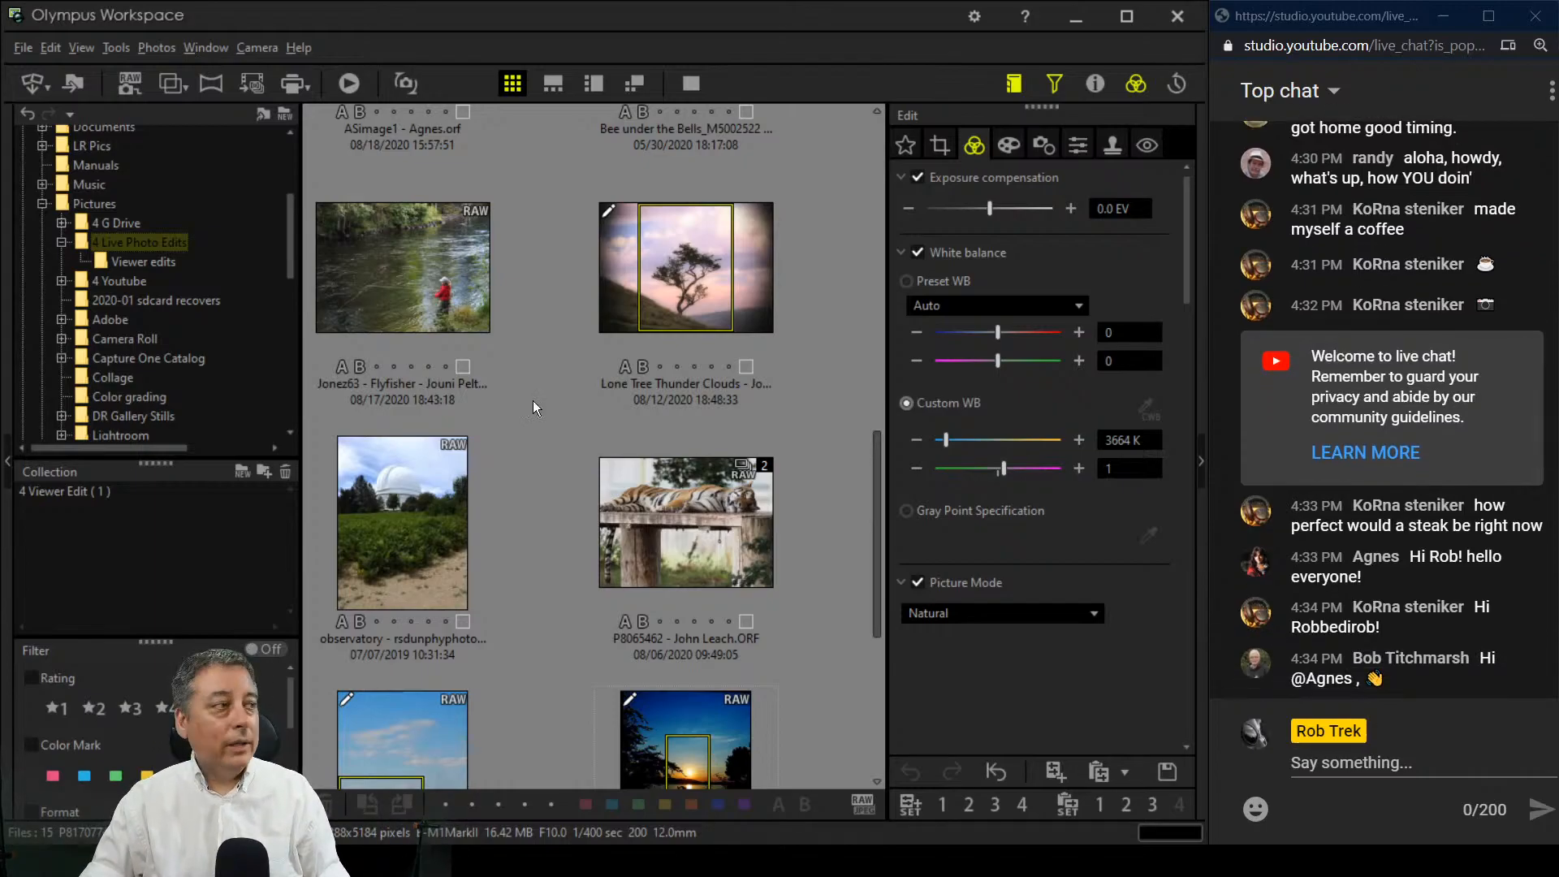
# Step: Collapse the folder, collection and filter area to widen the thumbnail grid, and look back through the live chat
pyautogui.click(12, 479)
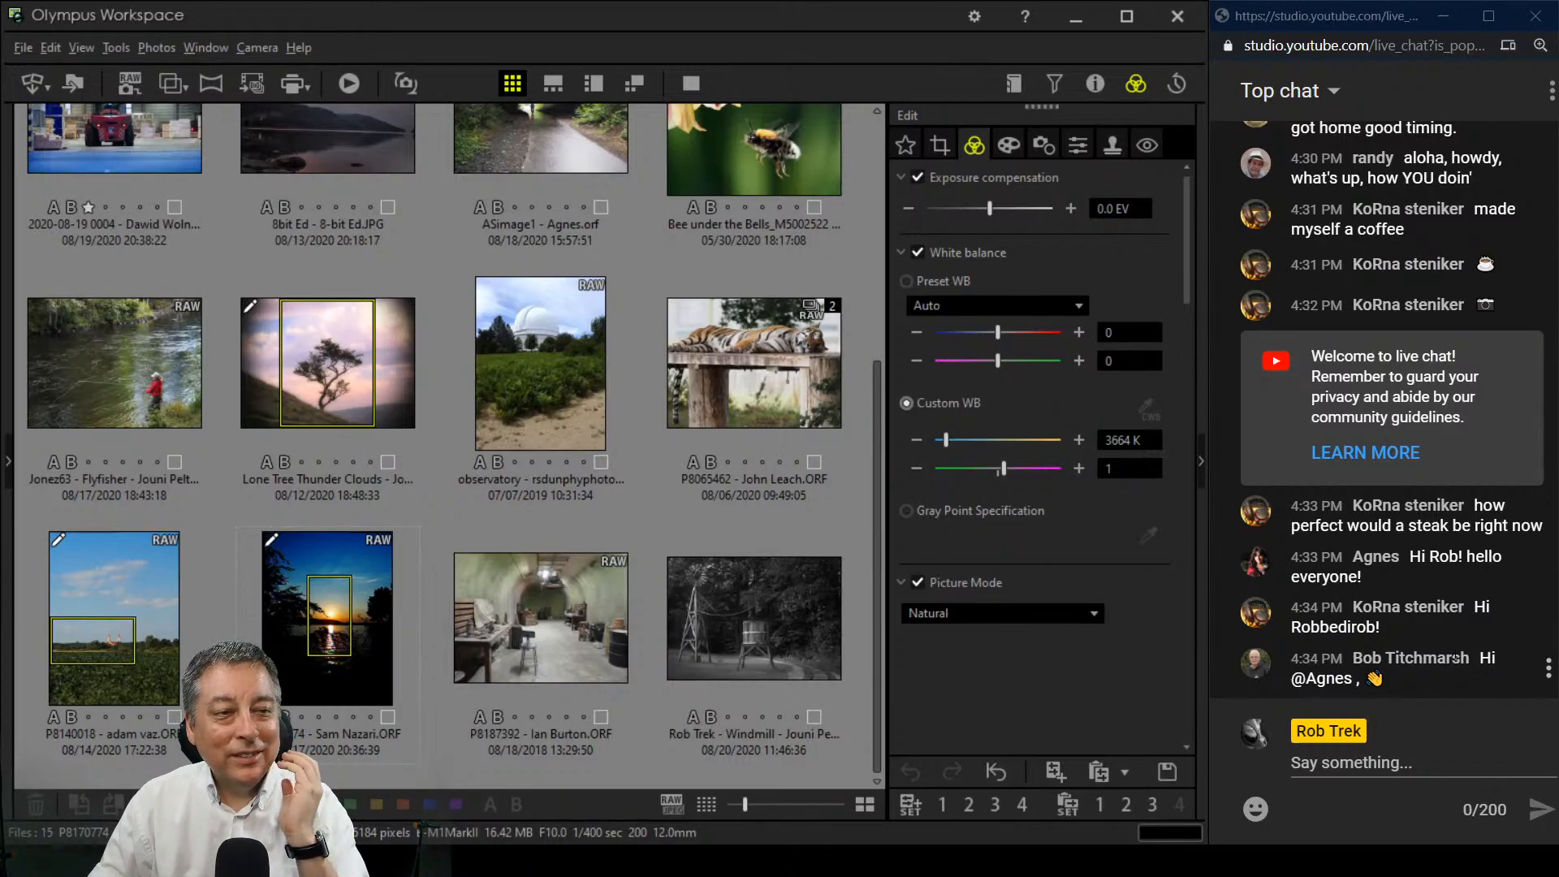
pyautogui.scroll(2, 1456, 658)
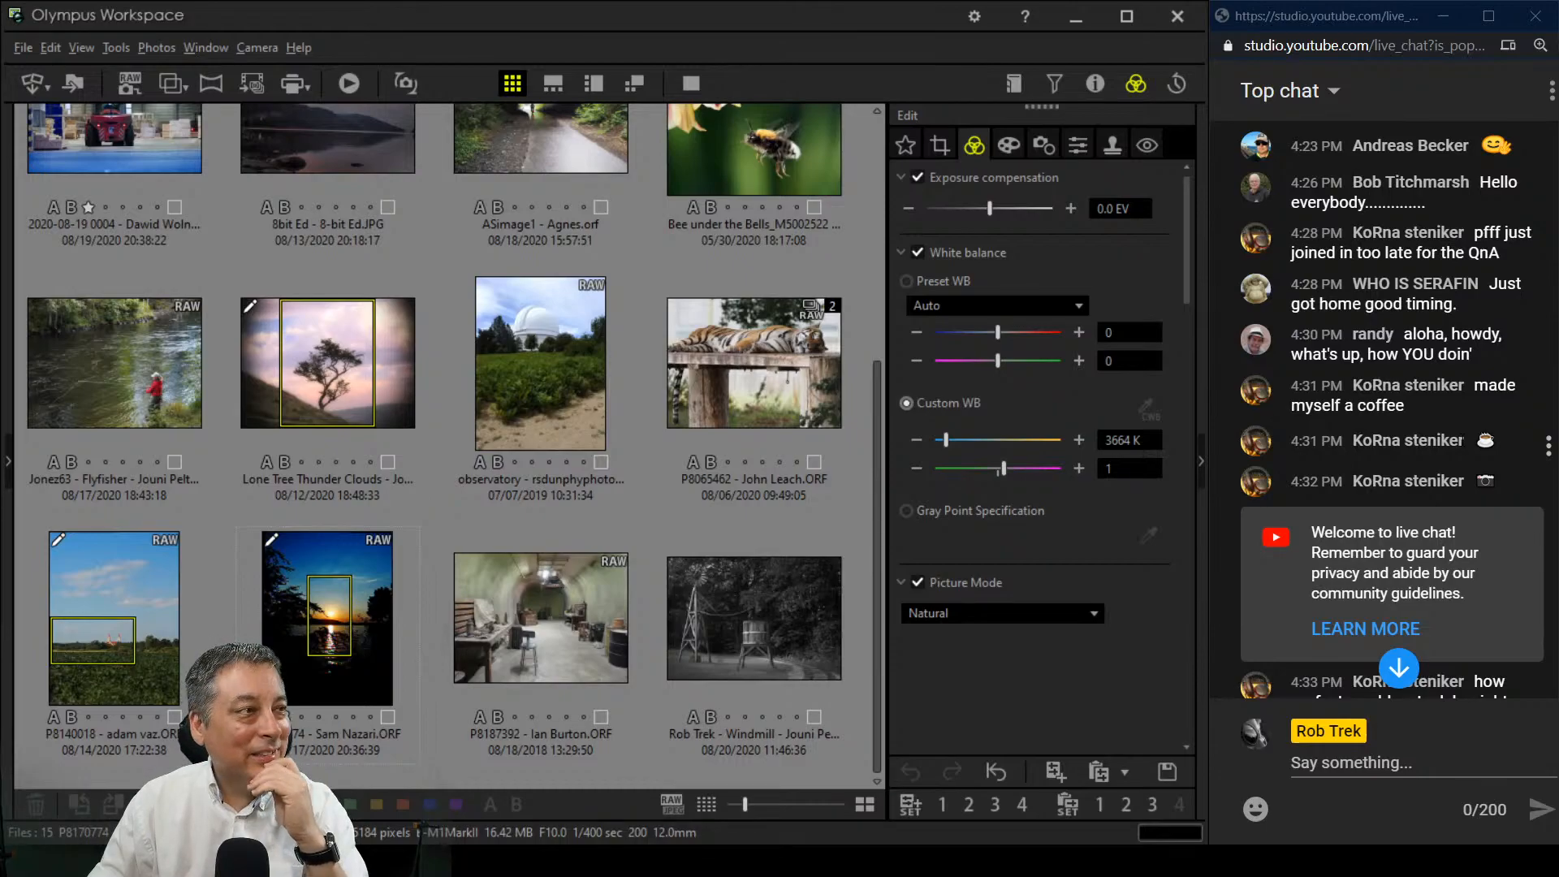
# Step: Delete the four already edited photos from the disk: the black-and-white path, lone tree, blue-sky field and sunset silhouette
pyautogui.scroll(3, 844, 457)
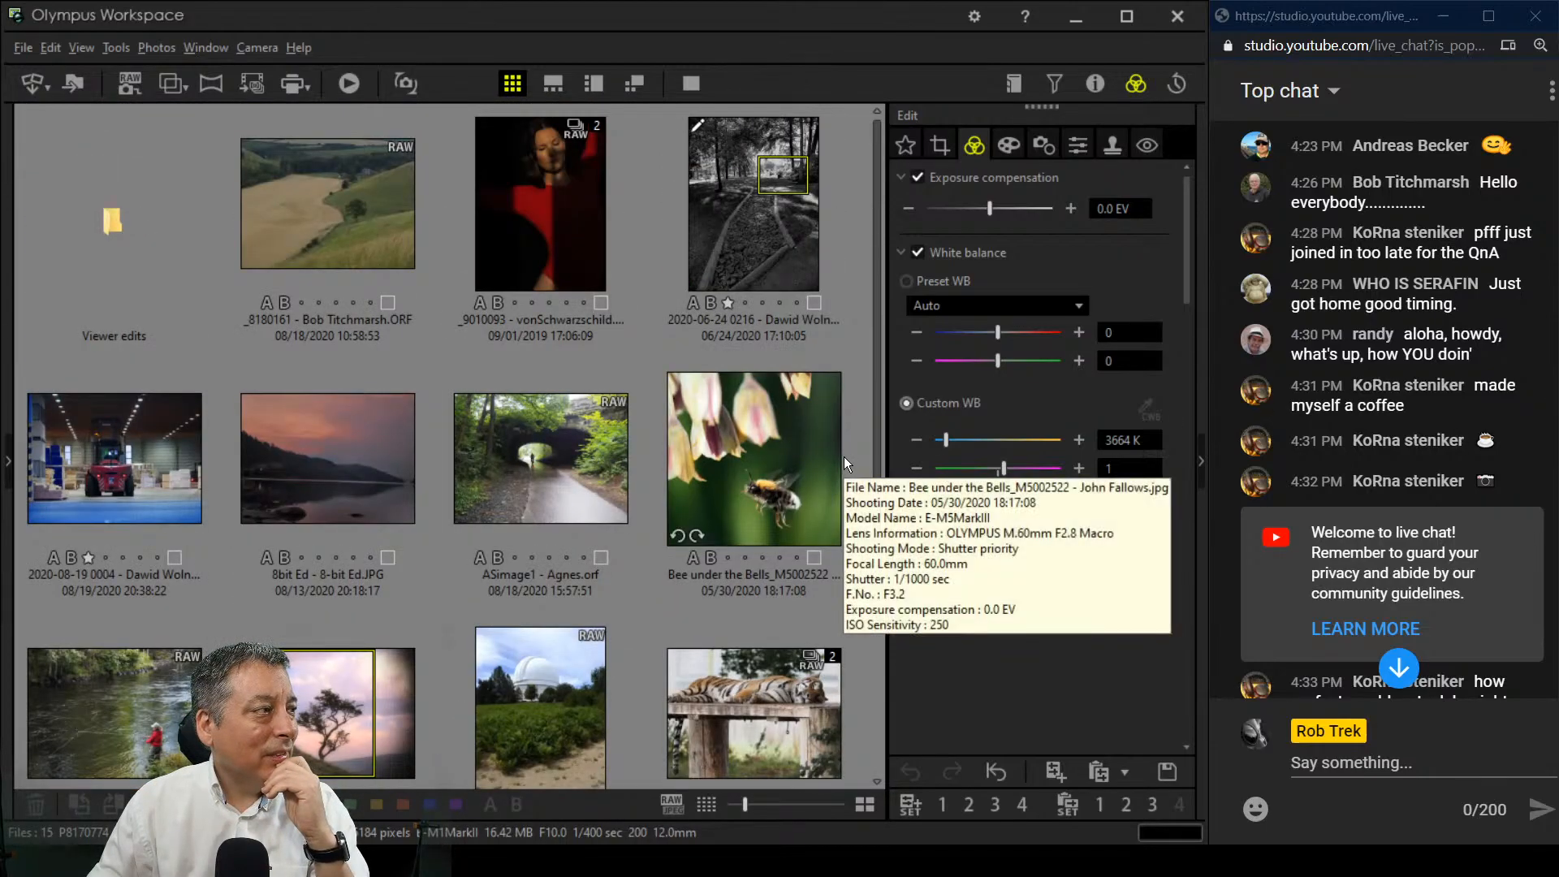
pyautogui.click(773, 246)
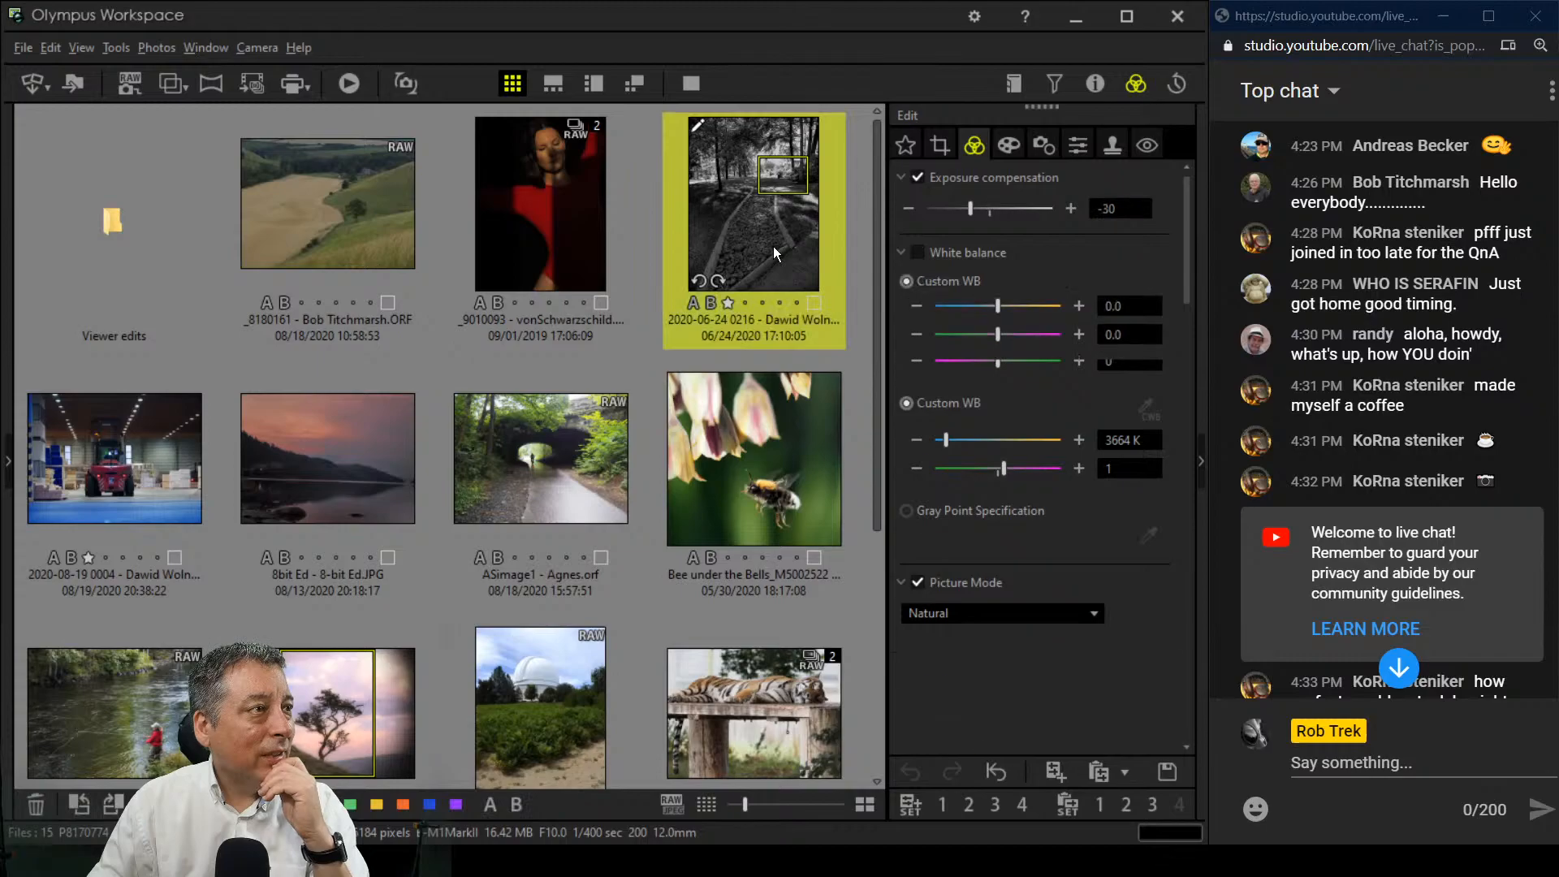
pyautogui.scroll(-3, 616, 447)
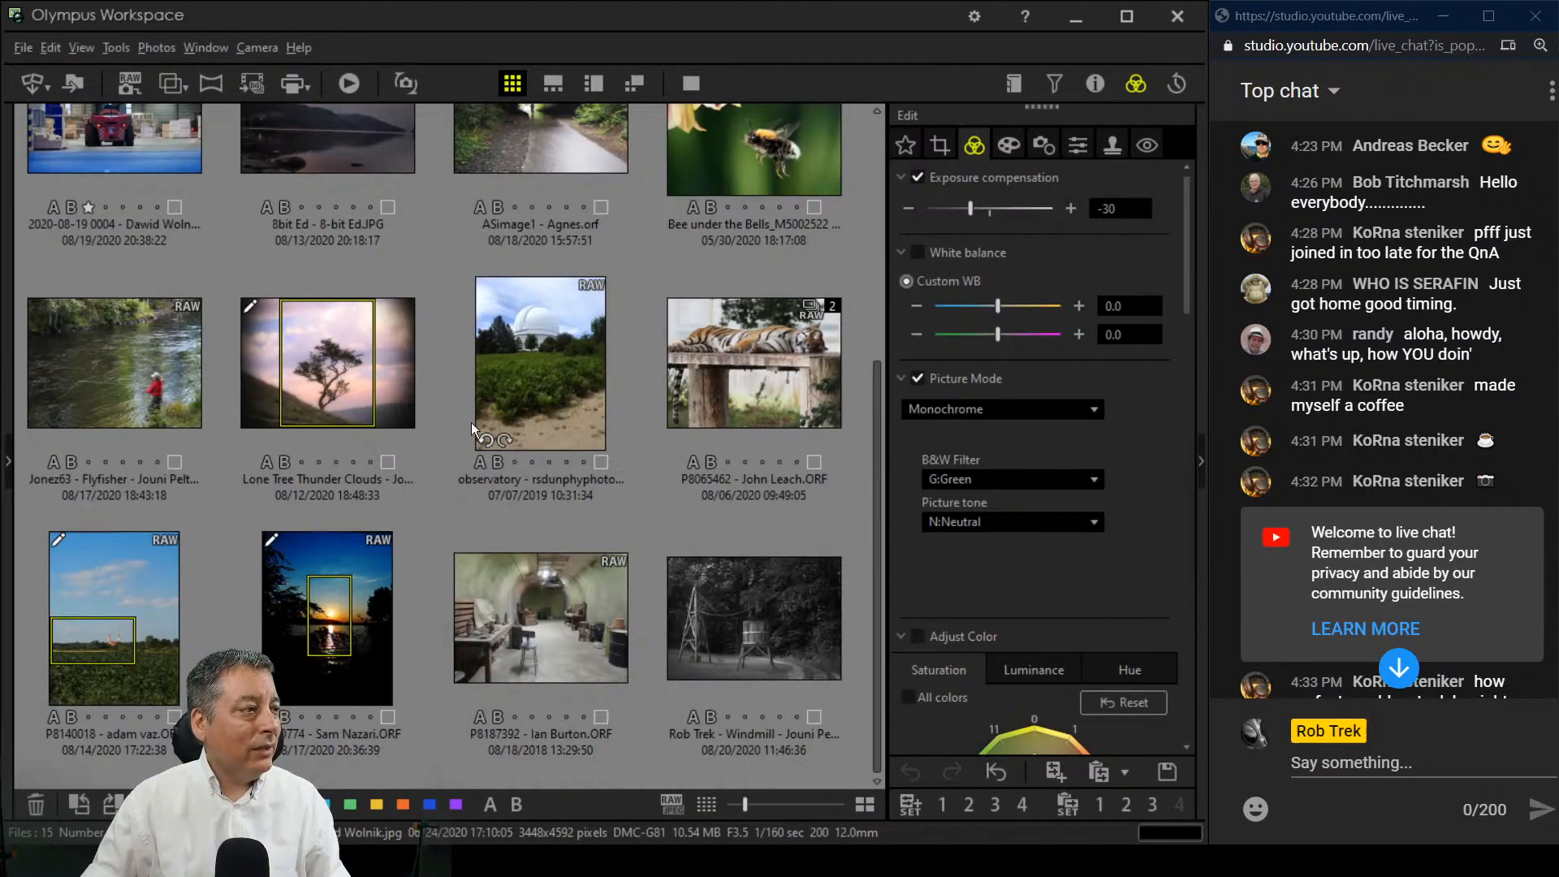
pyautogui.click(344, 406)
pyautogui.keyDown('ctrl'); pyautogui.click(177, 605); pyautogui.keyUp('ctrl')
pyautogui.keyDown('ctrl'); pyautogui.click(314, 606); pyautogui.keyUp('ctrl')
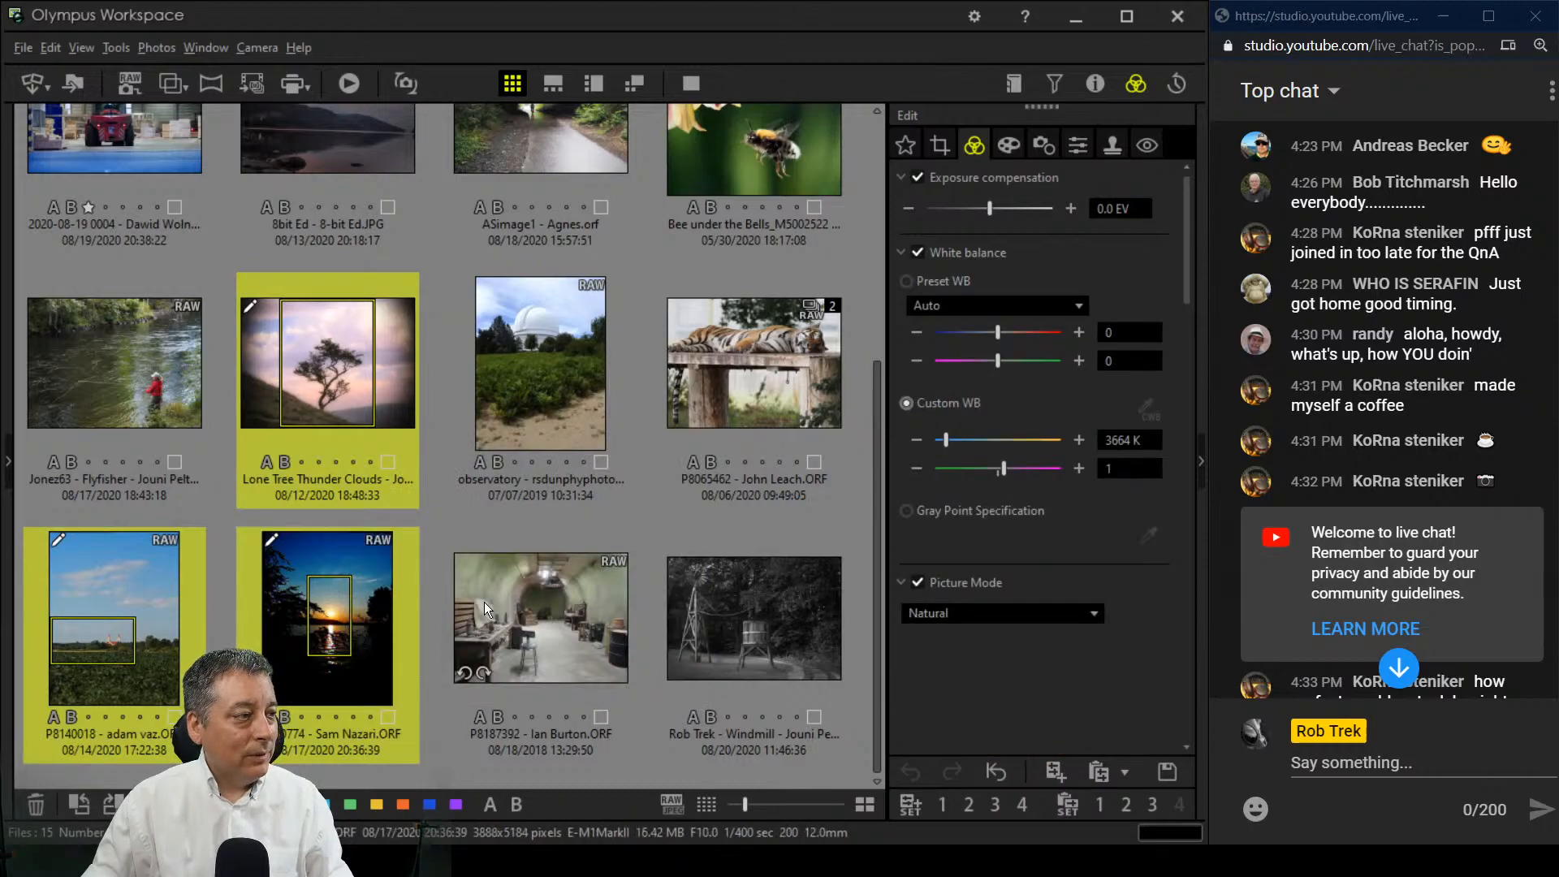
pyautogui.press('Delete')
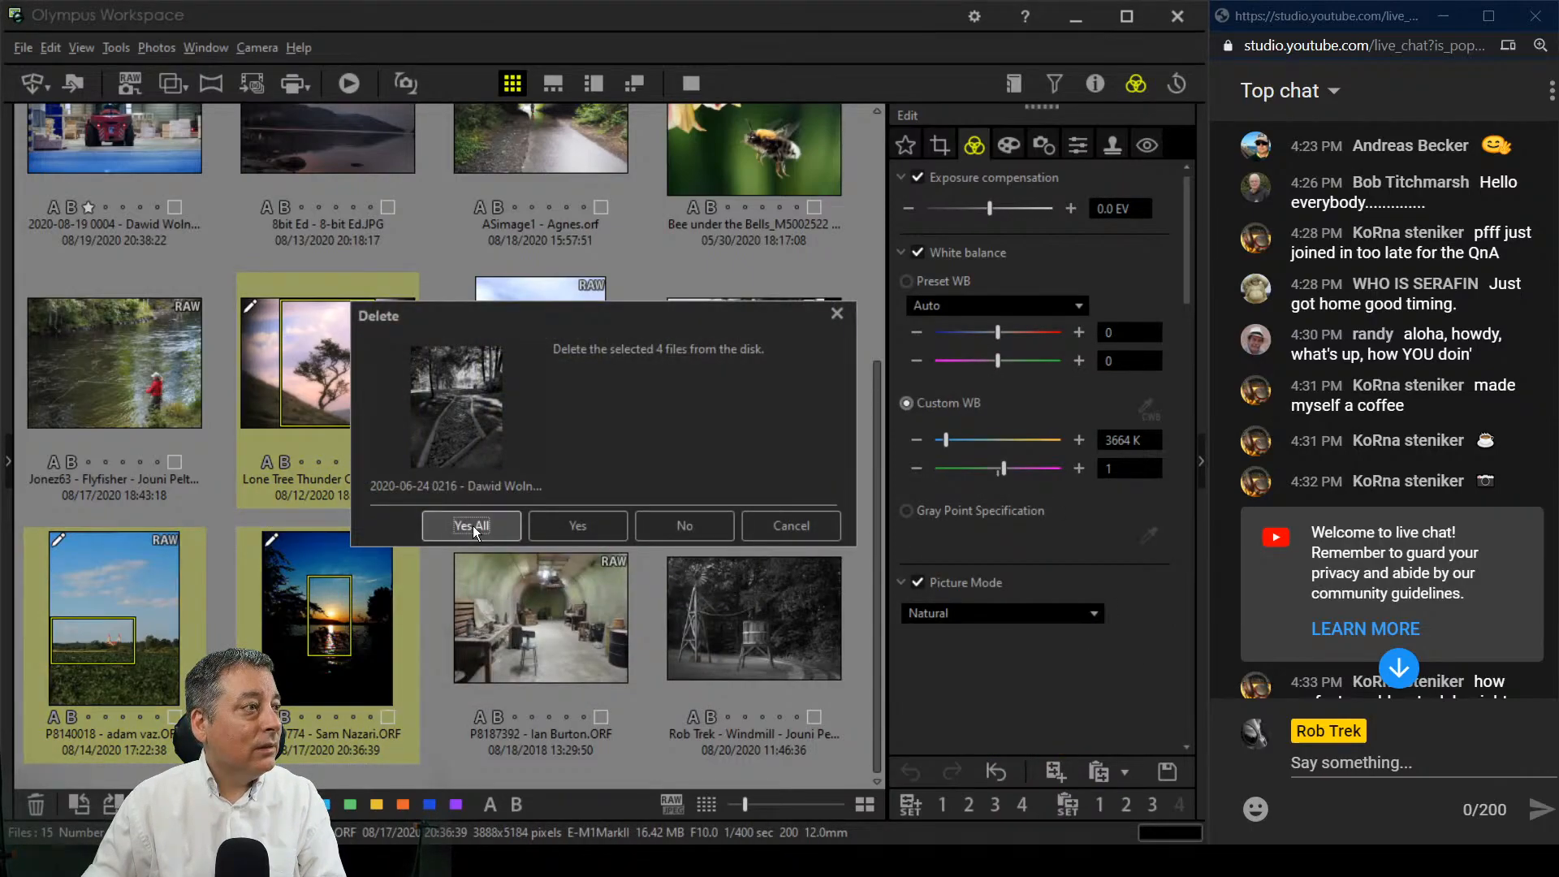
pyautogui.click(471, 525)
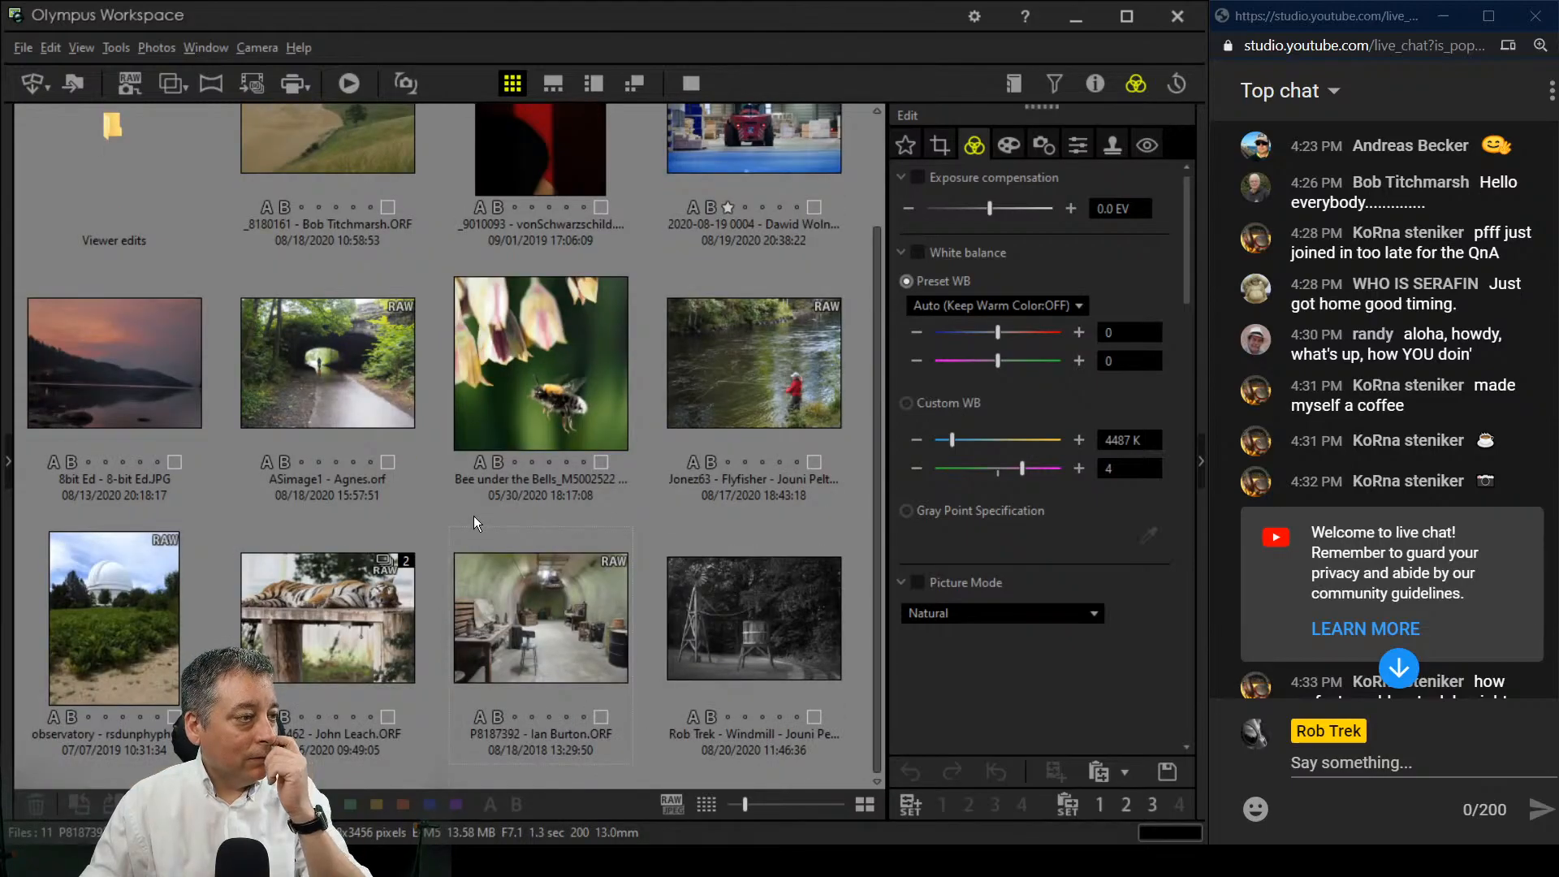
# Step: Move the black-and-white windmill photo into the Viewer edits subfolder of 4 Live Photo Edits
pyautogui.click(718, 630)
pyautogui.hotkey('ctrl', 'm')
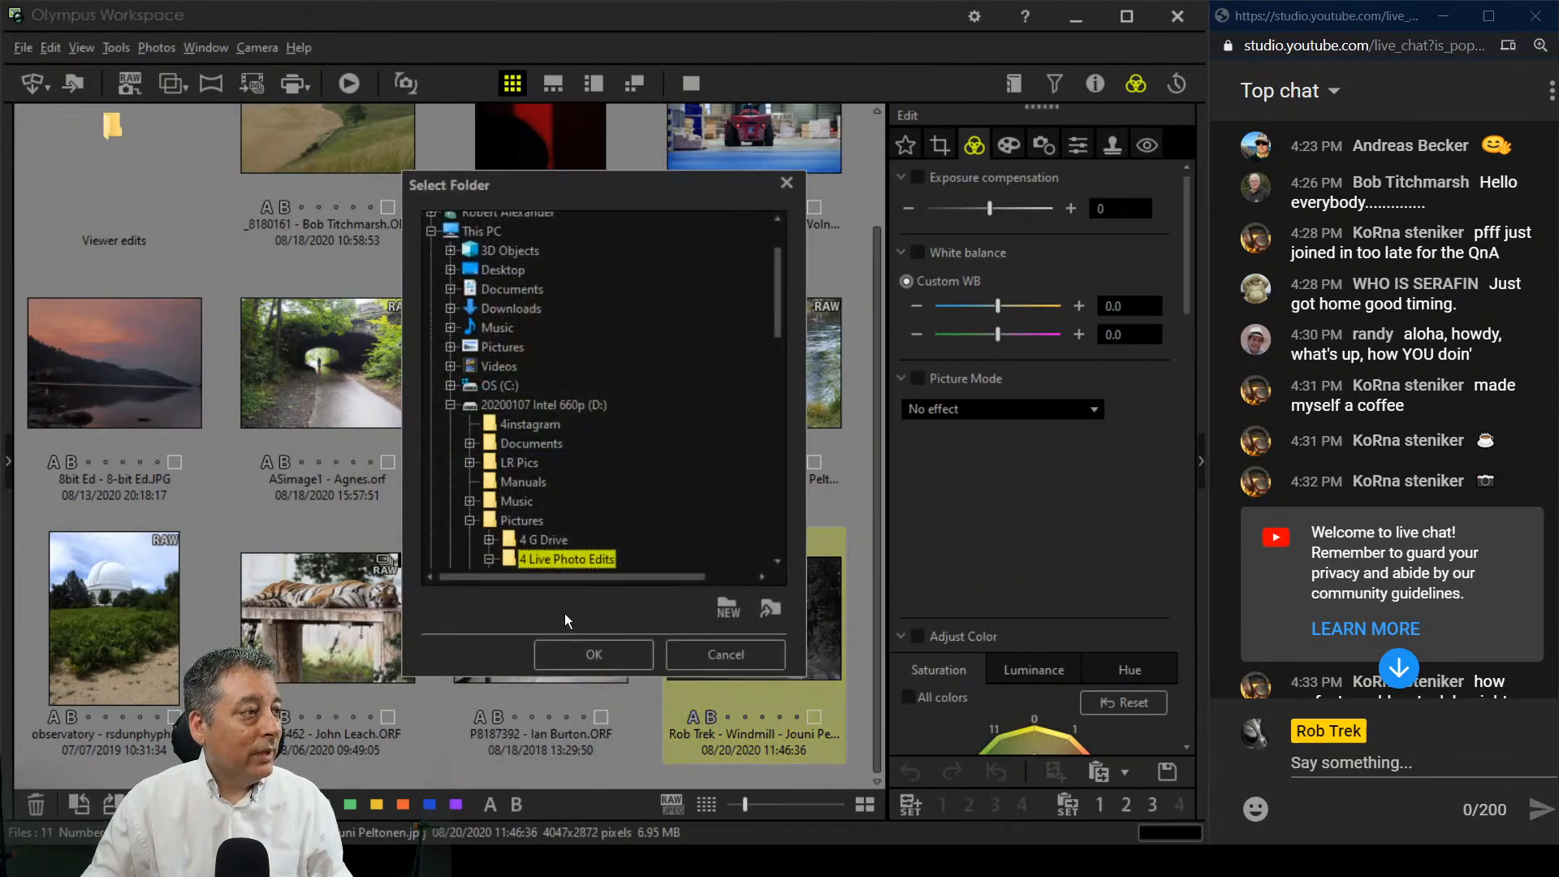
pyautogui.click(490, 559)
pyautogui.scroll(-2, 588, 547)
pyautogui.click(489, 461)
pyautogui.click(530, 479)
pyautogui.click(609, 664)
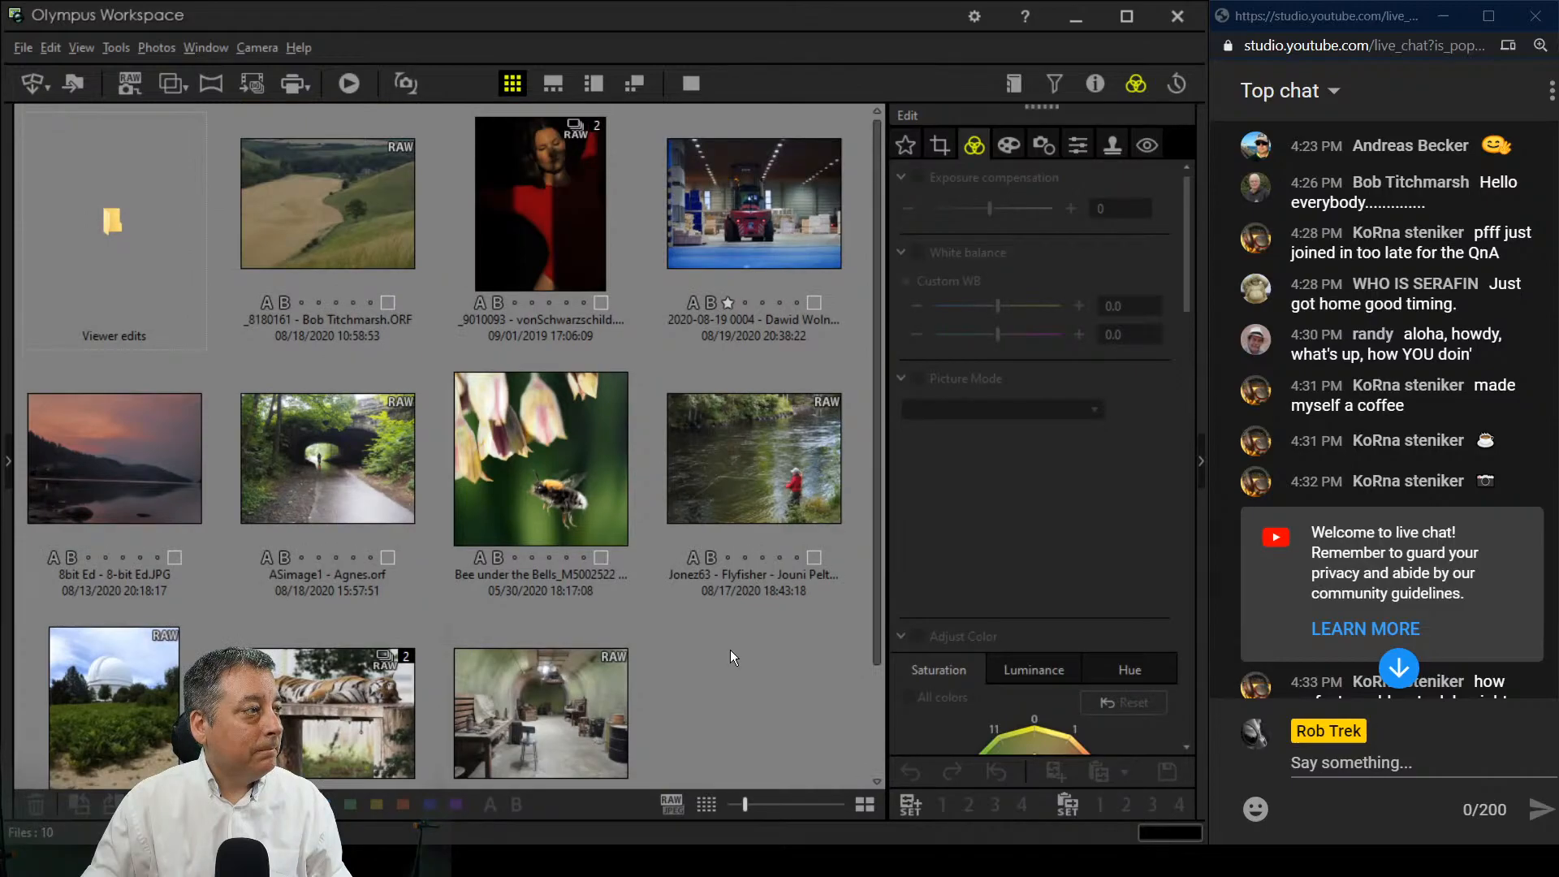
# Step: Open the RAW landscape of the harvested field and green hillside in the large preview, and catch up on the newest chat messages
pyautogui.moveTo(383, 227)
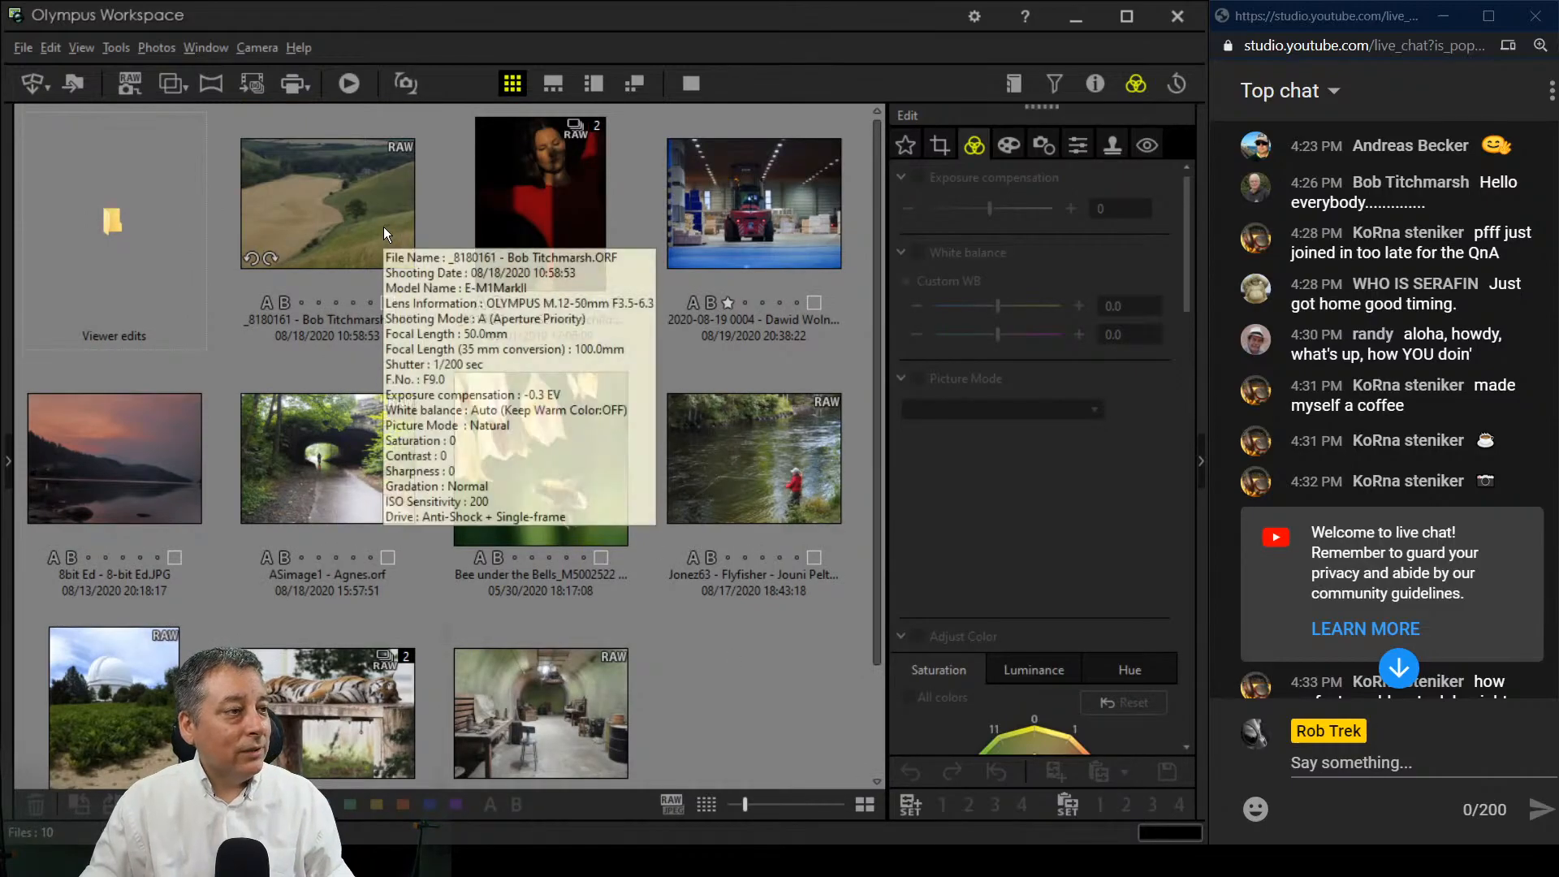
pyautogui.doubleClick(383, 226)
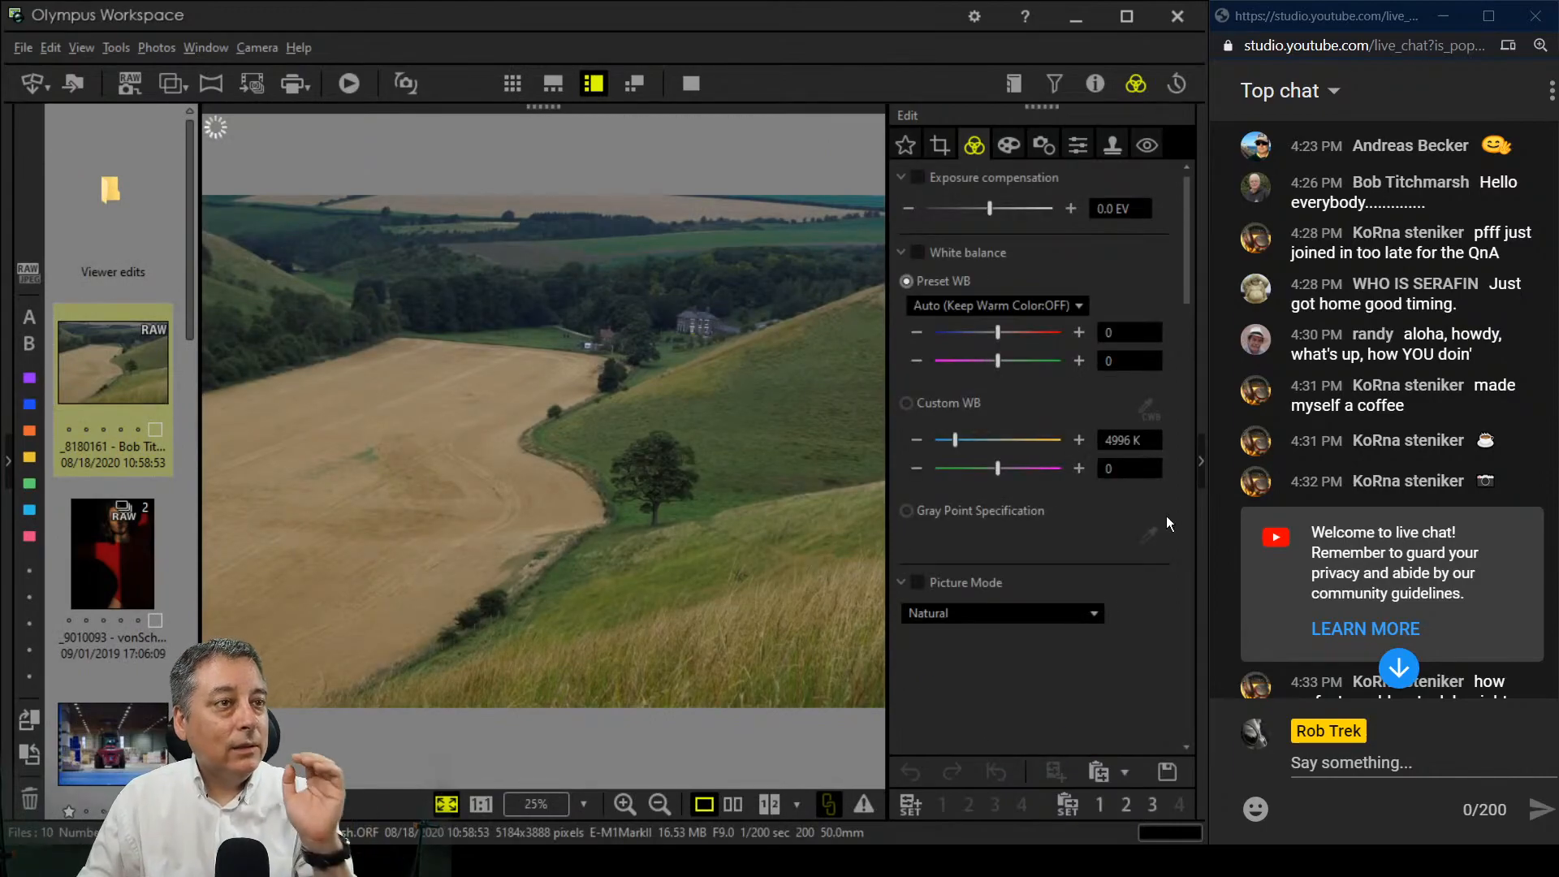
pyautogui.scroll(-10, 1469, 543)
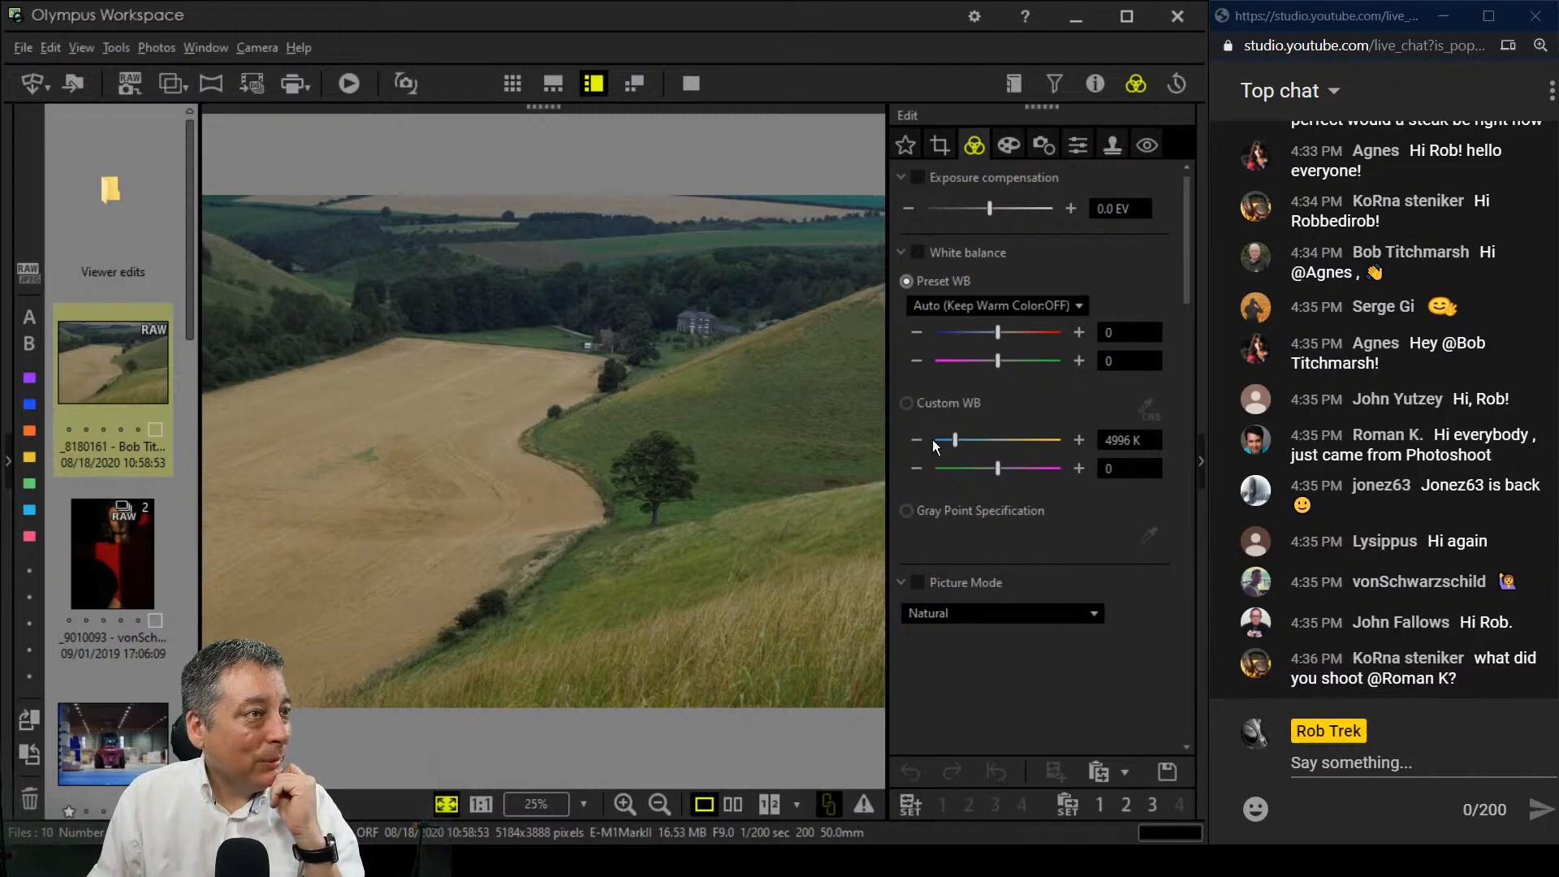
# Step: Show the landscape photo's properties and examine its histogram, lens and exposure details
pyautogui.click(1095, 84)
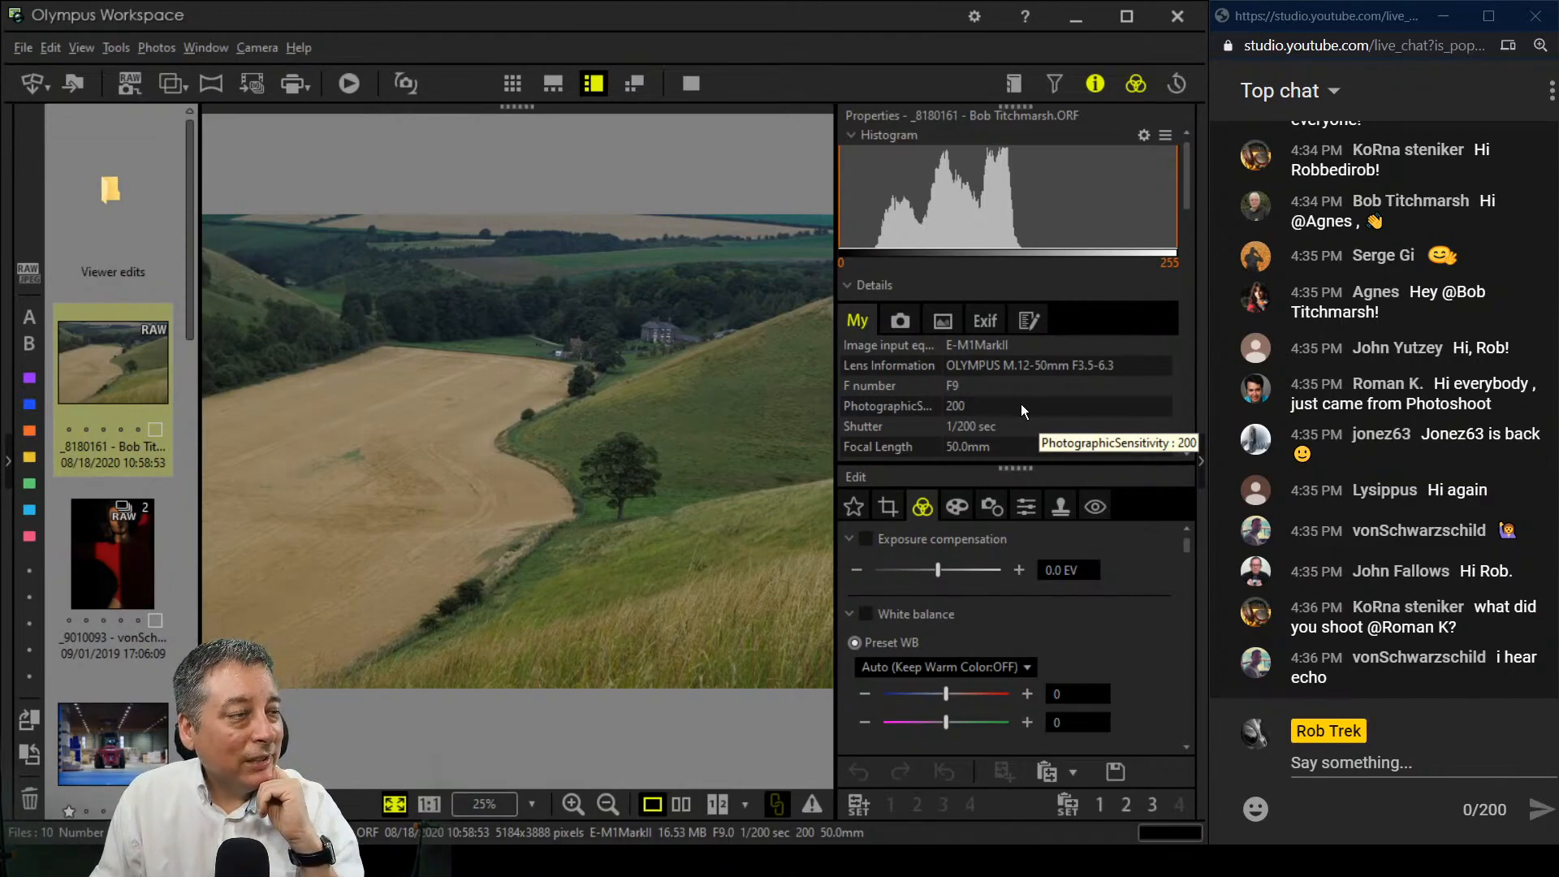
pyautogui.scroll(-2, 1027, 418)
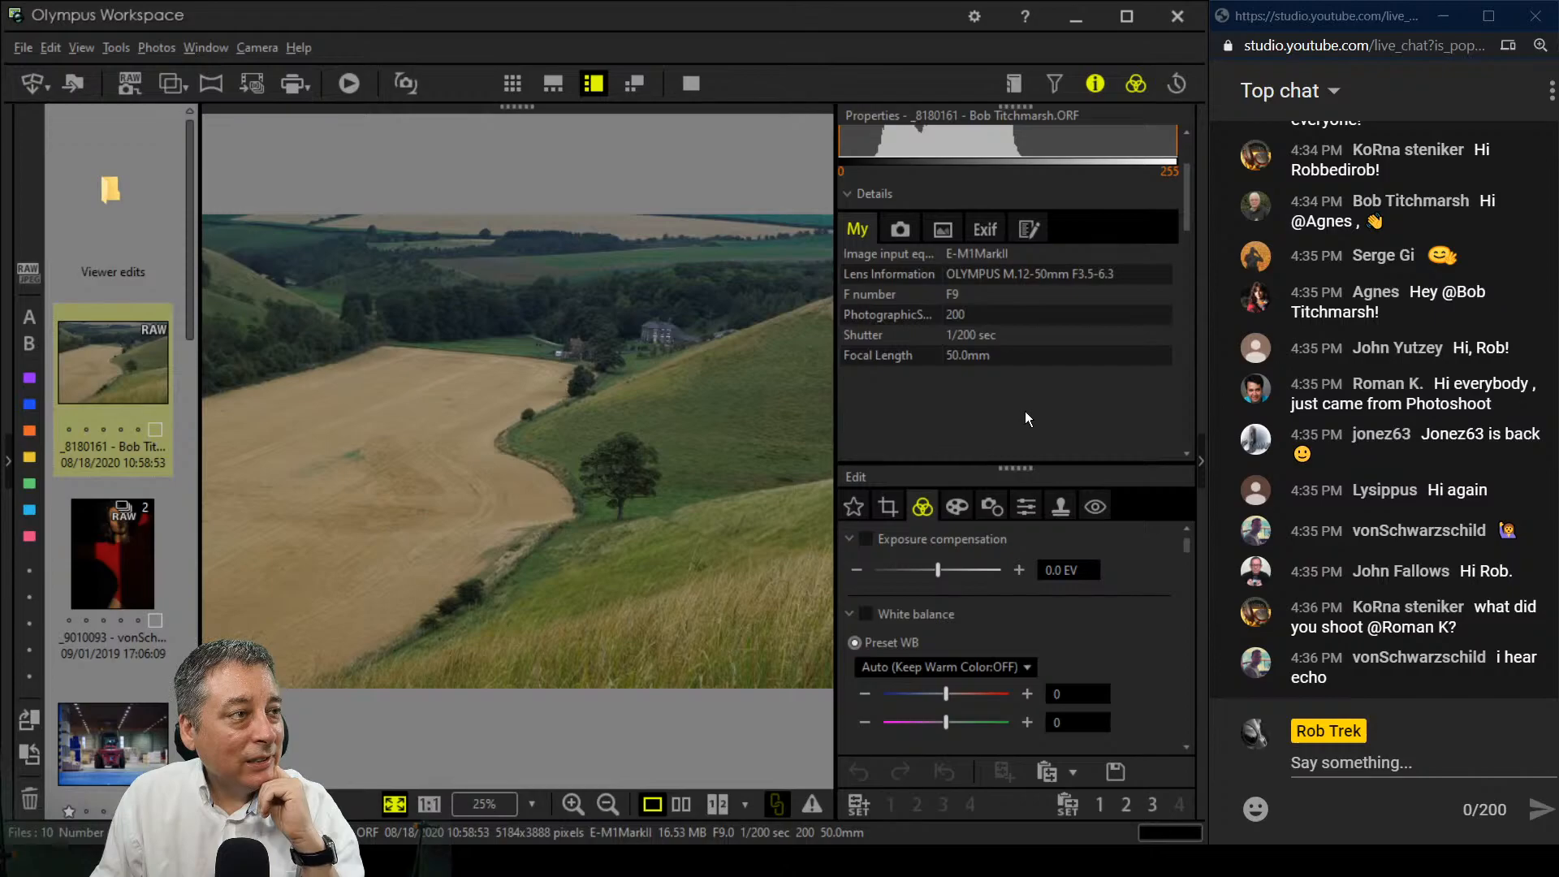
pyautogui.scroll(2, 1025, 411)
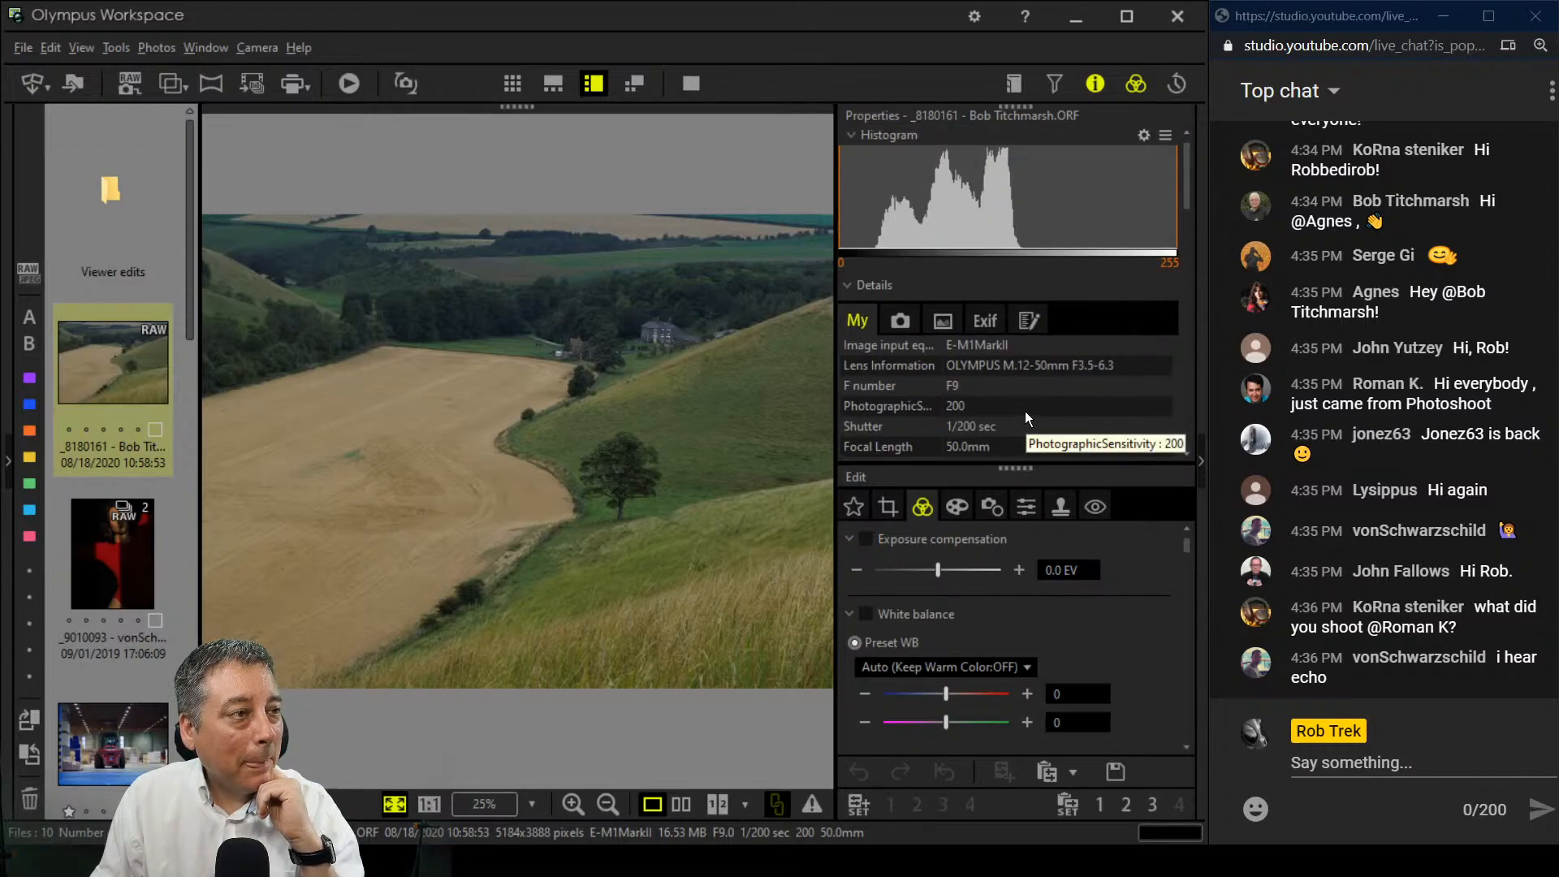
pyautogui.scroll(-2, 1043, 430)
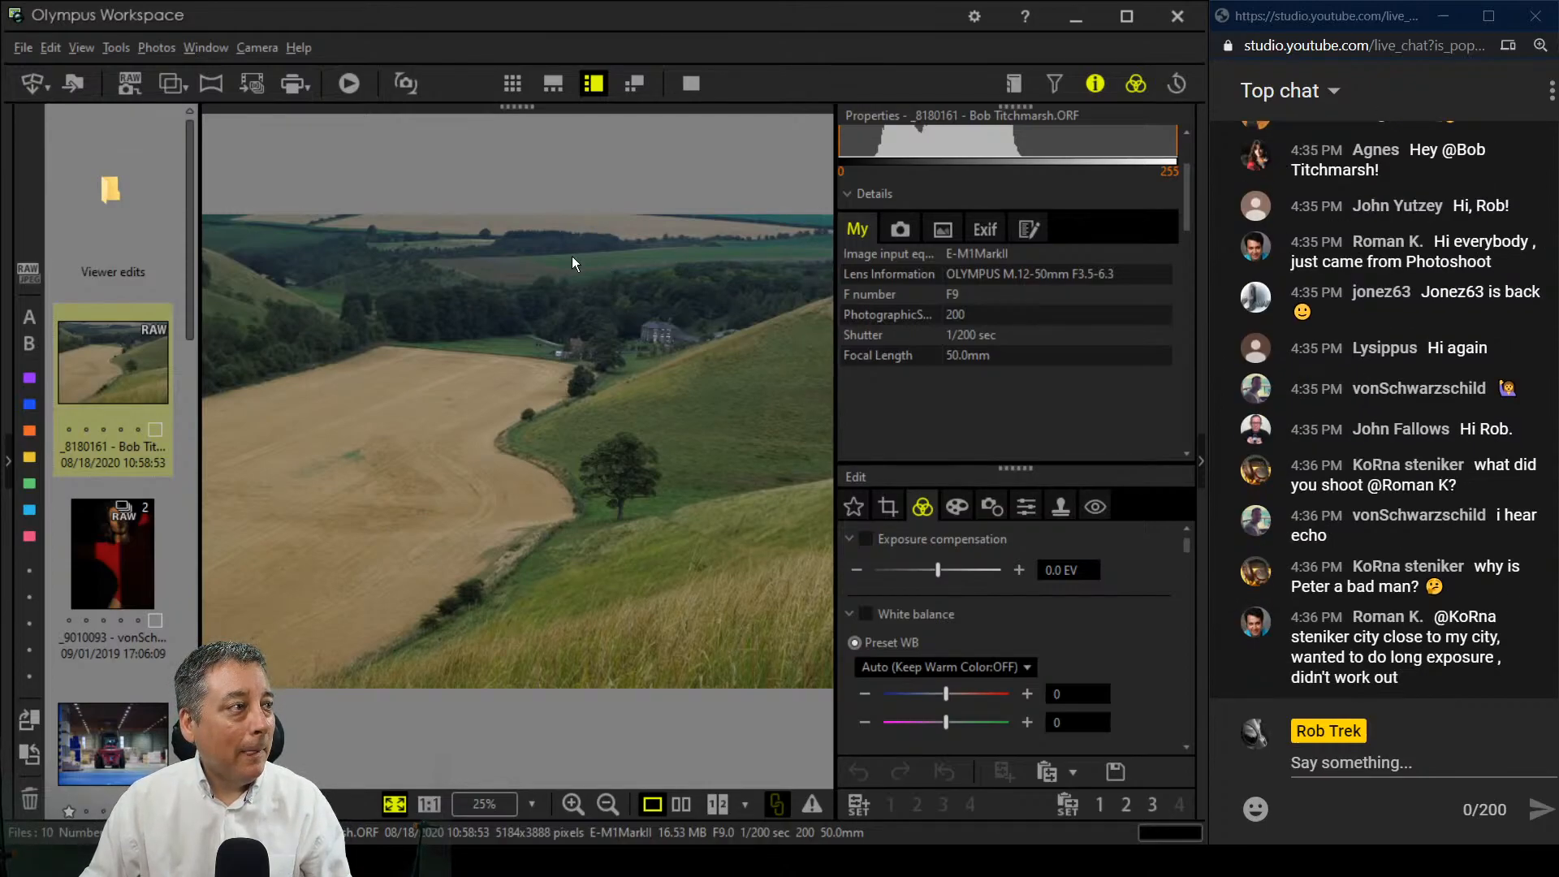
# Step: Examine the landscape full screen at 1:1, checking the caravan, trees, farmhouse and field, and return to the fitted preview
pyautogui.click(691, 84)
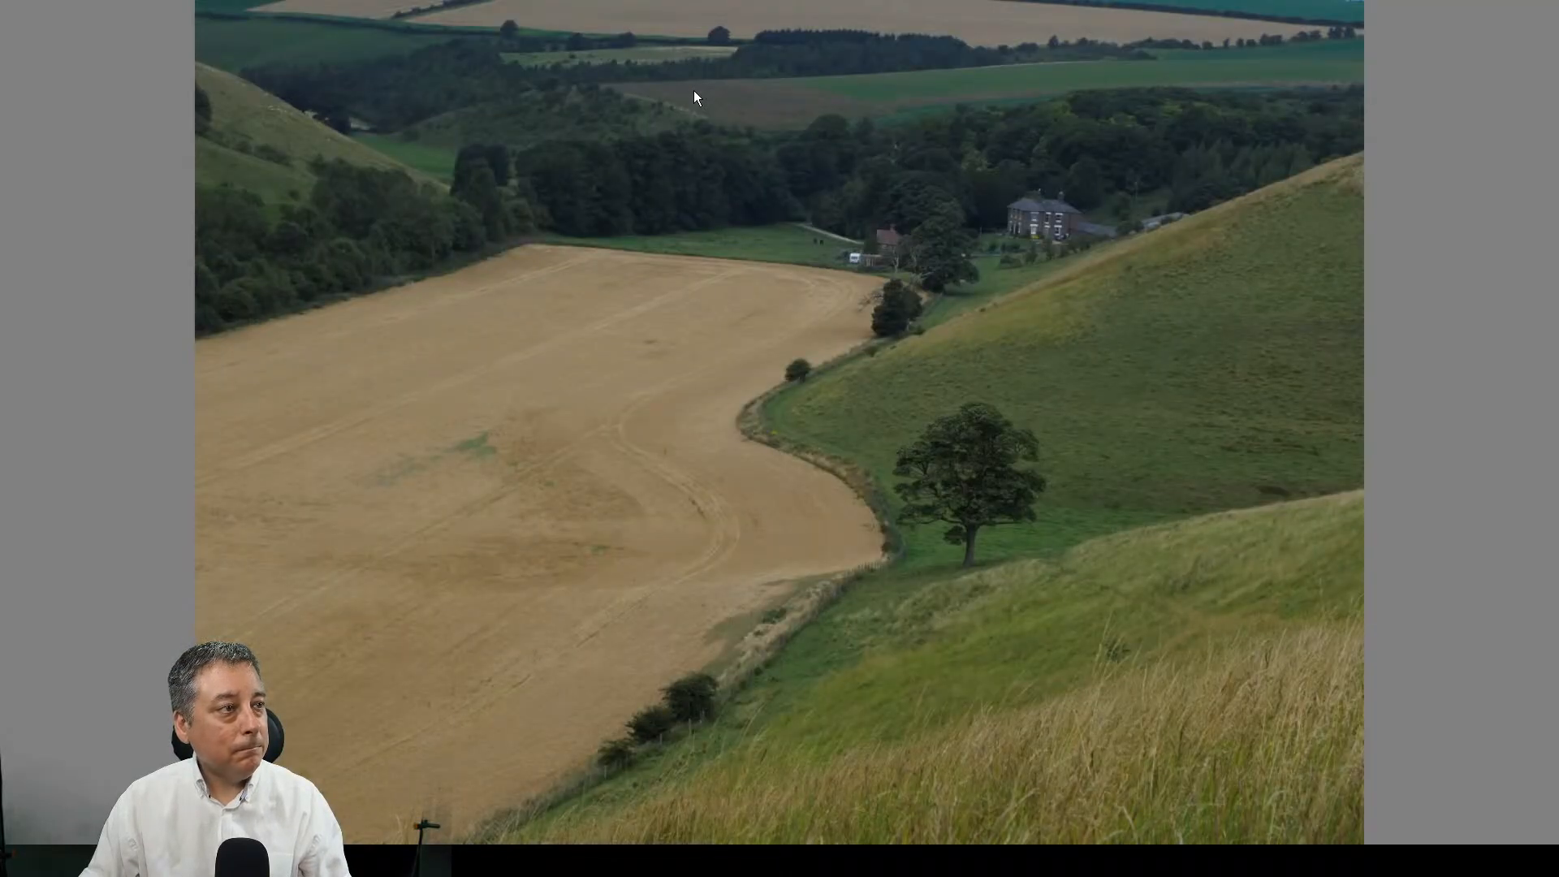
pyautogui.click(918, 446)
pyautogui.moveTo(777, 224); pyautogui.dragTo(891, 682)
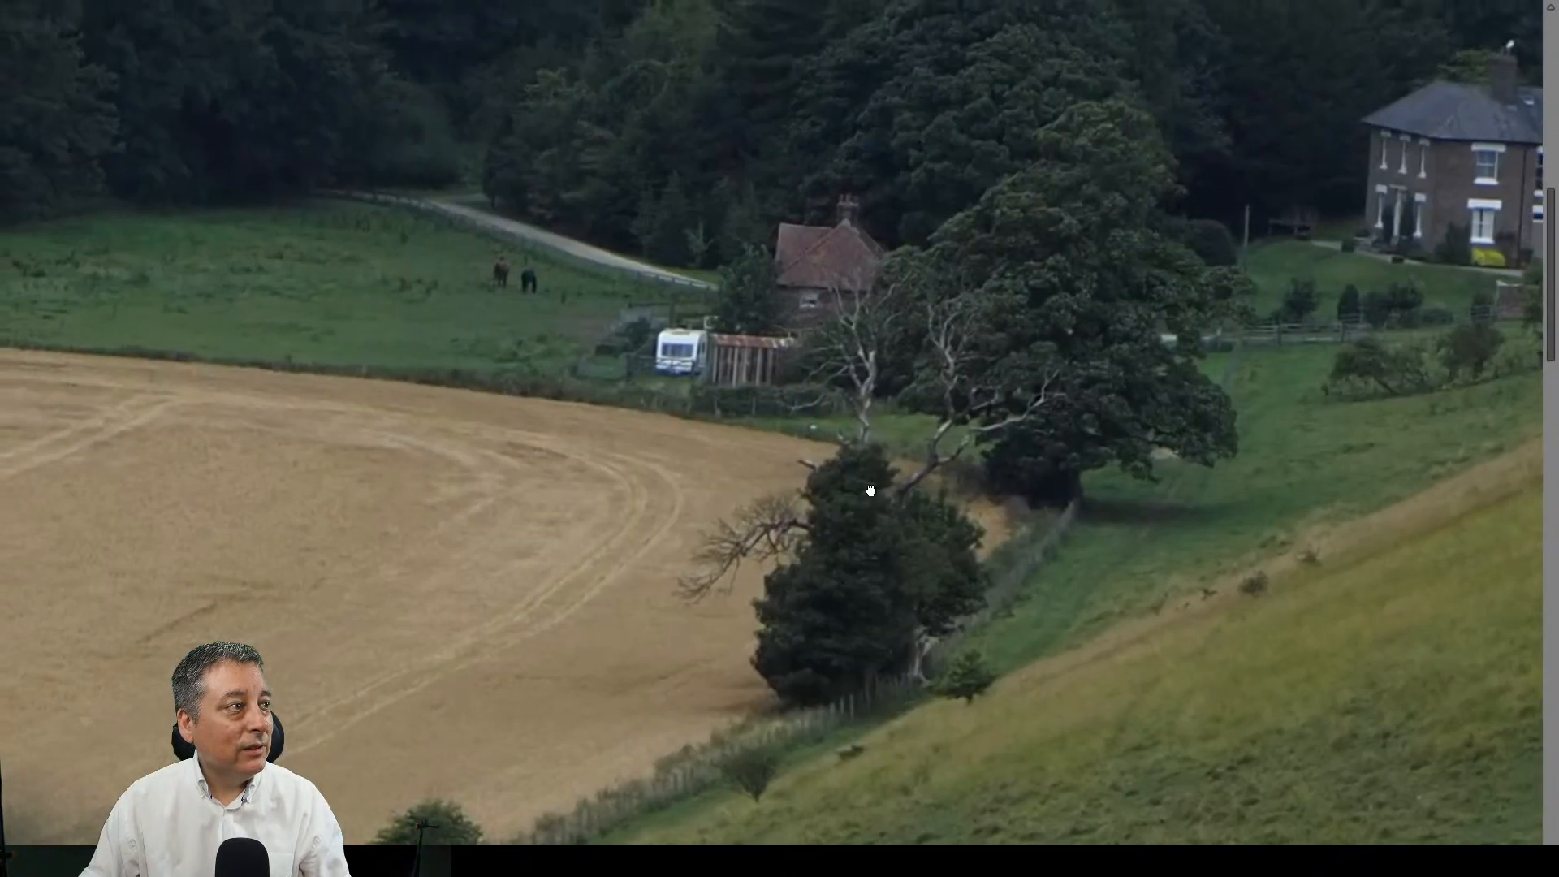
pyautogui.moveTo(870, 491); pyautogui.dragTo(920, 503)
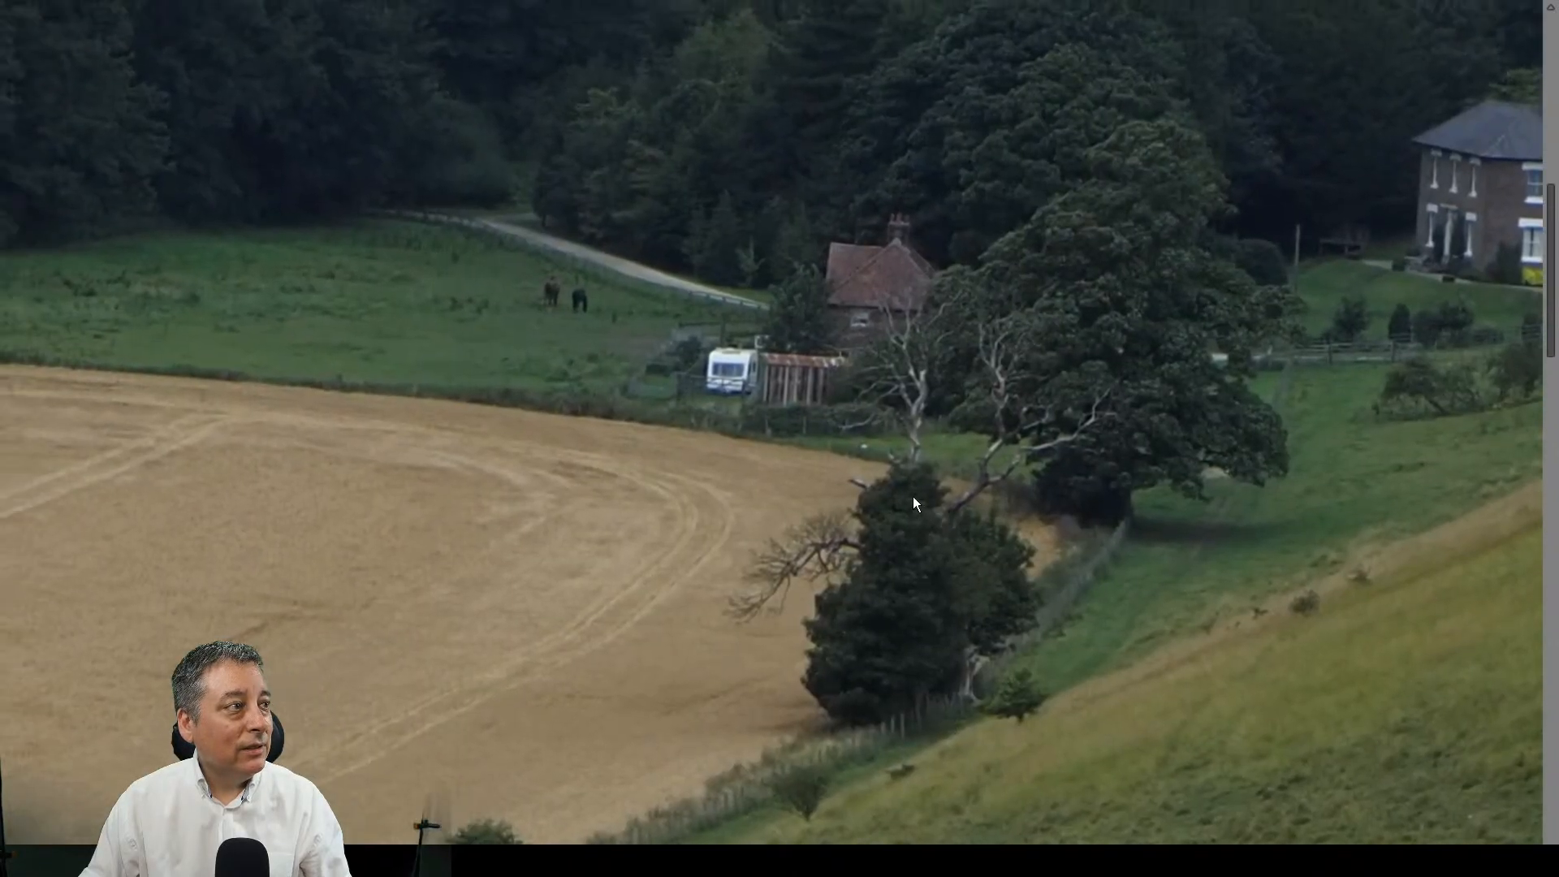
pyautogui.moveTo(1150, 433); pyautogui.dragTo(922, 471)
pyautogui.moveTo(1014, 448); pyautogui.dragTo(901, 460)
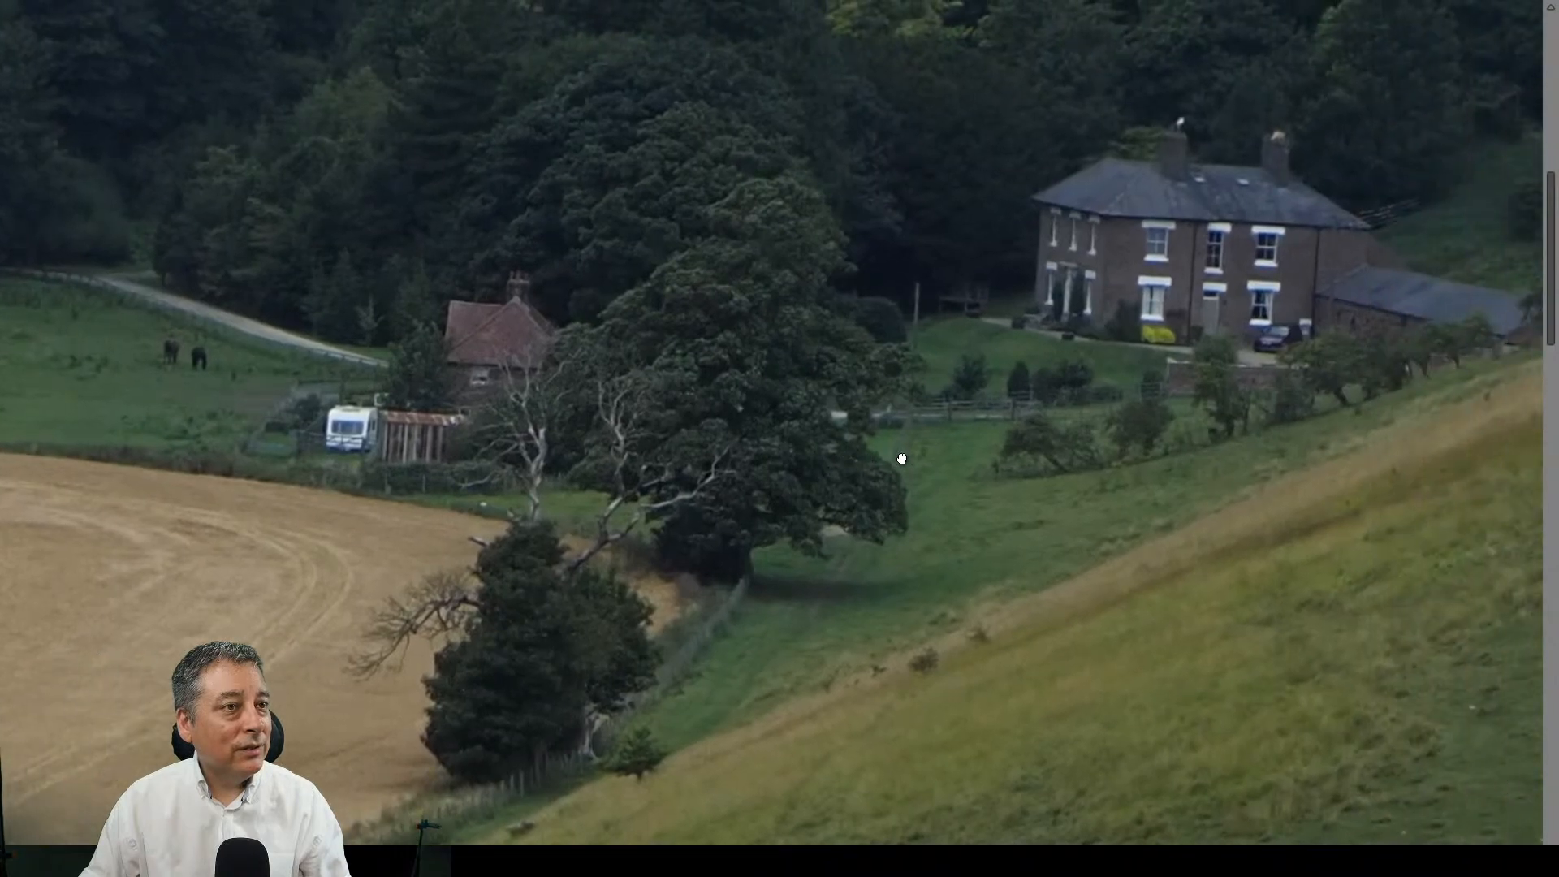
pyautogui.moveTo(1069, 430); pyautogui.dragTo(1145, 387)
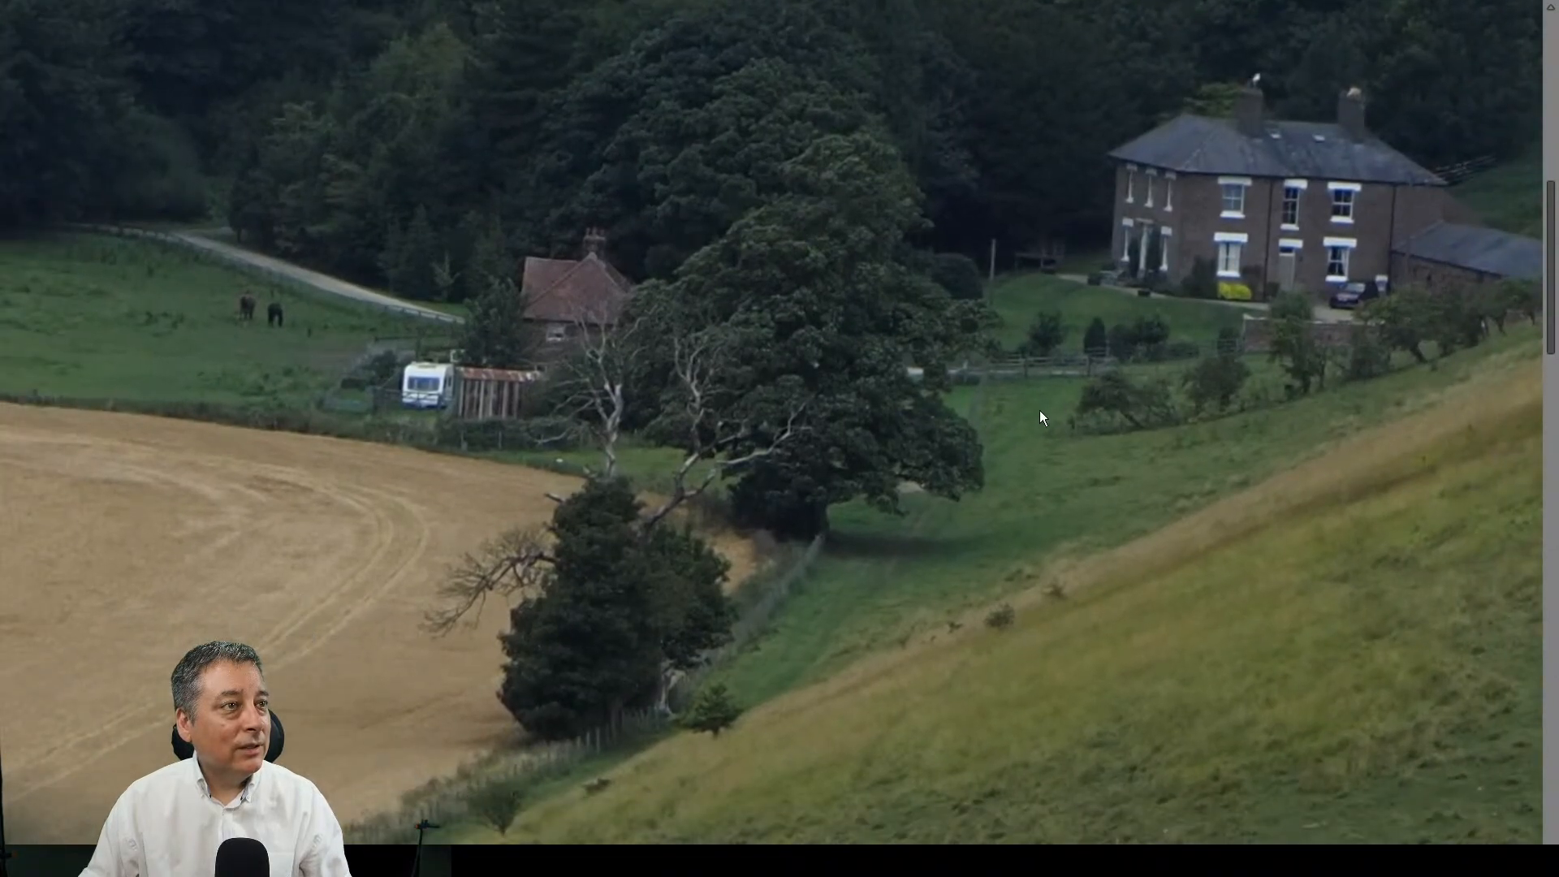
pyautogui.moveTo(956, 489); pyautogui.dragTo(1064, 449)
pyautogui.moveTo(851, 566); pyautogui.dragTo(1067, 459)
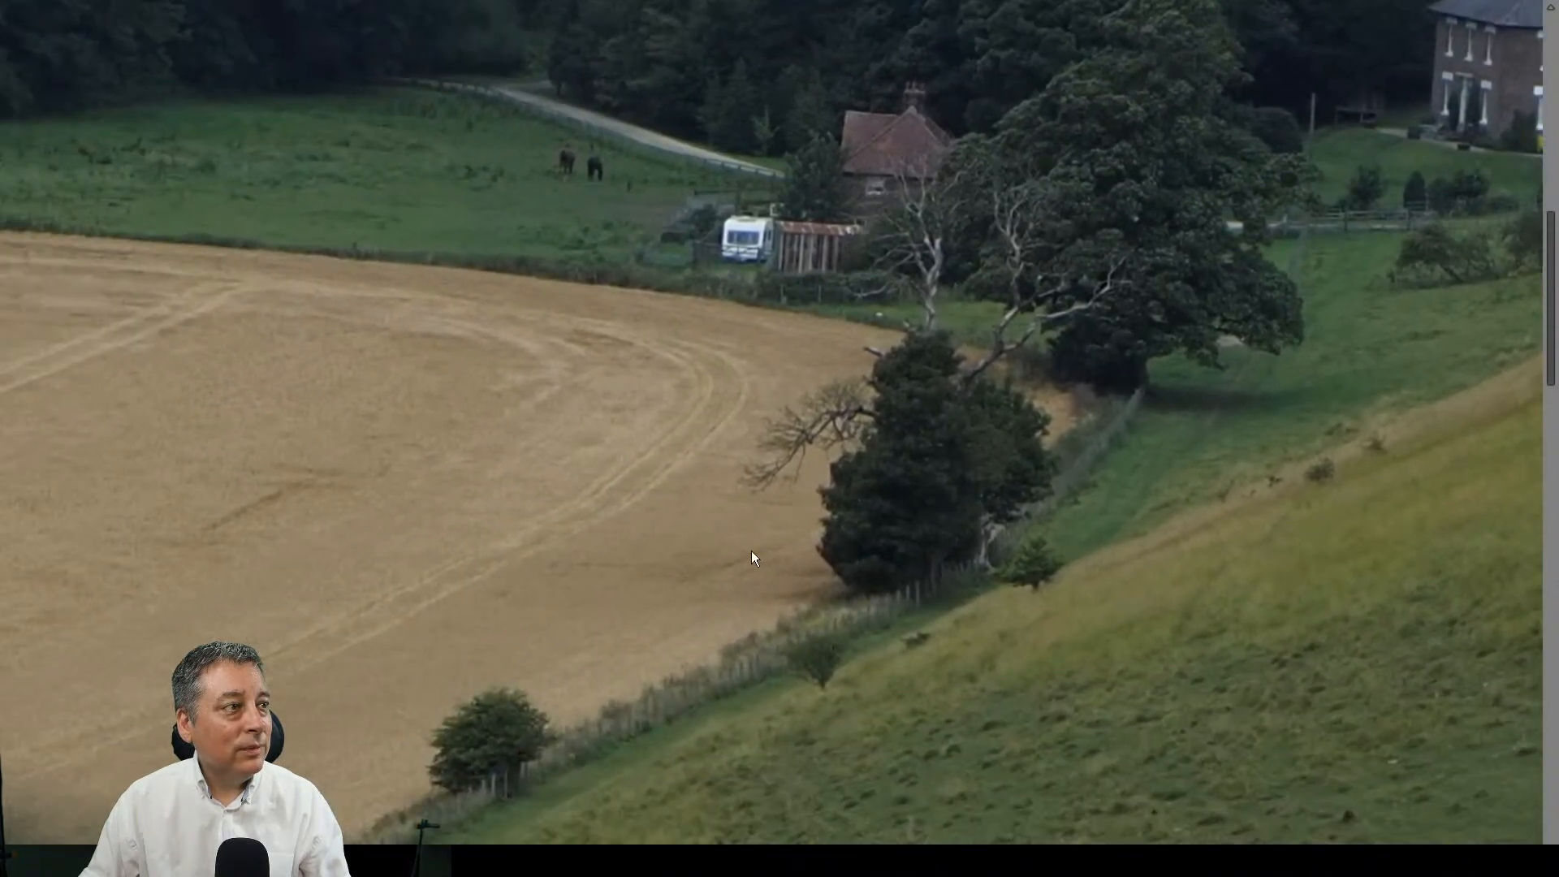
pyautogui.moveTo(634, 604); pyautogui.dragTo(1122, 507)
pyautogui.moveTo(908, 621); pyautogui.dragTo(1214, 468)
pyautogui.moveTo(736, 534); pyautogui.dragTo(1150, 524)
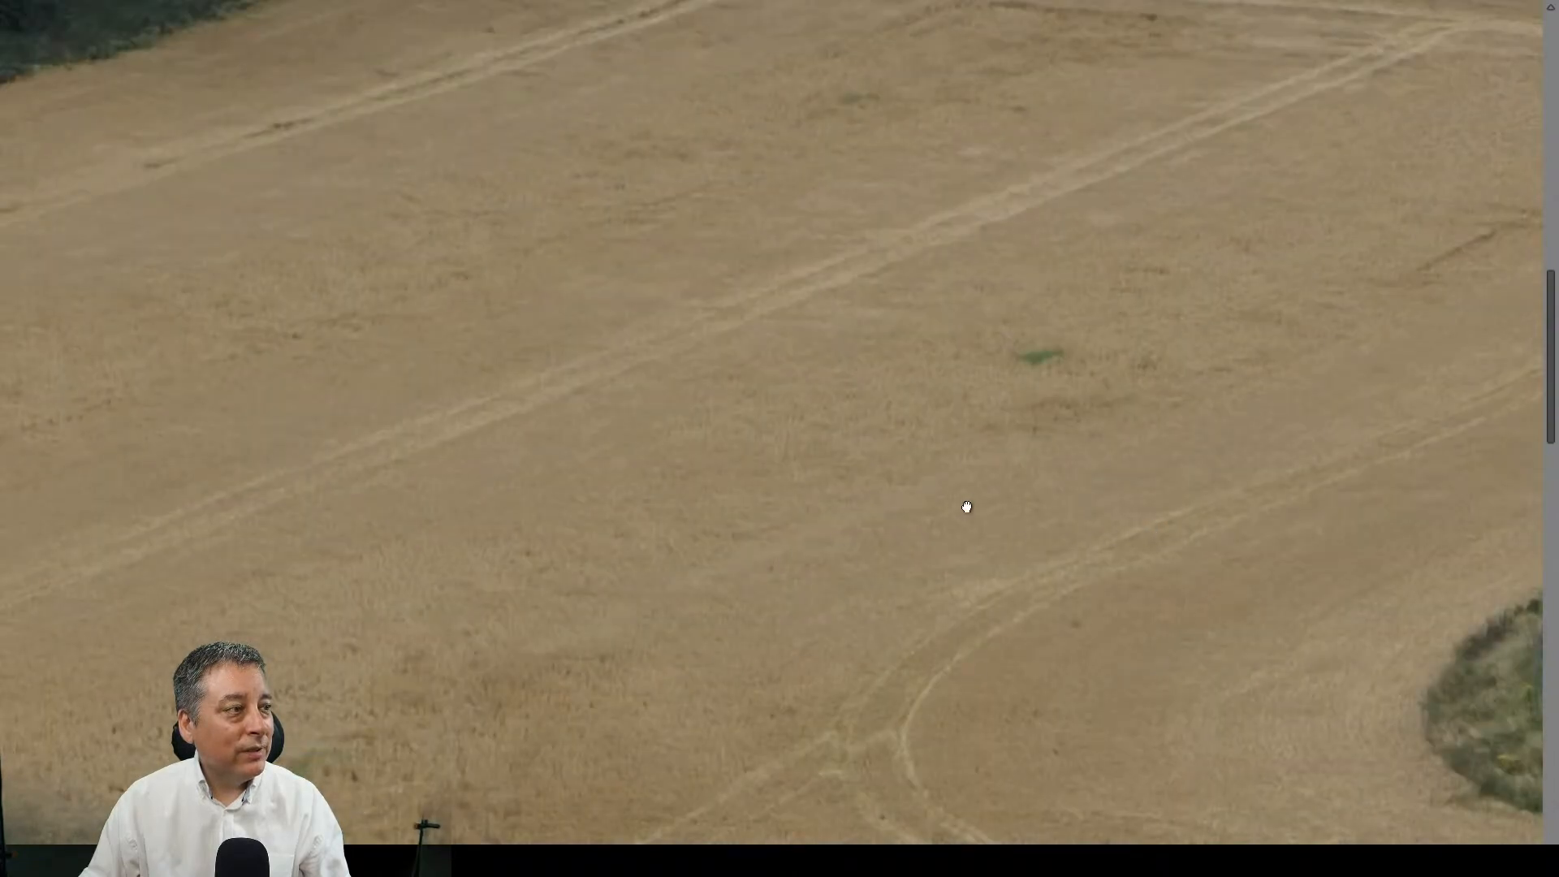
pyautogui.moveTo(747, 555); pyautogui.dragTo(1081, 453)
pyautogui.moveTo(771, 623); pyautogui.dragTo(969, 461)
pyautogui.hotkey('ctrl', '0')
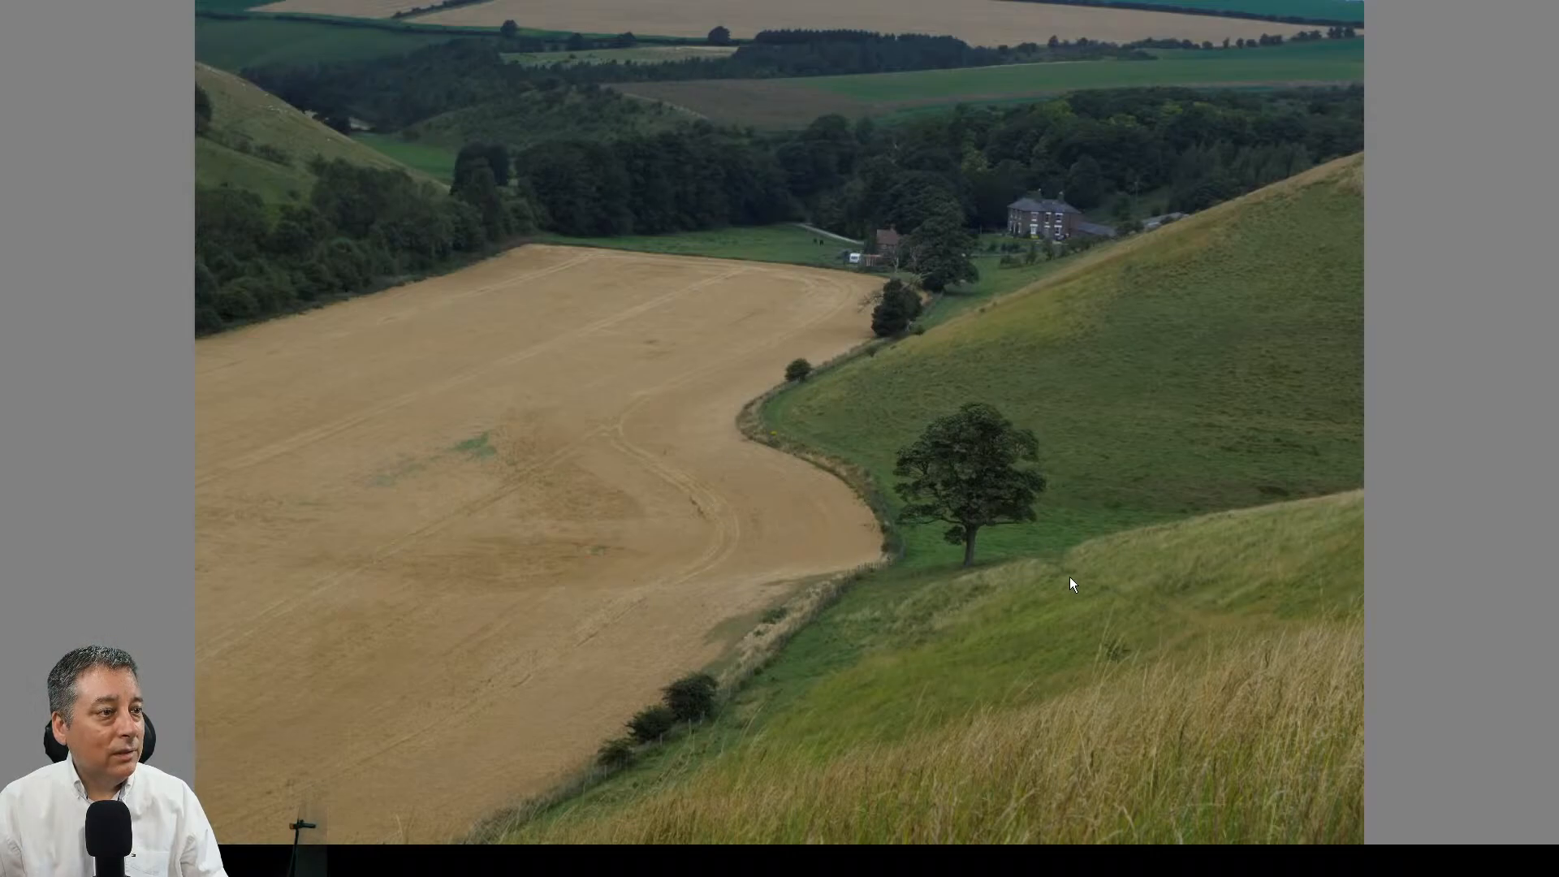
pyautogui.click(1010, 536)
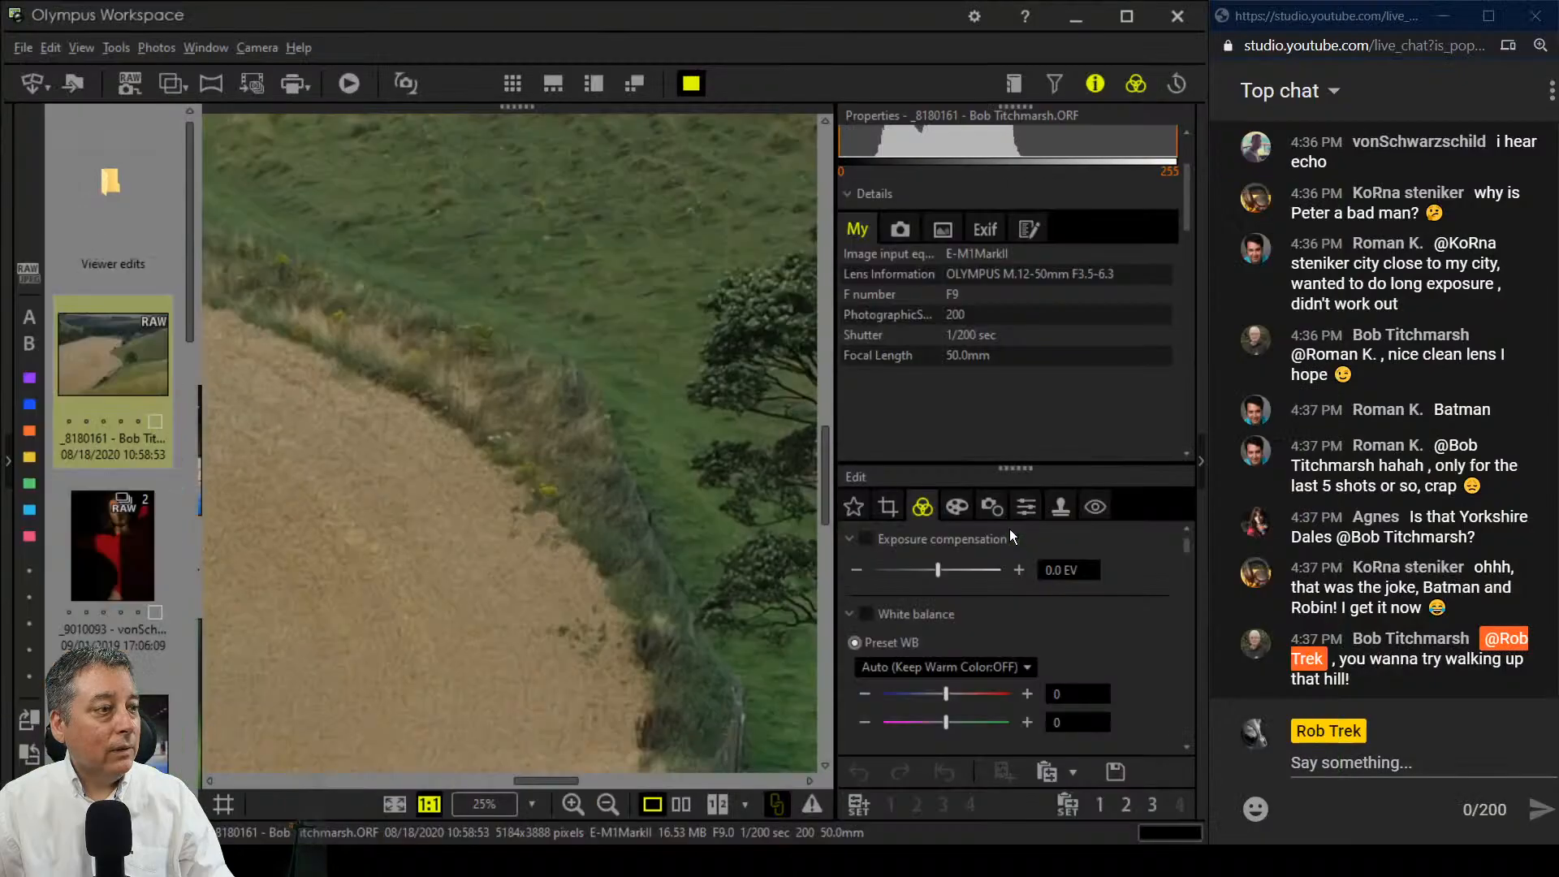
pyautogui.press('Escape')
pyautogui.click(694, 480)
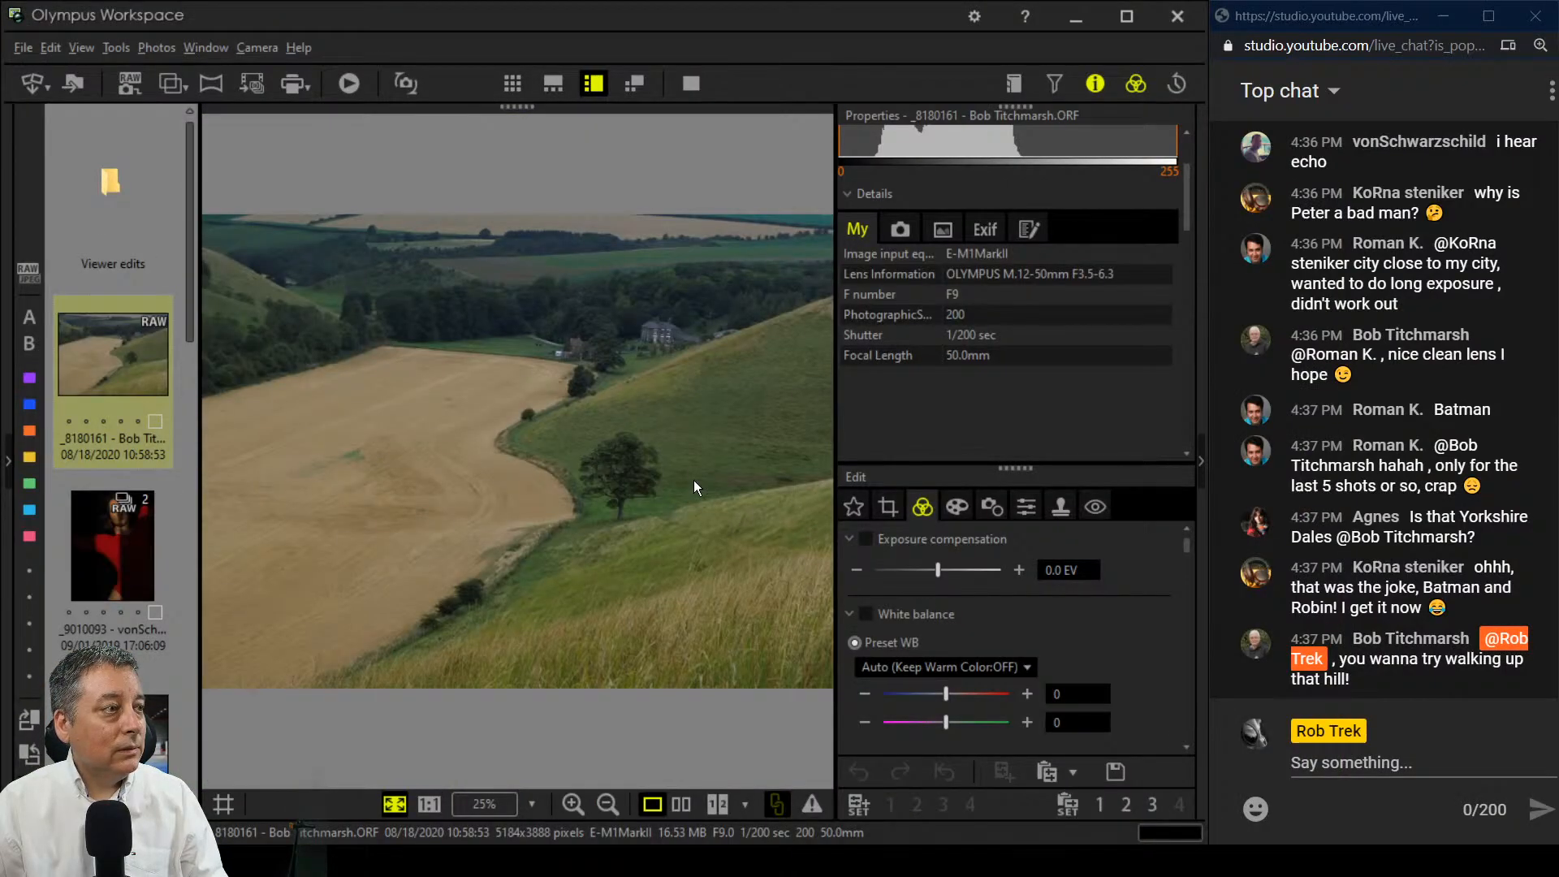
# Step: Inspect the lone tree, foreground grass, field and distant woods at 25% zoom, and fit the whole photo back in the preview
pyautogui.click(505, 804)
pyautogui.moveTo(519, 624); pyautogui.dragTo(603, 453)
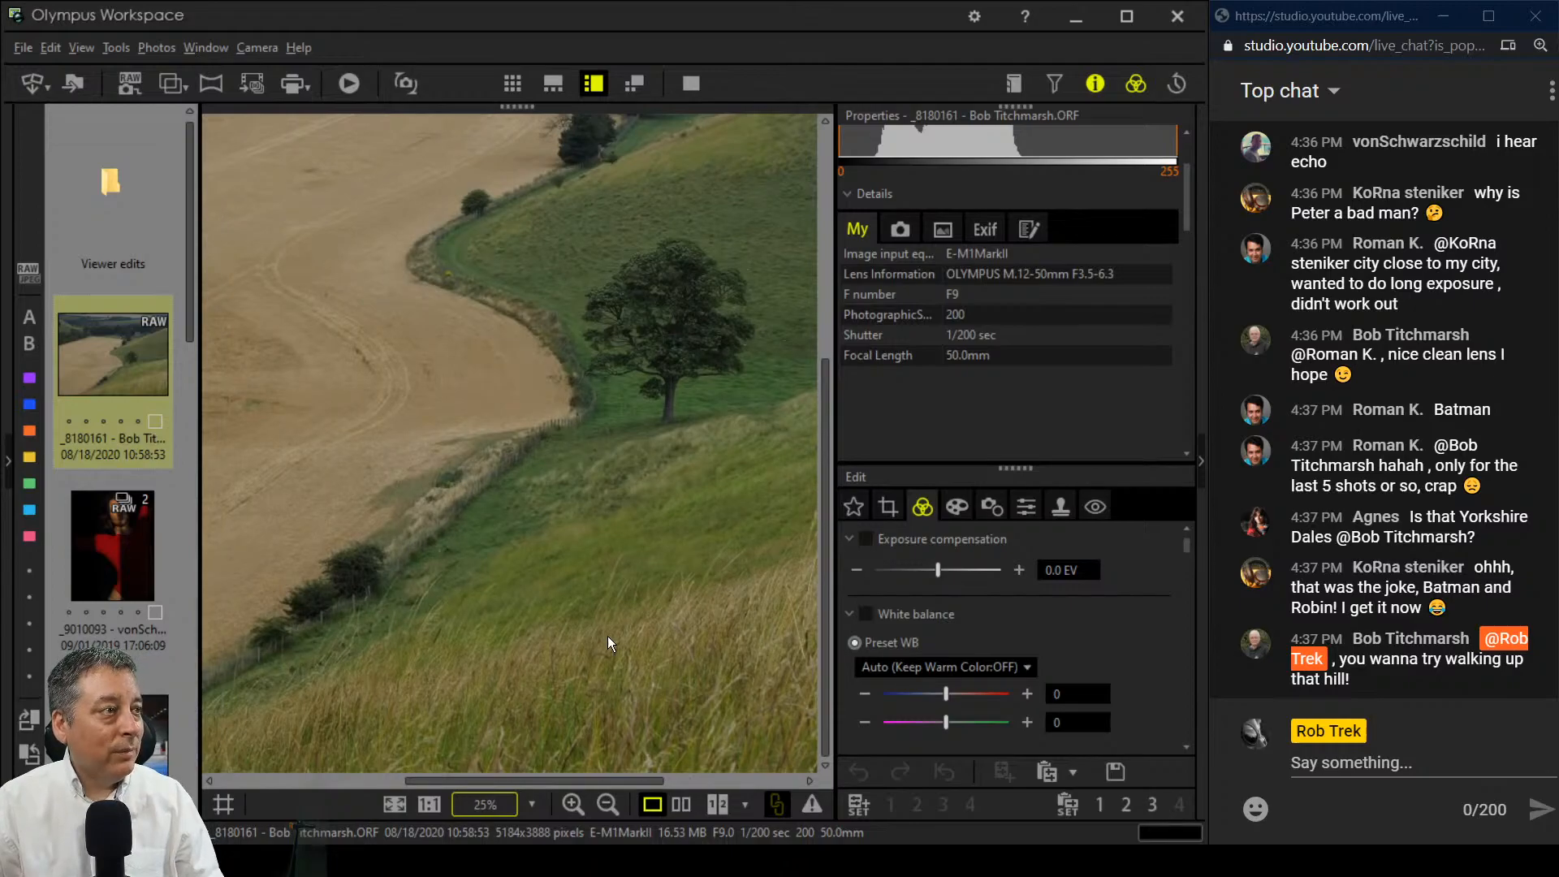
pyautogui.moveTo(555, 284); pyautogui.dragTo(752, 627)
pyautogui.moveTo(482, 537)
pyautogui.mouseDown()
pyautogui.moveTo(647, 559)
pyautogui.moveTo(467, 554)
pyautogui.mouseUp()
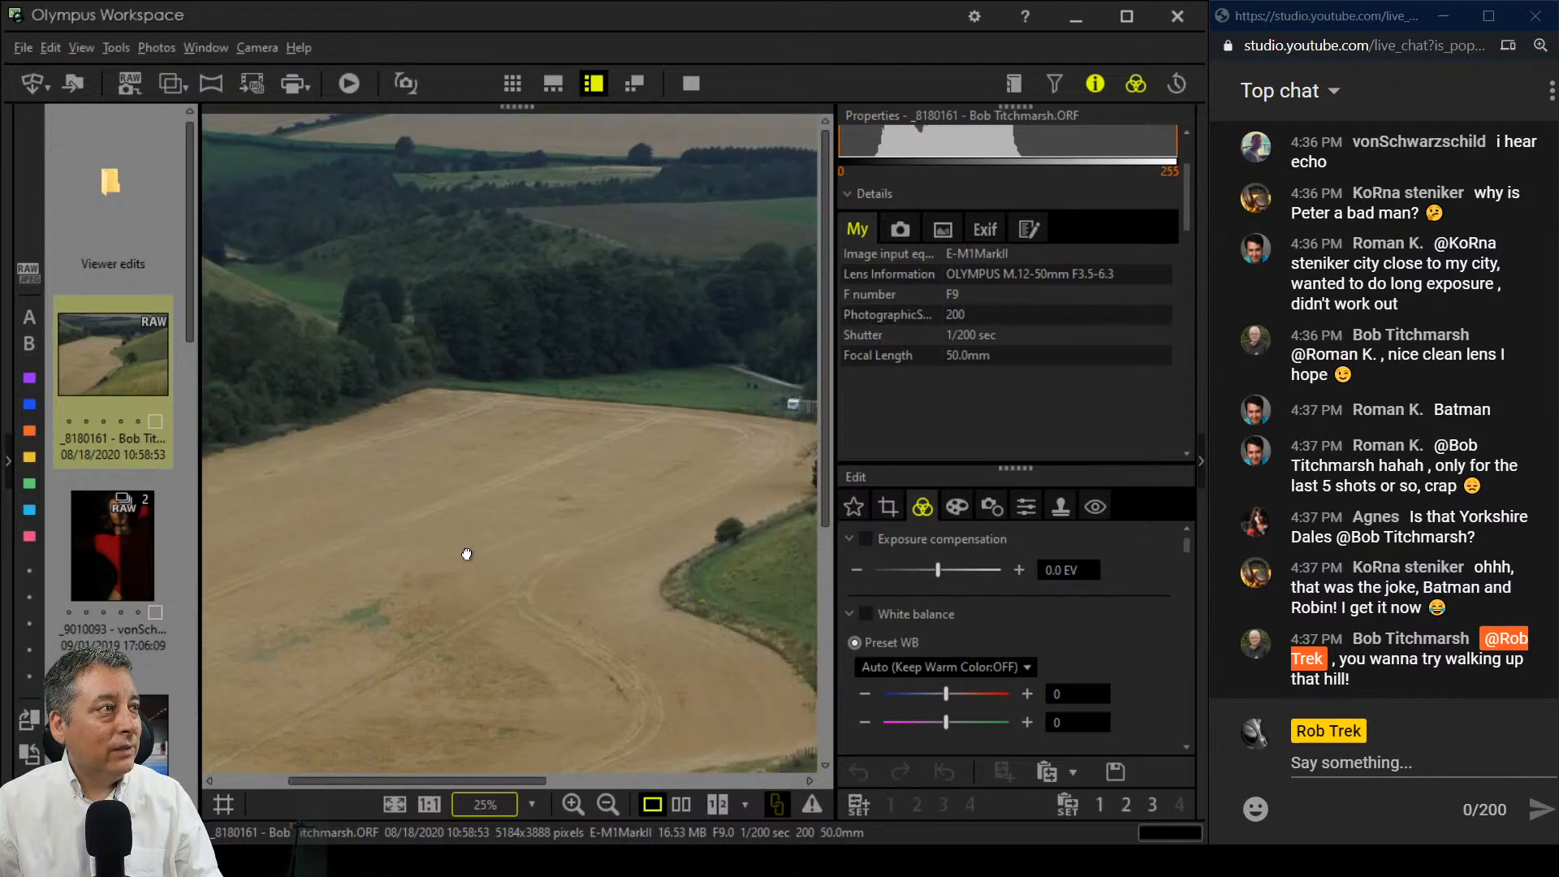
pyautogui.moveTo(610, 528); pyautogui.dragTo(500, 534)
pyautogui.moveTo(665, 638); pyautogui.dragTo(620, 301)
pyautogui.moveTo(633, 560); pyautogui.dragTo(624, 457)
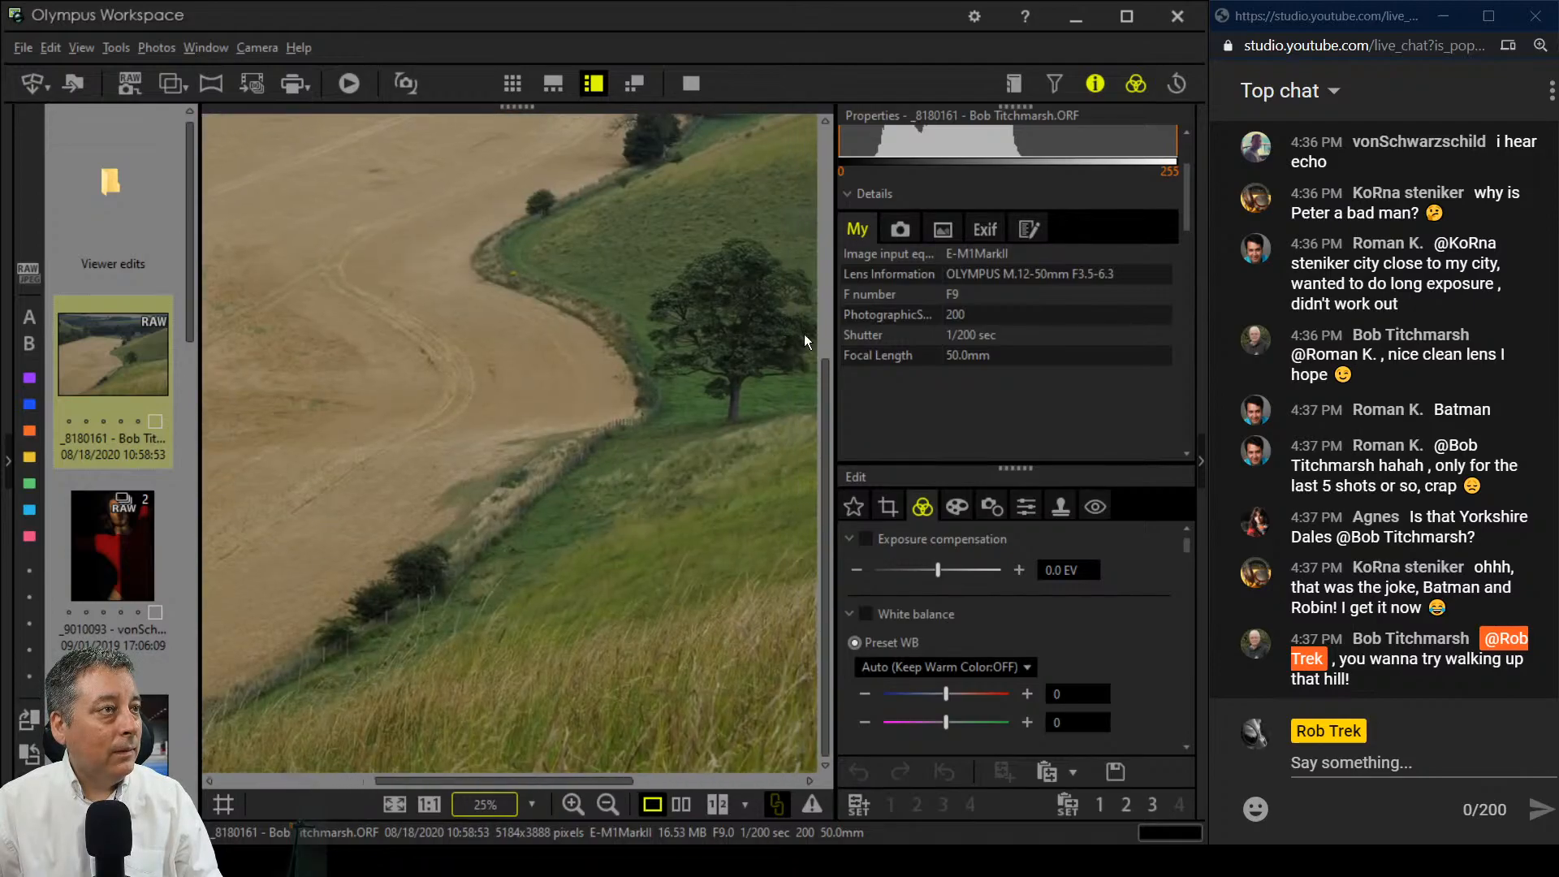
pyautogui.doubleClick(754, 439)
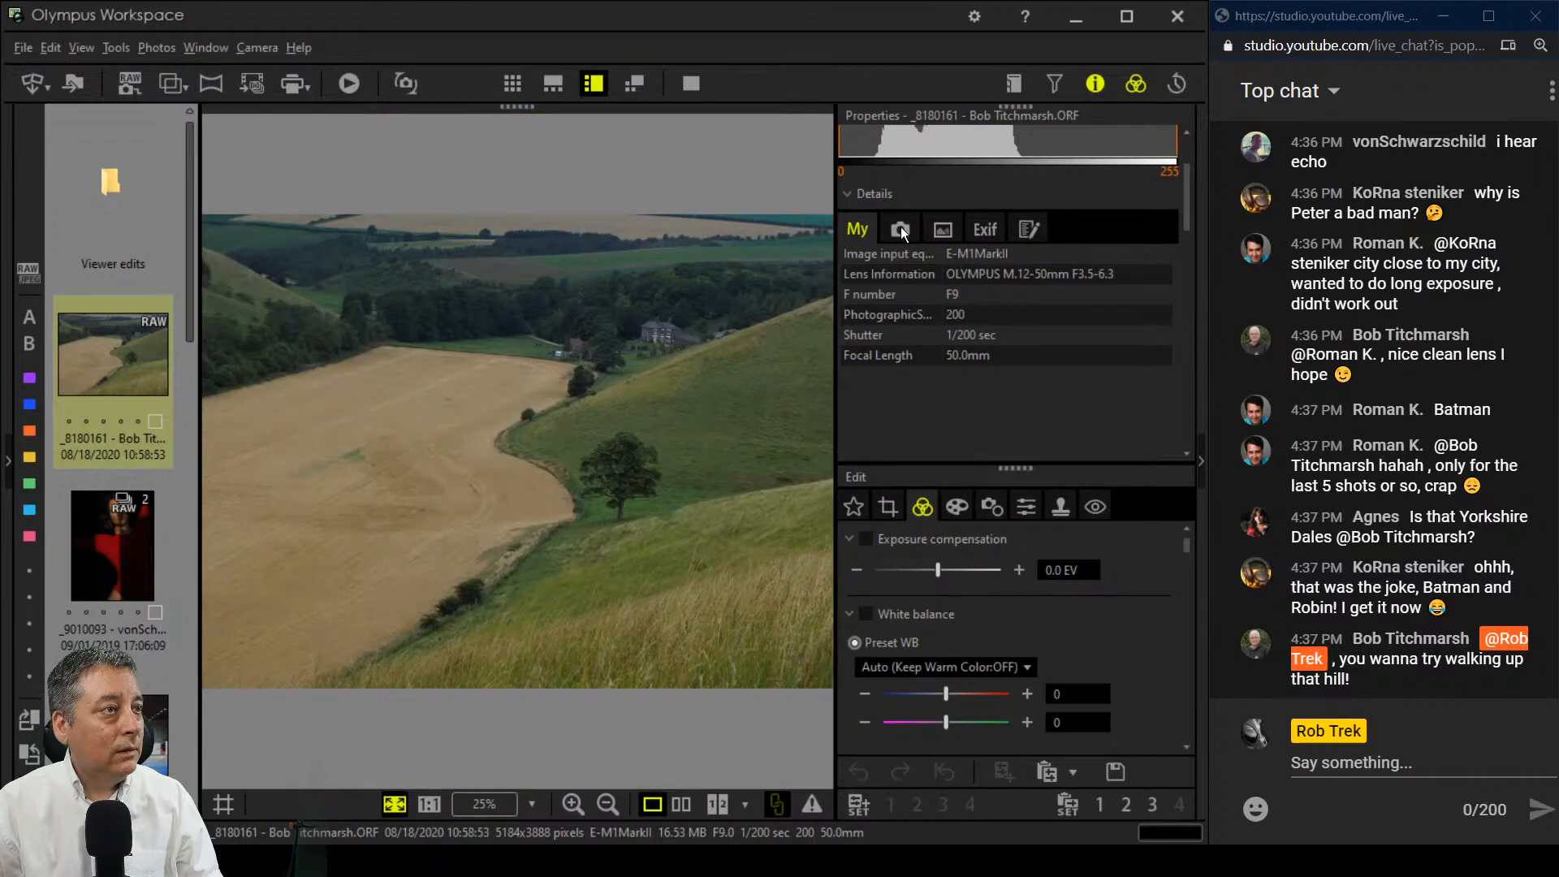
# Step: Hide the photo properties and enable a manual crop with the 1:1 (6:6) aspect ratio on the landscape
pyautogui.click(1097, 90)
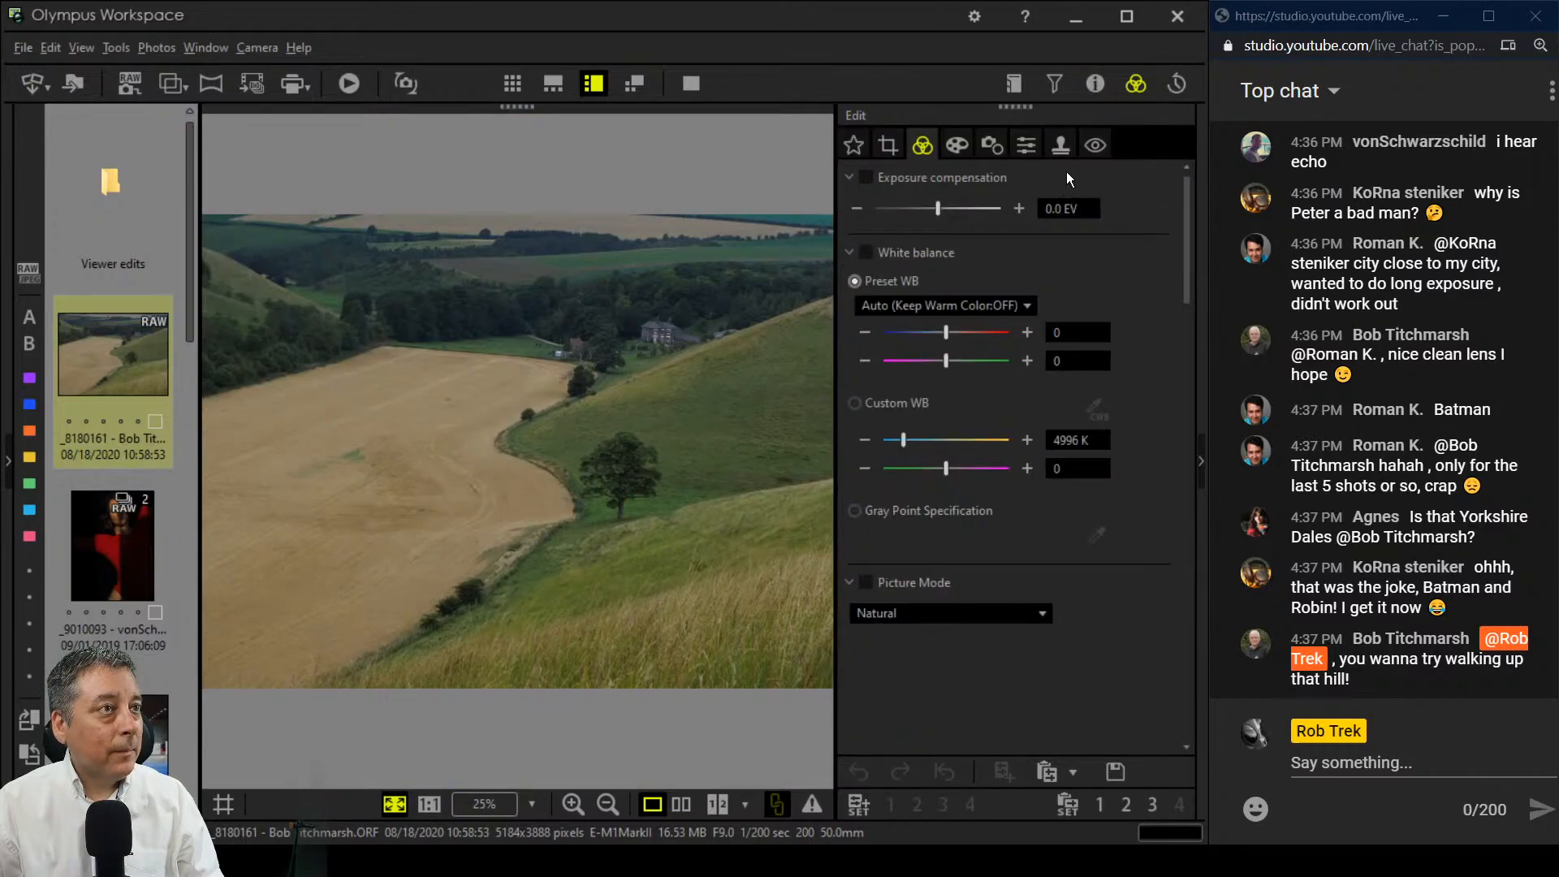
pyautogui.click(894, 149)
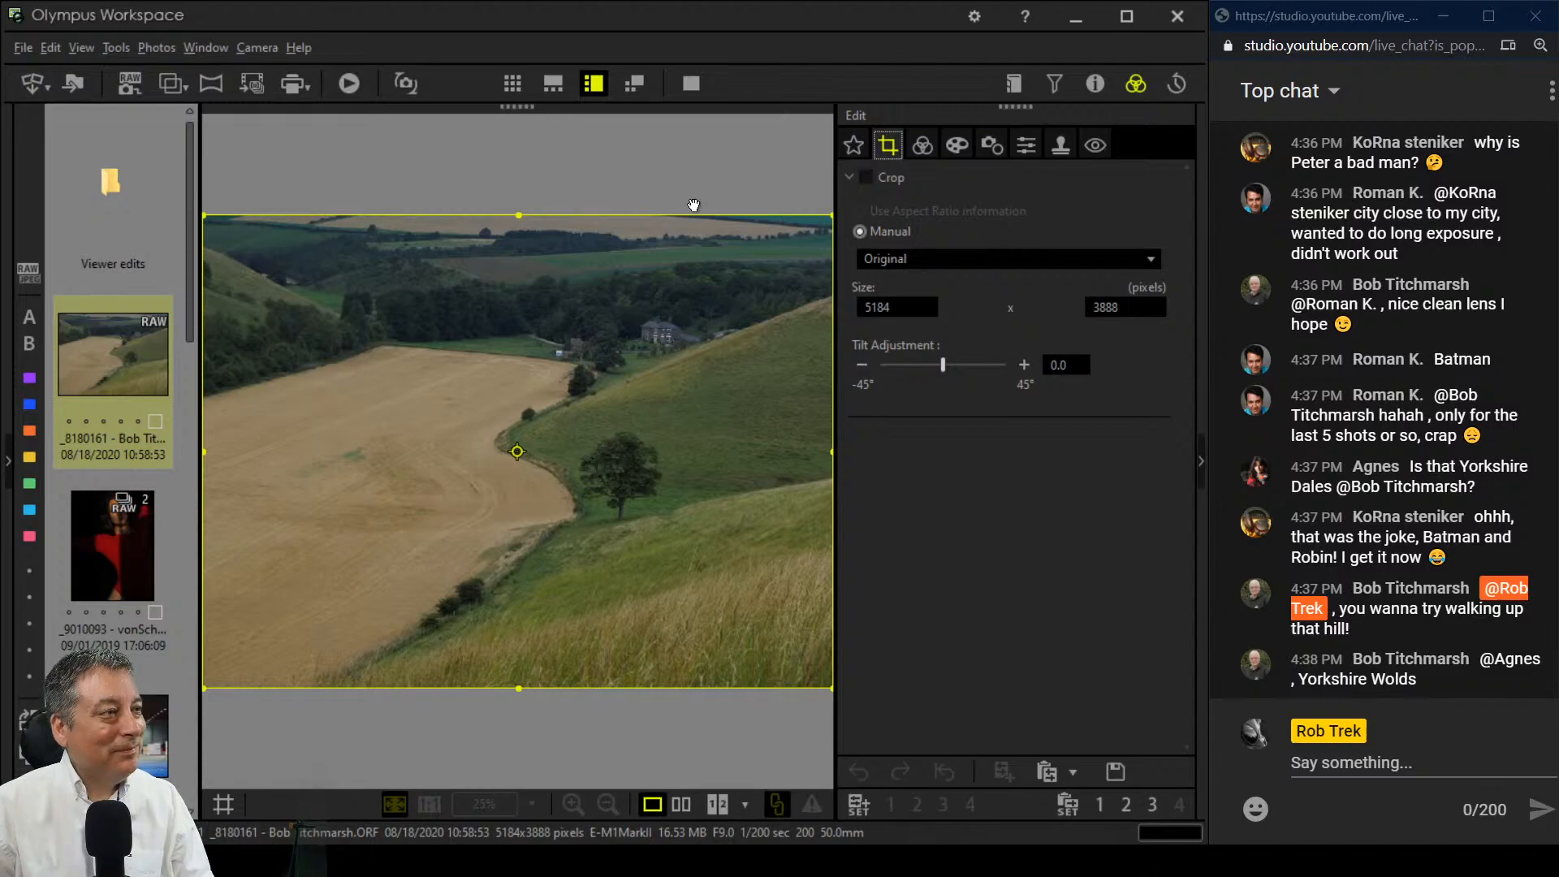
pyautogui.click(866, 178)
pyautogui.click(891, 259)
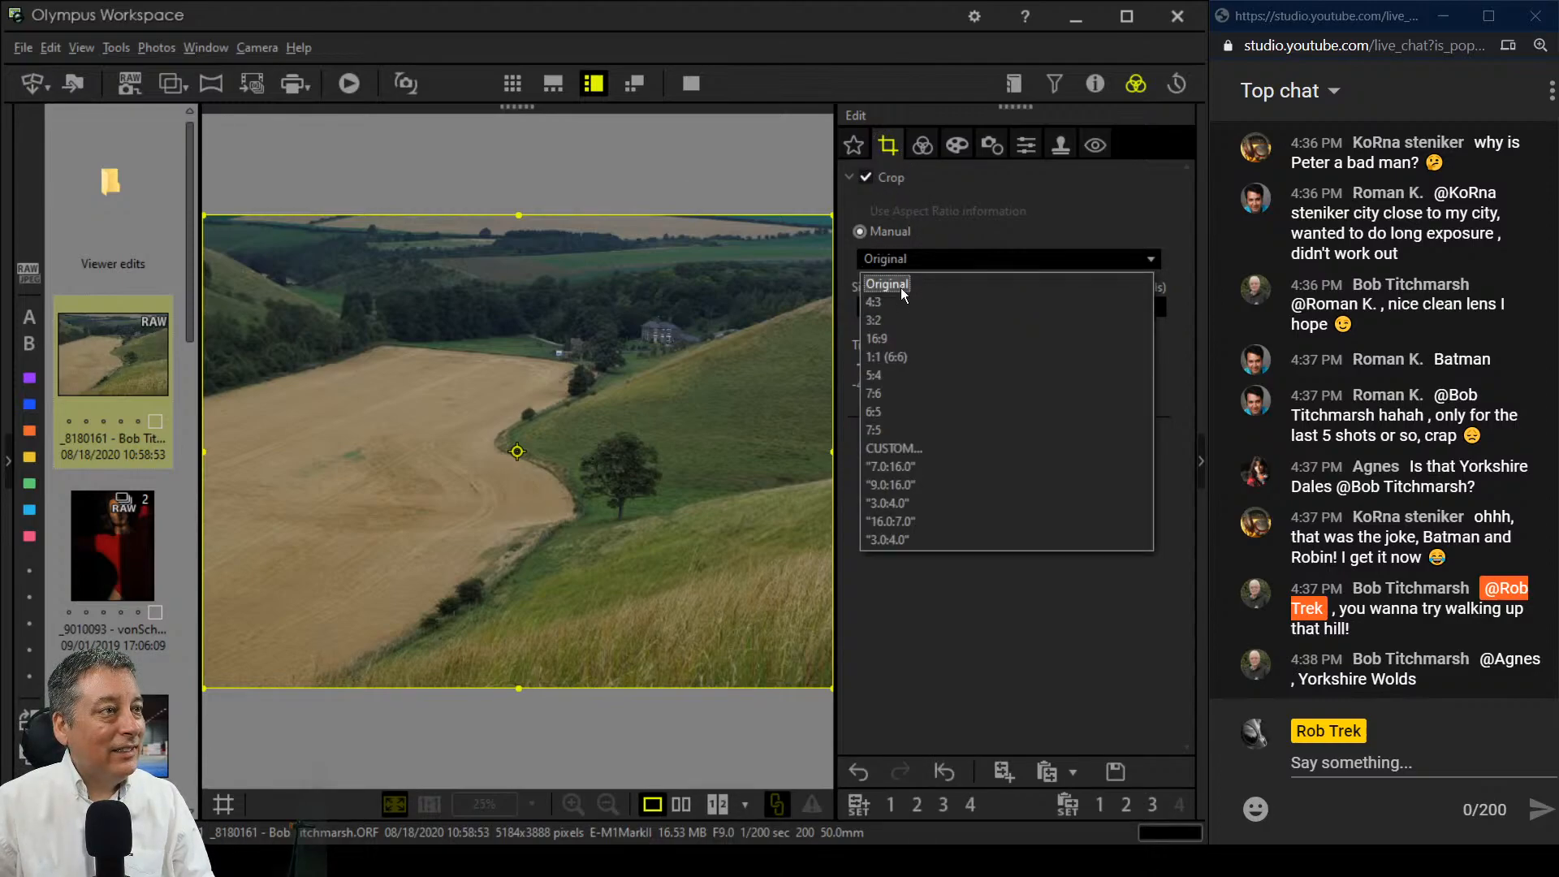
pyautogui.click(904, 358)
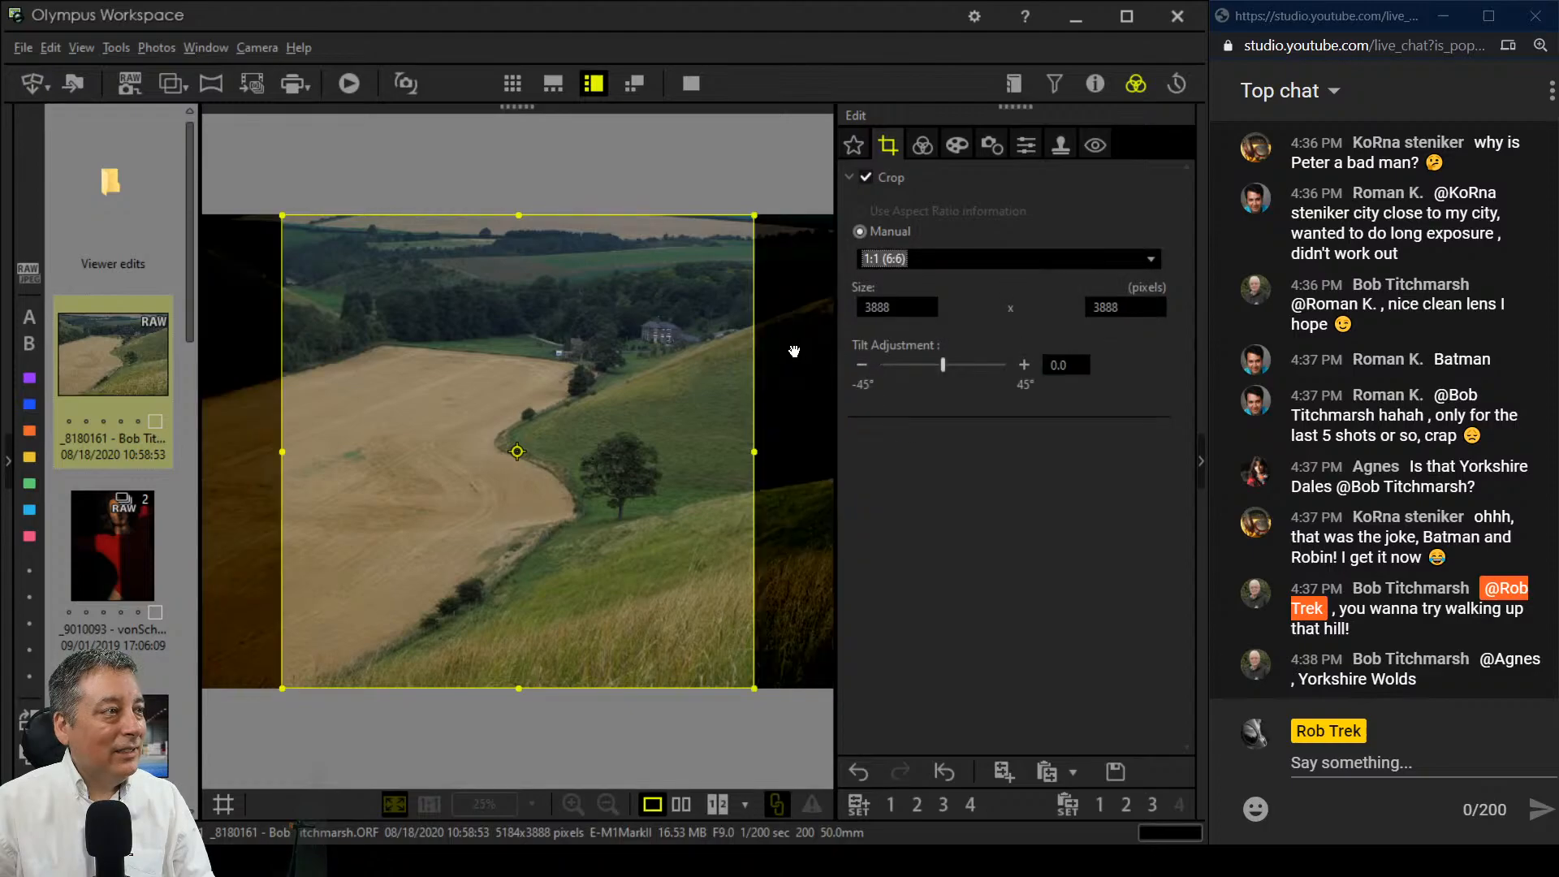
# Step: Shrink the square crop to 1321 × 1321 pixels, place it around the lone tree and preview the cropped result
pyautogui.moveTo(514, 215); pyautogui.dragTo(641, 503)
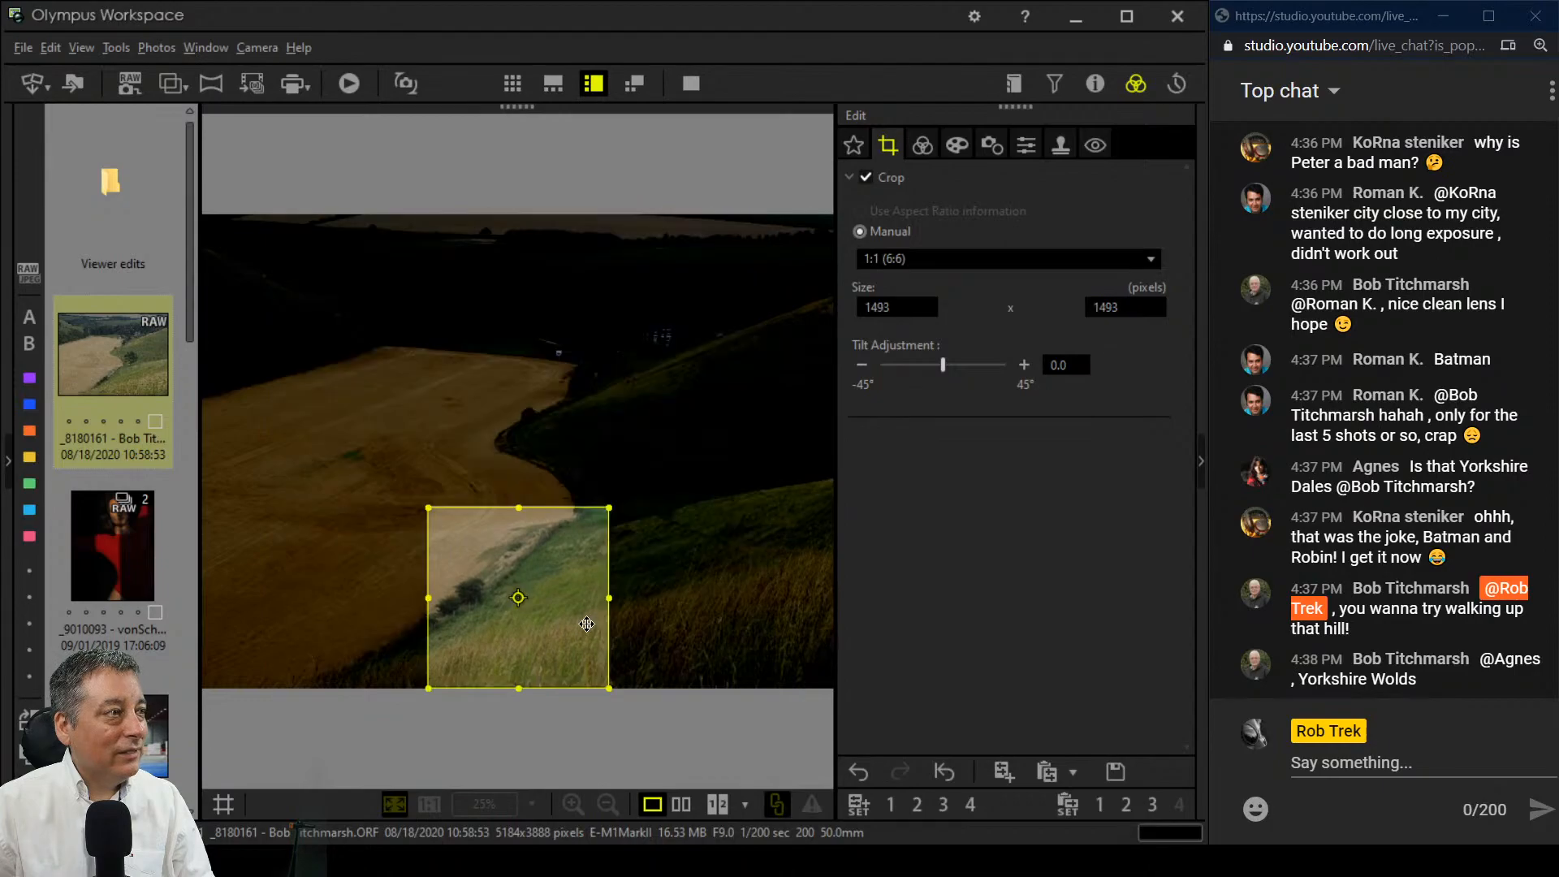
pyautogui.moveTo(560, 622); pyautogui.dragTo(633, 522)
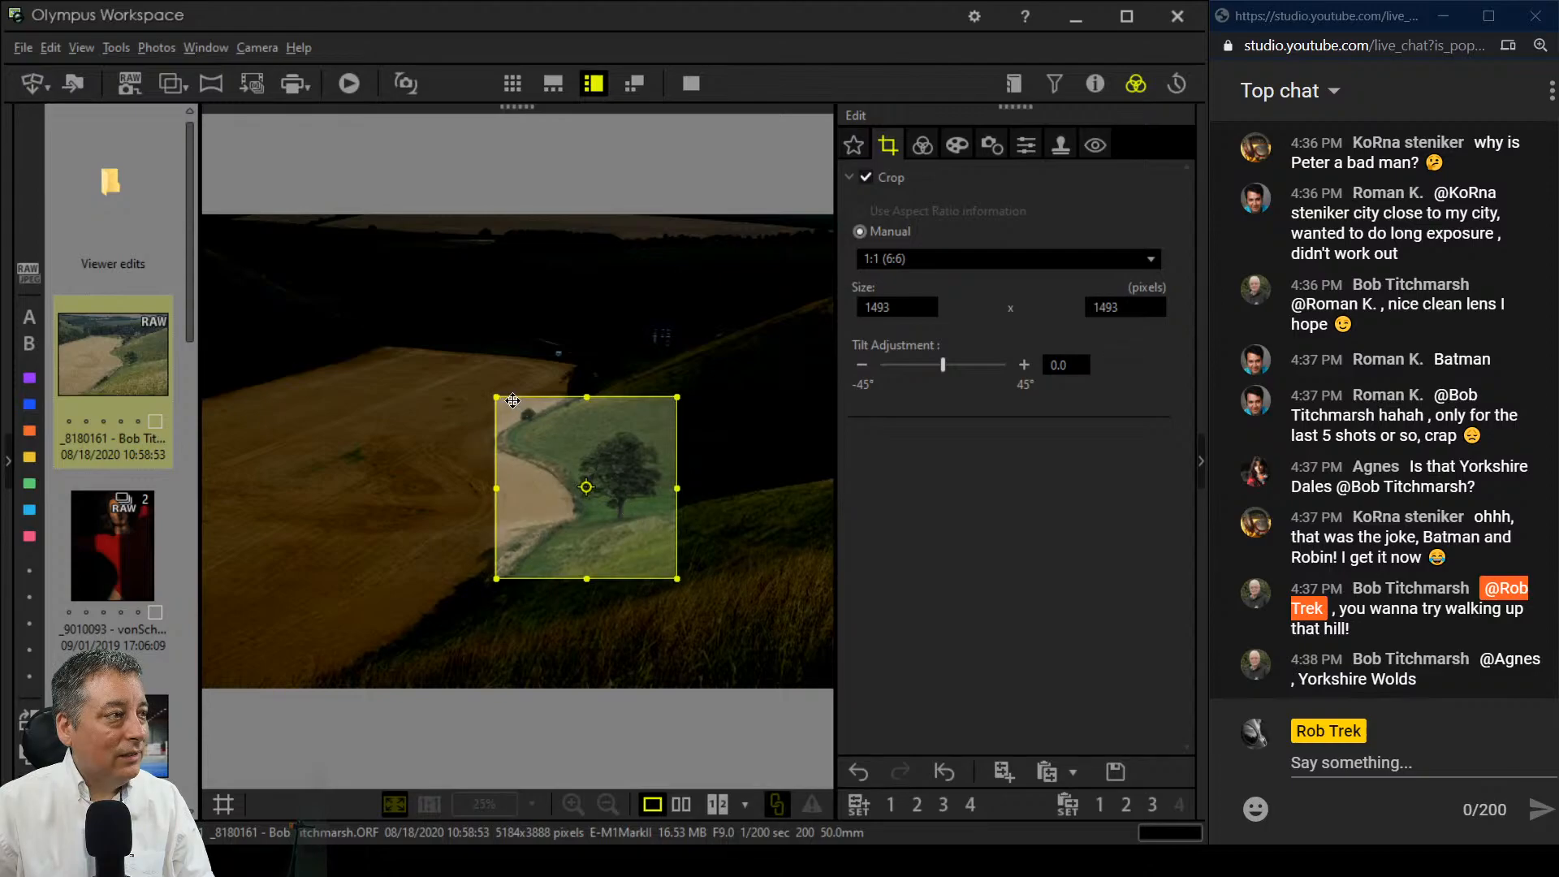
pyautogui.moveTo(496, 397); pyautogui.dragTo(517, 418)
pyautogui.moveTo(655, 544); pyautogui.dragTo(697, 517)
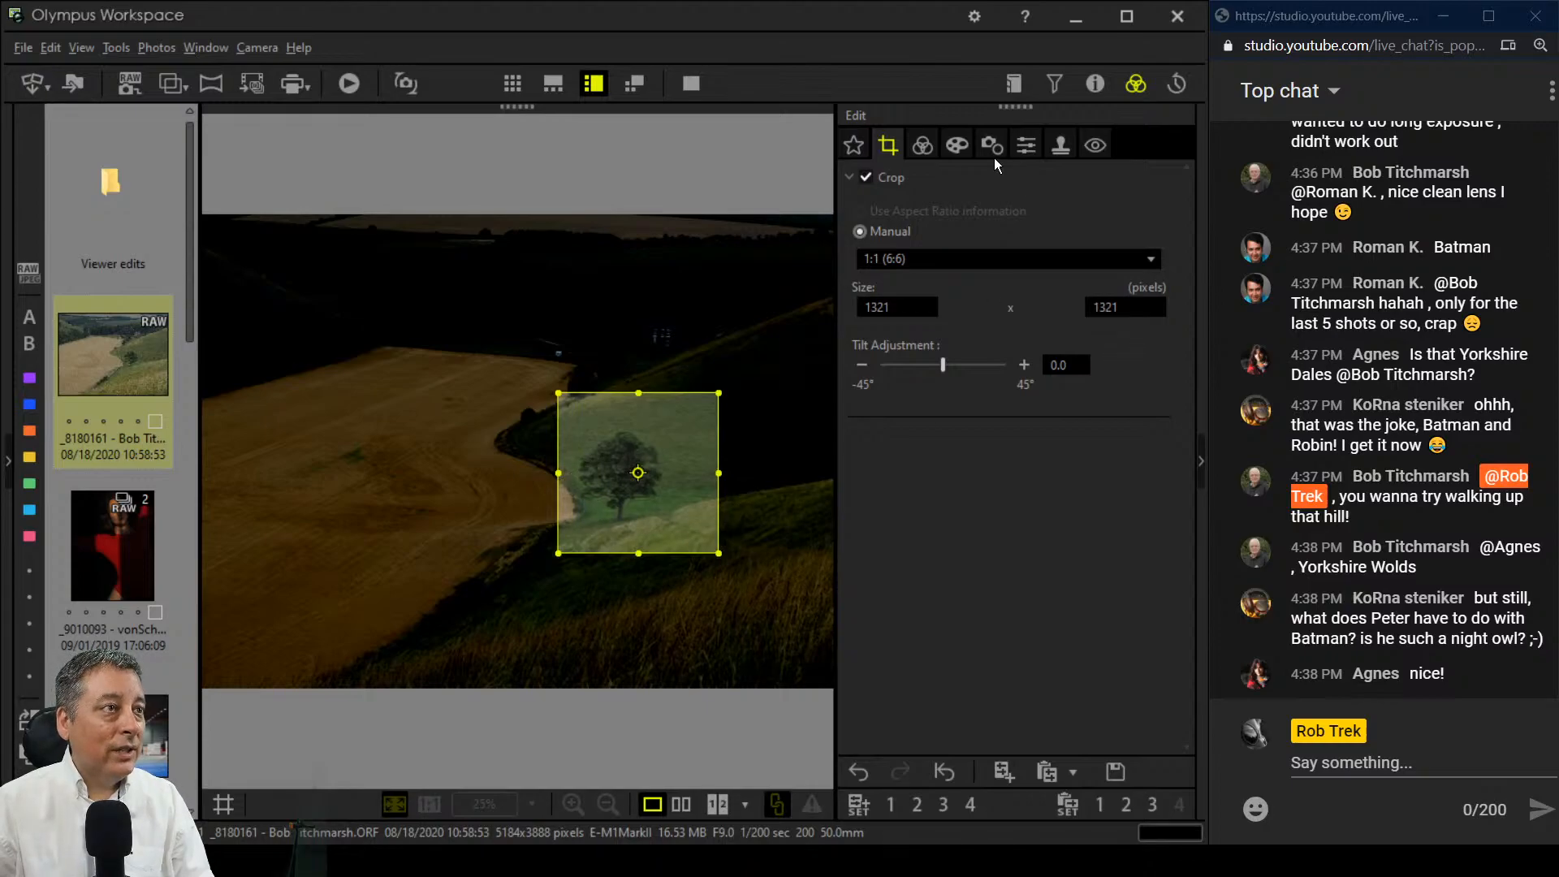
pyautogui.click(923, 154)
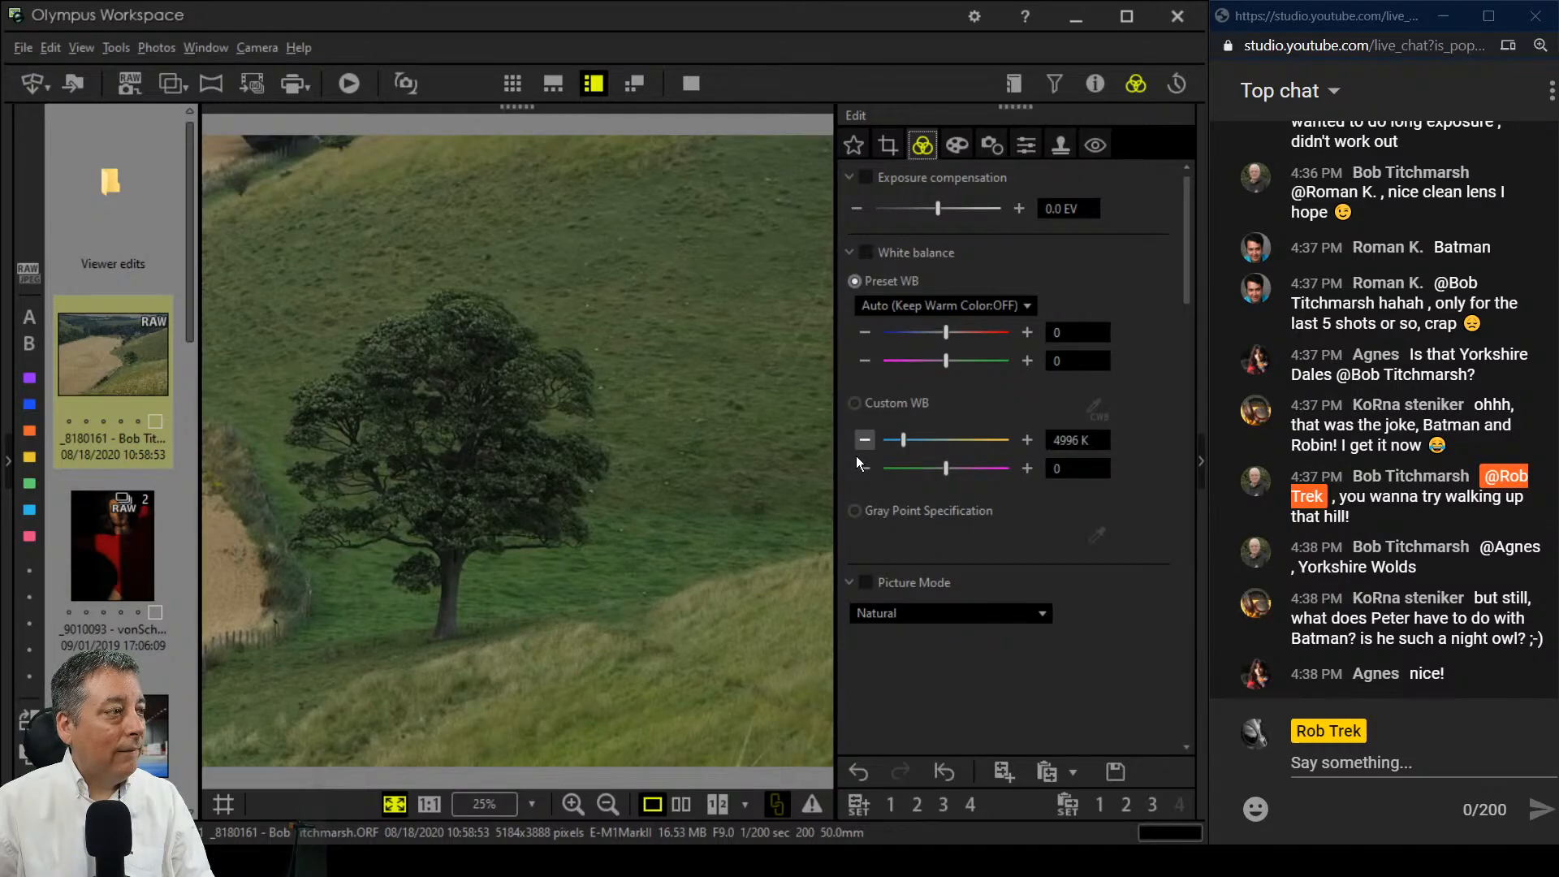
# Step: Shift the square crop sideways to include the curving field edge beside the tree, and check the framing in the preview
pyautogui.click(888, 146)
pyautogui.moveTo(656, 423); pyautogui.dragTo(592, 423)
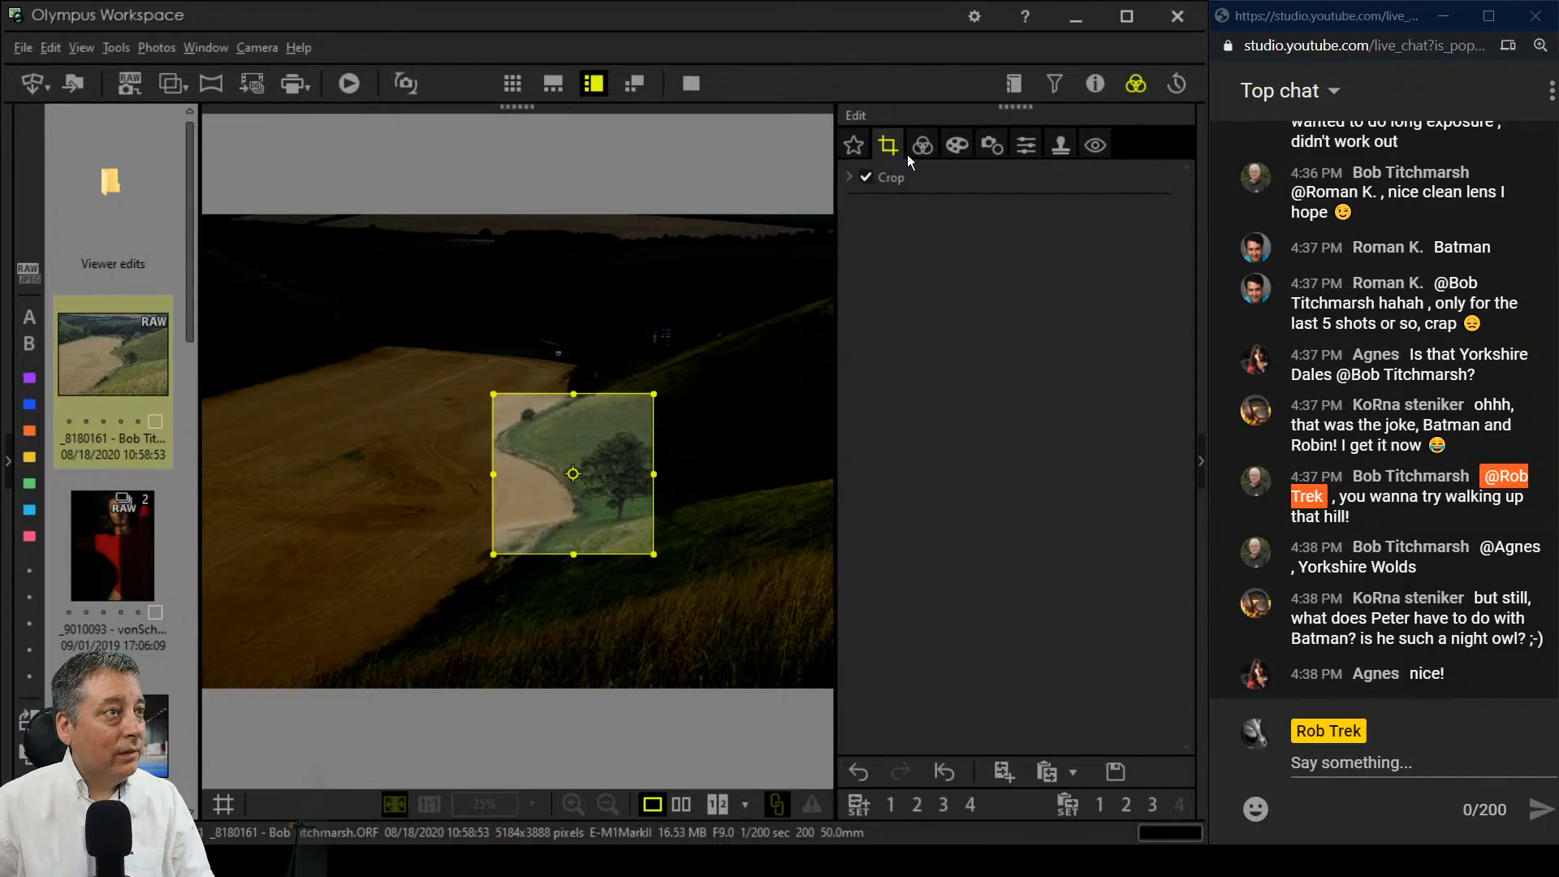
pyautogui.click(908, 154)
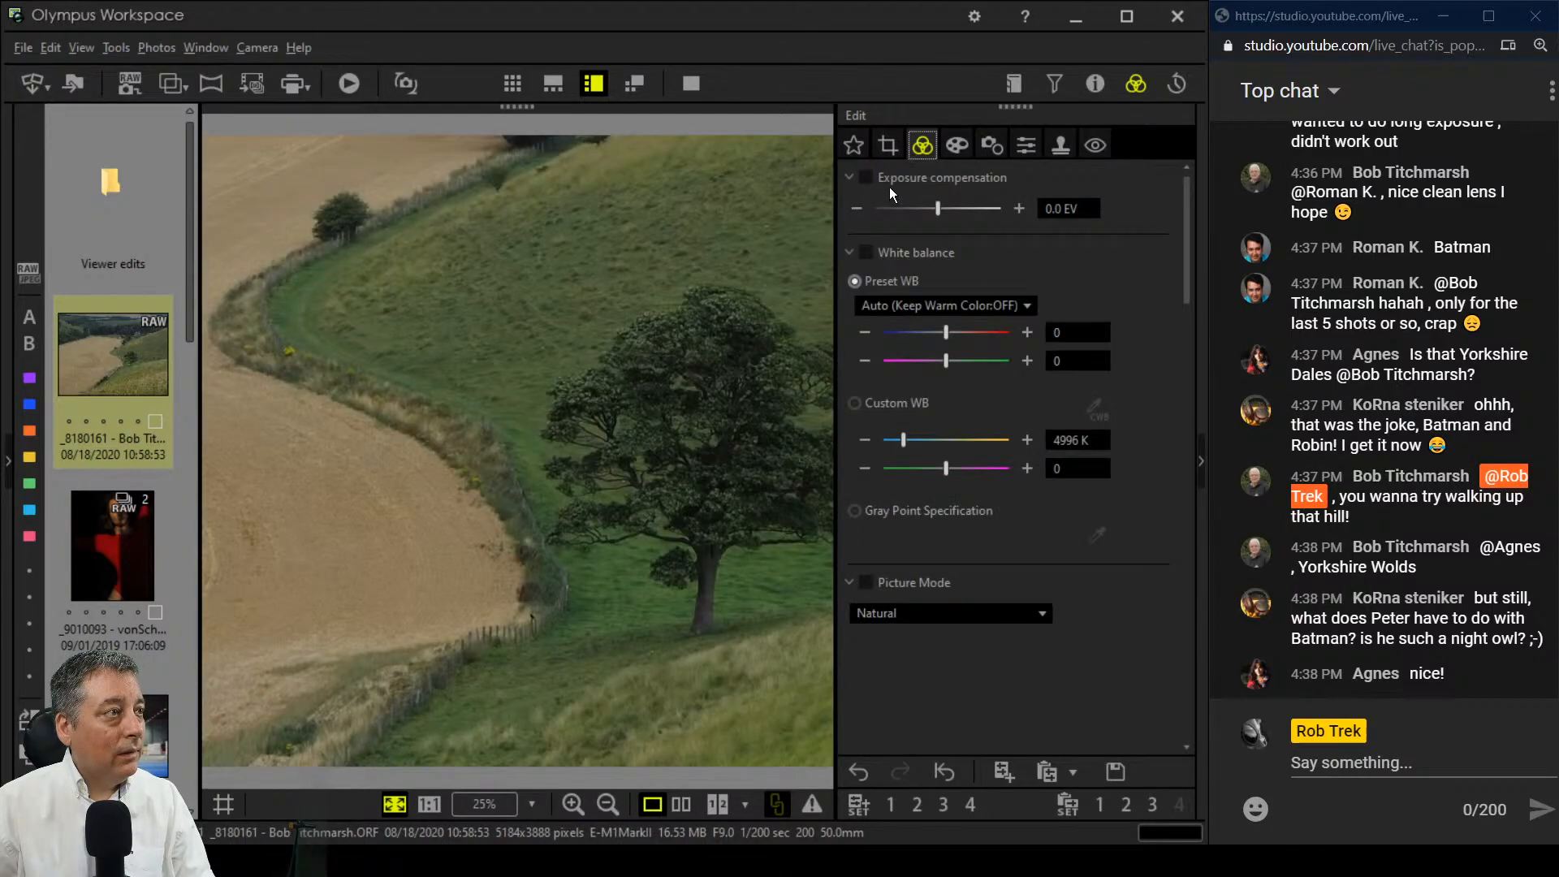
pyautogui.click(901, 160)
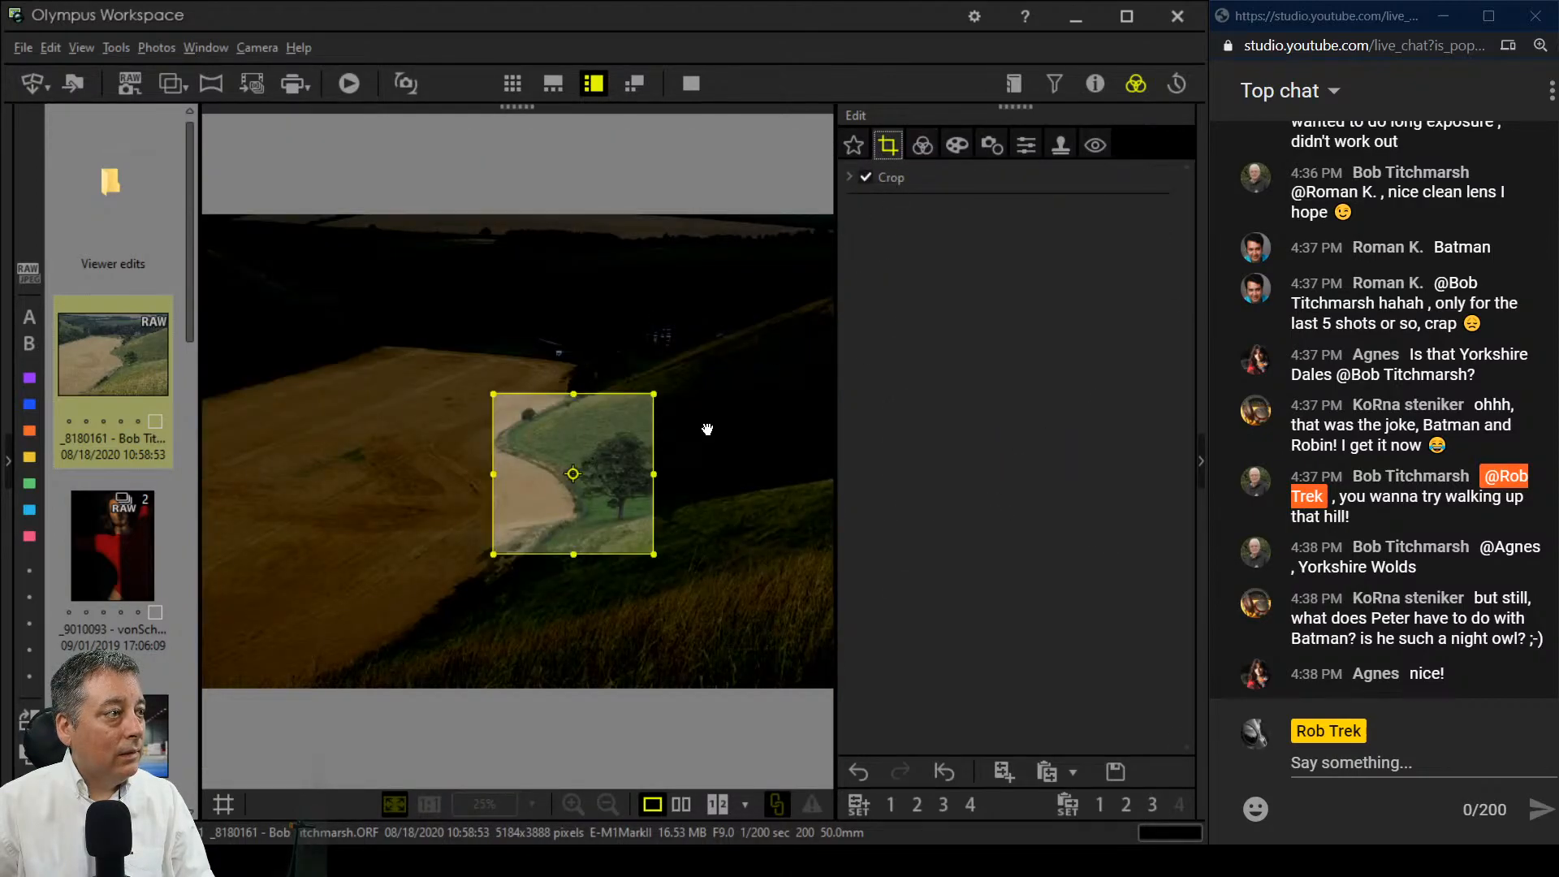
pyautogui.moveTo(644, 442); pyautogui.dragTo(645, 441)
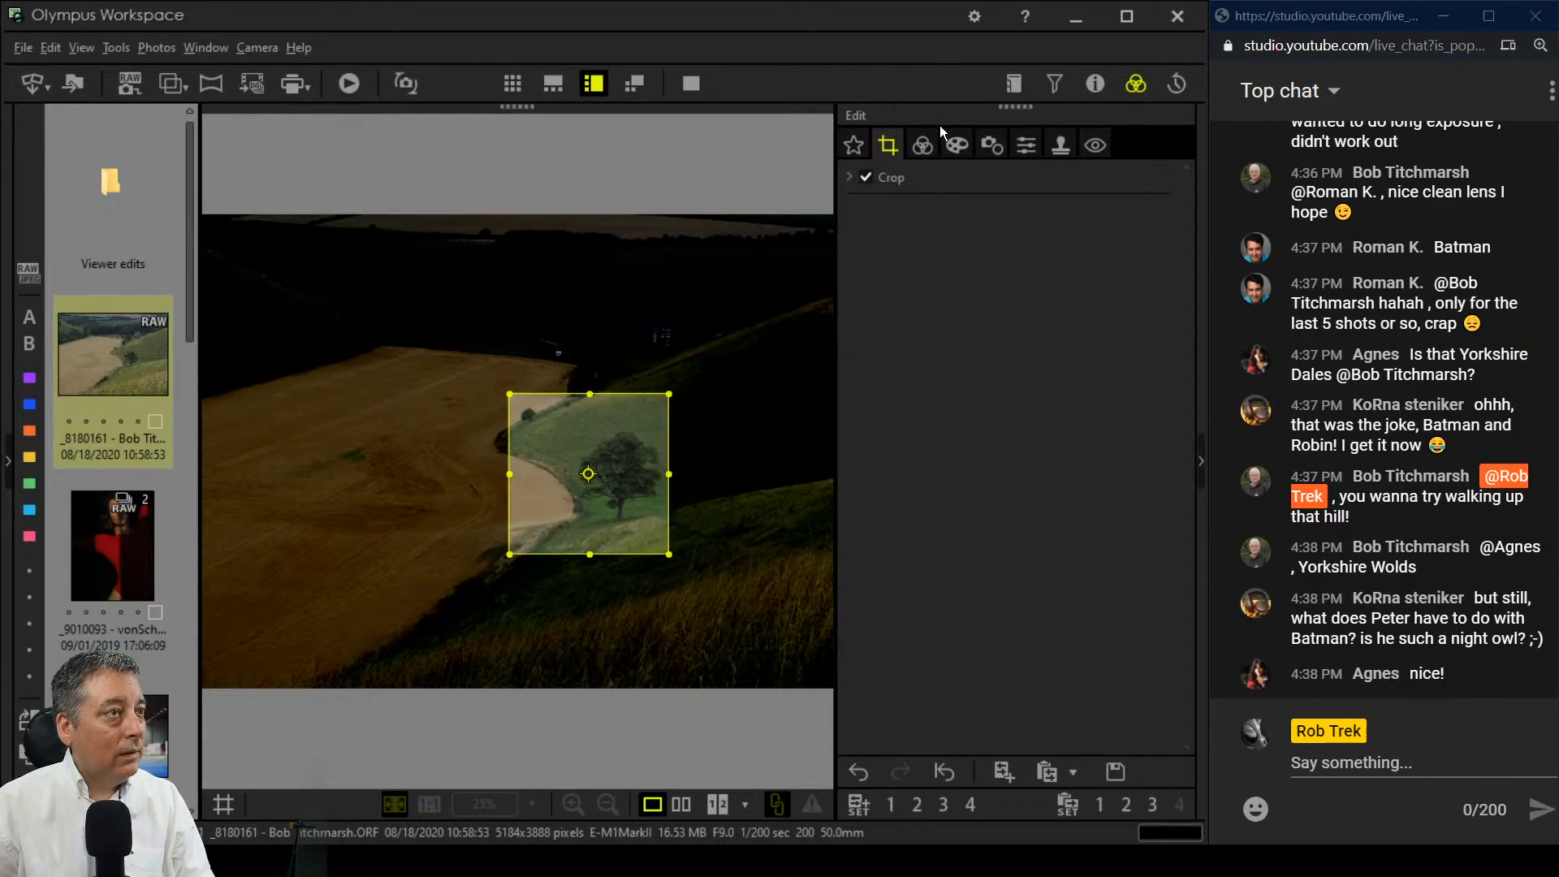
pyautogui.click(922, 146)
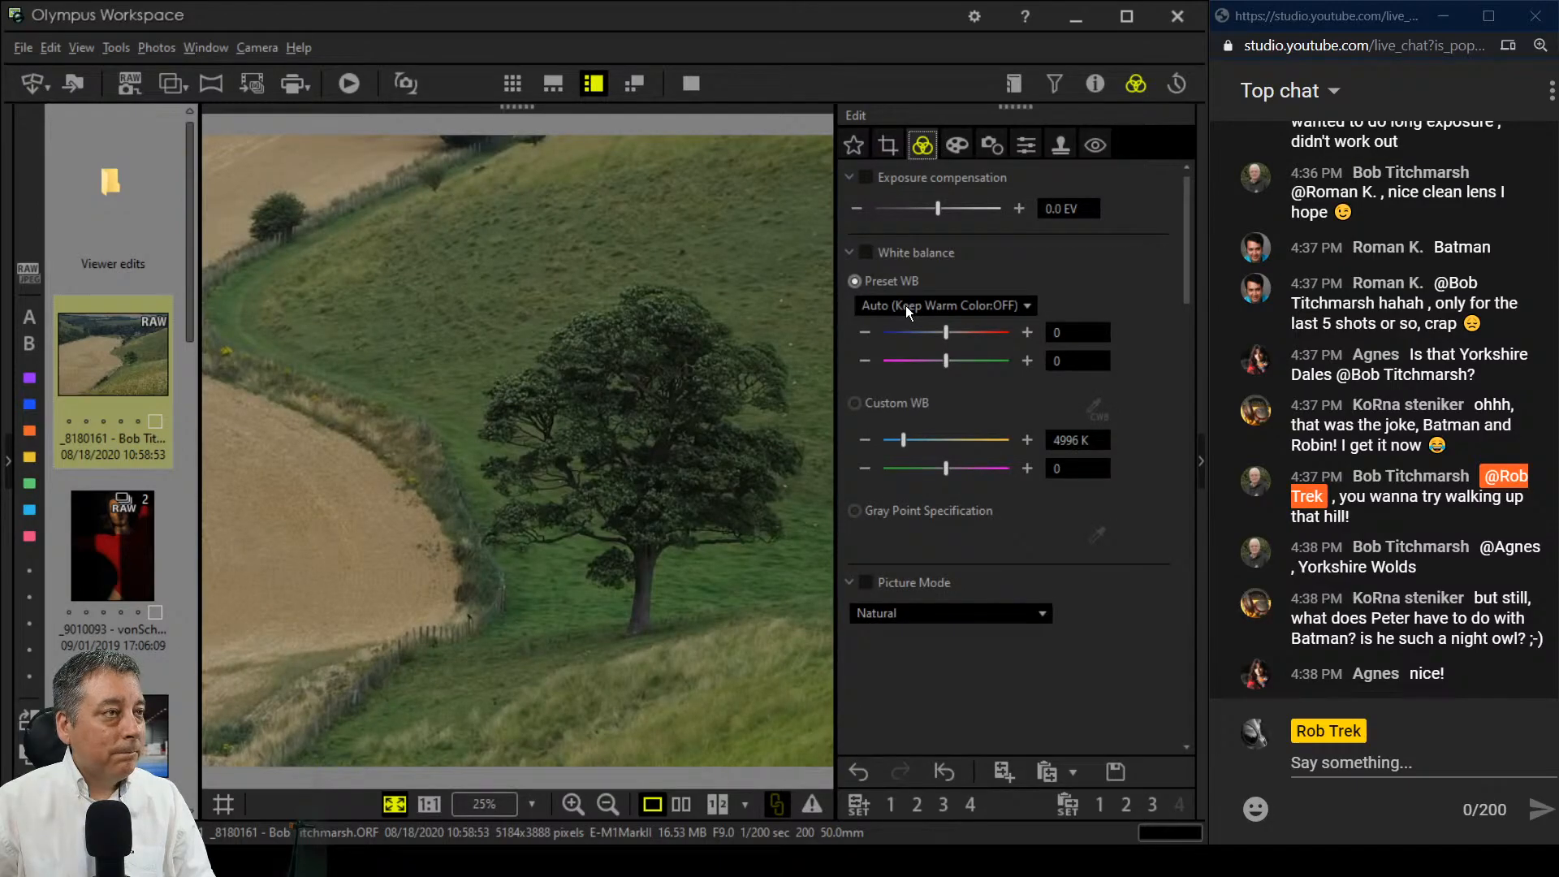
pyautogui.click(891, 150)
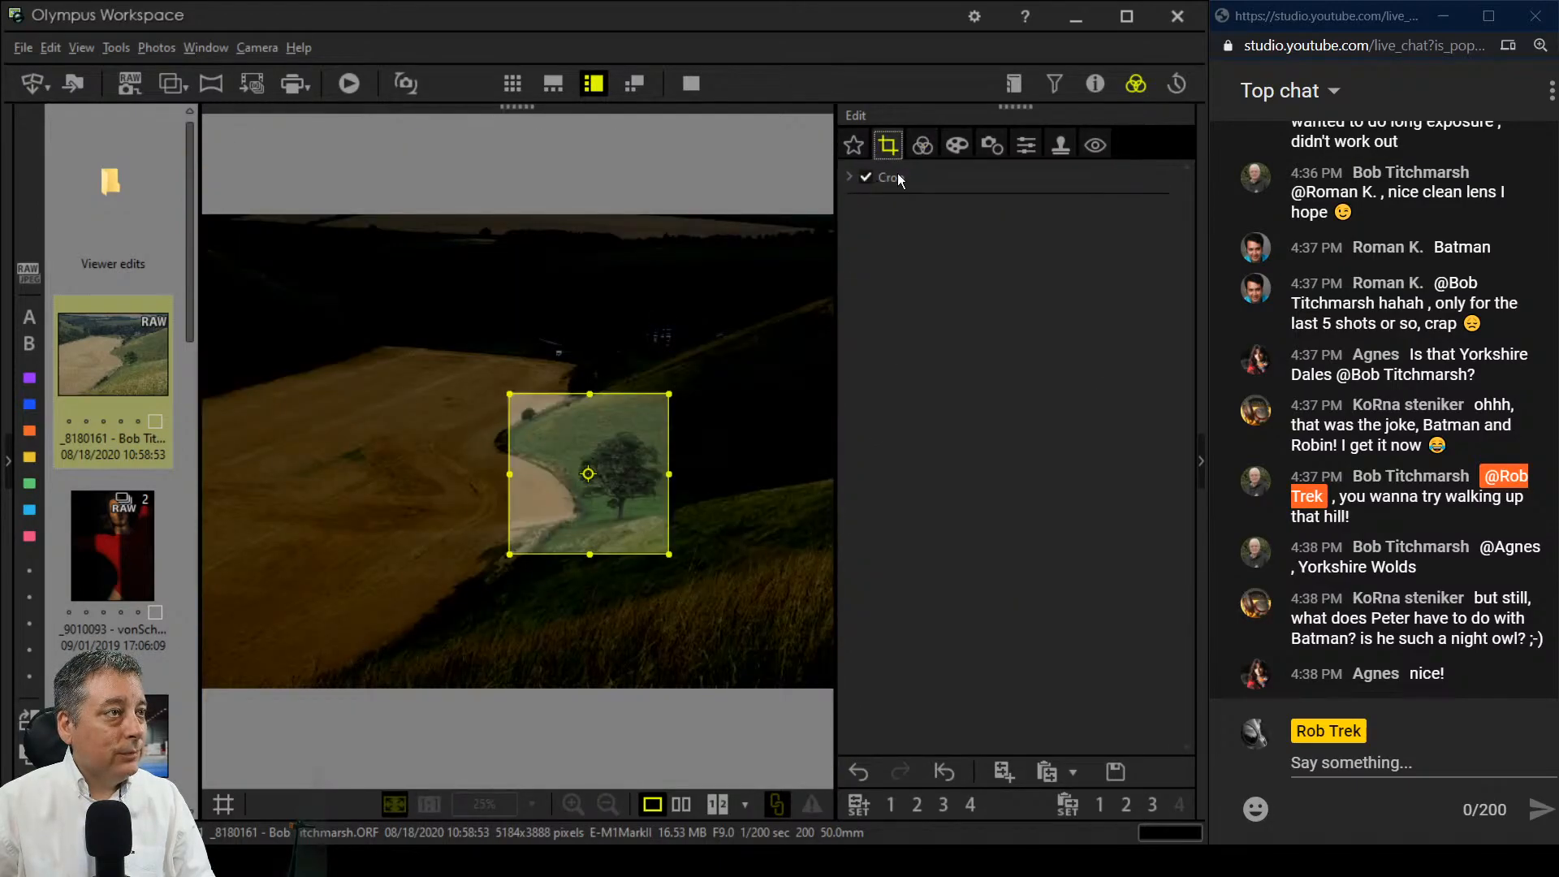
# Step: Change the crop aspect ratio to 4:3, crop to about 2835 × 2126 pixels around the tree and grassy slope, and preview it
pyautogui.click(850, 178)
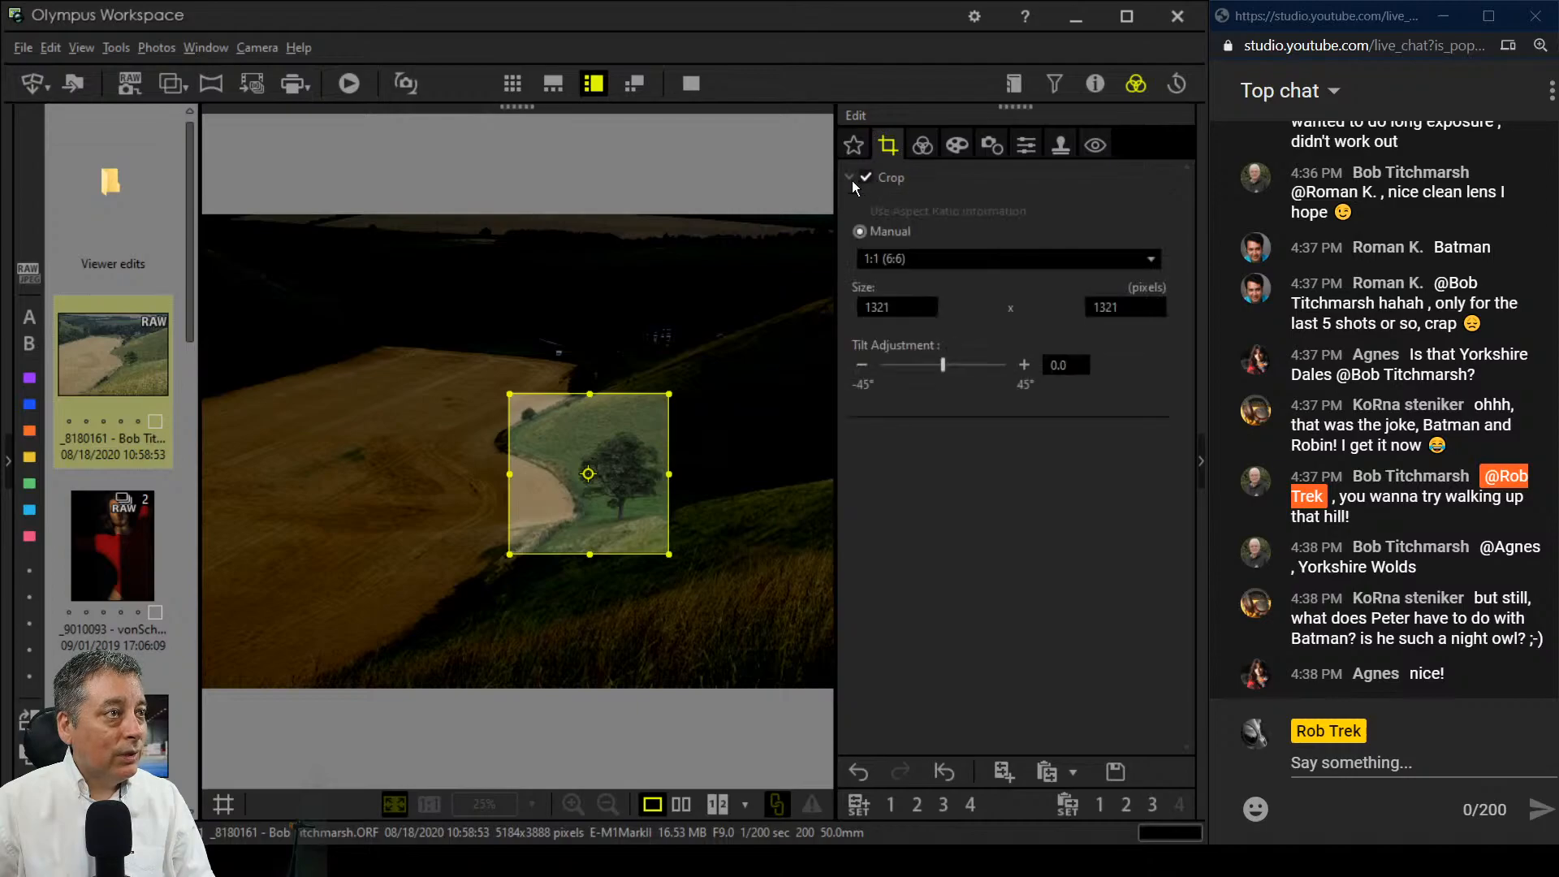
pyautogui.click(913, 258)
pyautogui.click(915, 300)
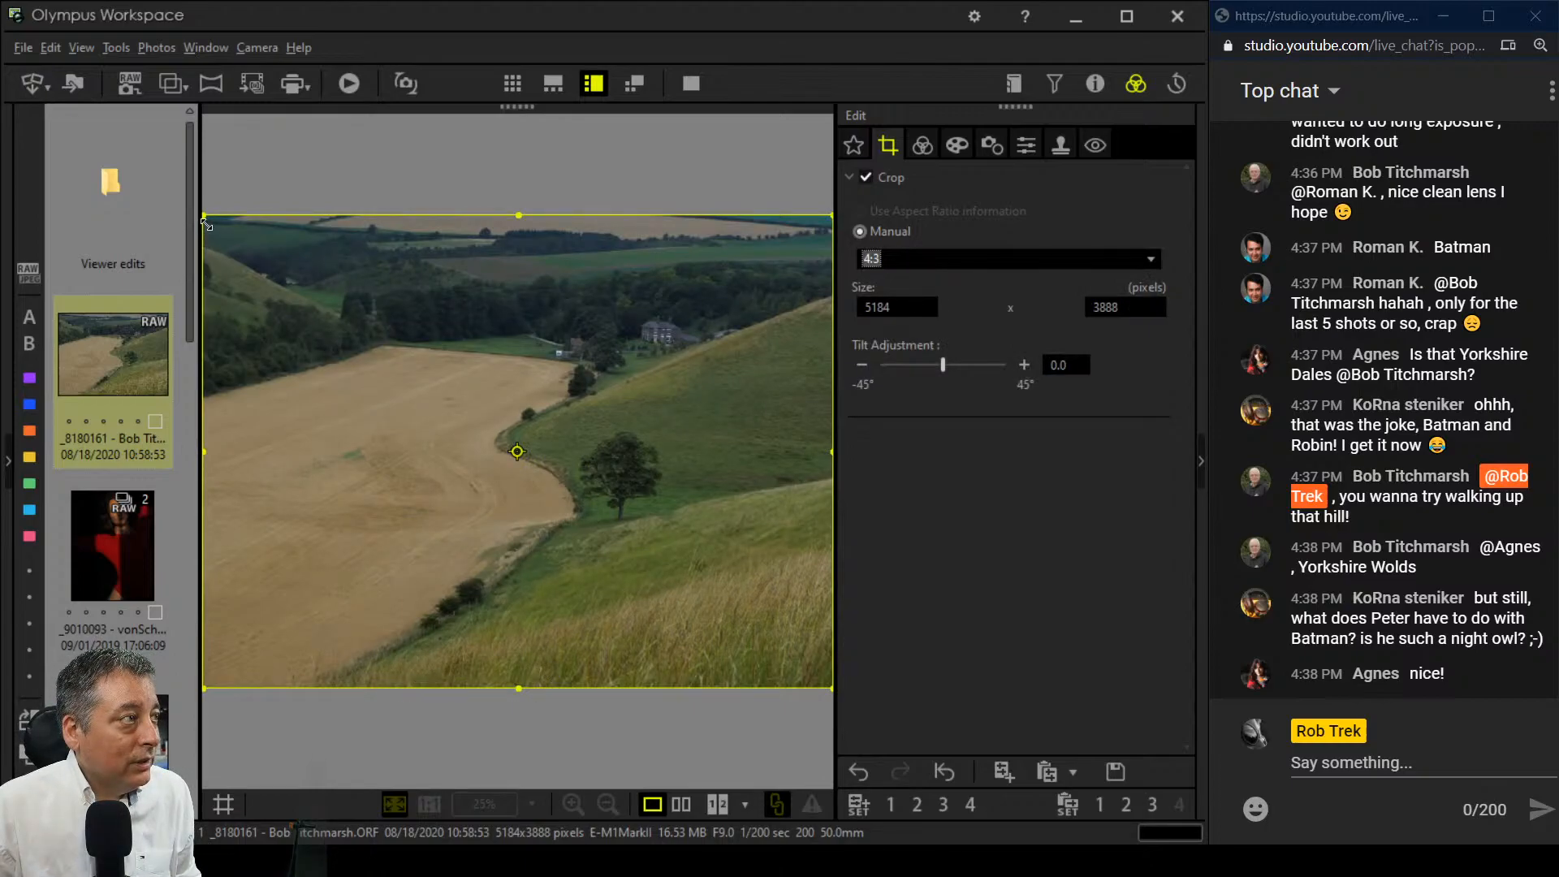
pyautogui.moveTo(204, 216); pyautogui.dragTo(558, 490)
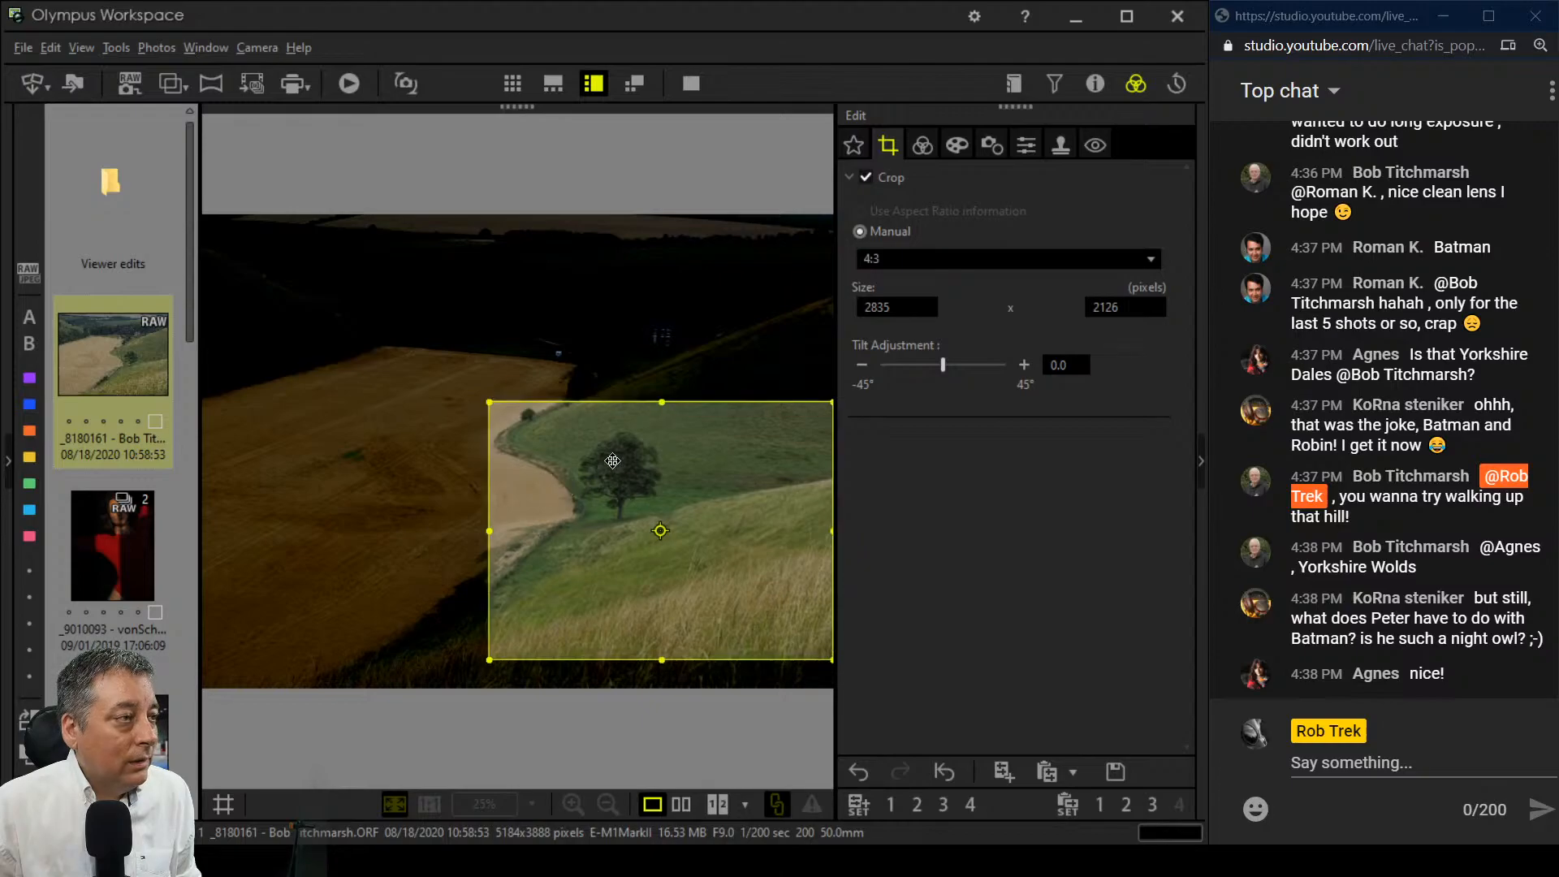
pyautogui.click(926, 147)
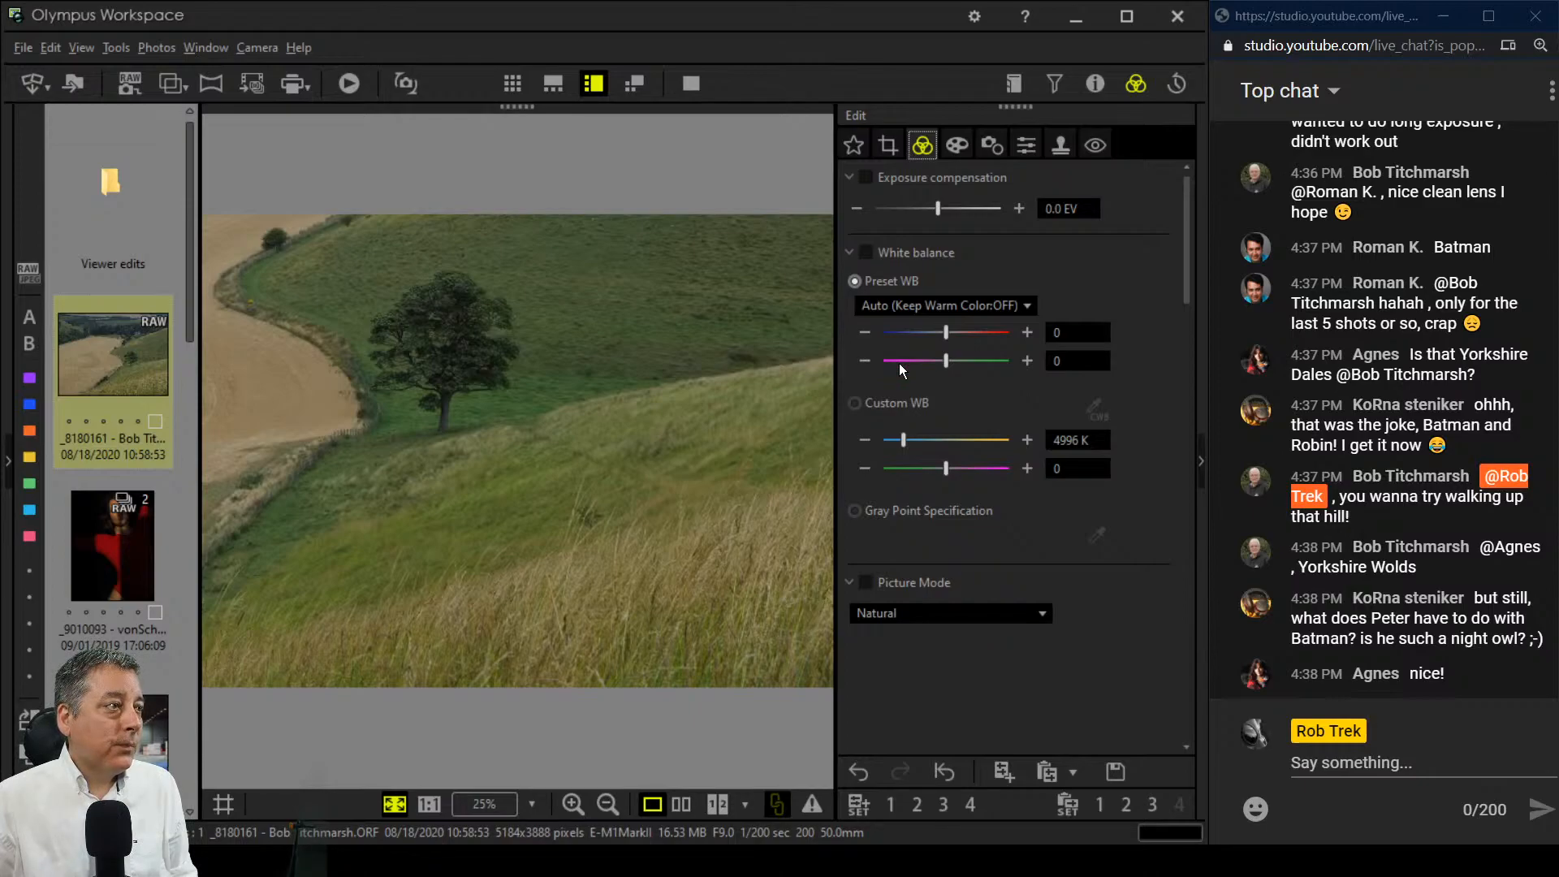
# Step: Tighten the 4:3 crop to about 2491 × 1868 pixels around the tree and foreground grass, and preview it
pyautogui.click(886, 154)
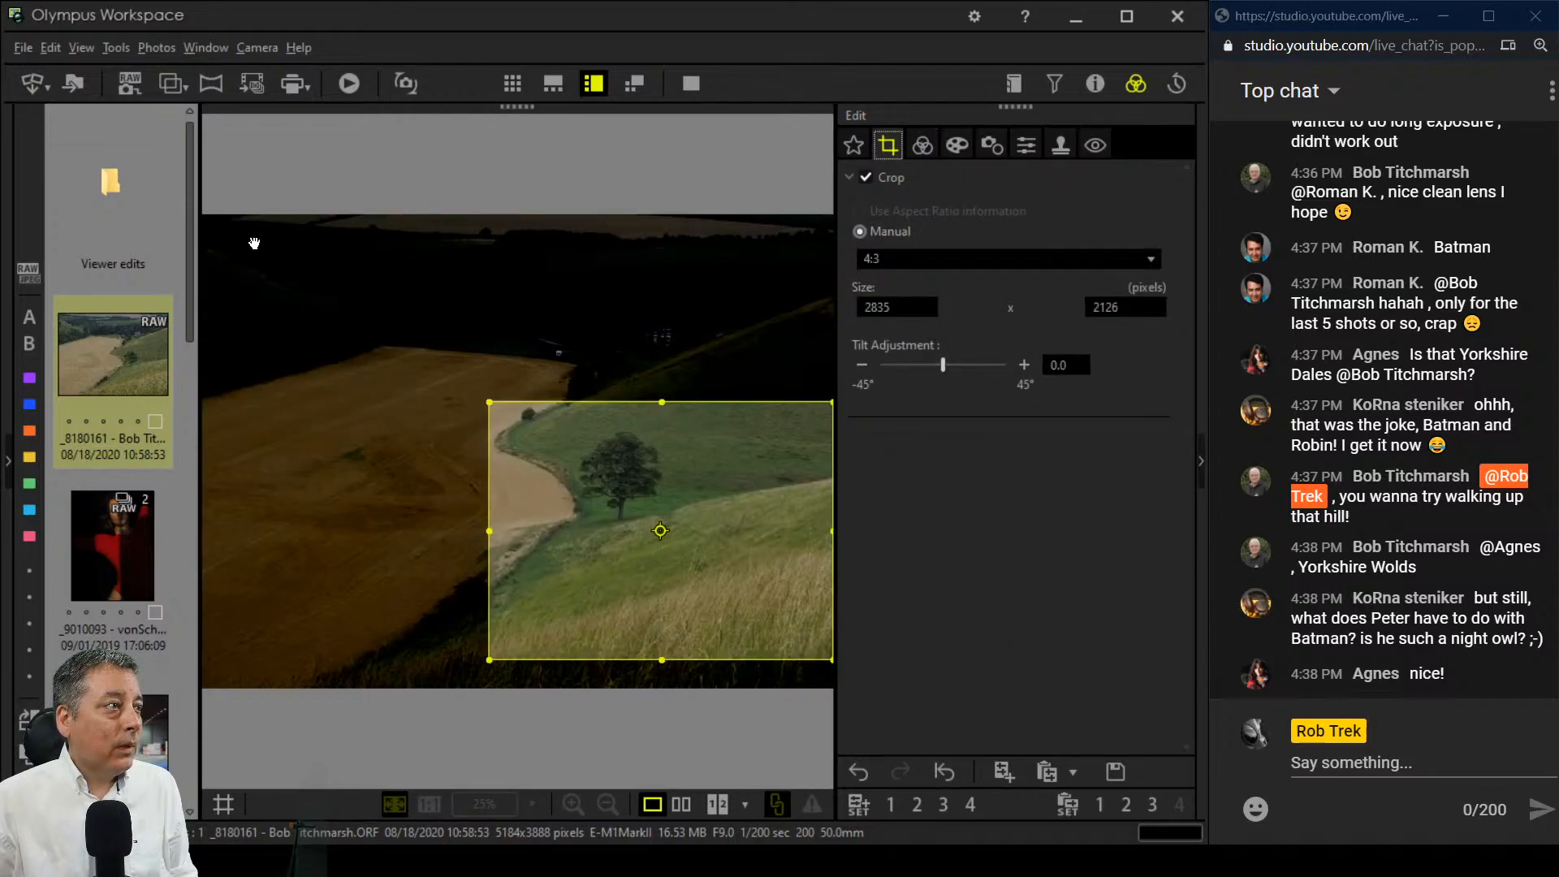
pyautogui.moveTo(489, 400); pyautogui.dragTo(532, 433)
pyautogui.moveTo(632, 535); pyautogui.dragTo(633, 510)
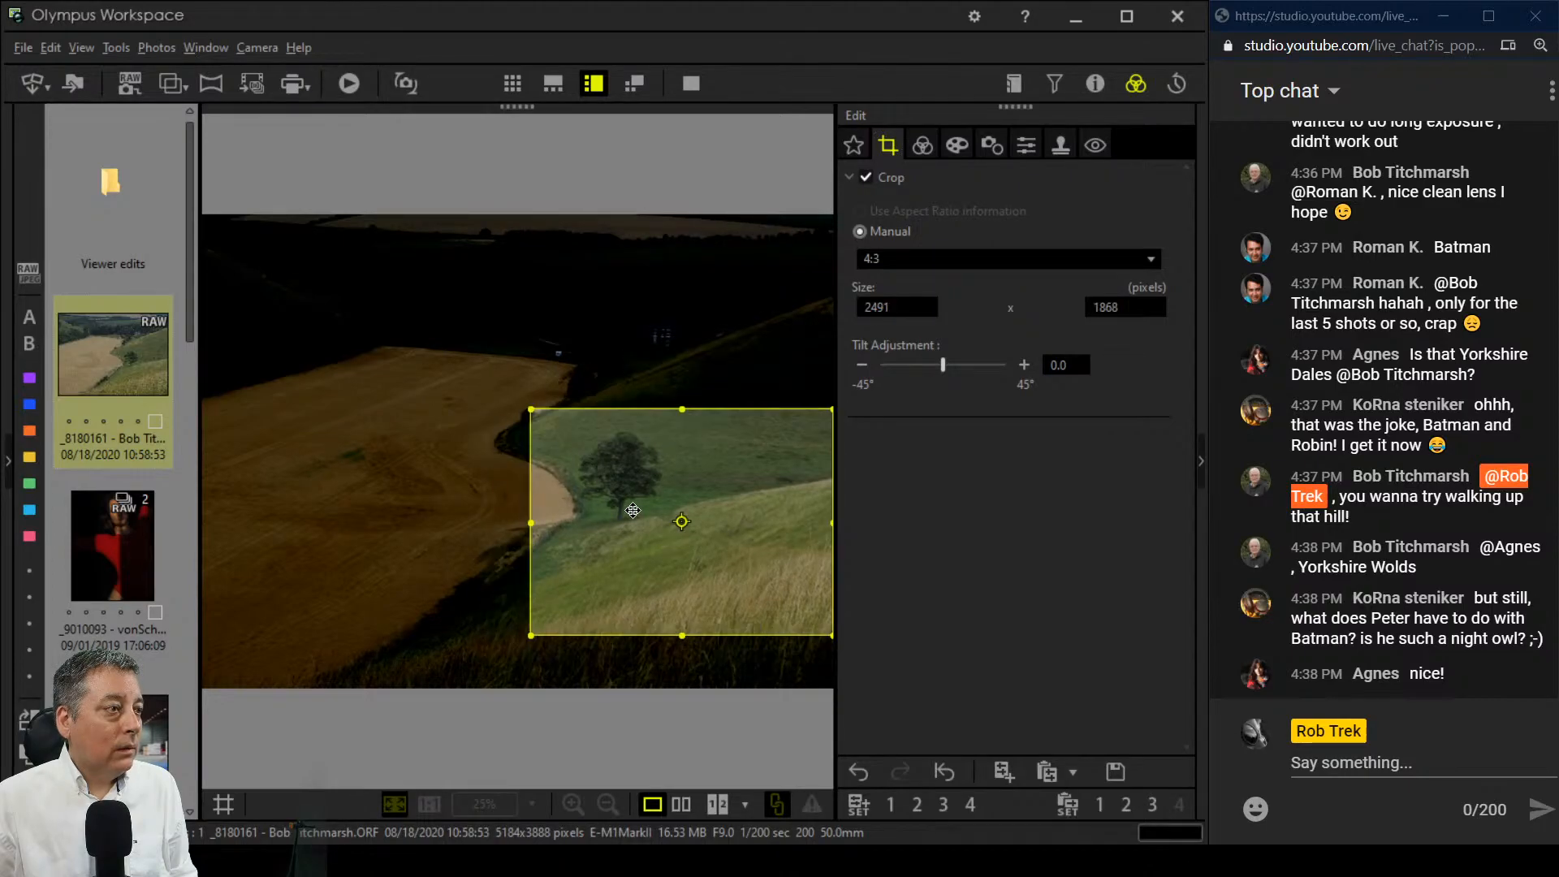
pyautogui.click(923, 146)
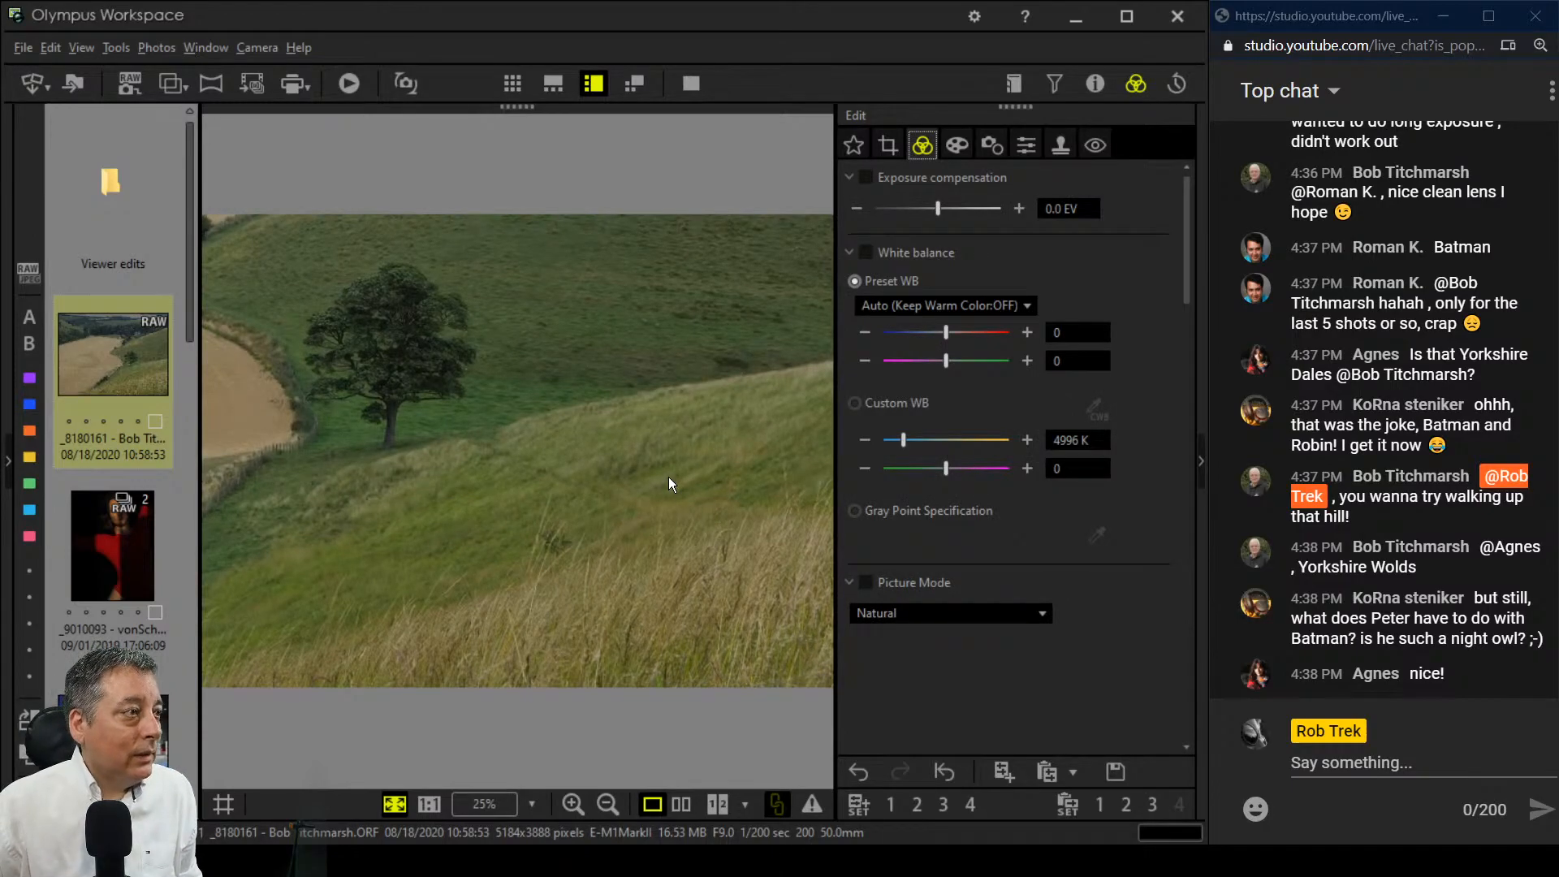
# Step: Apply the Pop Art art filter to the cropped landscape
pyautogui.click(955, 148)
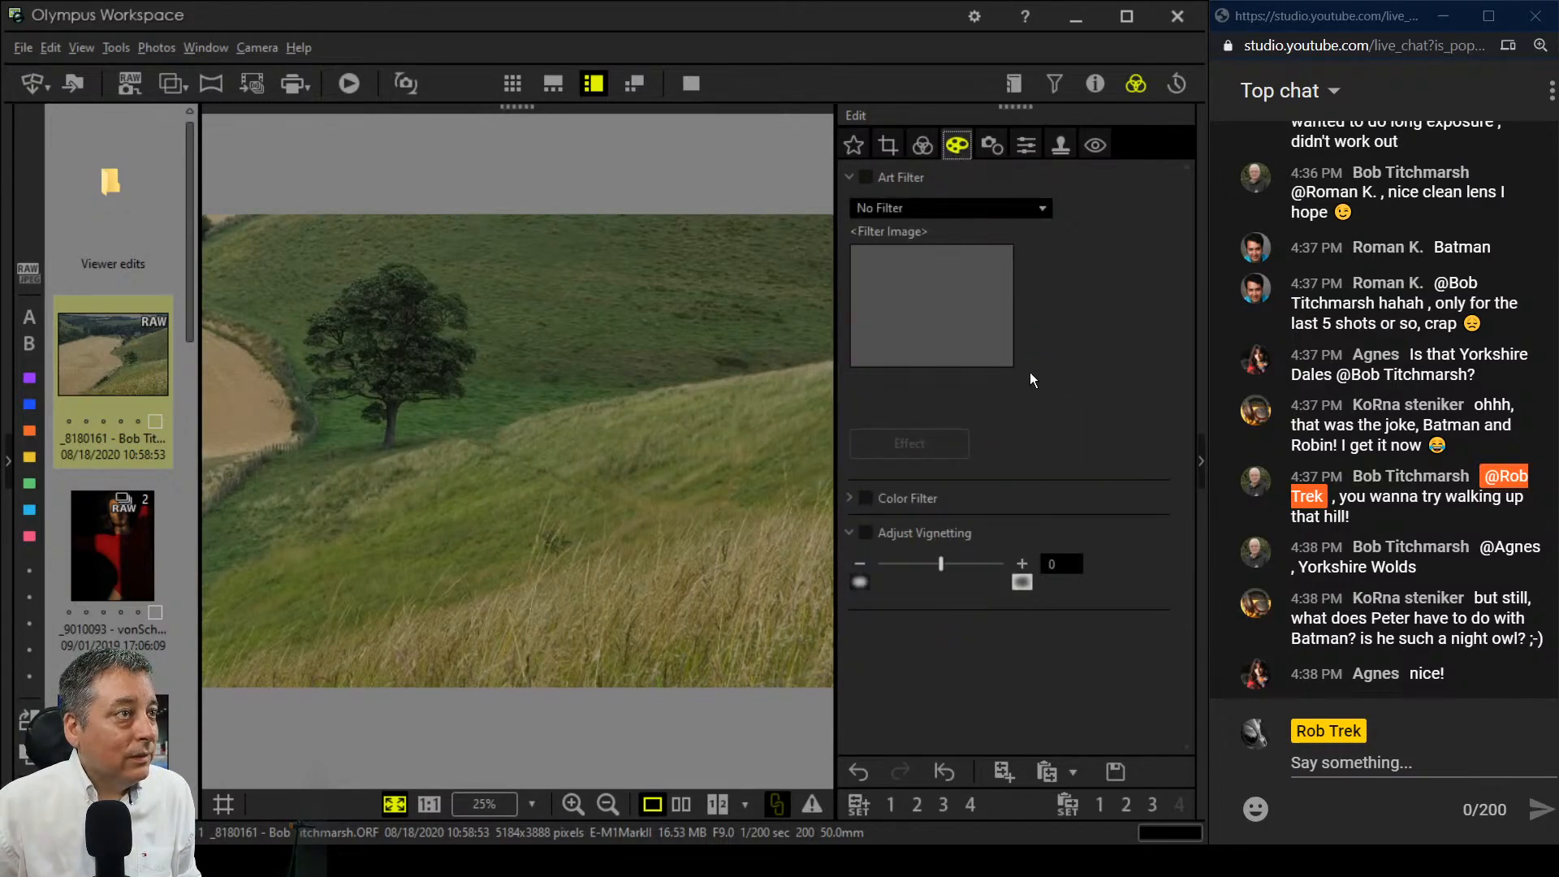
pyautogui.click(997, 209)
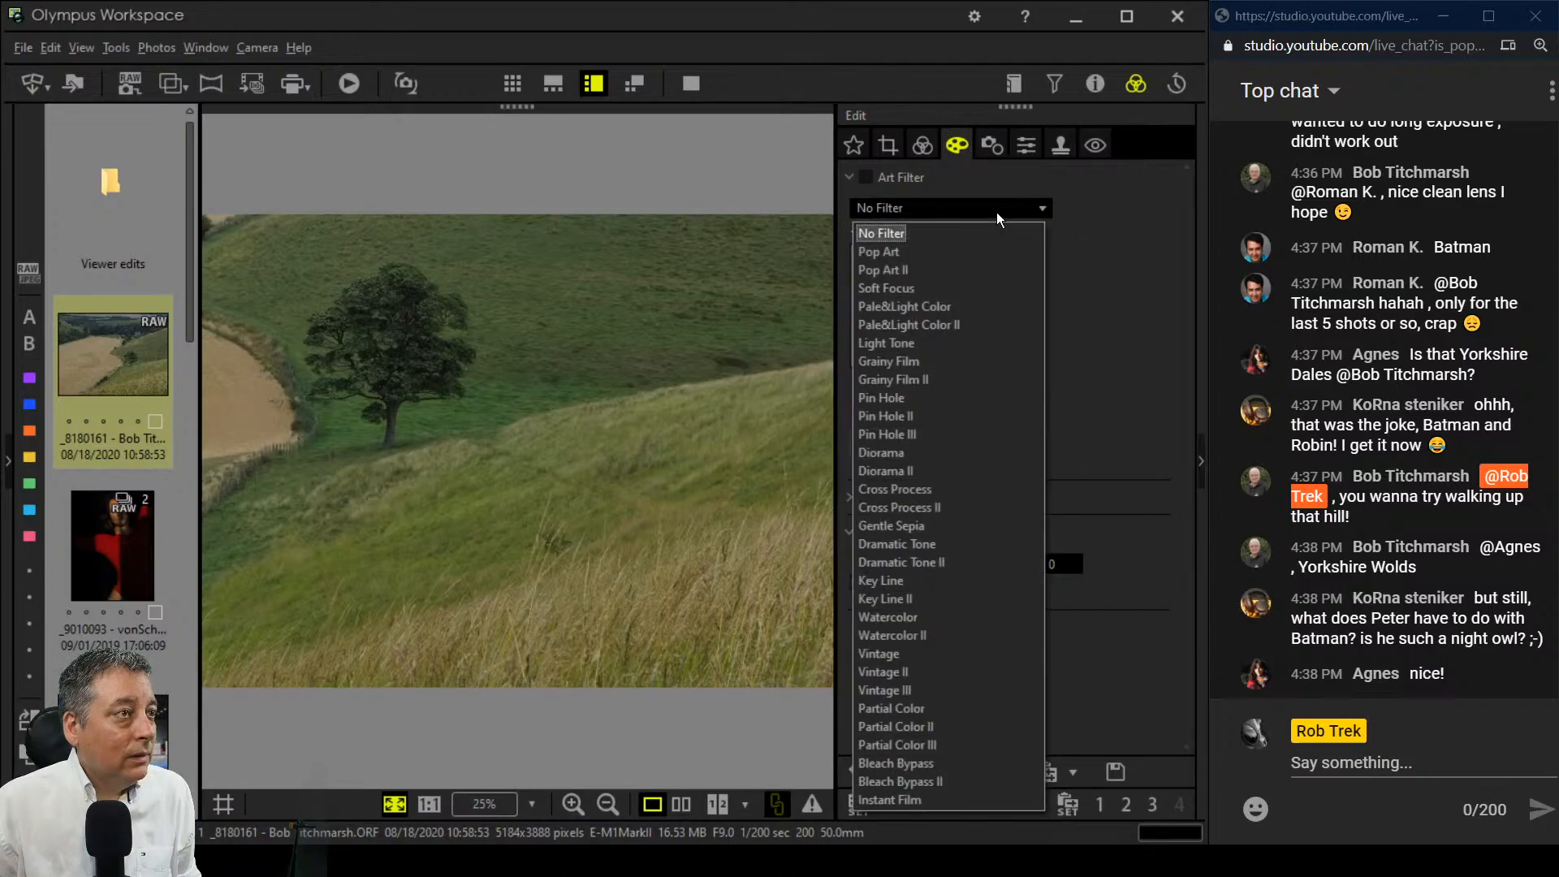
pyautogui.click(979, 243)
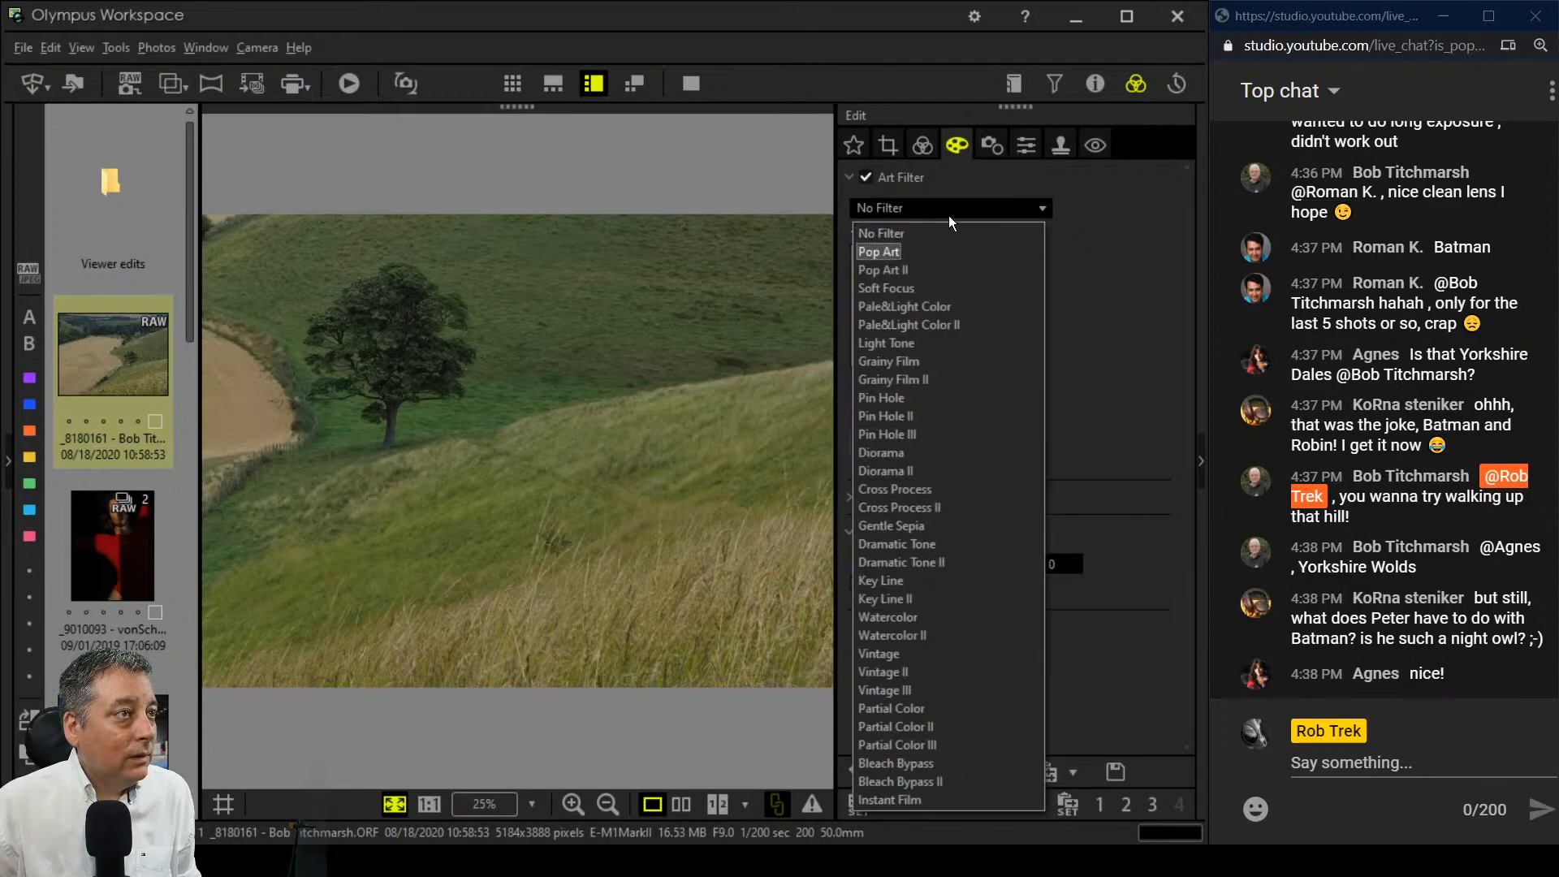
# Step: Check the filtered landscape alongside its color adjustments, and set the sharpness to 2.0
pyautogui.click(921, 149)
pyautogui.scroll(-3, 1085, 654)
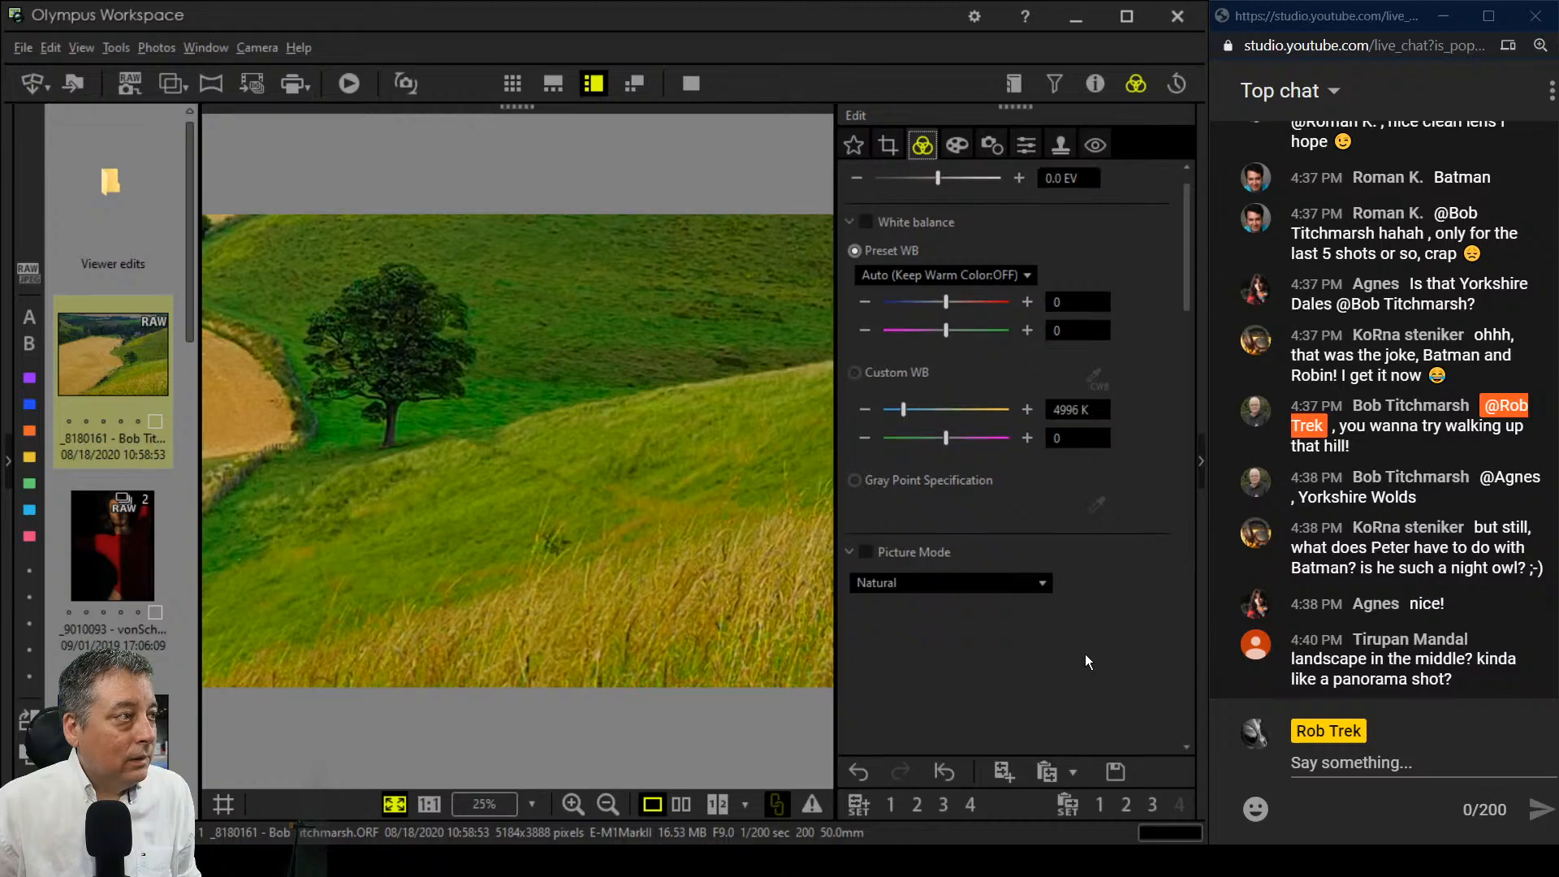
pyautogui.scroll(-2, 1085, 655)
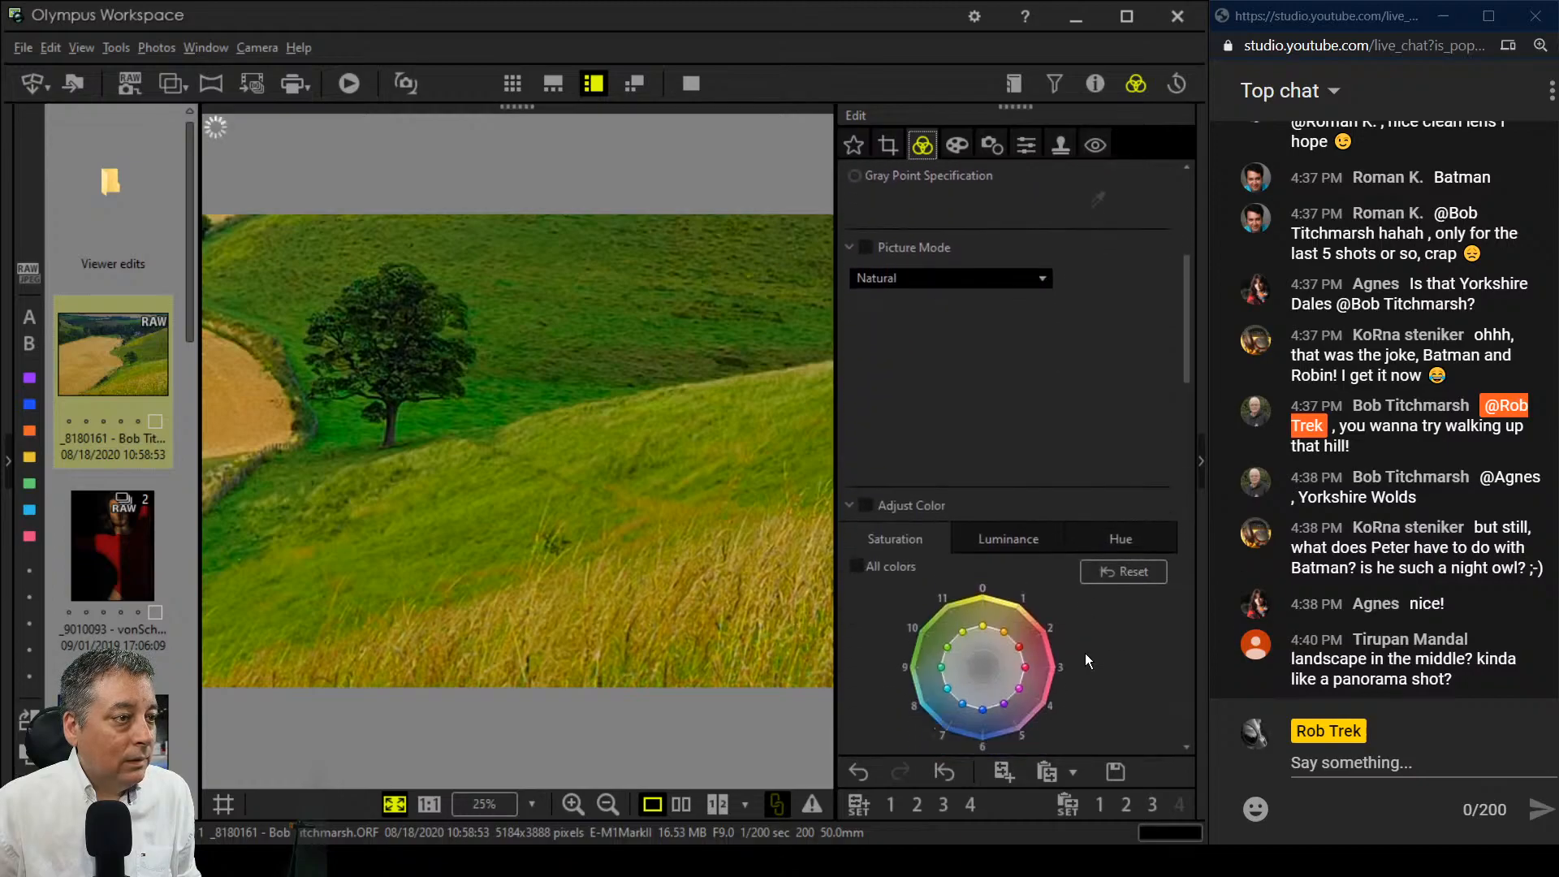
pyautogui.click(1030, 145)
pyautogui.moveTo(947, 211); pyautogui.dragTo(1014, 214)
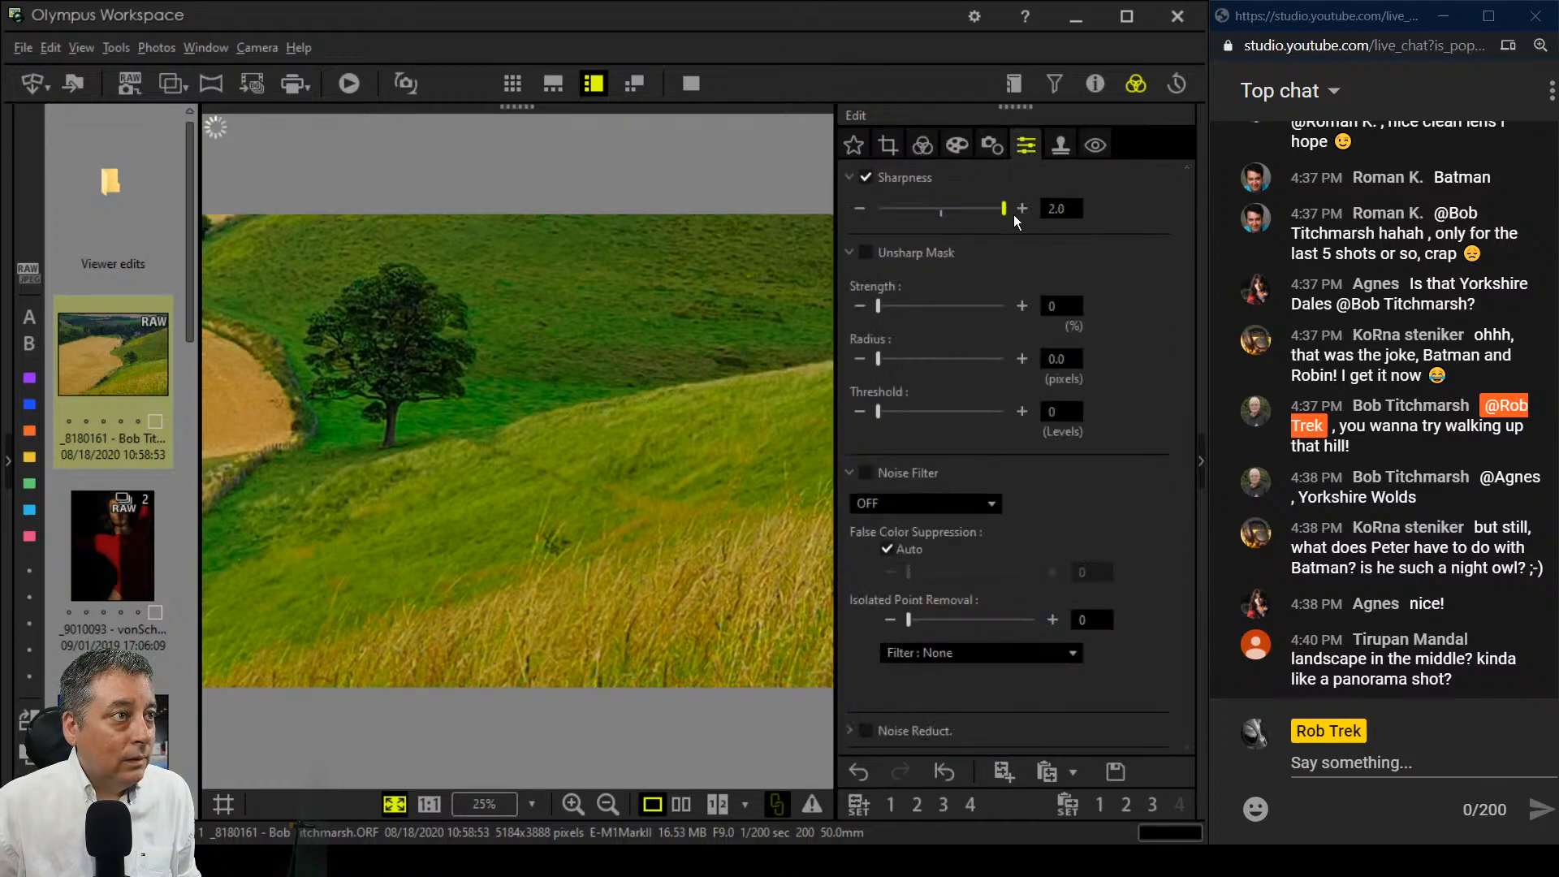
# Step: Set the landscape's saturation to -1.8 and contrast to 0.4, leaving the gradation at Normal
pyautogui.click(936, 148)
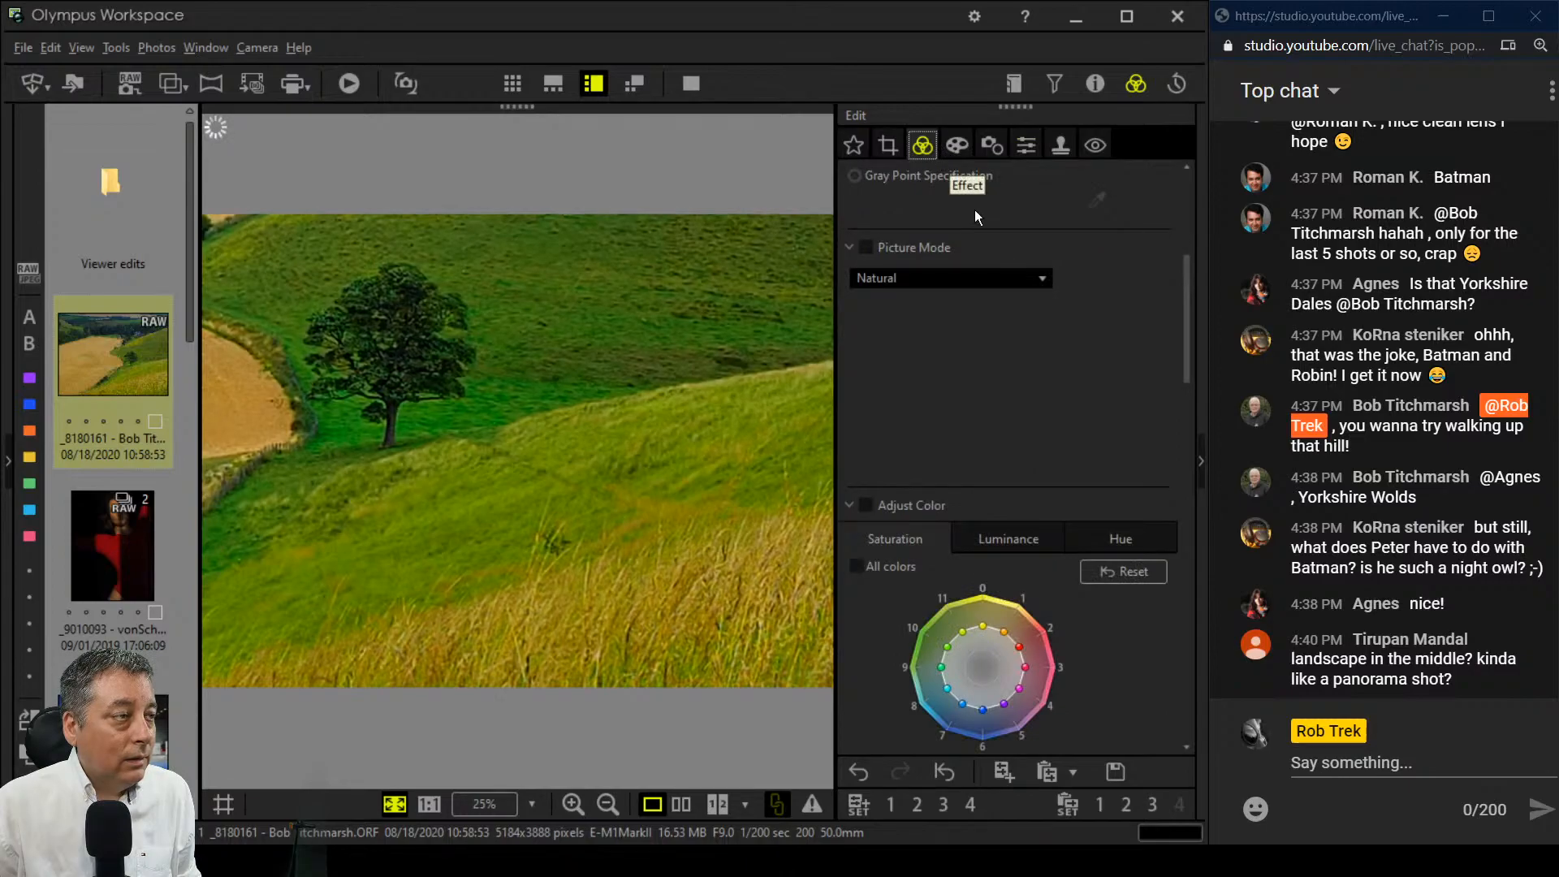
pyautogui.scroll(-3, 1103, 642)
pyautogui.moveTo(1185, 402); pyautogui.dragTo(1210, 725)
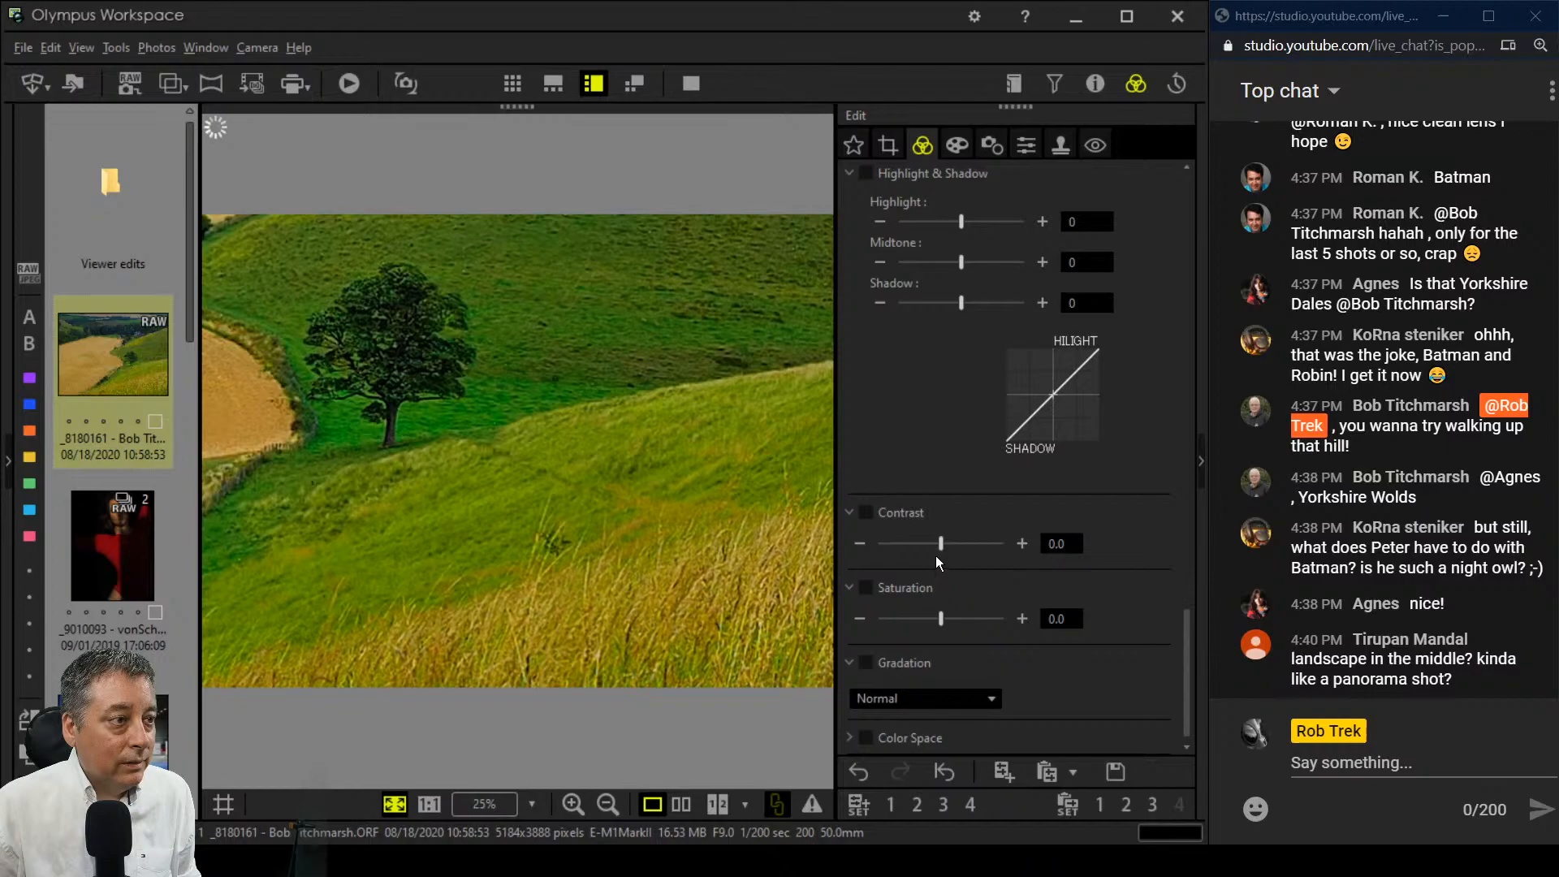
pyautogui.moveTo(940, 619); pyautogui.dragTo(883, 619)
pyautogui.moveTo(943, 543); pyautogui.dragTo(953, 544)
pyautogui.click(951, 696)
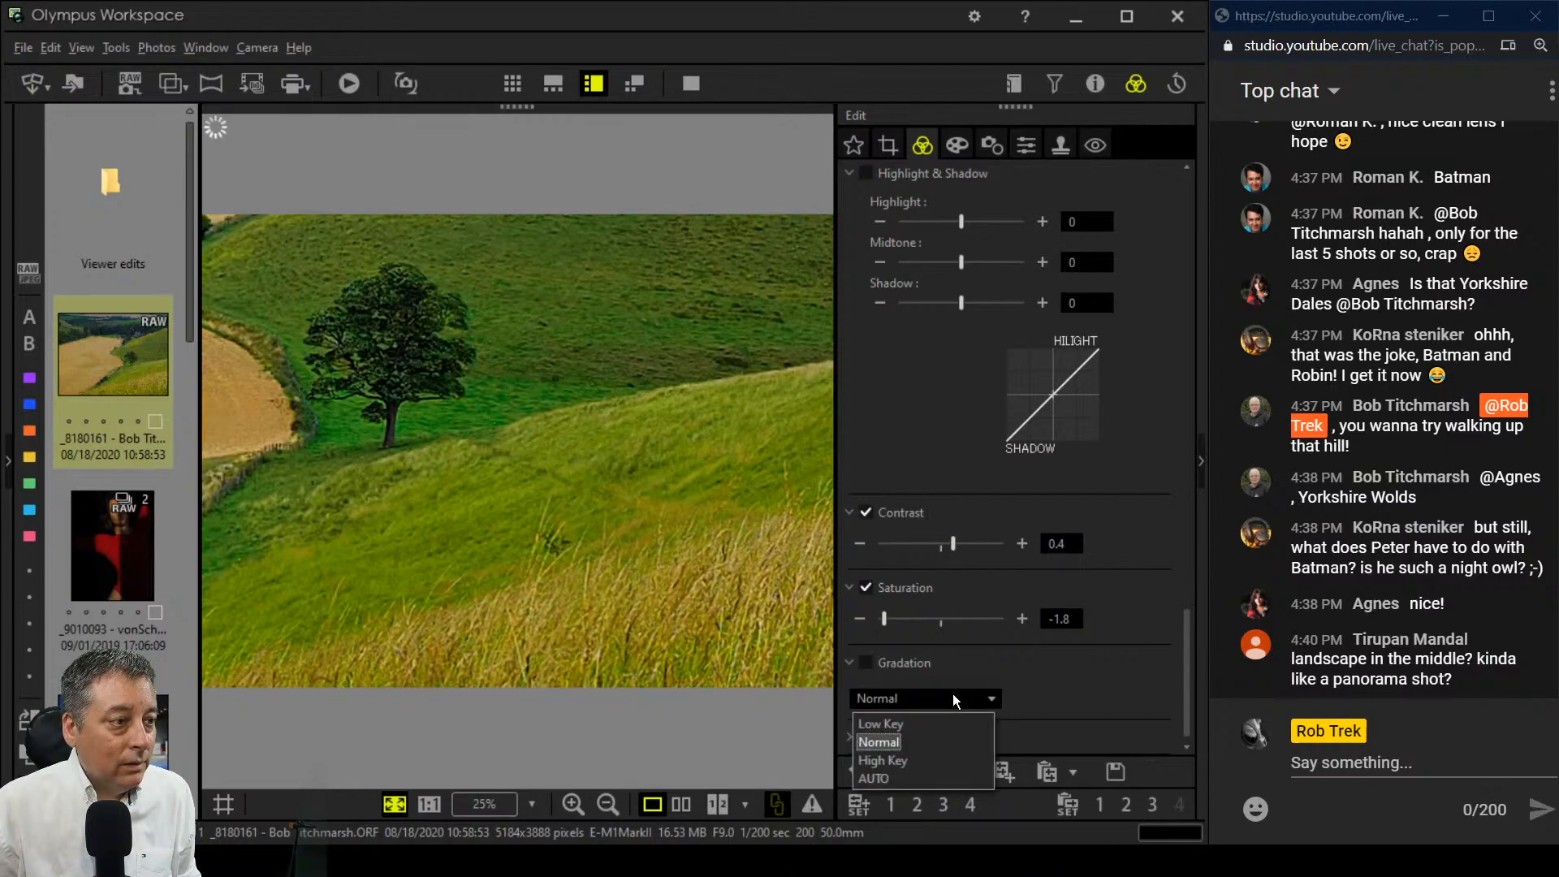
pyautogui.click(952, 695)
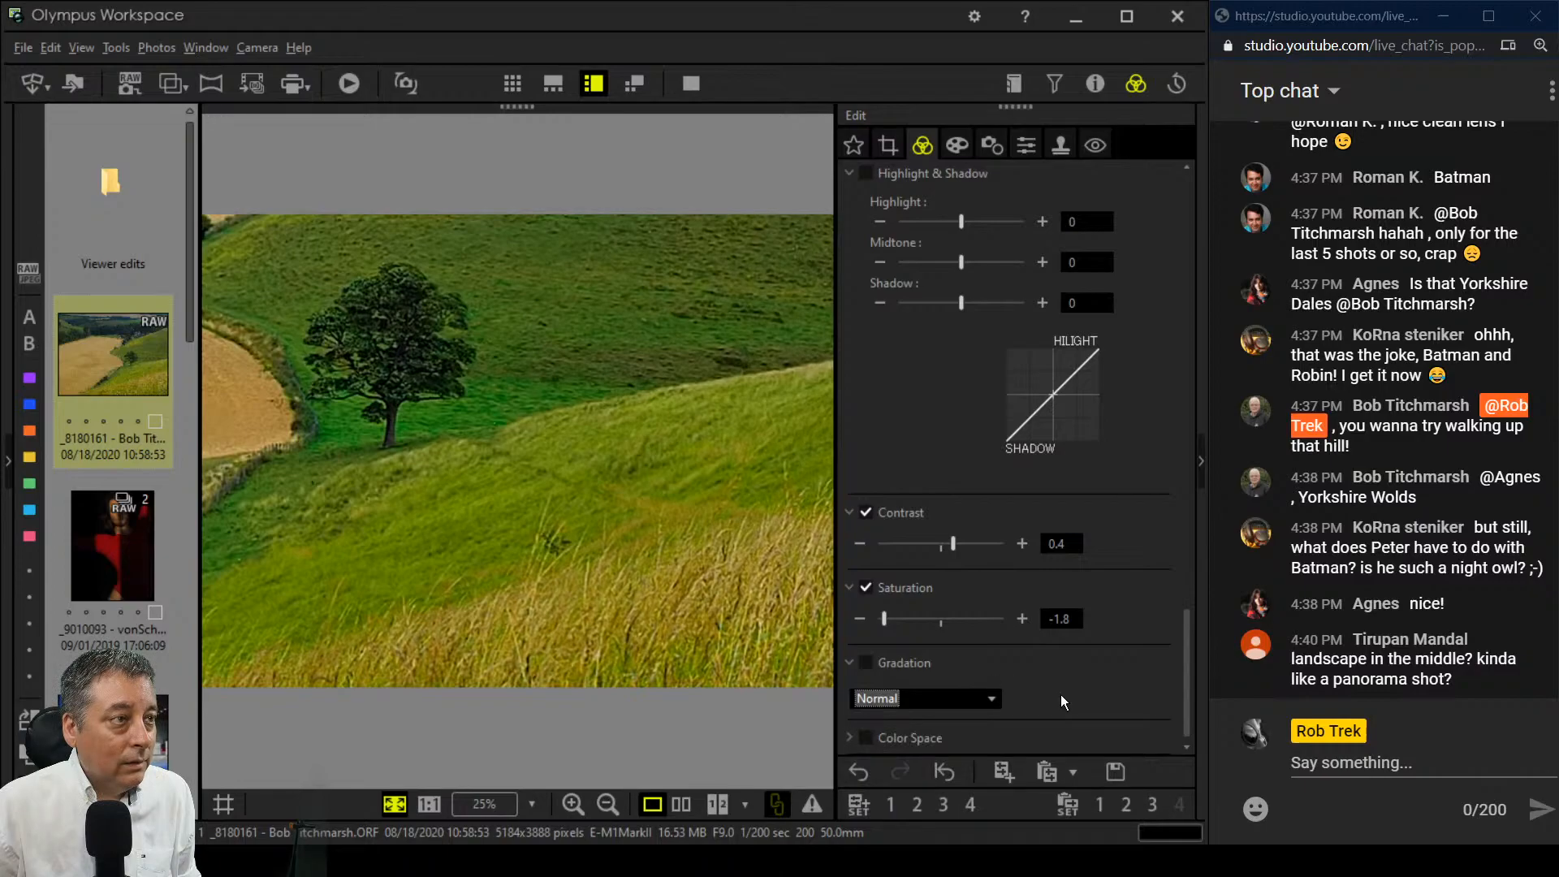
# Step: Enable custom white balance on the landscape and warm its color temperature to 5867 K
pyautogui.scroll(5, 1060, 694)
pyautogui.scroll(10, 1061, 694)
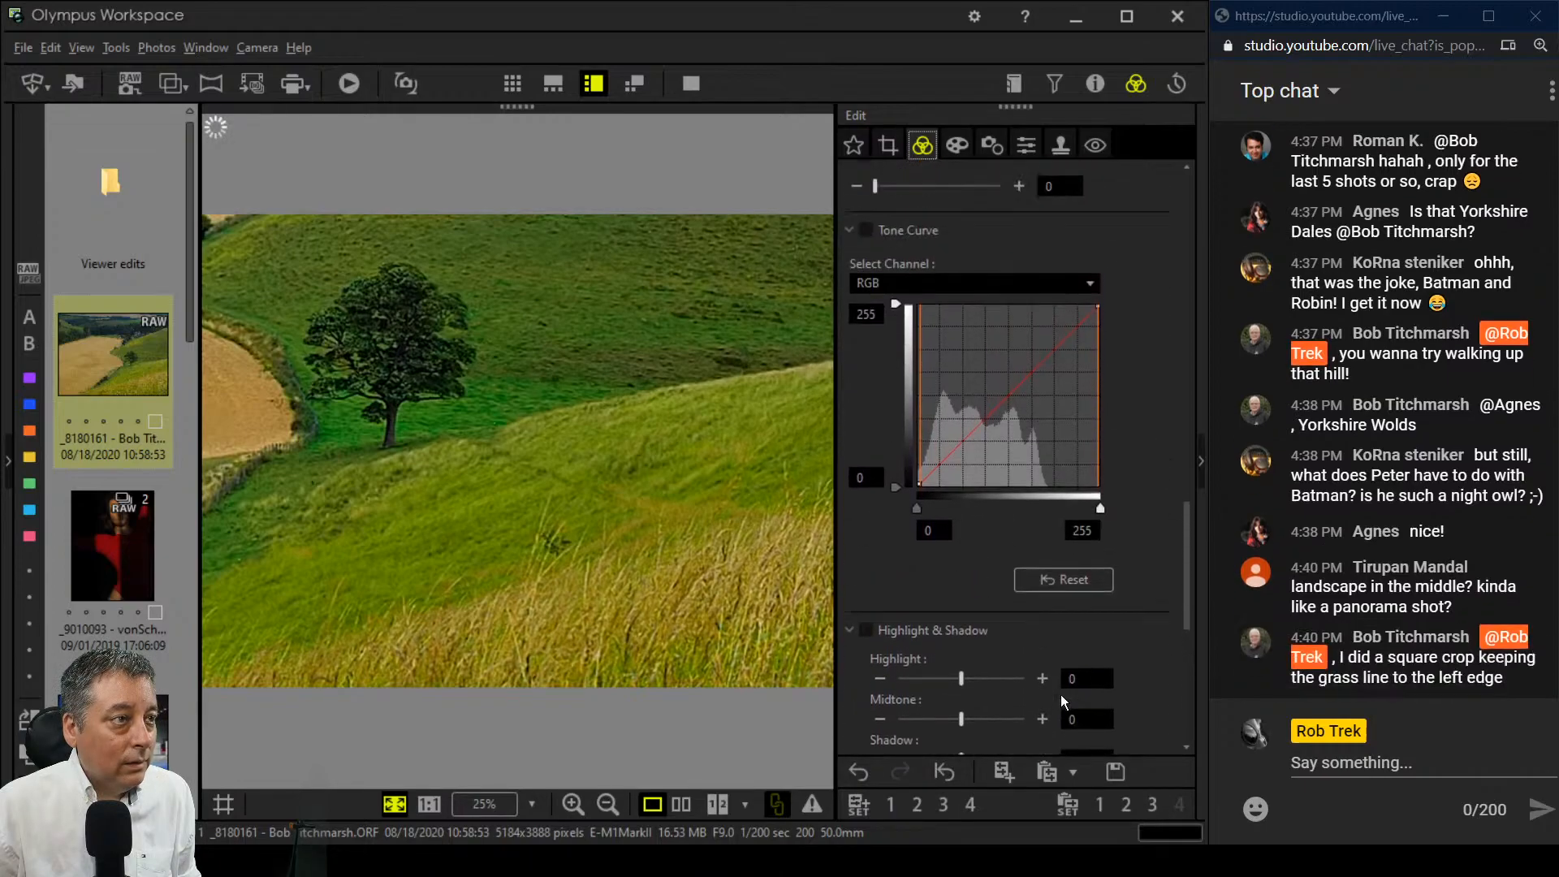
pyautogui.scroll(5, 1061, 695)
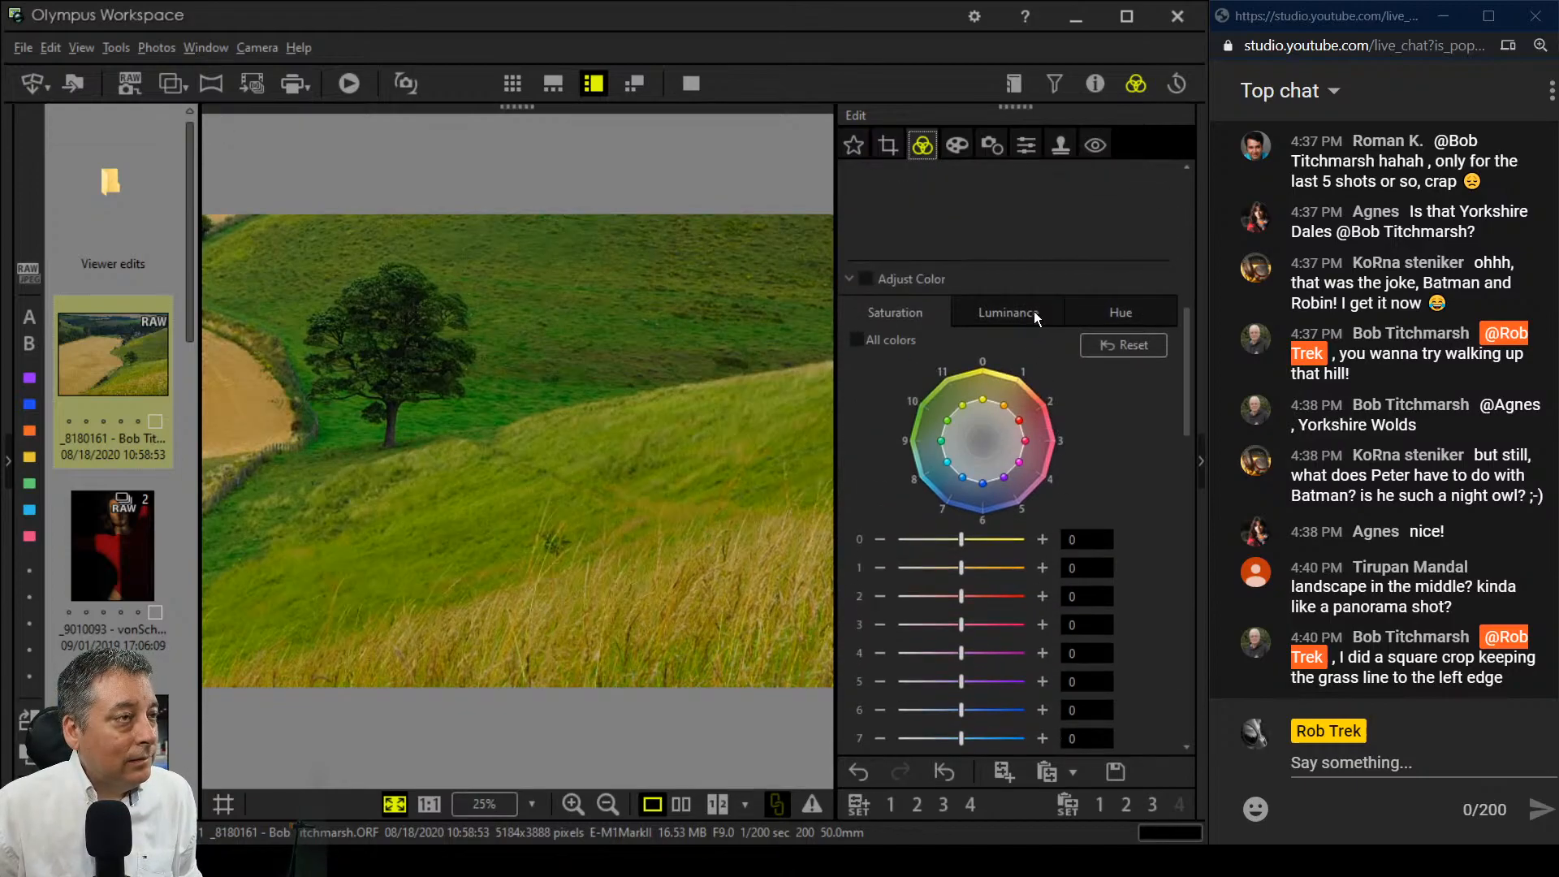
pyautogui.scroll(8, 1089, 489)
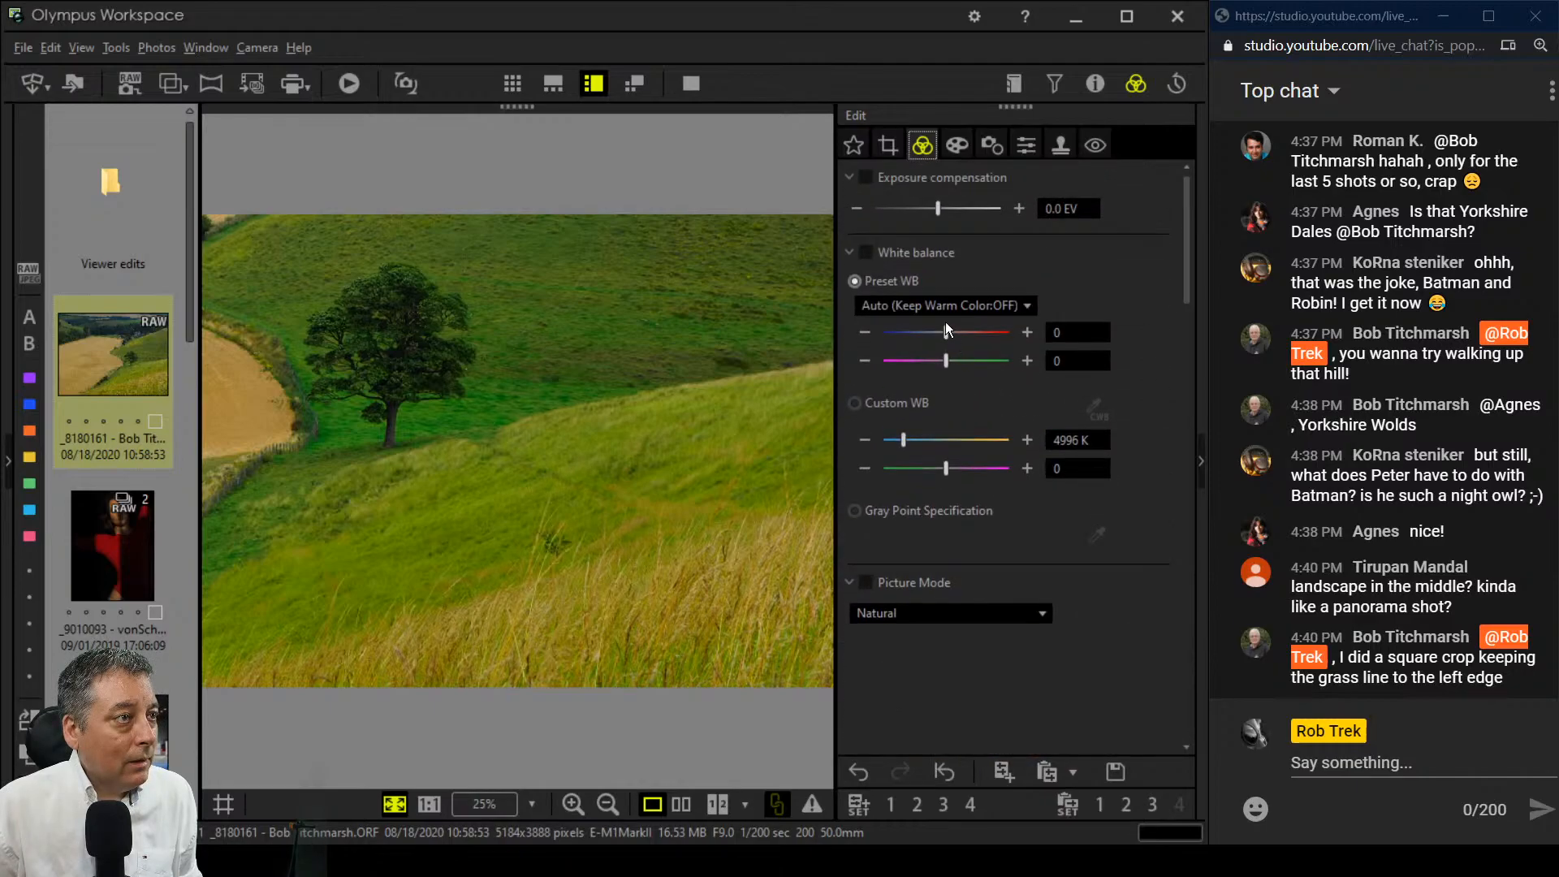
pyautogui.click(856, 402)
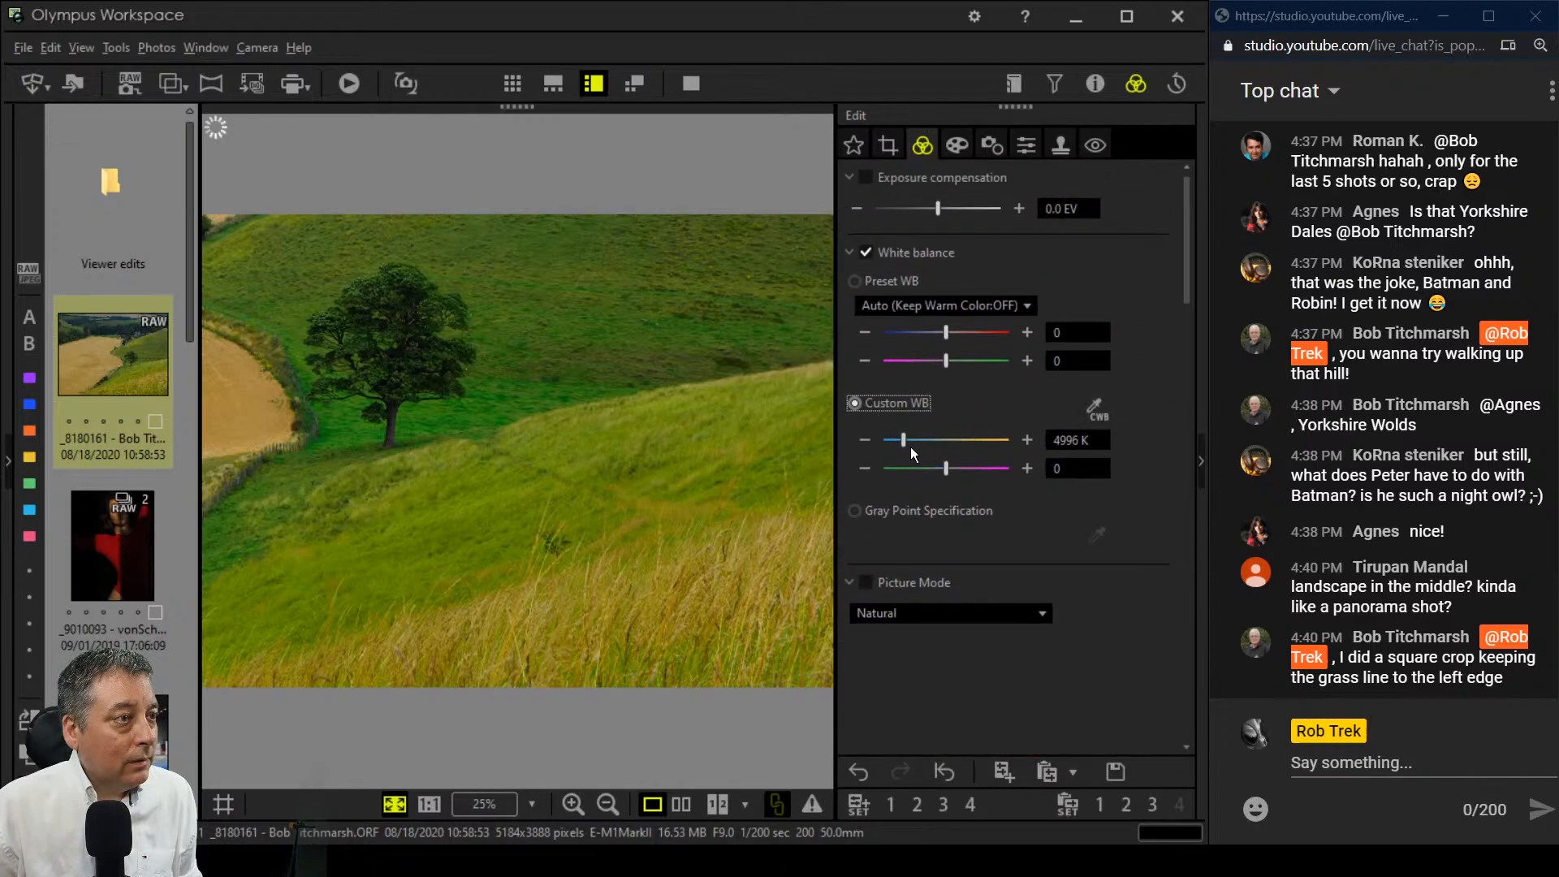
pyautogui.moveTo(905, 442); pyautogui.dragTo(908, 442)
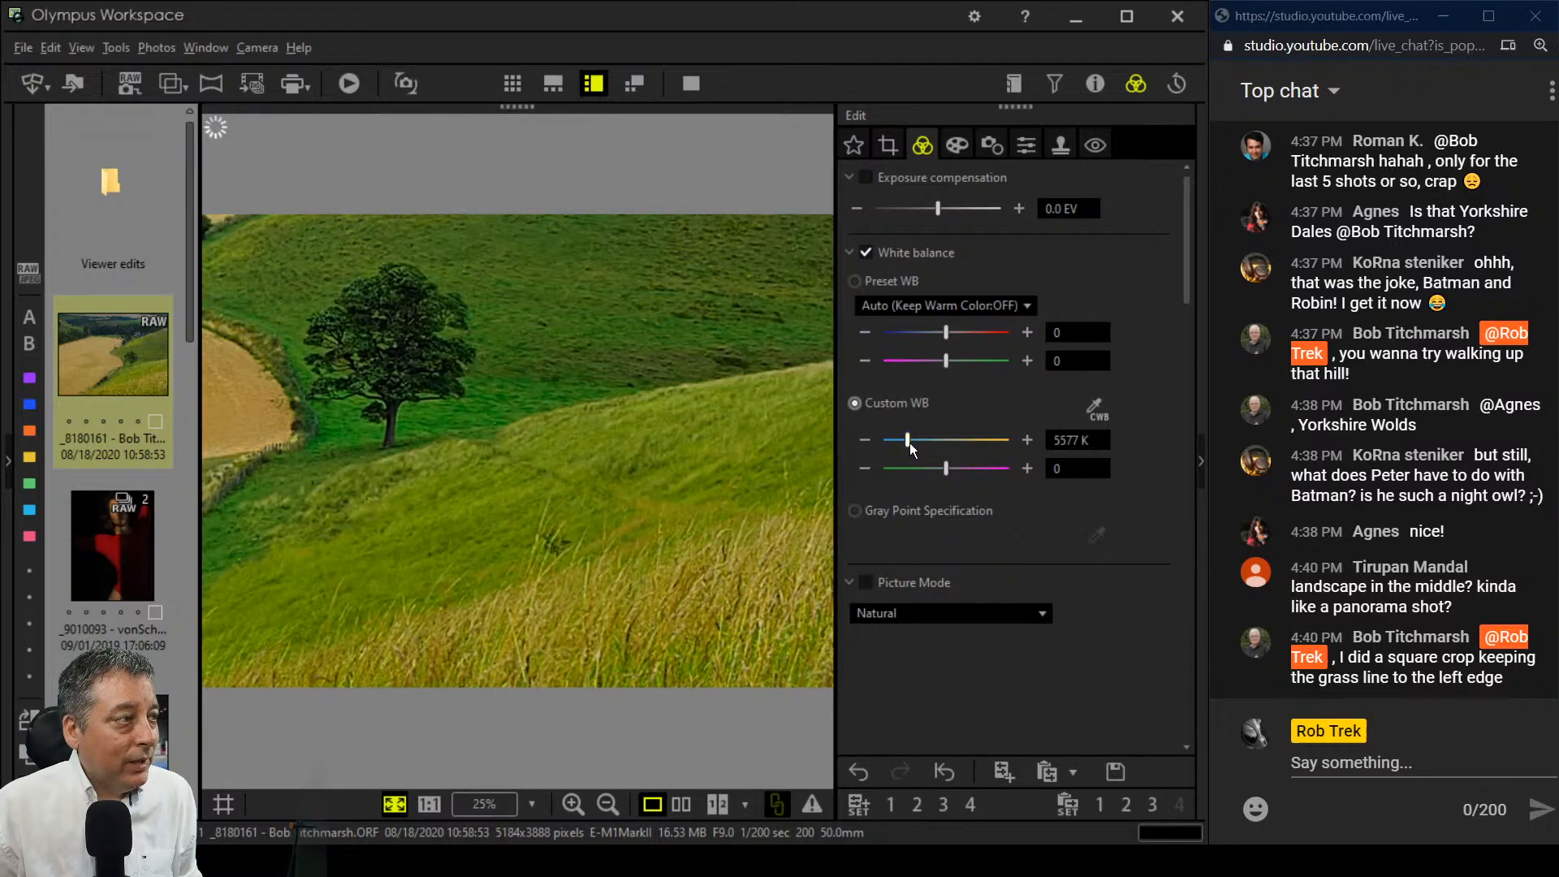
pyautogui.moveTo(909, 444); pyautogui.dragTo(913, 443)
# Step: Set the landscape's art filter to No Filter
pyautogui.scroll(-1, 1007, 572)
pyautogui.scroll(-10, 1007, 571)
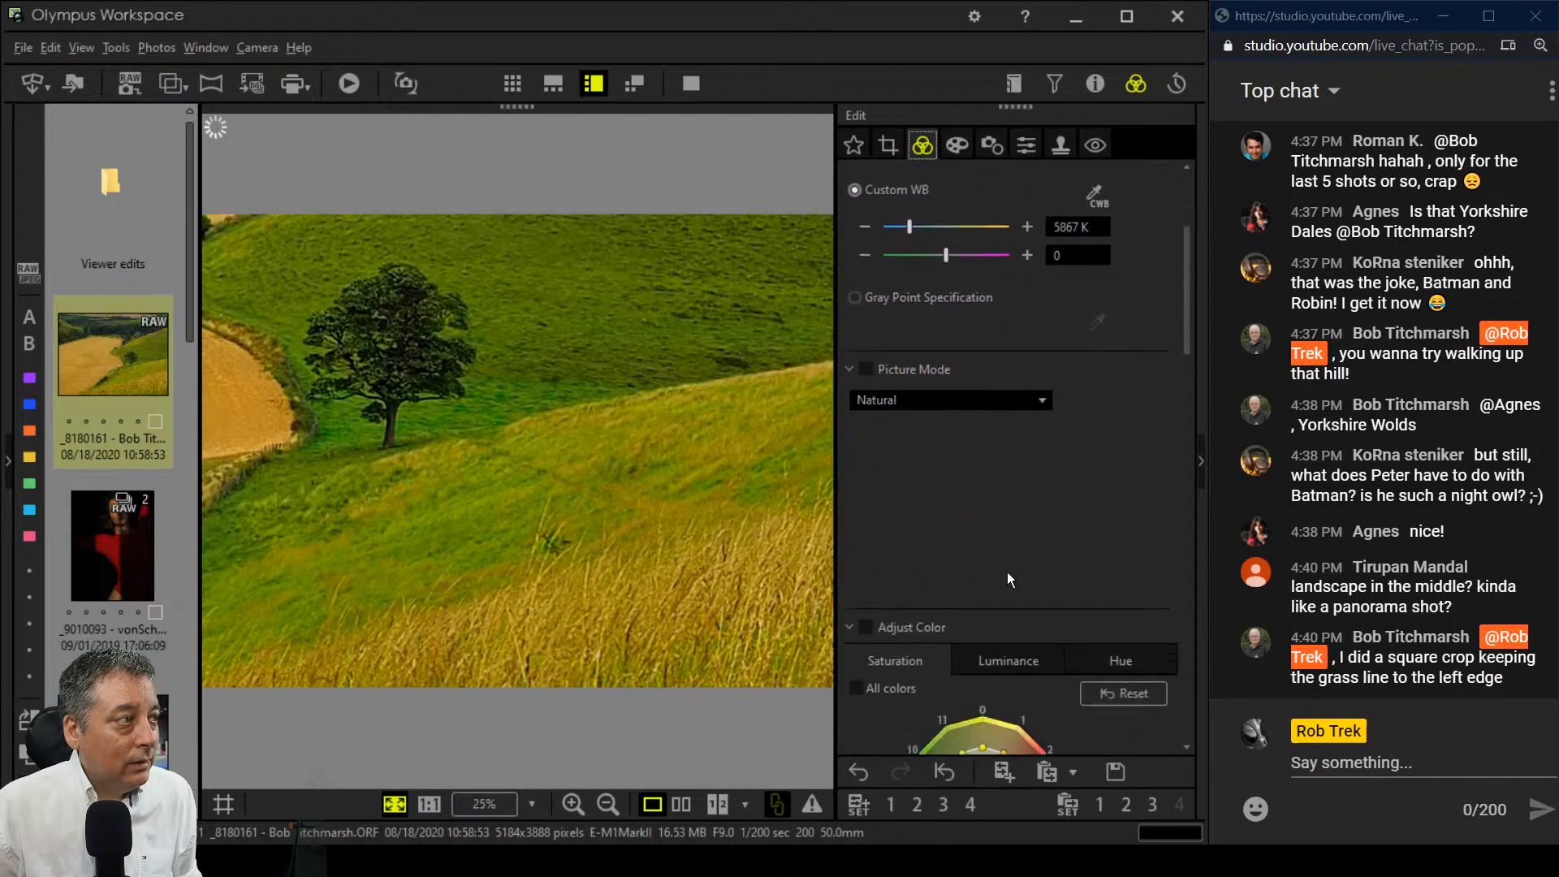
pyautogui.scroll(-8, 1007, 571)
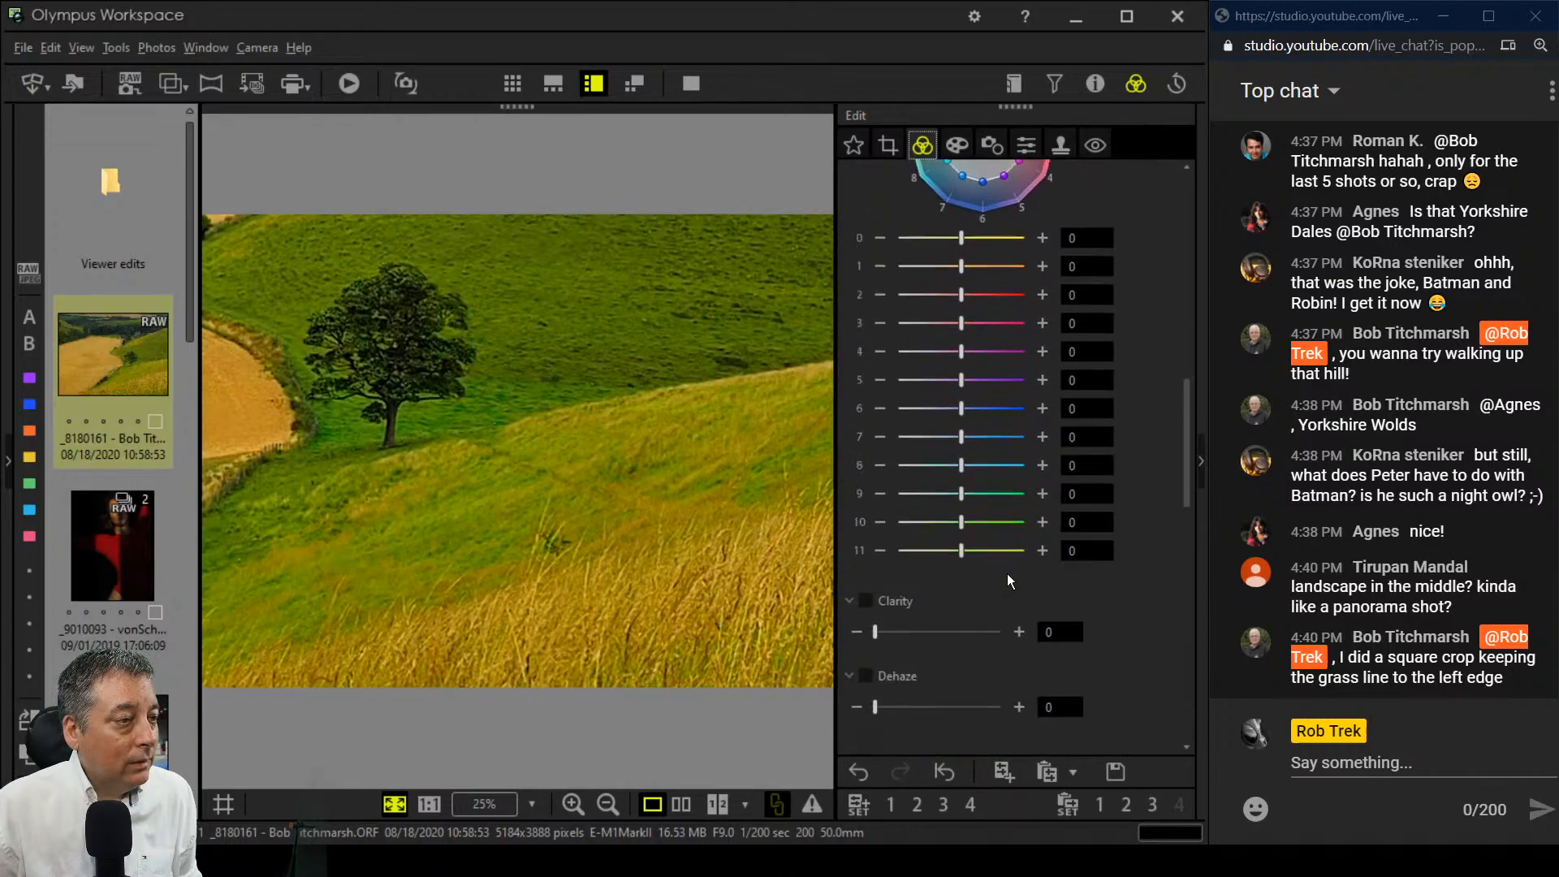
pyautogui.click(957, 145)
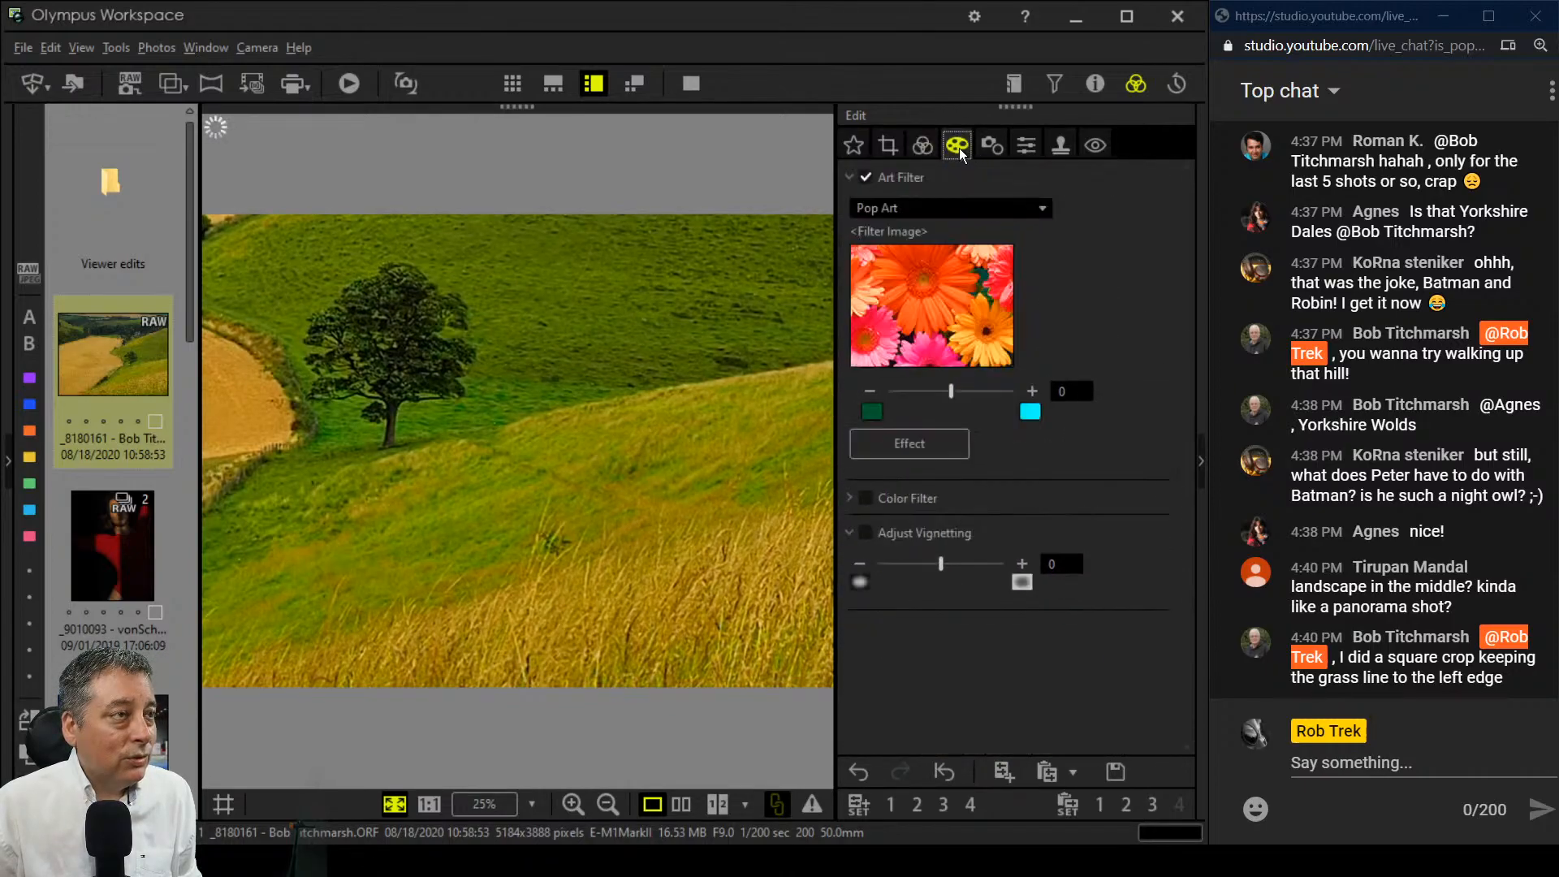
pyautogui.click(978, 207)
pyautogui.click(975, 224)
pyautogui.click(922, 145)
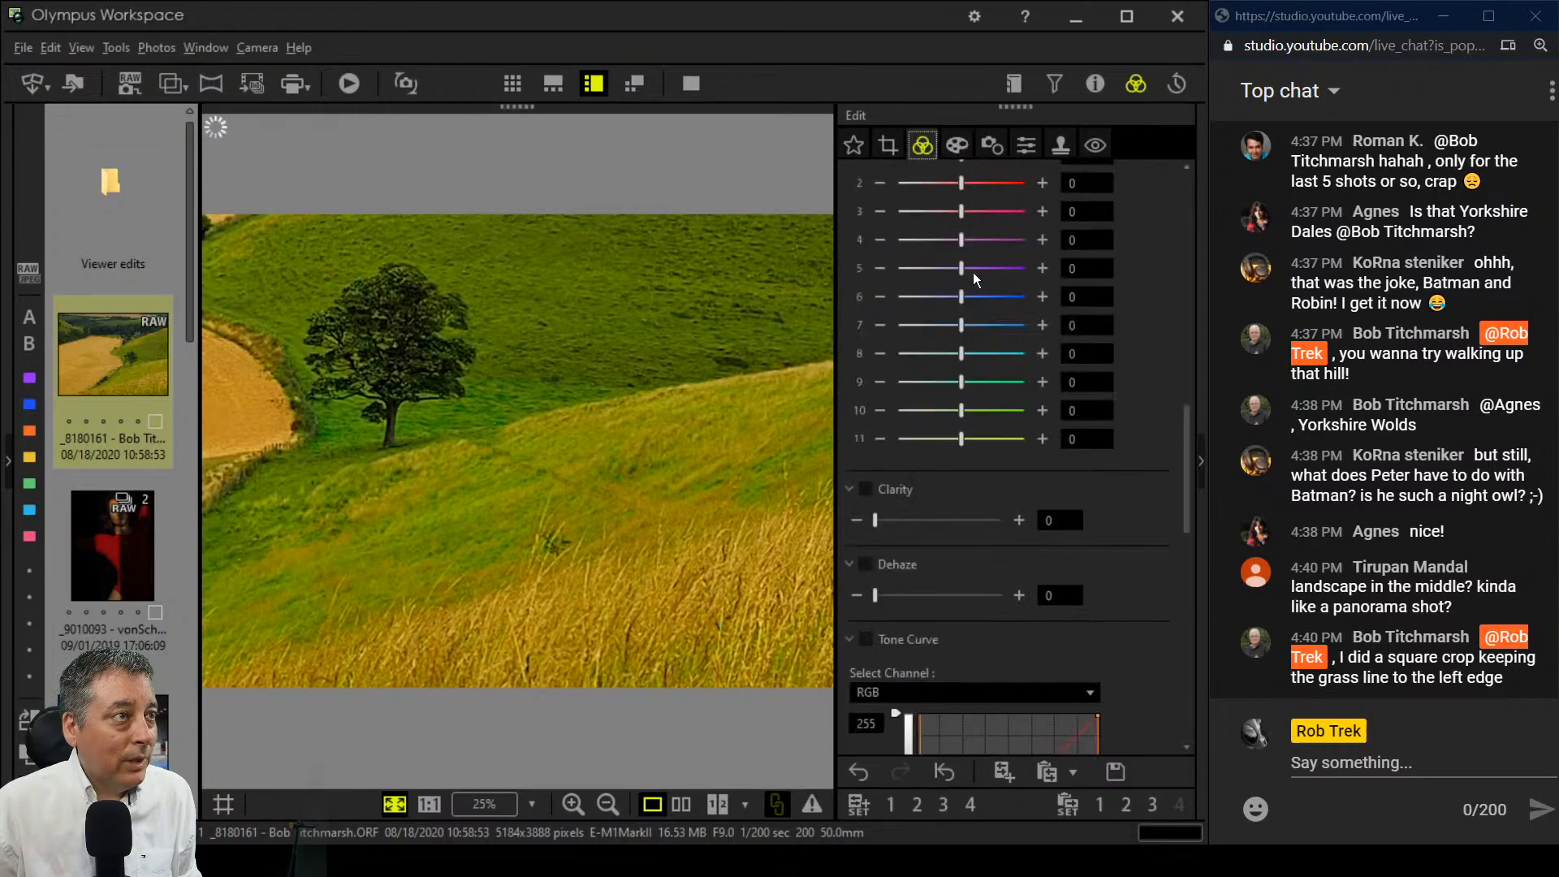
# Step: Apply the Soft Focus art filter to the cropped landscape
pyautogui.scroll(-5, 1065, 607)
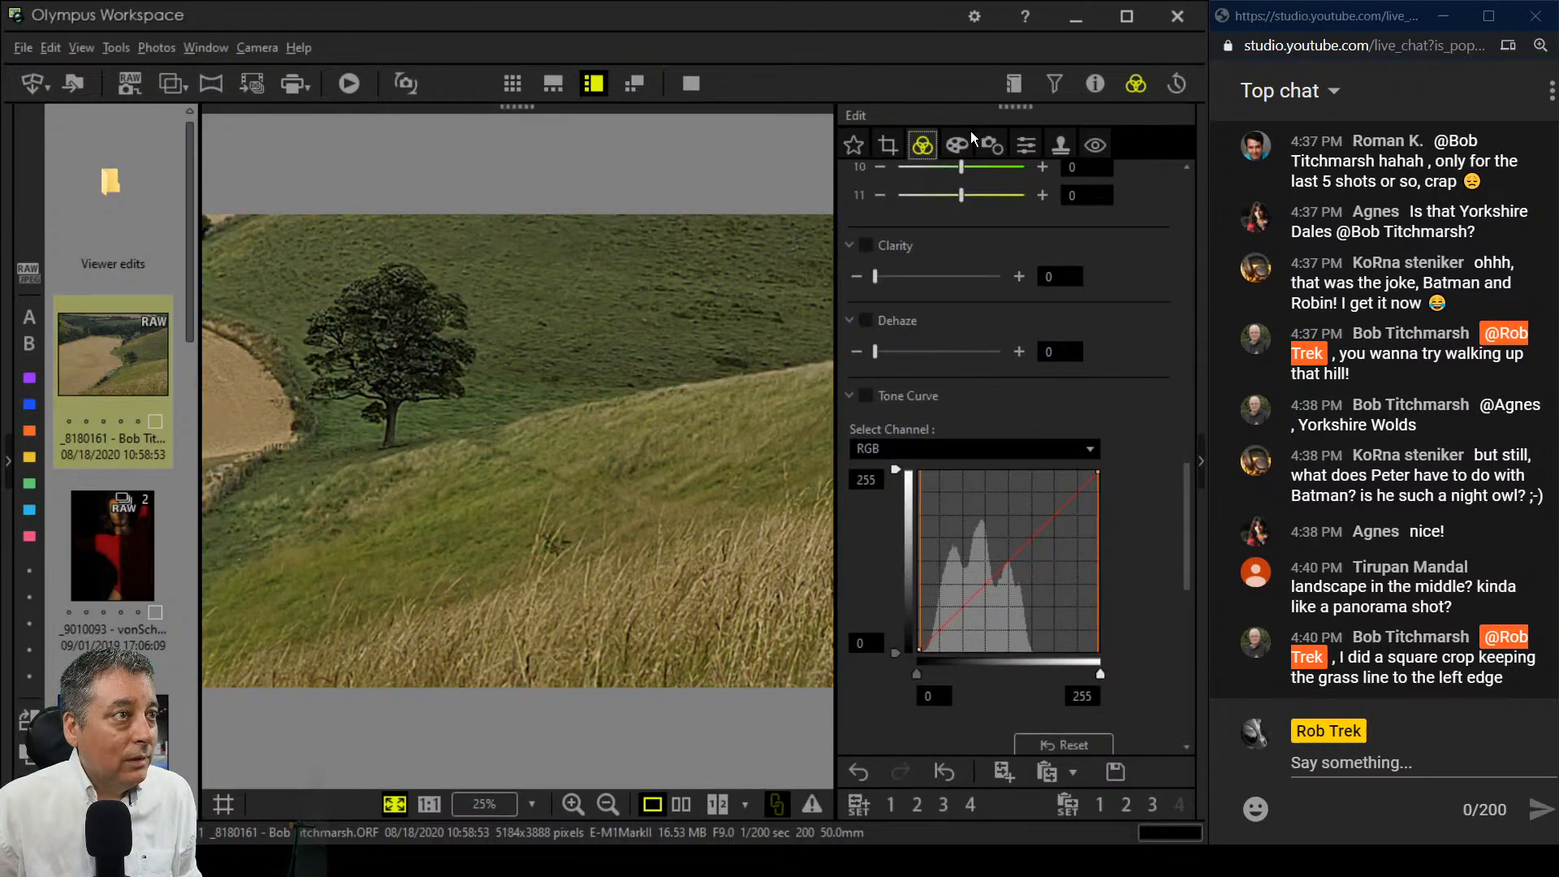
pyautogui.click(959, 146)
pyautogui.click(978, 207)
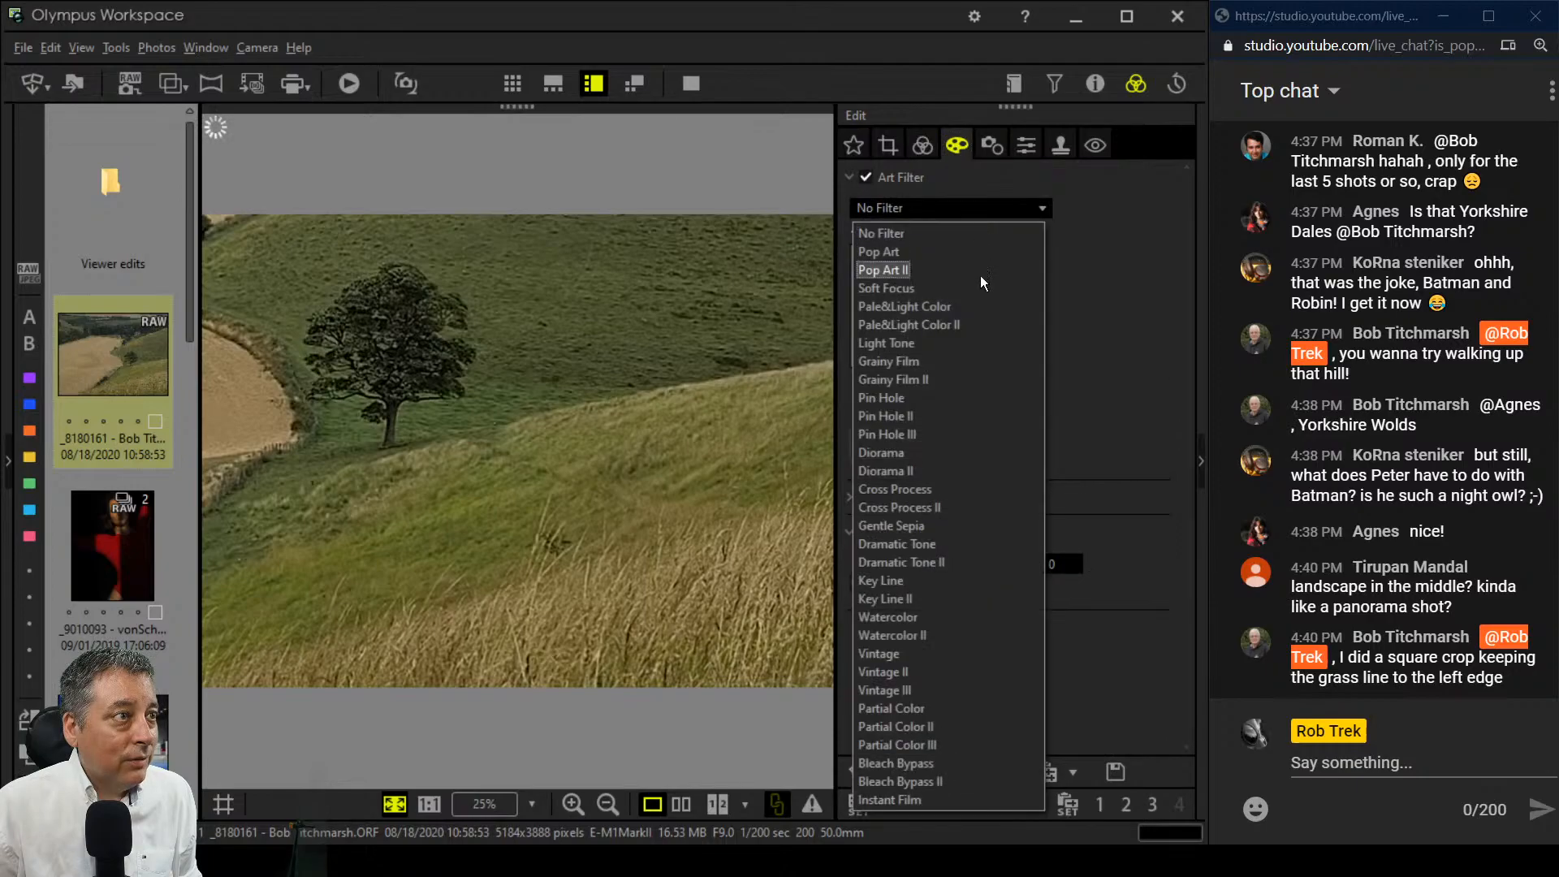
pyautogui.click(979, 292)
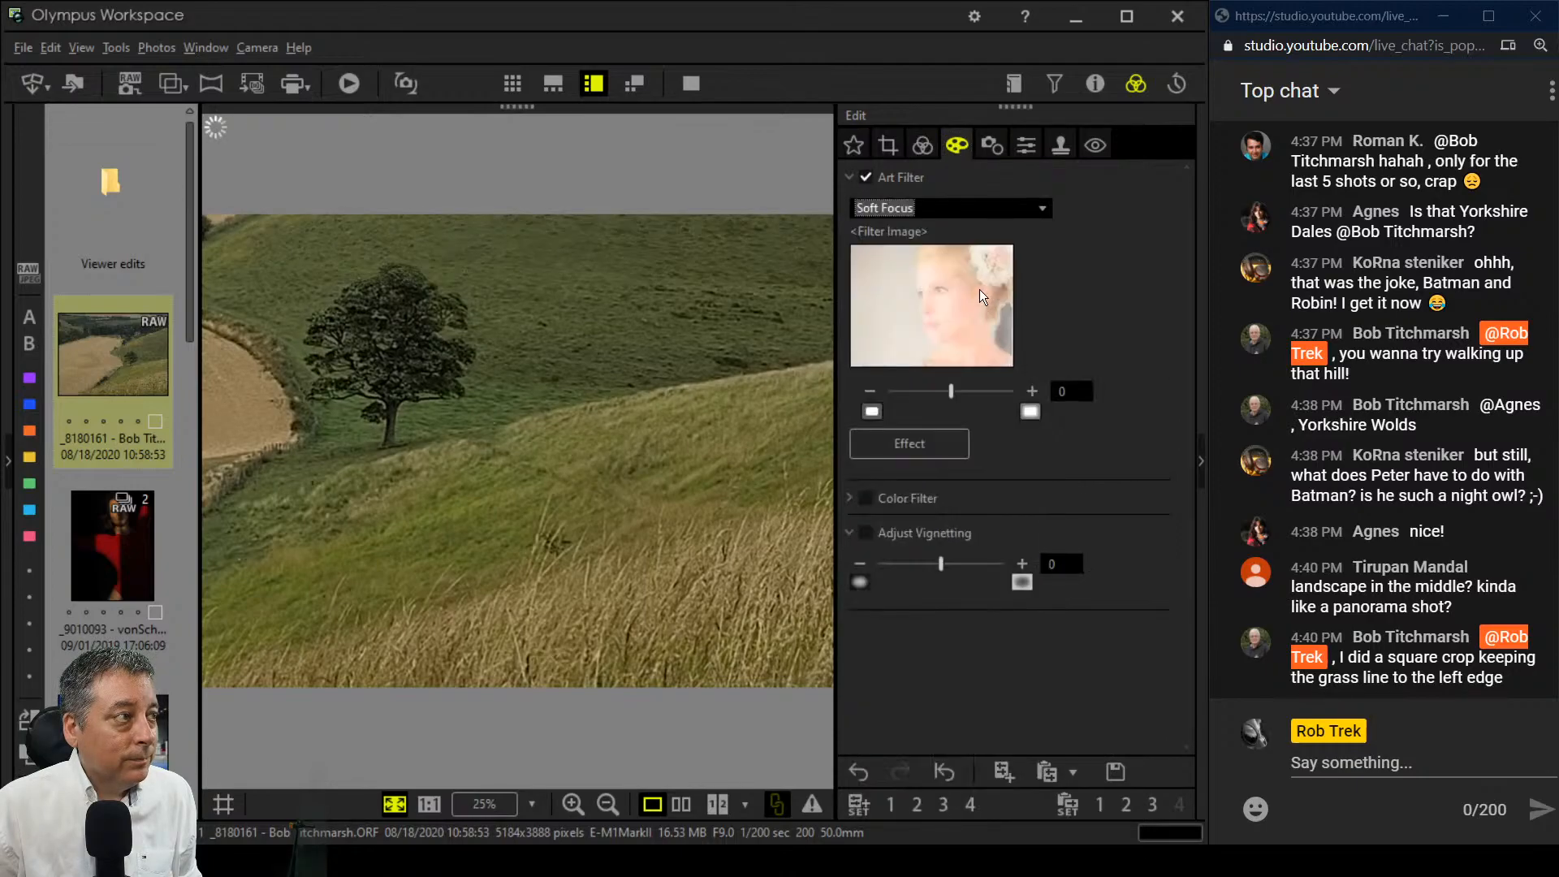
# Step: Add the White Edge Effect to the Soft Focus filter
pyautogui.click(940, 437)
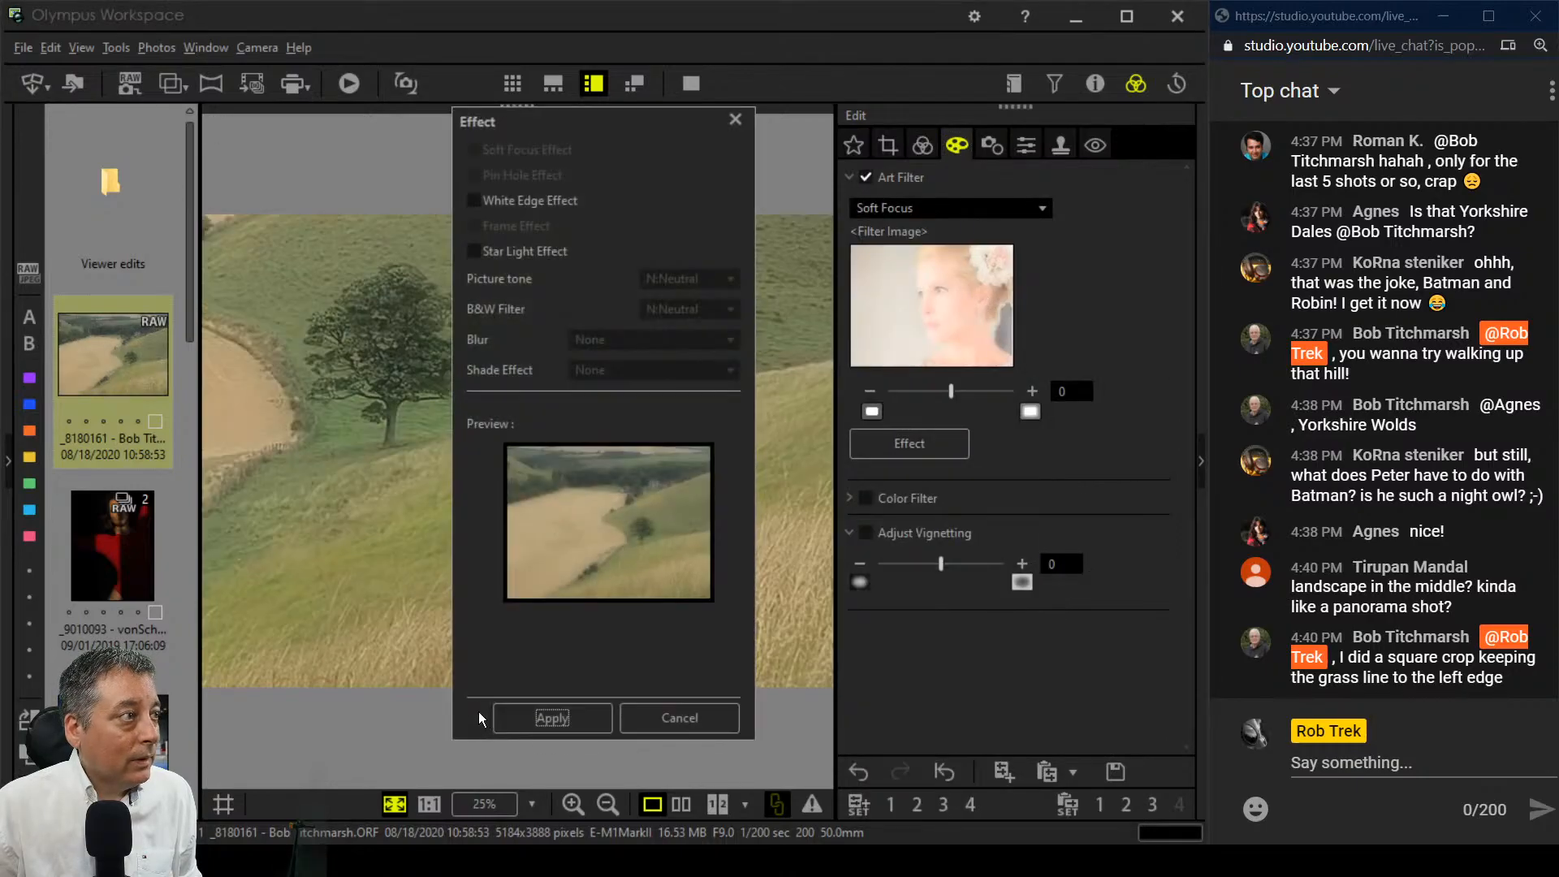
pyautogui.click(474, 201)
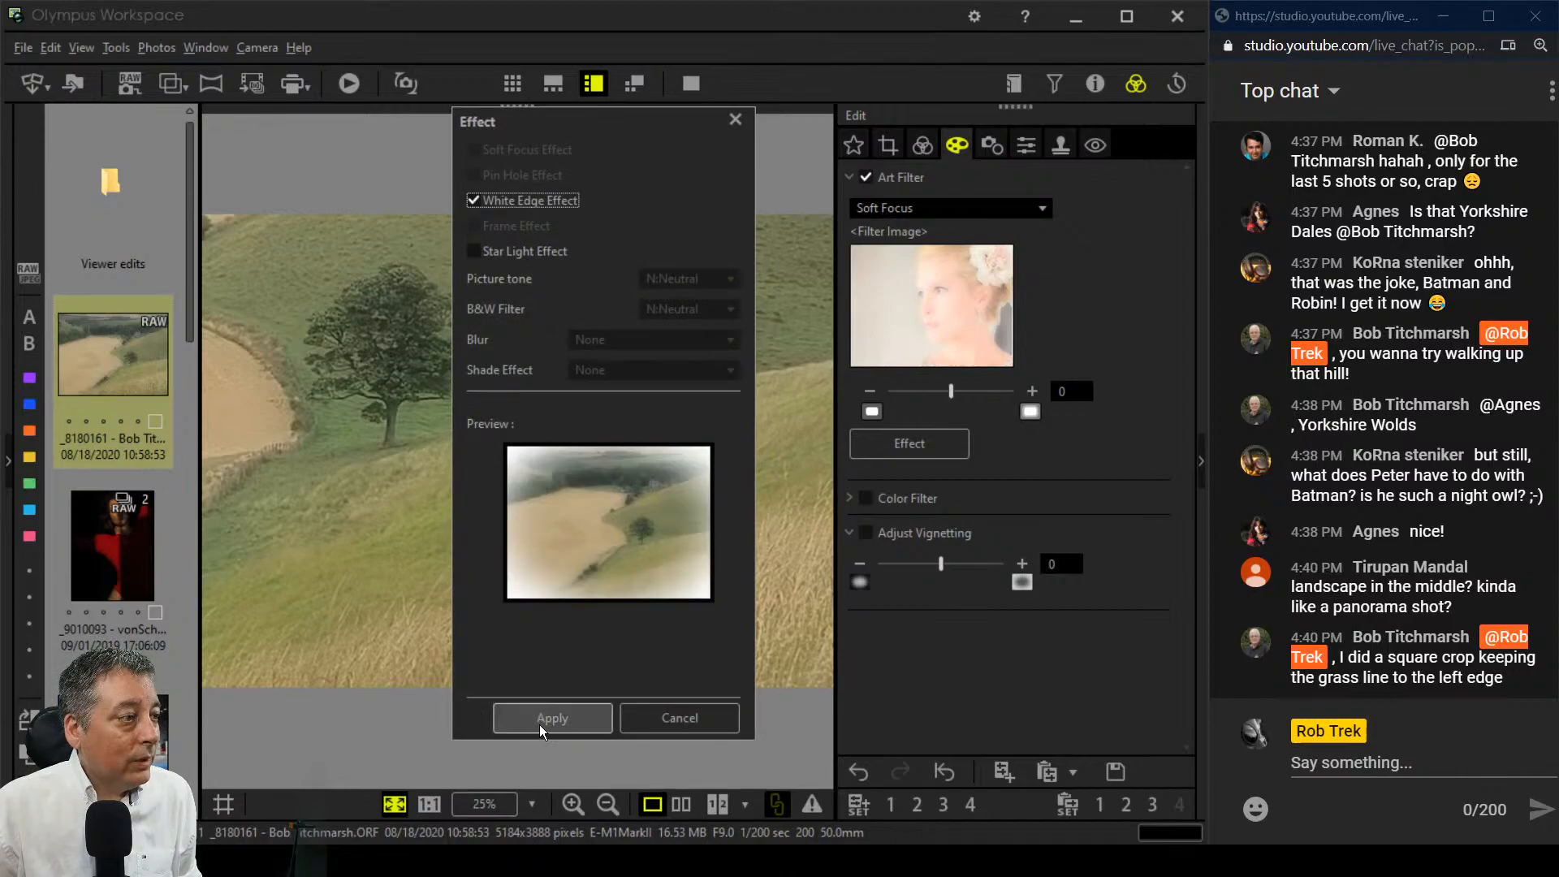
pyautogui.click(550, 720)
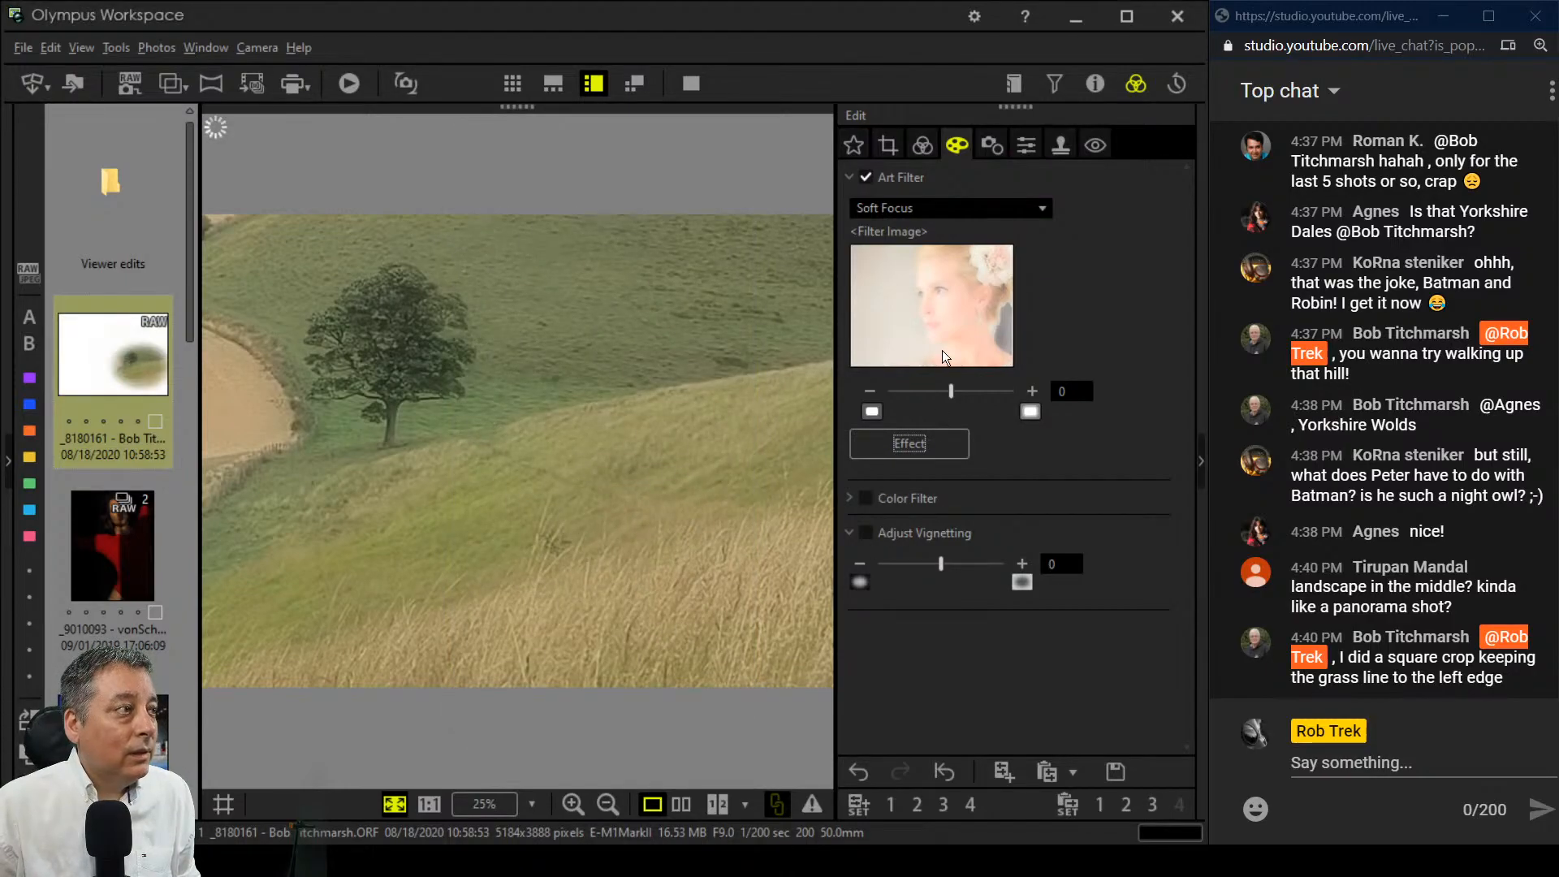
# Step: Raise the RGB tone curve's black input point to about 26 and add slightly lowered curve points in the shadows and highlights
pyautogui.click(923, 146)
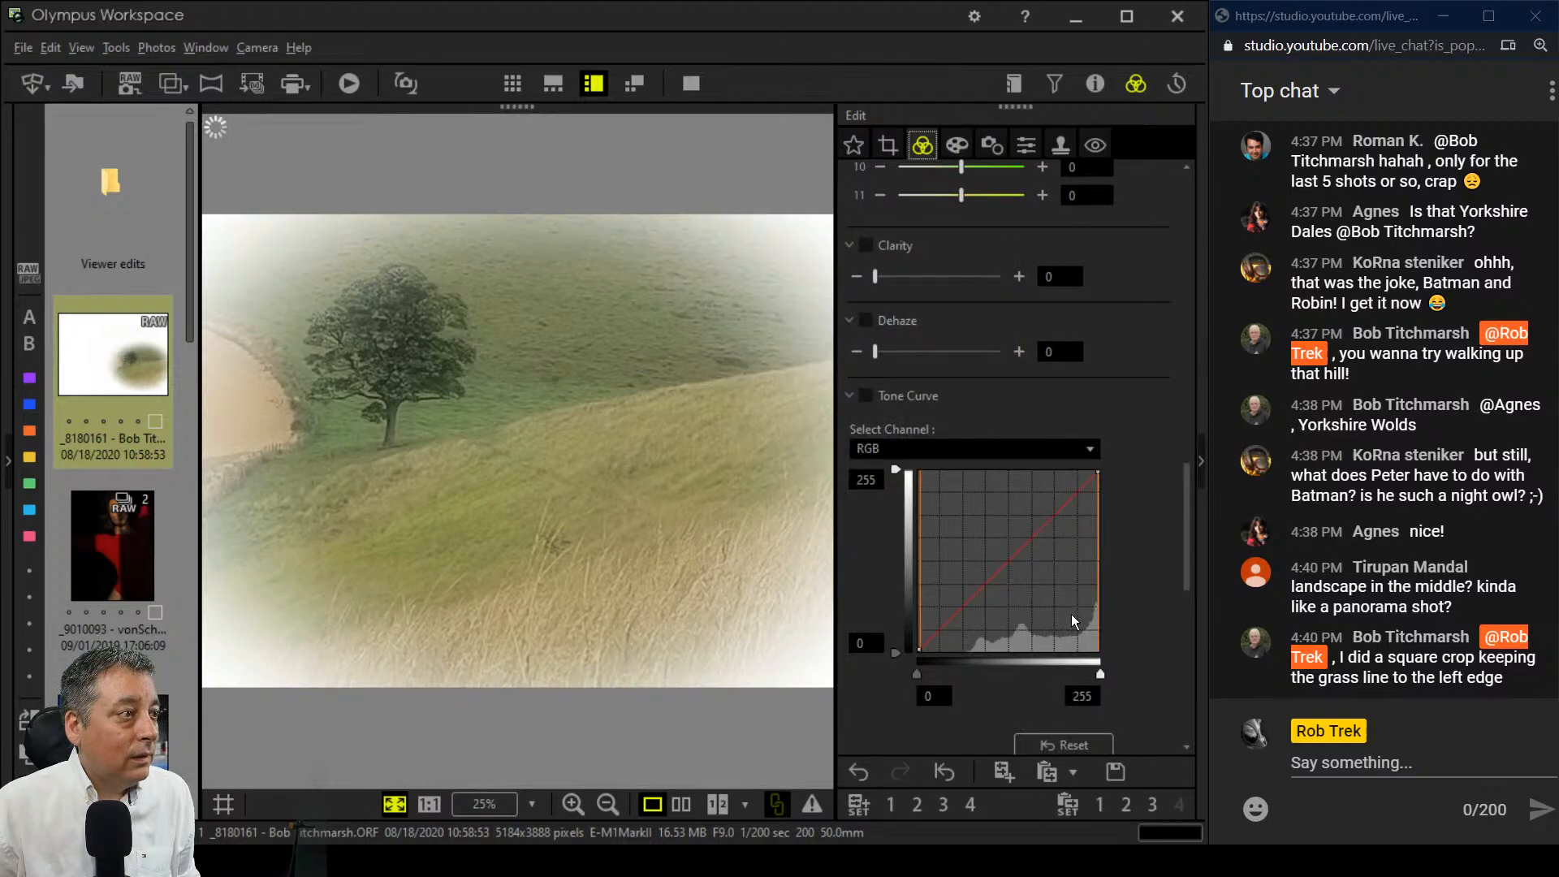
pyautogui.scroll(-2, 1075, 662)
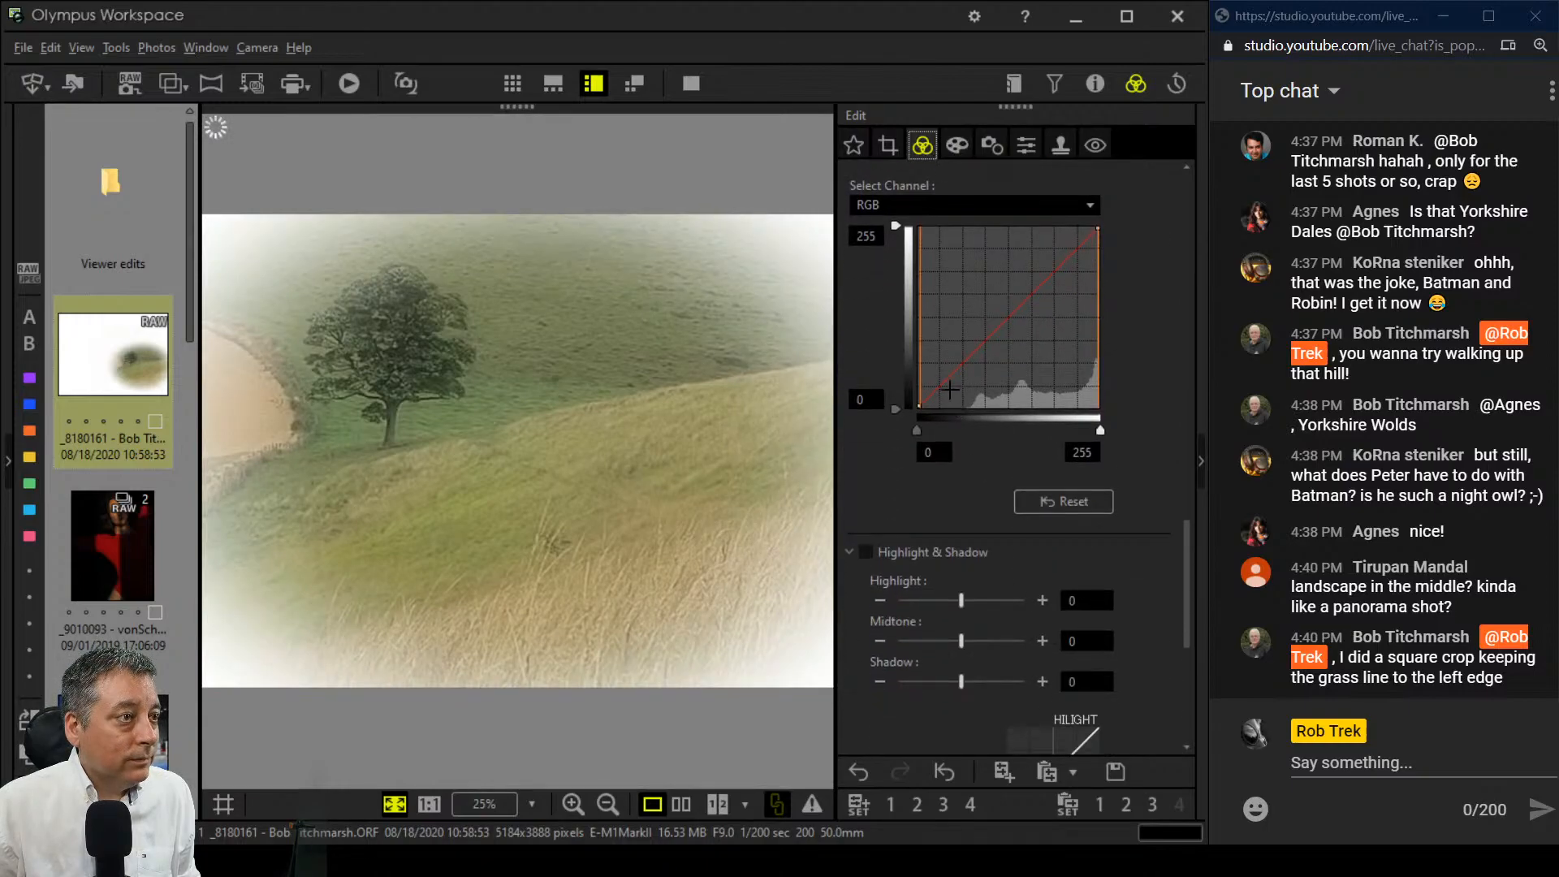
pyautogui.moveTo(918, 431)
pyautogui.mouseDown()
pyautogui.moveTo(959, 431)
pyautogui.moveTo(939, 430)
pyautogui.mouseUp()
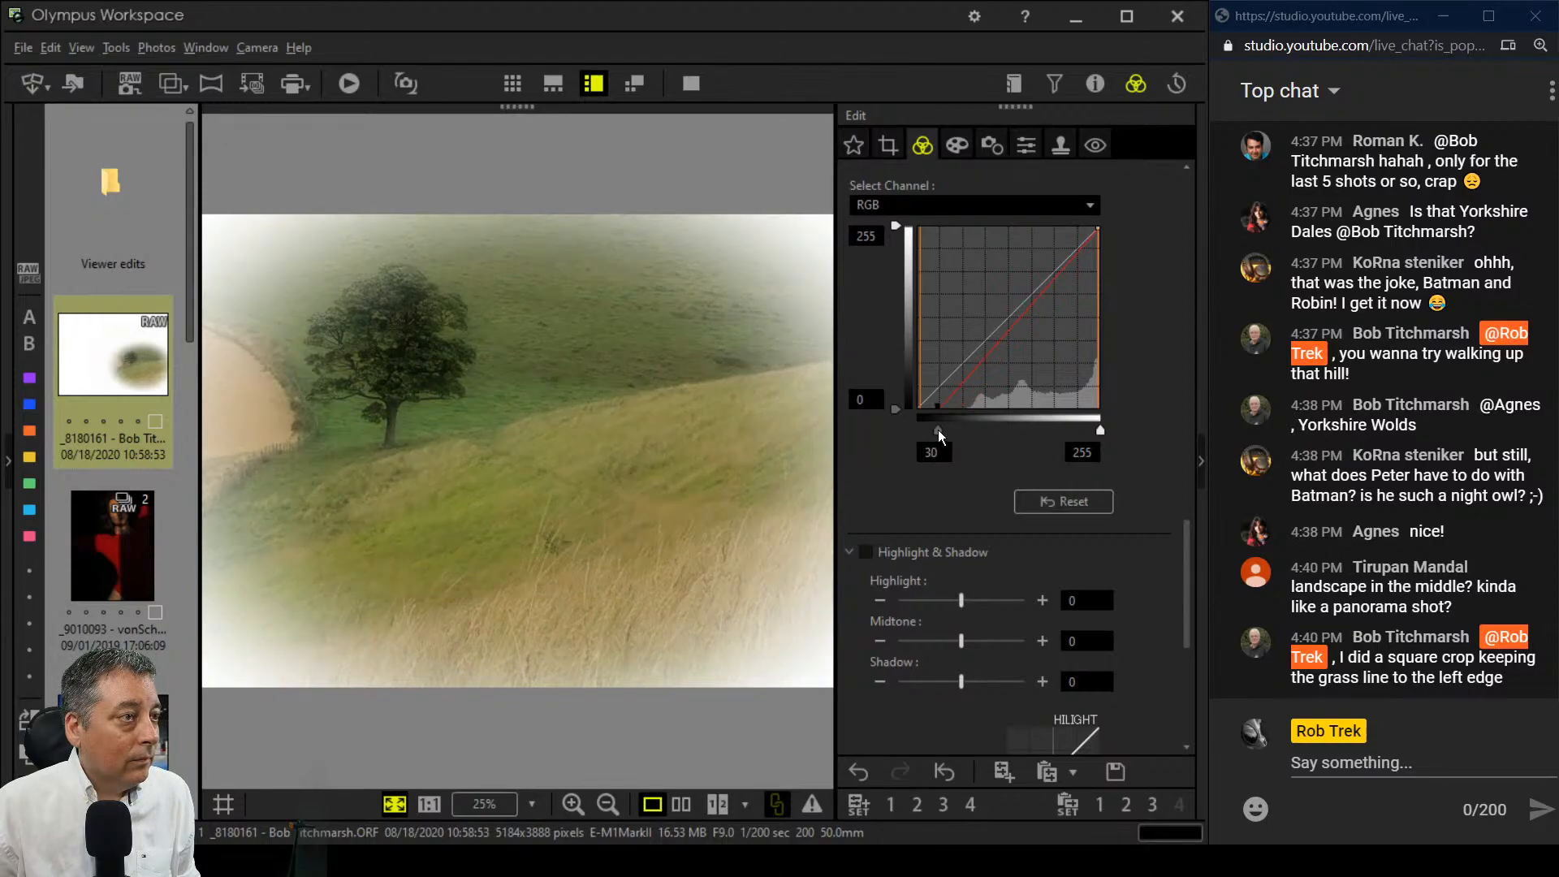
pyautogui.click(977, 367)
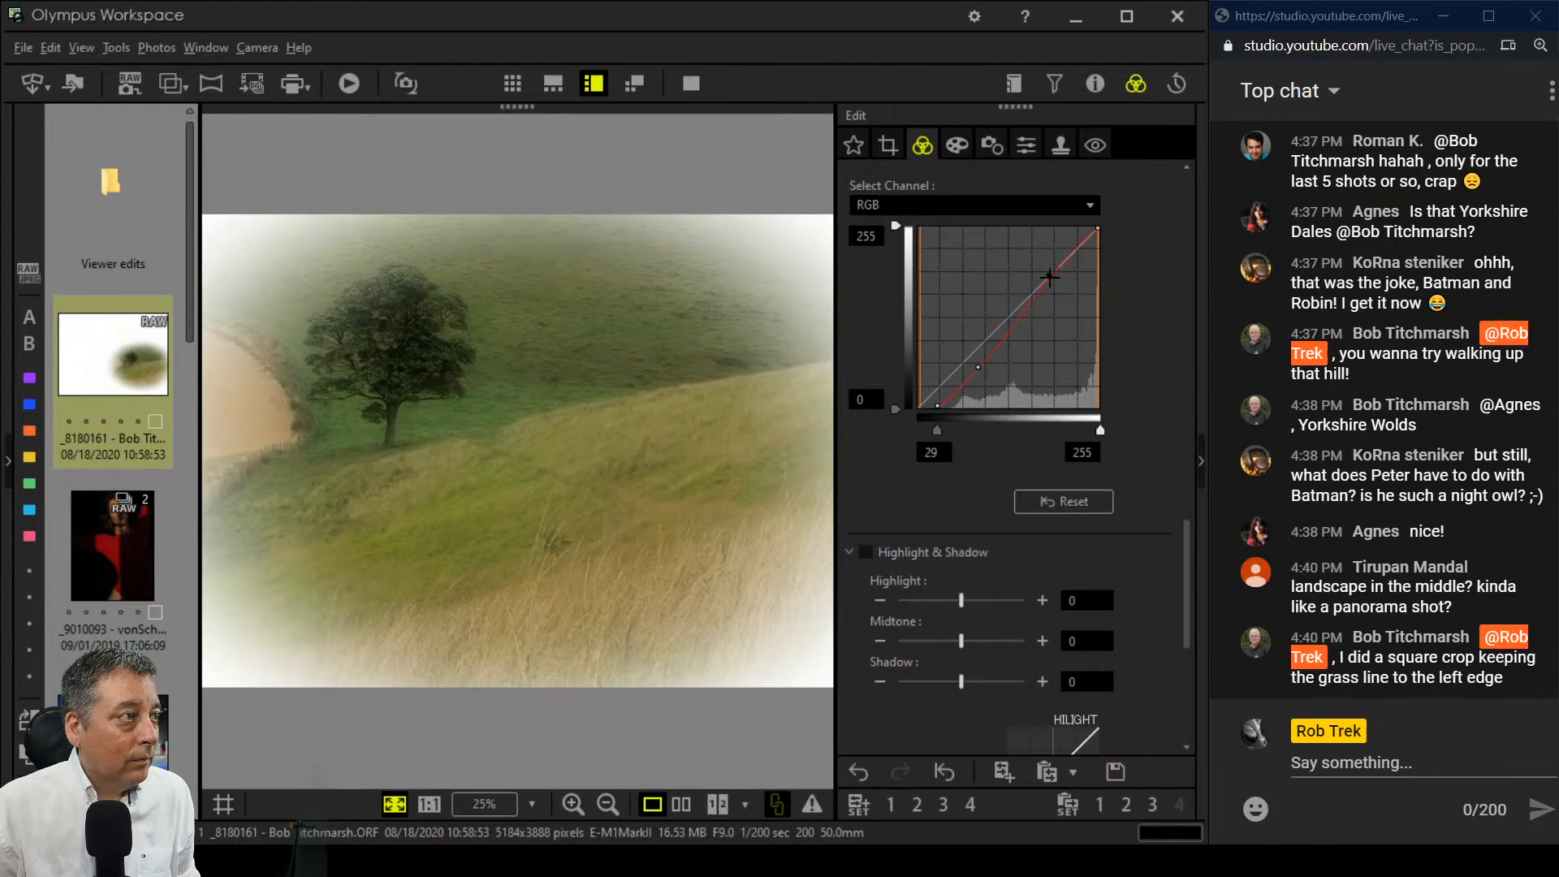
pyautogui.moveTo(1048, 274); pyautogui.dragTo(1053, 279)
# Step: Set the landscape's saturation to 0.0 and check the crop frame against the full image
pyautogui.scroll(-3, 1063, 543)
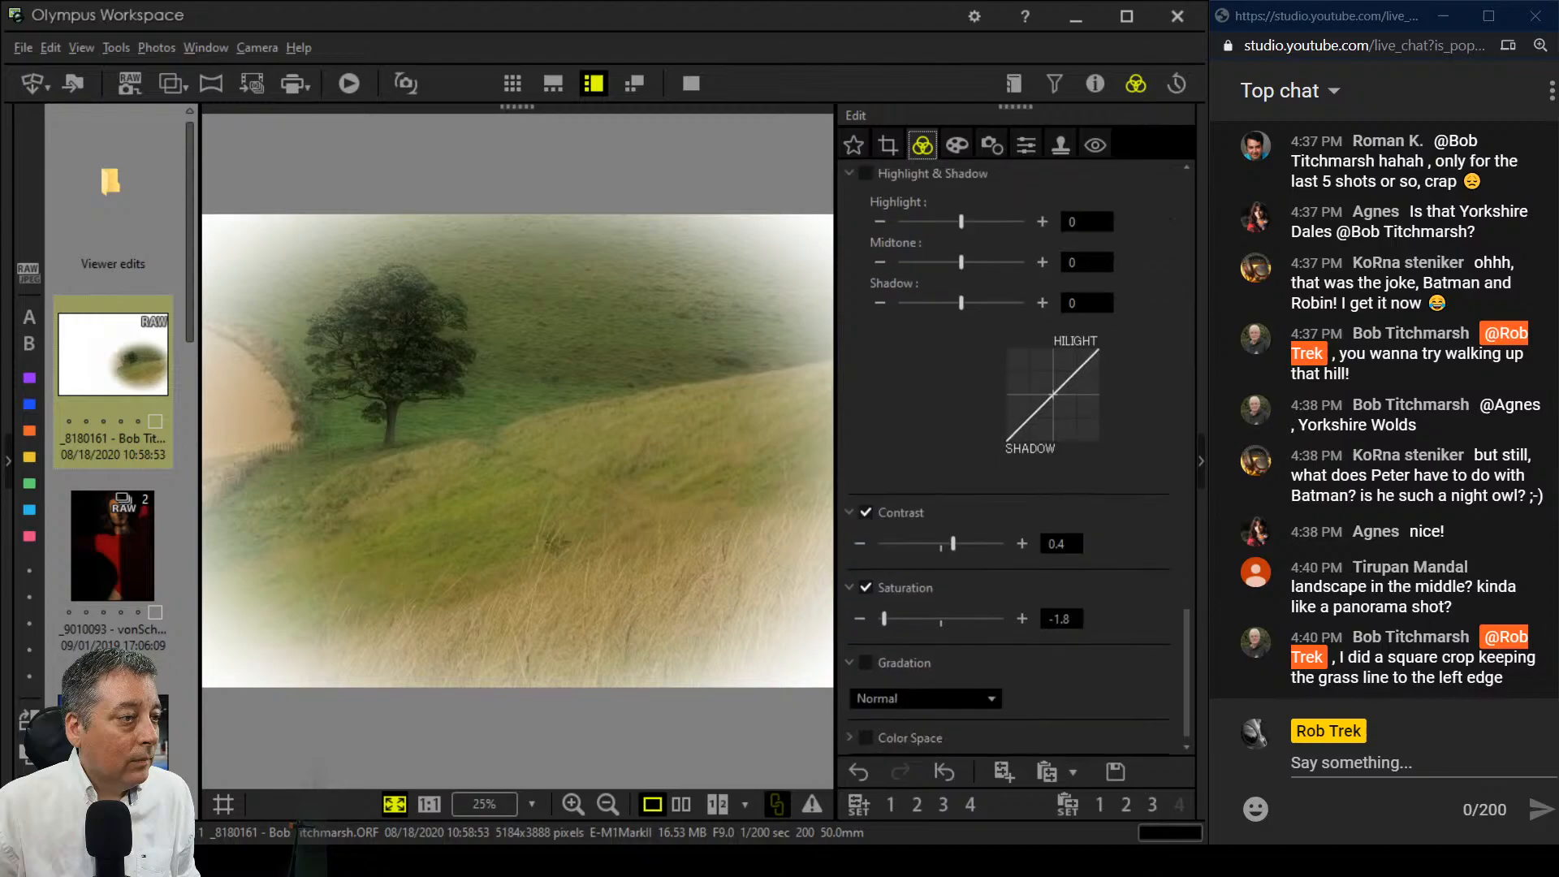
pyautogui.moveTo(890, 617); pyautogui.dragTo(942, 617)
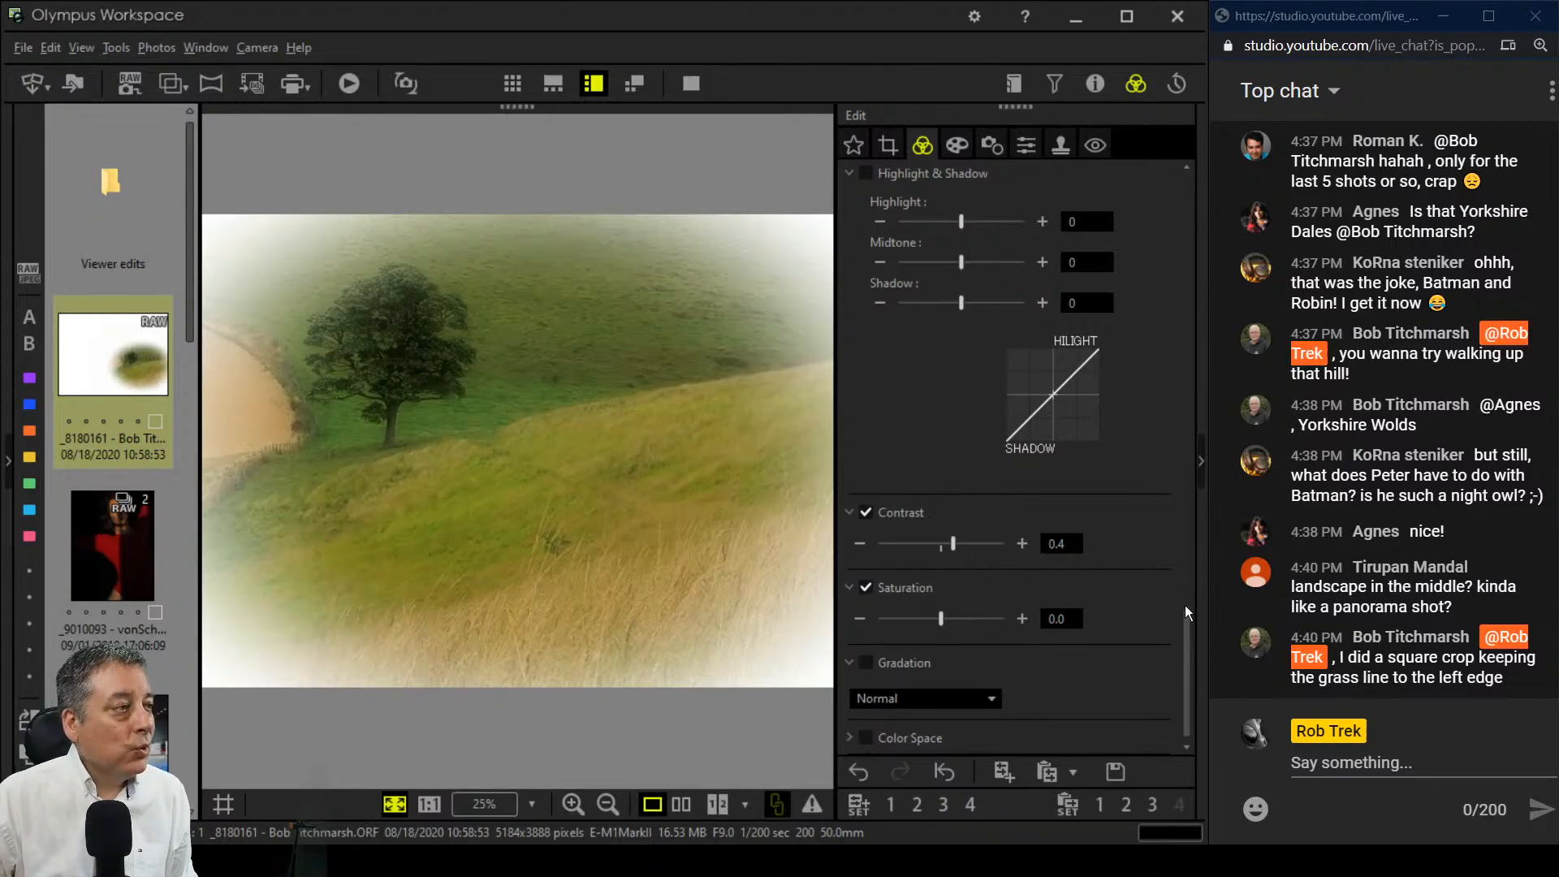
pyautogui.click(889, 146)
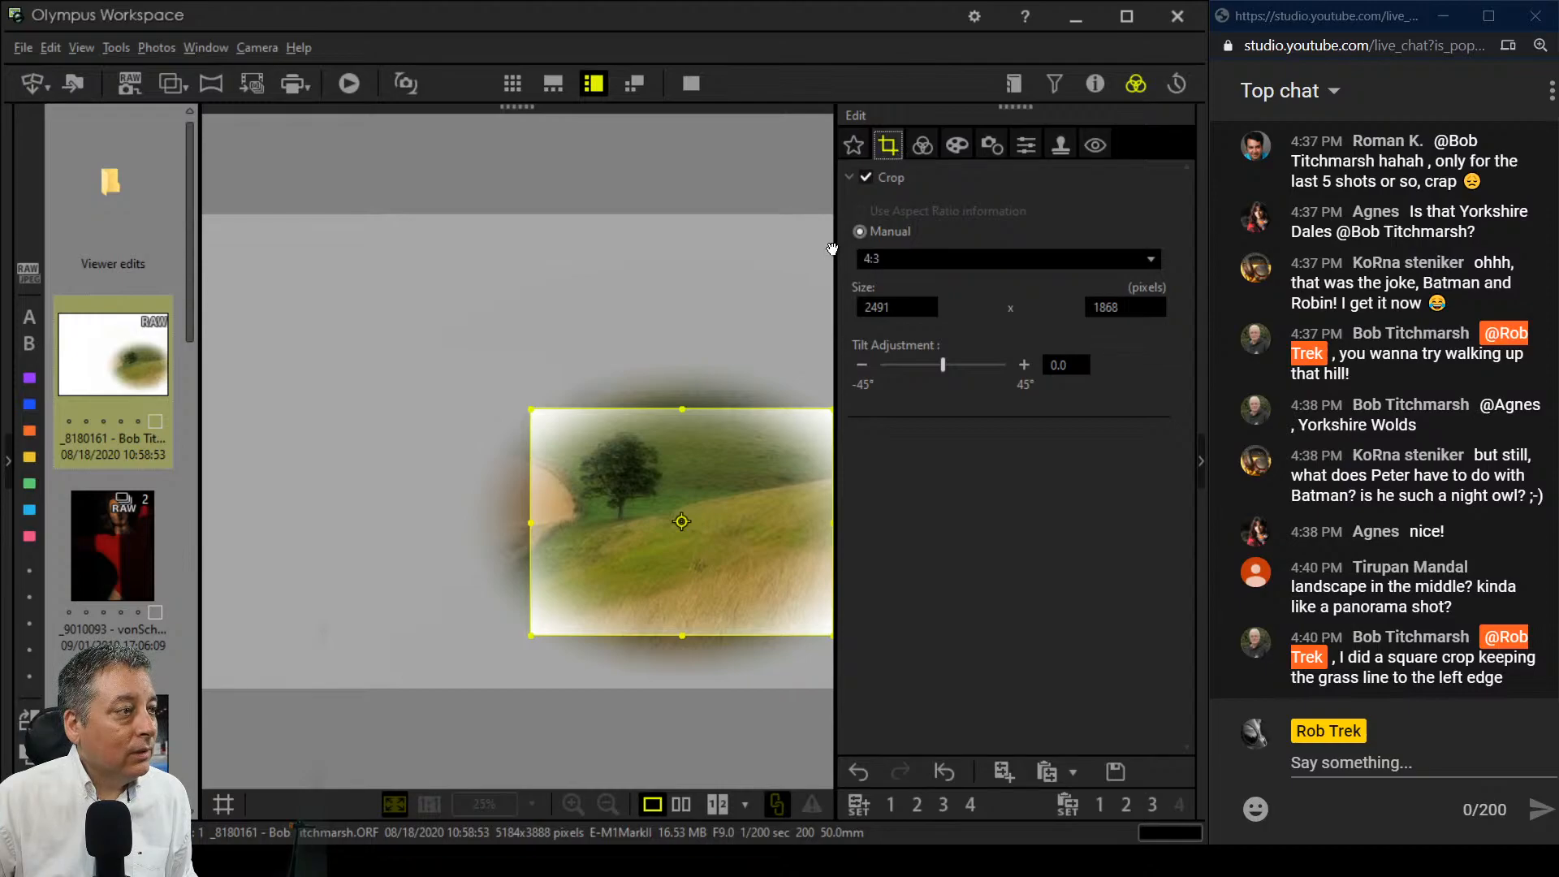
pyautogui.click(922, 146)
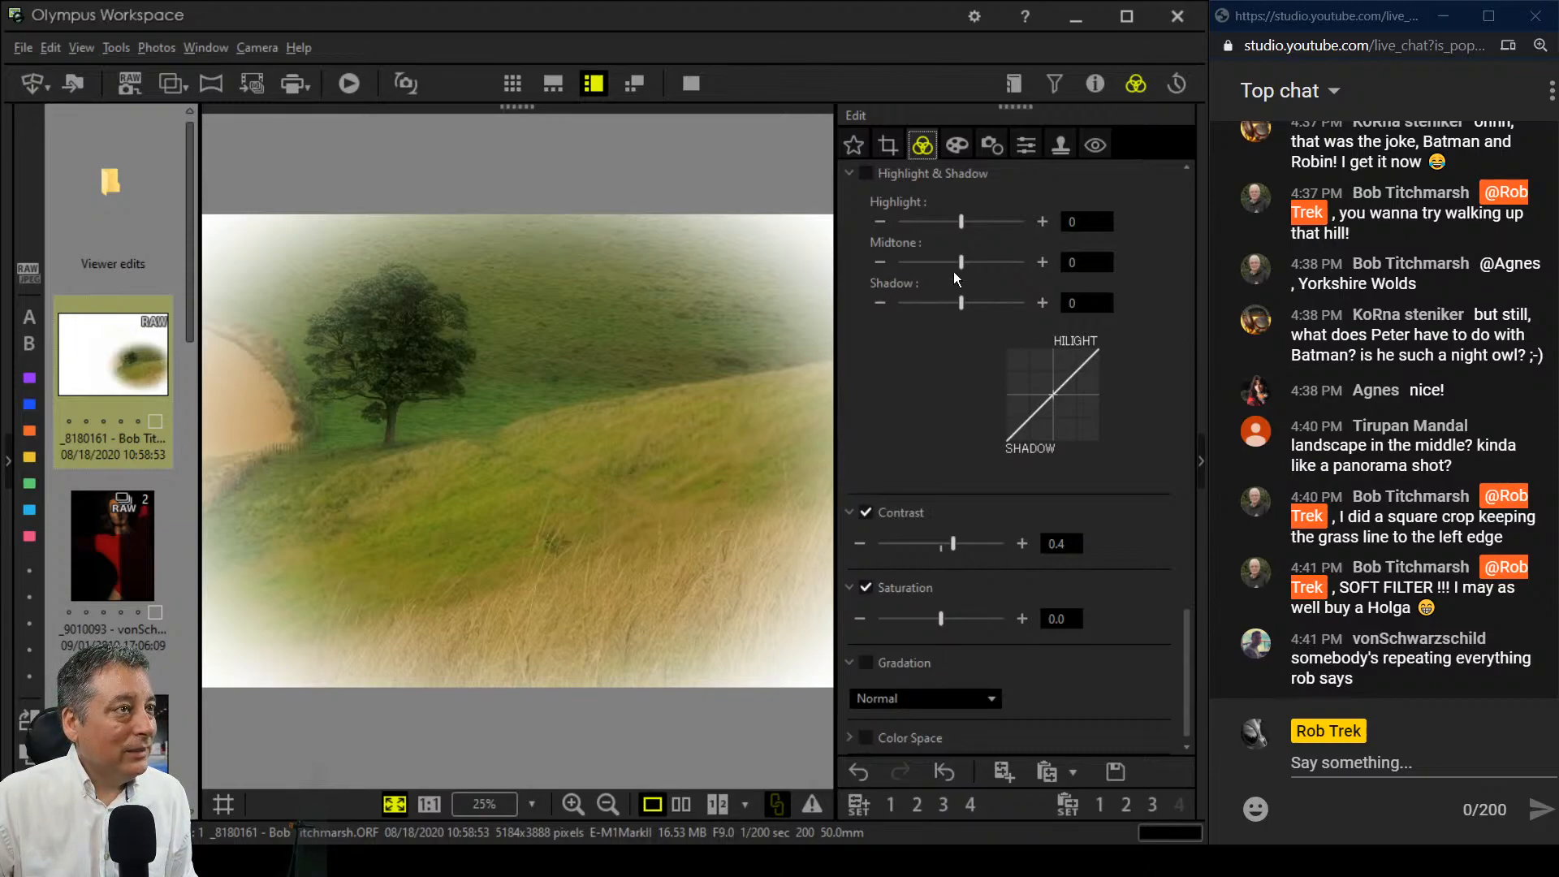
# Step: Convert the landscape to black and white with the Monotone picture mode, keeping the neutral B&W filter and picture tone
pyautogui.click(952, 145)
pyautogui.scroll(15, 958, 377)
pyautogui.scroll(15, 952, 441)
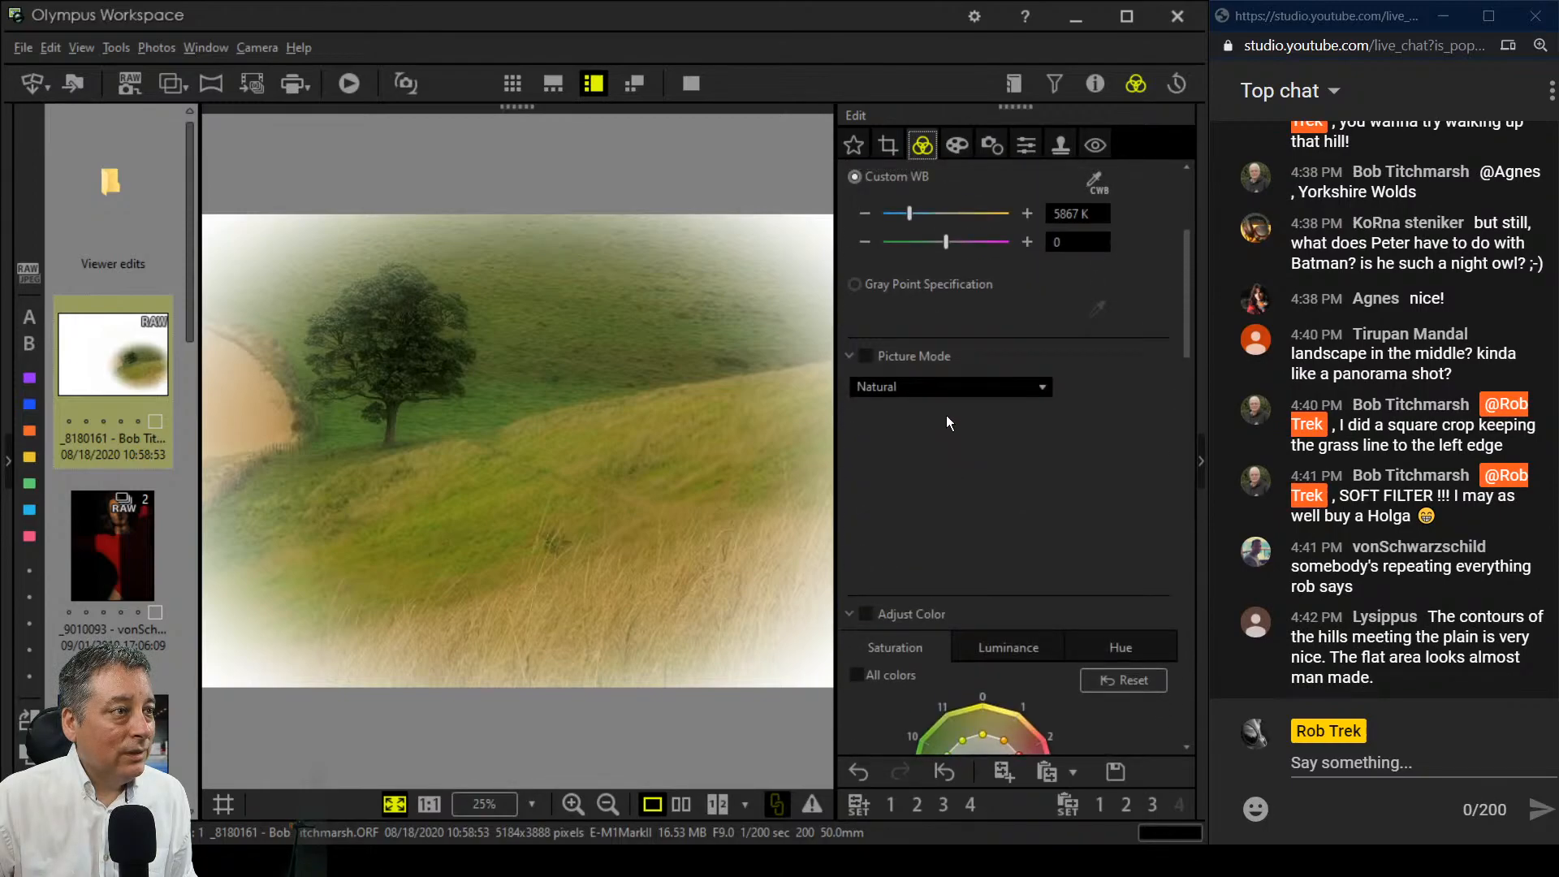
pyautogui.click(947, 388)
pyautogui.click(939, 483)
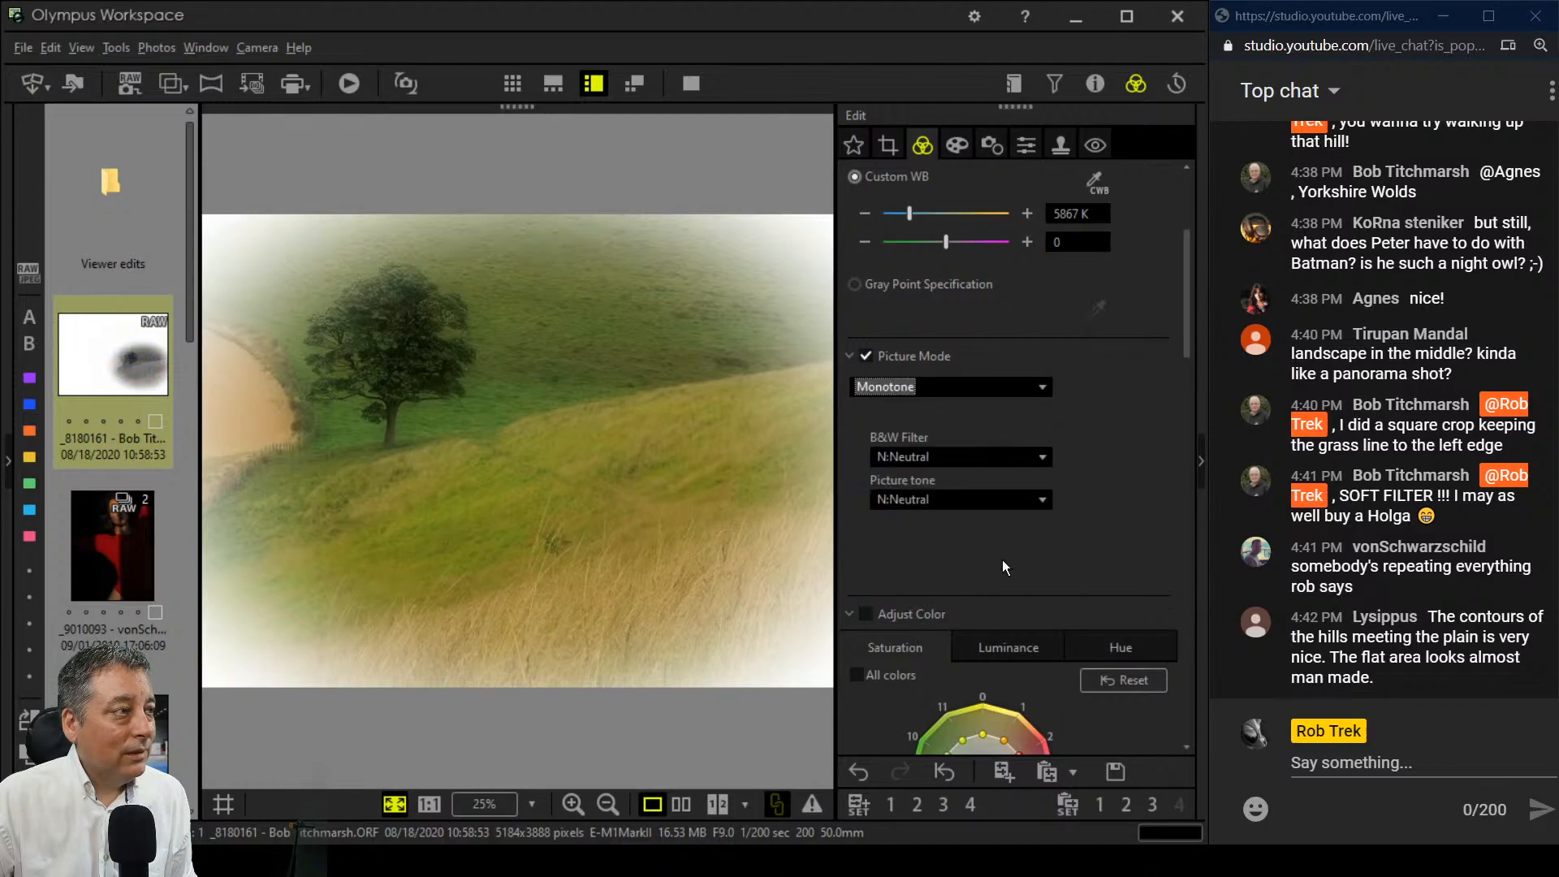
# Step: Set the monotone landscape's dehaze to 100 and its clarity to 9
pyautogui.scroll(-10, 1069, 554)
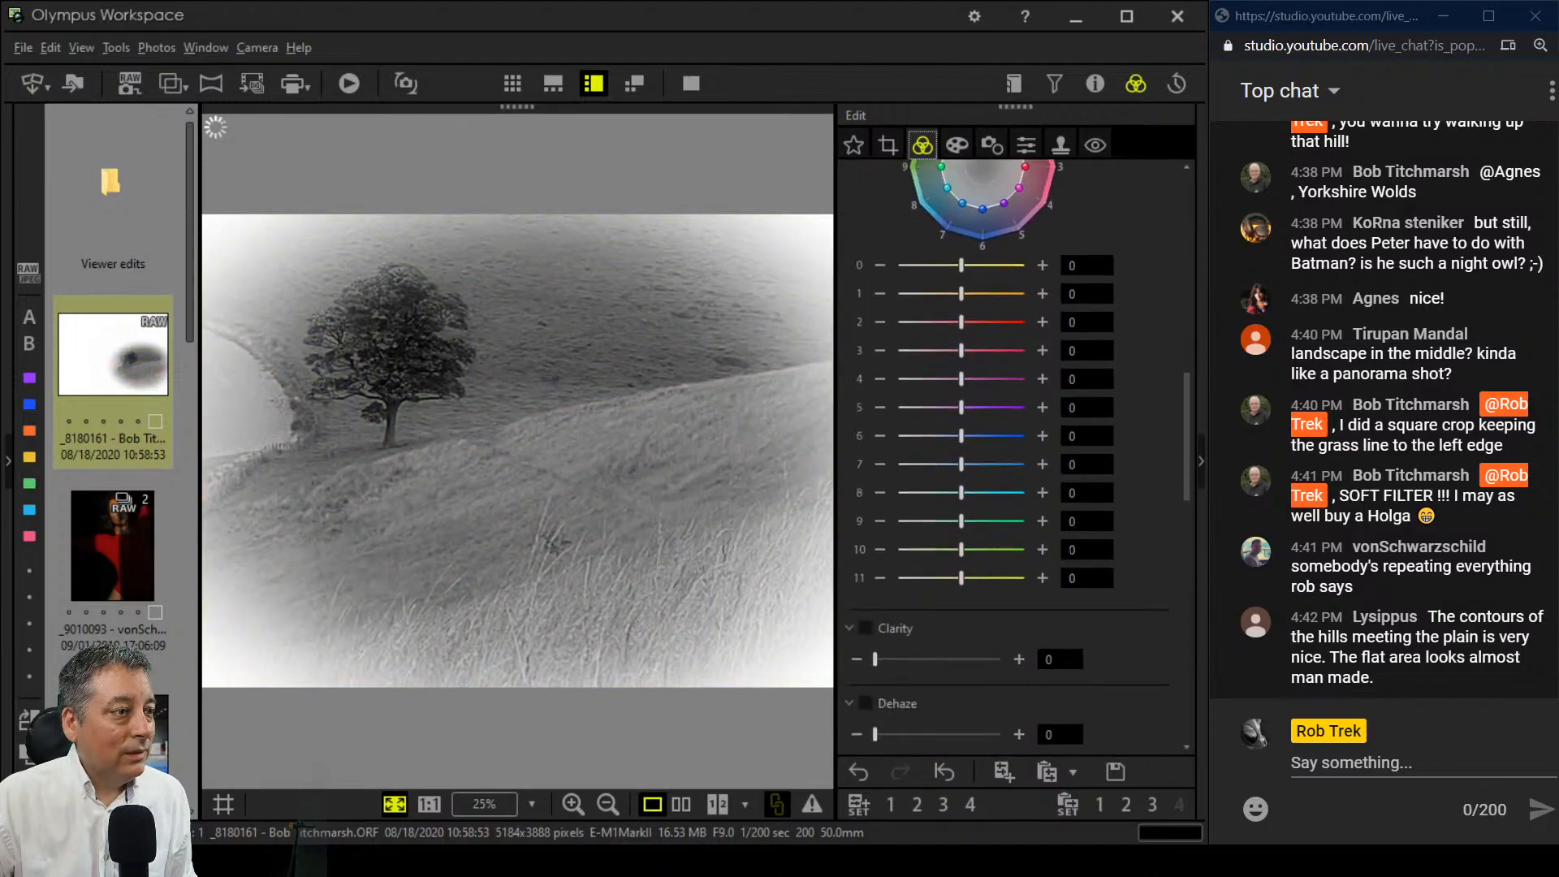
pyautogui.scroll(-5, 896, 534)
pyautogui.moveTo(873, 528); pyautogui.dragTo(1089, 538)
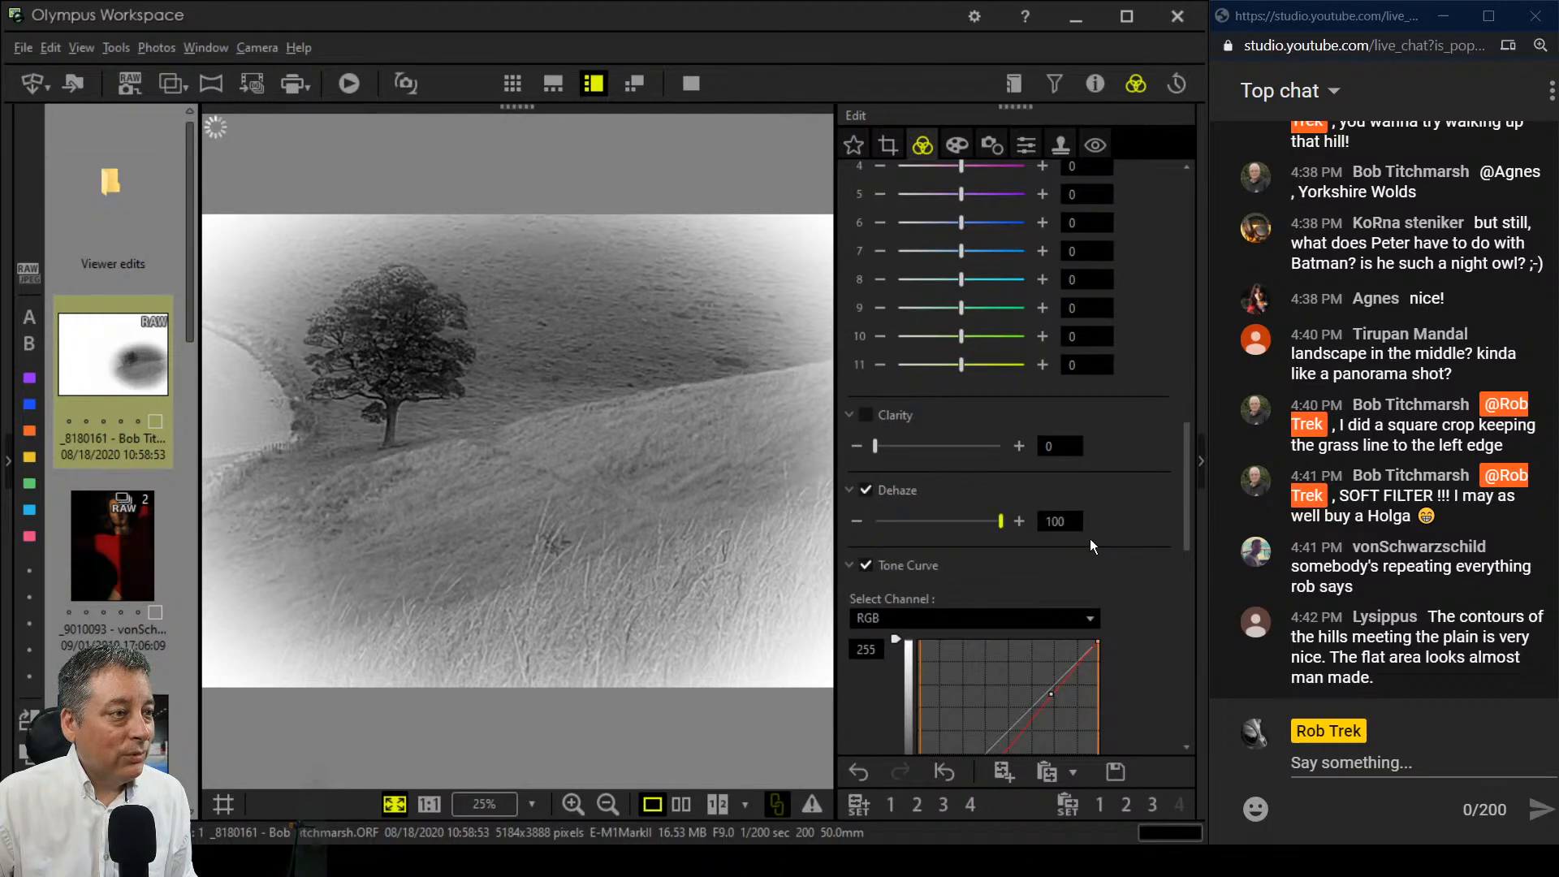
pyautogui.click(879, 452)
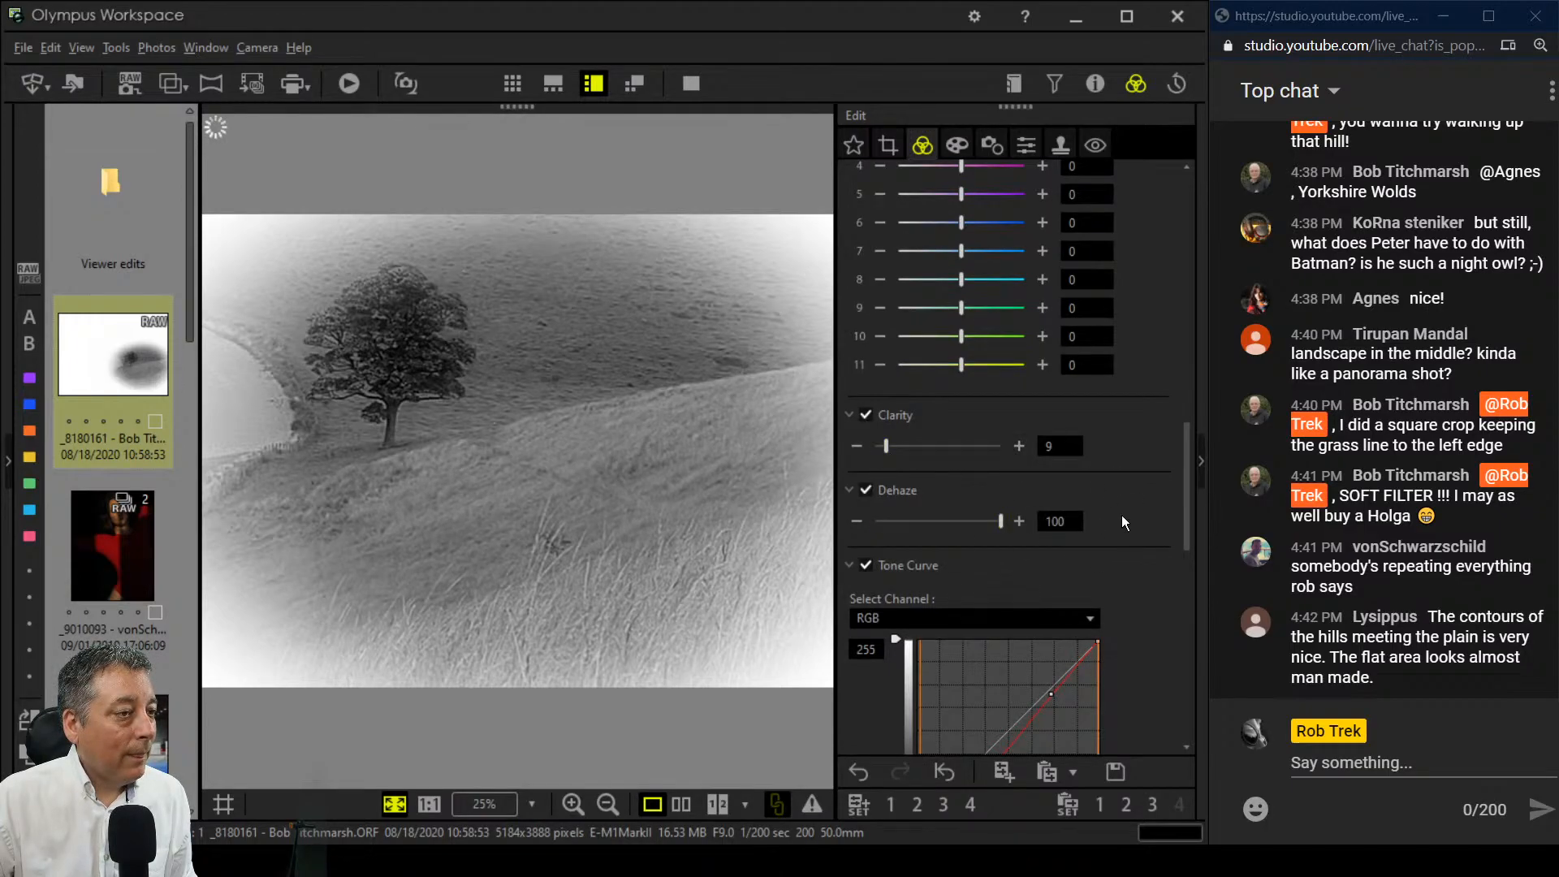
pyautogui.scroll(-3, 1122, 515)
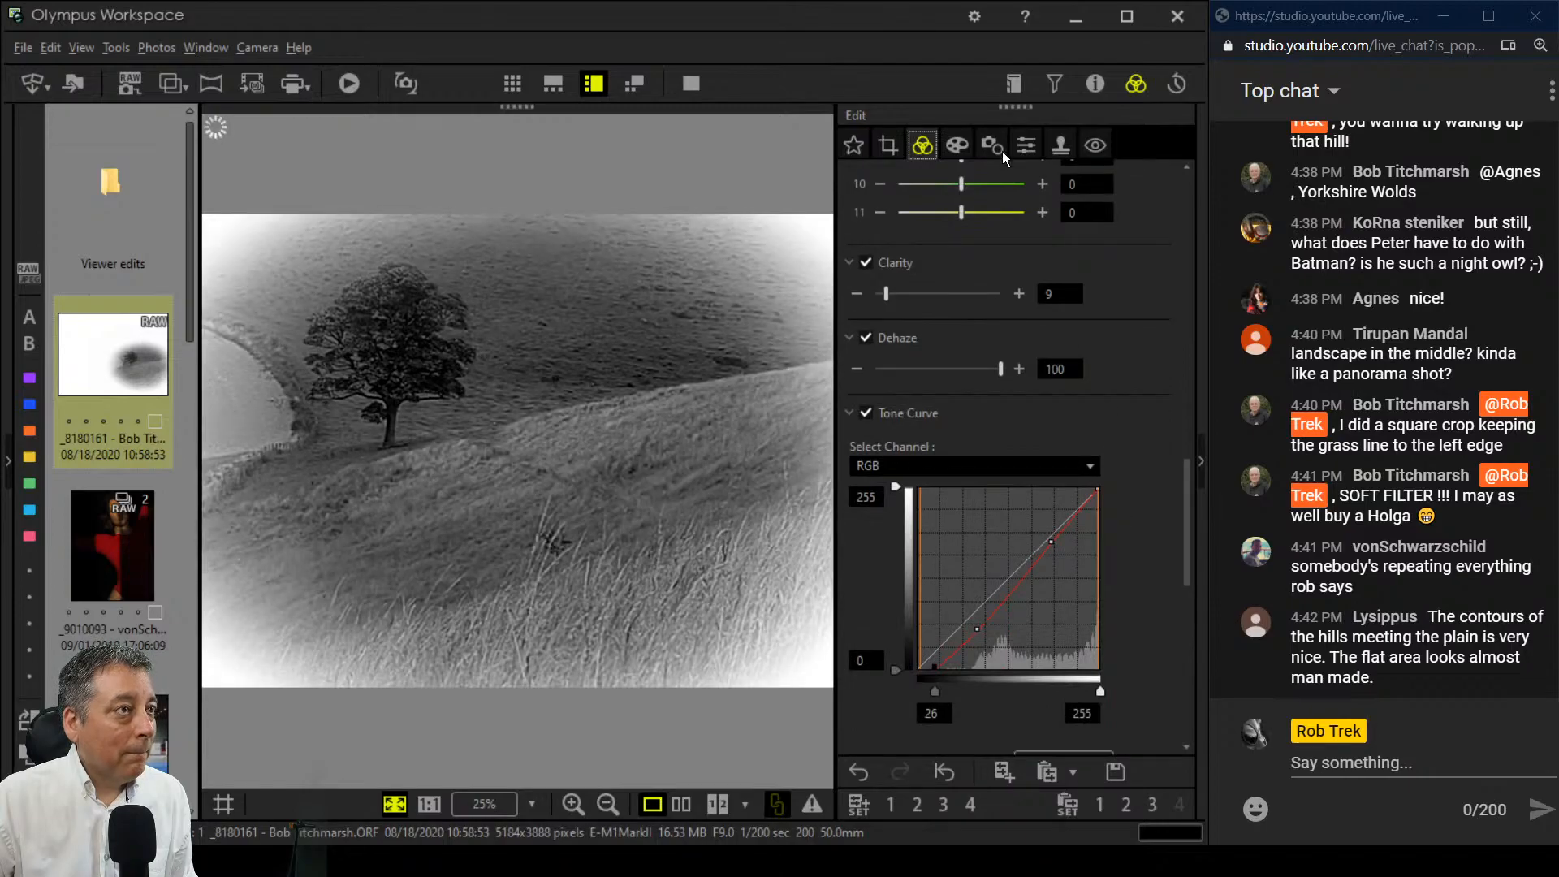
# Step: Remove the White Edge Effect from the Soft Focus filter and recheck the effect options without changing them
pyautogui.click(958, 145)
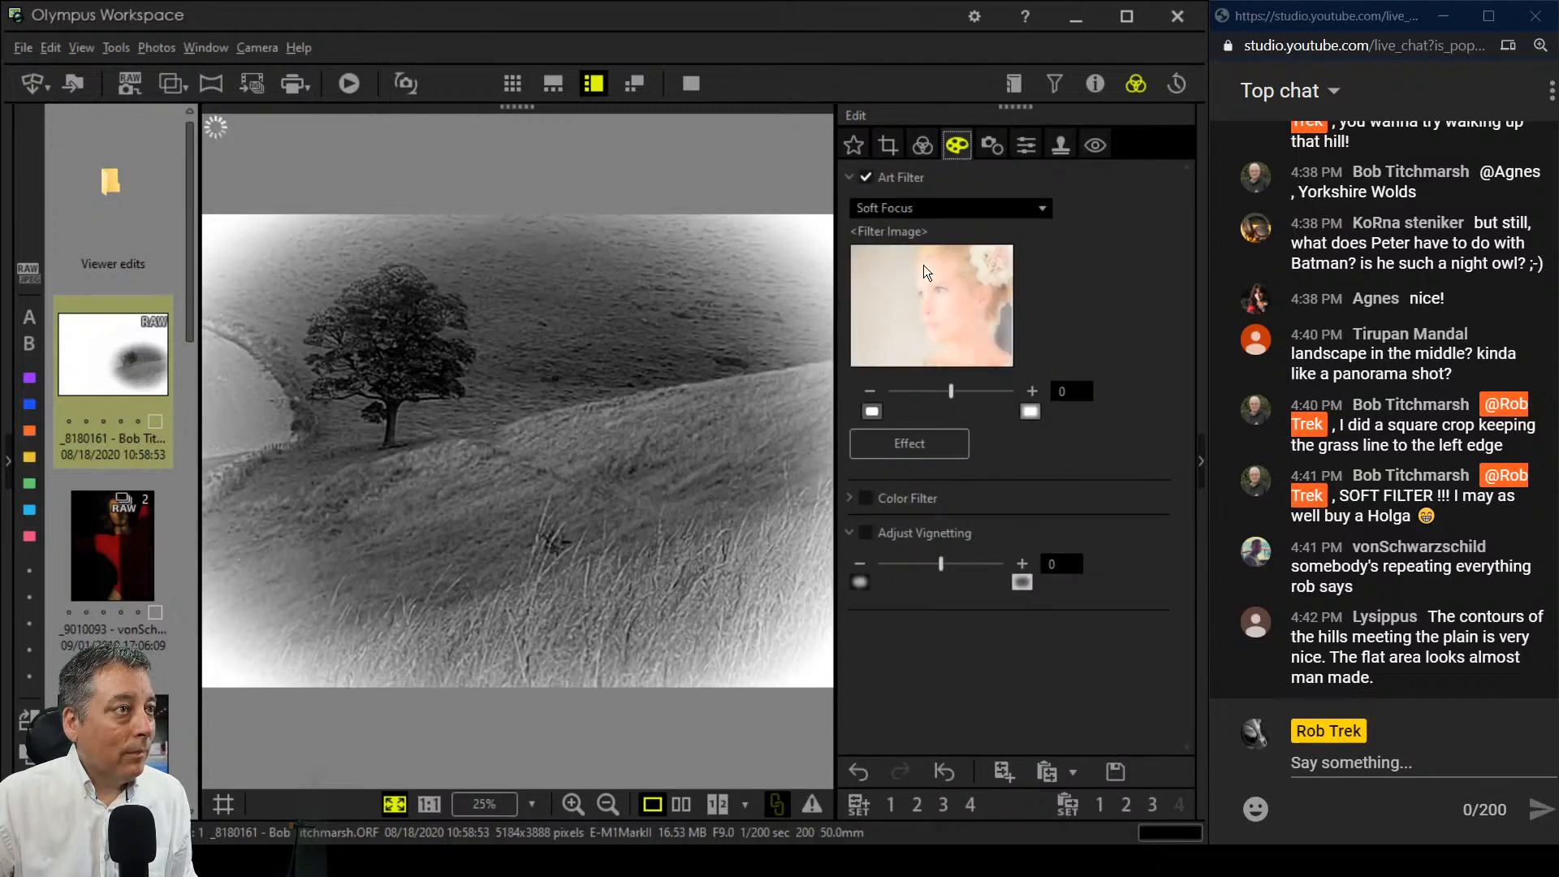
pyautogui.click(903, 439)
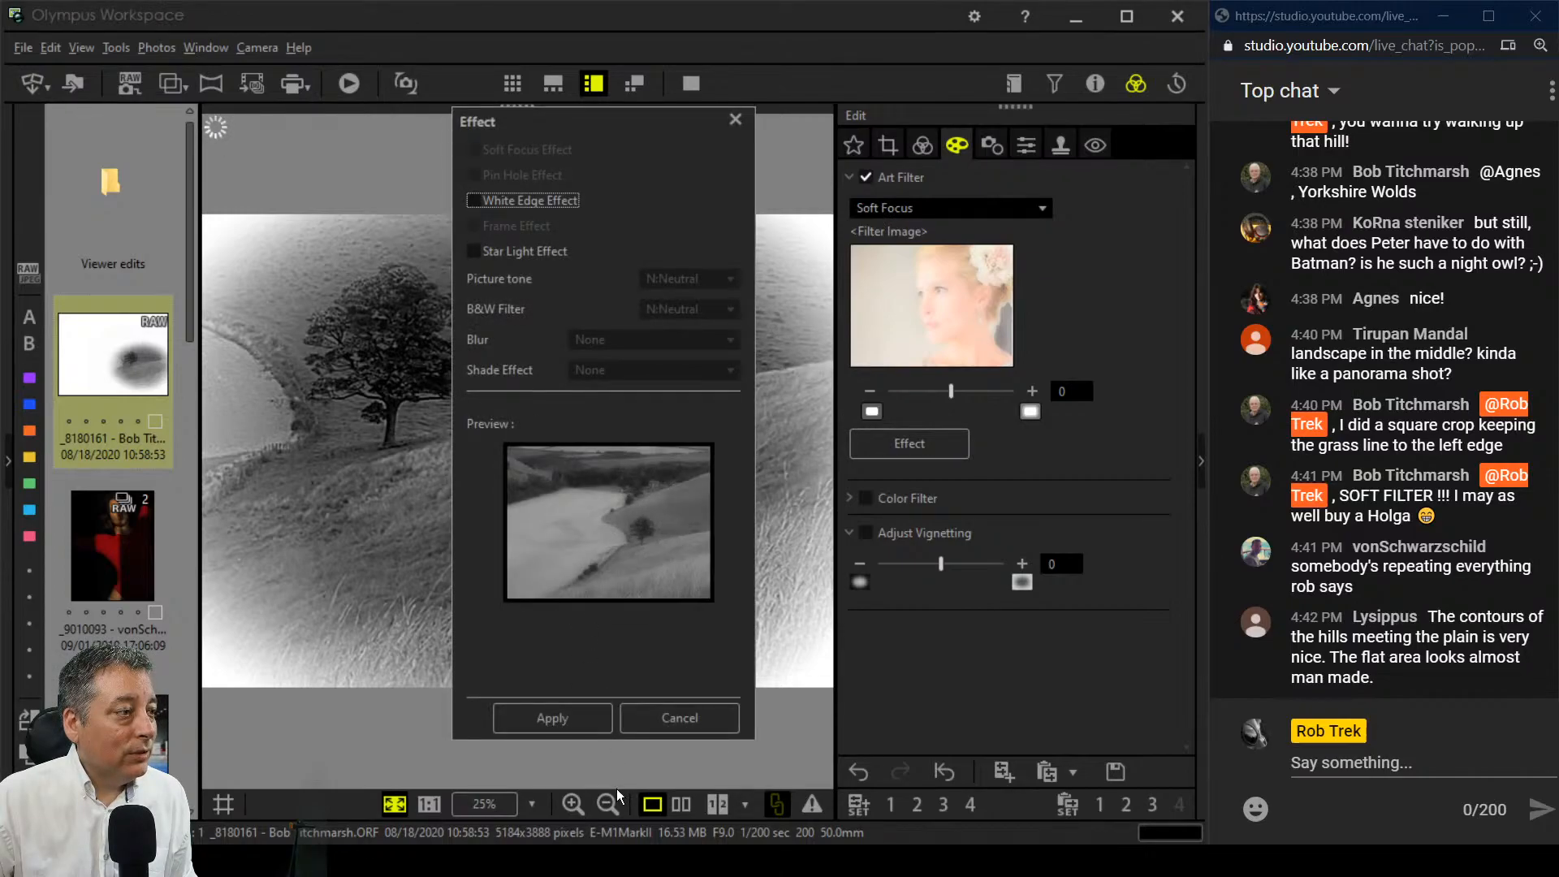
pyautogui.click(582, 724)
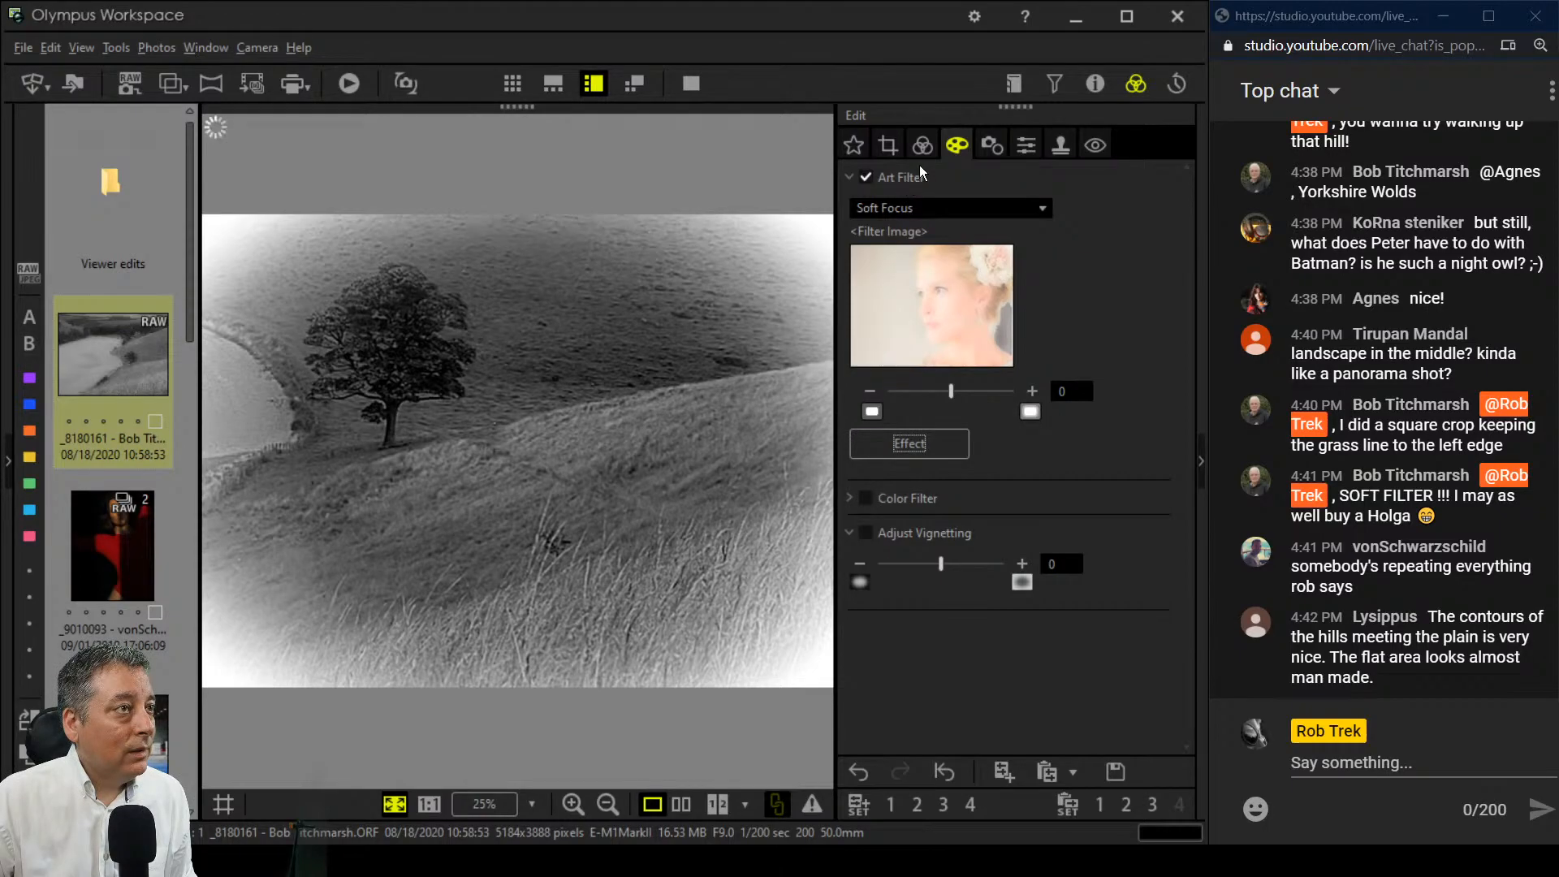
pyautogui.click(946, 444)
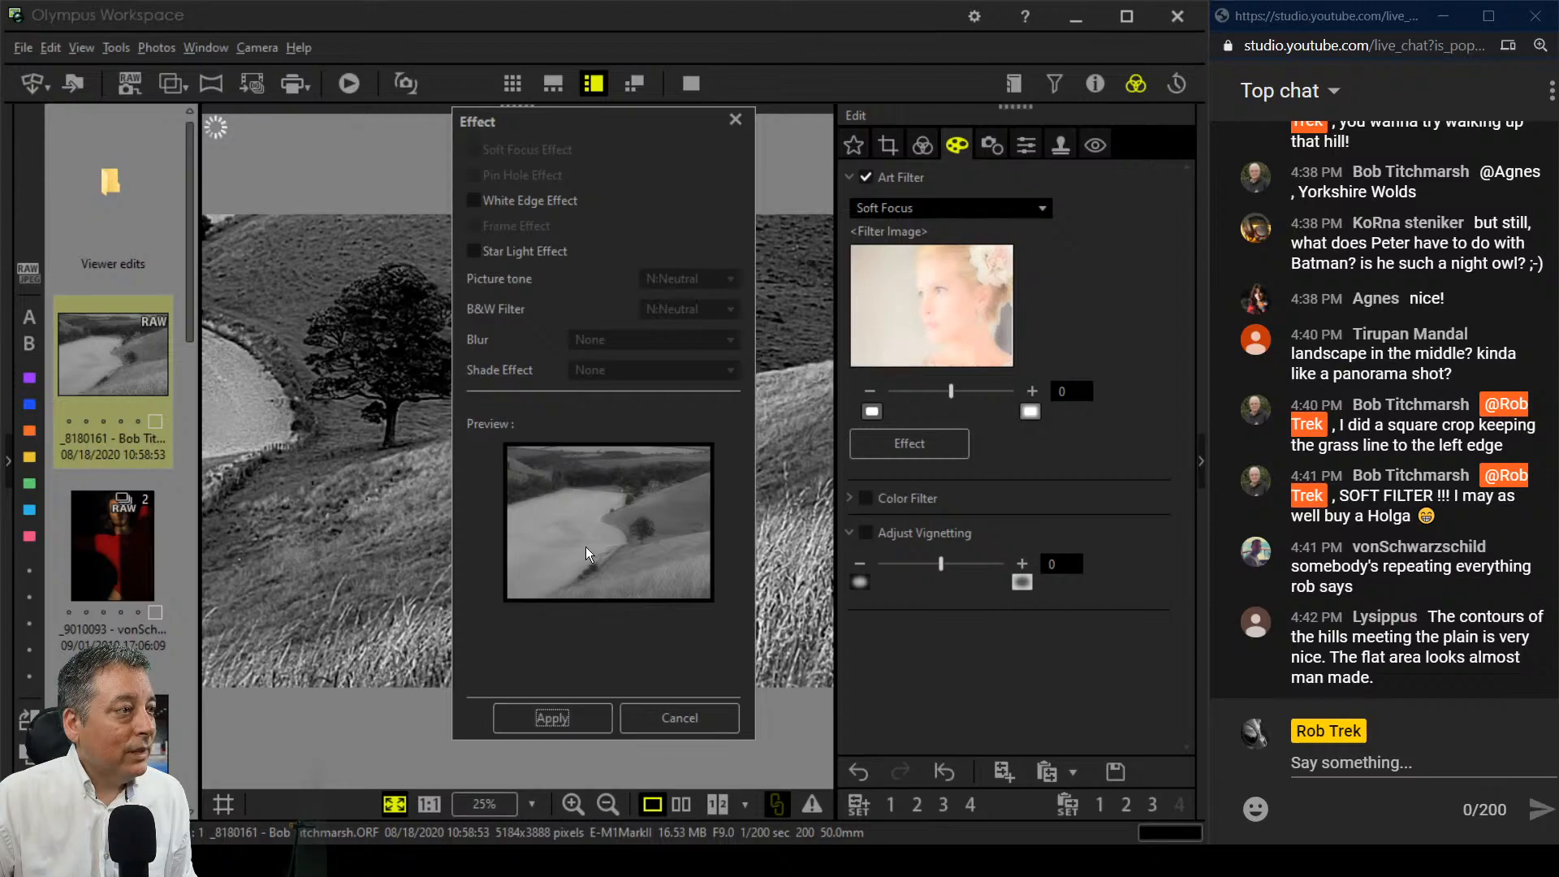
pyautogui.click(687, 718)
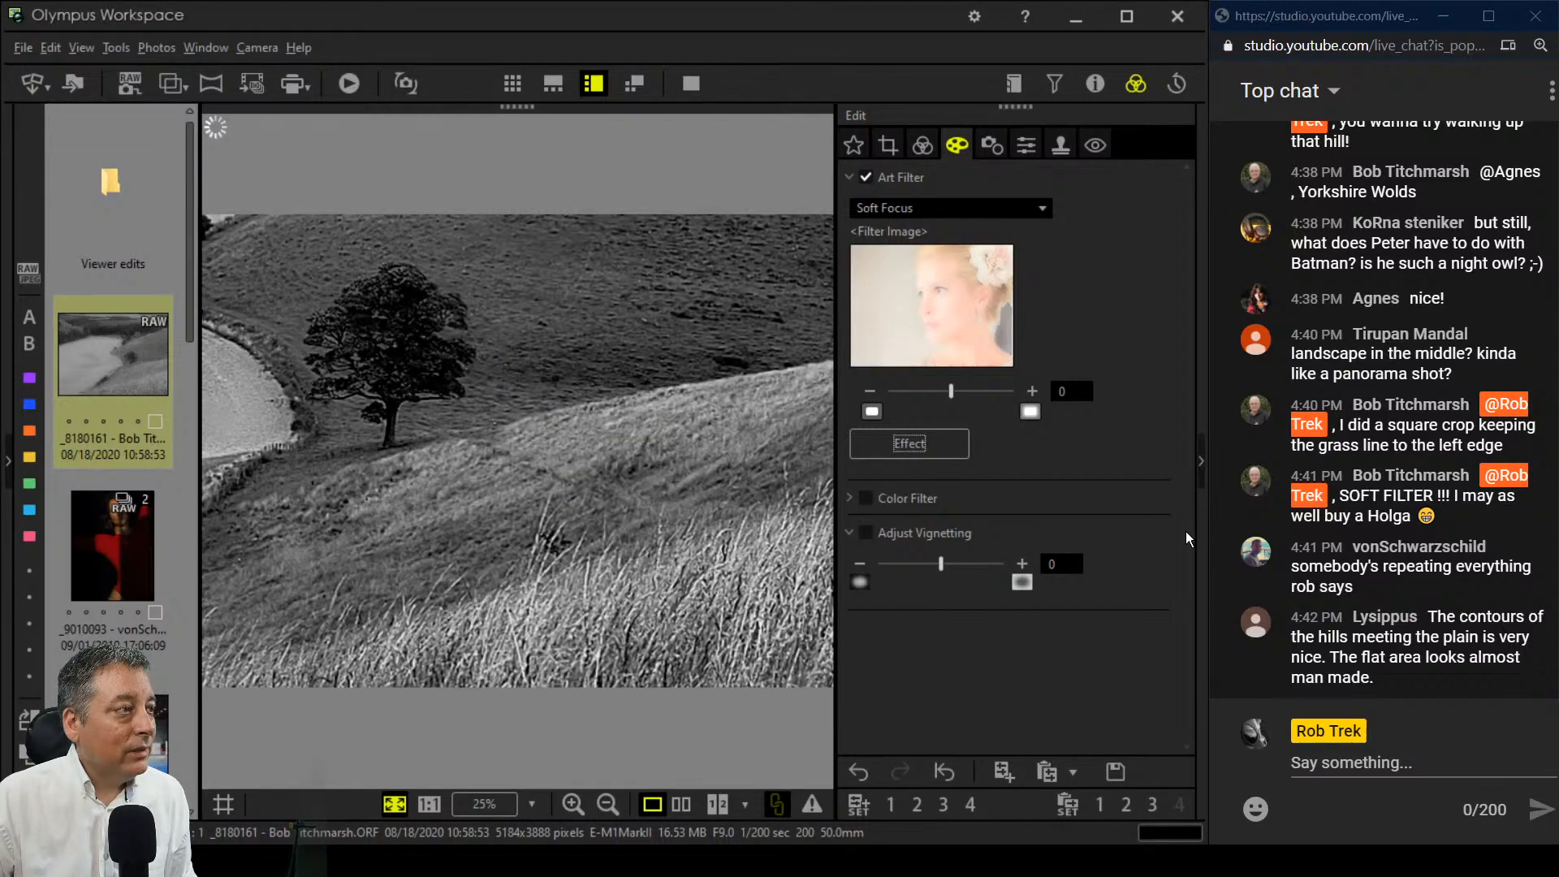
# Step: Darken the landscape's edges with a vignetting adjustment of -5 and check it against the crop and color adjustments
pyautogui.click(1065, 550)
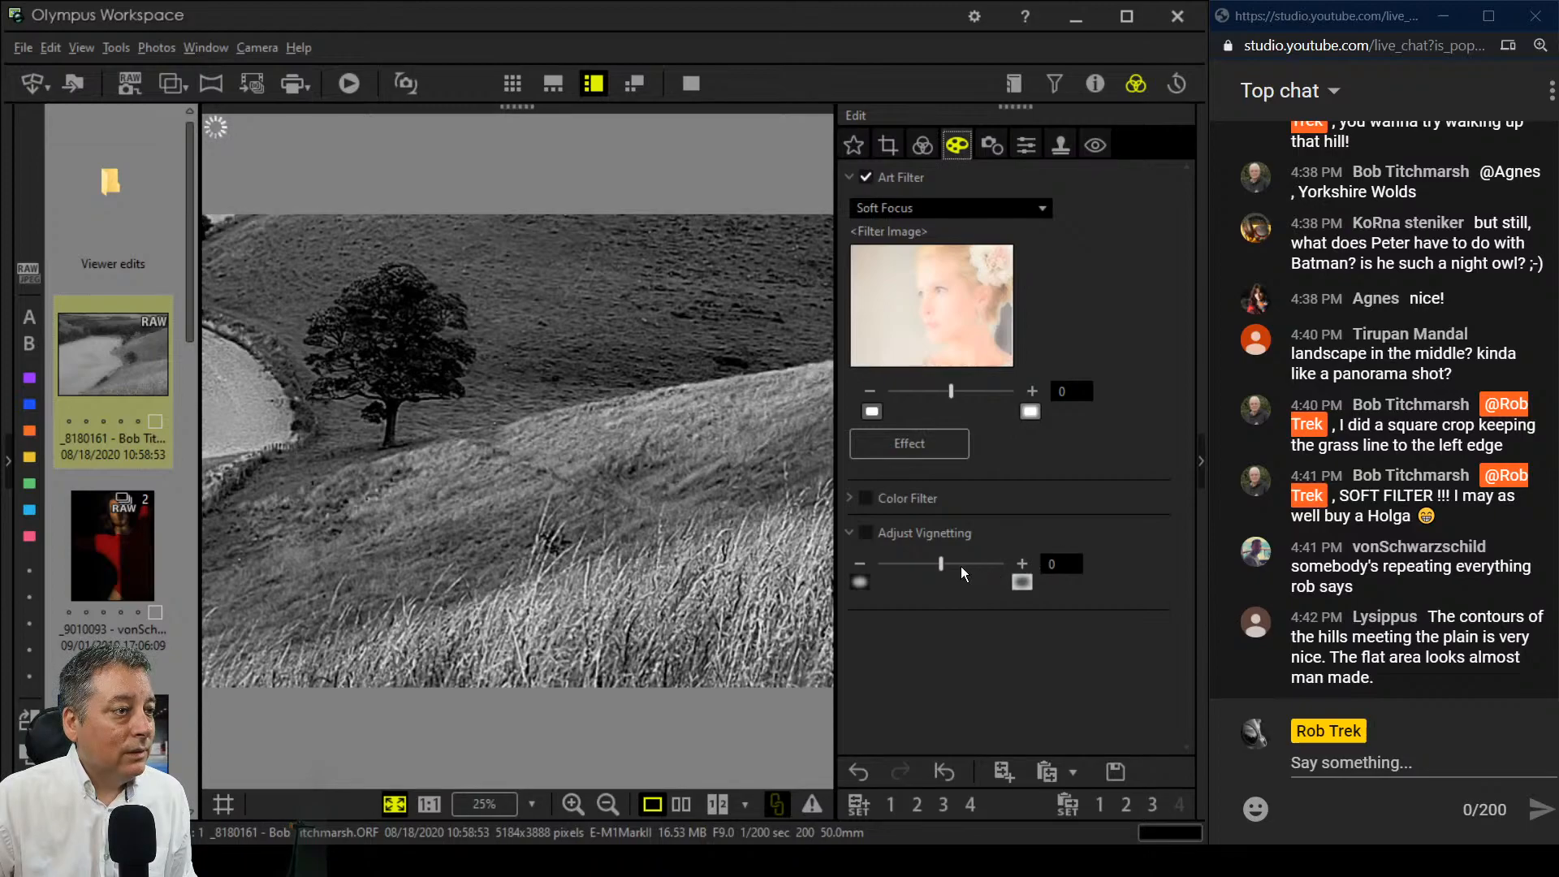
pyautogui.moveTo(943, 567); pyautogui.dragTo(931, 567)
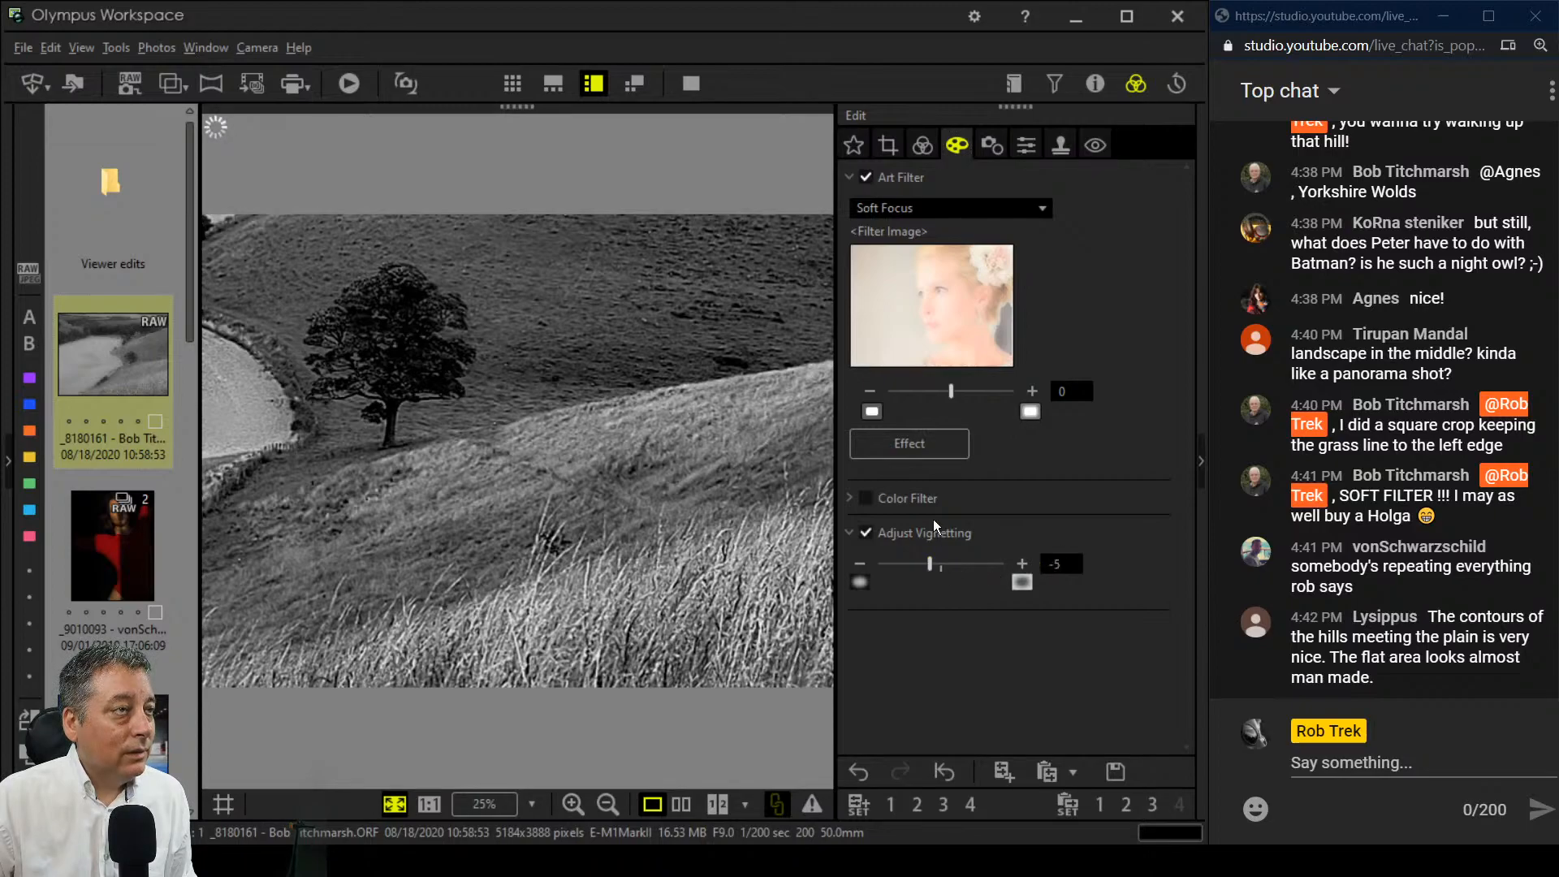
pyautogui.click(889, 146)
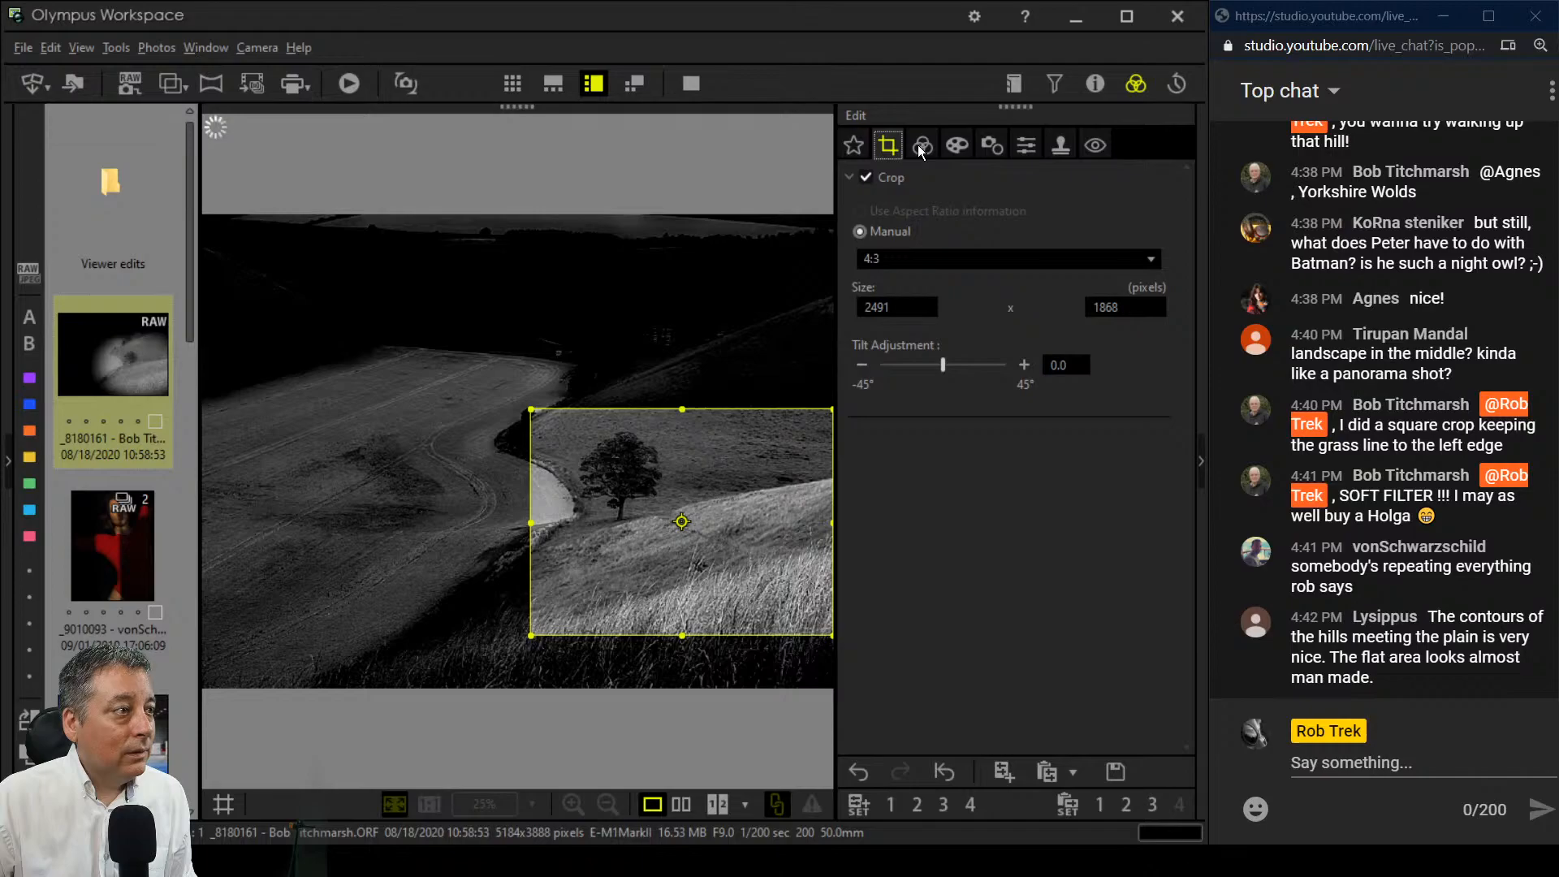
pyautogui.click(922, 147)
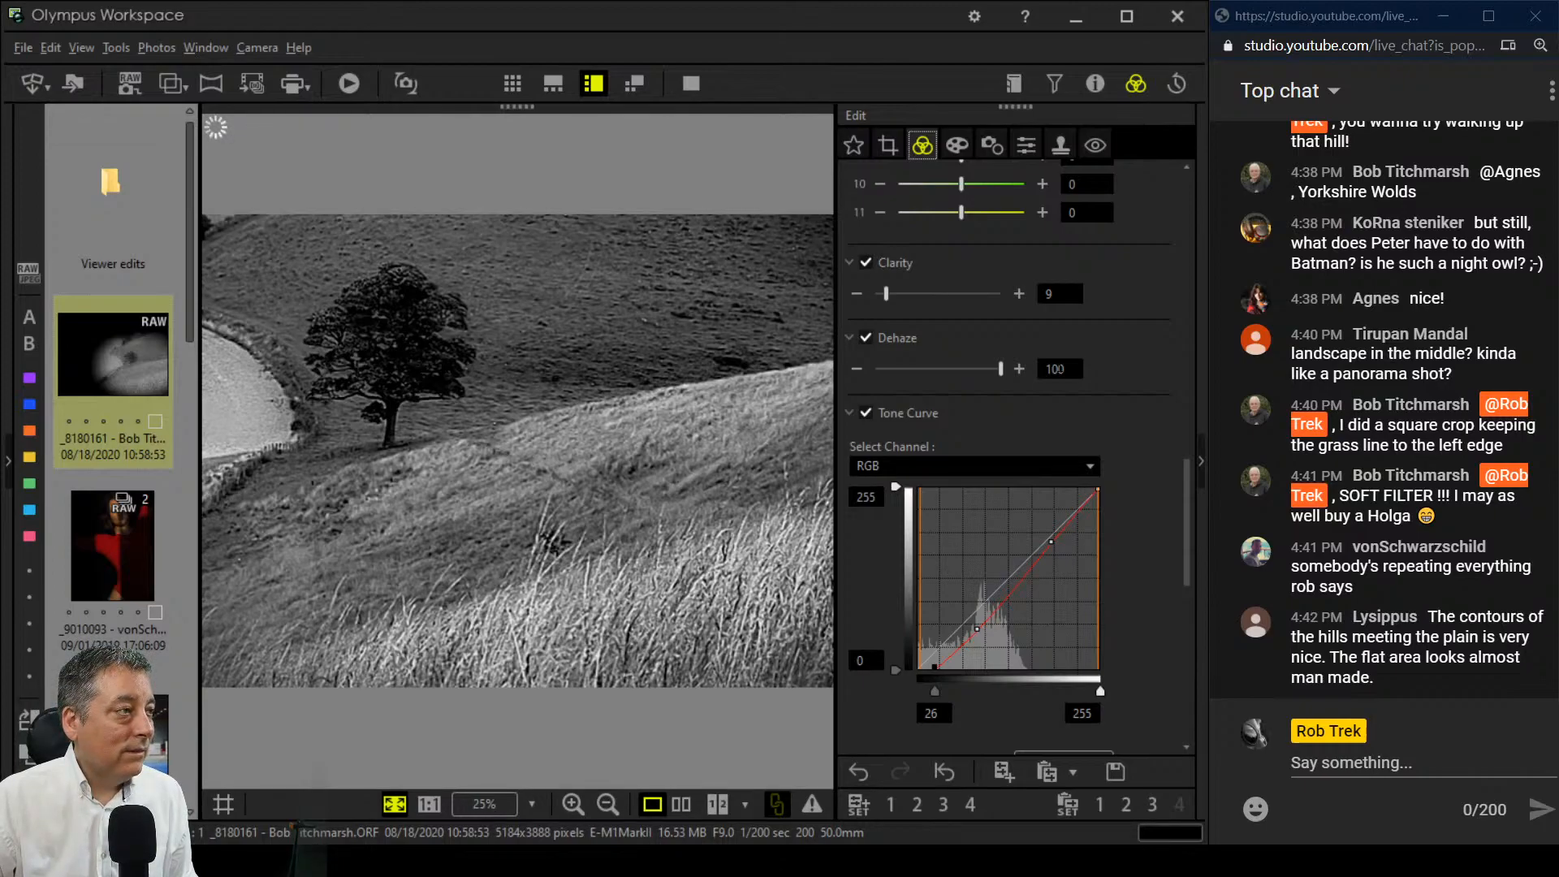
# Step: Tilt the landscape's 4:3 crop by -1.5 degrees
pyautogui.click(888, 144)
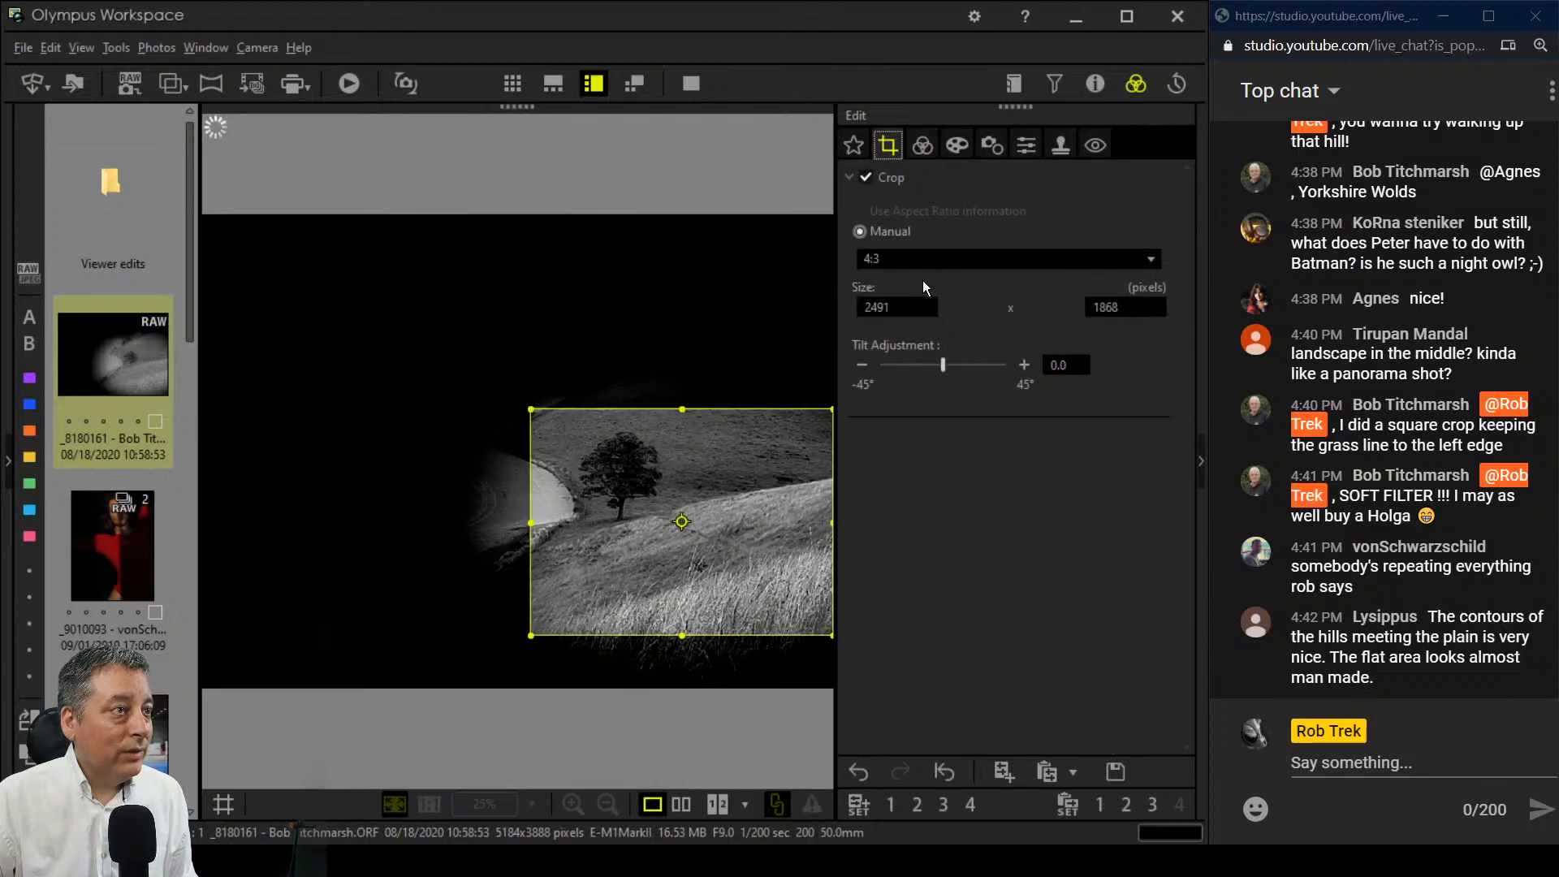
pyautogui.click(877, 367)
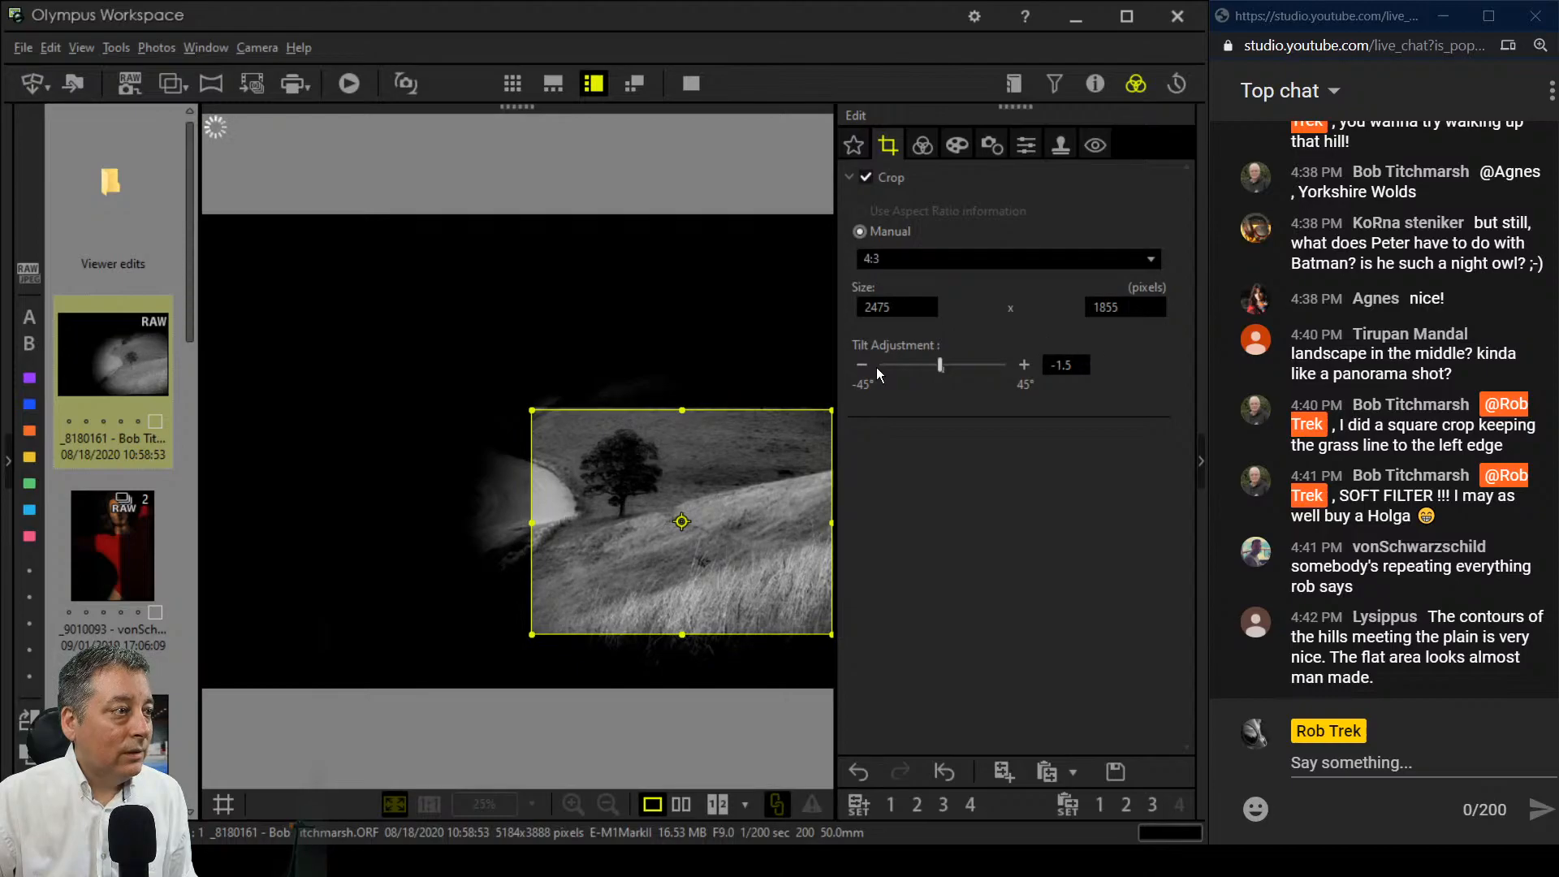
# Step: Raise the highlights and lower the shadows on the landscape's RGB tone curve, and strengthen the dark edge vignetting
pyautogui.click(922, 147)
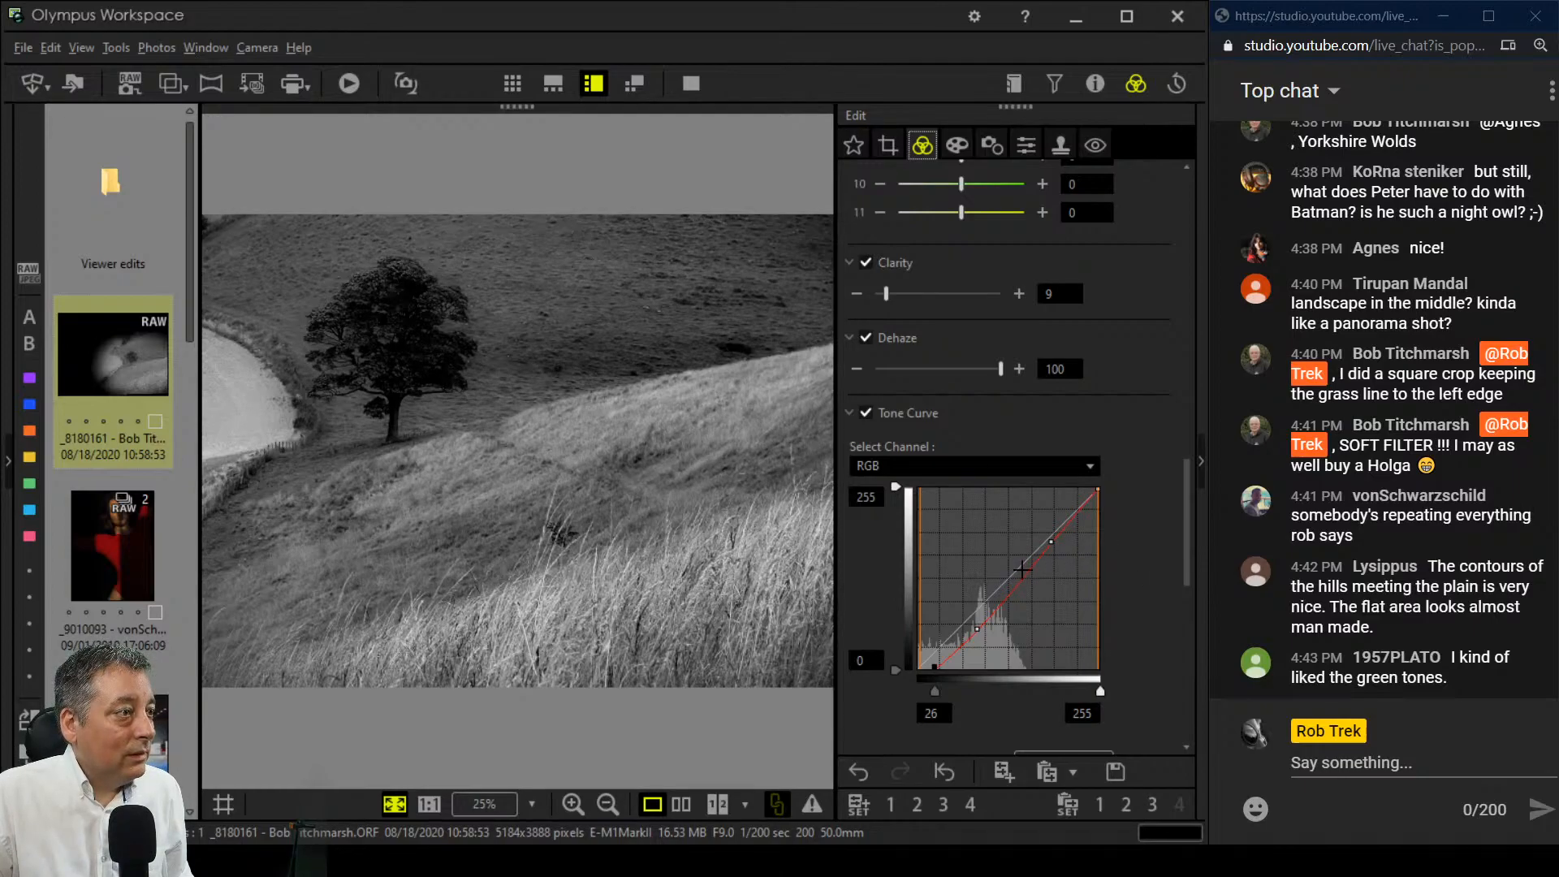
pyautogui.moveTo(1050, 543); pyautogui.dragTo(1055, 518)
pyautogui.moveTo(977, 630); pyautogui.dragTo(968, 640)
pyautogui.click(956, 146)
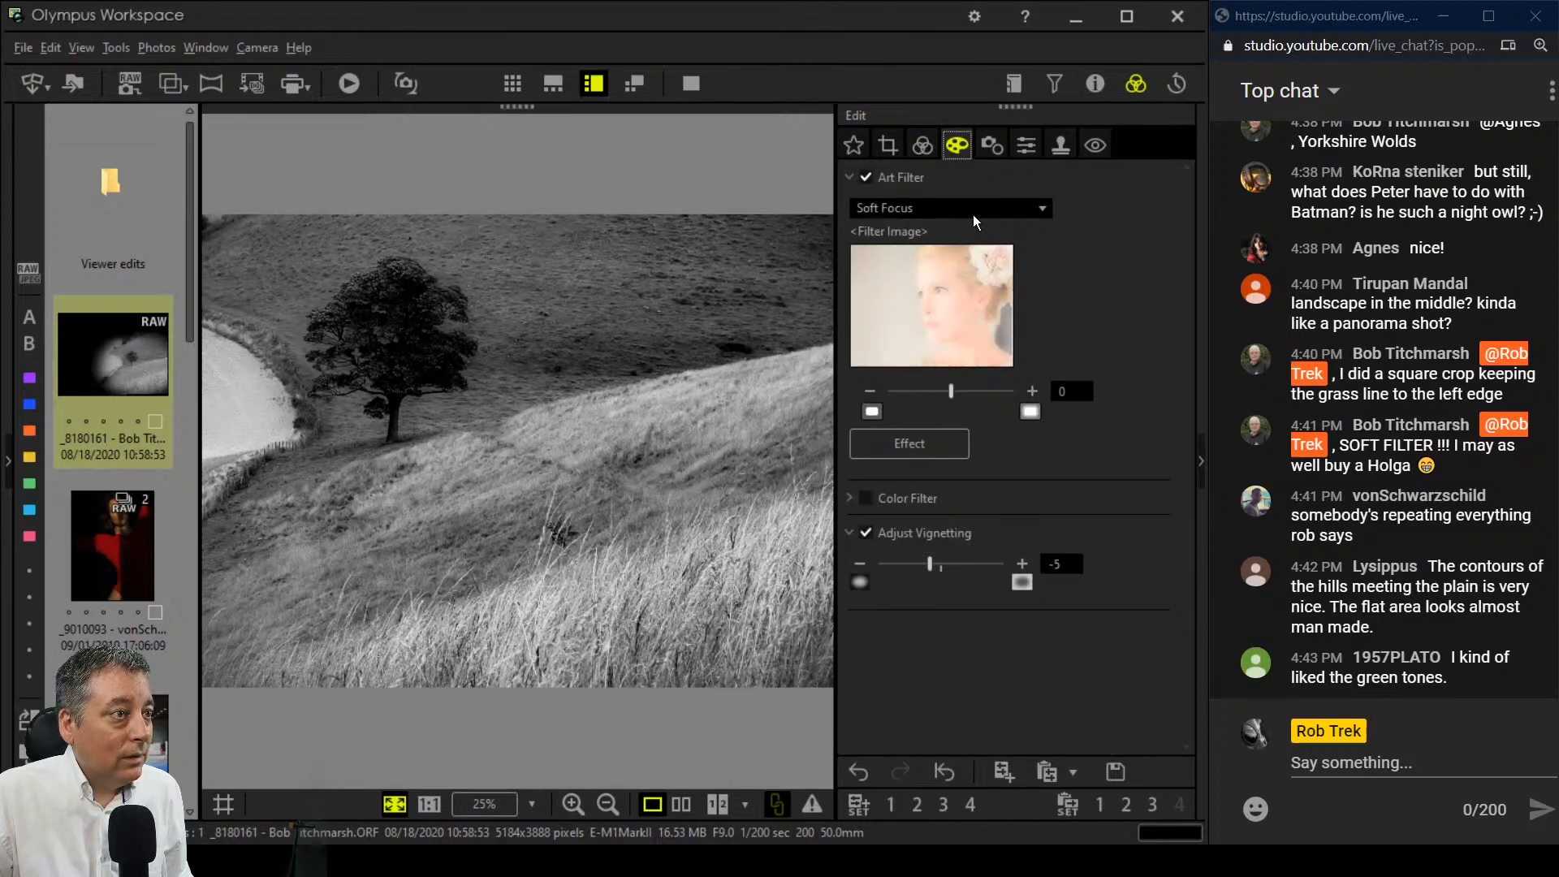
pyautogui.moveTo(931, 565); pyautogui.dragTo(920, 564)
# Step: Lift the upper and middle points of the landscape's RGB tone curve and smooth out the extra middle point
pyautogui.click(923, 146)
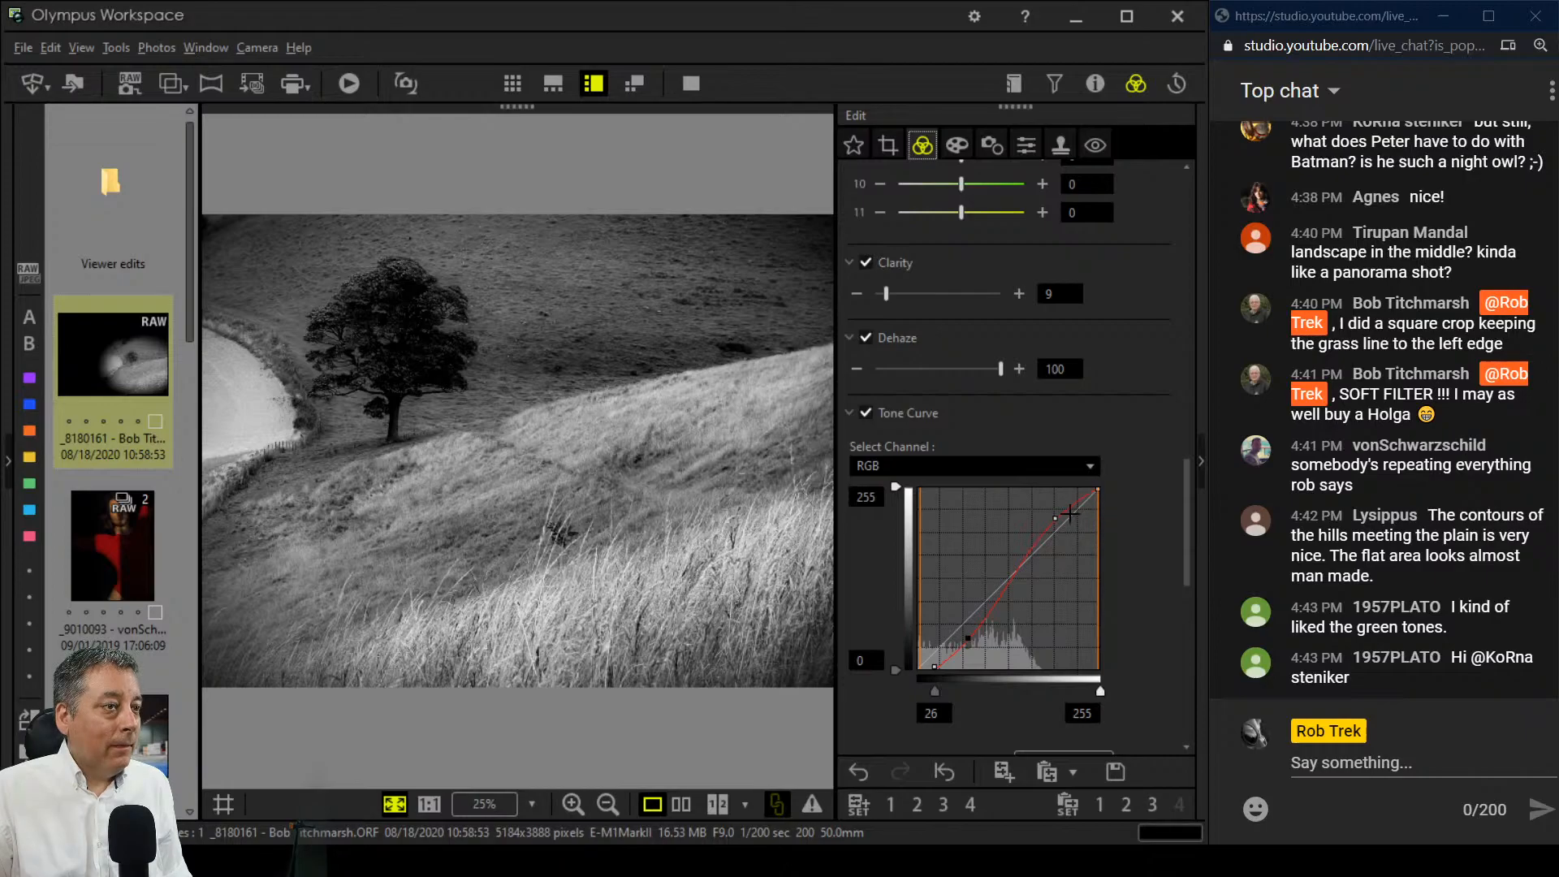
pyautogui.moveTo(1018, 569); pyautogui.dragTo(1046, 509)
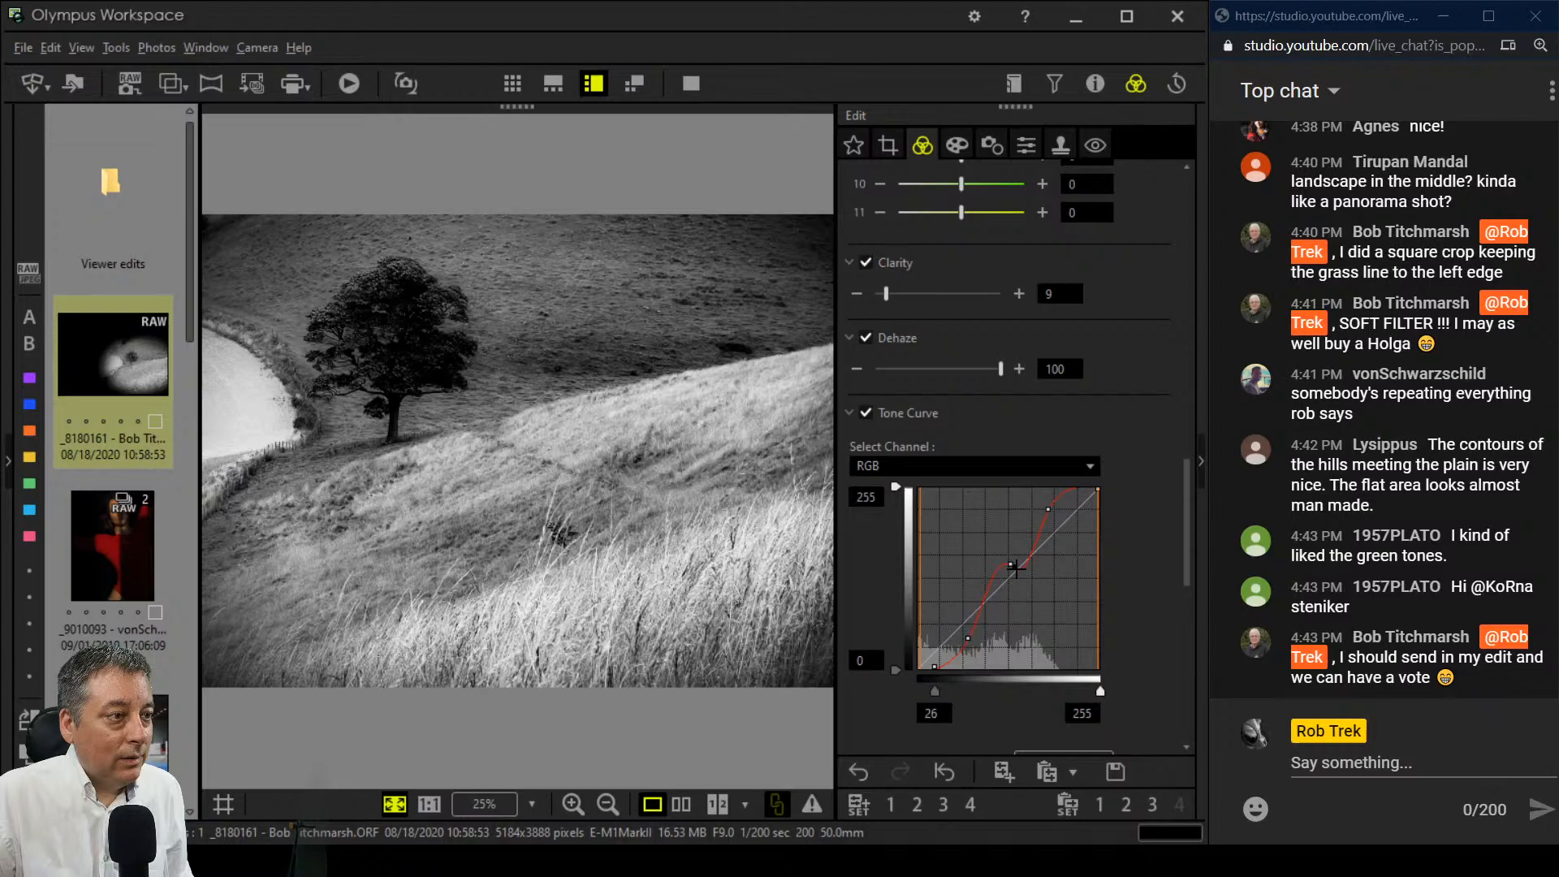
pyautogui.moveTo(1016, 569); pyautogui.dragTo(1016, 555)
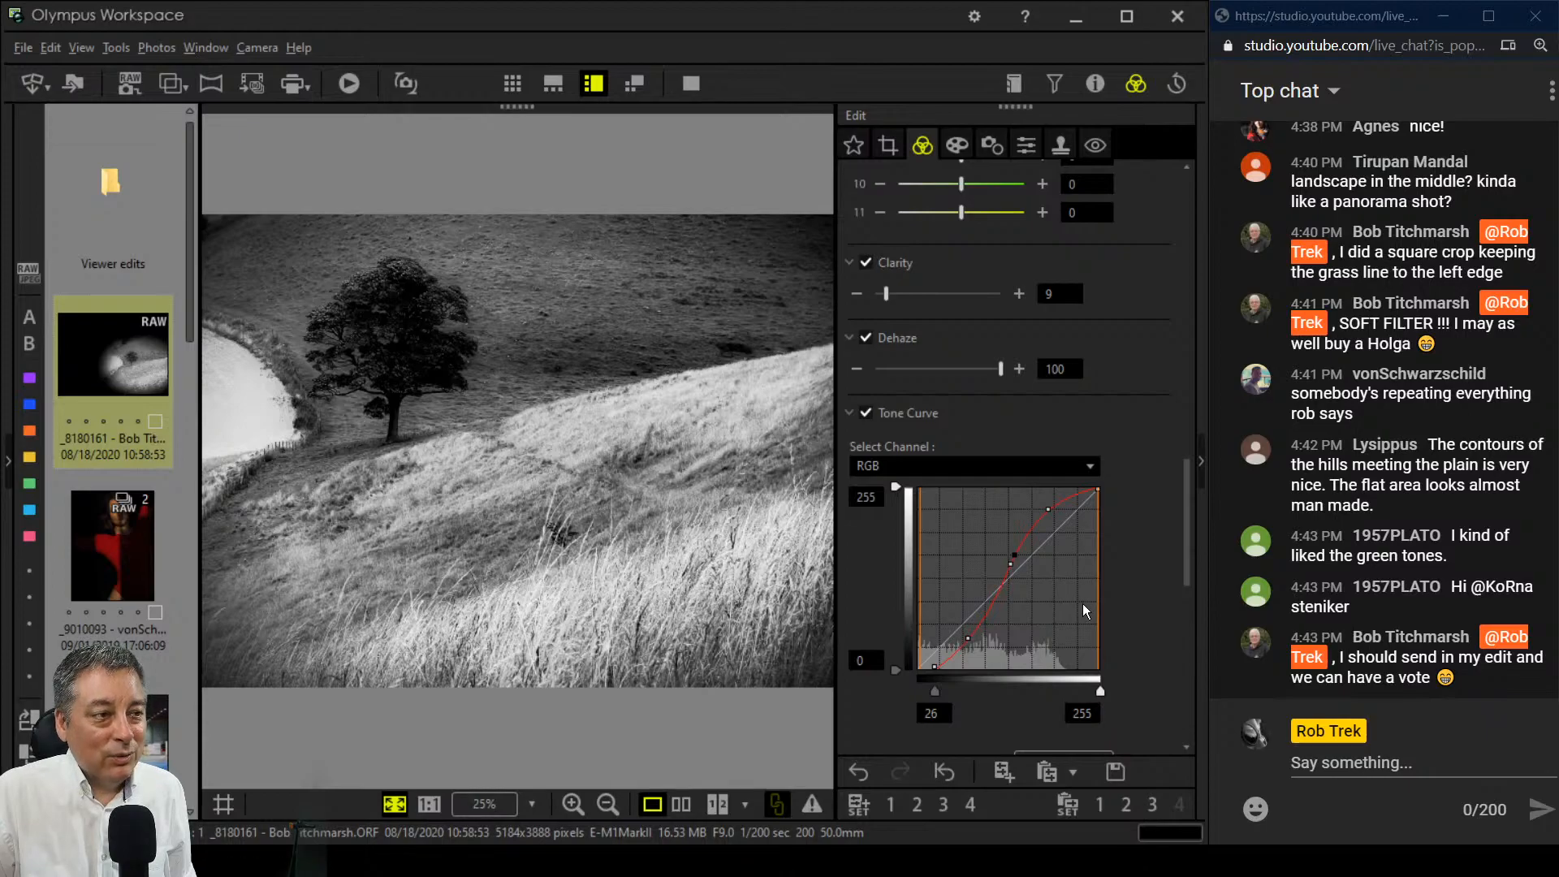
pyautogui.click(1008, 563)
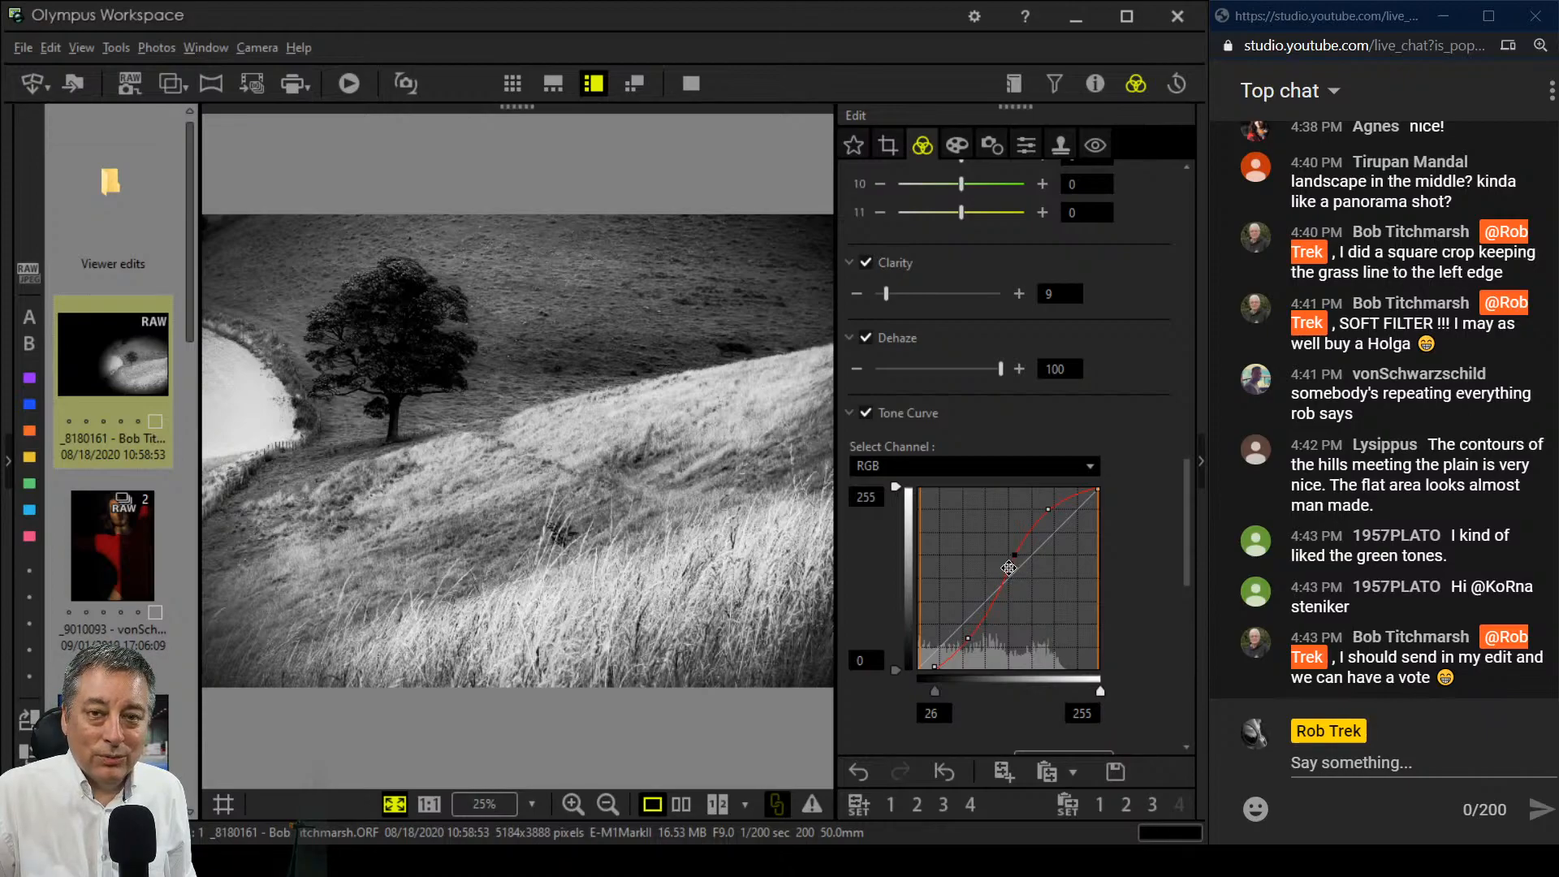
pyautogui.click(1008, 567)
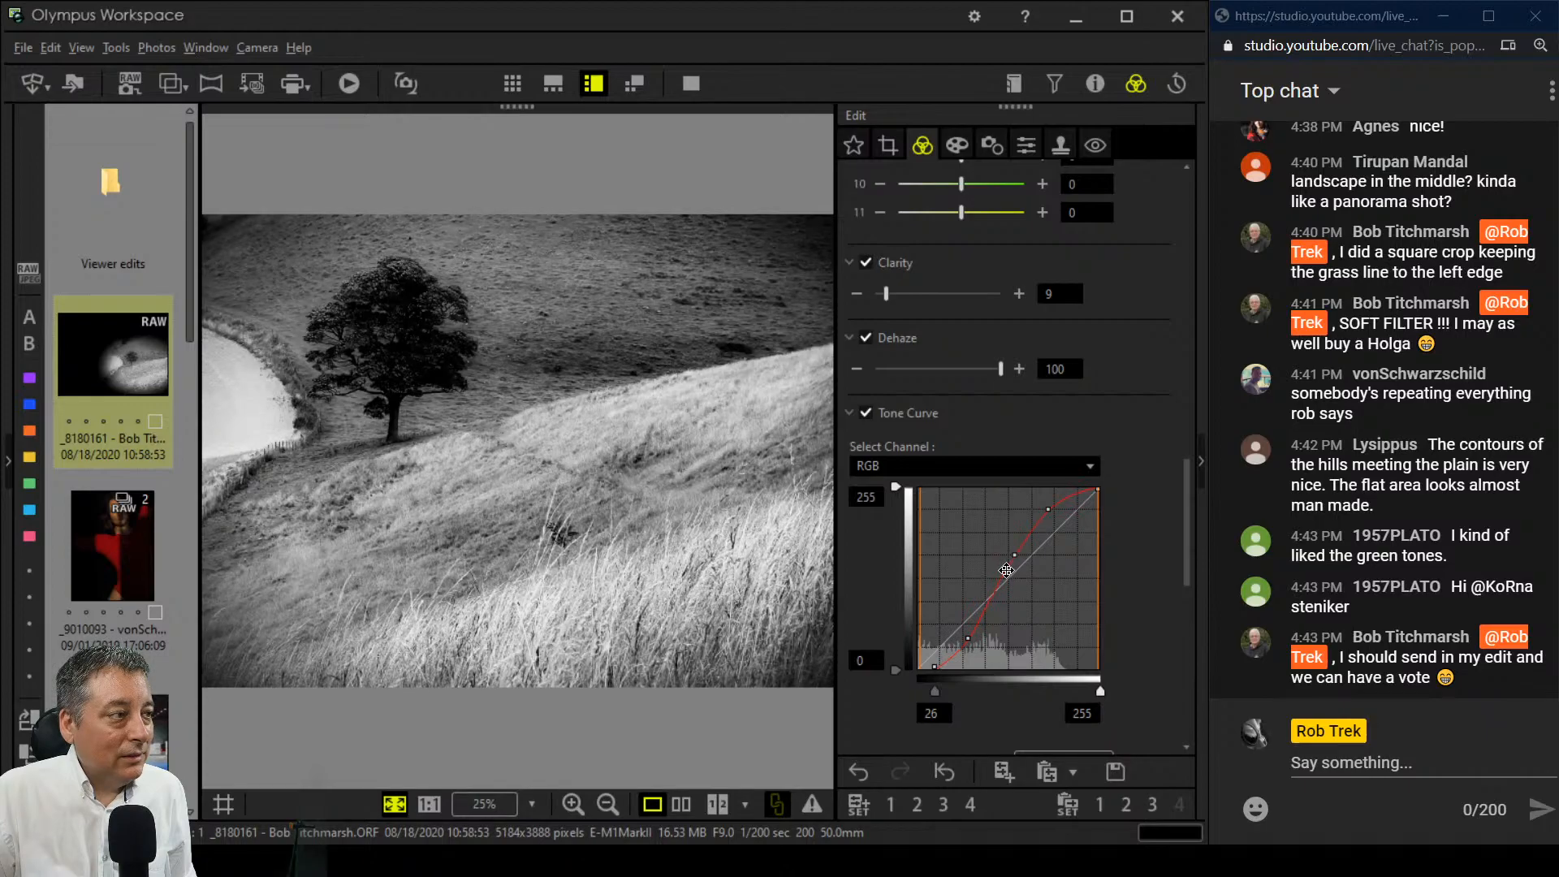
pyautogui.click(1007, 571)
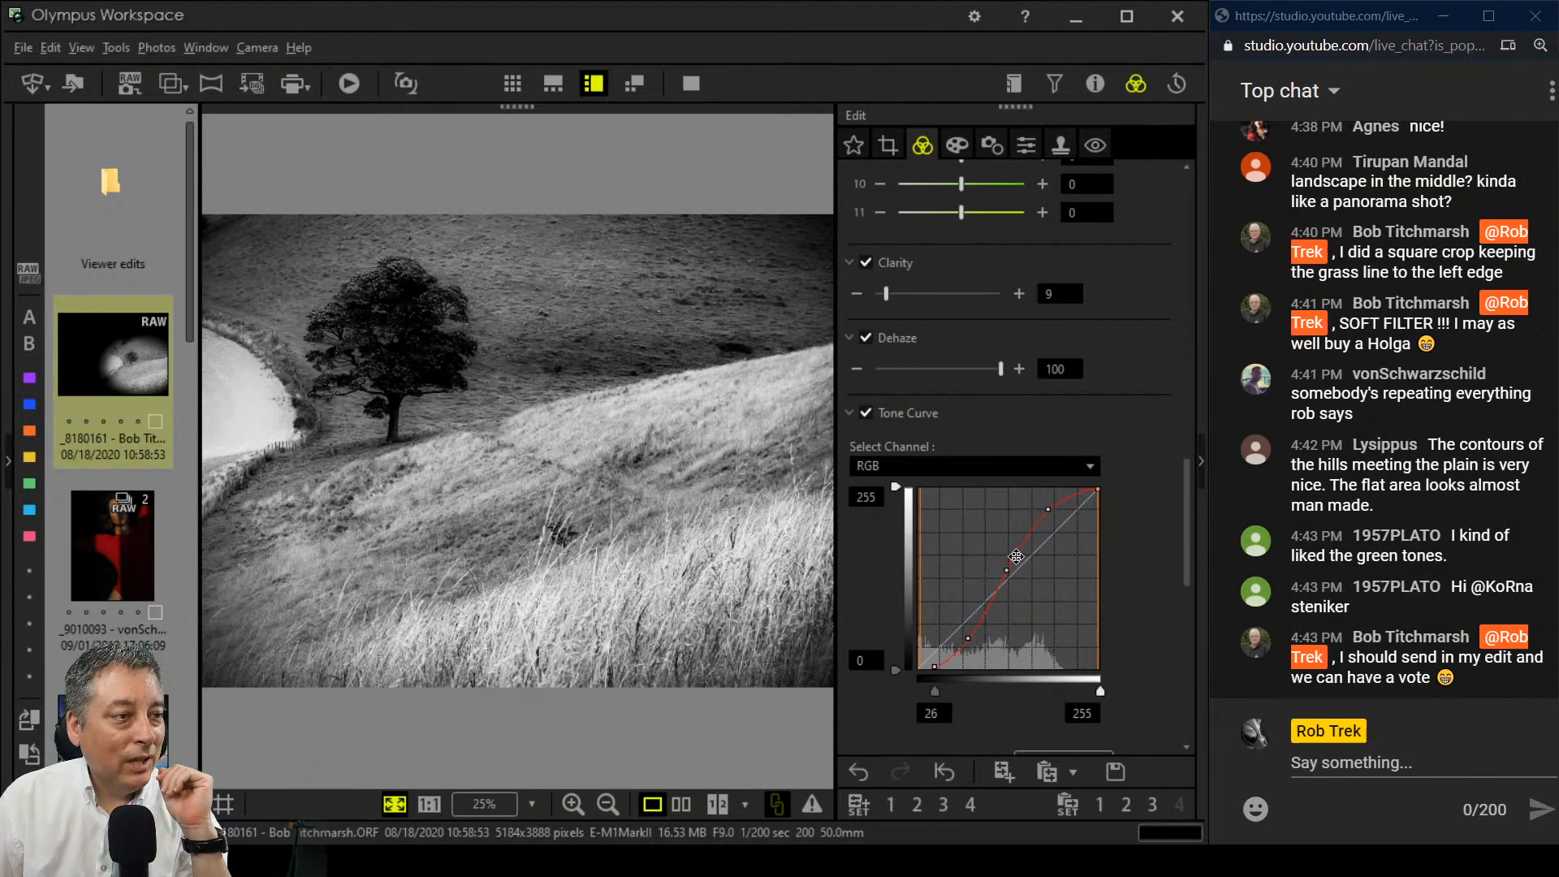
pyautogui.click(1016, 557)
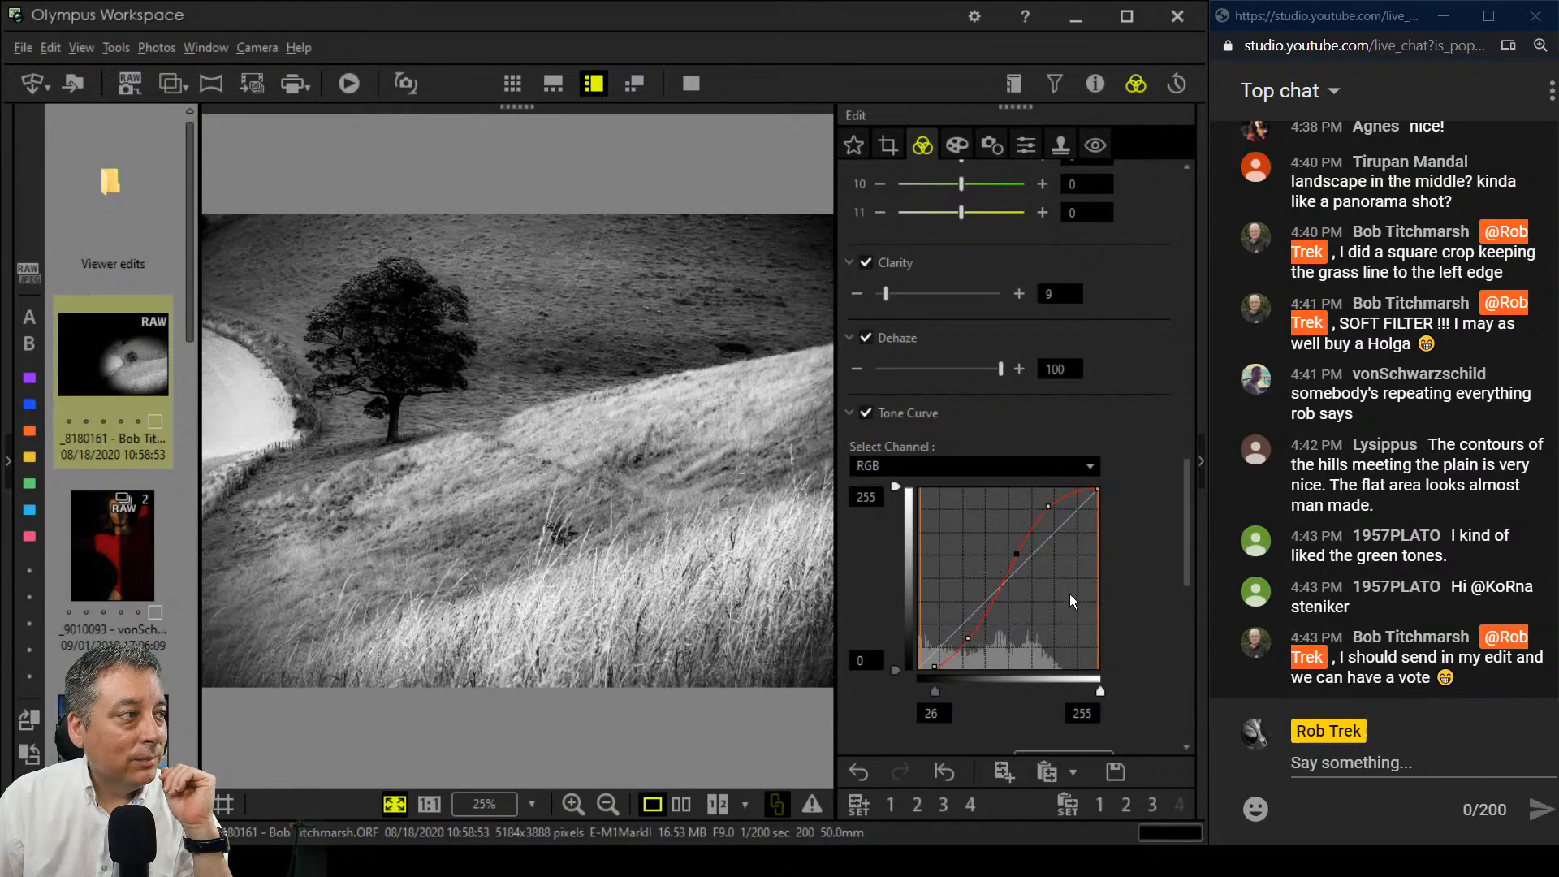
# Step: Compare the monotone landscape side by side with its original in full screen, and return to the single view
pyautogui.click(681, 804)
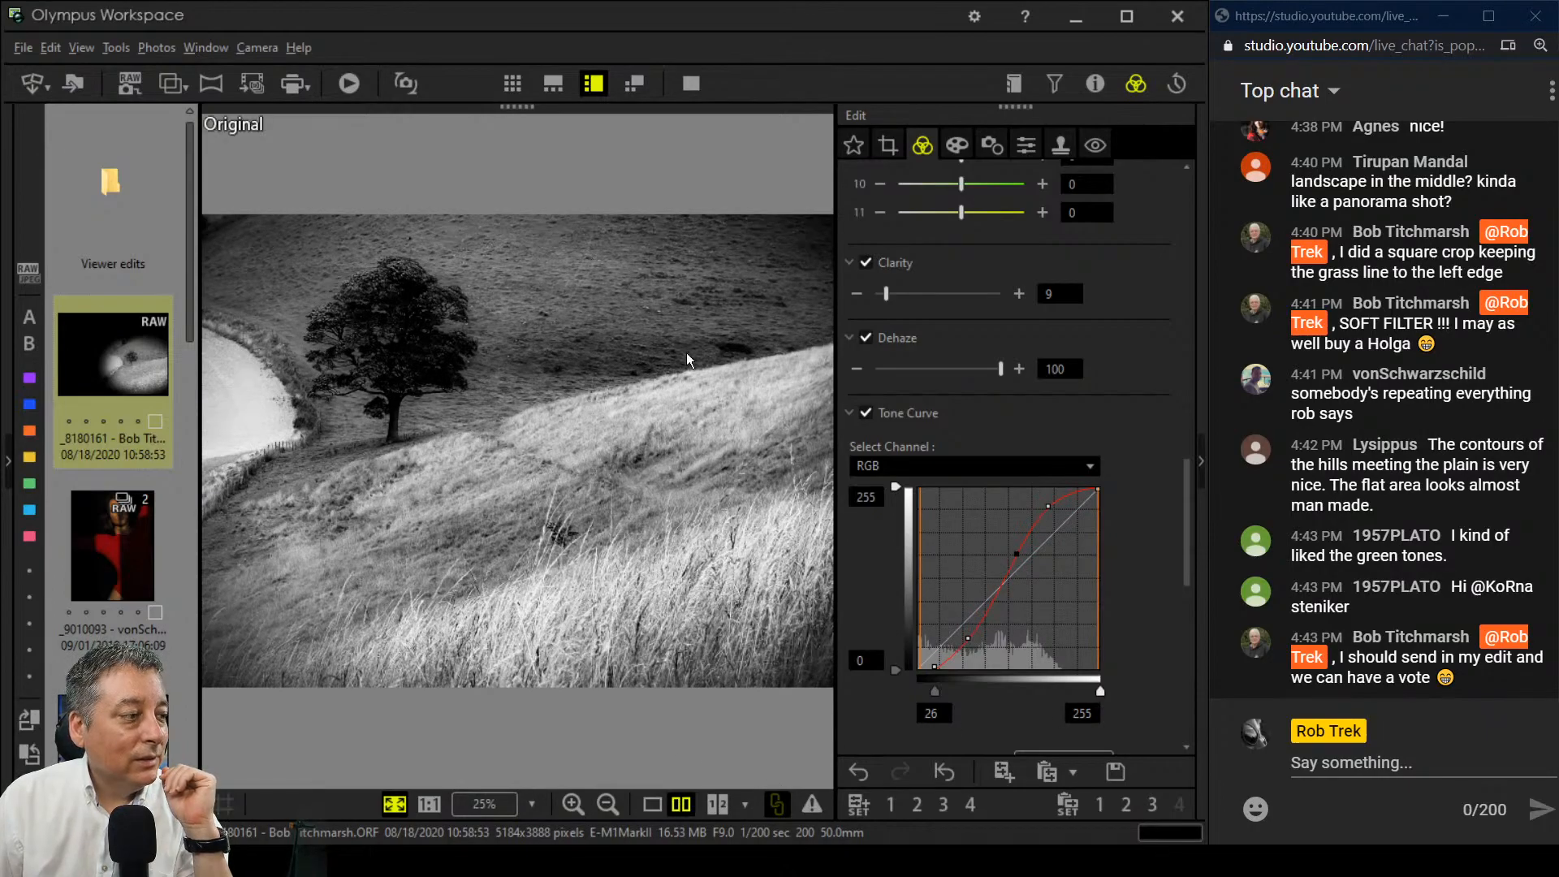
pyautogui.click(691, 82)
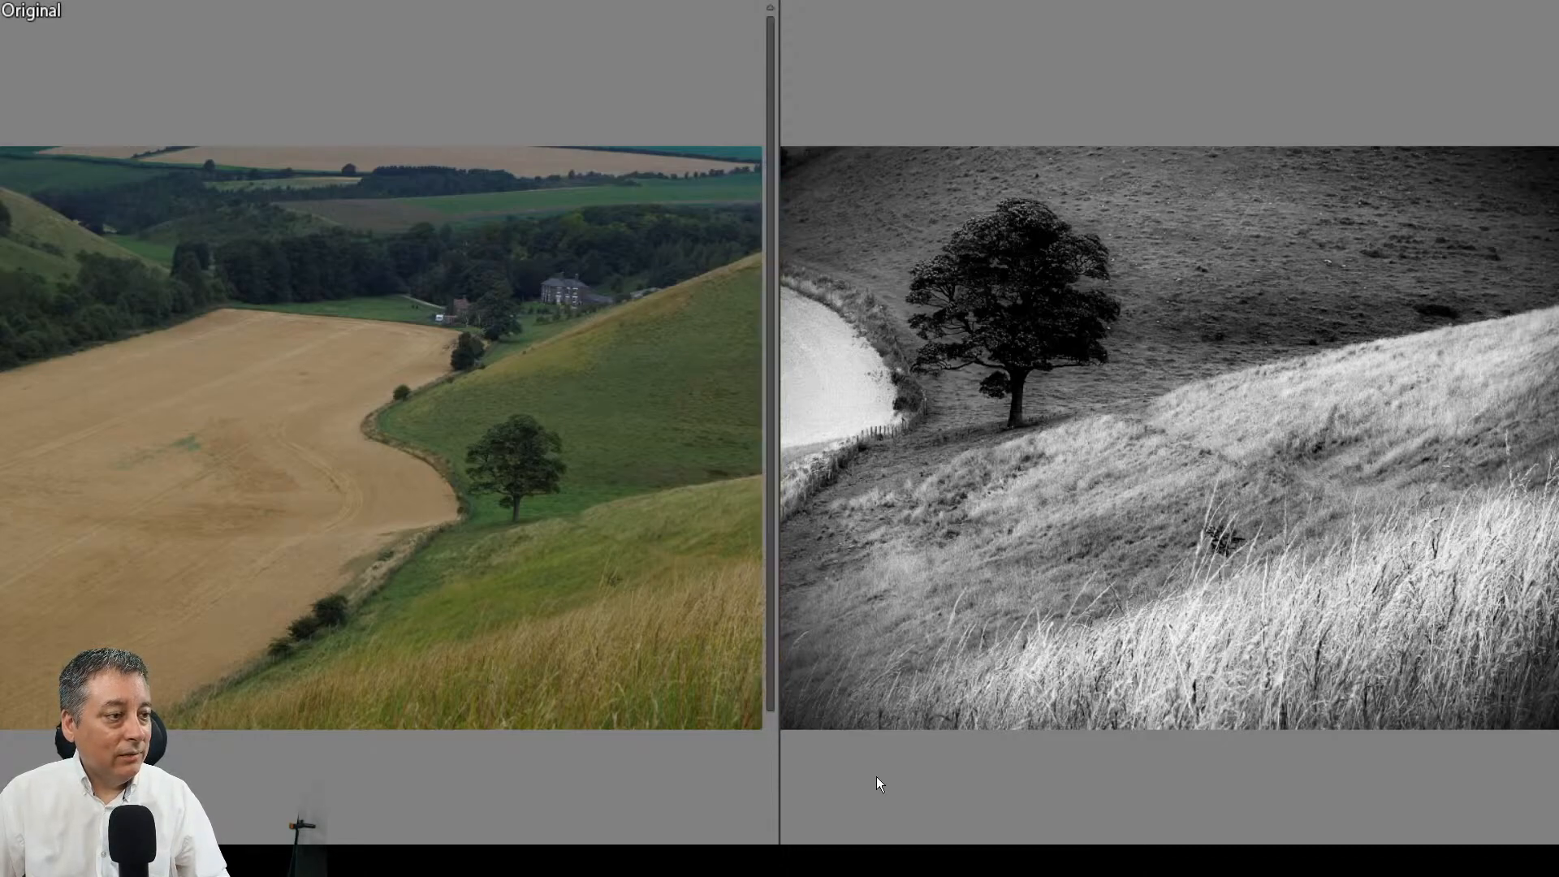
pyautogui.press('Escape')
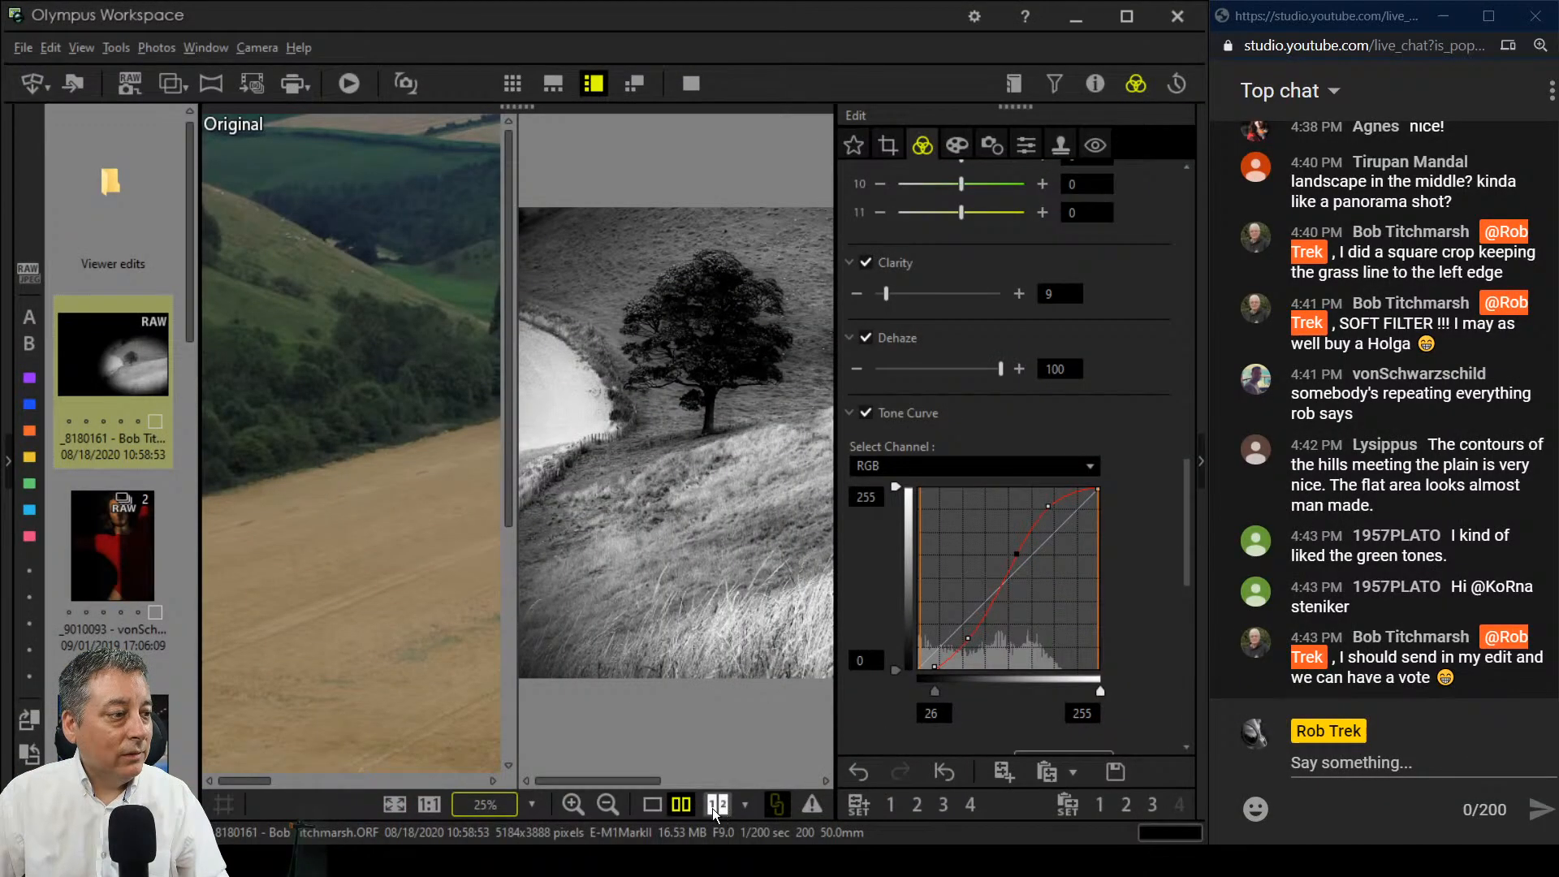
pyautogui.click(652, 804)
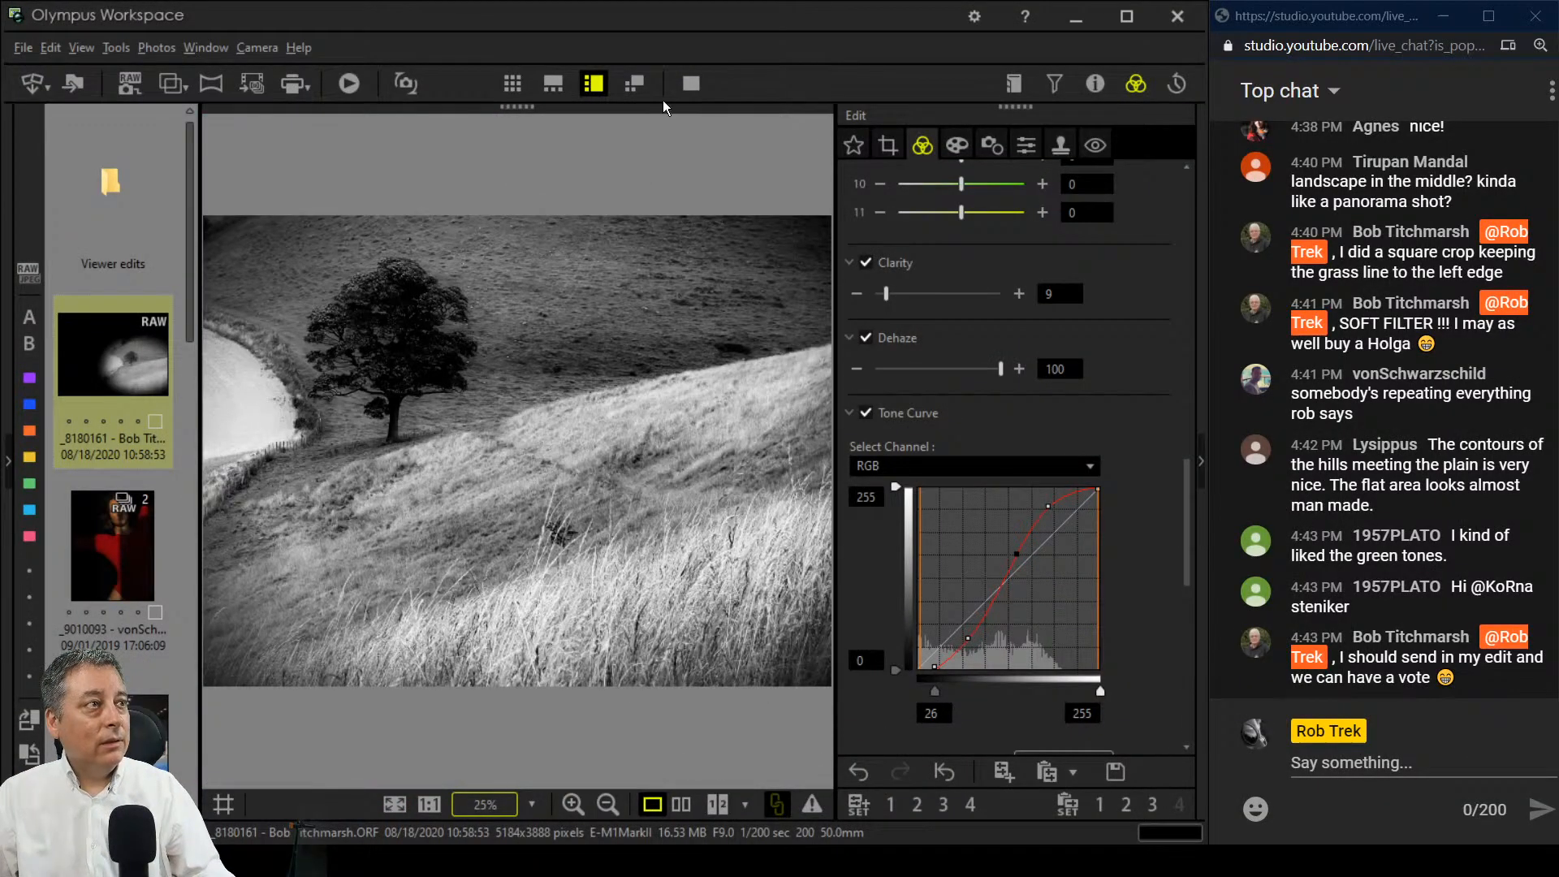
# Step: Check the edited landscape in full screen, fitting the image to the display
pyautogui.click(691, 83)
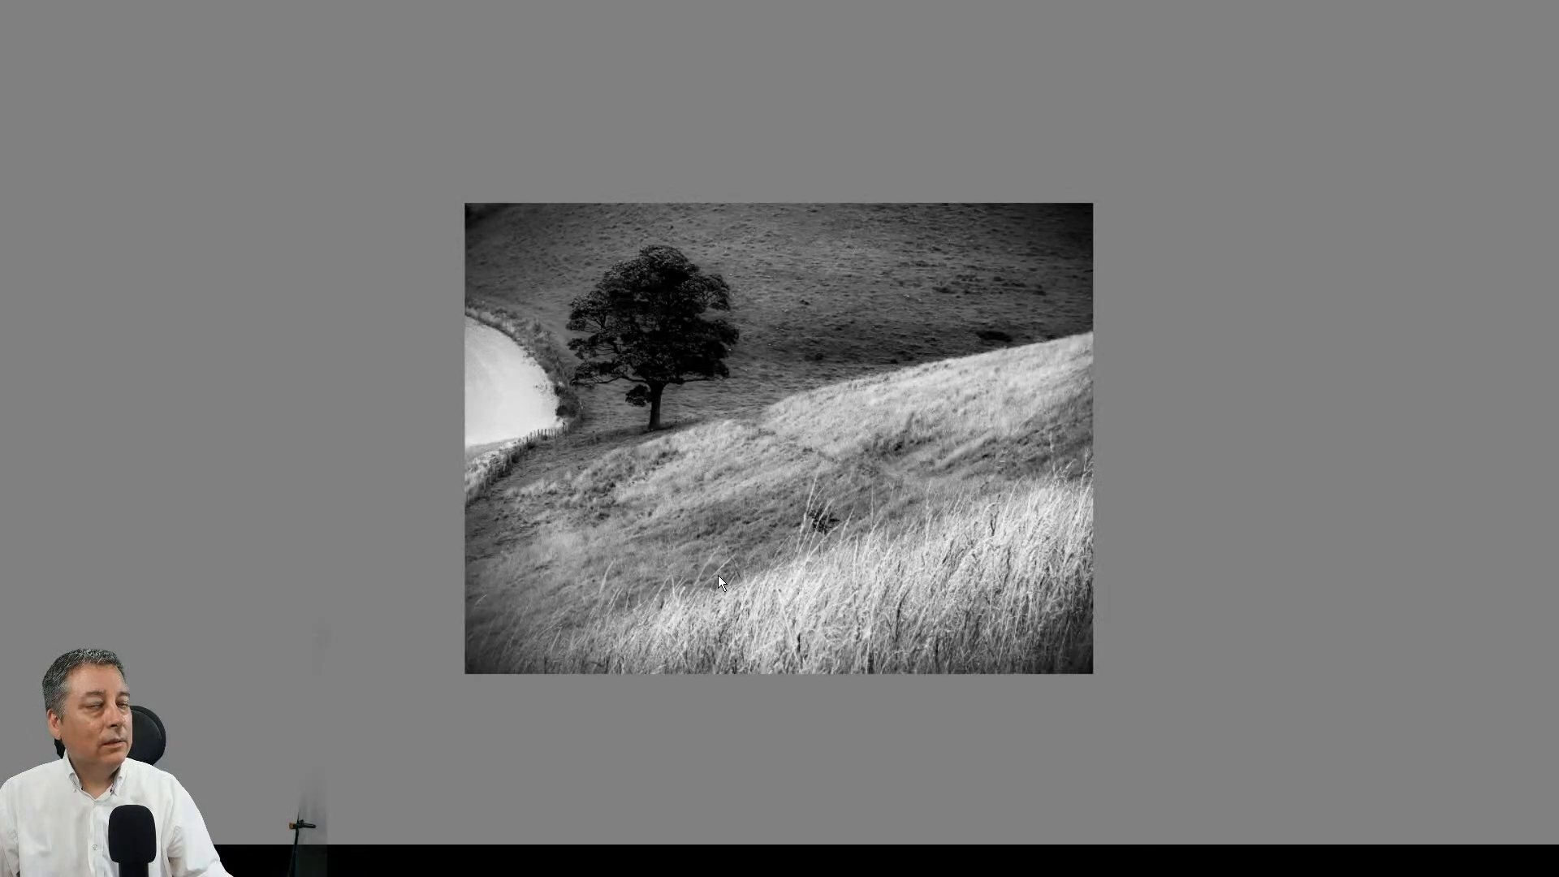
pyautogui.press('Escape')
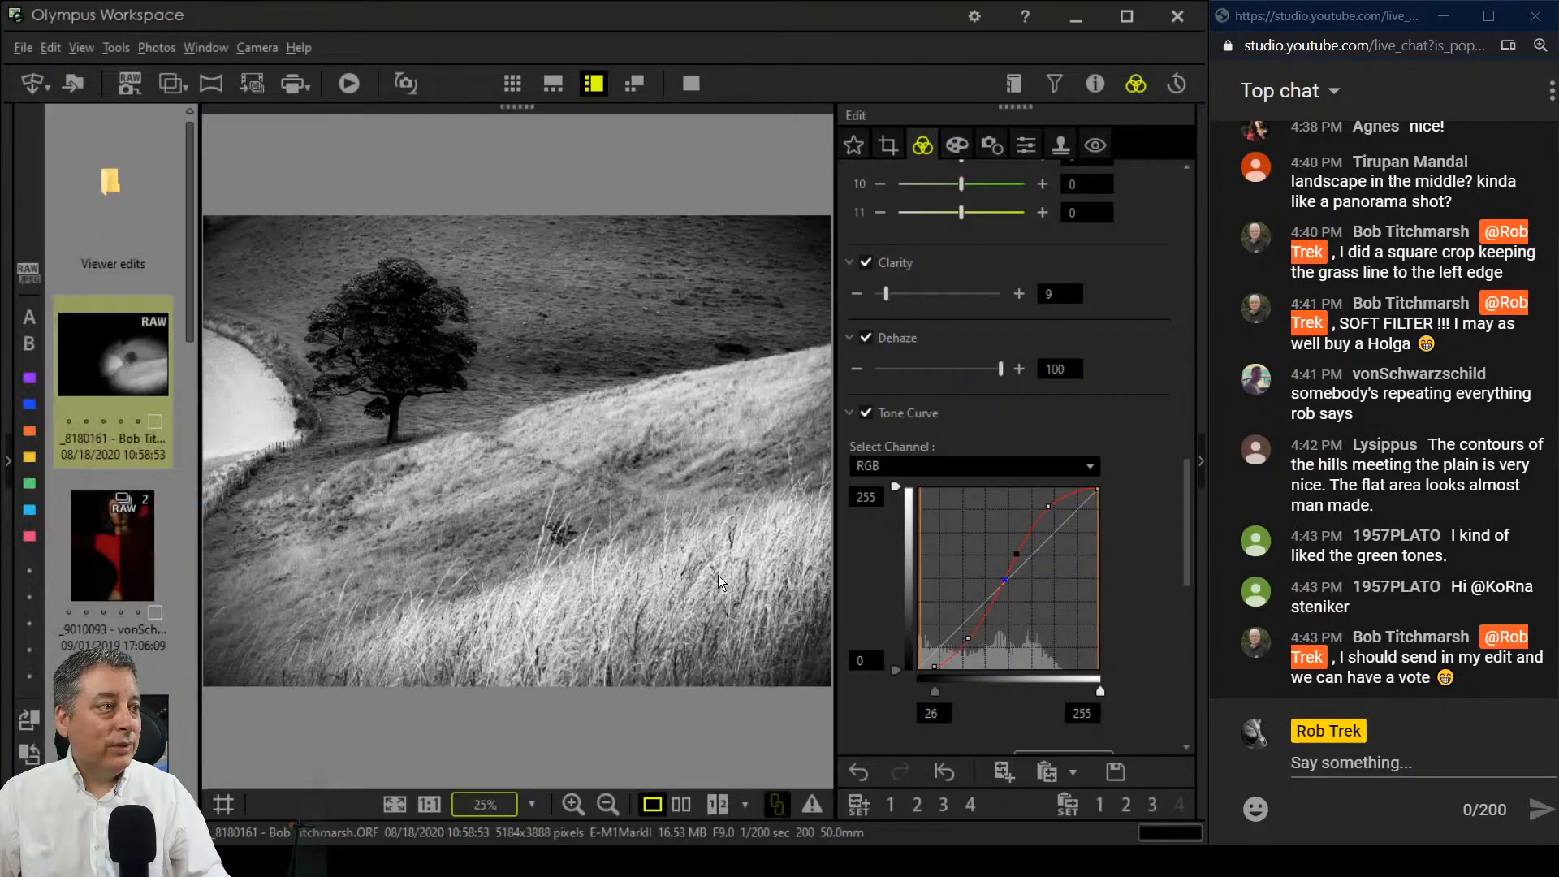
pyautogui.click(395, 804)
pyautogui.click(691, 83)
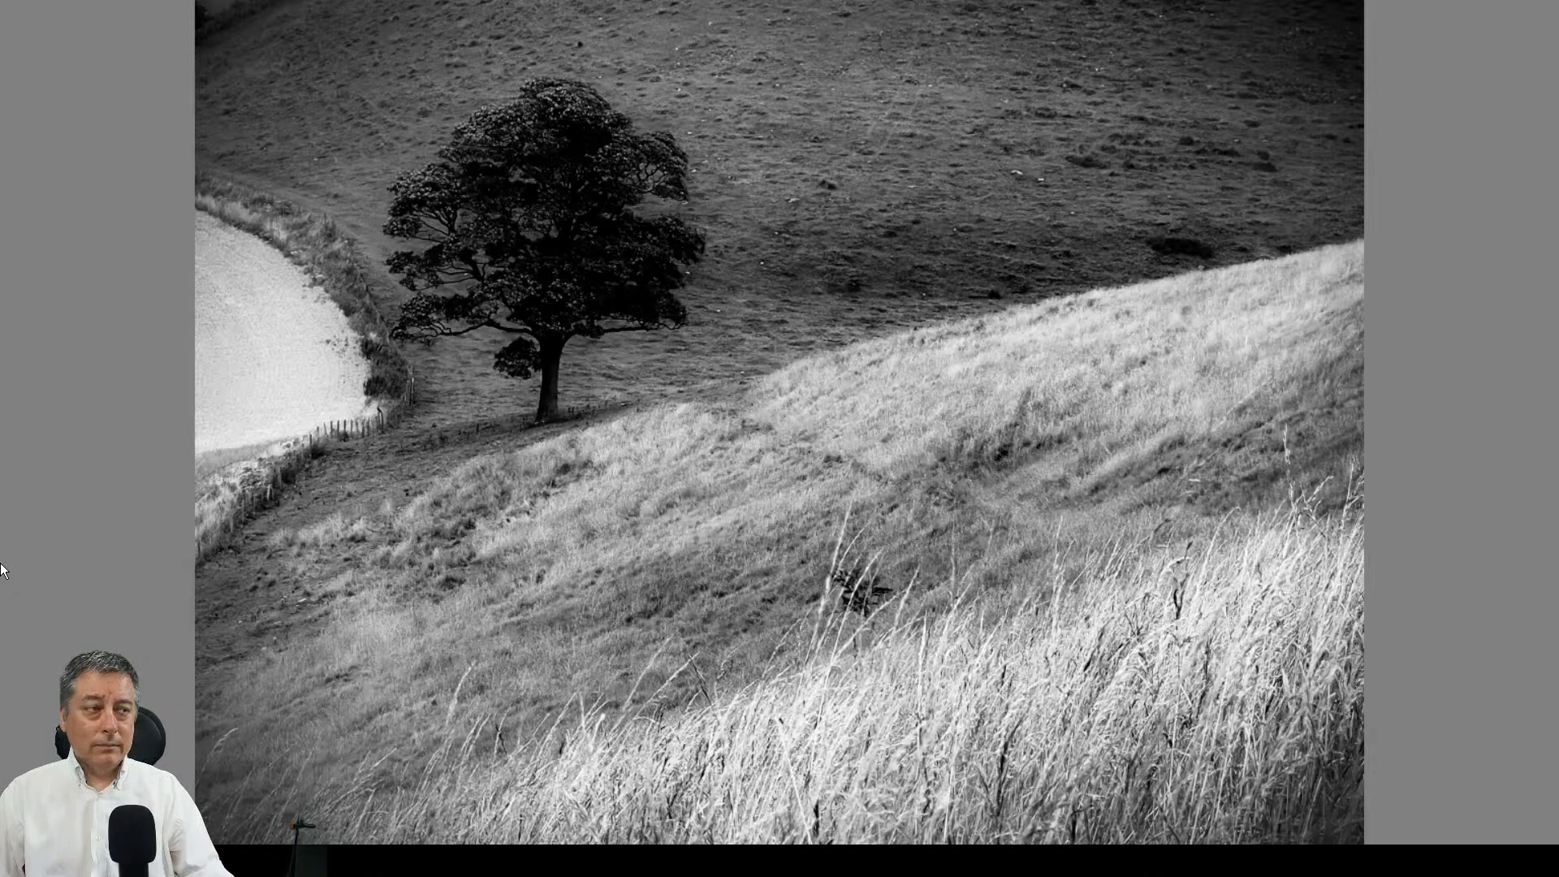
pyautogui.press('Escape')
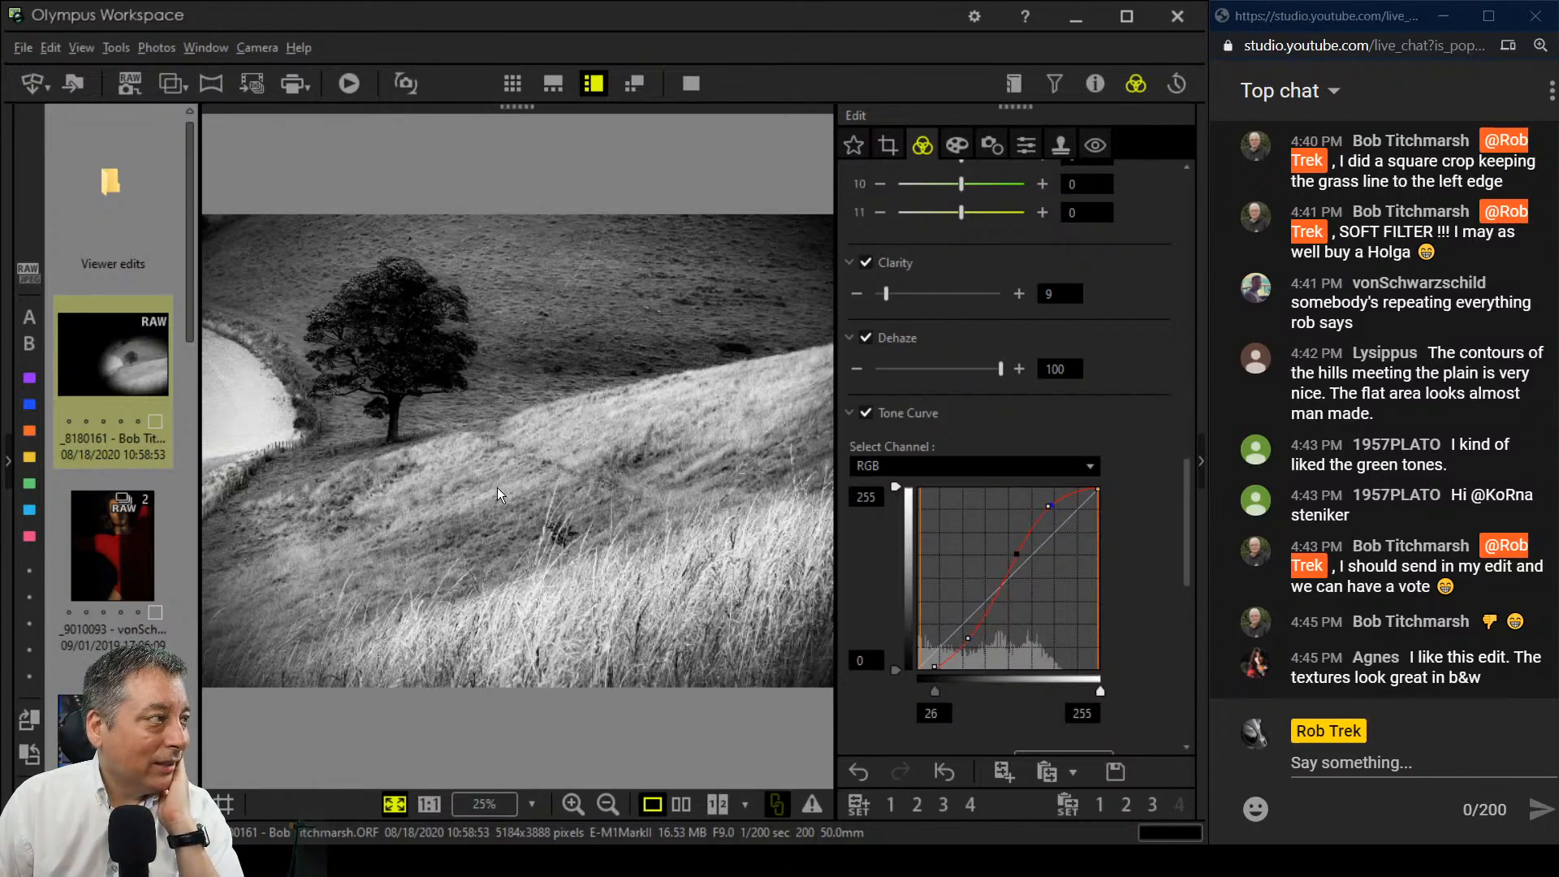
# Step: Open the RAW portrait of the woman in red and examine the face and dress up close in full screen
pyautogui.click(123, 538)
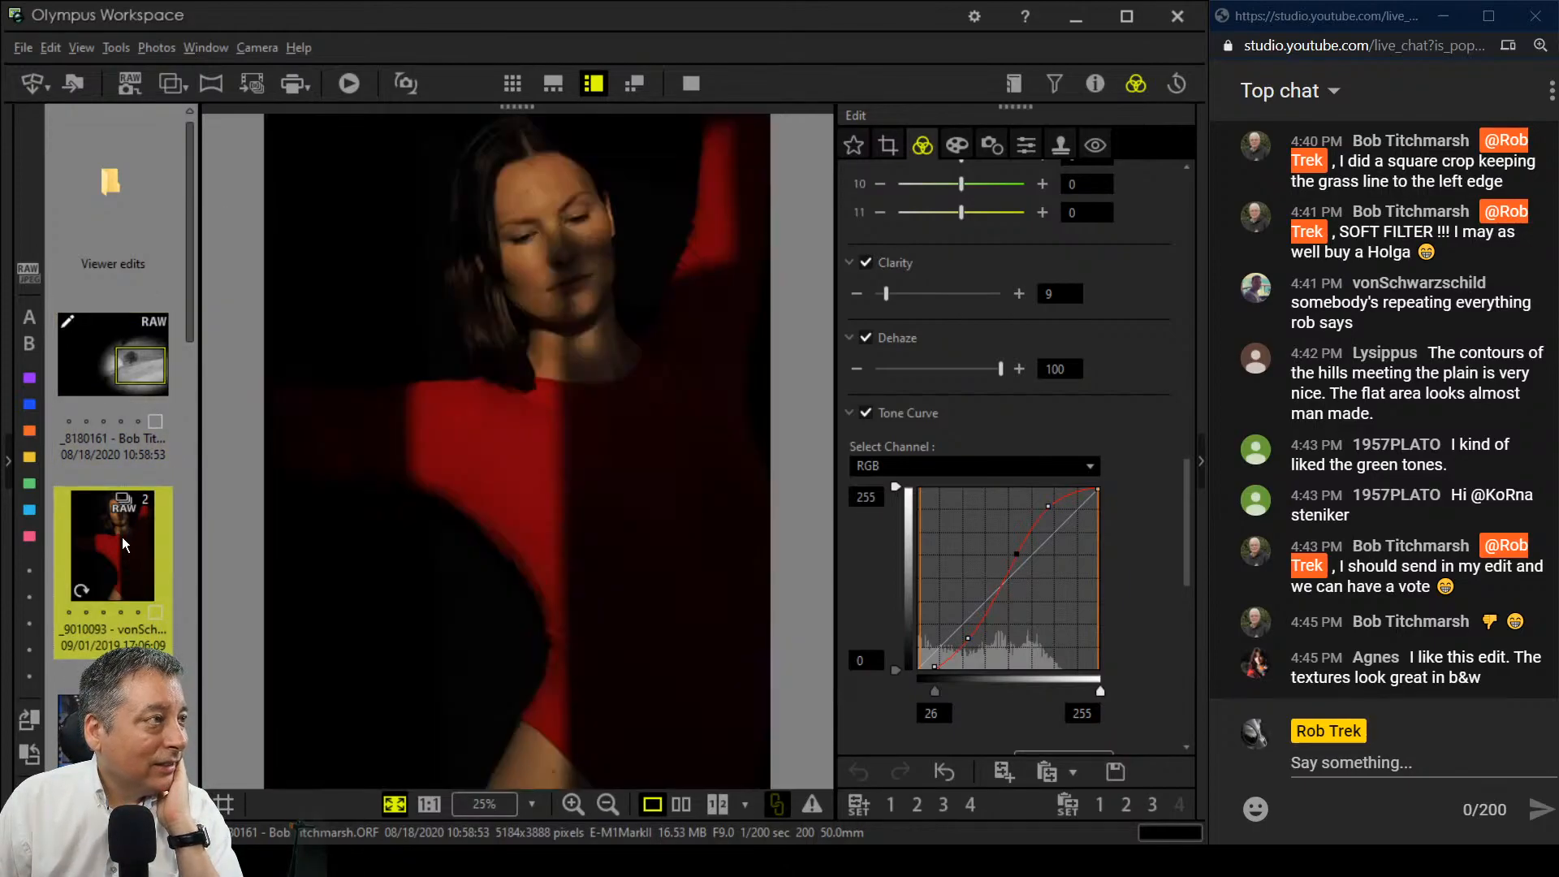
pyautogui.click(690, 84)
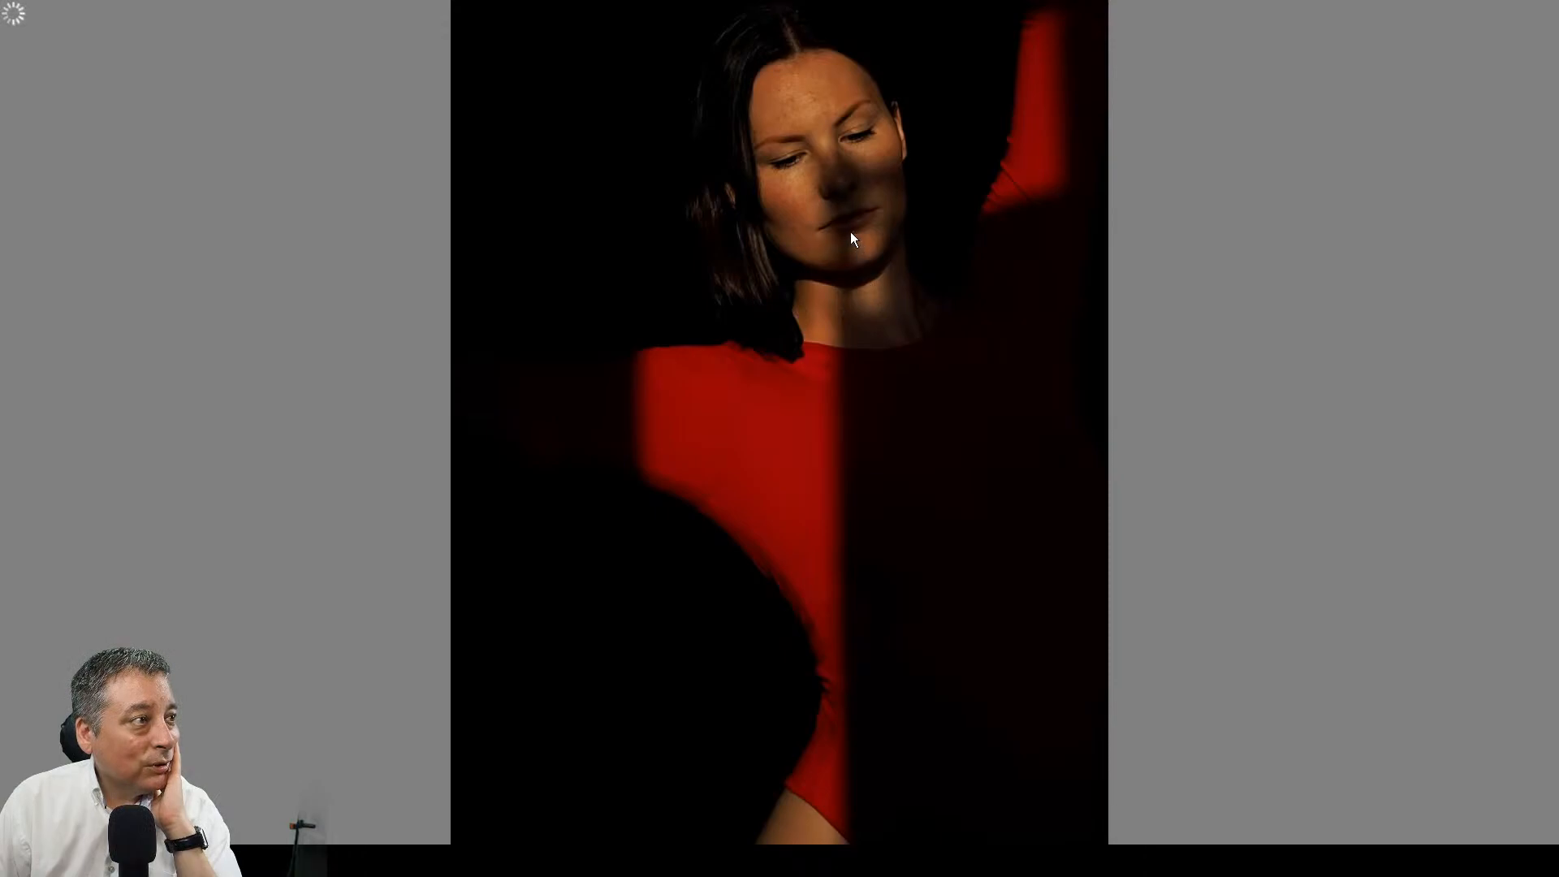
pyautogui.scroll(1, 600, 351)
pyautogui.moveTo(608, 366); pyautogui.dragTo(568, 198)
pyautogui.moveTo(612, 541); pyautogui.dragTo(621, 311)
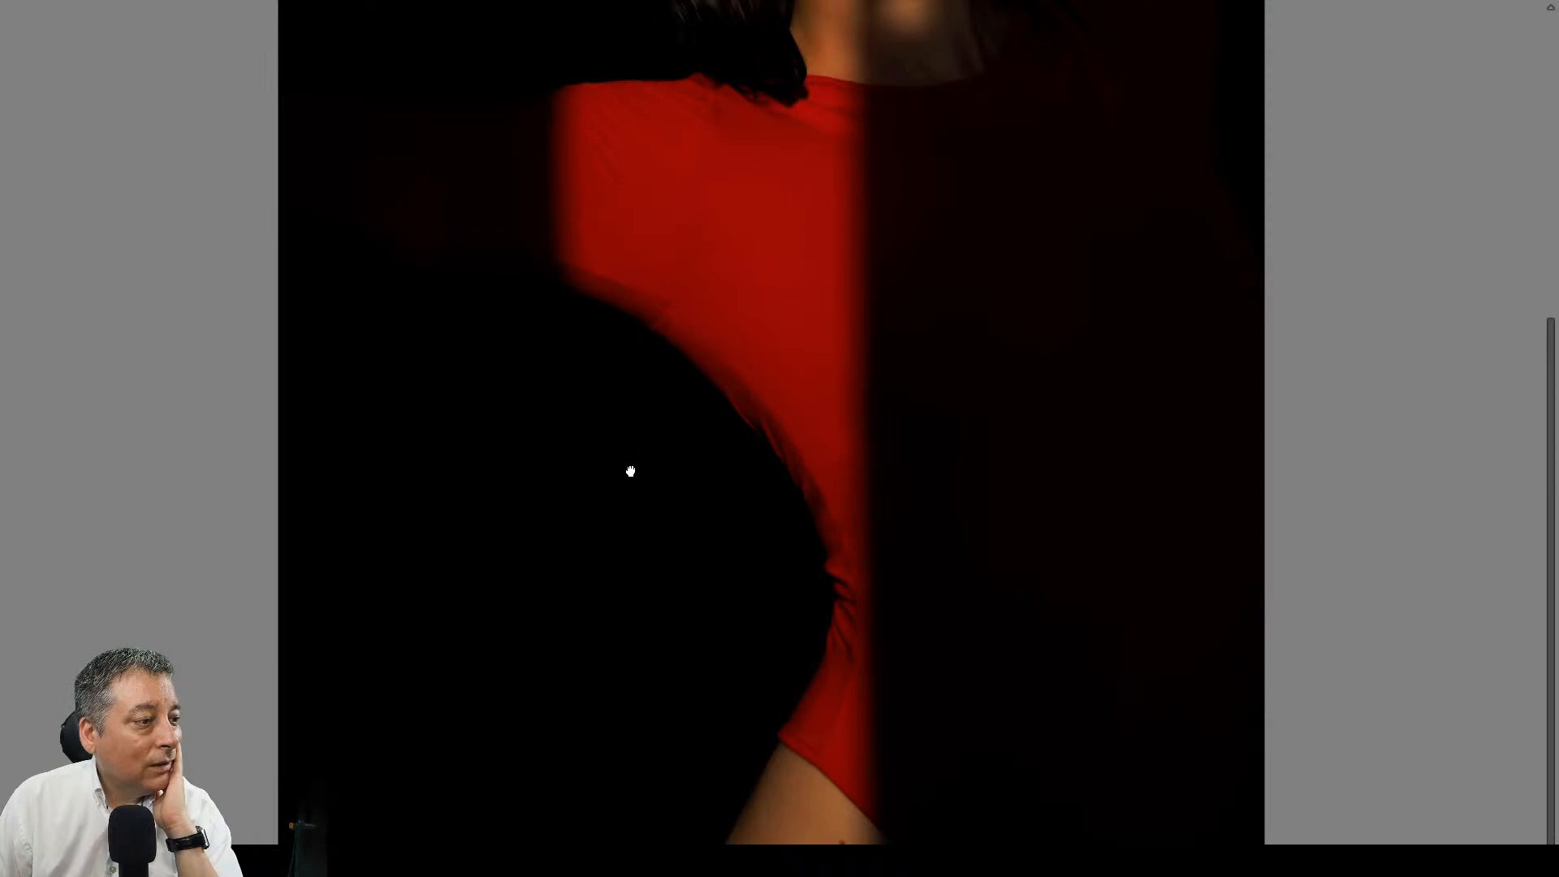
pyautogui.scroll(5, 821, 451)
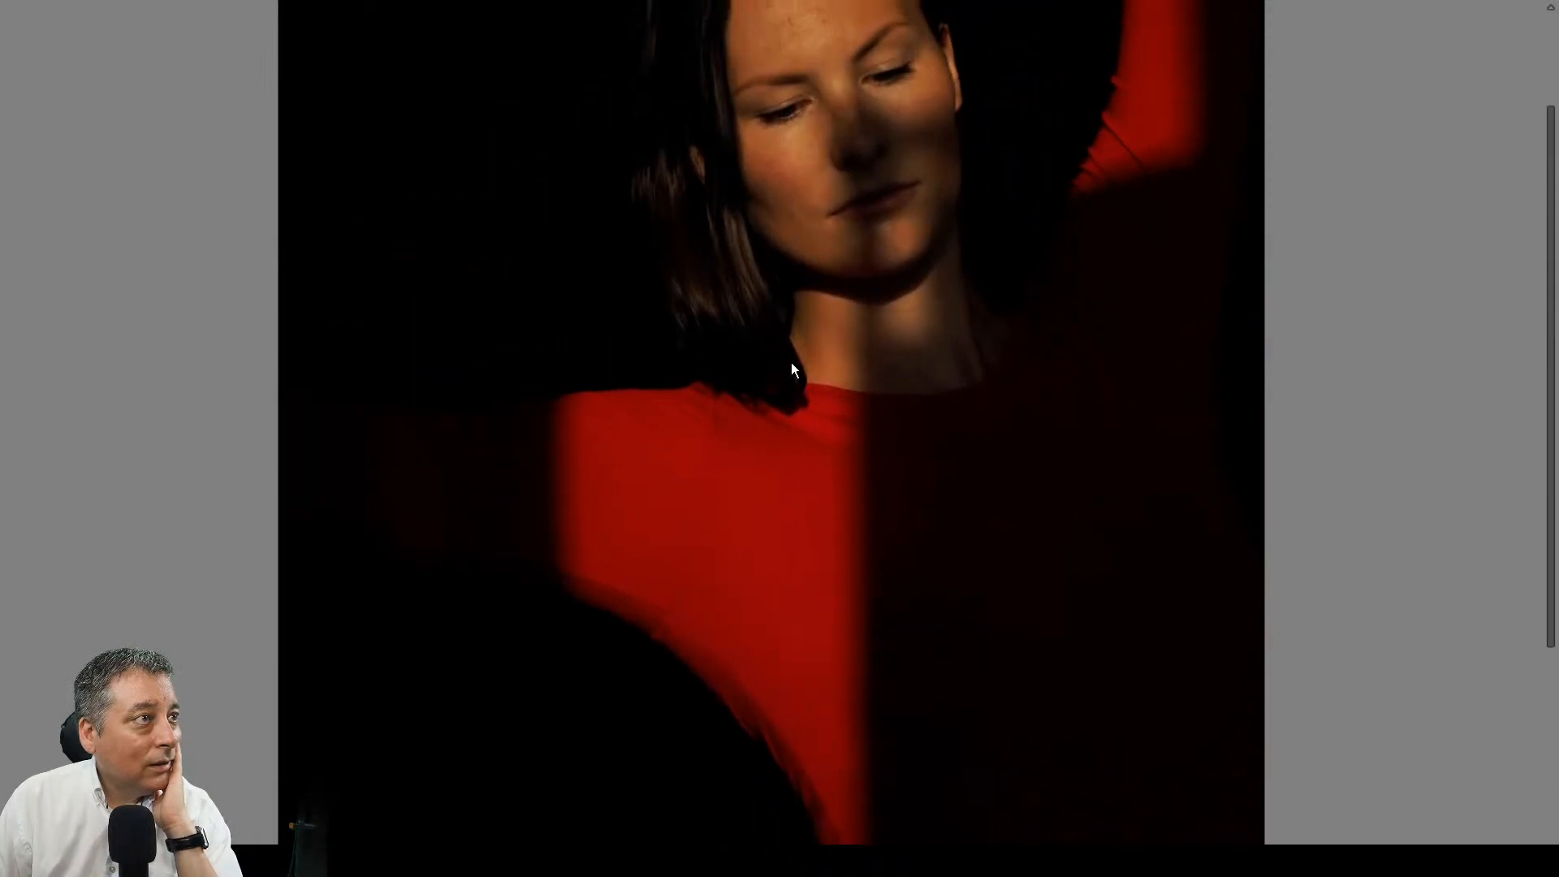
pyautogui.scroll(1, 801, 452)
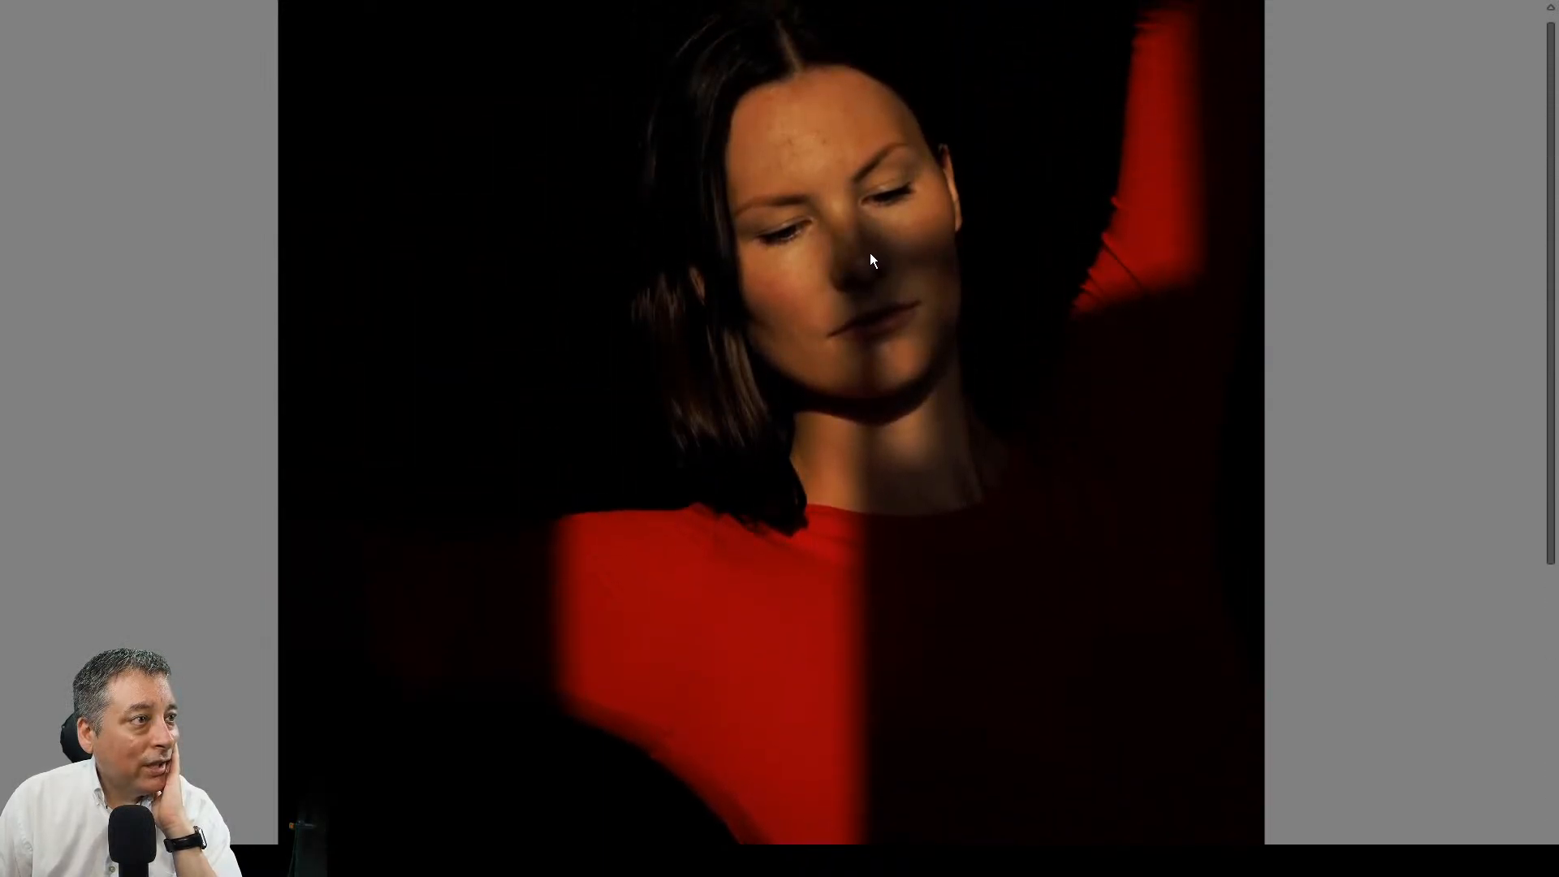
pyautogui.click(1003, 324)
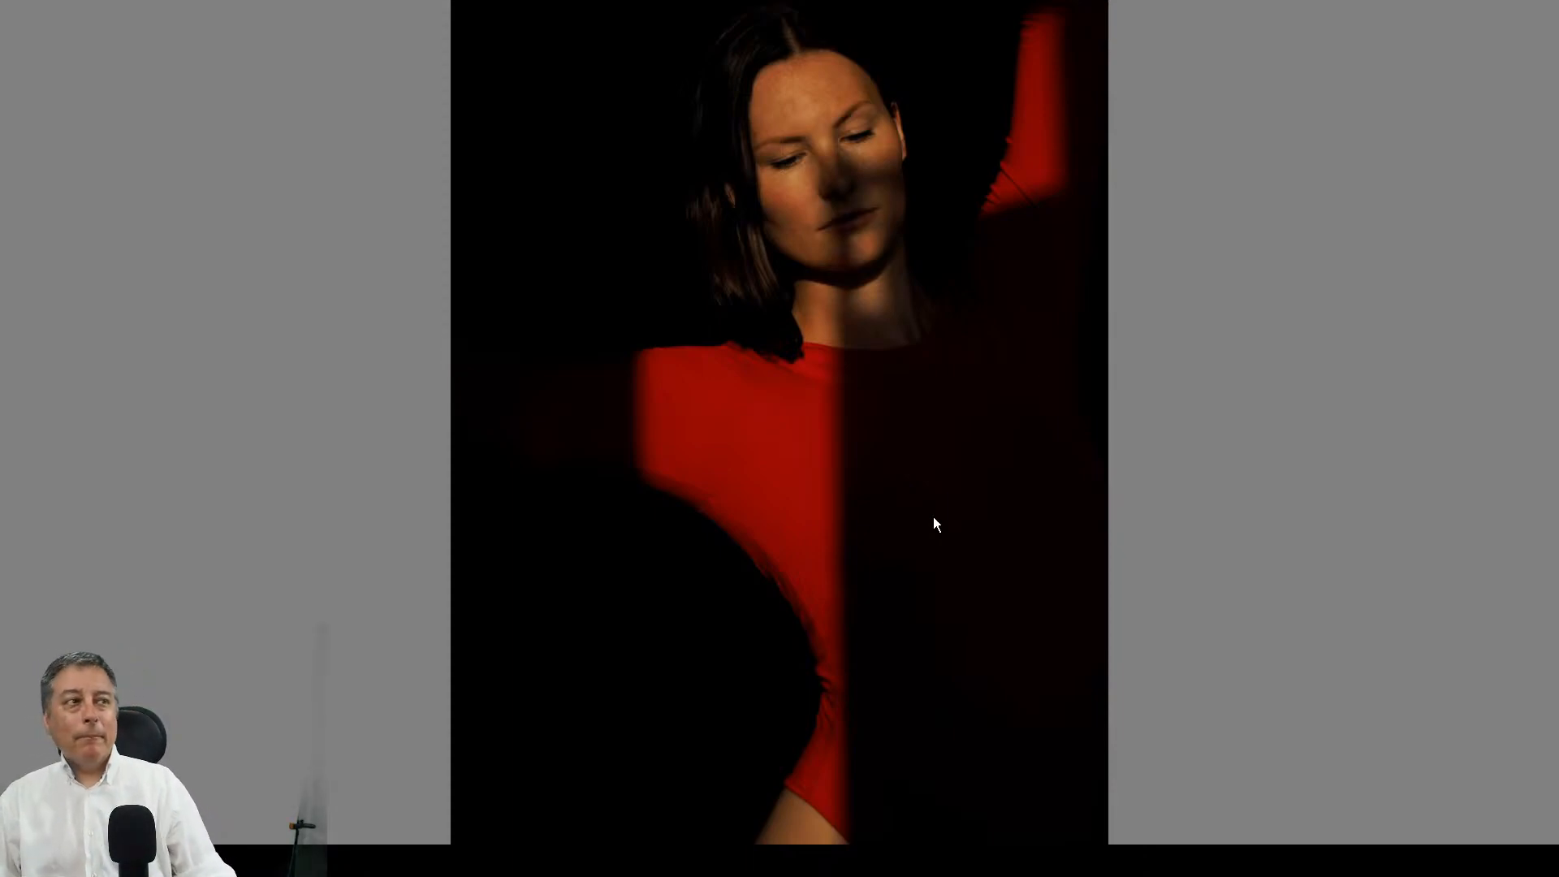
pyautogui.scroll(1, 860, 227)
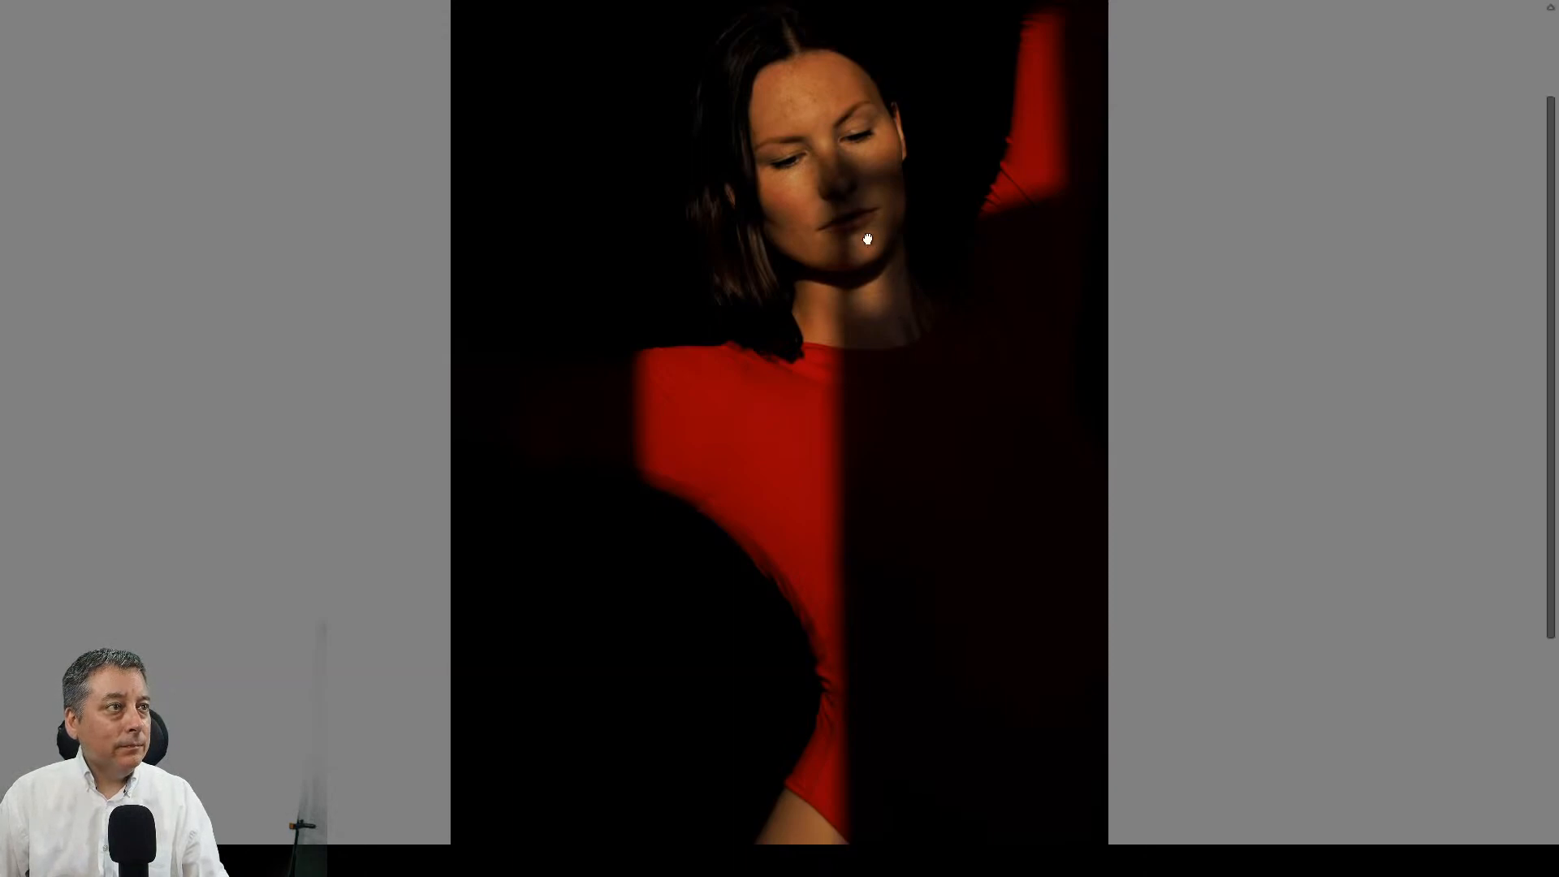
pyautogui.scroll(2, 901, 211)
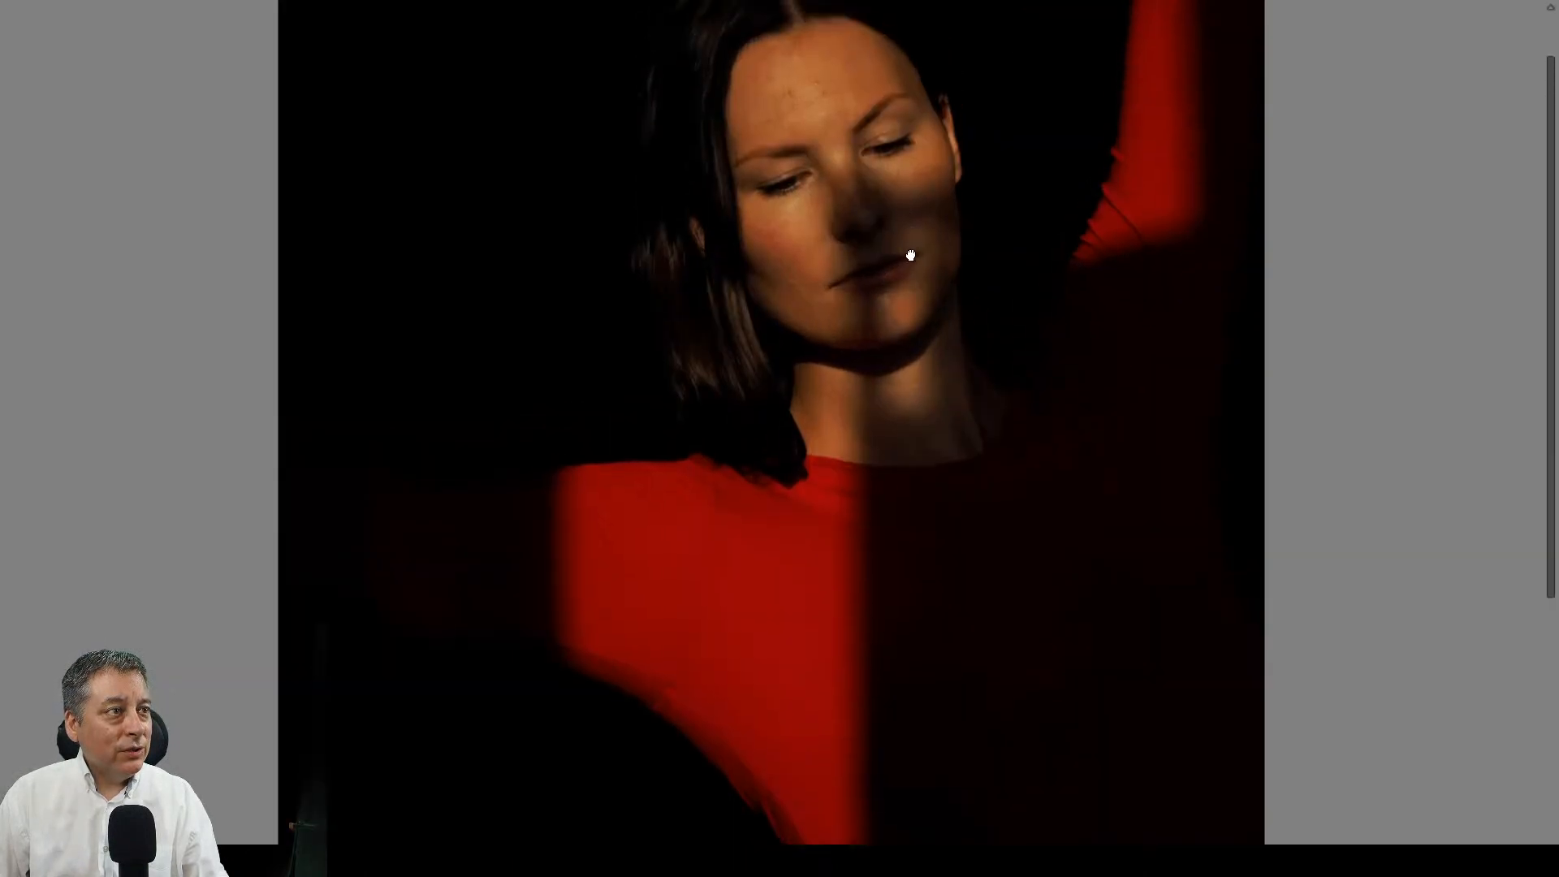
pyautogui.scroll(-2, 996, 268)
pyautogui.press('Escape')
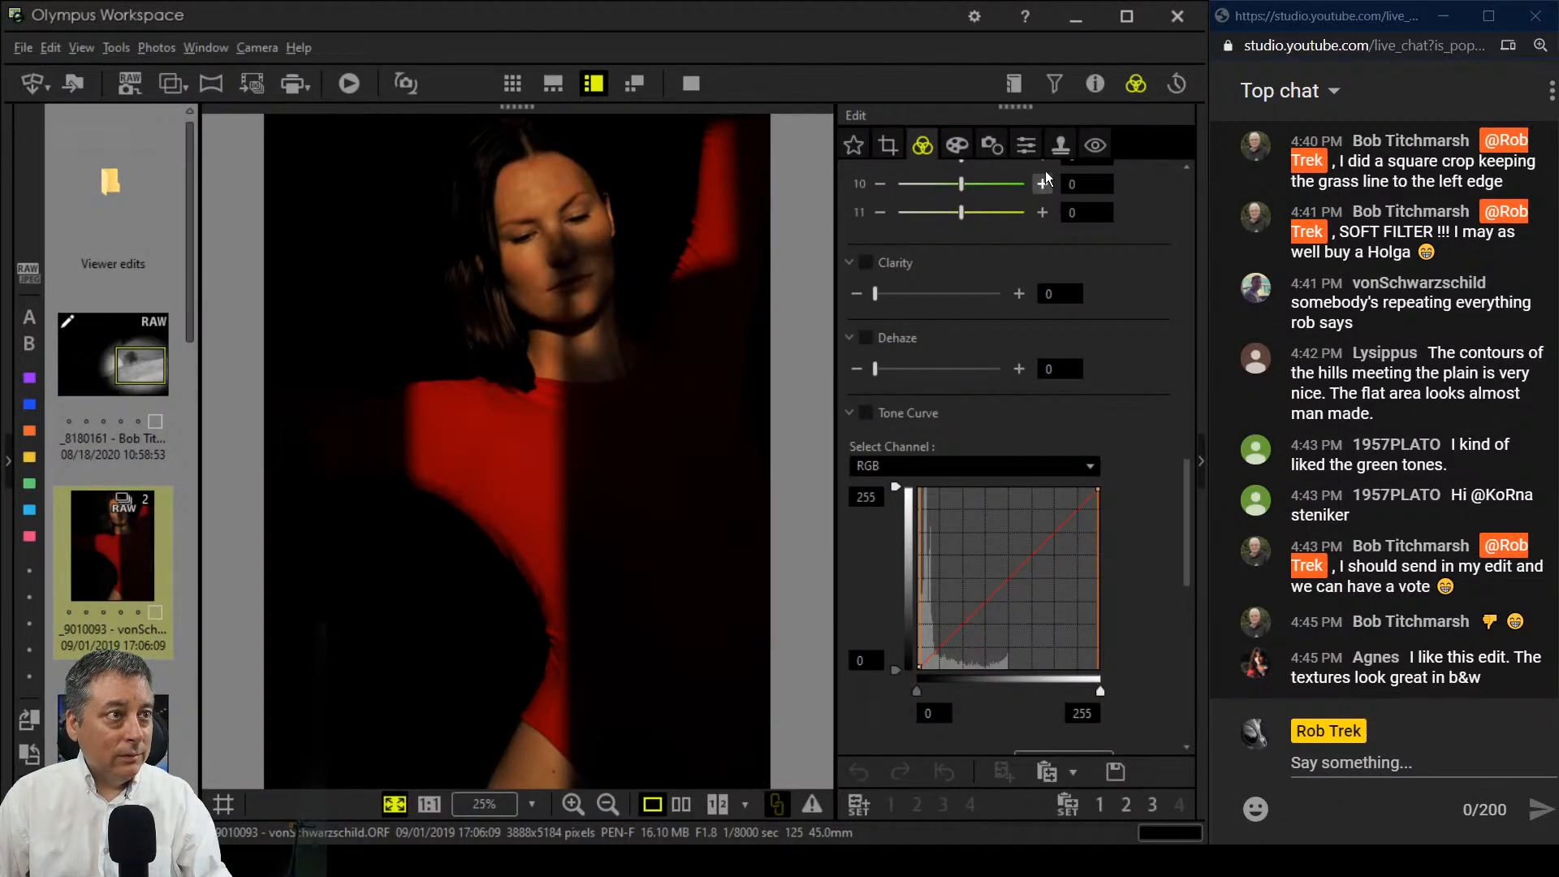
# Step: Apply the Partial Color art filter to the portrait and set its retained color to 5
pyautogui.click(960, 146)
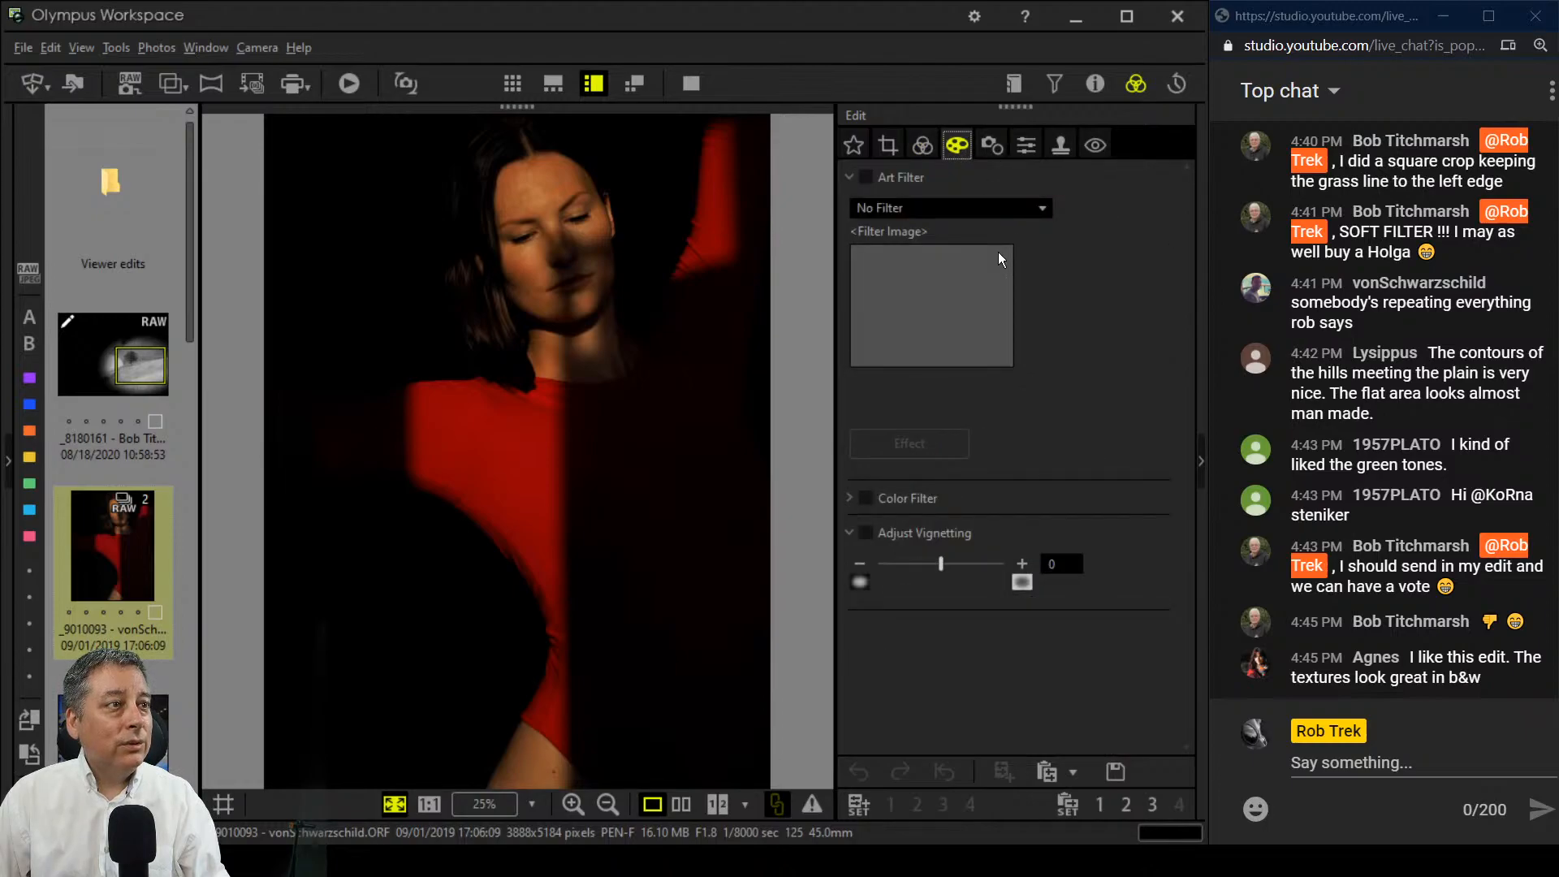
pyautogui.click(1002, 213)
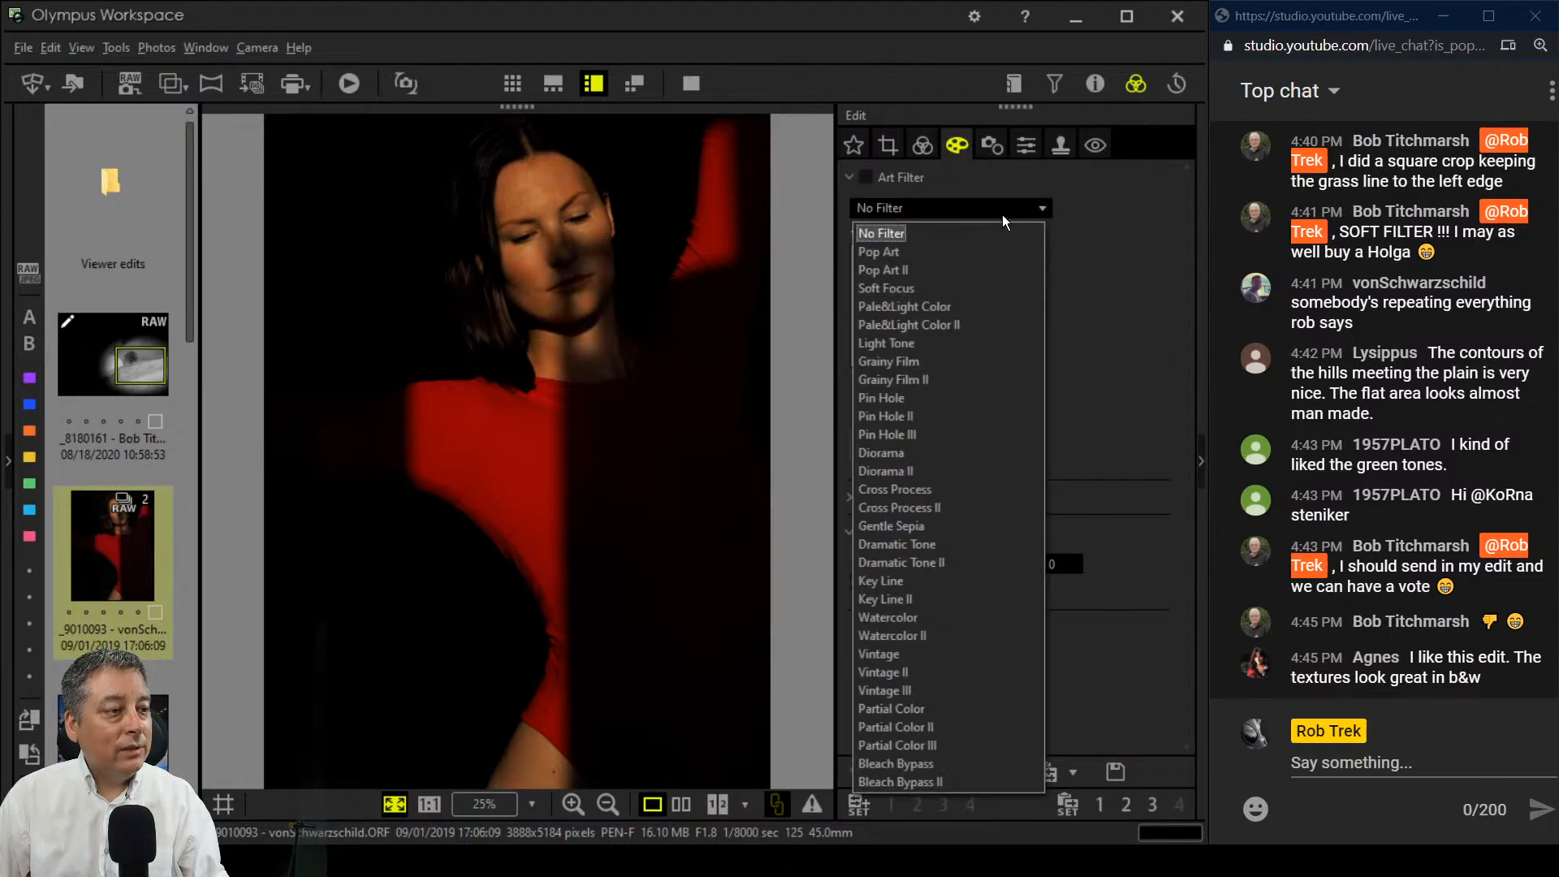
pyautogui.click(942, 710)
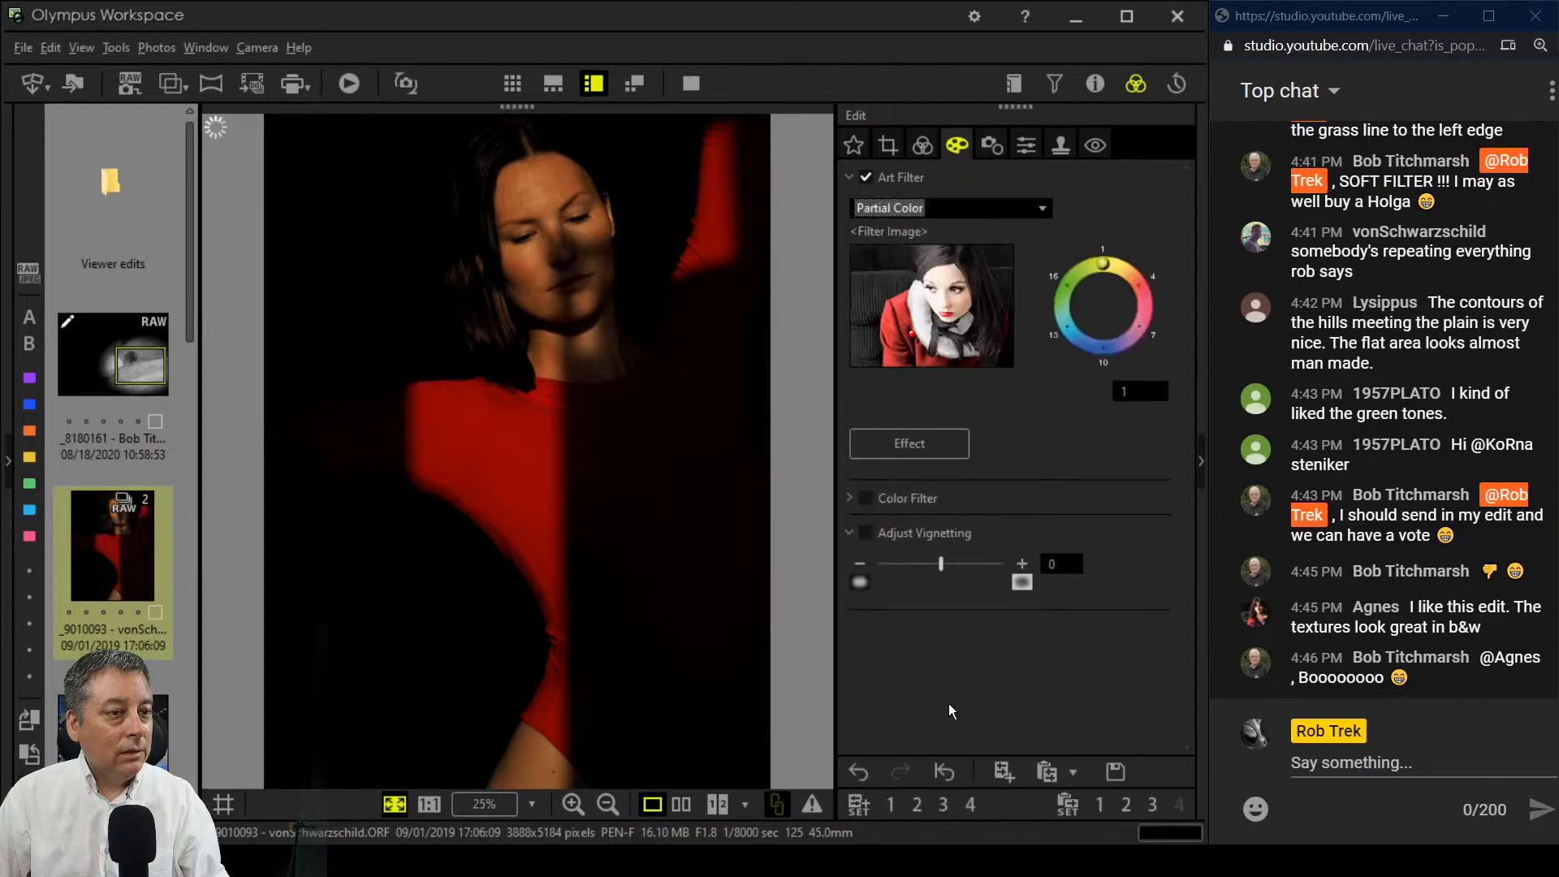
pyautogui.click(1128, 278)
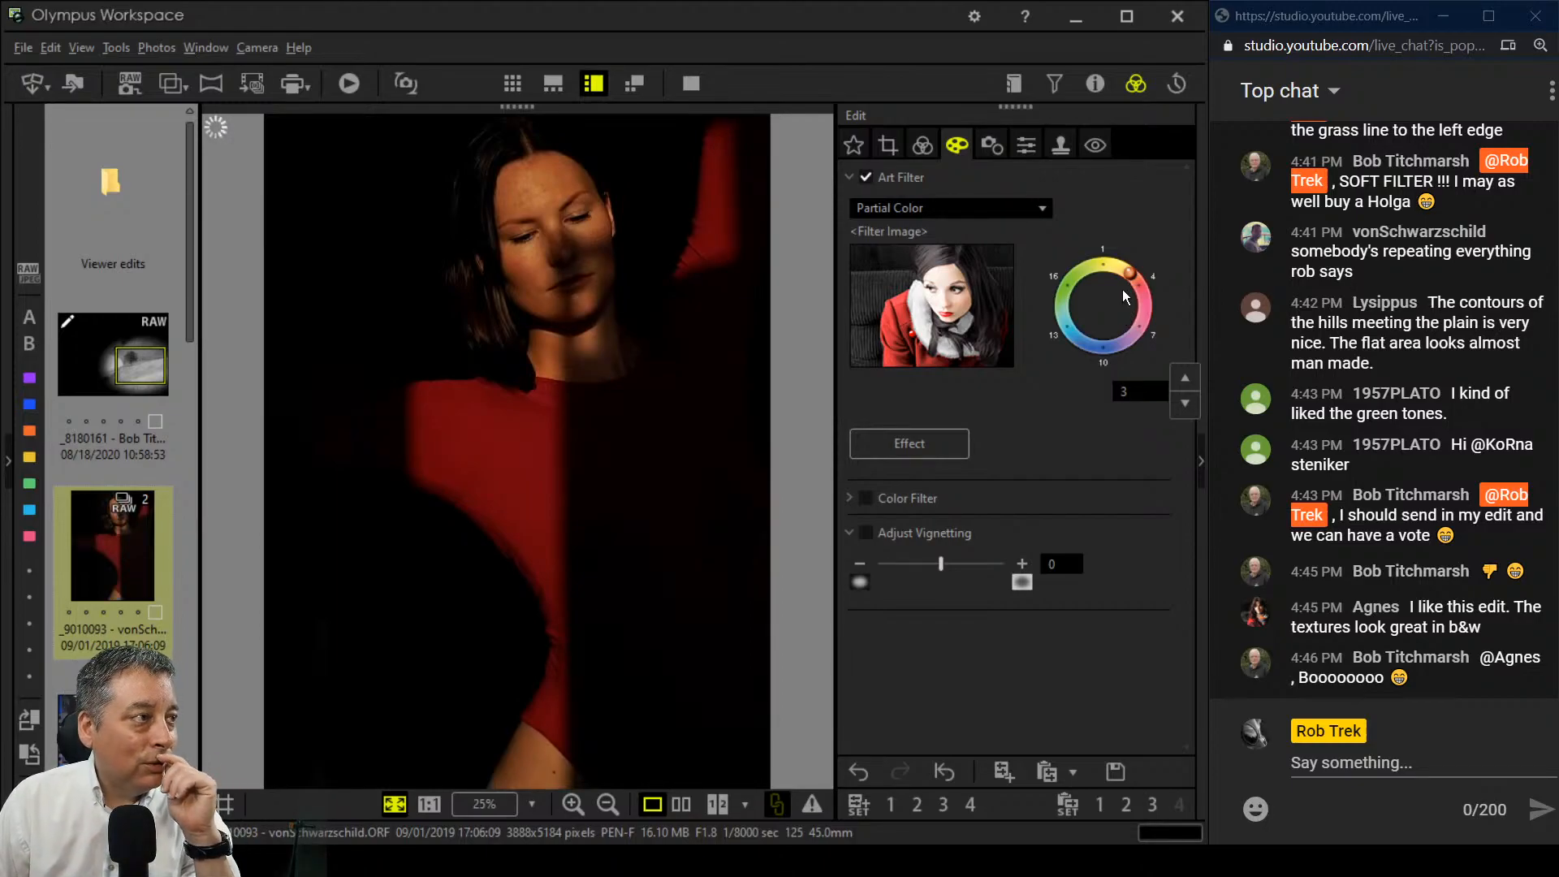
pyautogui.moveTo(1129, 278); pyautogui.dragTo(1137, 289)
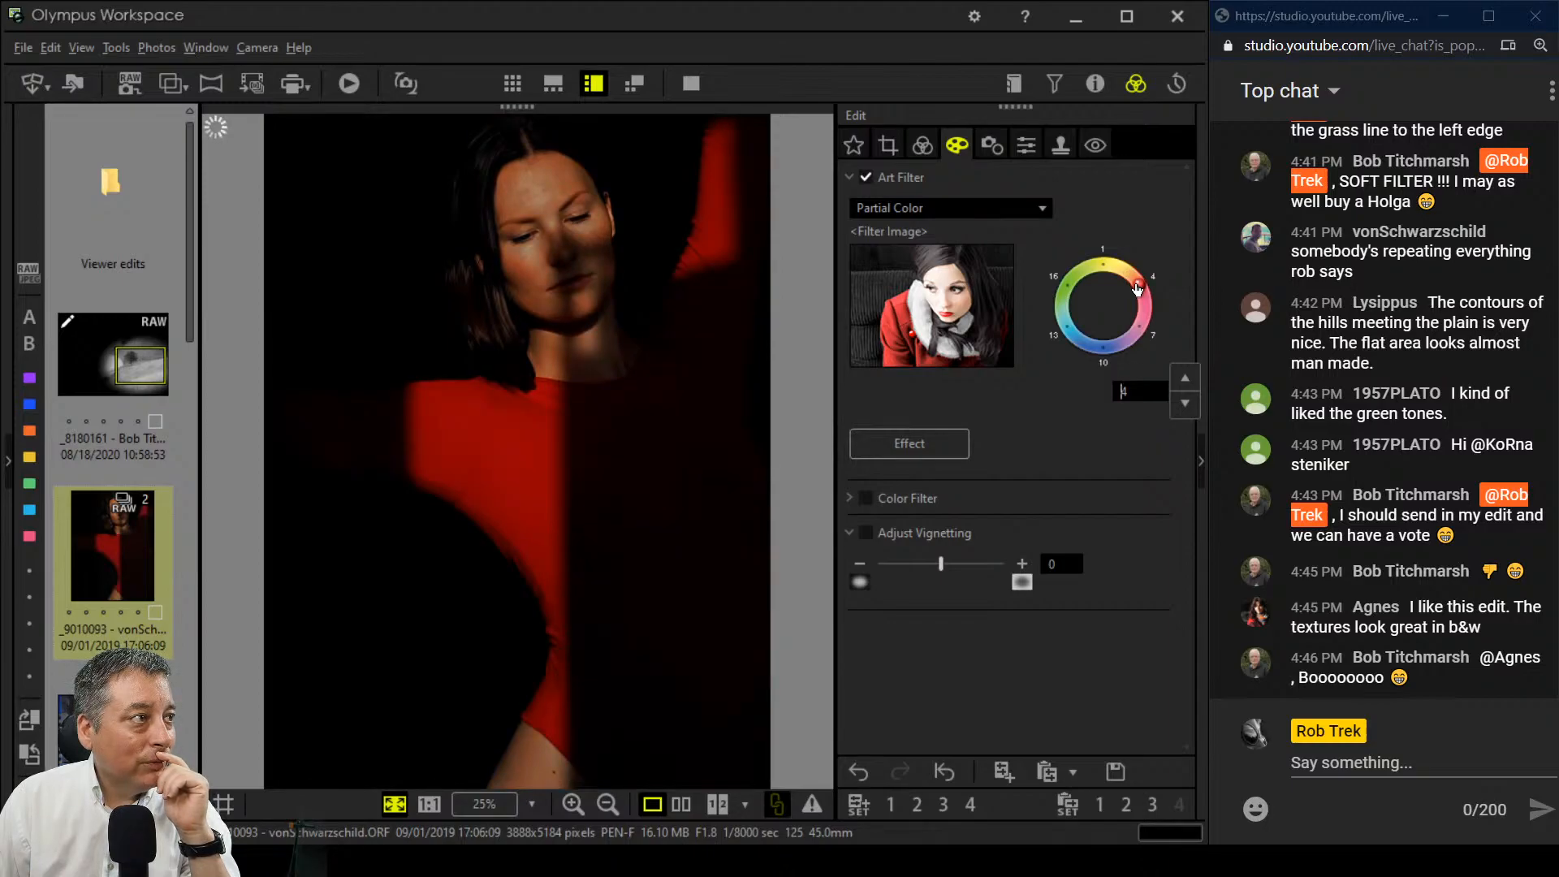
pyautogui.click(1146, 303)
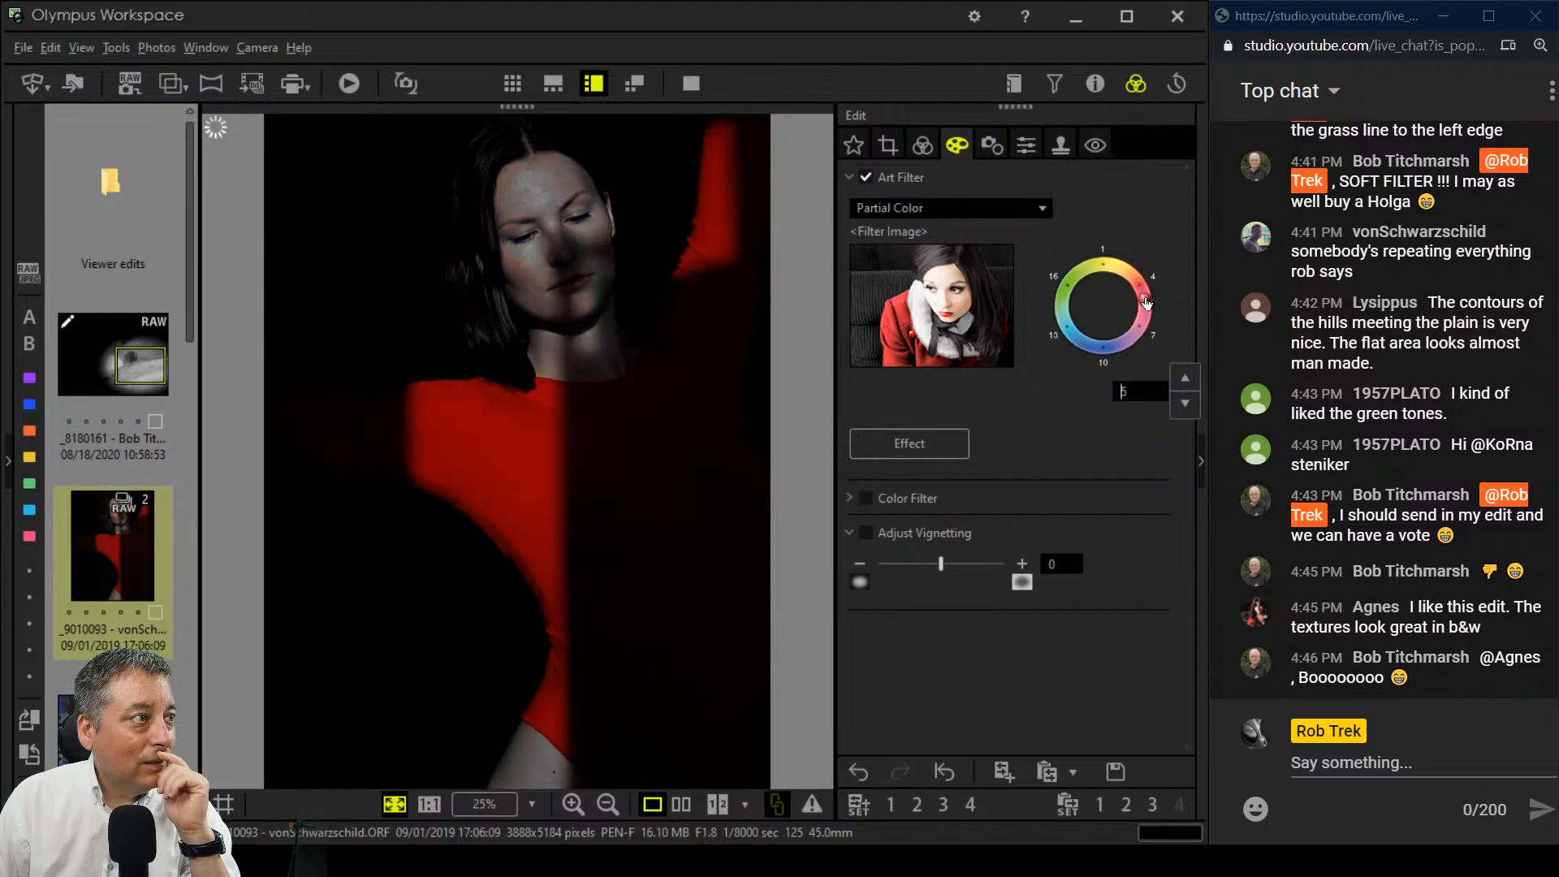
# Step: Switch the portrait's art filter to Partial Color III, try a neighbouring hue and settle on color 5
pyautogui.click(992, 210)
pyautogui.click(920, 745)
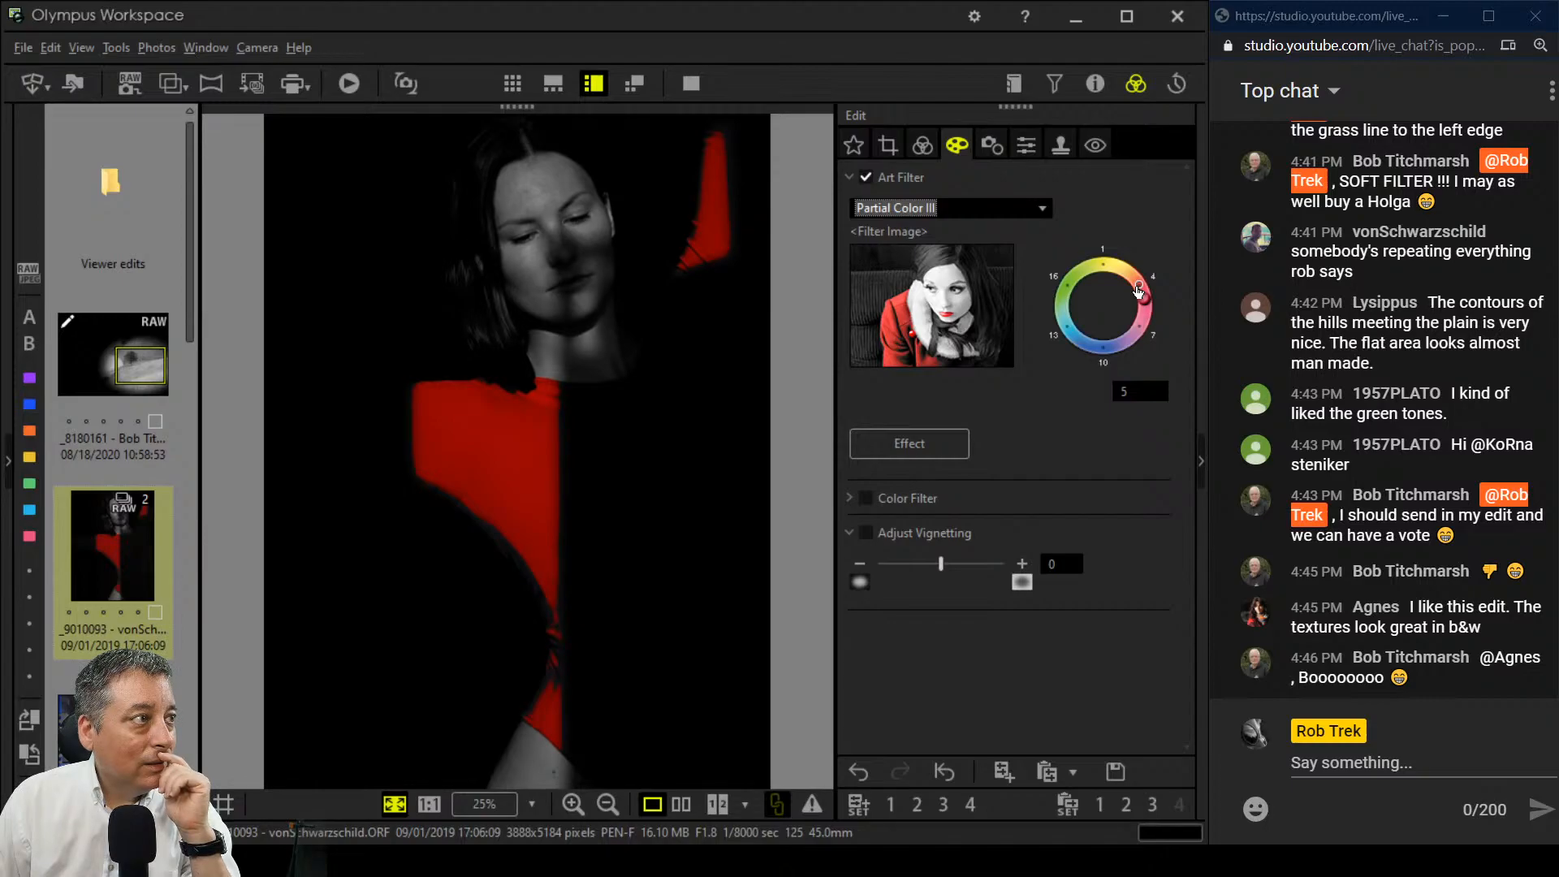
pyautogui.click(1139, 292)
pyautogui.moveTo(1139, 292); pyautogui.dragTo(1143, 309)
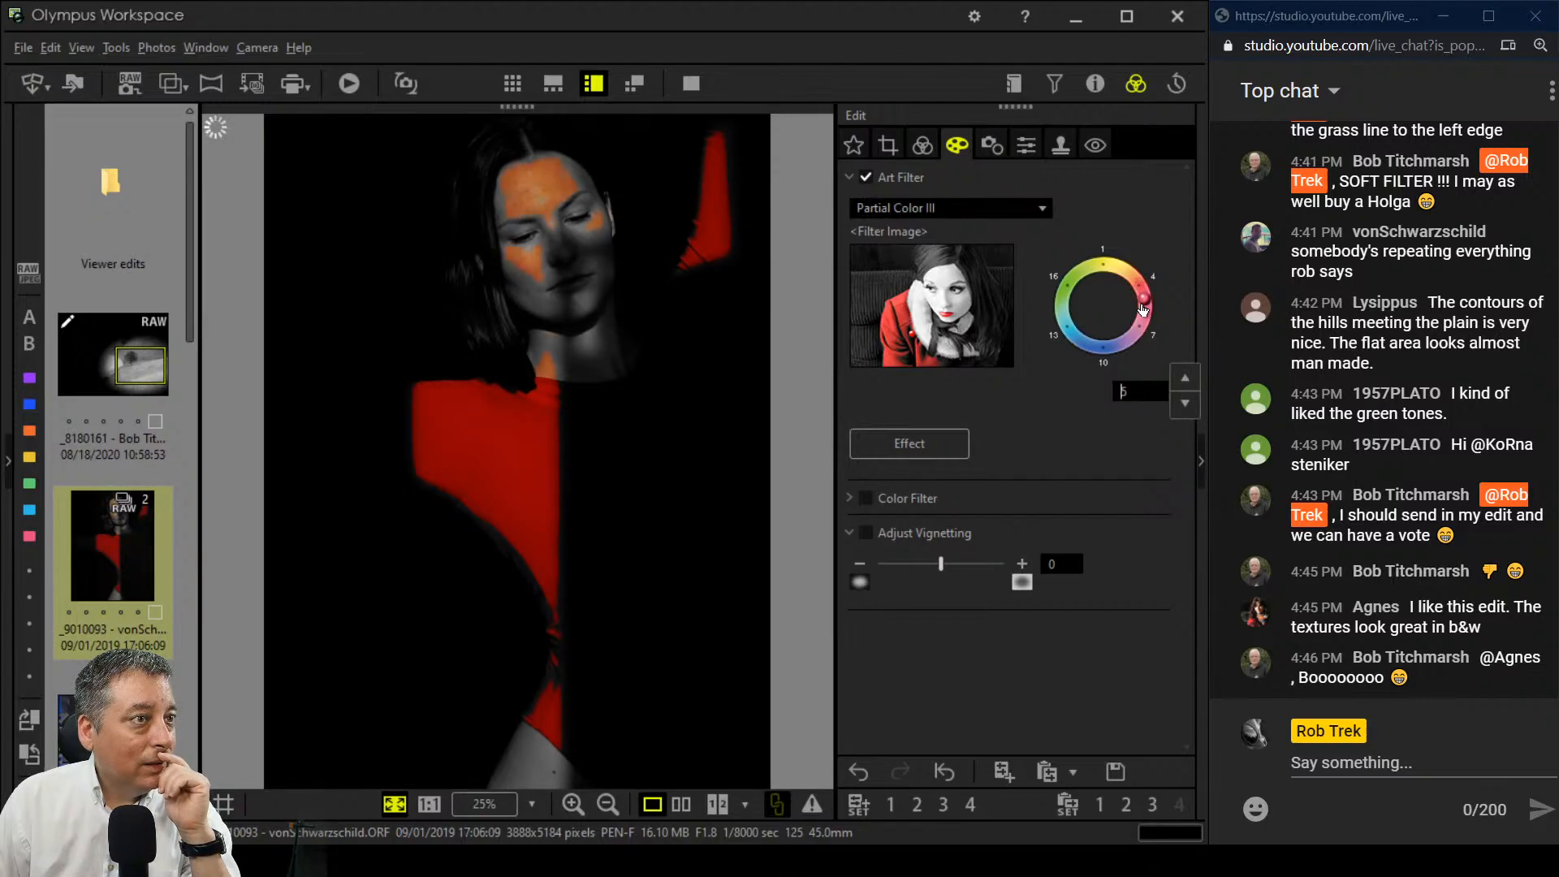
# Step: Lower the portrait's saturation to -0.6 and set its gradation to AUTO
pyautogui.click(922, 145)
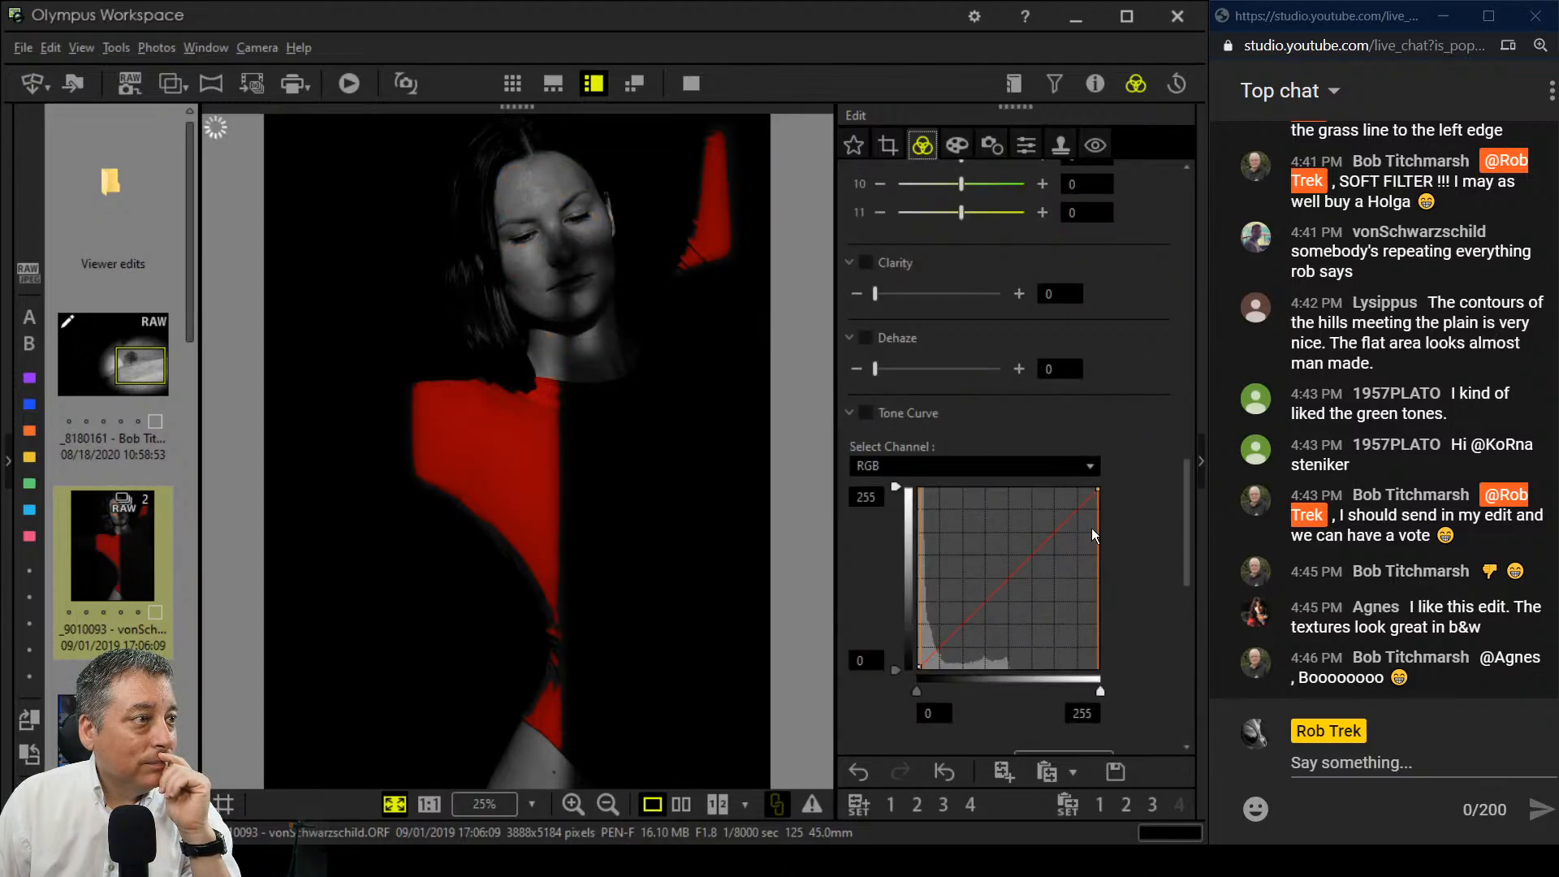
pyautogui.scroll(-5, 1093, 546)
pyautogui.scroll(-1, 1093, 555)
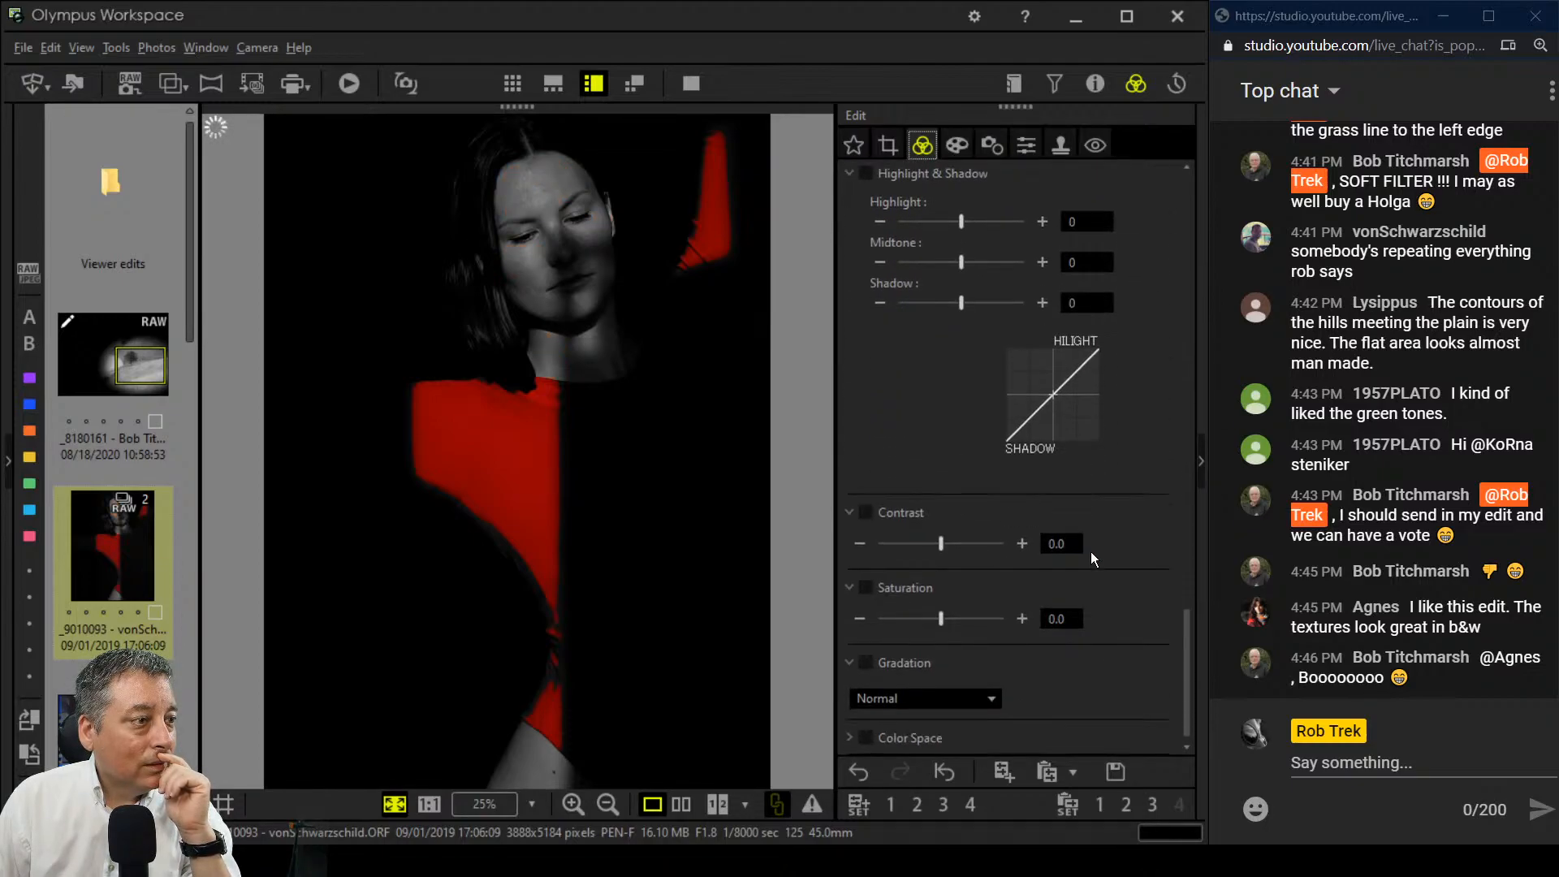
pyautogui.moveTo(942, 620); pyautogui.dragTo(935, 620)
pyautogui.click(999, 697)
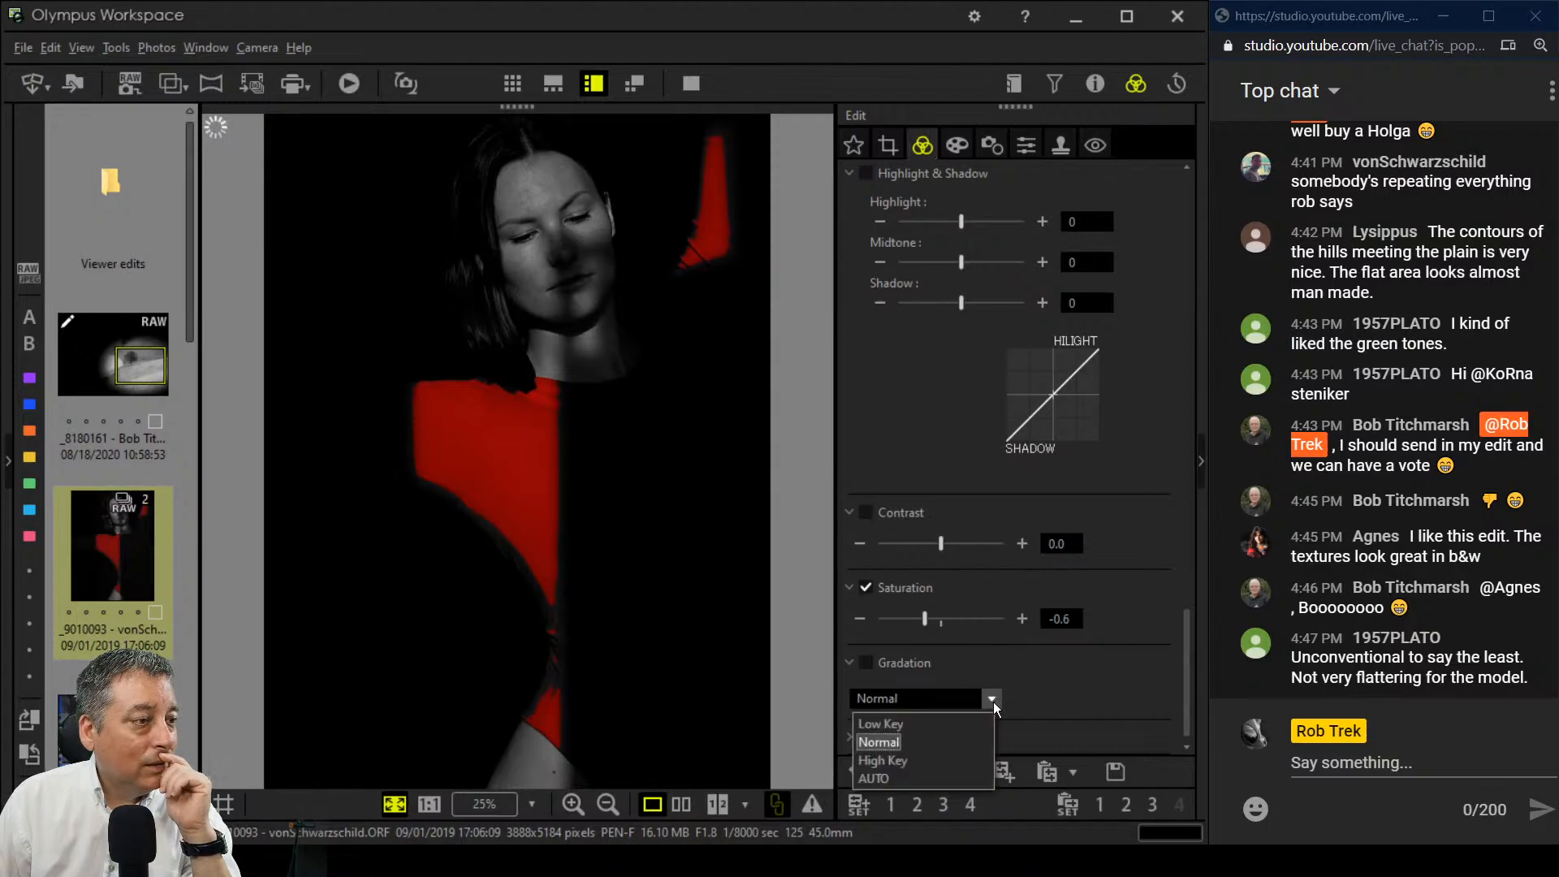
pyautogui.click(954, 775)
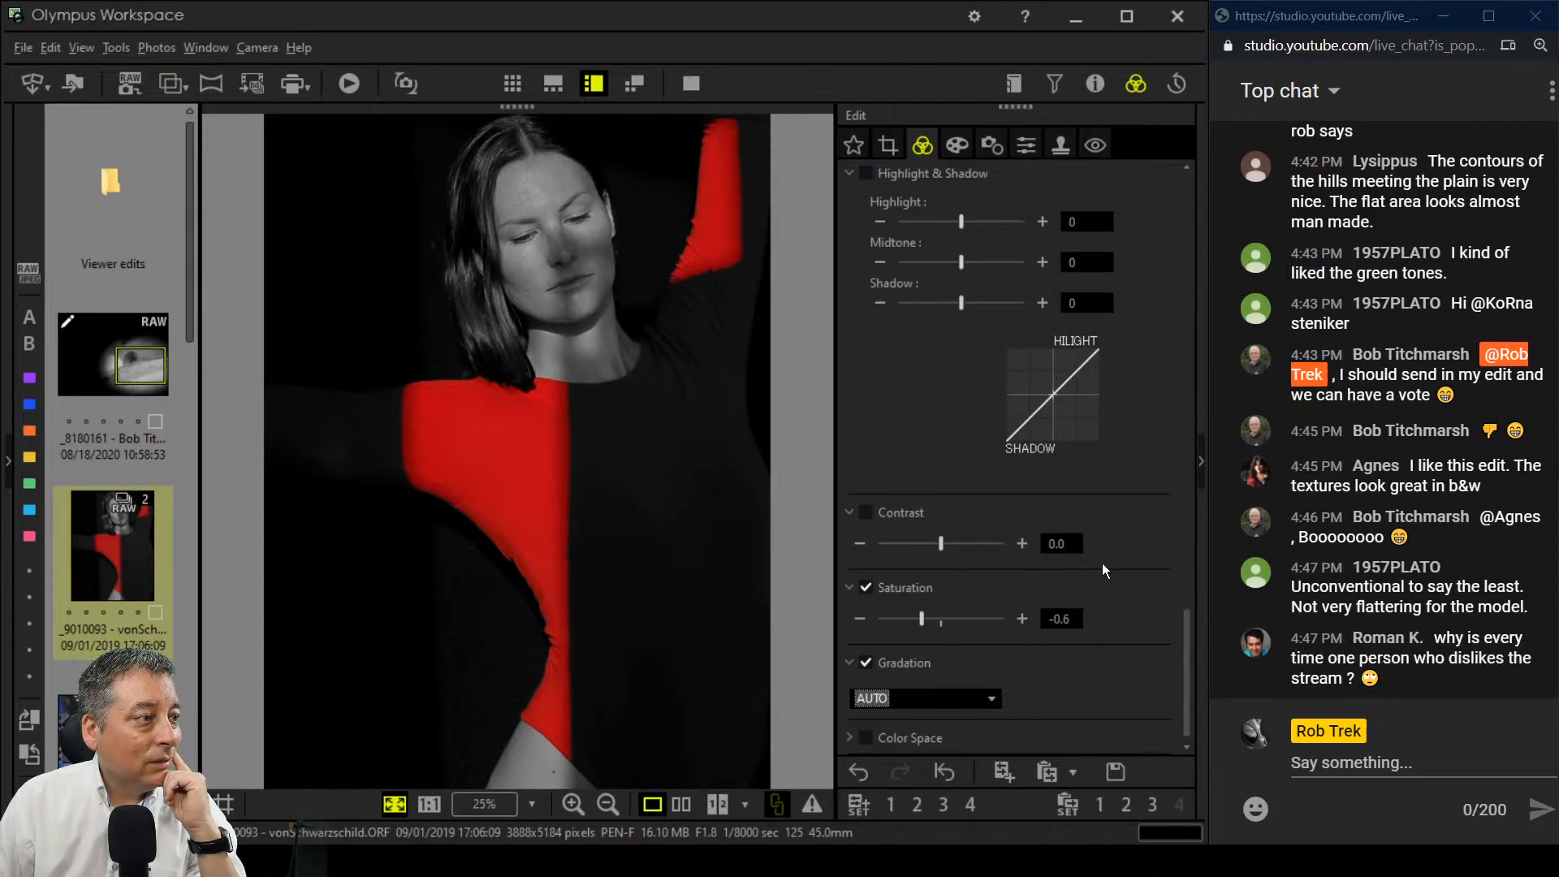
# Step: Shape the RGB tone curve into a gentle S with three points and set Dehaze to 94
pyautogui.scroll(6, 1069, 523)
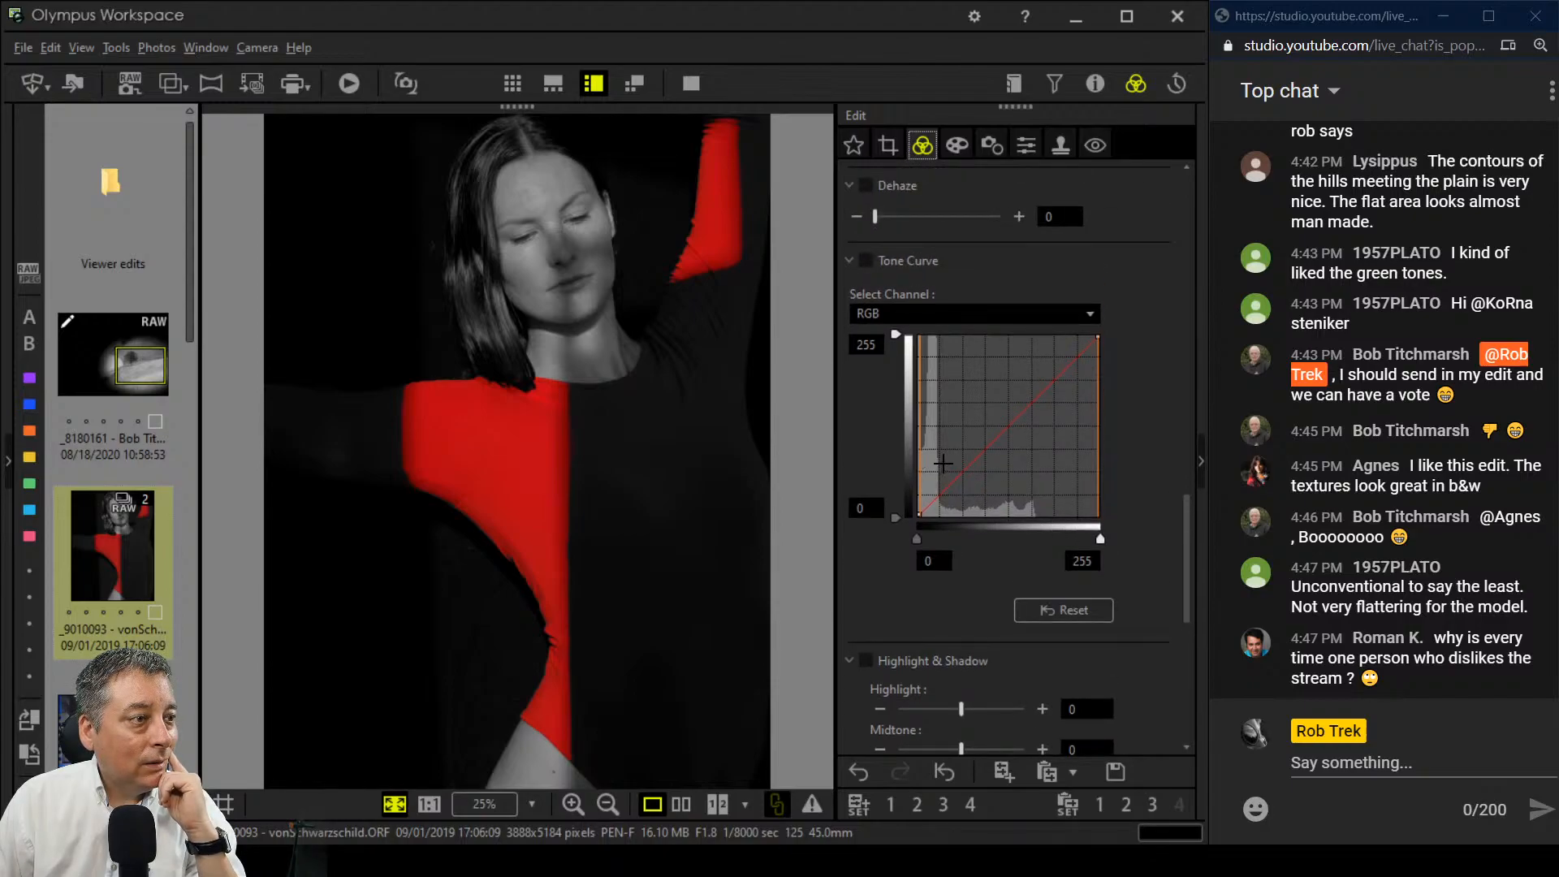
pyautogui.click(940, 492)
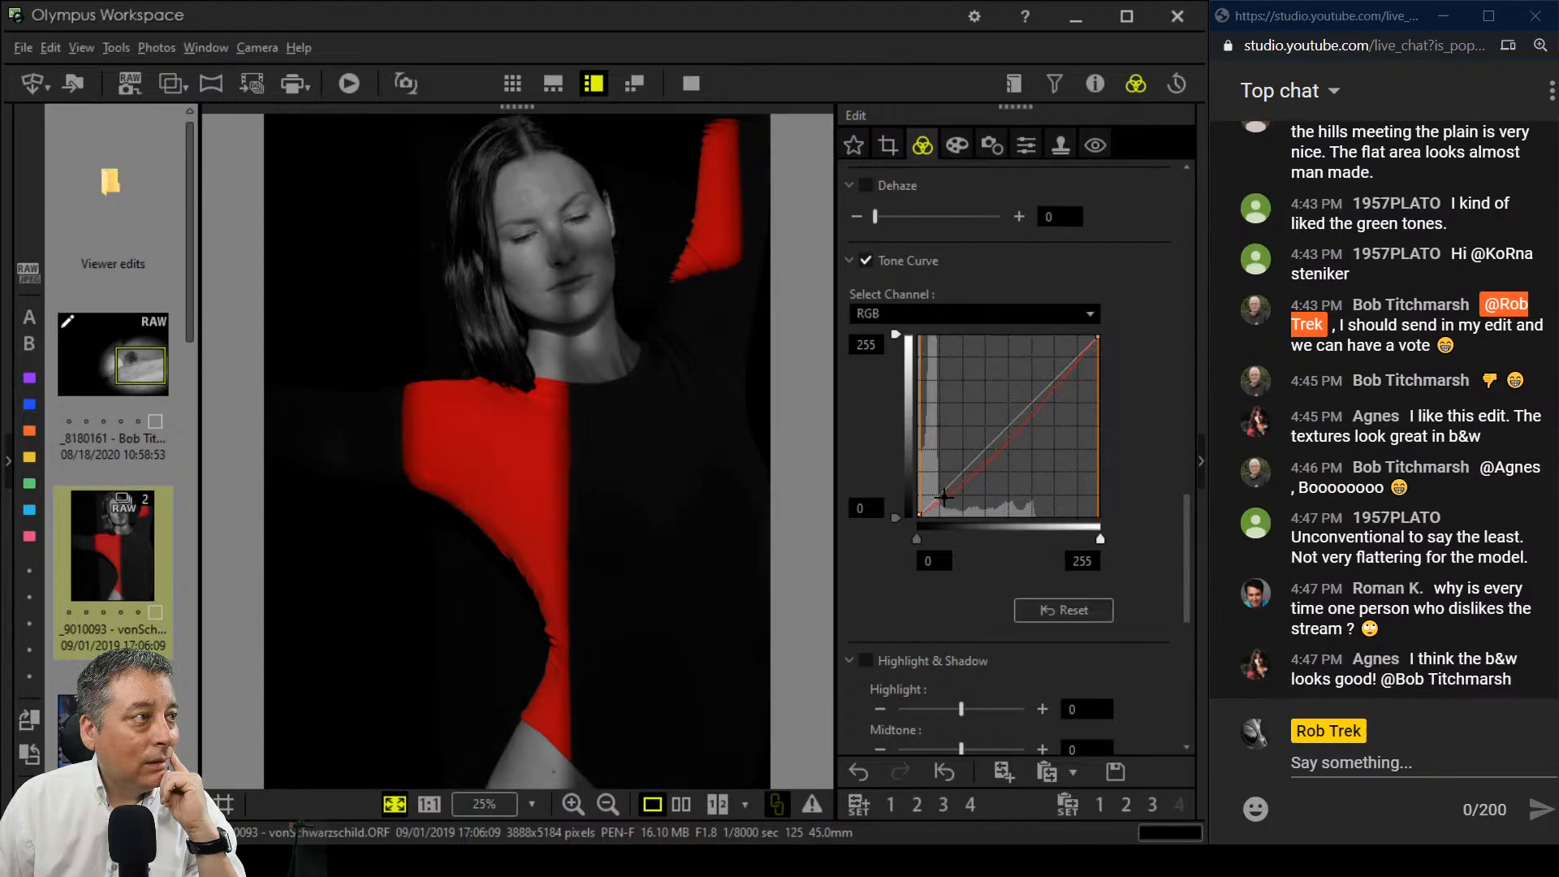
pyautogui.moveTo(1009, 437); pyautogui.dragTo(1012, 425)
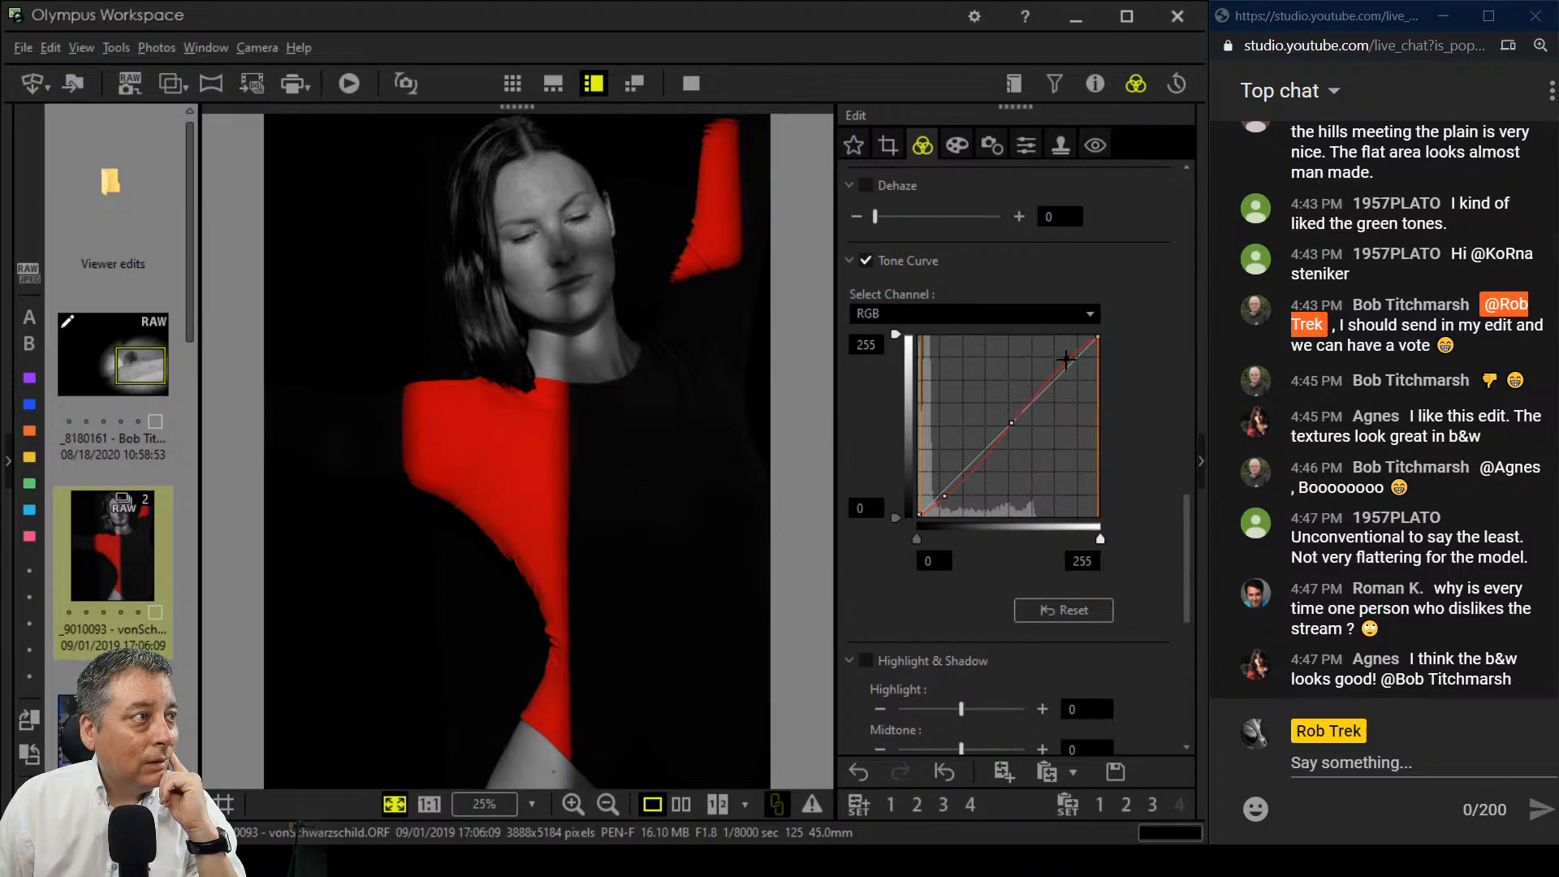
pyautogui.click(1067, 358)
pyautogui.moveTo(882, 221); pyautogui.dragTo(997, 221)
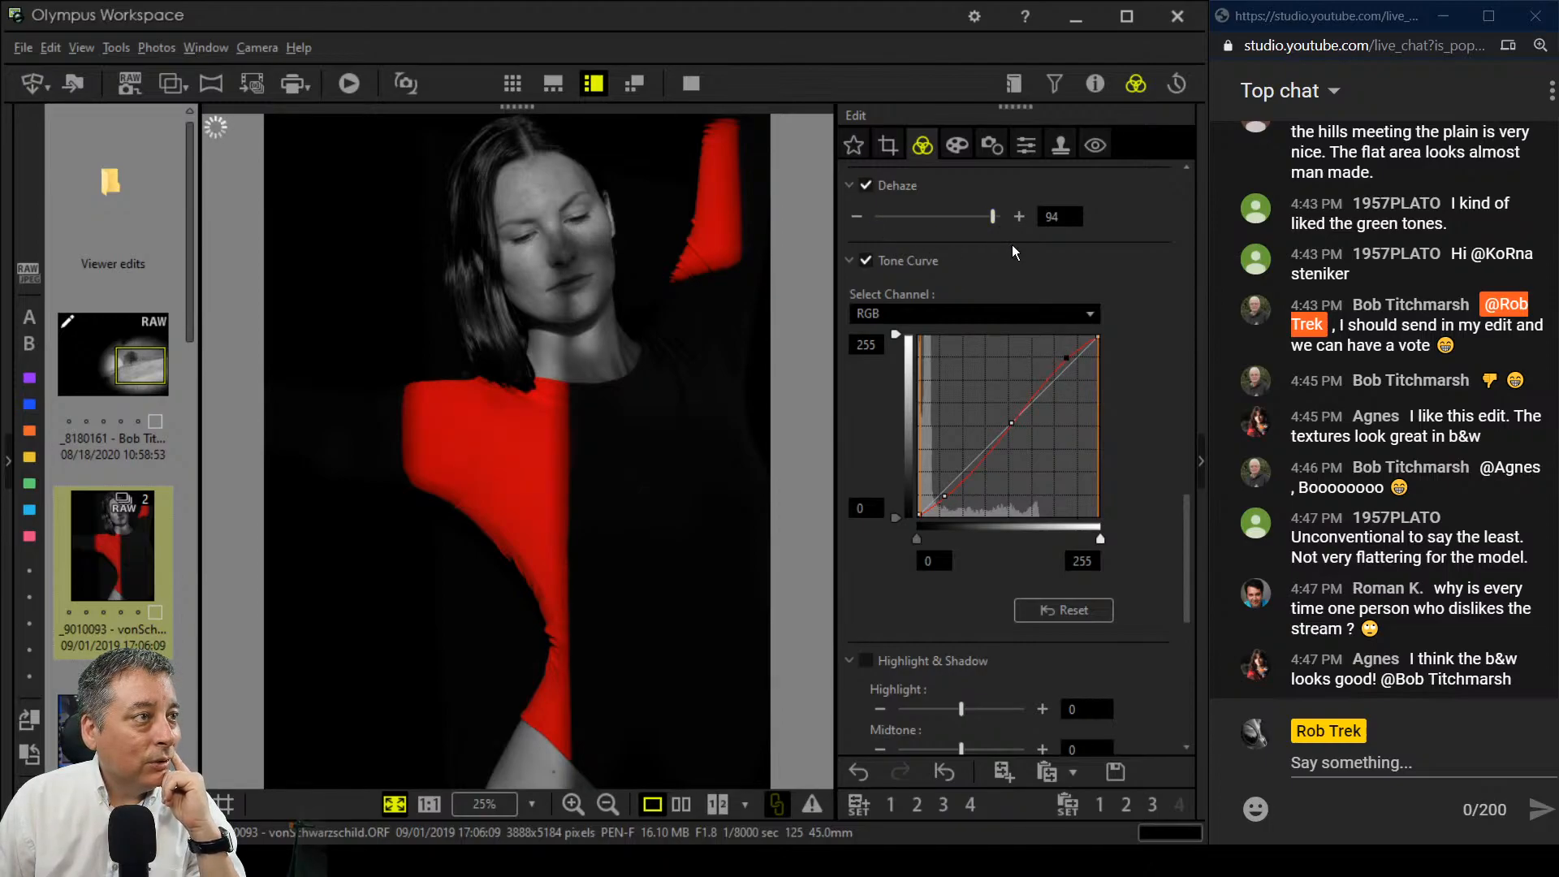
# Step: Set the portrait's sharpness to 2.0 and turn its noise filter OFF
pyautogui.click(1017, 148)
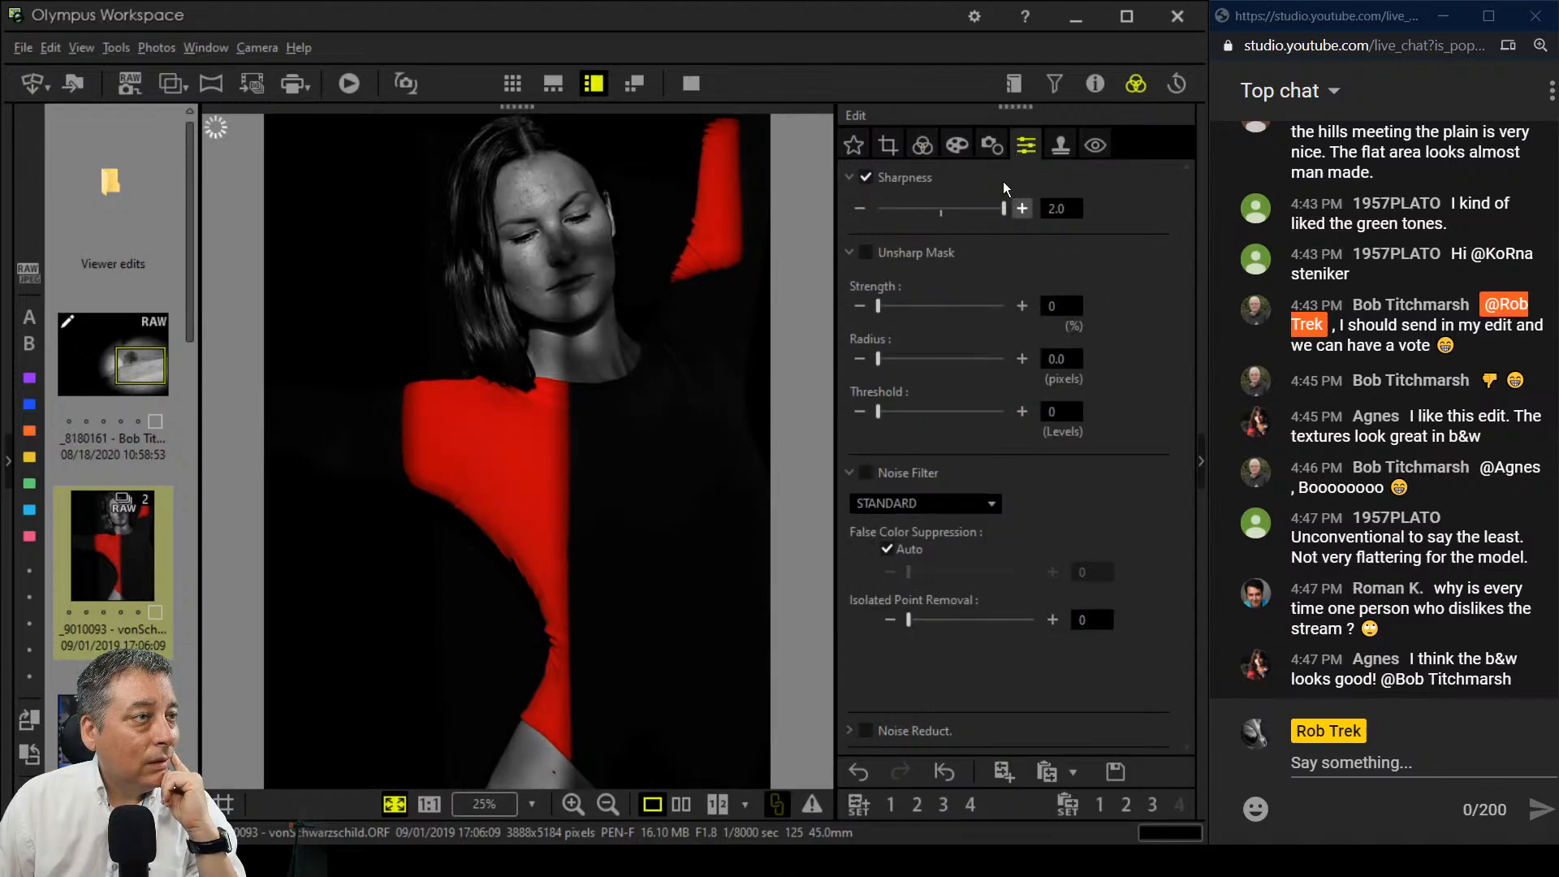
pyautogui.click(939, 507)
pyautogui.click(937, 530)
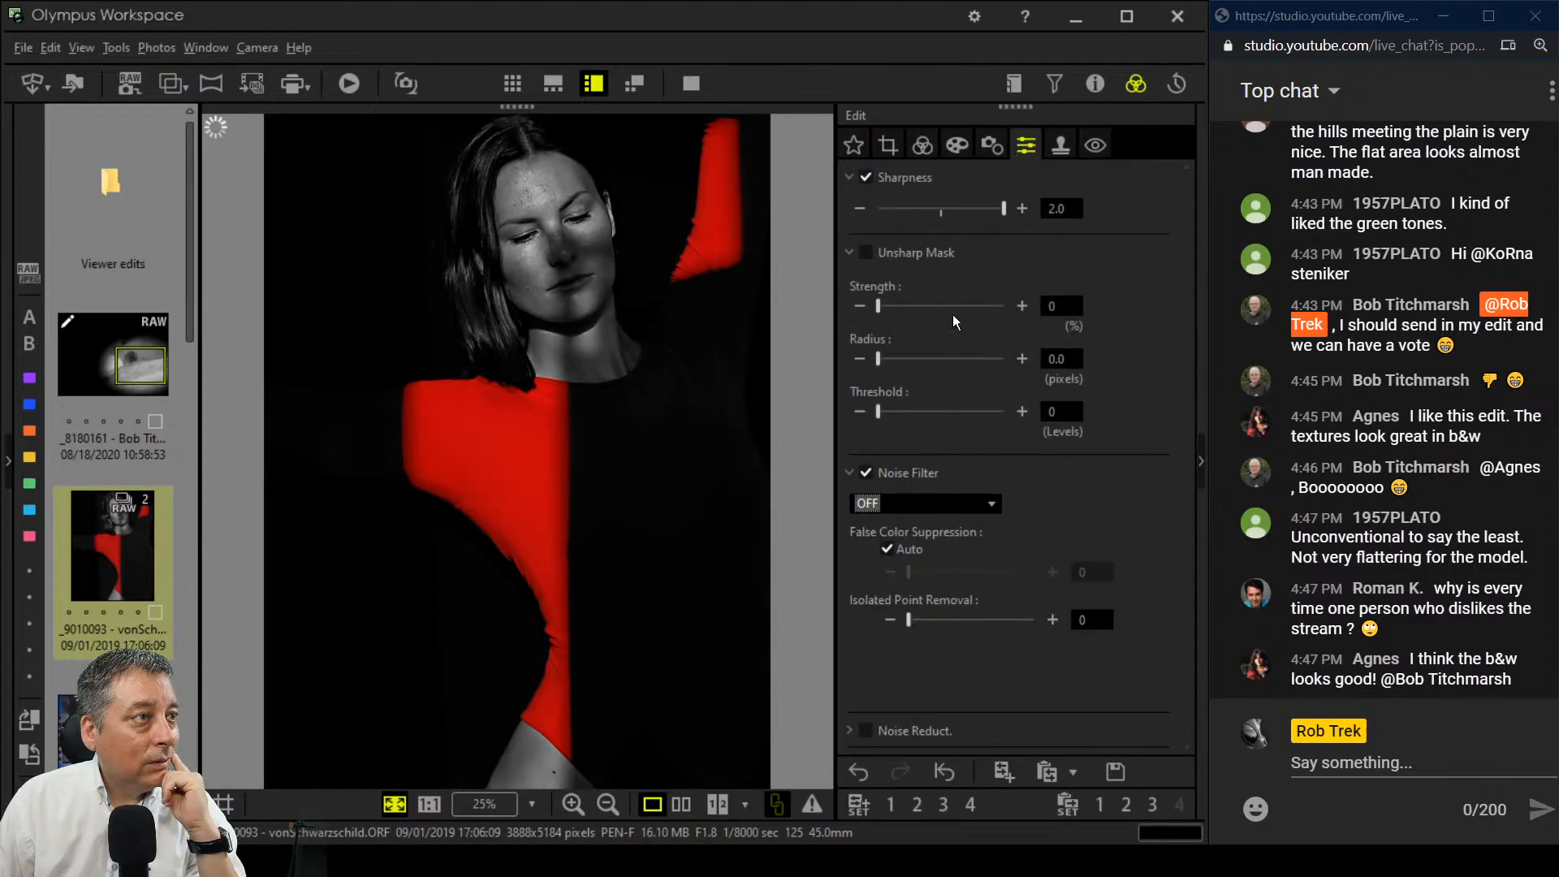
# Step: Check the portrait's camera, lens and exposure details, and review its art filter settings
pyautogui.click(1095, 83)
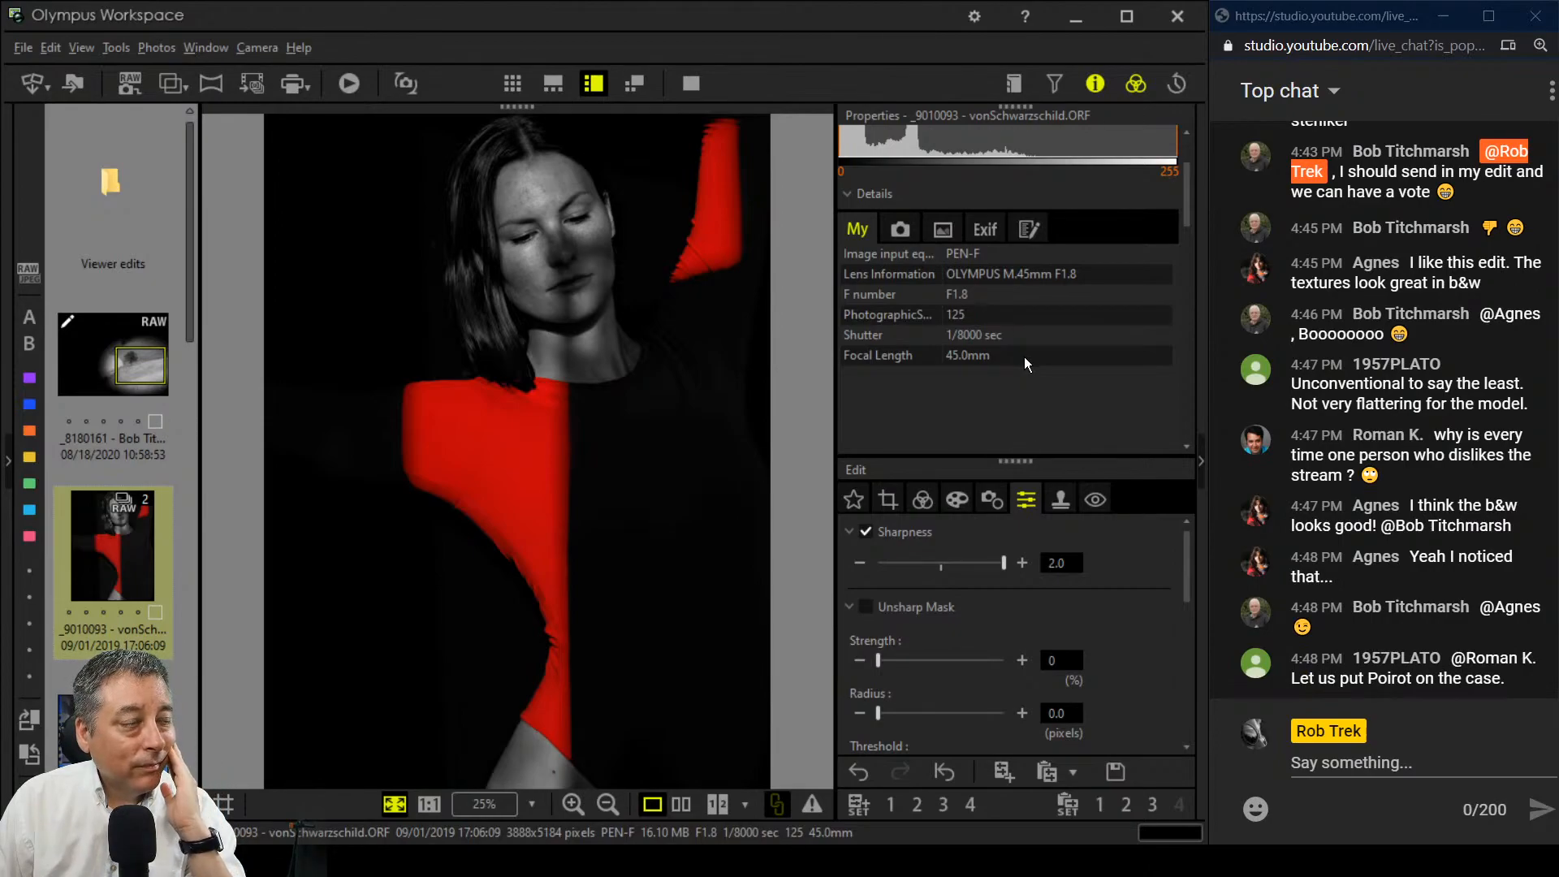
pyautogui.click(1088, 84)
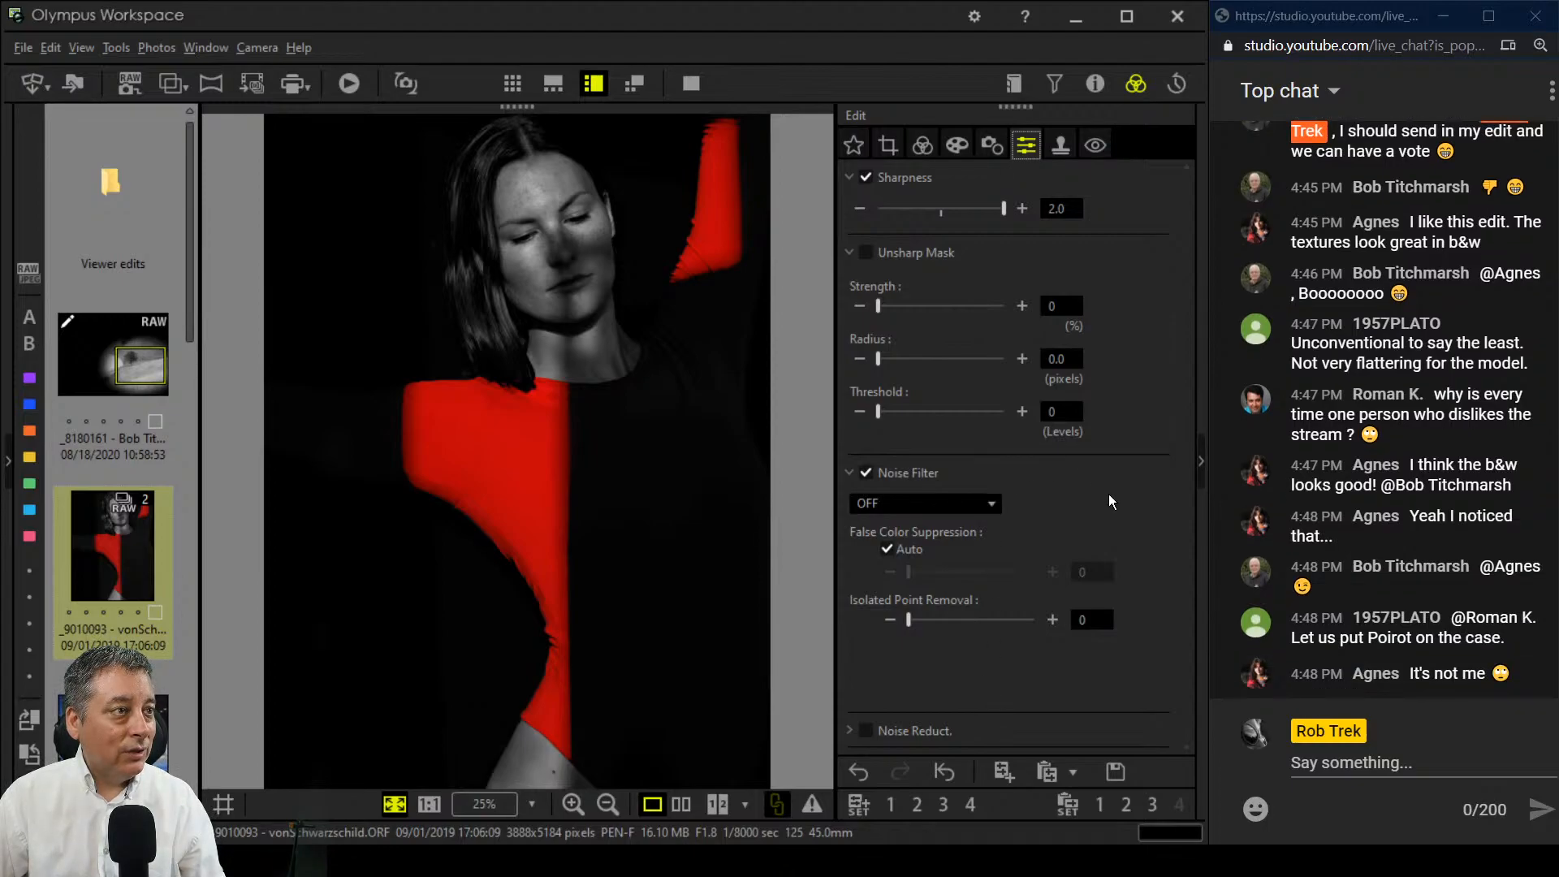
pyautogui.click(955, 146)
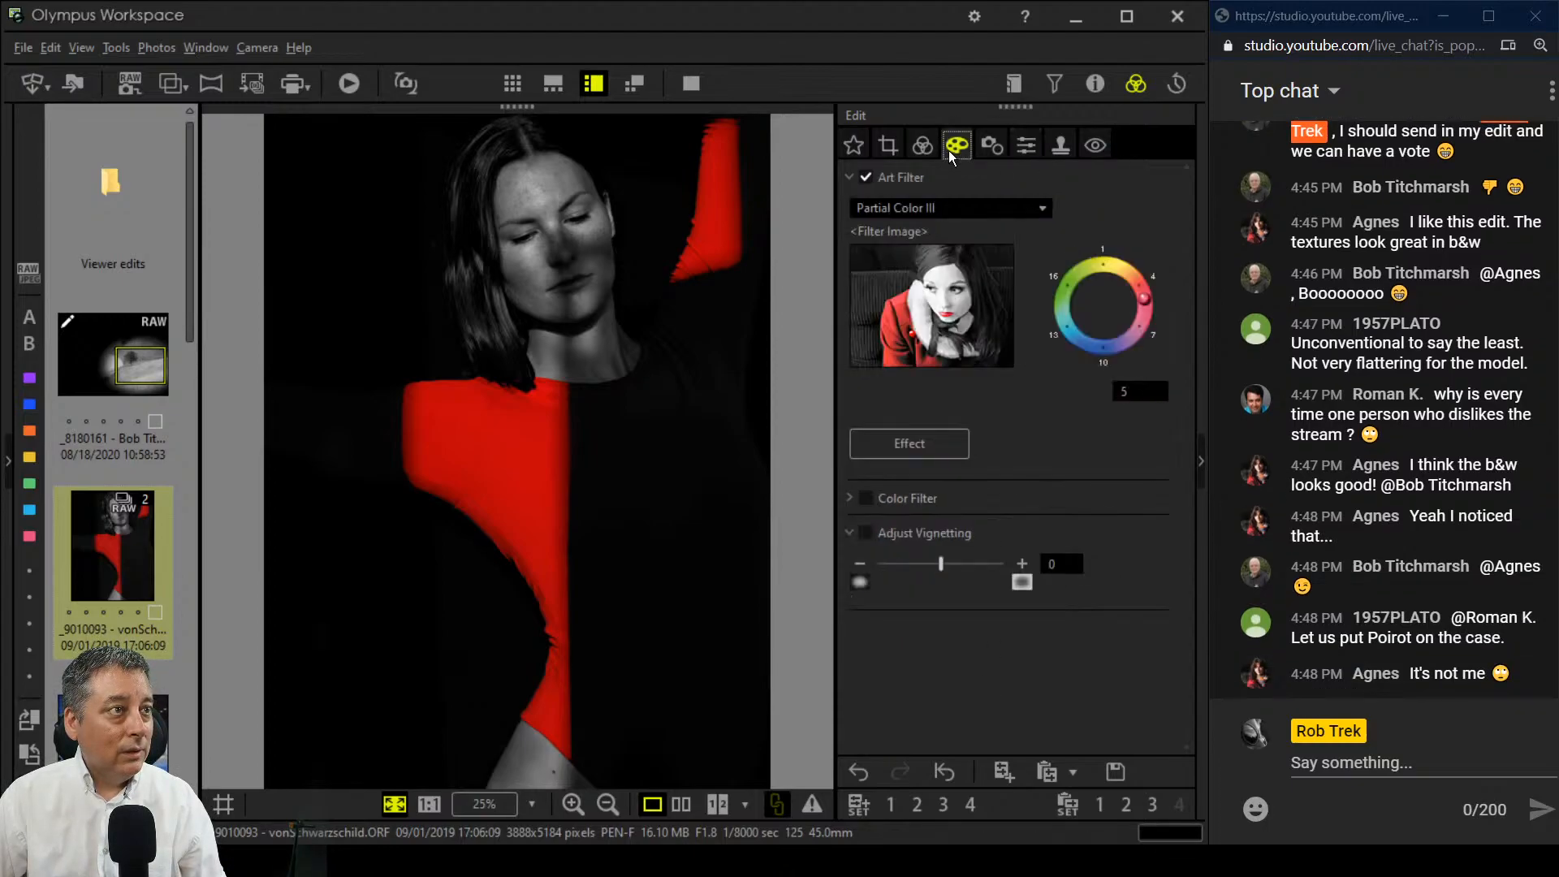
# Step: Review the portrait's tone and color adjustments and set Dehaze to 61
pyautogui.click(922, 144)
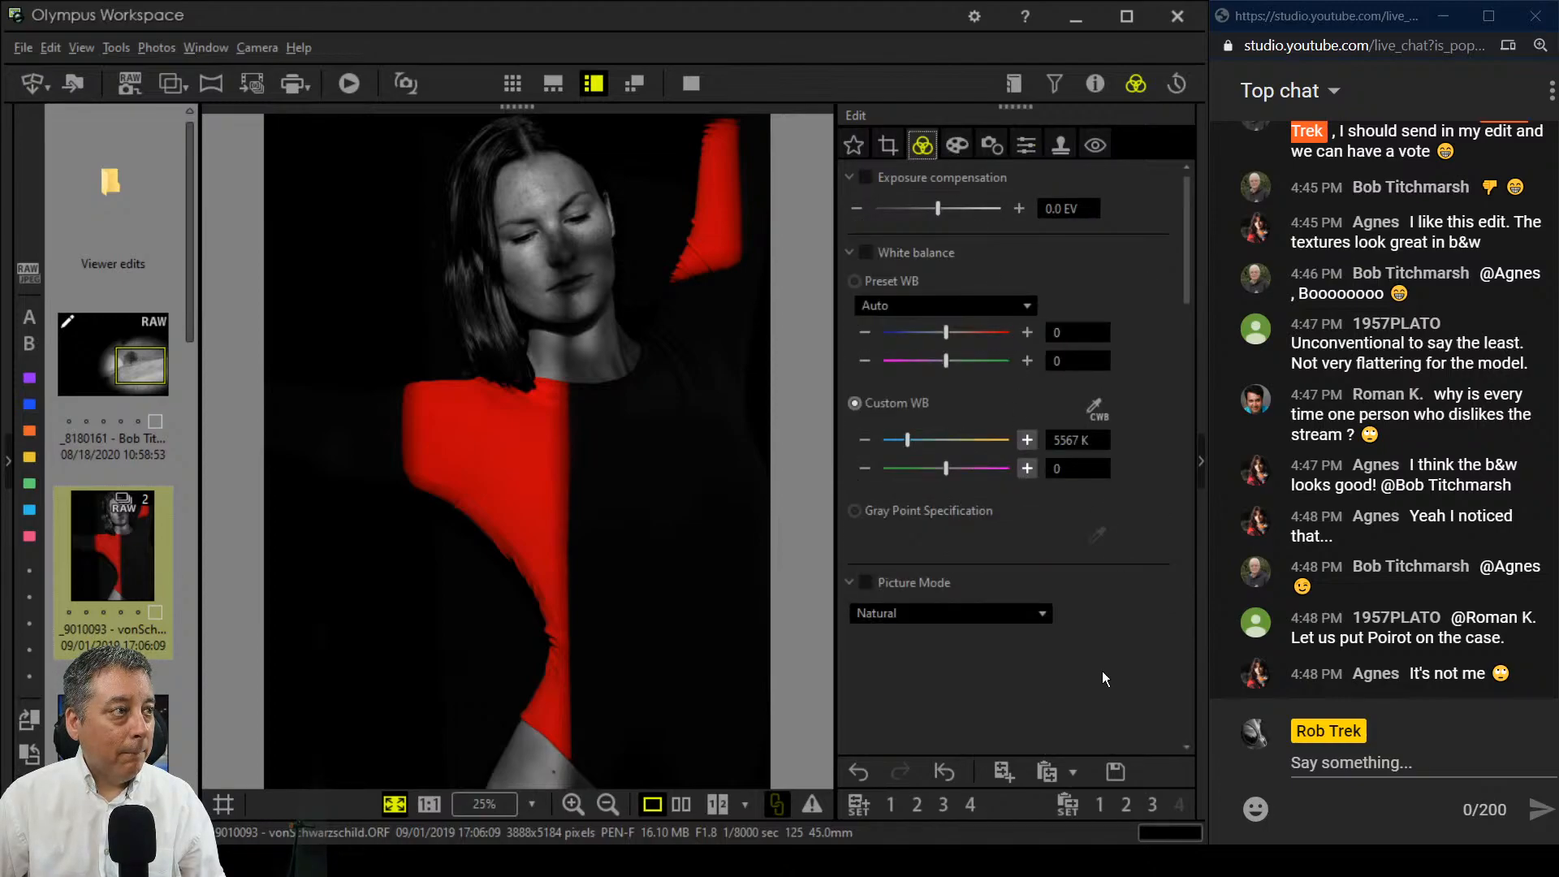
pyautogui.scroll(-8, 1110, 632)
pyautogui.scroll(-10, 1109, 627)
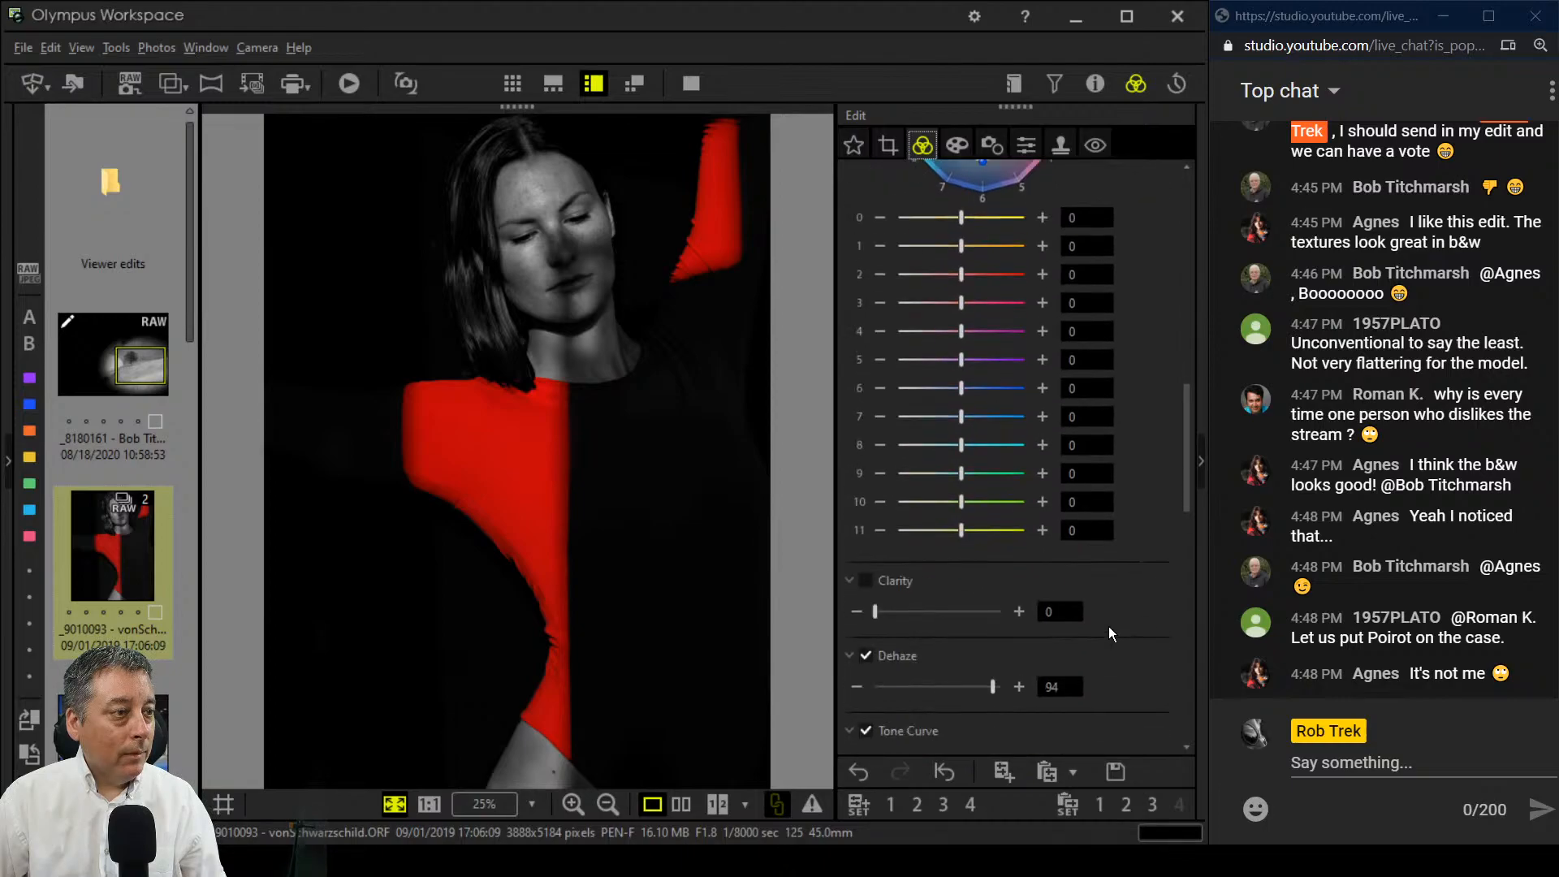
pyautogui.scroll(-4, 1092, 624)
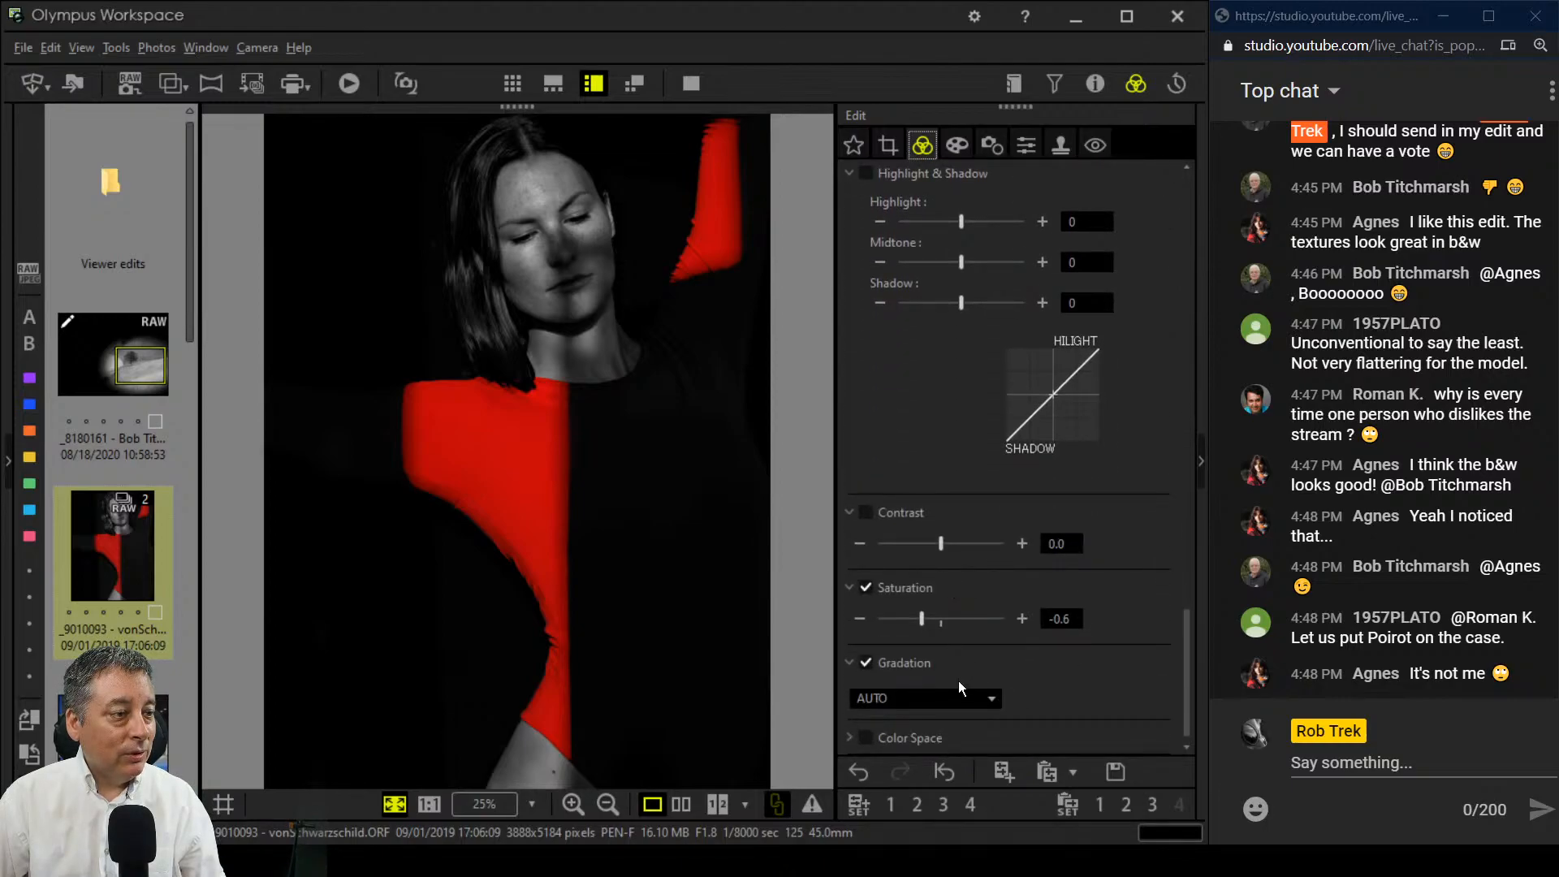
pyautogui.scroll(7, 886, 394)
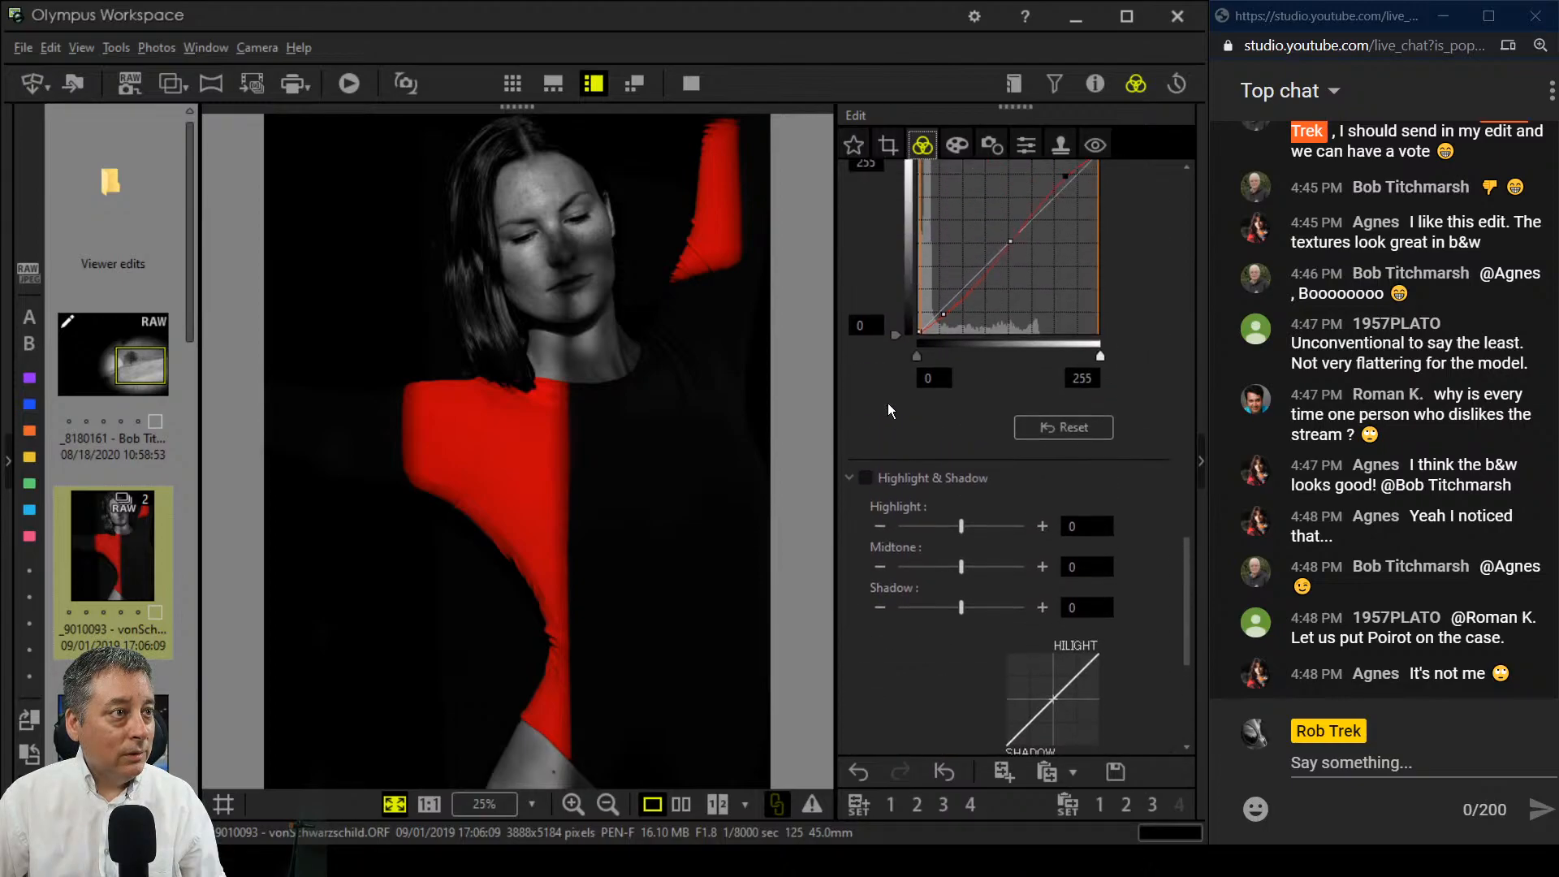
pyautogui.scroll(2, 893, 415)
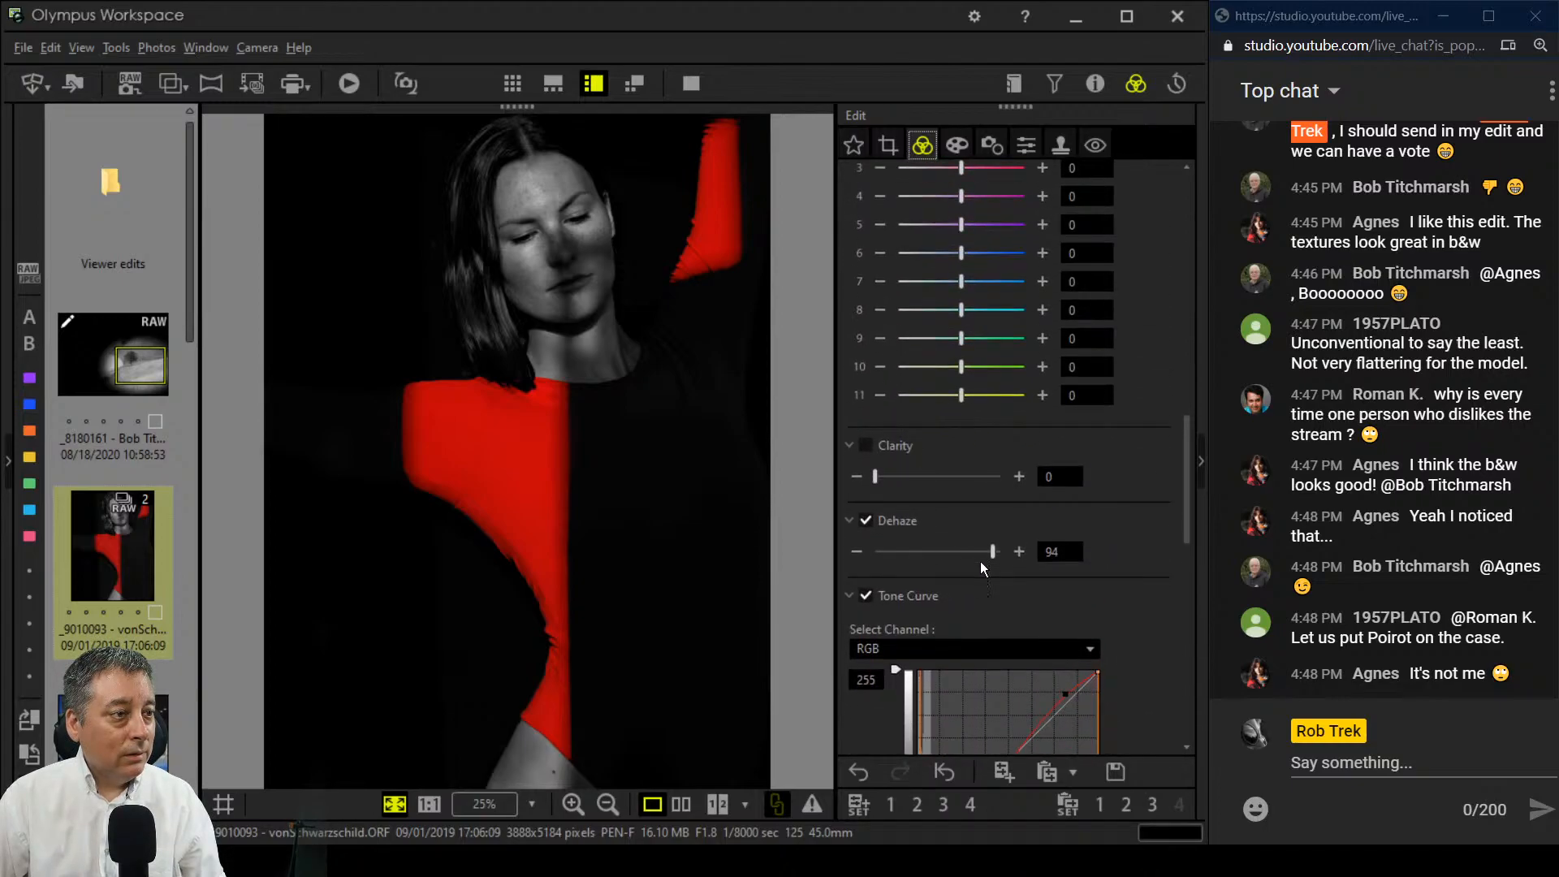
pyautogui.moveTo(994, 557); pyautogui.dragTo(952, 564)
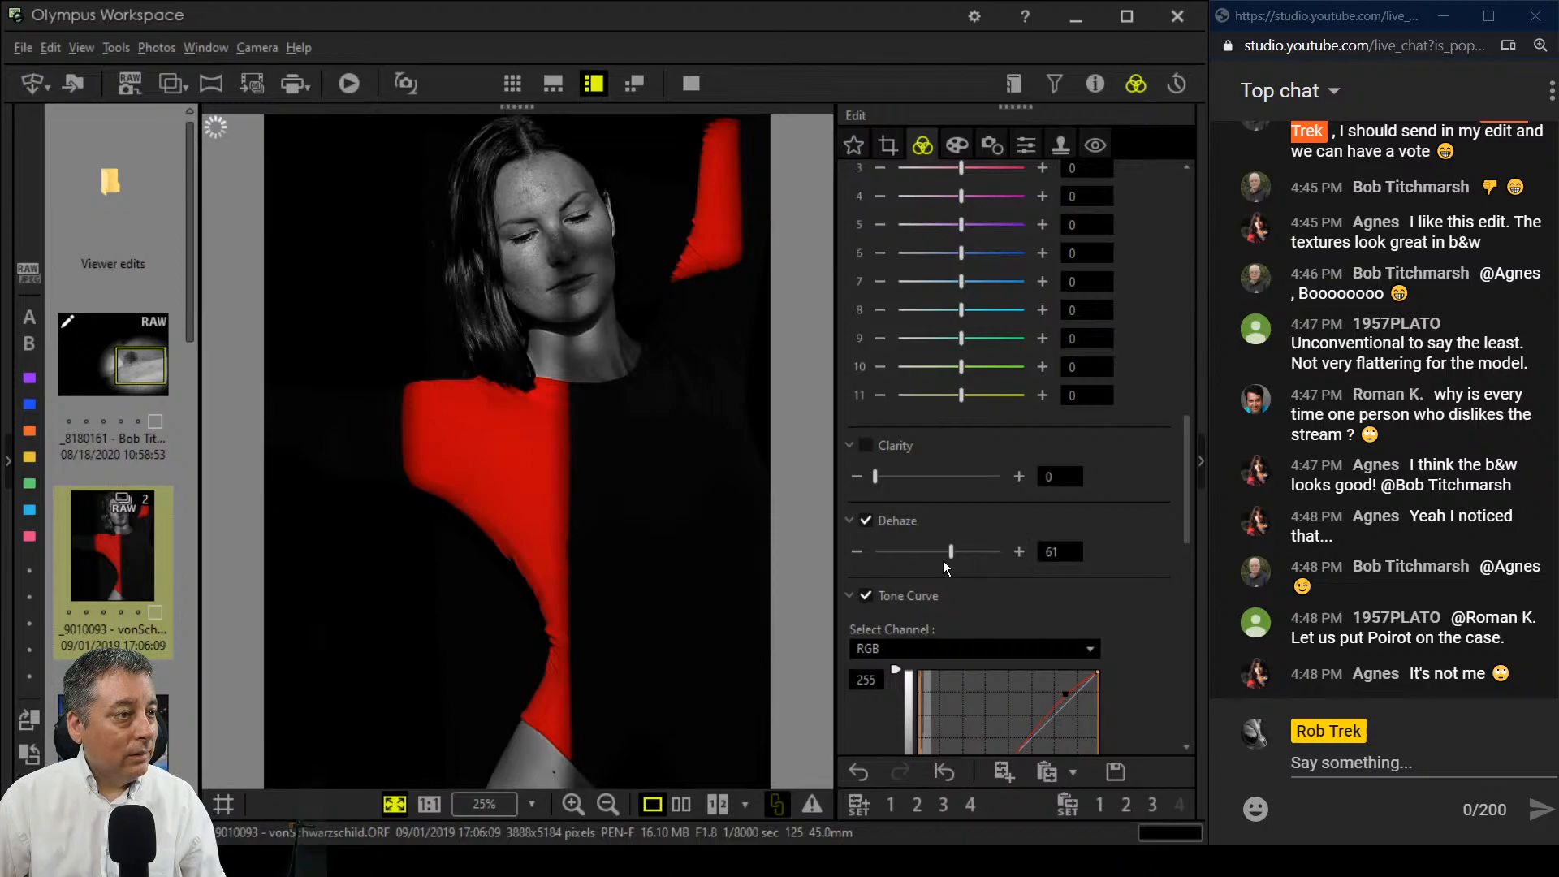
pyautogui.moveTo(950, 554); pyautogui.dragTo(943, 560)
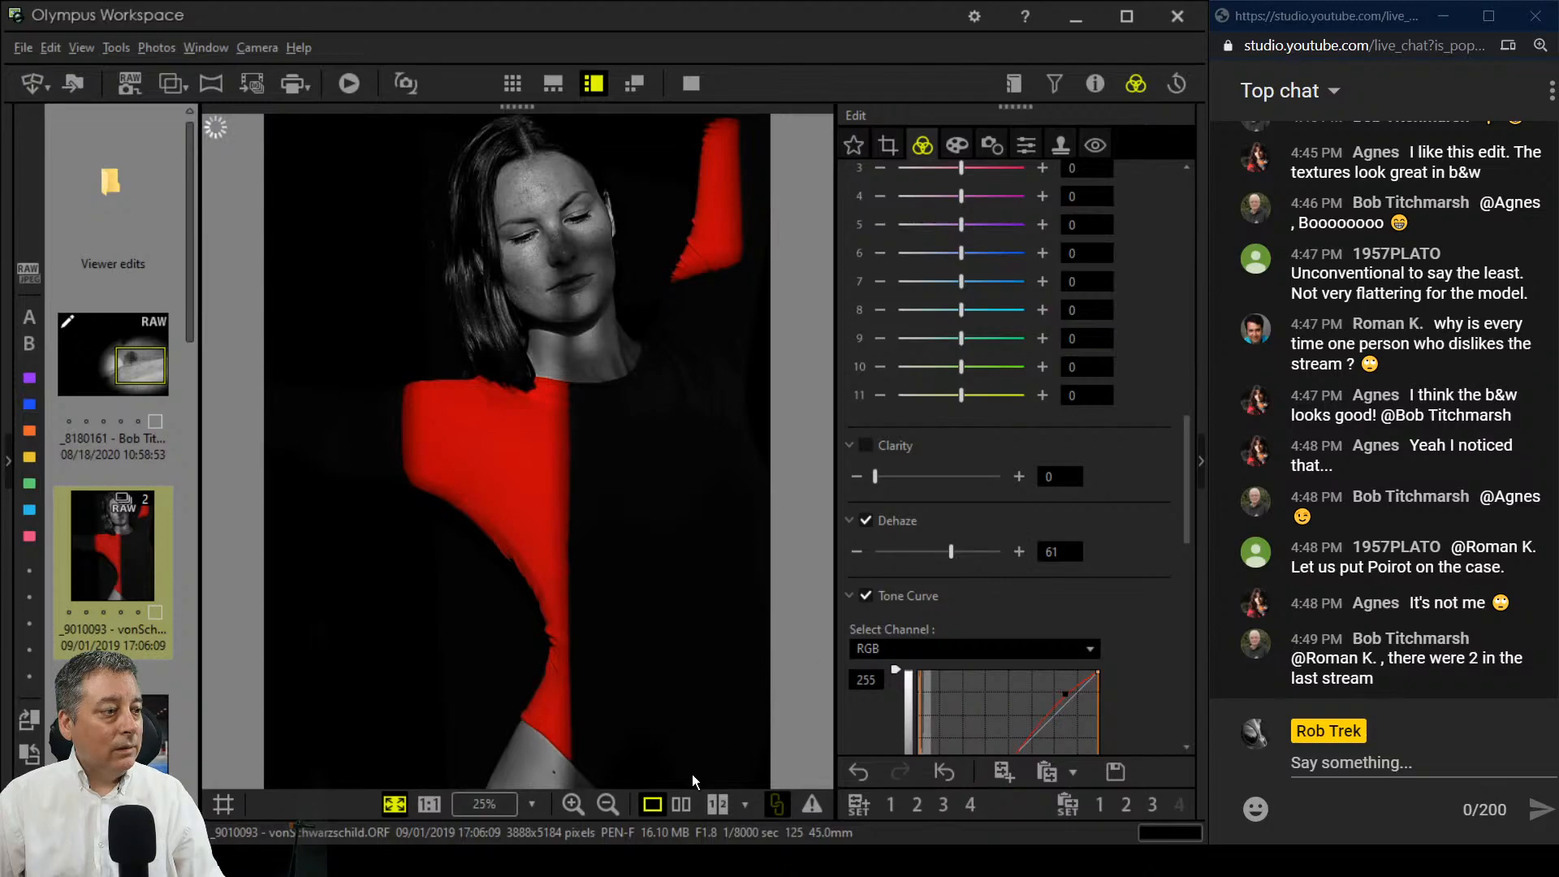
# Step: Compare the original and edited portrait side by side in full screen
pyautogui.click(682, 803)
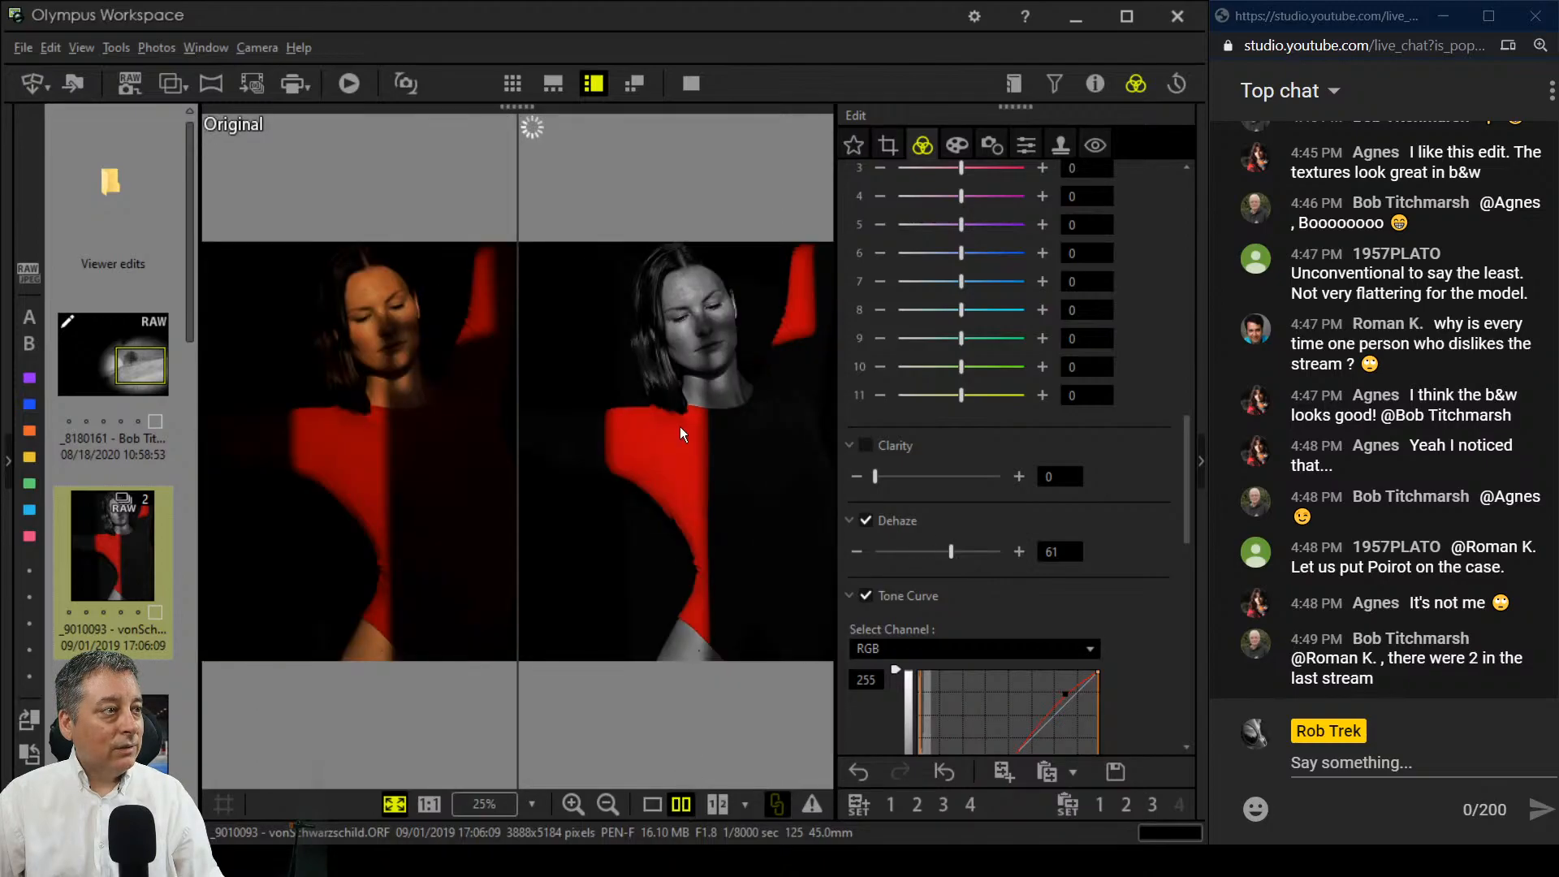
pyautogui.click(695, 83)
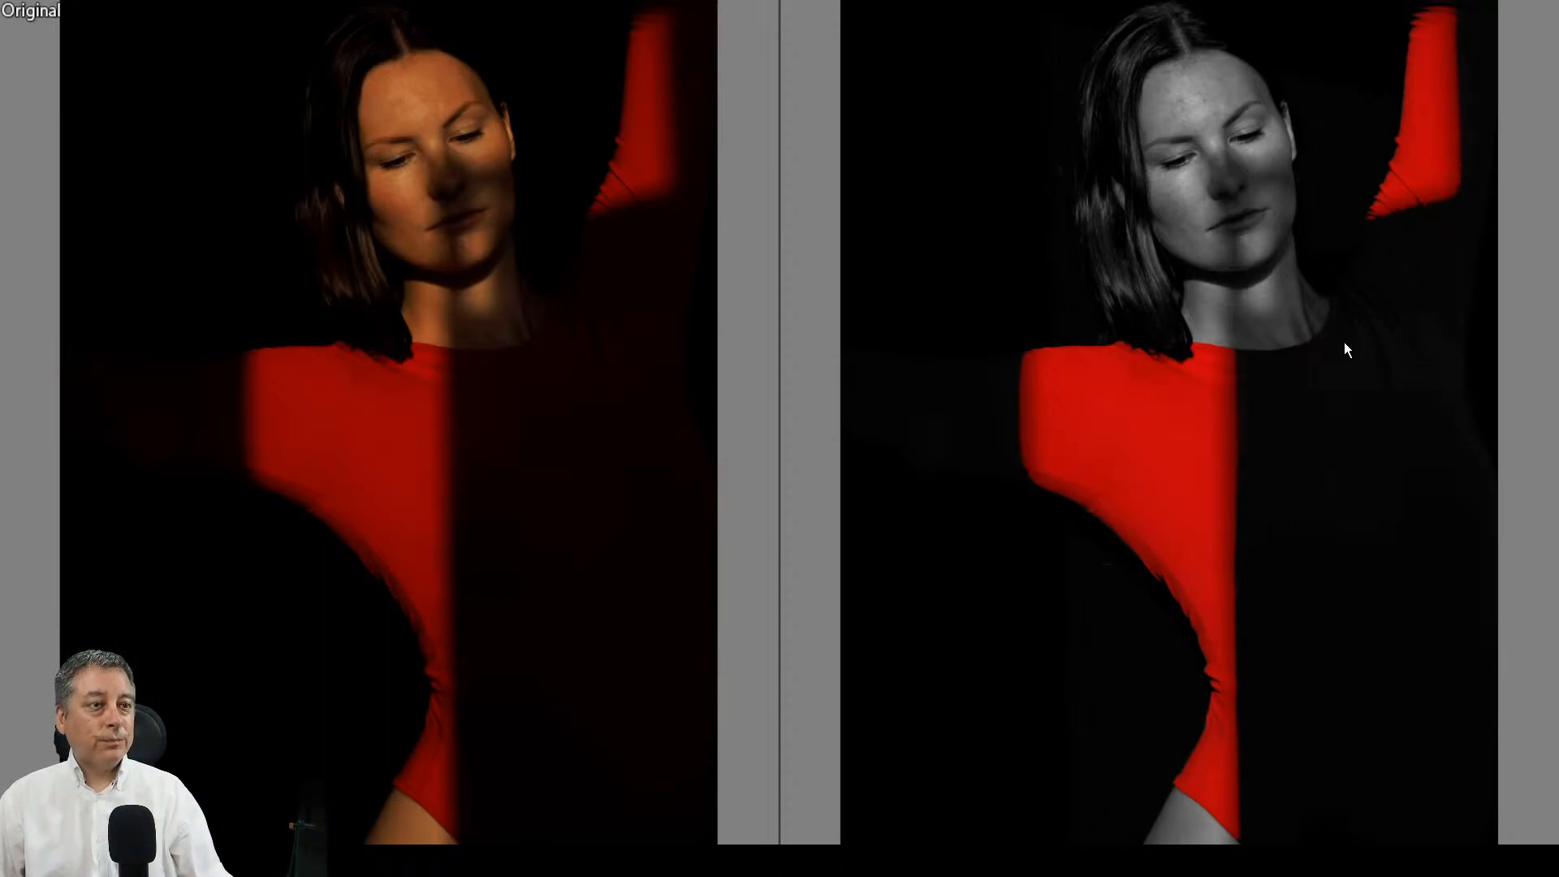
pyautogui.press('Escape')
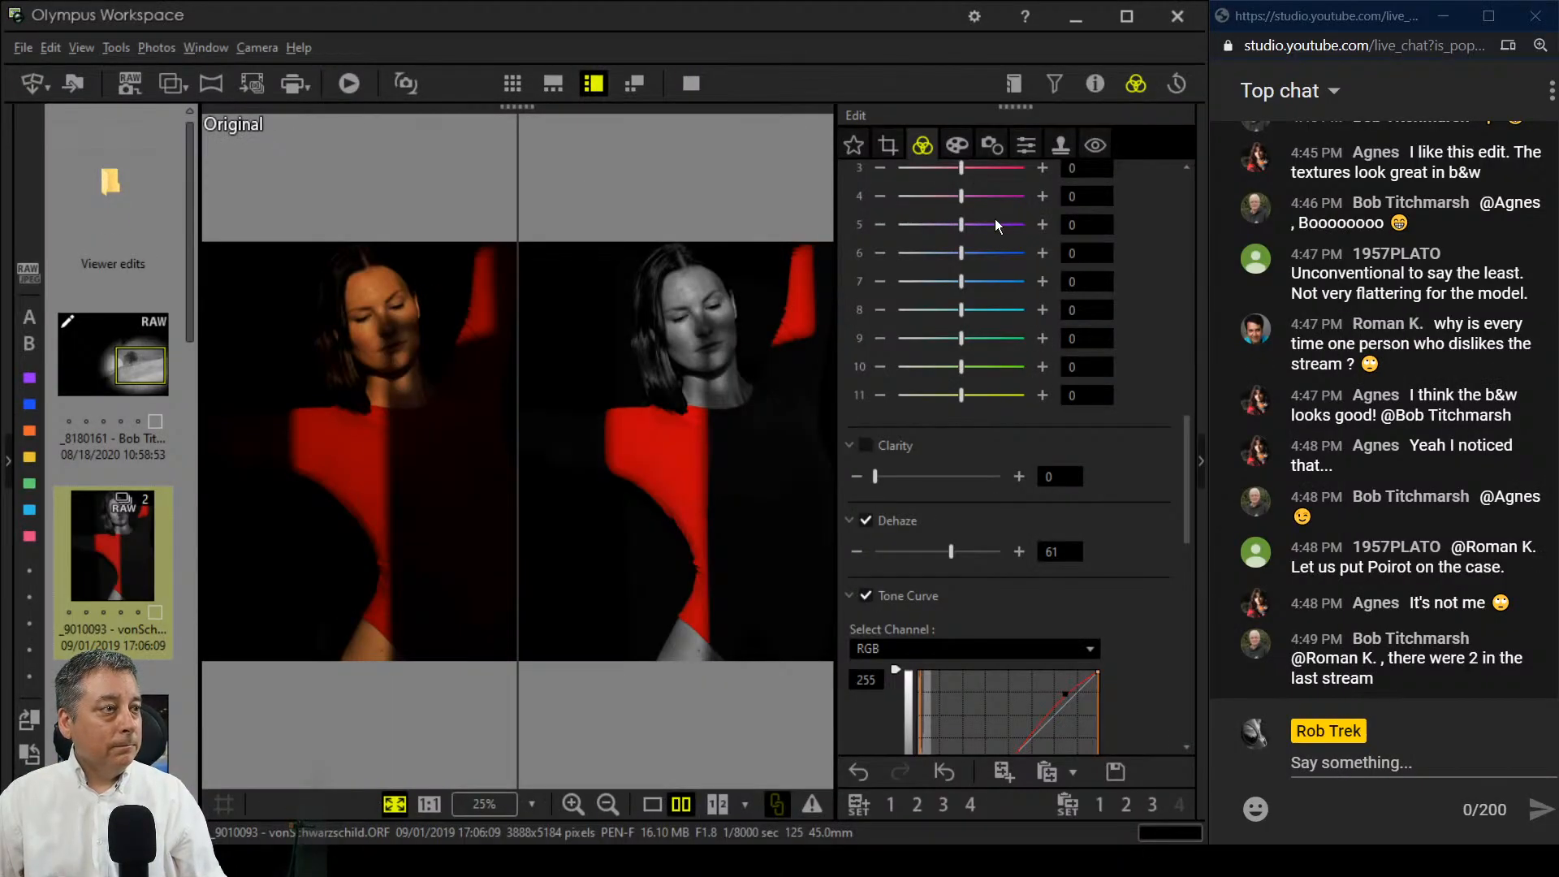
# Step: Return to the single-image view and try a 1:1 crop around the woman's head and shoulders, about 3326 pixels square
pyautogui.click(887, 146)
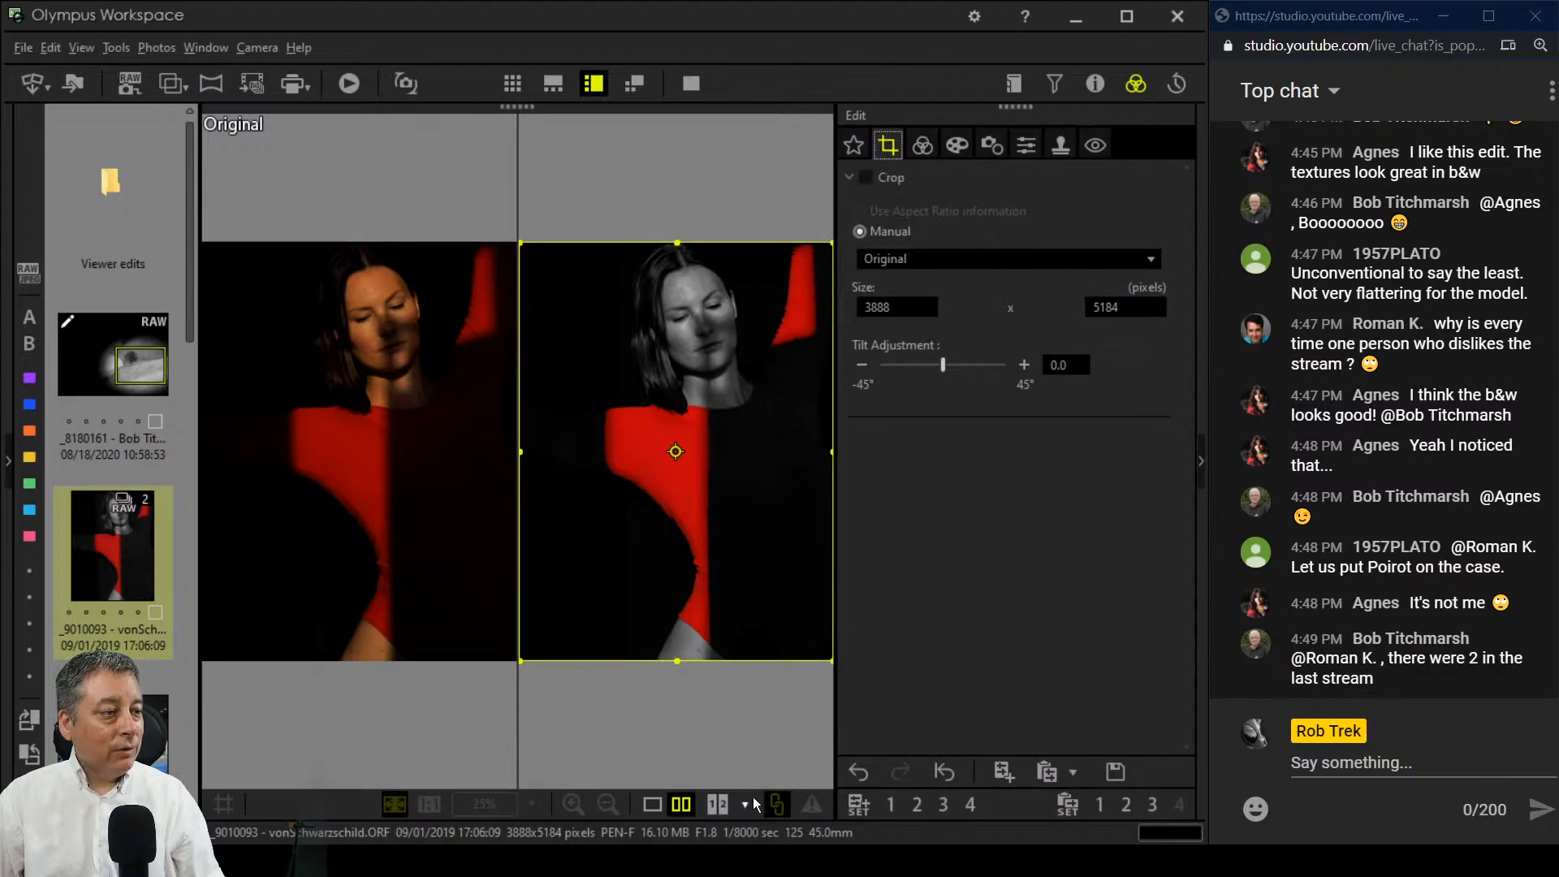
pyautogui.click(652, 804)
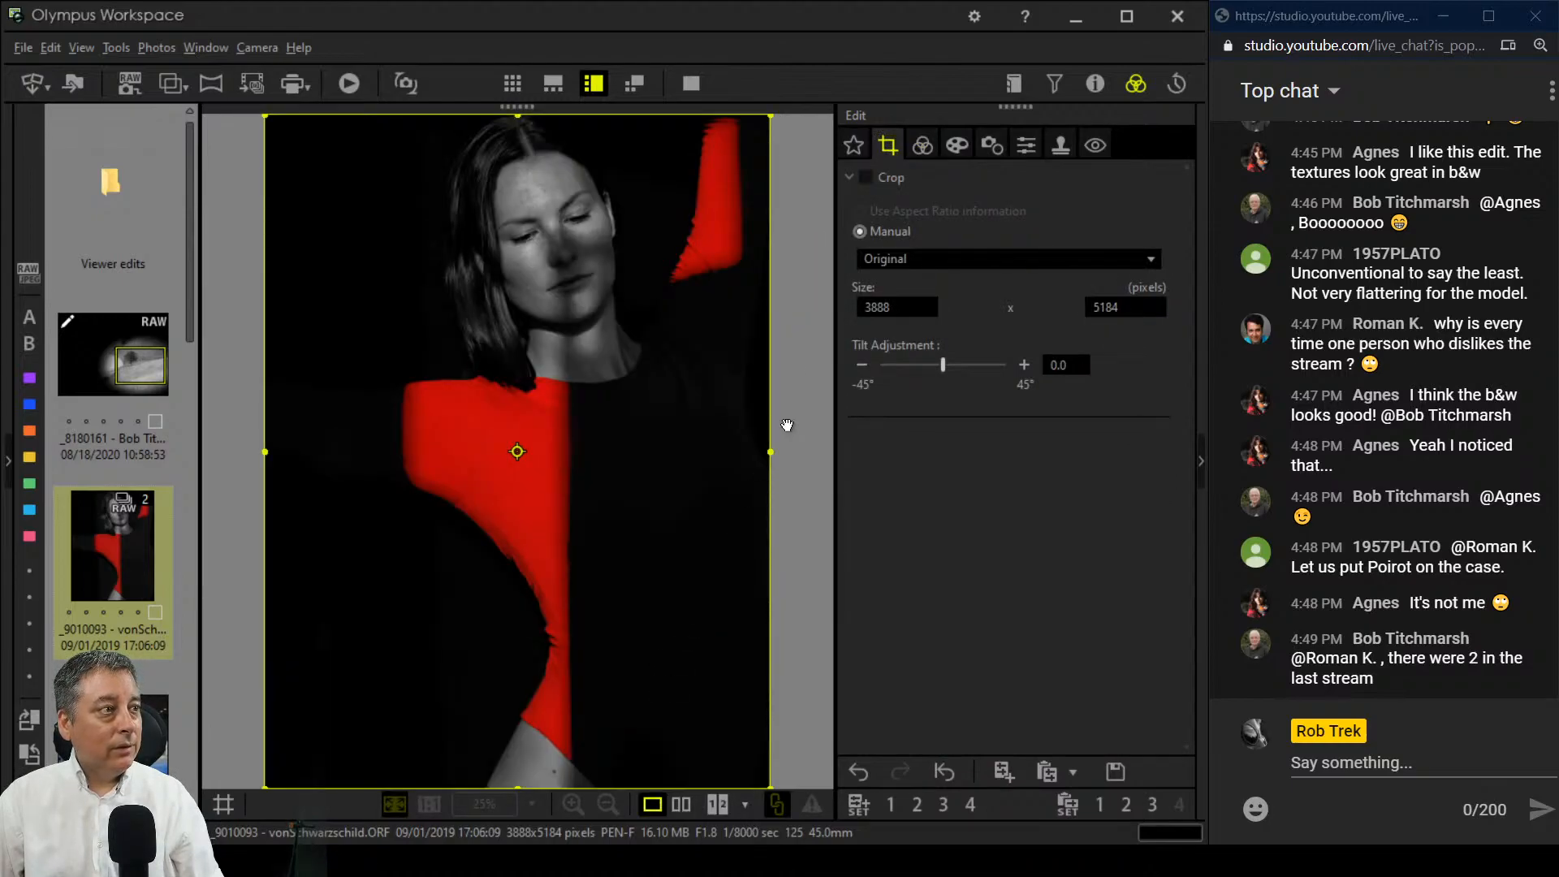
pyautogui.click(942, 265)
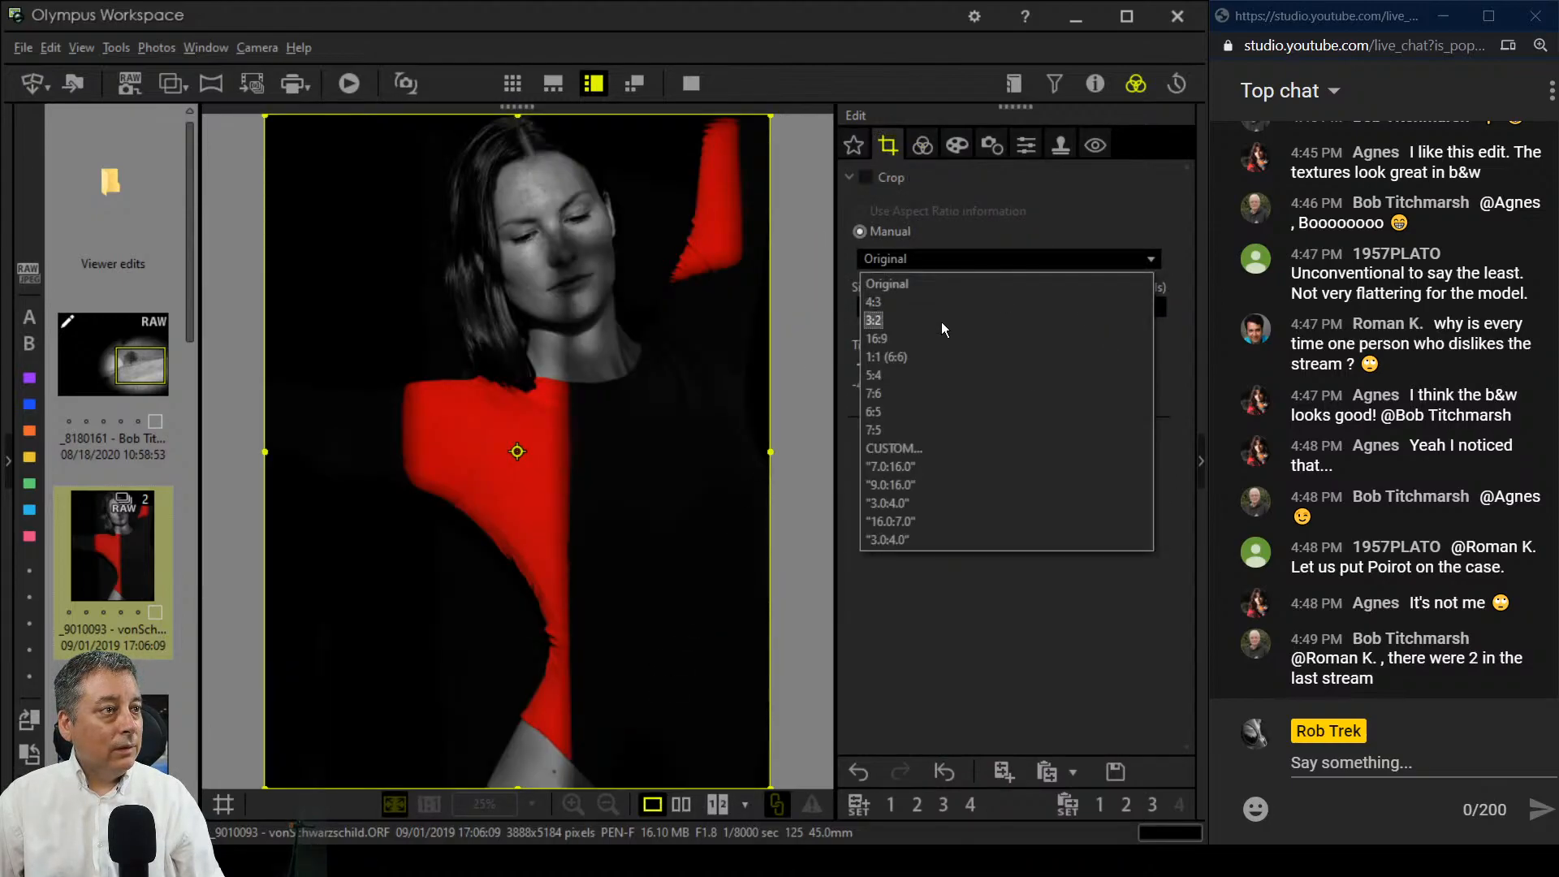
pyautogui.click(942, 364)
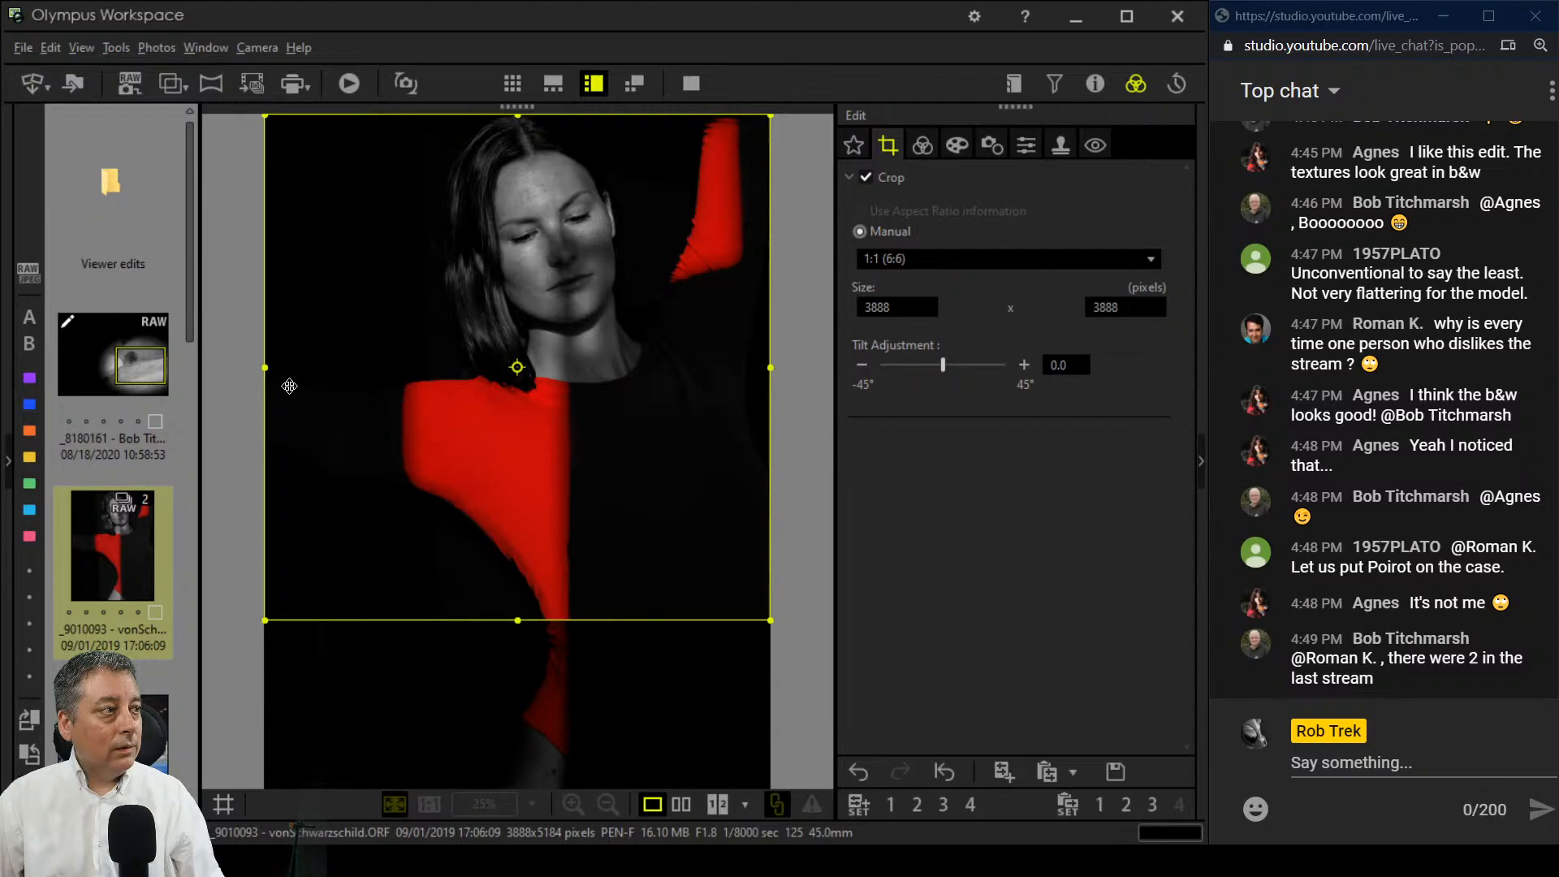
pyautogui.moveTo(271, 371); pyautogui.dragTo(345, 368)
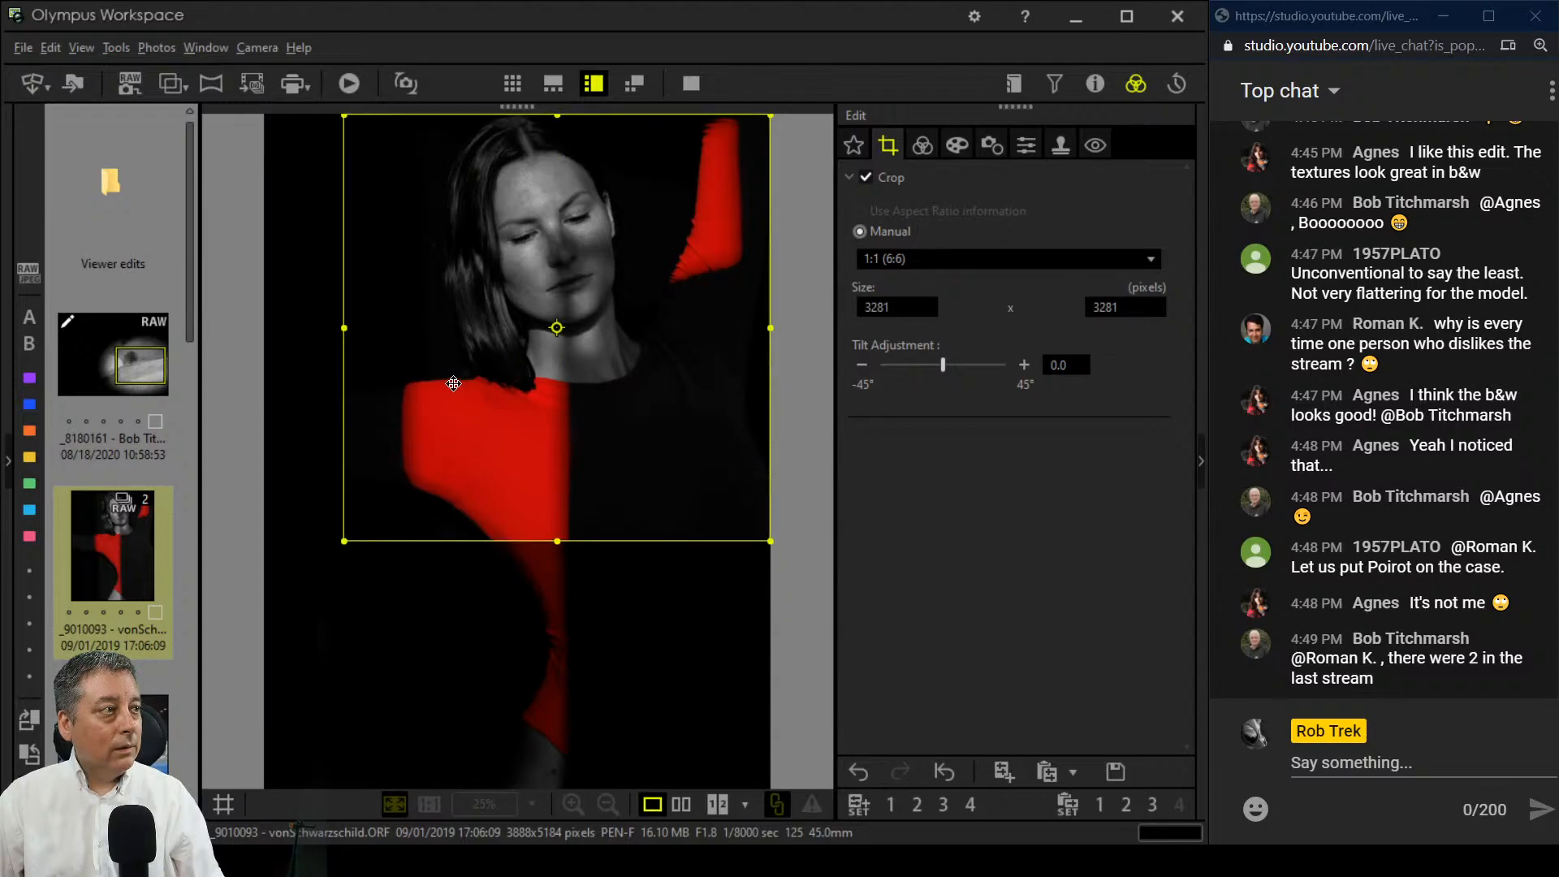
pyautogui.moveTo(344, 332); pyautogui.dragTo(364, 332)
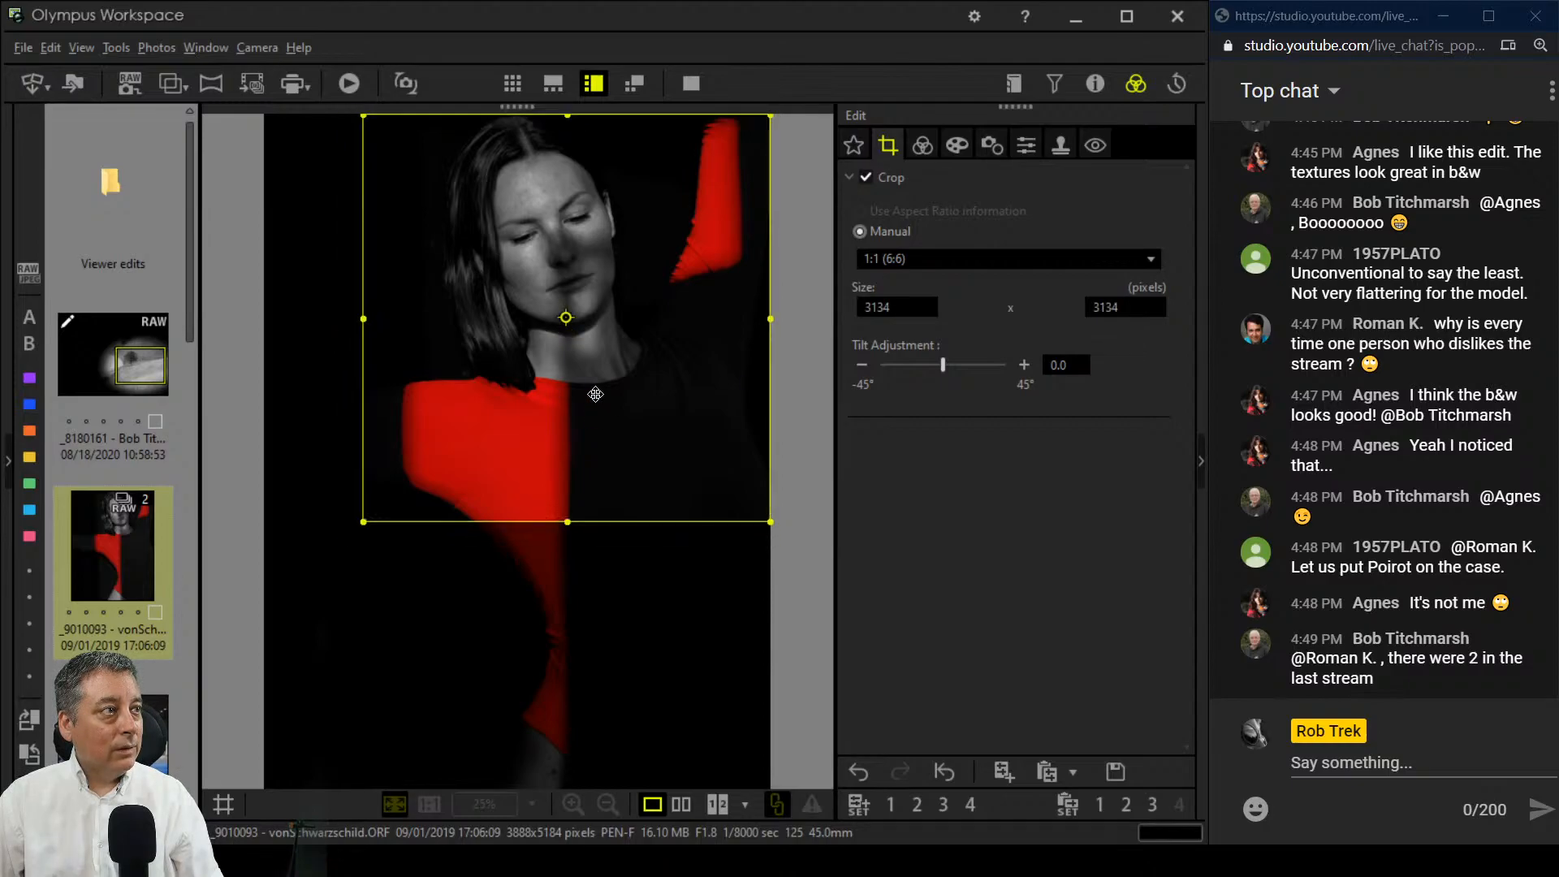
pyautogui.click(928, 159)
pyautogui.click(888, 152)
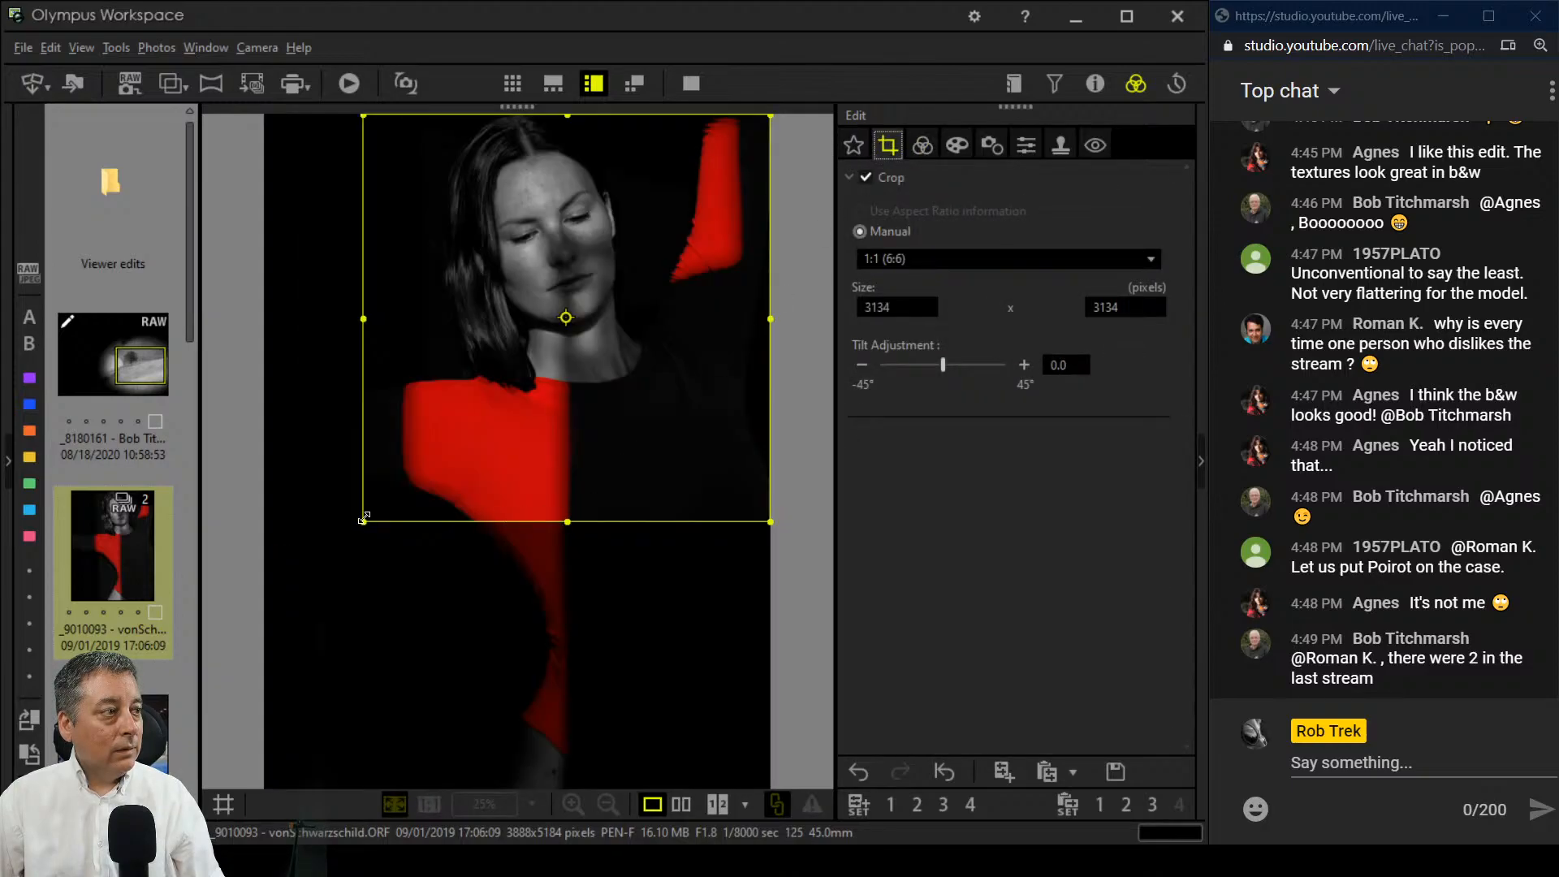
pyautogui.moveTo(363, 521); pyautogui.dragTo(338, 546)
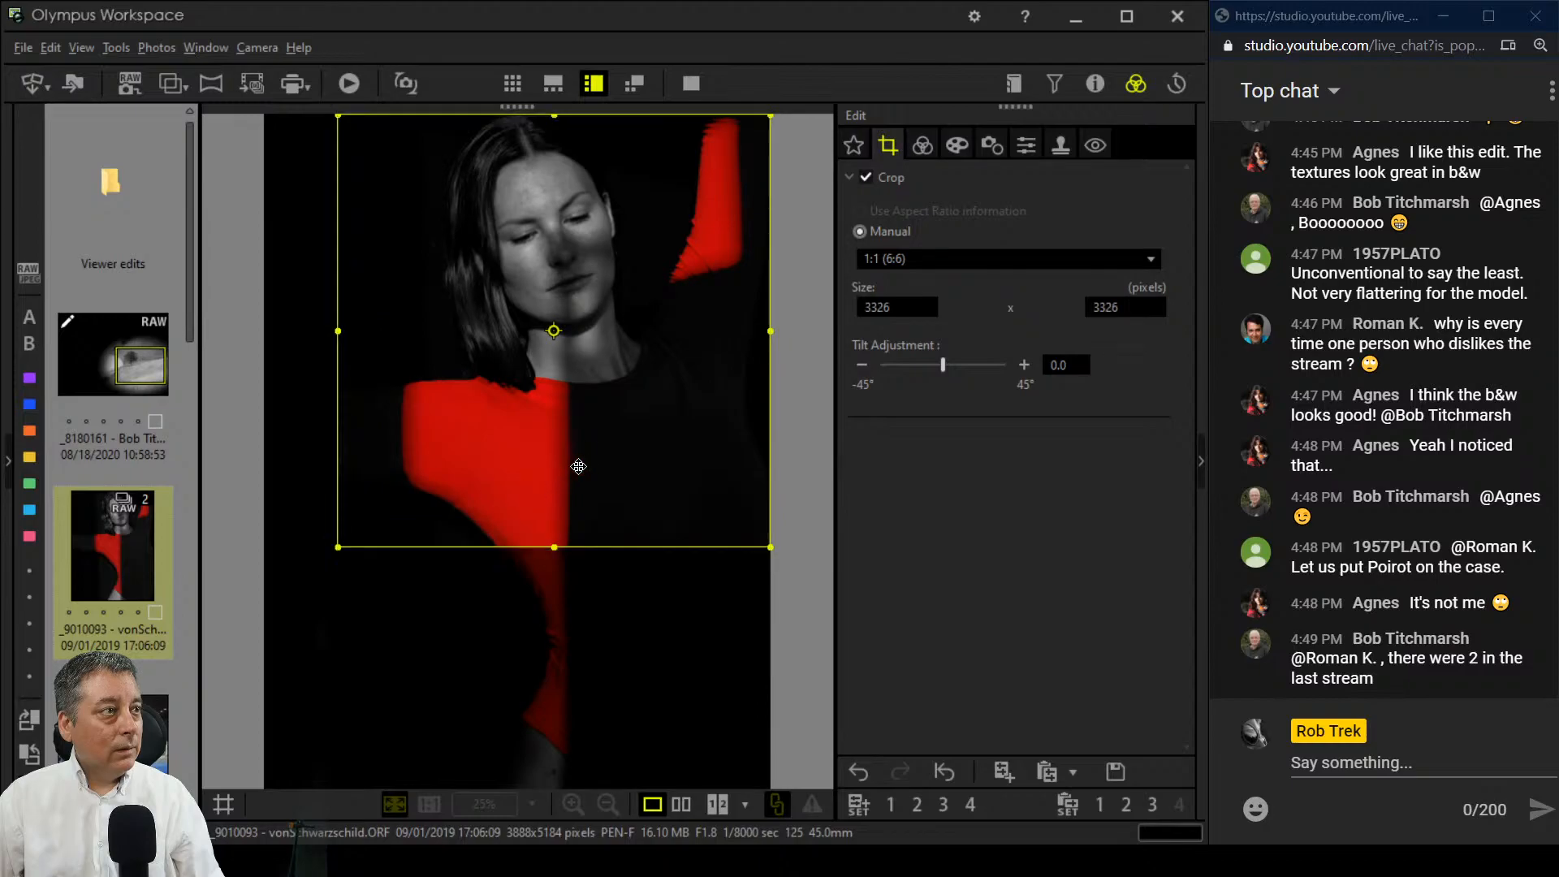
pyautogui.click(926, 145)
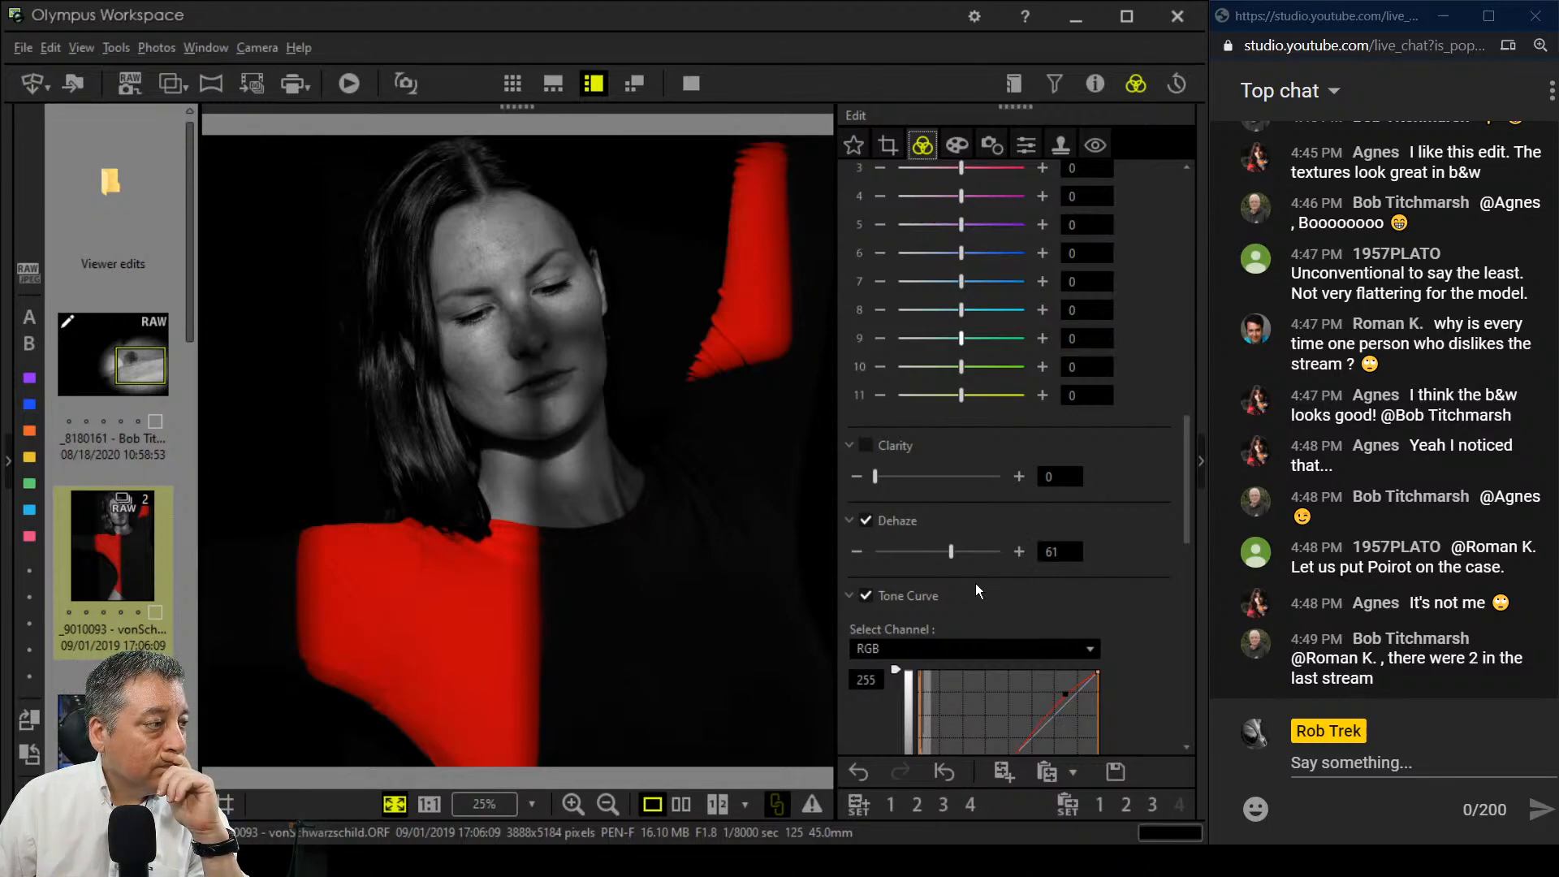
# Step: Change the crop ratio to 4:3 and size the upright frame to about 3382 x 4511 pixels, trimming the left side and bottom
pyautogui.click(888, 142)
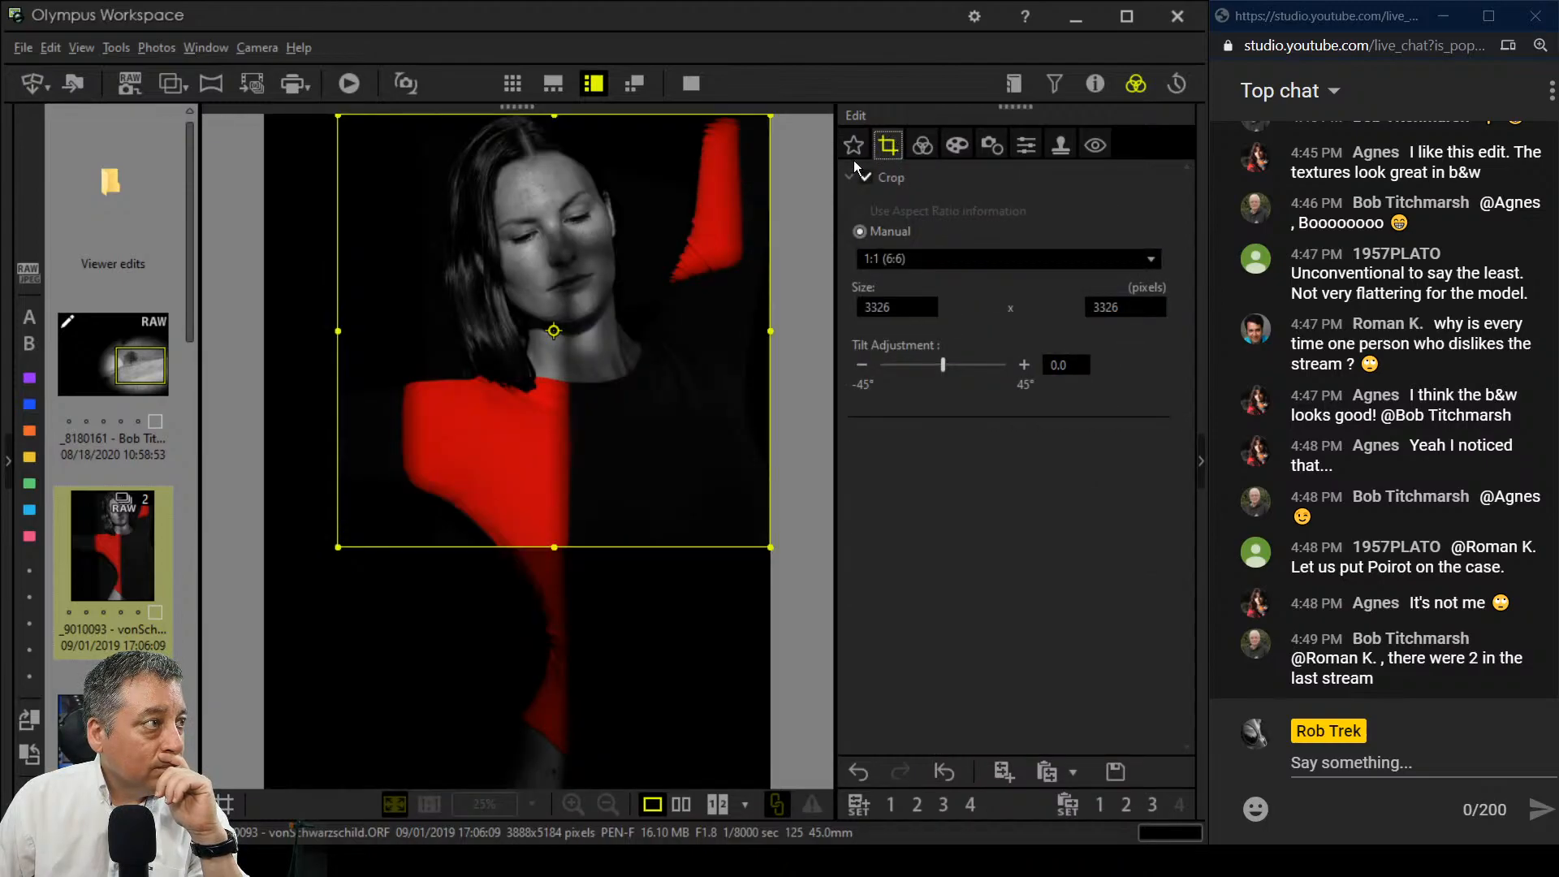
pyautogui.click(903, 256)
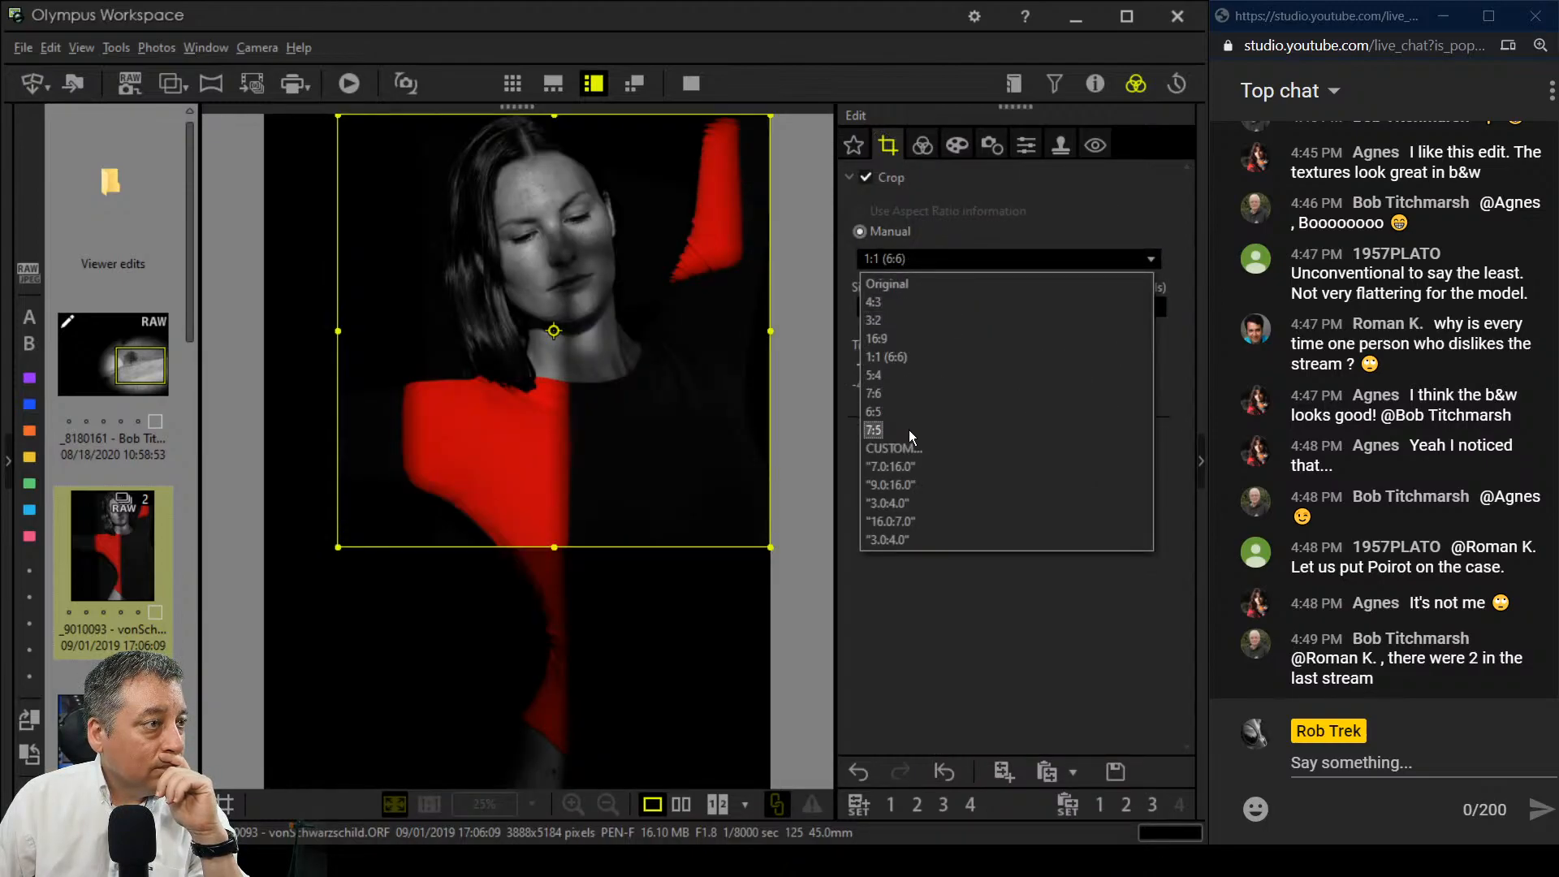
pyautogui.click(915, 306)
pyautogui.moveTo(266, 784); pyautogui.dragTo(487, 702)
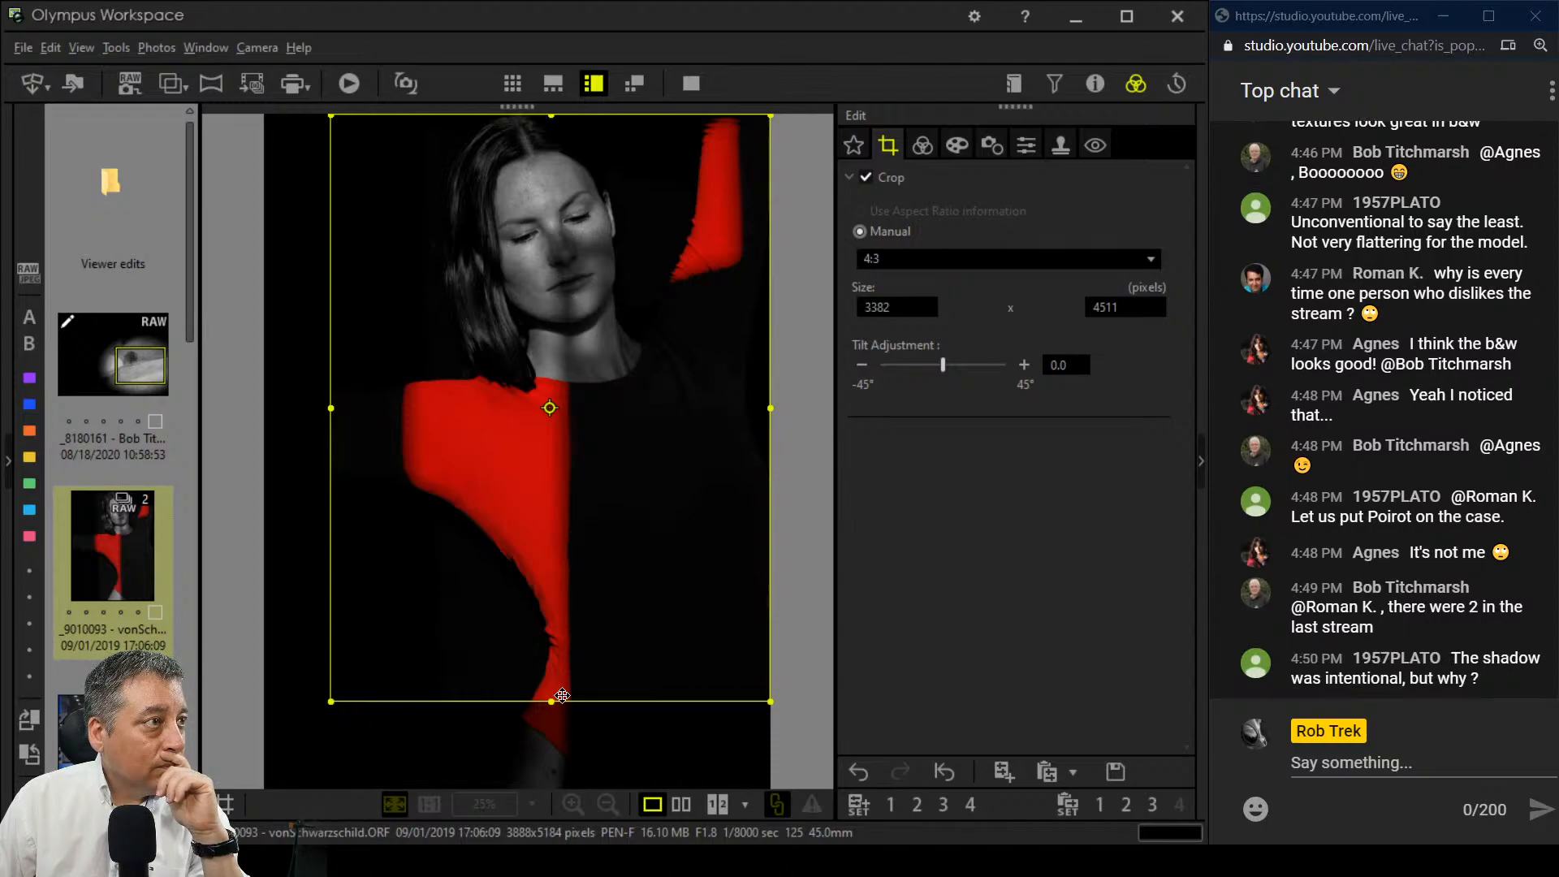
# Step: Tighten the portrait's 4:3 crop to about 3189 x 4253 pixels and lower its saturation to -2.0
pyautogui.moveTo(768, 408); pyautogui.dragTo(686, 409)
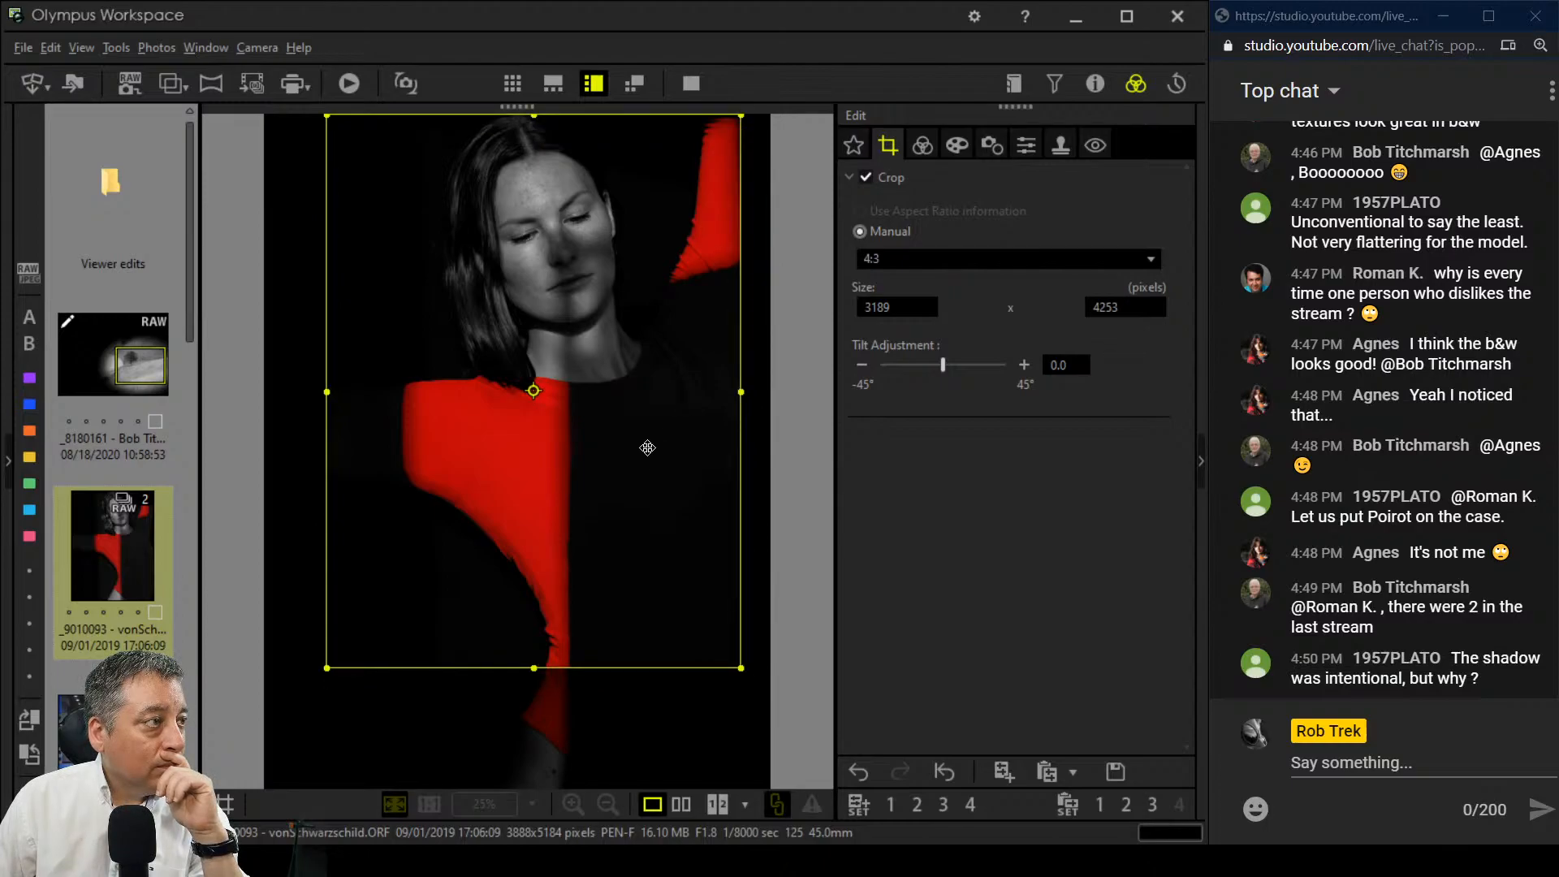
pyautogui.click(920, 146)
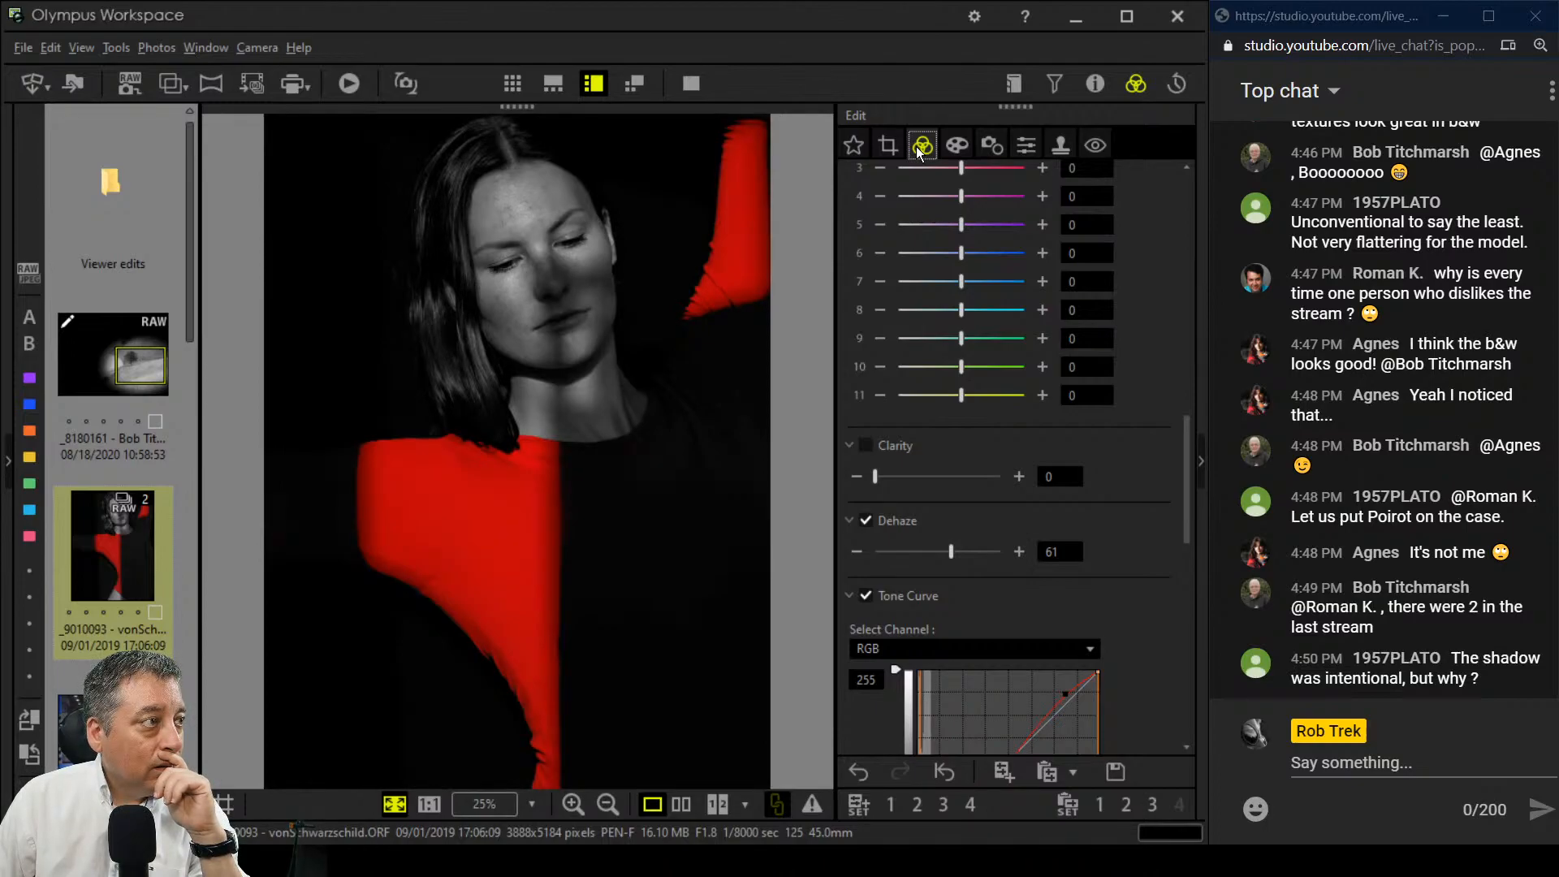
pyautogui.scroll(-10, 1134, 655)
pyautogui.scroll(-1, 1108, 656)
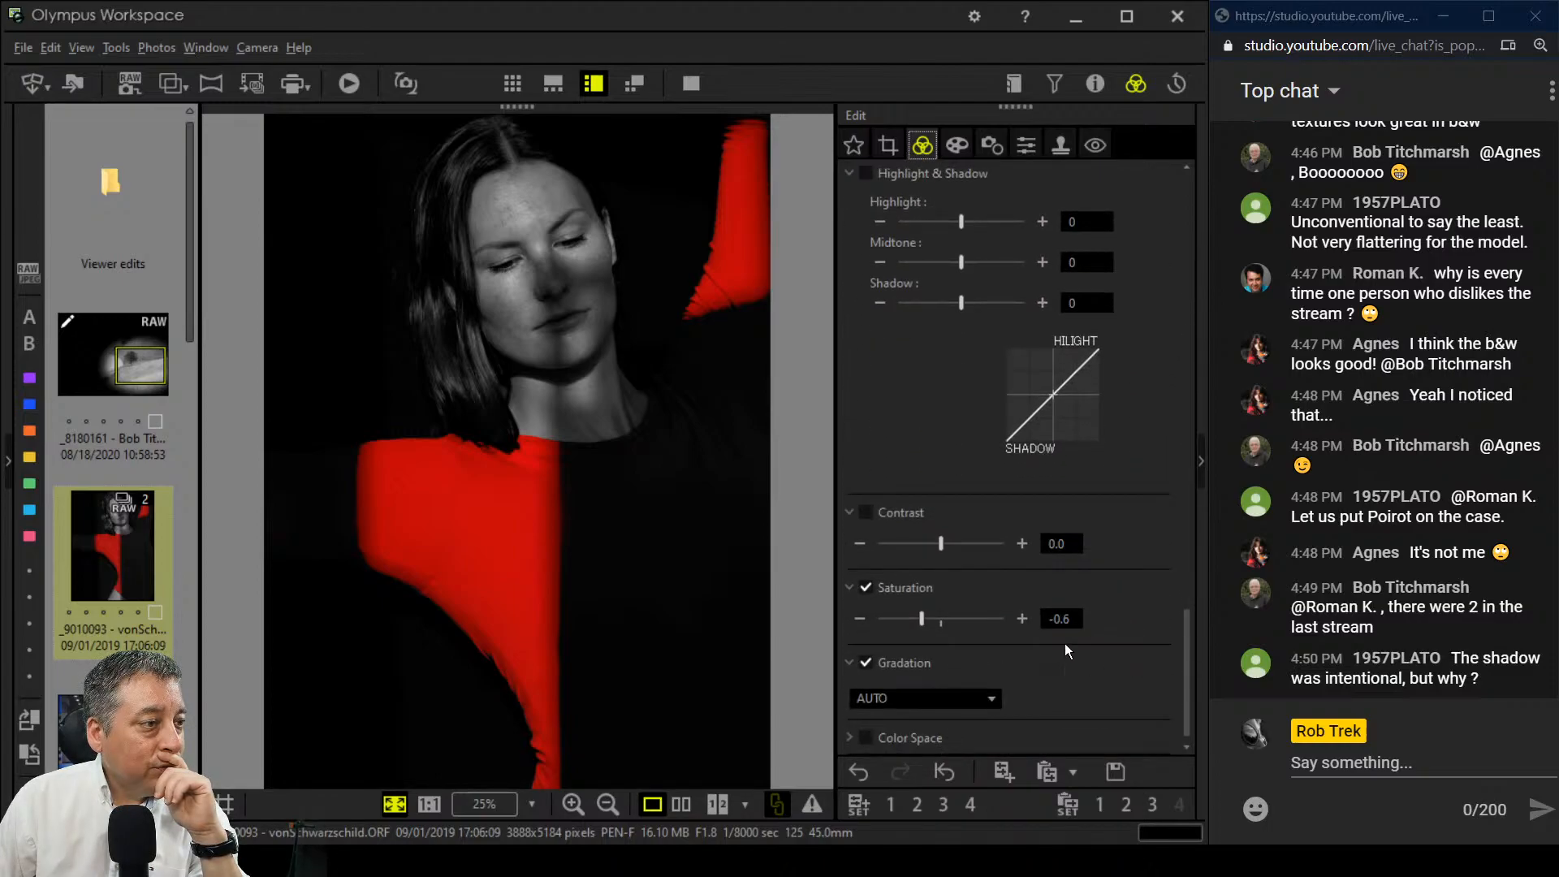
pyautogui.moveTo(919, 620); pyautogui.dragTo(829, 621)
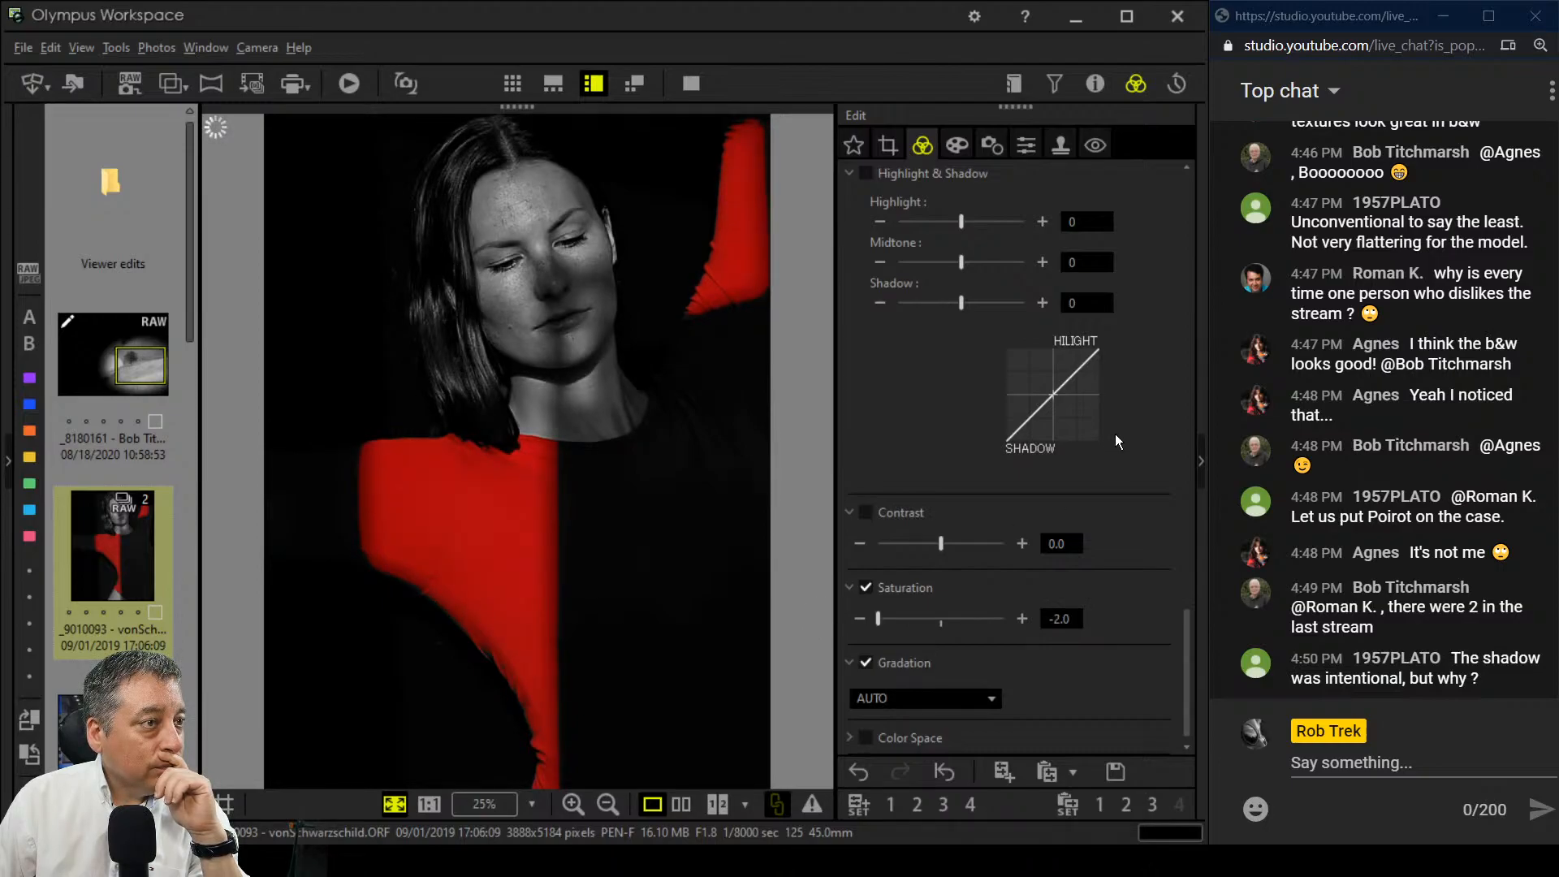
# Step: Review the portrait's tone curve and compare the newly cropped version with its original side by side in full screen
pyautogui.scroll(6, 1119, 452)
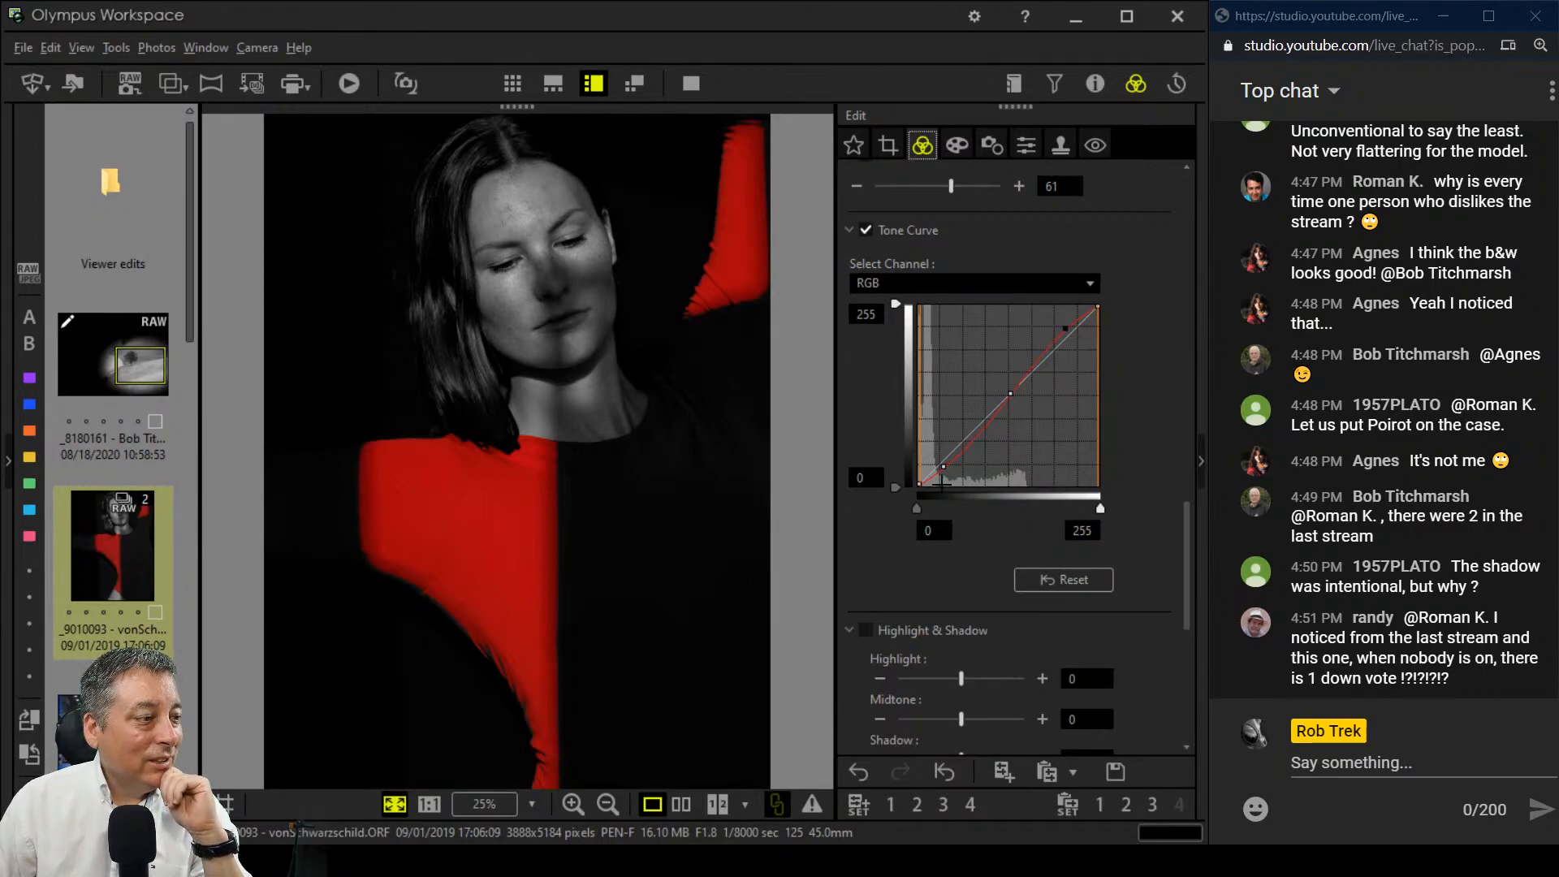
pyautogui.click(690, 797)
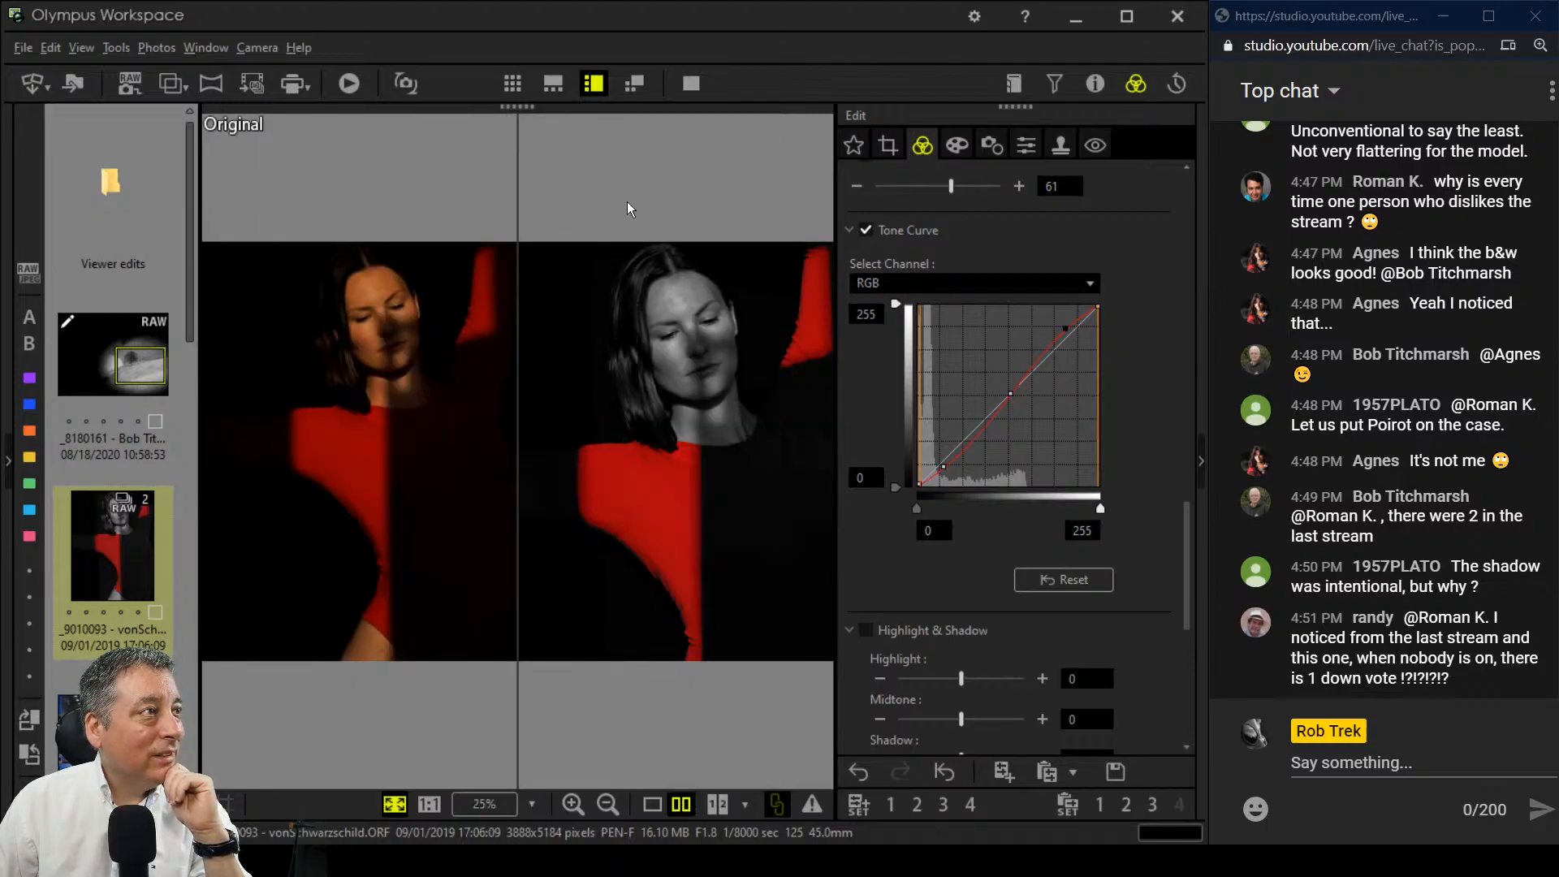
pyautogui.click(690, 83)
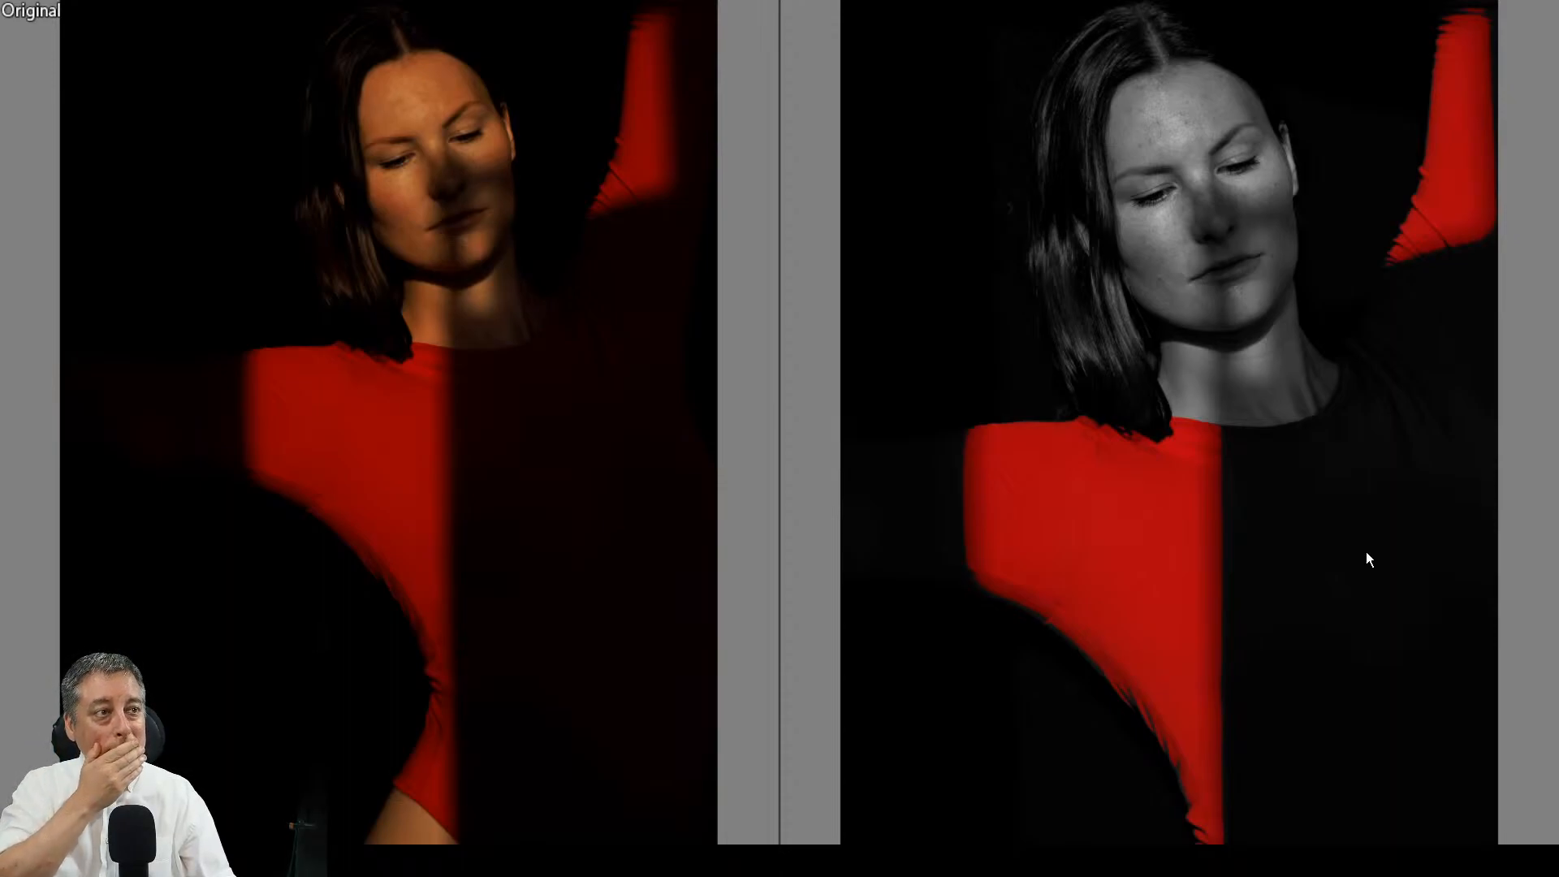
pyautogui.press('Escape')
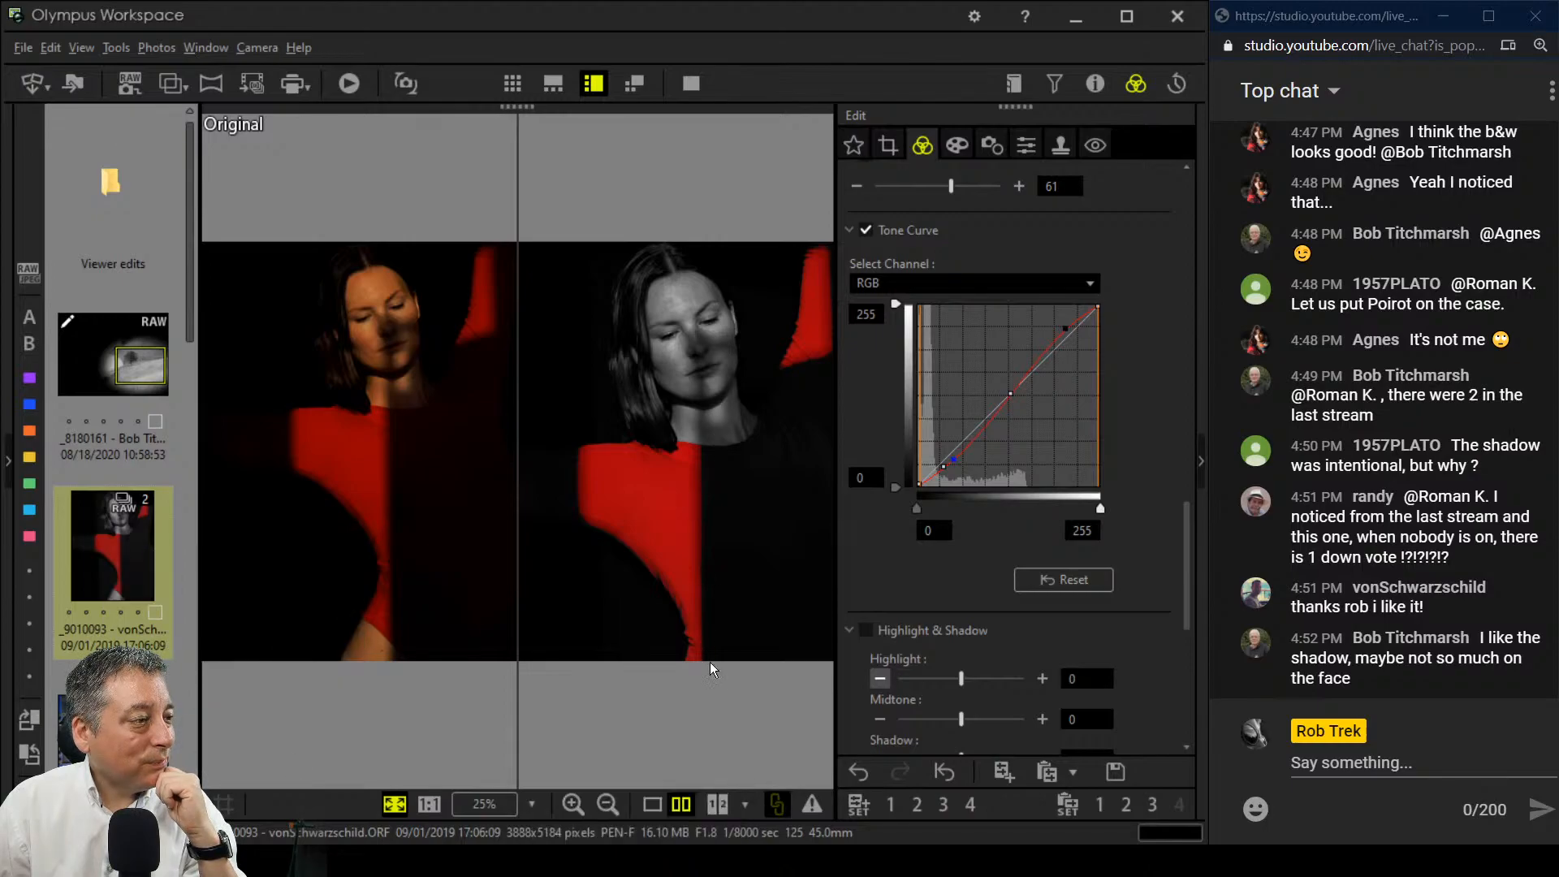
pyautogui.click(652, 804)
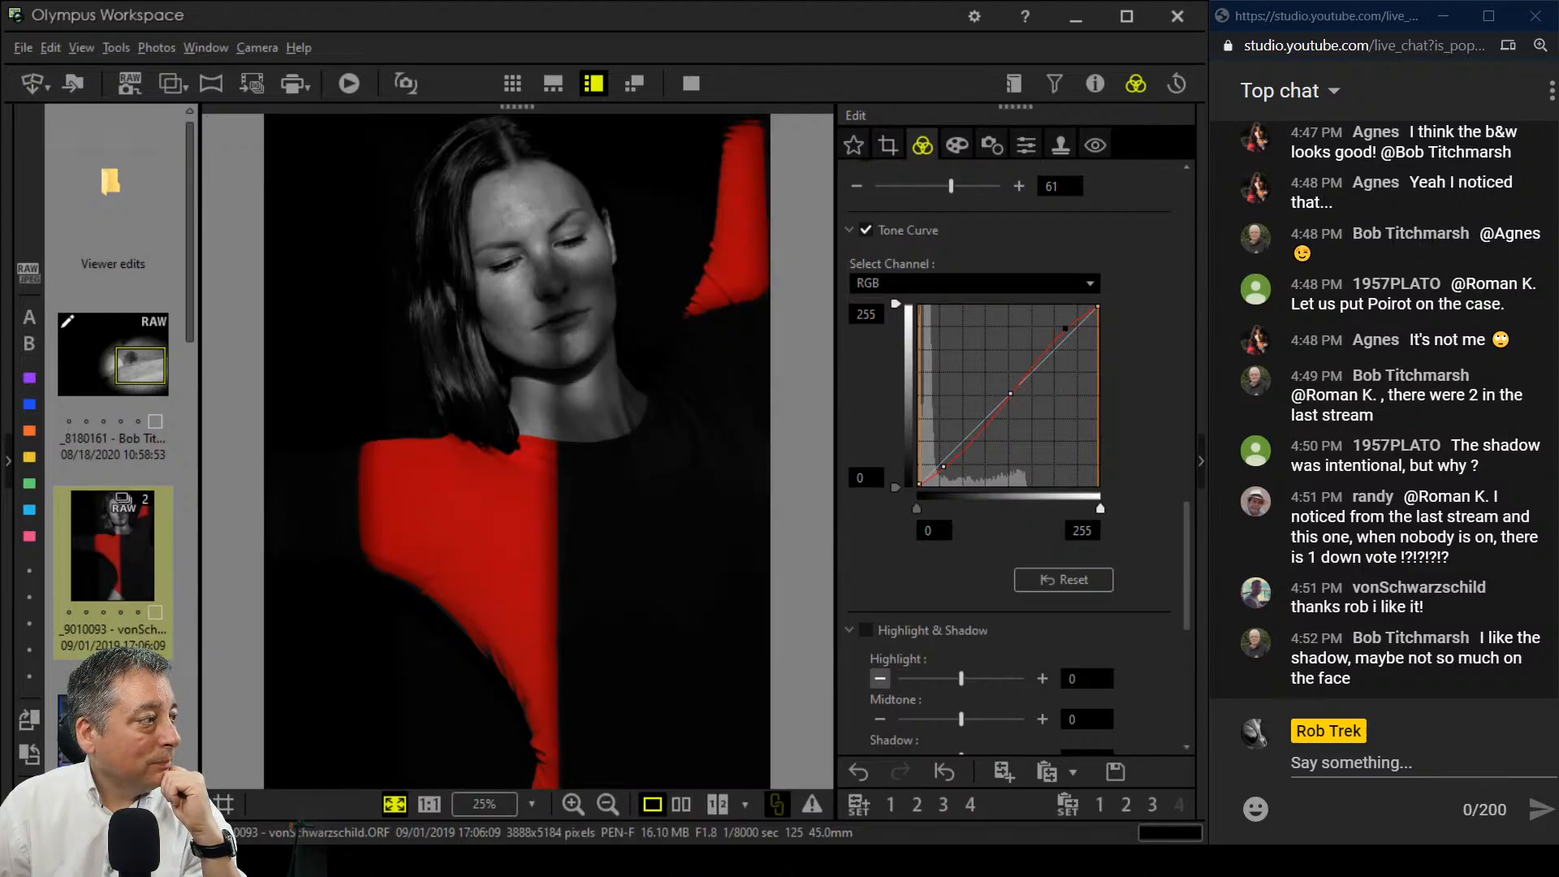
# Step: Move on to the warehouse forklift photo and view it in full screen
pyautogui.press('Right')
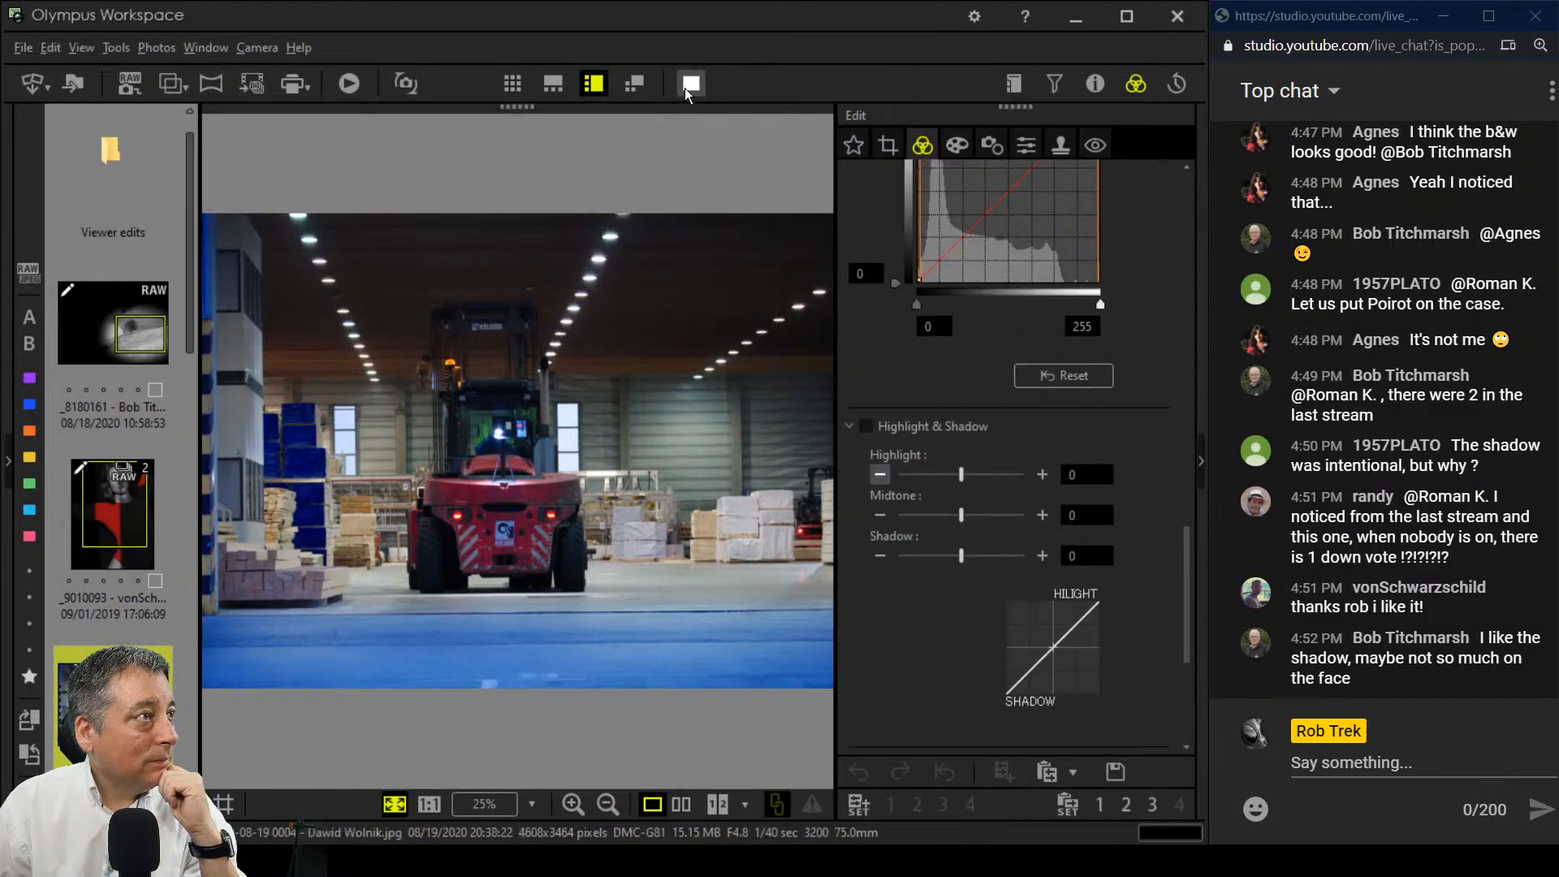
pyautogui.click(688, 85)
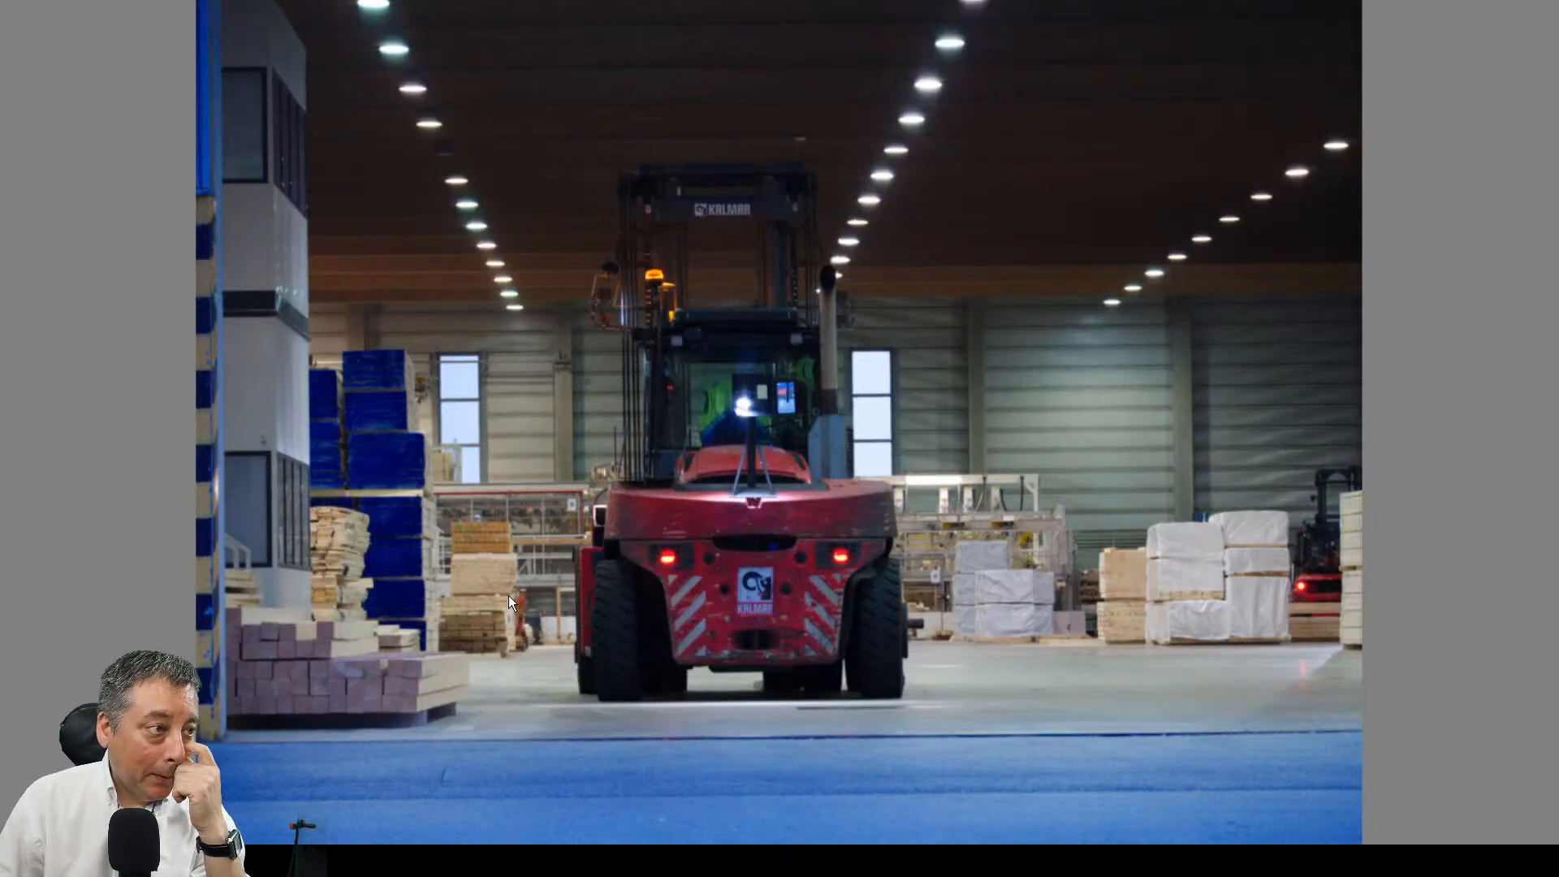
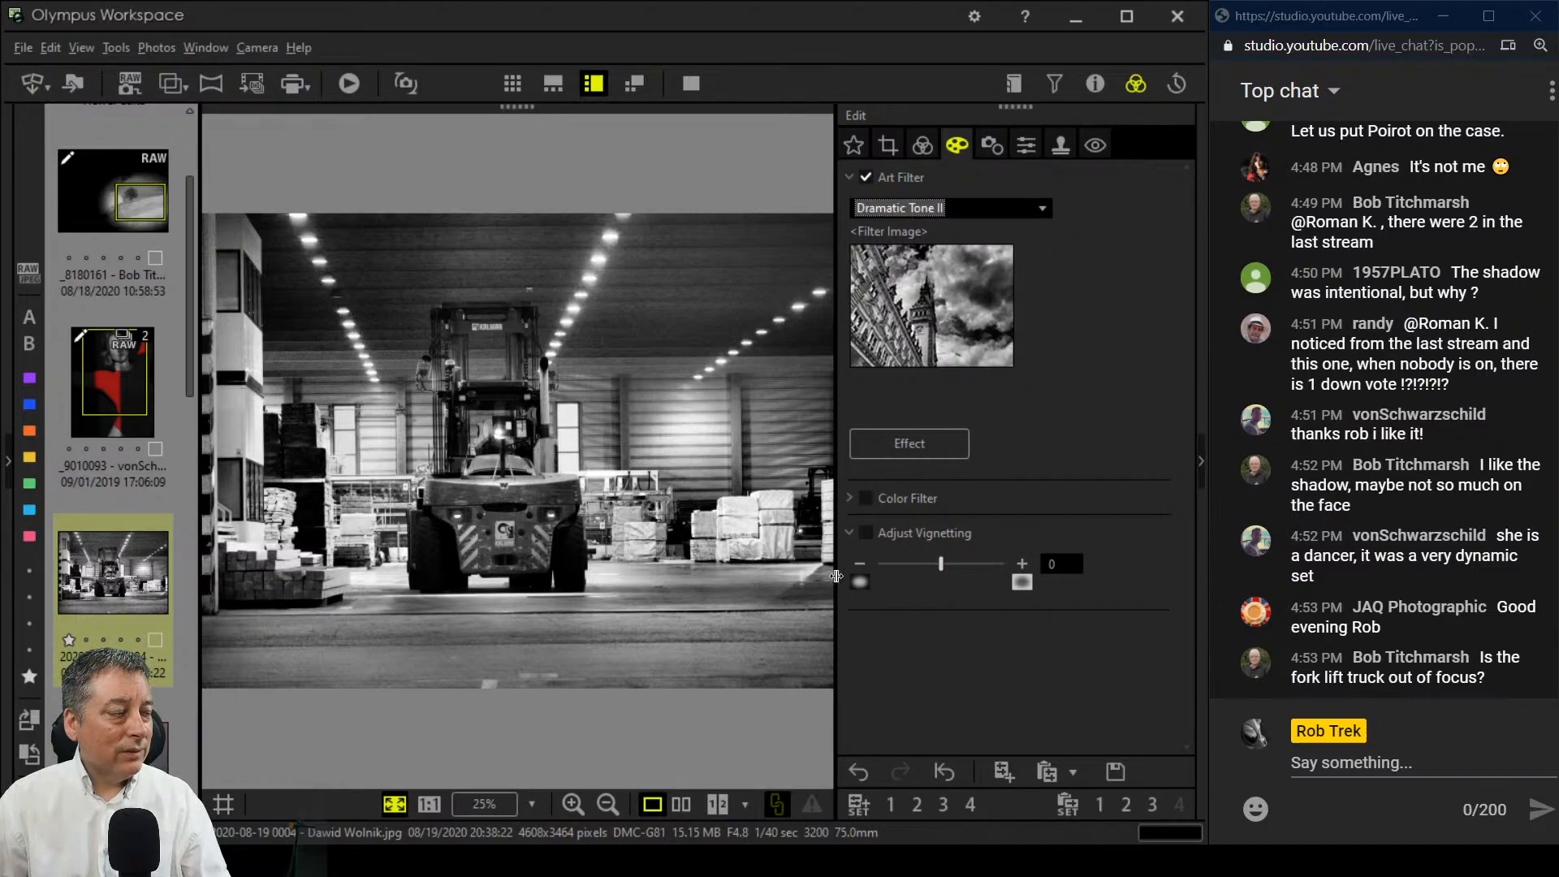
# Step: Examine the forklift's focus and grain at 1:1 magnification, and return to the full-image view
pyautogui.click(501, 543)
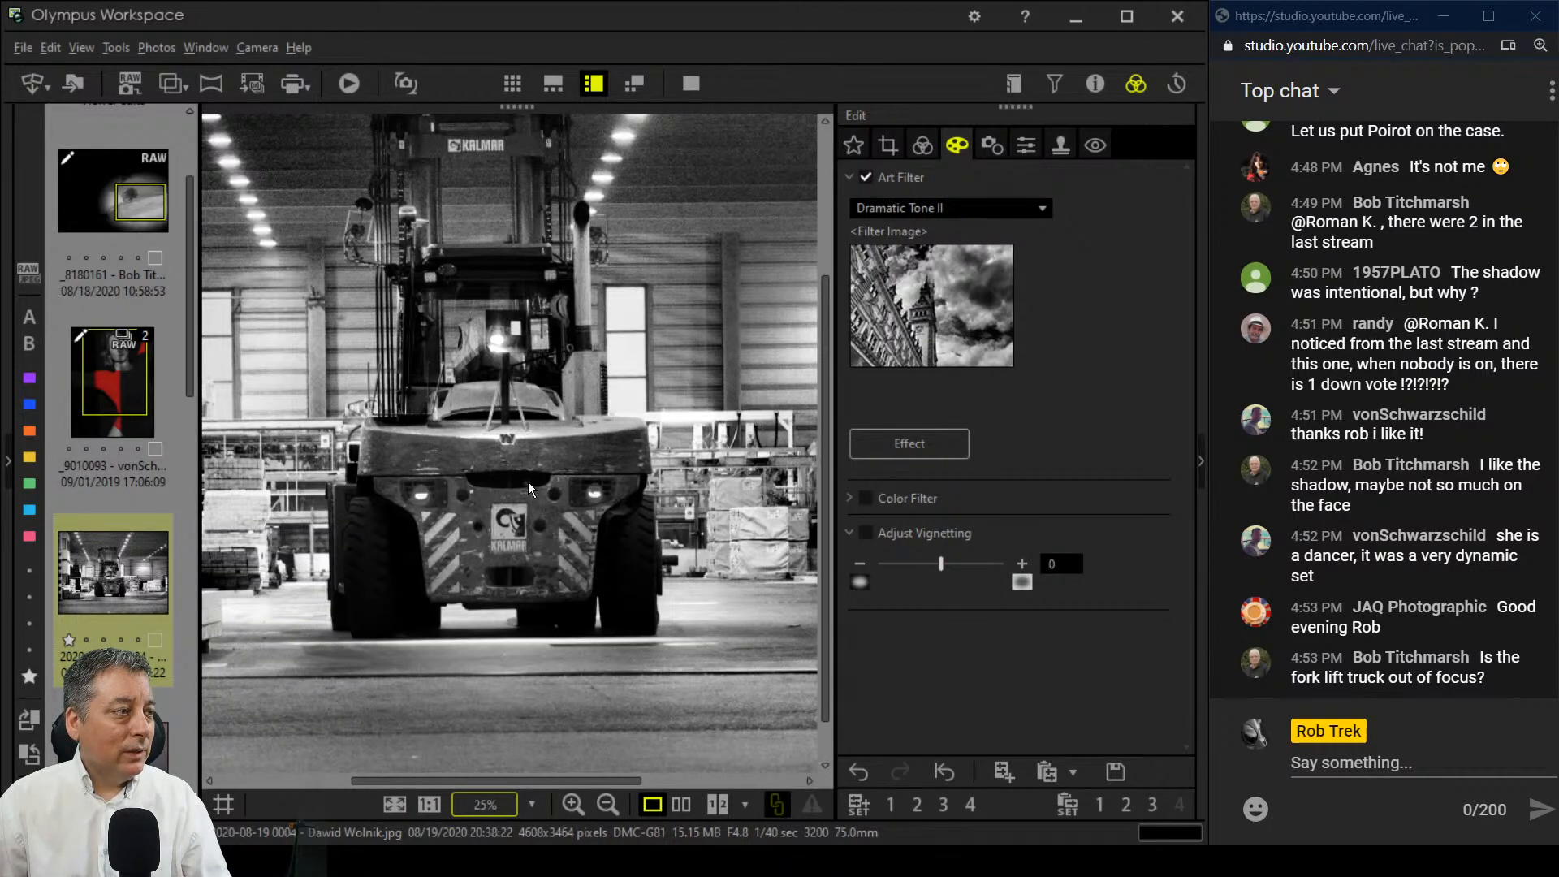
pyautogui.click(429, 804)
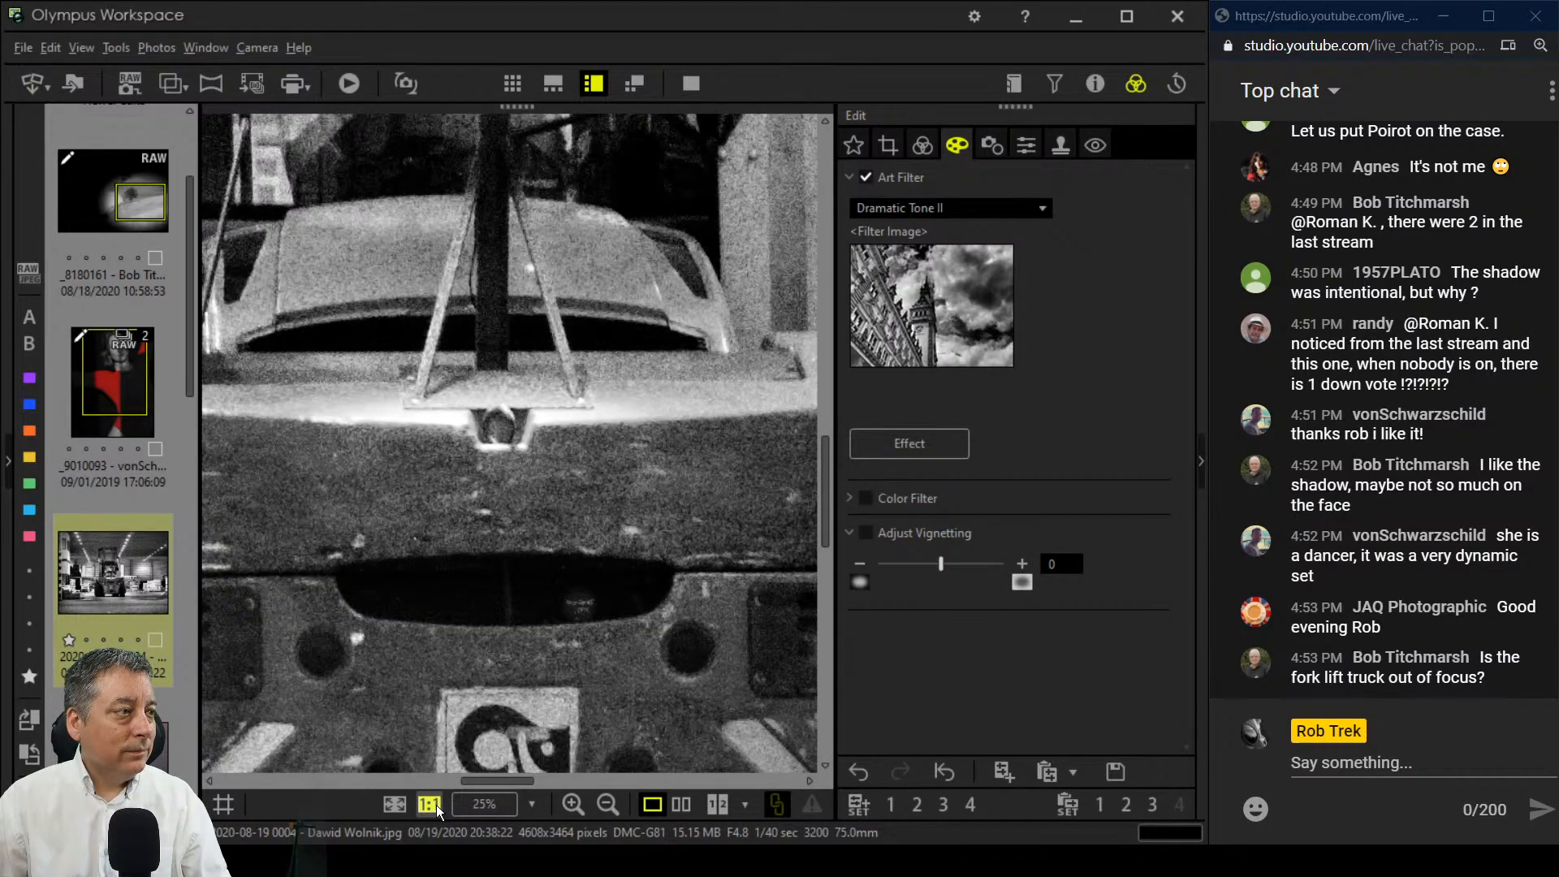
pyautogui.moveTo(415, 771); pyautogui.dragTo(505, 545)
pyautogui.moveTo(728, 349); pyautogui.dragTo(684, 403)
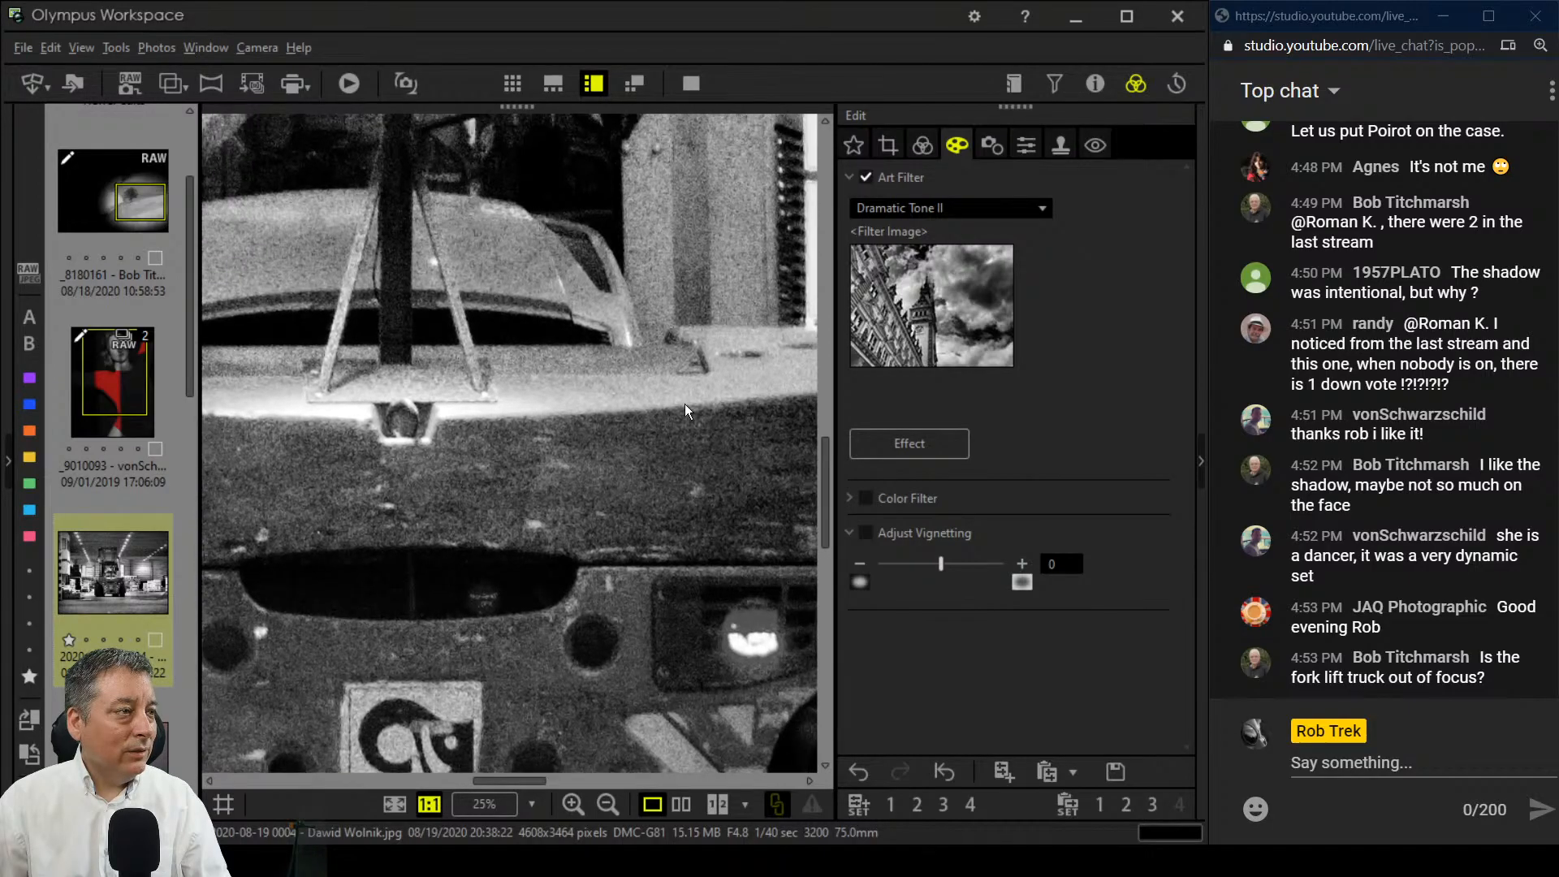
pyautogui.click(684, 403)
pyautogui.click(739, 396)
pyautogui.moveTo(744, 451); pyautogui.dragTo(618, 383)
pyautogui.moveTo(571, 456); pyautogui.dragTo(619, 520)
pyautogui.click(619, 519)
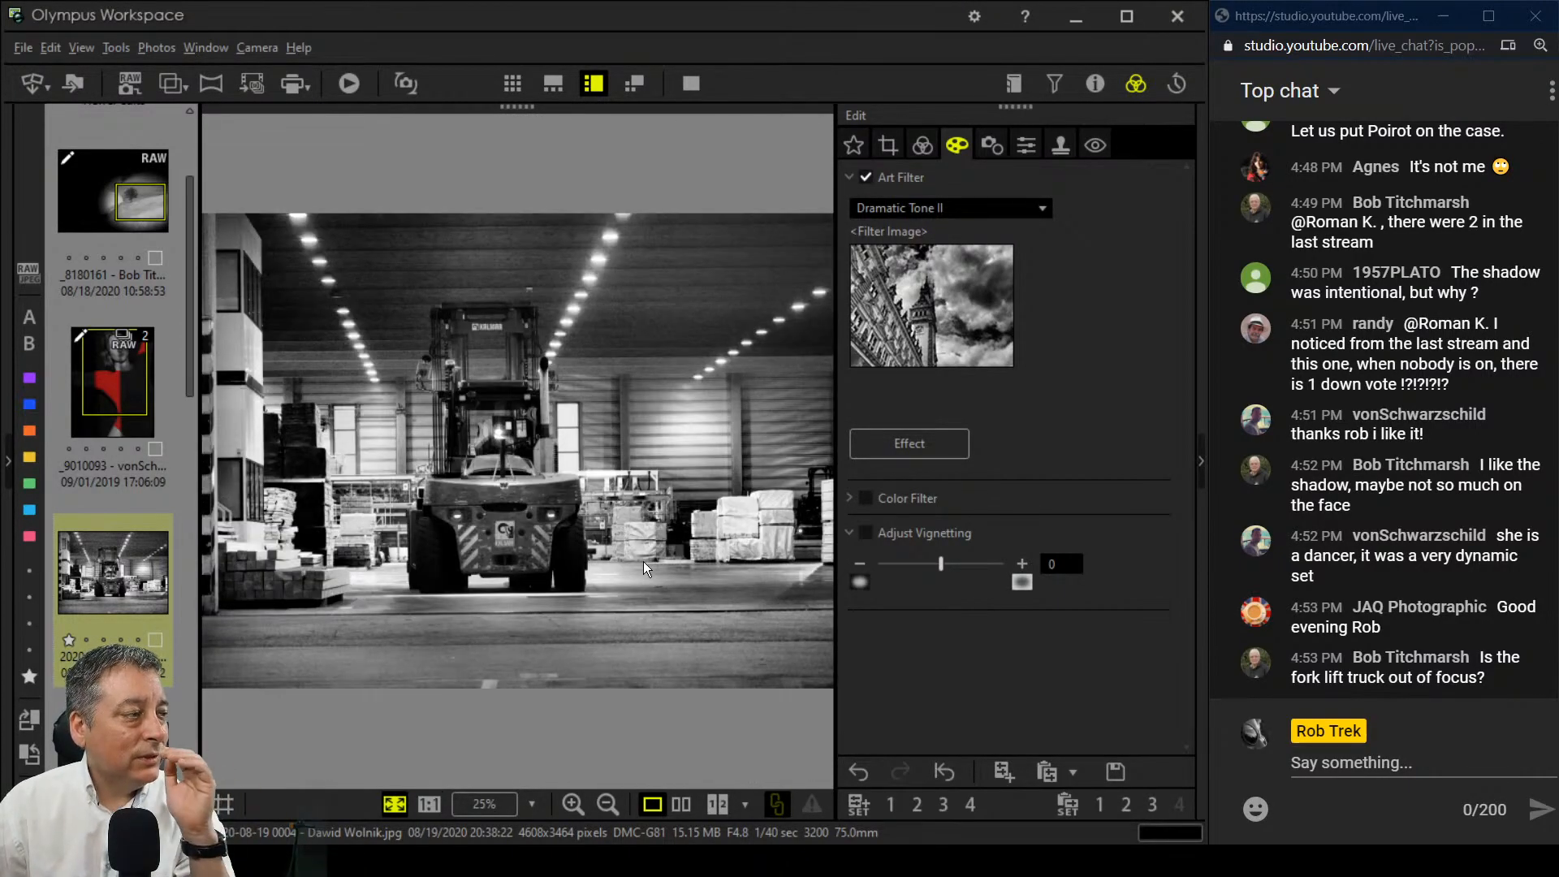
# Step: Try the Dramatic Tone art filter on the forklift photo and switch back to Dramatic Tone II
pyautogui.click(942, 208)
pyautogui.click(946, 544)
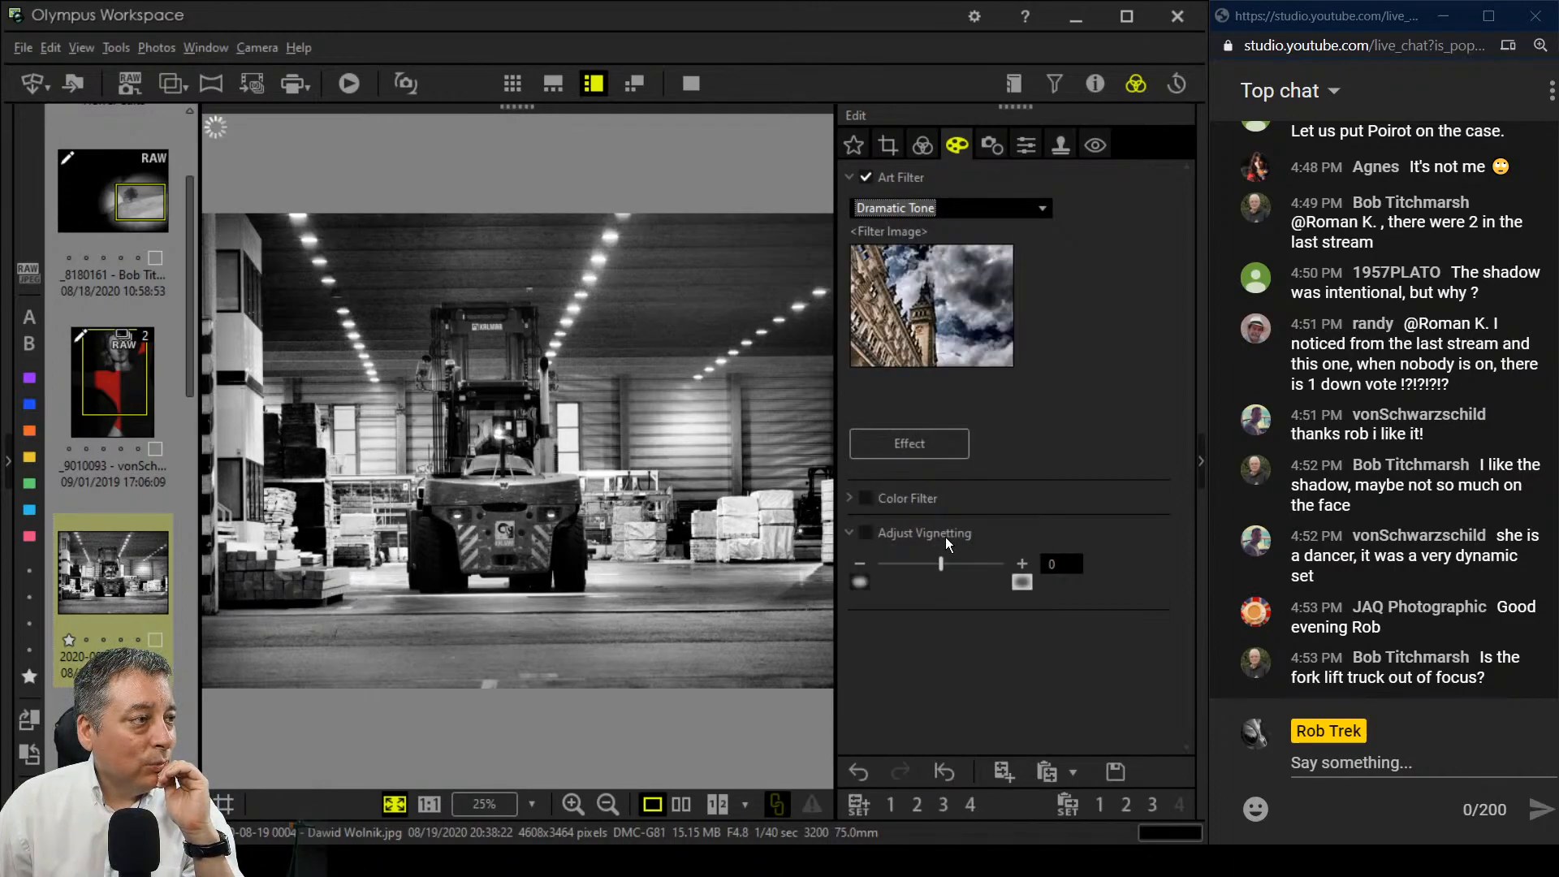
pyautogui.click(971, 208)
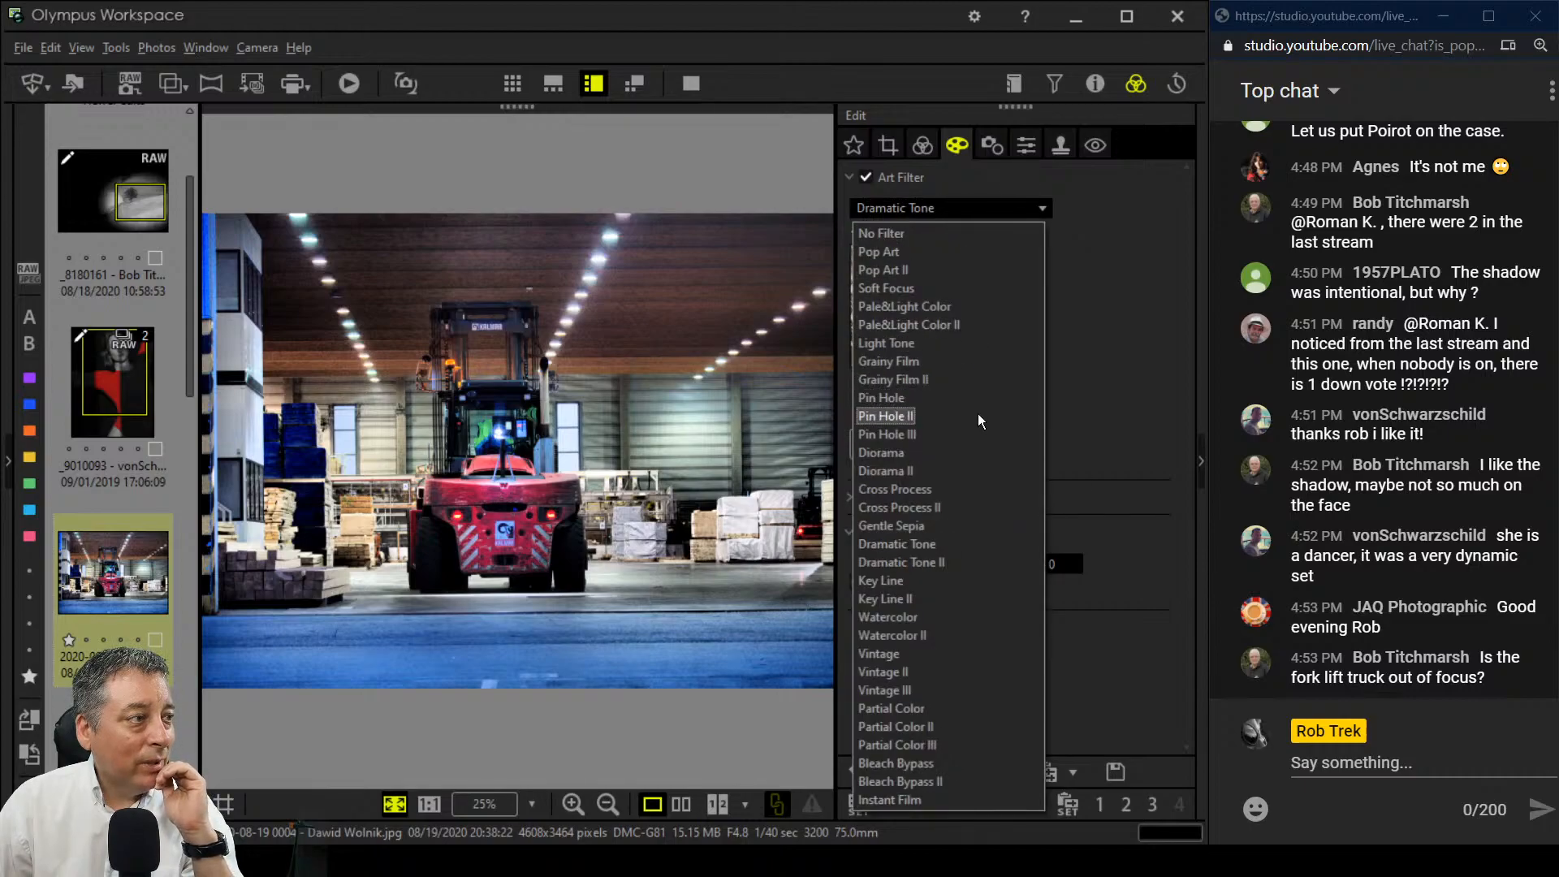
pyautogui.click(956, 563)
# Step: Straighten the forklift photo with a crop tilt adjustment of 0.7 degrees
pyautogui.click(923, 147)
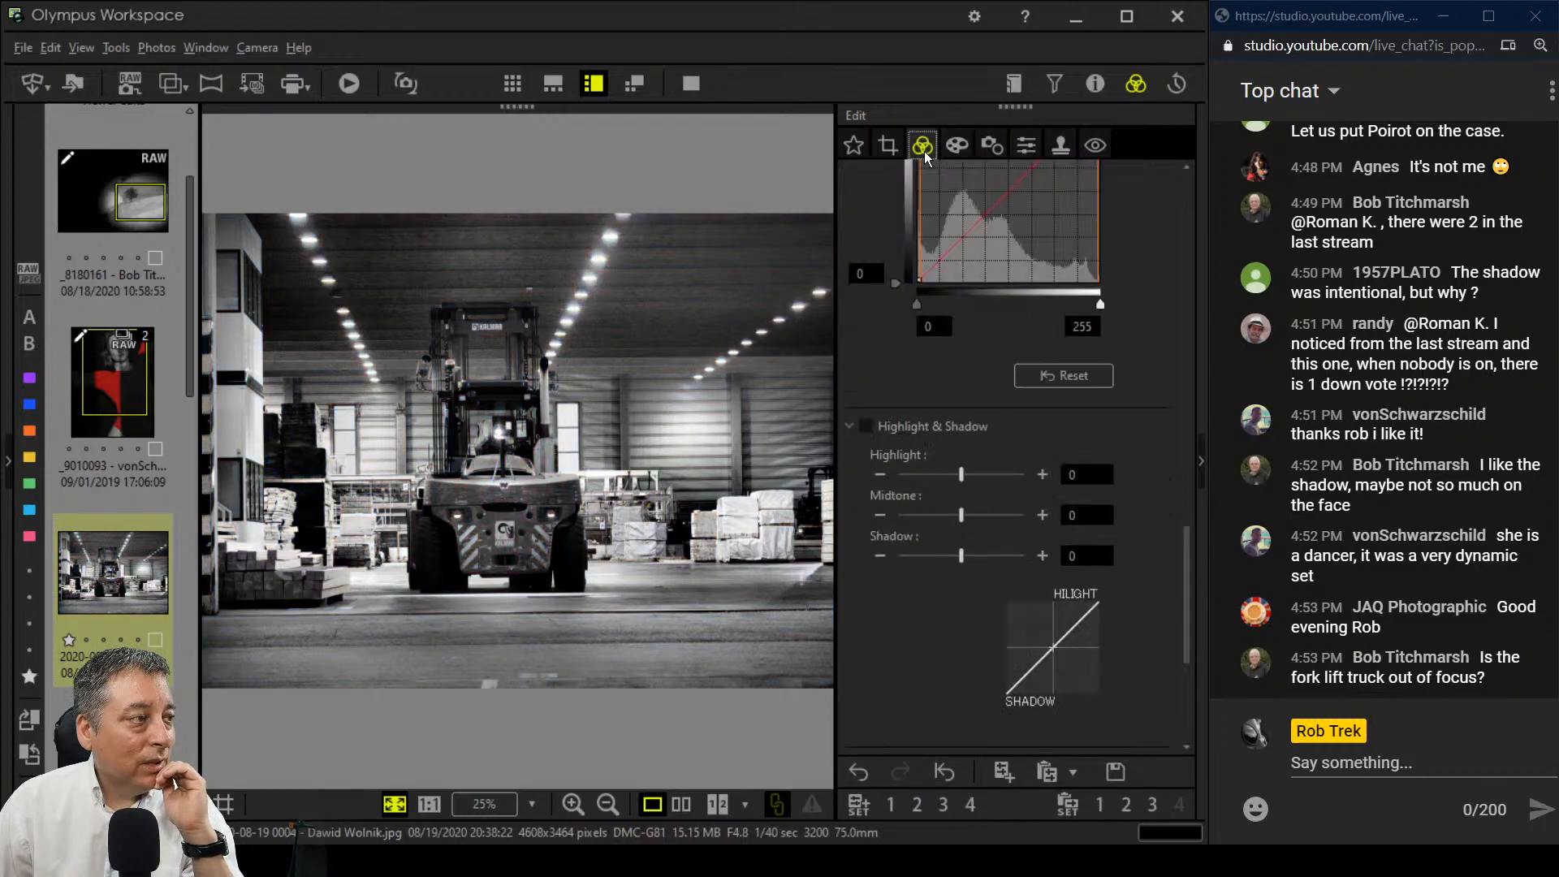
pyautogui.click(889, 147)
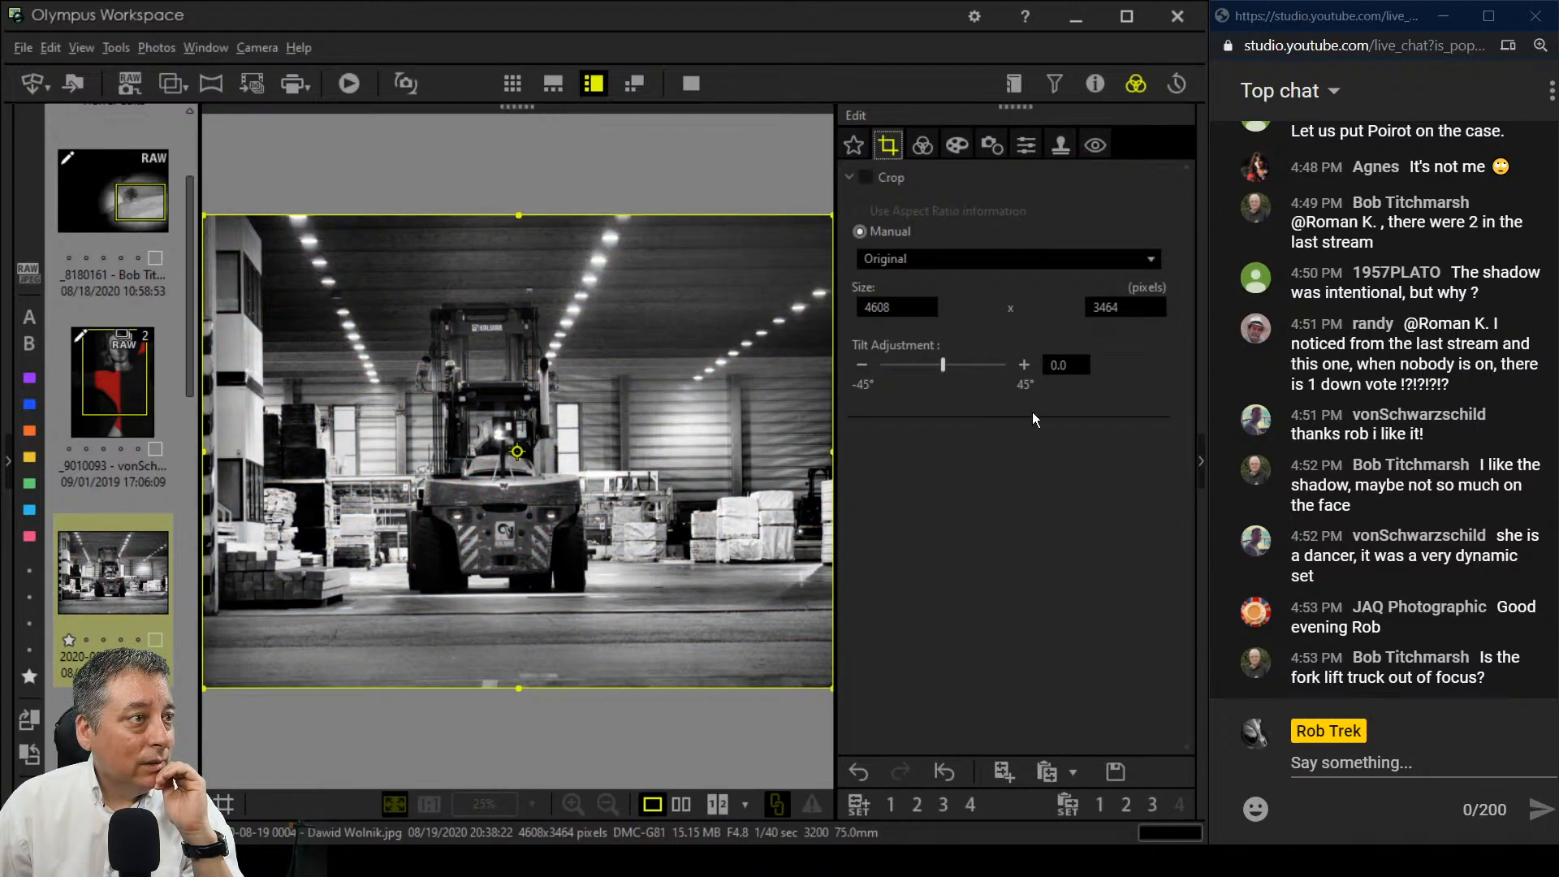
pyautogui.click(1026, 367)
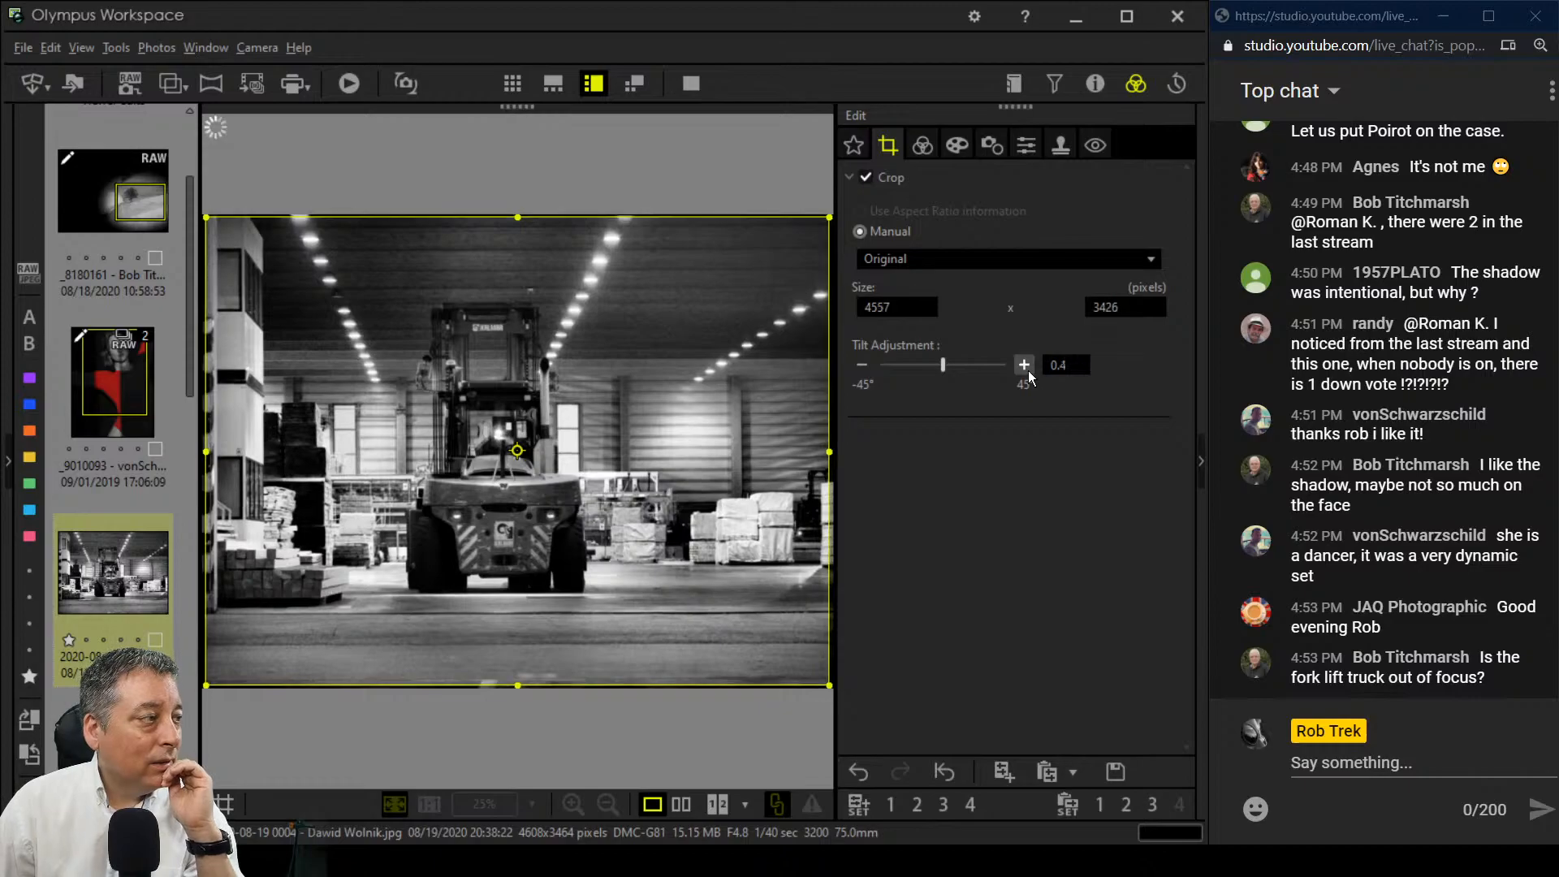
pyautogui.click(1028, 369)
pyautogui.click(1027, 370)
pyautogui.click(1027, 370)
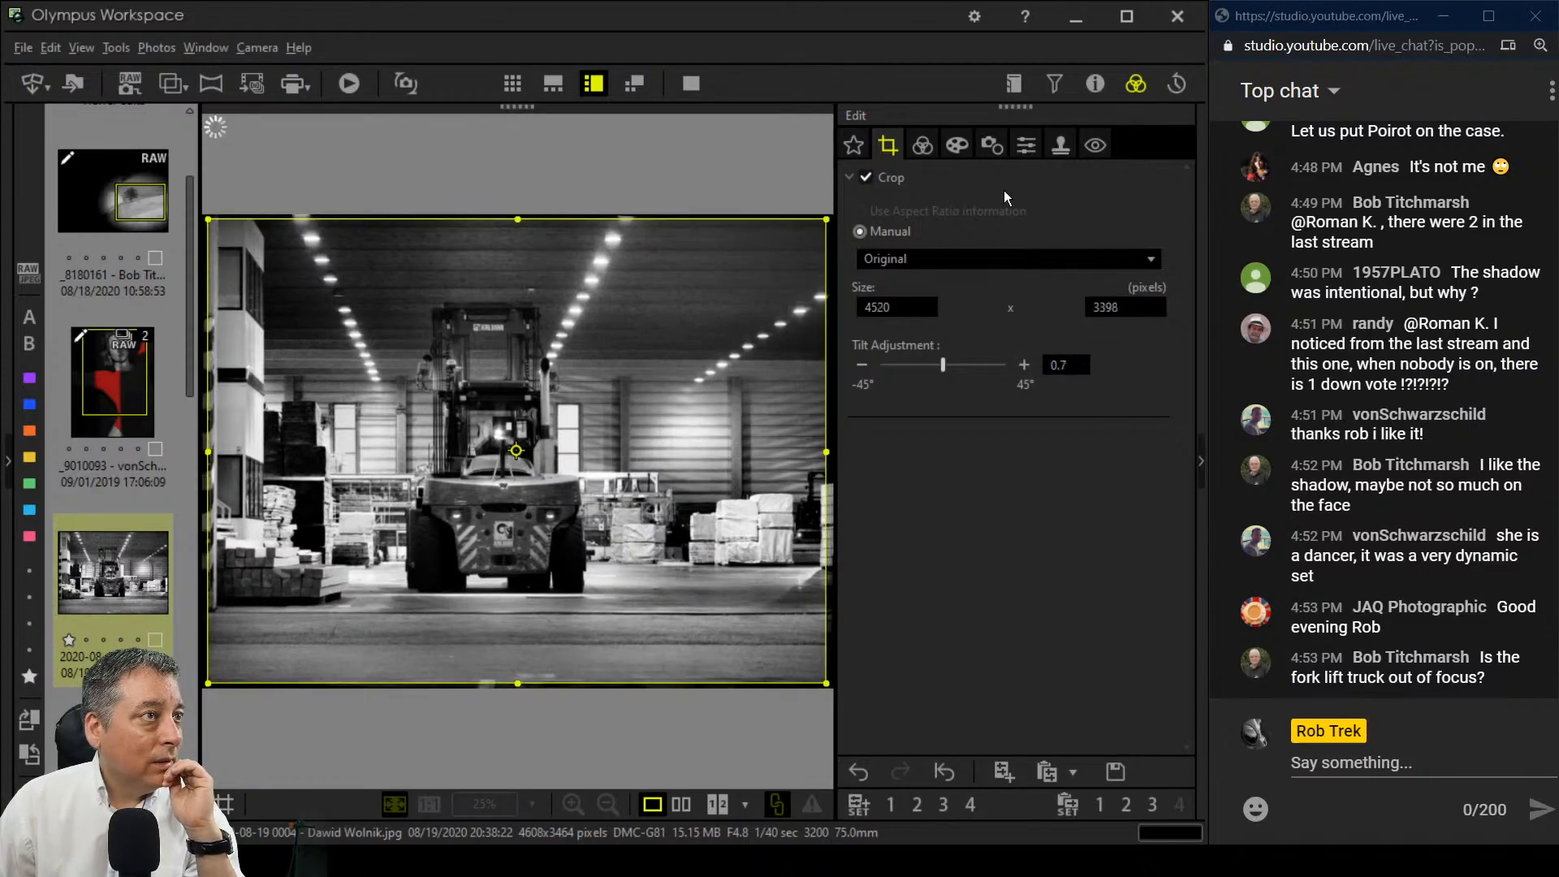
# Step: Apply keystone compensation to the forklift photo with a horizontal value of -29
pyautogui.click(1015, 148)
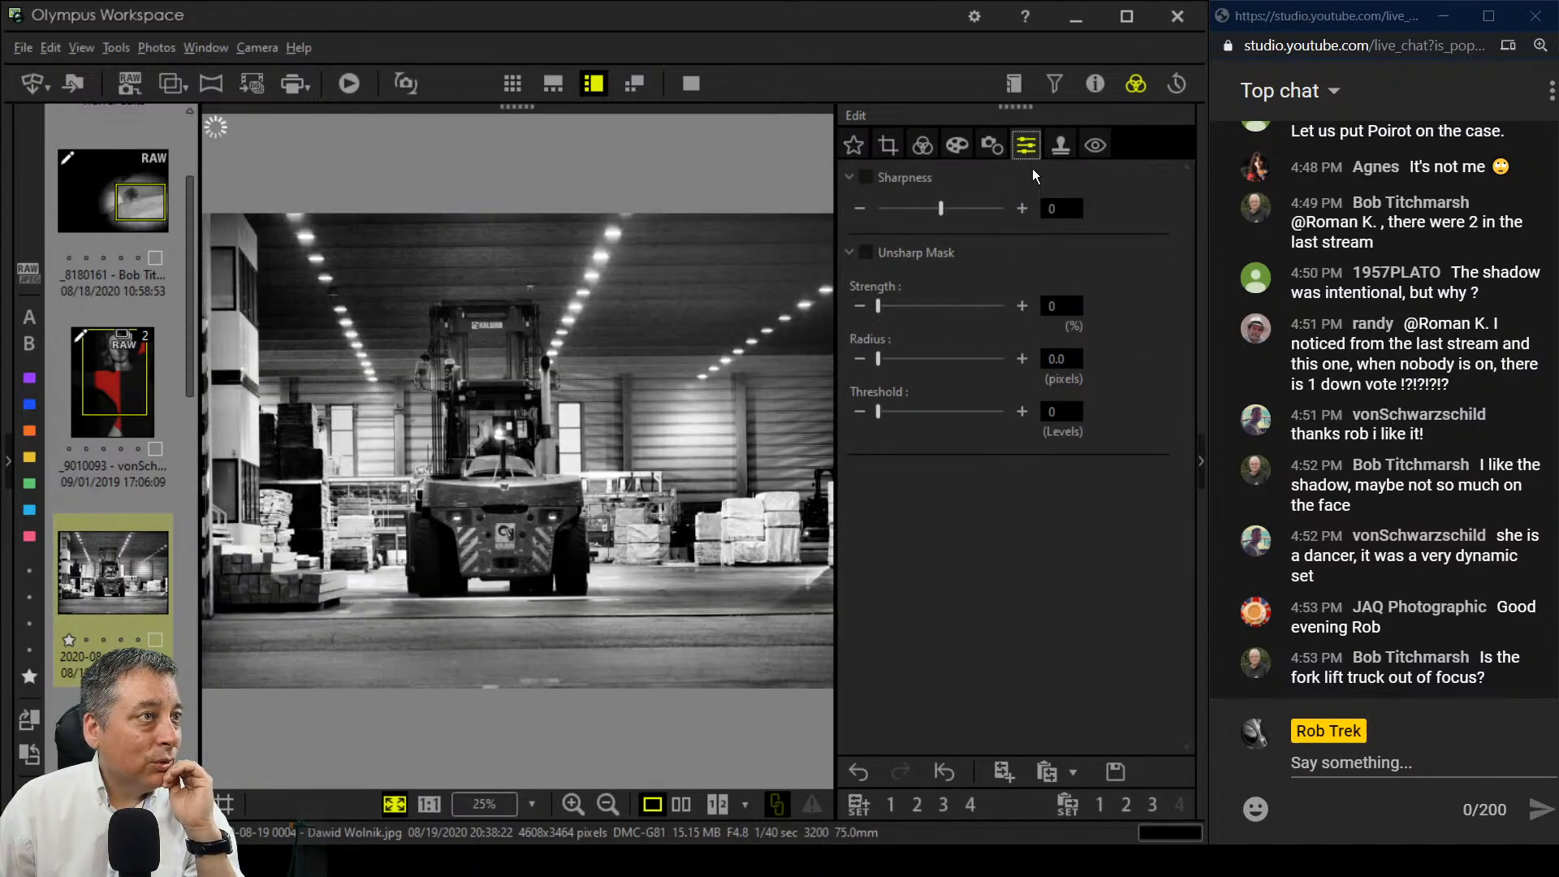
pyautogui.click(1004, 148)
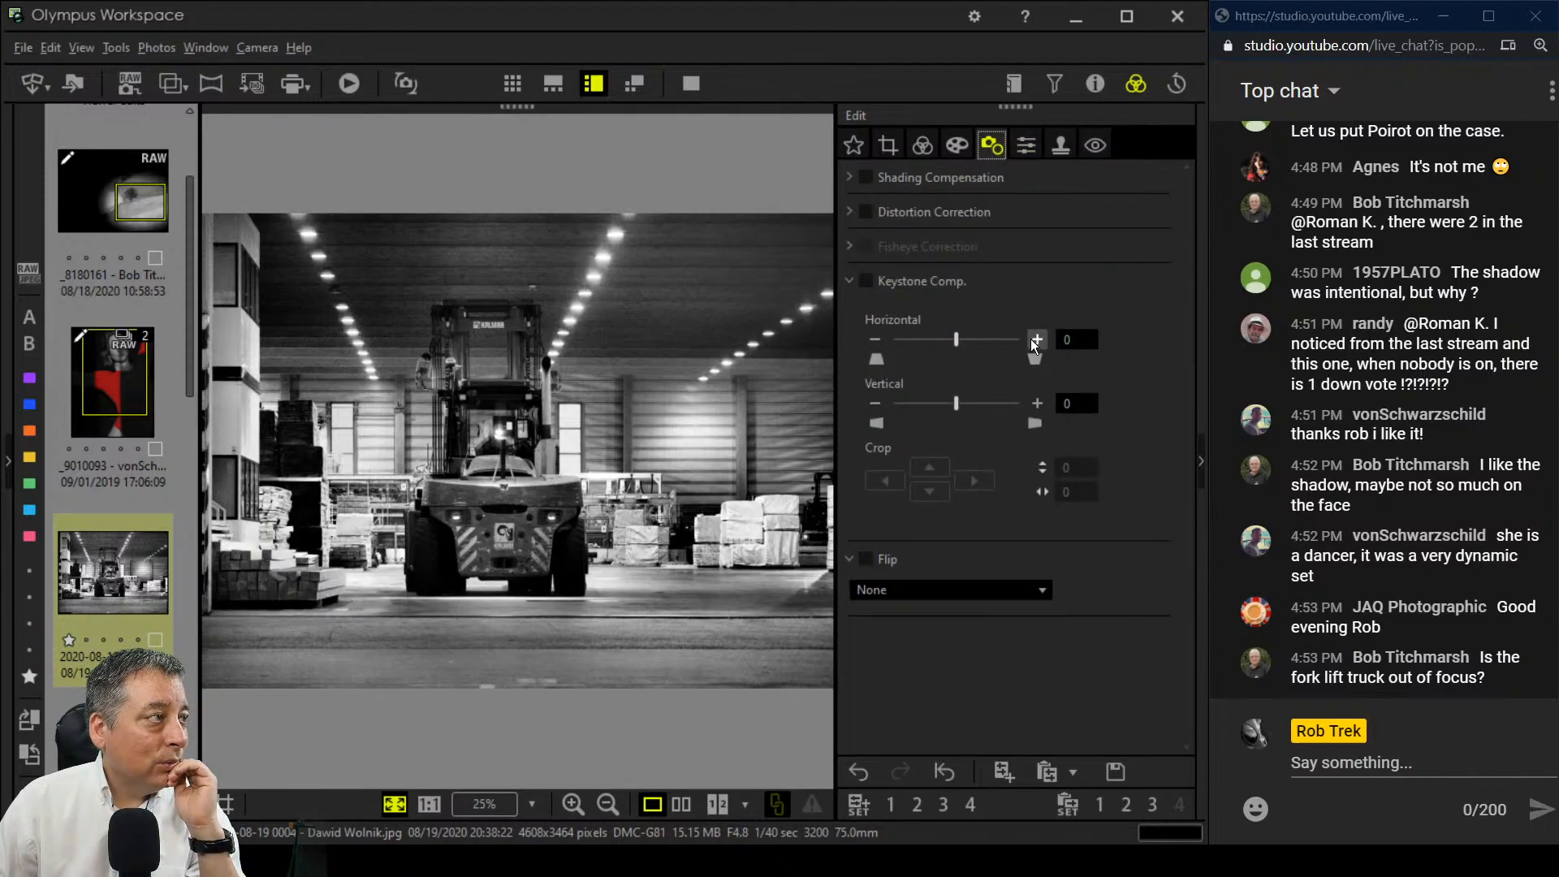
pyautogui.click(874, 339)
pyautogui.click(828, 495)
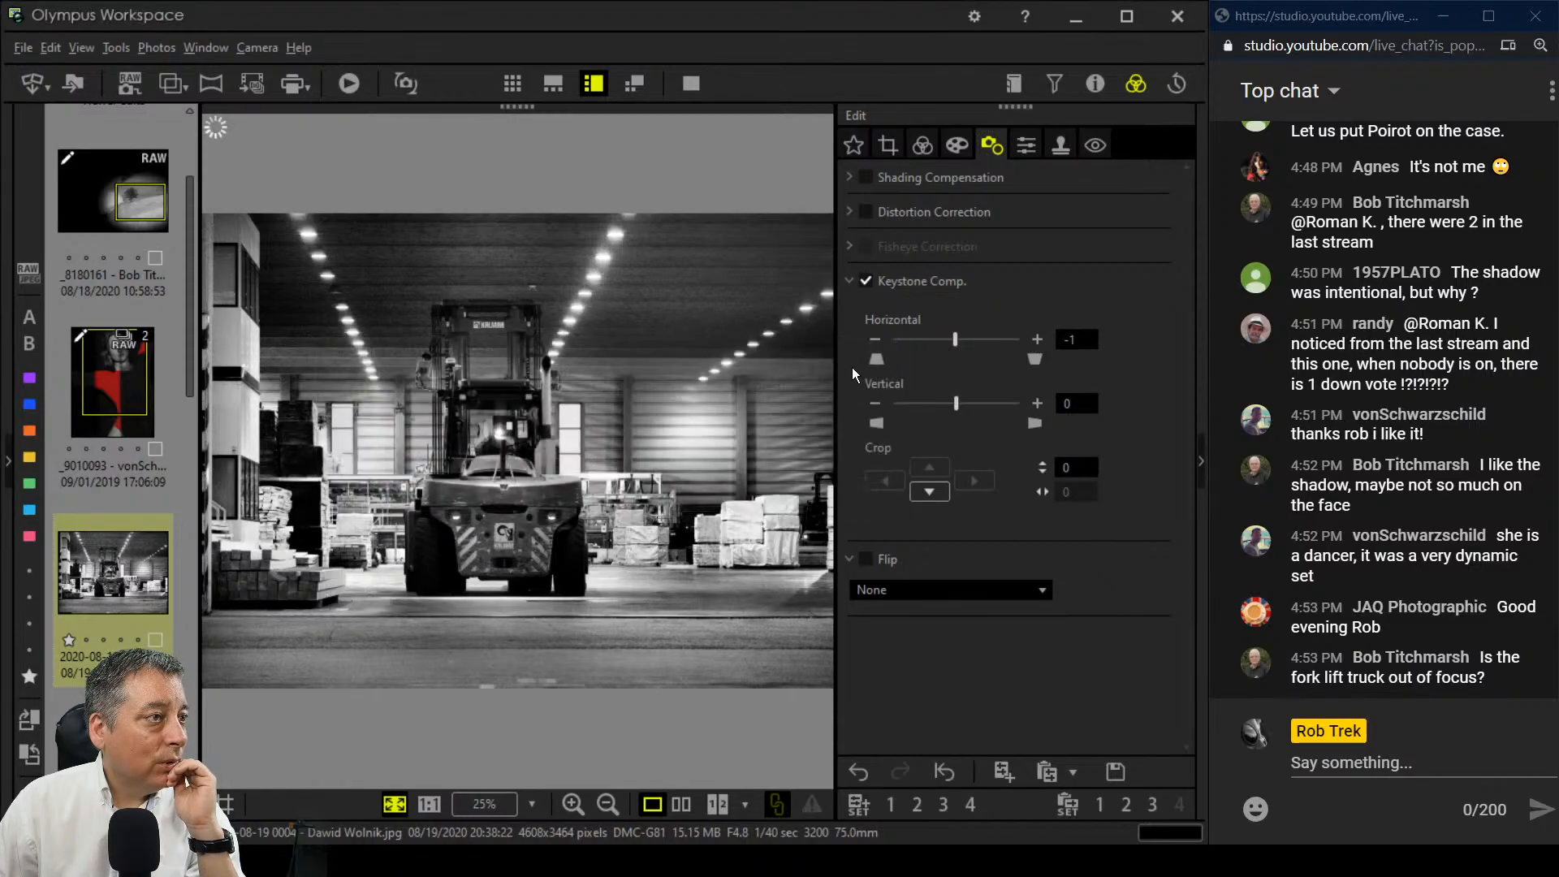
pyautogui.click(869, 339)
pyautogui.click(869, 340)
pyautogui.click(869, 339)
pyautogui.click(869, 339)
pyautogui.click(869, 339)
pyautogui.click(869, 339)
pyautogui.click(869, 340)
pyautogui.click(869, 339)
pyautogui.click(869, 340)
pyautogui.moveTo(948, 344); pyautogui.dragTo(937, 344)
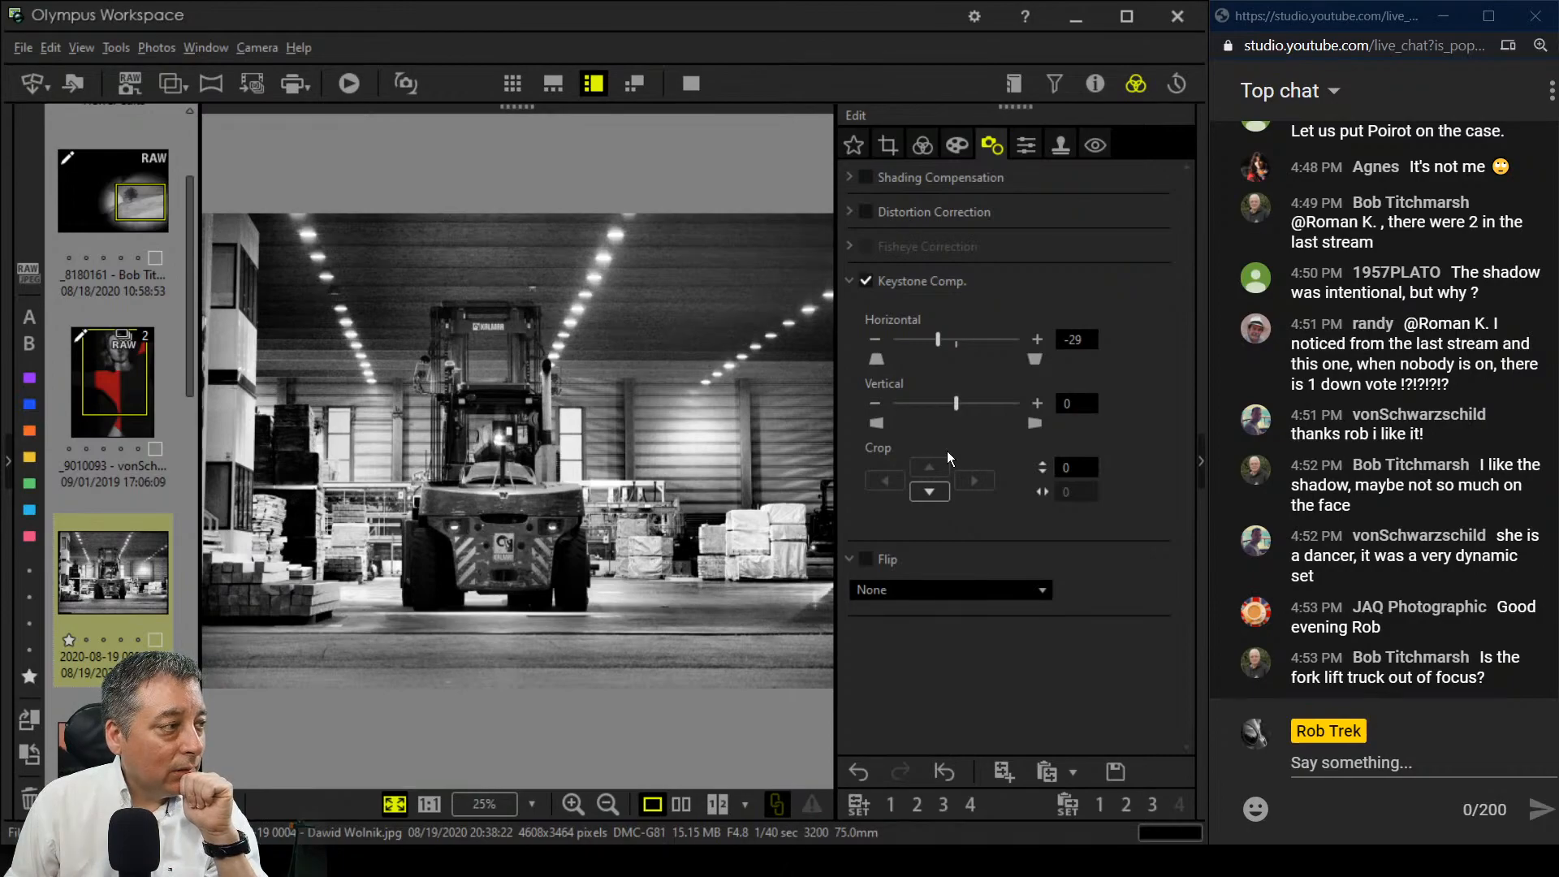
# Step: Crop the forklift photo to about 3474 x 3065 pixels, trimming its left side and bottom
pyautogui.click(926, 144)
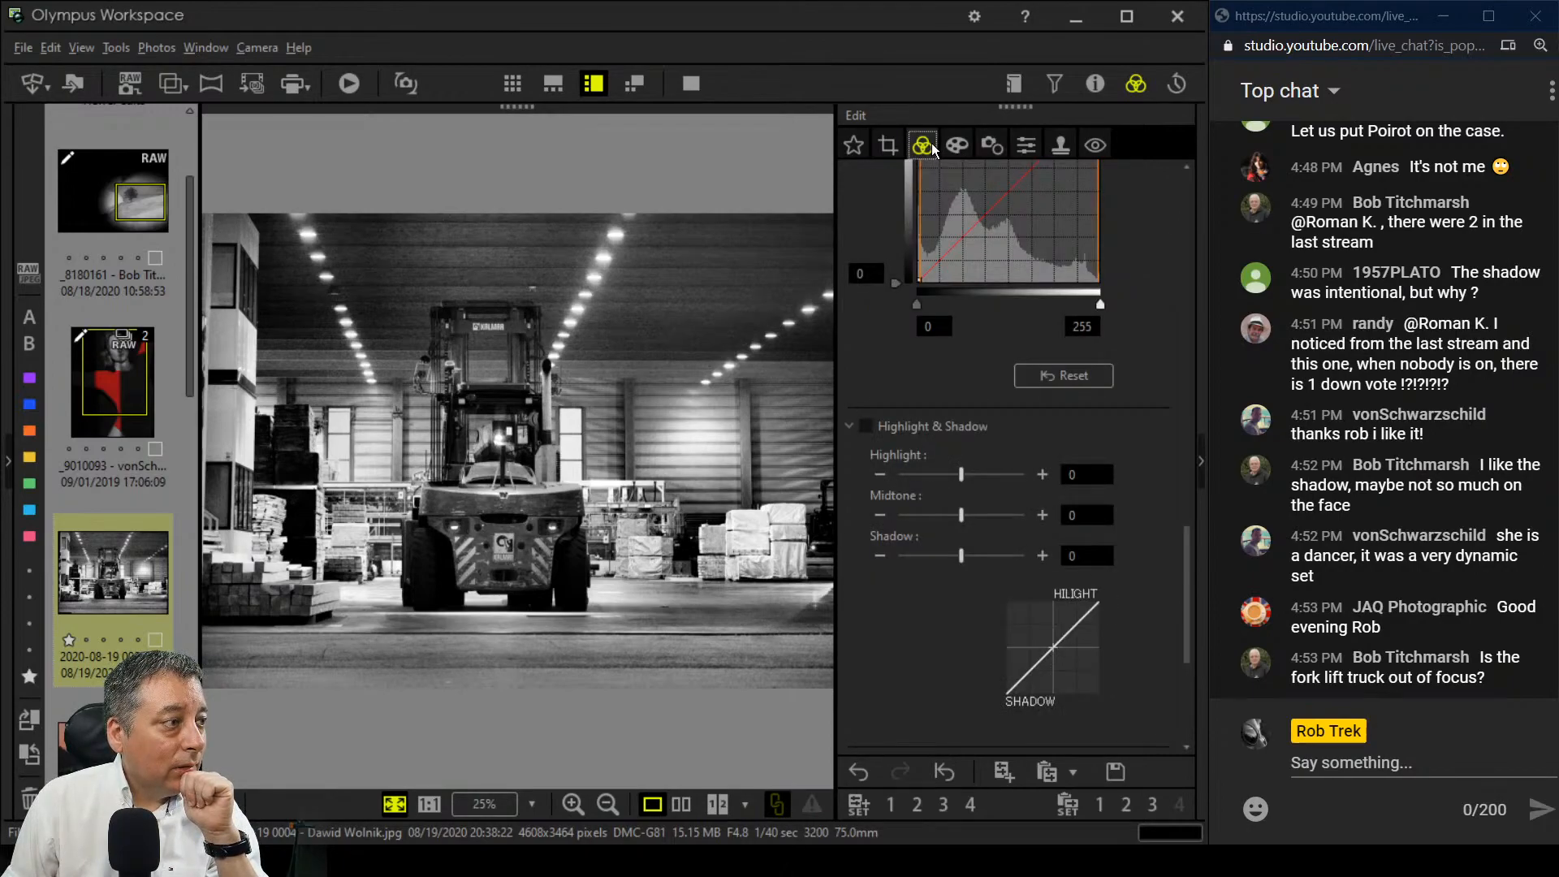
pyautogui.click(889, 145)
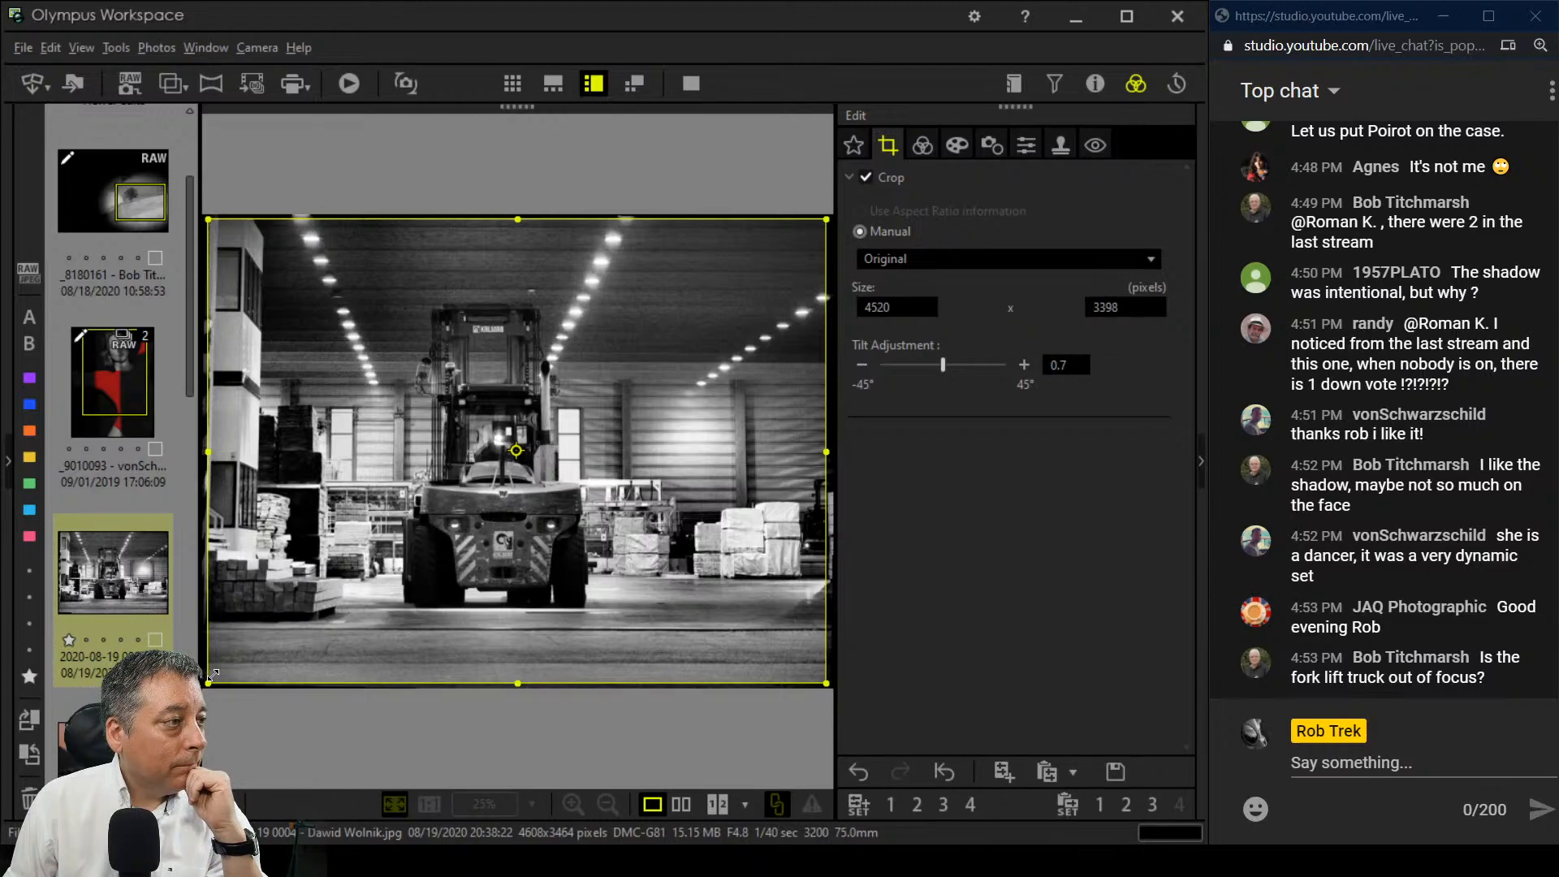
pyautogui.moveTo(212, 674); pyautogui.dragTo(356, 629)
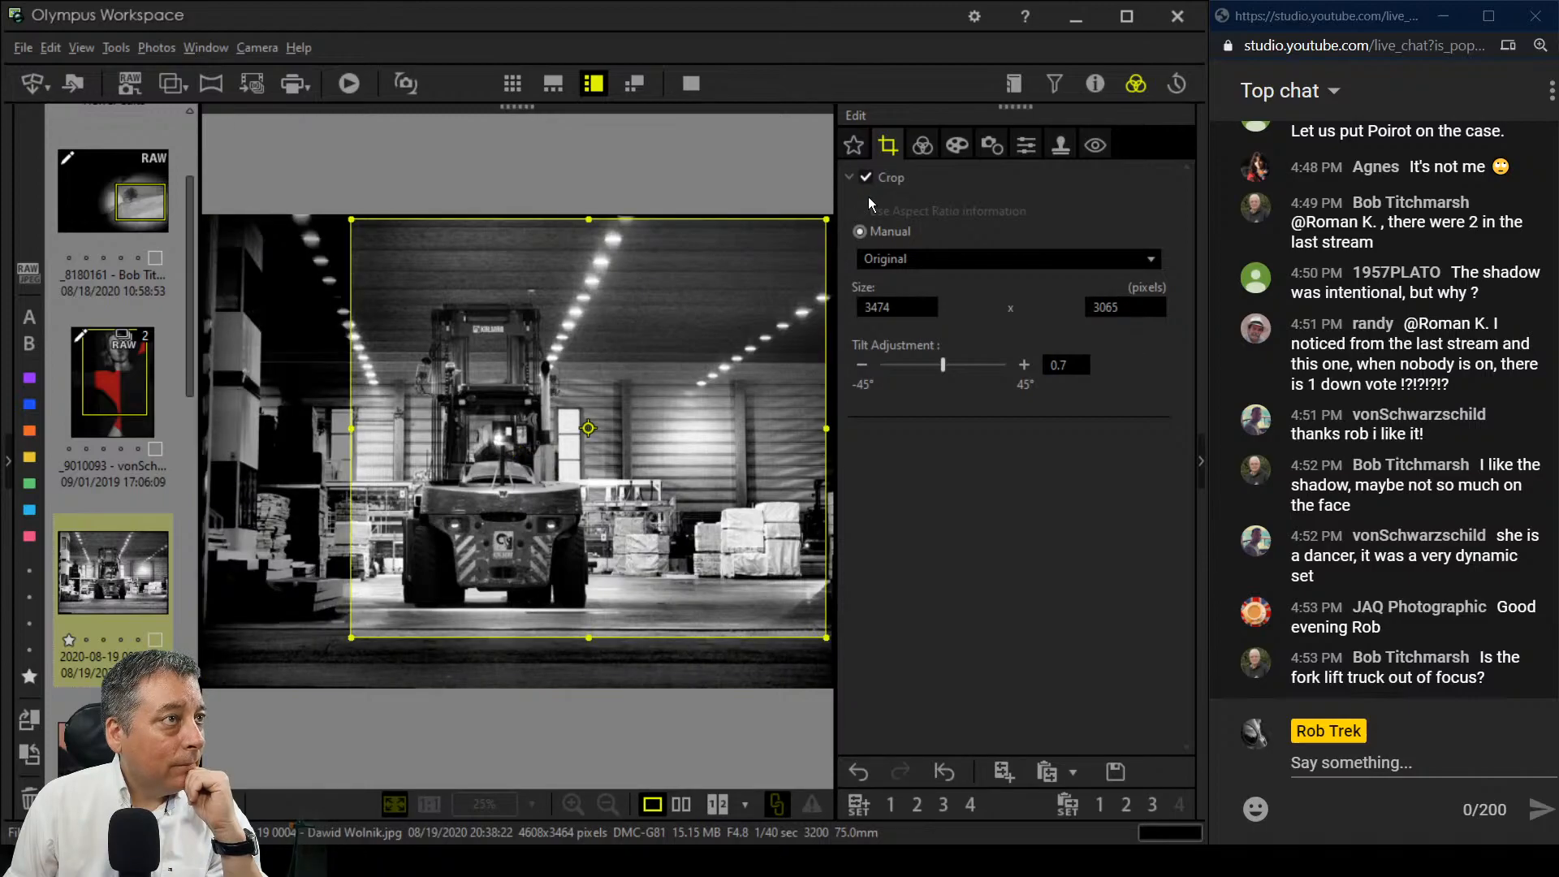
# Step: Try the Dramatic Tone and Pop Art filters on the cropped forklift photo and go back to Dramatic Tone II
pyautogui.click(922, 145)
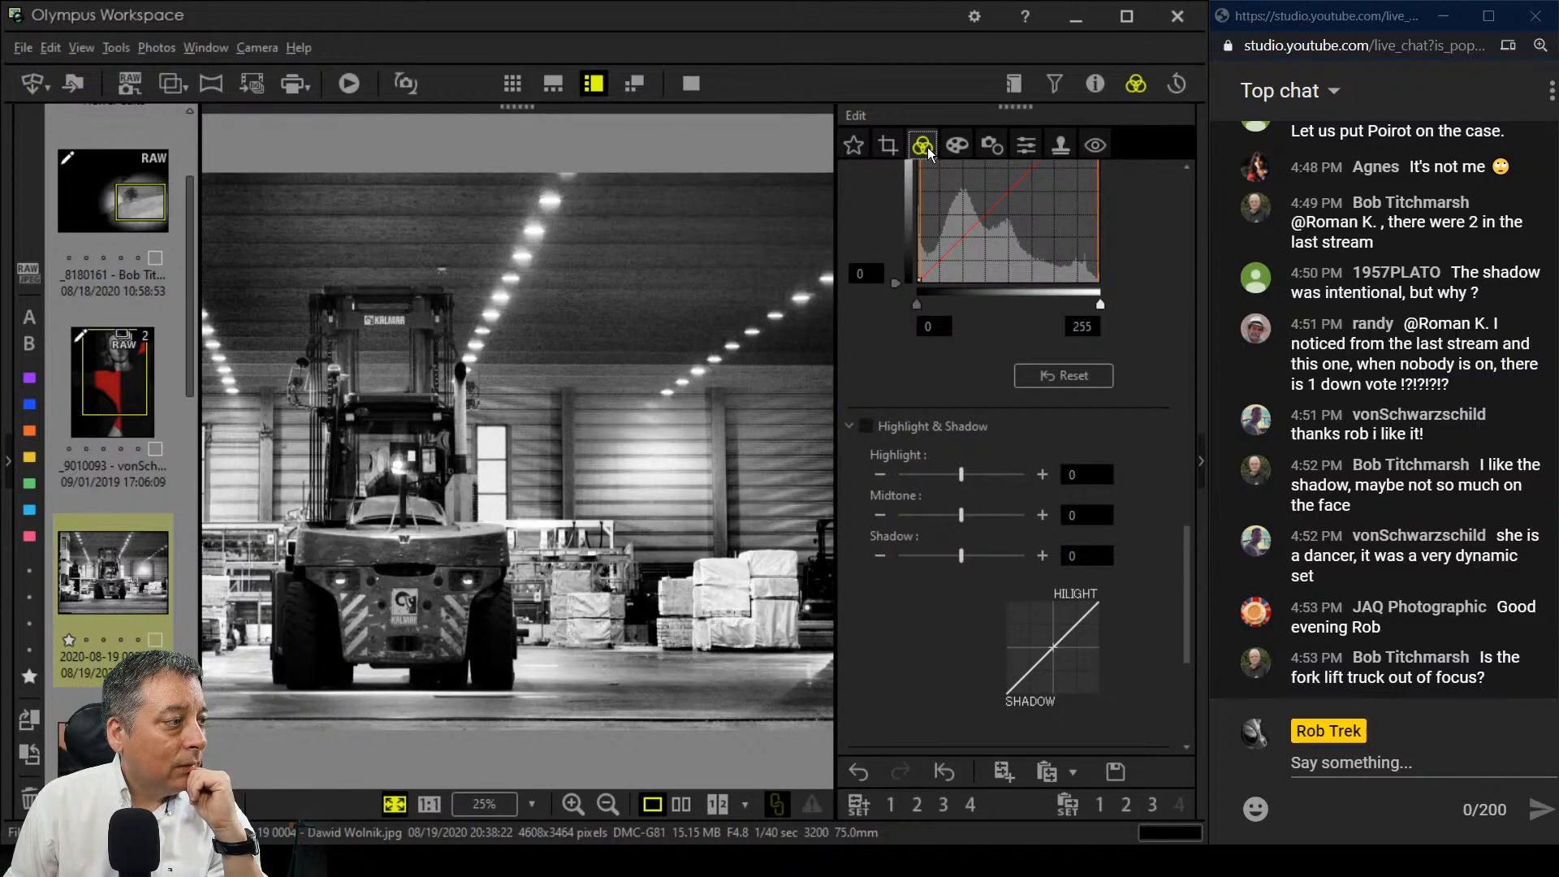
pyautogui.click(970, 148)
pyautogui.click(997, 215)
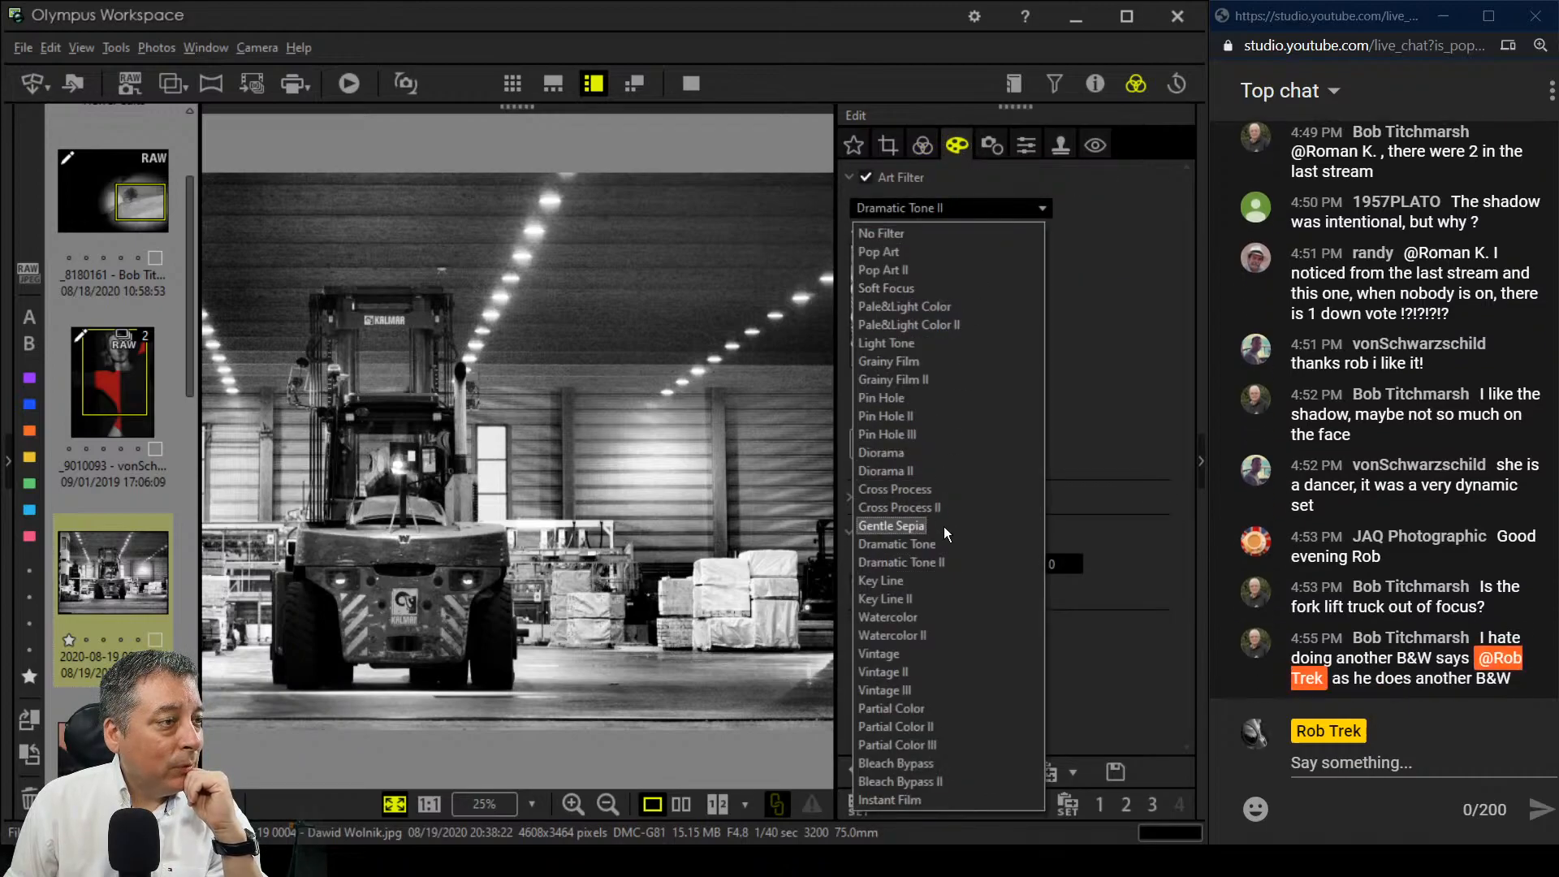
pyautogui.click(943, 549)
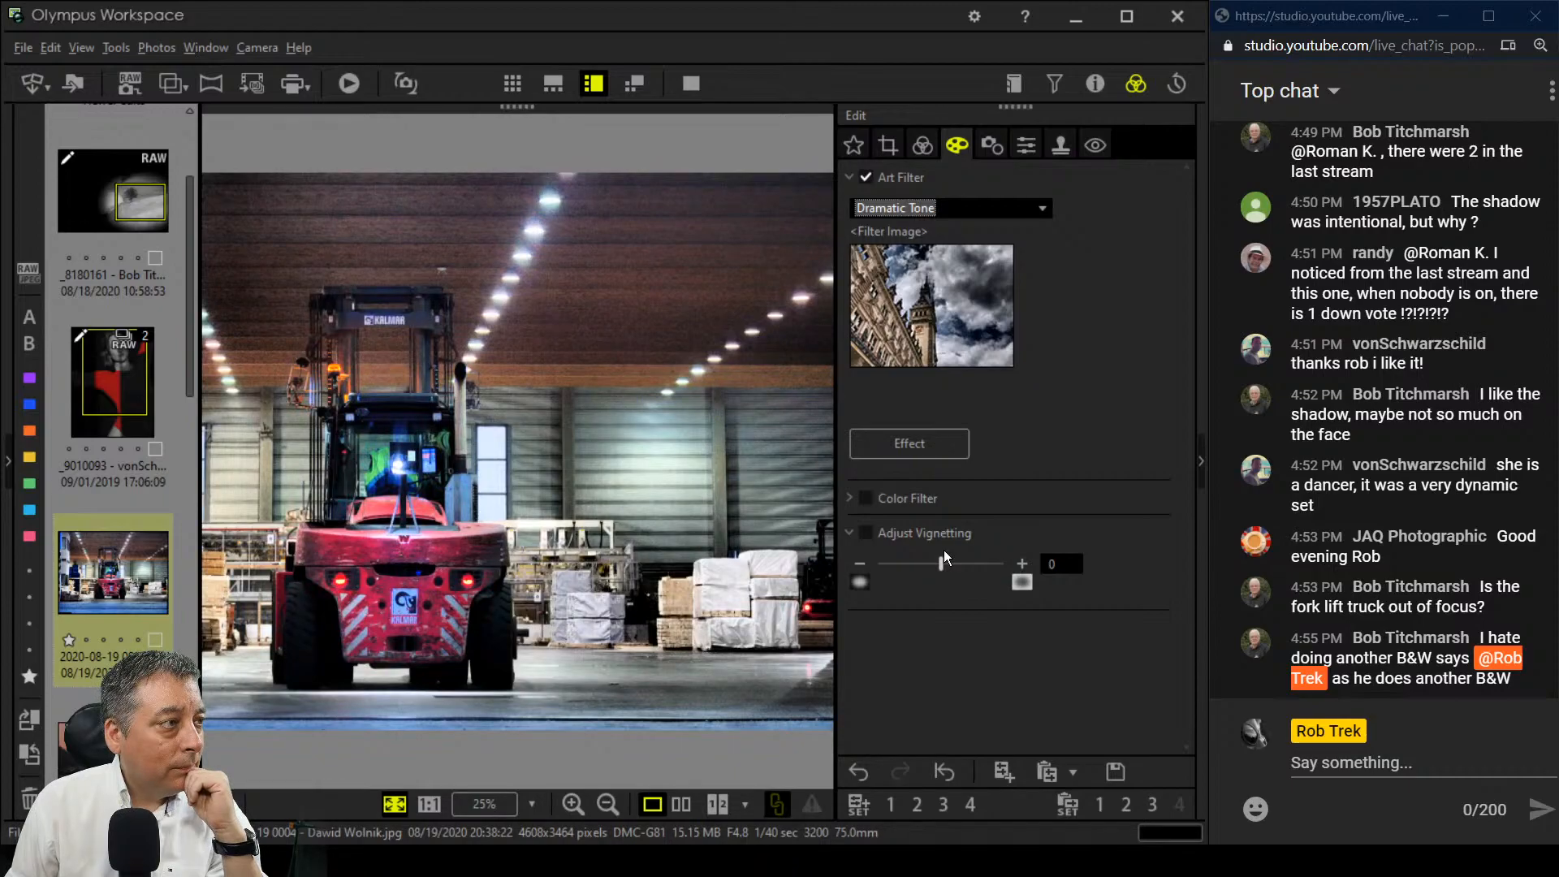
pyautogui.click(903, 210)
pyautogui.click(905, 251)
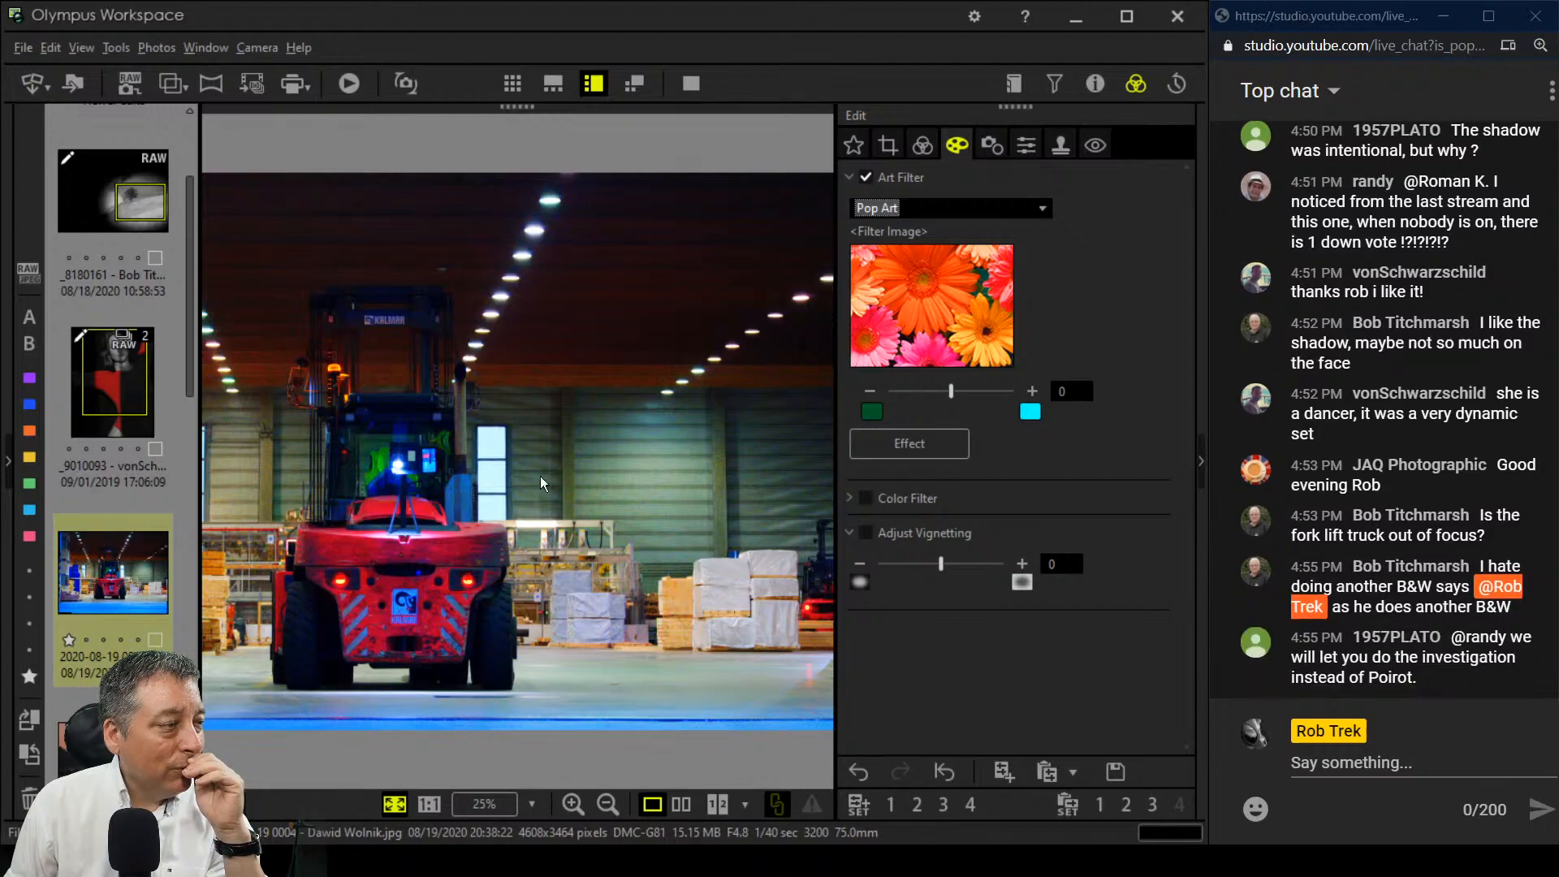
pyautogui.click(898, 212)
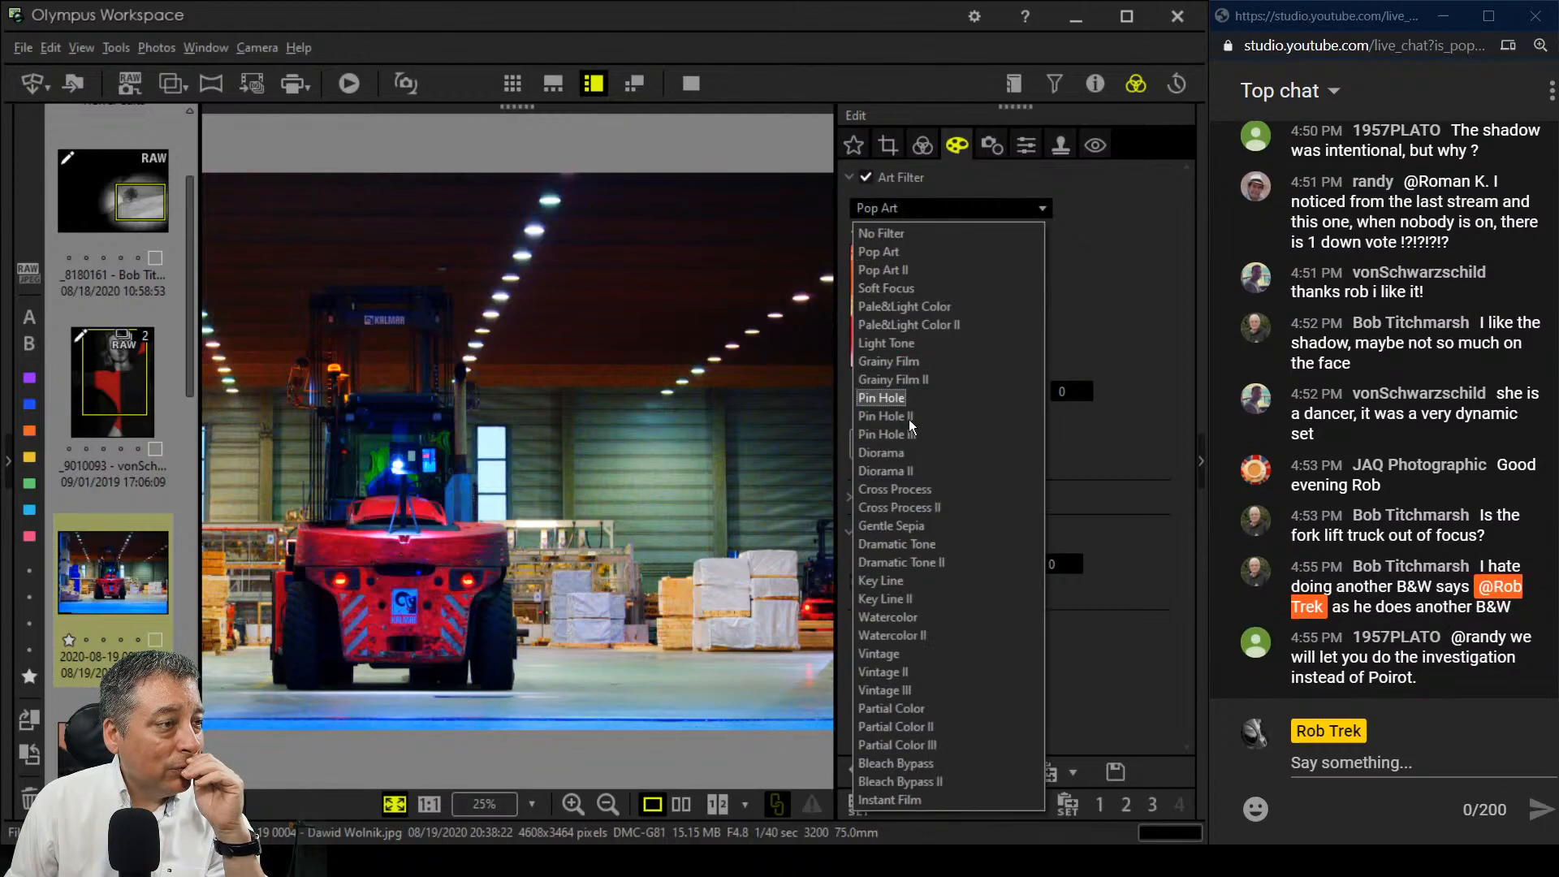
pyautogui.click(916, 563)
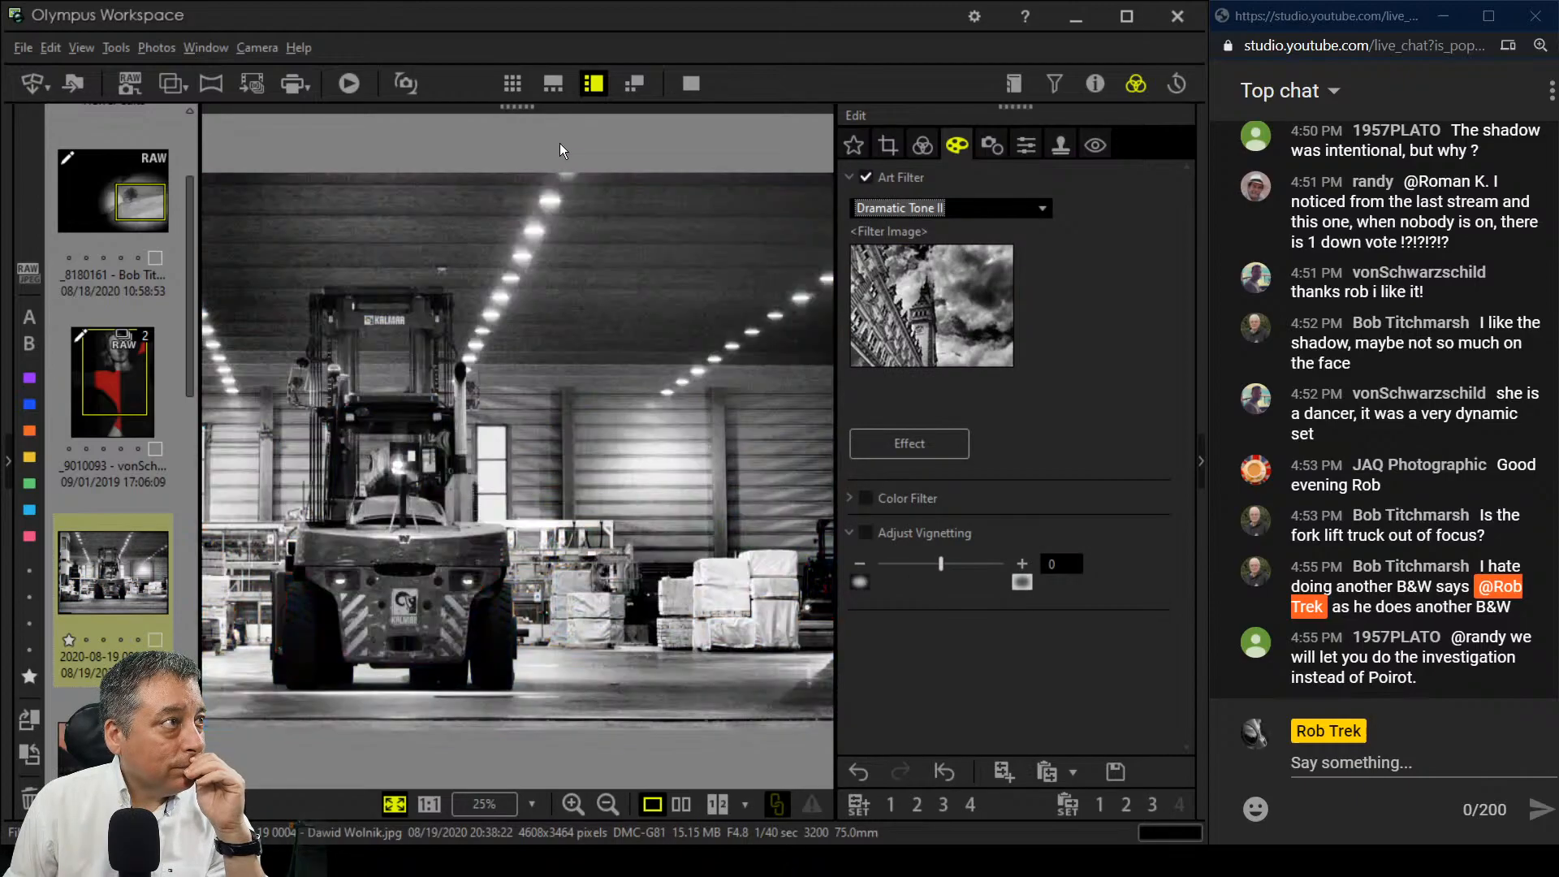
# Step: Add contrast to the forklift photo with an RGB tone curve that deepens the darkest shadows and slightly lifts midtones and highlights
pyautogui.click(921, 147)
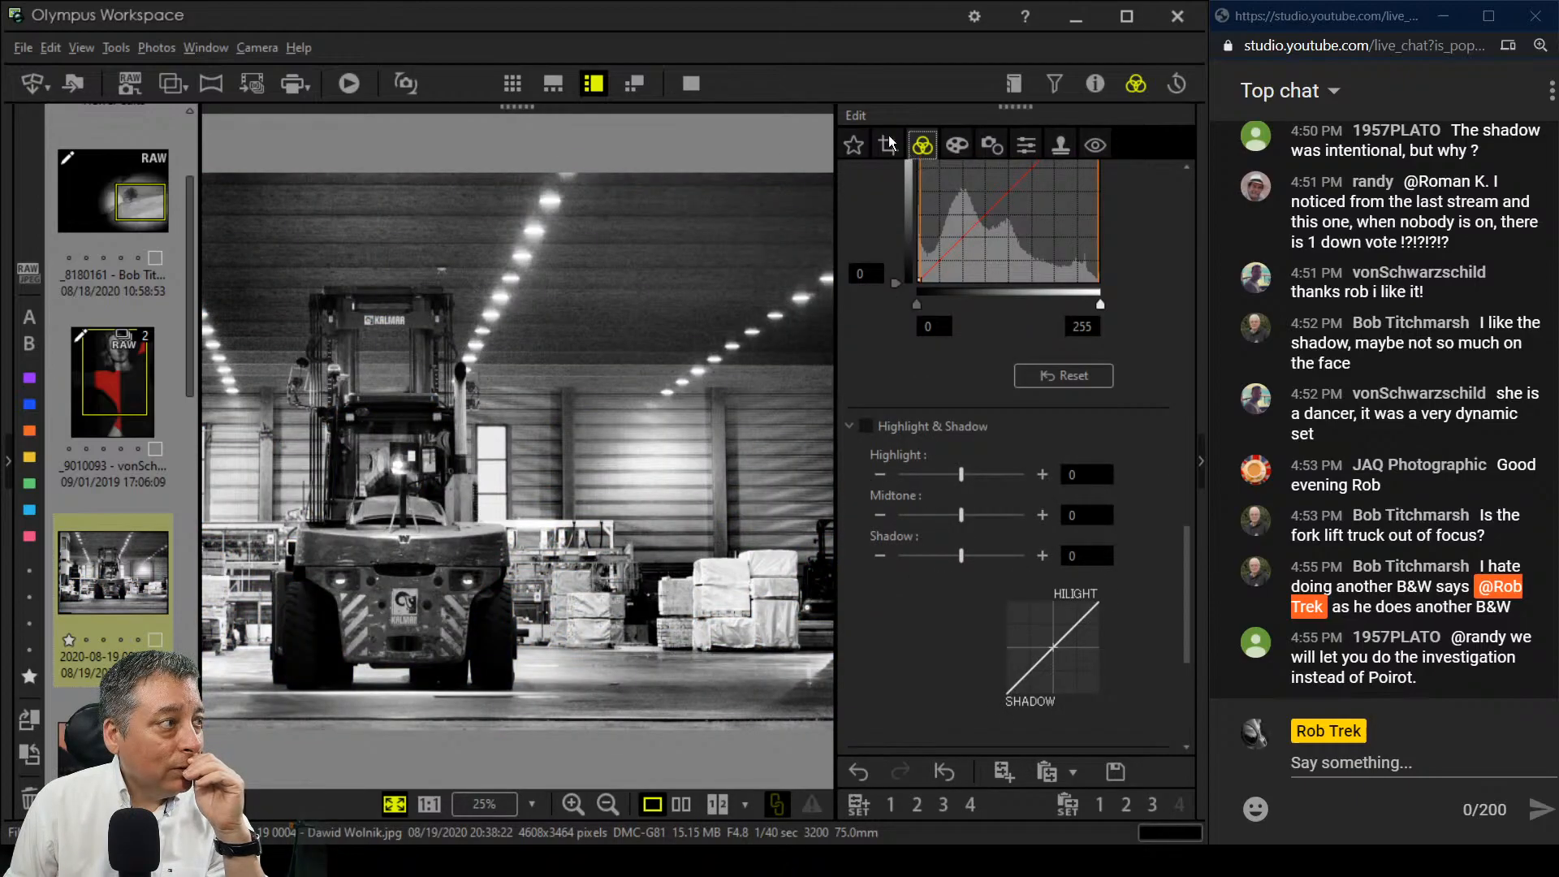
pyautogui.scroll(3, 978, 573)
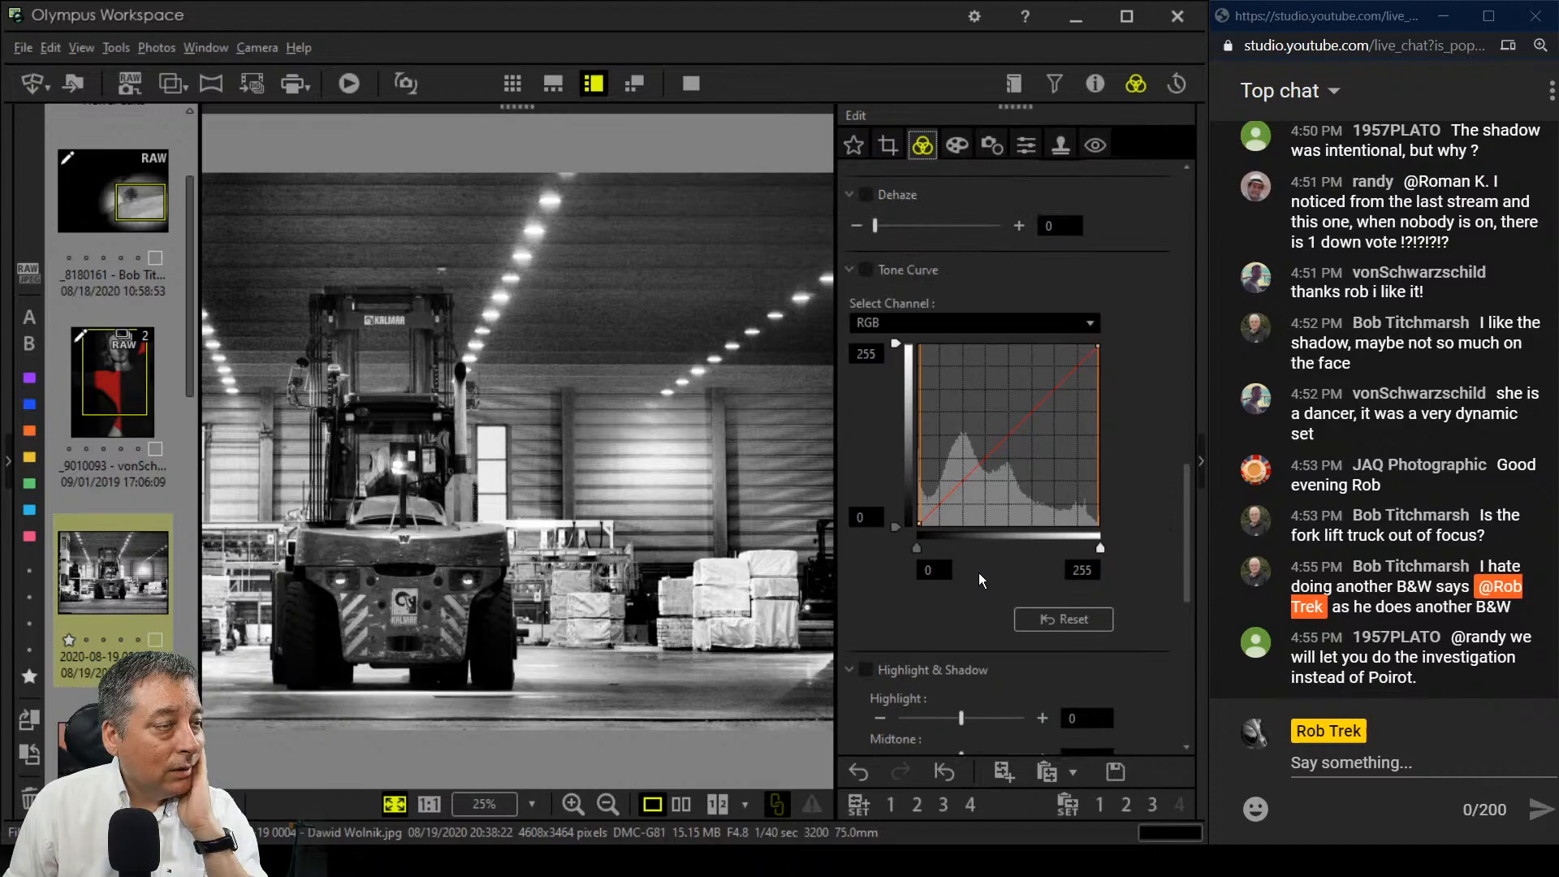
pyautogui.moveTo(1070, 374); pyautogui.dragTo(1071, 358)
pyautogui.moveTo(960, 478); pyautogui.dragTo(968, 509)
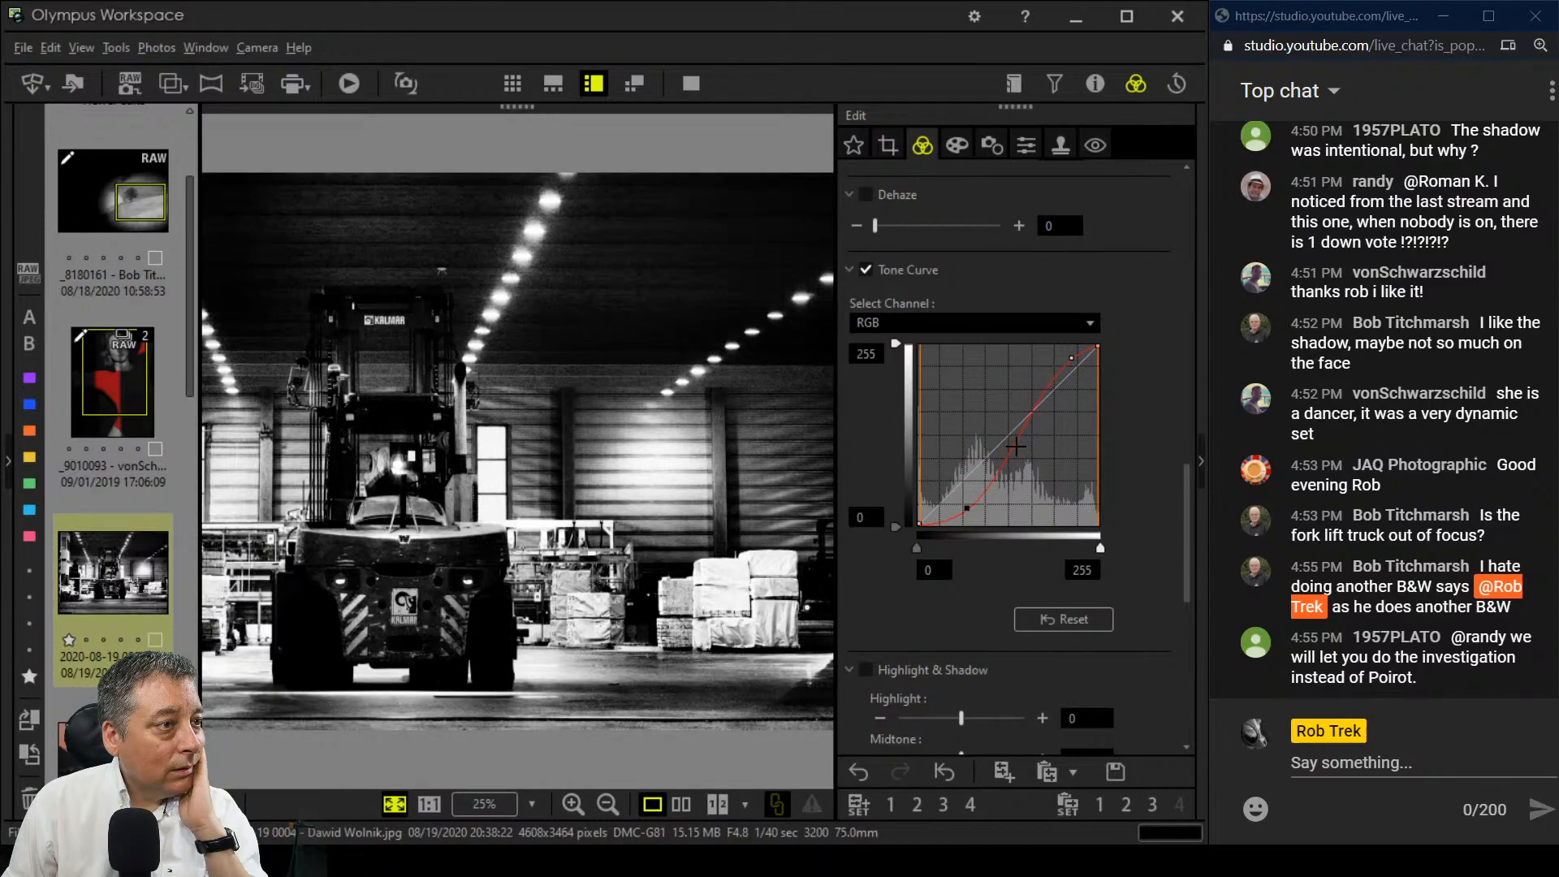
pyautogui.moveTo(1016, 448); pyautogui.dragTo(1017, 423)
pyautogui.moveTo(1072, 358); pyautogui.dragTo(1071, 362)
pyautogui.moveTo(968, 509); pyautogui.dragTo(935, 521)
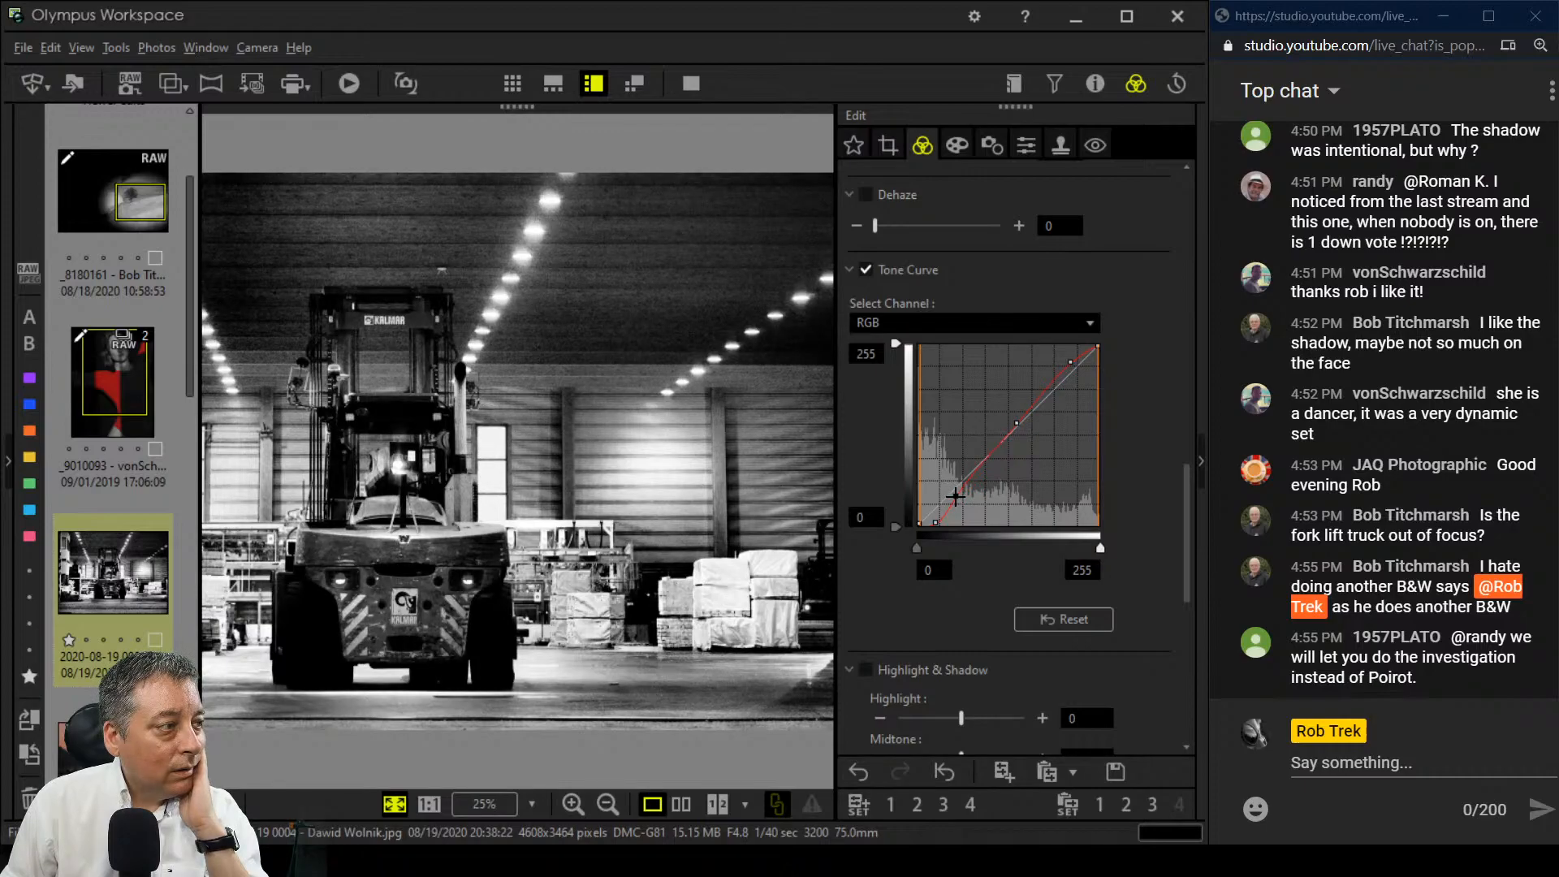
pyautogui.click(955, 496)
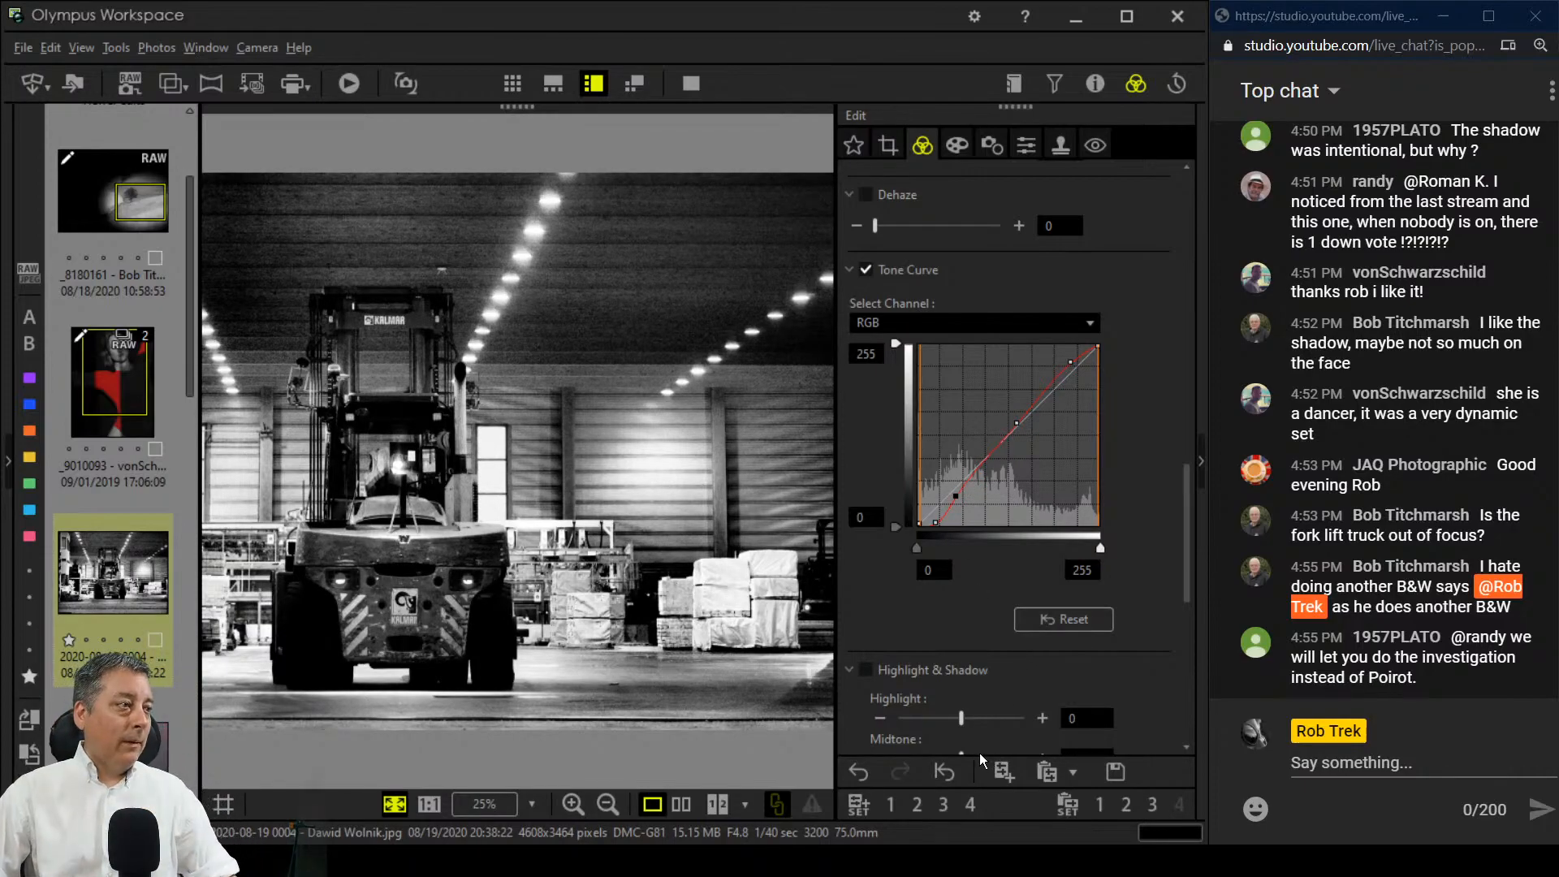
# Step: Darken the forklift photo's edges with a vignetting value of -11, trying -19 before going back to -11
pyautogui.click(954, 144)
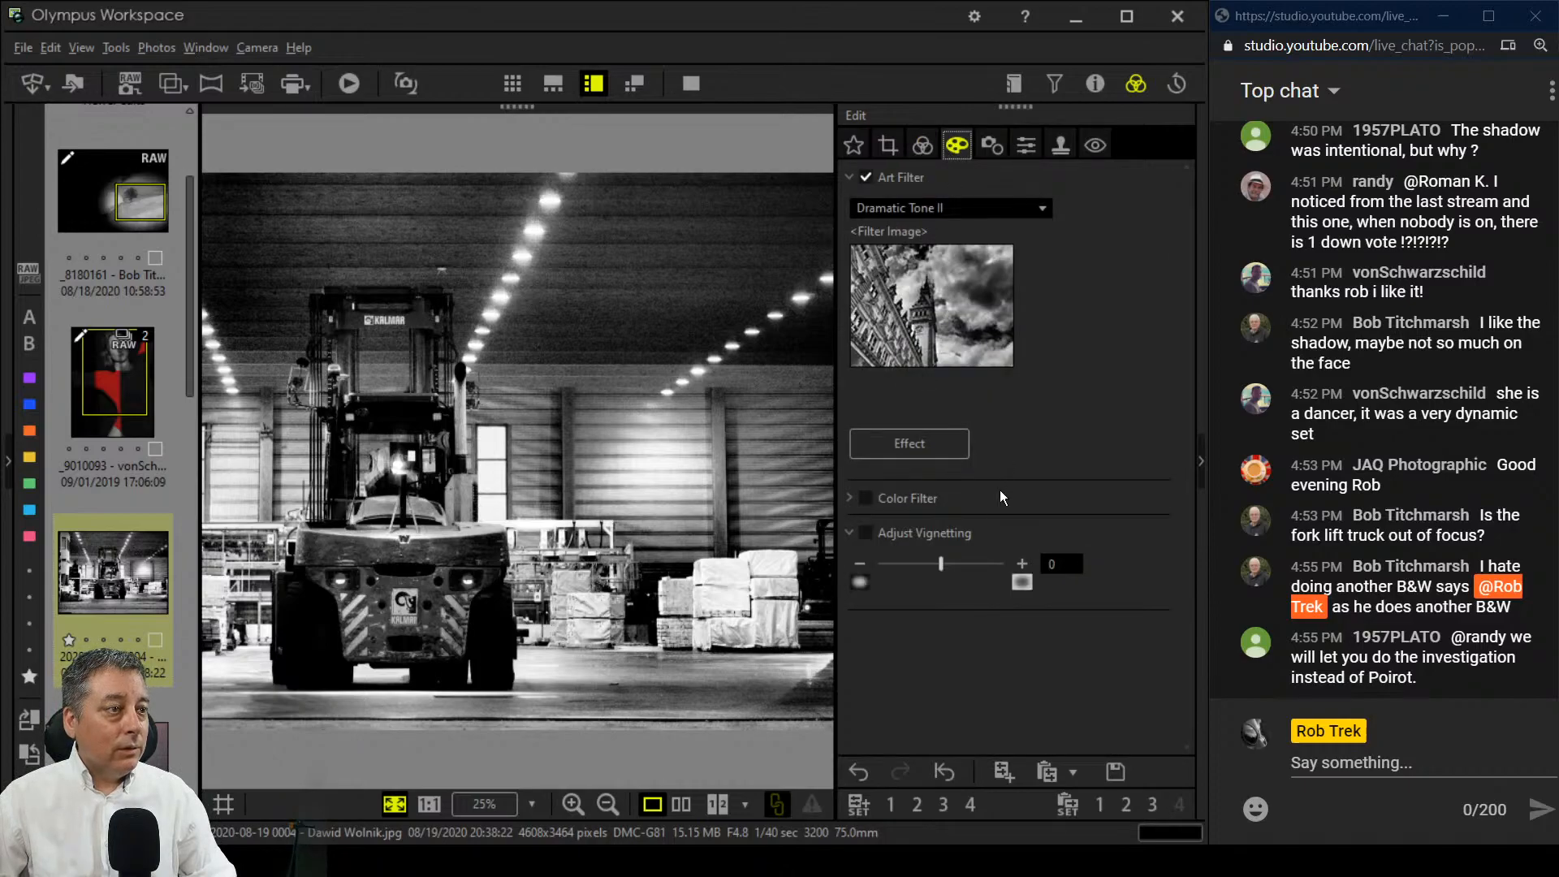
pyautogui.moveTo(942, 571); pyautogui.dragTo(919, 570)
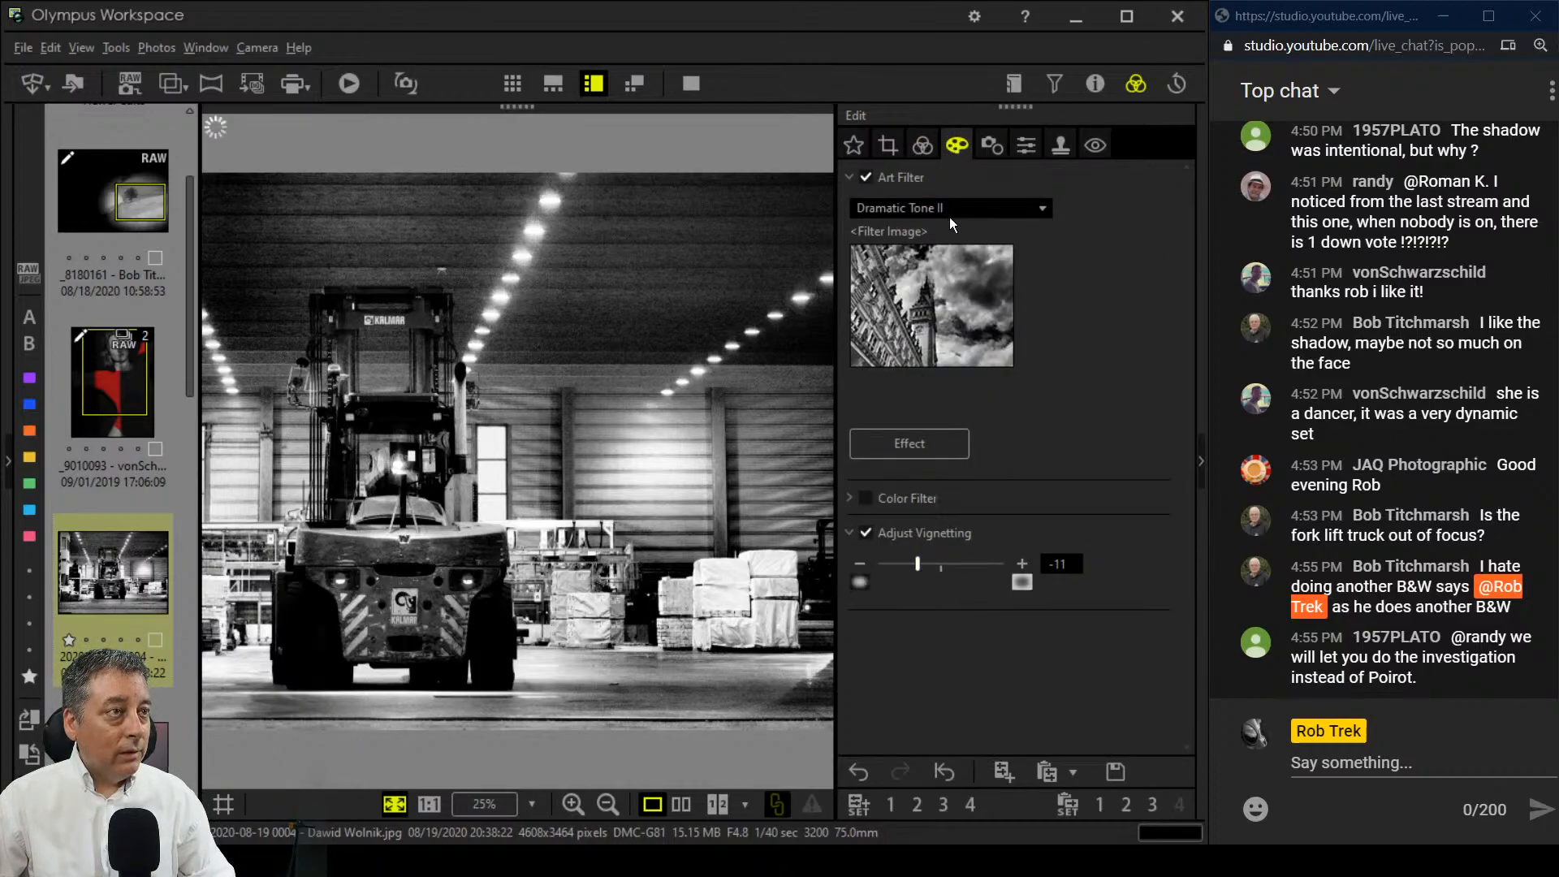
pyautogui.click(921, 145)
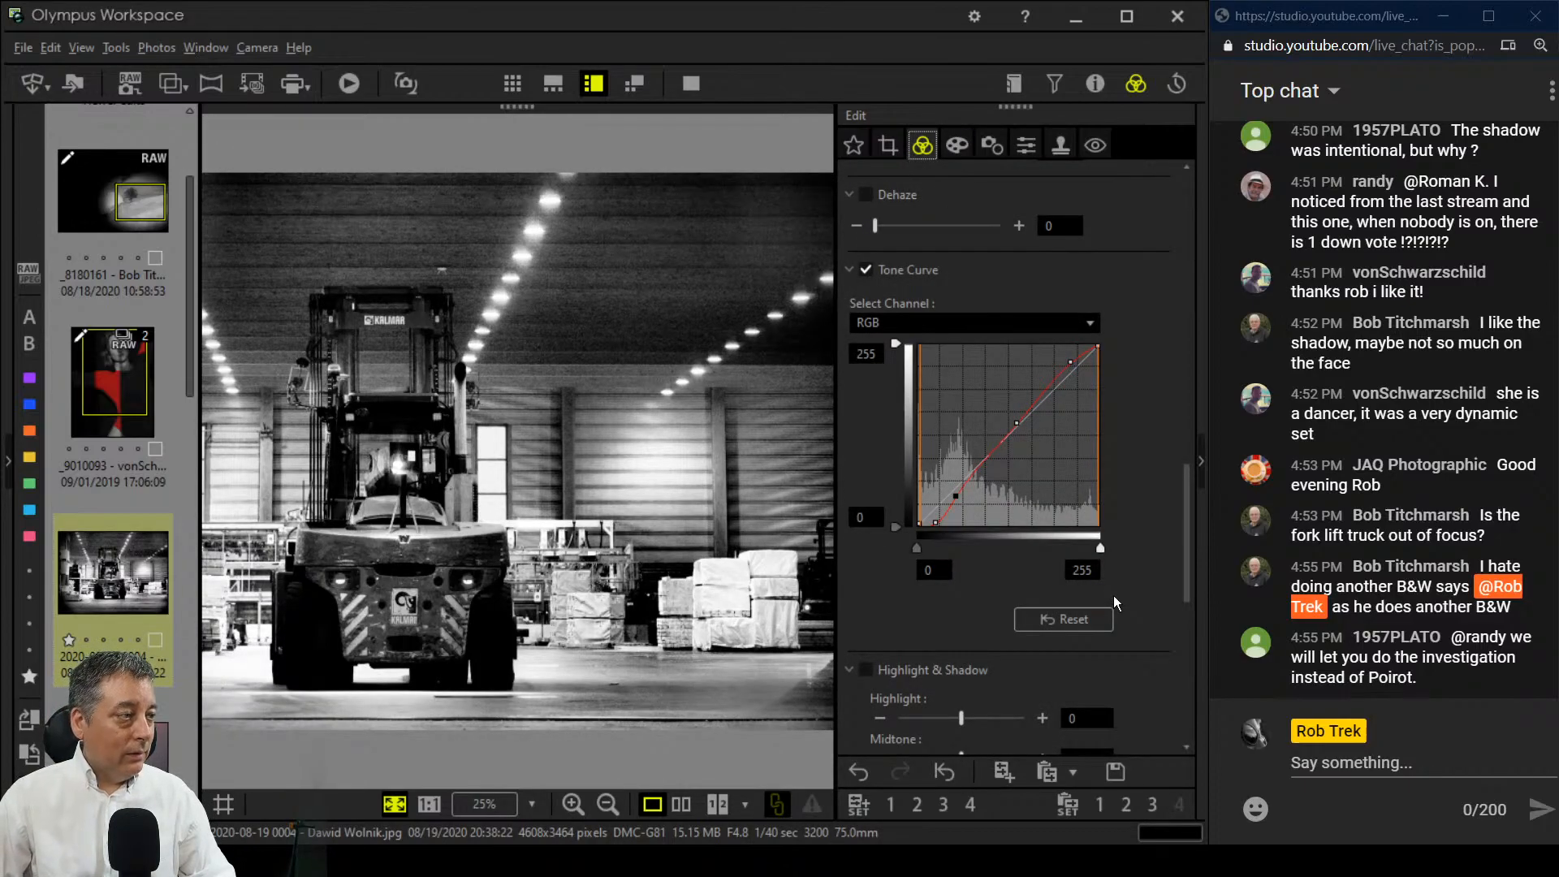
pyautogui.click(958, 147)
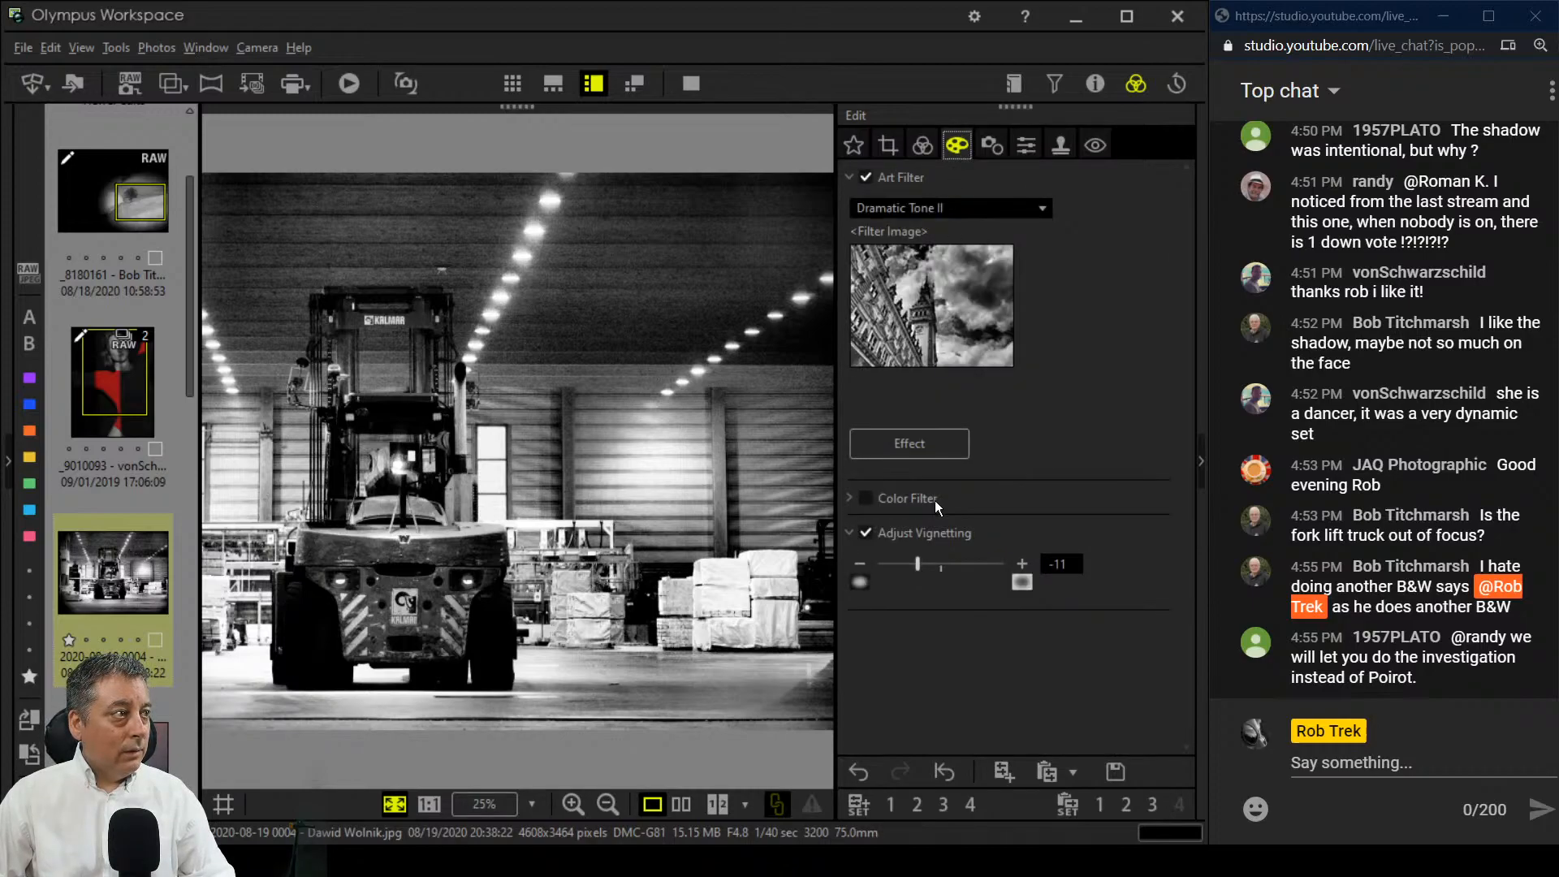
pyautogui.moveTo(925, 570); pyautogui.dragTo(902, 570)
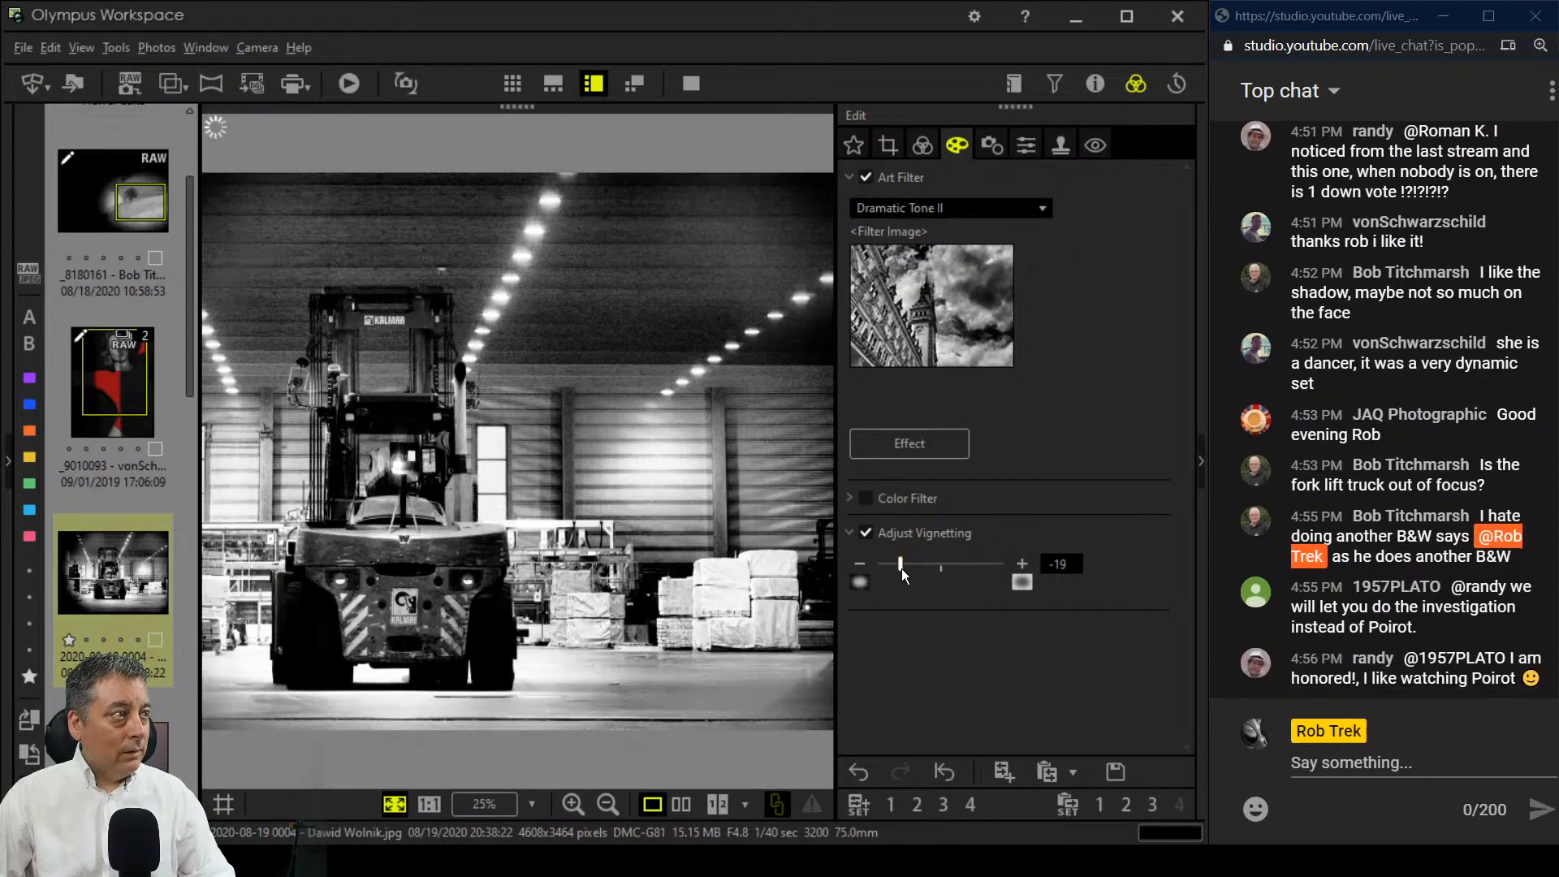
pyautogui.moveTo(902, 569); pyautogui.dragTo(917, 574)
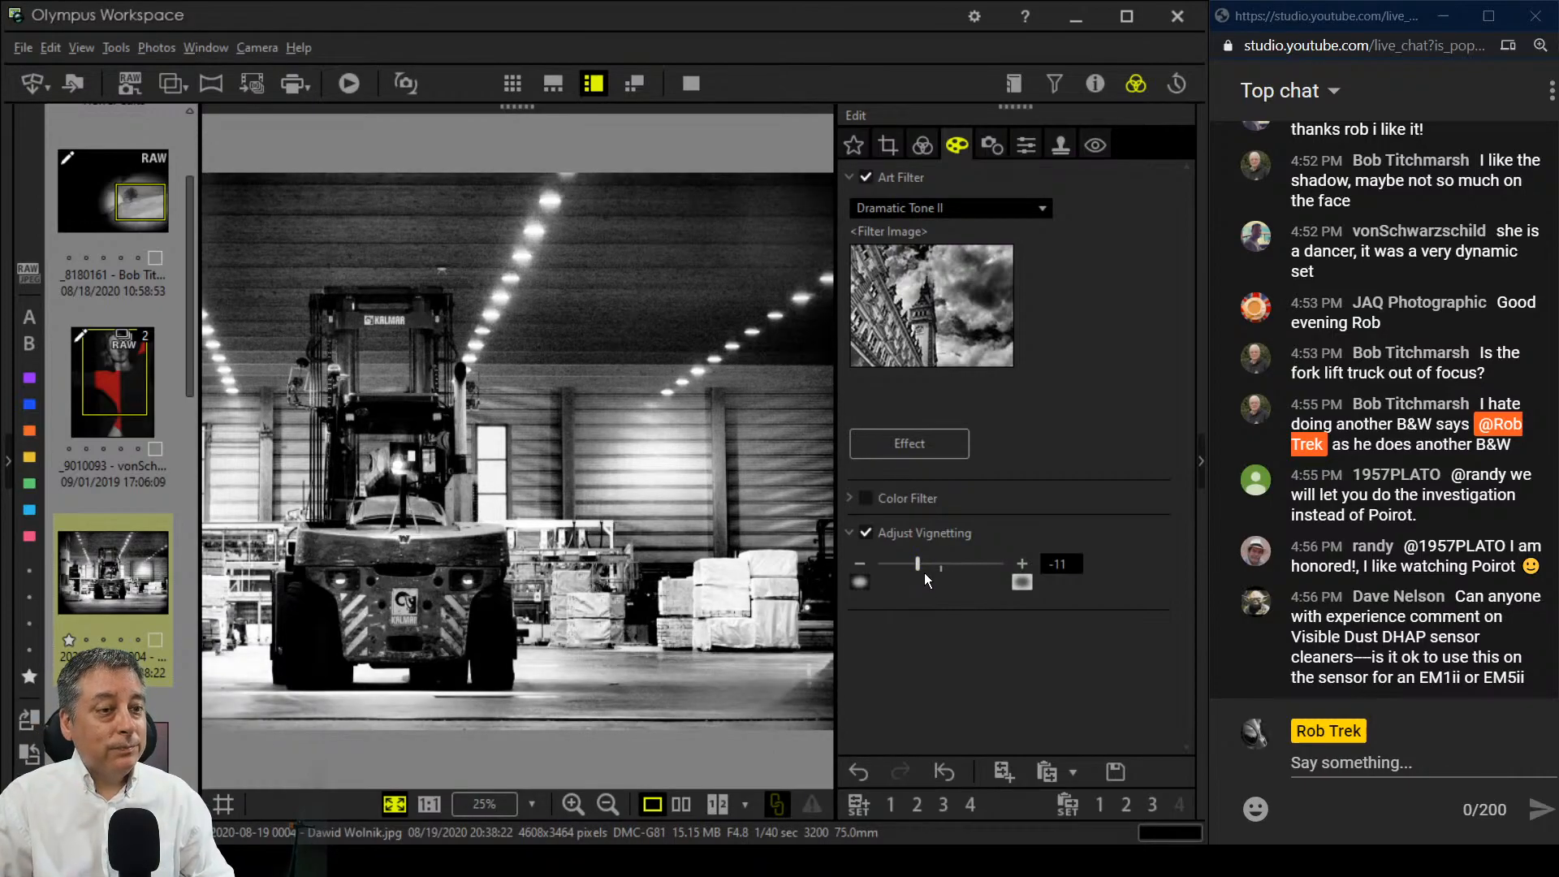
# Step: Darken the shadow end of the tone curve slightly and trim the bottom of the crop to 3474 x 3038 pixels
pyautogui.click(920, 148)
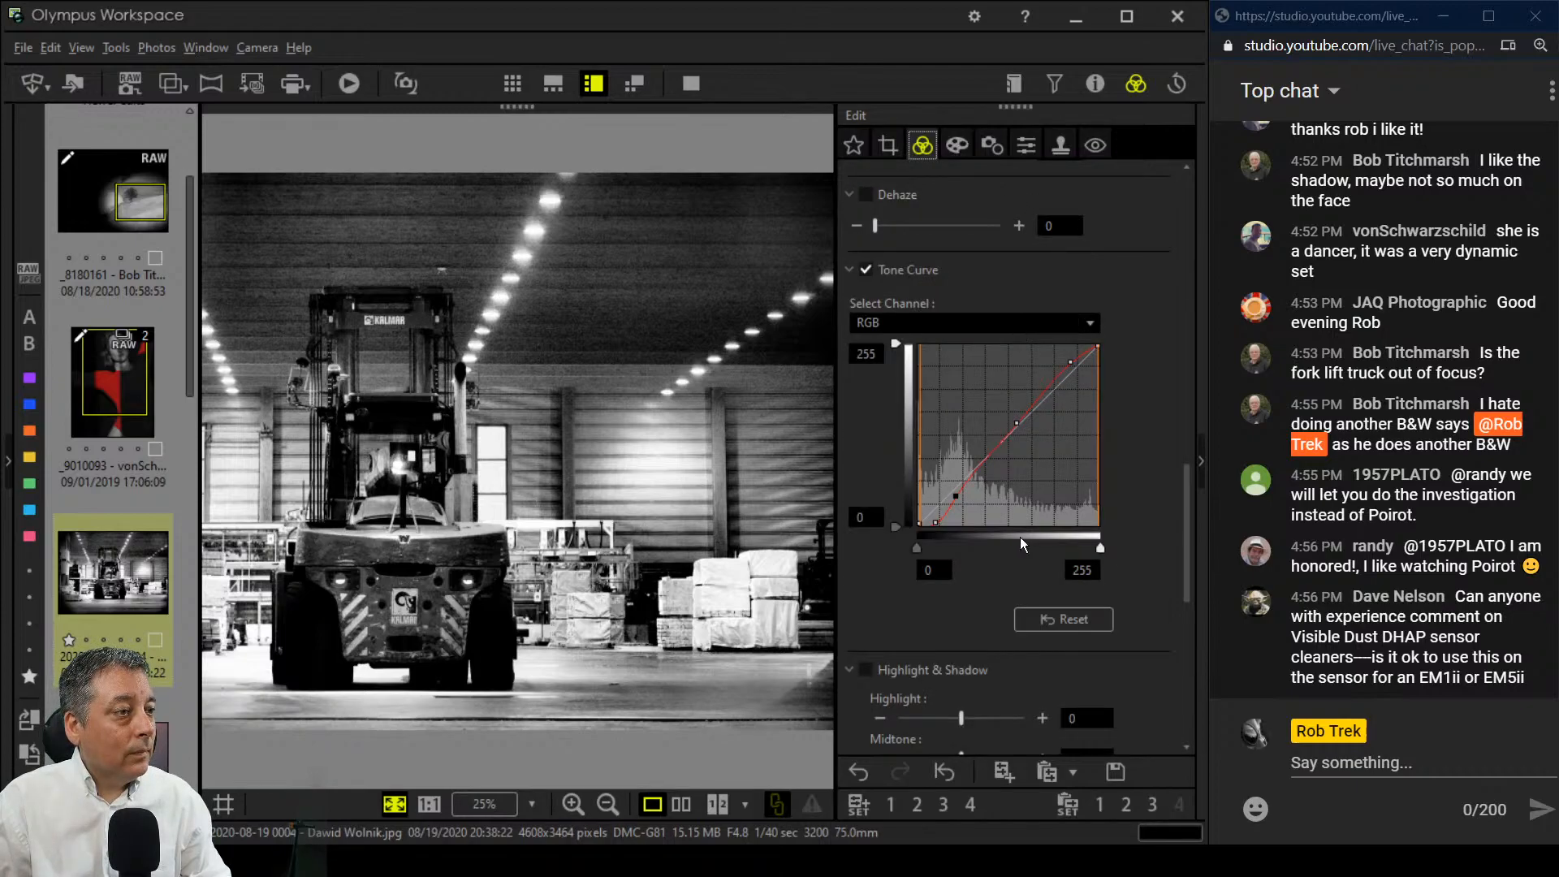
pyautogui.moveTo(935, 523); pyautogui.dragTo(960, 500)
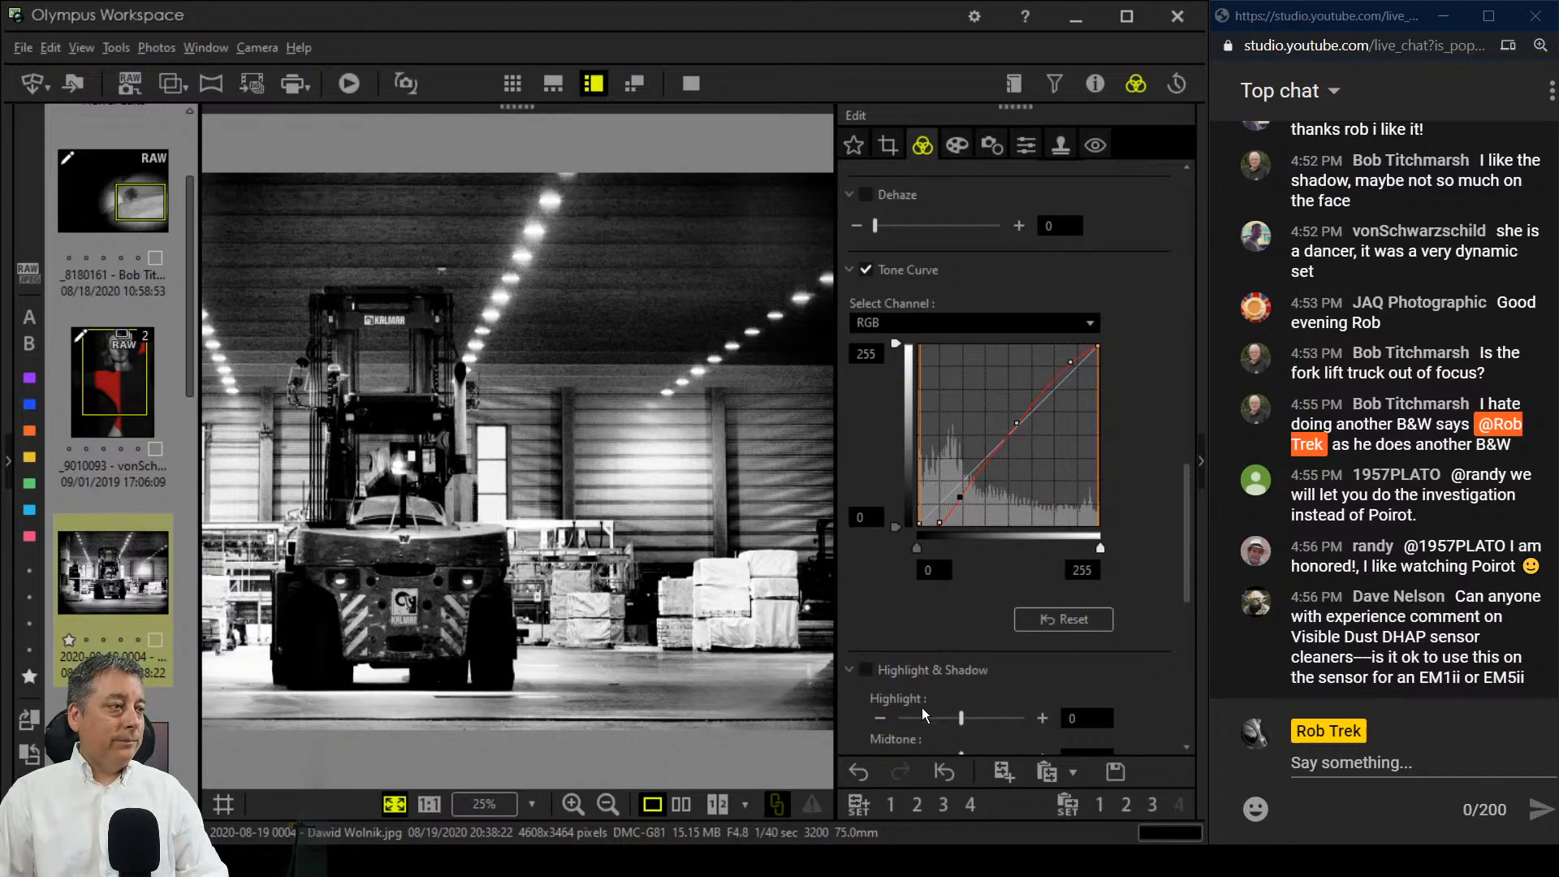
pyautogui.click(889, 146)
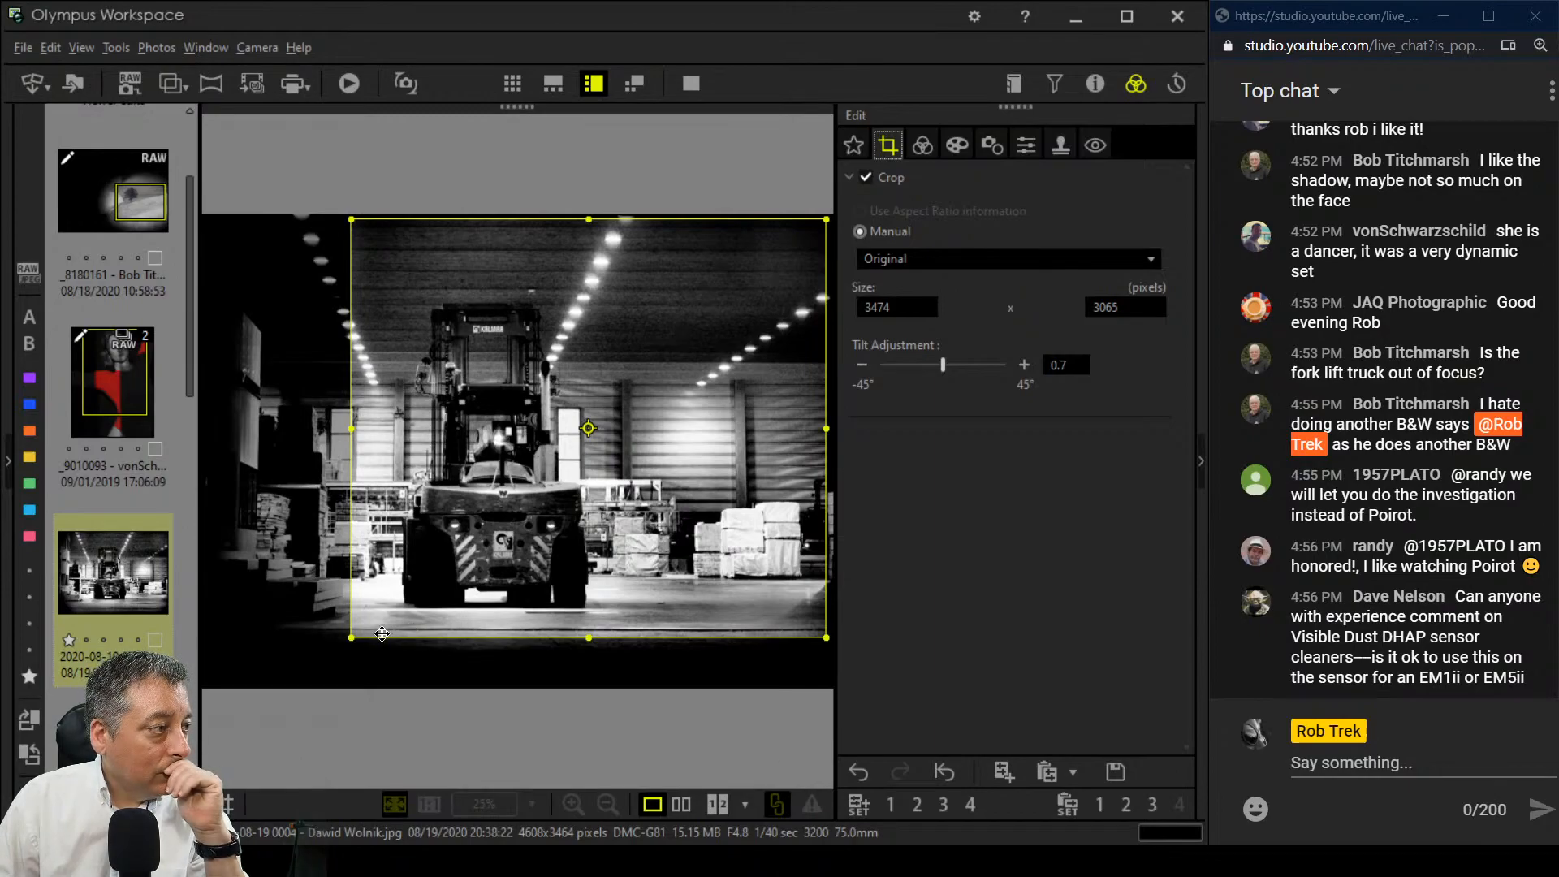
pyautogui.moveTo(349, 639); pyautogui.dragTo(351, 634)
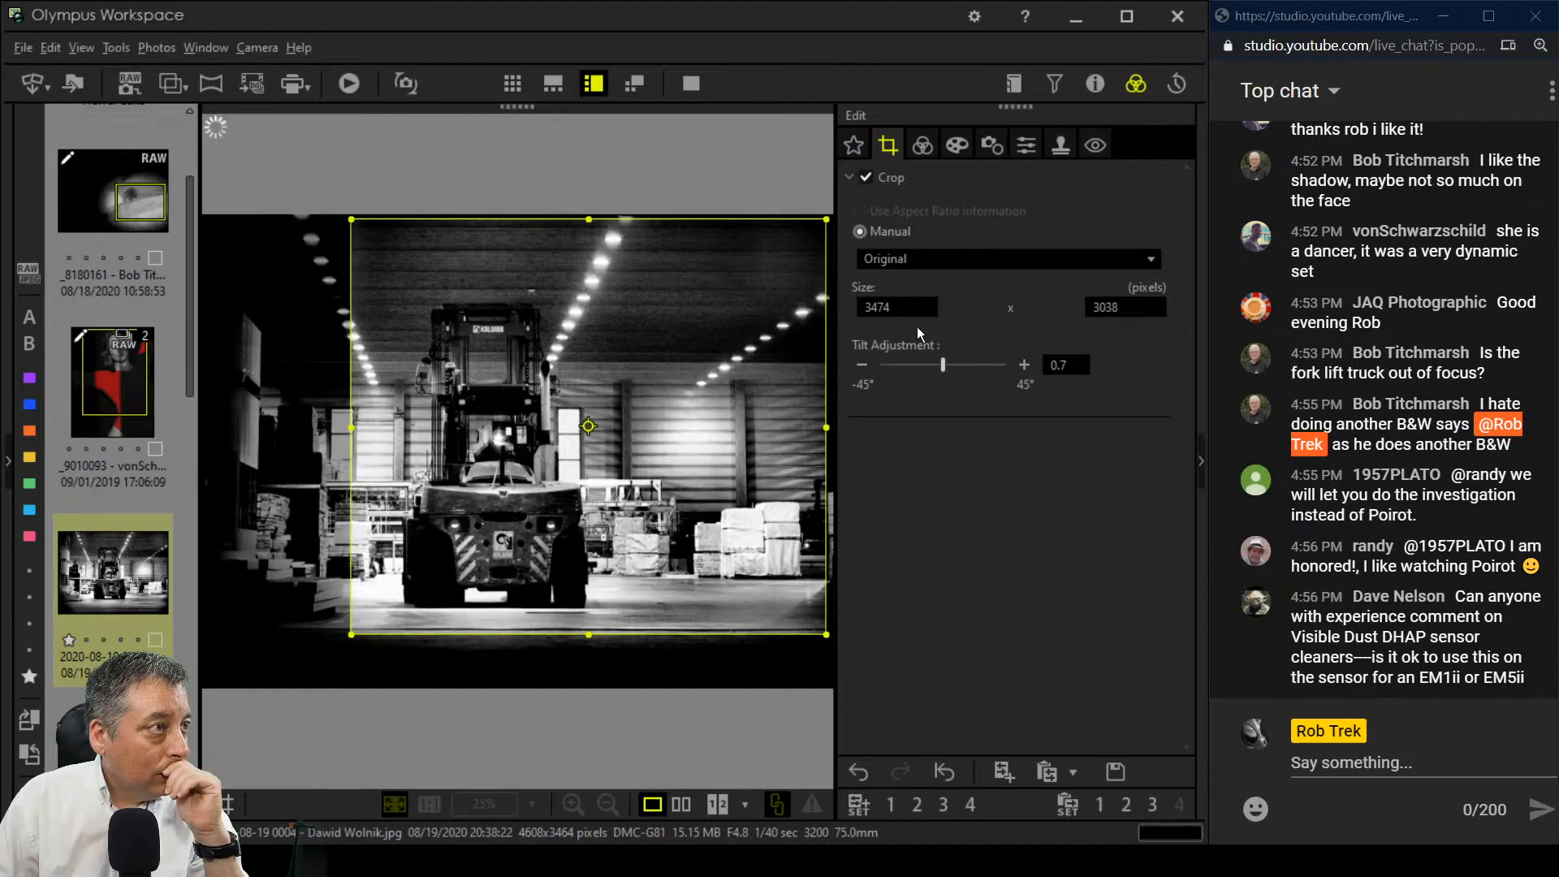
# Step: Compare the black-and-white forklift edit side by side with the original in full screen and return to the single view
pyautogui.click(946, 147)
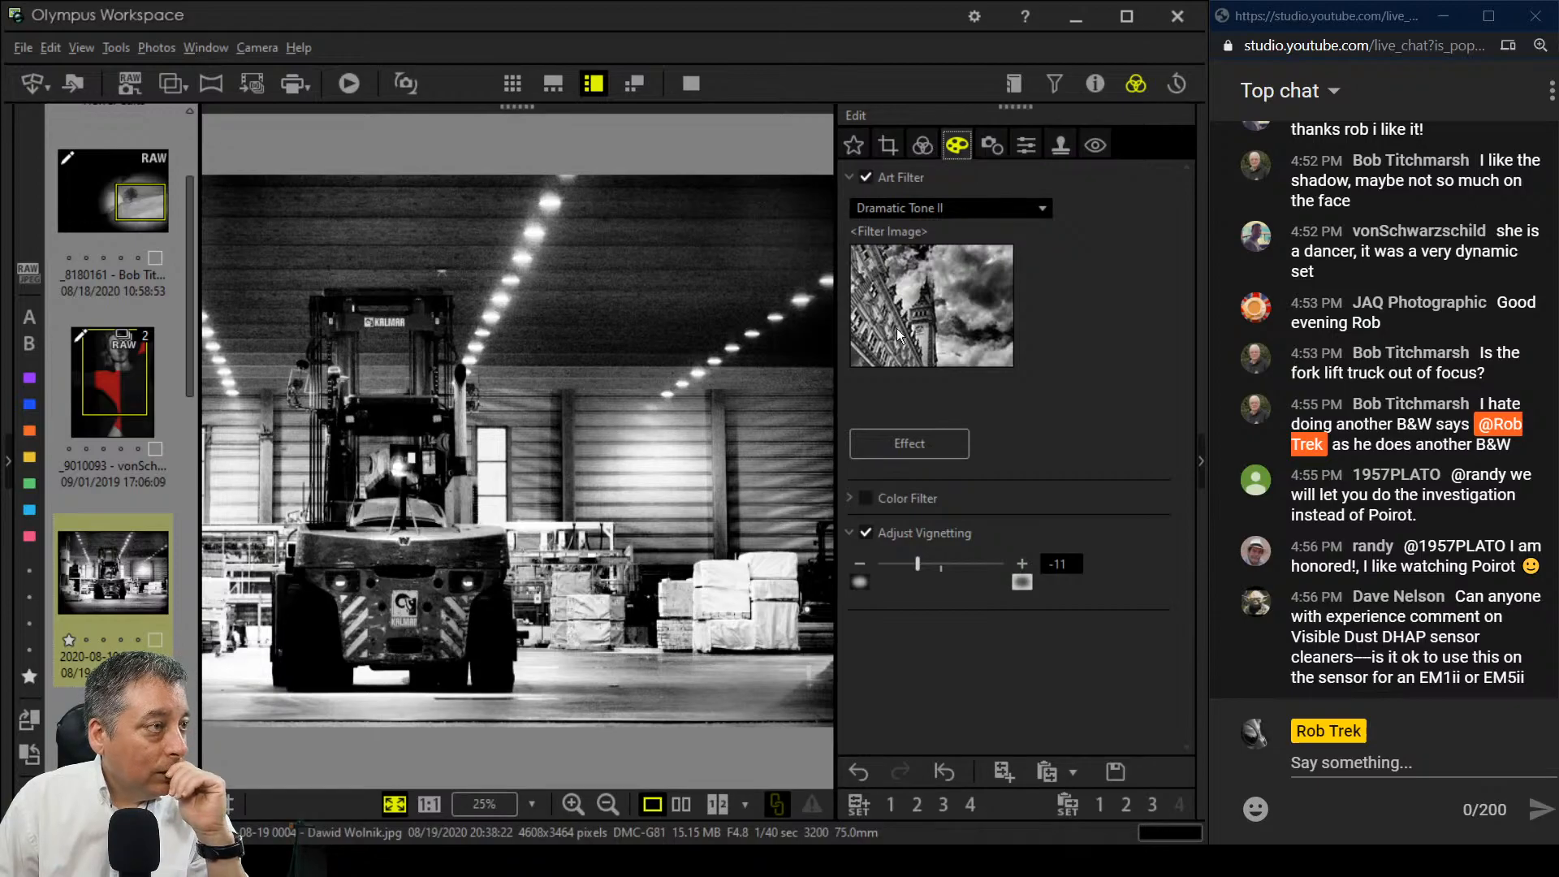
pyautogui.click(681, 804)
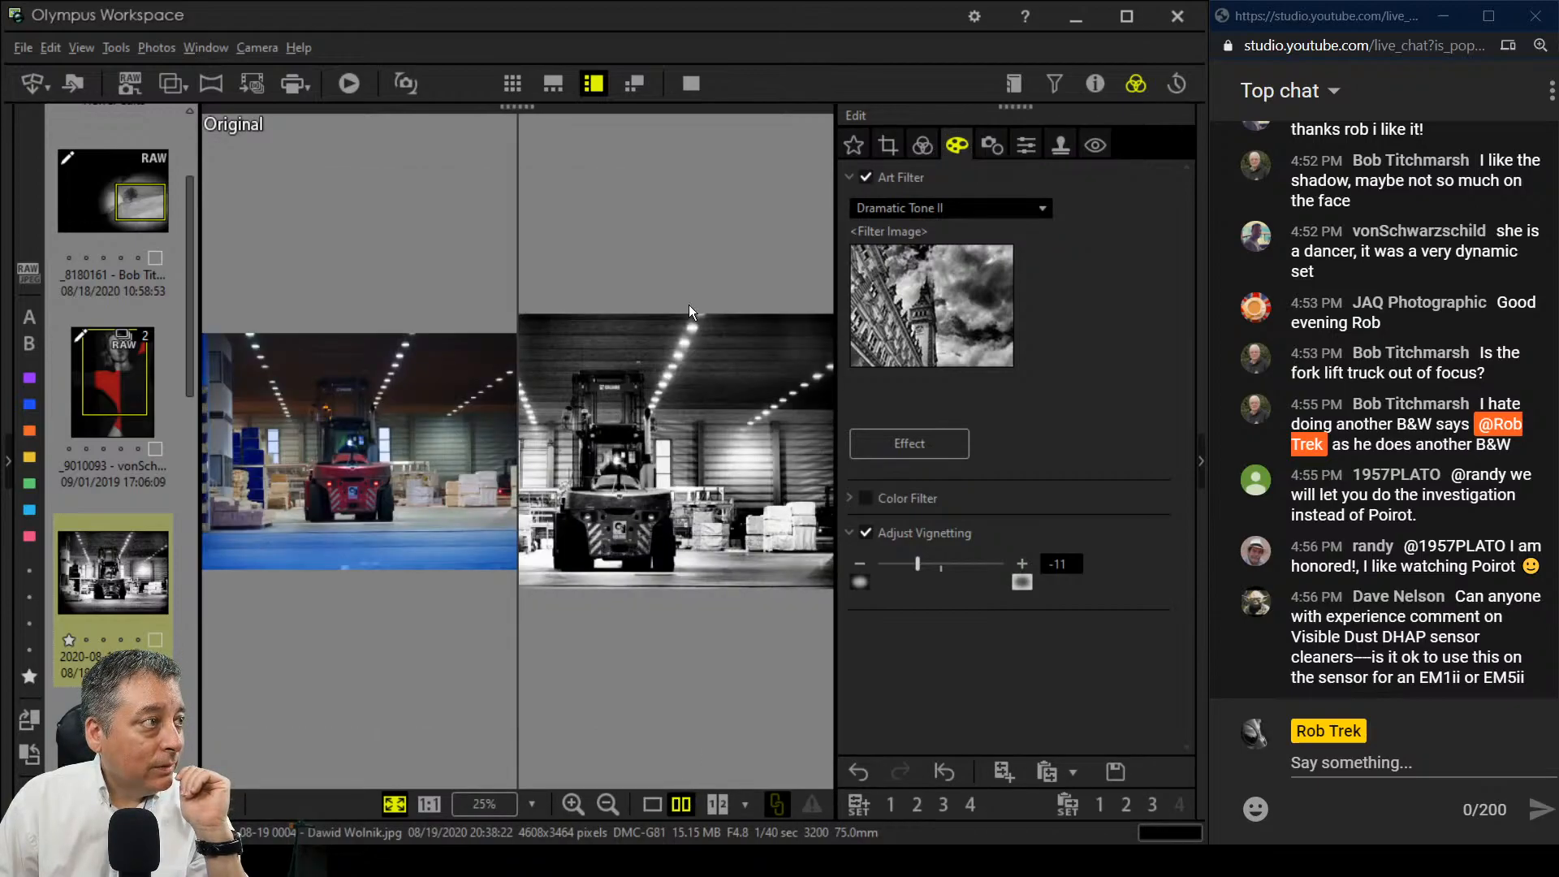
pyautogui.click(691, 83)
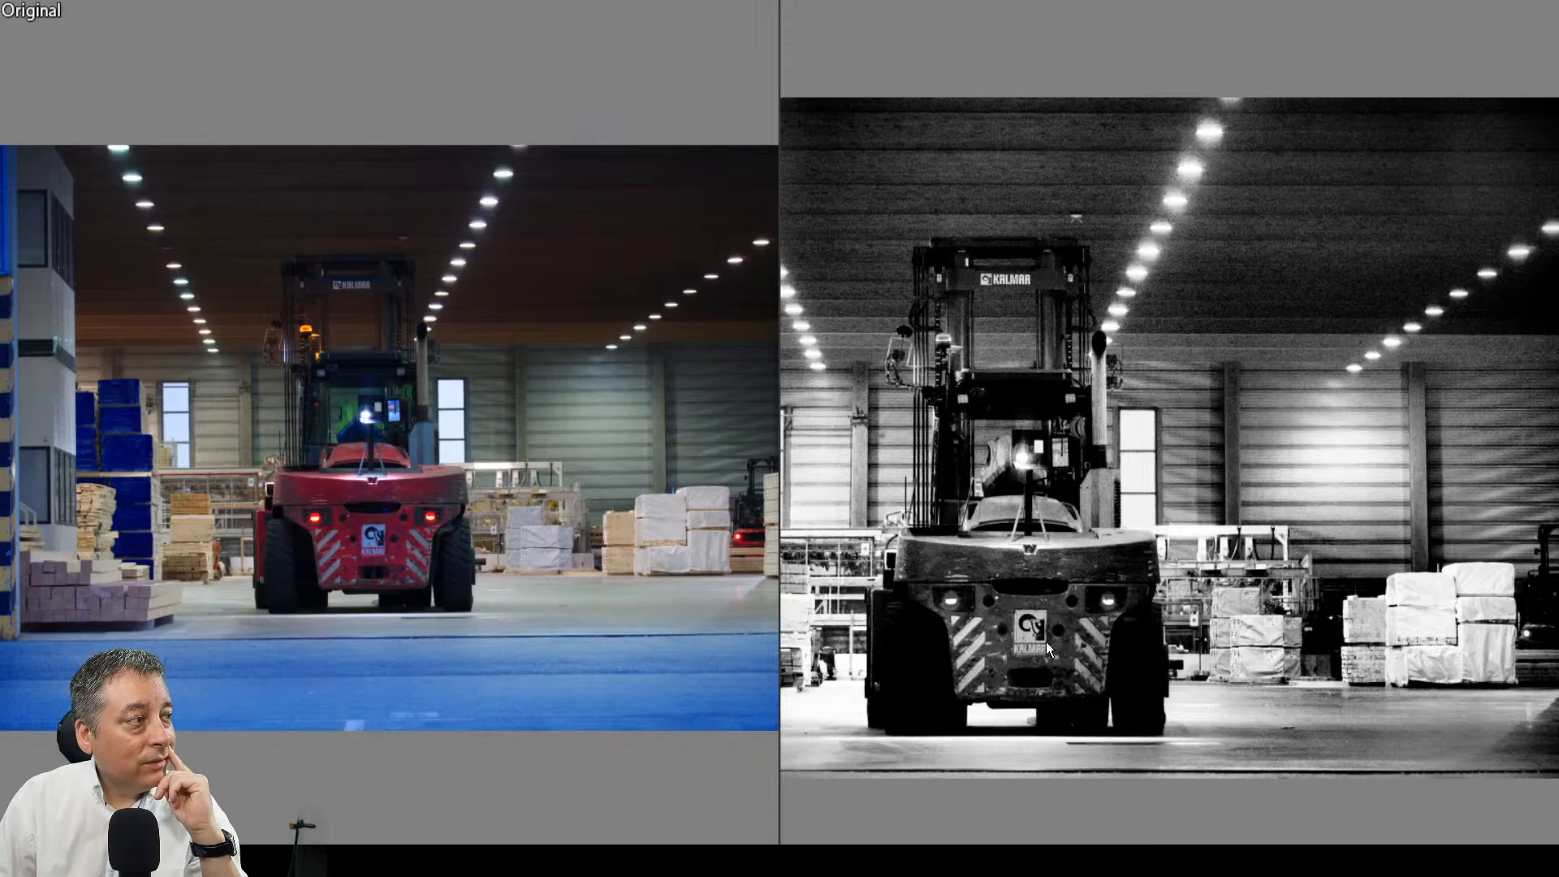
pyautogui.press('Escape')
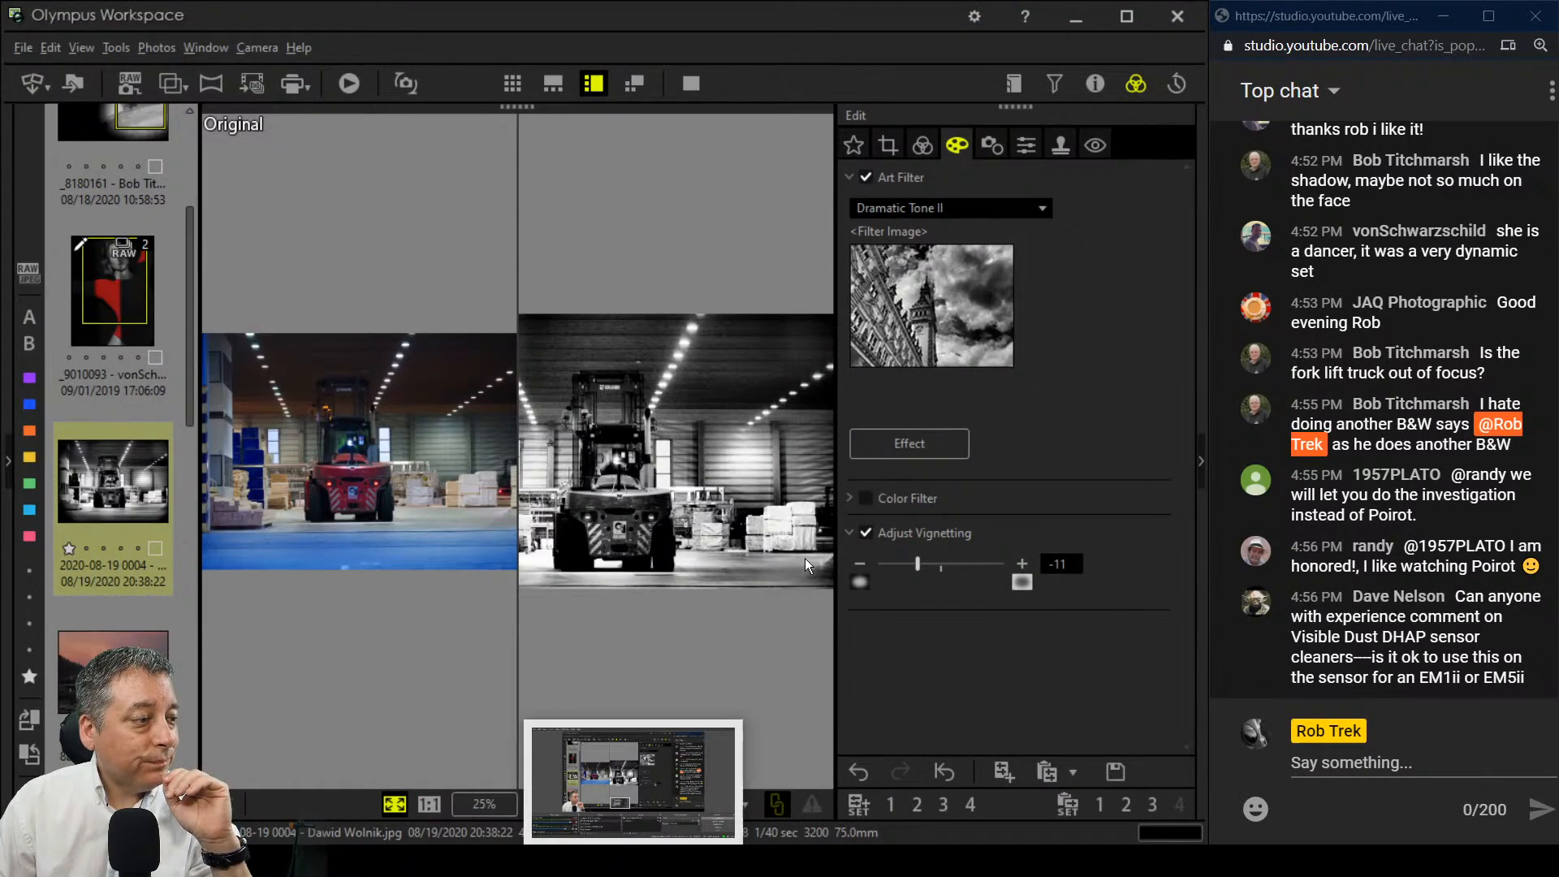
pyautogui.click(654, 804)
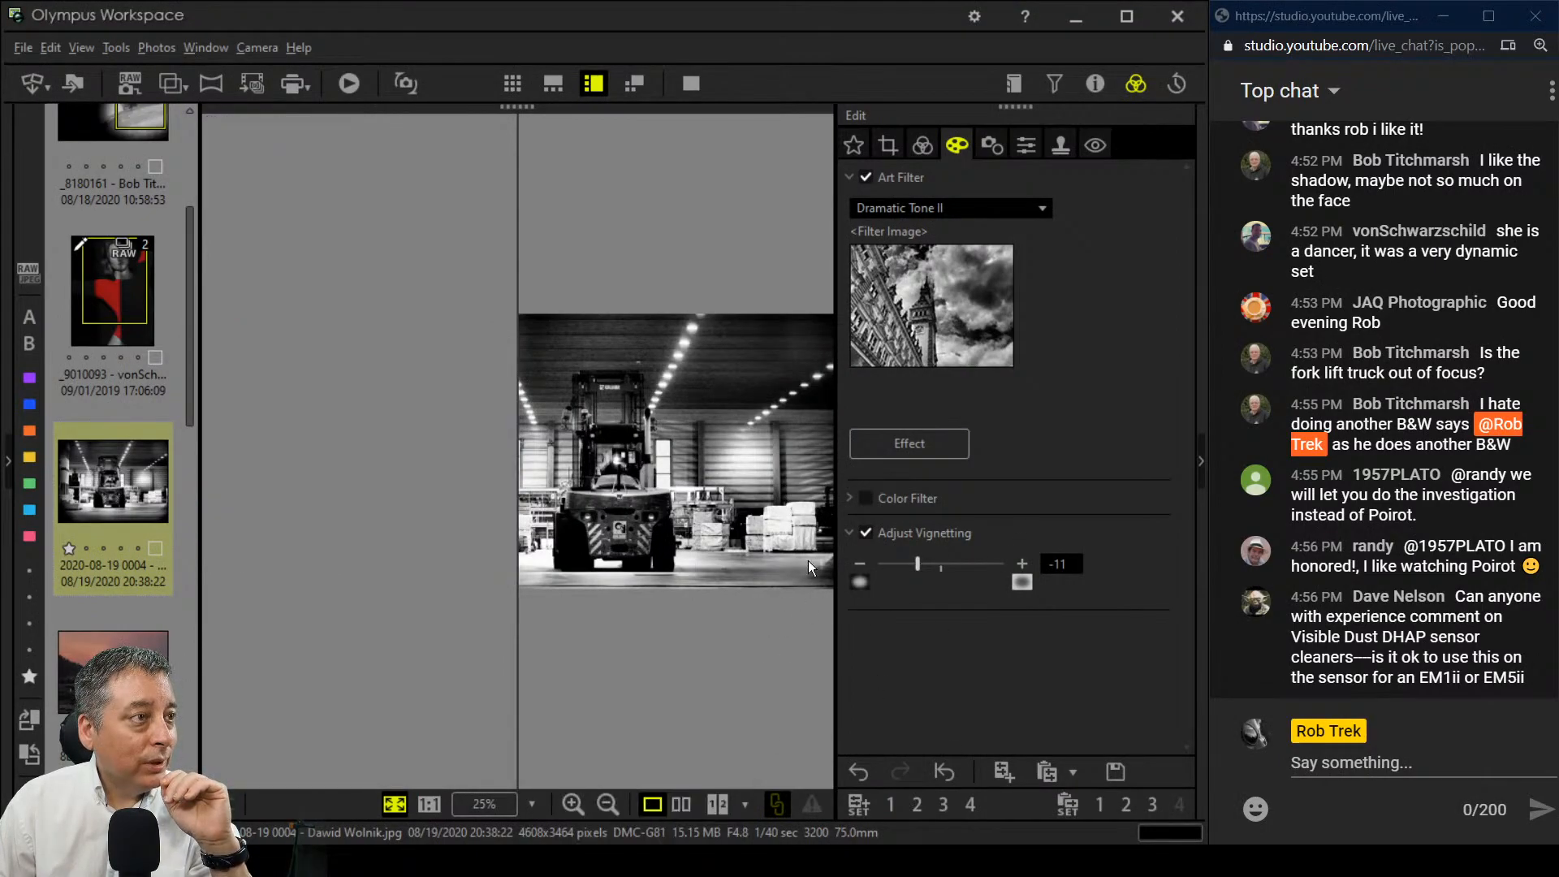
# Step: Change the art filter to Partial Color II and raise the shadow and midtone points of the RGB tone curve slightly
pyautogui.click(982, 209)
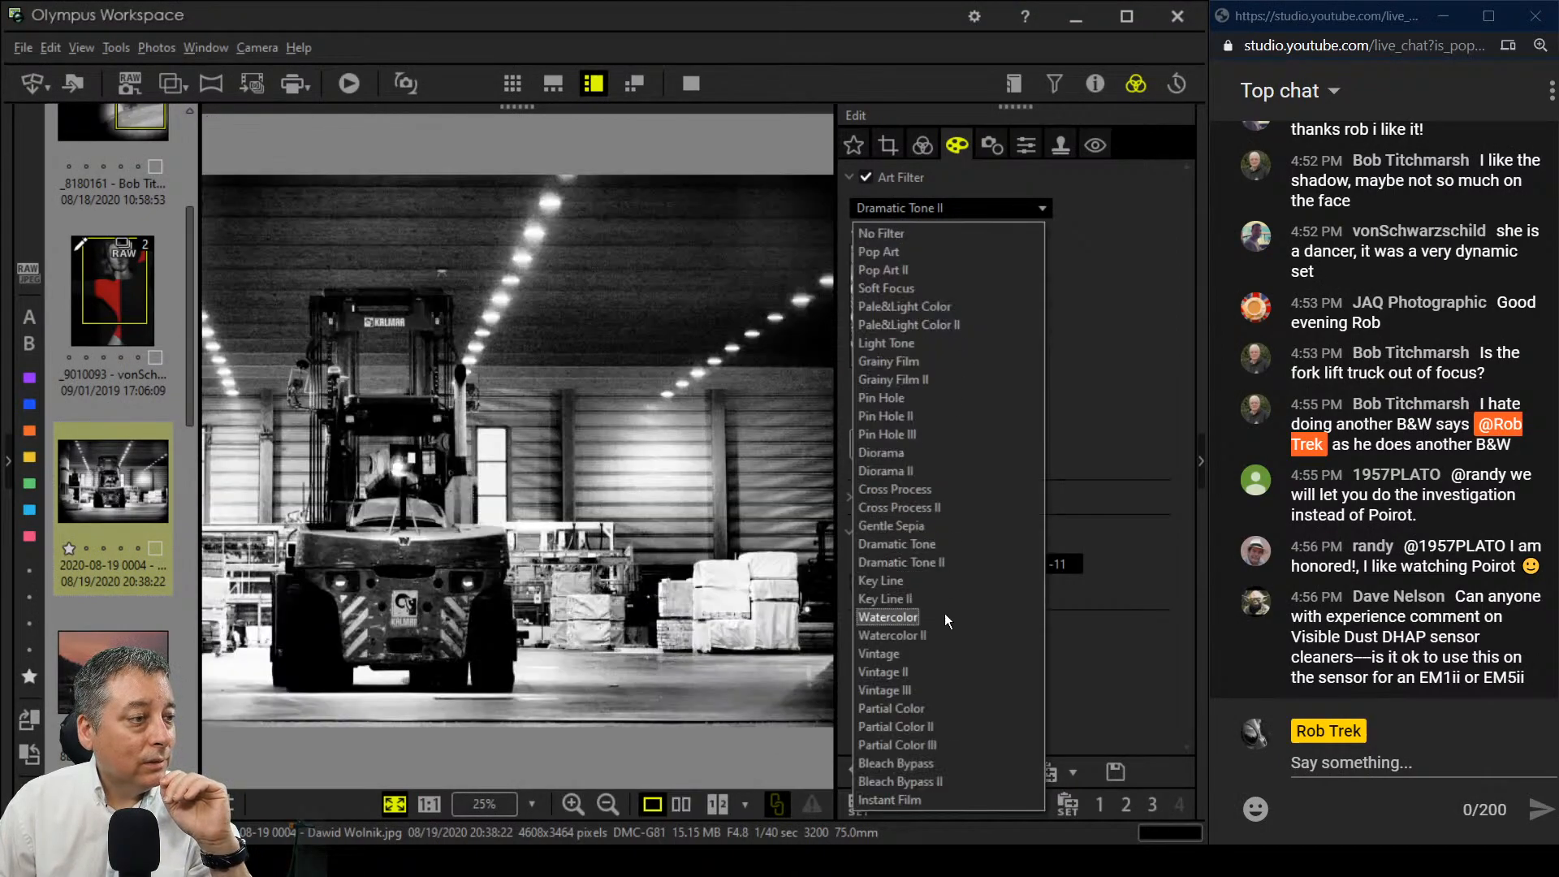
pyautogui.click(945, 720)
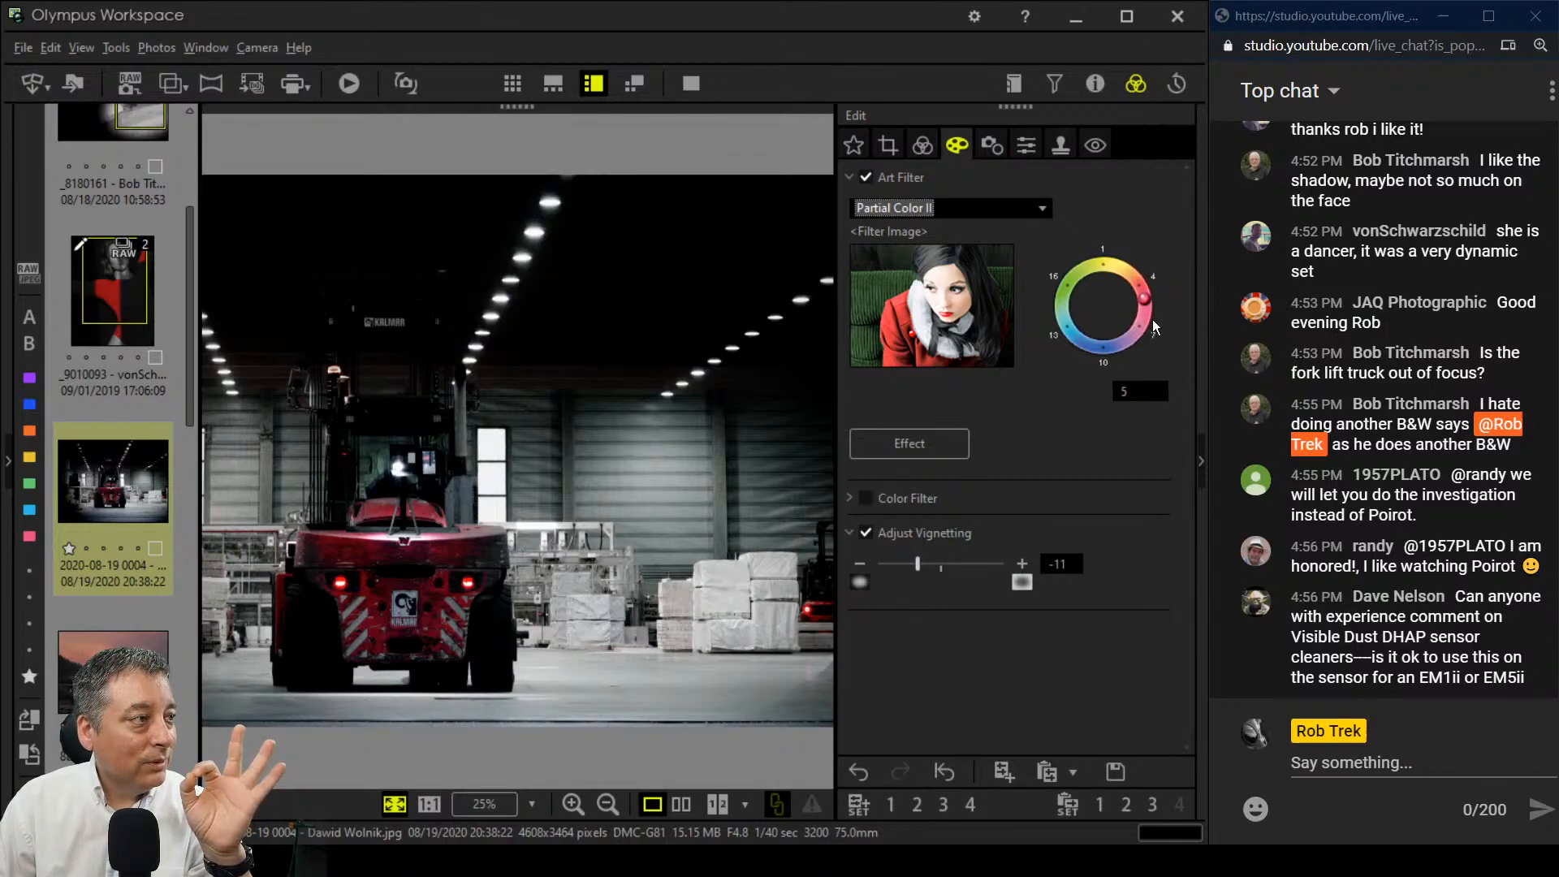
pyautogui.click(923, 146)
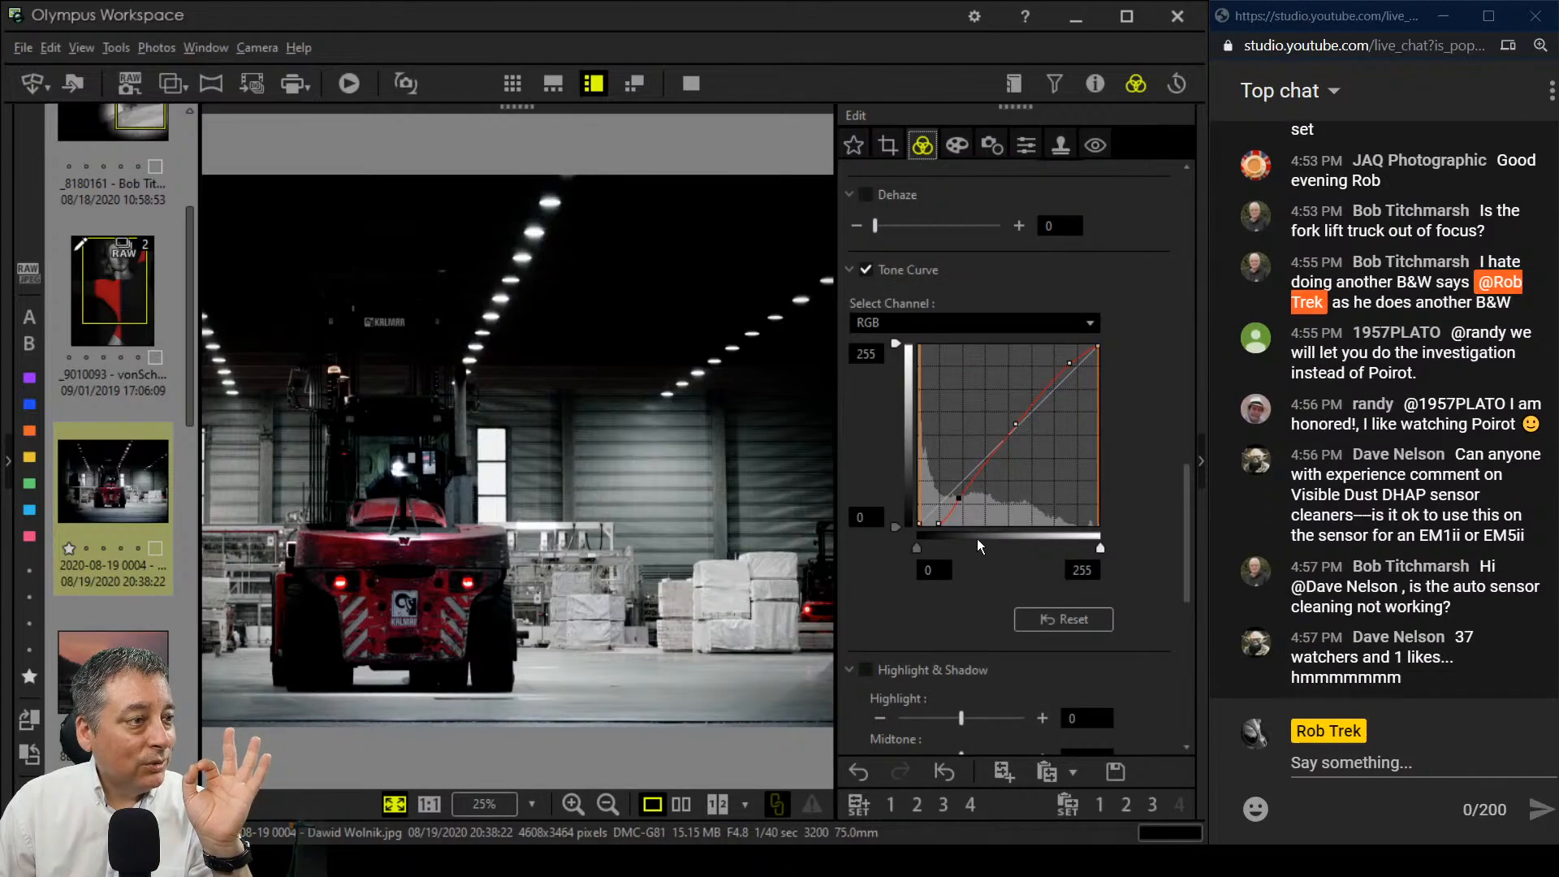
pyautogui.moveTo(952, 499)
pyautogui.mouseDown()
pyautogui.moveTo(937, 522)
pyautogui.moveTo(960, 488)
pyautogui.mouseUp()
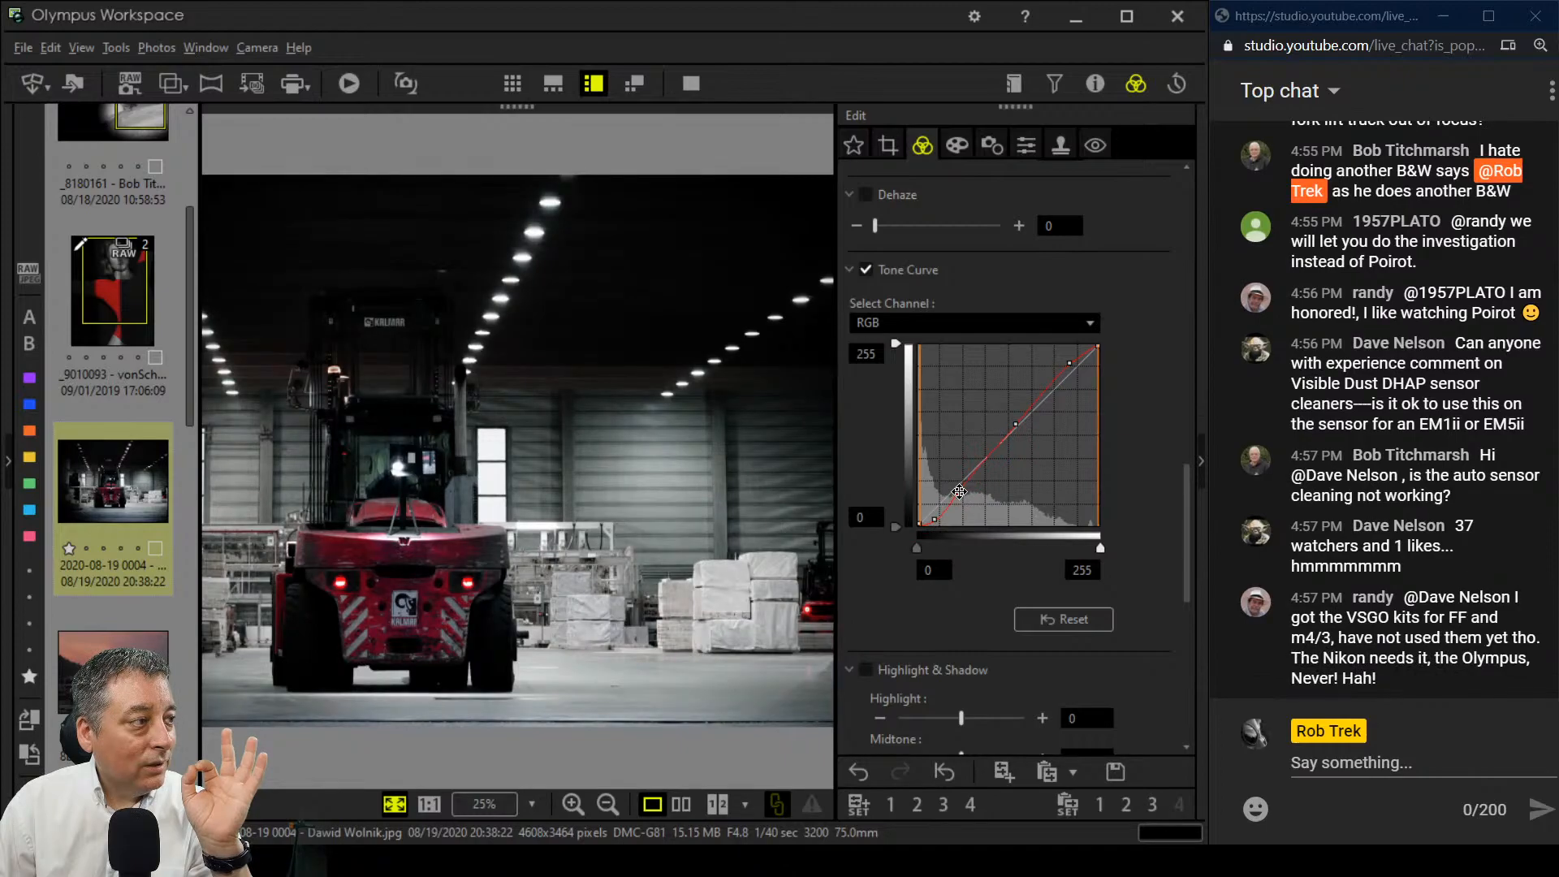
pyautogui.moveTo(1015, 424); pyautogui.dragTo(1008, 420)
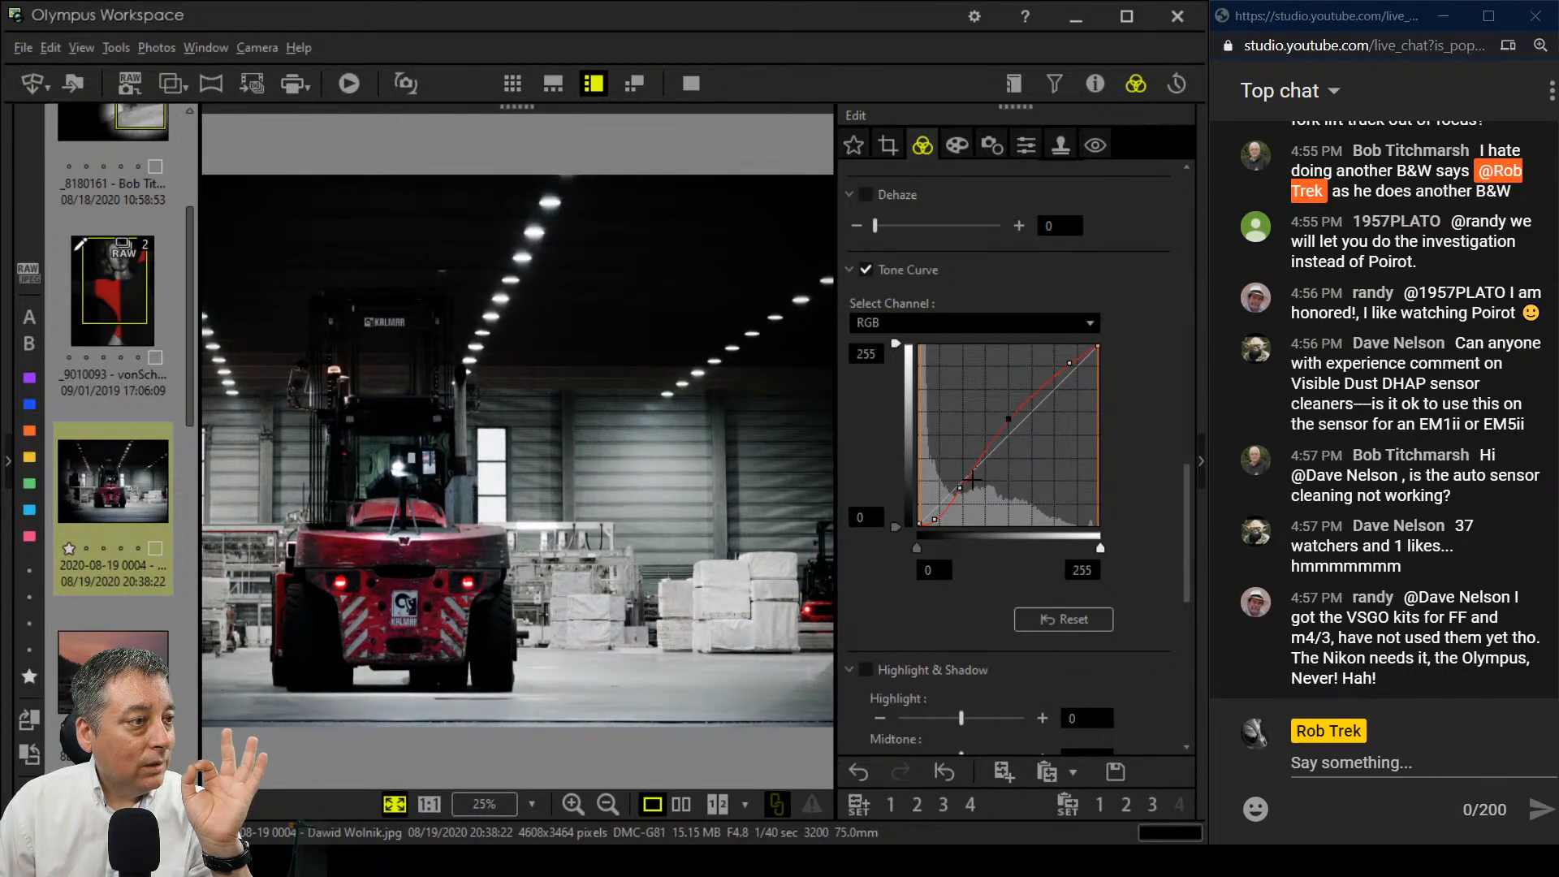
pyautogui.moveTo(959, 489); pyautogui.dragTo(959, 485)
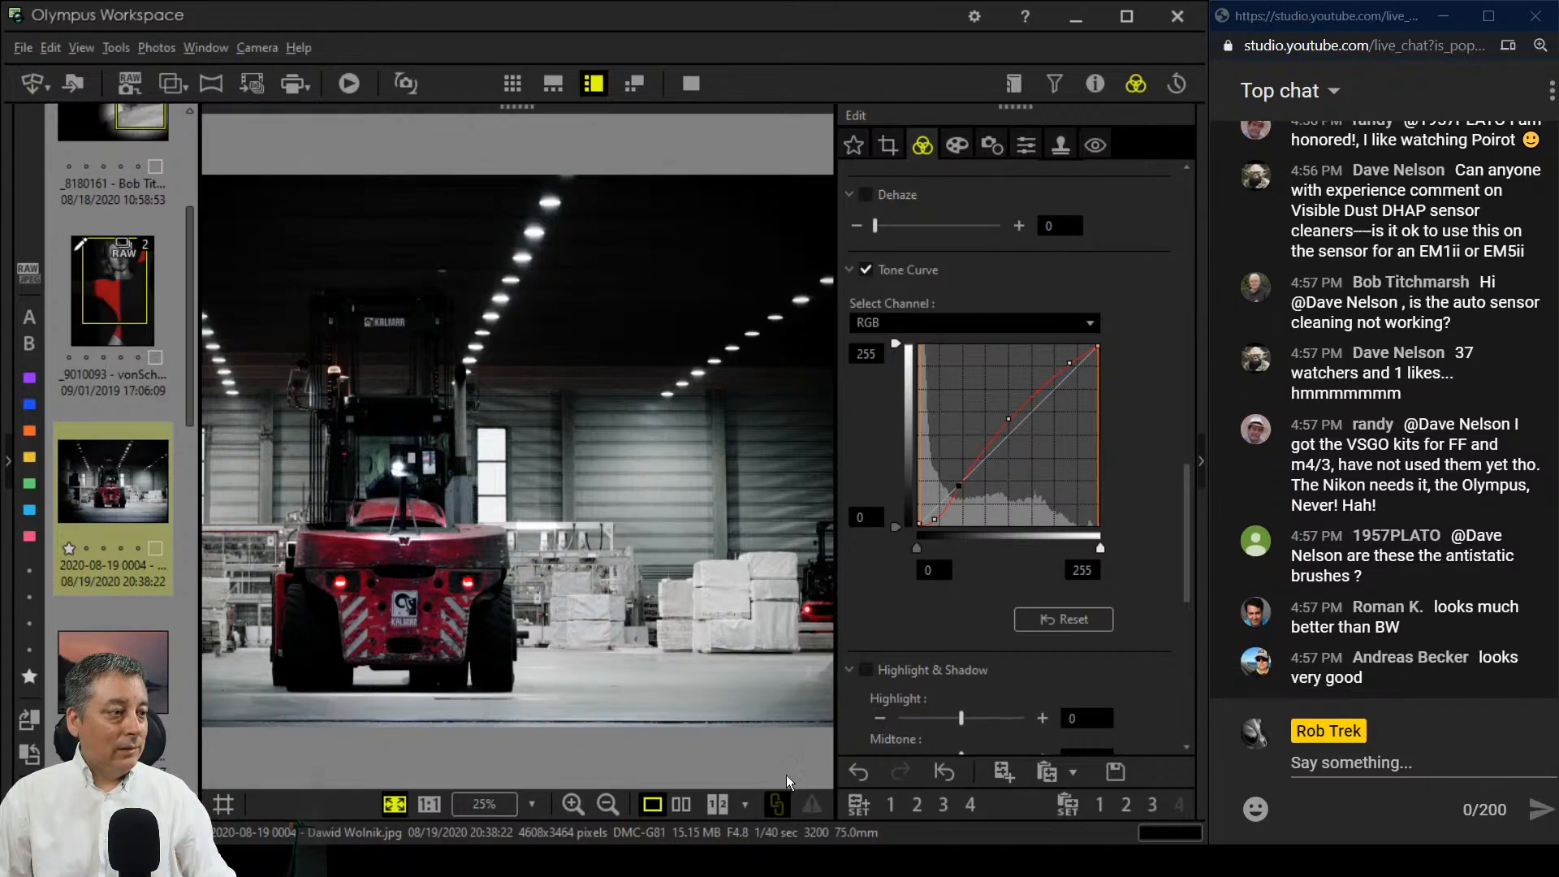
# Step: Review the red forklift edit in full screen, both alone and side by side with the original
pyautogui.click(687, 85)
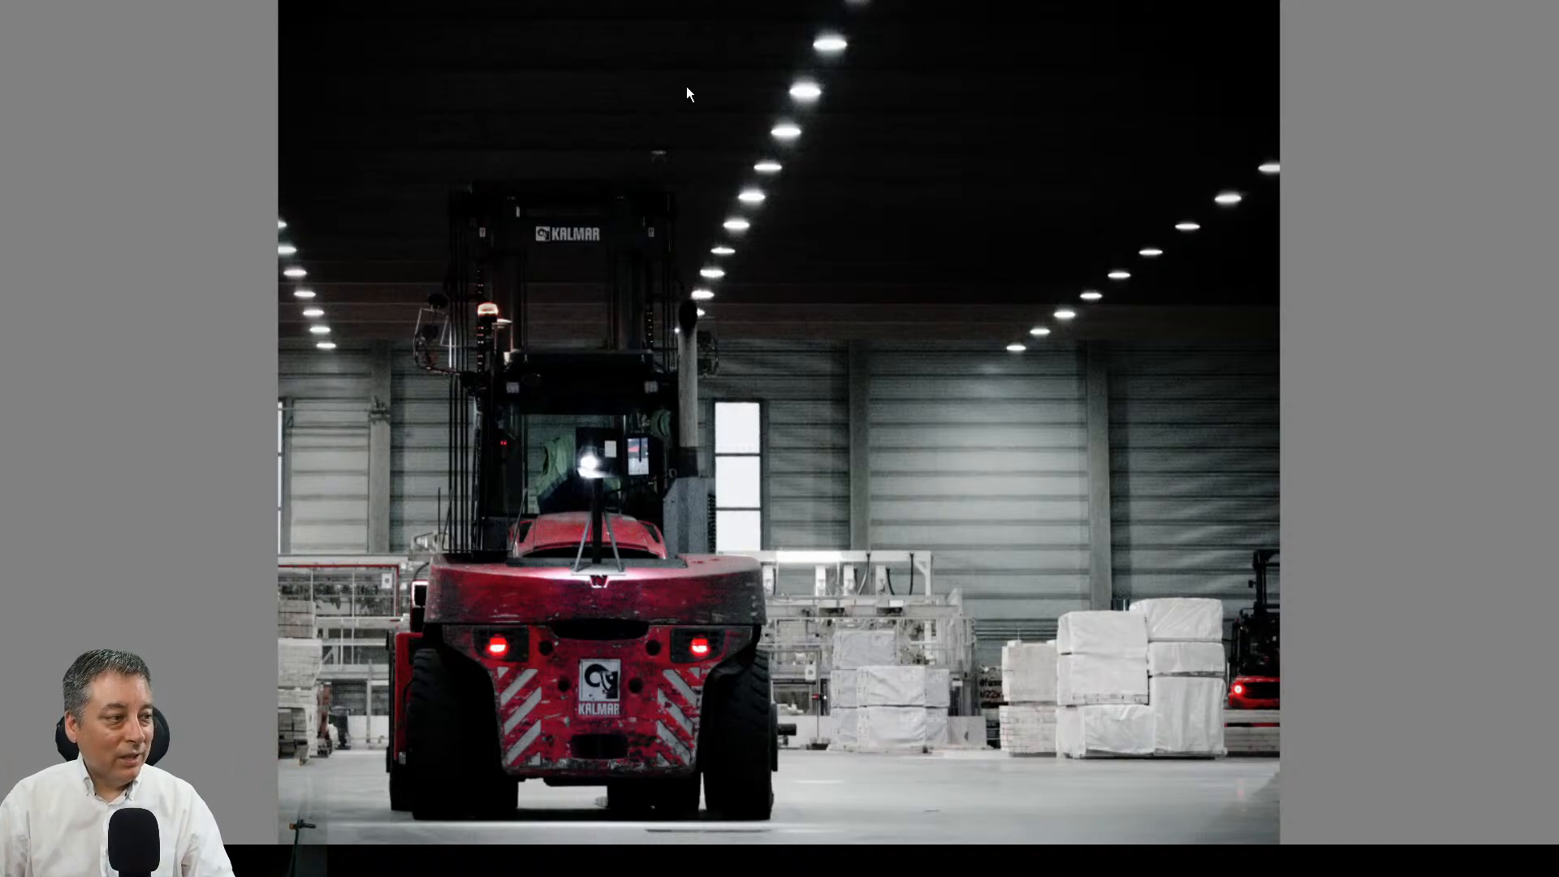
pyautogui.press('Escape')
pyautogui.click(689, 84)
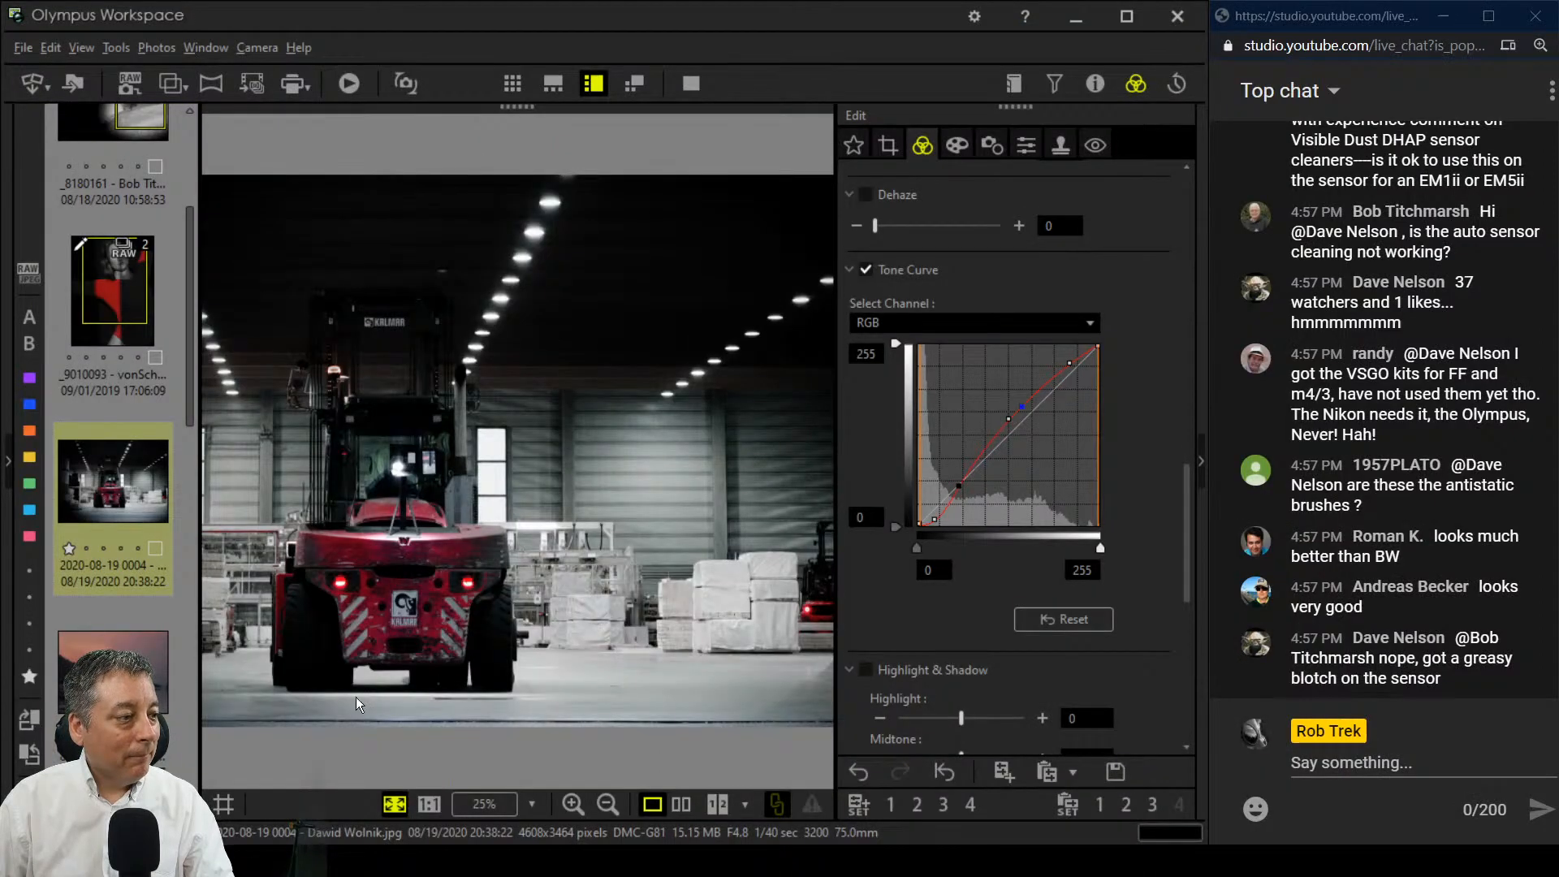
pyautogui.click(680, 805)
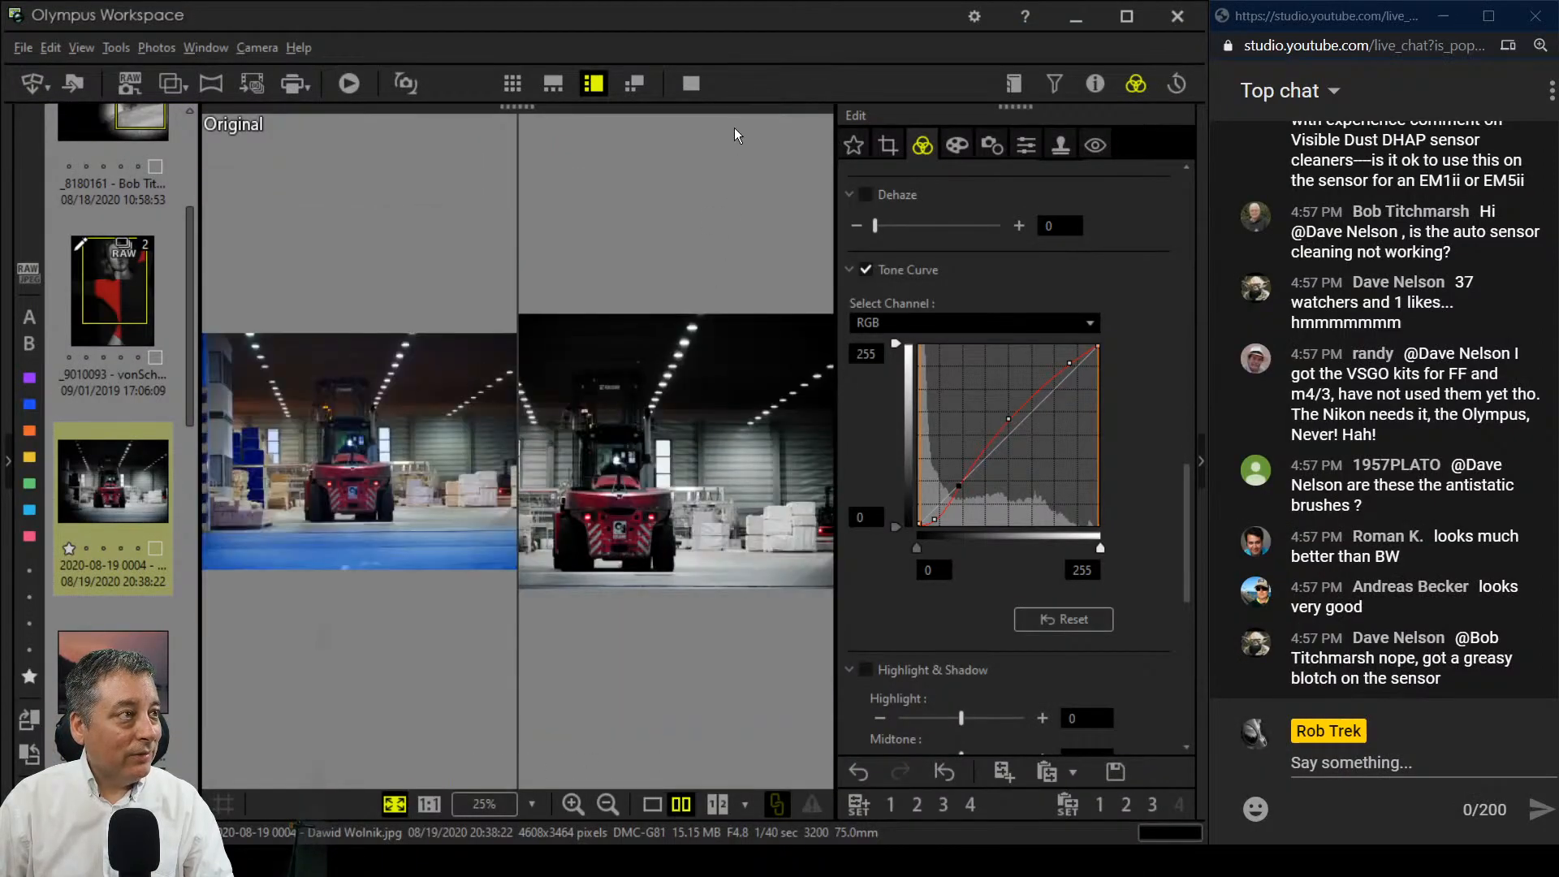
pyautogui.click(690, 84)
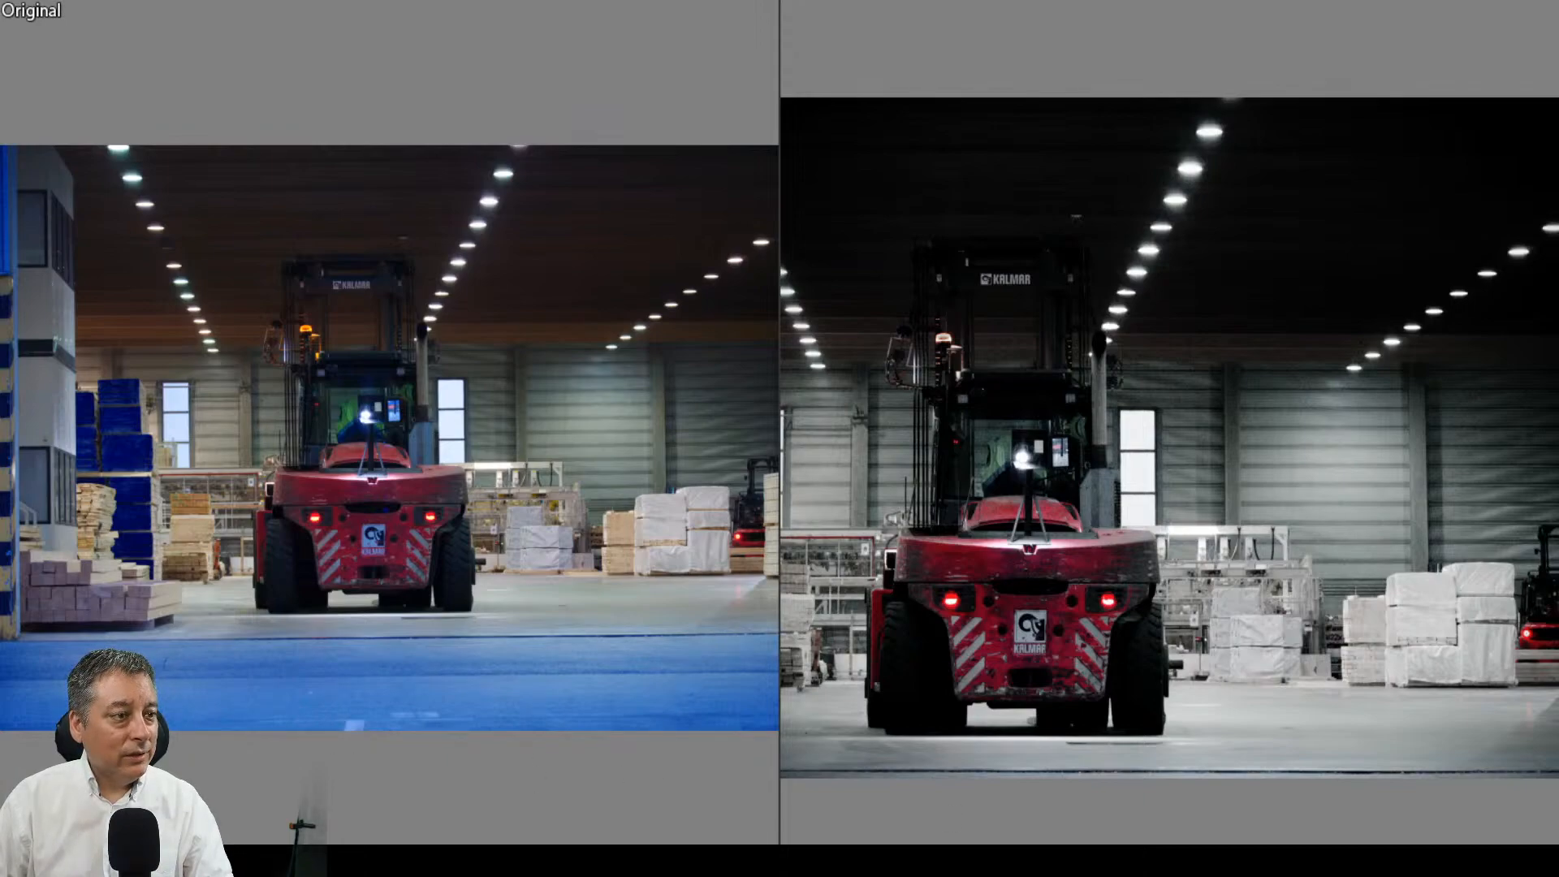
pyautogui.press('Escape')
pyautogui.click(653, 805)
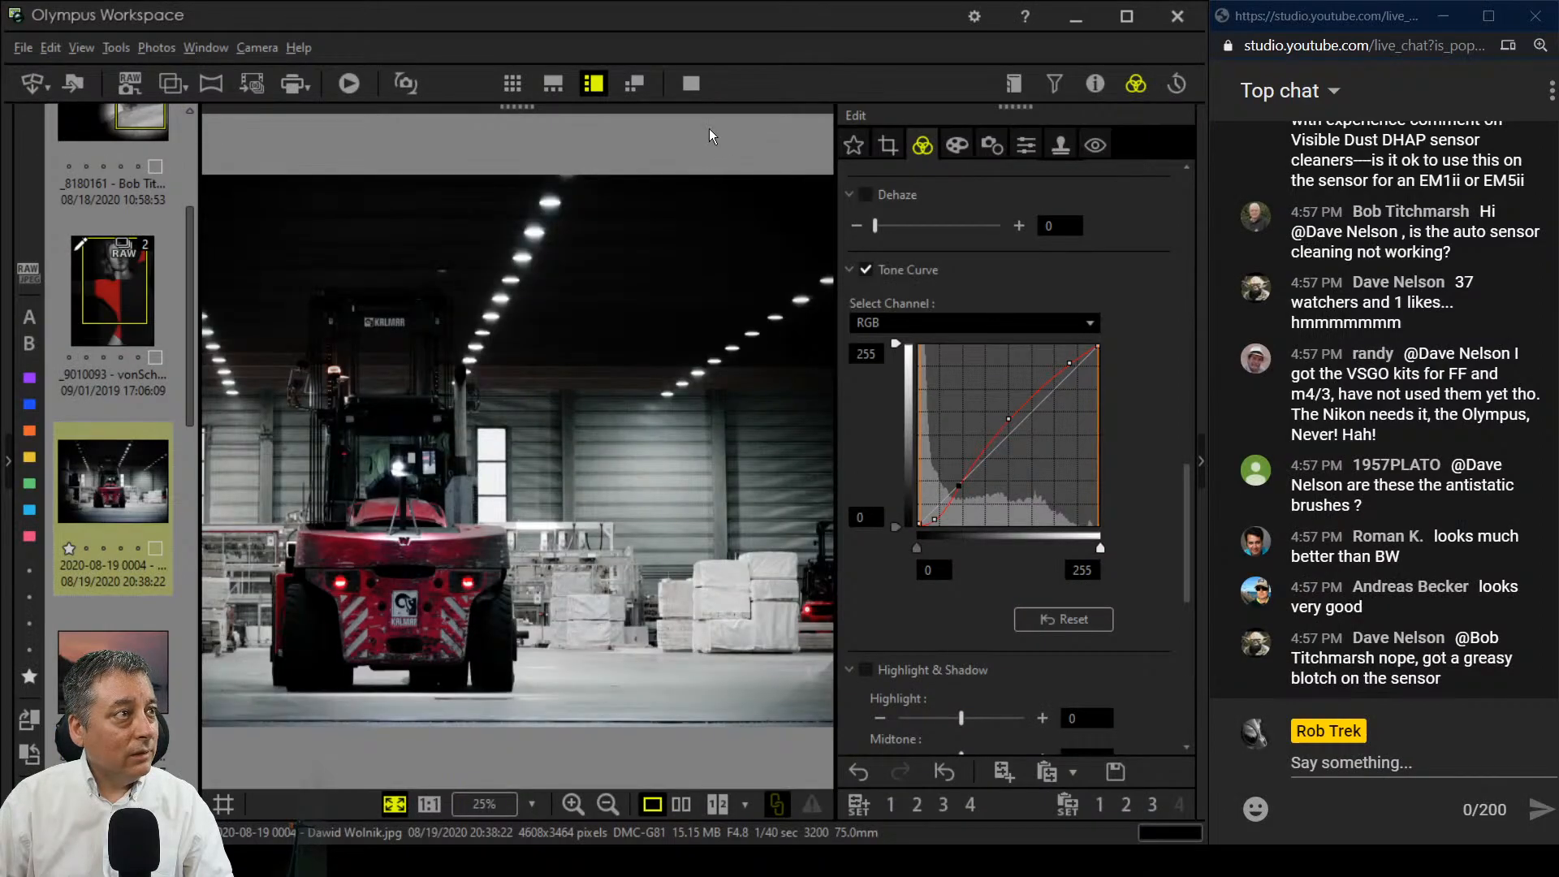
pyautogui.click(696, 85)
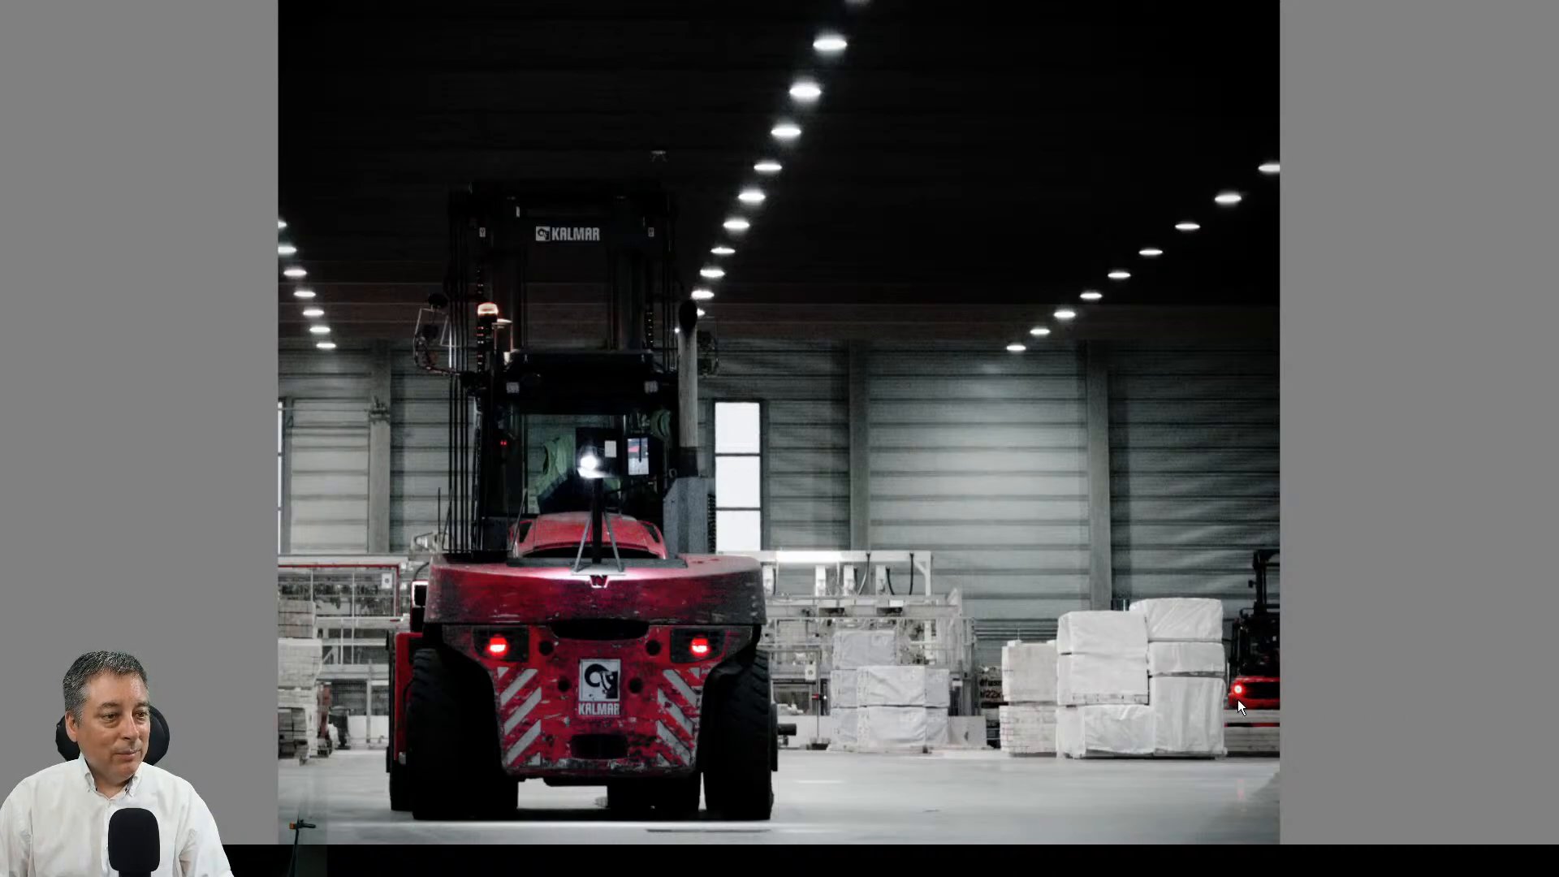
pyautogui.press('Escape')
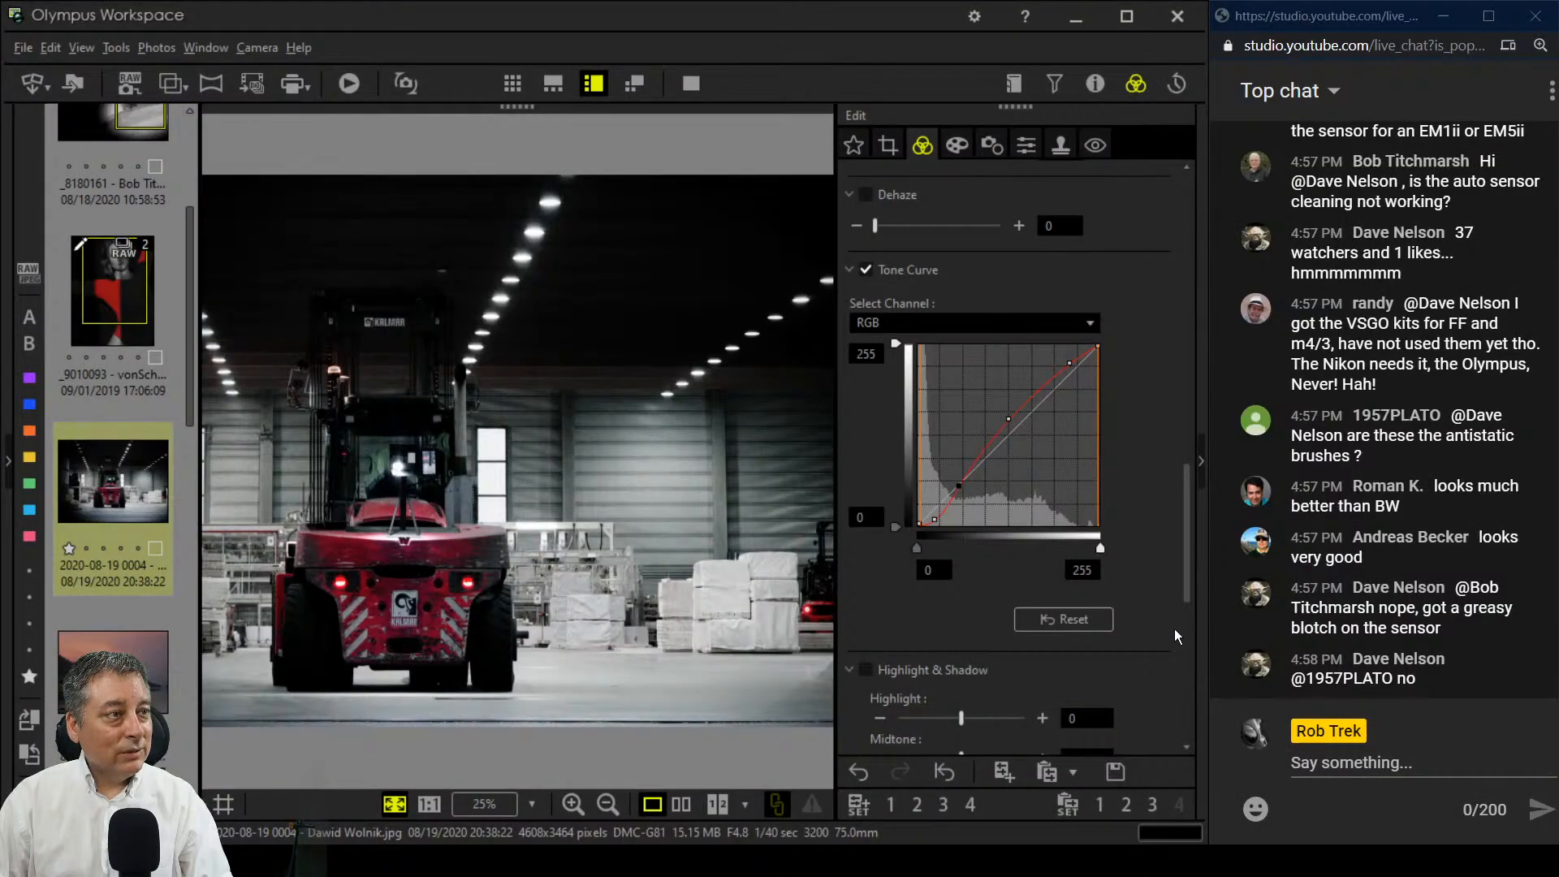
# Step: Crop the forklift photo to a 1:1 square of 3087 x 3087 pixels that includes the whole truck, and view it in full screen
pyautogui.click(893, 152)
pyautogui.click(930, 258)
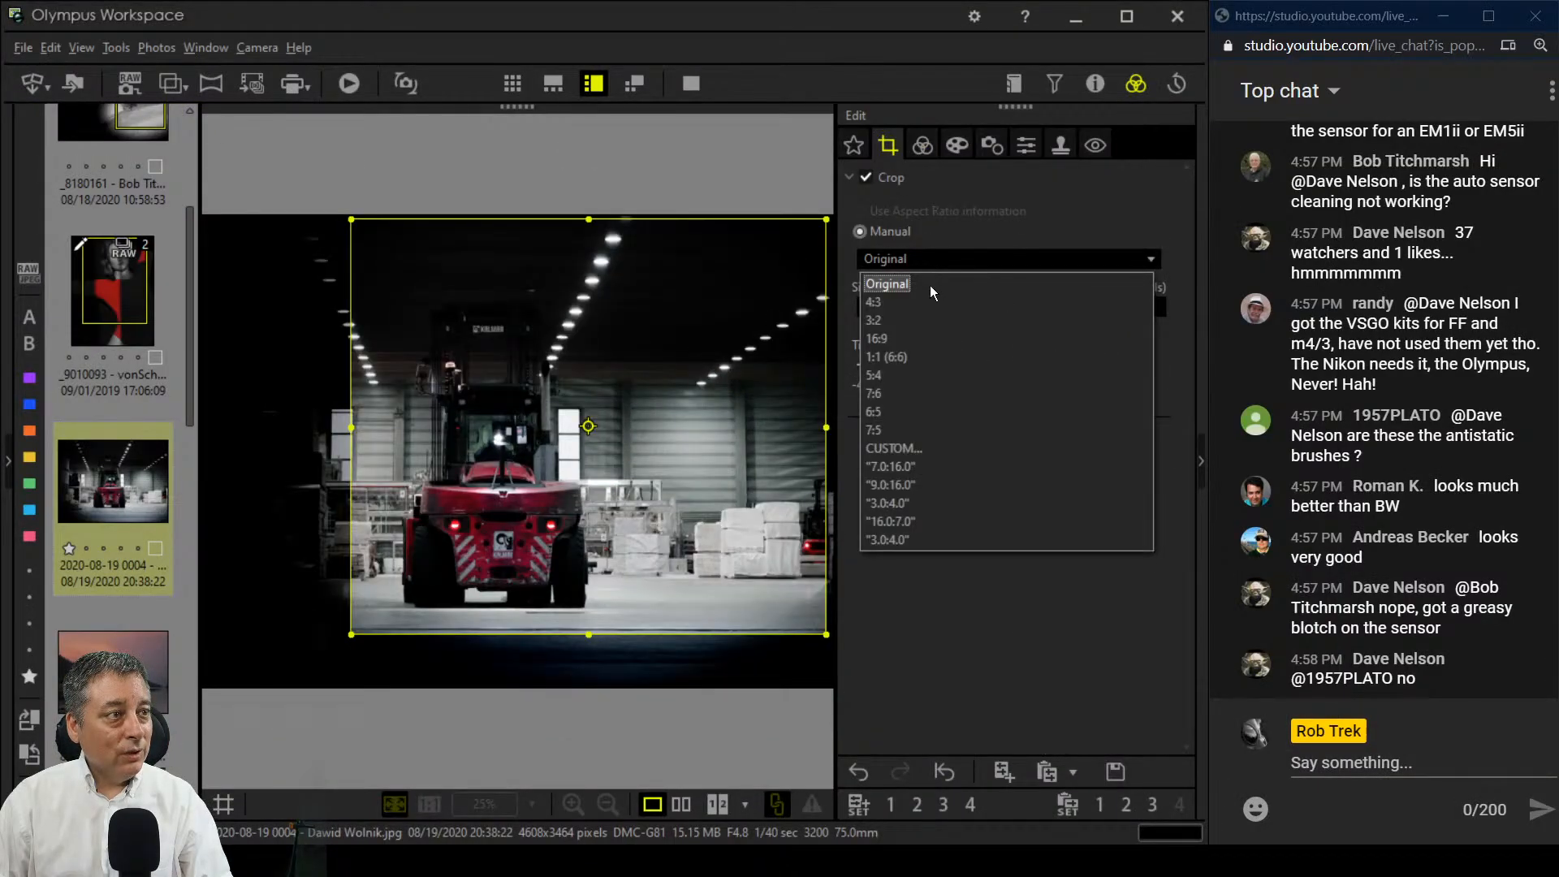
pyautogui.click(929, 355)
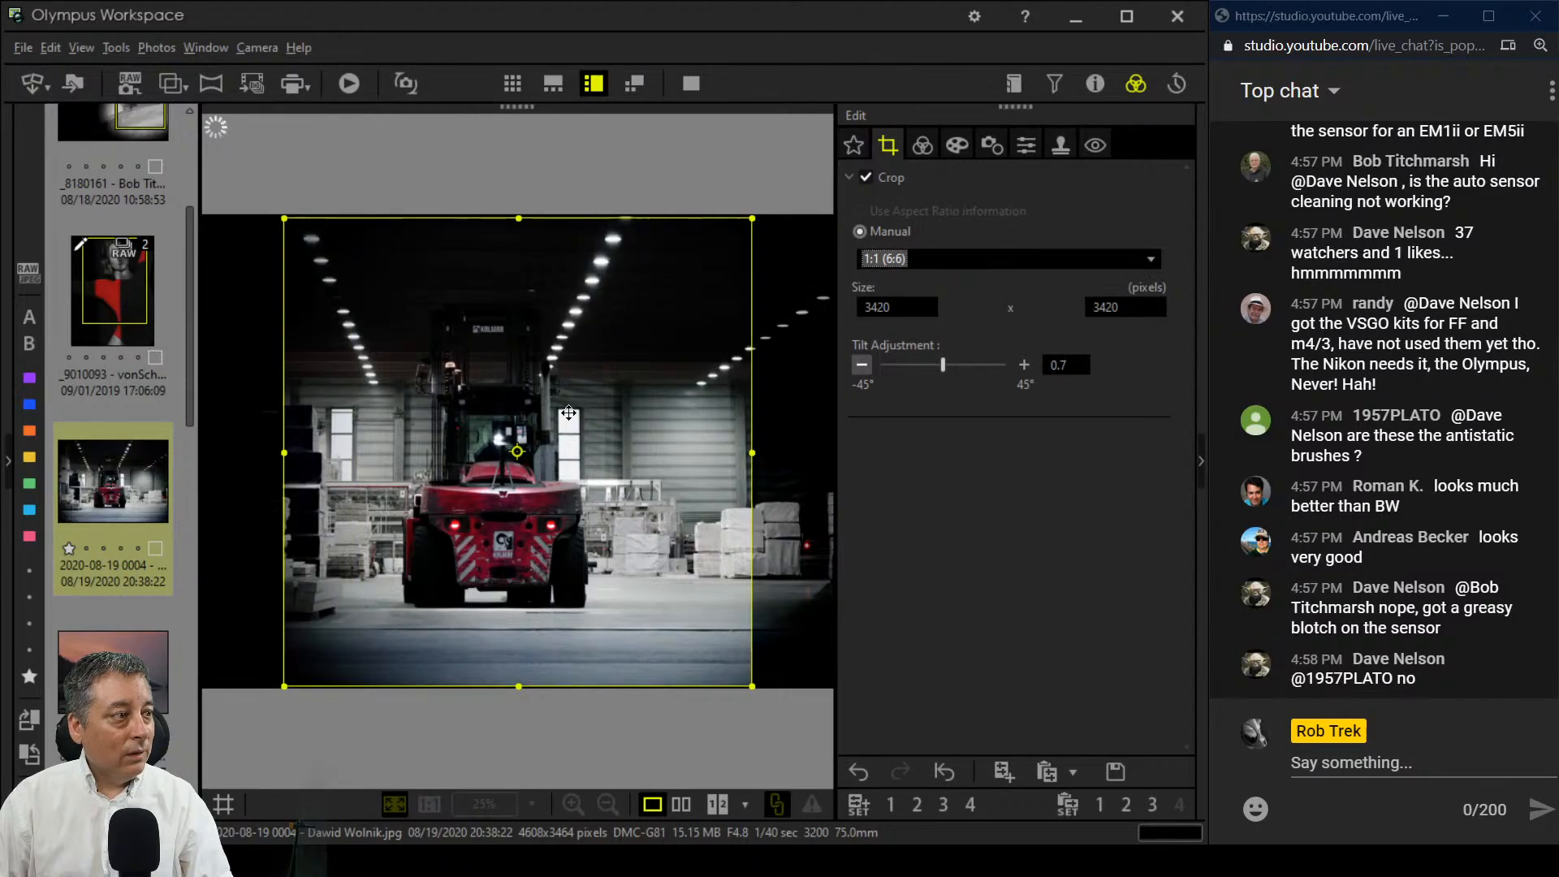
pyautogui.moveTo(626, 408); pyautogui.dragTo(630, 407)
pyautogui.moveTo(294, 682); pyautogui.dragTo(339, 637)
pyautogui.moveTo(473, 546); pyautogui.dragTo(510, 548)
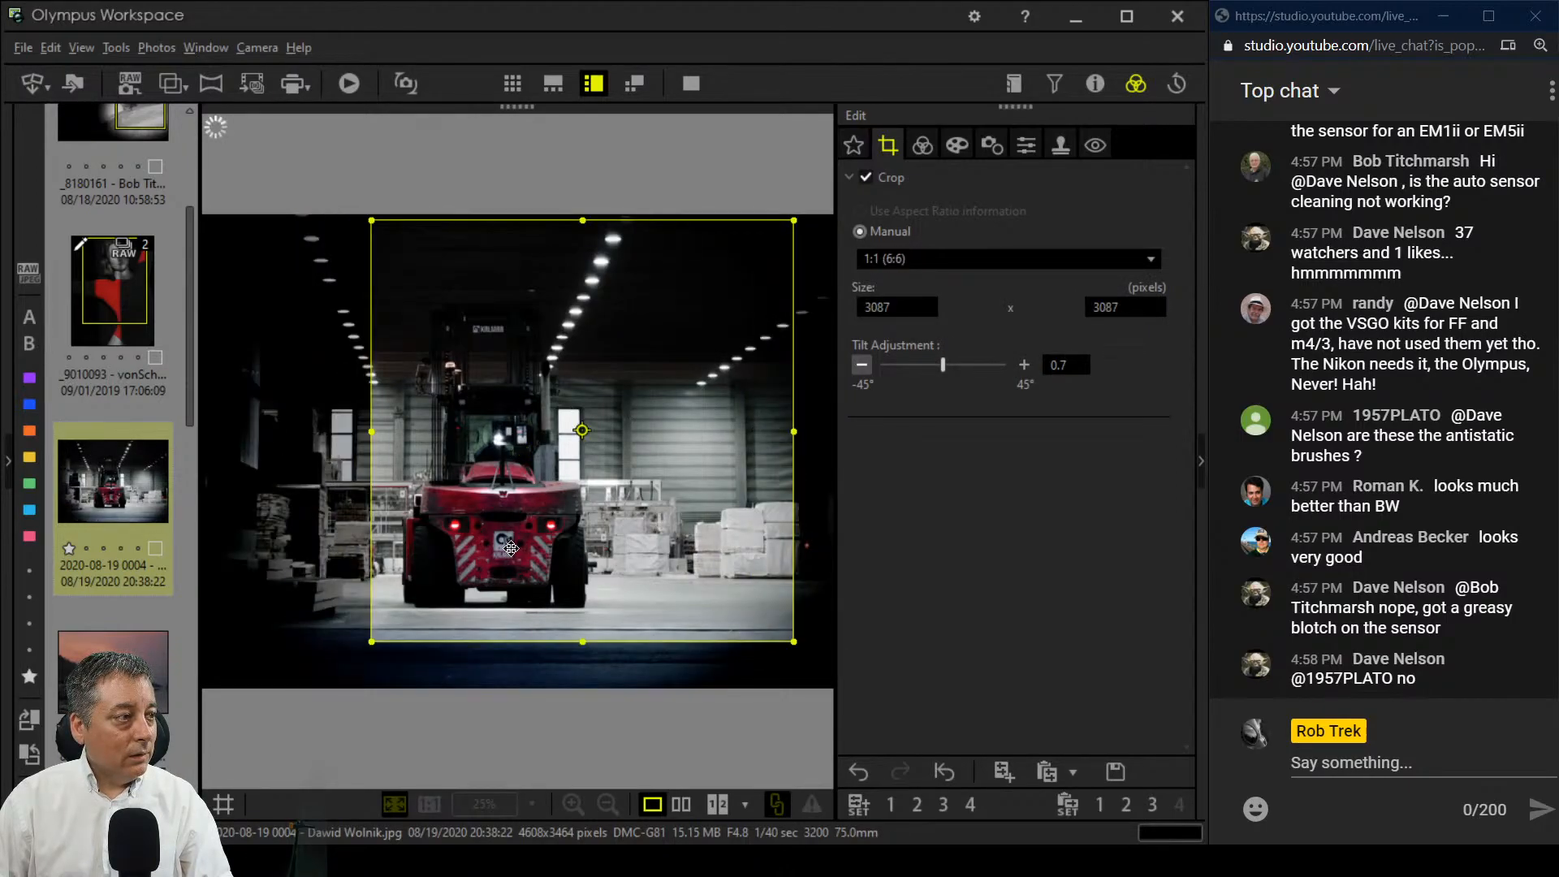
pyautogui.click(926, 150)
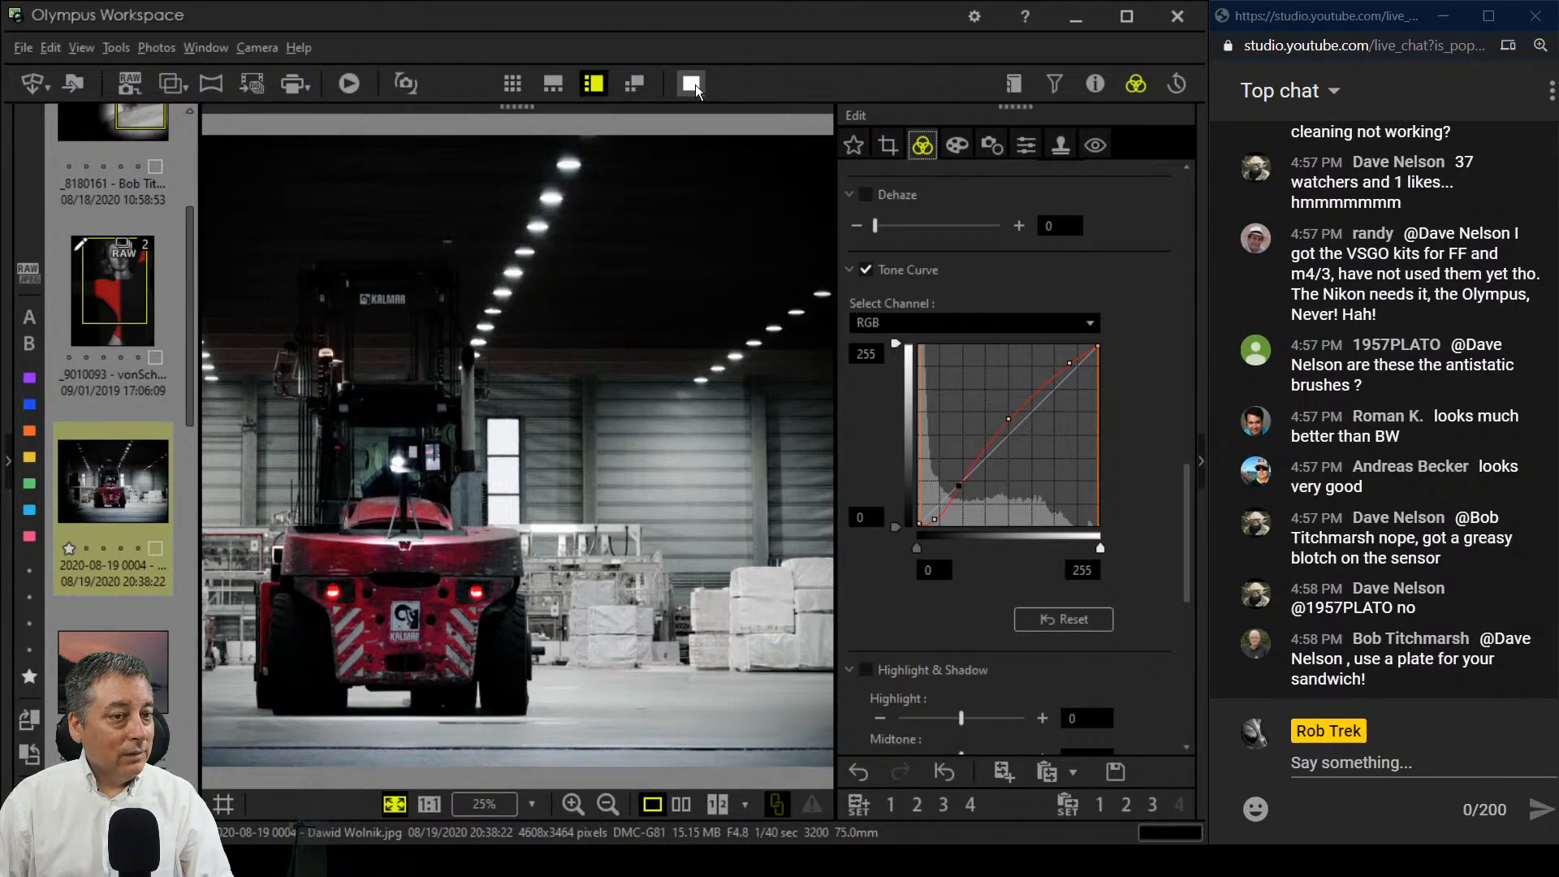
pyautogui.click(663, 807)
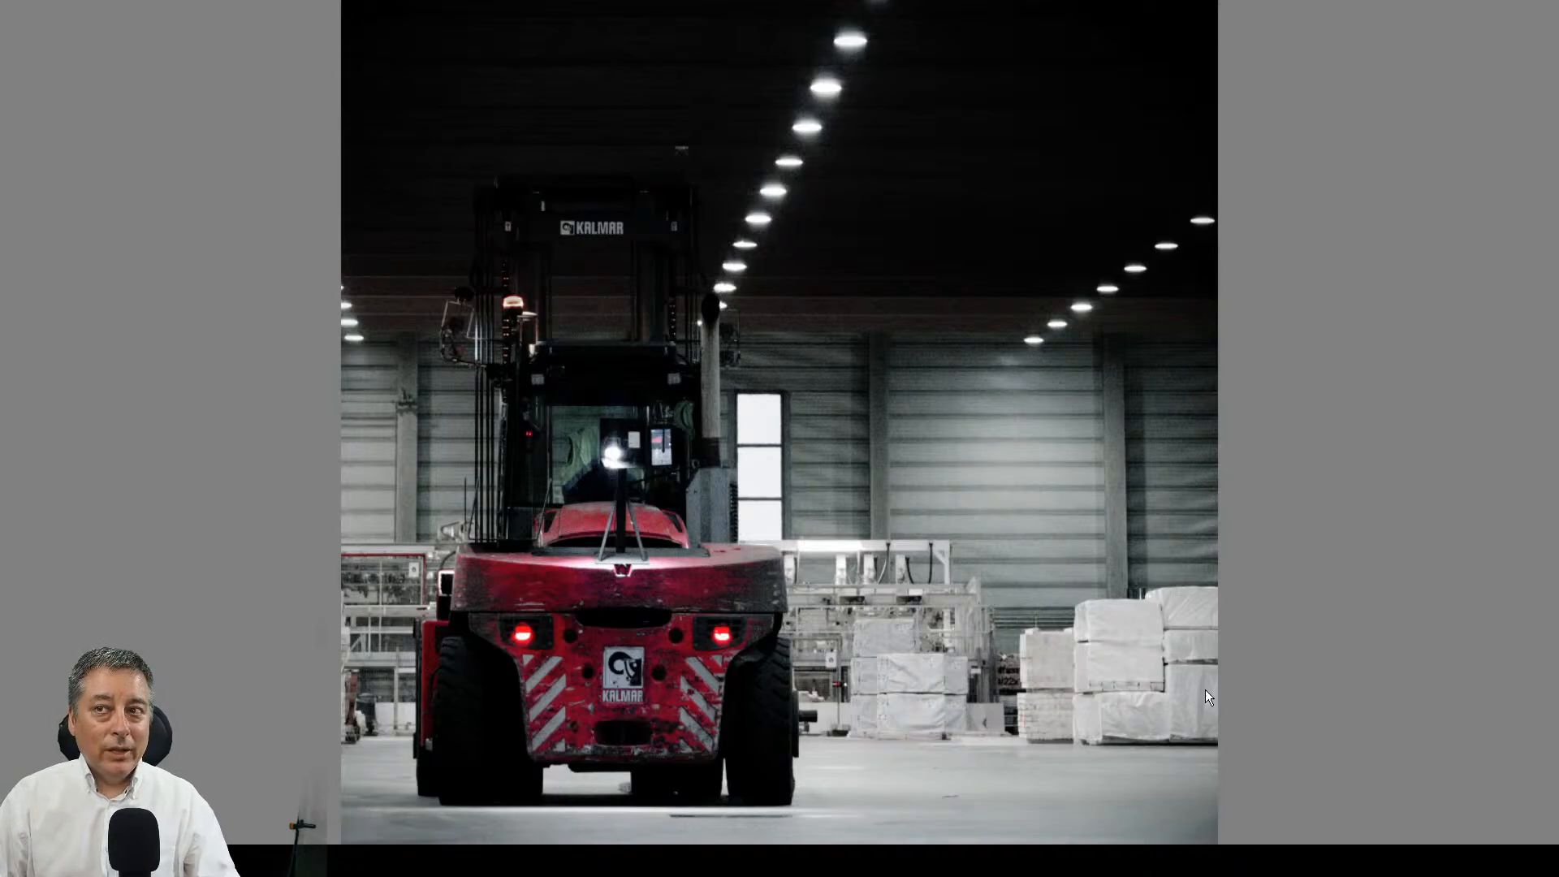
pyautogui.press('Escape')
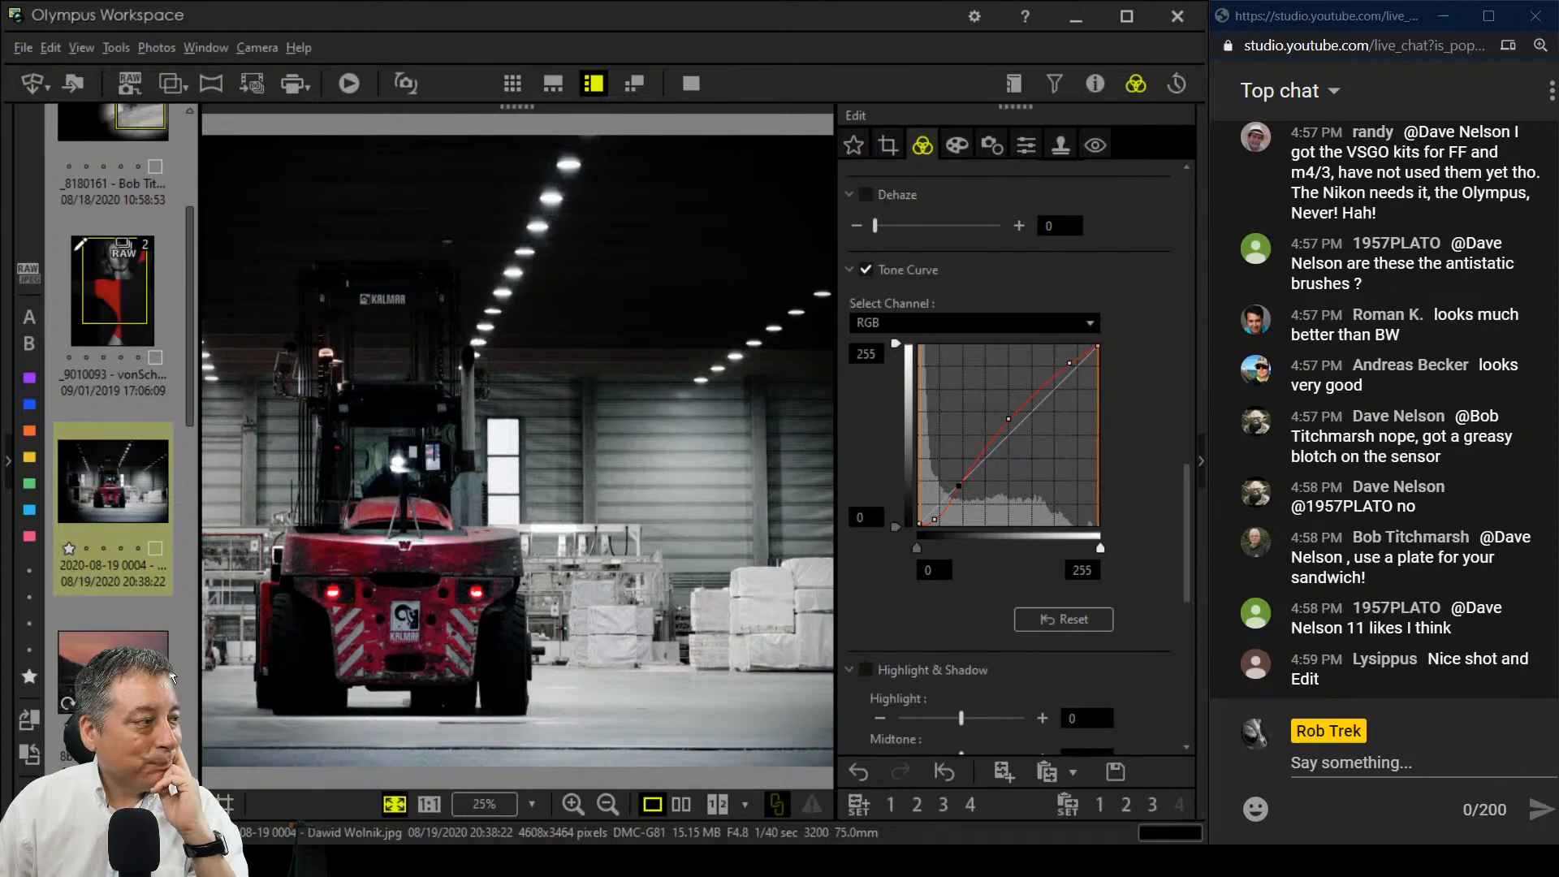
# Step: Open the lake sunset photo and set its tilt adjustment to -0.5°
pyautogui.scroll(-3, 108, 528)
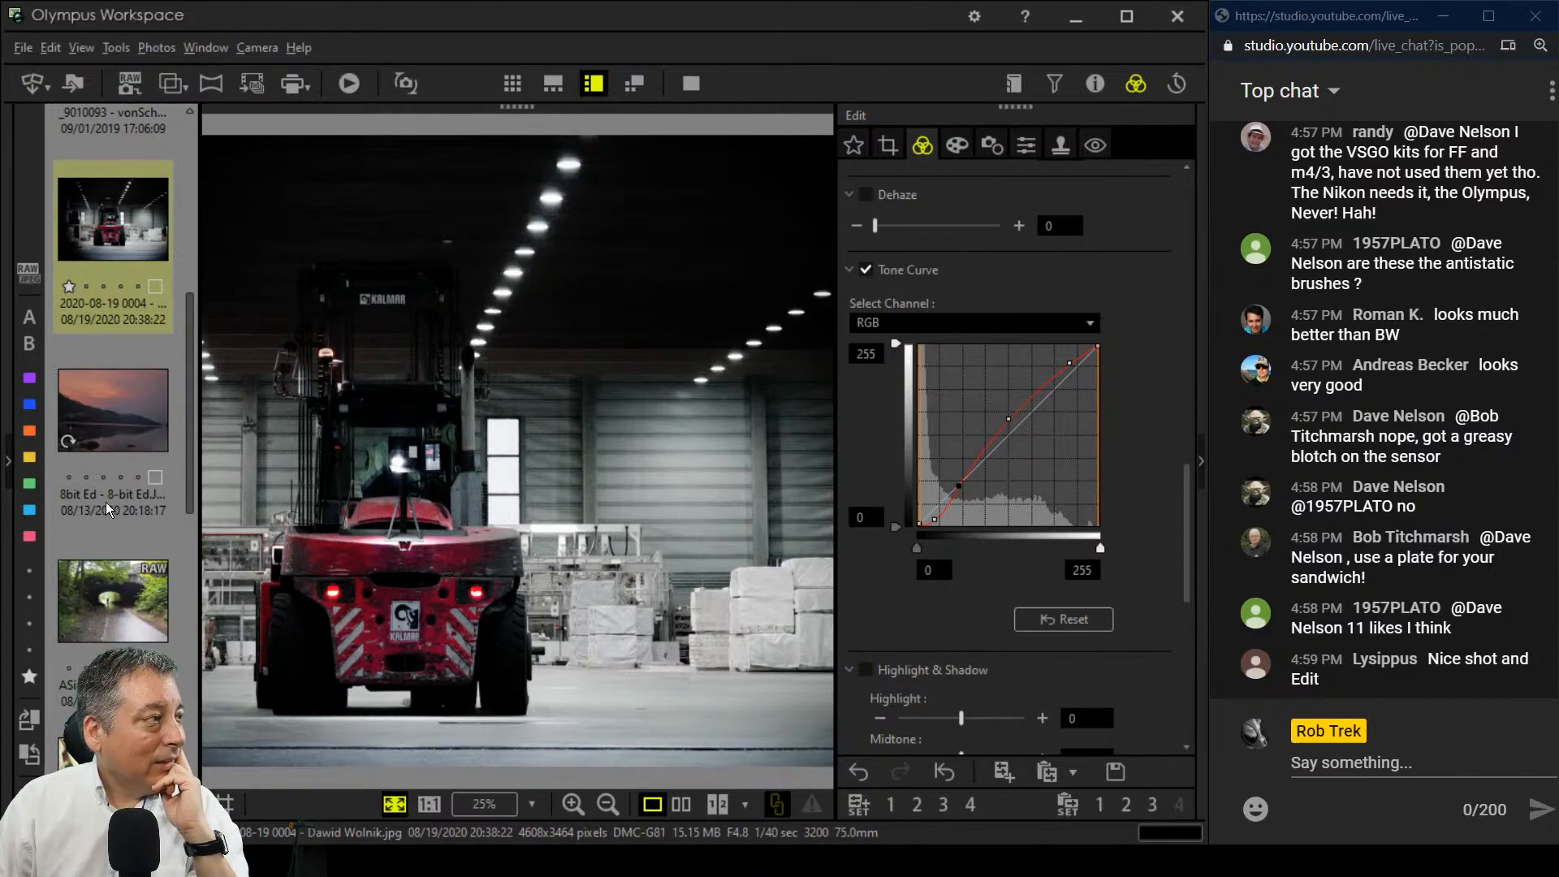
pyautogui.click(113, 400)
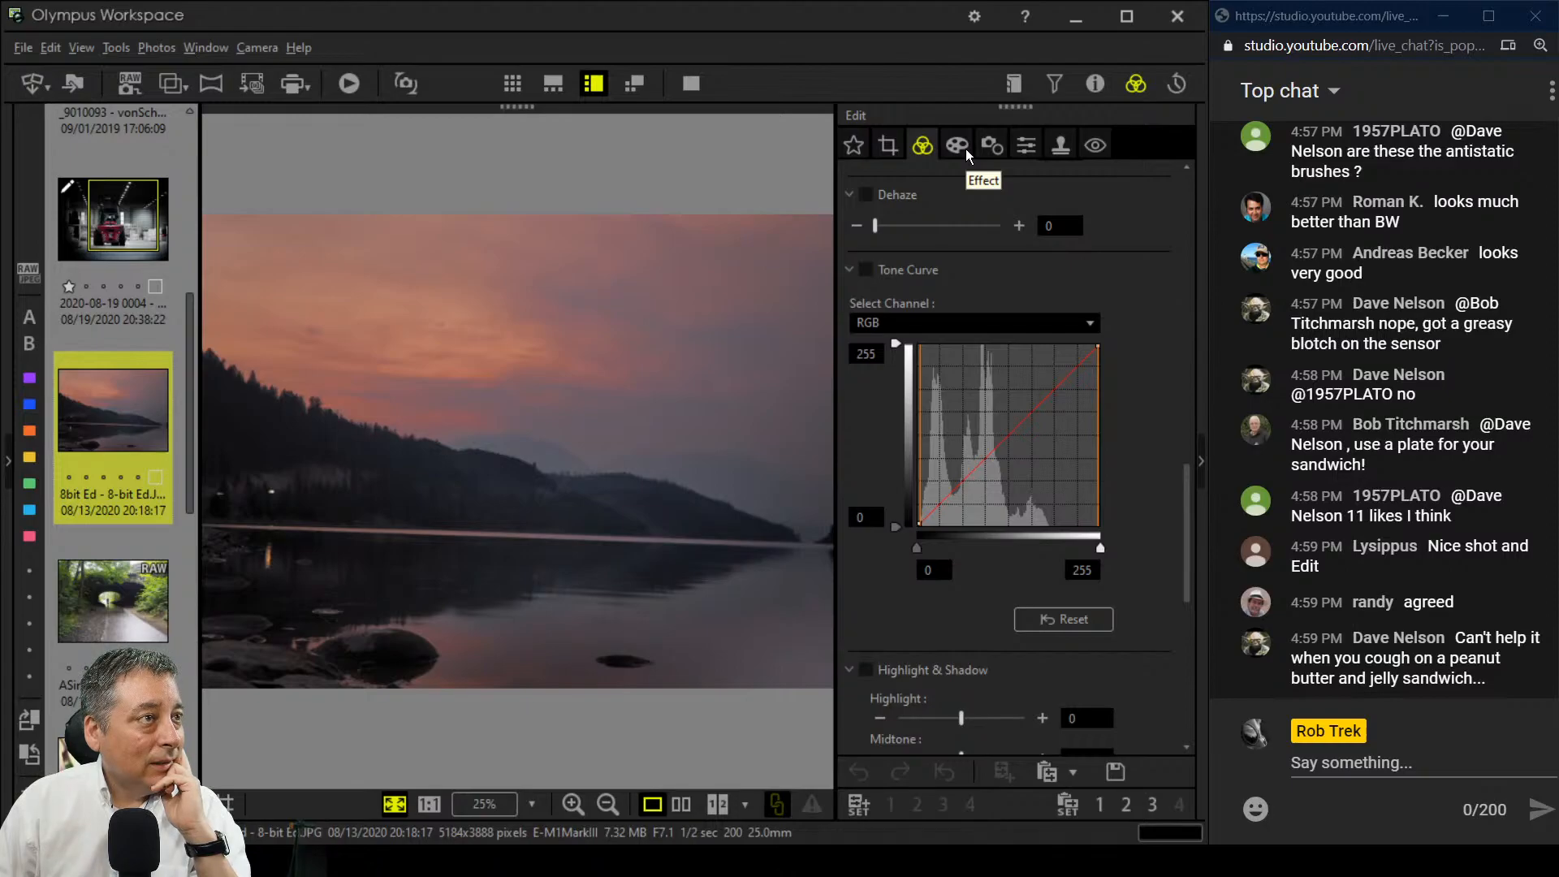
pyautogui.click(888, 147)
pyautogui.click(869, 368)
pyautogui.click(869, 368)
pyautogui.click(869, 368)
pyautogui.click(869, 368)
pyautogui.click(869, 370)
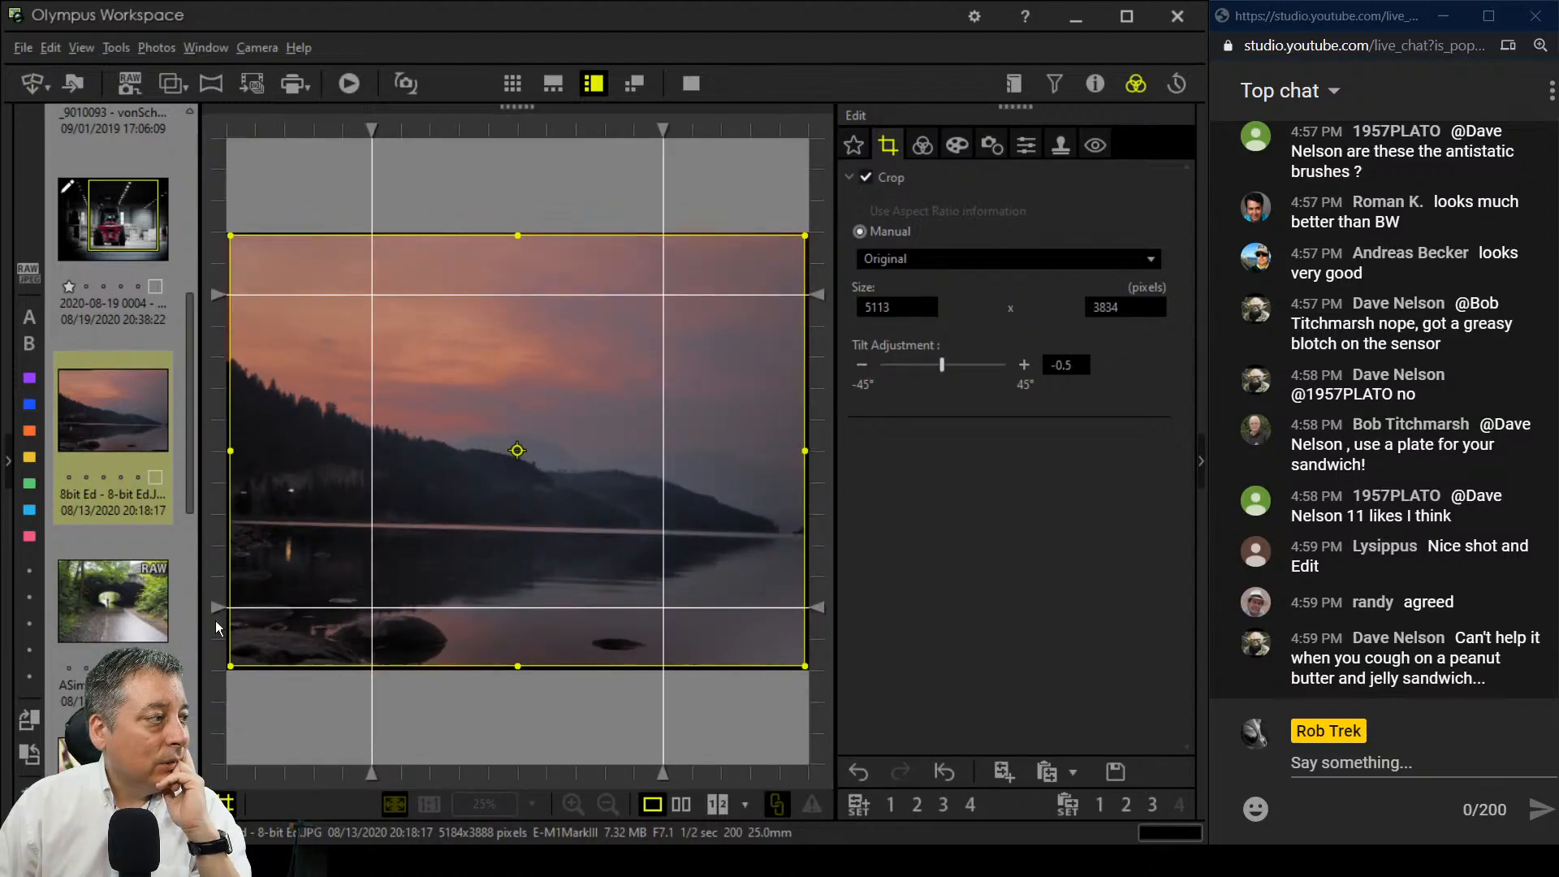
# Step: Straighten the lake photo to a tilt of -1.4° against a horizontal guide placed at 63% along the far shoreline, and hide the guides
pyautogui.moveTo(214, 615); pyautogui.dragTo(214, 540)
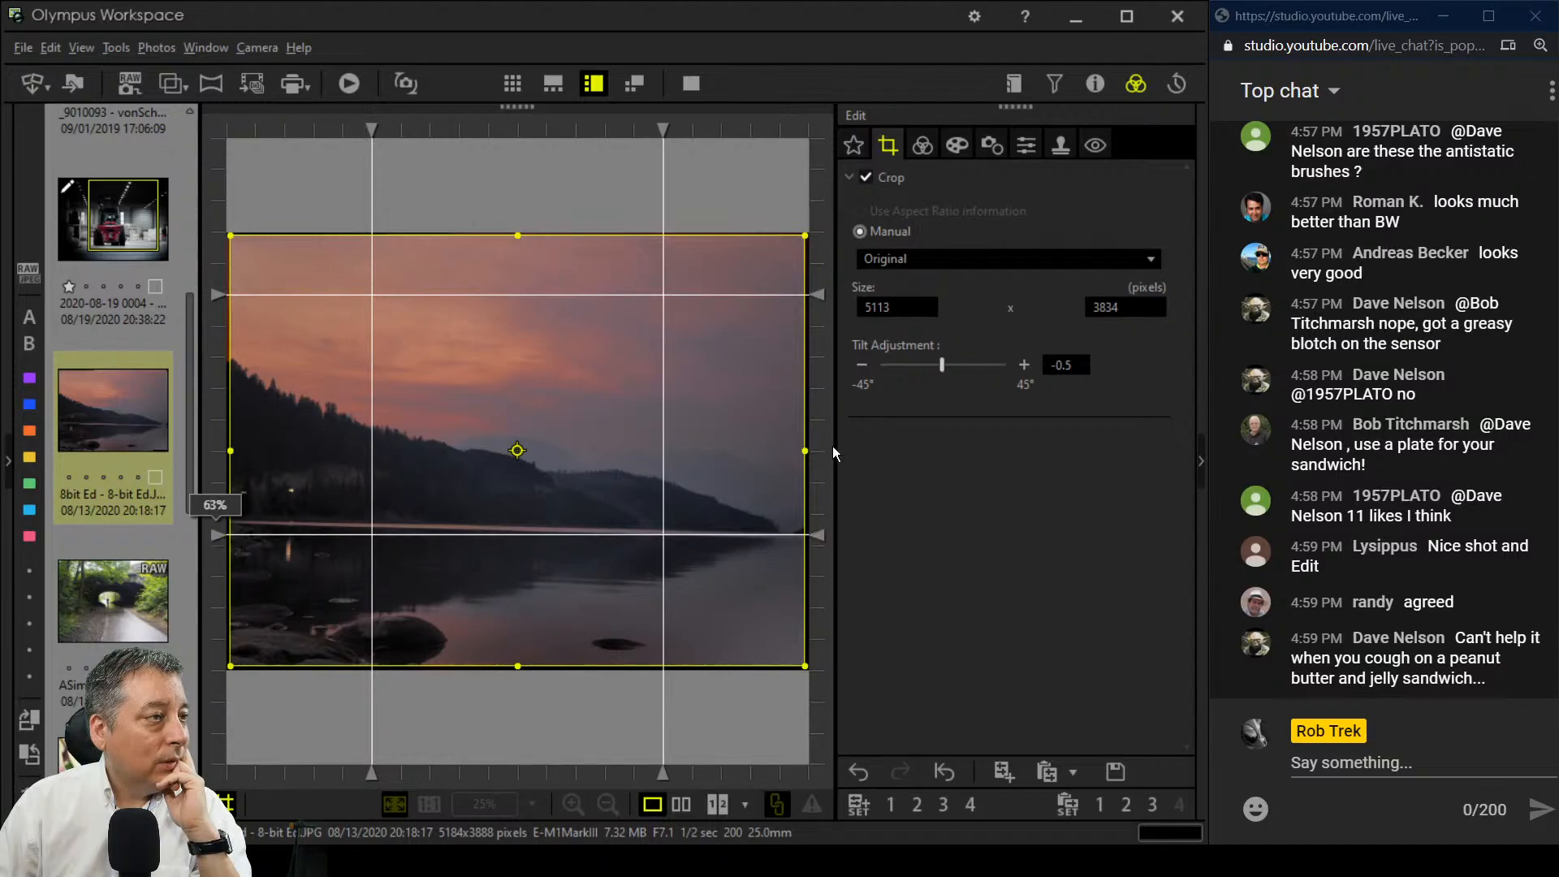
pyautogui.click(866, 366)
pyautogui.click(865, 367)
pyautogui.click(866, 366)
pyautogui.click(863, 367)
pyautogui.click(863, 367)
pyautogui.click(862, 367)
pyautogui.click(862, 366)
pyautogui.click(862, 366)
pyautogui.click(863, 366)
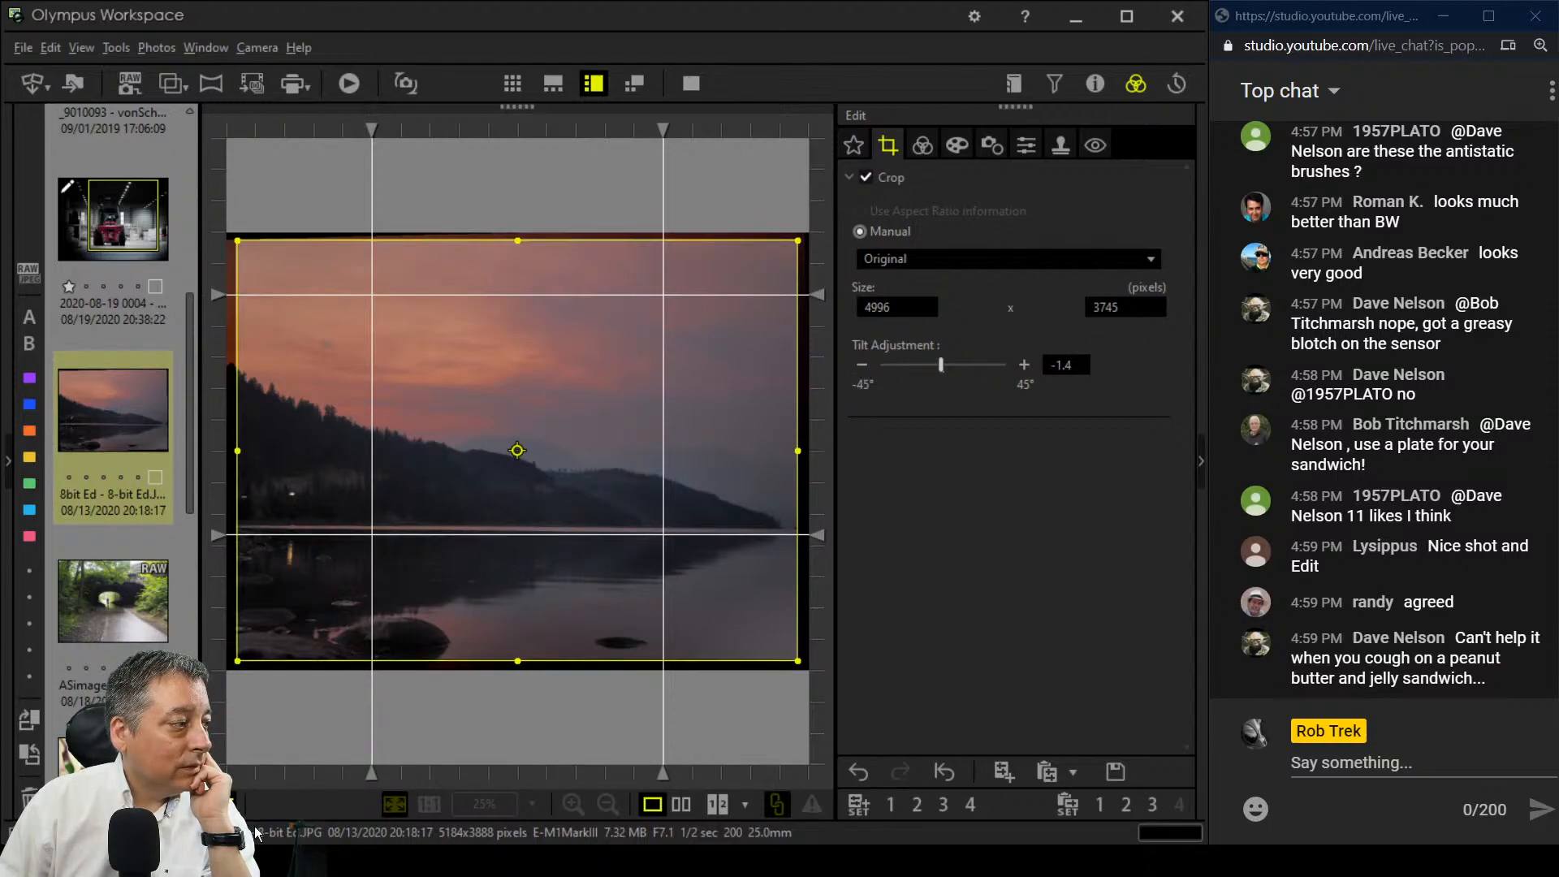
pyautogui.click(221, 804)
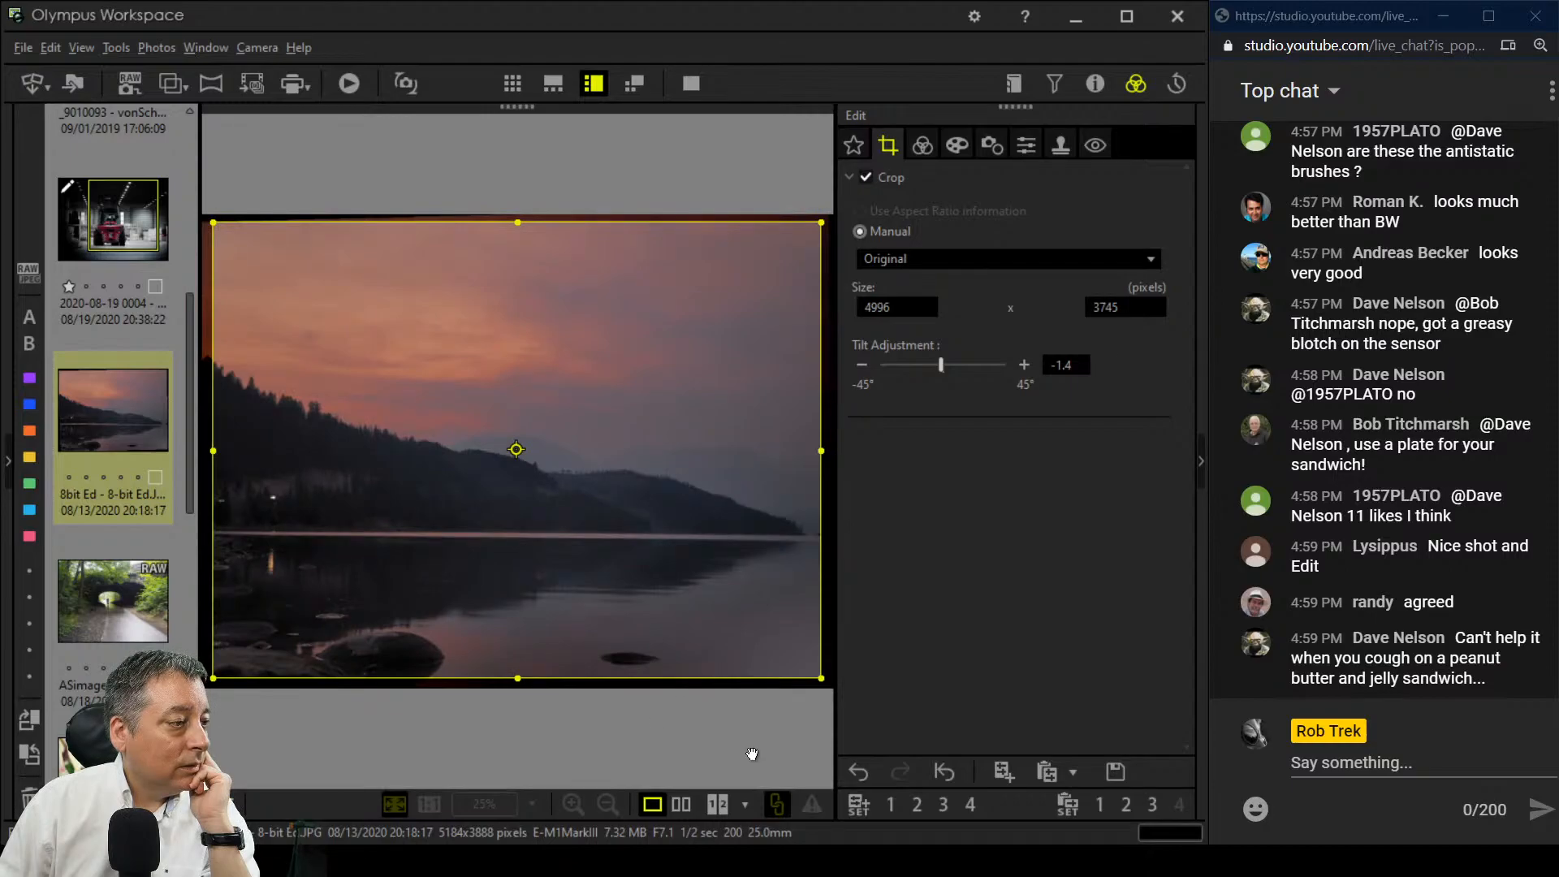
# Step: Try an RGB tone curve on the lake photo with the white input level at 232 and adjusted shadow and midtone points, and reset it
pyautogui.click(924, 149)
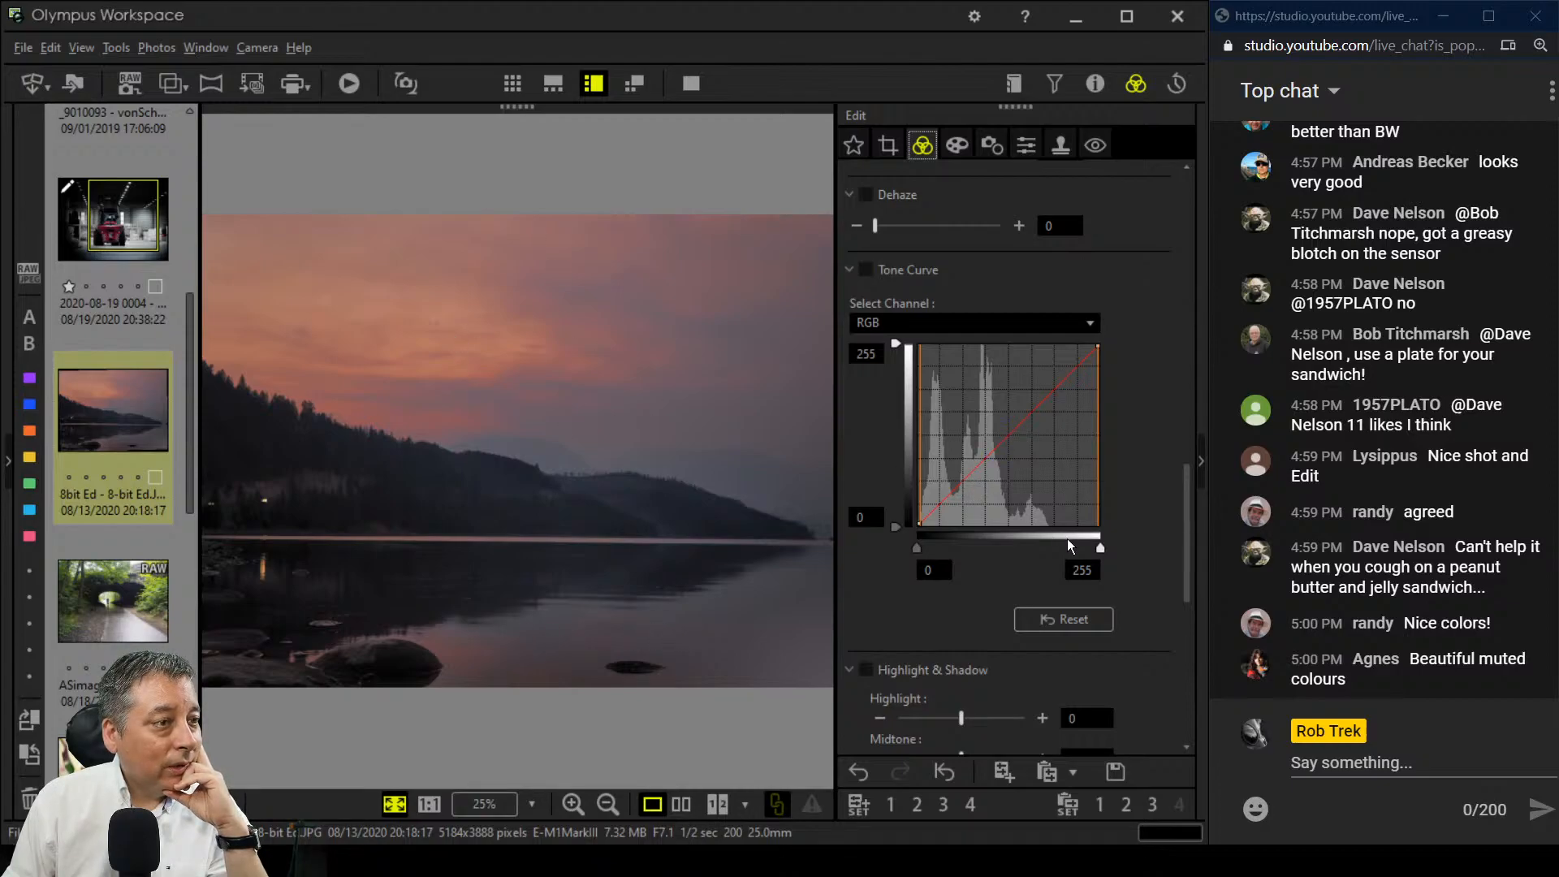
pyautogui.moveTo(1100, 548); pyautogui.dragTo(1064, 551)
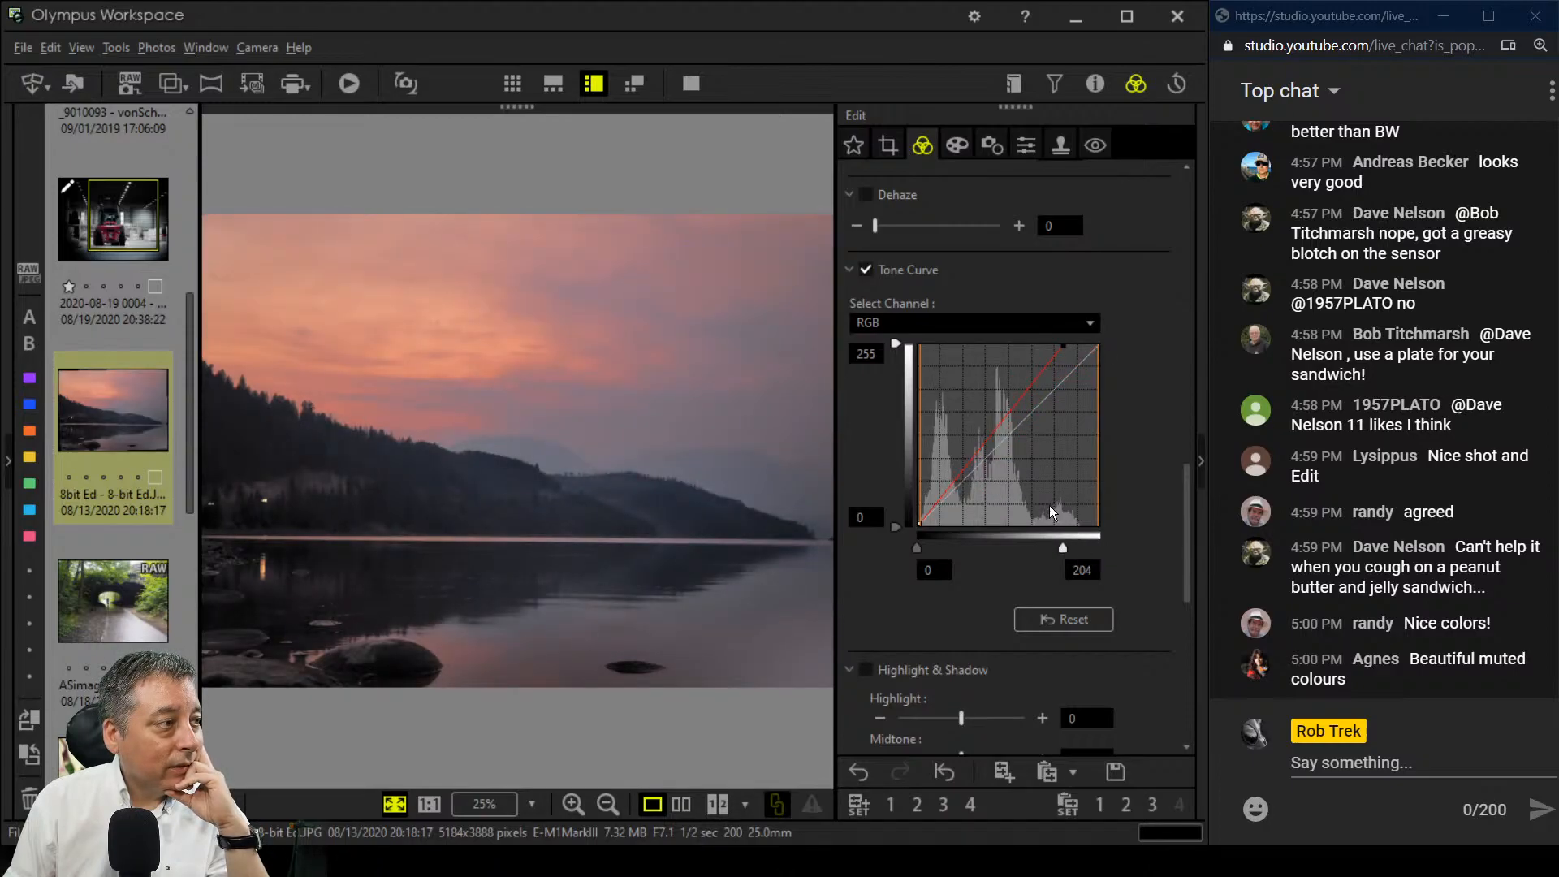
pyautogui.moveTo(952, 514); pyautogui.dragTo(932, 513)
pyautogui.moveTo(997, 452); pyautogui.dragTo(992, 439)
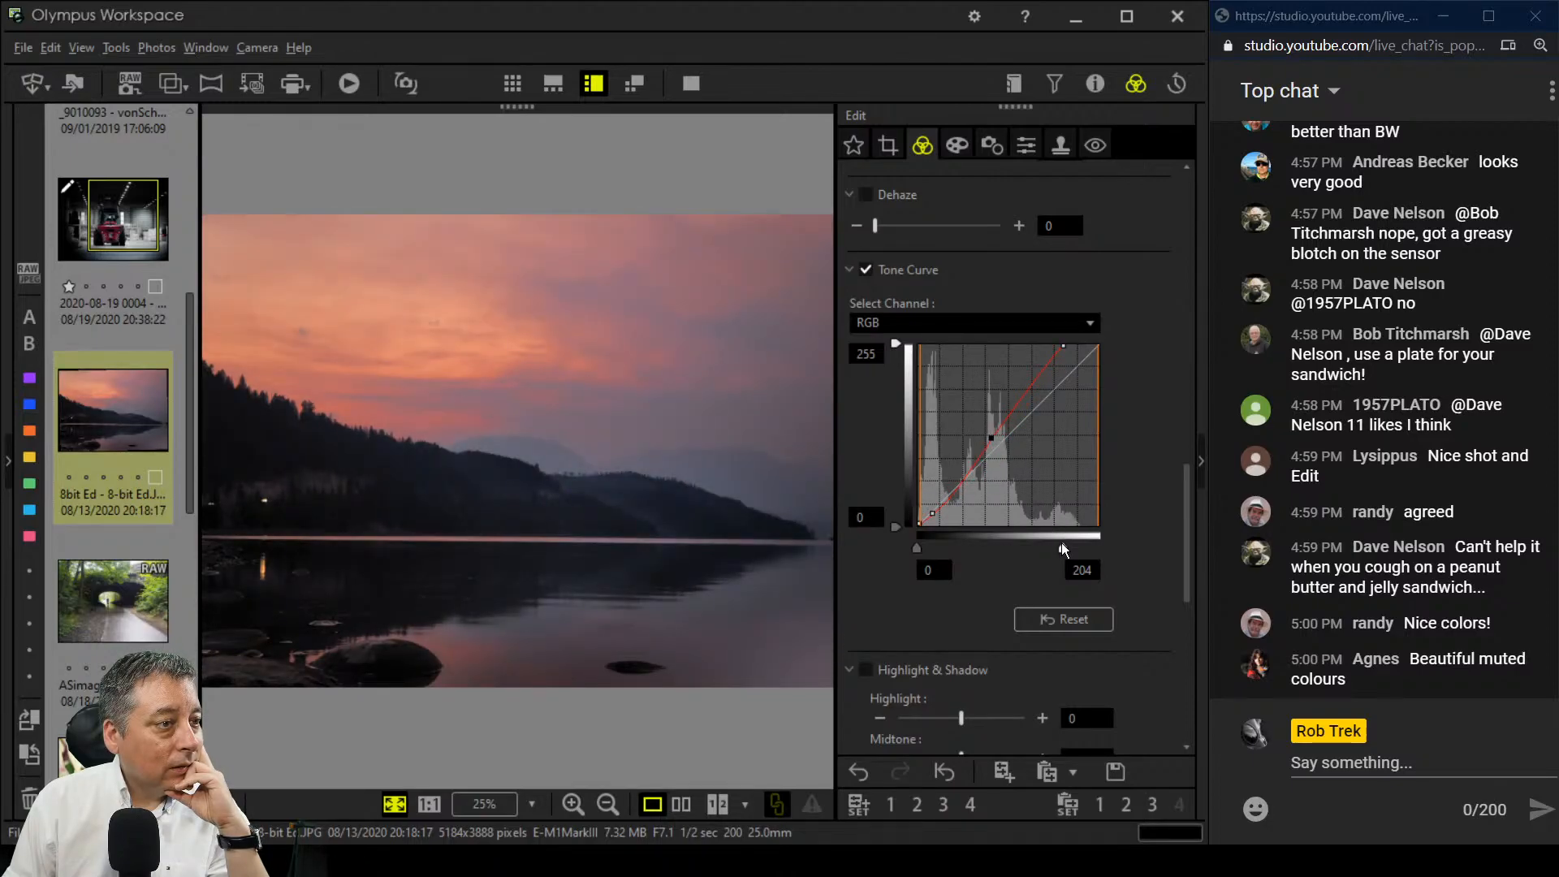
pyautogui.moveTo(1100, 550); pyautogui.dragTo(1084, 557)
pyautogui.moveTo(990, 439); pyautogui.dragTo(989, 440)
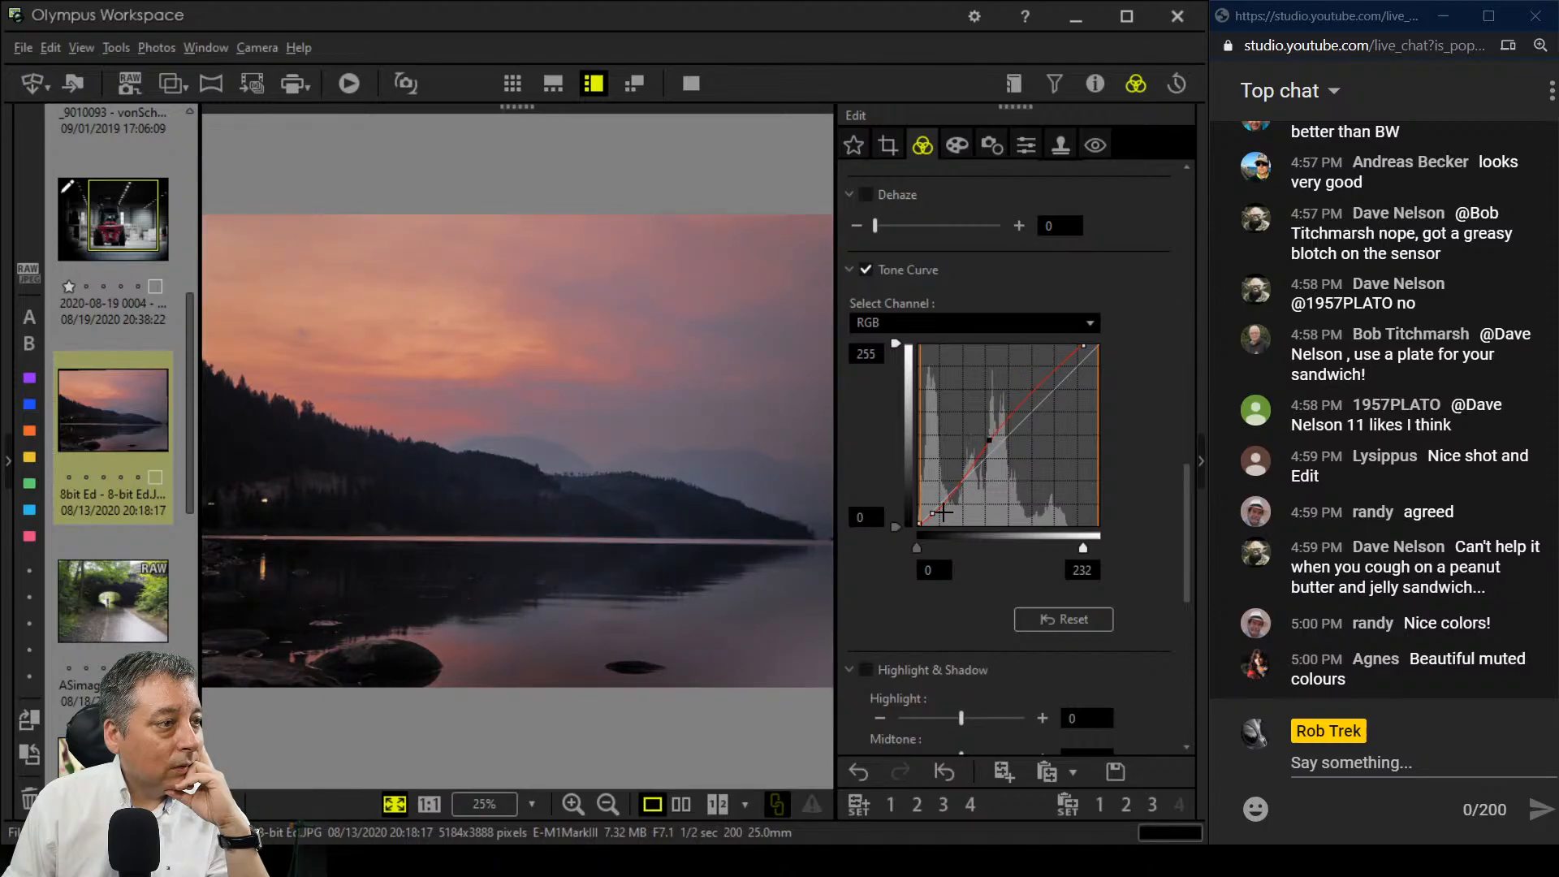
pyautogui.click(1048, 619)
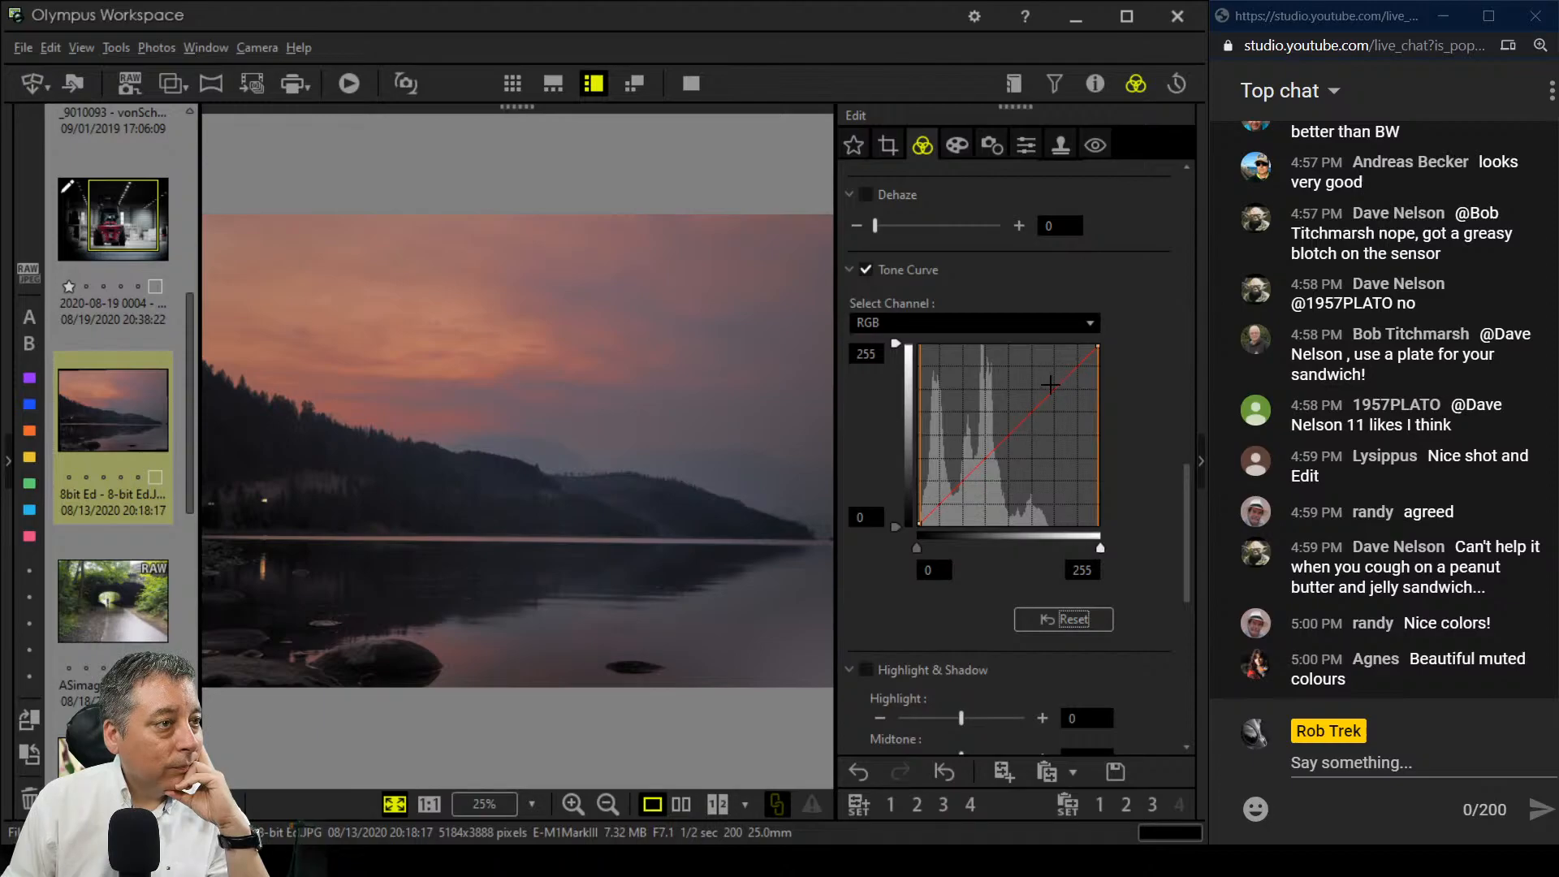
# Step: Try an RGB tone curve with raised highlights and a slightly lowered shadow point, and reset it
pyautogui.moveTo(1035, 404); pyautogui.dragTo(1036, 383)
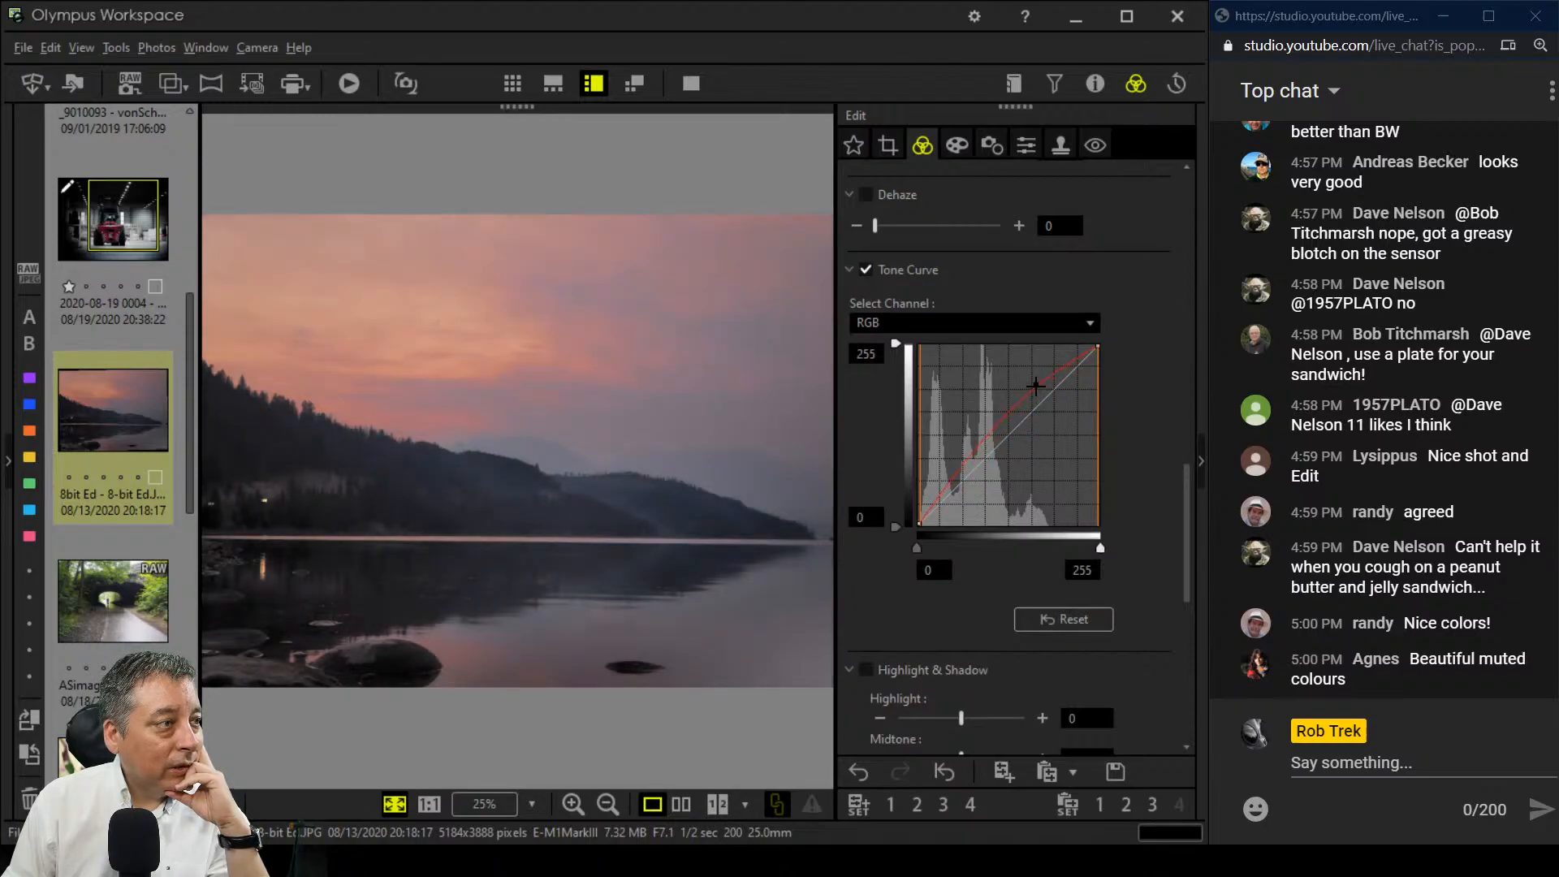
pyautogui.moveTo(956, 481); pyautogui.dragTo(950, 491)
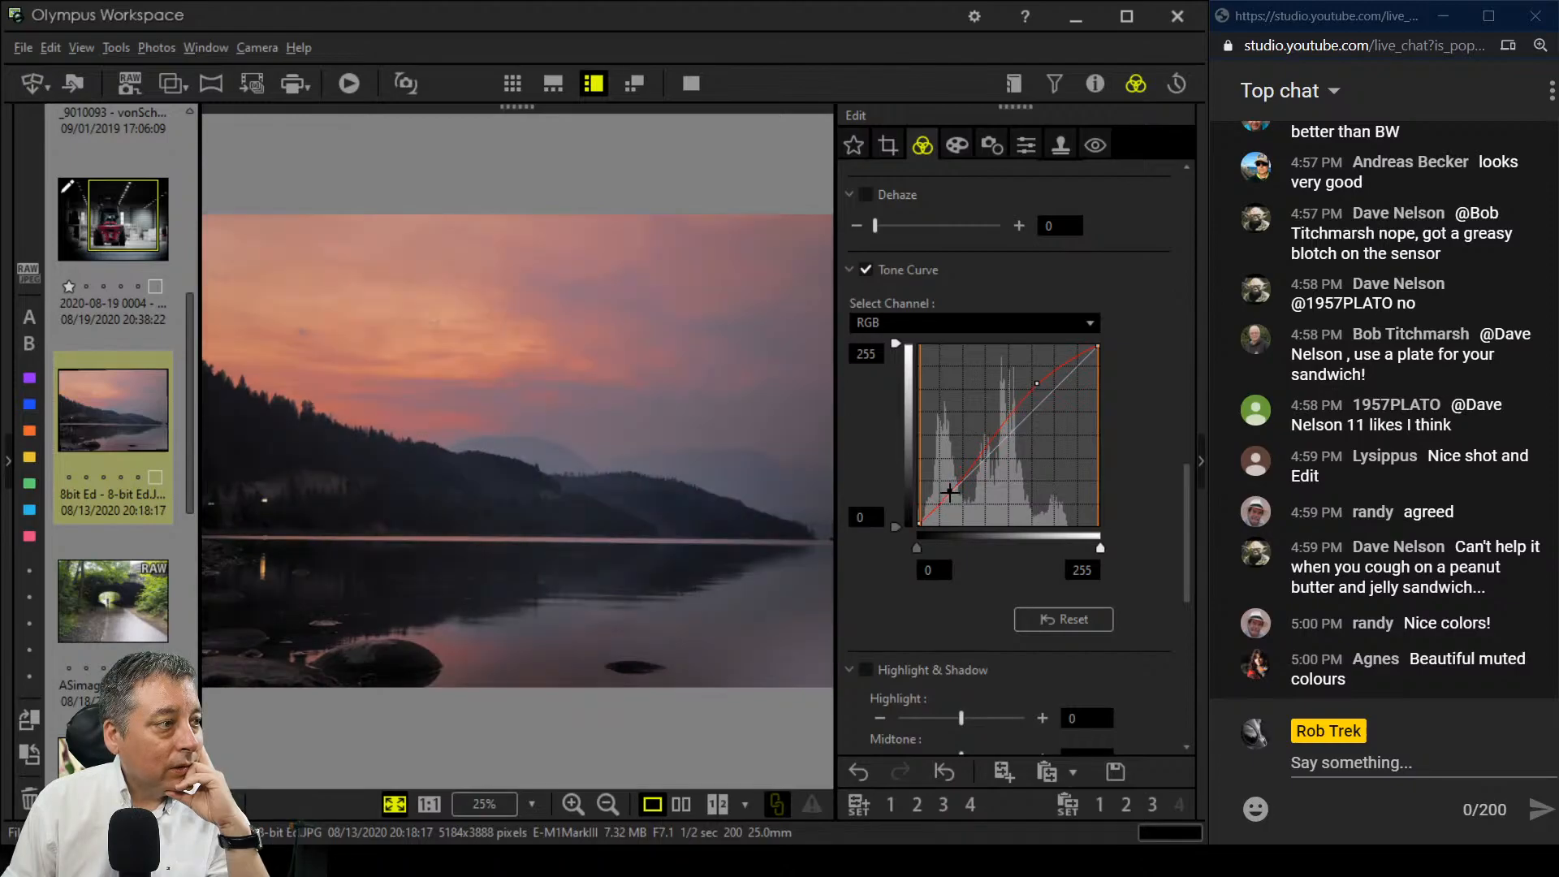
pyautogui.click(1069, 621)
# Step: Set the RGB tone curve's white input level to 208 and pull its shadow point down slightly
pyautogui.moveTo(1099, 549); pyautogui.dragTo(1065, 549)
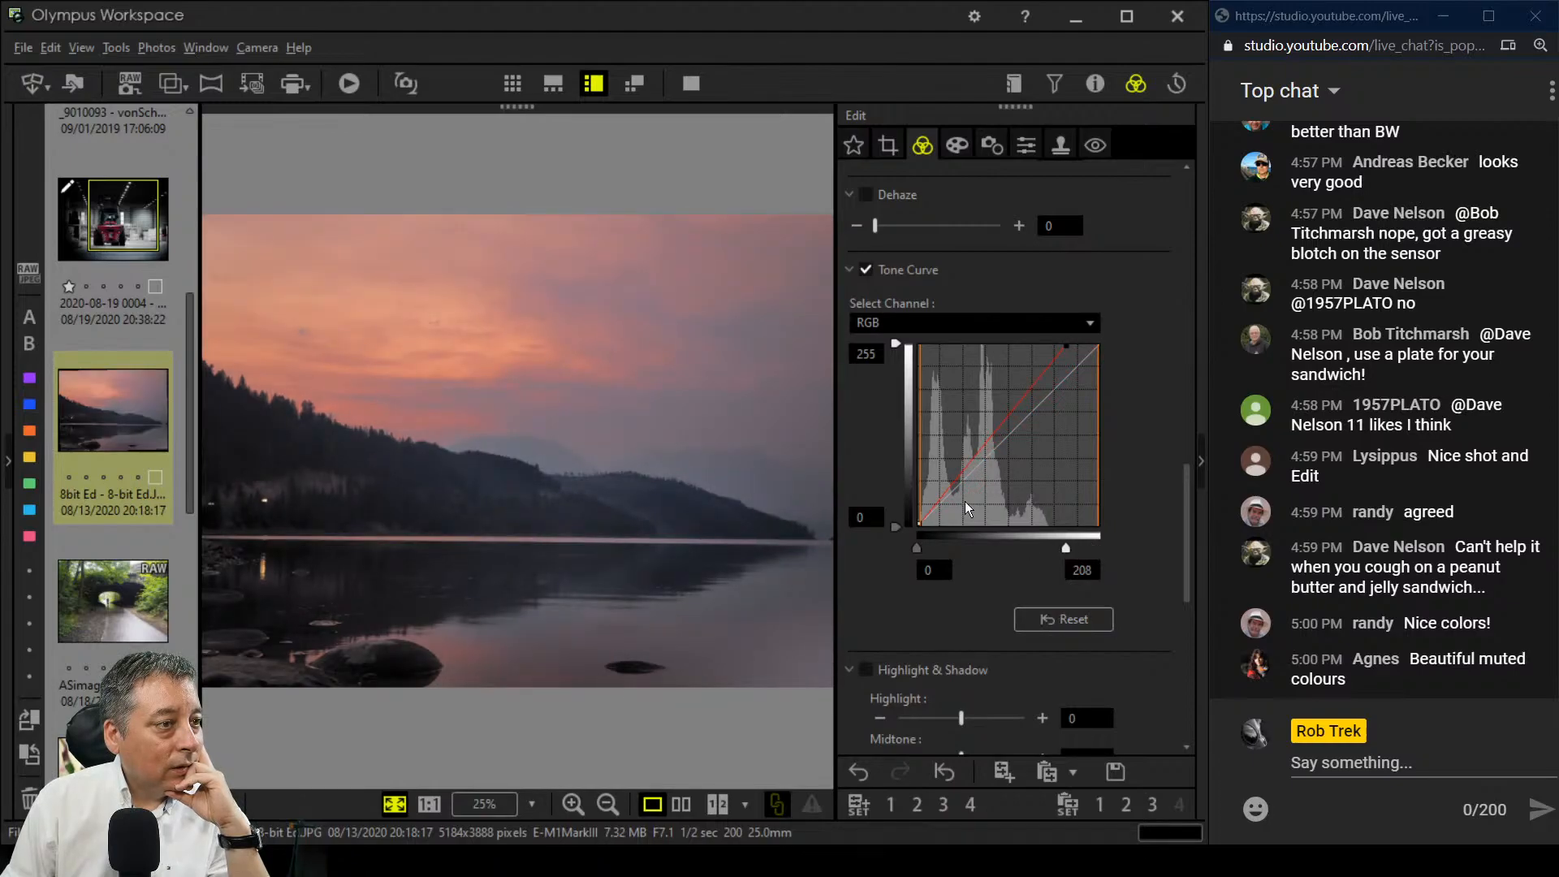
pyautogui.moveTo(948, 492); pyautogui.dragTo(948, 505)
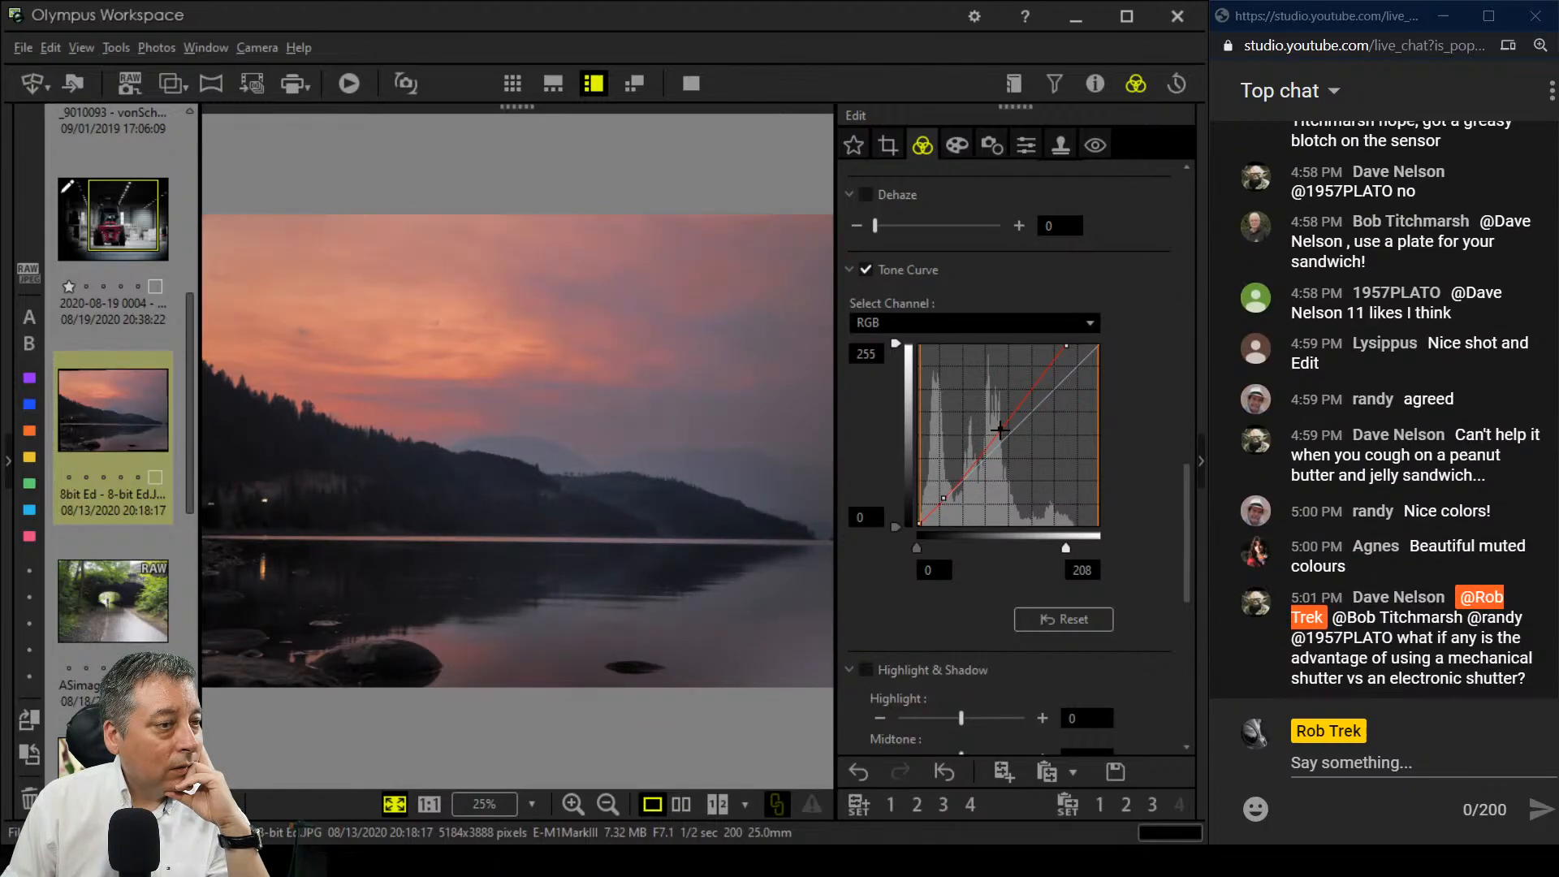
# Step: Set Dehaze to 100 and Clarity to 16 on the lake photo
pyautogui.scroll(-3, 1036, 587)
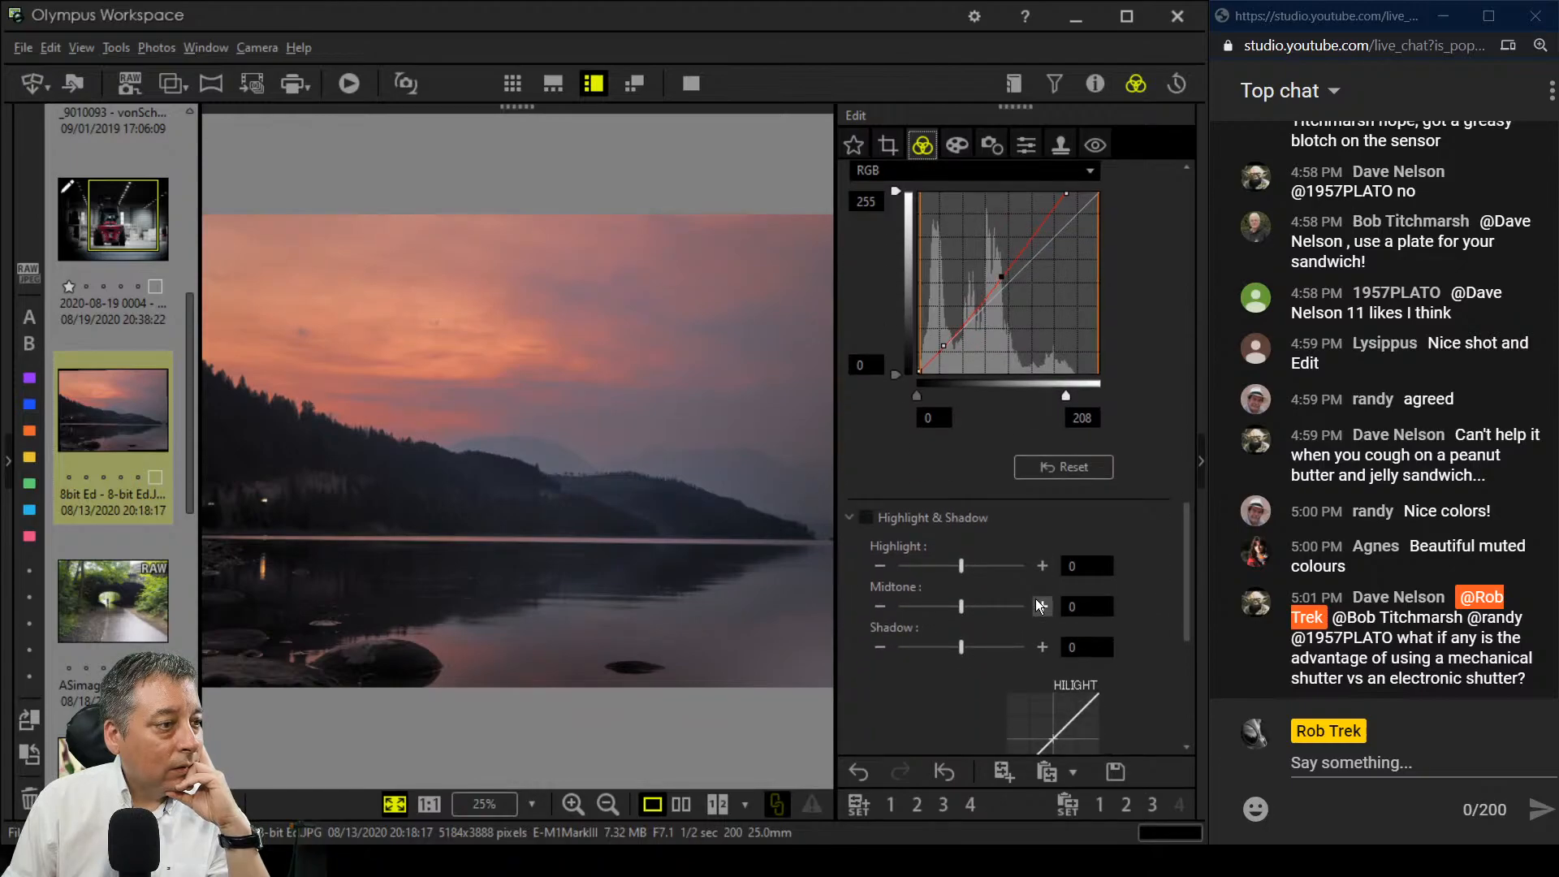
pyautogui.scroll(-3, 995, 597)
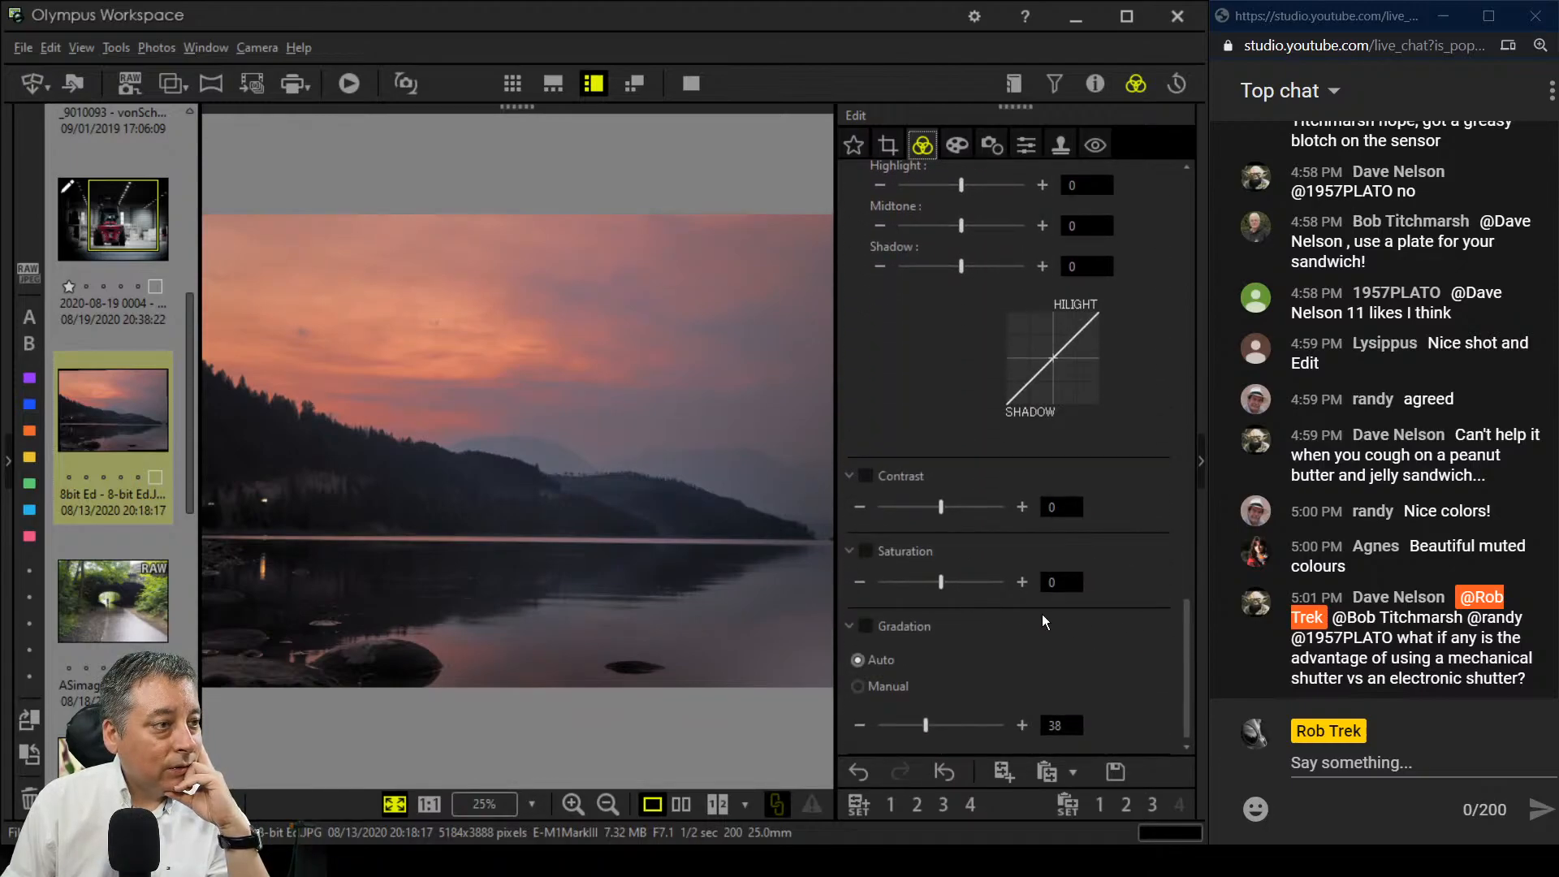
pyautogui.scroll(8, 1011, 597)
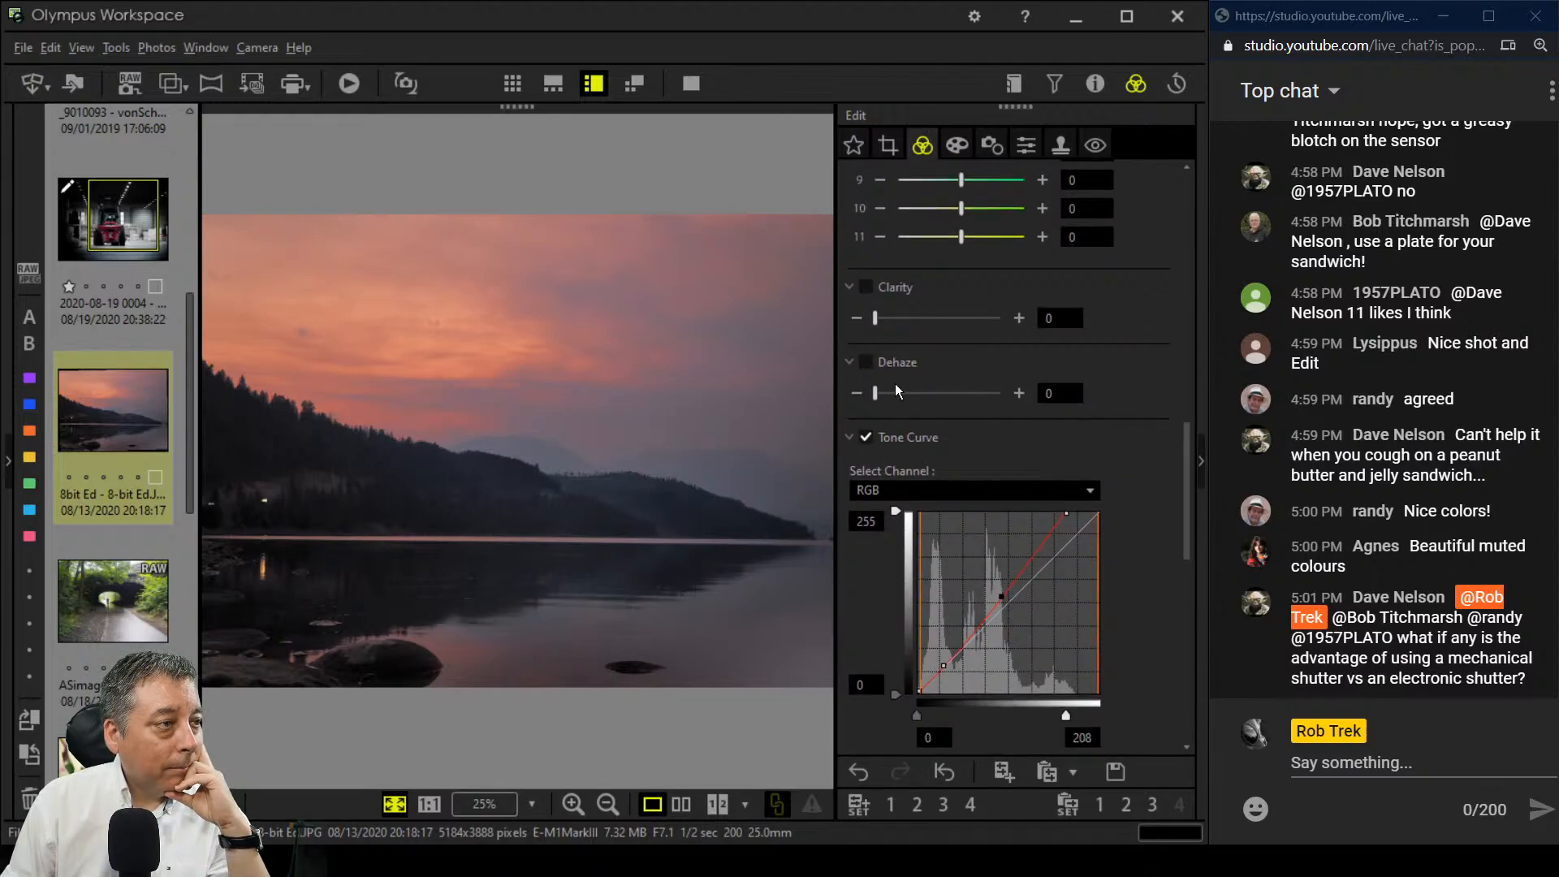
pyautogui.moveTo(876, 393); pyautogui.dragTo(1028, 396)
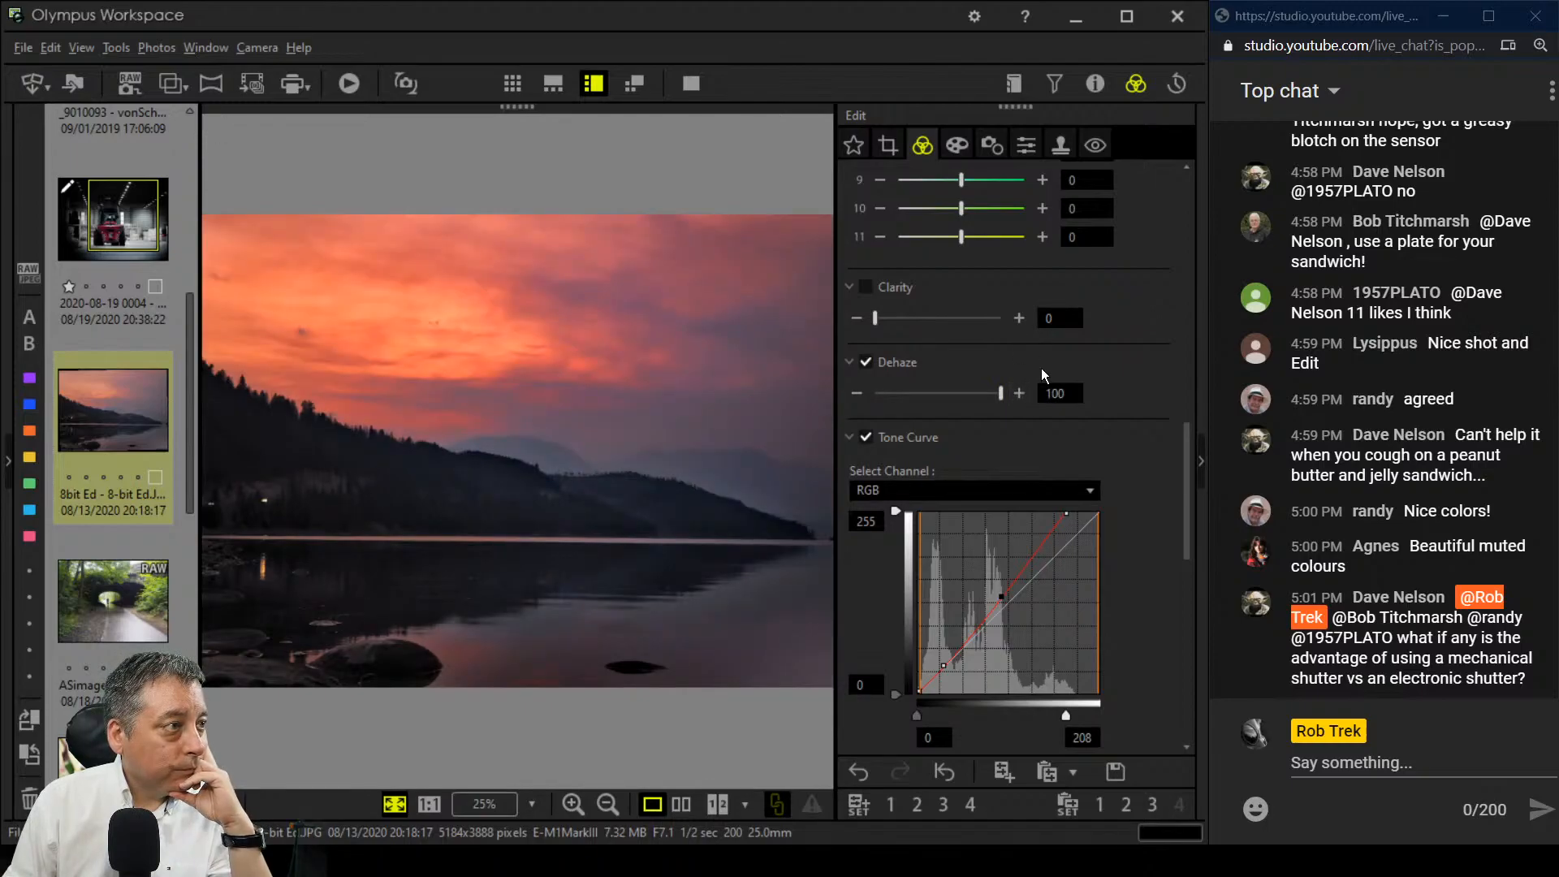
pyautogui.moveTo(876, 318); pyautogui.dragTo(894, 319)
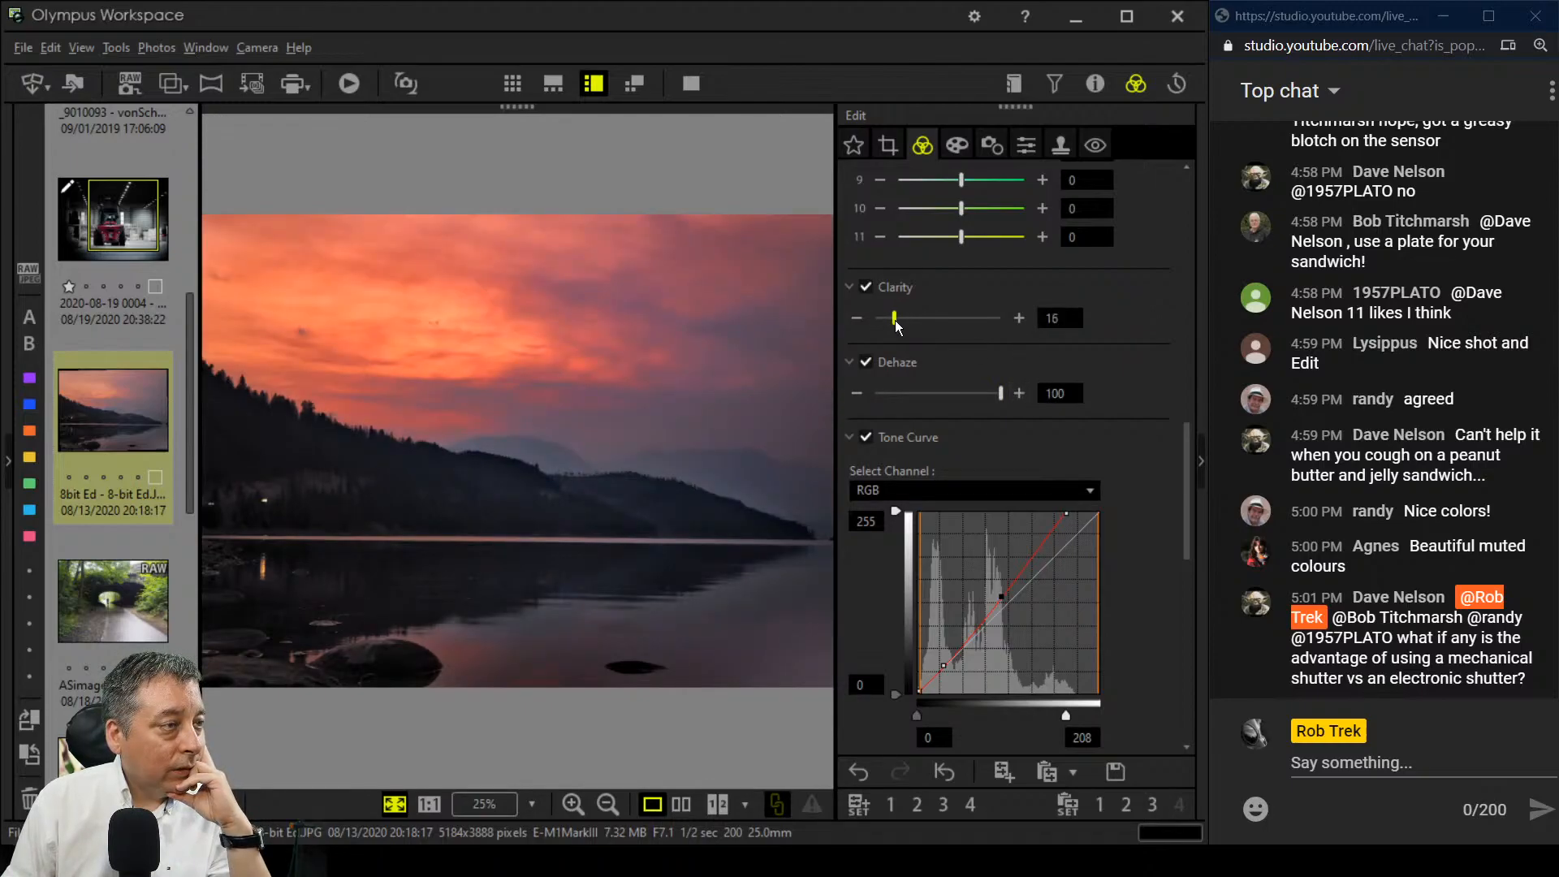
# Step: Raise the shadow point of the RGB tone curve slightly and inspect the distant hills zoomed in at full screen
pyautogui.scroll(-2, 1137, 428)
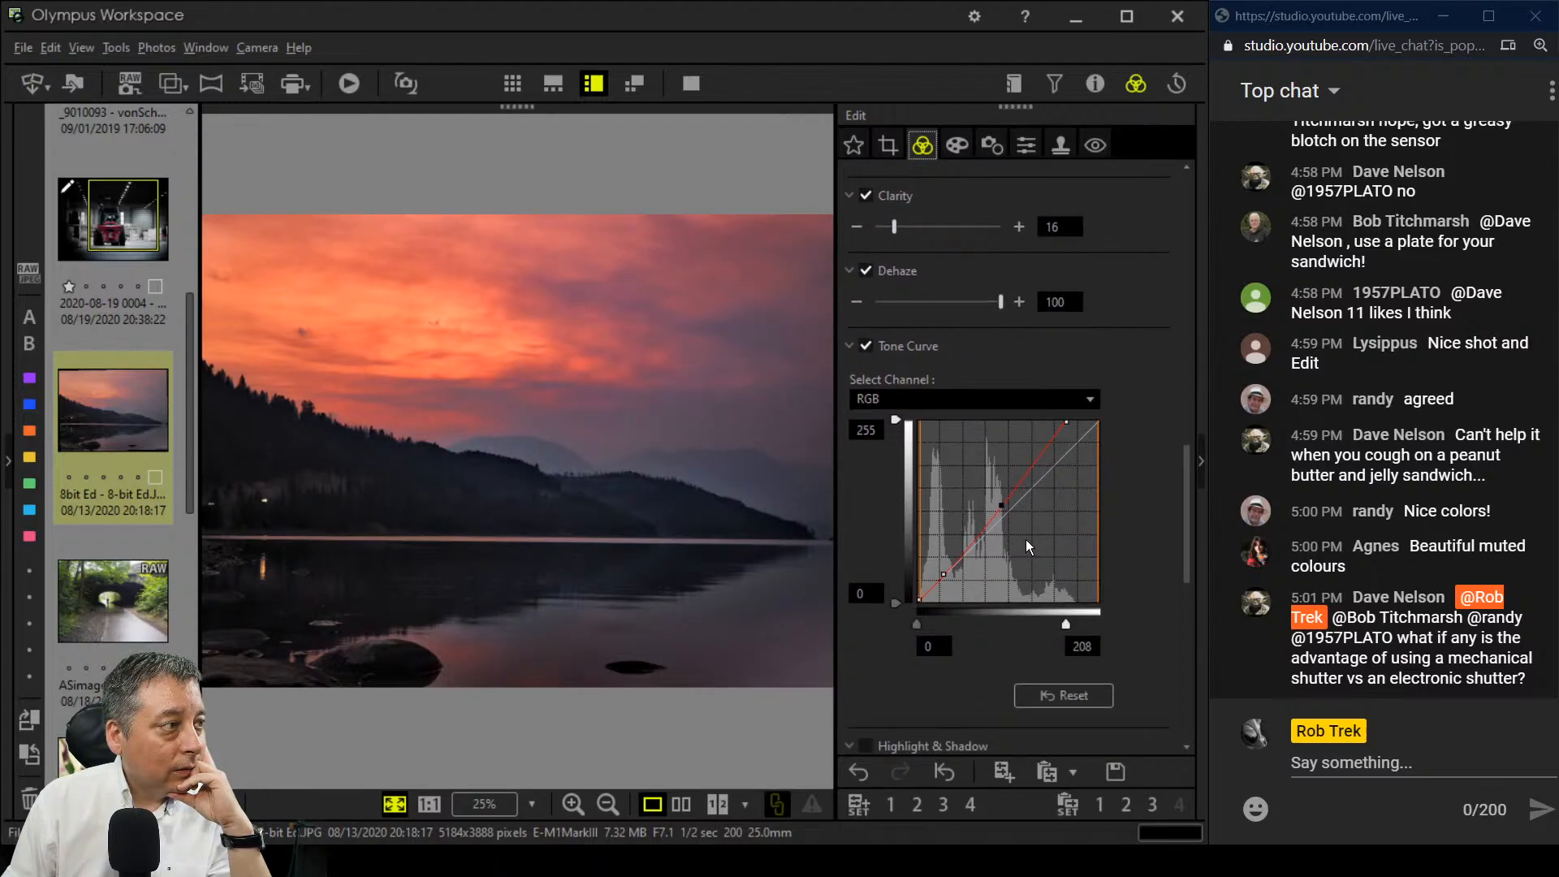
pyautogui.moveTo(947, 571); pyautogui.dragTo(942, 568)
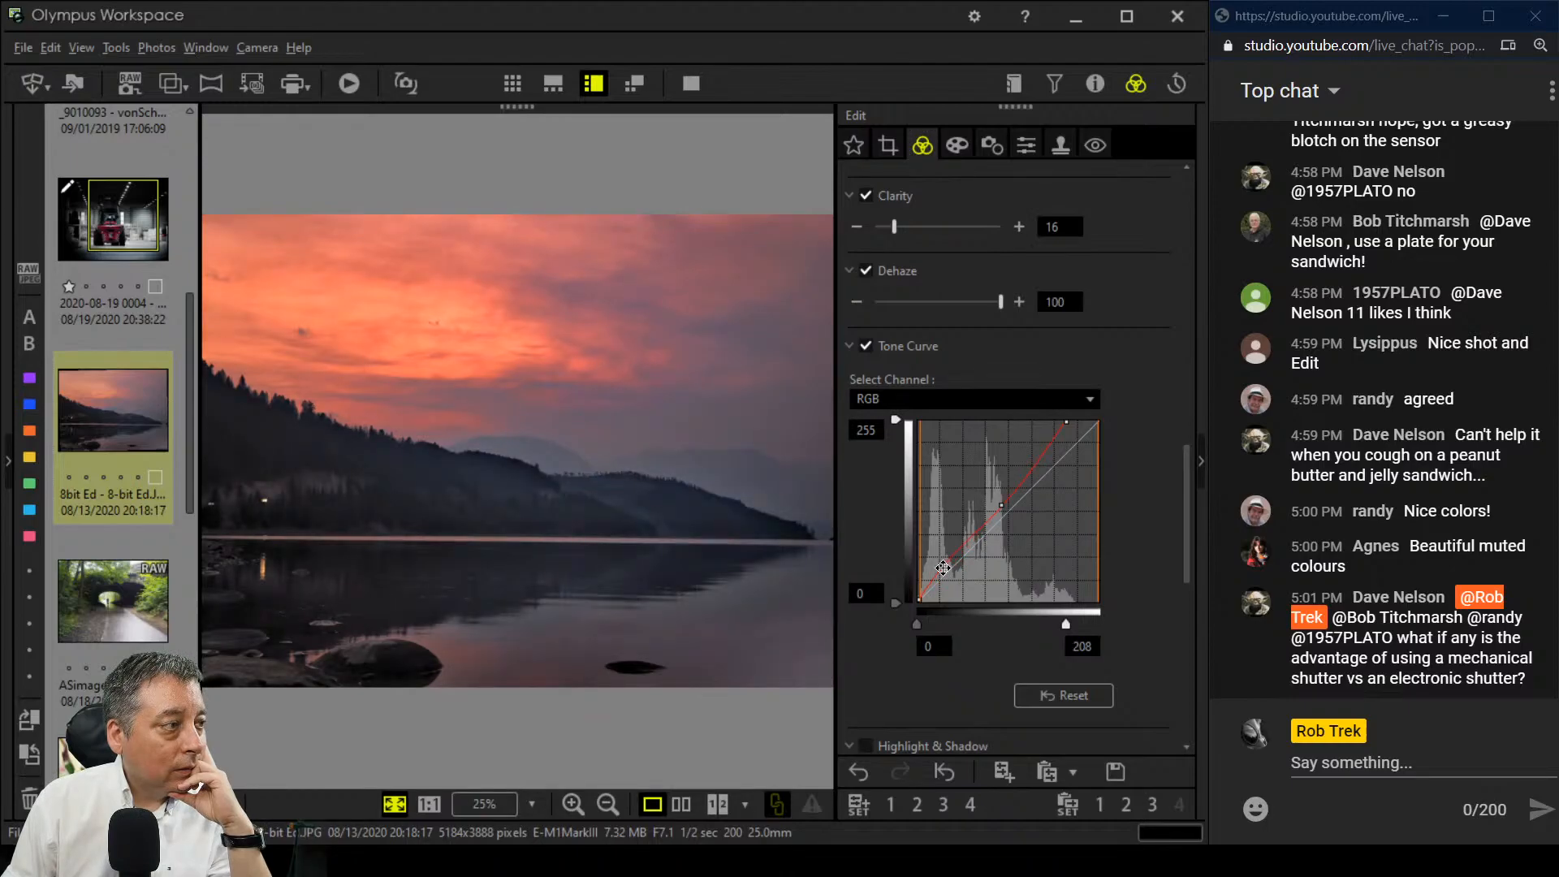
pyautogui.click(703, 85)
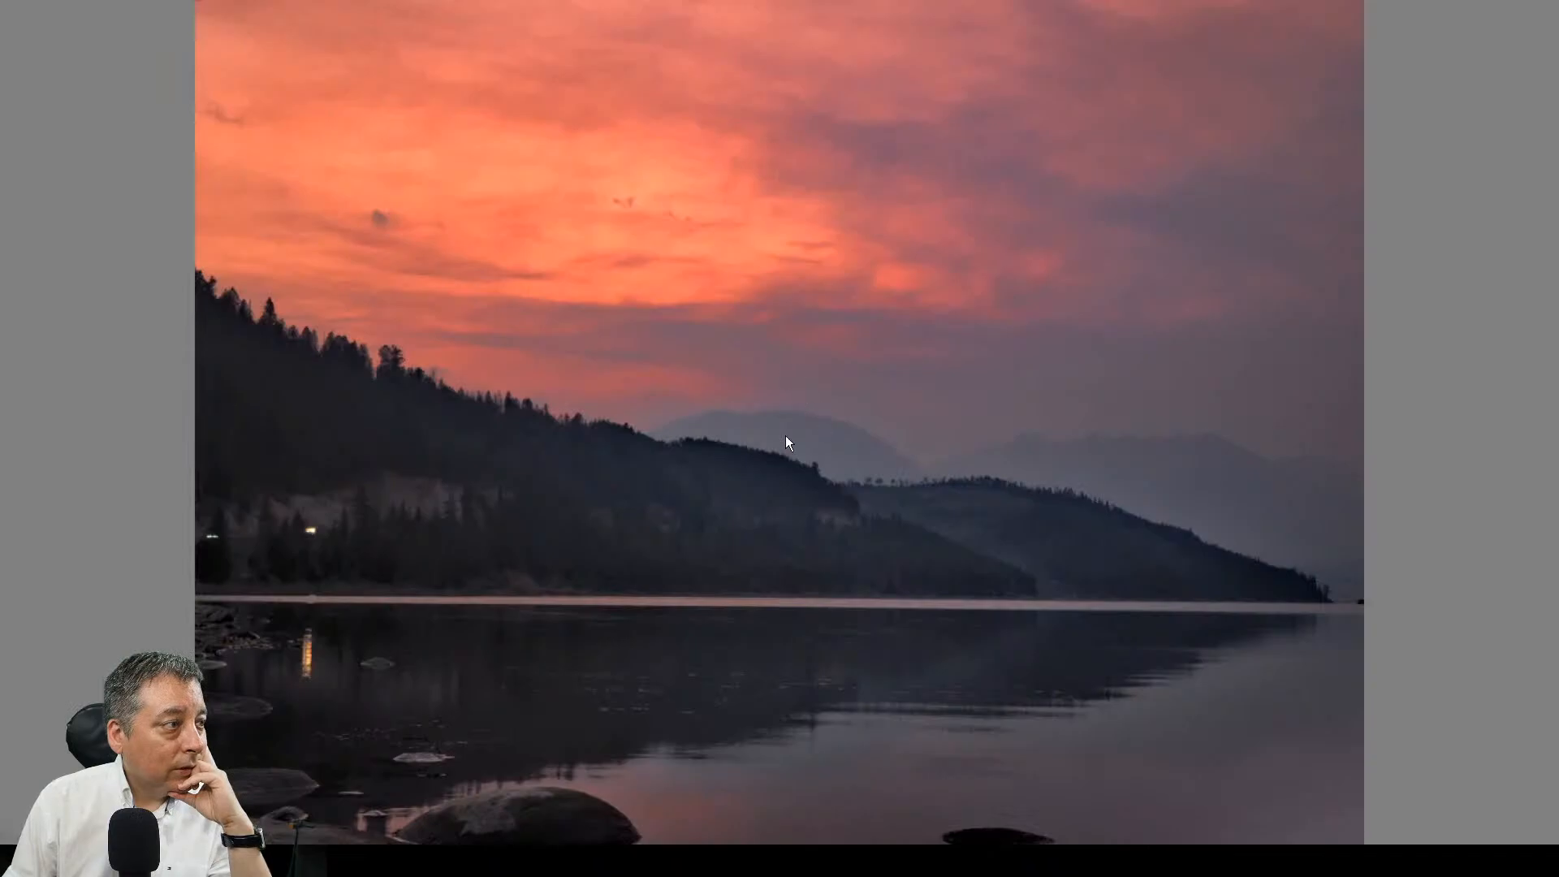
pyautogui.click(617, 478)
pyautogui.moveTo(960, 484); pyautogui.dragTo(645, 461)
pyautogui.moveTo(958, 525); pyautogui.dragTo(718, 500)
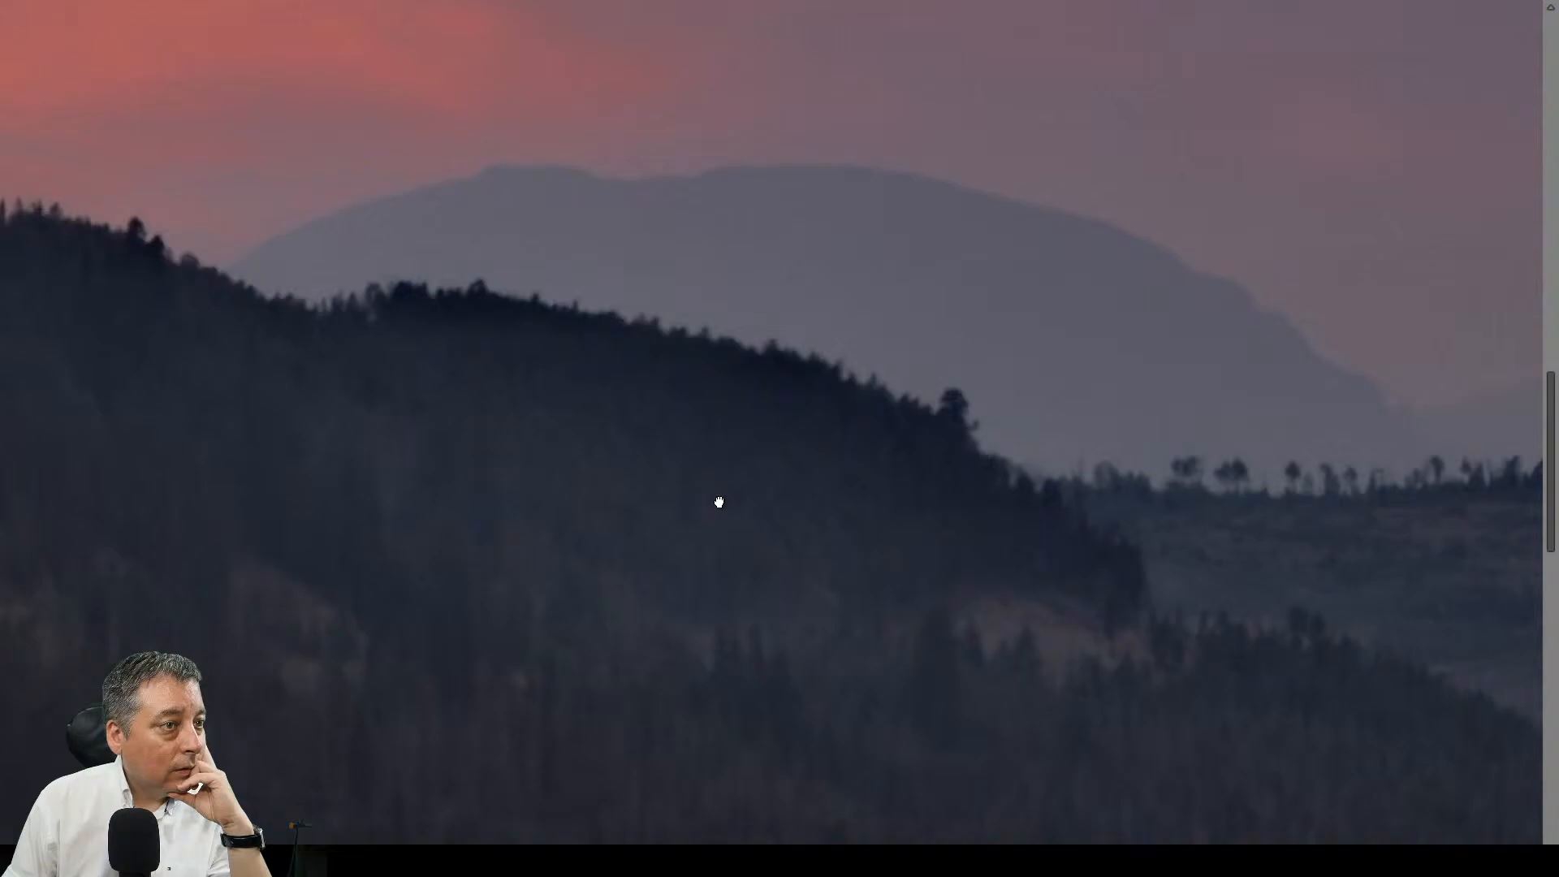
pyautogui.click(720, 499)
pyautogui.press('Escape')
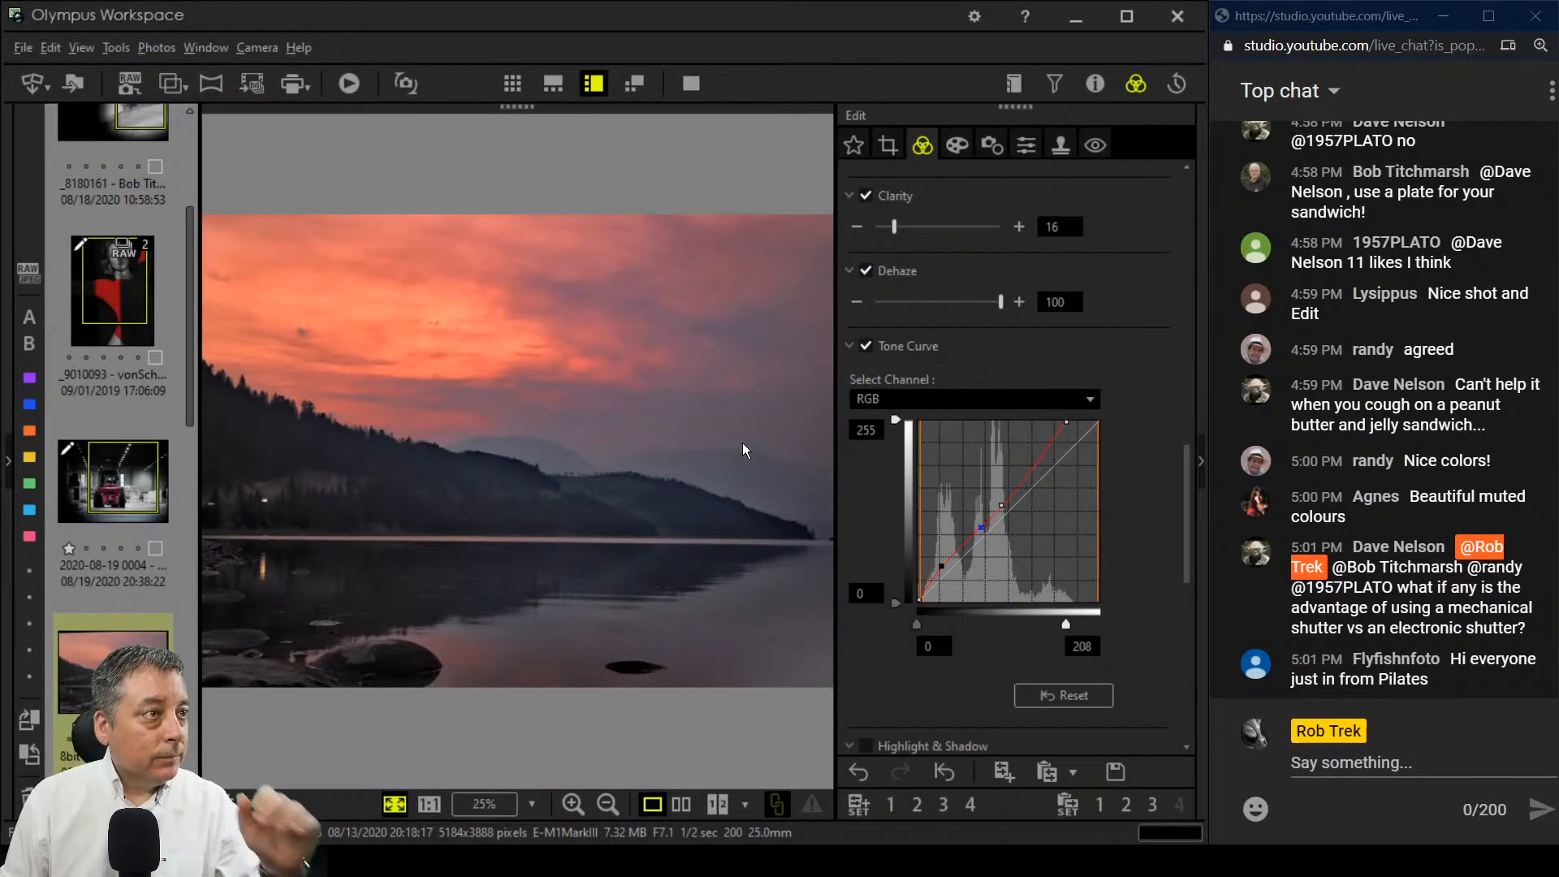
# Step: Open the art filter and vignetting settings for the lake photo
pyautogui.click(994, 148)
pyautogui.click(1013, 152)
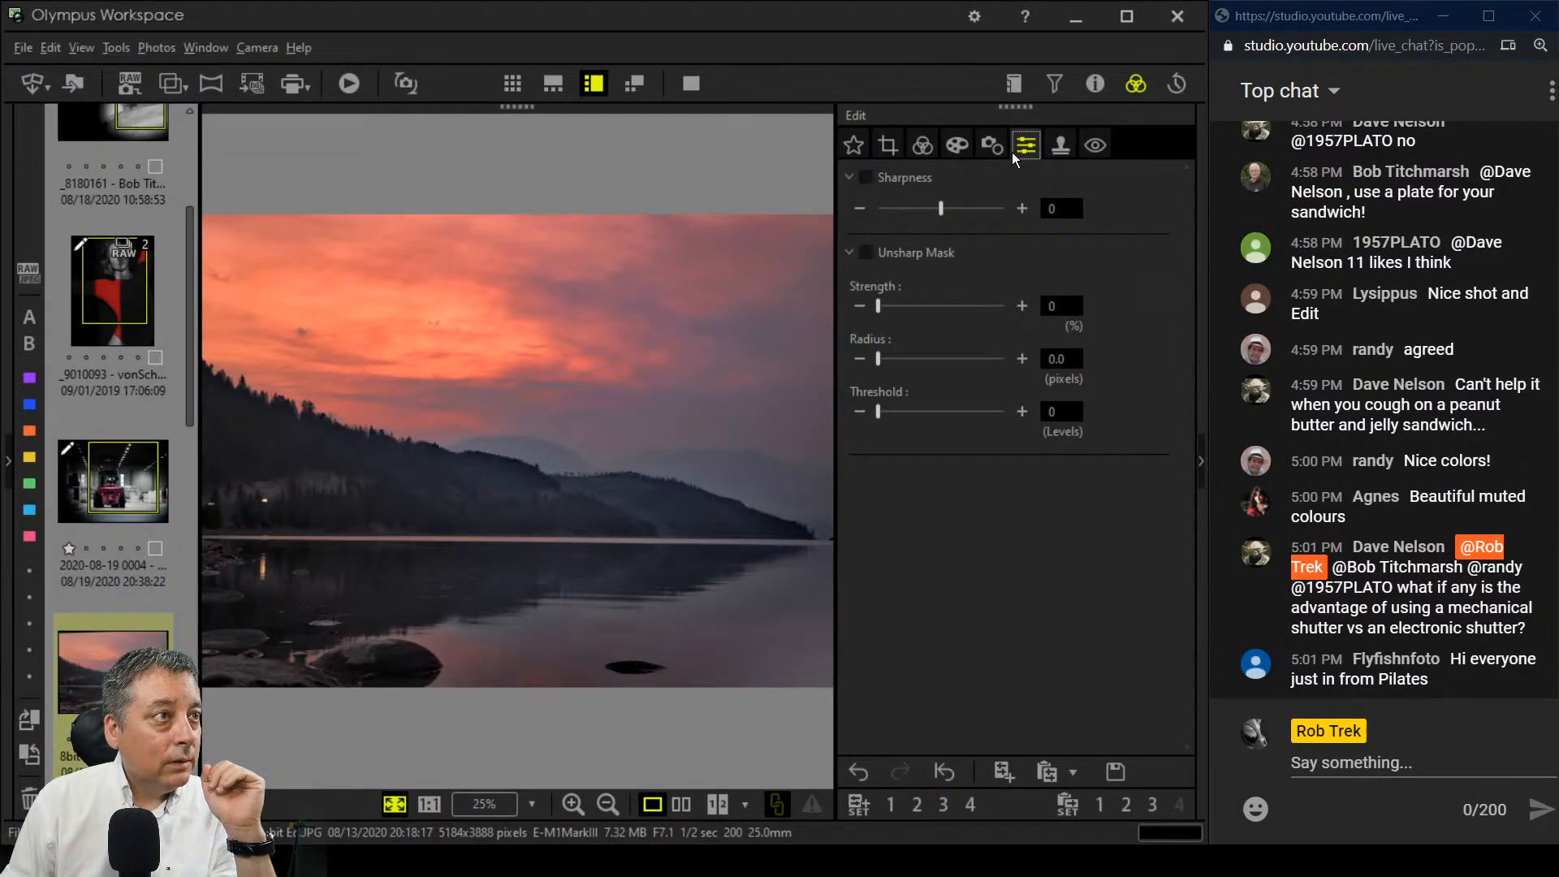
pyautogui.click(979, 153)
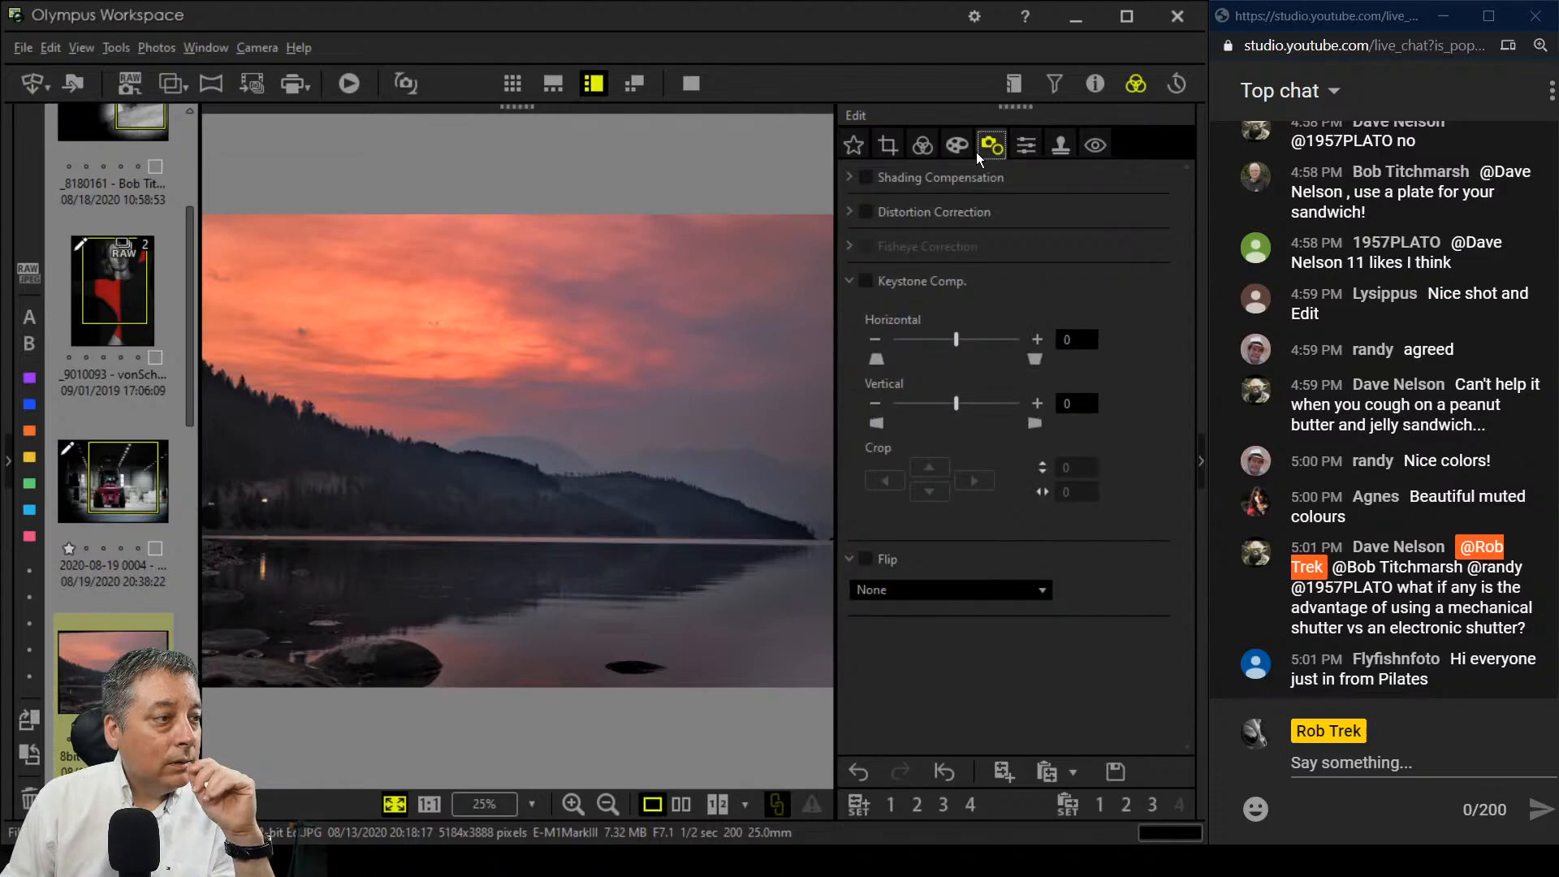
pyautogui.click(957, 147)
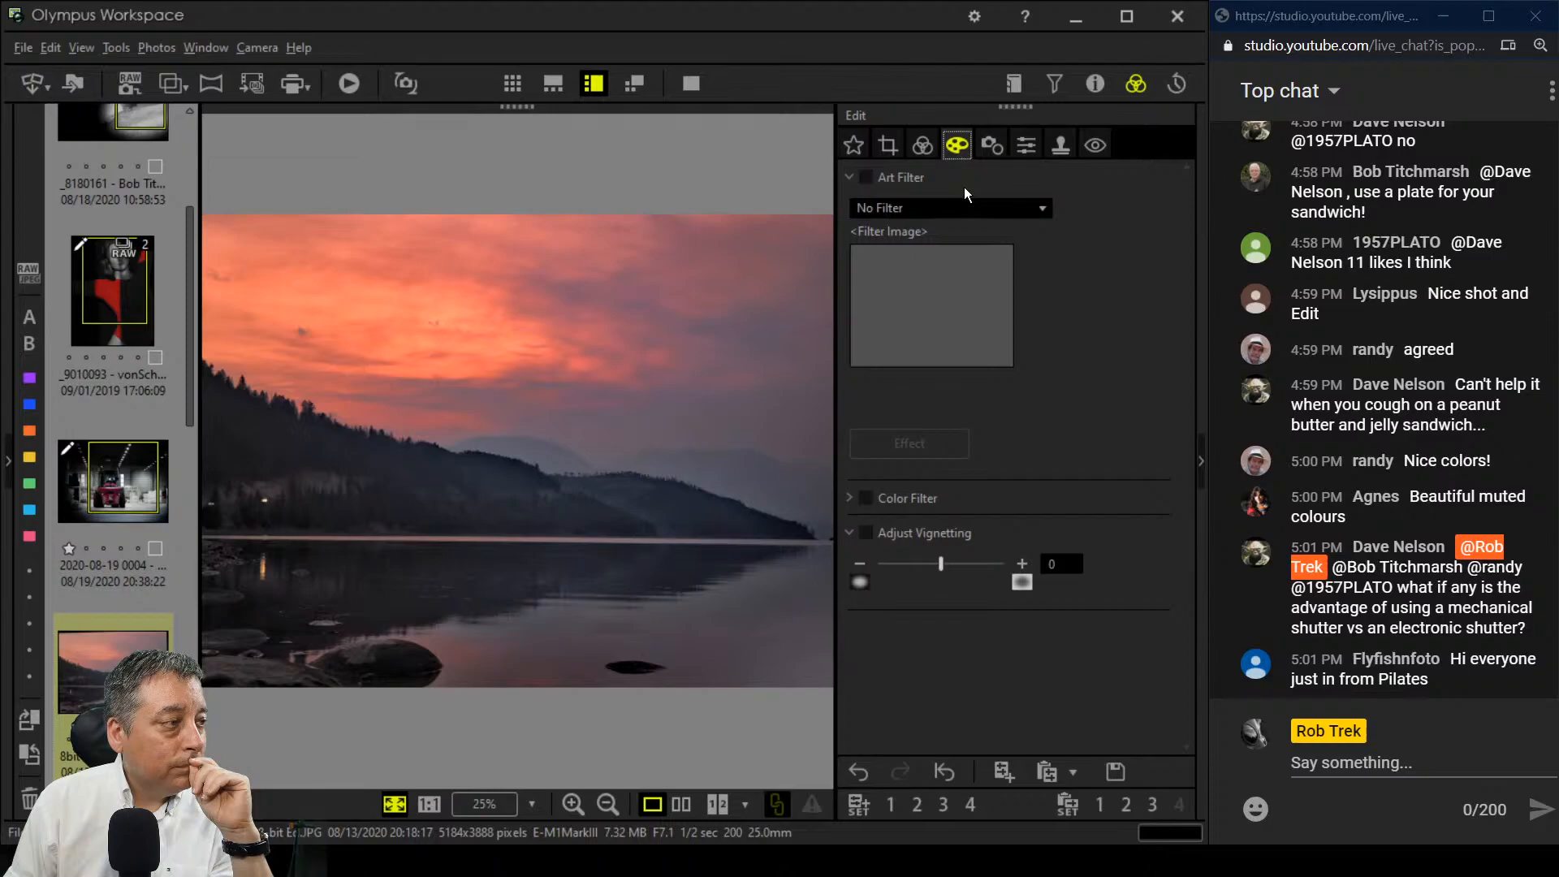
# Step: Add a control point near the black end of the RGB tone curve to deepen the darkest shadows
pyautogui.click(923, 150)
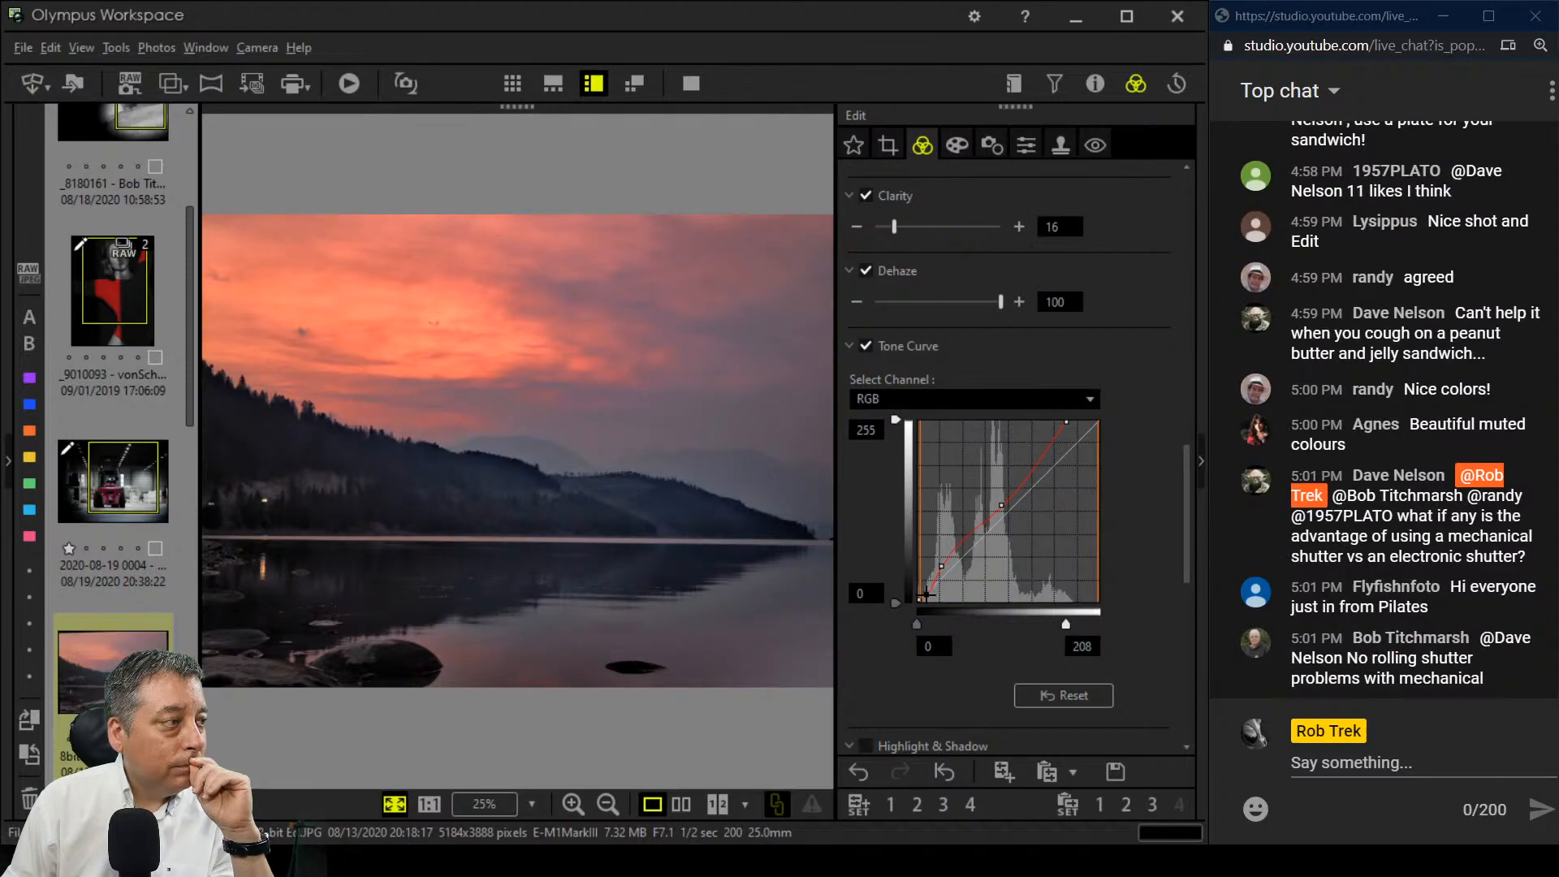
pyautogui.click(926, 595)
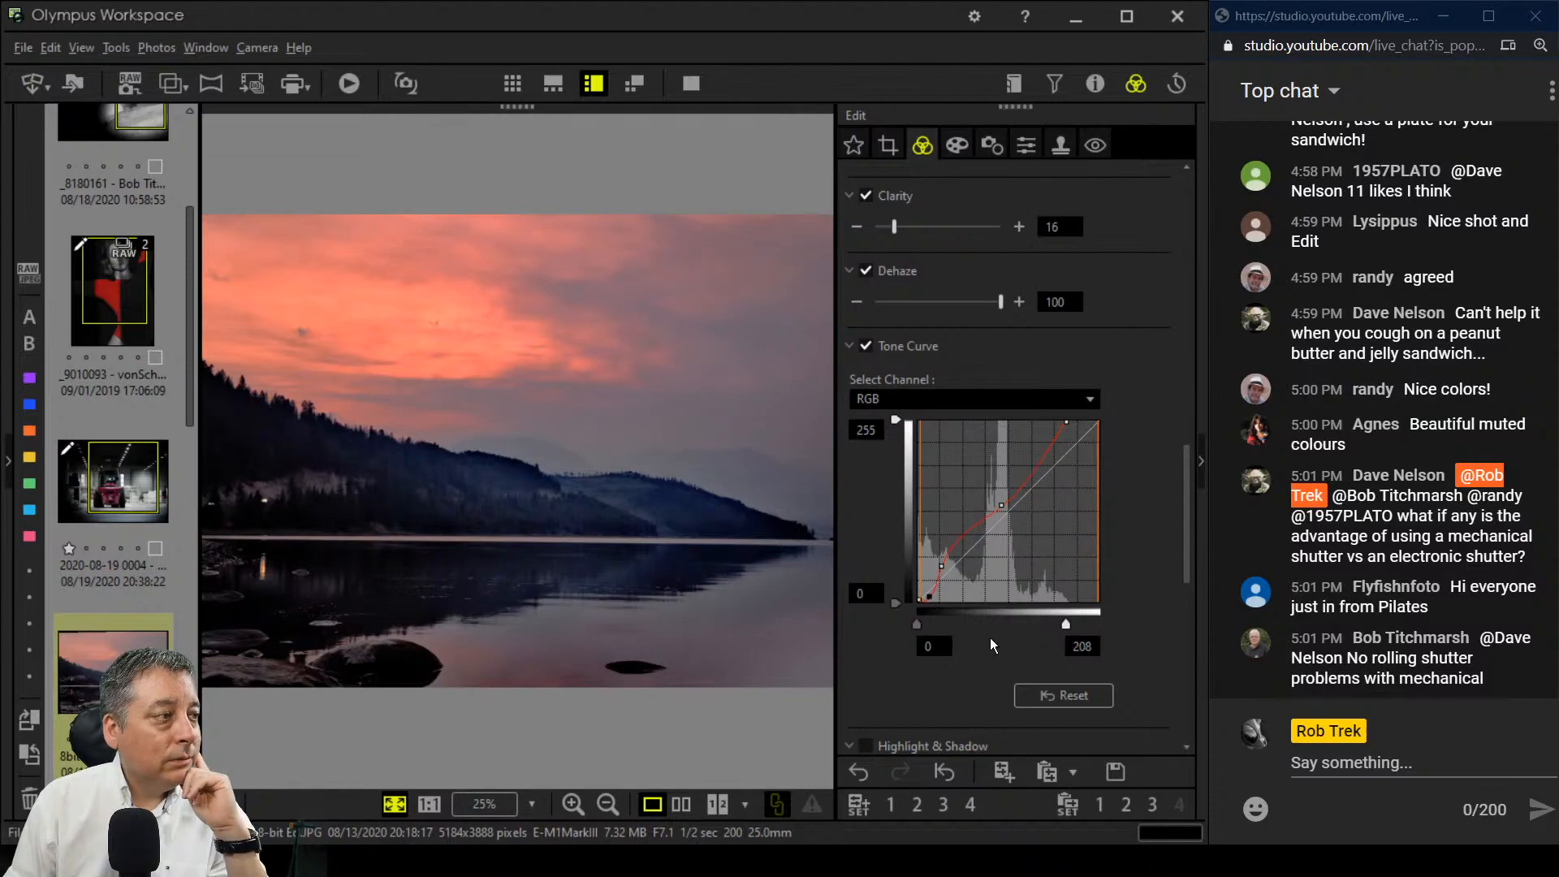
pyautogui.scroll(-1, 996, 662)
pyautogui.scroll(-1, 994, 655)
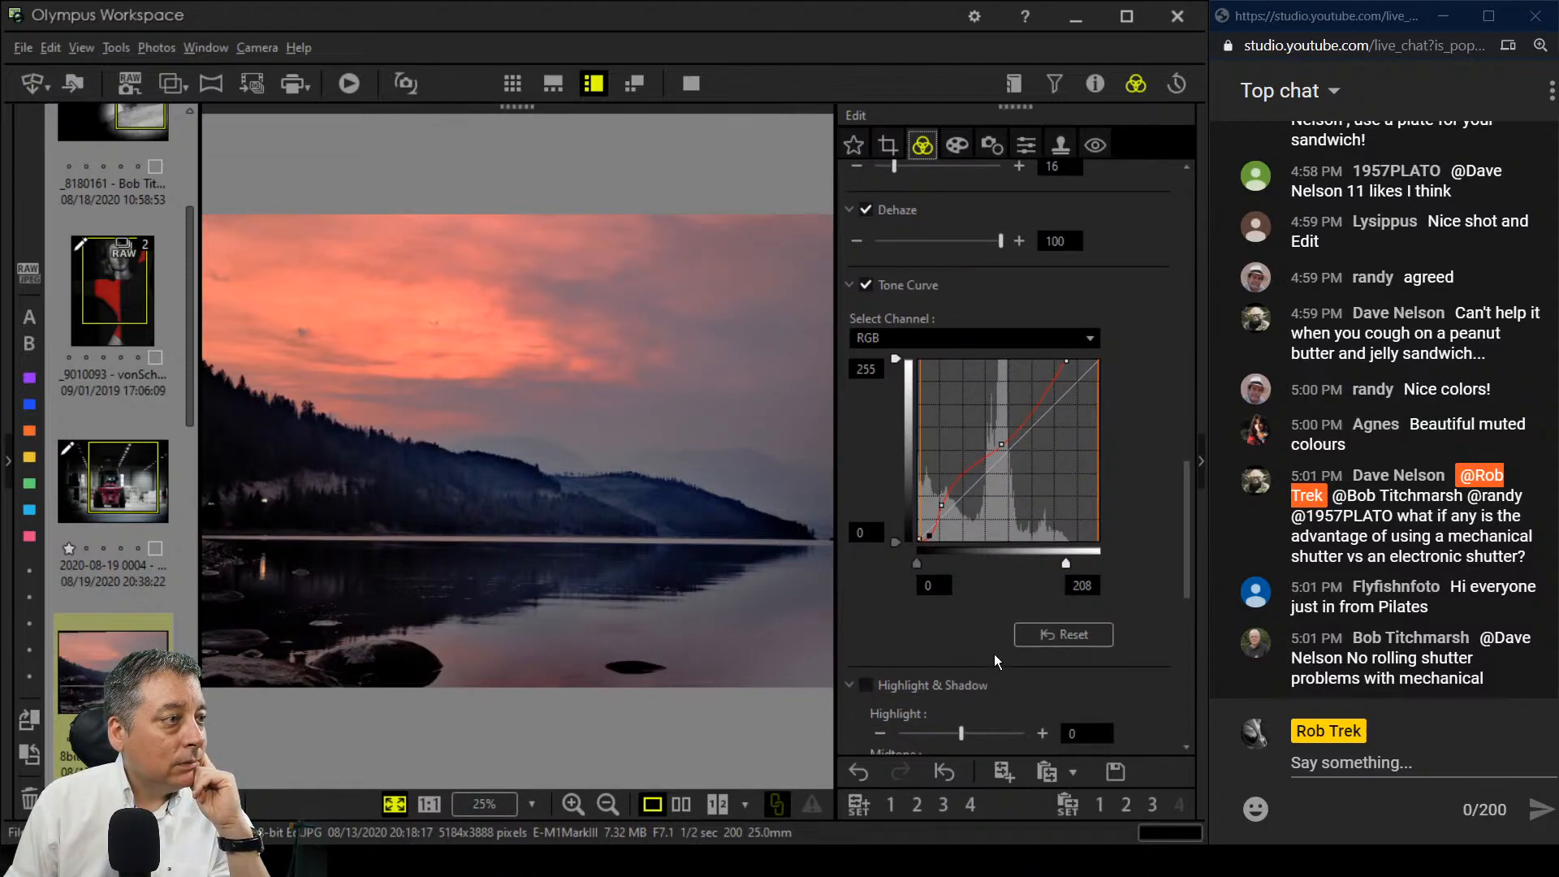
# Step: Level the lake's horizon by setting the crop's tilt adjustment to -2.0
pyautogui.click(886, 146)
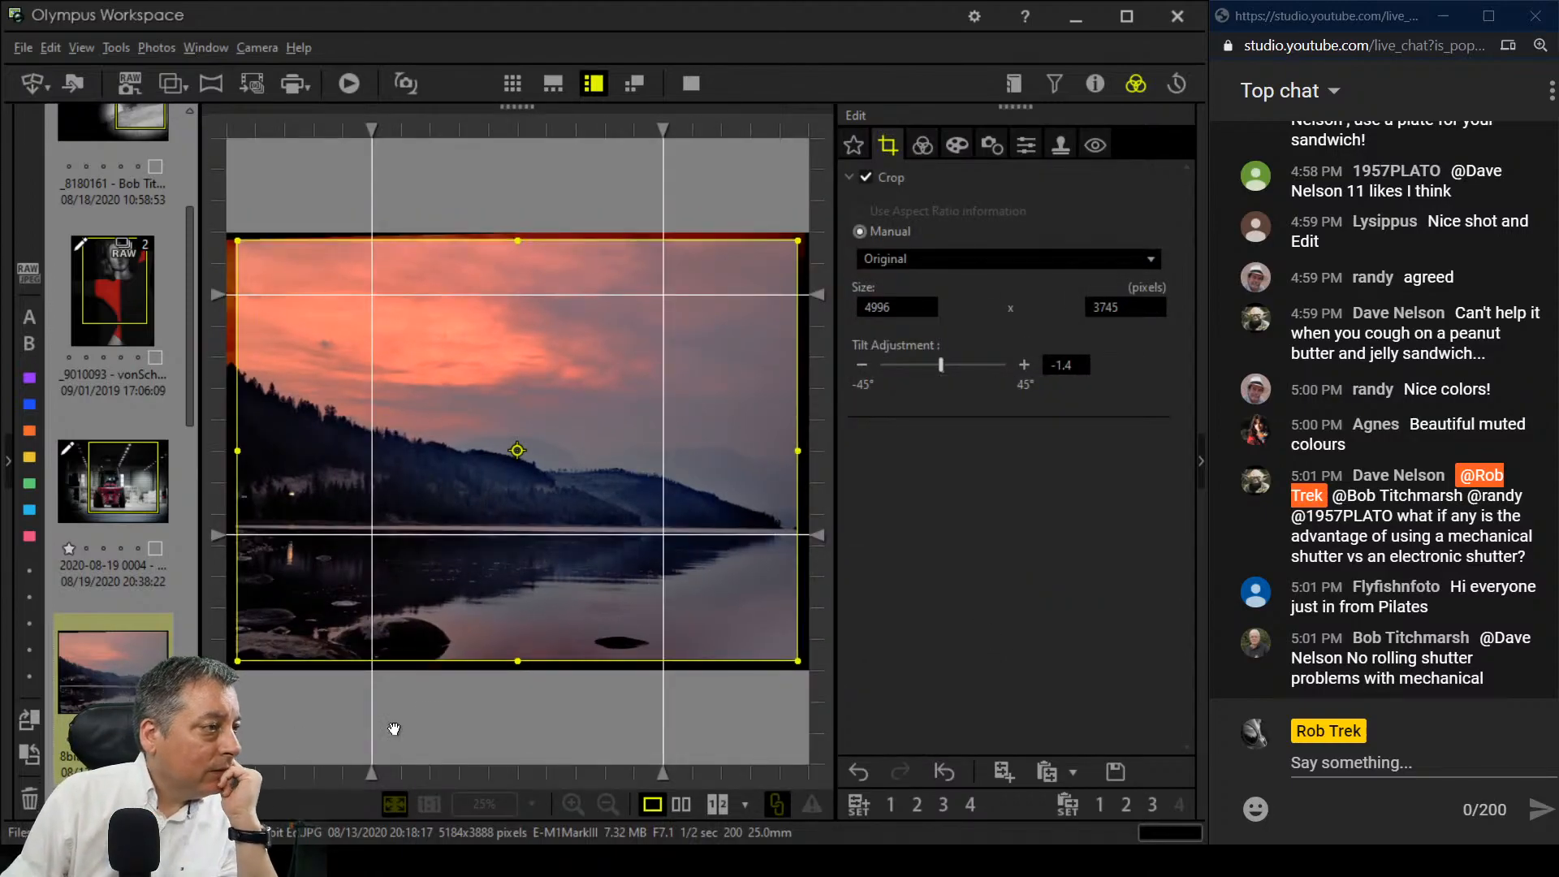
pyautogui.click(862, 366)
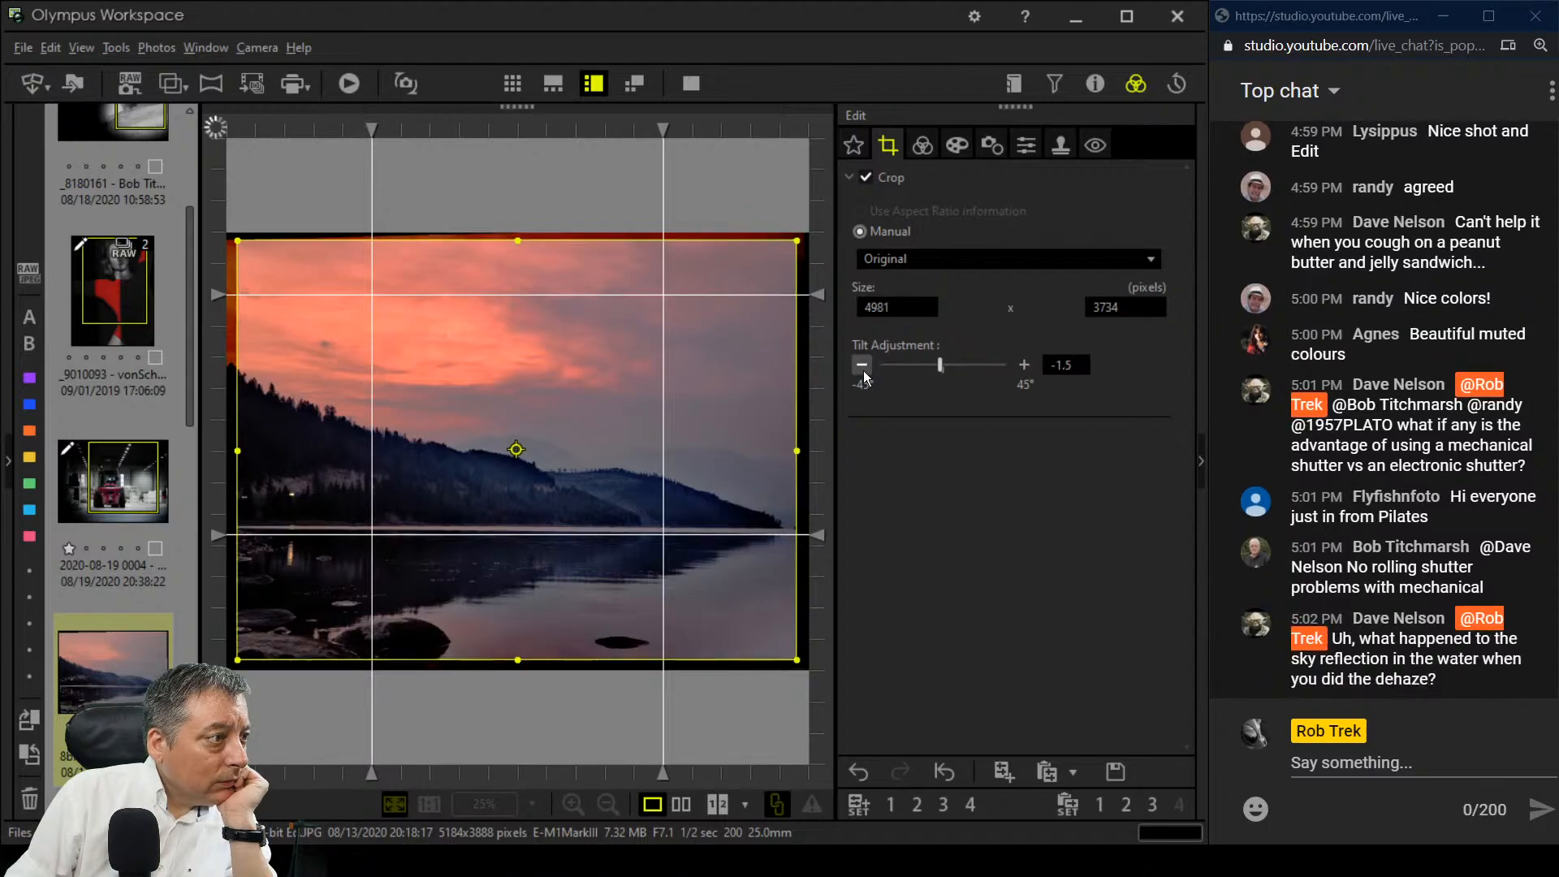
pyautogui.click(1024, 367)
pyautogui.click(1024, 366)
pyautogui.click(1024, 365)
pyautogui.click(1024, 365)
pyautogui.click(863, 366)
pyautogui.click(864, 366)
pyautogui.click(863, 366)
pyautogui.click(864, 366)
pyautogui.click(863, 366)
pyautogui.click(863, 366)
pyautogui.click(863, 367)
pyautogui.click(863, 367)
pyautogui.click(863, 366)
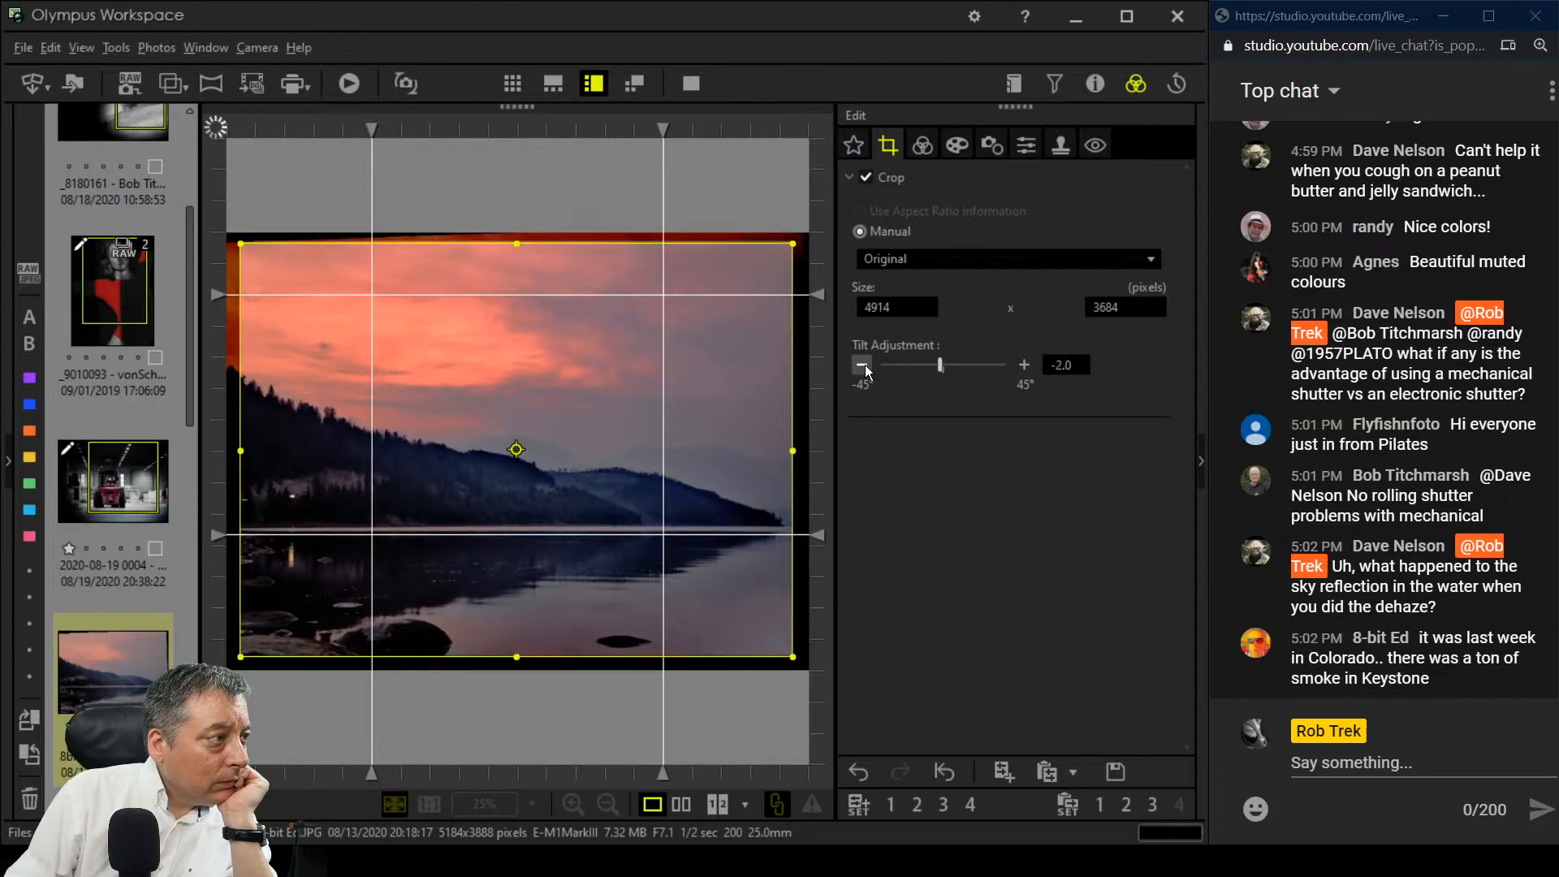
pyautogui.click(920, 146)
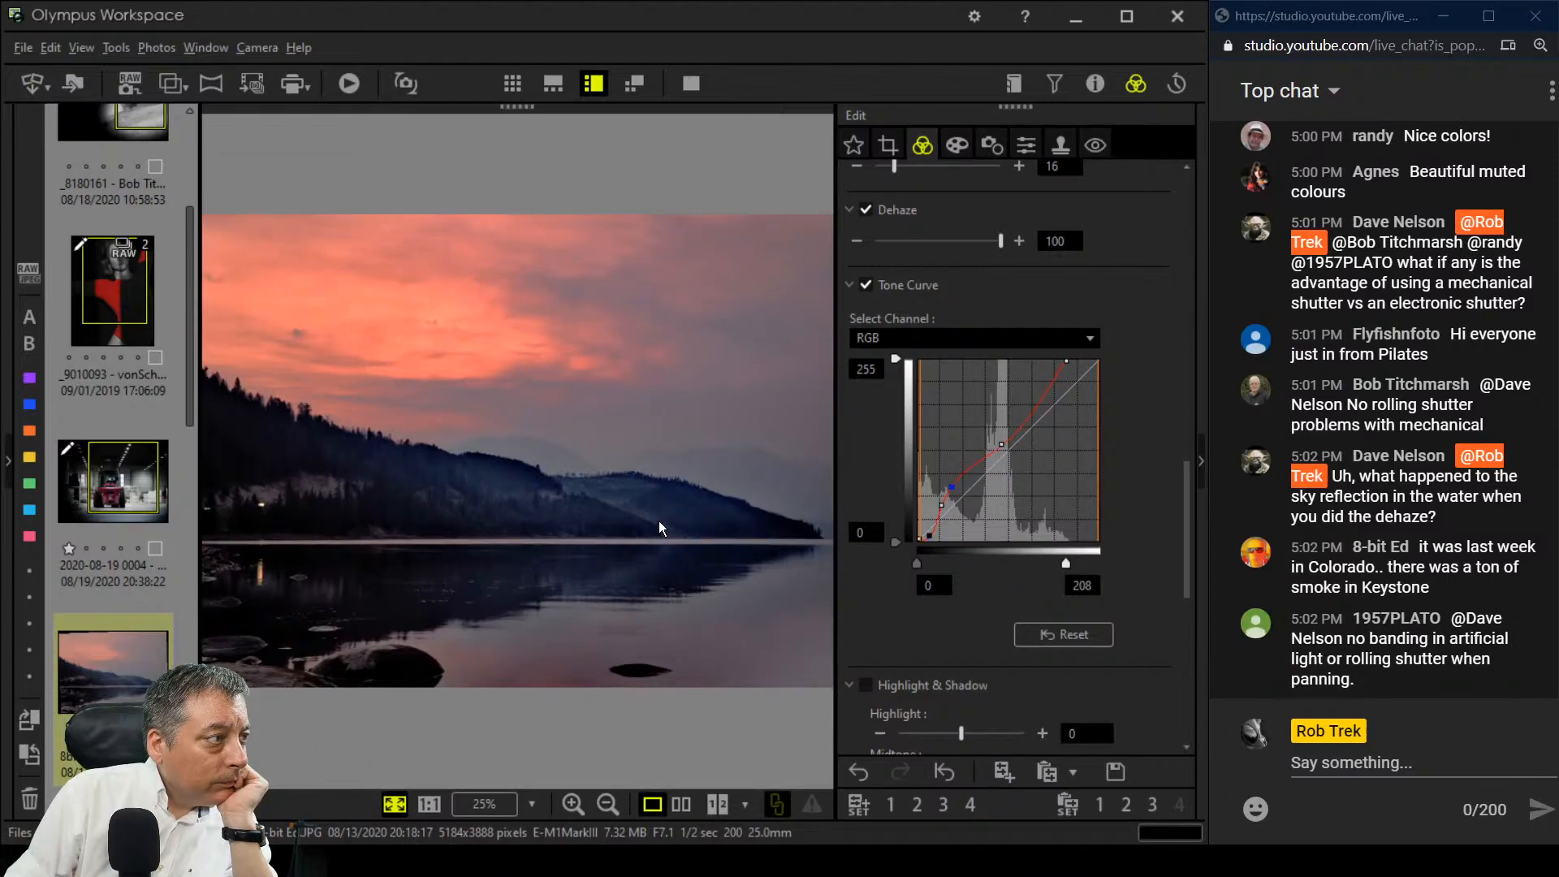
# Step: Set the crop's aspect ratio to 16:9
pyautogui.click(888, 145)
pyautogui.click(943, 258)
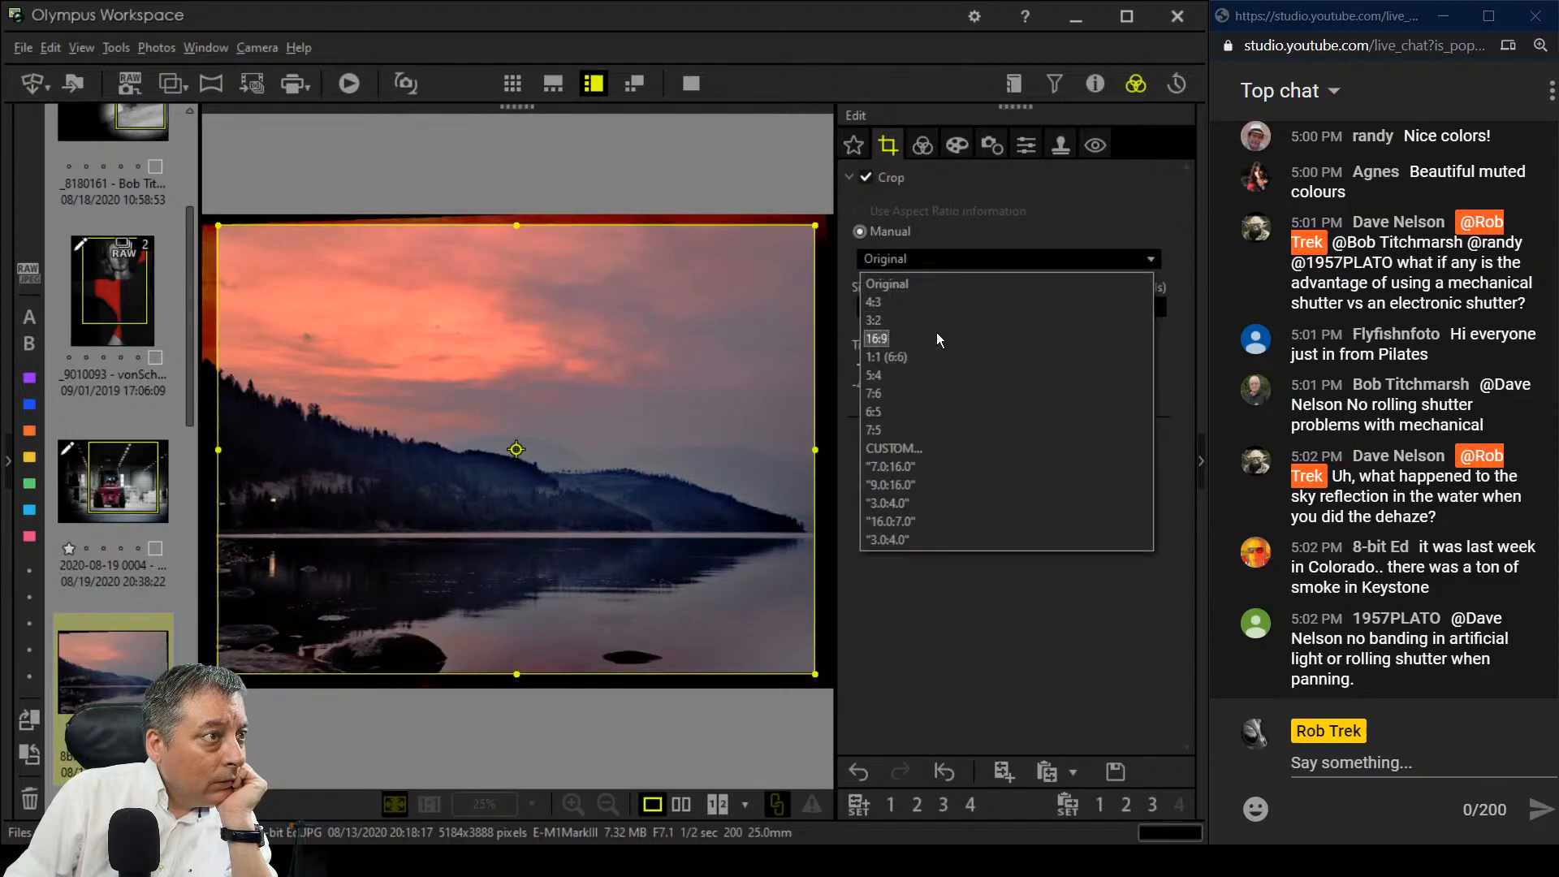
pyautogui.click(937, 336)
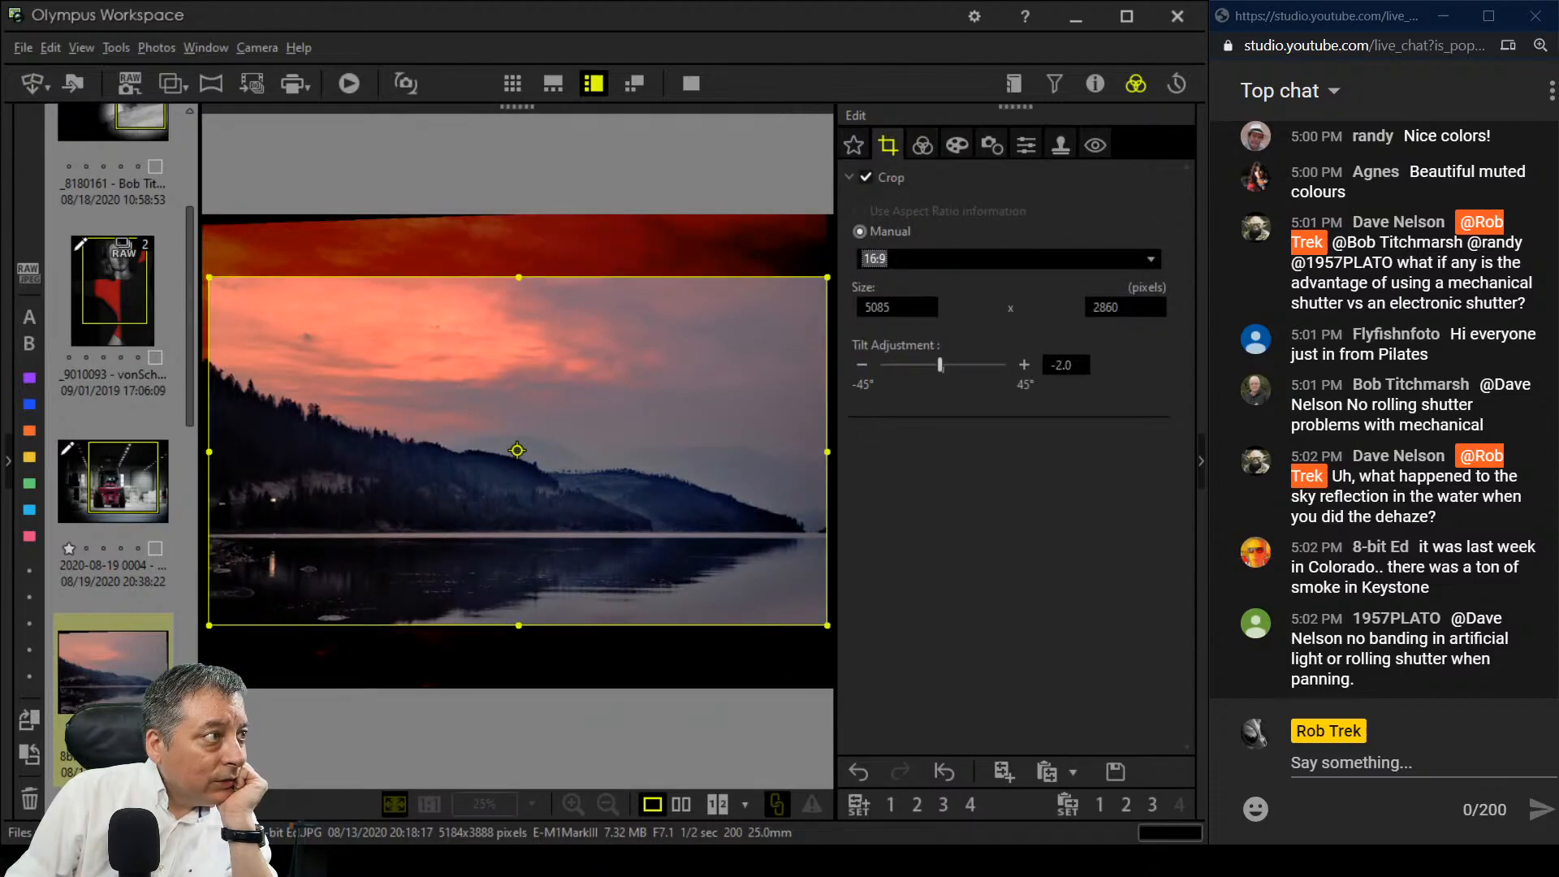
# Step: Add a control point in the upper midtones of the RGB tone curve and raise it slightly
pyautogui.click(923, 147)
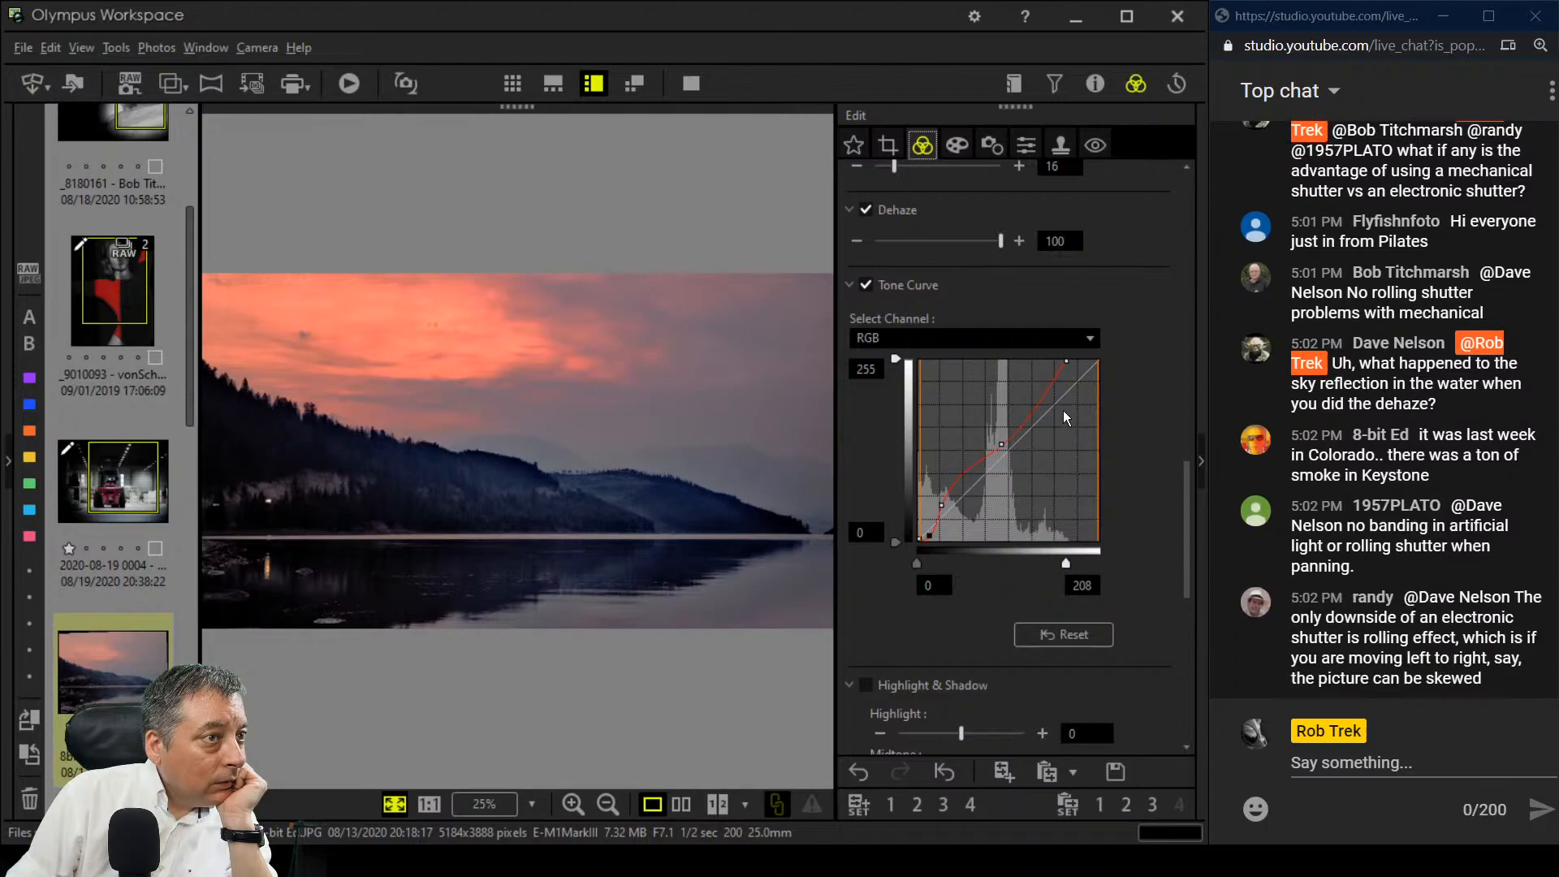
pyautogui.moveTo(1042, 379); pyautogui.dragTo(981, 304)
pyautogui.moveTo(1024, 423); pyautogui.dragTo(1027, 431)
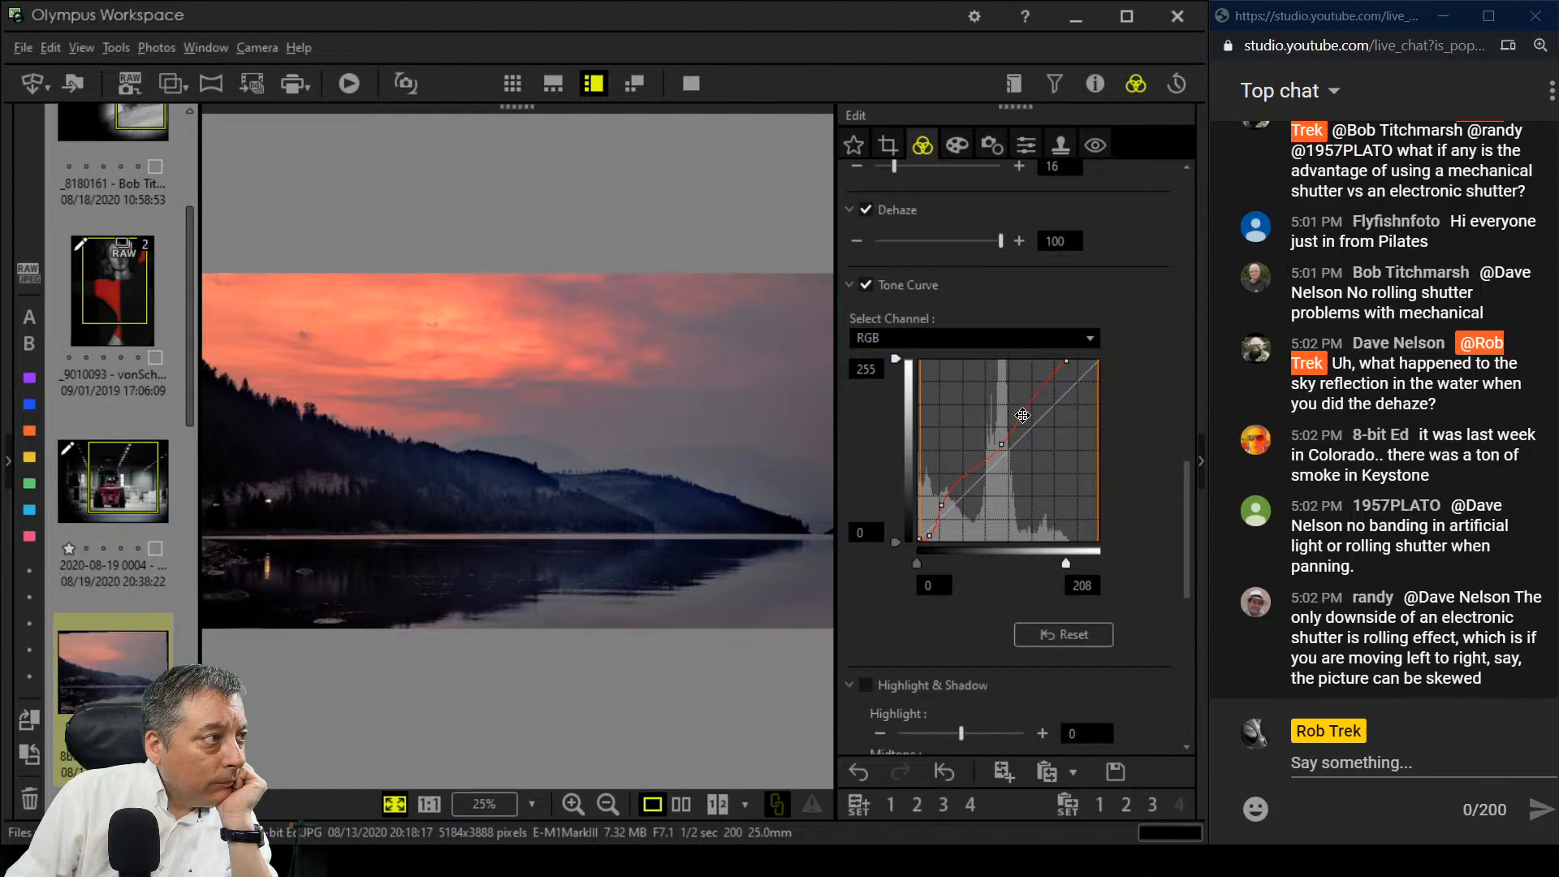
pyautogui.moveTo(1024, 417); pyautogui.dragTo(1023, 416)
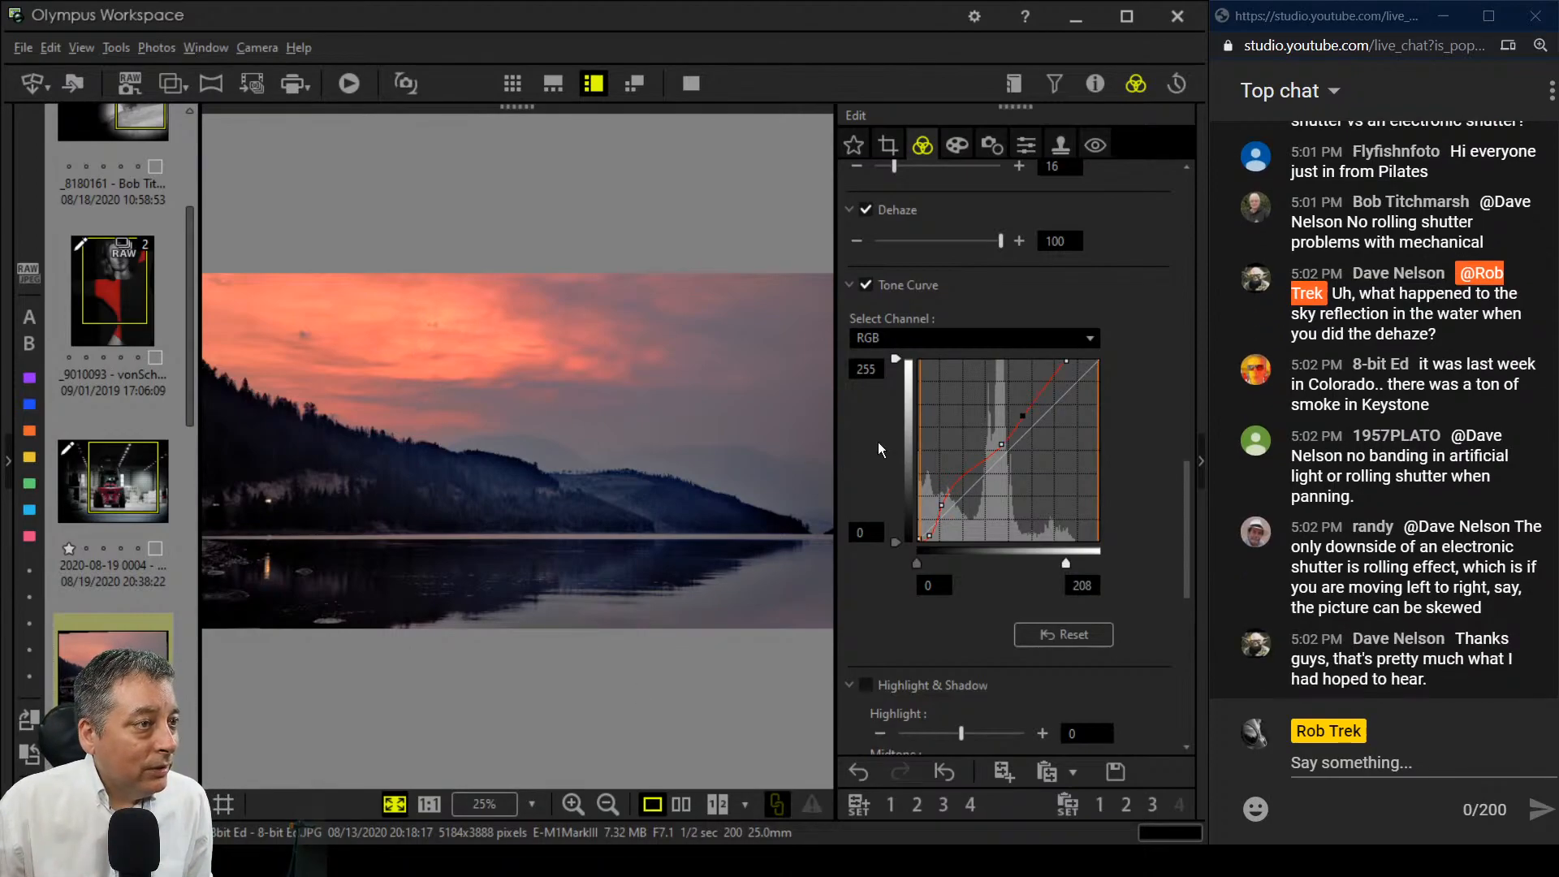
pyautogui.click(1025, 413)
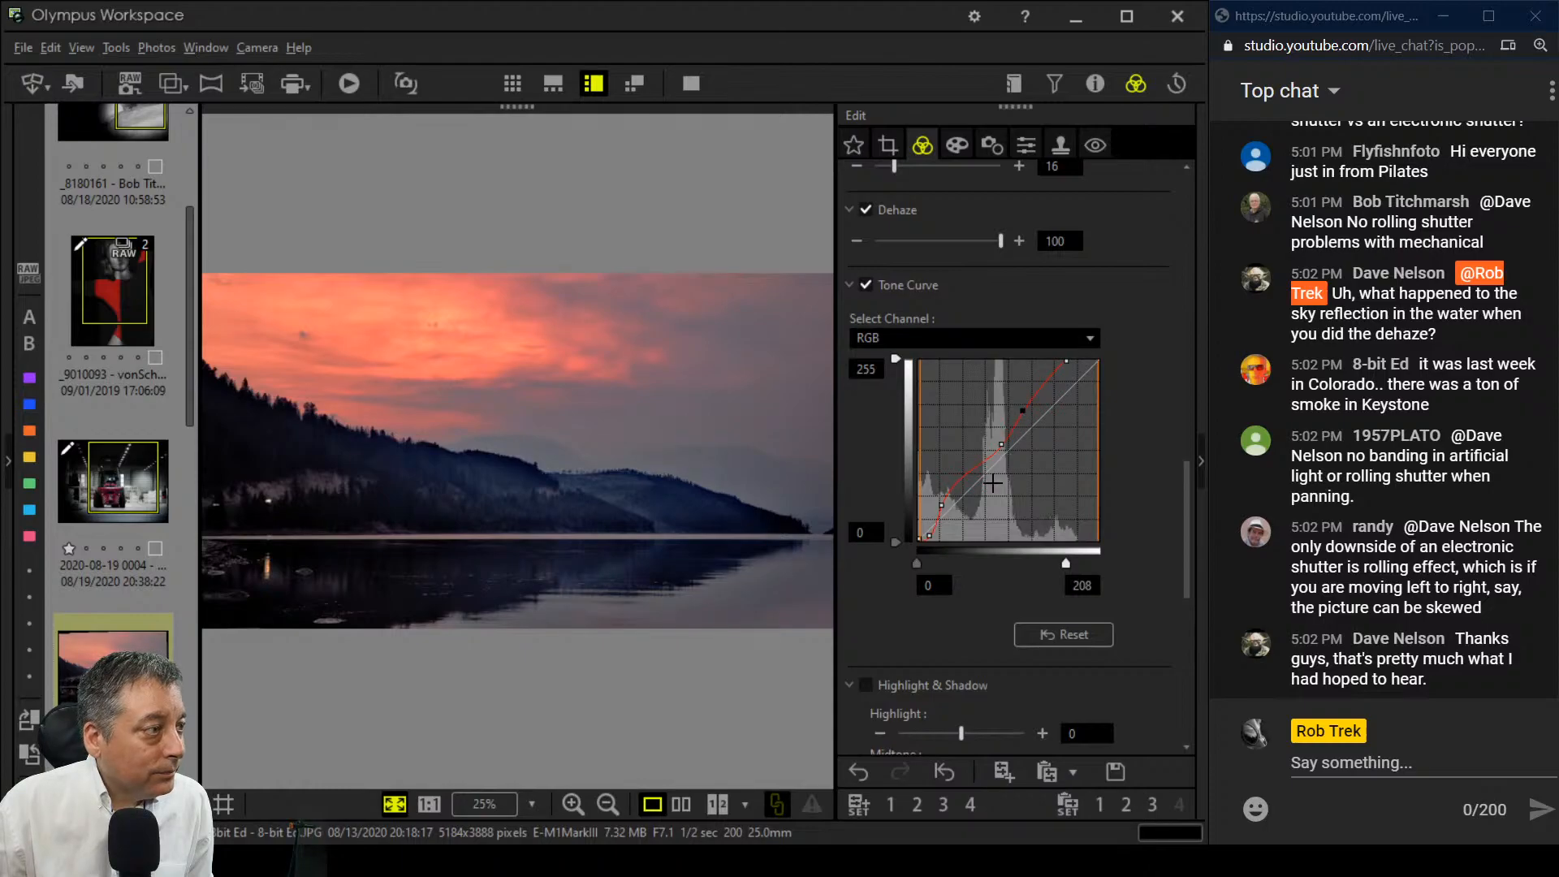
# Step: Try a contrast of 20 on the photo and switch the contrast adjustment back off
pyautogui.scroll(-9, 1153, 686)
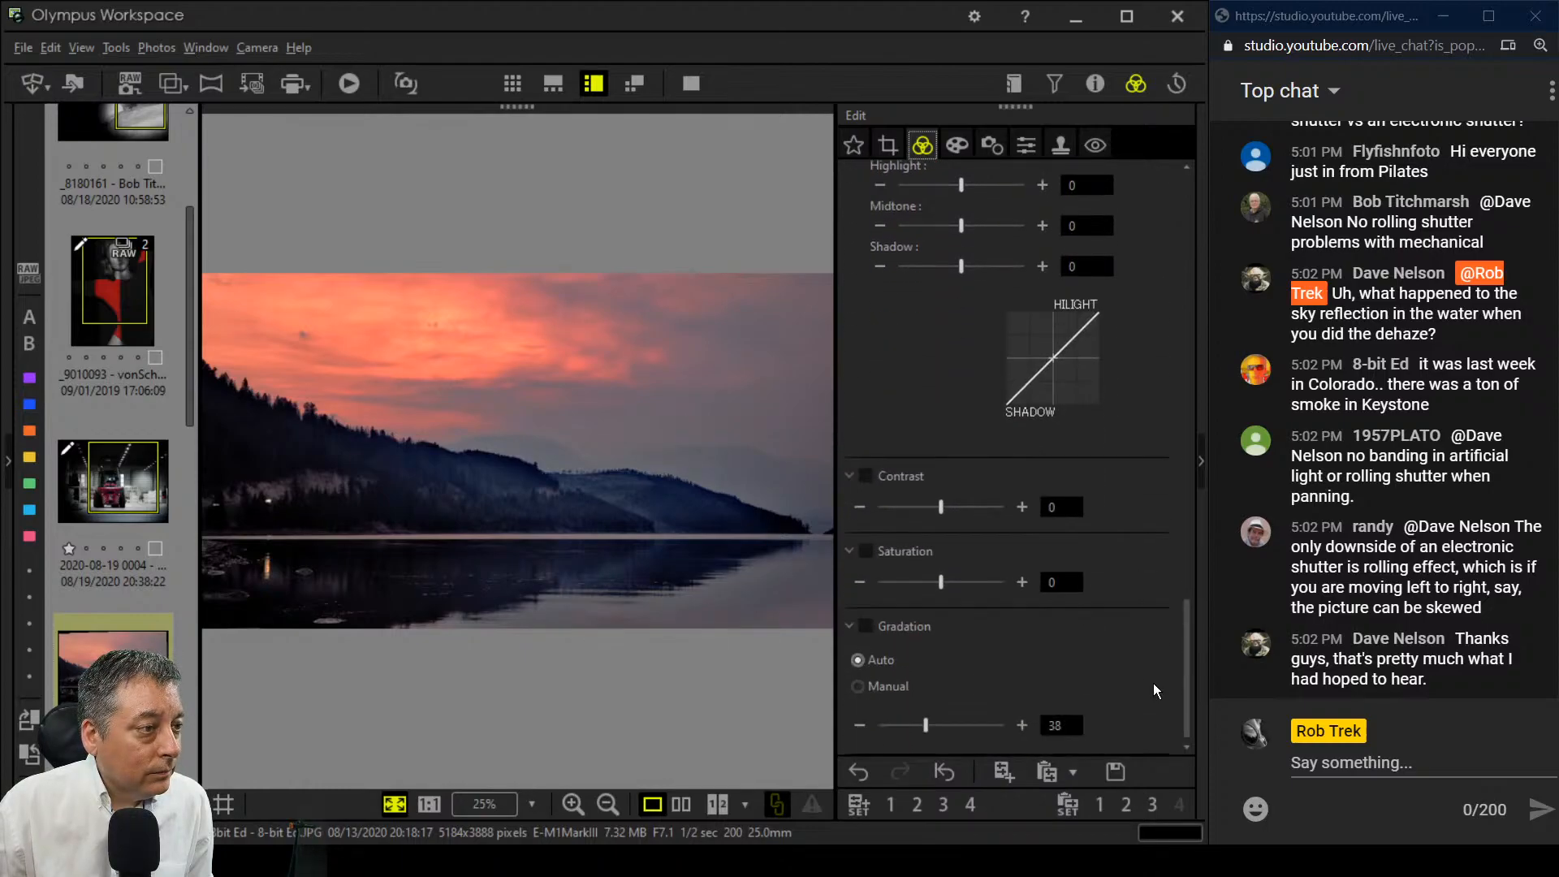
pyautogui.moveTo(942, 518); pyautogui.dragTo(955, 514)
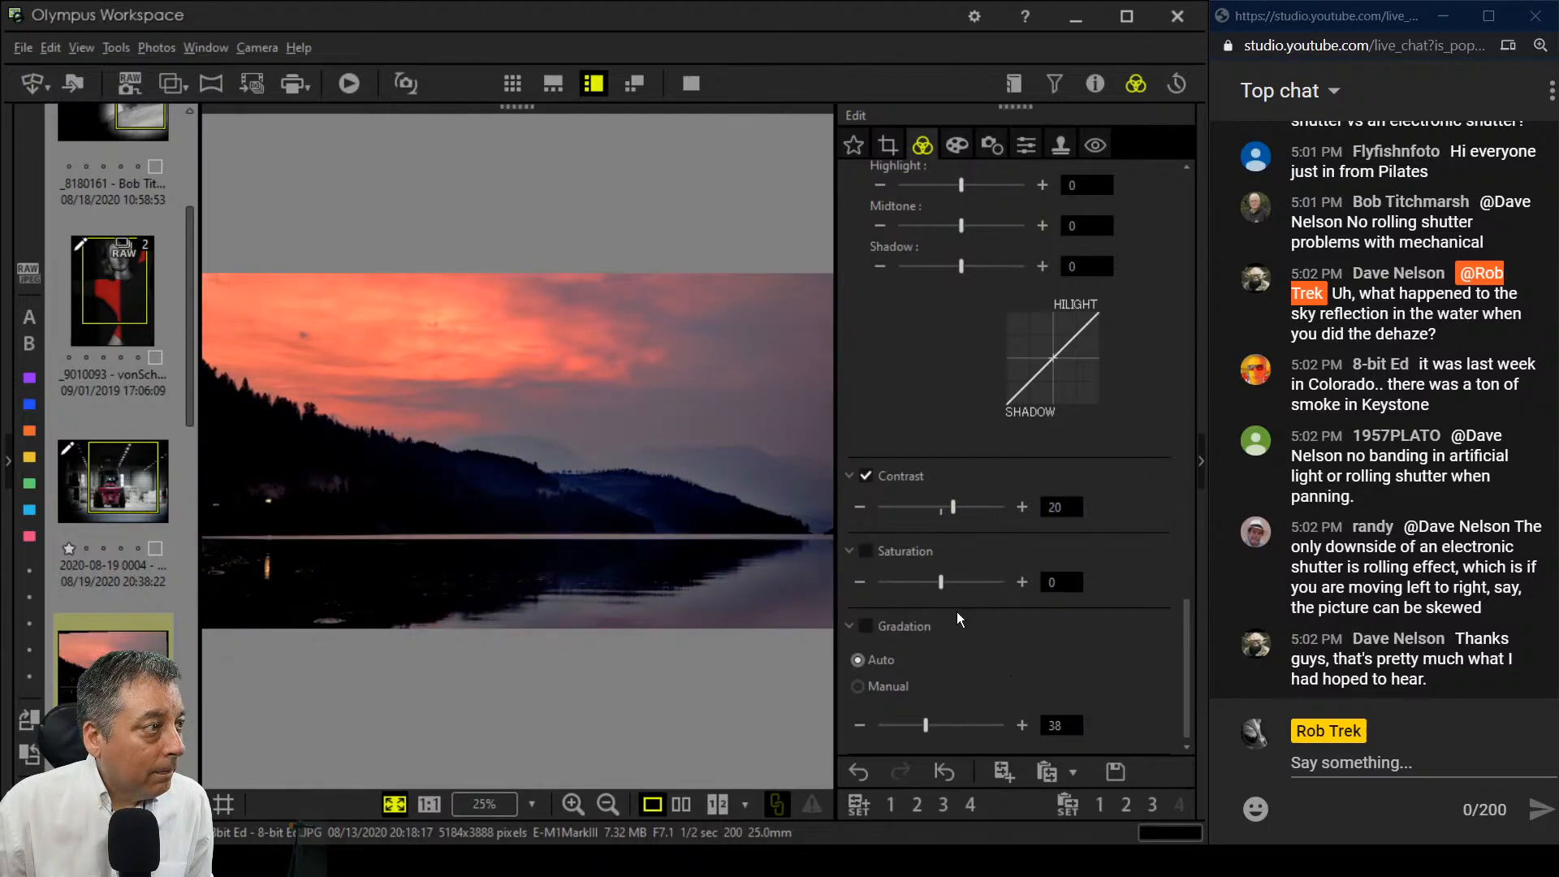
pyautogui.click(854, 478)
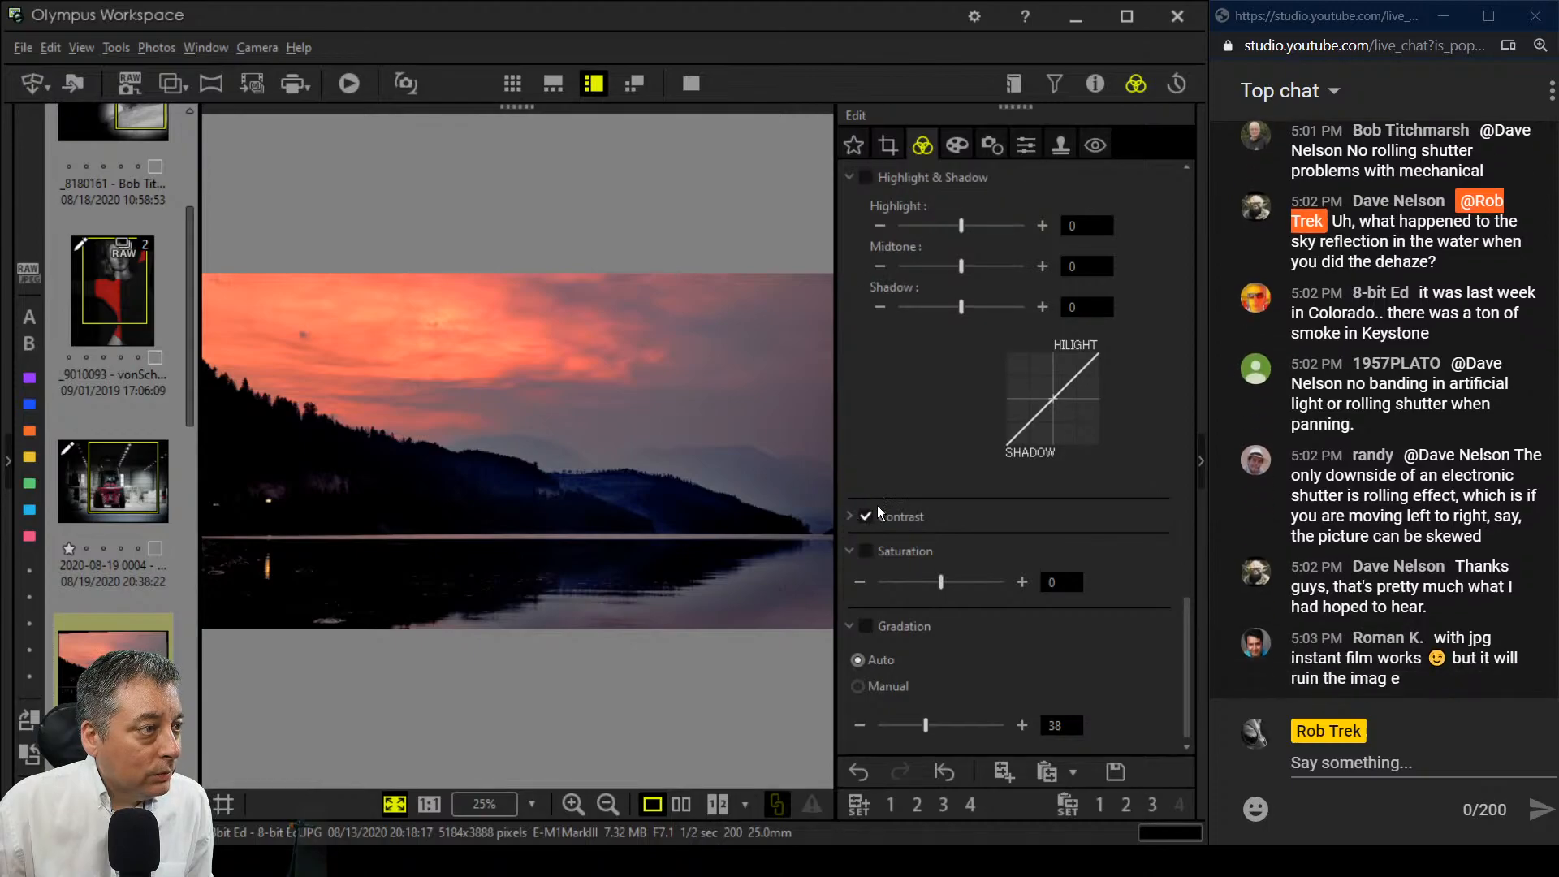
pyautogui.click(865, 515)
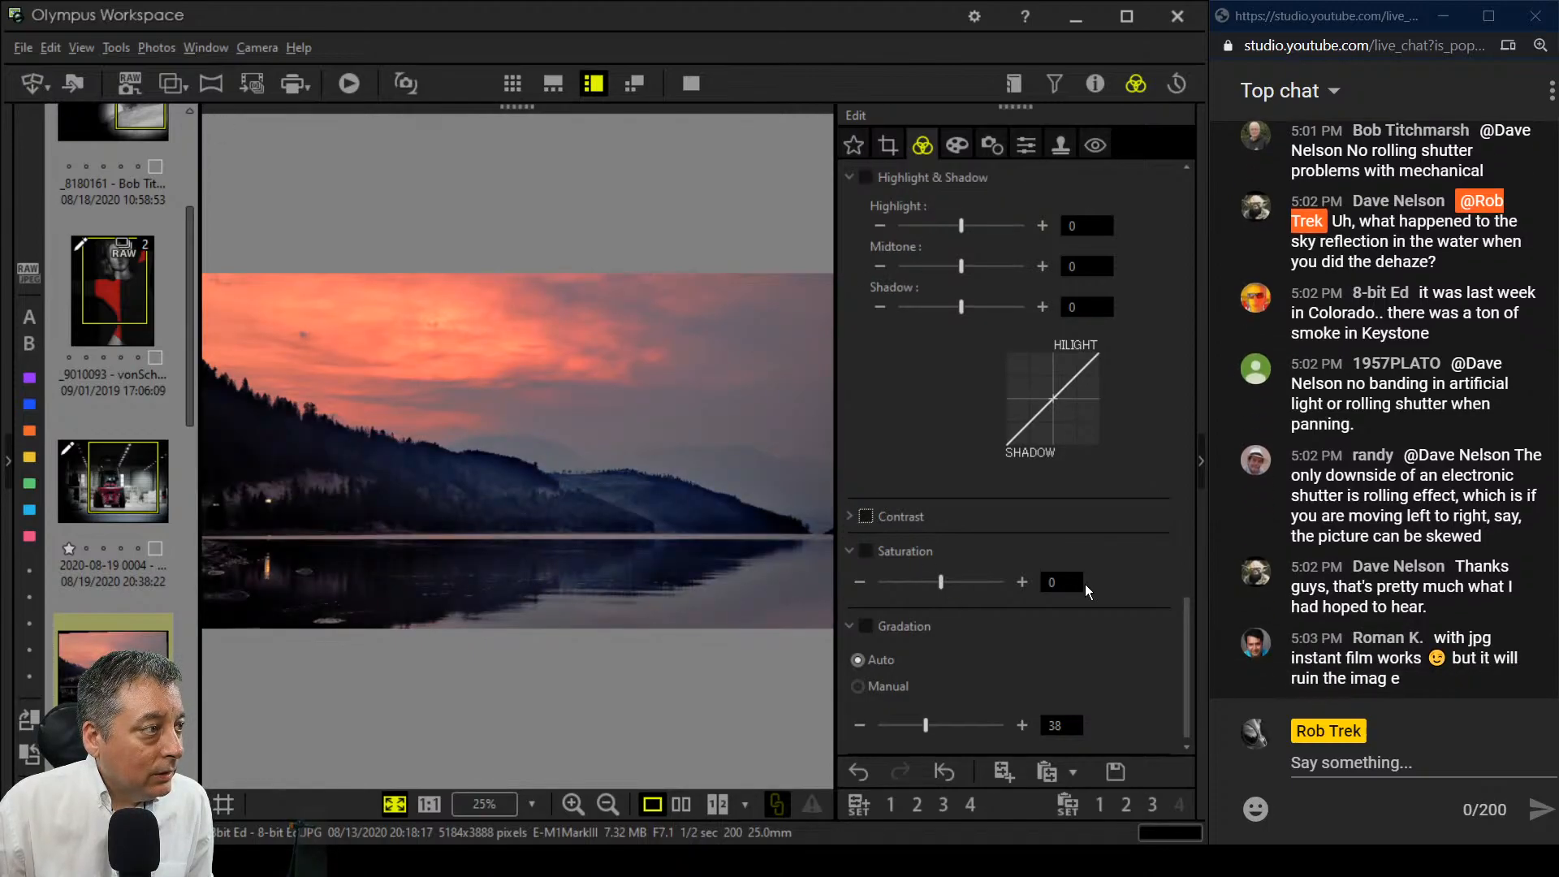
# Step: Review the available Picture Mode effects, keeping No effect selected
pyautogui.scroll(5, 1085, 583)
pyautogui.scroll(10, 1085, 583)
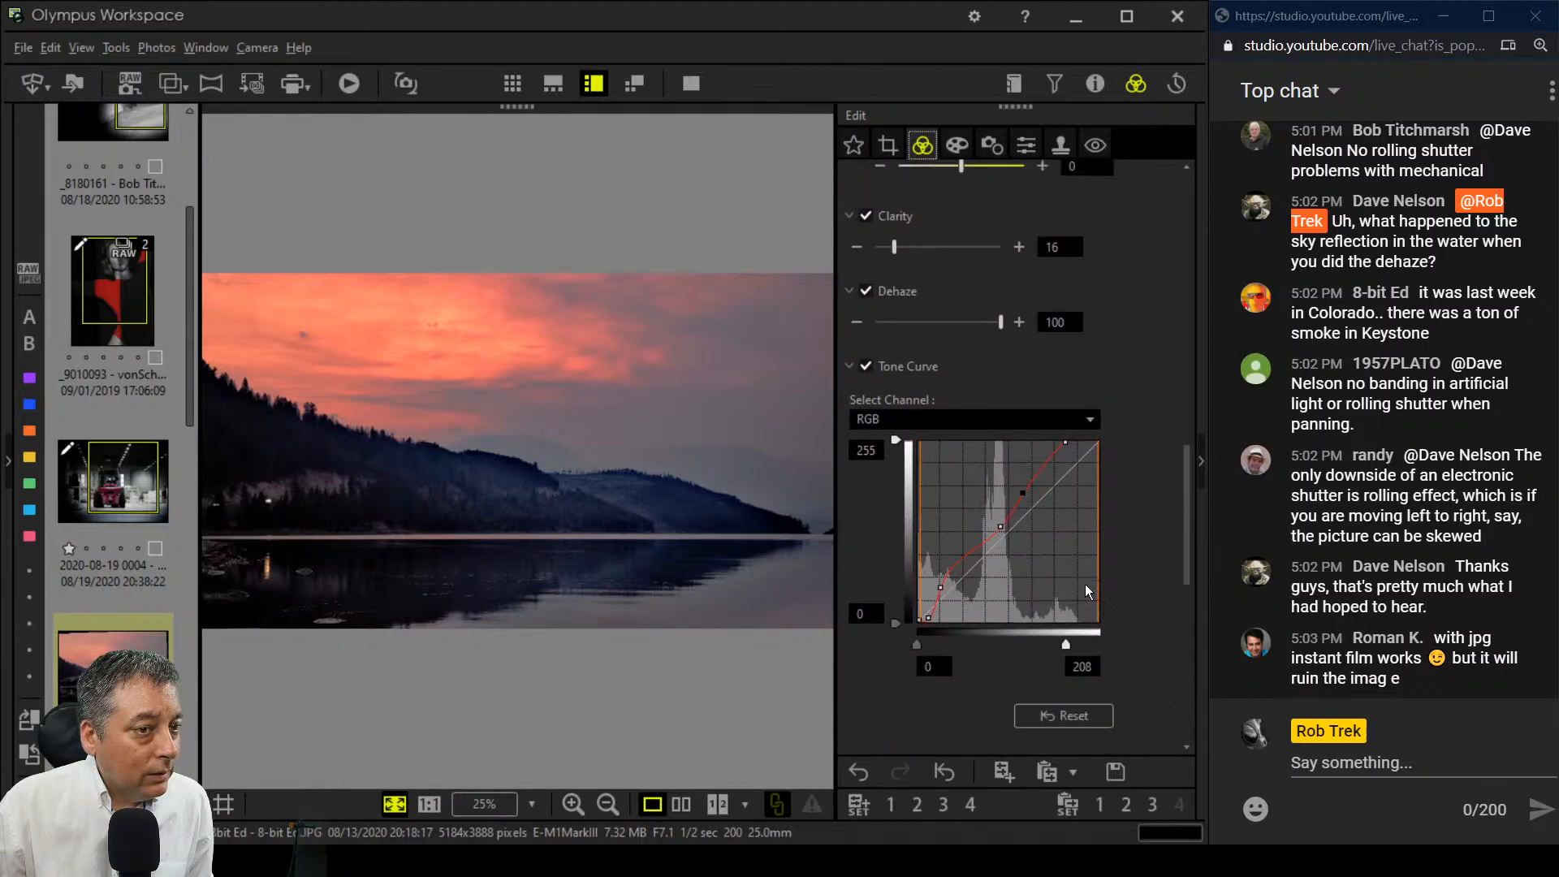
pyautogui.scroll(6, 1085, 583)
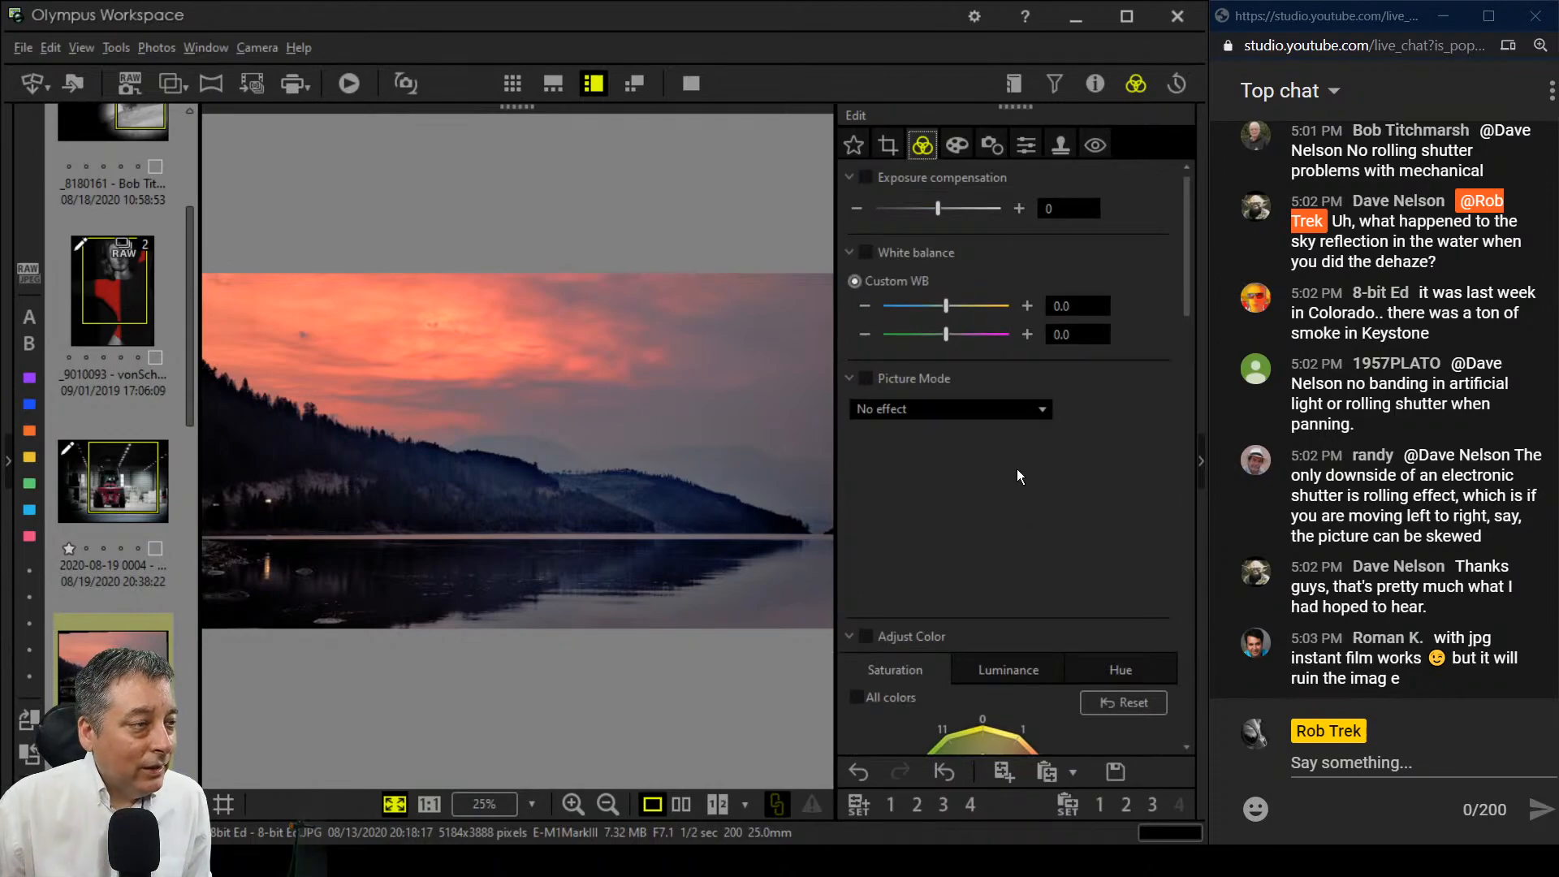
pyautogui.click(992, 416)
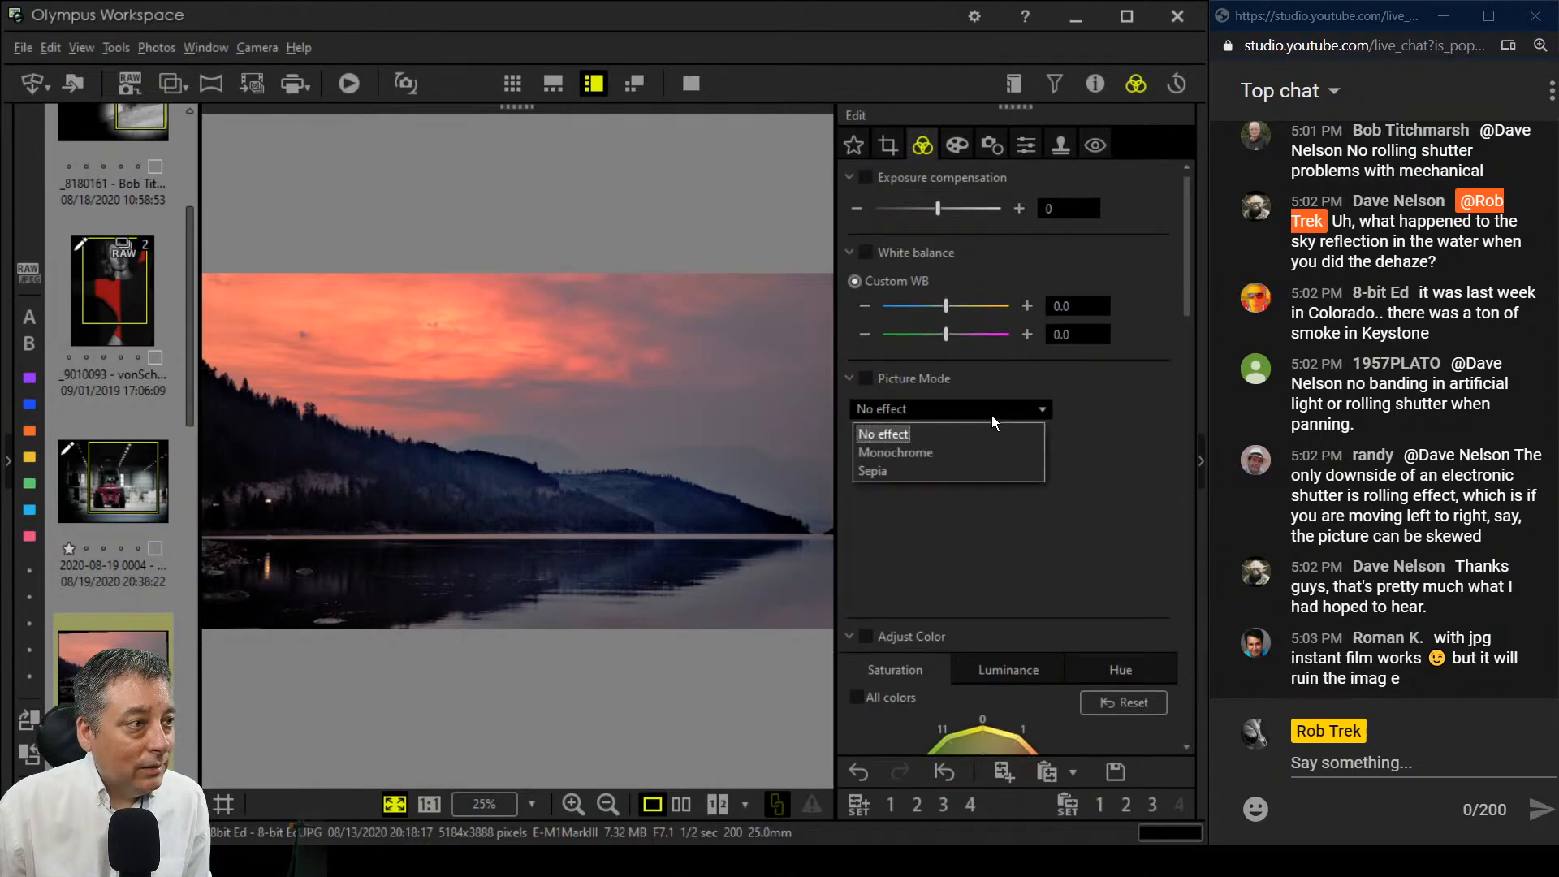
pyautogui.click(992, 416)
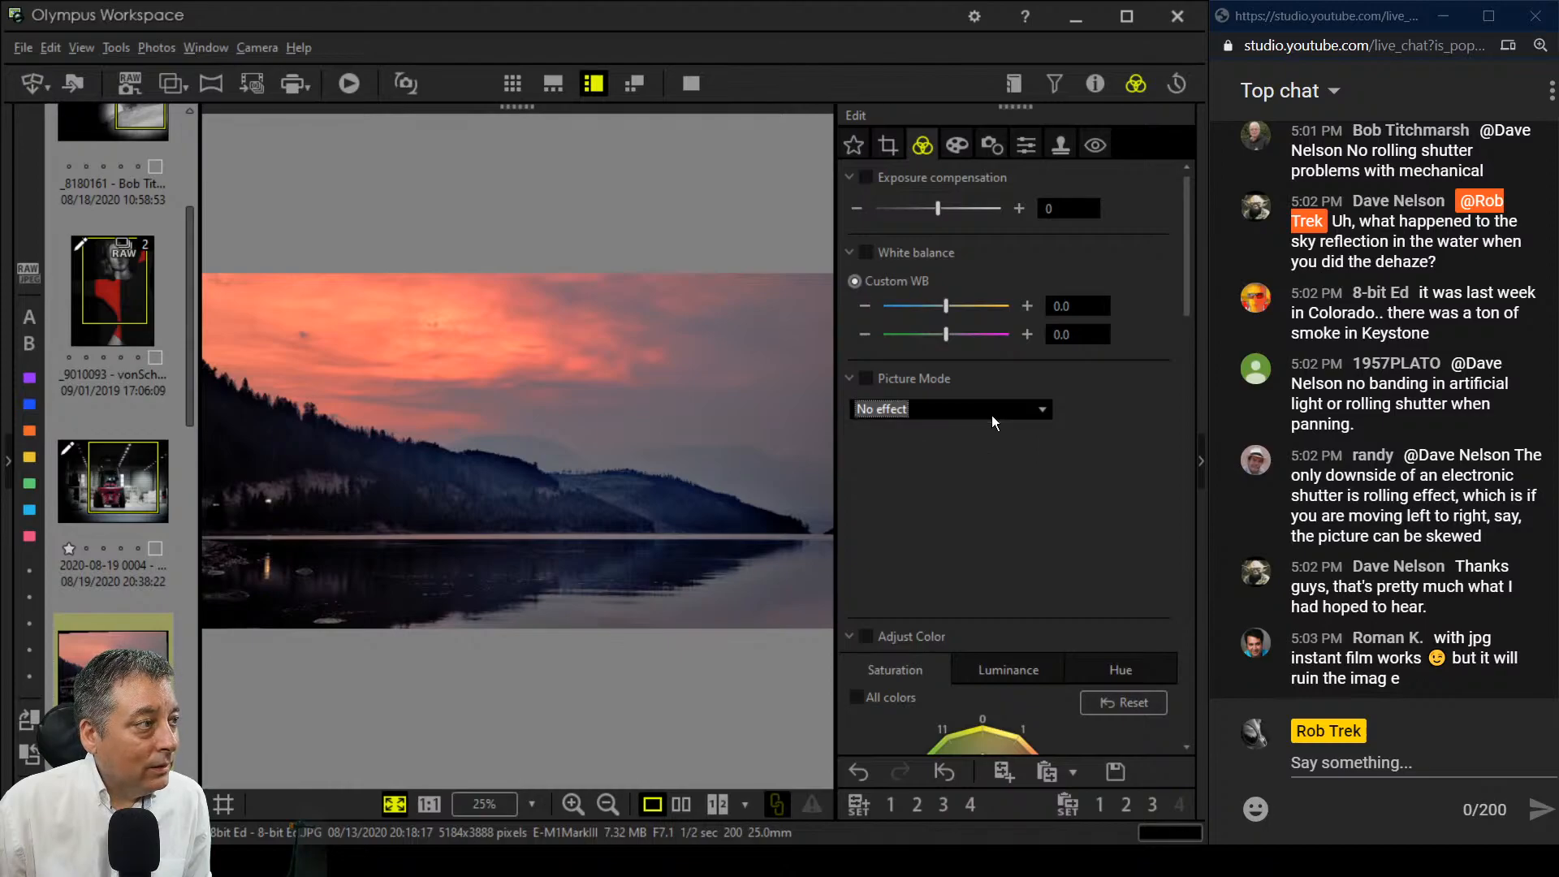
pyautogui.click(1073, 439)
# Step: Set the custom white balance to 0.3 towards yellow and -0.4 towards green
pyautogui.click(1026, 305)
pyautogui.click(1026, 305)
pyautogui.click(1027, 306)
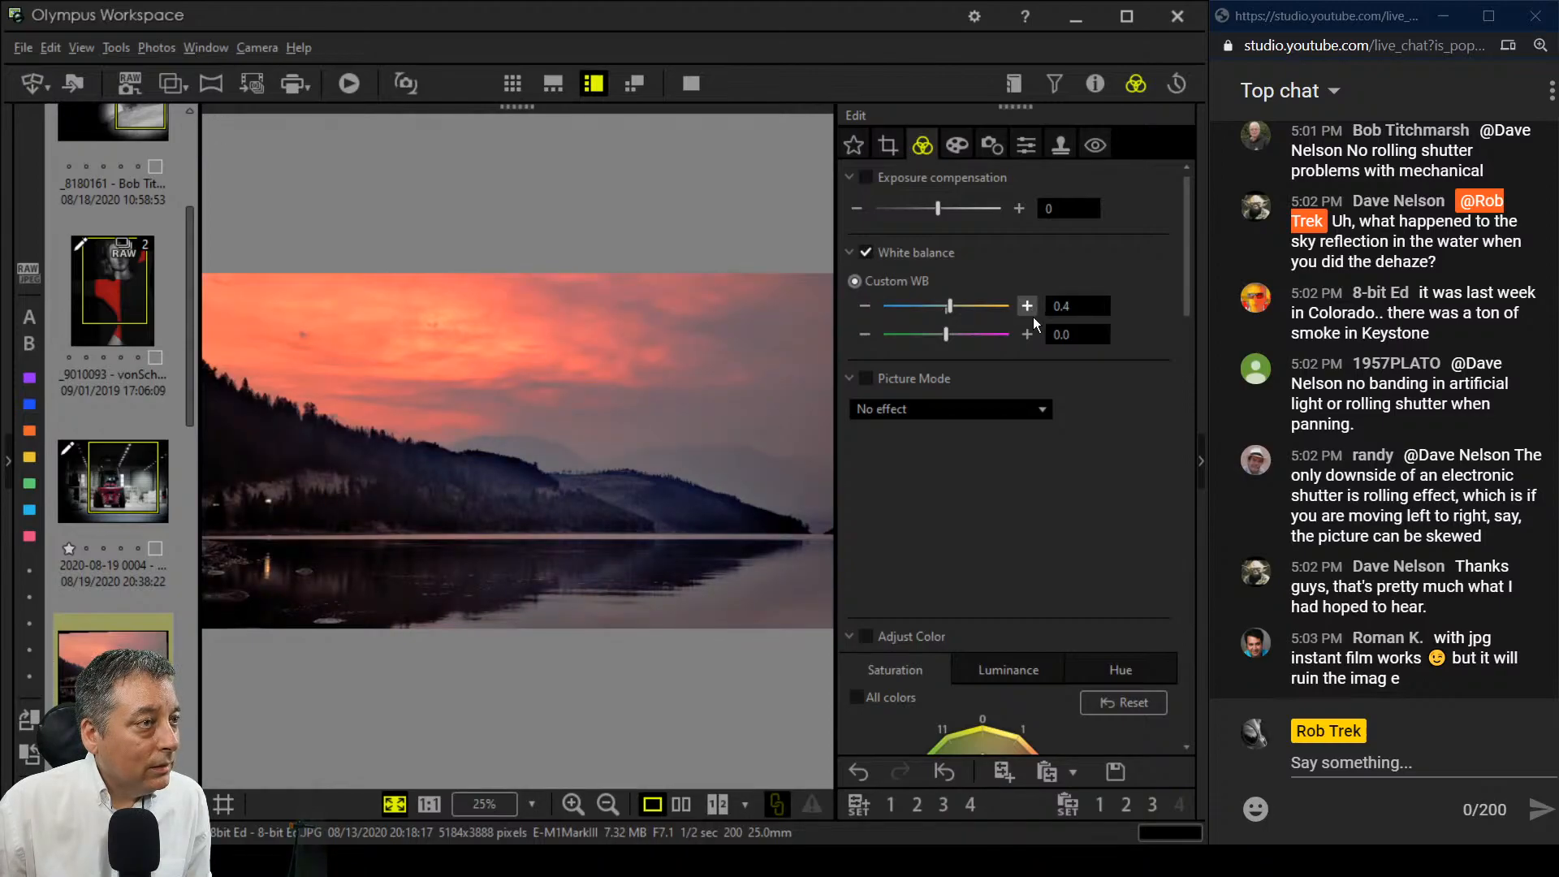
pyautogui.click(873, 335)
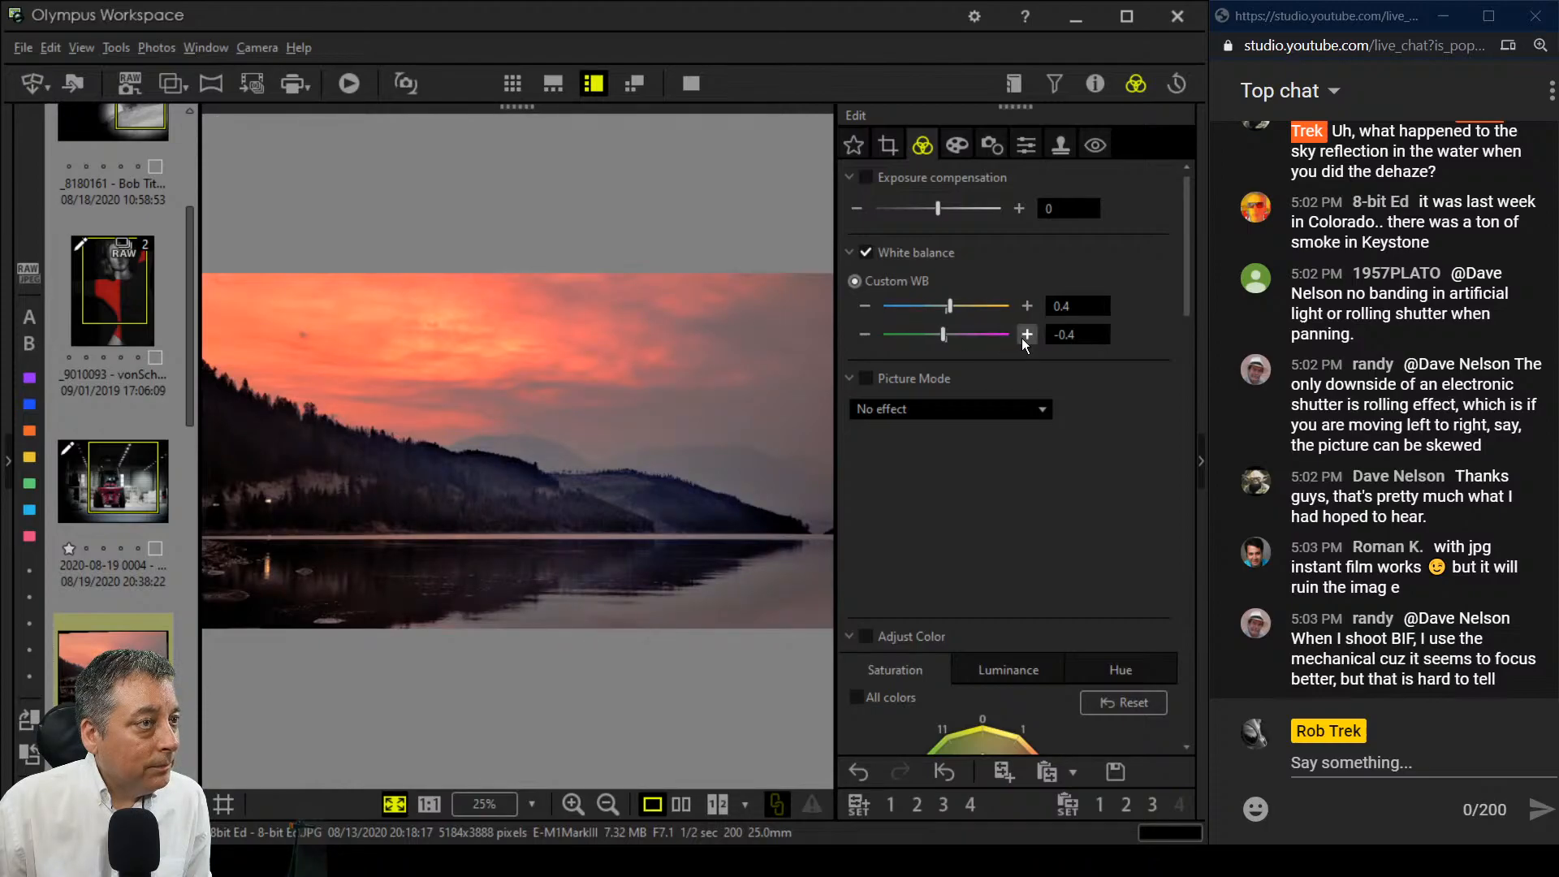
pyautogui.click(869, 307)
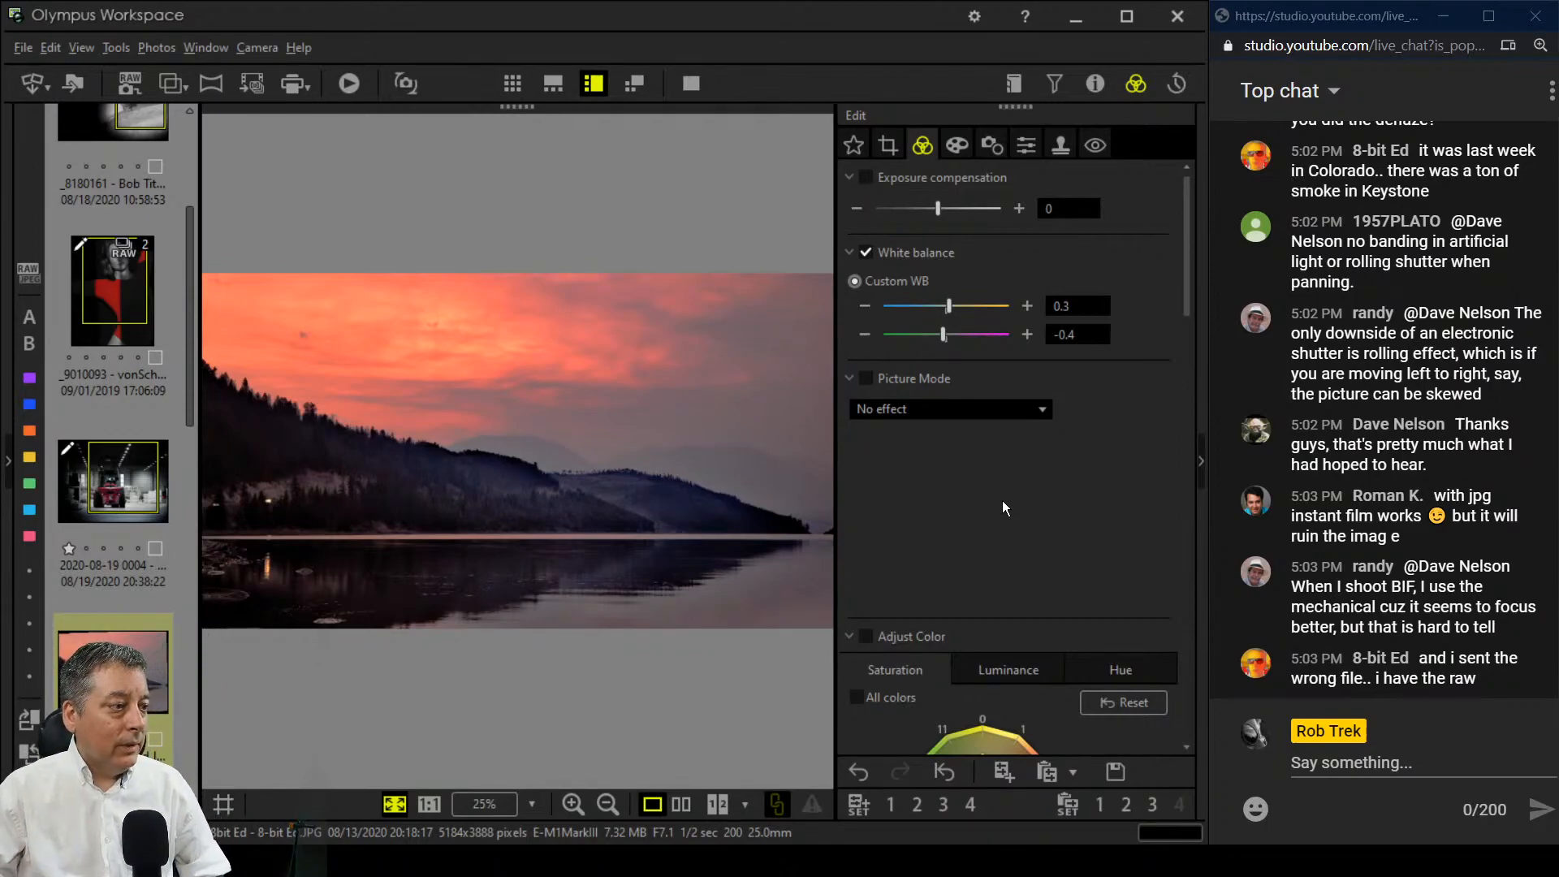
# Step: Compare the edited sunset photo with the original side by side in full screen, and review its adjustments
pyautogui.click(682, 804)
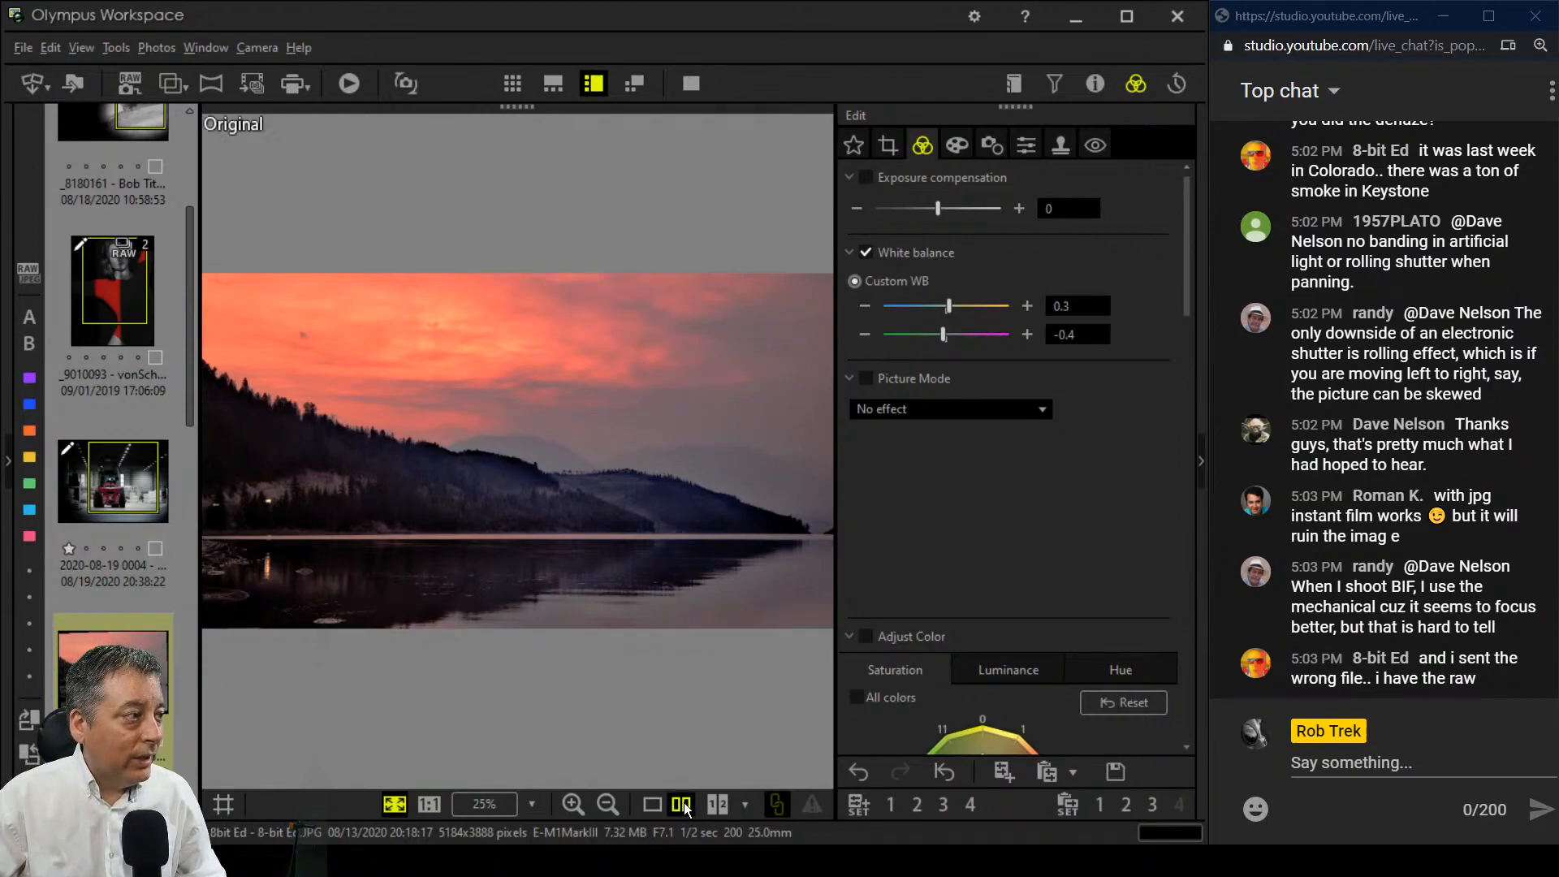
pyautogui.click(691, 83)
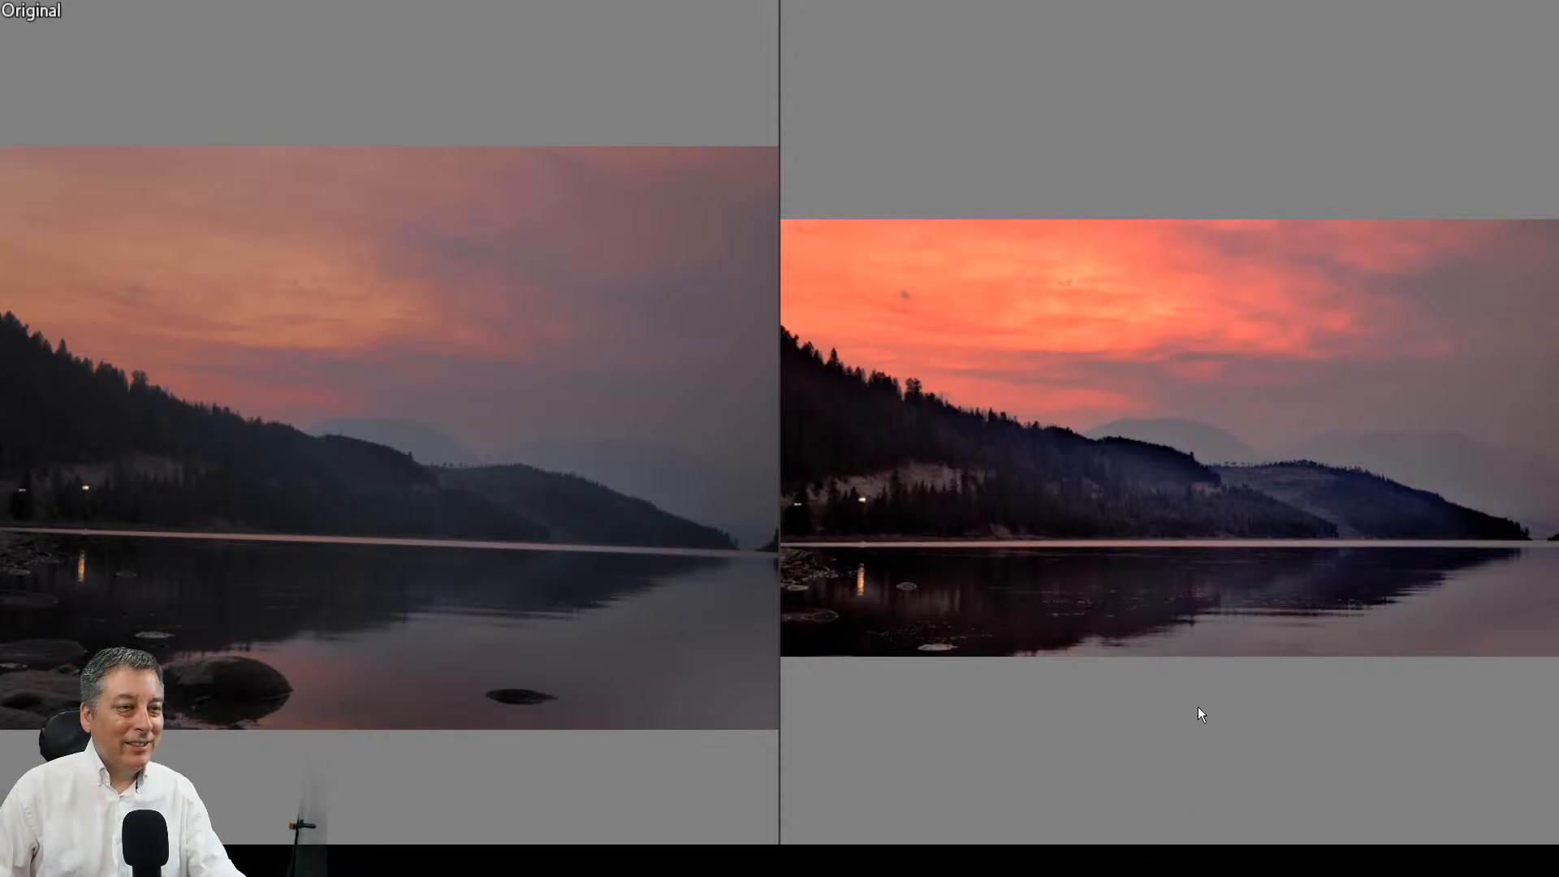
pyautogui.press('Escape')
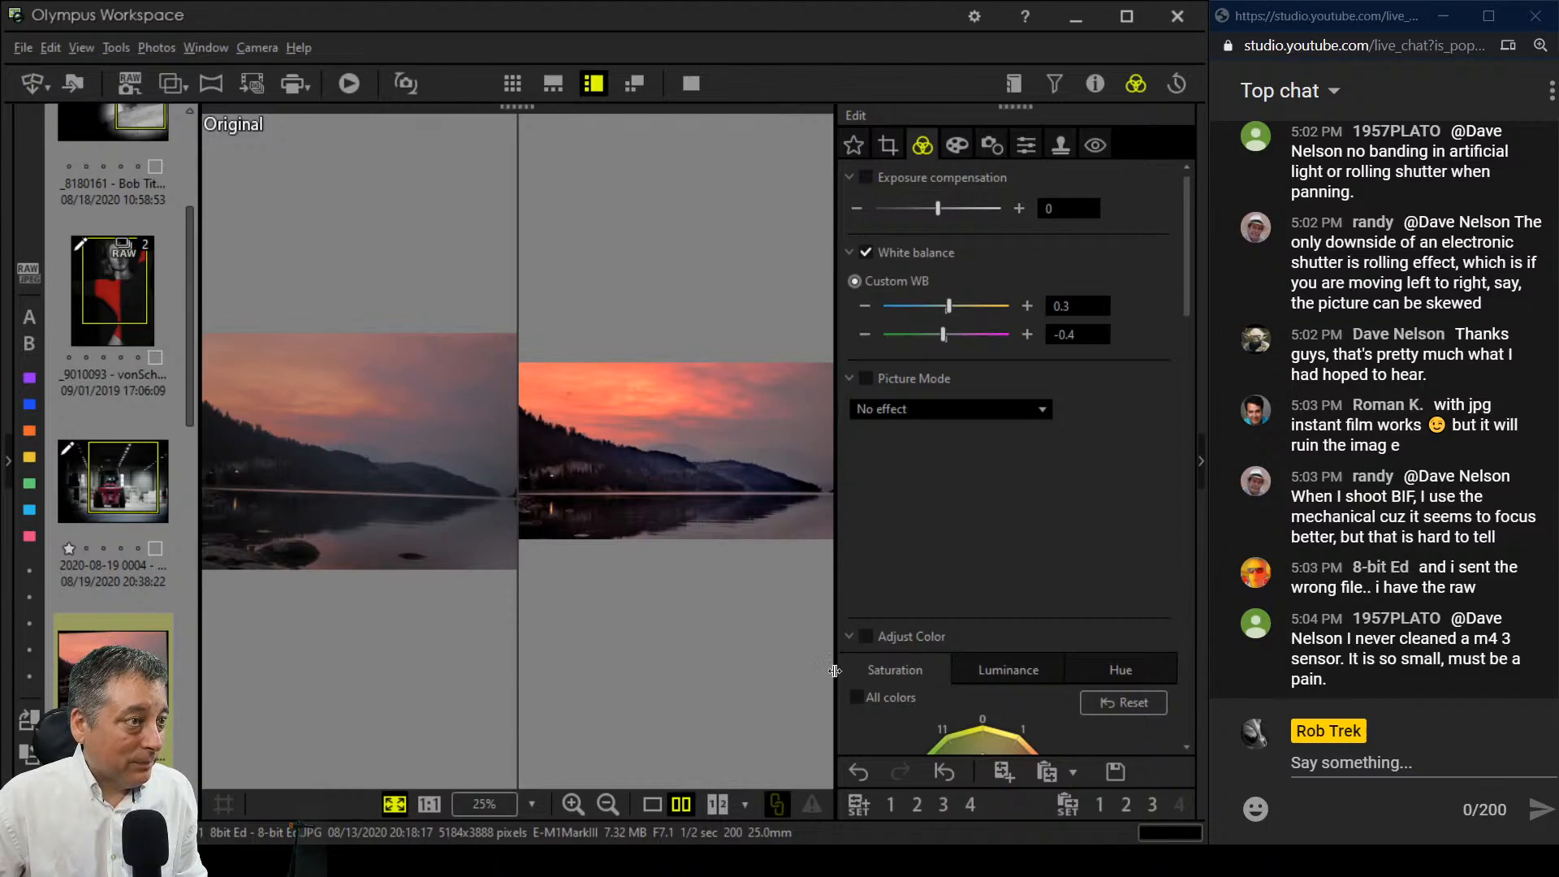
pyautogui.scroll(-5, 924, 612)
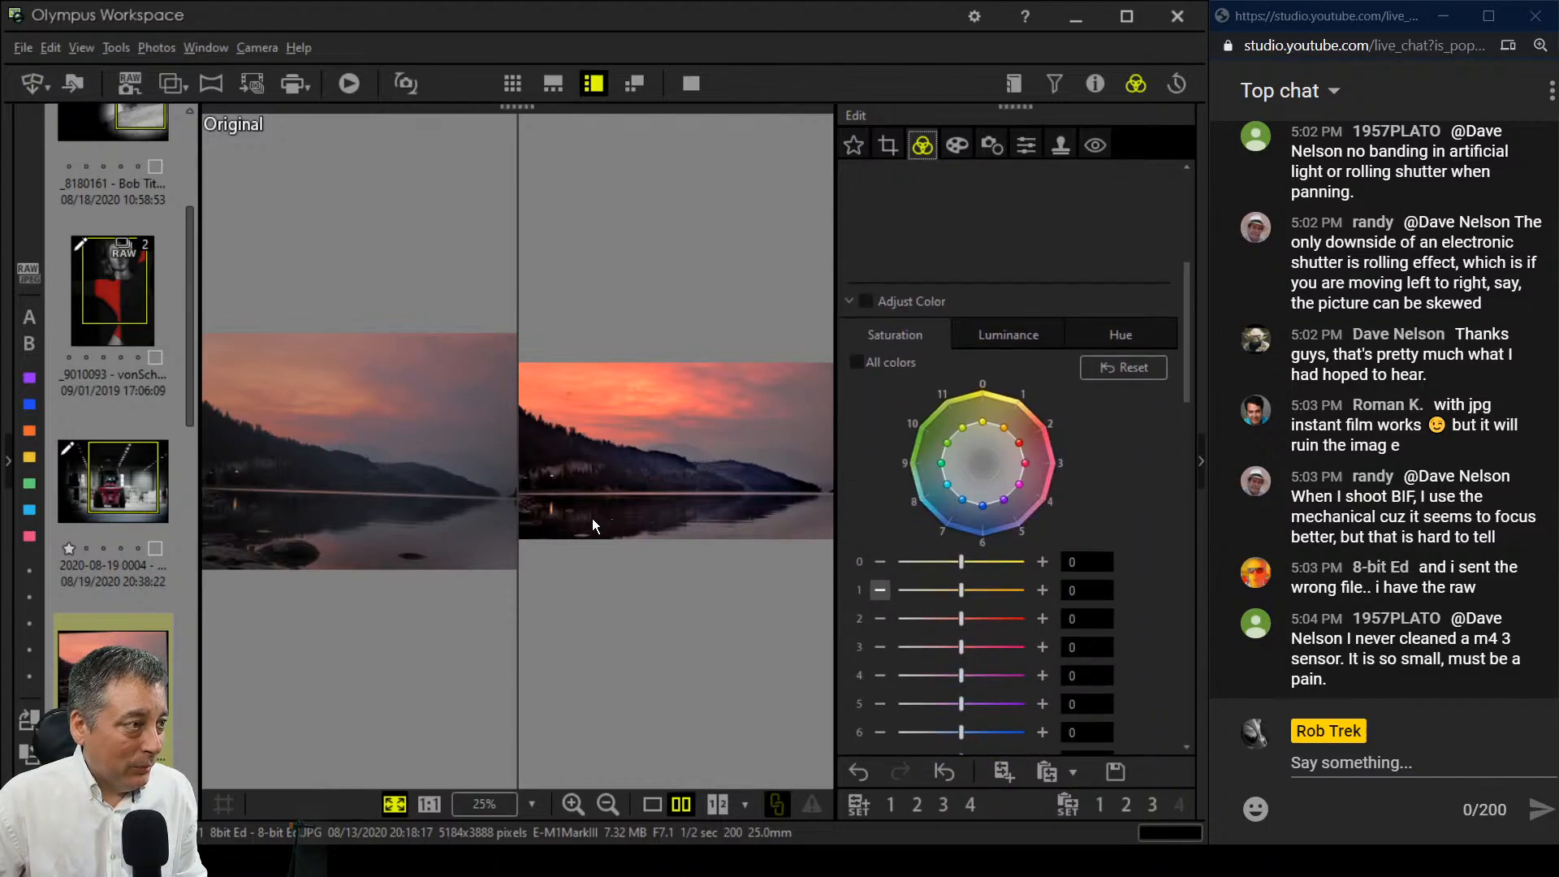
pyautogui.scroll(-5, 894, 628)
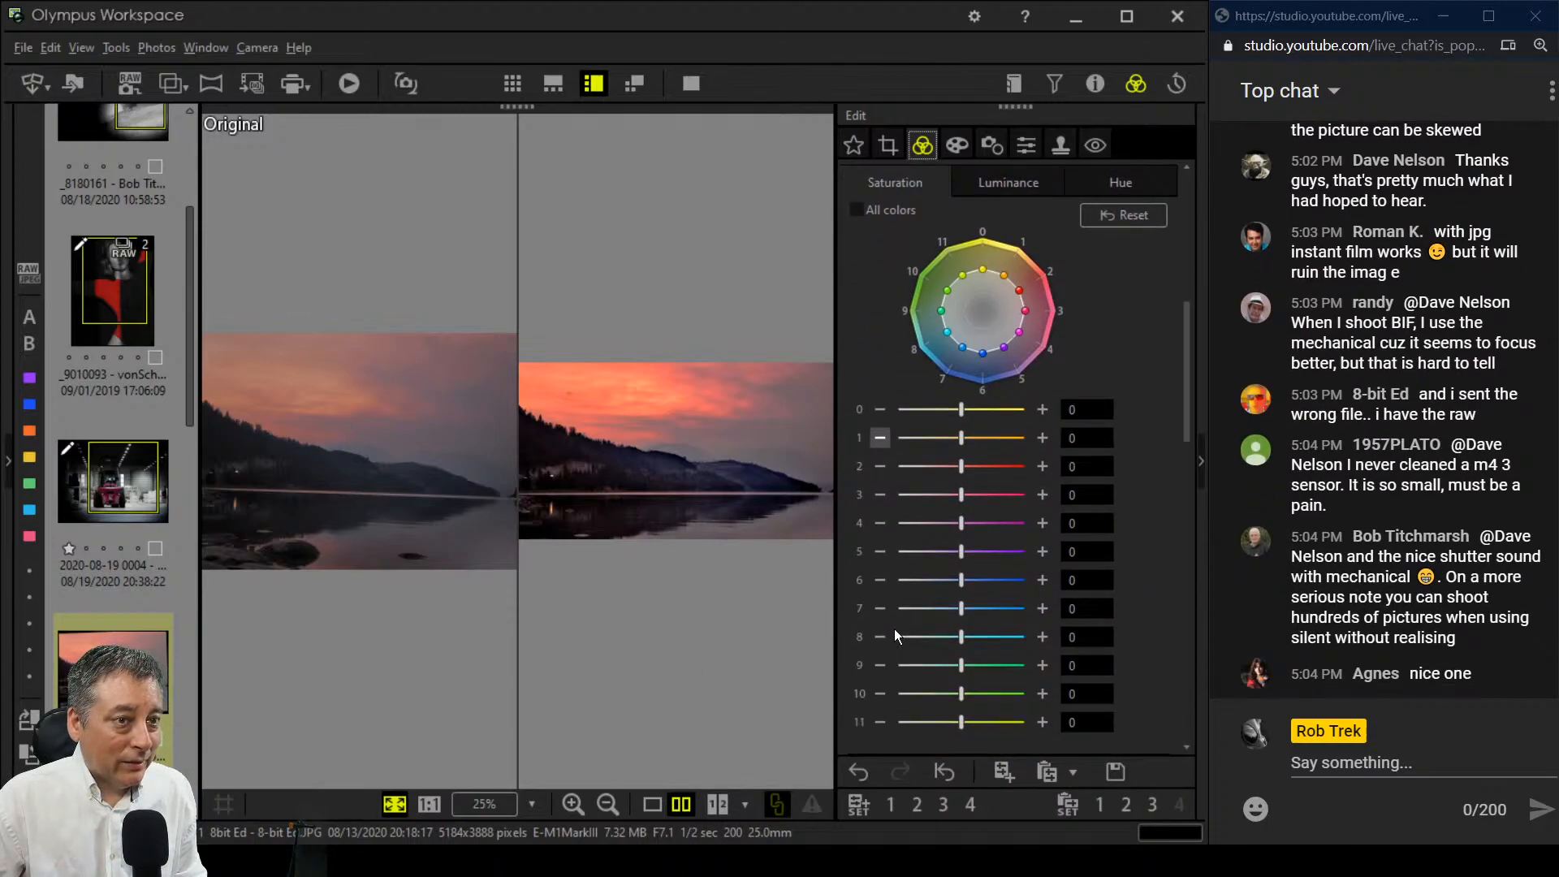
pyautogui.scroll(-5, 894, 629)
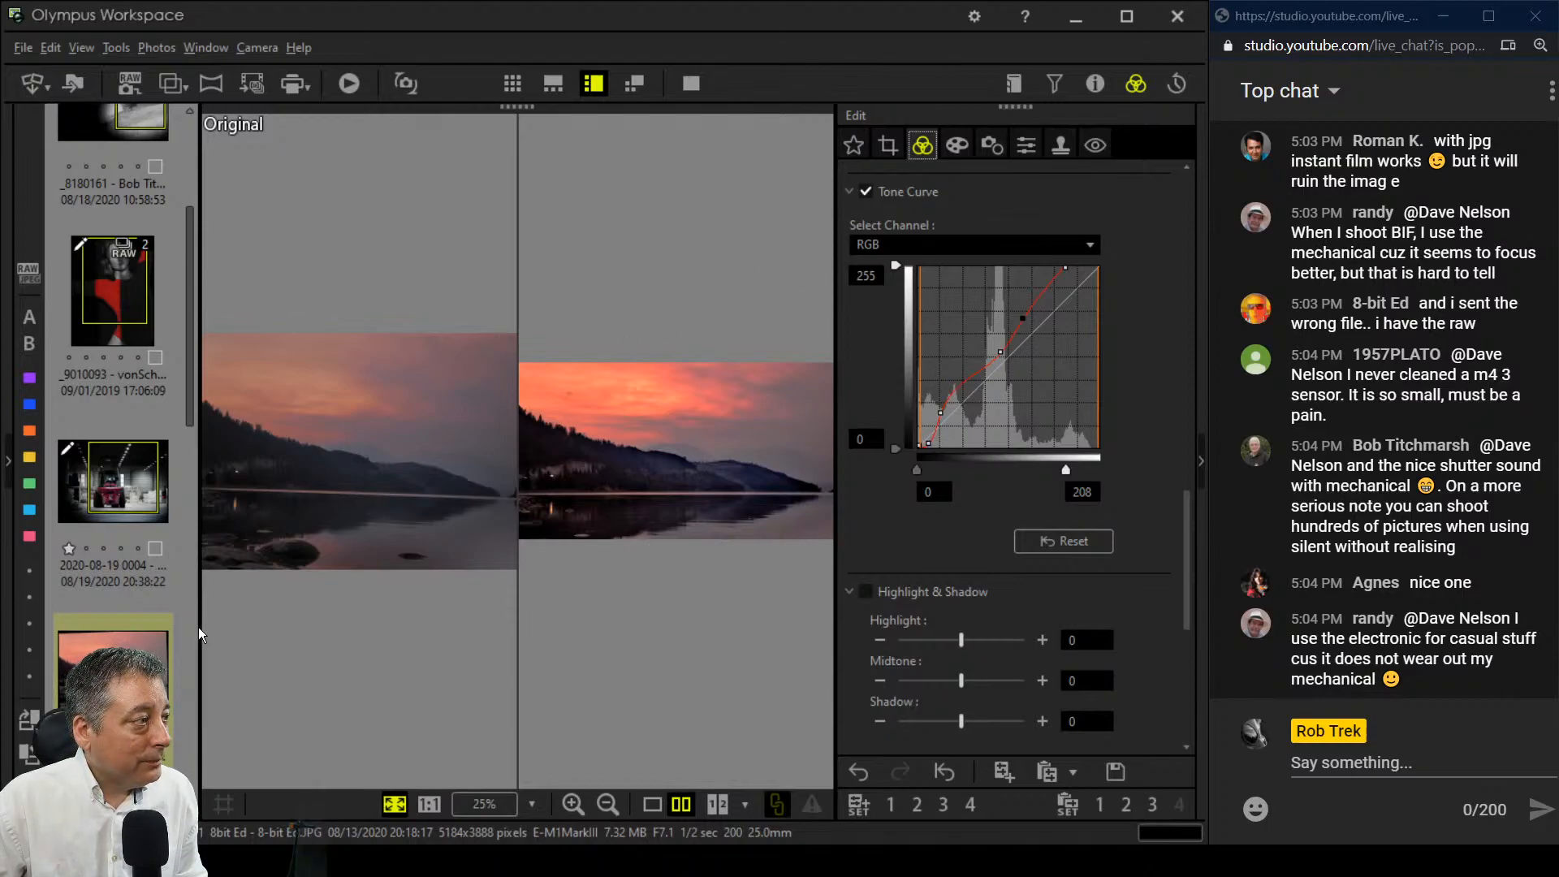
# Step: Open the RAW photo of the cyclist in the tunnel in the single-image view
pyautogui.scroll(-3, 158, 645)
pyautogui.click(118, 609)
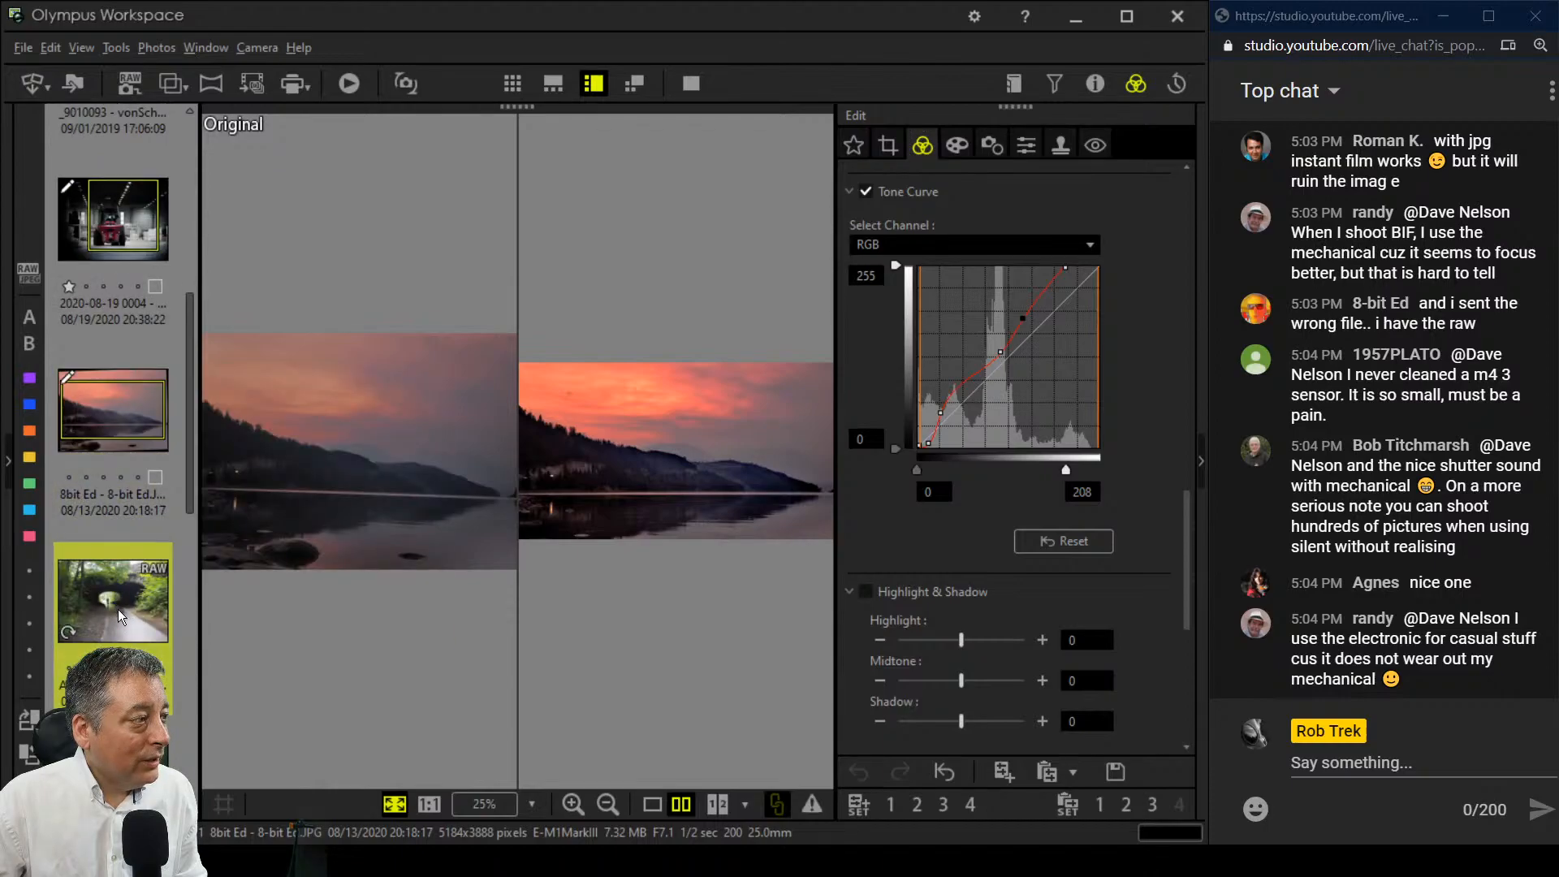
pyautogui.click(661, 810)
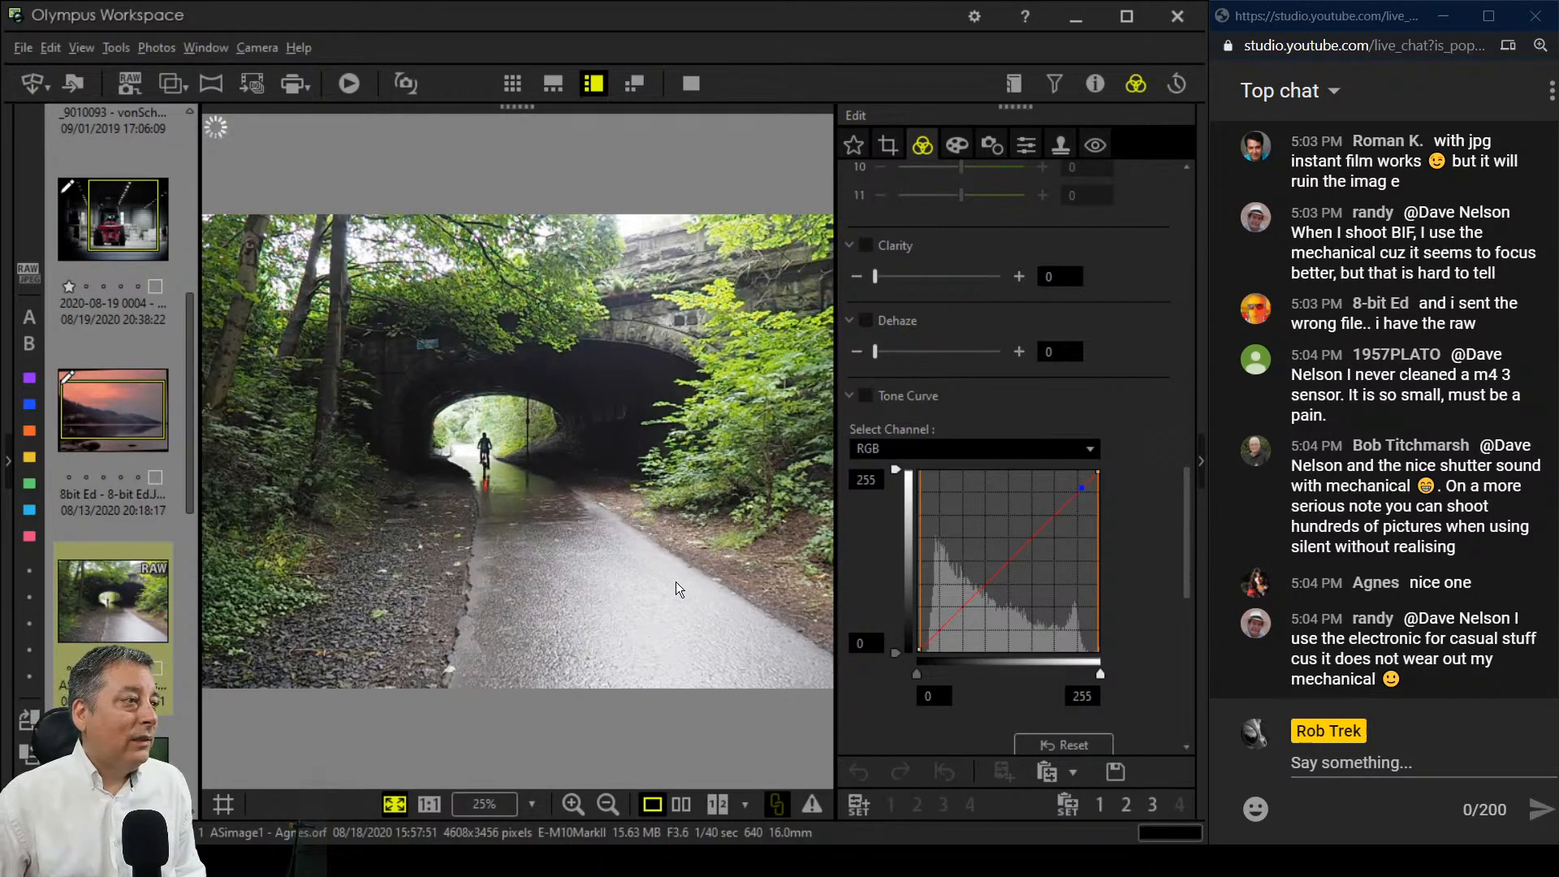
# Step: Examine the tunnel photo in full screen, magnifying the cyclist and returning to the whole image
pyautogui.click(691, 84)
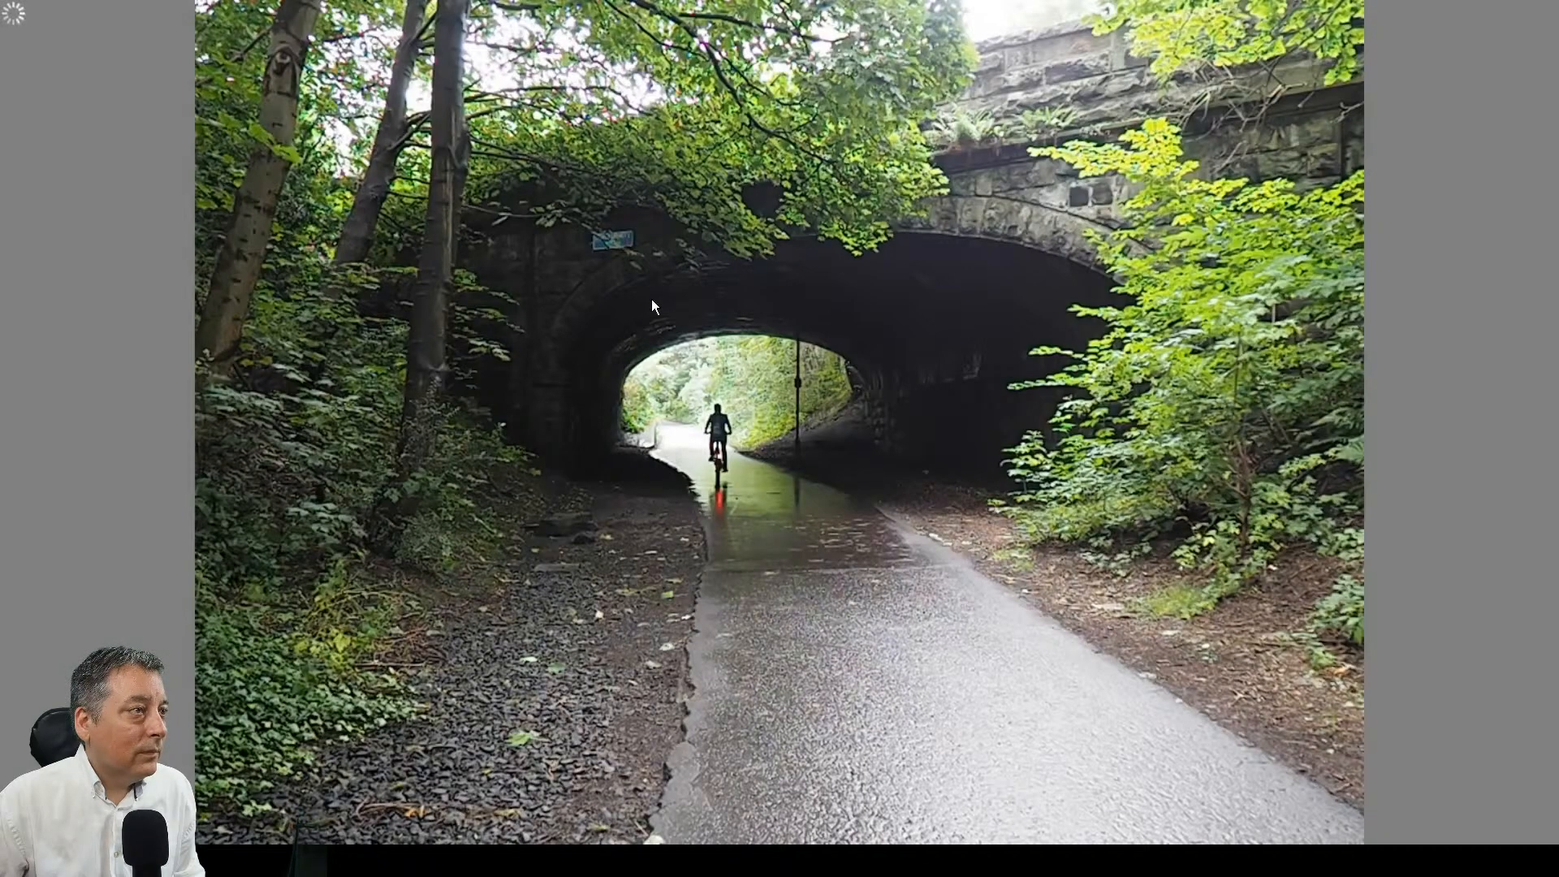
pyautogui.click(684, 401)
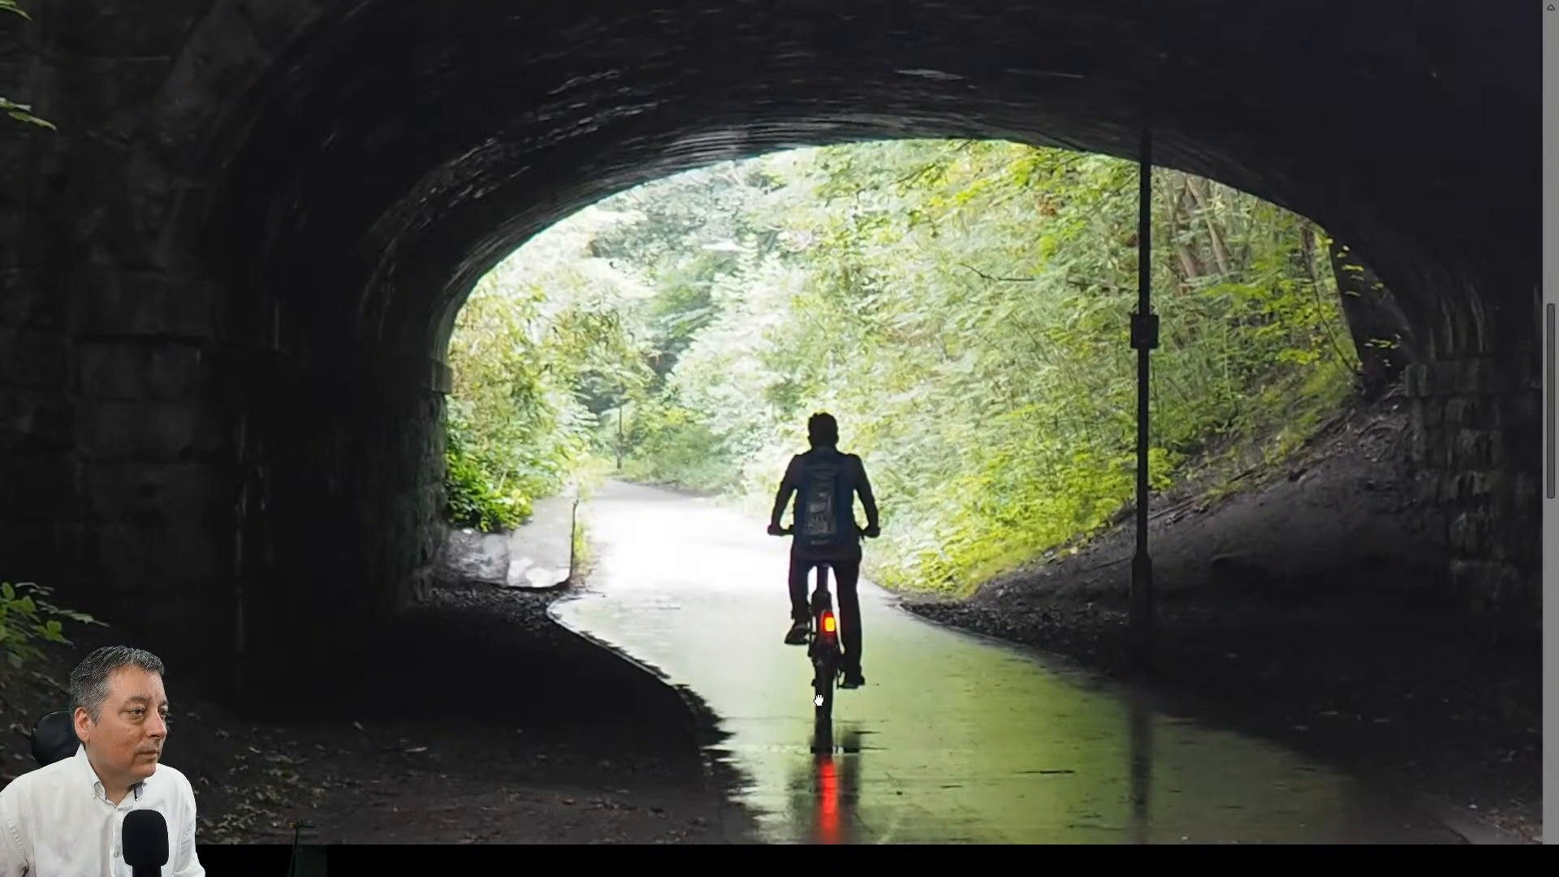
pyautogui.moveTo(819, 700); pyautogui.dragTo(735, 595)
pyautogui.moveTo(802, 679); pyautogui.dragTo(736, 597)
pyautogui.click(736, 597)
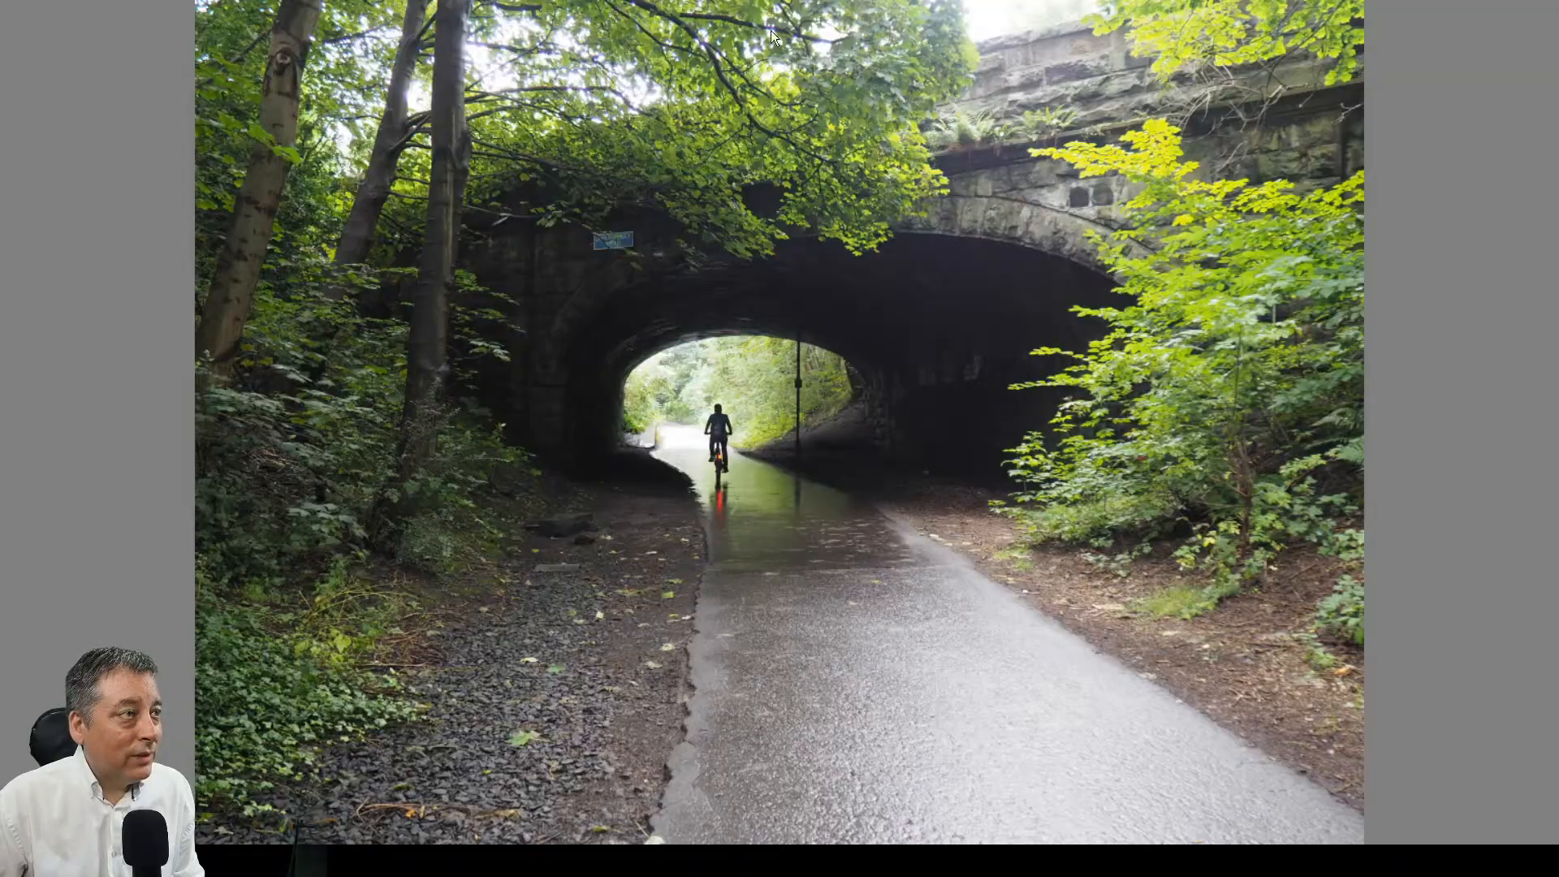
# Step: Leave the full-screen view of the tunnel photo and return to the editing workspace
pyautogui.click(799, 29)
pyautogui.click(648, 131)
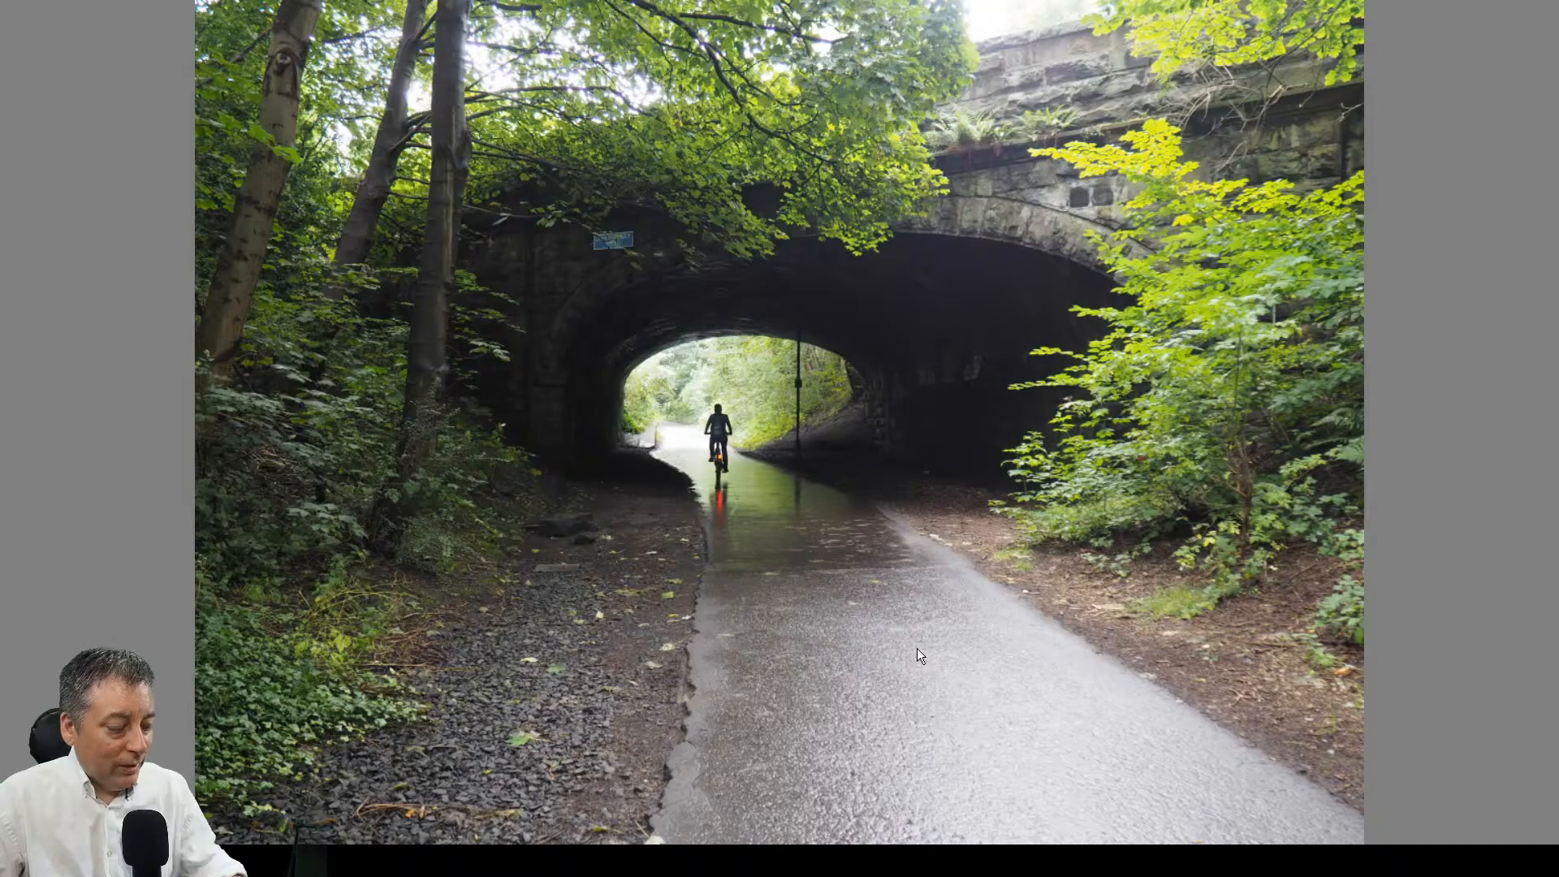
pyautogui.press('Escape')
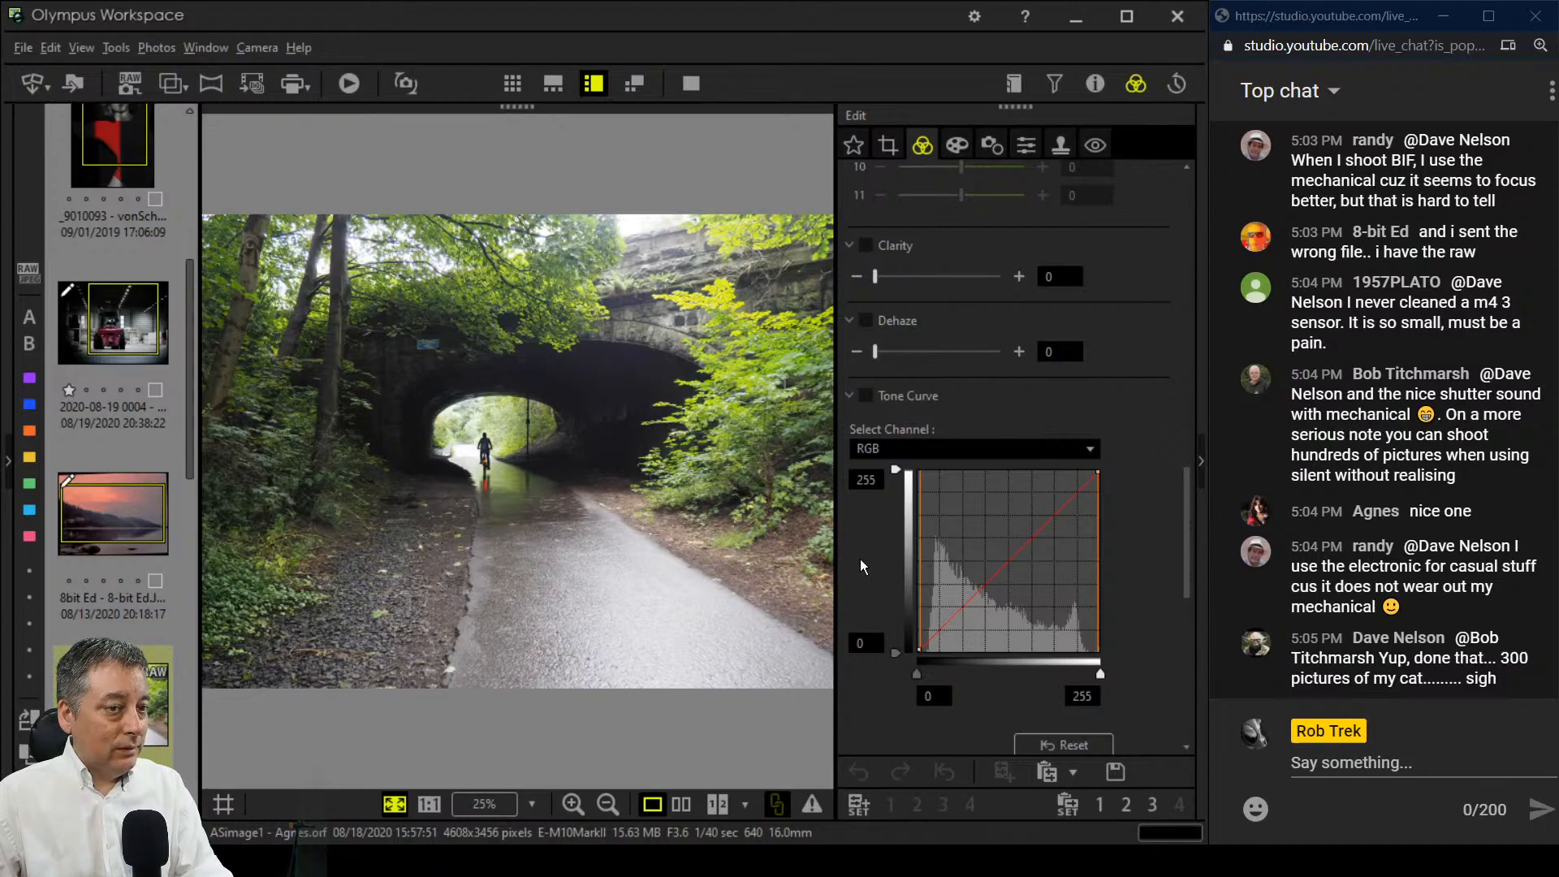
# Step: Try a 16:9 crop of about 3384 x 1904 pixels around the tunnel, cyclist and bright foliage, and preview it
pyautogui.click(889, 146)
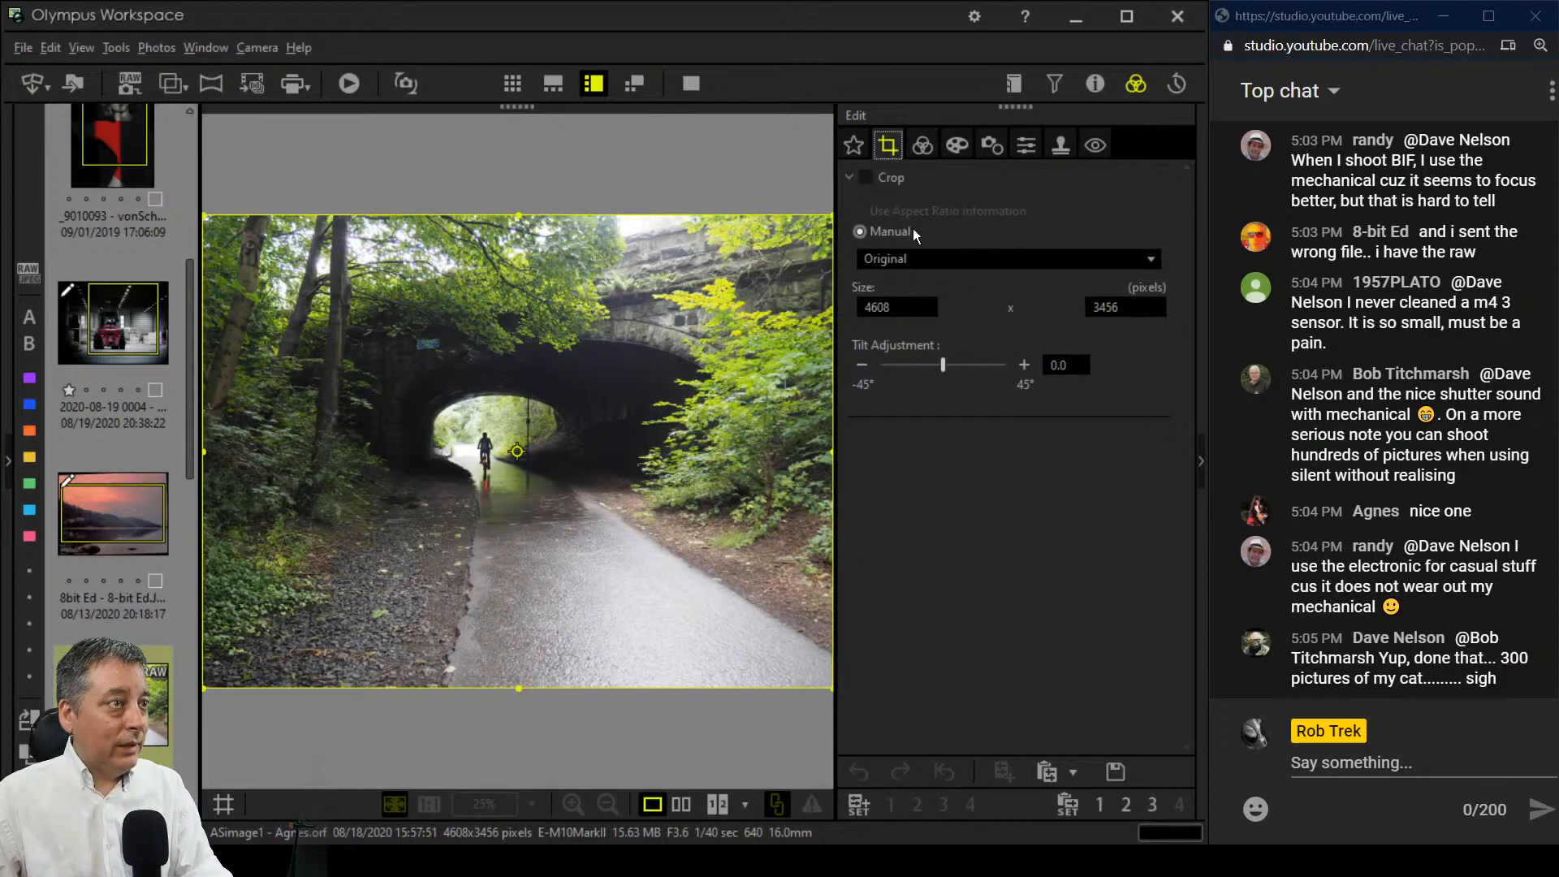
pyautogui.click(923, 259)
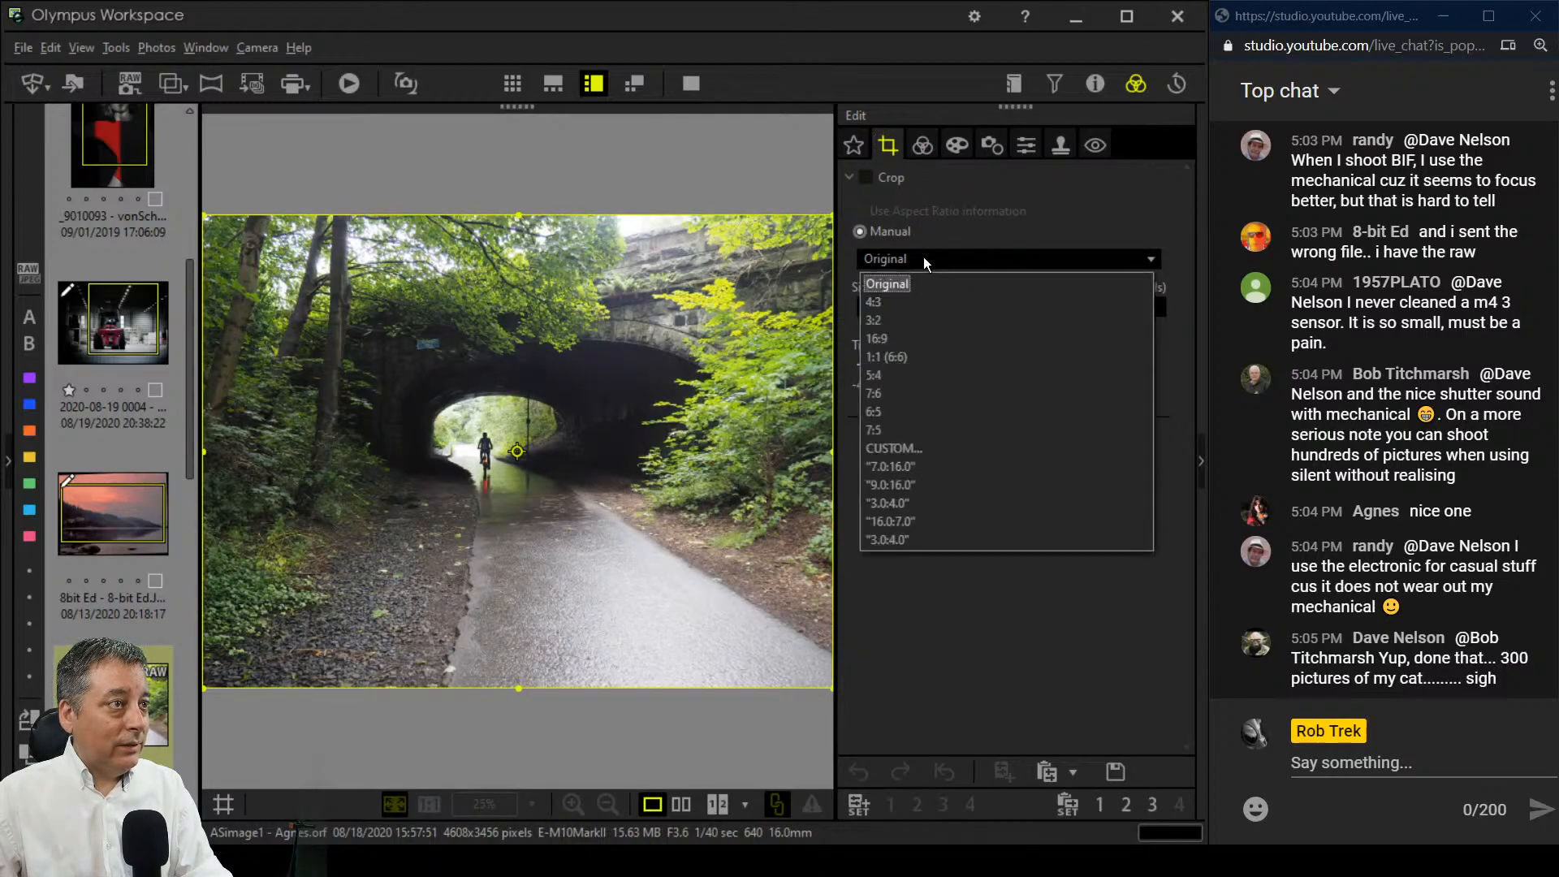
pyautogui.click(924, 345)
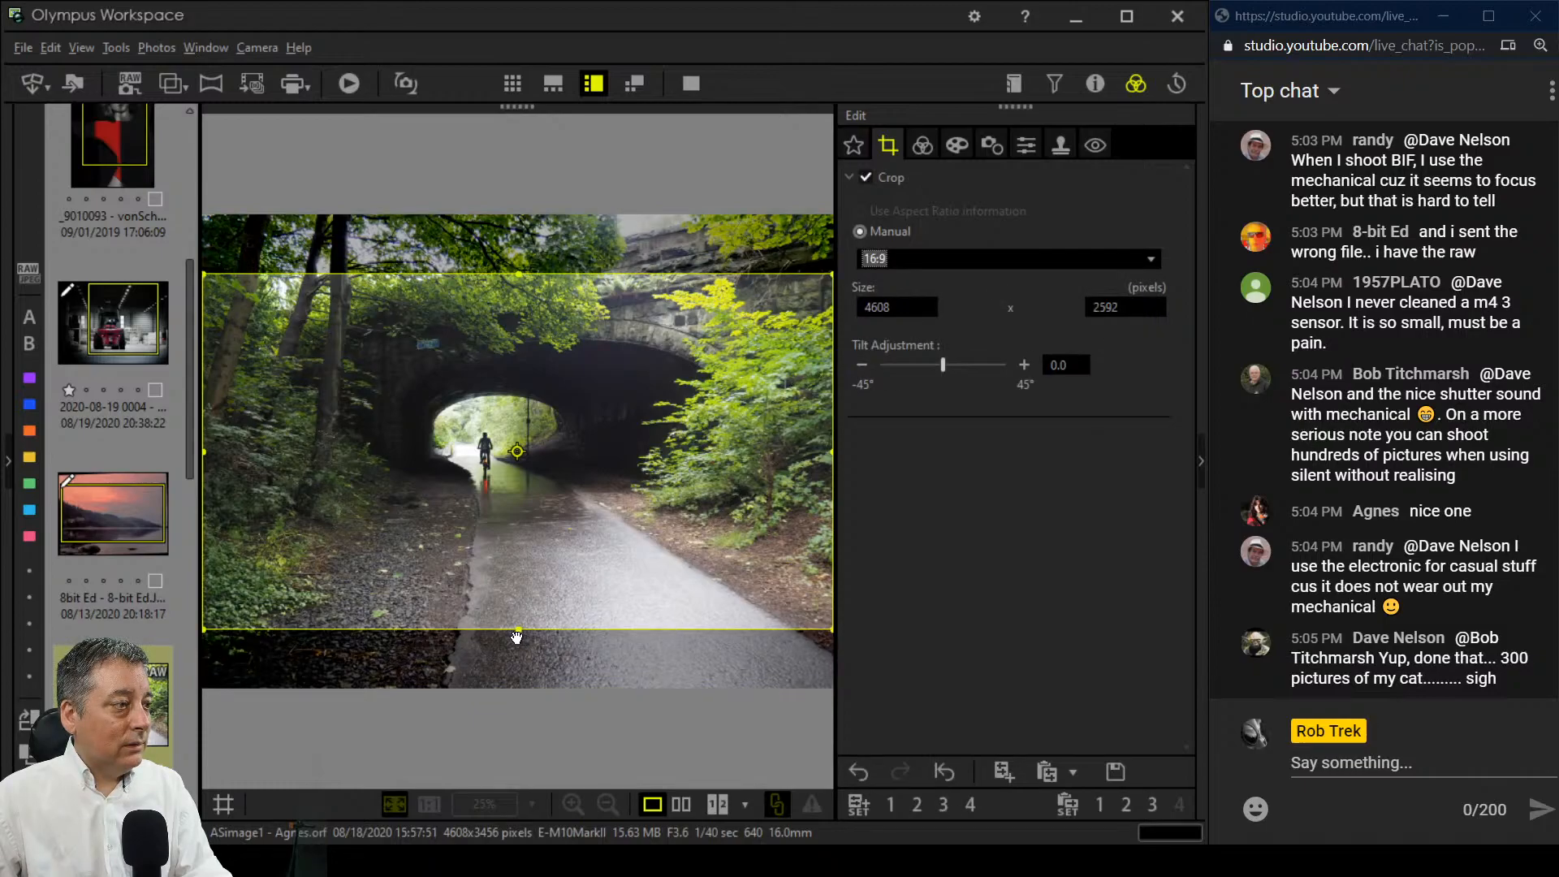
pyautogui.moveTo(518, 629); pyautogui.dragTo(518, 535)
pyautogui.moveTo(570, 463); pyautogui.dragTo(654, 477)
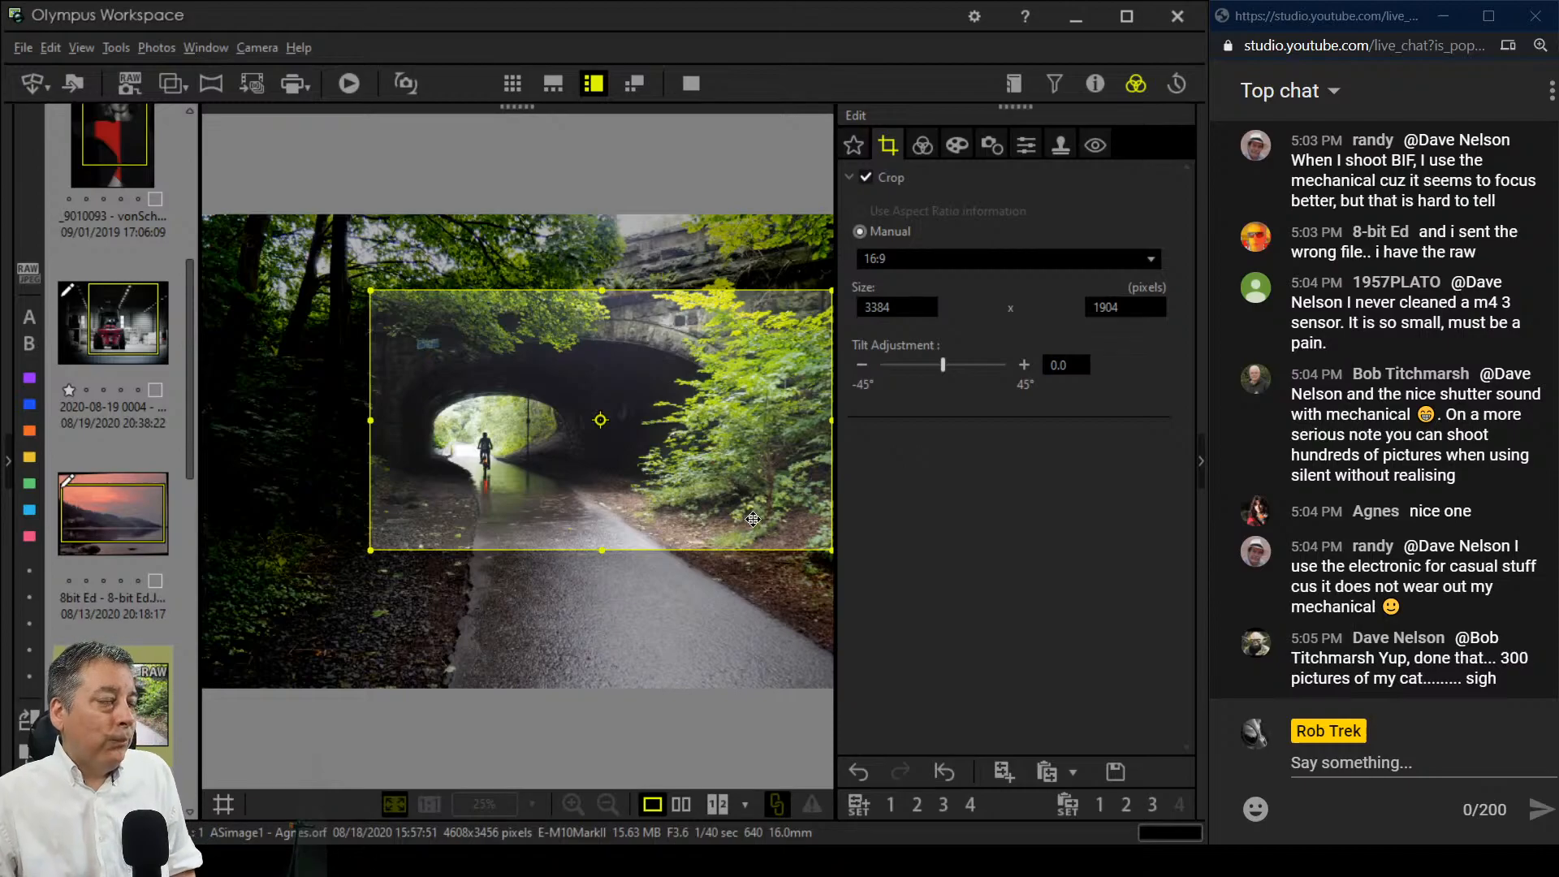
pyautogui.click(881, 146)
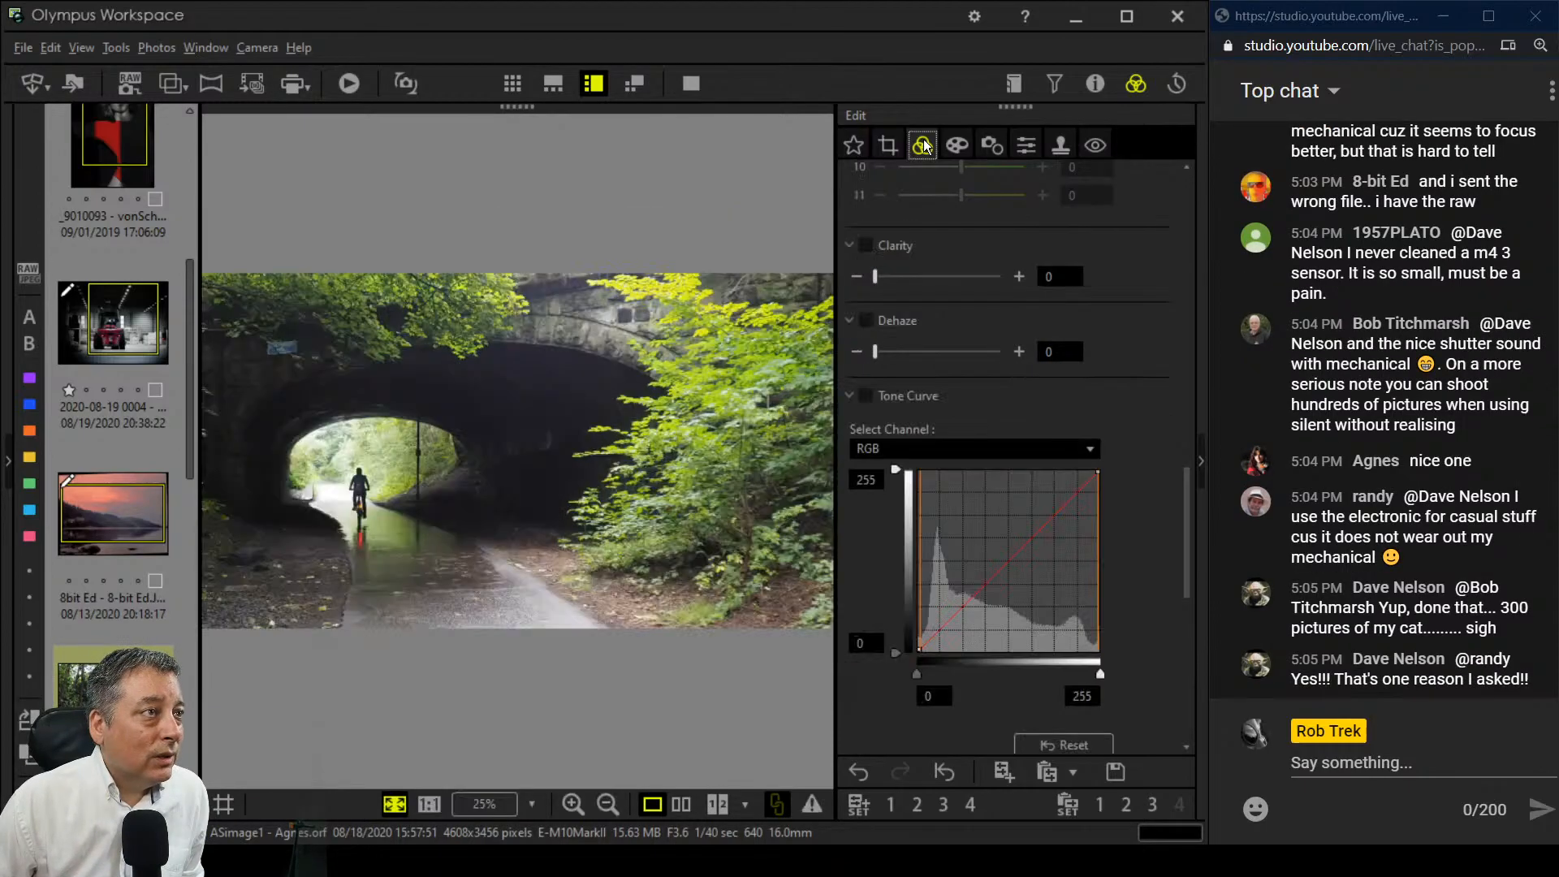
# Step: Crop the photo to the saved 9:16 ratio, about 1535 x 2727 pixels around the cyclist and wet path, and preview it
pyautogui.click(882, 149)
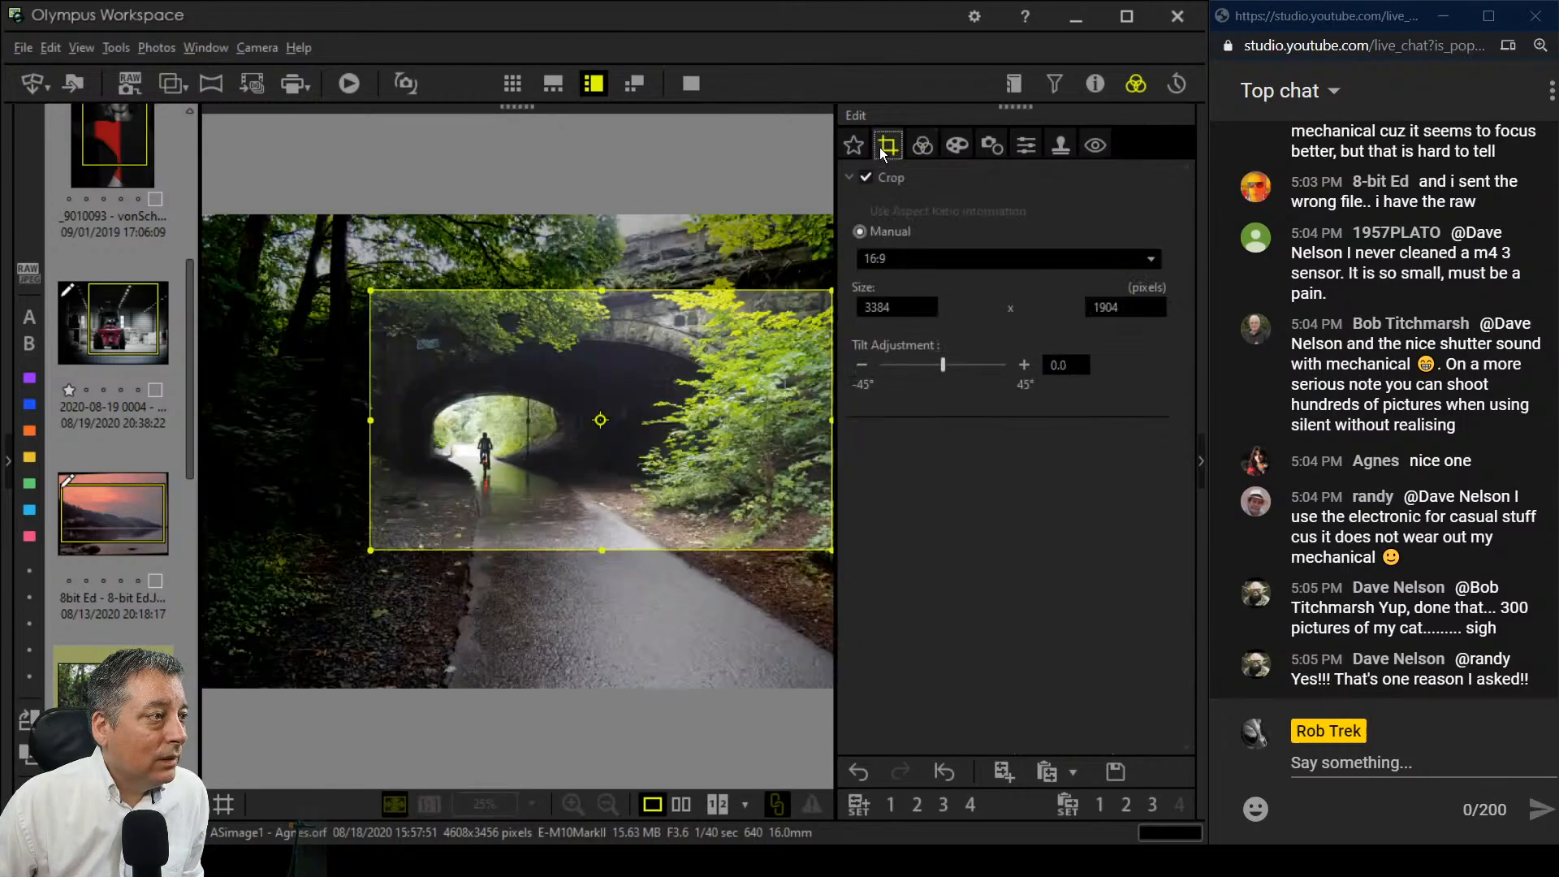
pyautogui.click(915, 259)
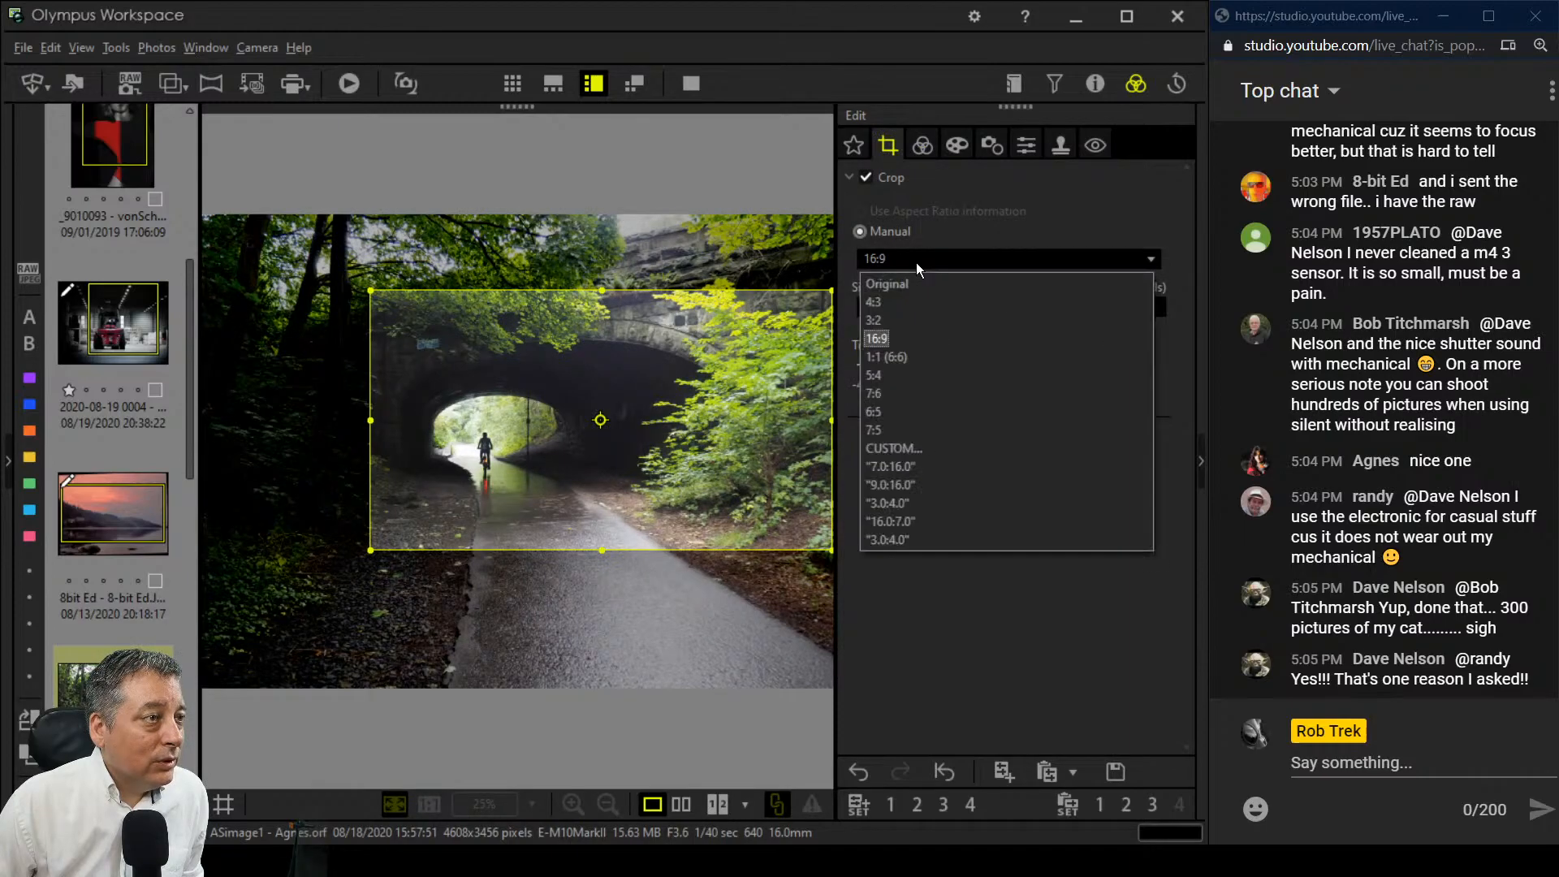
pyautogui.click(903, 484)
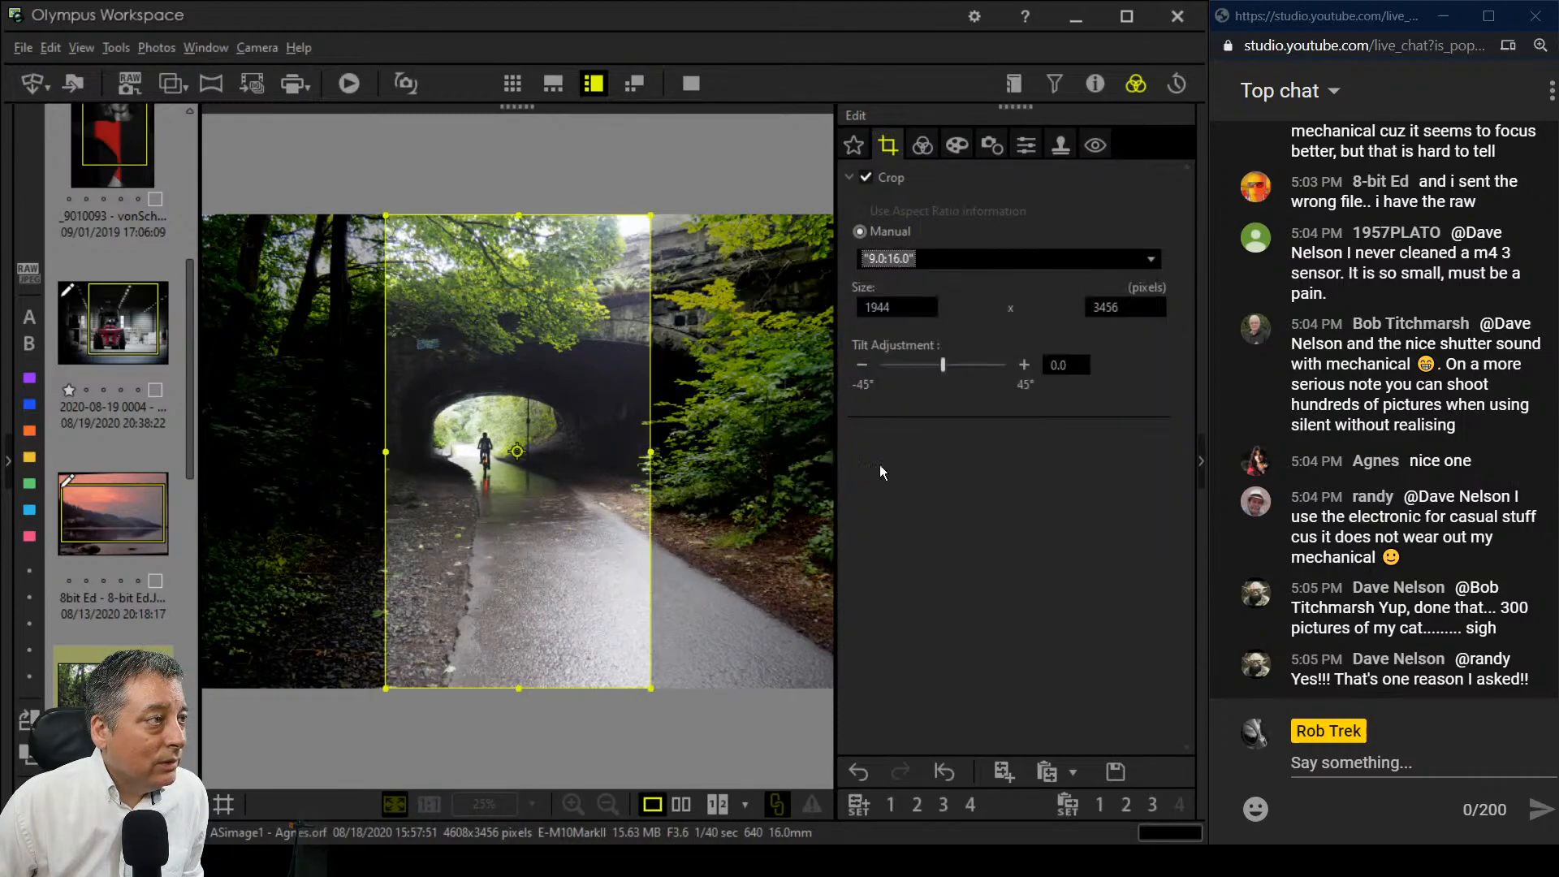
pyautogui.moveTo(388, 217); pyautogui.dragTo(447, 330)
pyautogui.moveTo(490, 400); pyautogui.dragTo(467, 428)
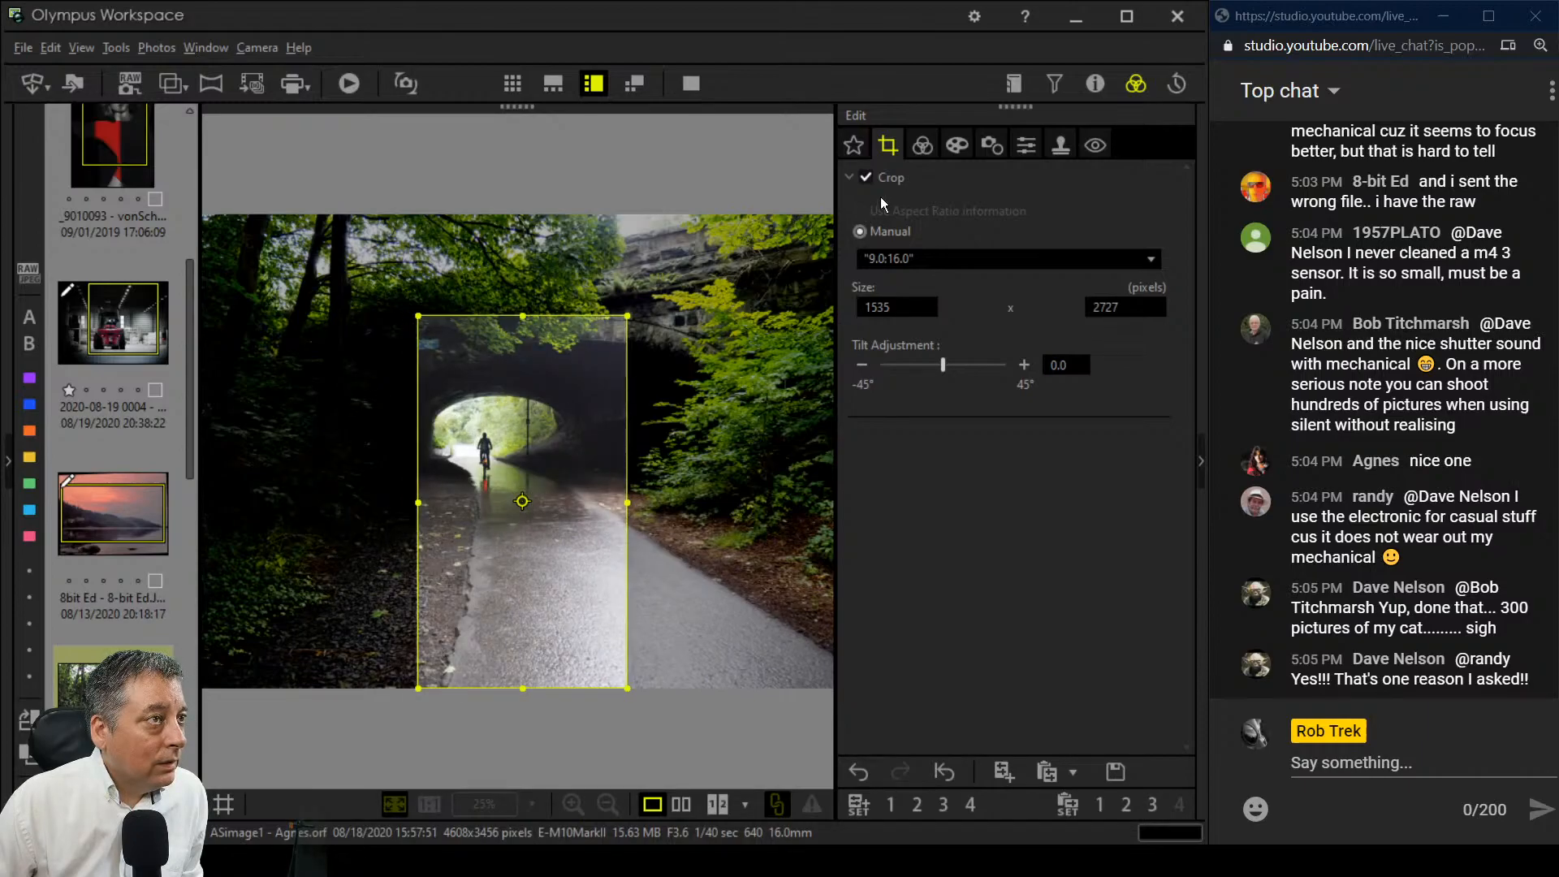
pyautogui.click(935, 134)
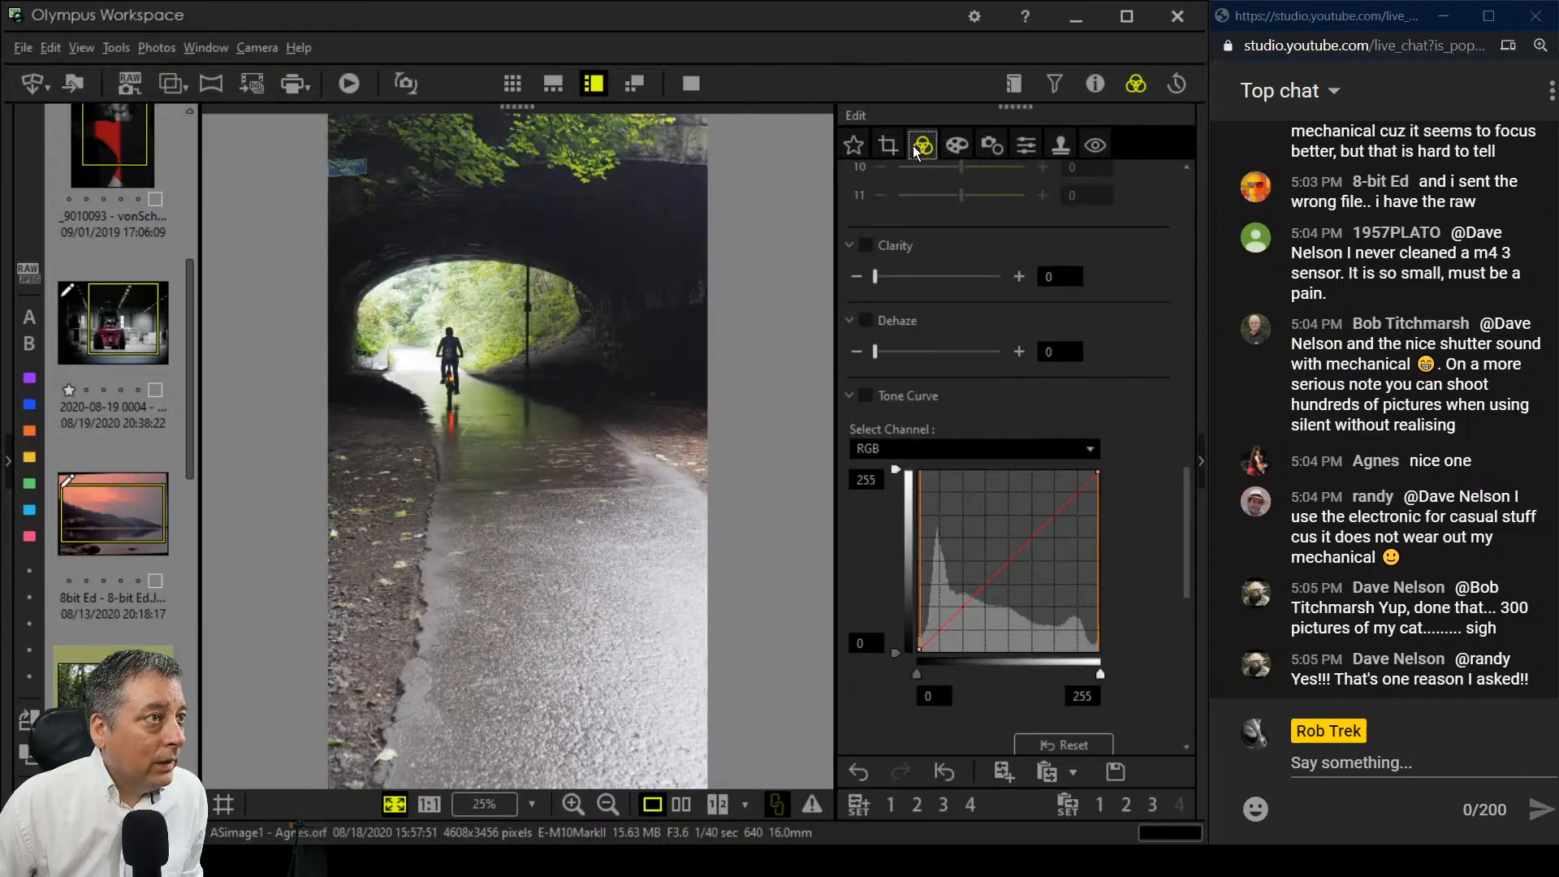
# Step: Lower the crop's upper edge to tighten the frame to about 1467 x 2610 pixels, and preview the result
pyautogui.click(888, 145)
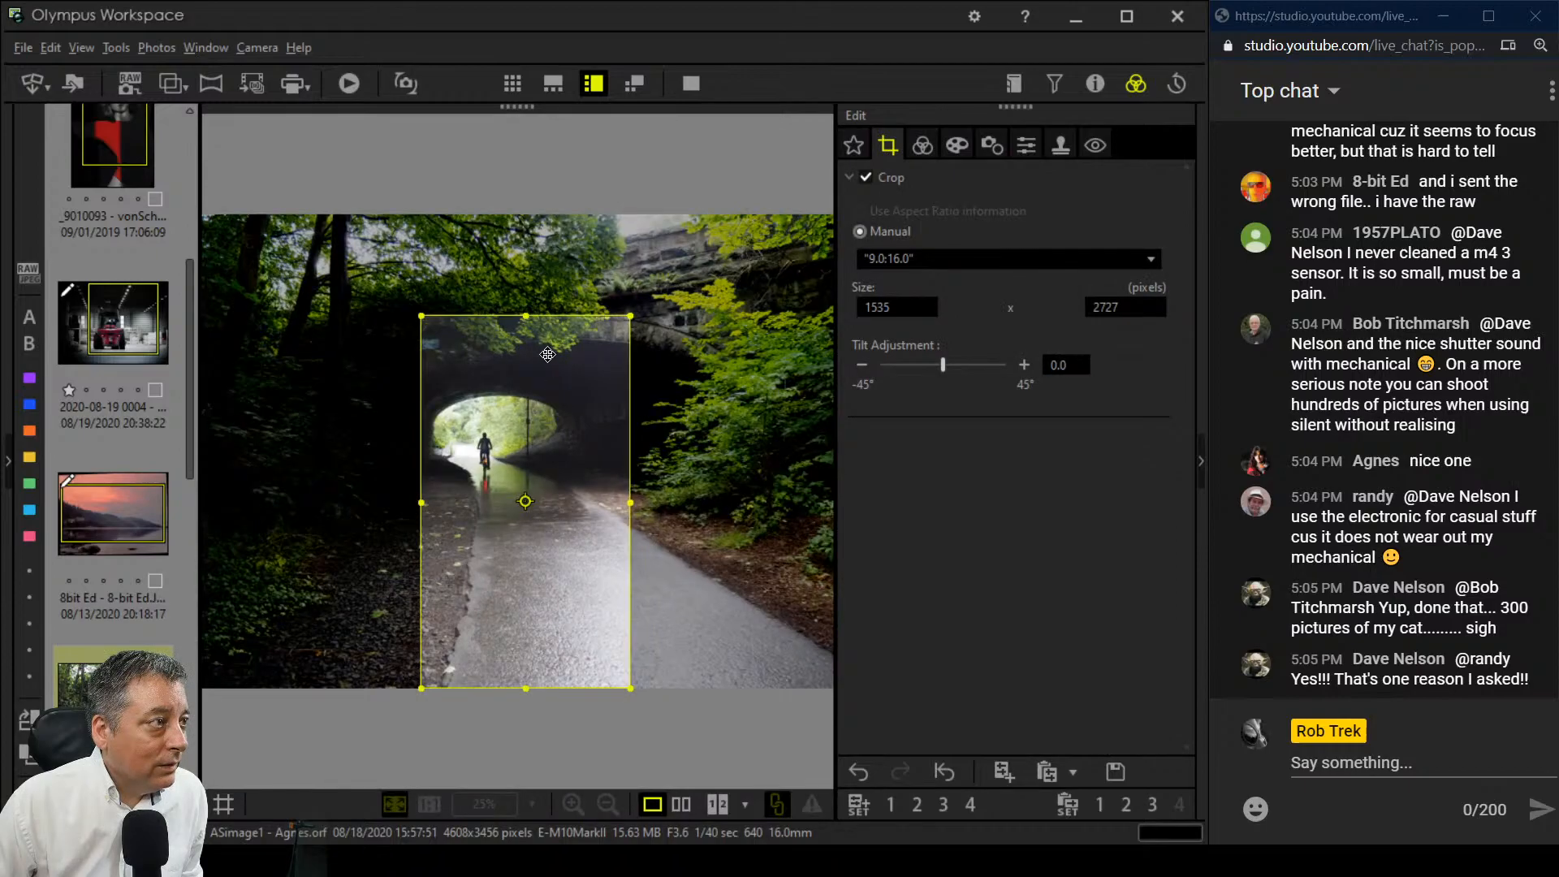
pyautogui.moveTo(526, 317); pyautogui.dragTo(527, 330)
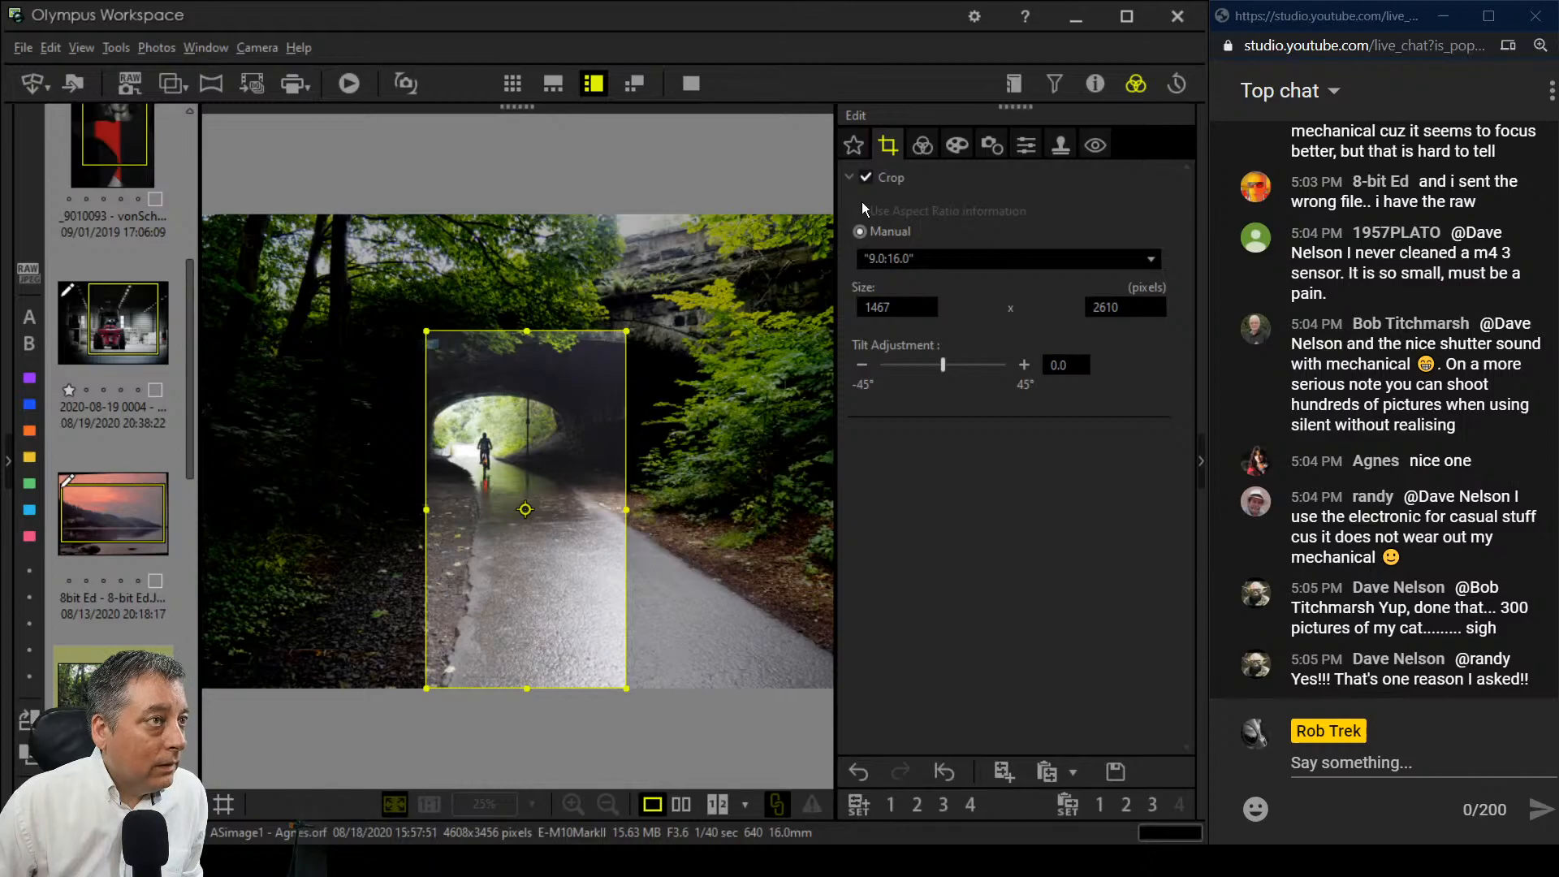
pyautogui.click(921, 146)
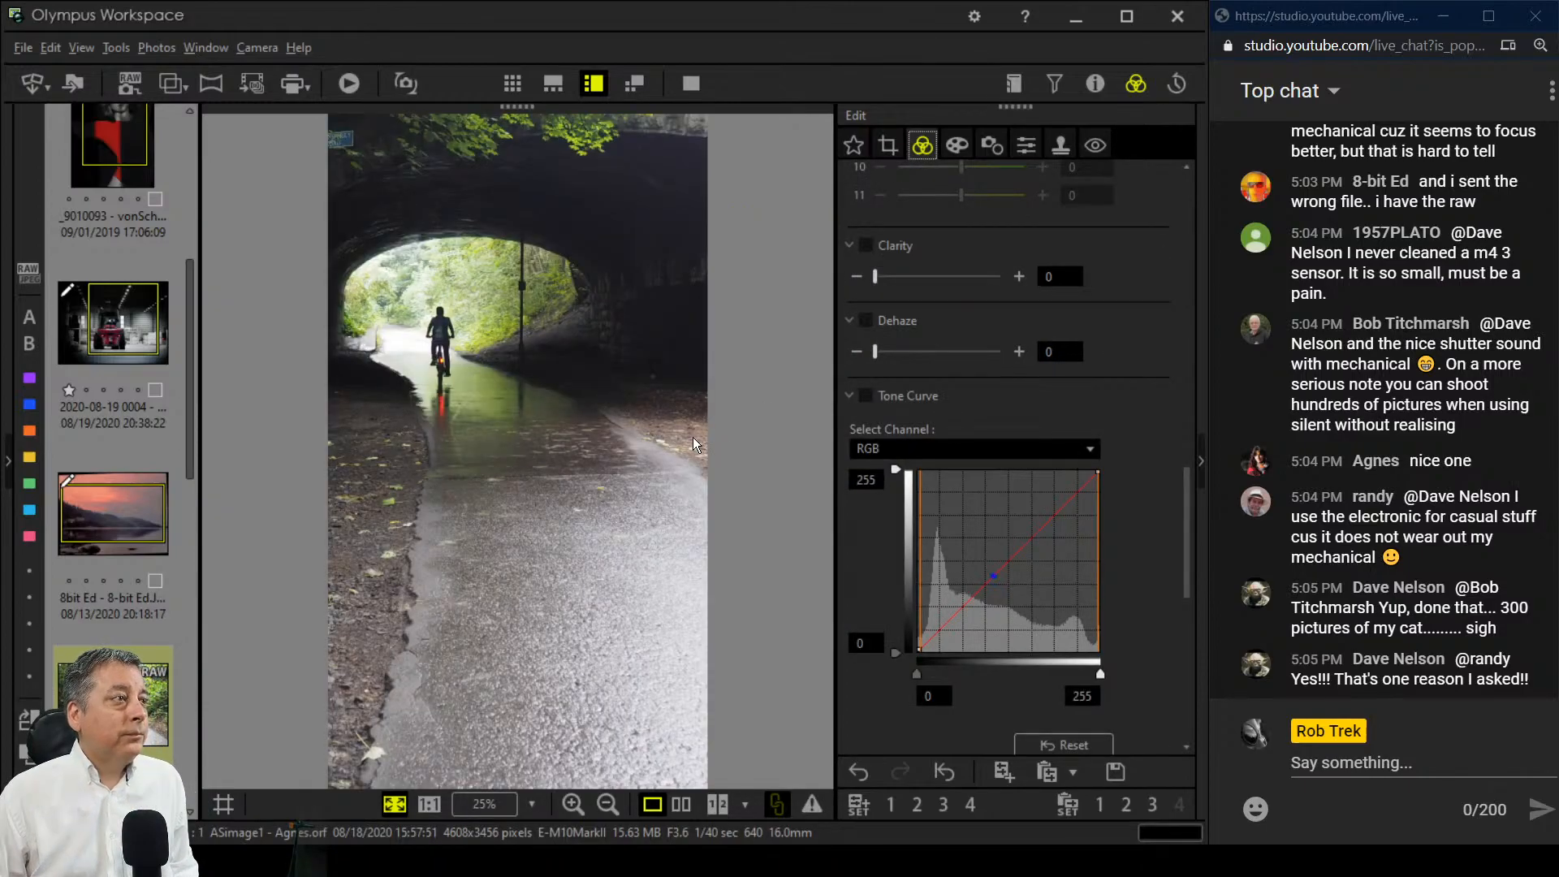
pyautogui.scroll(4, 981, 281)
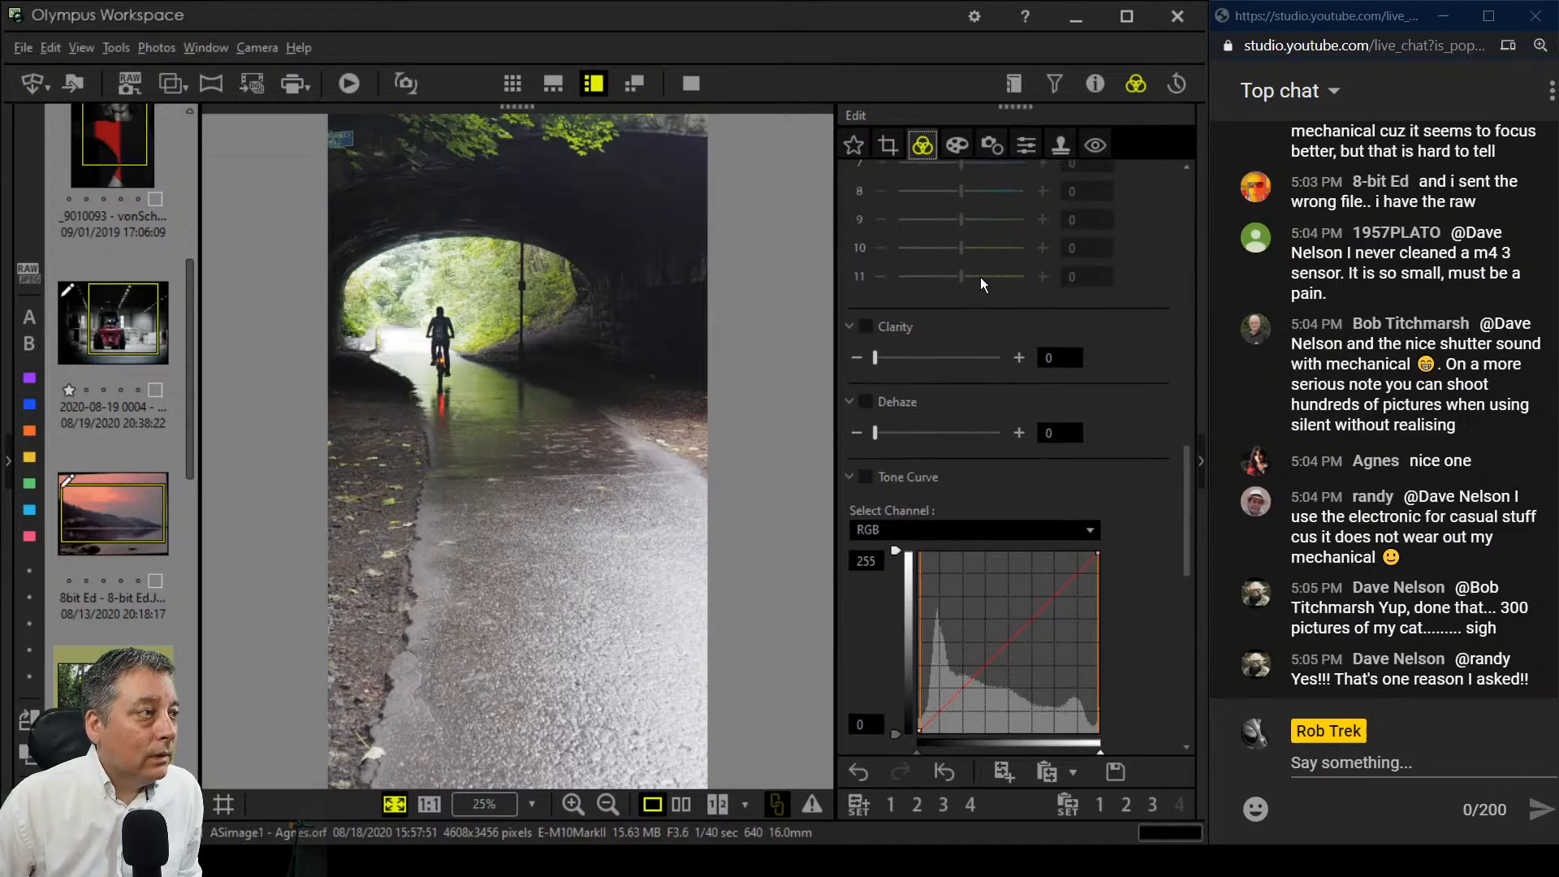
pyautogui.scroll(8, 981, 276)
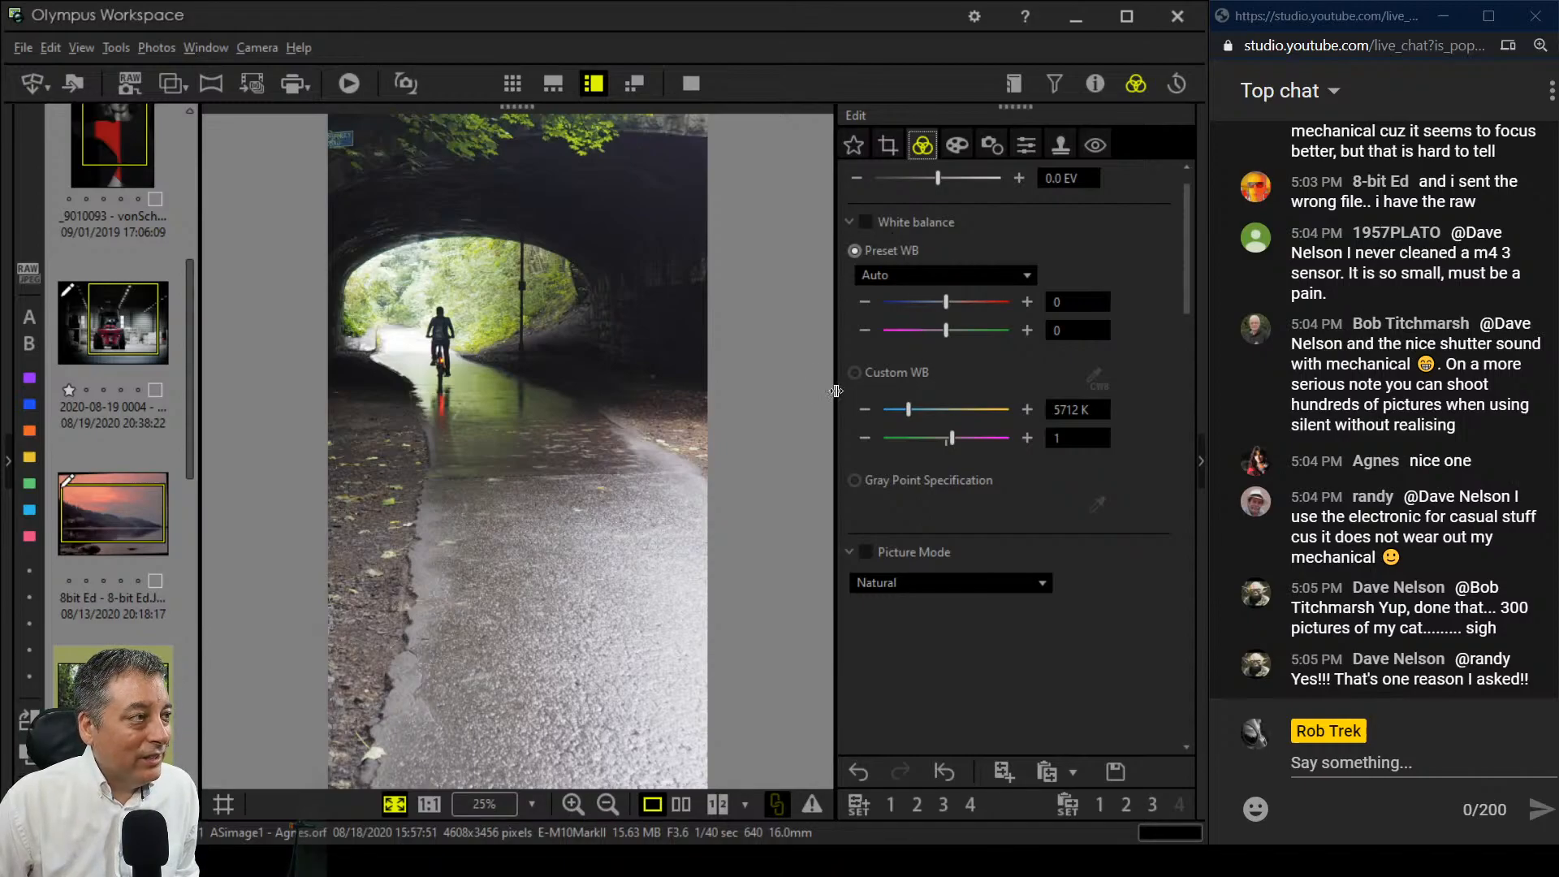
pyautogui.scroll(1, 923, 309)
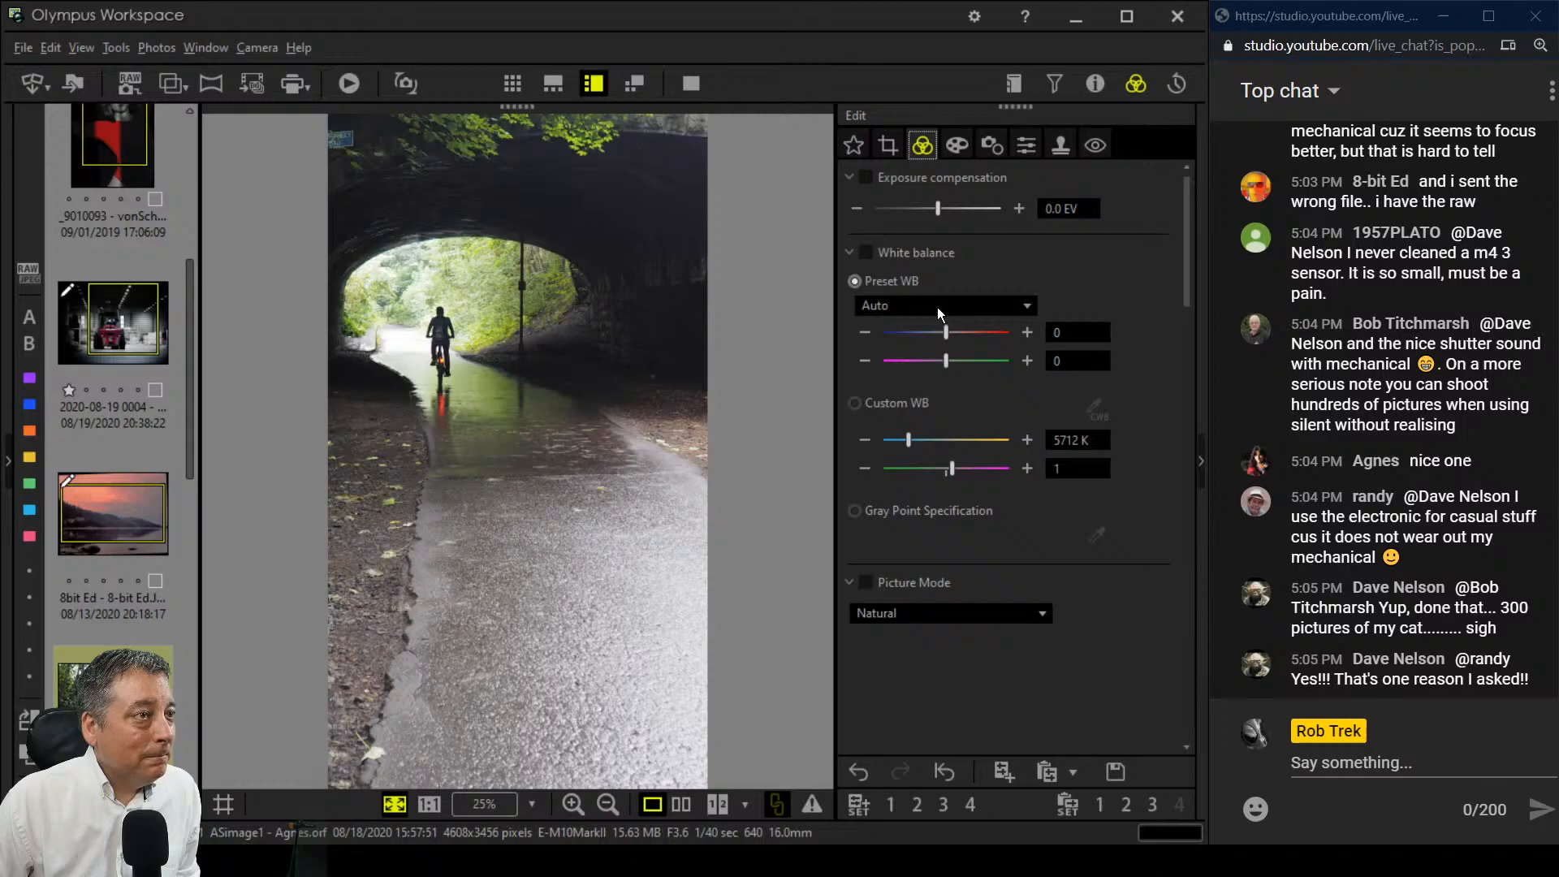
pyautogui.click(937, 307)
pyautogui.click(937, 307)
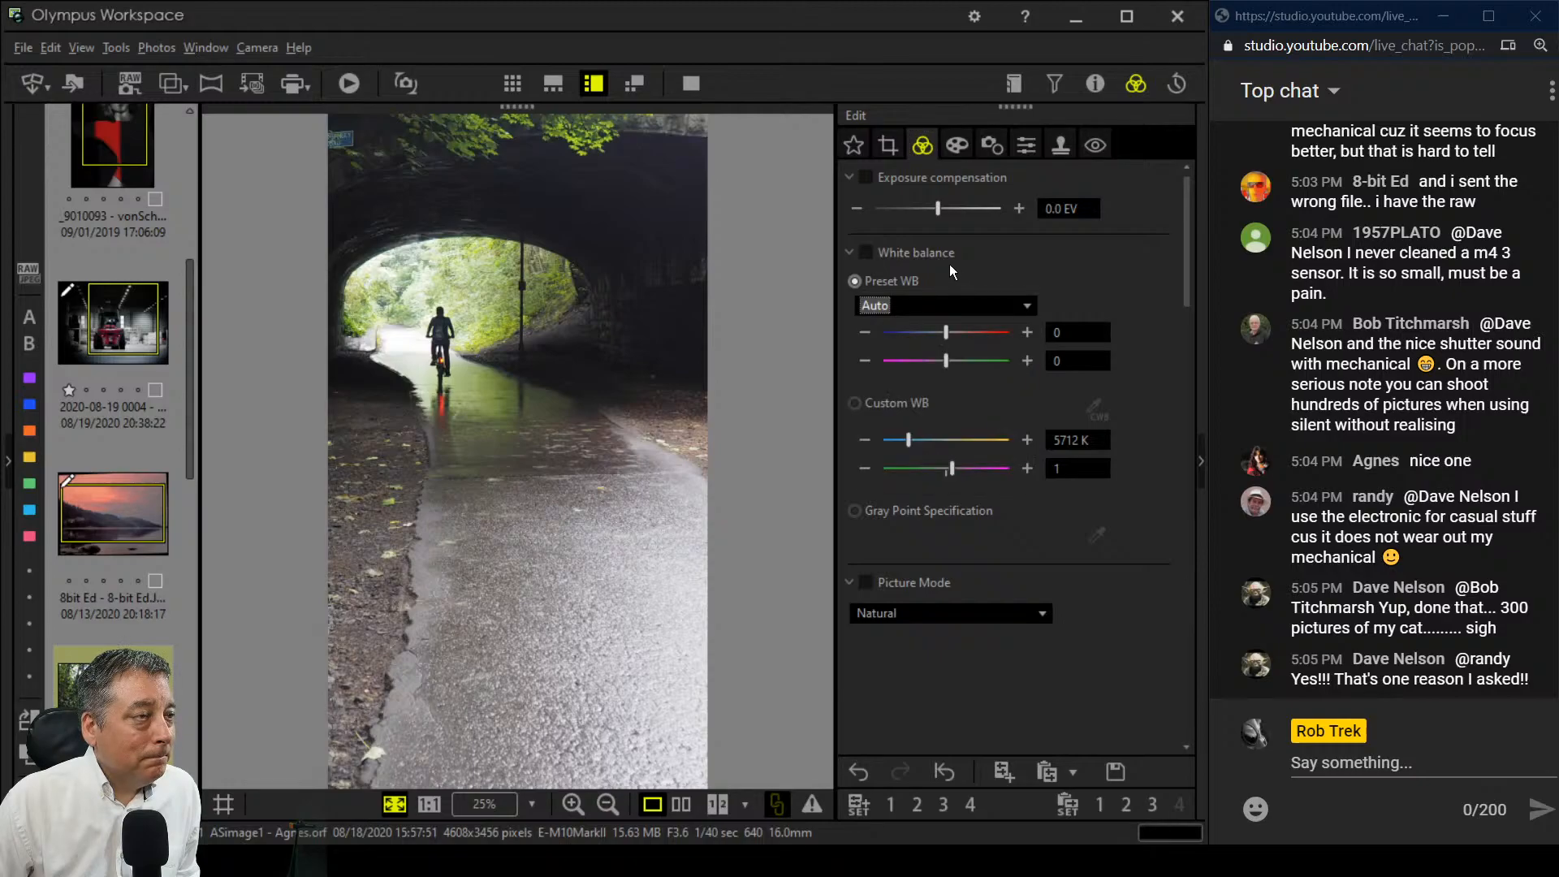
# Step: Set the photo's noise filter to OFF
pyautogui.click(992, 146)
pyautogui.click(1028, 146)
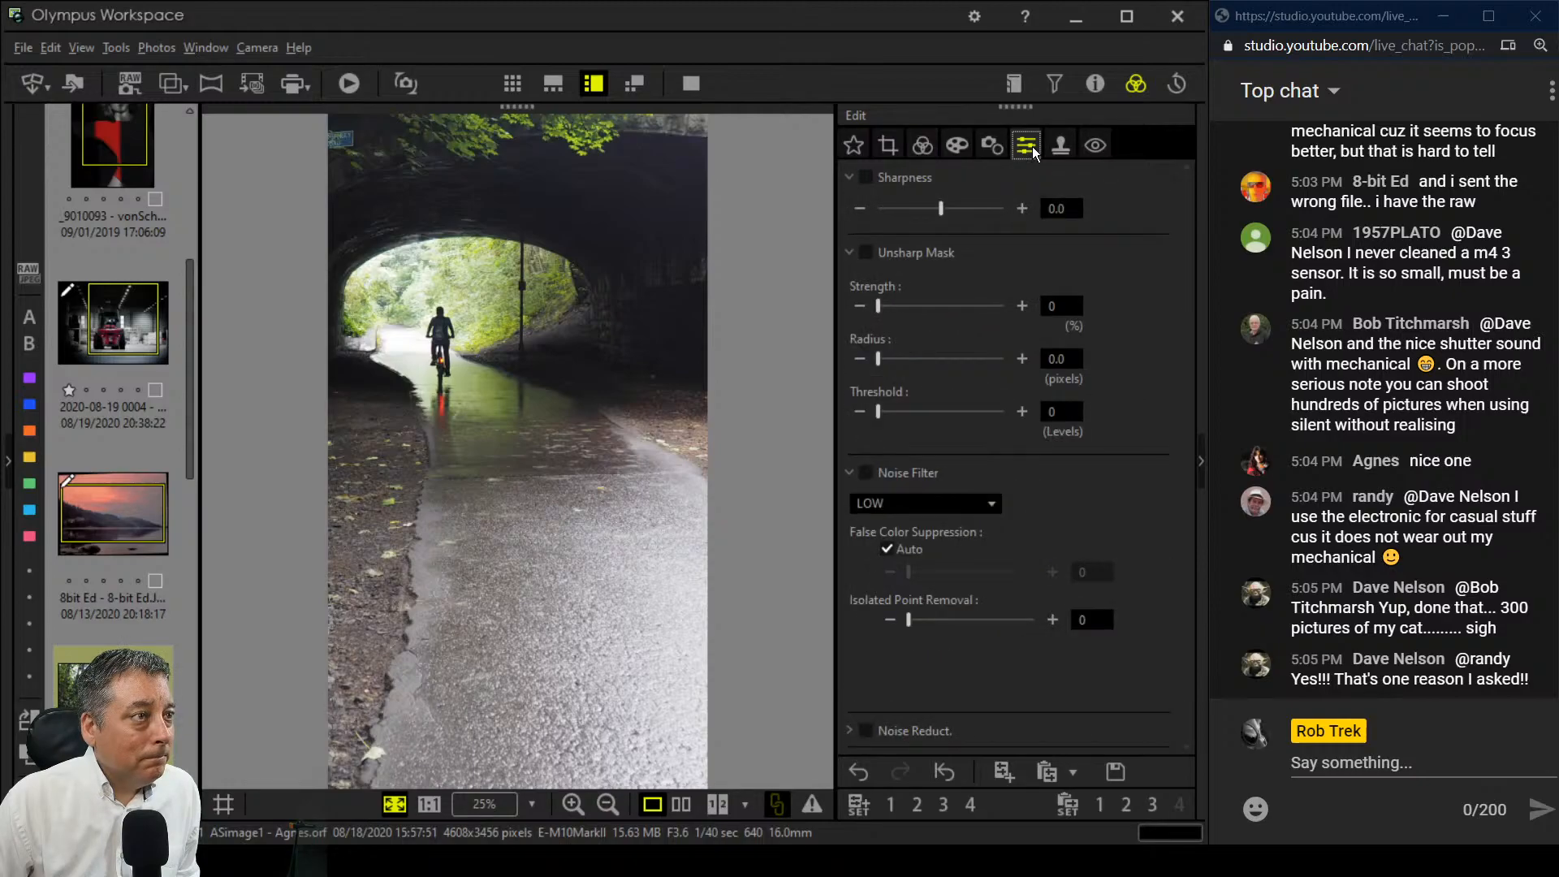
pyautogui.click(937, 504)
pyautogui.click(934, 526)
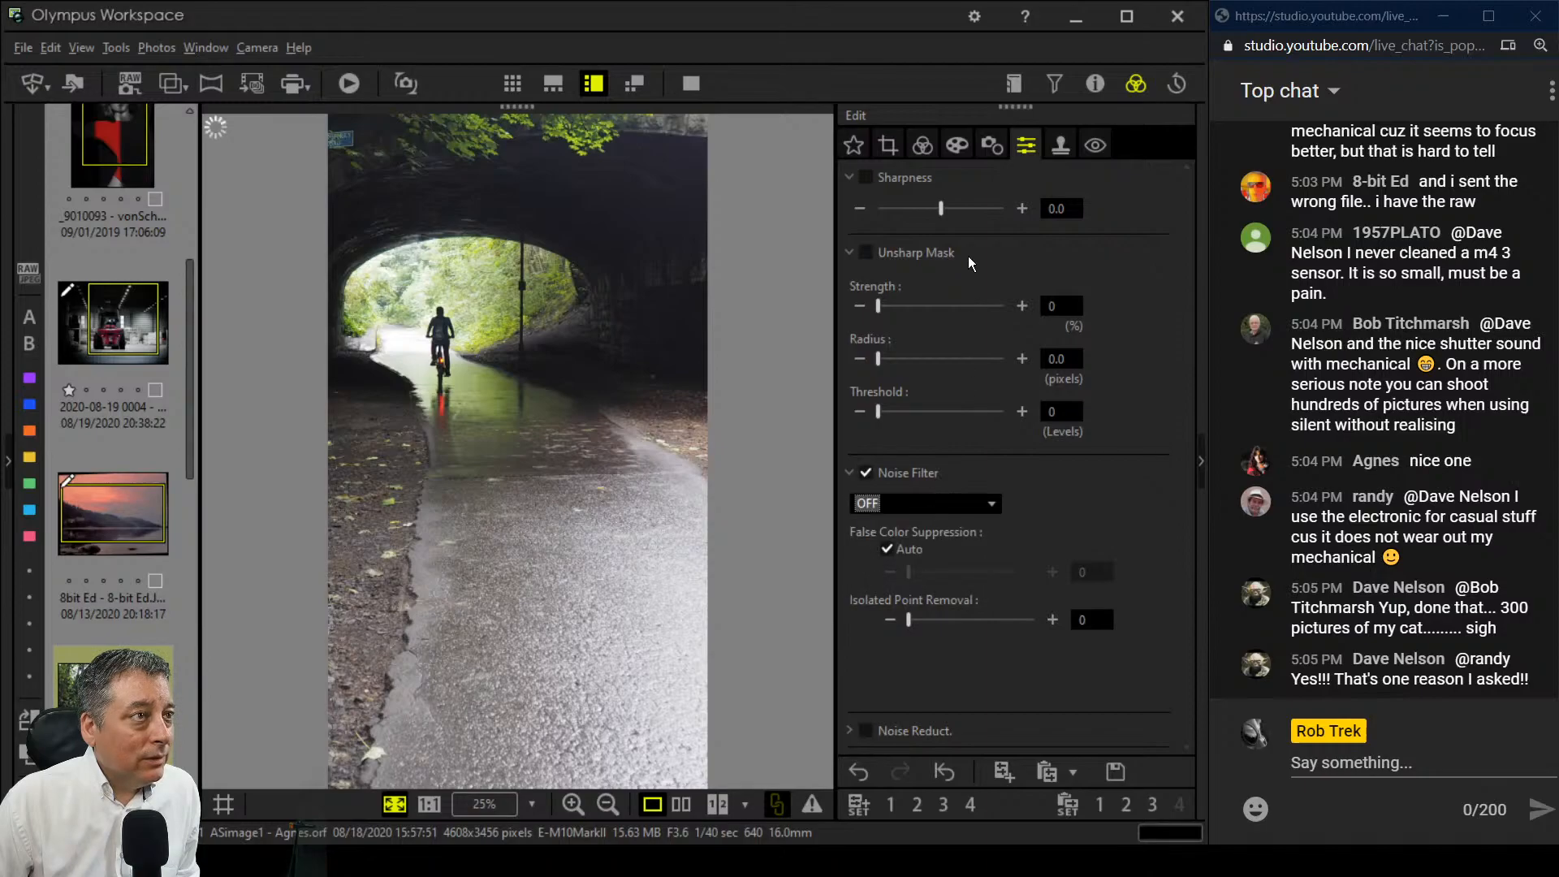
# Step: Check the tunnel photo's histogram and shooting details, and look at the art filter and vignetting options
pyautogui.click(1095, 94)
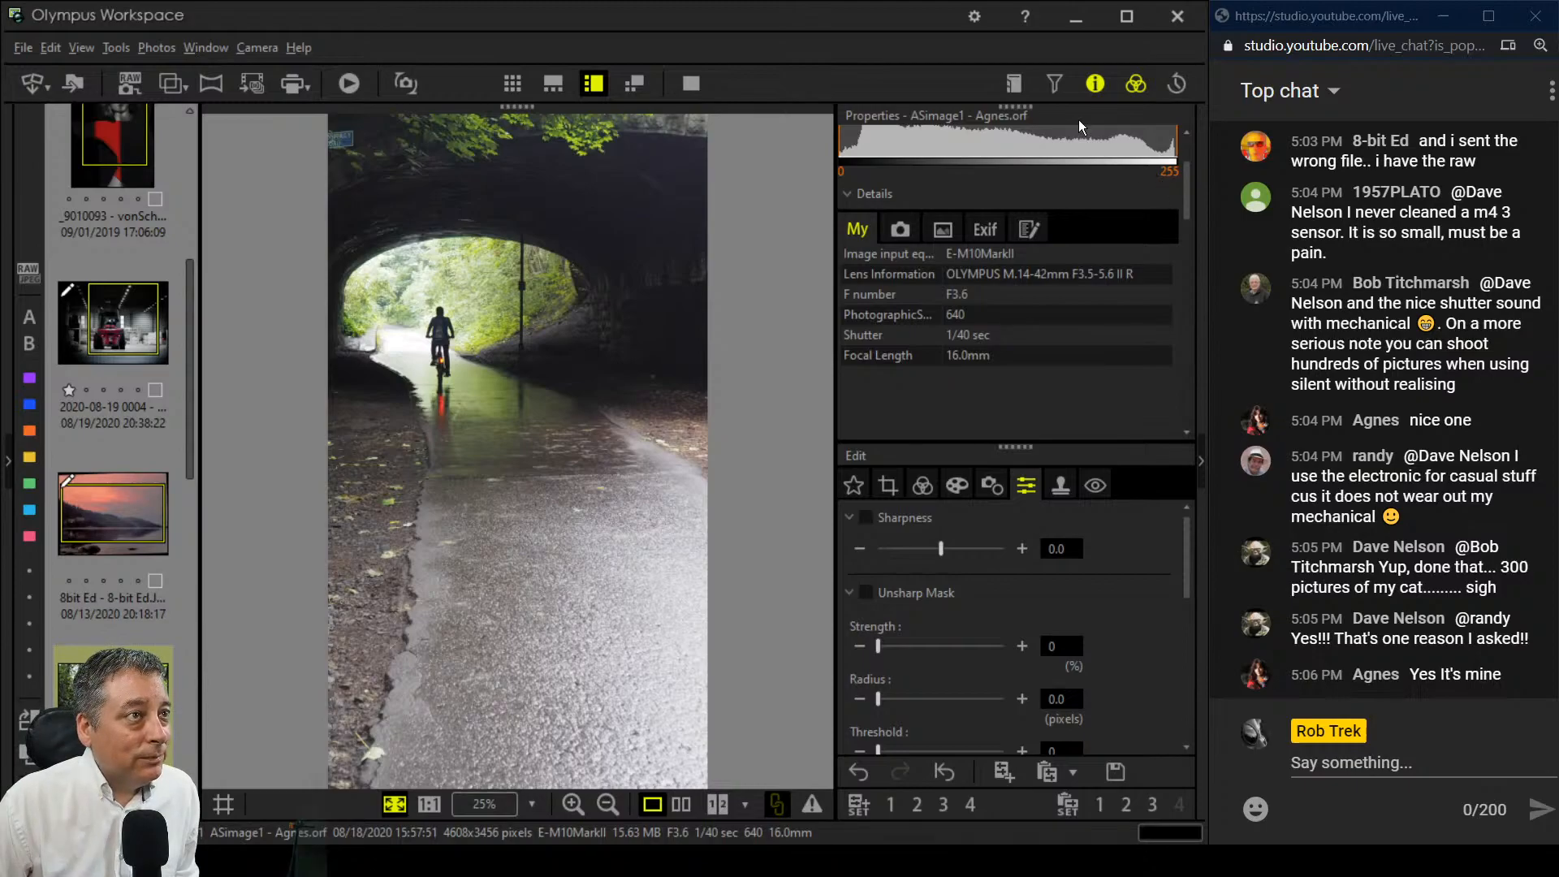
pyautogui.click(1090, 85)
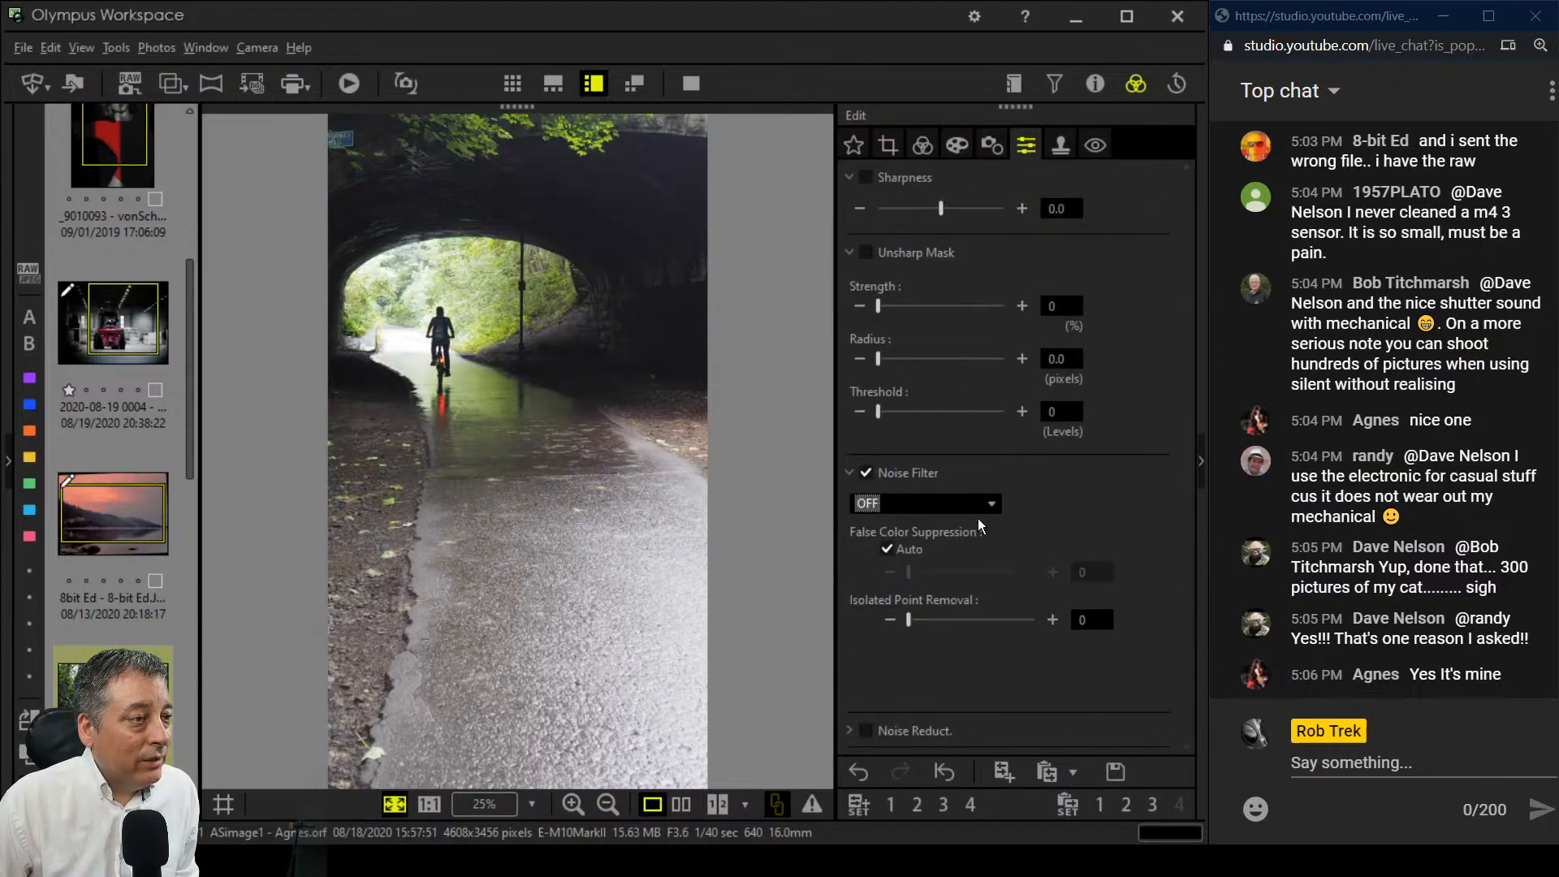
pyautogui.click(956, 145)
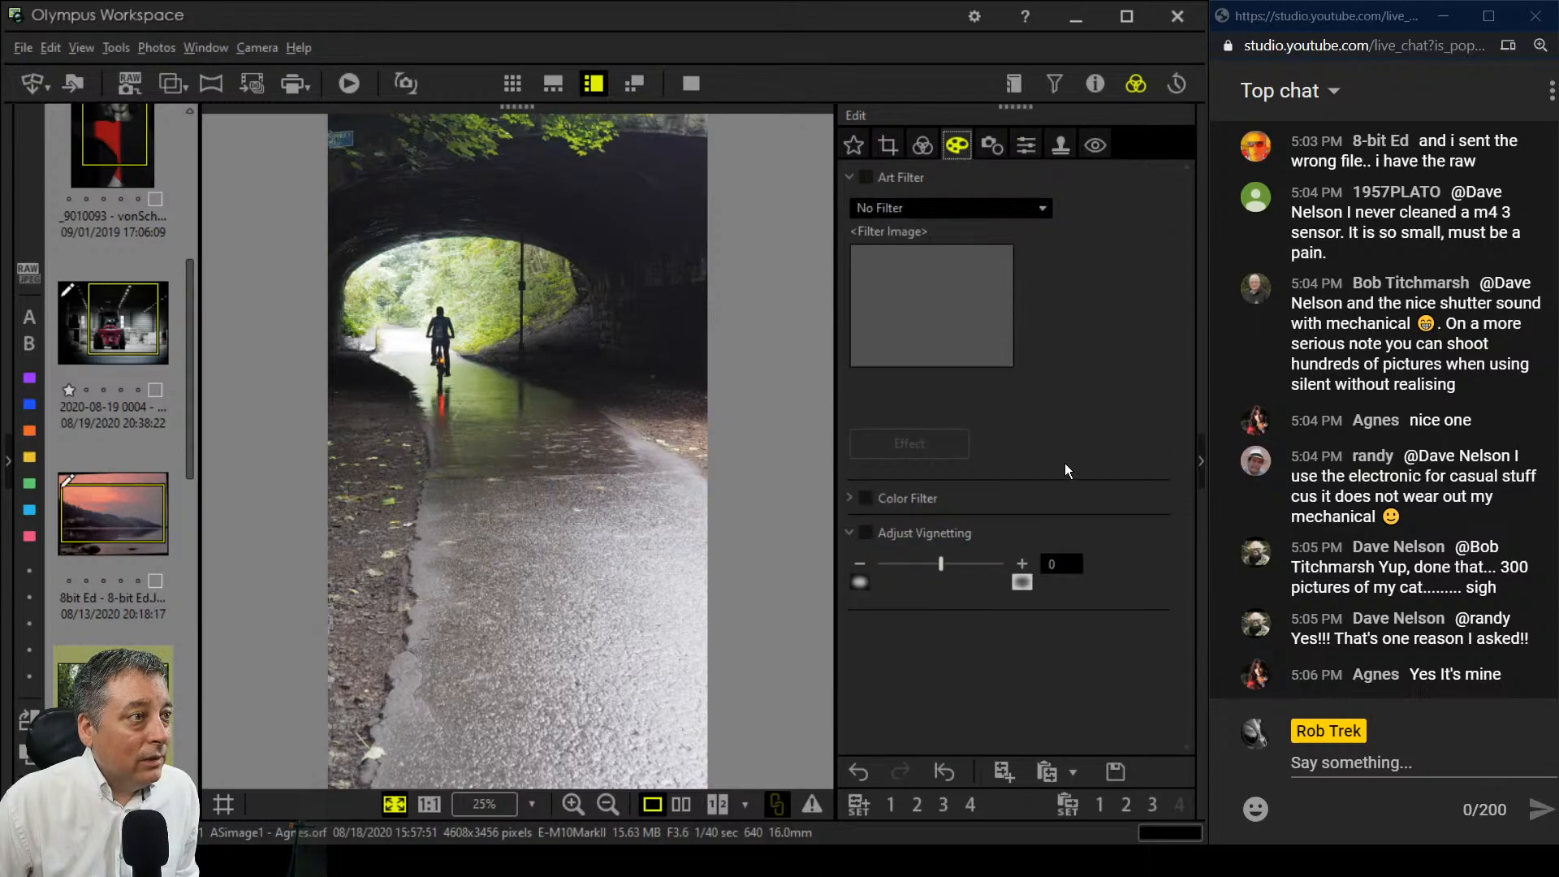
# Step: Apply the maximum Dehaze amount of 100 to the tunnel photo
pyautogui.click(923, 145)
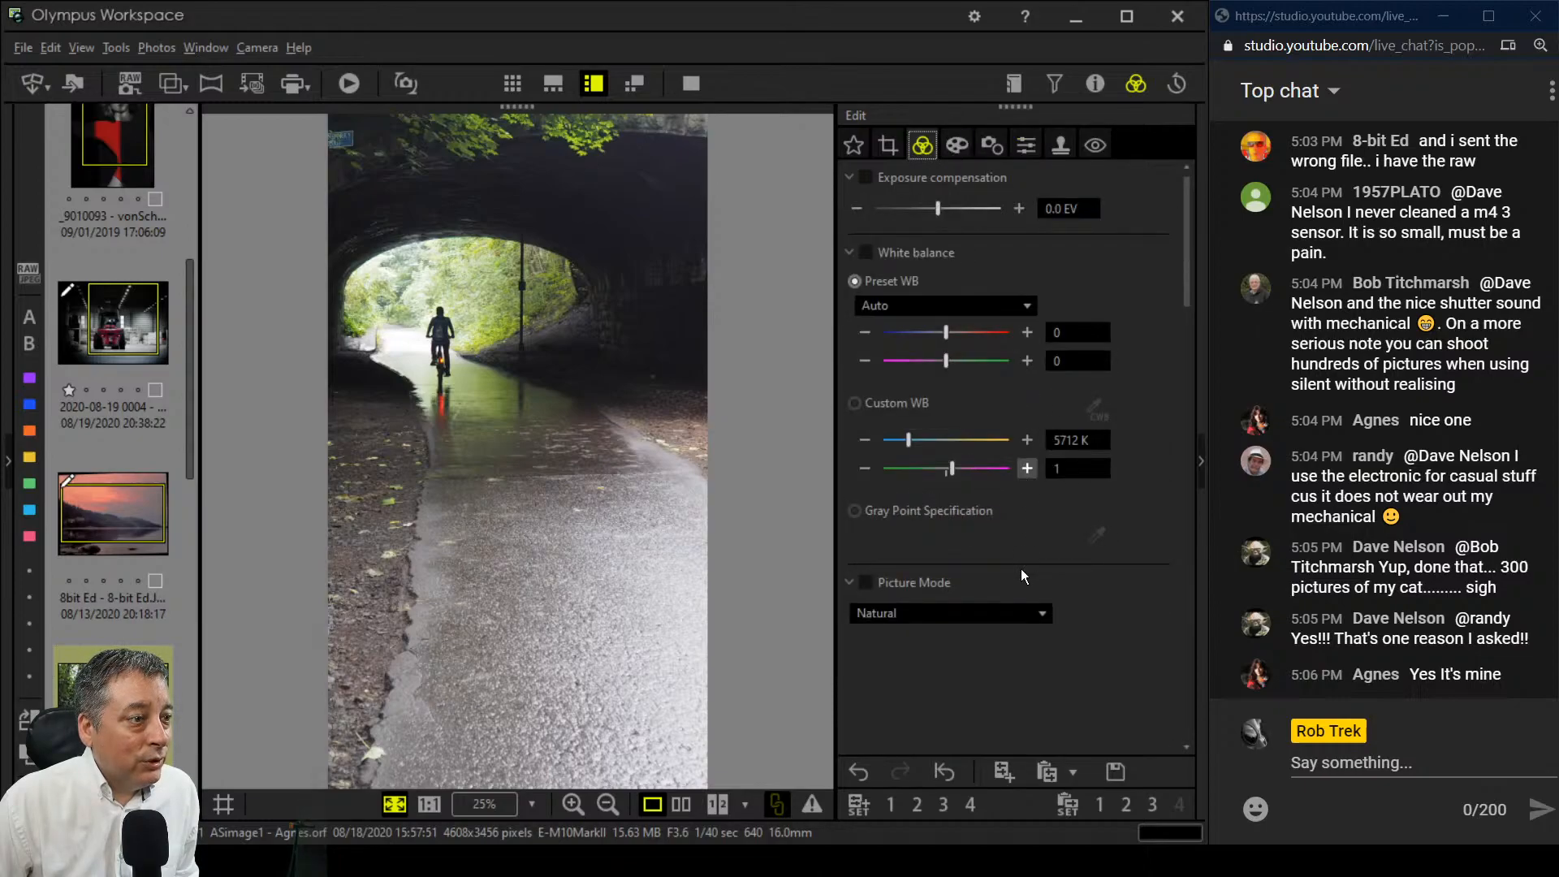
pyautogui.scroll(-10, 1022, 568)
pyautogui.scroll(-5, 1020, 550)
pyautogui.moveTo(876, 288); pyautogui.dragTo(1021, 307)
# Step: Change the picture mode to Monotone and set the exposure compensation to -1.0 EV
pyautogui.scroll(10, 1109, 351)
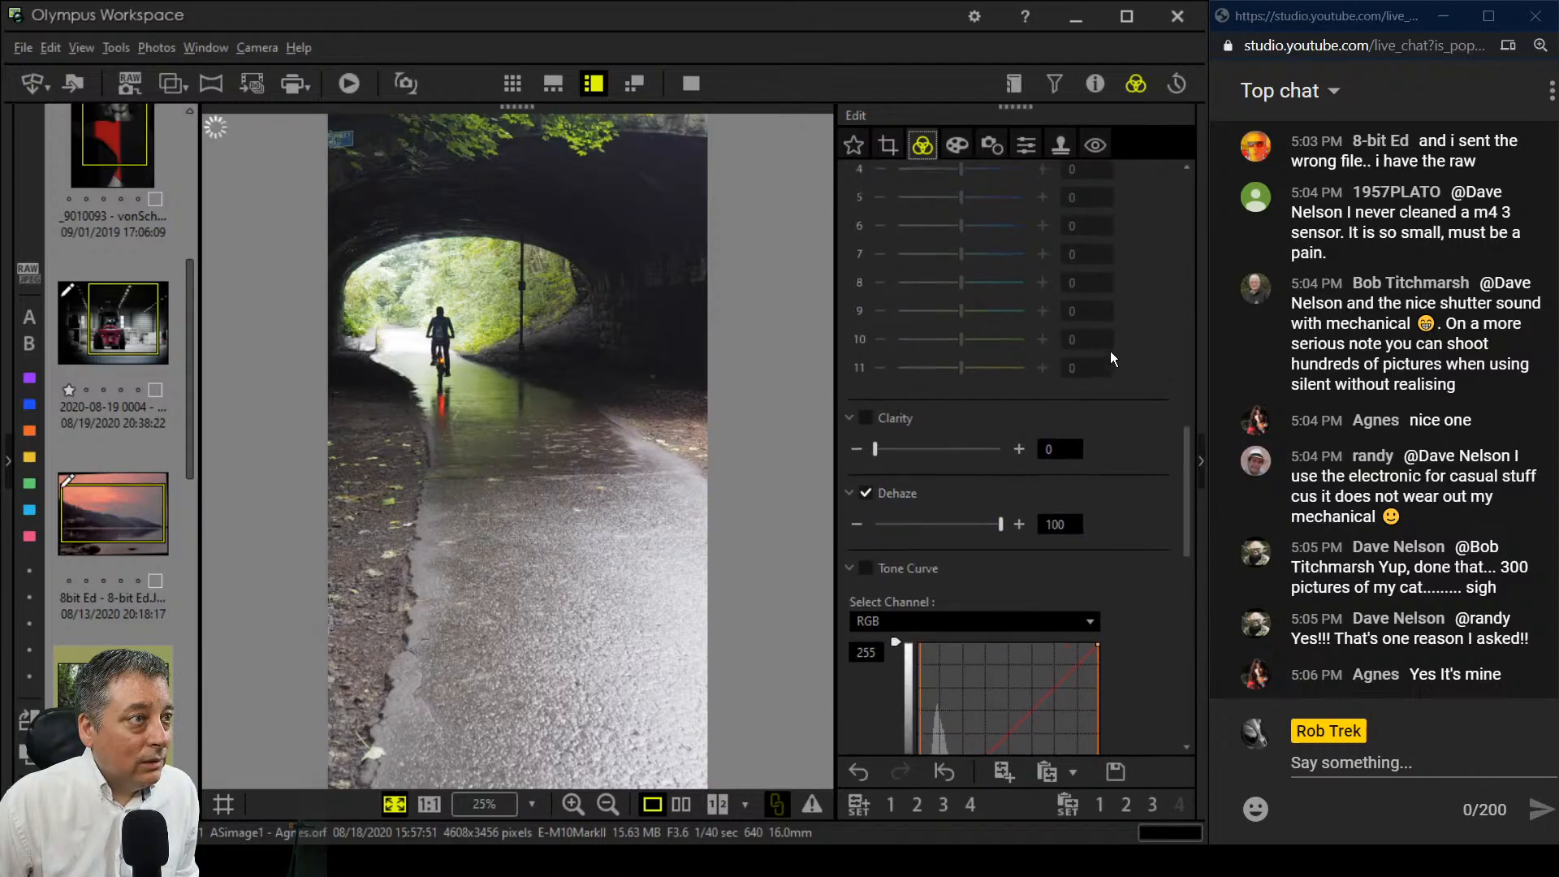
pyautogui.scroll(5, 1109, 350)
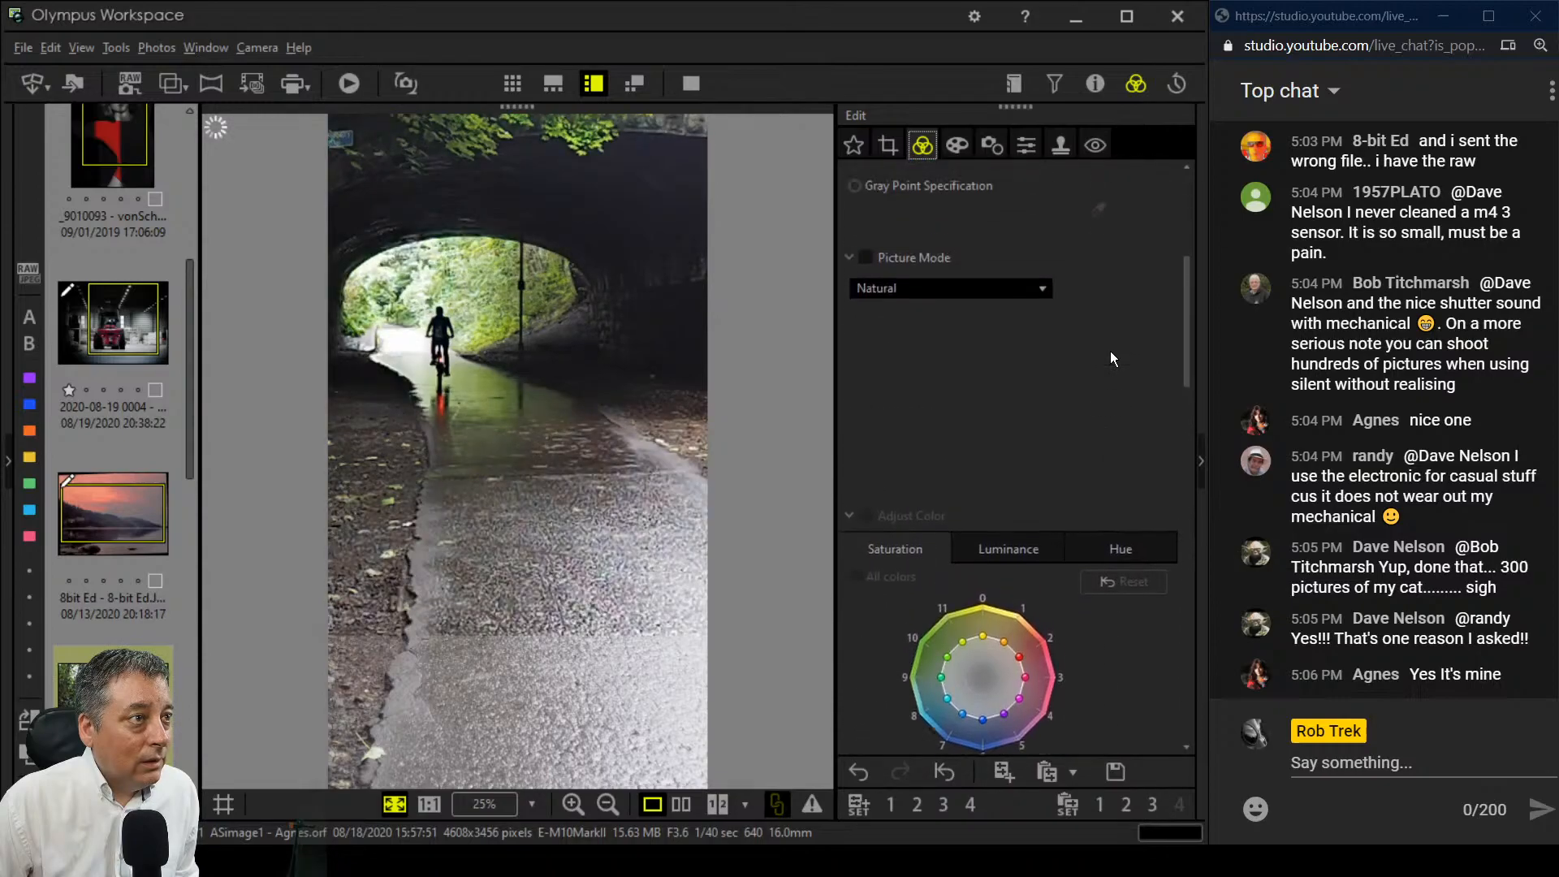
pyautogui.click(995, 405)
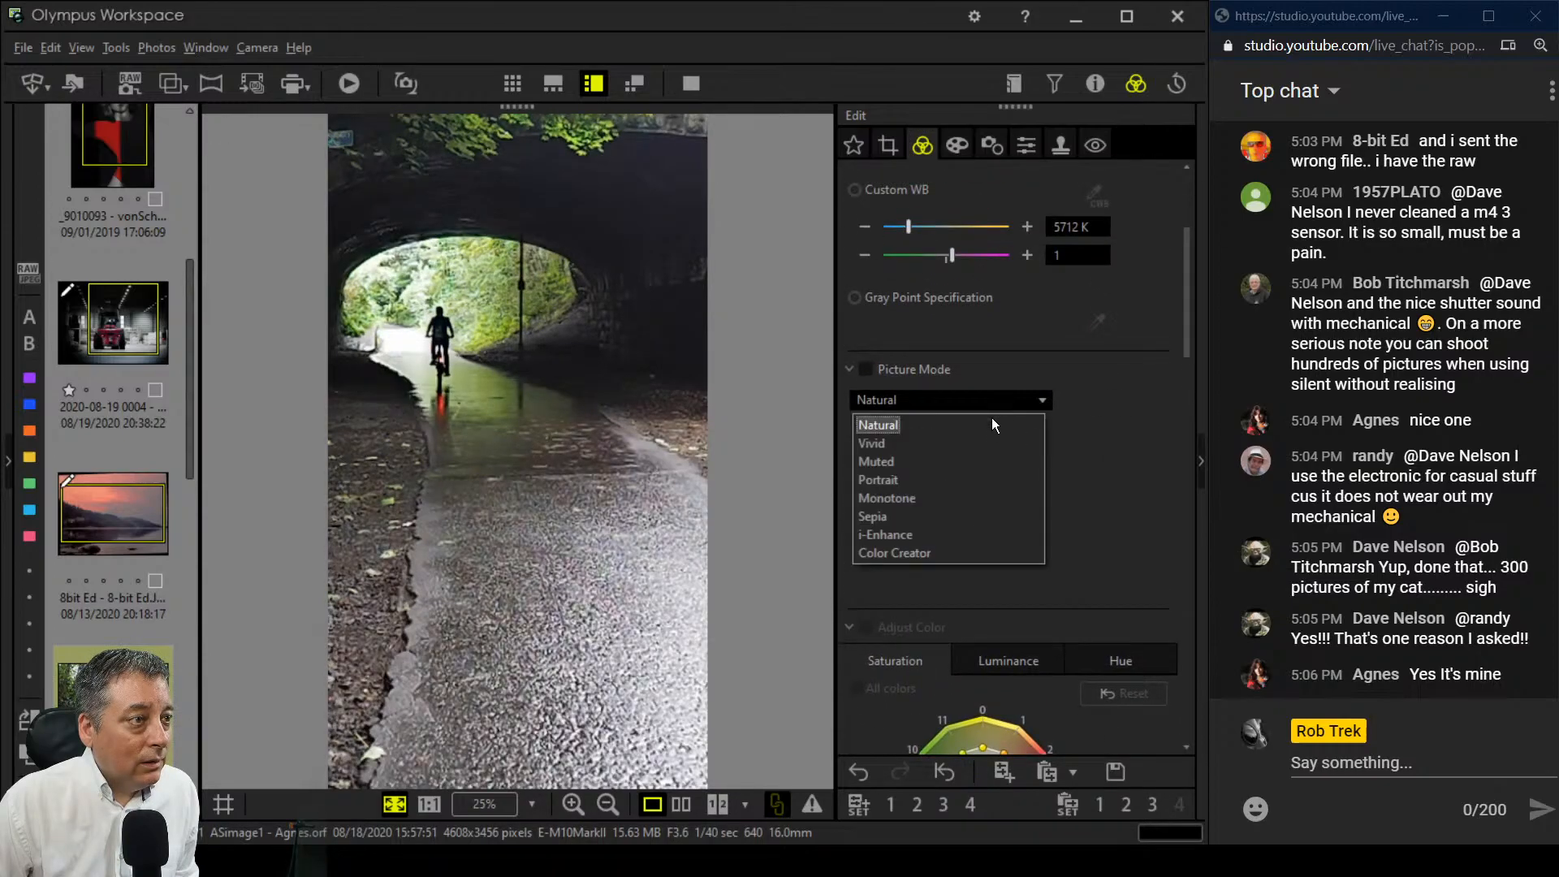
pyautogui.click(977, 495)
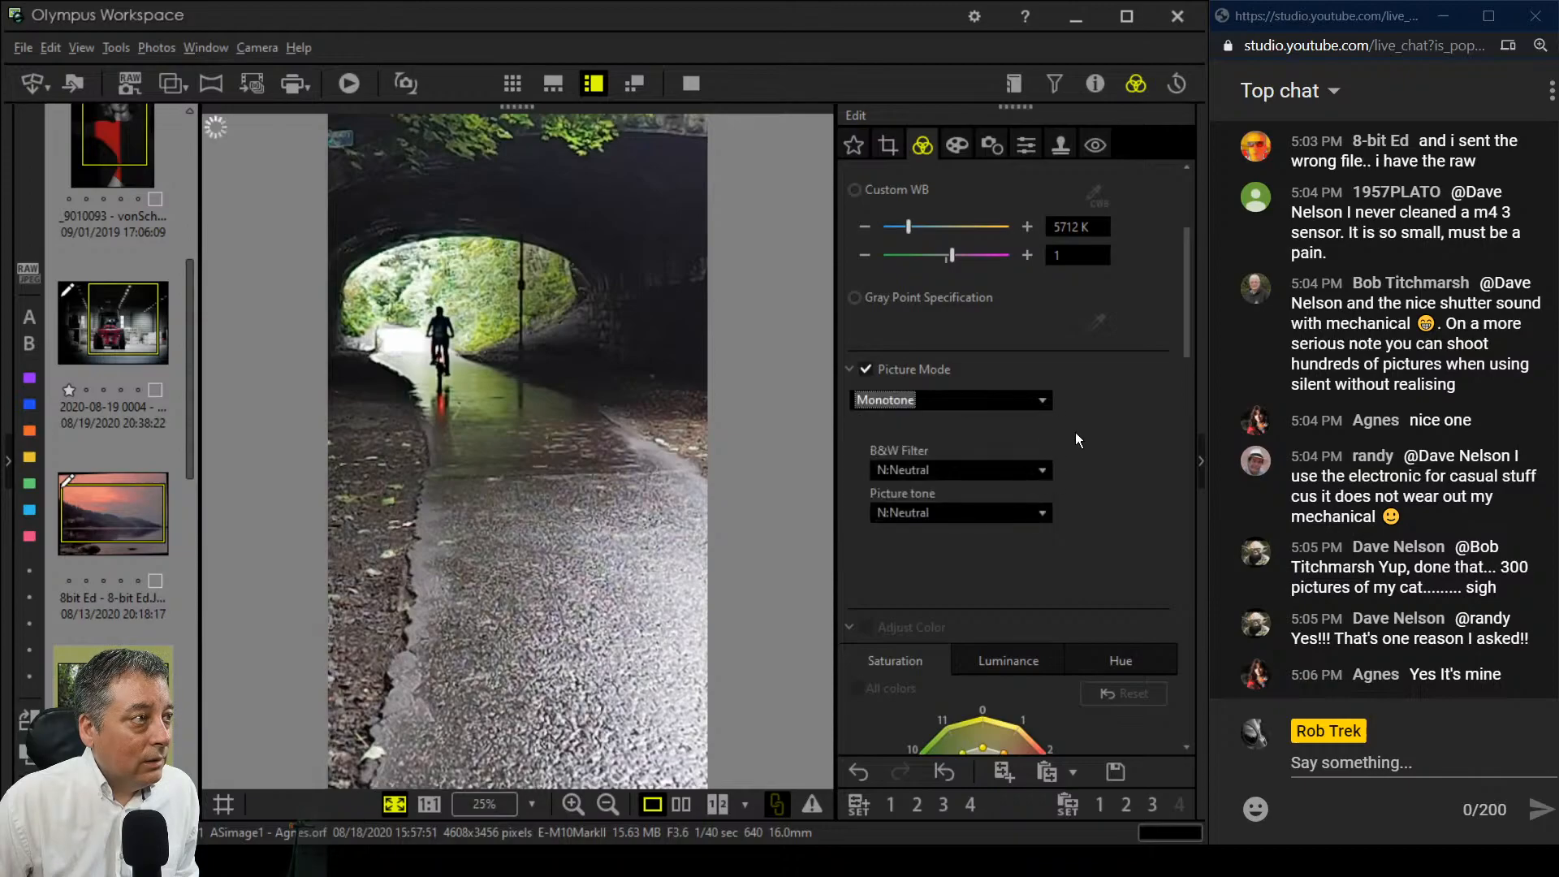
pyautogui.moveTo(1186, 348); pyautogui.dragTo(1171, 266)
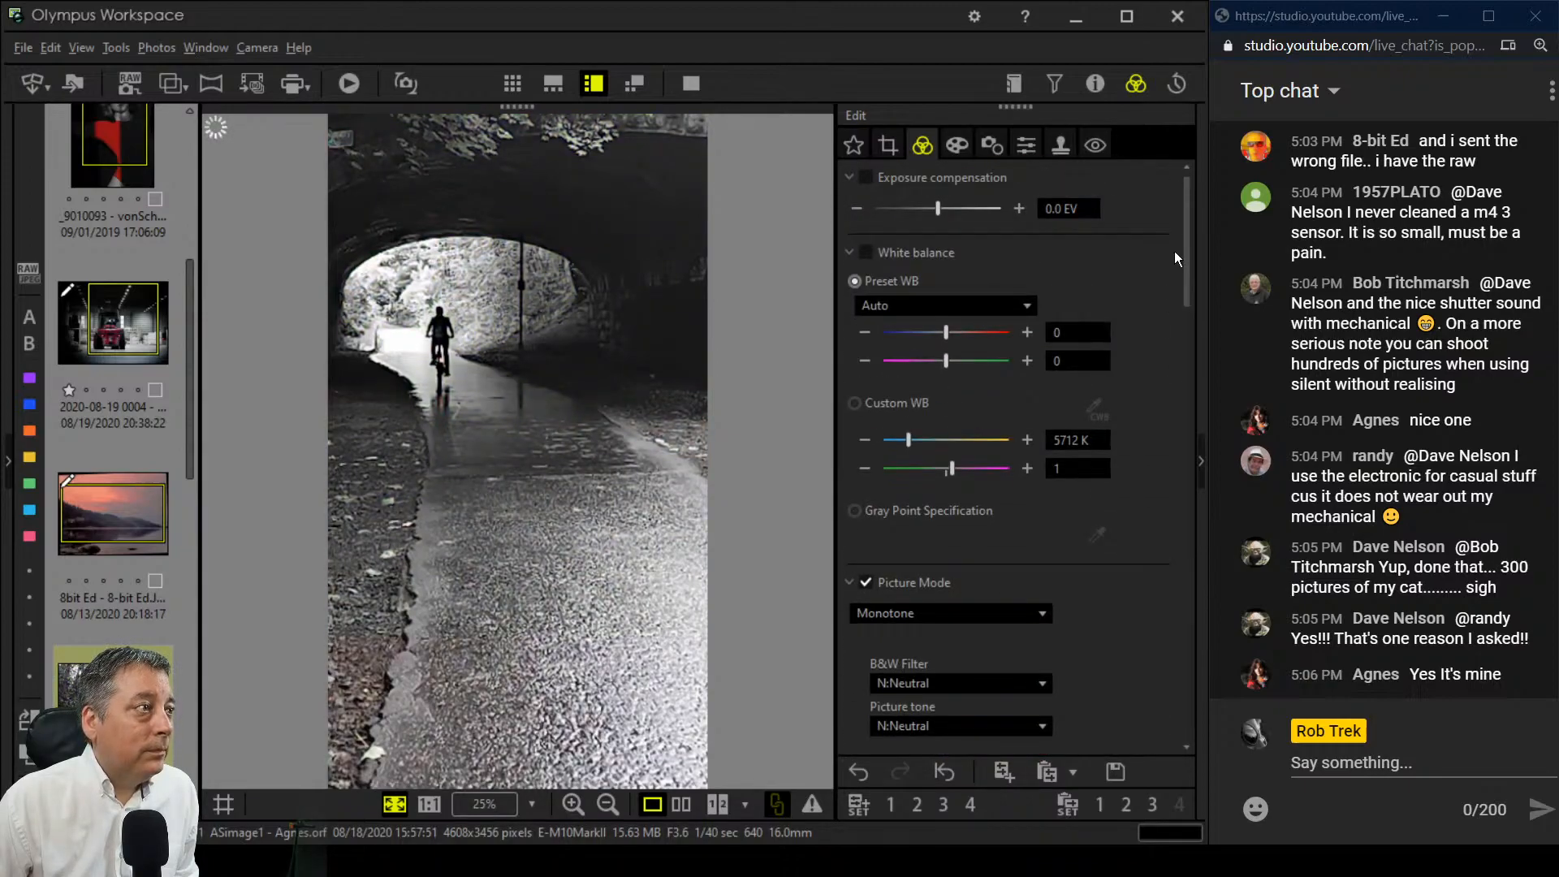
pyautogui.moveTo(938, 208); pyautogui.dragTo(907, 213)
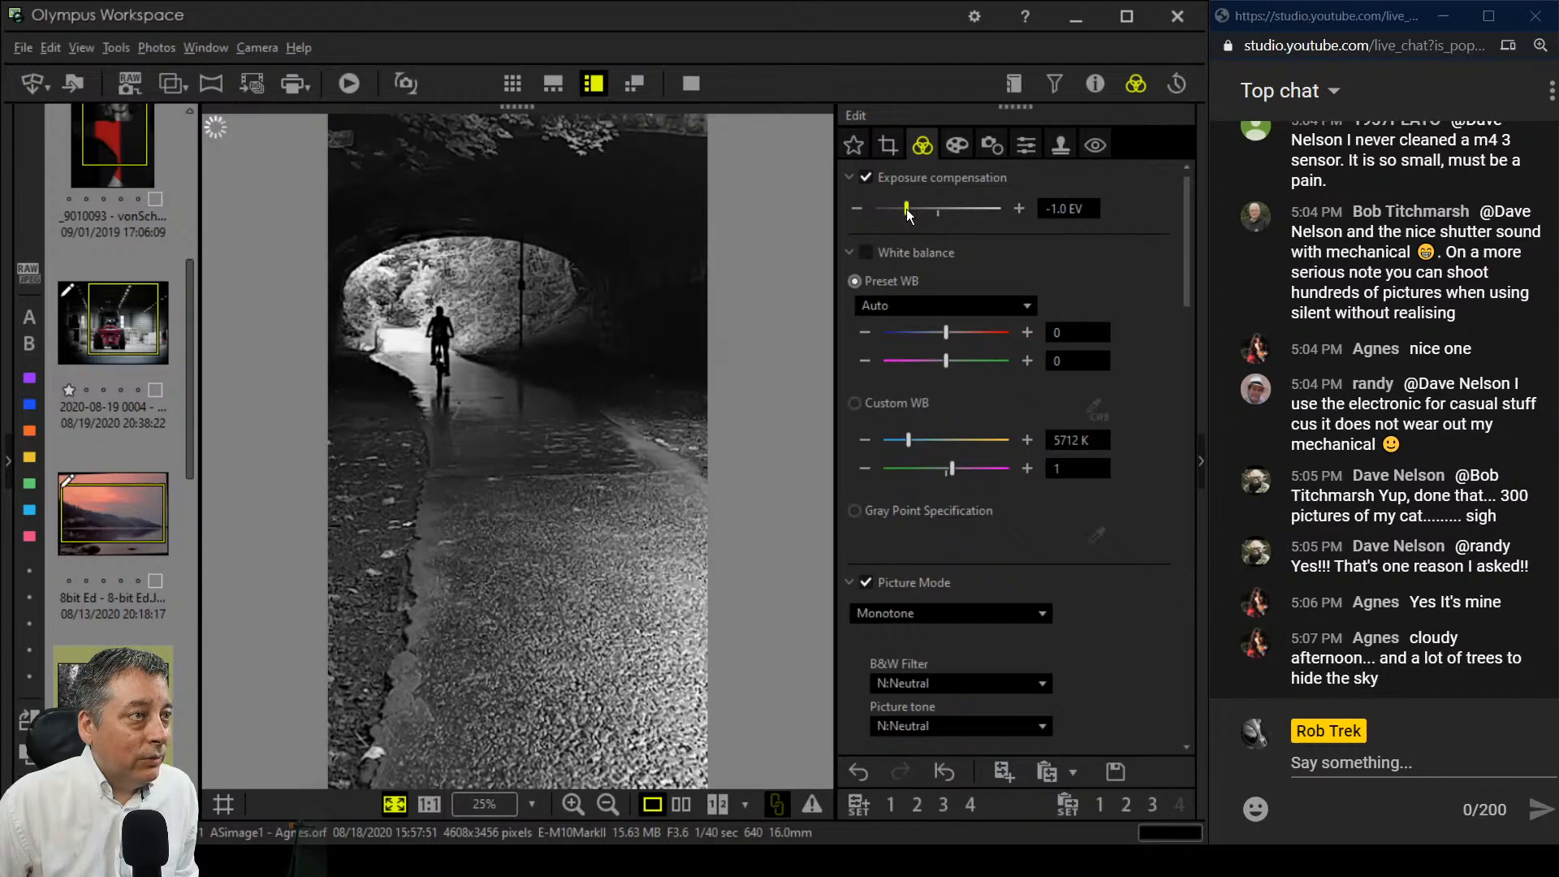
# Step: Try the Low Key gradation on the monotone photo and set it back to Normal
pyautogui.moveTo(1181, 278); pyautogui.dragTo(1159, 723)
pyautogui.click(990, 698)
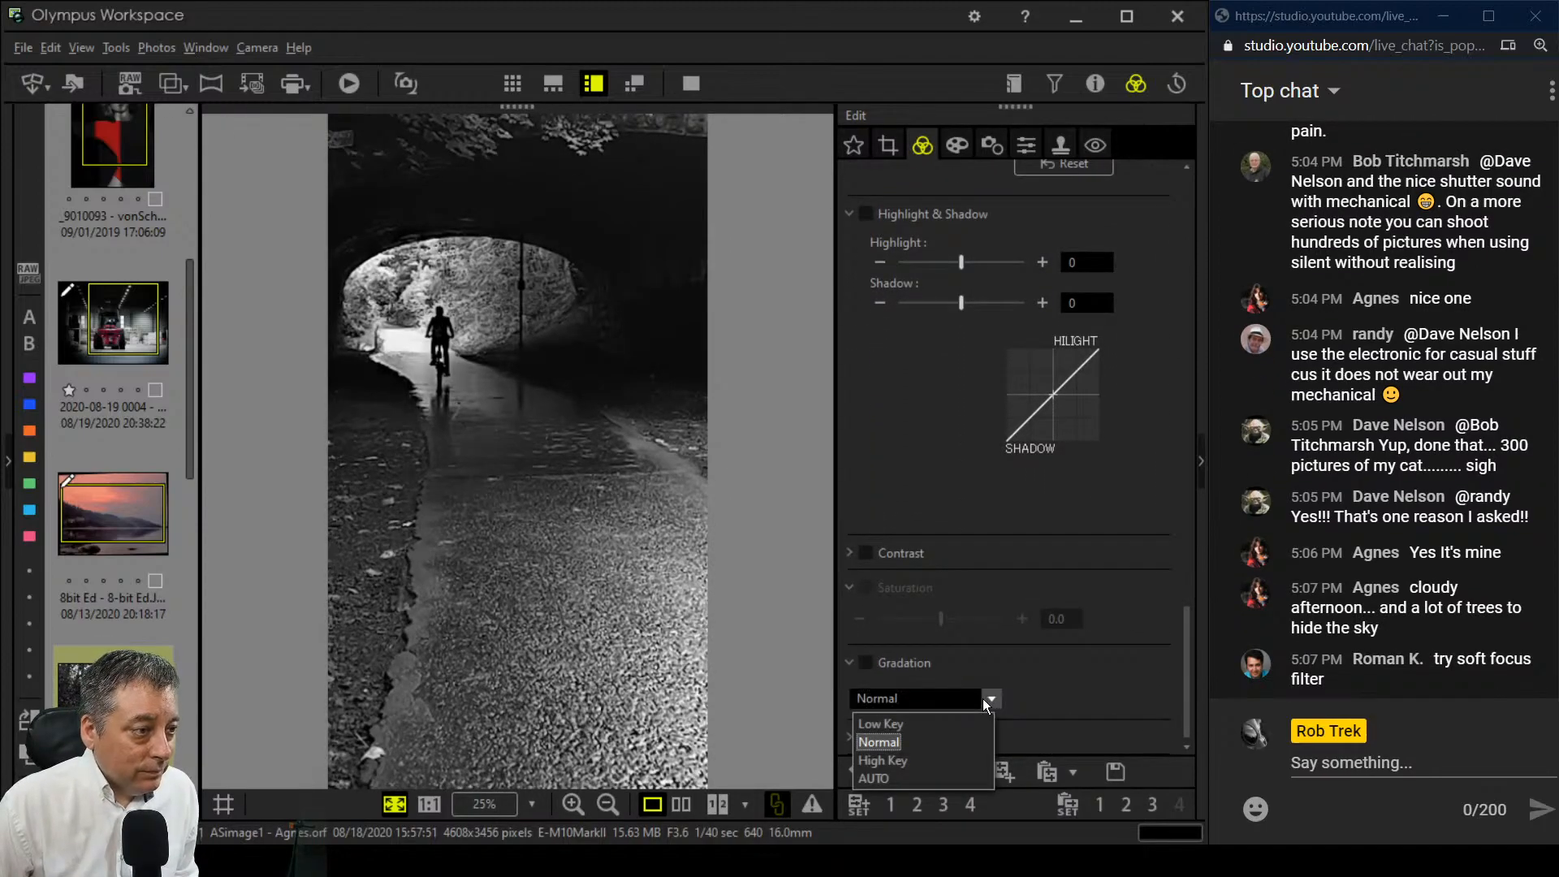
pyautogui.click(958, 721)
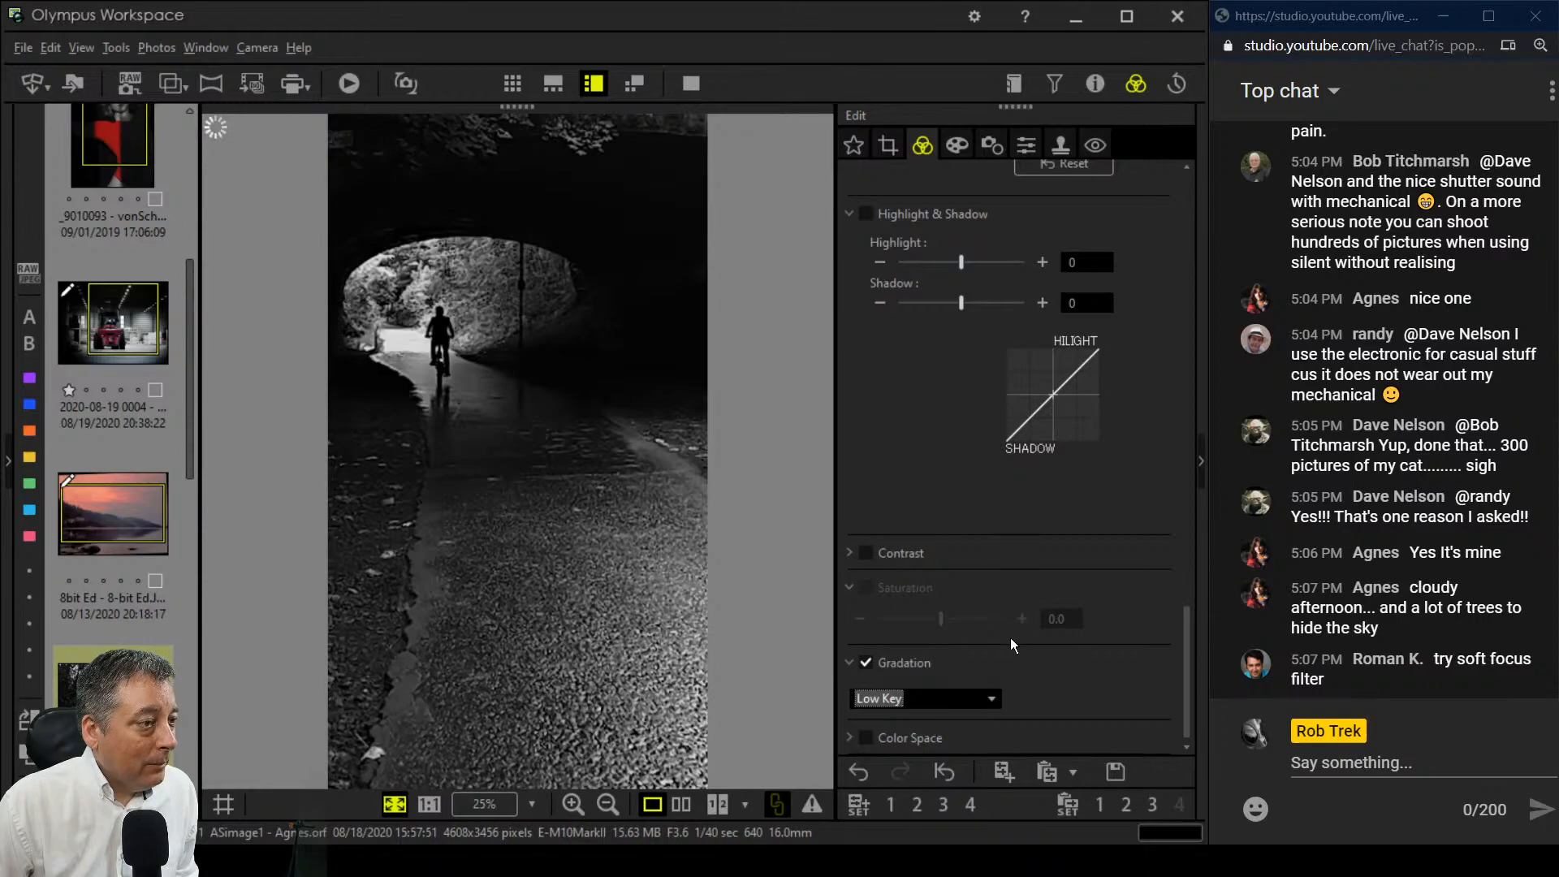
pyautogui.click(985, 708)
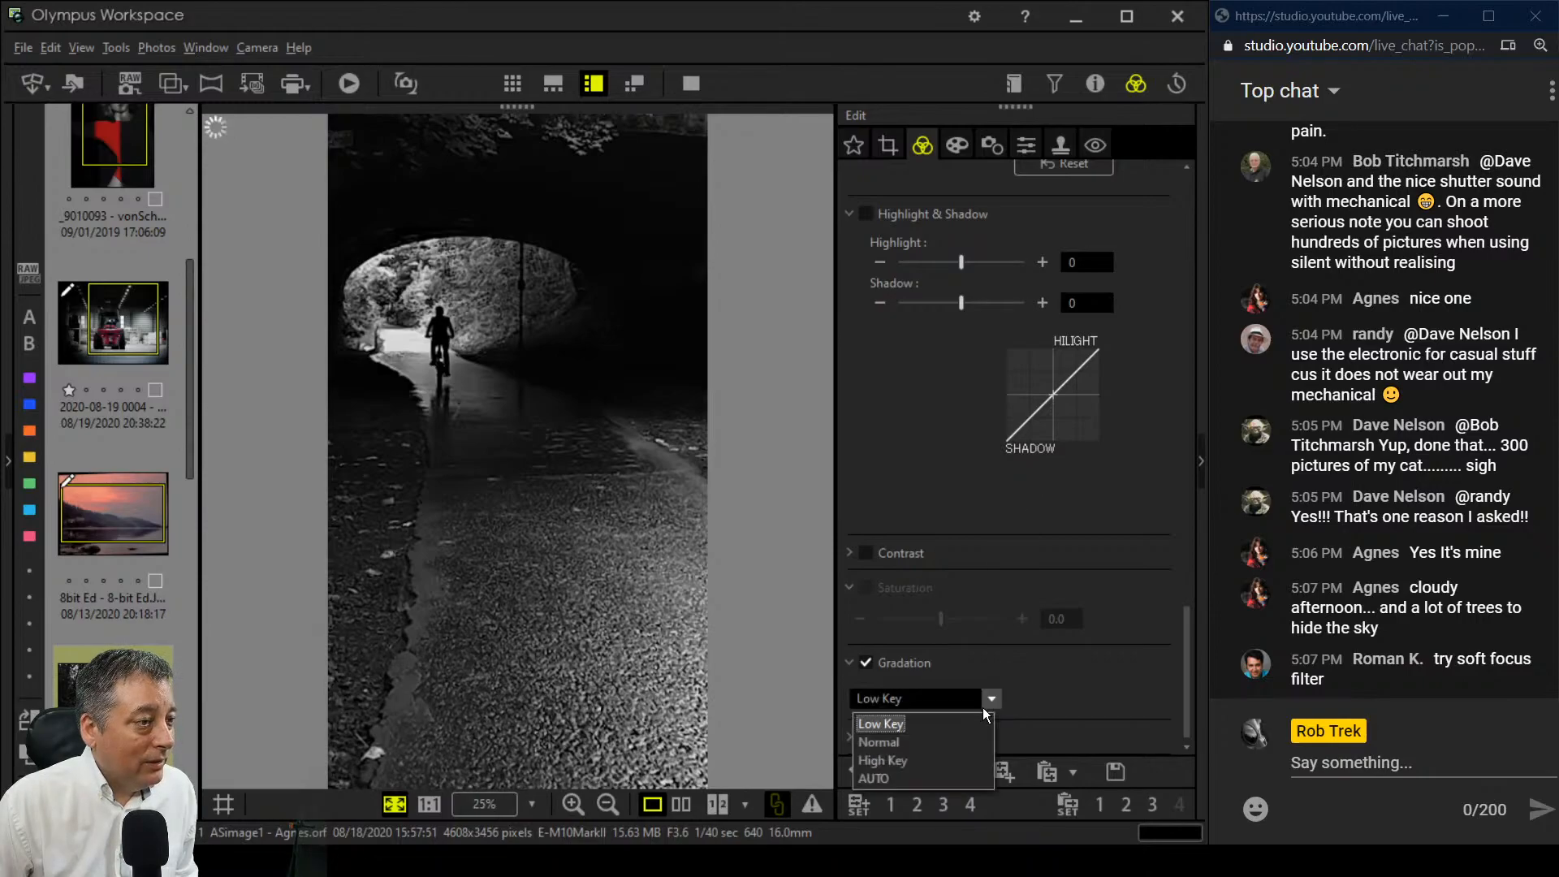
pyautogui.click(973, 739)
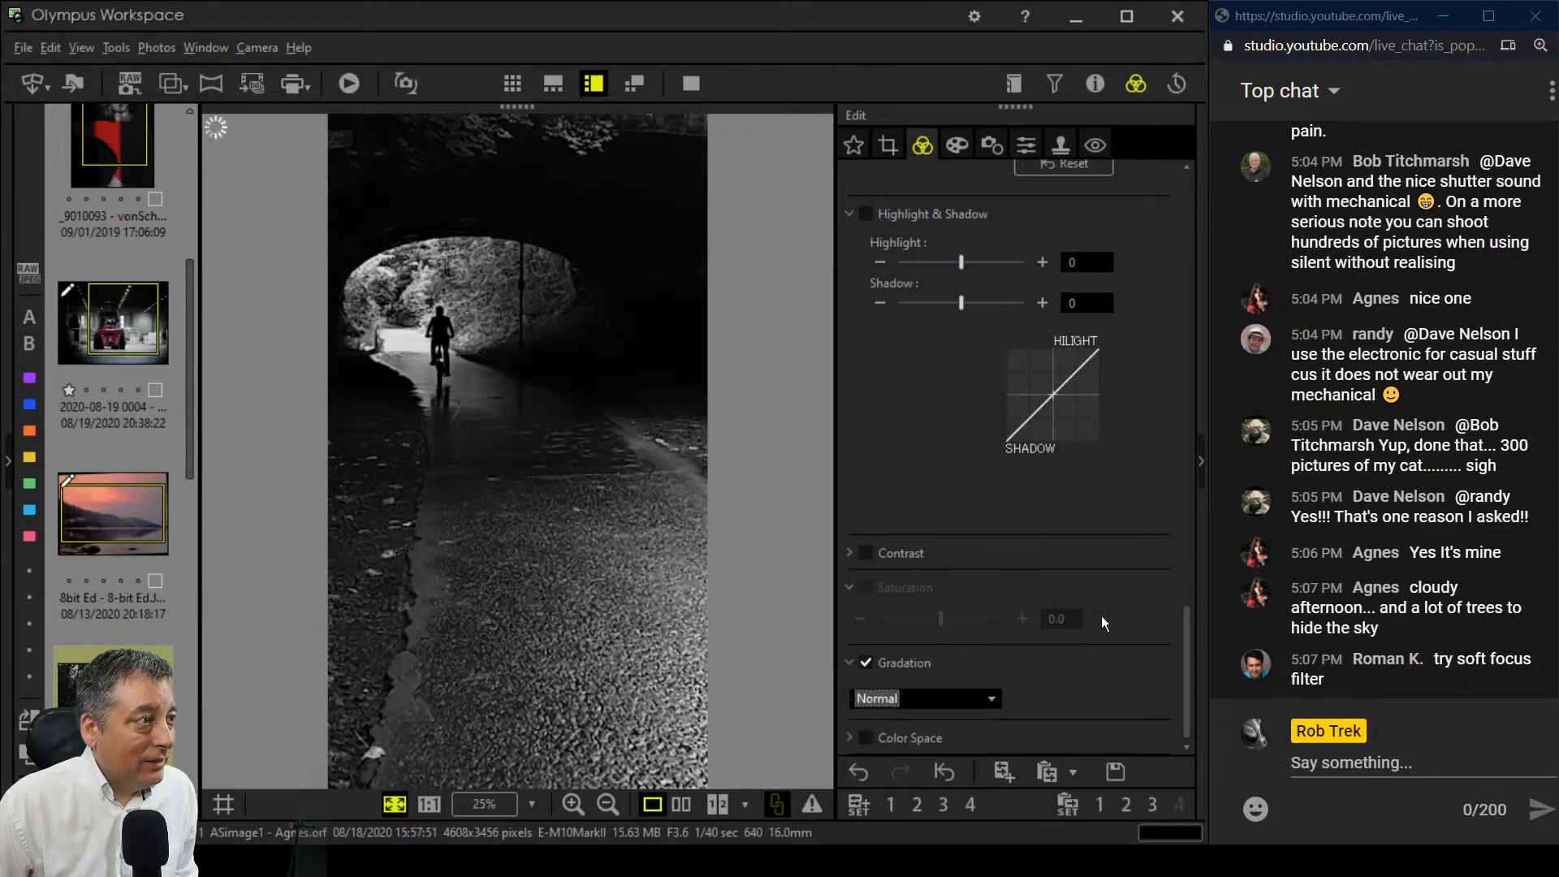
# Step: Shape the RGB tone curve of the tunnel photo with a lowered shadow point and a slightly raised midtone point
pyautogui.moveTo(1183, 676); pyautogui.dragTo(1182, 651)
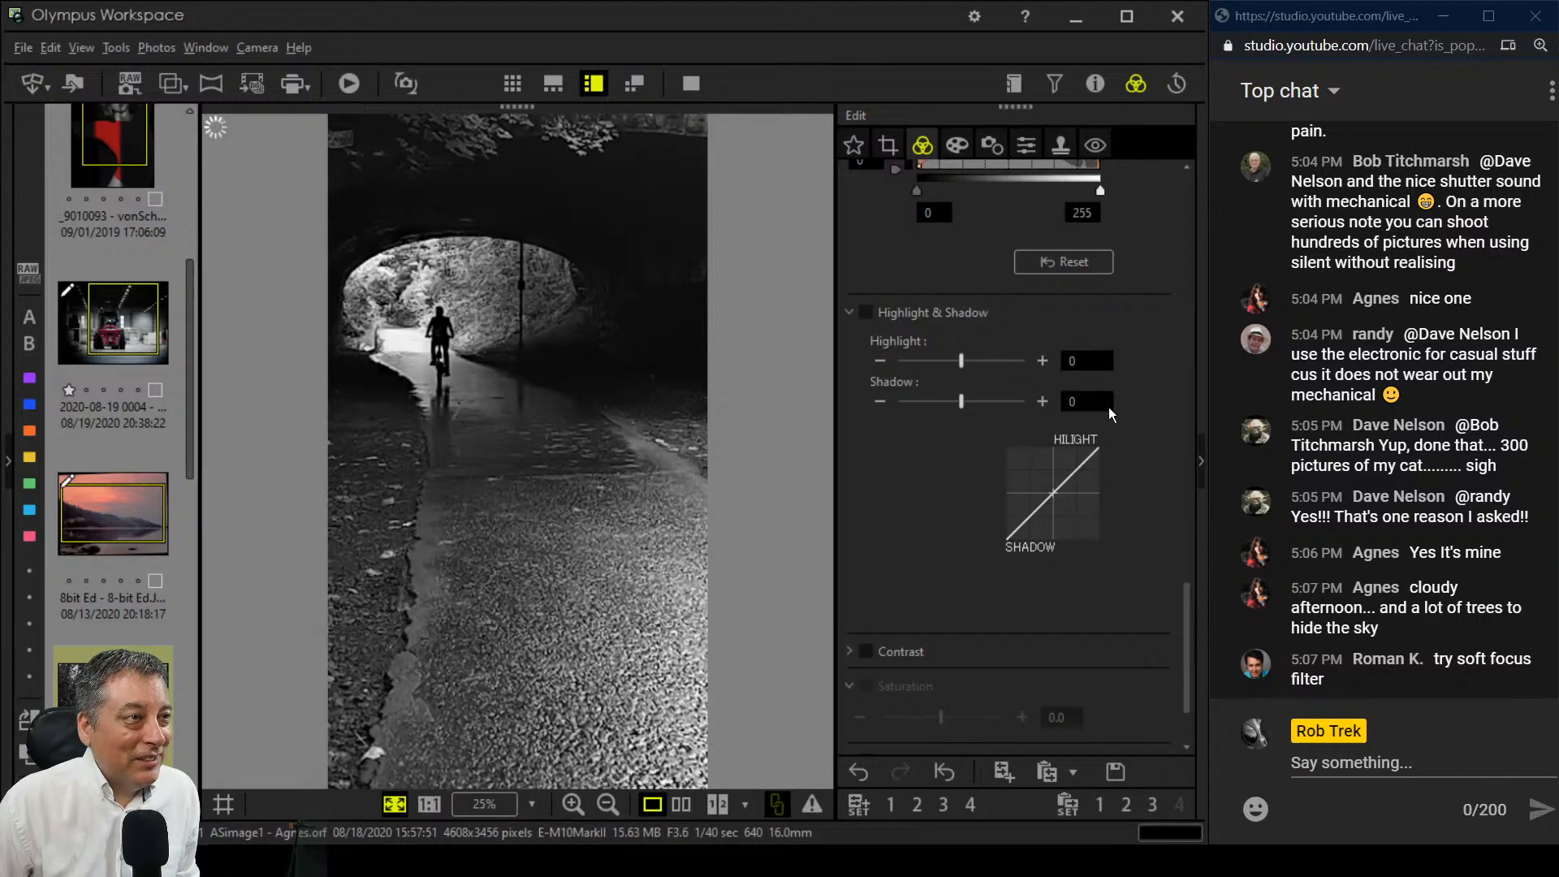
pyautogui.scroll(3, 1127, 464)
pyautogui.scroll(6, 1130, 471)
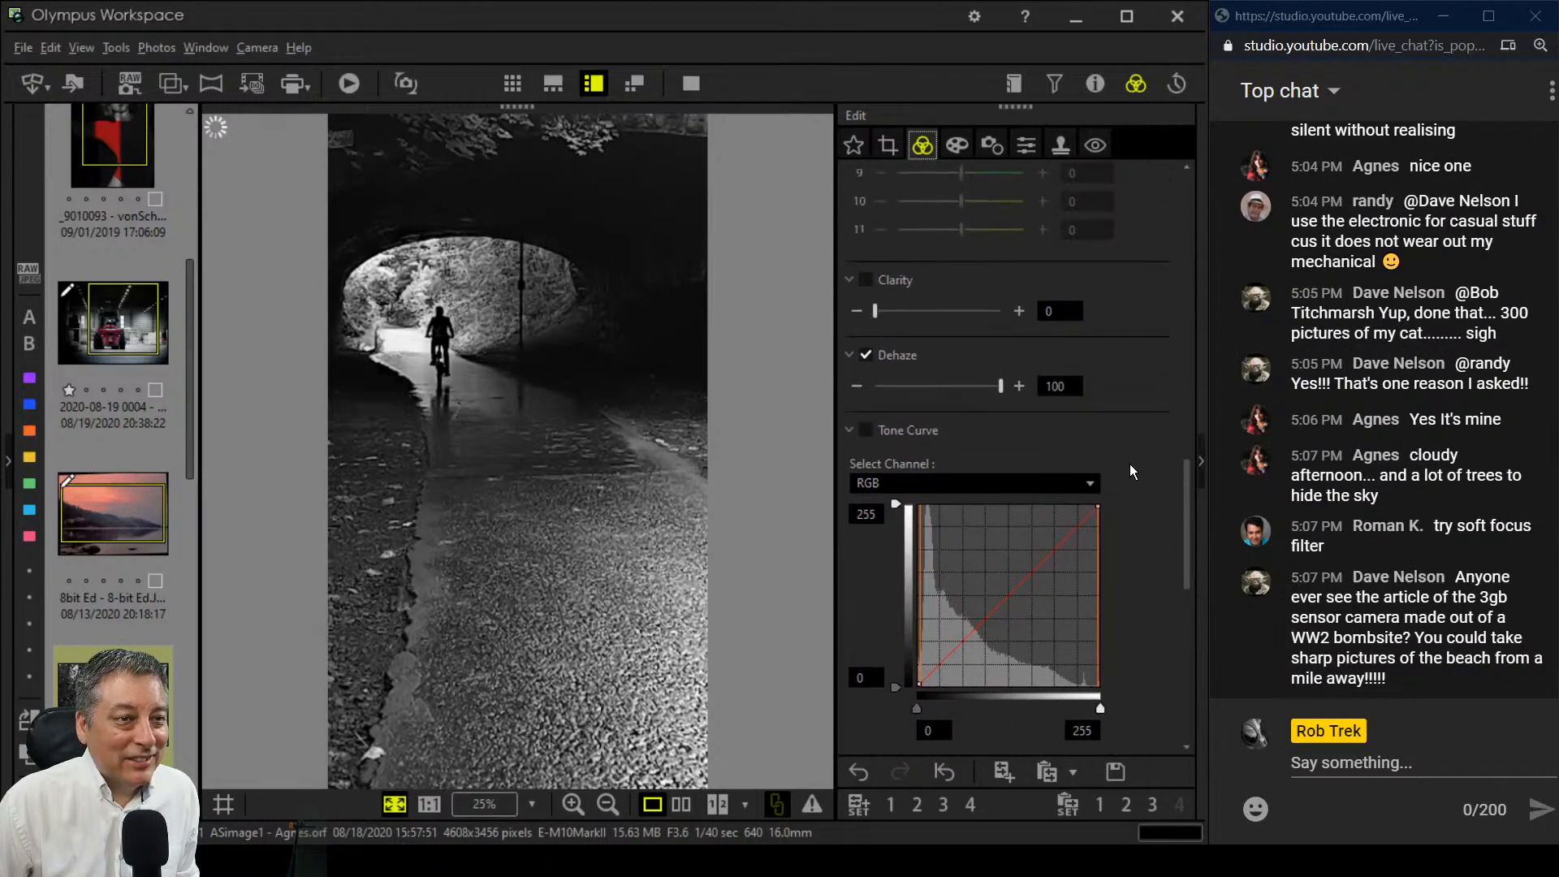
pyautogui.scroll(4, 1132, 469)
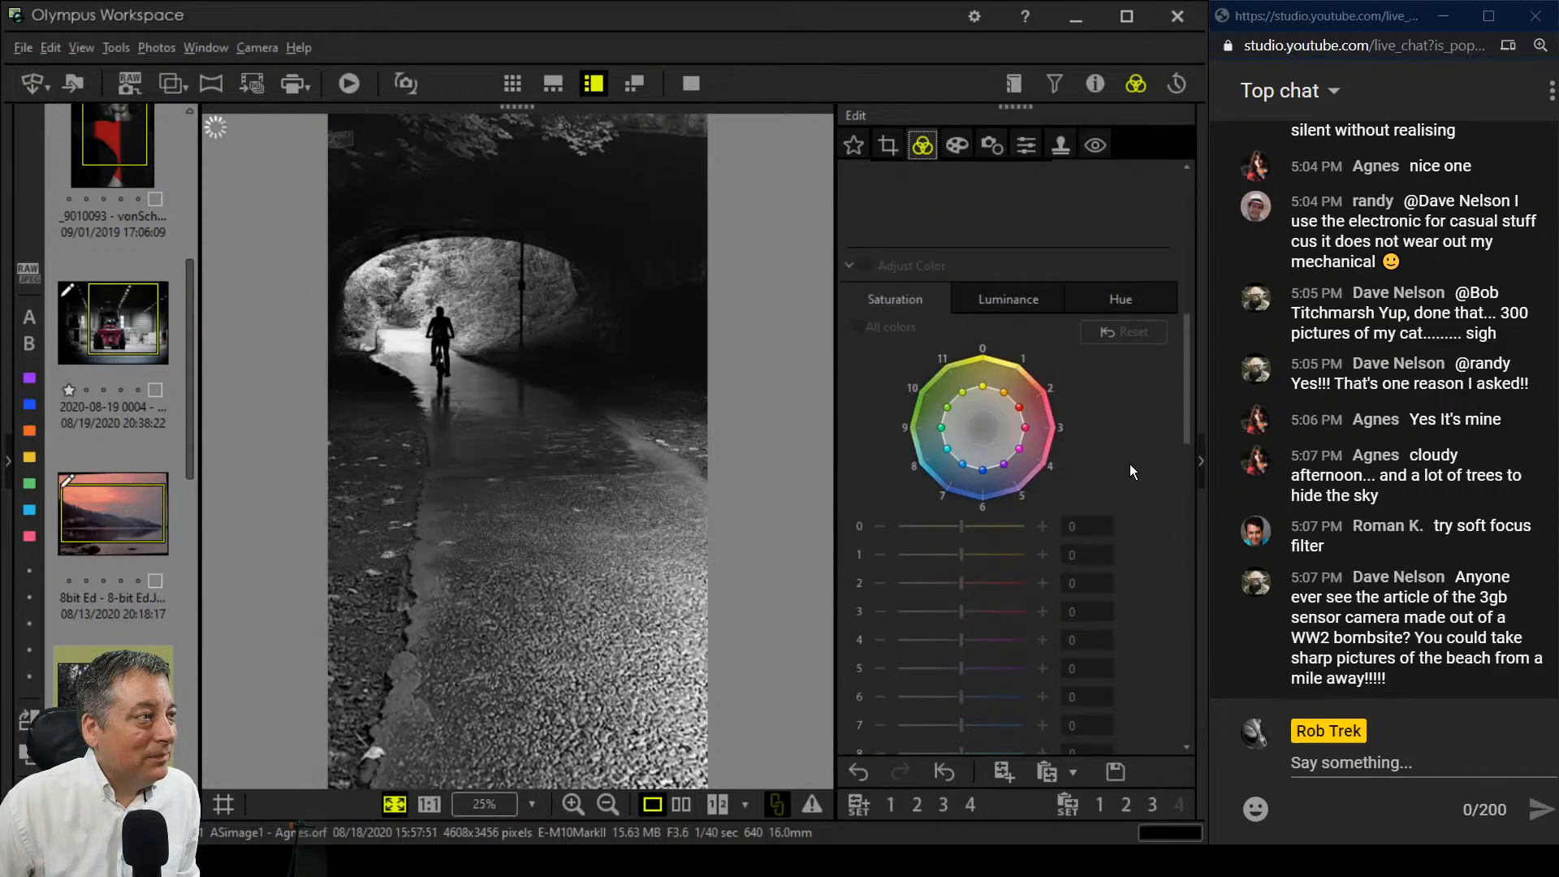
pyautogui.scroll(2, 1129, 460)
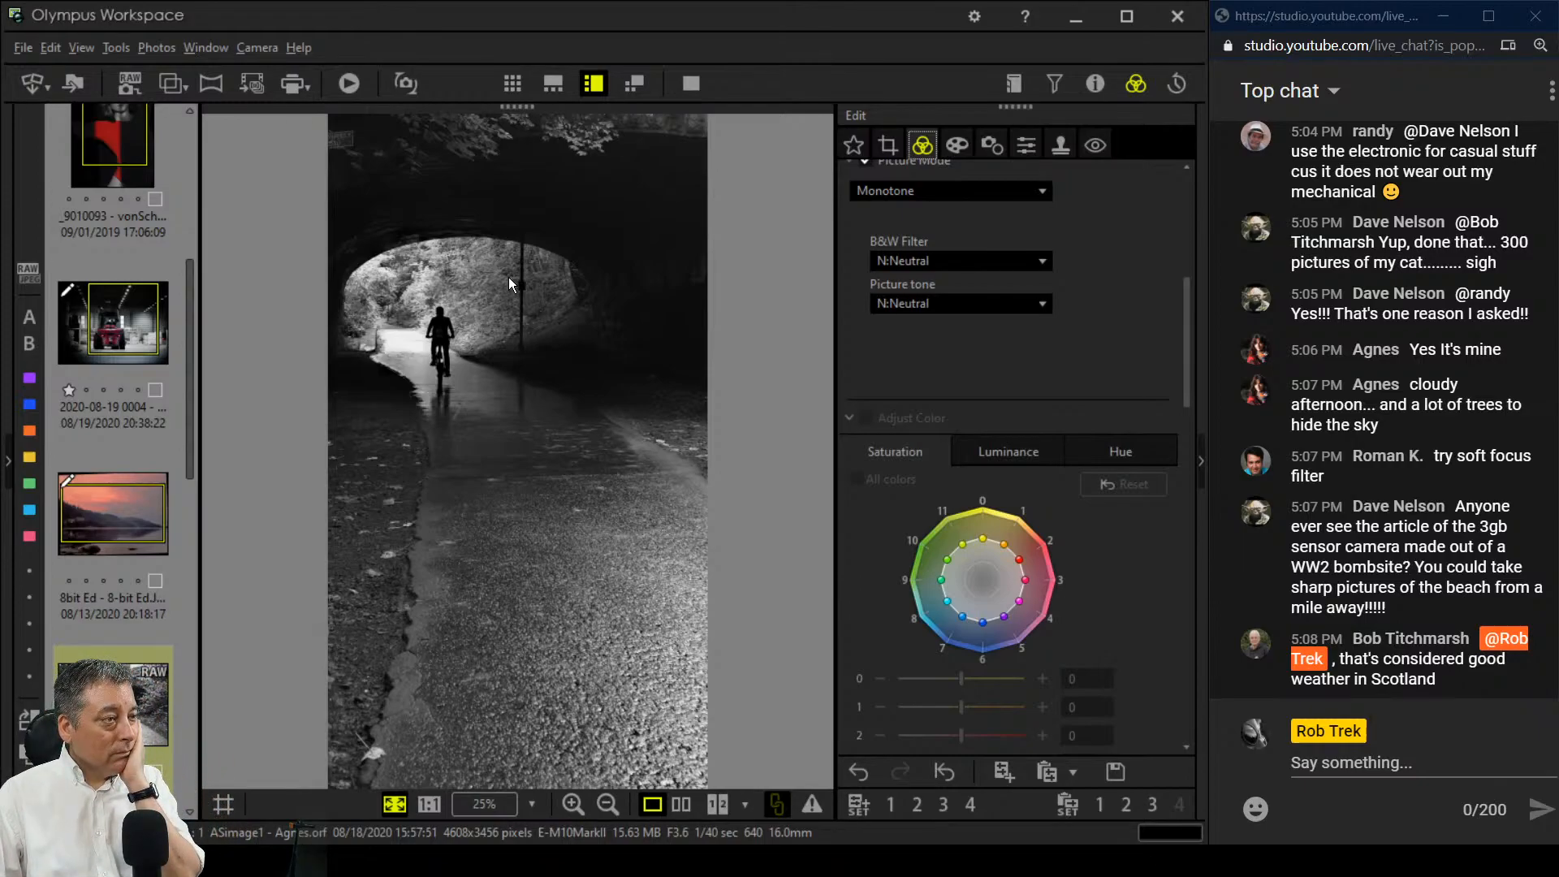
pyautogui.scroll(5, 986, 337)
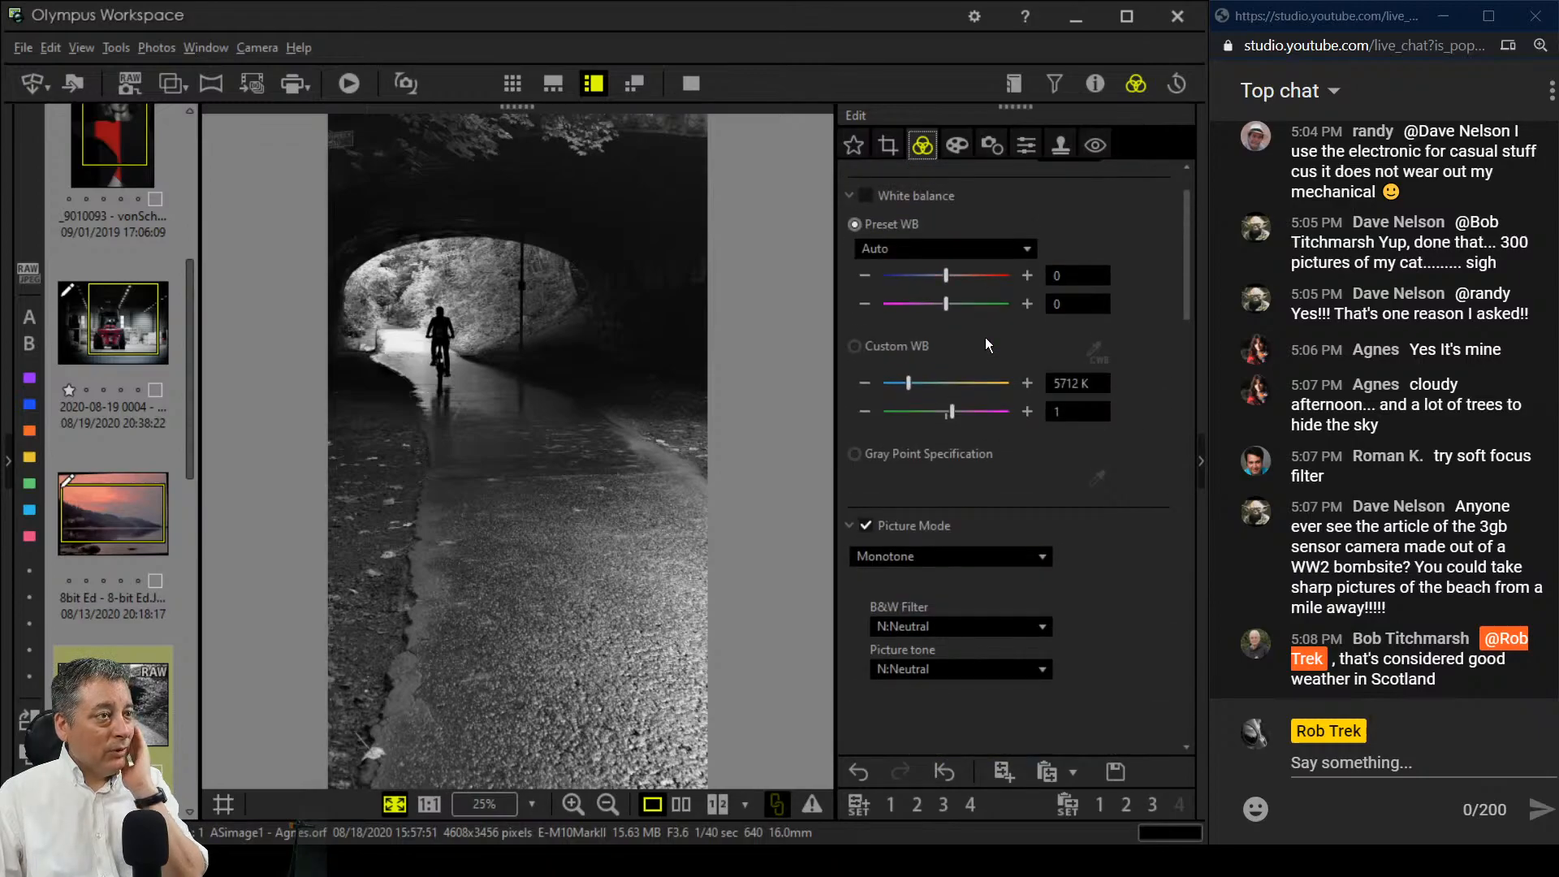
pyautogui.scroll(-15, 986, 372)
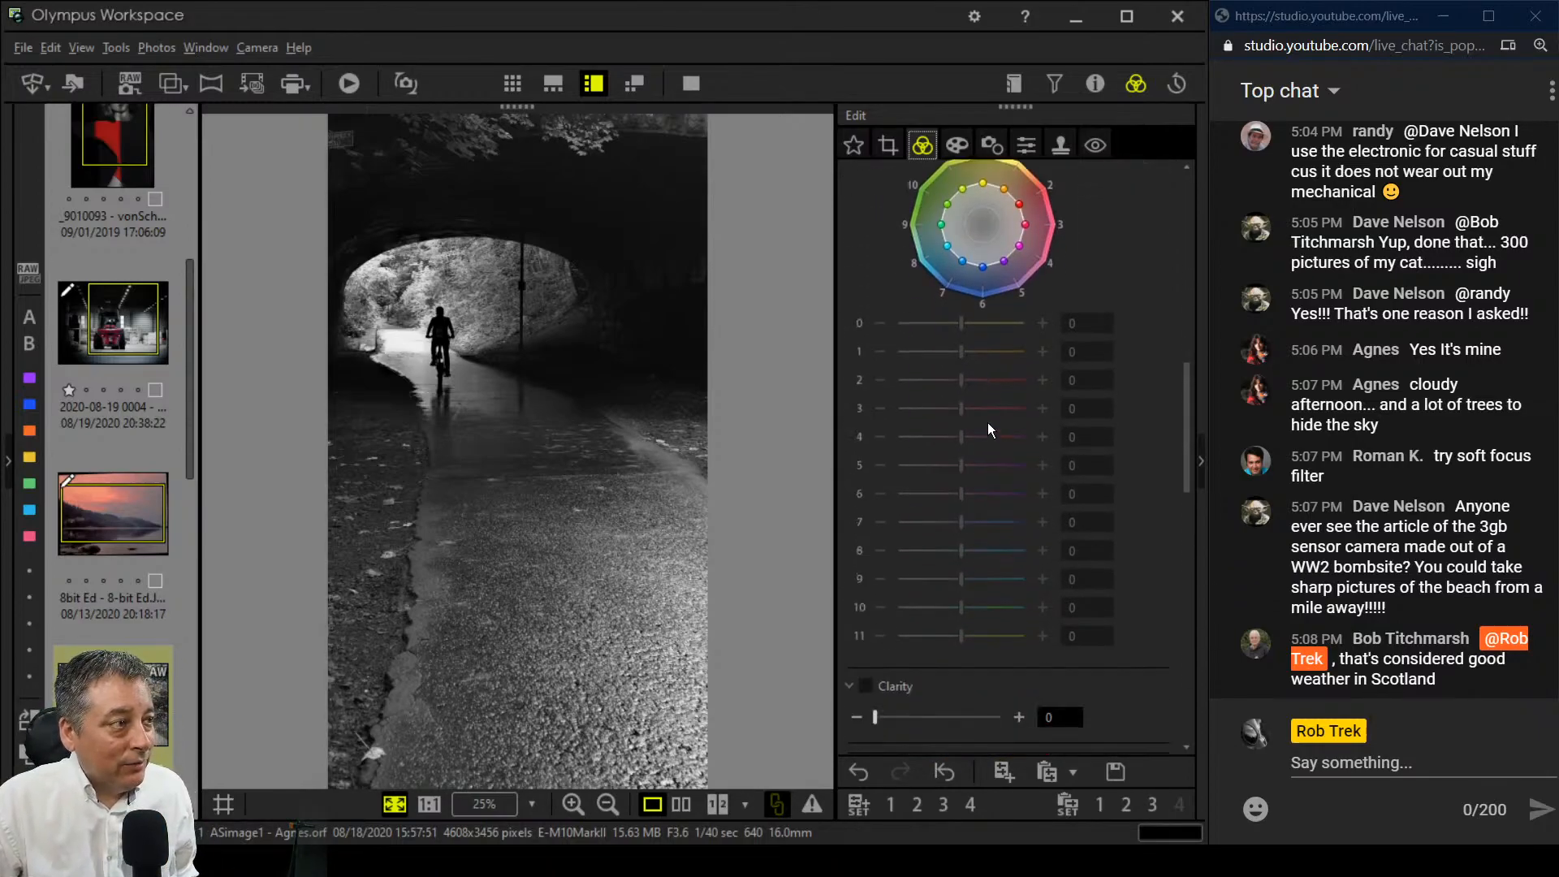
pyautogui.scroll(-3, 987, 421)
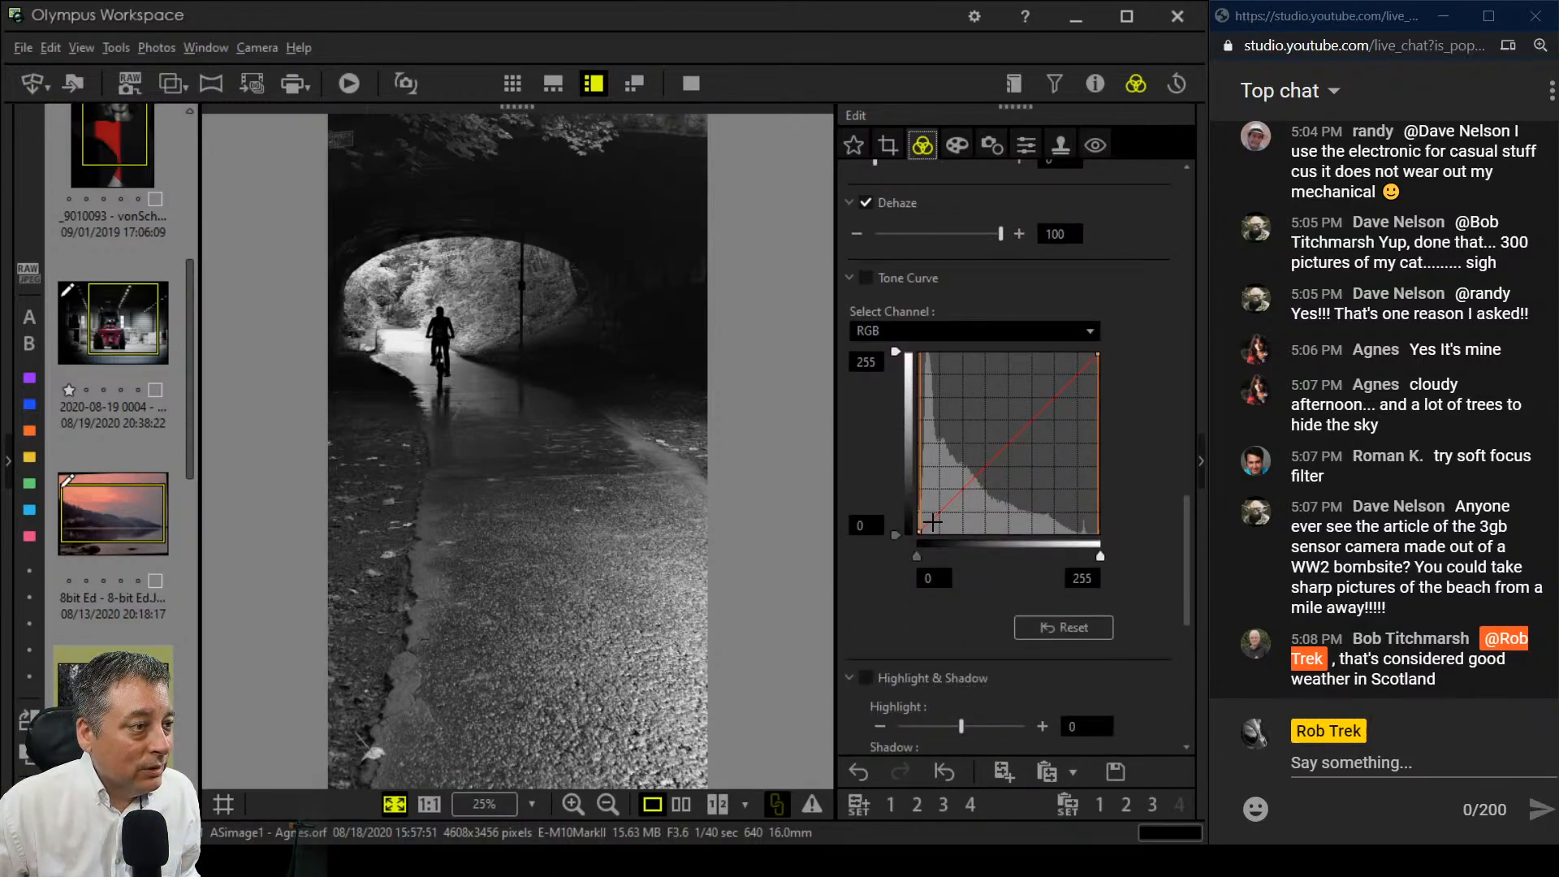
pyautogui.moveTo(935, 513); pyautogui.dragTo(943, 517)
pyautogui.moveTo(1011, 473); pyautogui.dragTo(1007, 452)
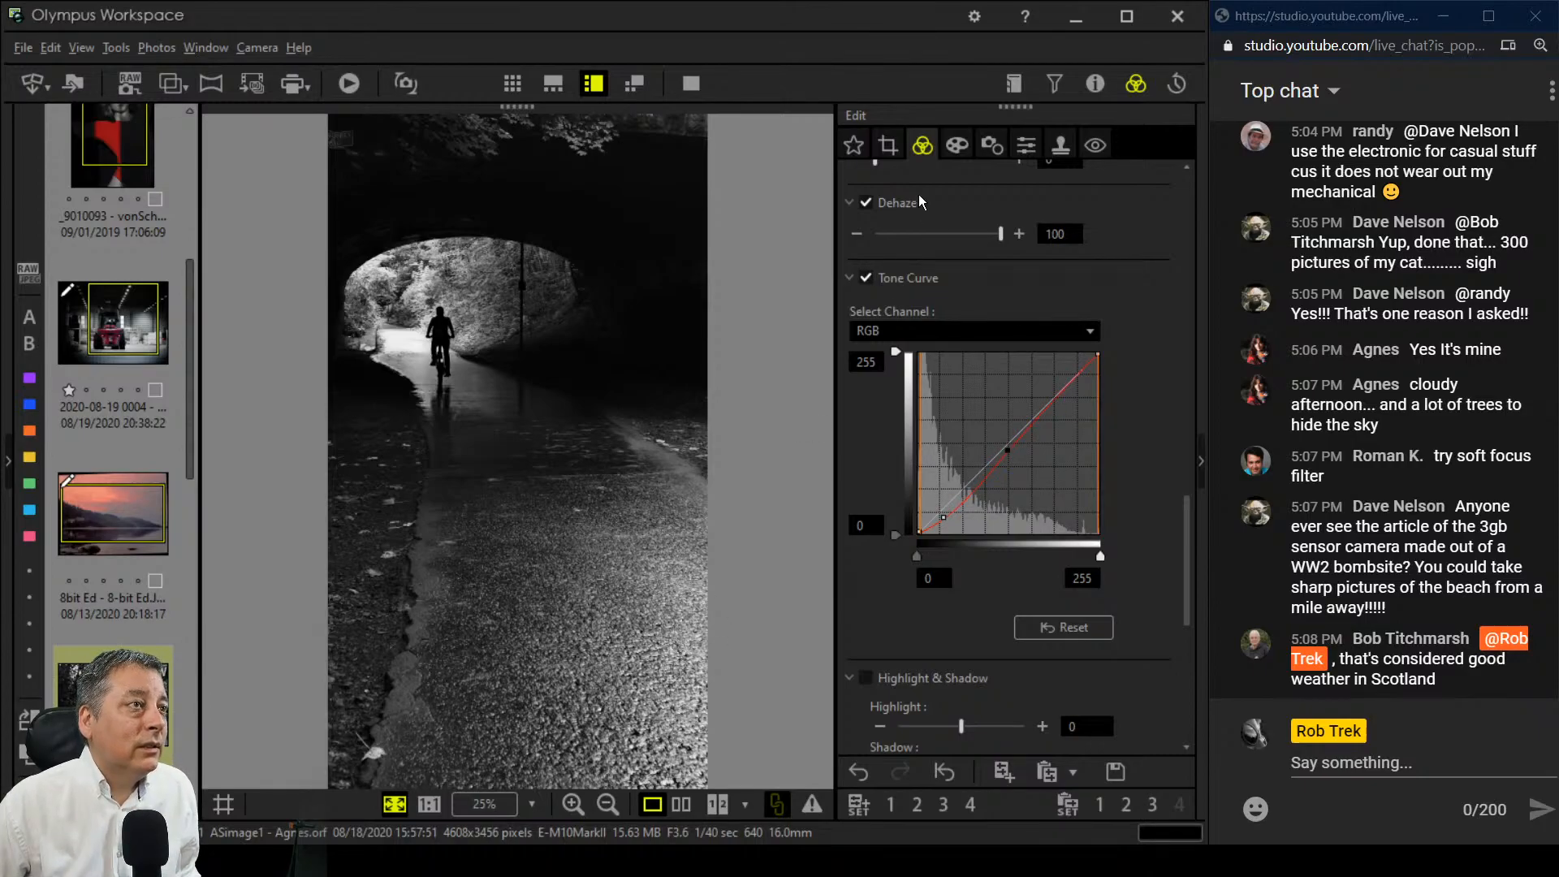
# Step: Shrink the 9:16 crop to 1224 x 2178 pixels and reposition it around the cyclist, the tunnel opening and the path below
pyautogui.click(888, 145)
pyautogui.moveTo(625, 689); pyautogui.dragTo(593, 629)
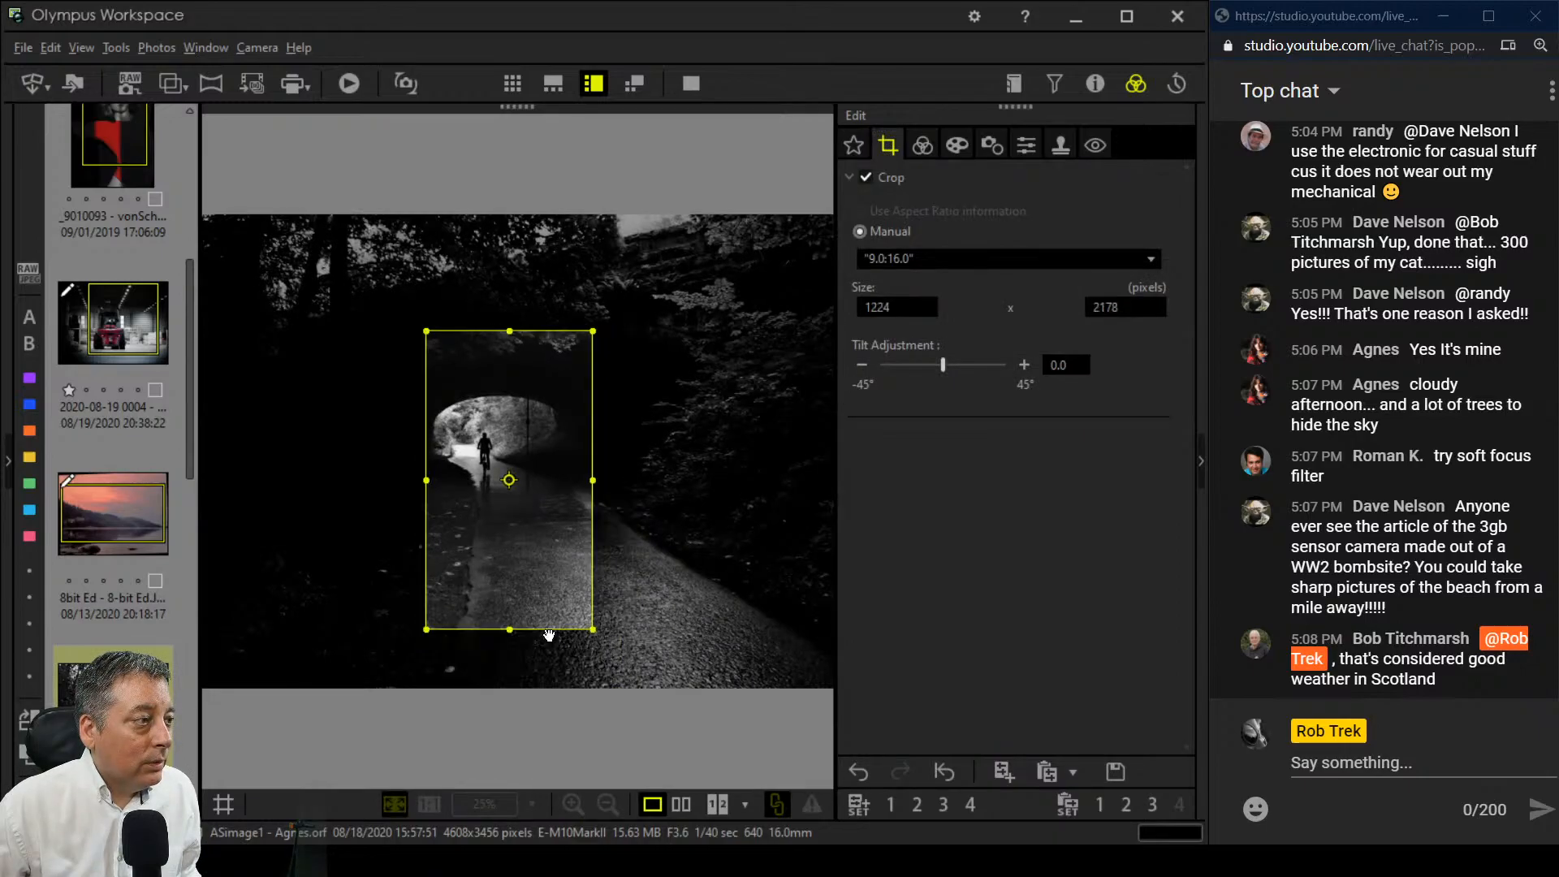
pyautogui.moveTo(537, 561); pyautogui.dragTo(526, 599)
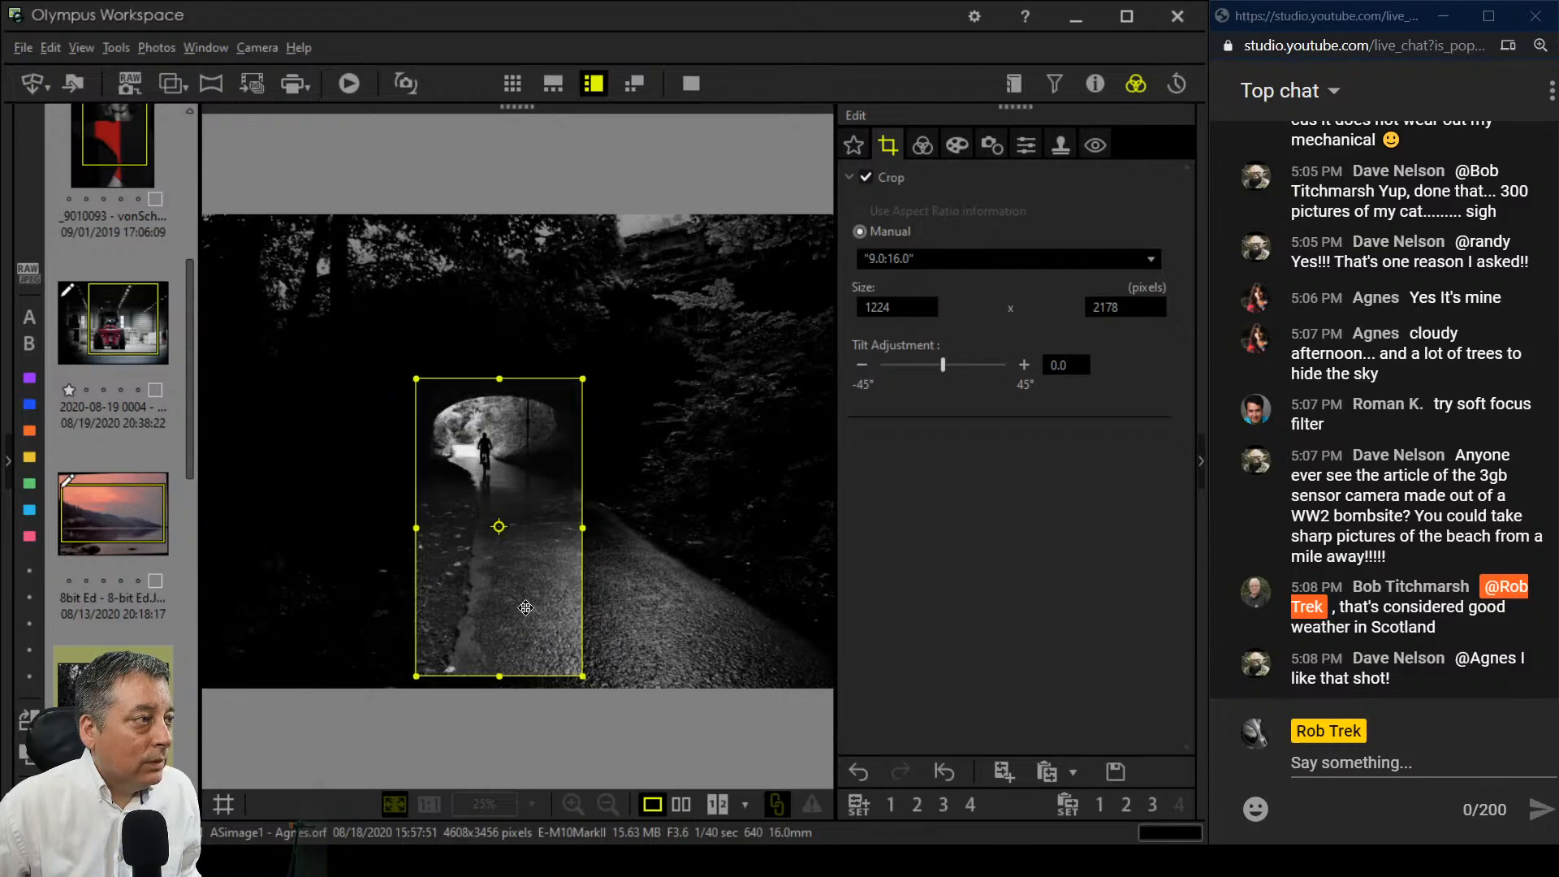
pyautogui.click(923, 146)
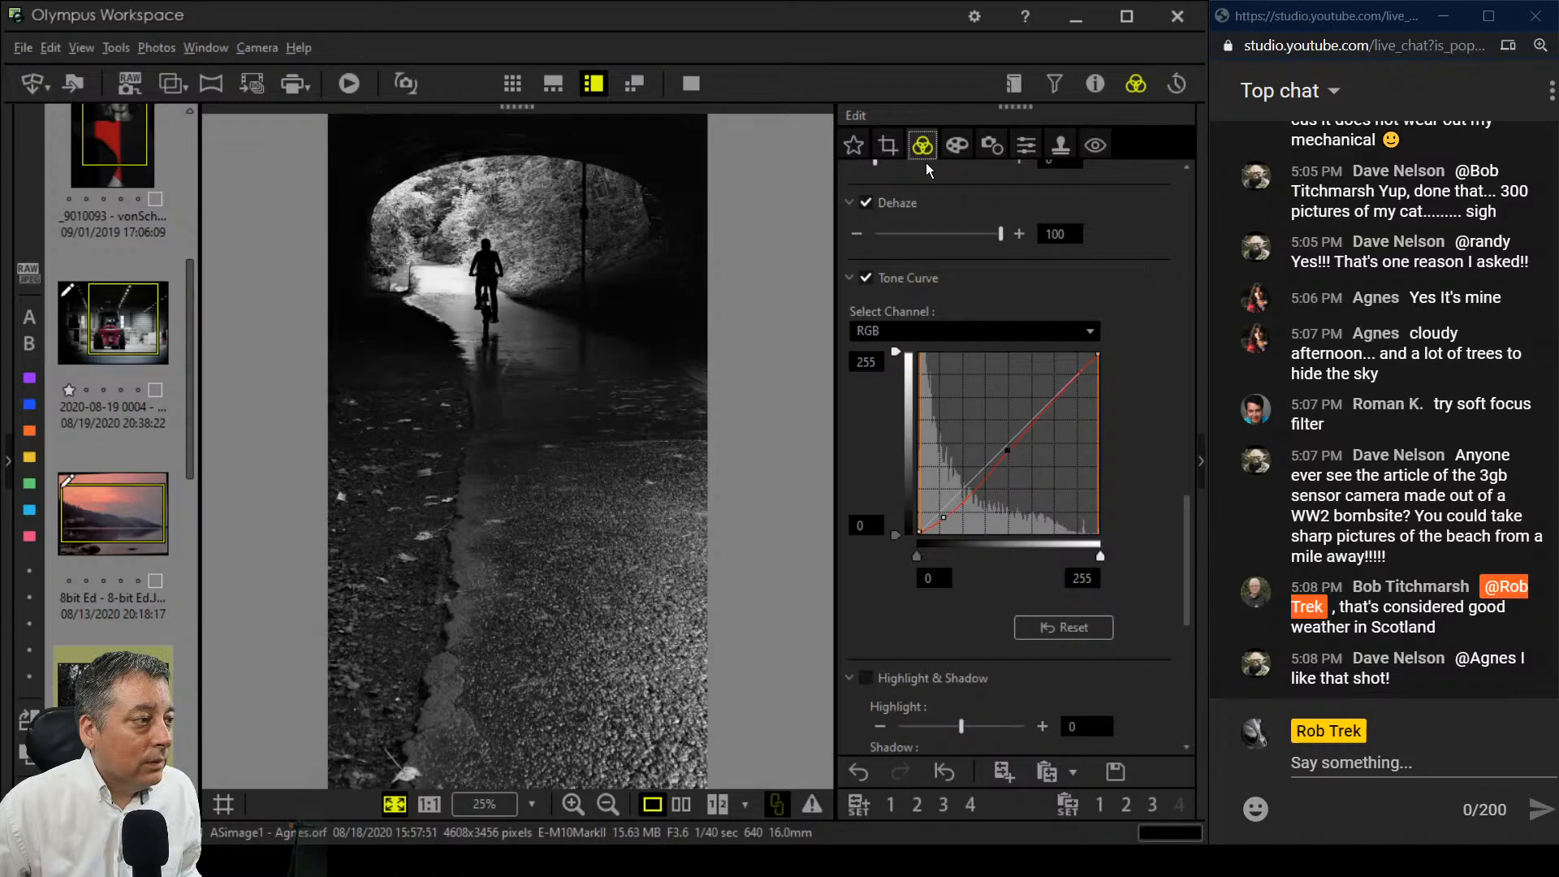
# Step: Set the crop's tilt adjustment to 0.4 to straighten the tunnel photo
pyautogui.click(889, 145)
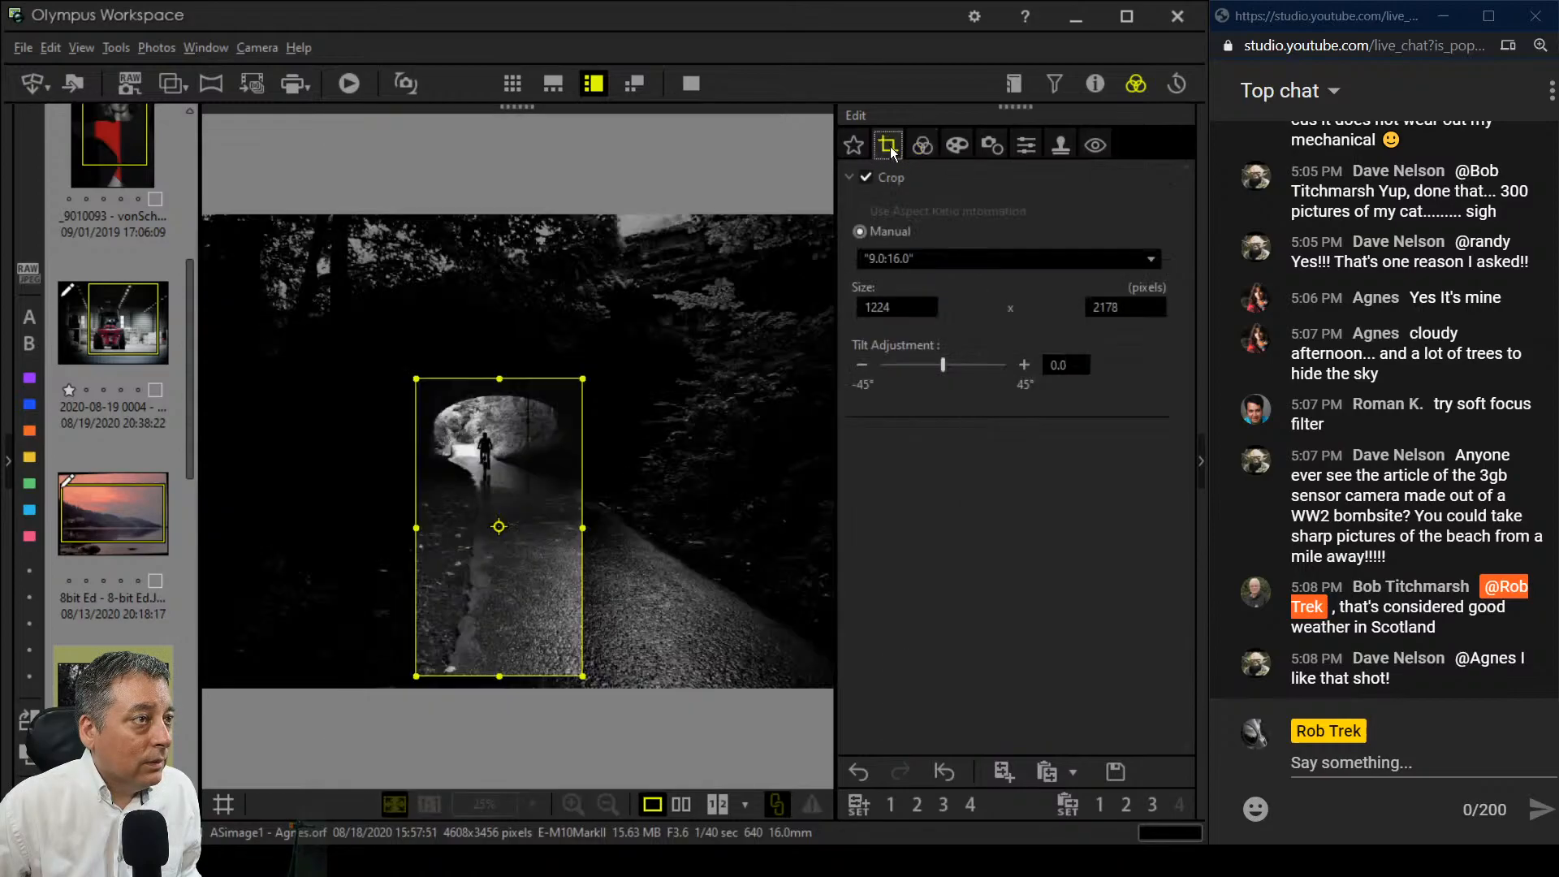
pyautogui.click(1025, 365)
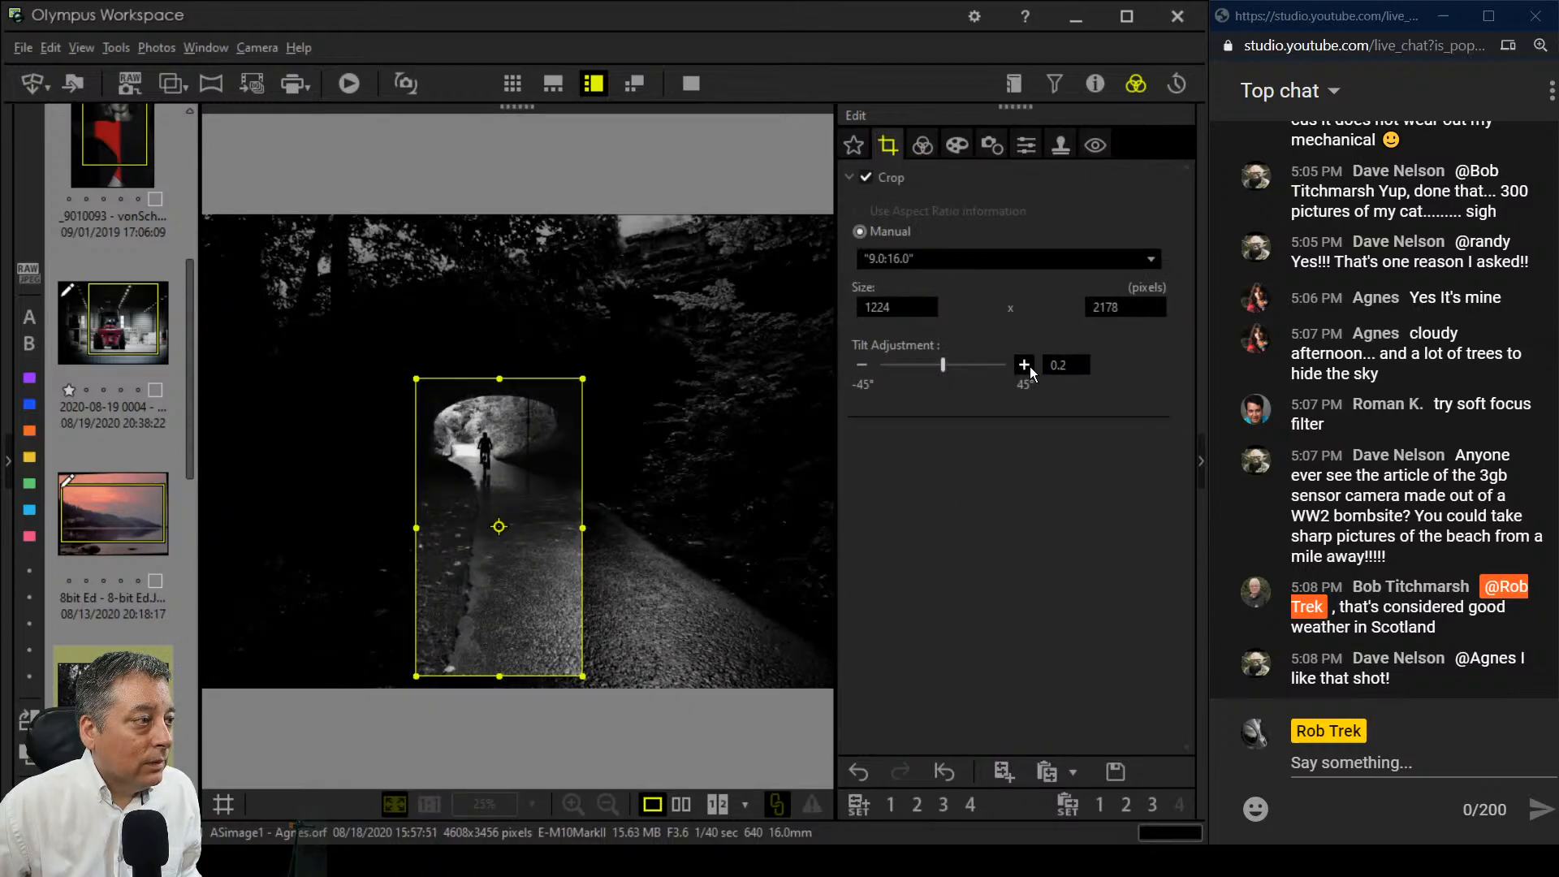
pyautogui.click(923, 146)
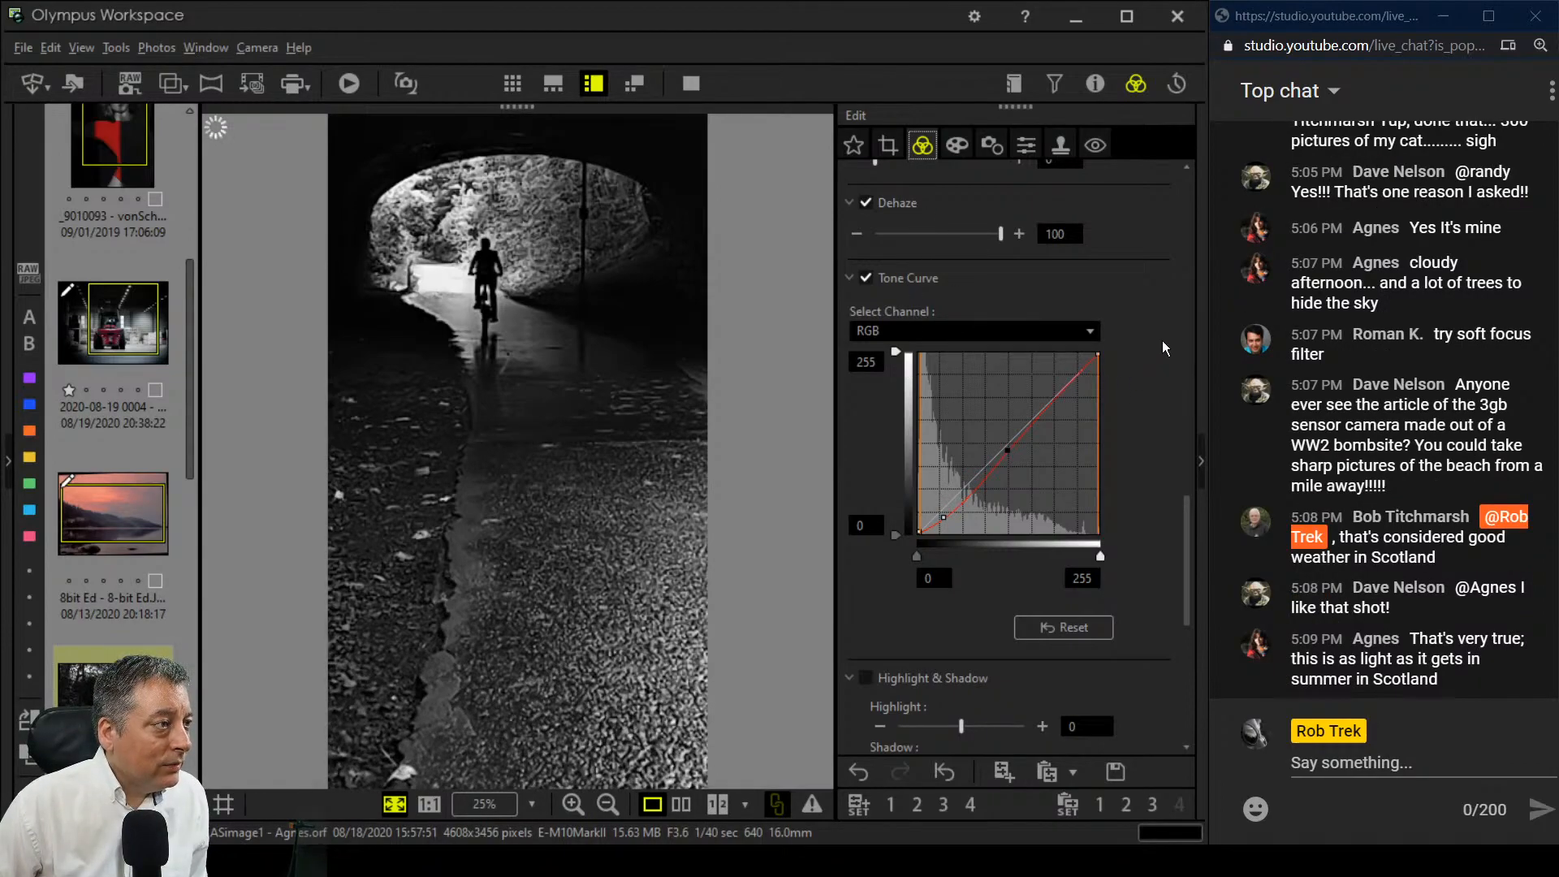
# Step: Review the sharpness, art filter and crop settings, and inspect the path's texture at full size
pyautogui.scroll(5, 1162, 340)
pyautogui.scroll(3, 1162, 339)
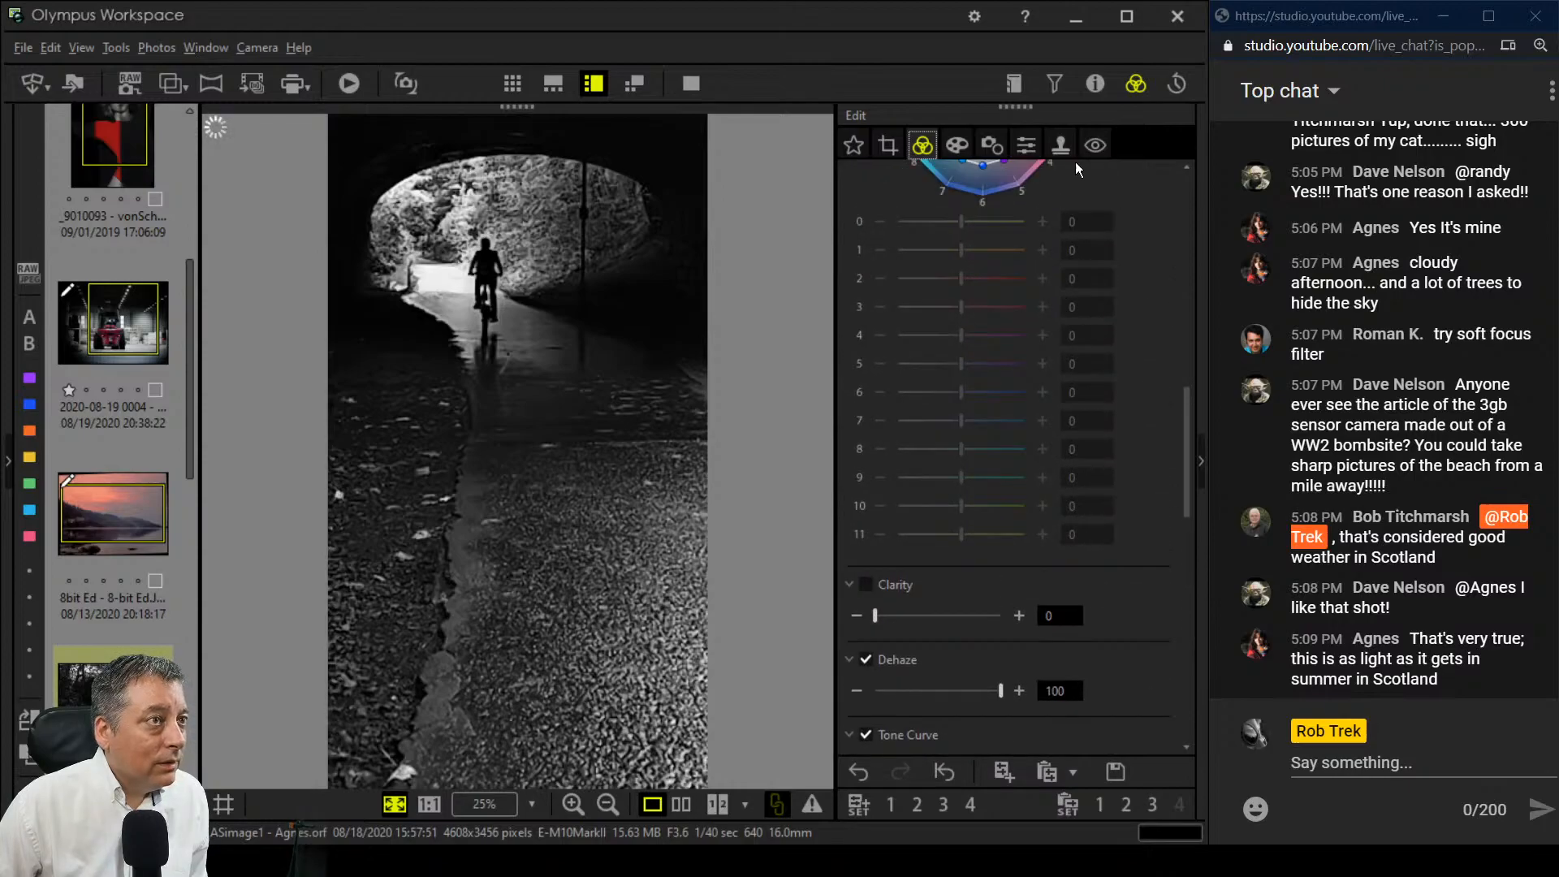
pyautogui.click(1026, 145)
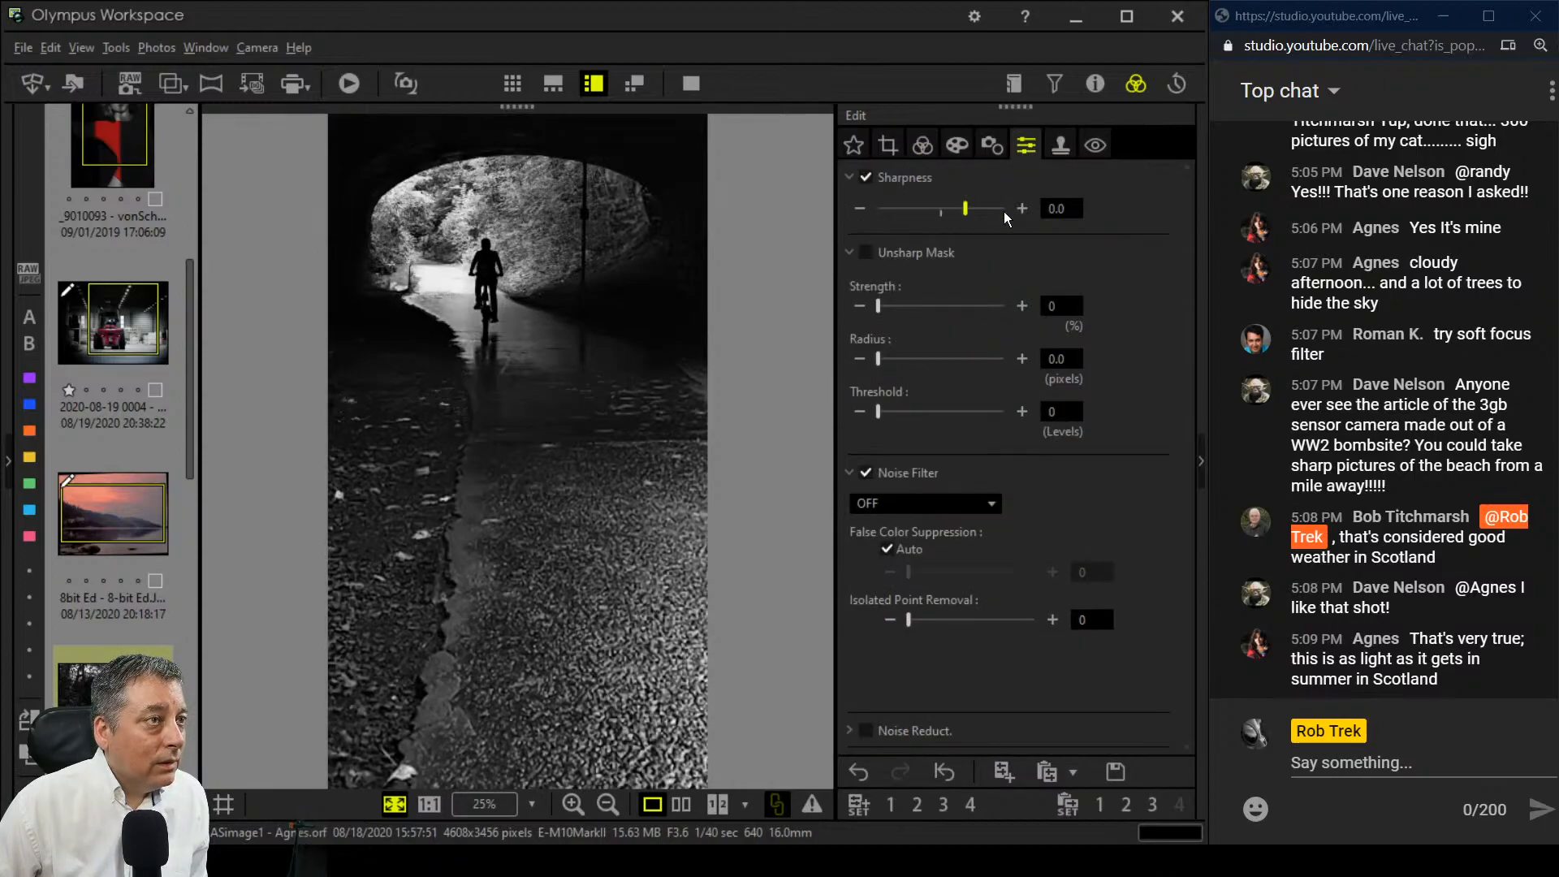
pyautogui.click(957, 145)
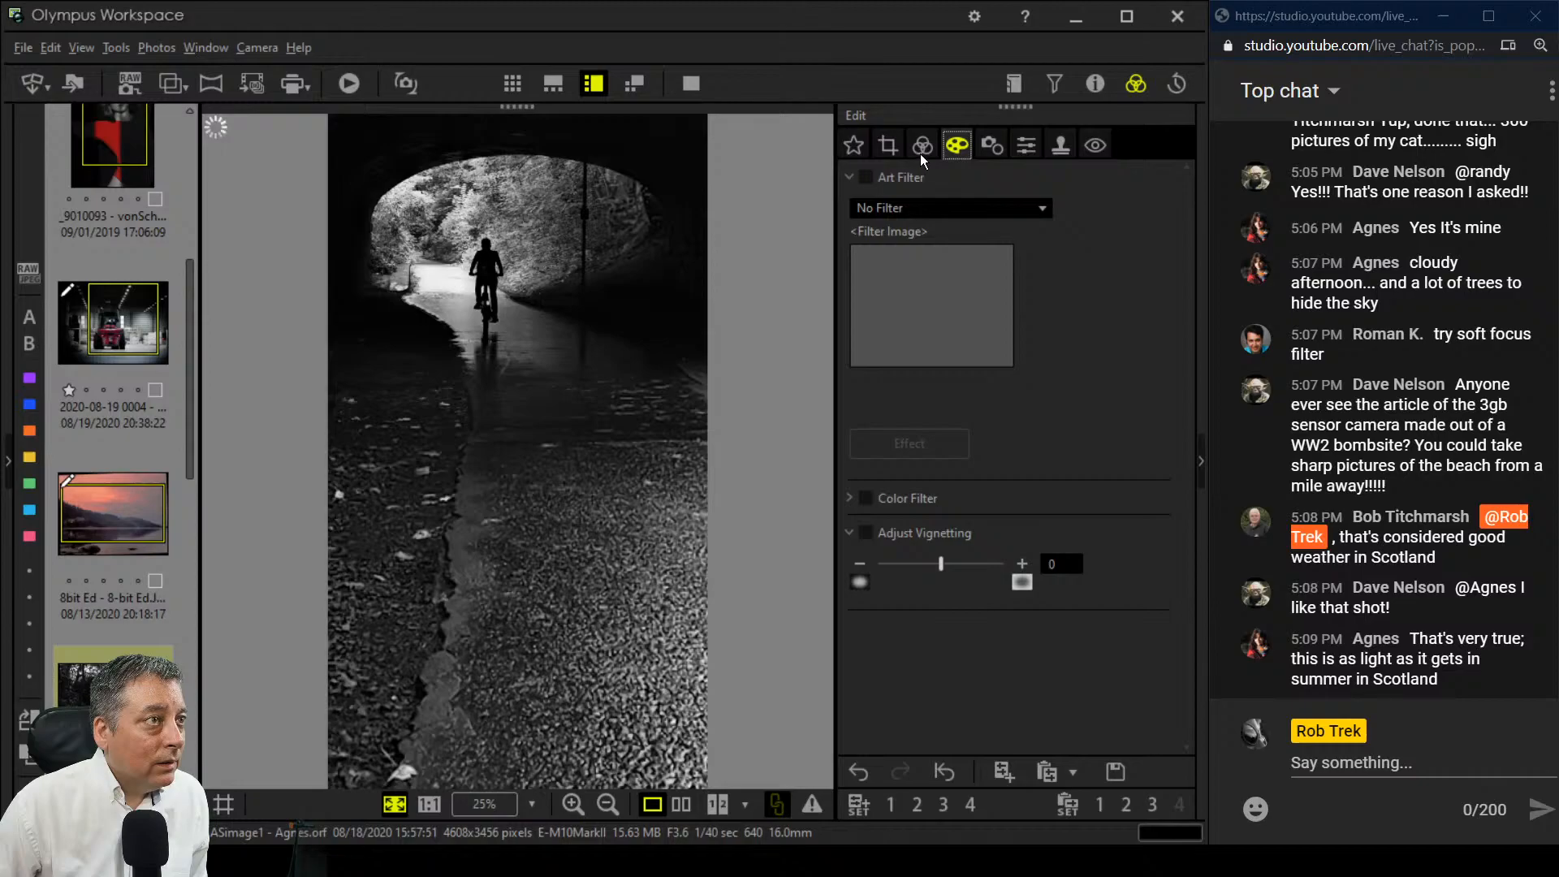
pyautogui.click(922, 151)
pyautogui.click(885, 145)
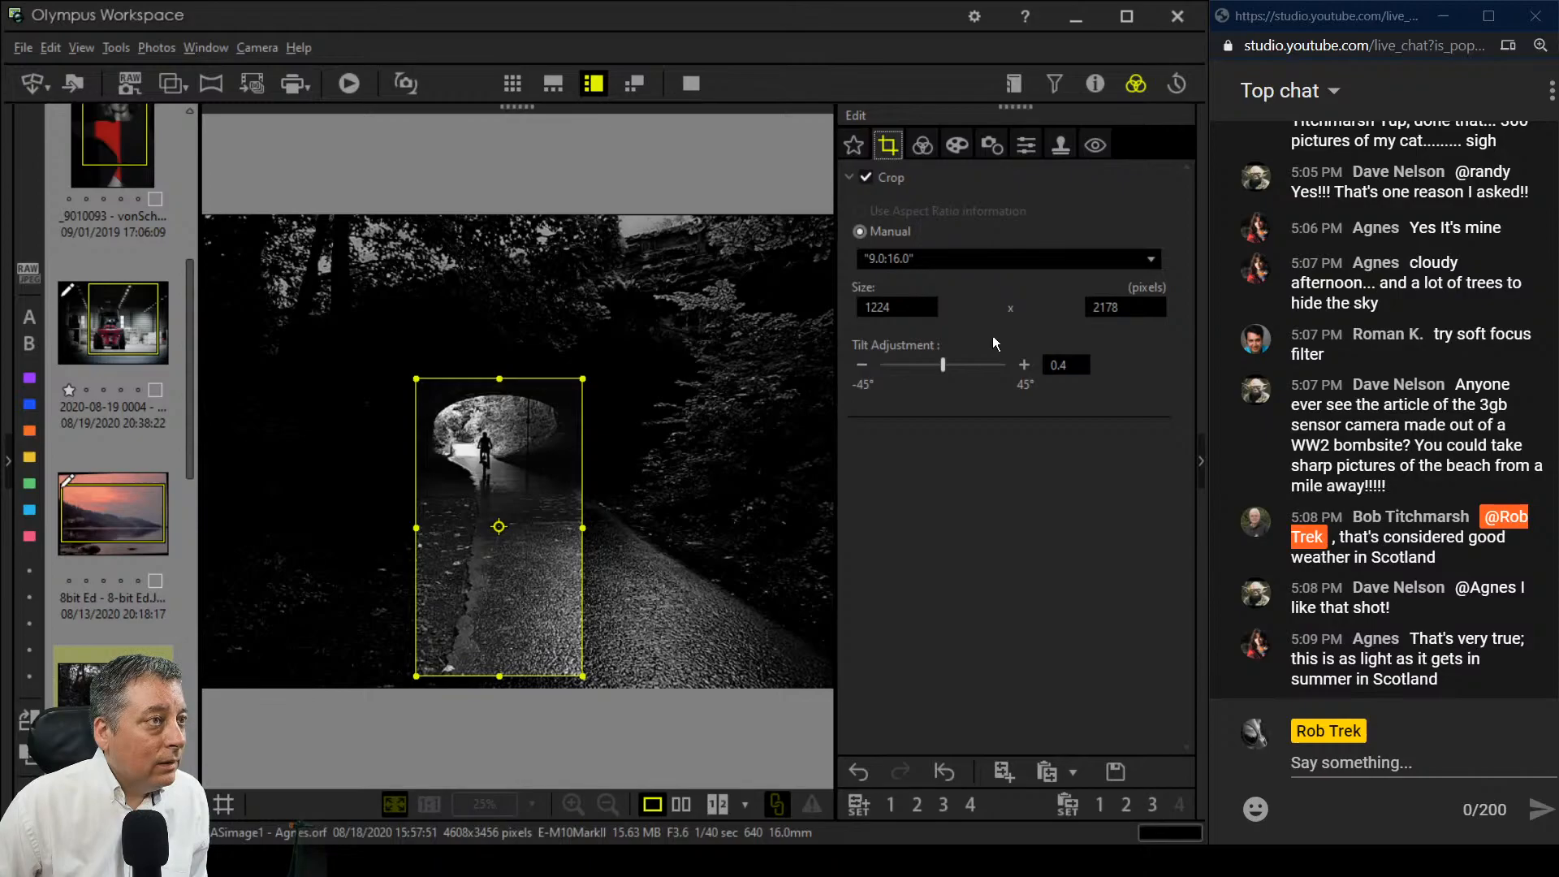
pyautogui.click(924, 147)
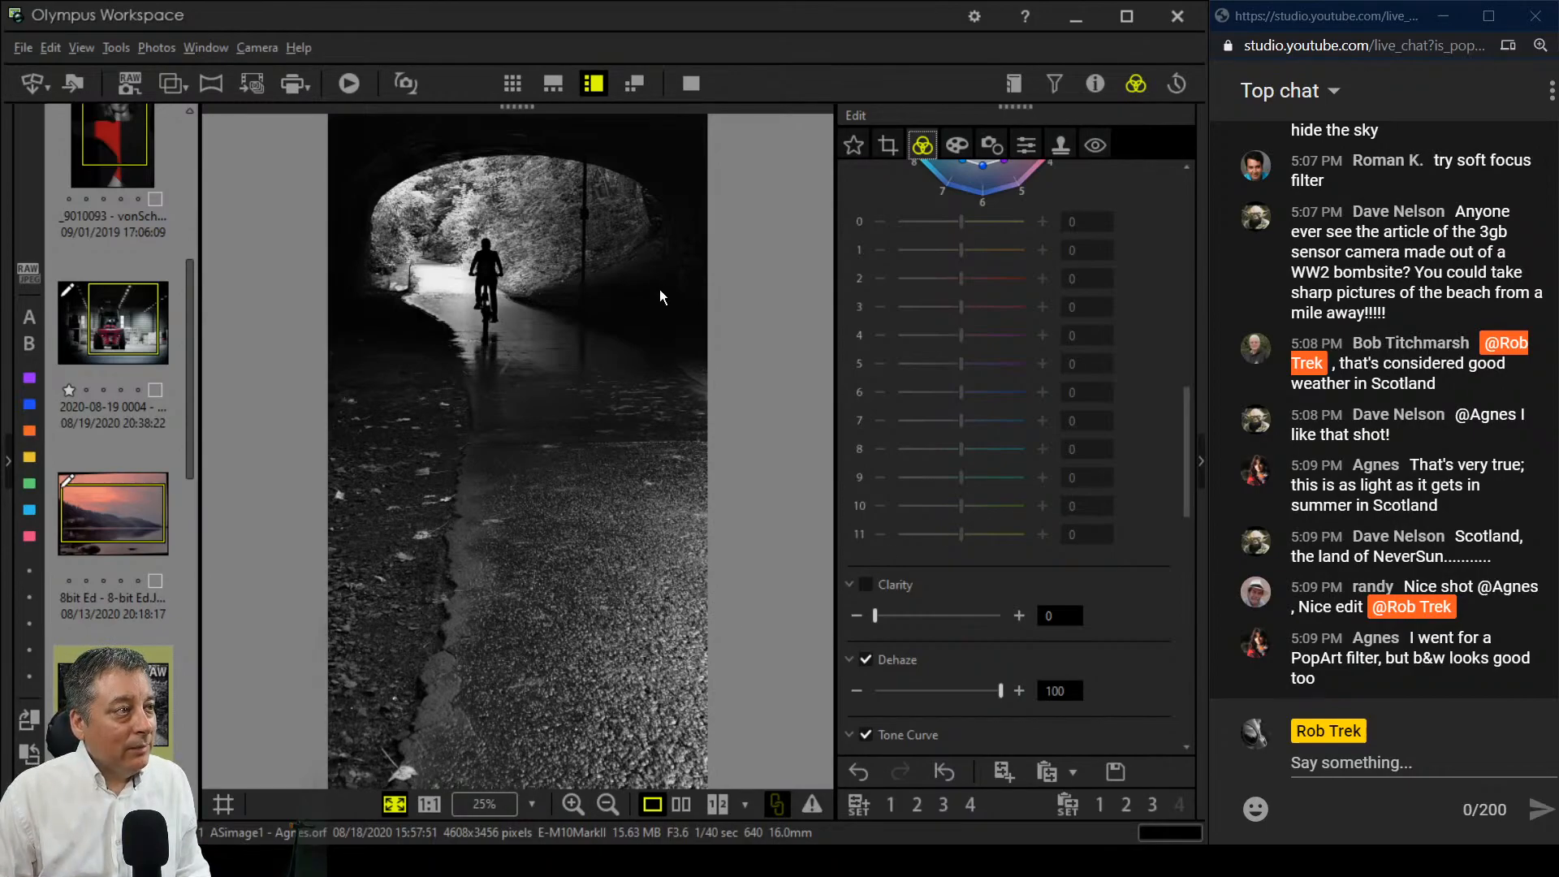
pyautogui.click(617, 532)
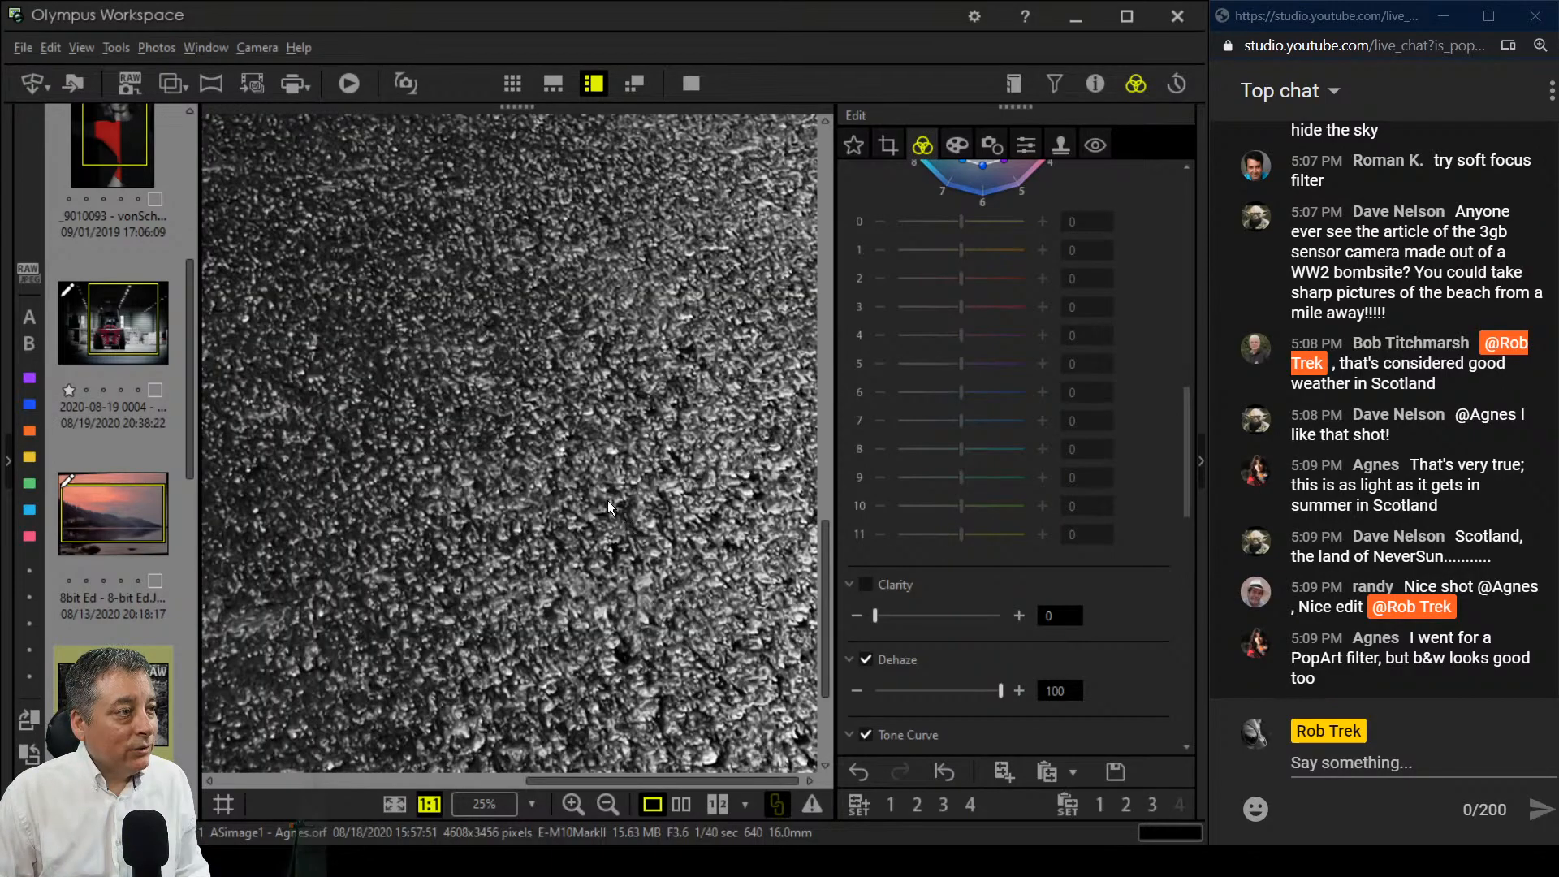
pyautogui.click(617, 530)
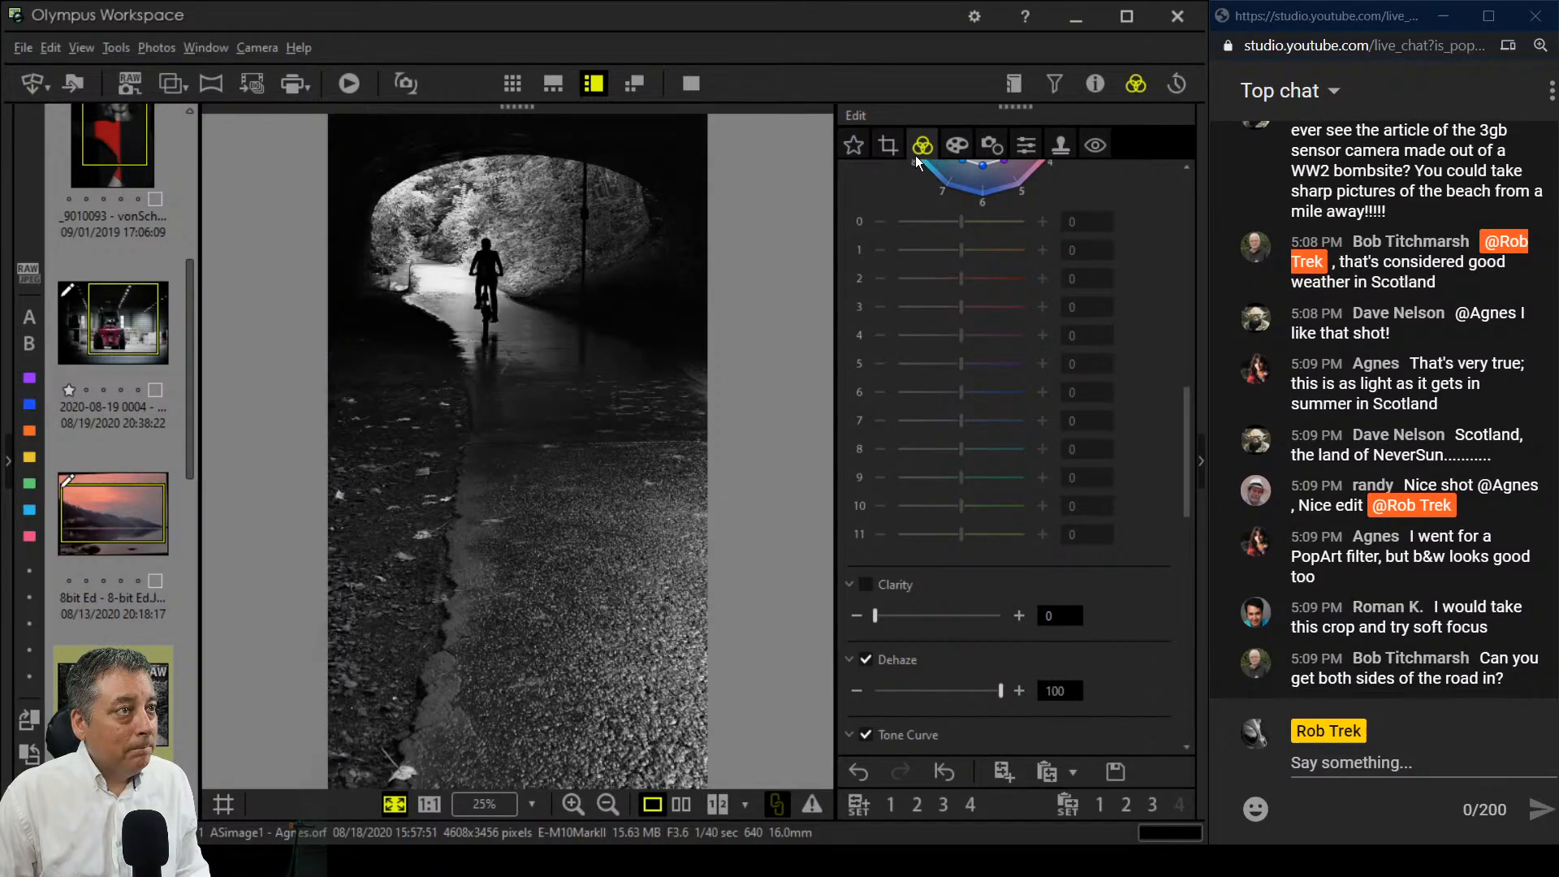
# Step: Change the crop ratio to 3:2 and frame the tunnel, cyclist and foliage with a crop of 2790 x 1859 pixels
pyautogui.moveTo(1187, 452); pyautogui.dragTo(1152, 232)
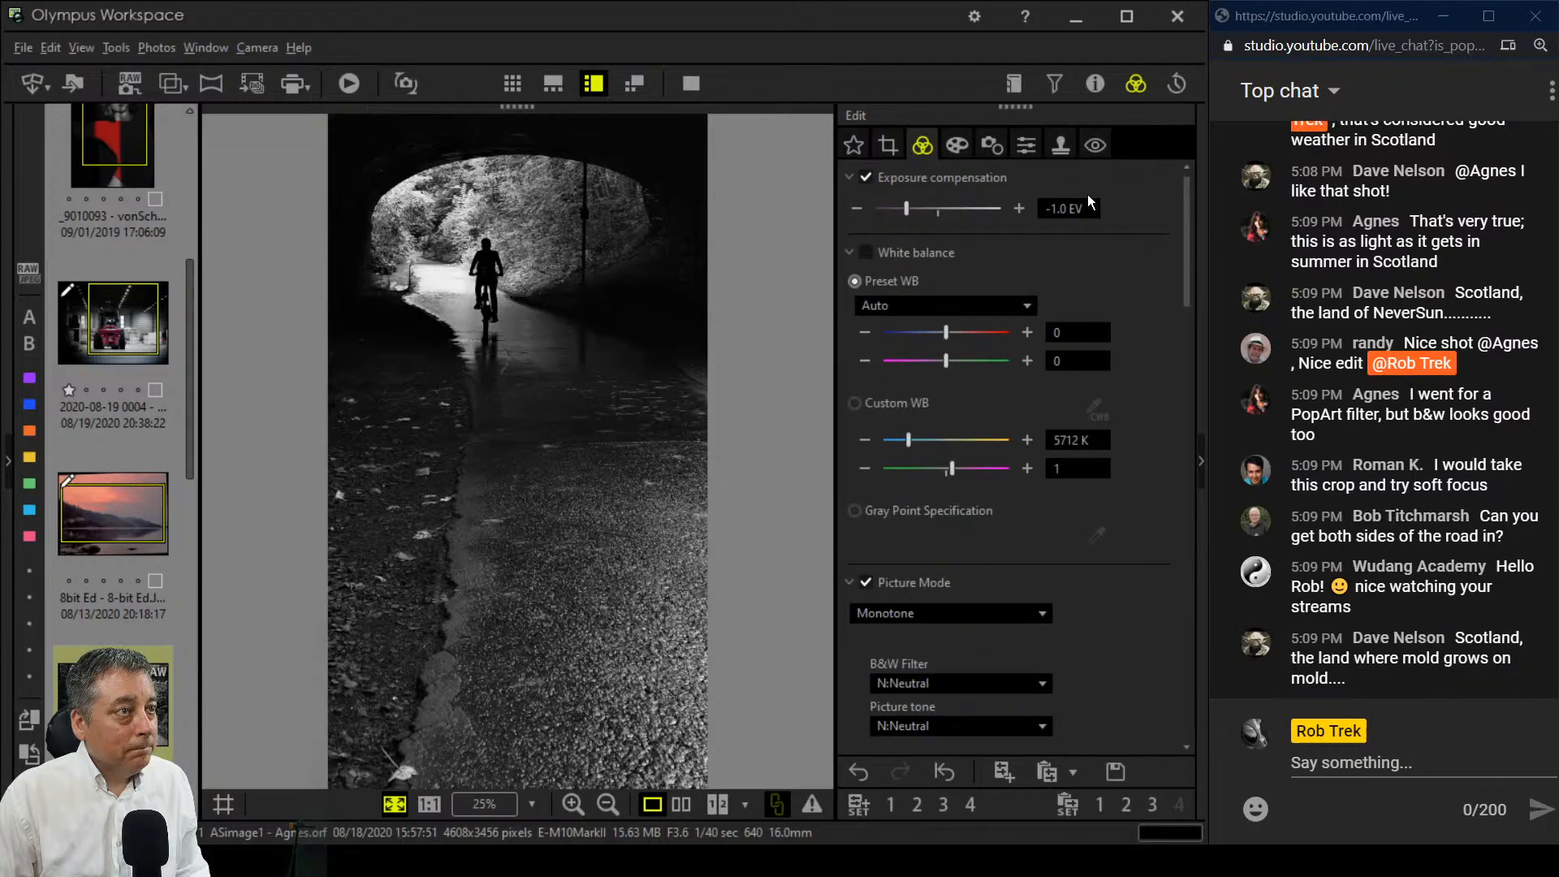
pyautogui.click(893, 153)
pyautogui.click(919, 256)
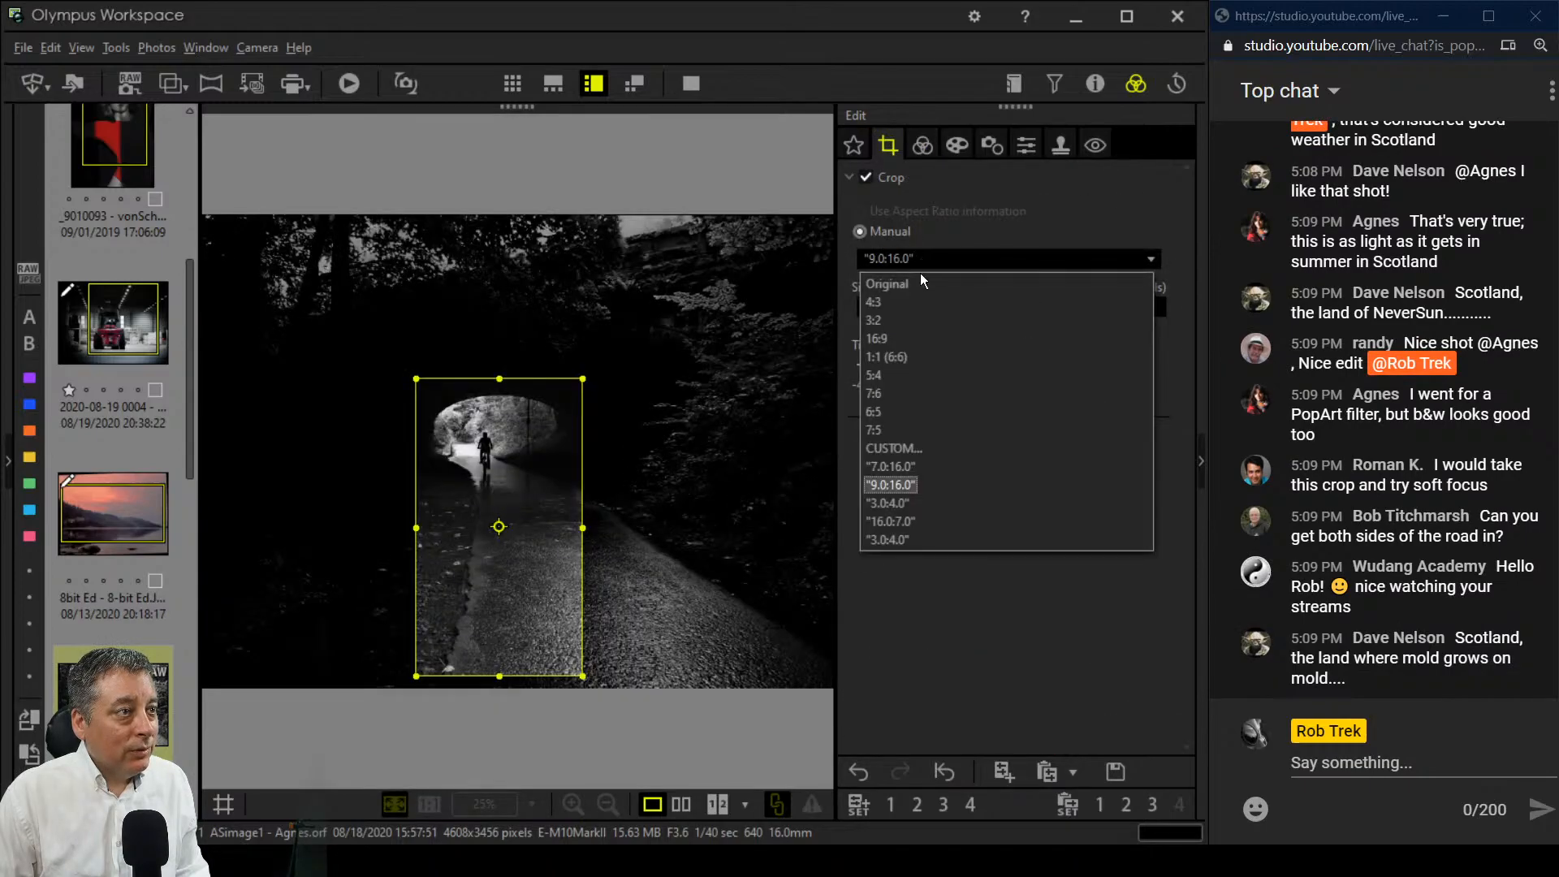
pyautogui.click(919, 325)
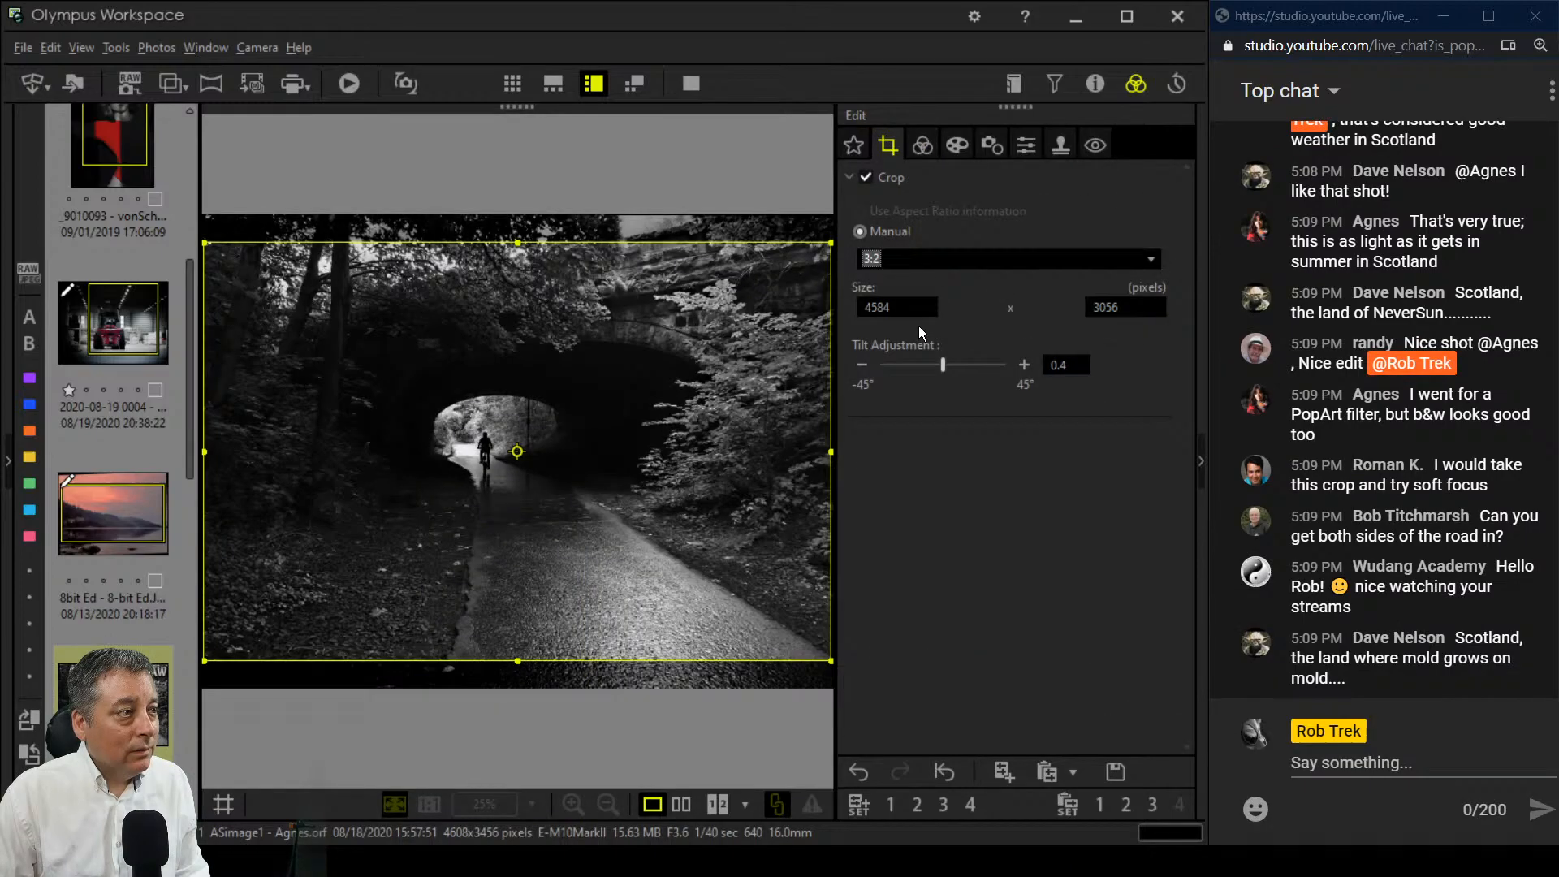
pyautogui.moveTo(205, 243); pyautogui.dragTo(450, 407)
pyautogui.moveTo(669, 615); pyautogui.dragTo(573, 499)
pyautogui.moveTo(711, 323); pyautogui.dragTo(733, 323)
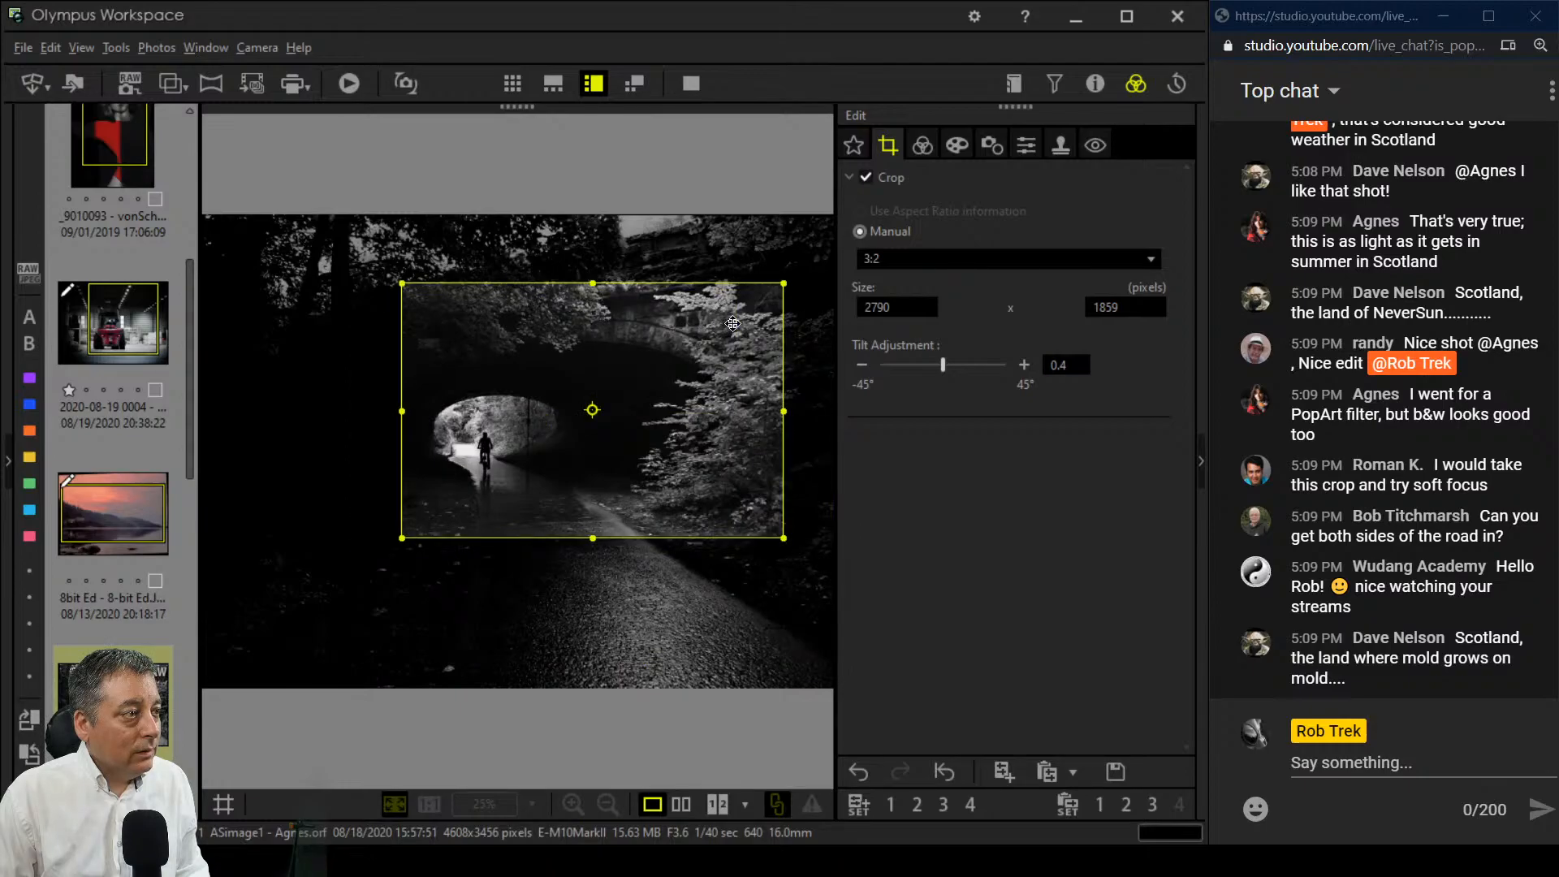
pyautogui.click(931, 155)
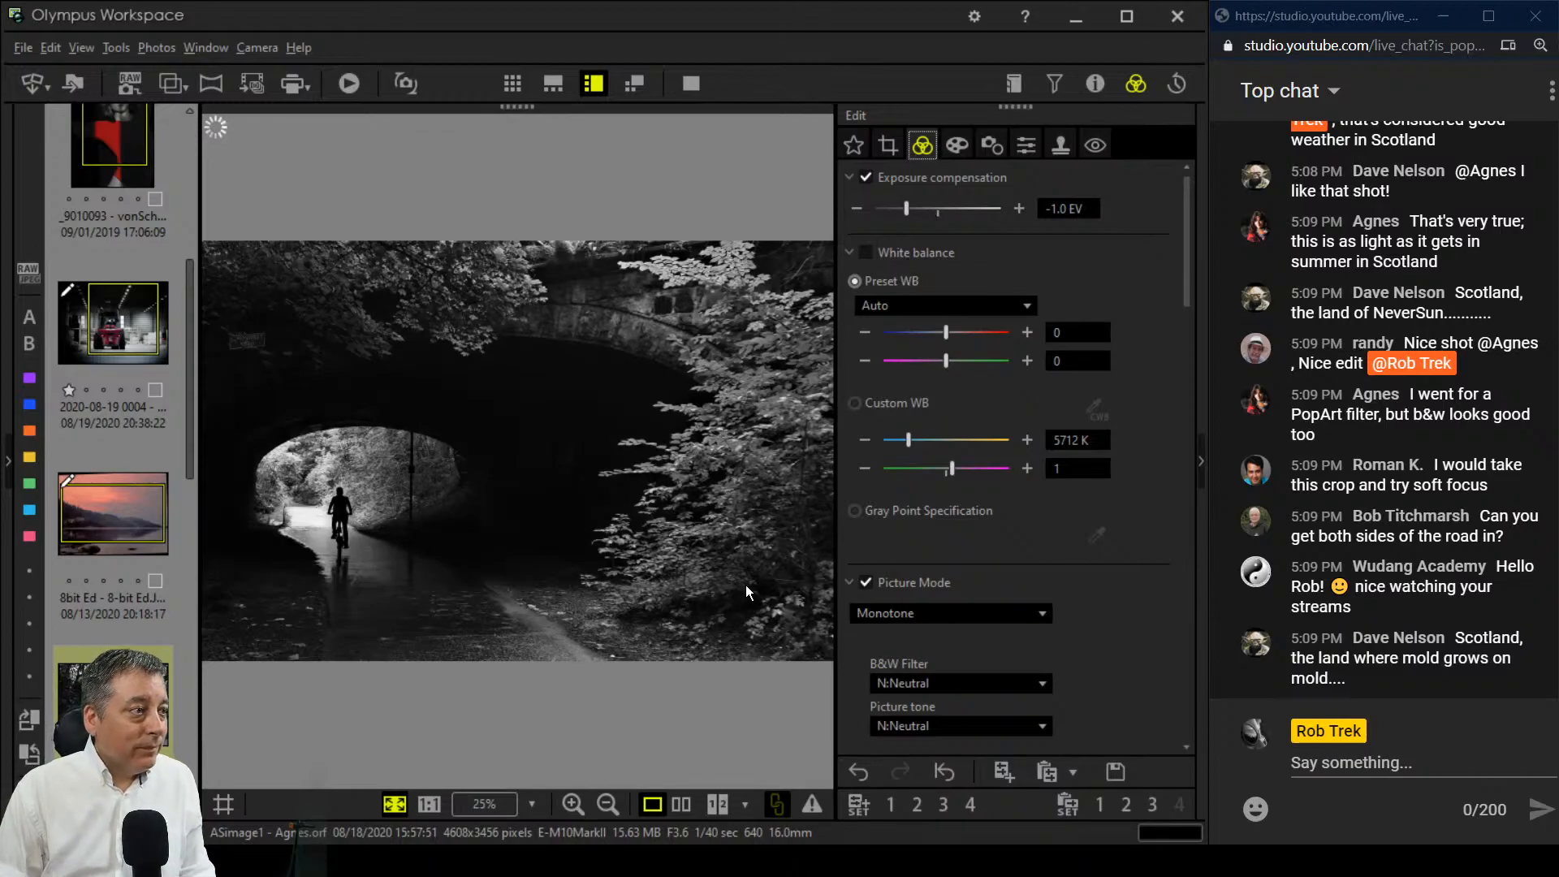
# Step: Tighten the 3:2 crop to 2291 x 1526 pixels and move it down to include both sides of the path
pyautogui.click(887, 148)
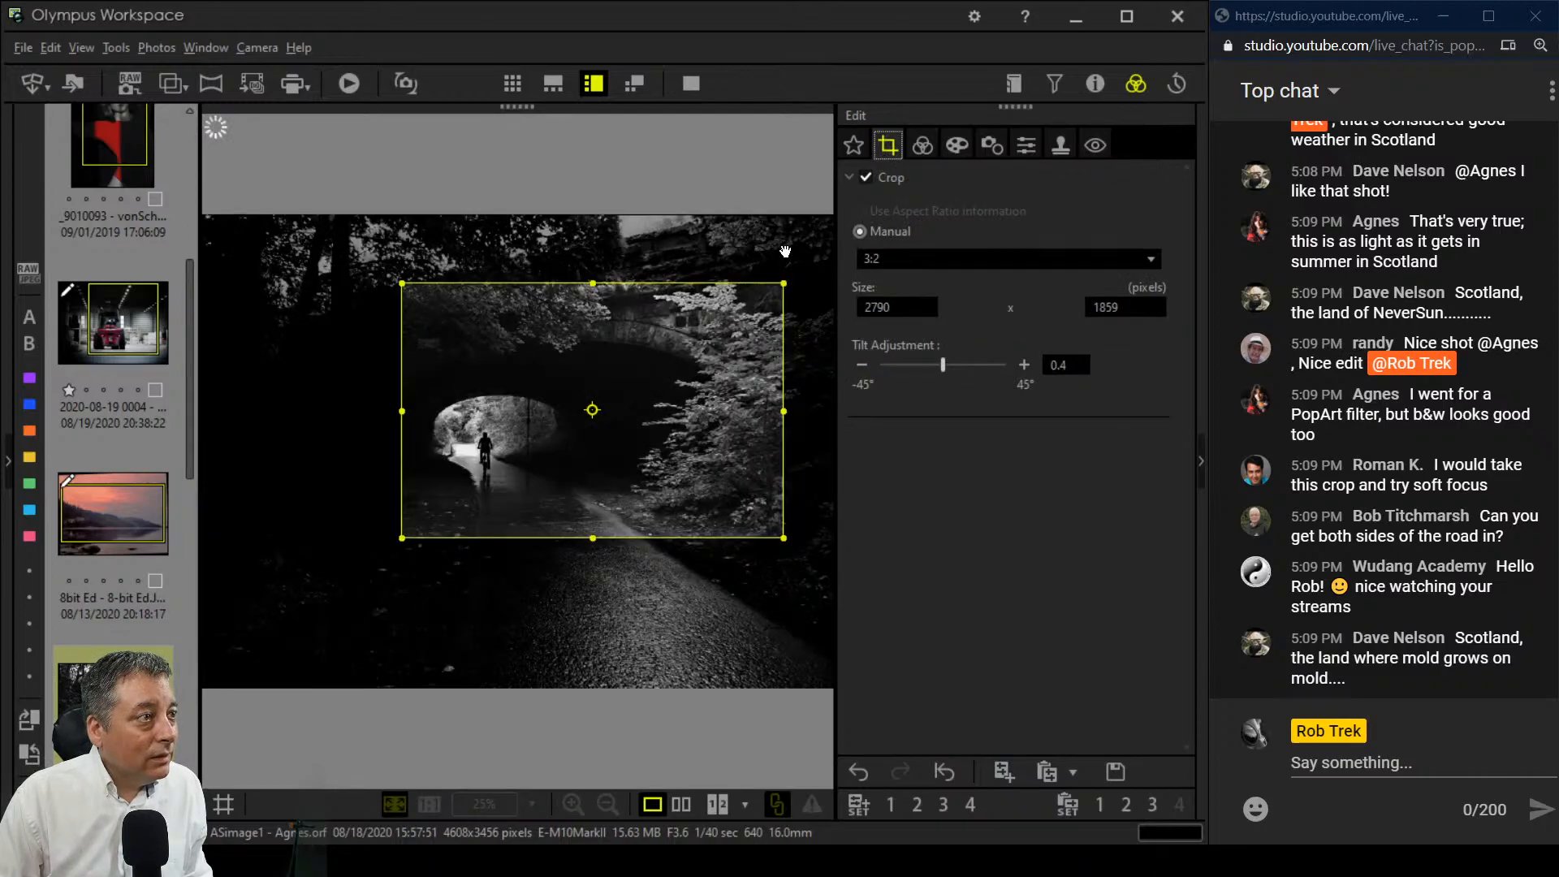
pyautogui.moveTo(783, 284); pyautogui.dragTo(685, 411)
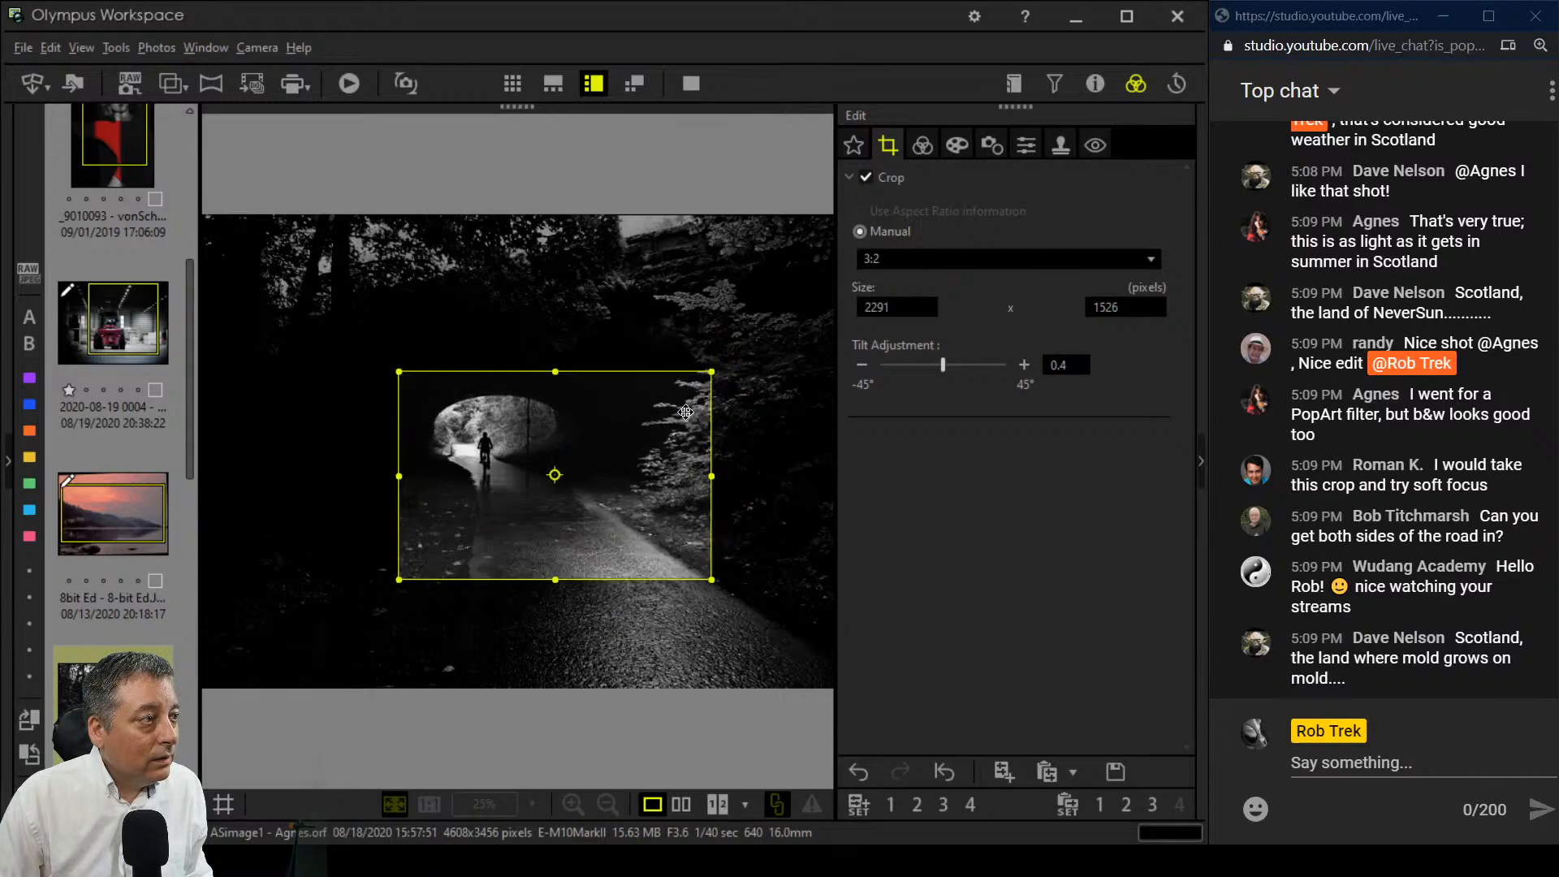
pyautogui.click(923, 146)
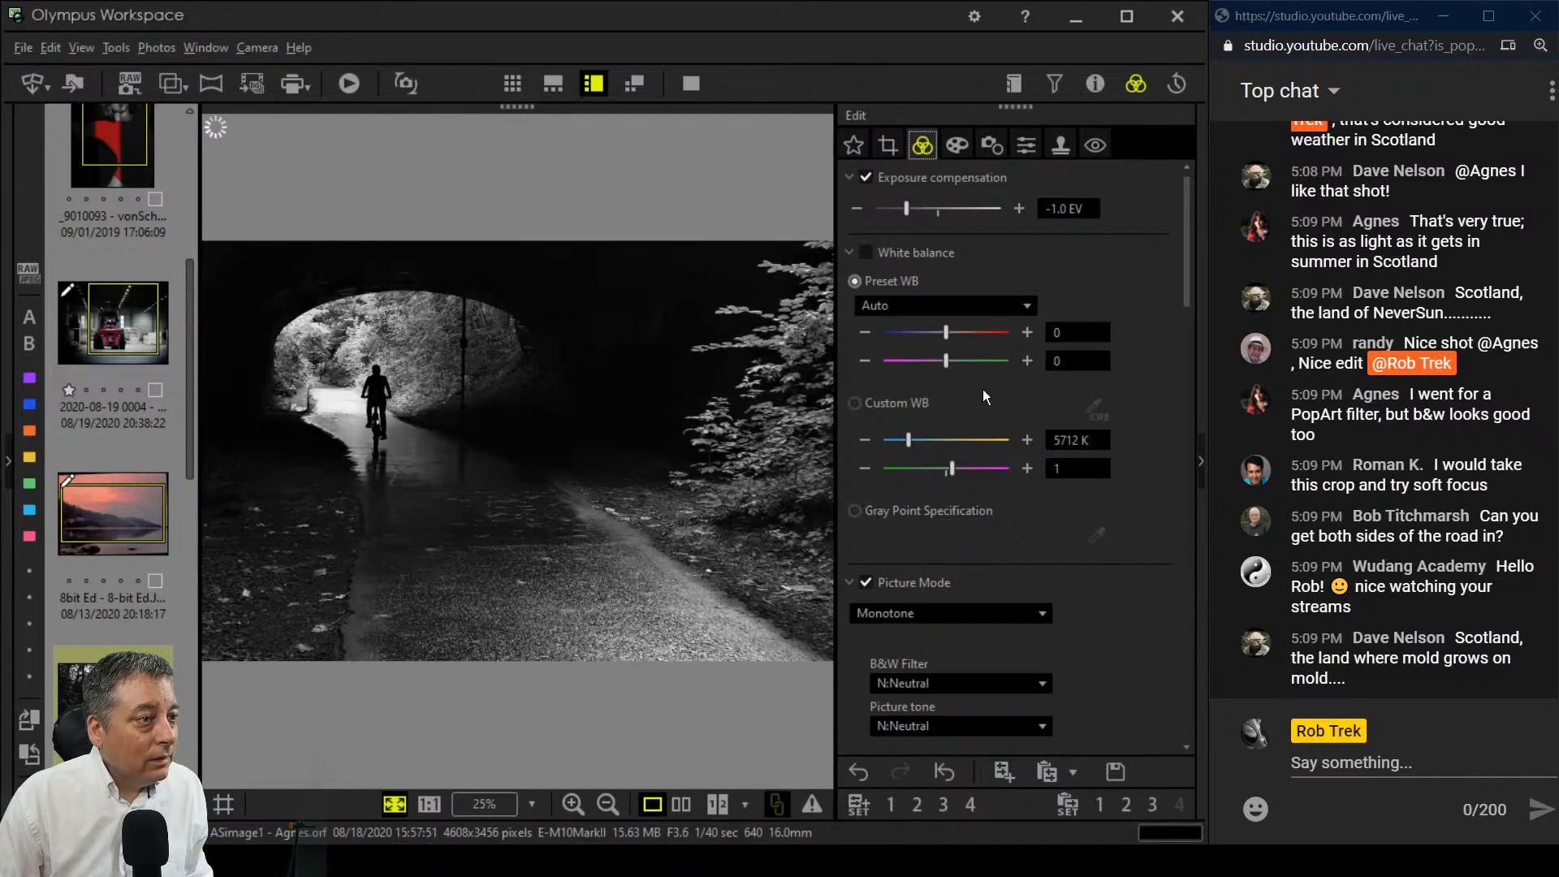
# Step: Try raising the tone curve's black output level to 140
pyautogui.scroll(-5, 1051, 567)
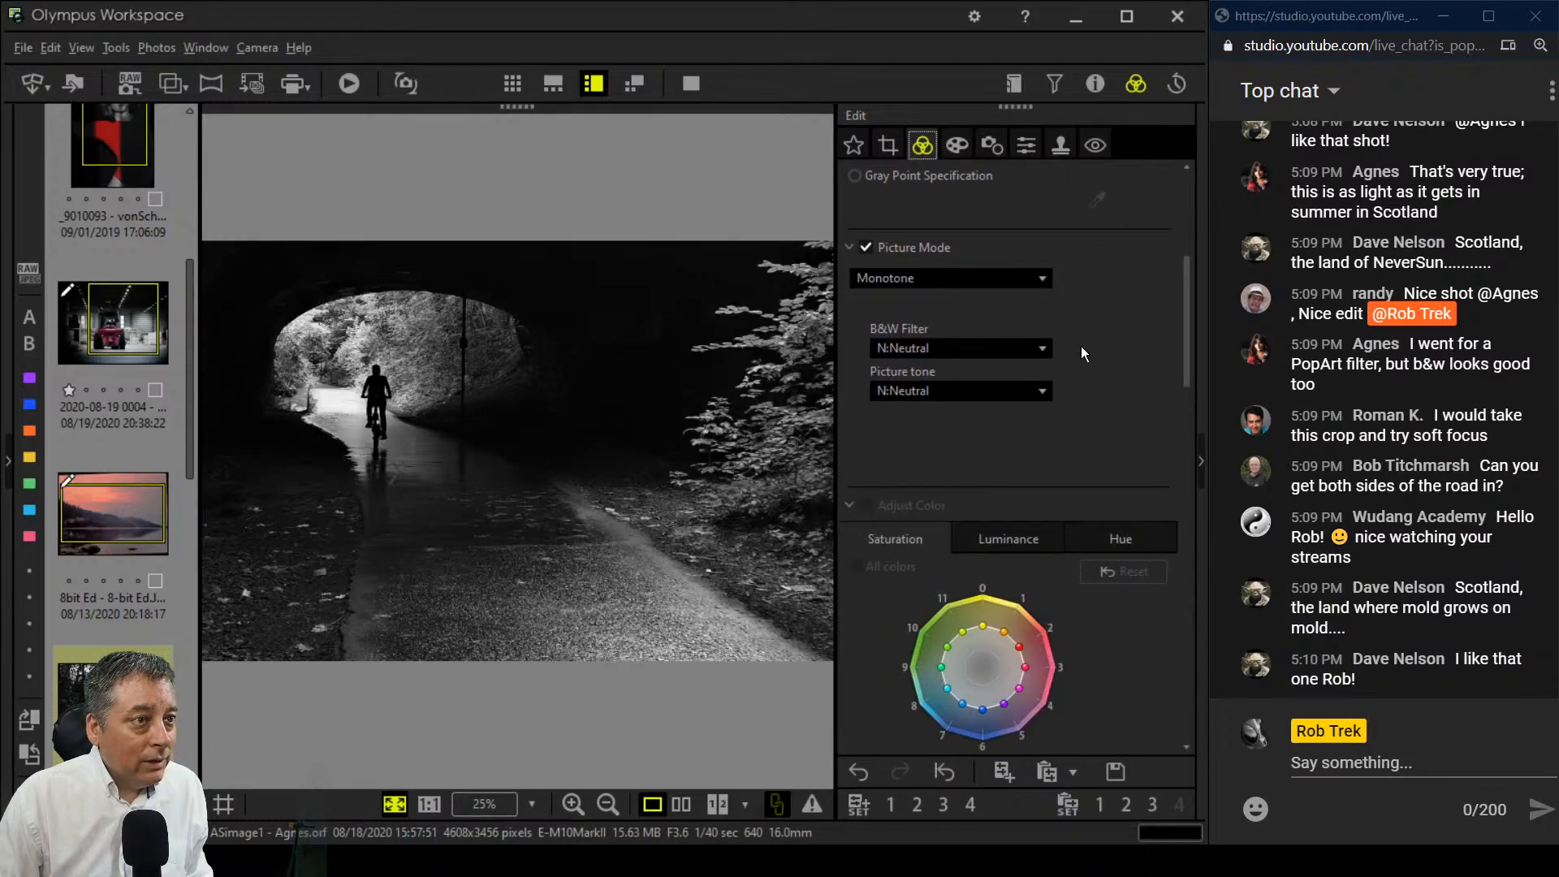
pyautogui.moveTo(1187, 309); pyautogui.dragTo(1181, 519)
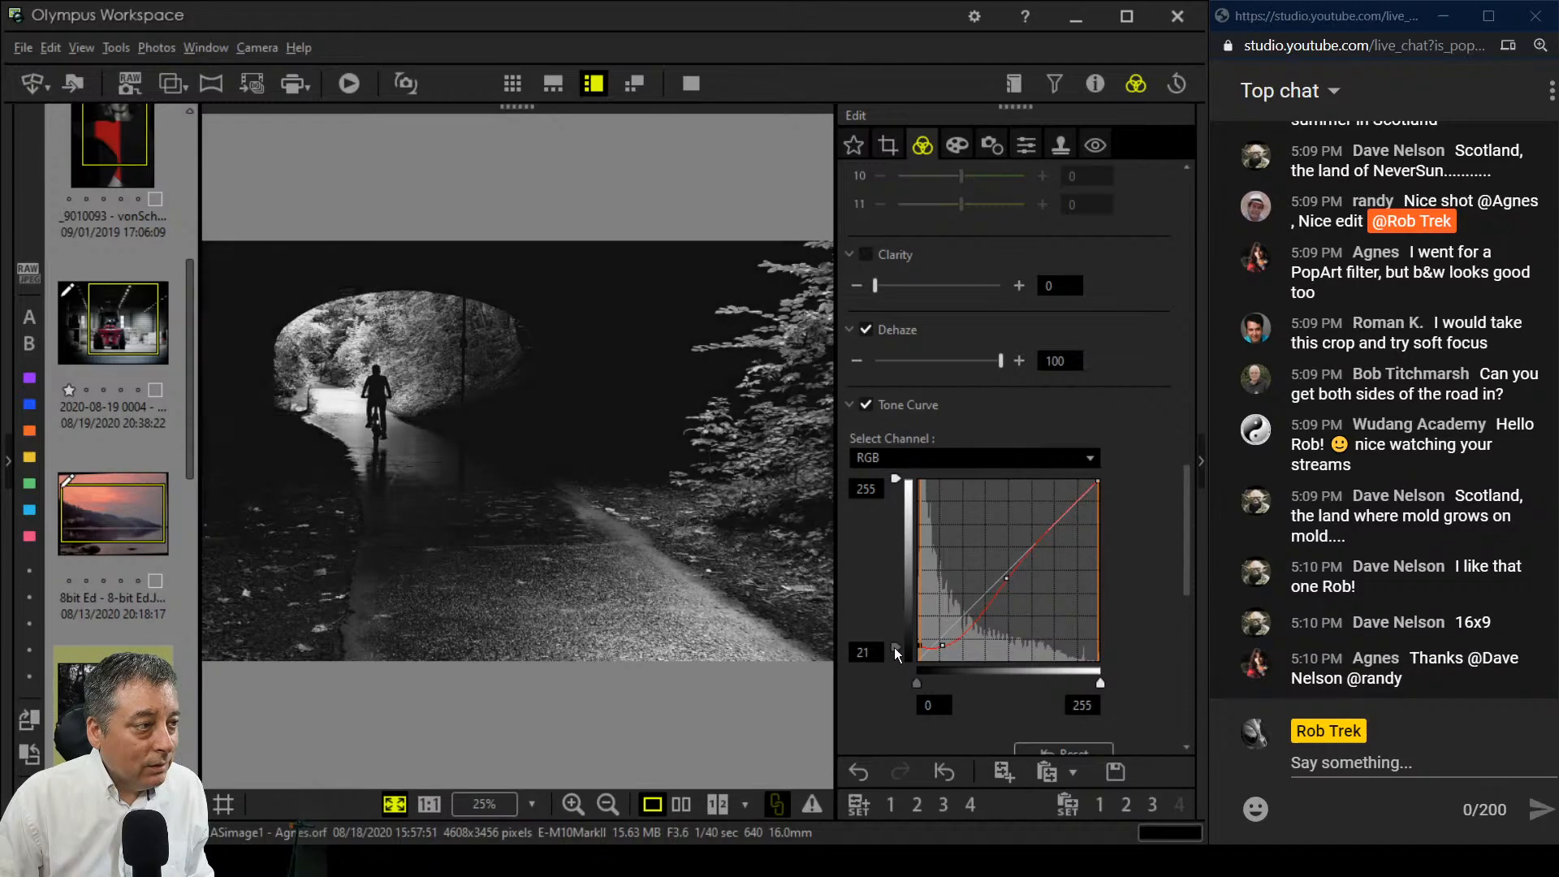
pyautogui.moveTo(896, 666); pyautogui.dragTo(904, 562)
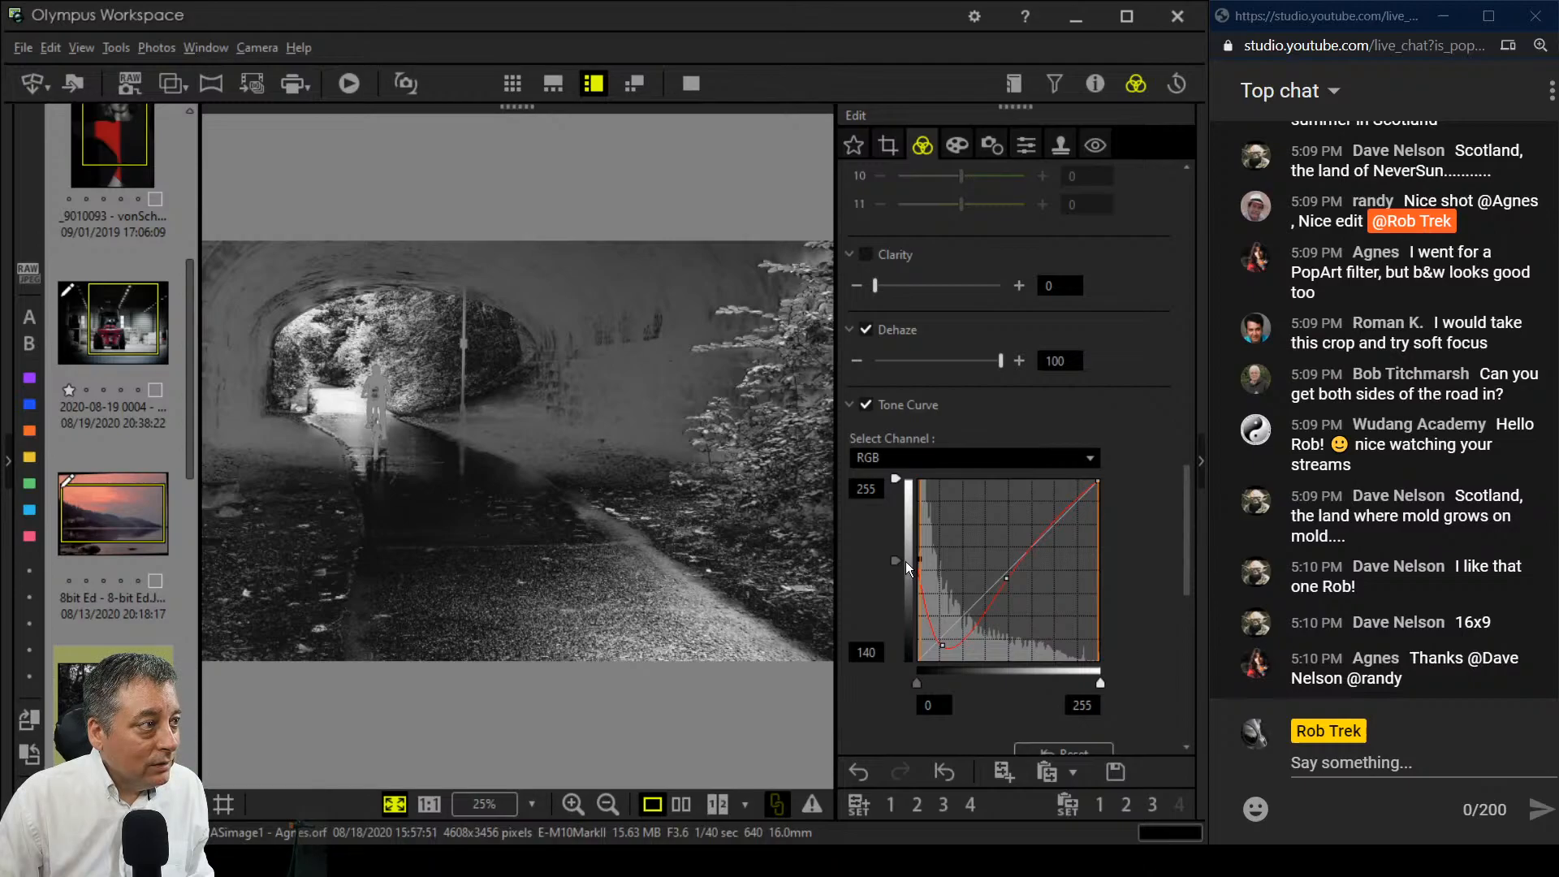
# Step: Return the tone curve's black output to 0 with black input at 4, and bend the curve into an S with lower shadows and raised highlights
pyautogui.moveTo(904, 562); pyautogui.dragTo(940, 640)
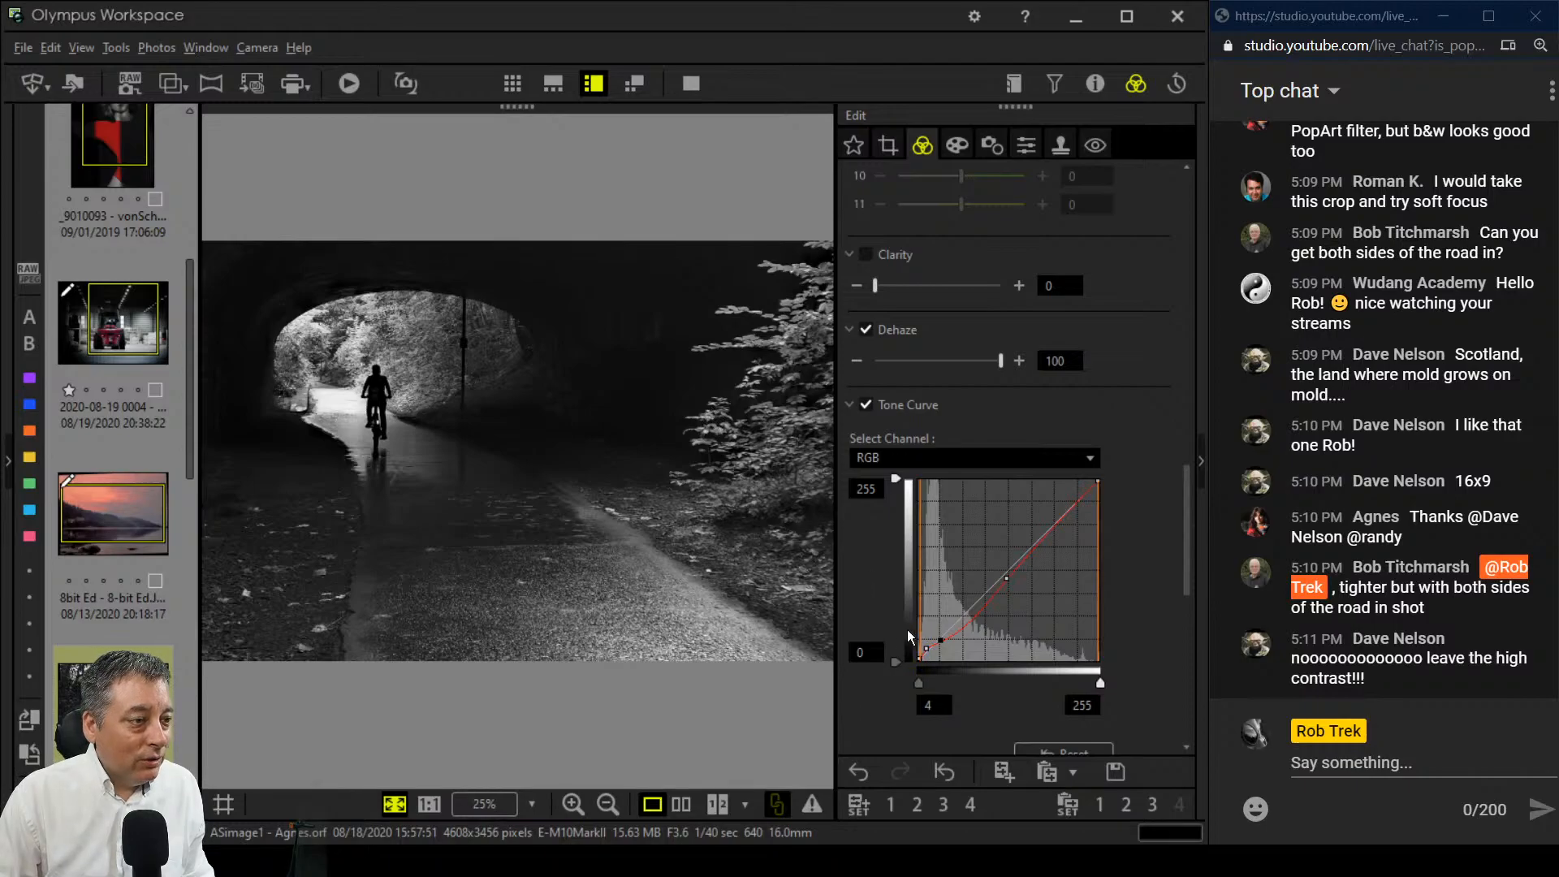
pyautogui.moveTo(926, 649); pyautogui.dragTo(941, 647)
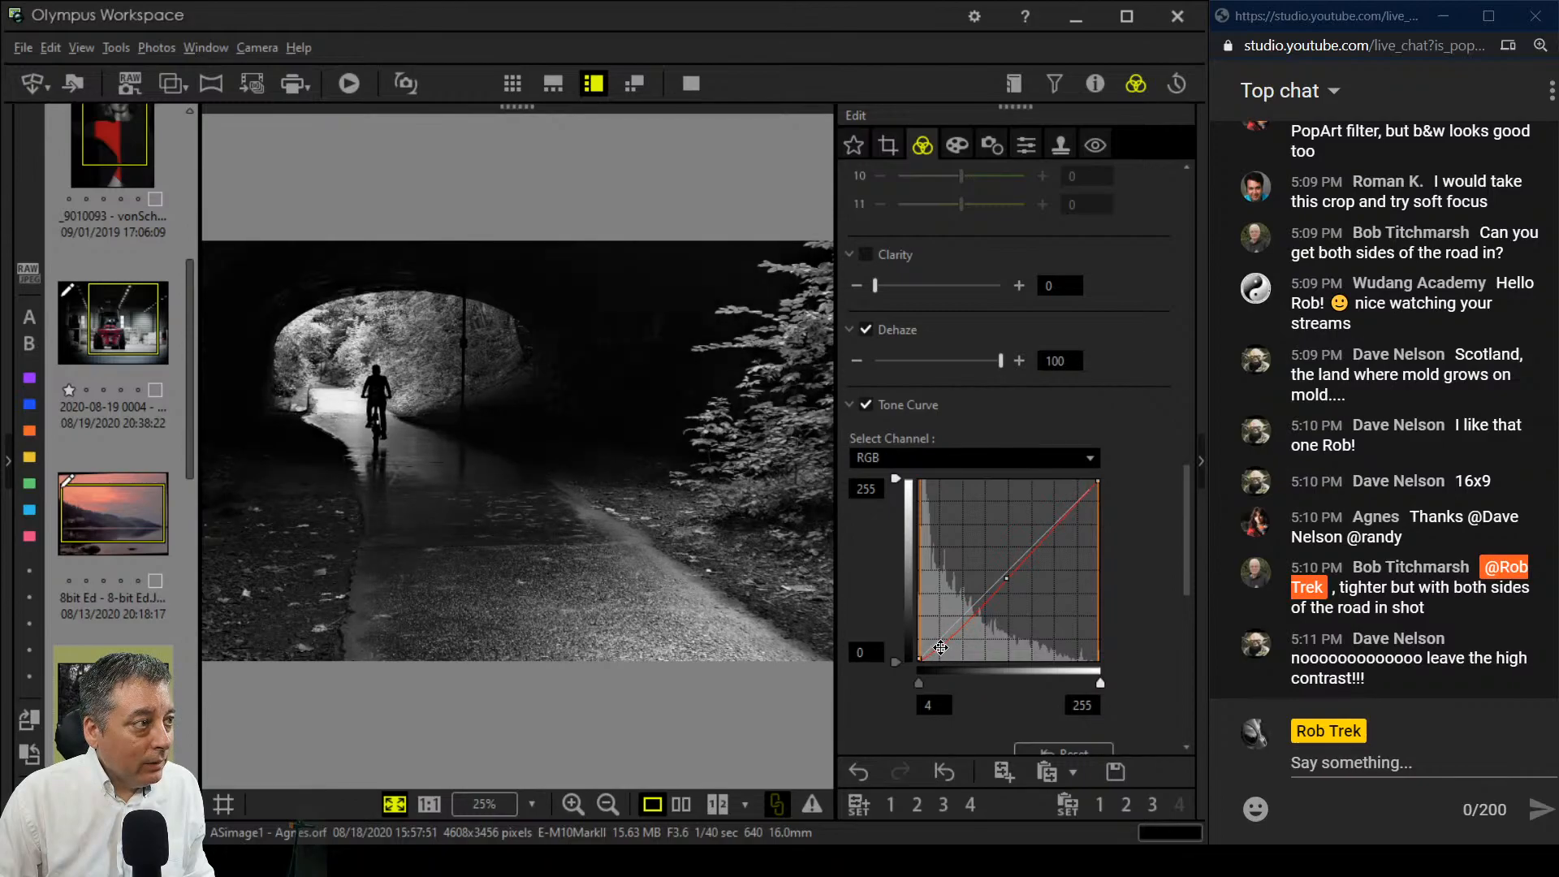
pyautogui.moveTo(1006, 577); pyautogui.dragTo(1054, 501)
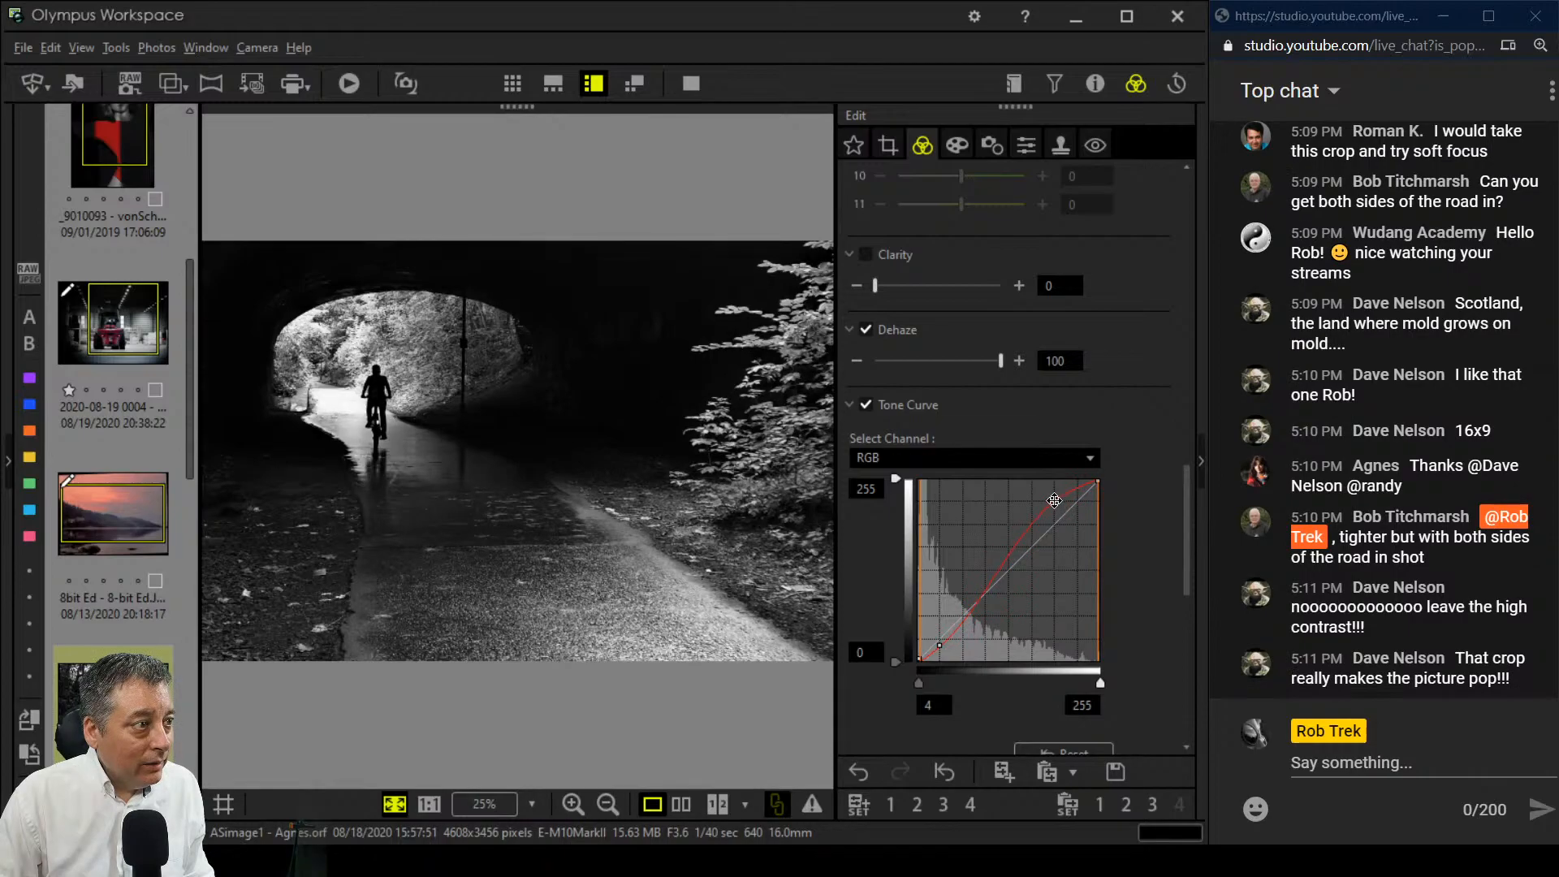
# Step: Lower the tone curve's shadow point further and tighten the 3:2 crop to 1593 x 1062 pixels around the tunnel and cyclist
pyautogui.moveTo(939, 645); pyautogui.dragTo(948, 651)
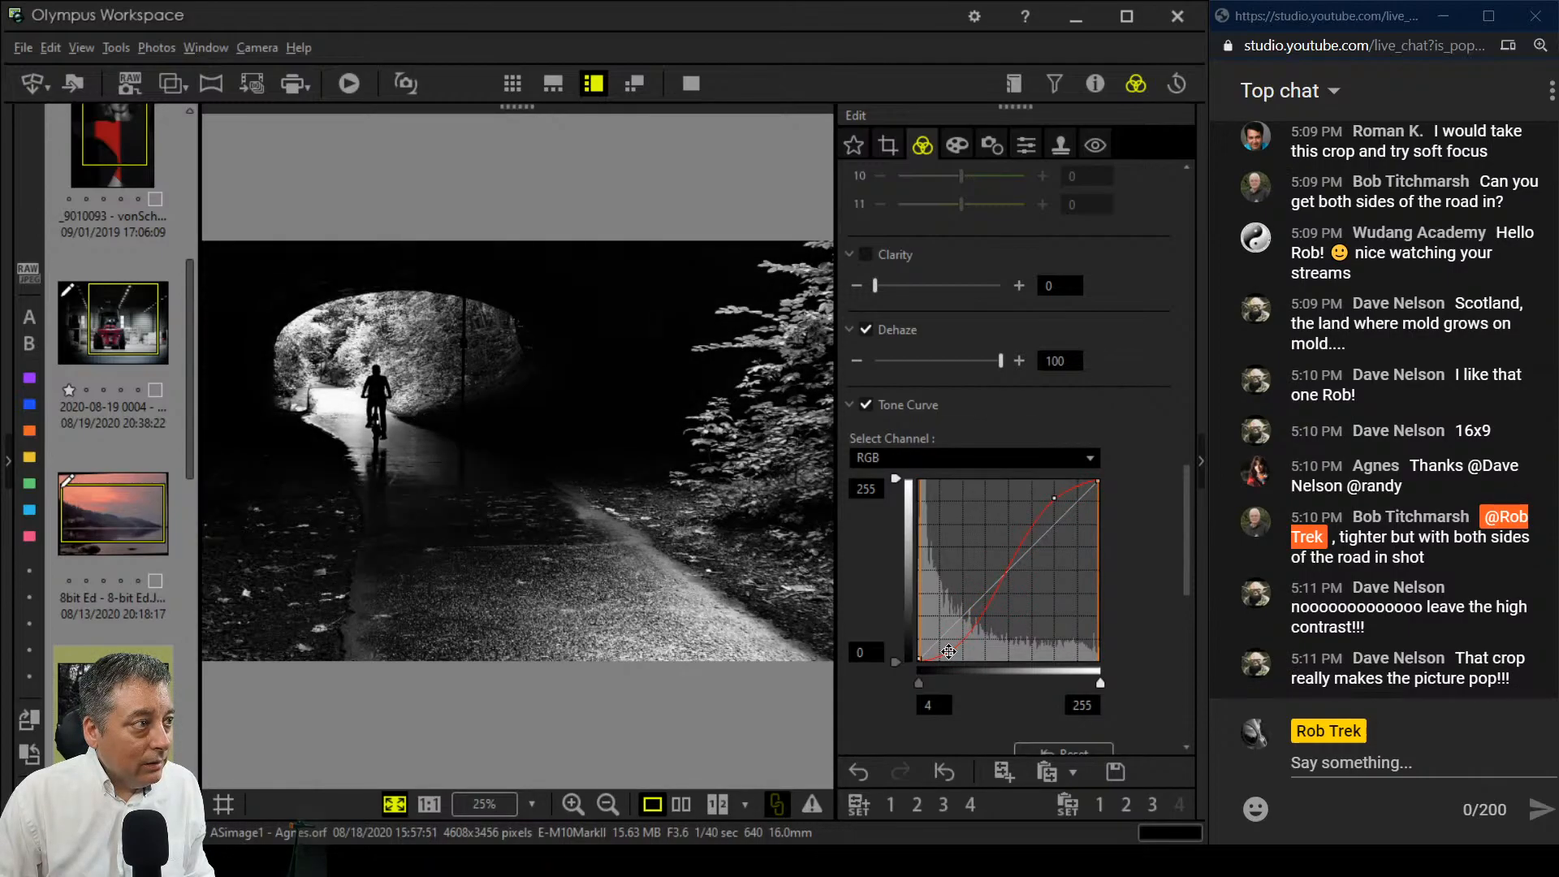
pyautogui.click(888, 144)
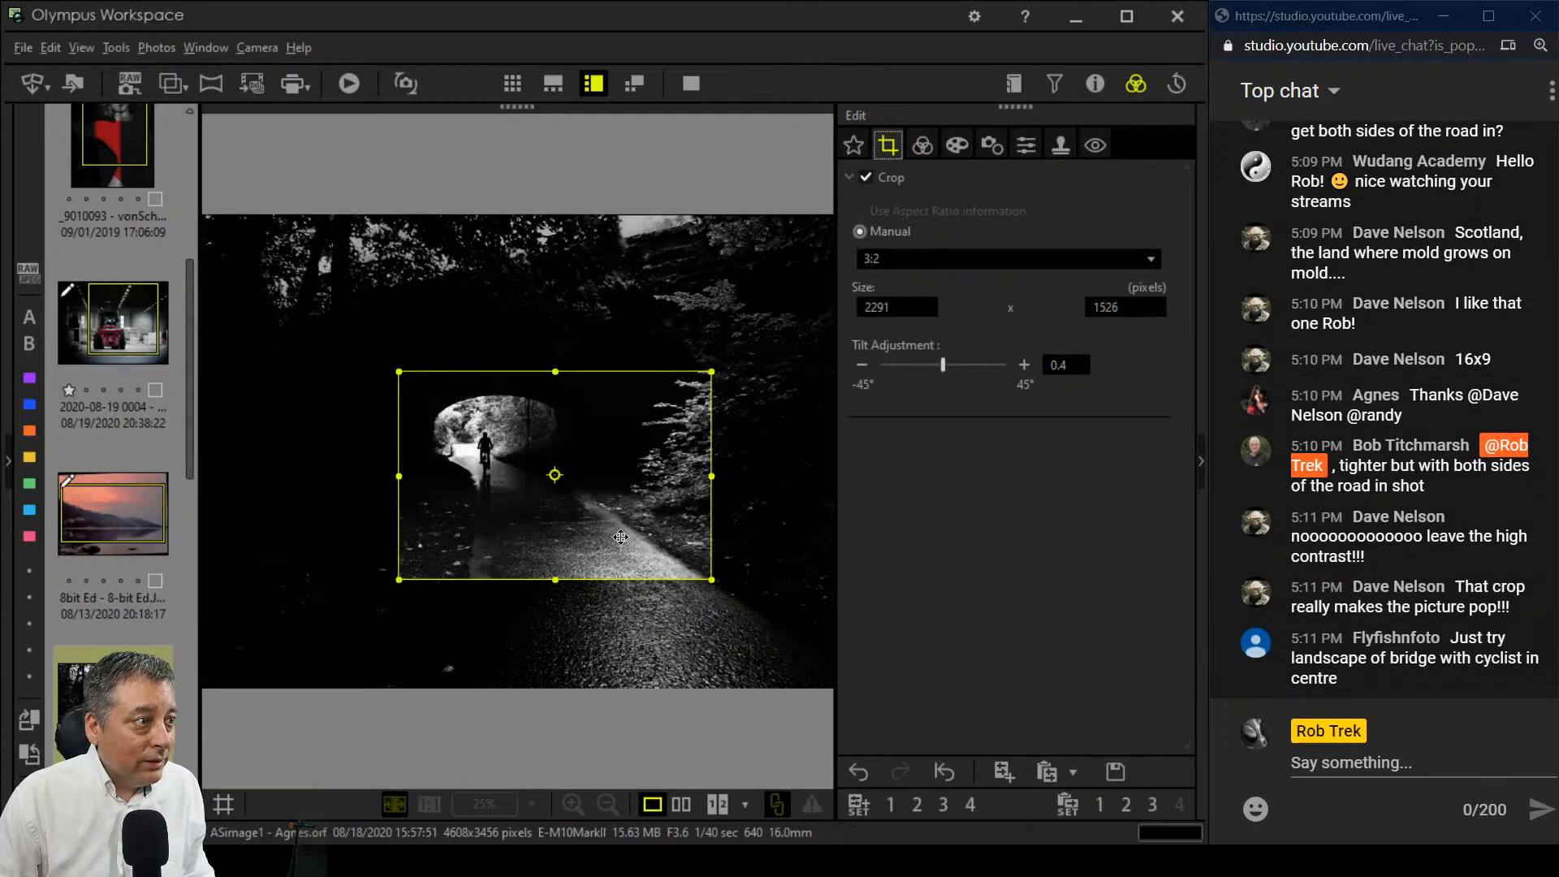
pyautogui.moveTo(709, 577); pyautogui.dragTo(597, 496)
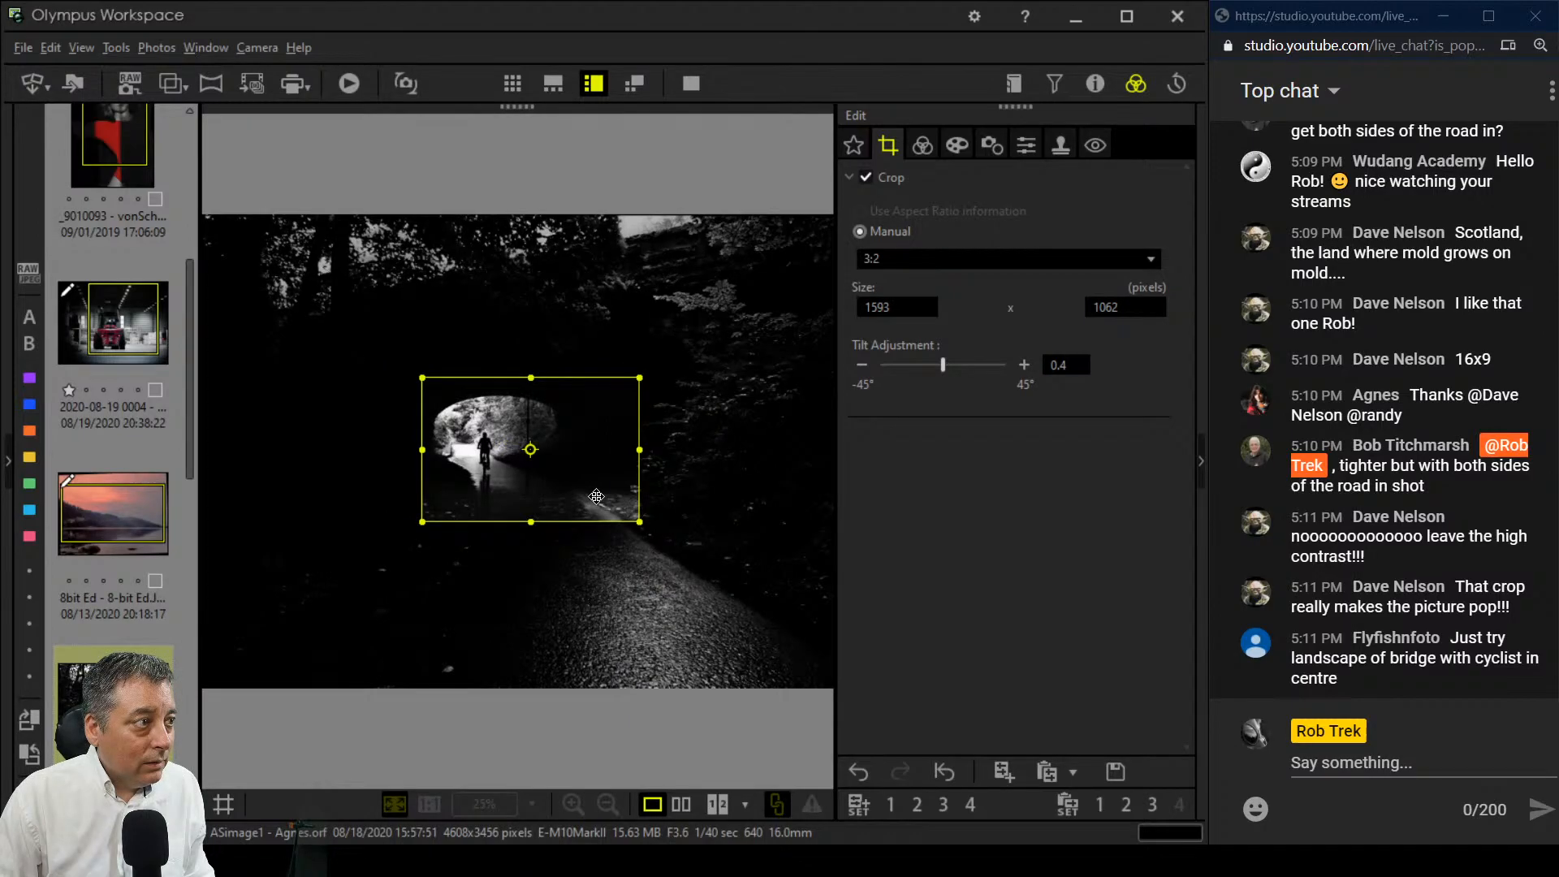
pyautogui.click(924, 147)
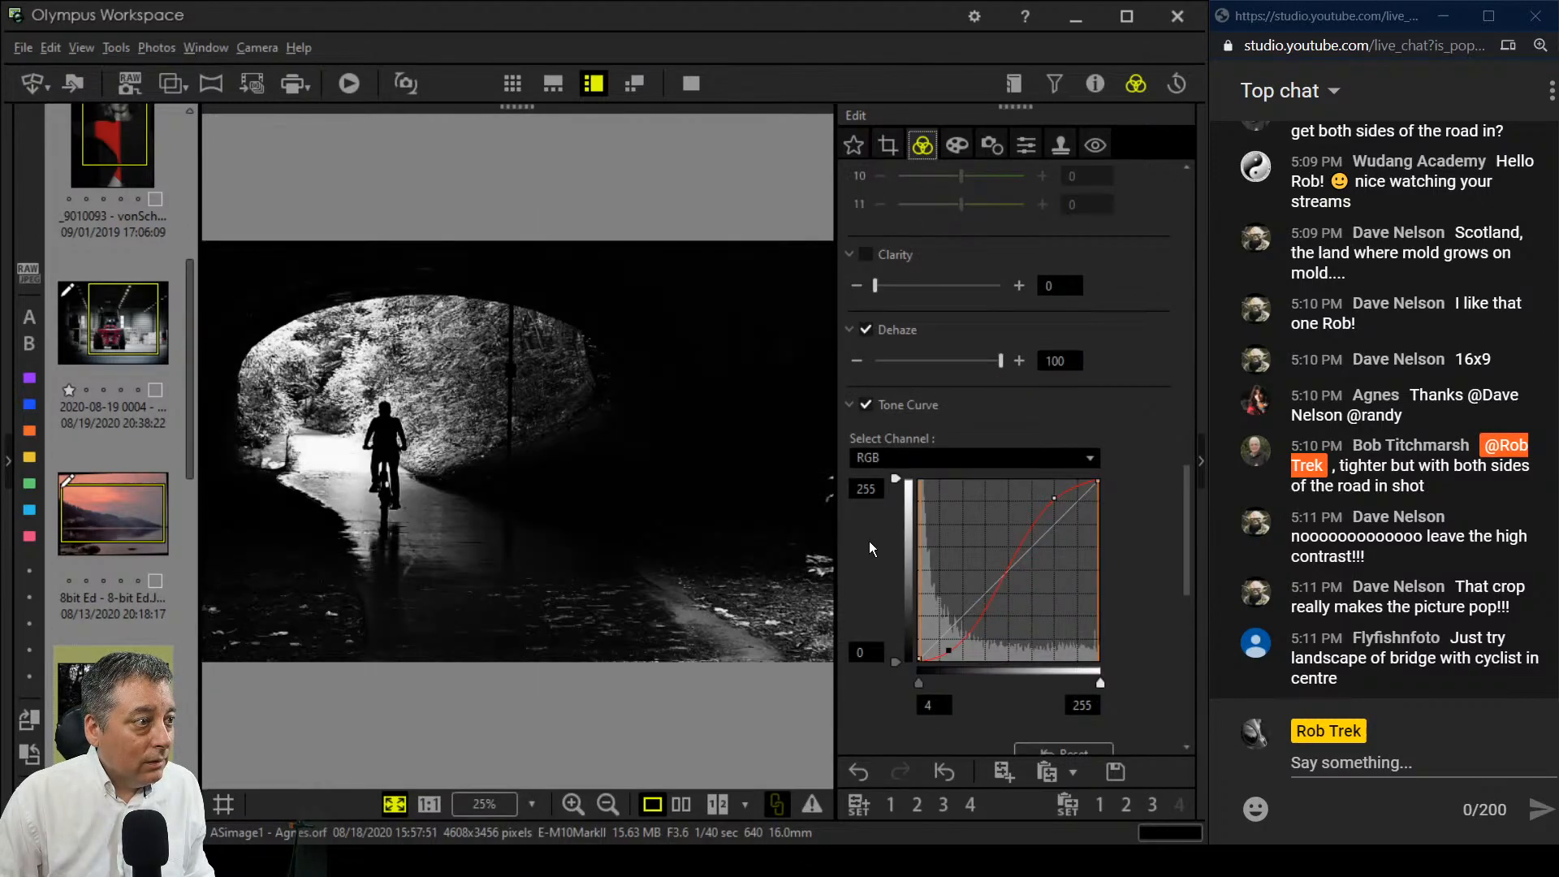
# Step: Darken the image edges with a vignetting adjustment of -24 and enlarge the 3:2 crop to 1701 x 1134 pixels
pyautogui.click(959, 145)
pyautogui.moveTo(942, 568); pyautogui.dragTo(893, 577)
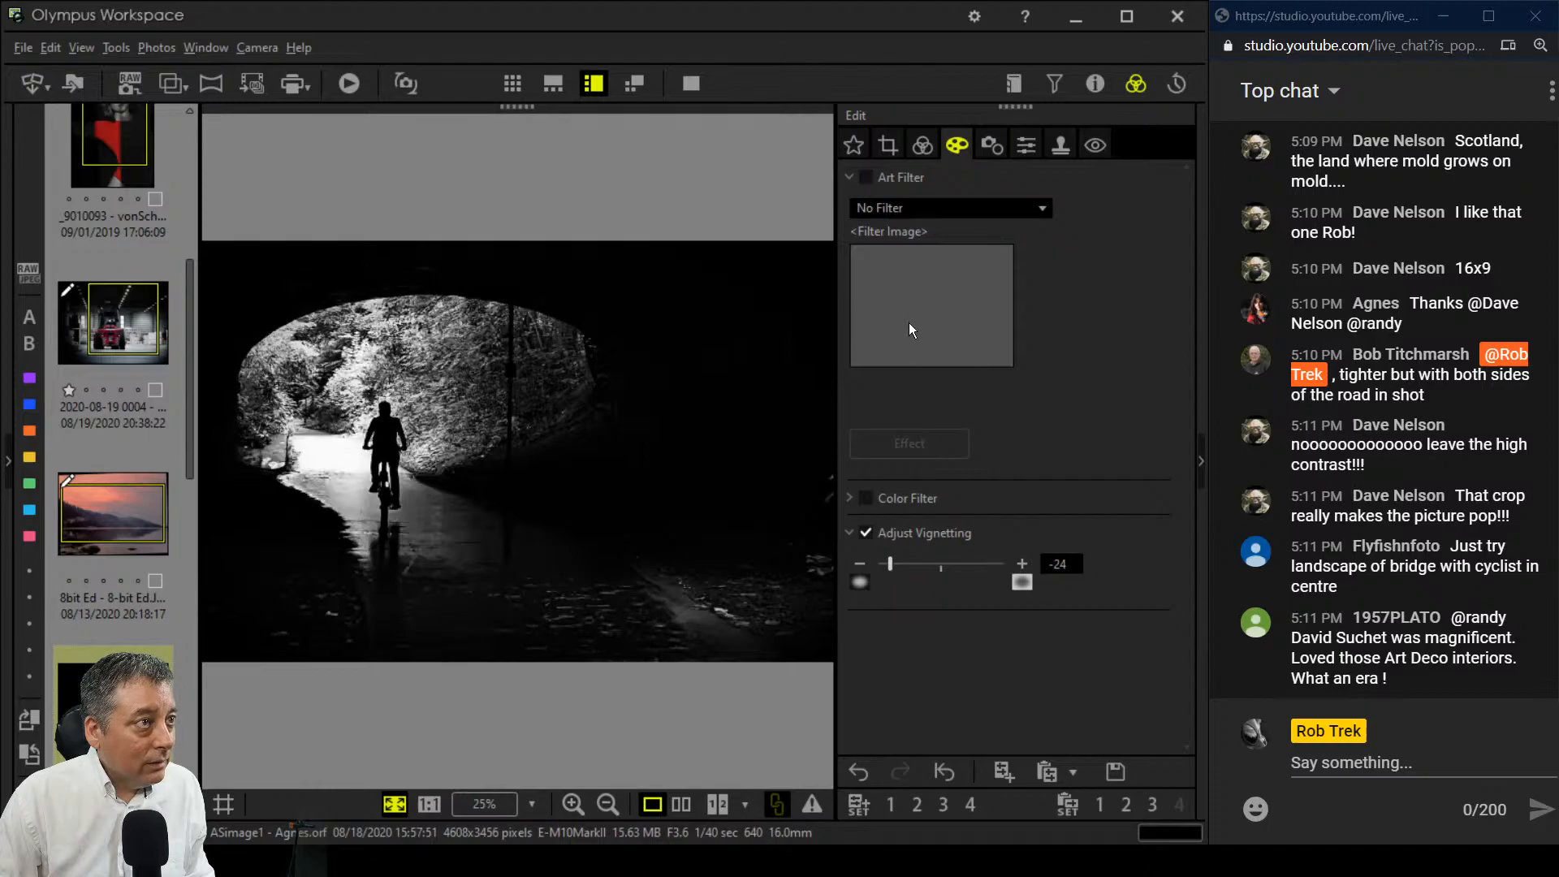
pyautogui.click(889, 145)
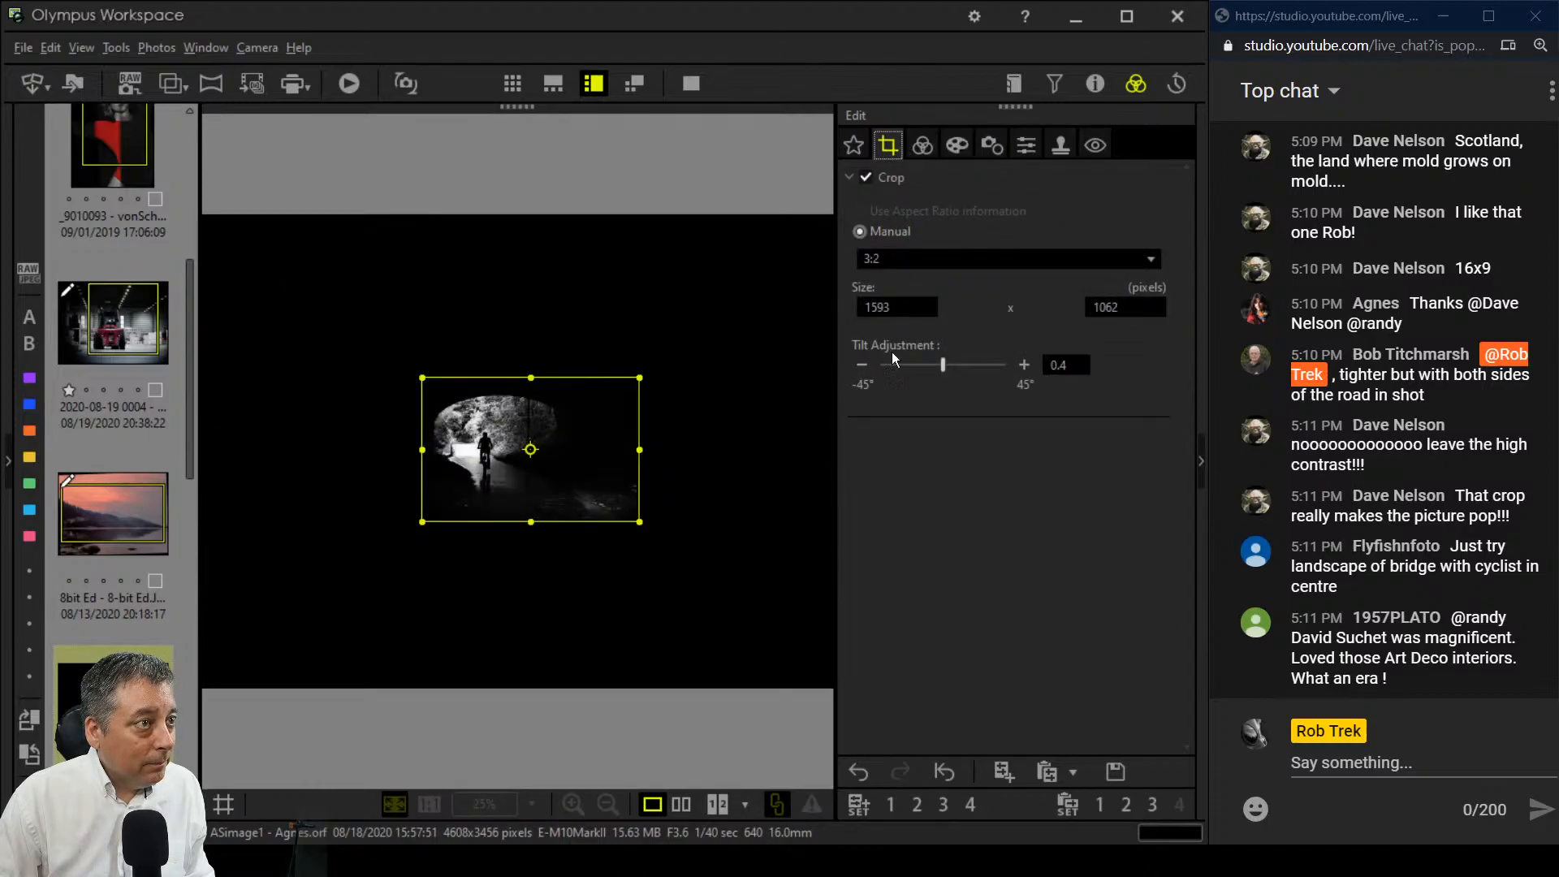
pyautogui.moveTo(640, 522); pyautogui.dragTo(656, 531)
pyautogui.click(923, 146)
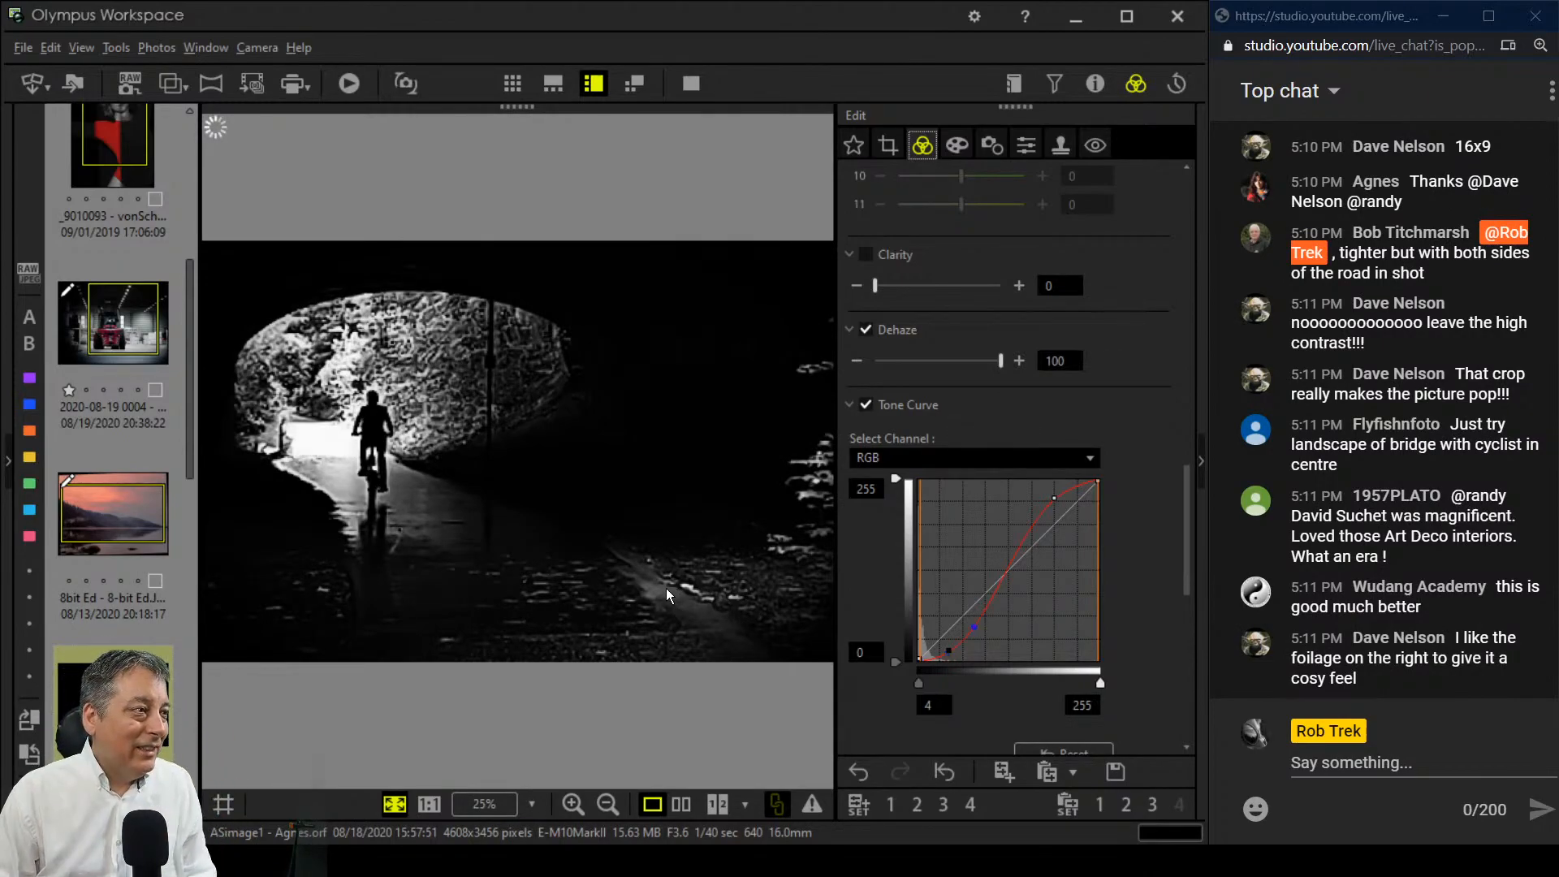
# Step: Try widening the 3:2 crop to 2511 x 1674 pixels to include the foliage beside the path
pyautogui.click(887, 146)
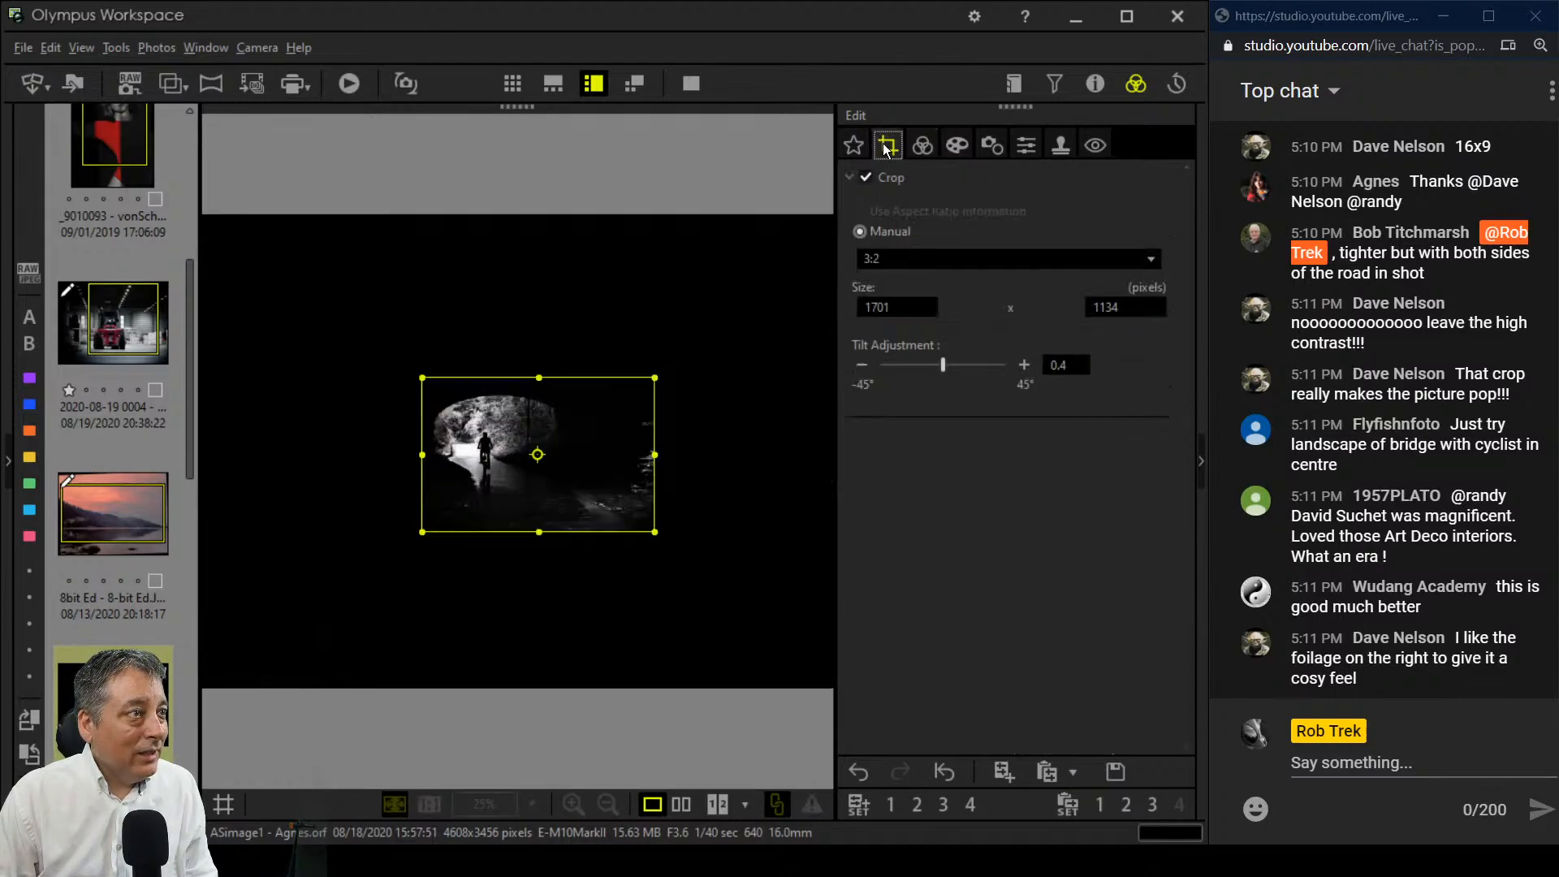
pyautogui.moveTo(652, 456); pyautogui.dragTo(766, 477)
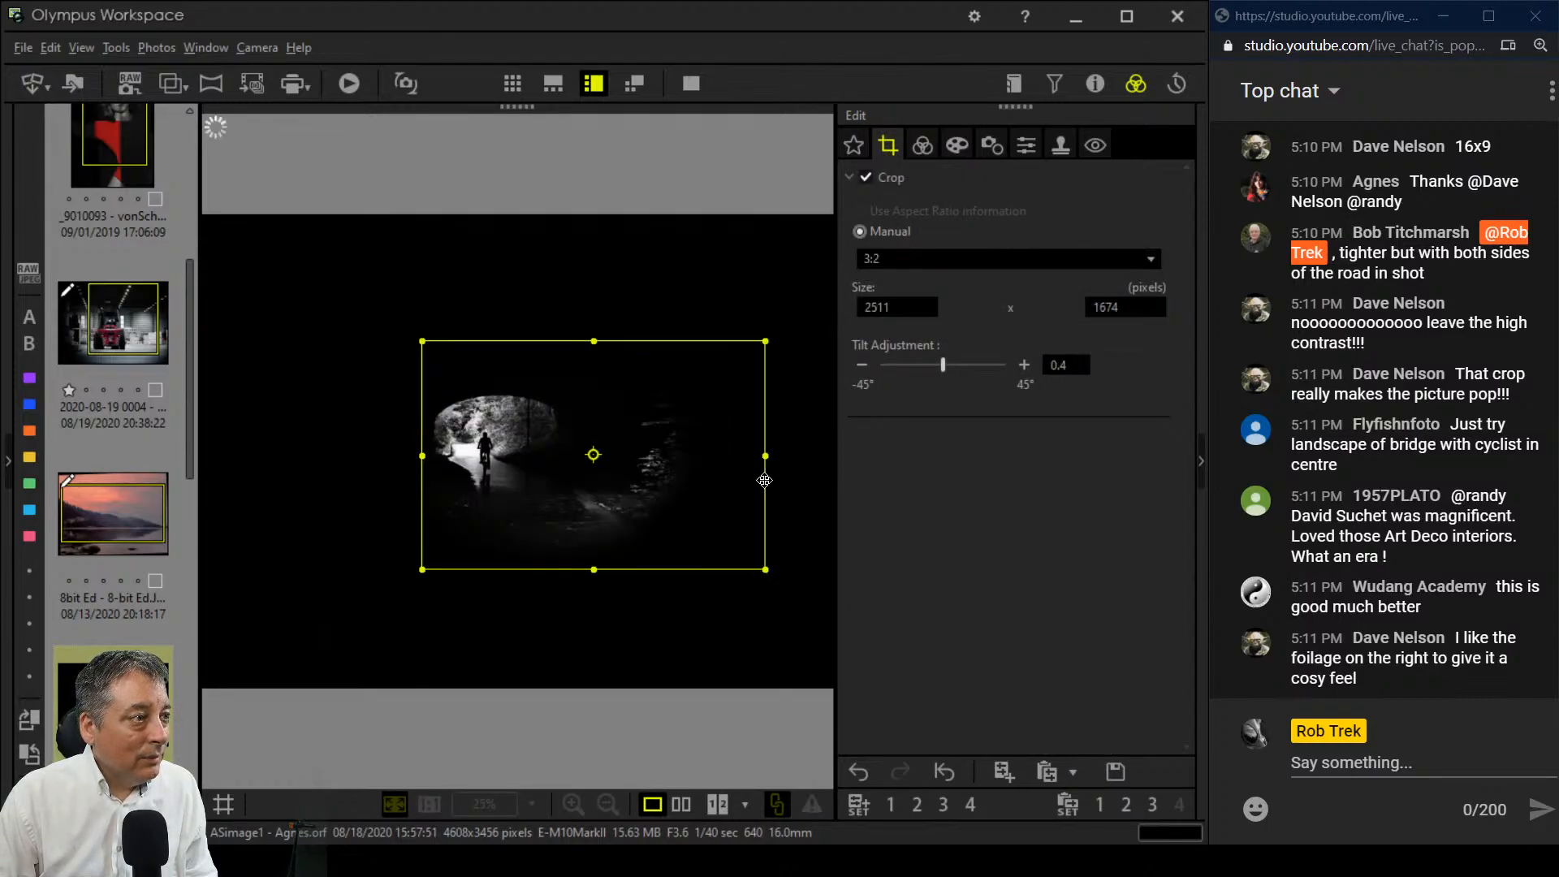
pyautogui.click(926, 148)
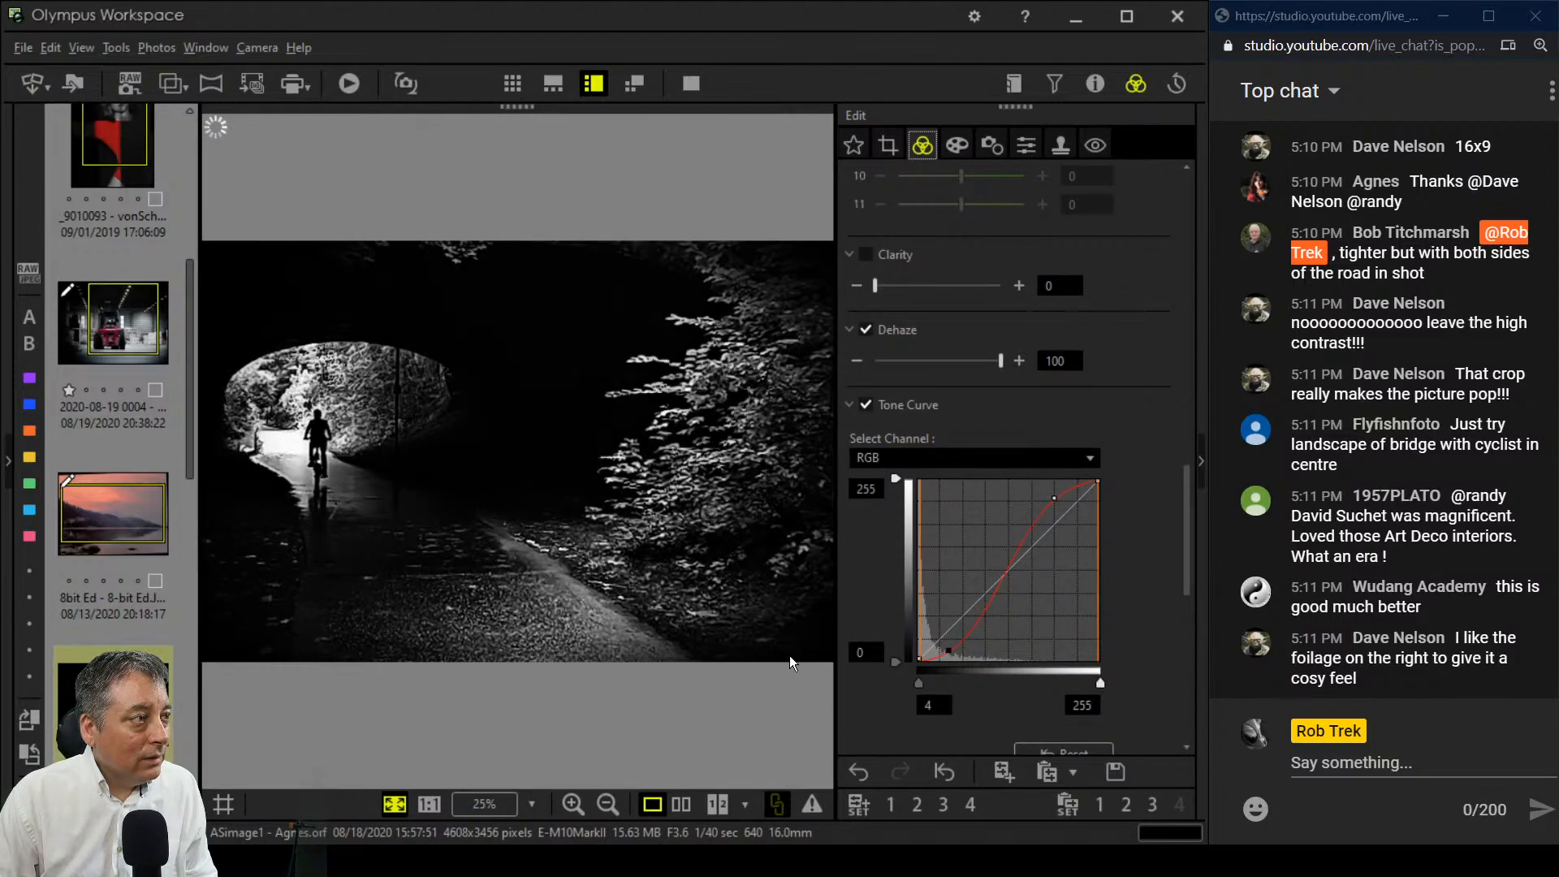
# Step: Narrow the 3:2 crop to the tunnel and cyclist, leaving out most of the foliage, and preview the cropped image
pyautogui.click(880, 147)
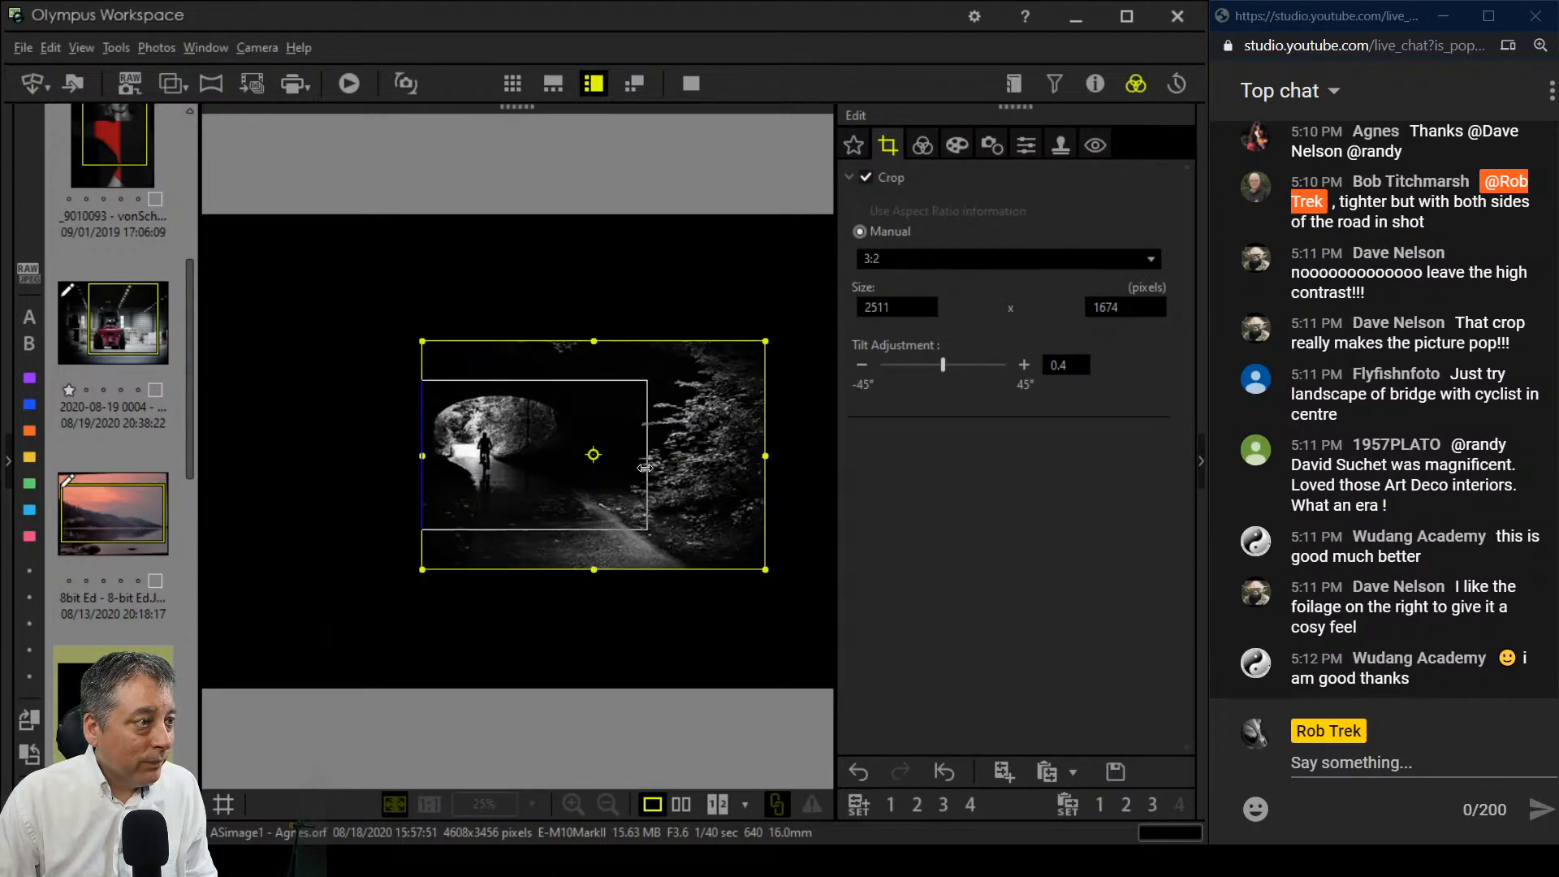
pyautogui.moveTo(739, 460); pyautogui.dragTo(646, 456)
pyautogui.click(923, 146)
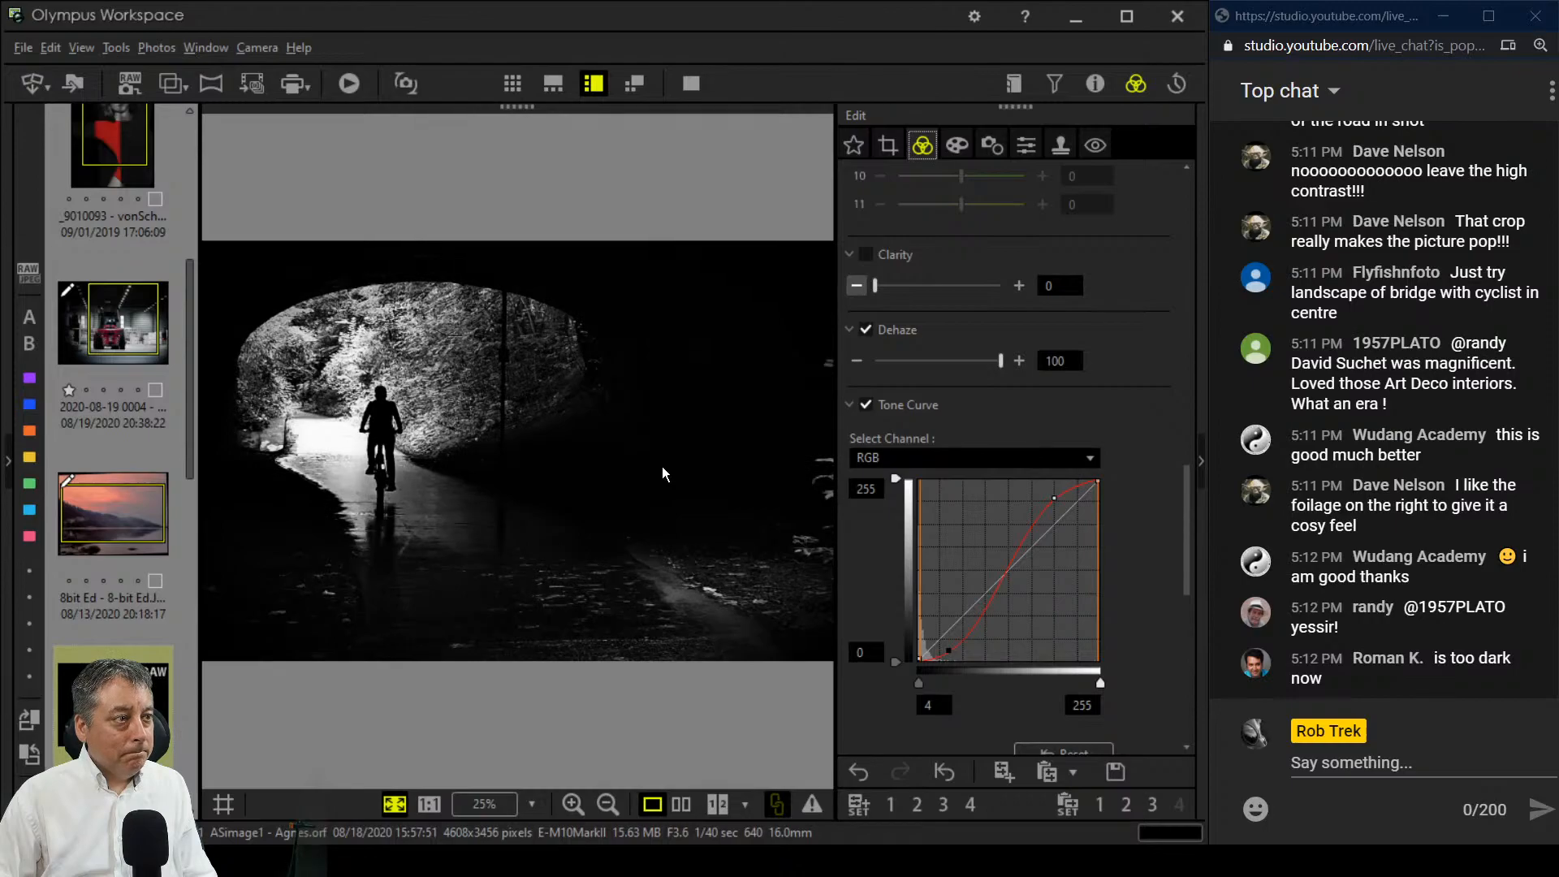
# Step: Raise the tone curve's shadow point well above the diagonal and lower its highlight point slightly, keeping black input at 4
pyautogui.moveTo(949, 649); pyautogui.dragTo(951, 630)
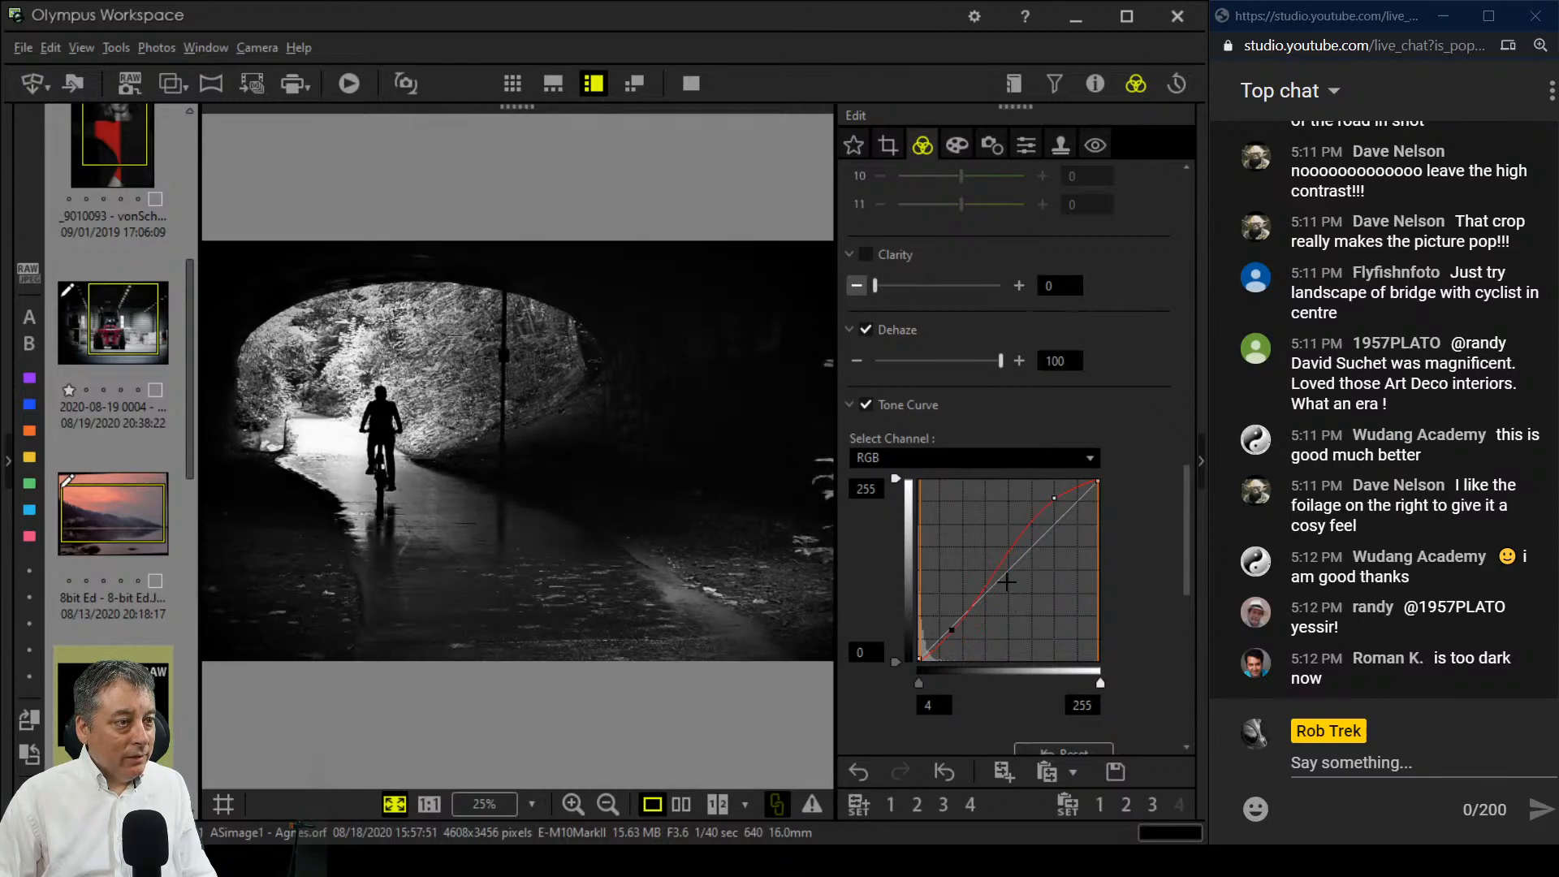
pyautogui.moveTo(1055, 497)
pyautogui.mouseDown()
pyautogui.moveTo(1009, 522)
pyautogui.moveTo(978, 582)
pyautogui.moveTo(1055, 504)
pyautogui.mouseUp()
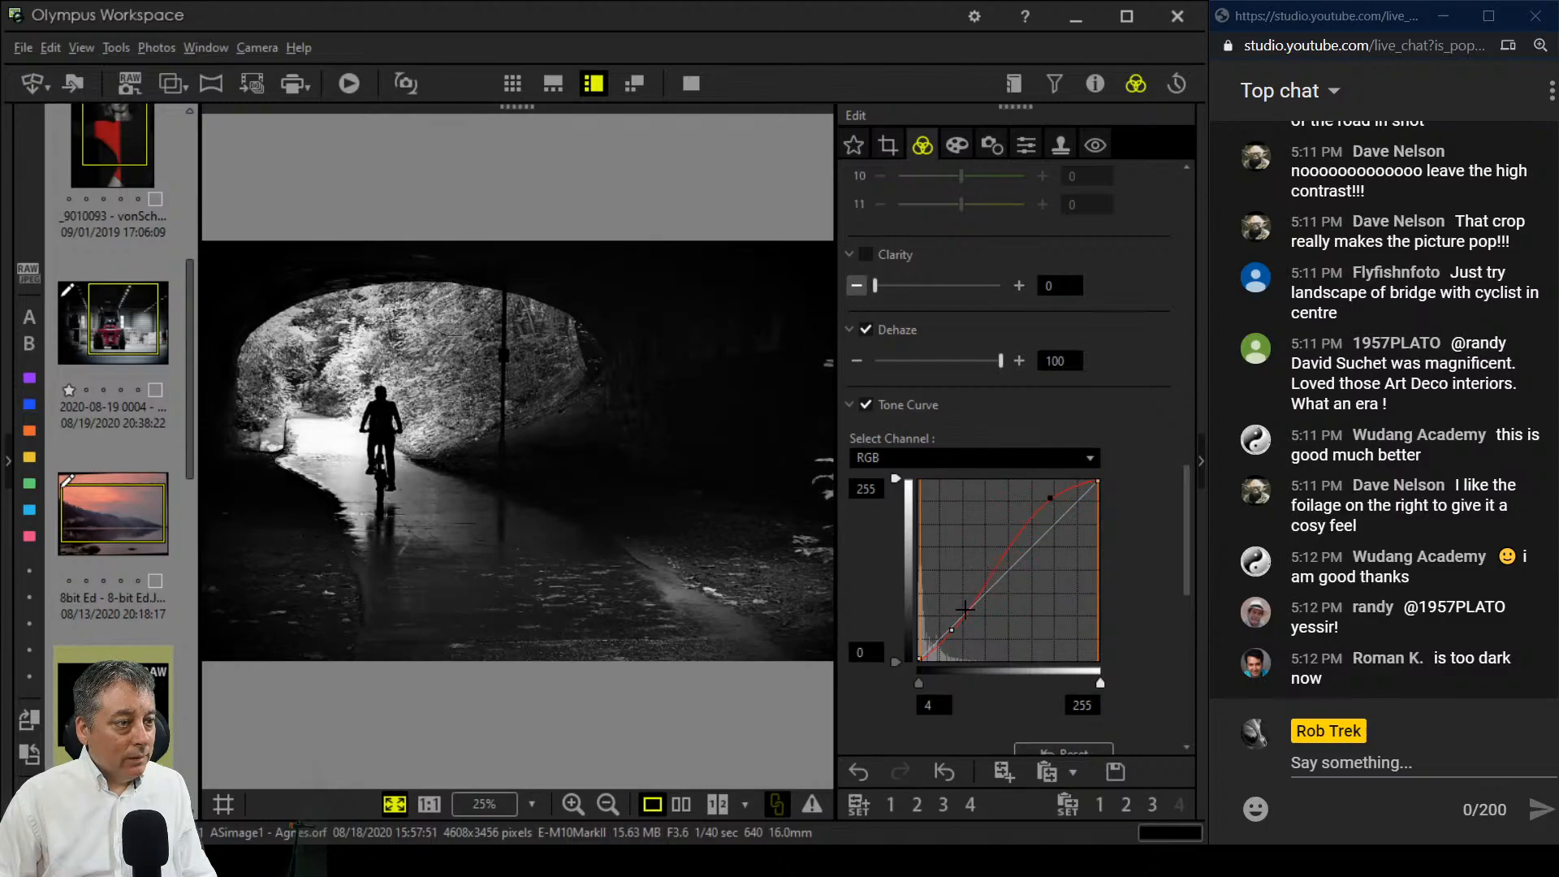
pyautogui.moveTo(951, 631); pyautogui.dragTo(937, 617)
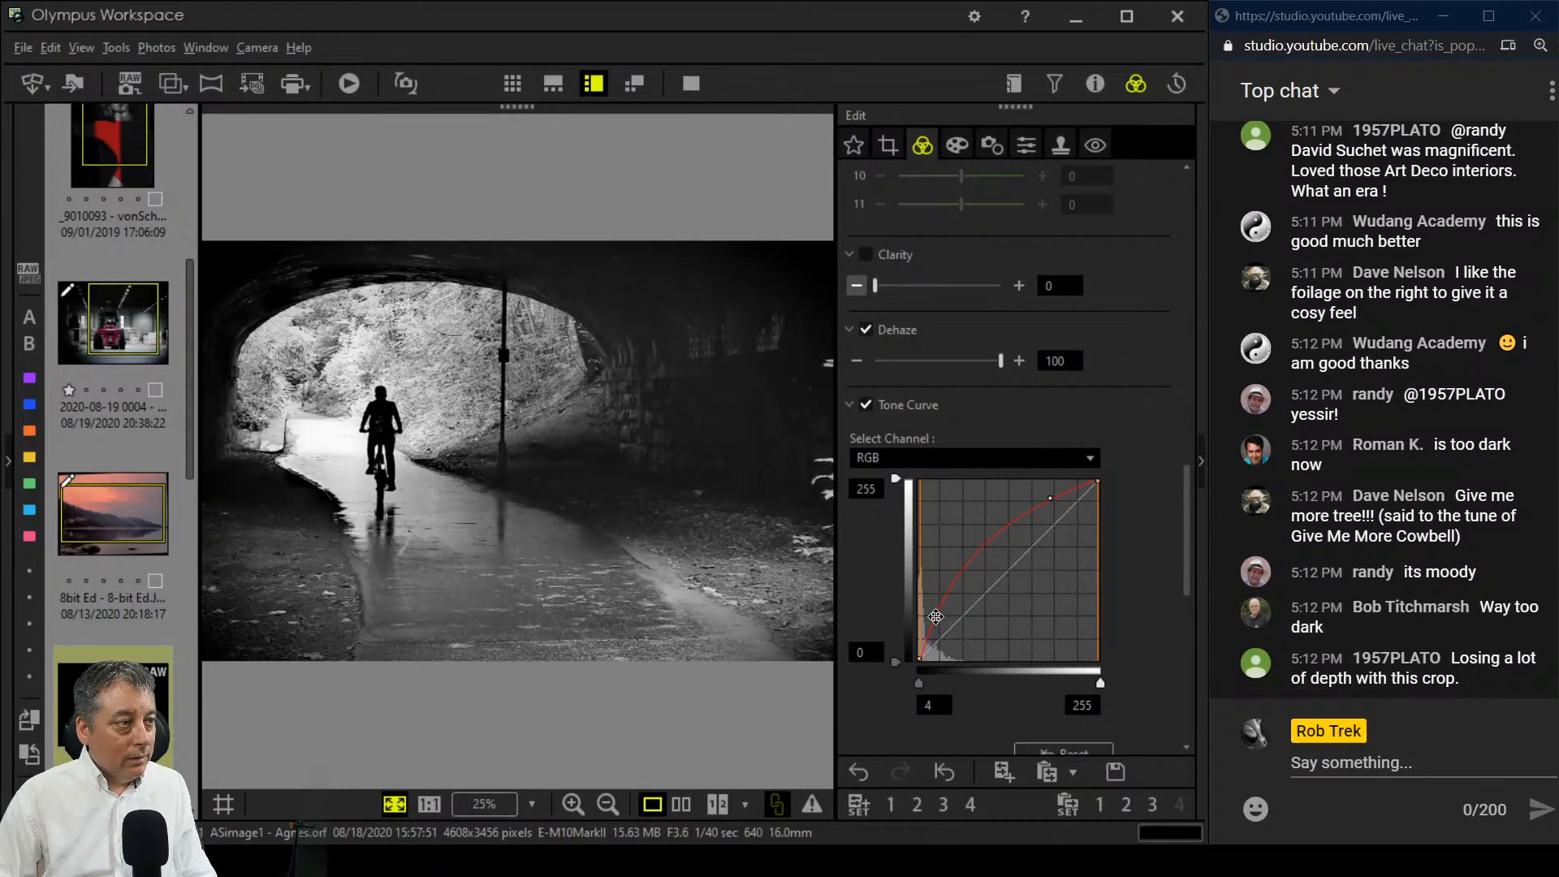
pyautogui.moveTo(920, 682); pyautogui.dragTo(920, 682)
pyautogui.moveTo(936, 615); pyautogui.dragTo(941, 618)
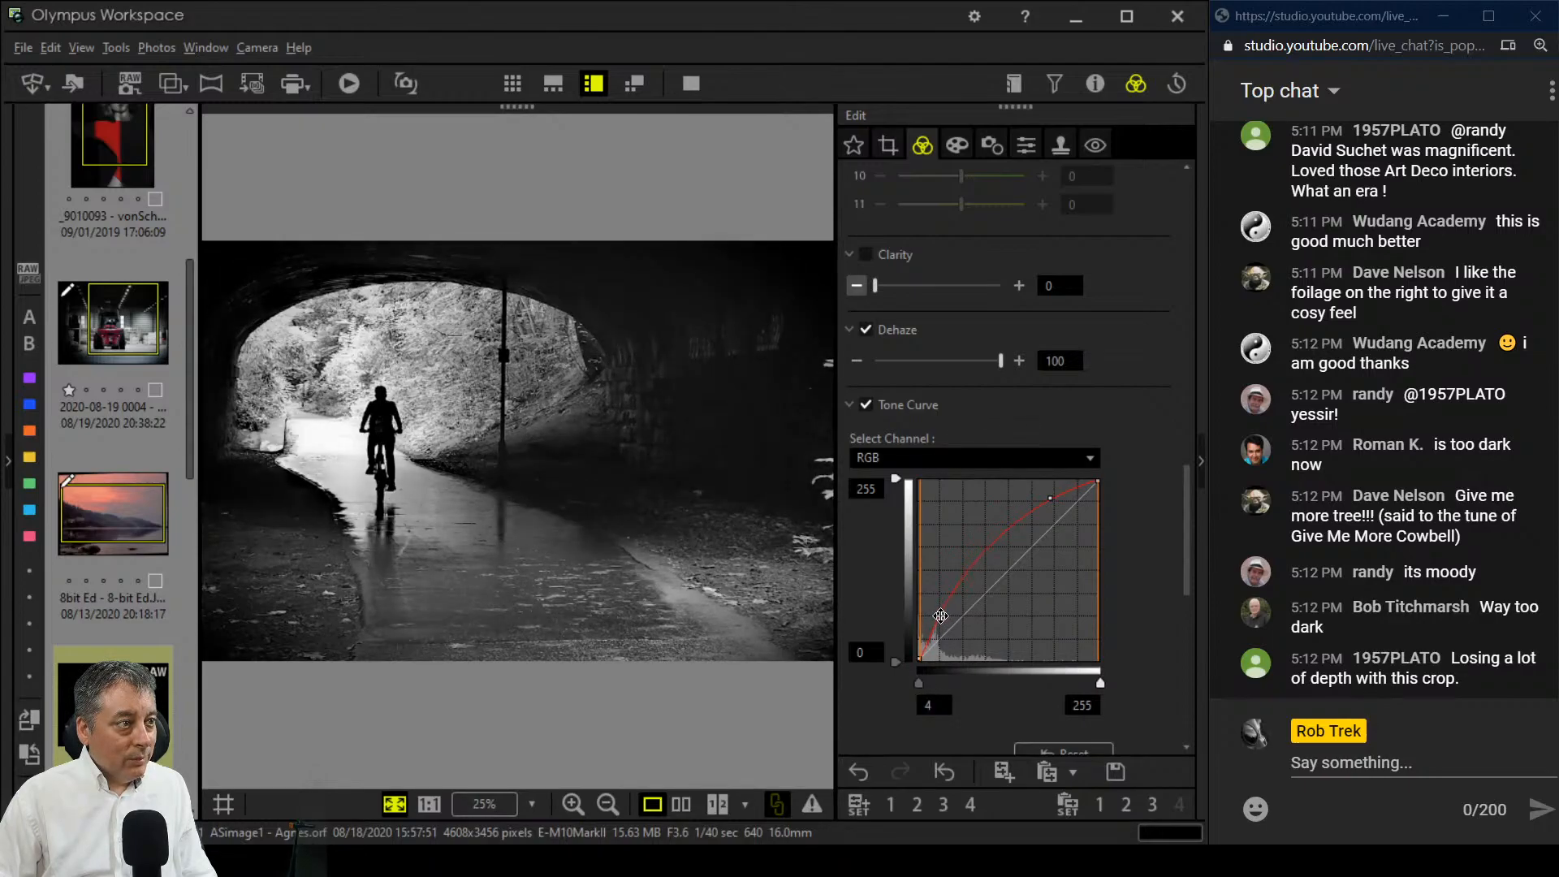
pyautogui.moveTo(920, 683); pyautogui.dragTo(920, 689)
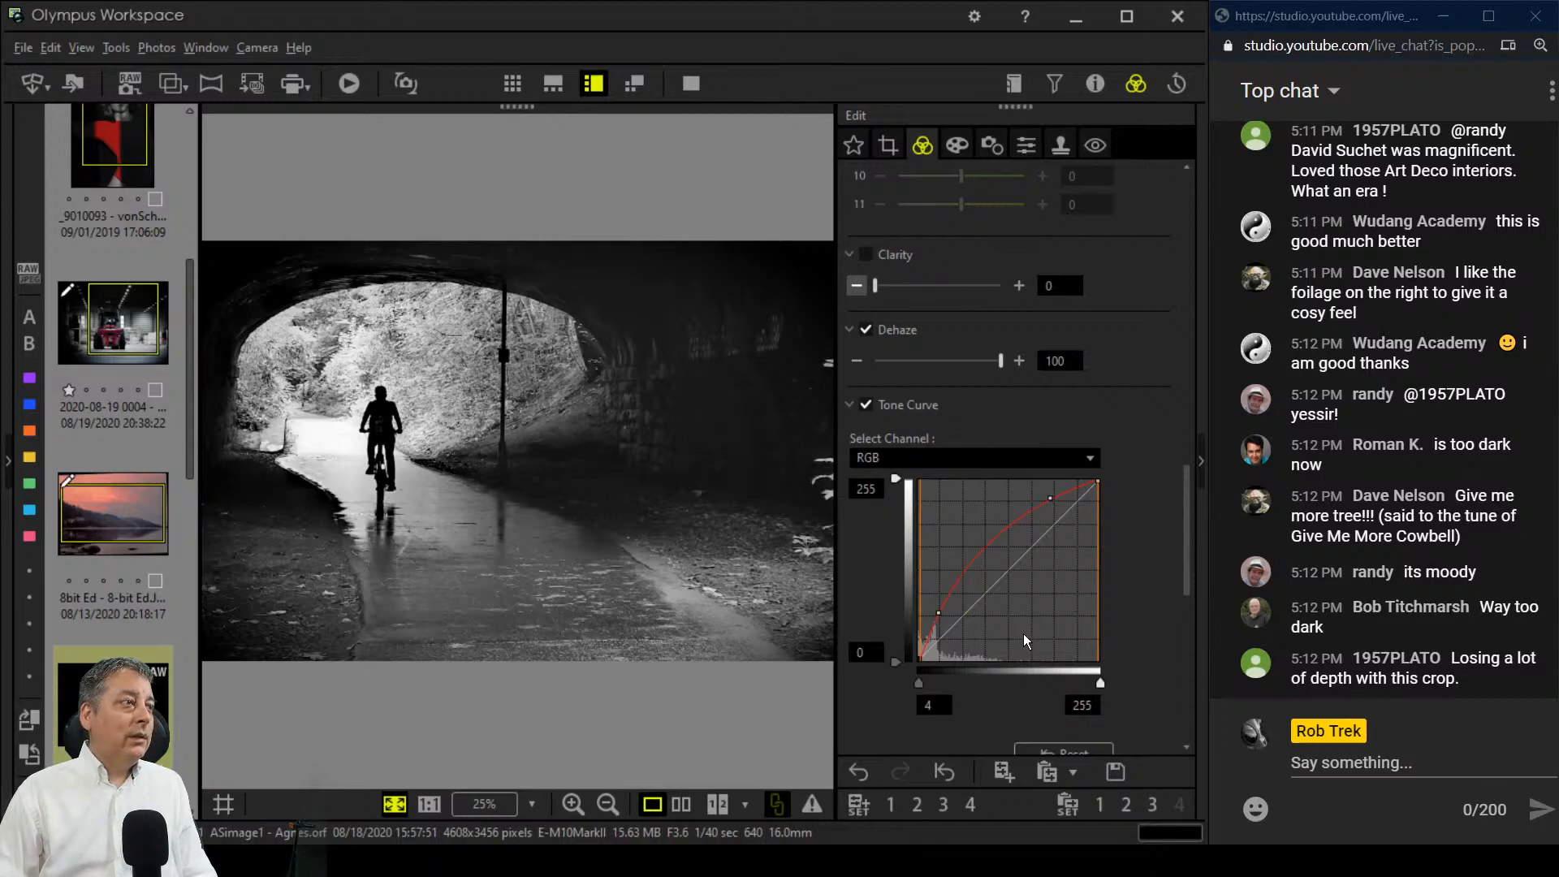
pyautogui.moveTo(1051, 500); pyautogui.dragTo(1053, 512)
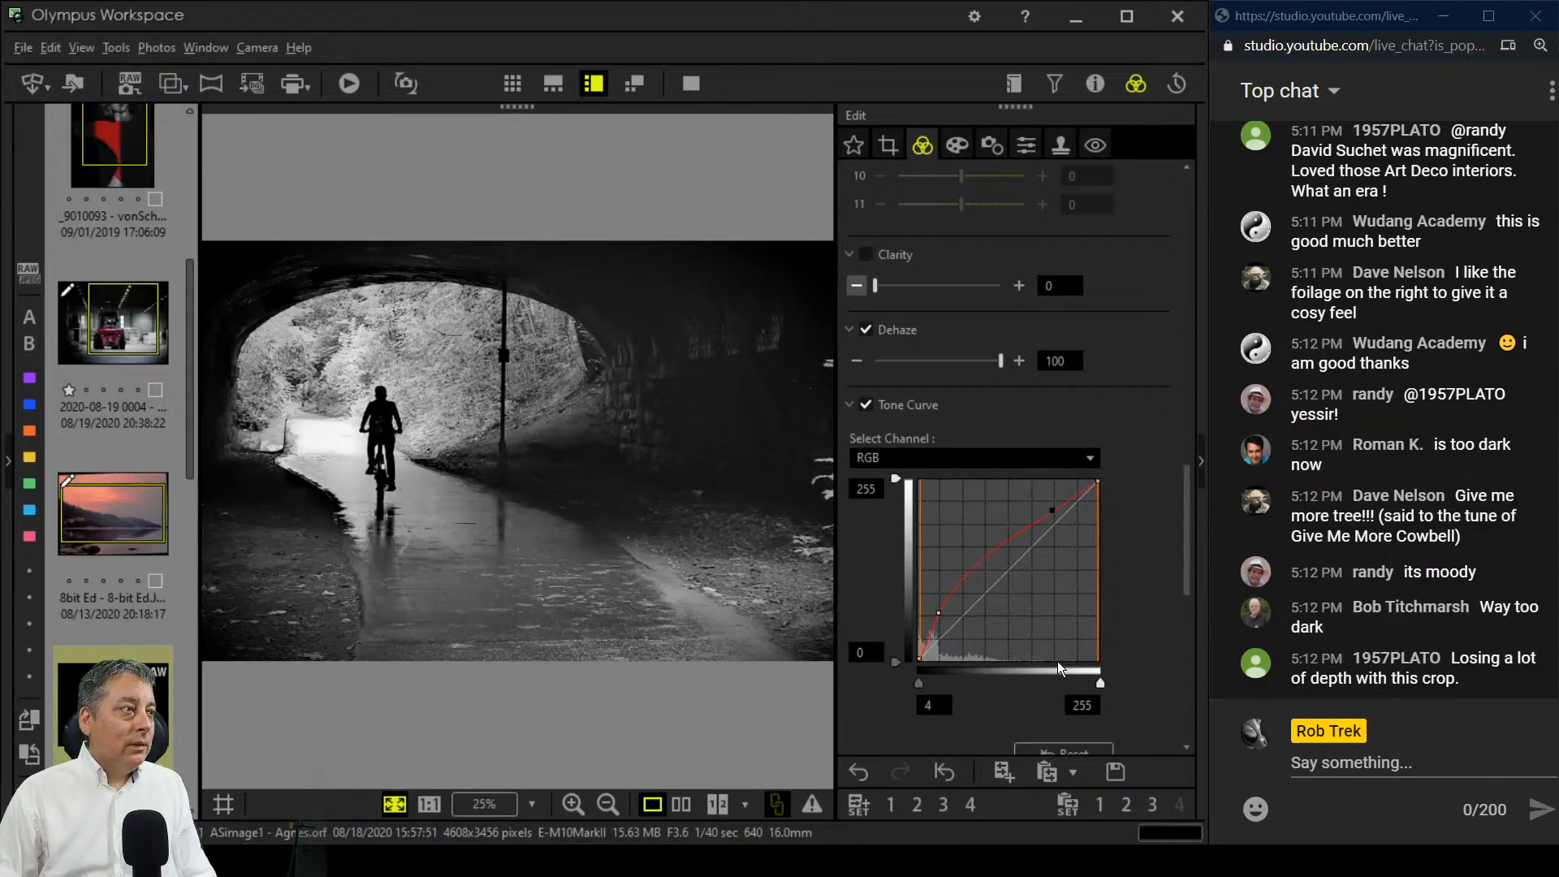
# Step: Shift the 1742 x 1161 pixel crop slightly down the path and rotate it to a tilt of 2.3
pyautogui.click(887, 146)
pyautogui.moveTo(624, 487); pyautogui.dragTo(618, 487)
pyautogui.moveTo(648, 546)
pyautogui.mouseDown()
pyautogui.moveTo(645, 529)
pyautogui.moveTo(654, 538)
pyautogui.mouseUp()
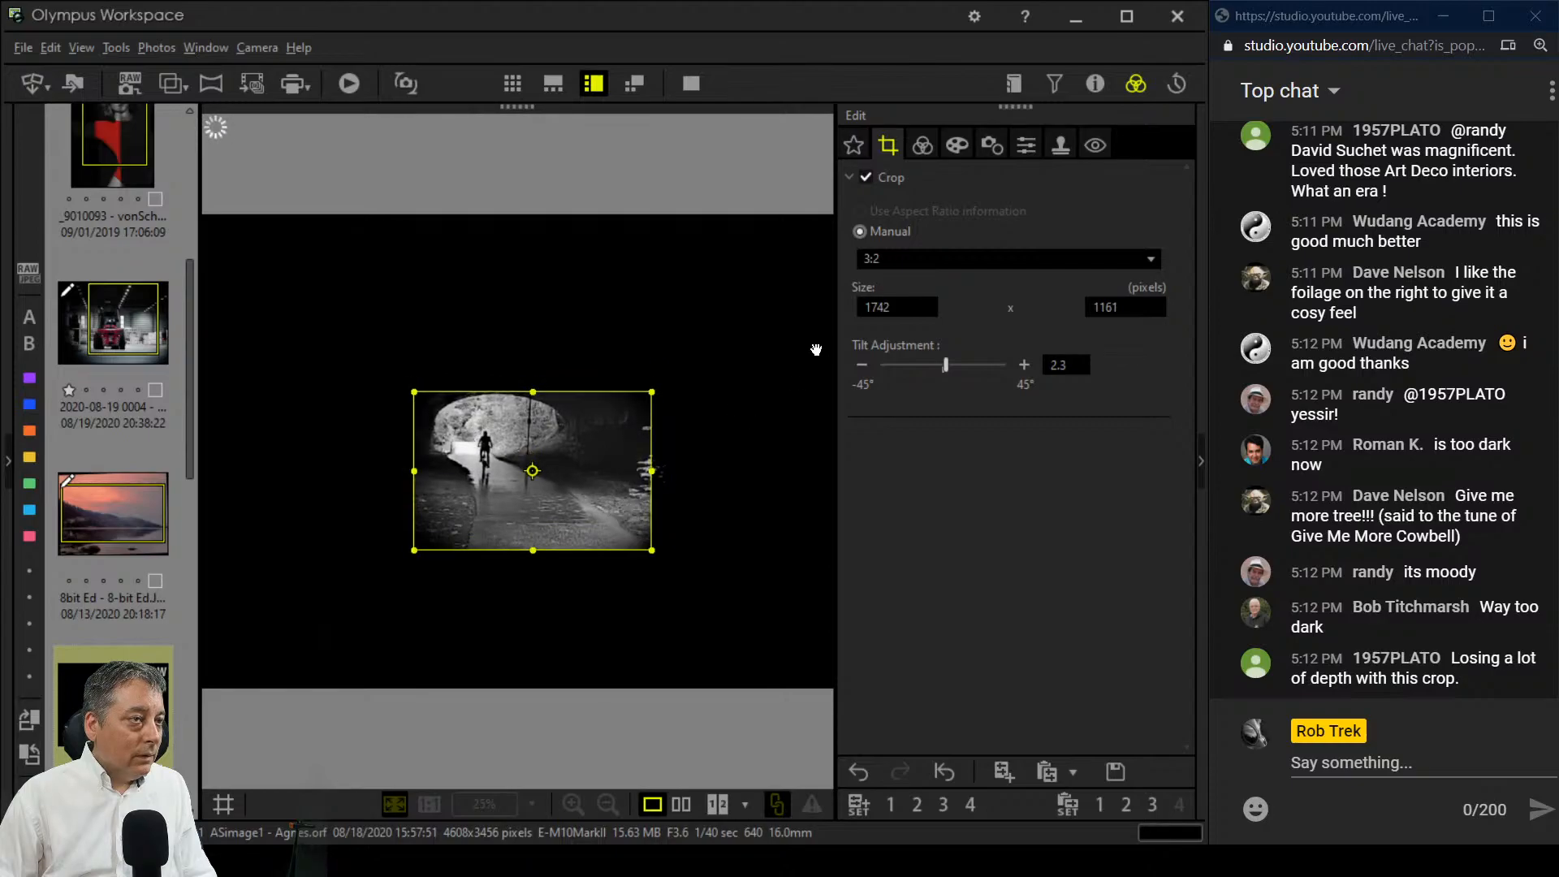
pyautogui.click(923, 147)
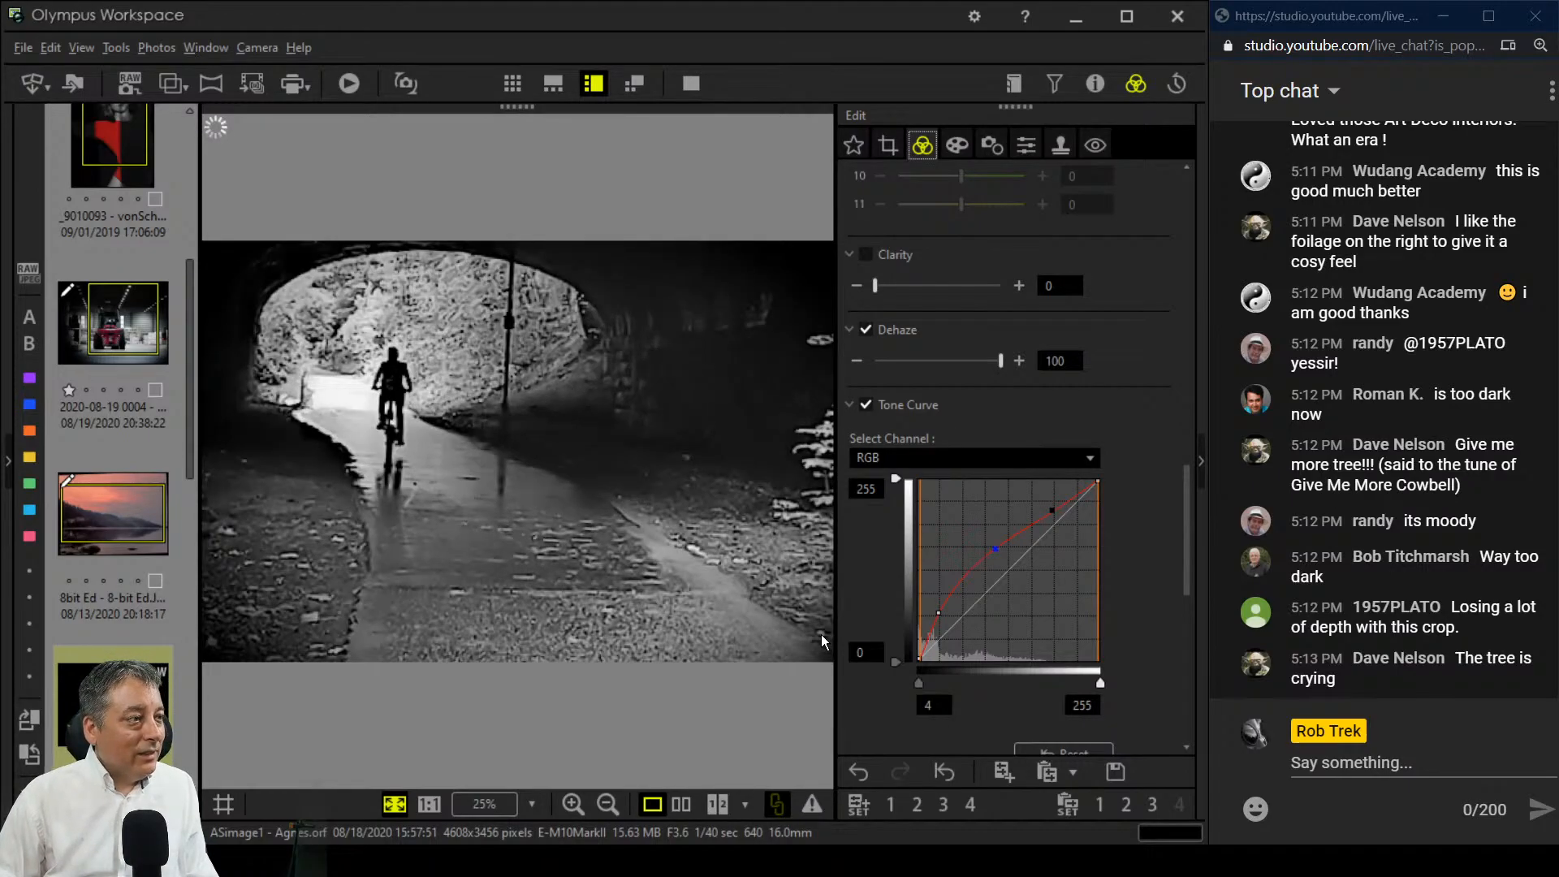
# Step: Reduce the crop's tilt adjustment to 1.4 and preview the result
pyautogui.click(889, 144)
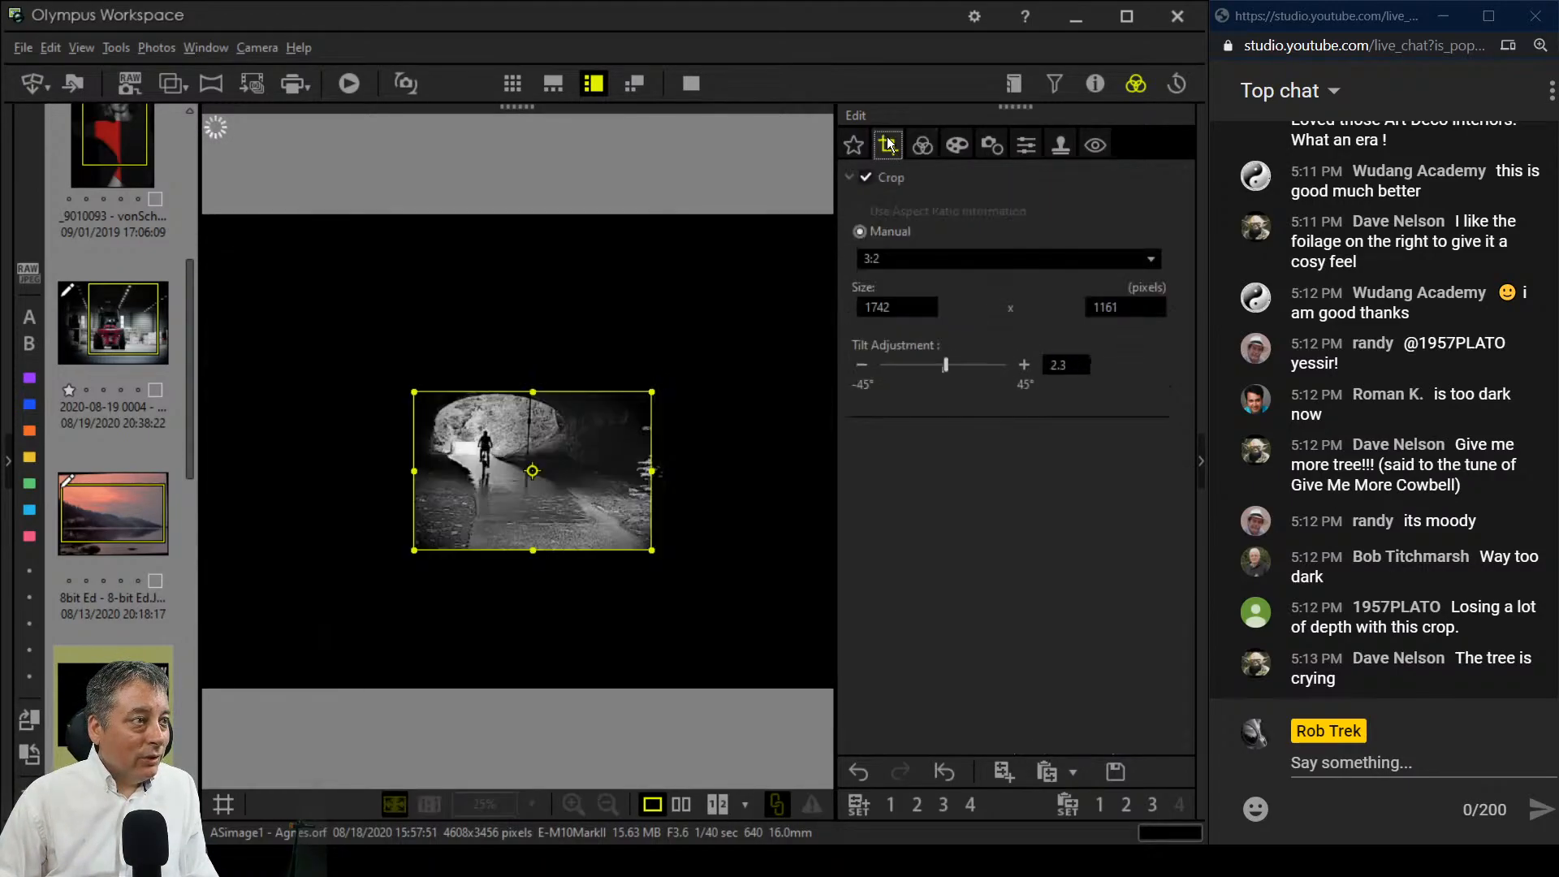
pyautogui.click(861, 367)
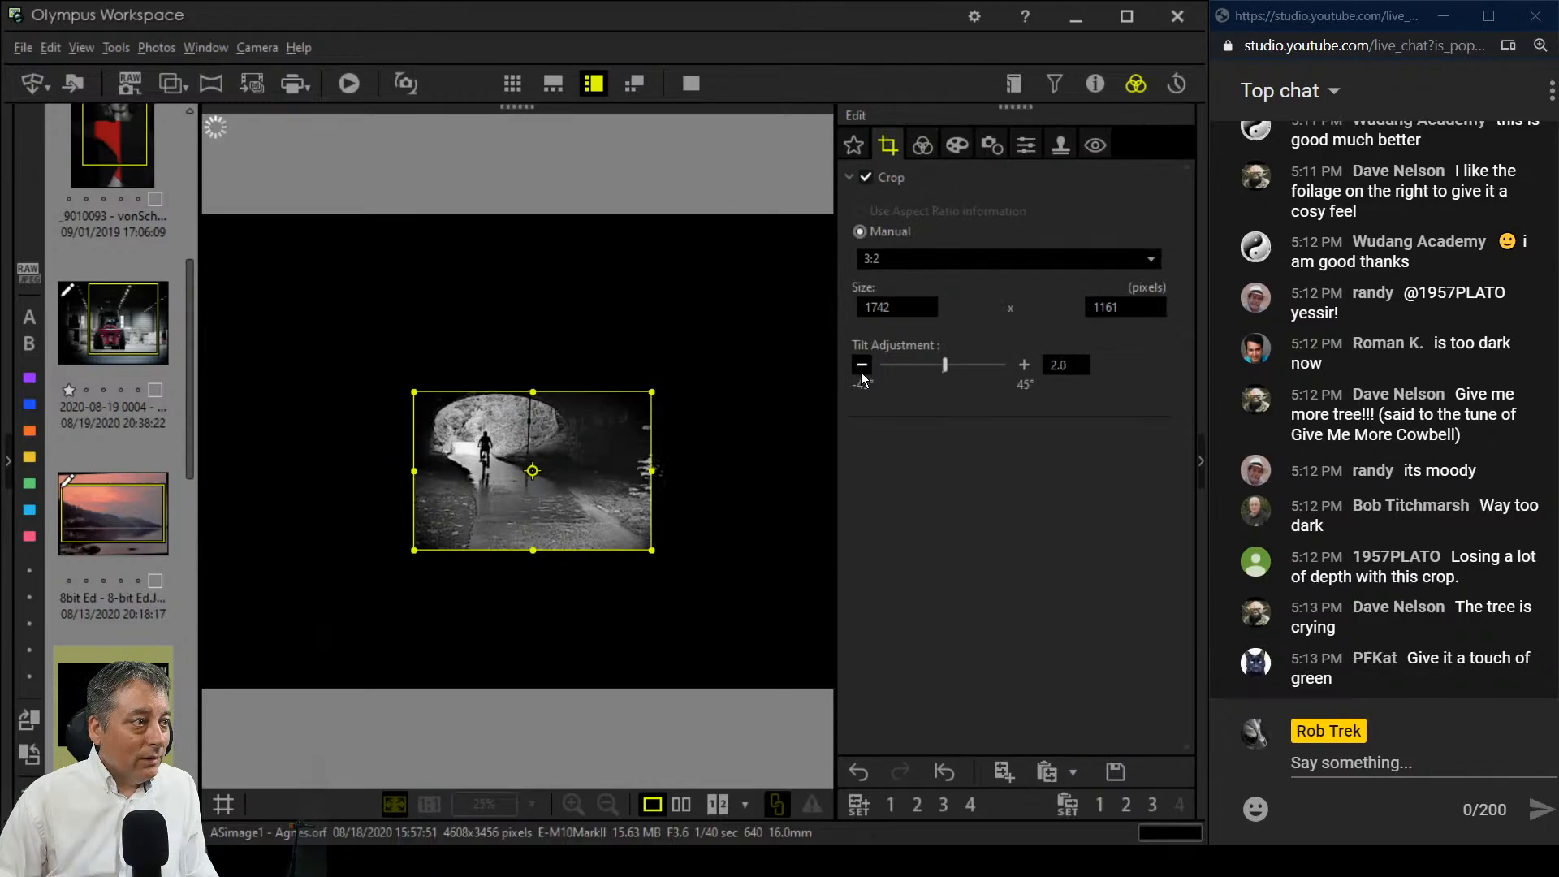
pyautogui.click(862, 370)
pyautogui.click(922, 144)
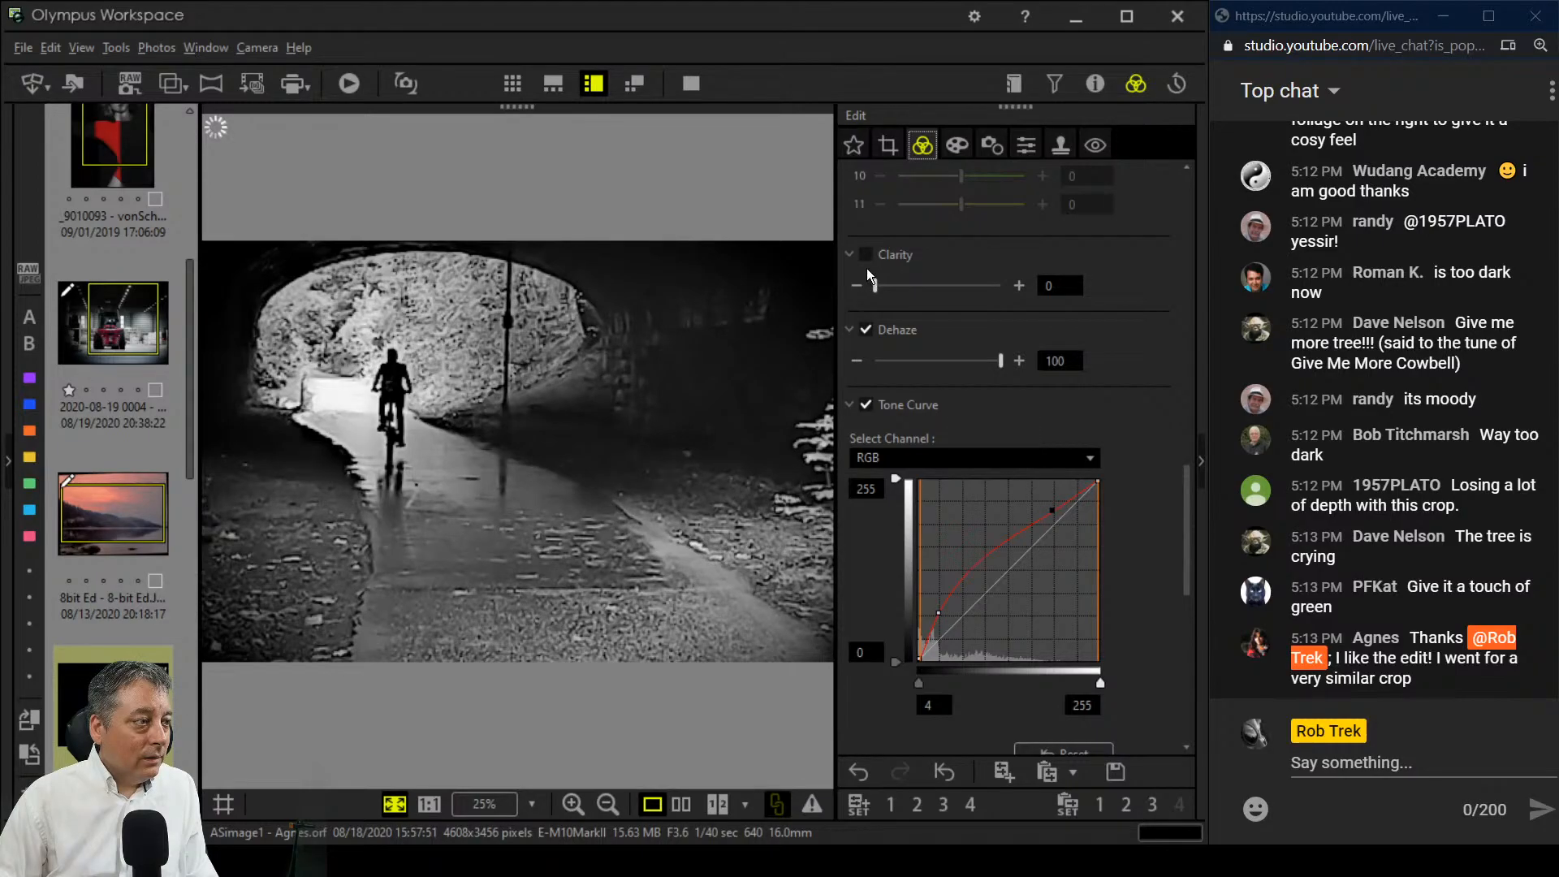
# Step: Compare the original photo and the black-and-white edit side by side in full screen
pyautogui.click(680, 803)
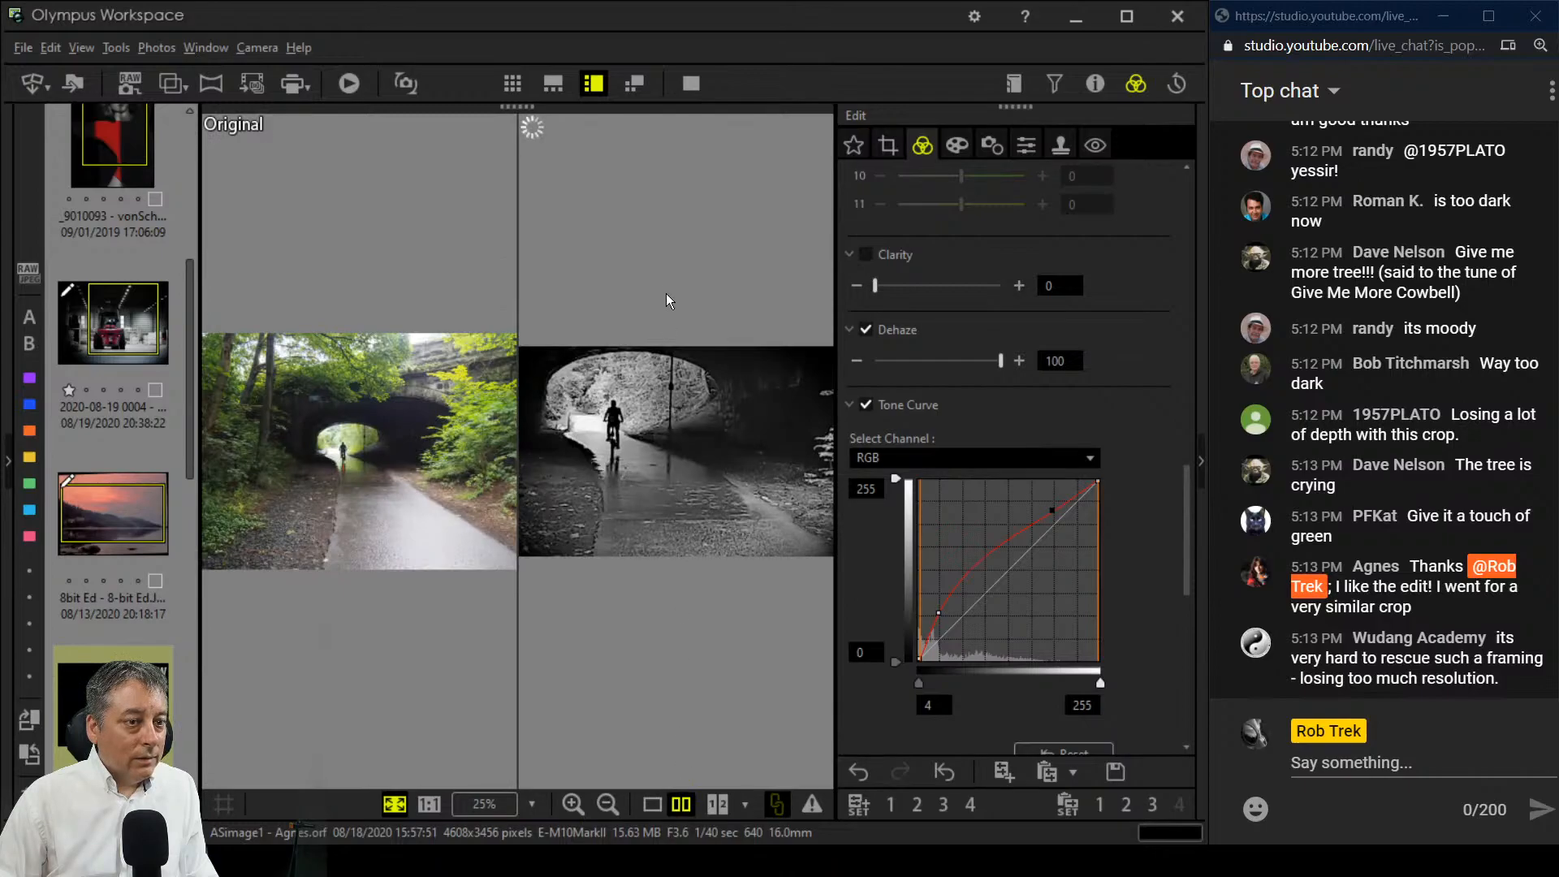
pyautogui.click(689, 85)
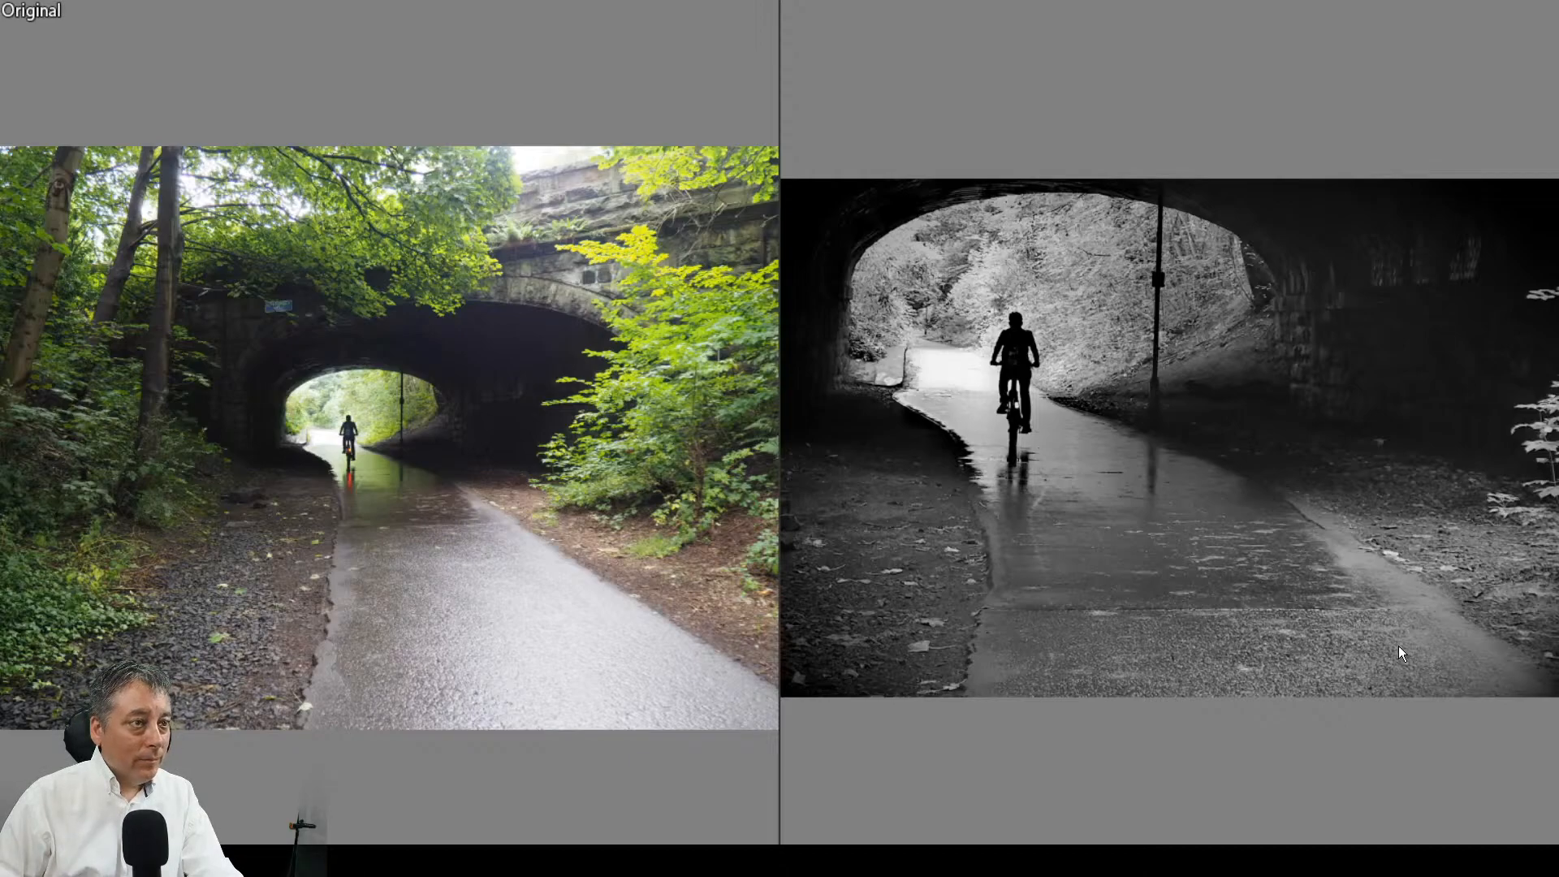
pyautogui.press('Escape')
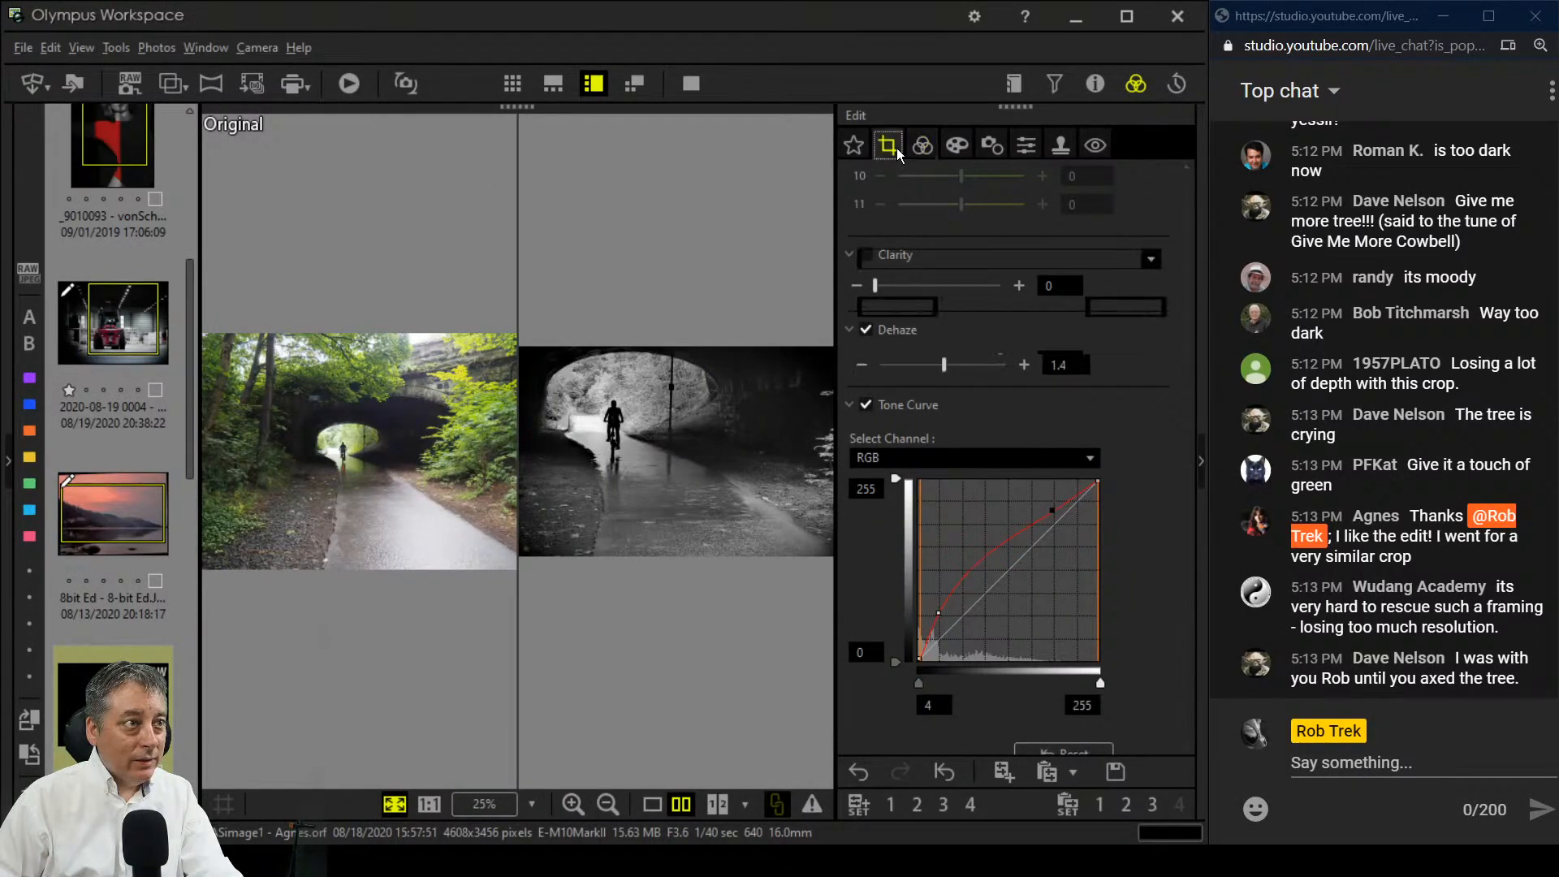
# Step: Reduce the crop's tilt adjustment to 0.6 and preview the straightened image
pyautogui.click(892, 146)
pyautogui.click(860, 367)
pyautogui.click(861, 367)
pyautogui.click(861, 366)
pyautogui.click(861, 366)
pyautogui.click(861, 367)
pyautogui.click(861, 367)
pyautogui.click(861, 366)
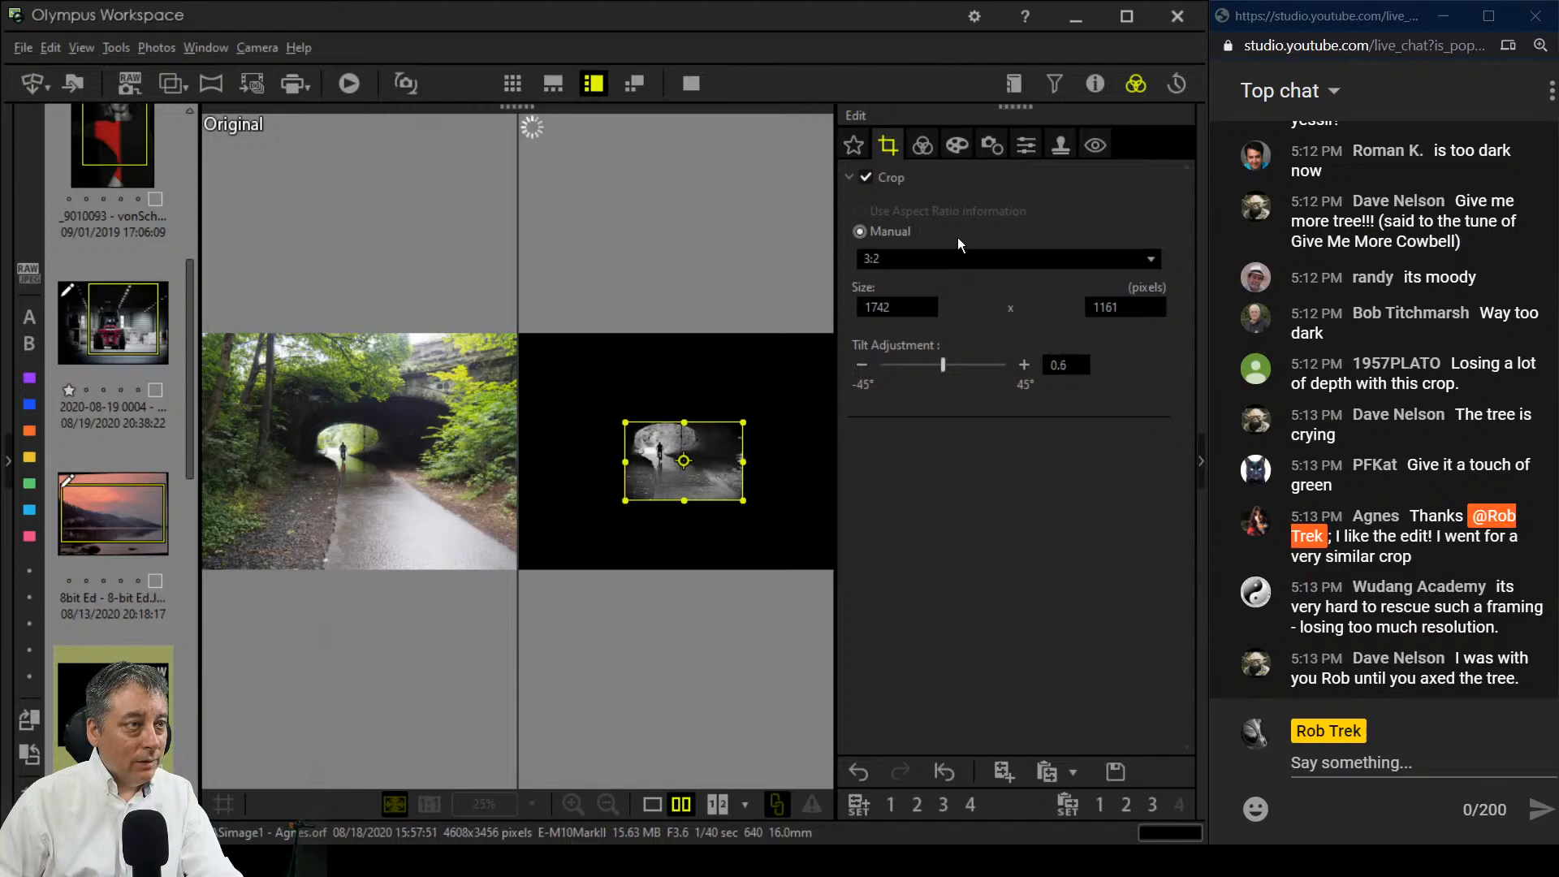
pyautogui.click(923, 147)
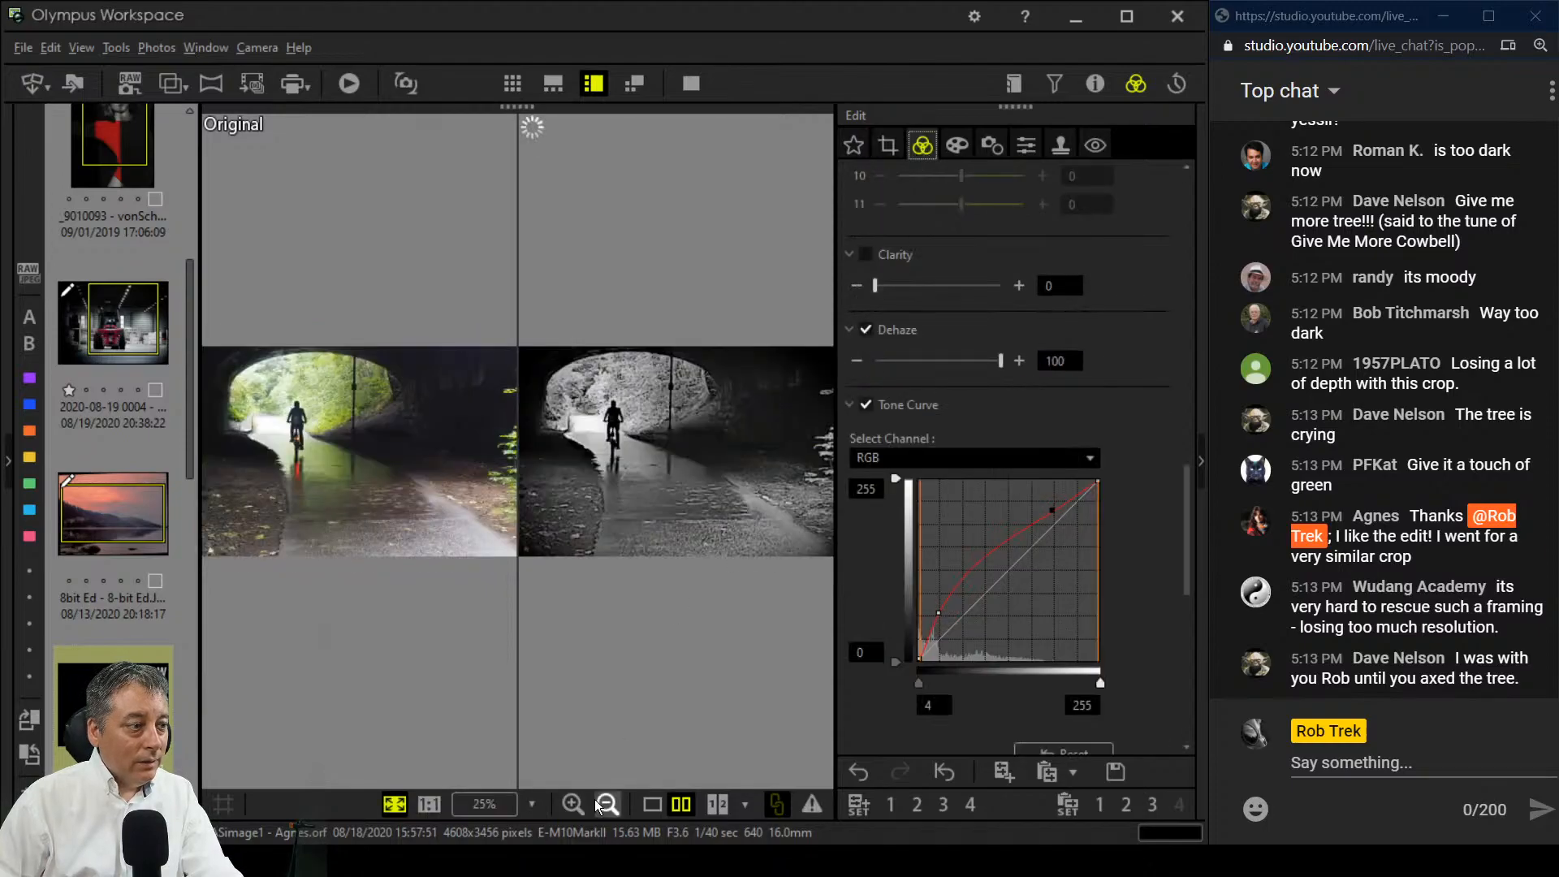
# Step: Return to the single-image view and examine the edited tunnel photo in full screen
pyautogui.click(653, 805)
pyautogui.click(691, 83)
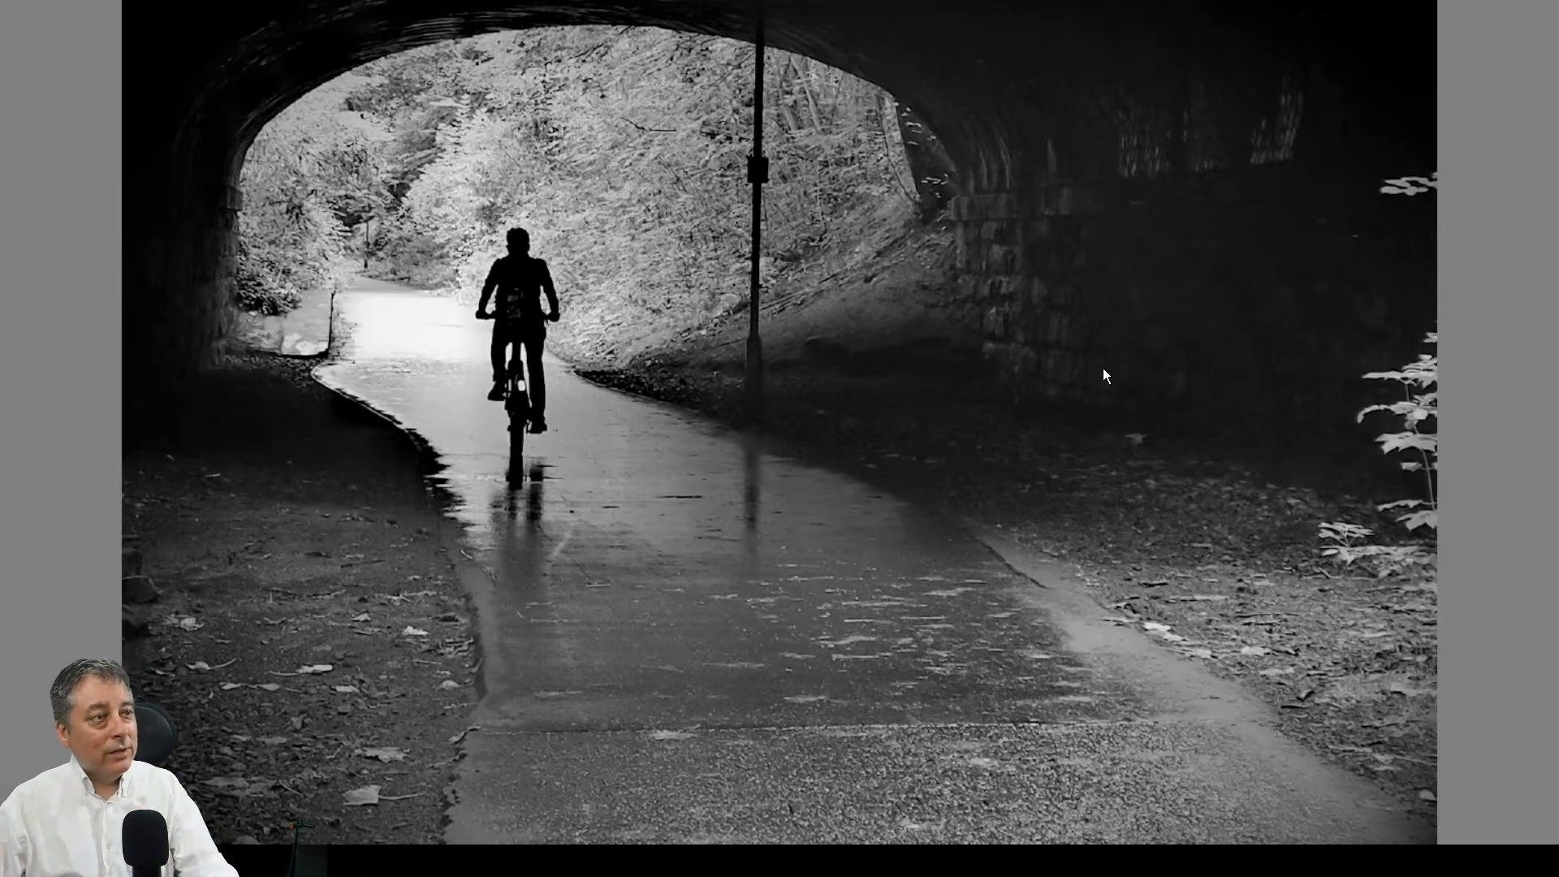
pyautogui.press('Escape')
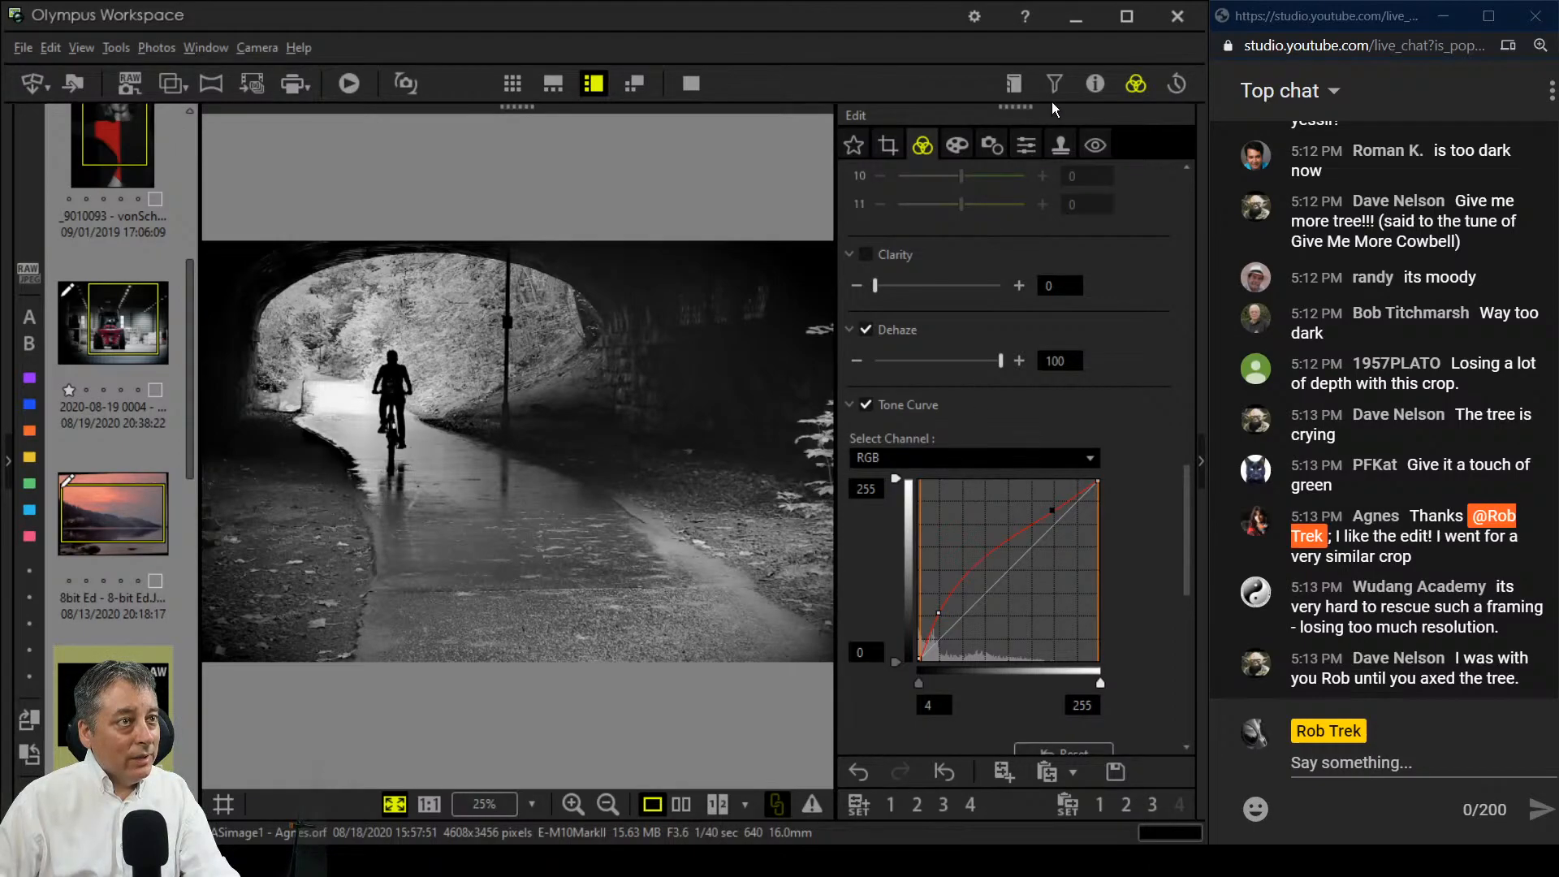
# Step: Examine the photo's histogram and camera shooting information, and hide the file properties again
pyautogui.click(1095, 84)
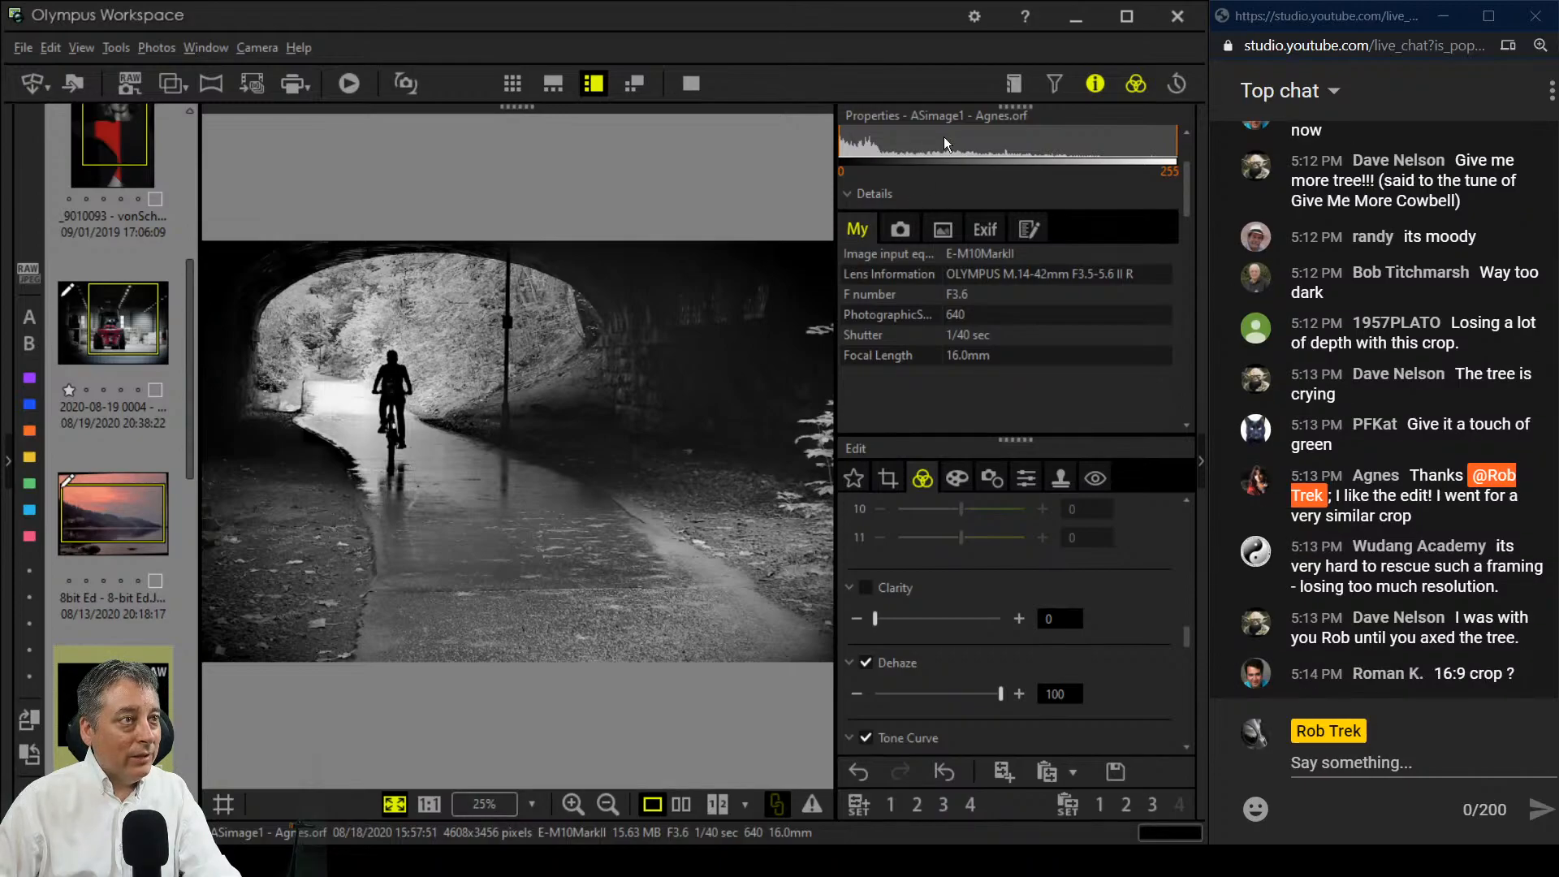
pyautogui.scroll(2, 1035, 415)
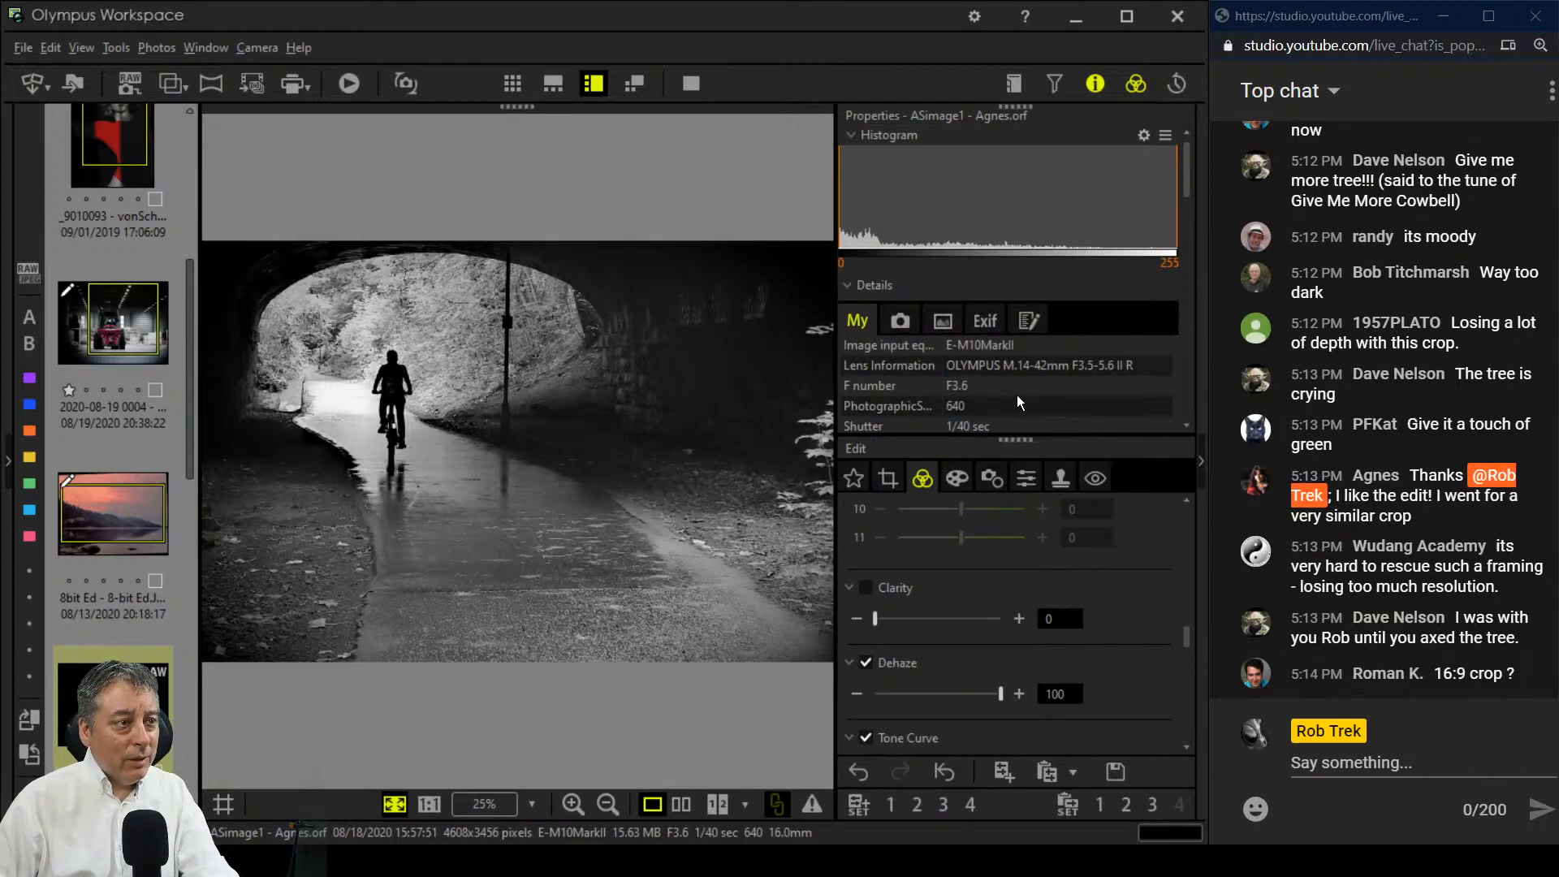
pyautogui.click(902, 322)
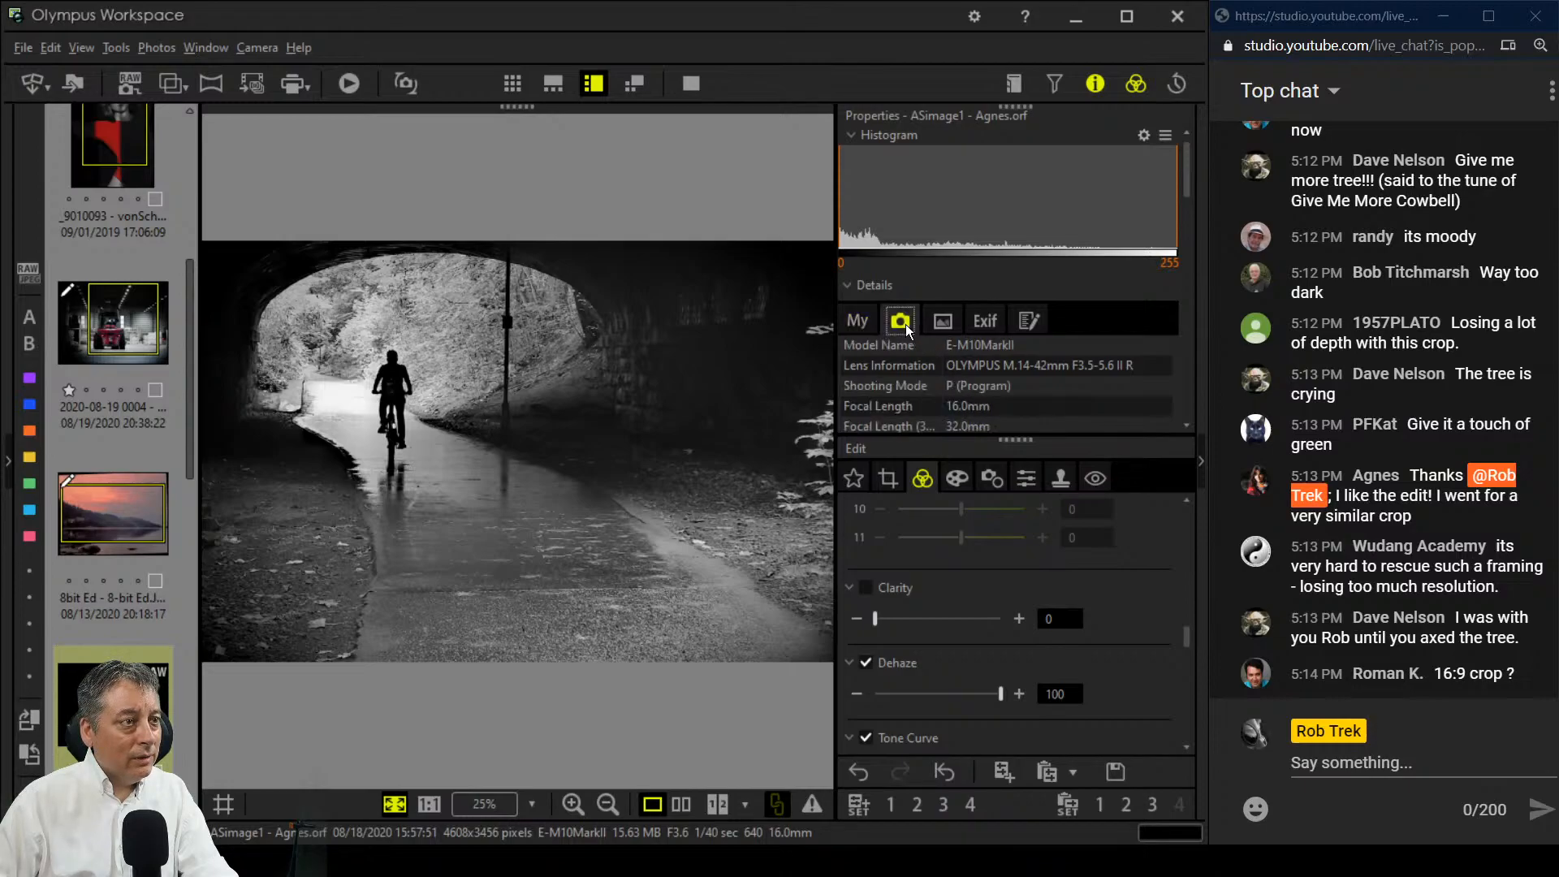
pyautogui.click(1092, 88)
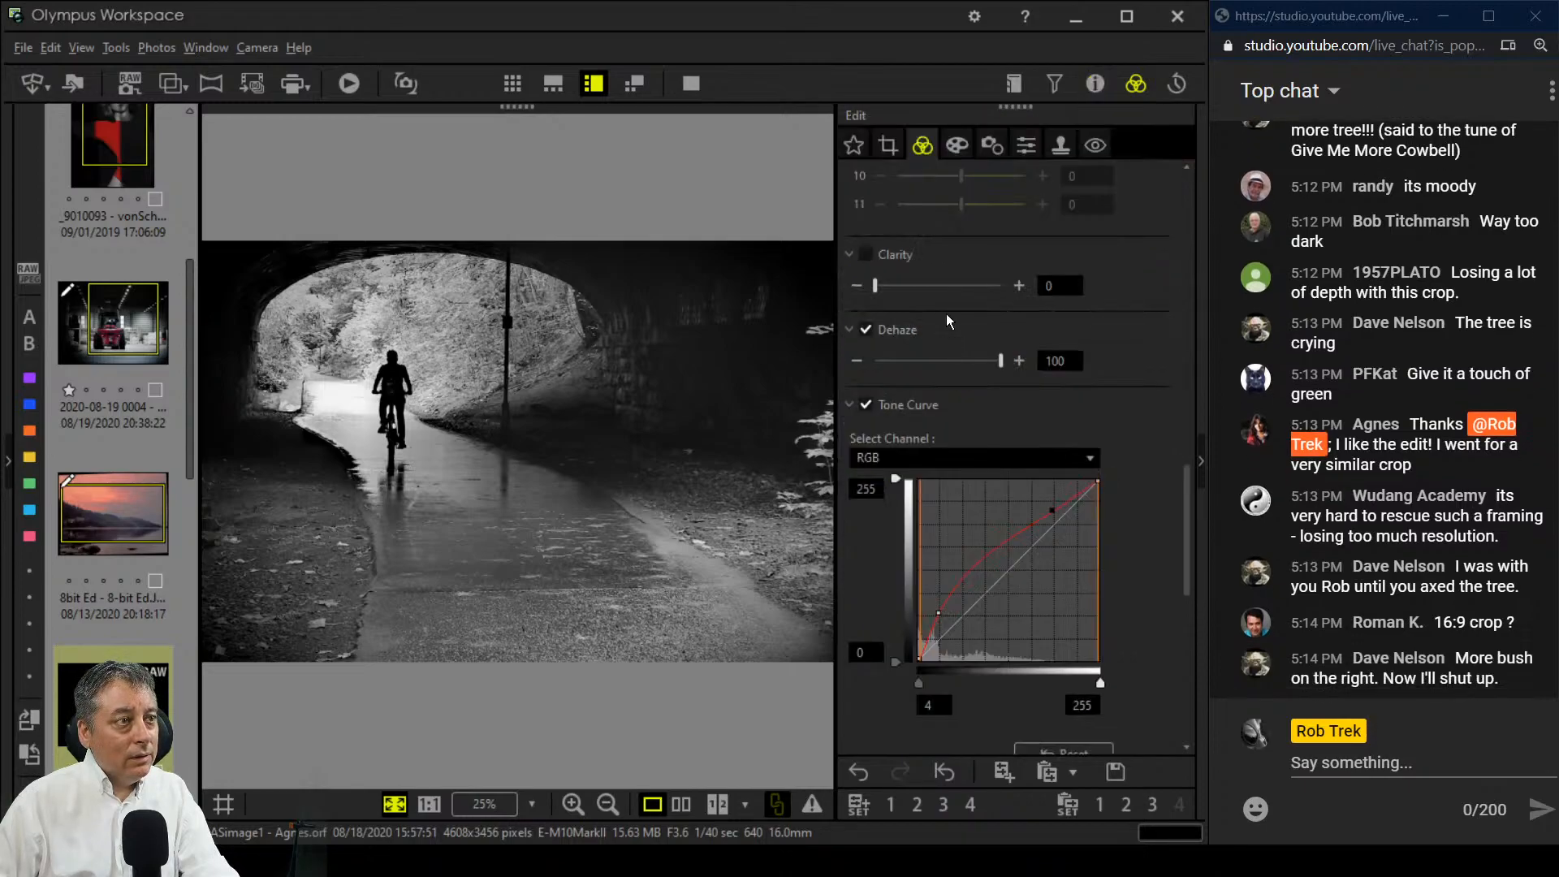
# Step: Recrop the tunnel photo at 16:9 to about 2943 x 1656 pixels, including the stone arch and bush, and examine it in full screen
pyautogui.click(896, 147)
pyautogui.click(931, 253)
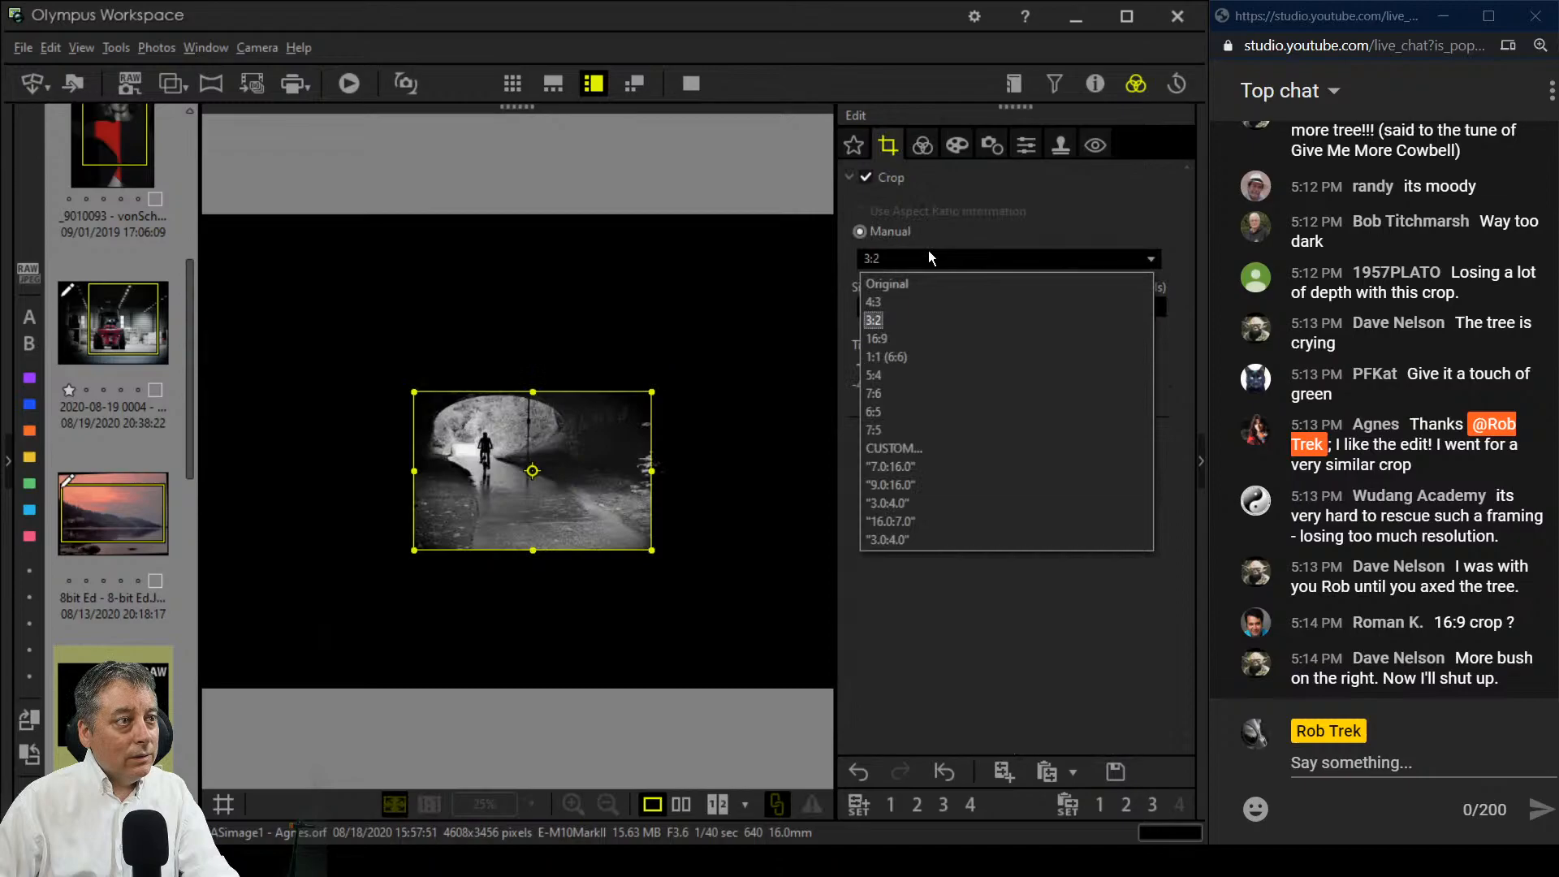
pyautogui.click(920, 334)
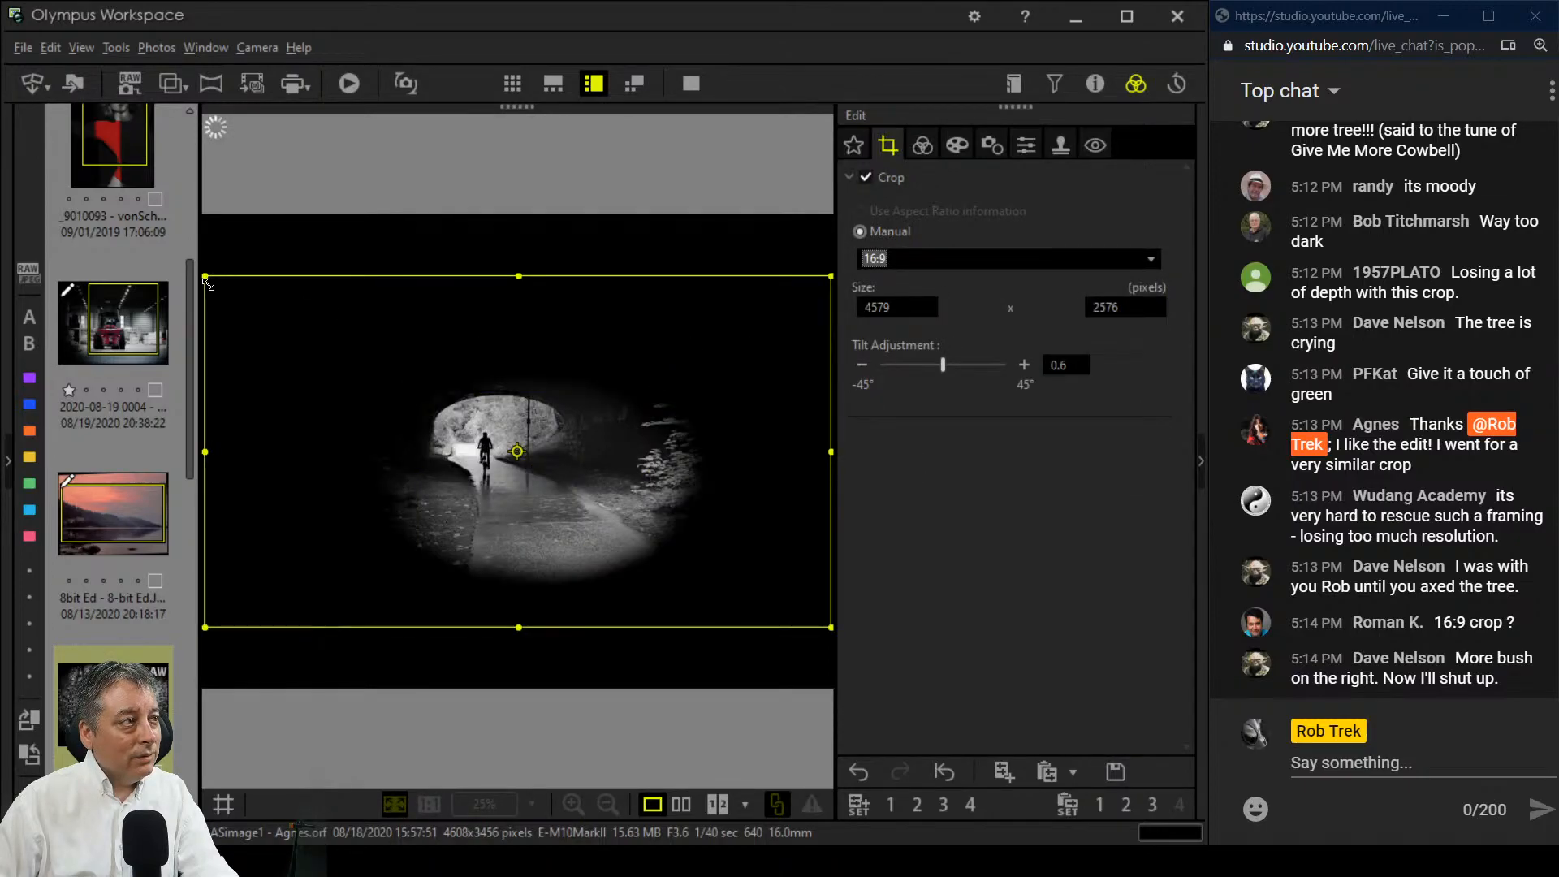
pyautogui.moveTo(235, 312); pyautogui.dragTo(429, 402)
pyautogui.moveTo(591, 614); pyautogui.dragTo(549, 497)
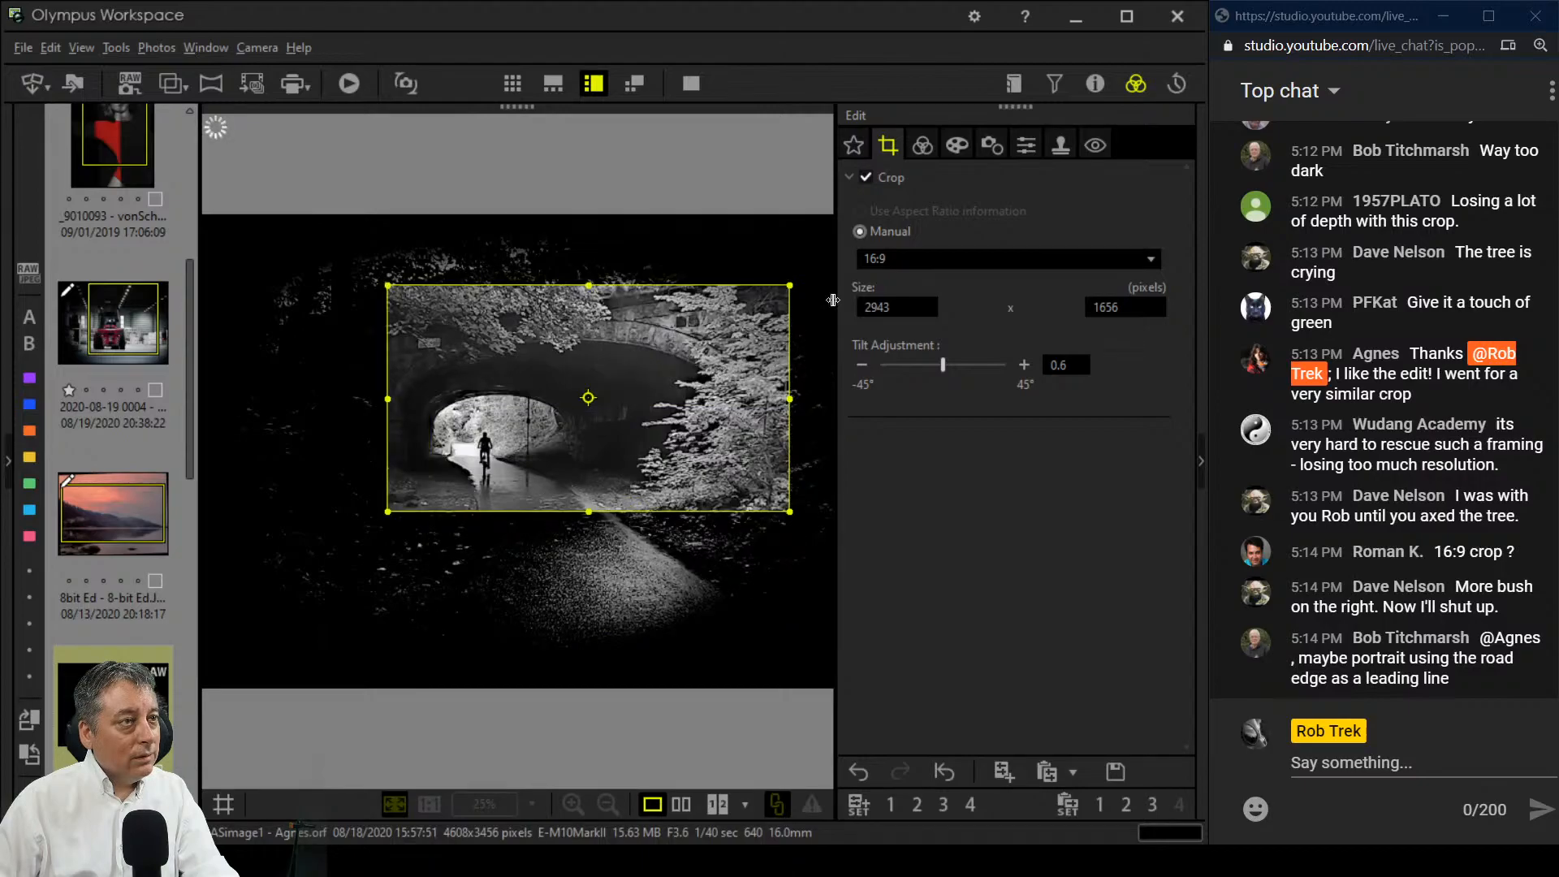
pyautogui.click(932, 150)
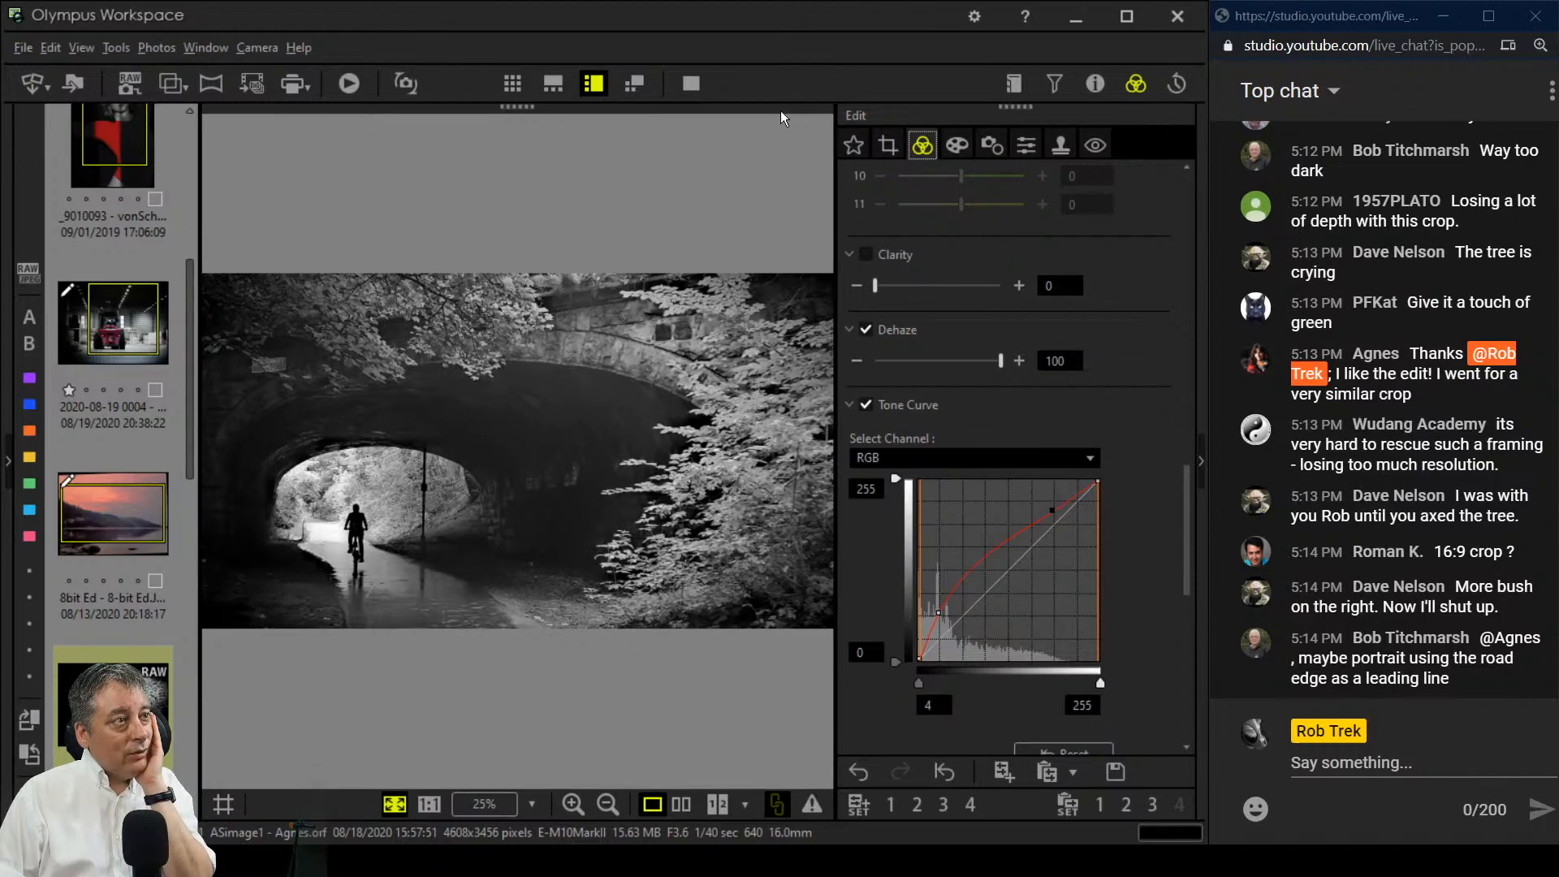
pyautogui.click(693, 86)
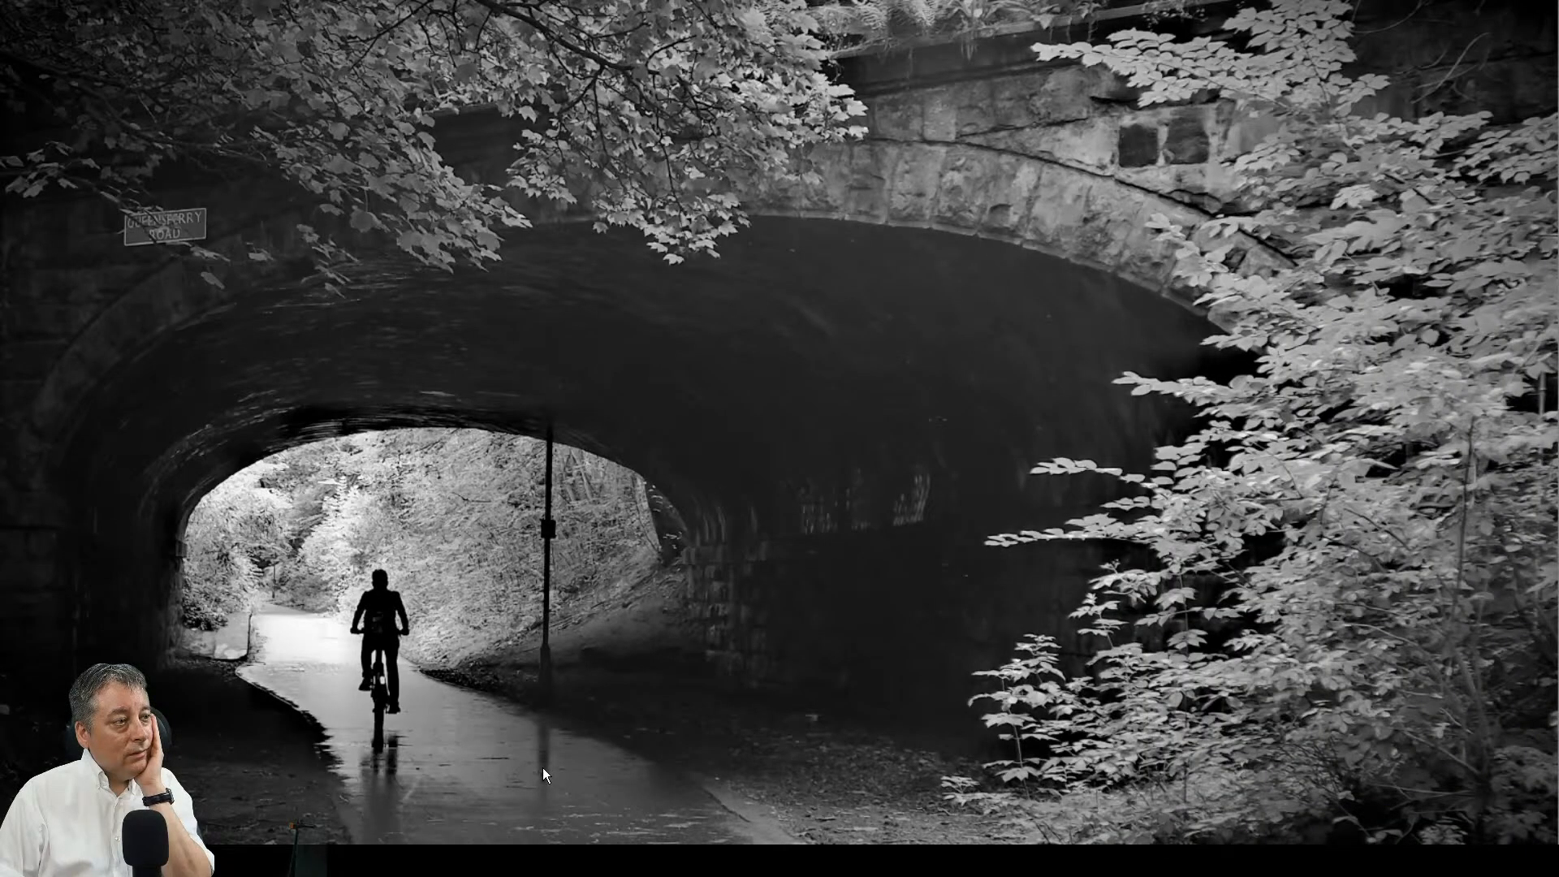
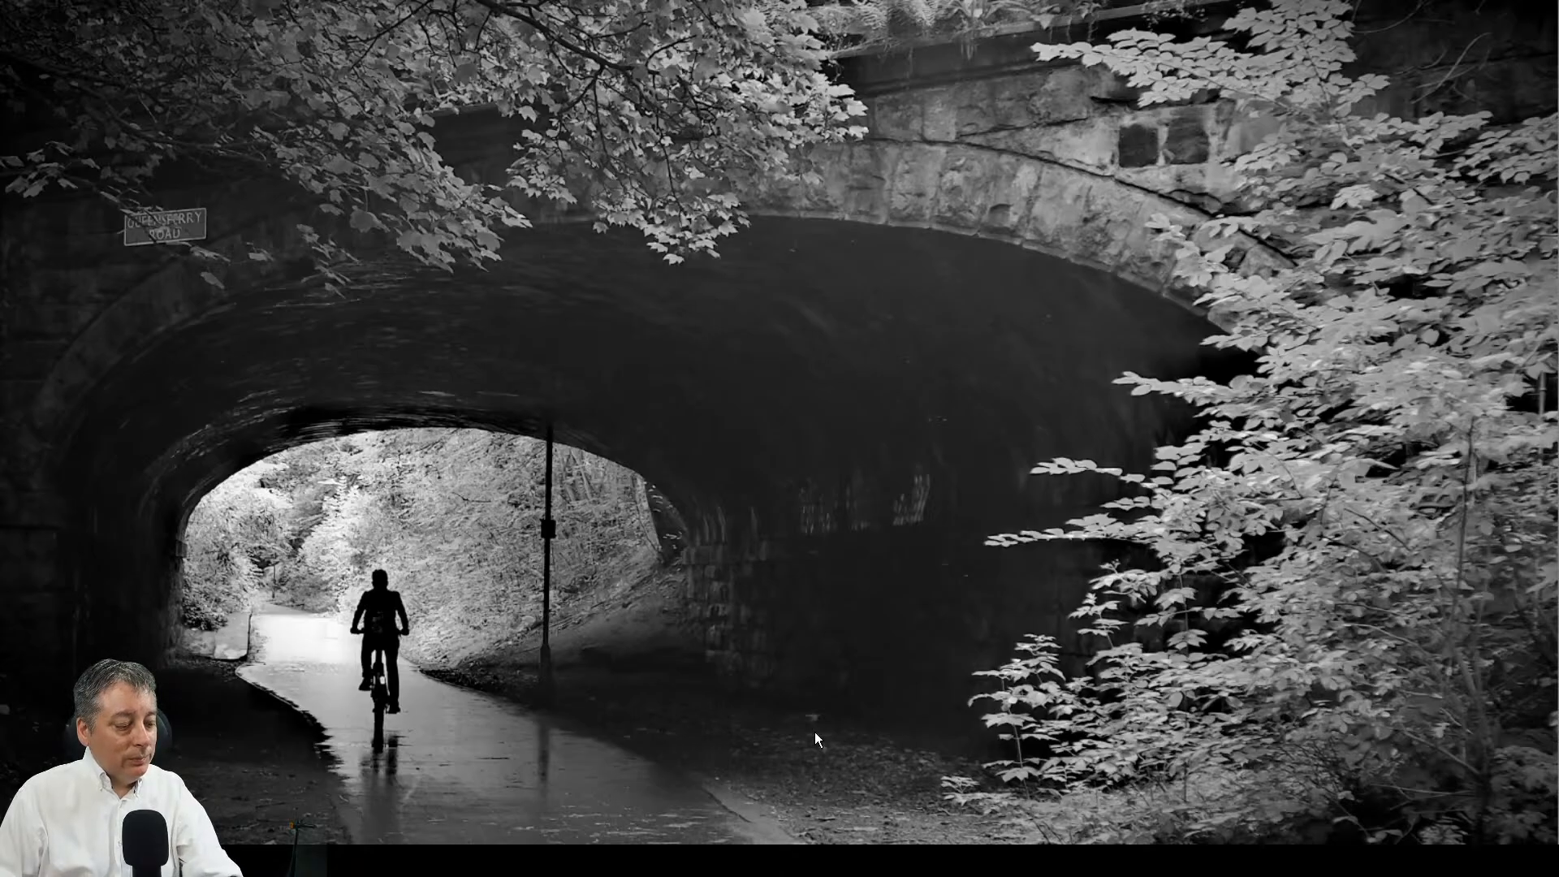
pyautogui.press('Escape')
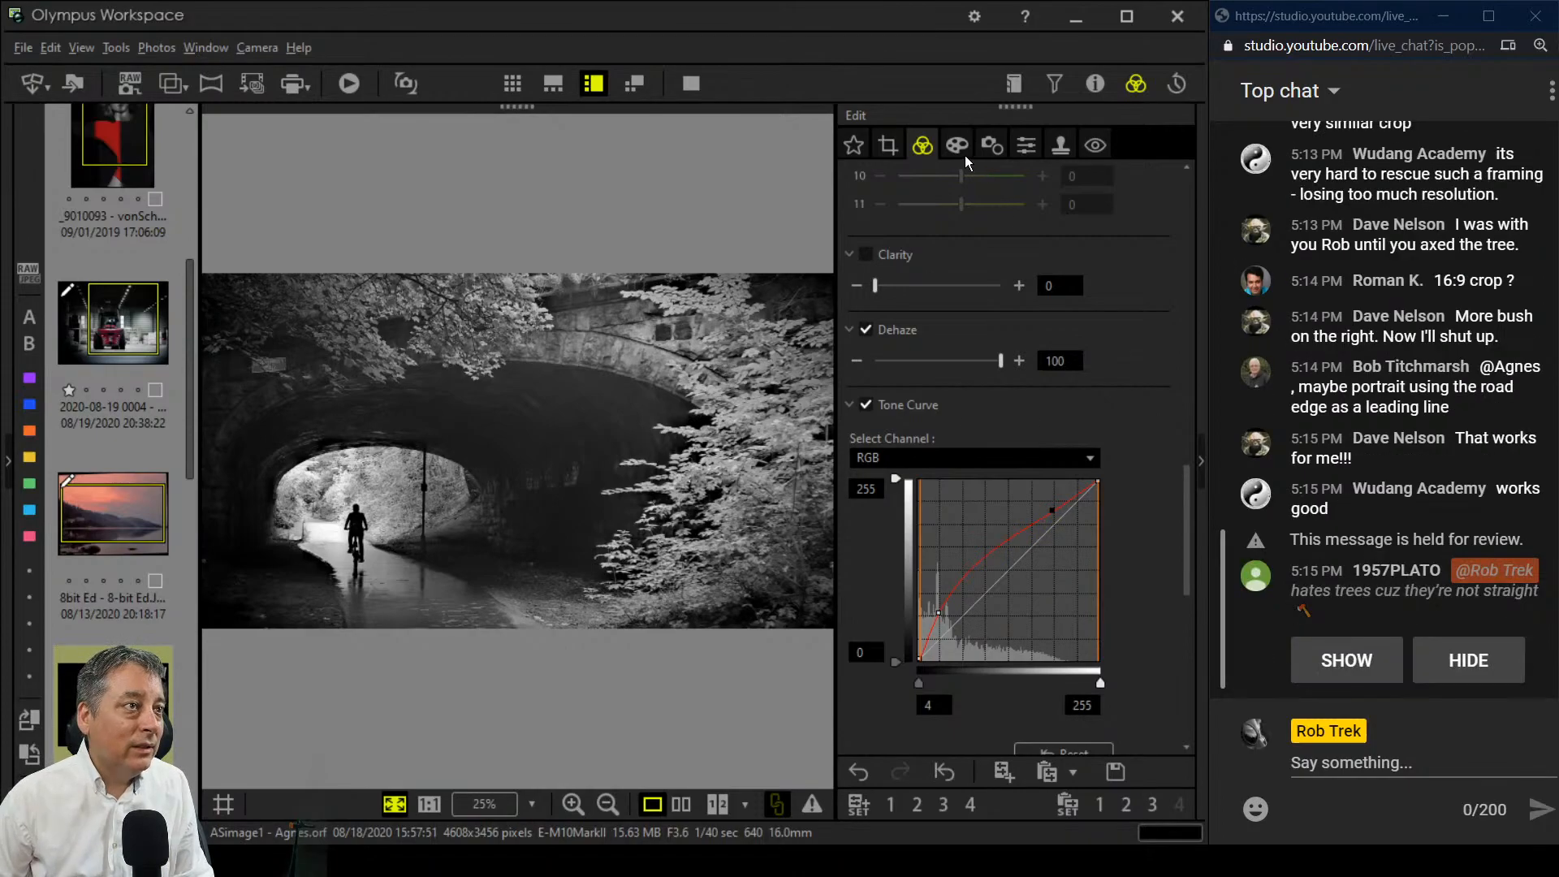
# Step: Raise the tunnel photo's contrast to 0.4
pyautogui.scroll(-3, 1129, 491)
pyautogui.scroll(-3, 1129, 495)
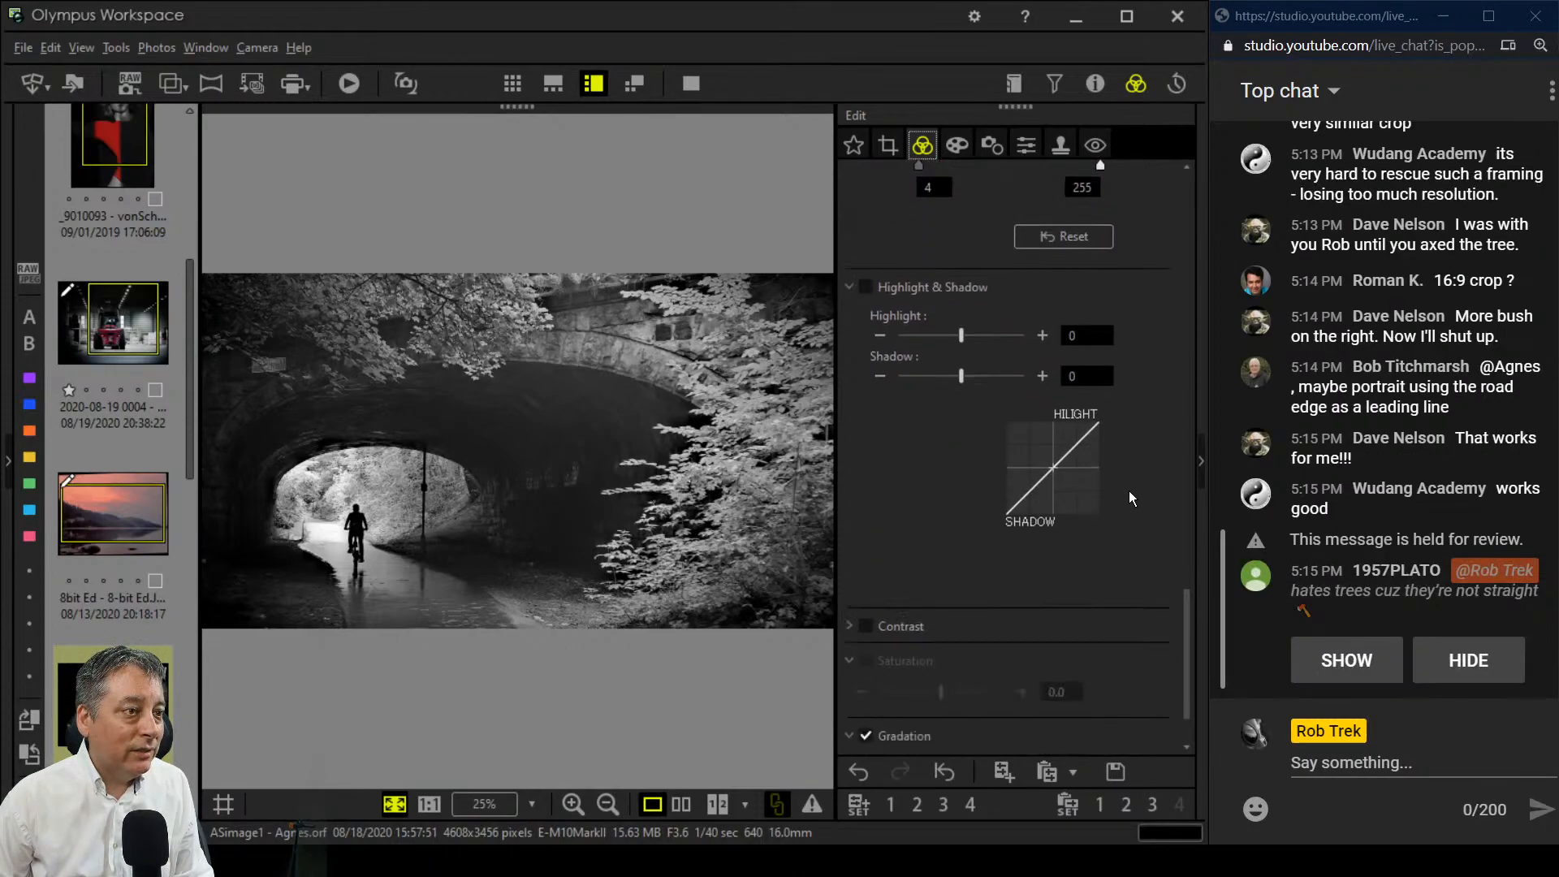
pyautogui.click(851, 554)
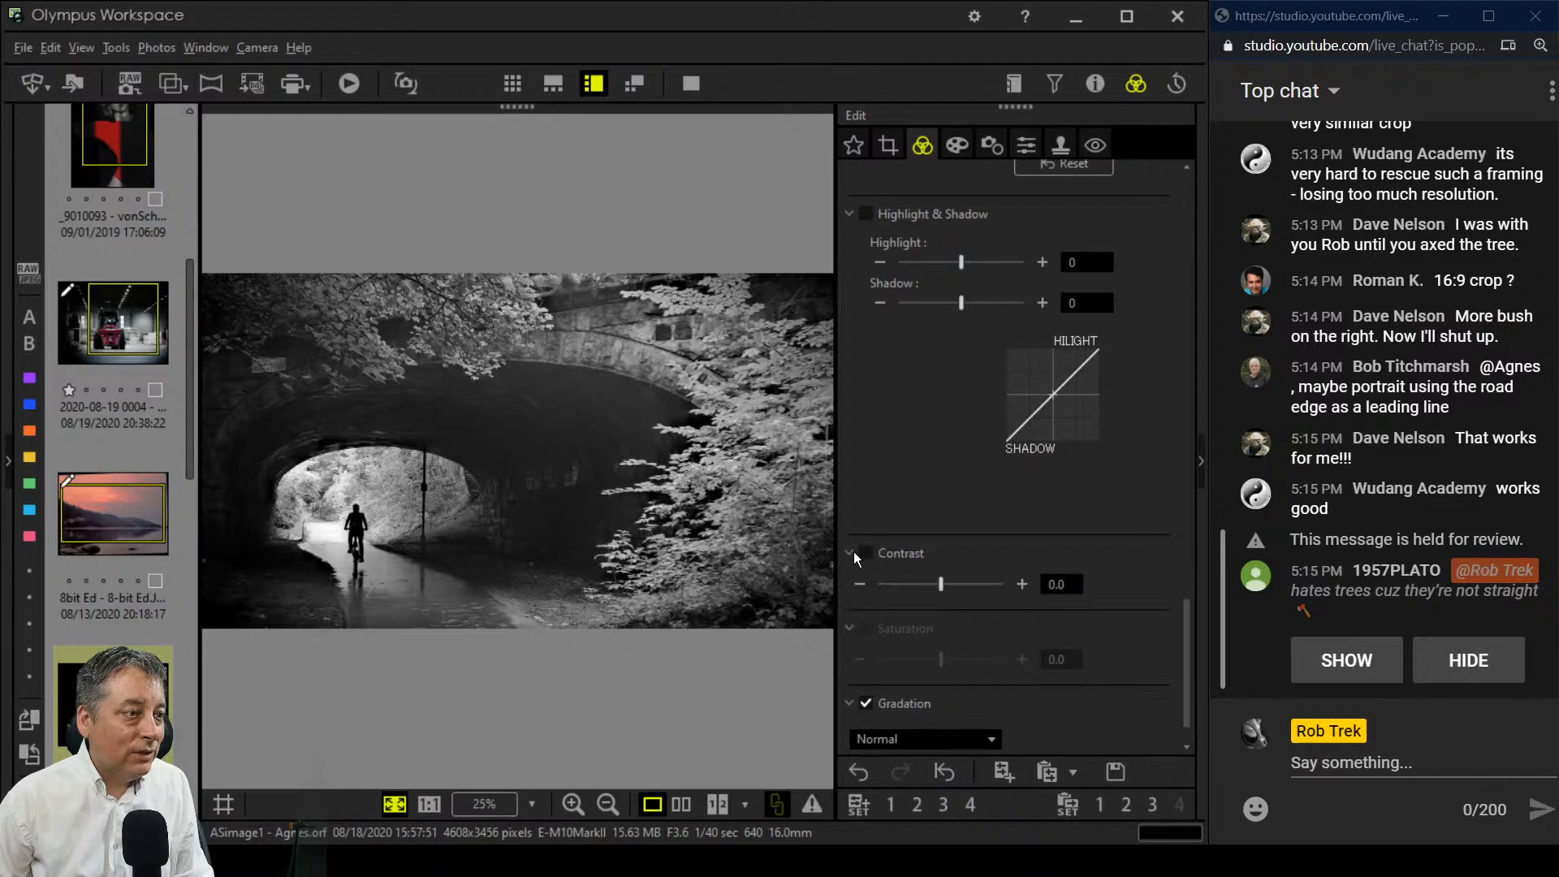
pyautogui.moveTo(942, 585); pyautogui.dragTo(949, 587)
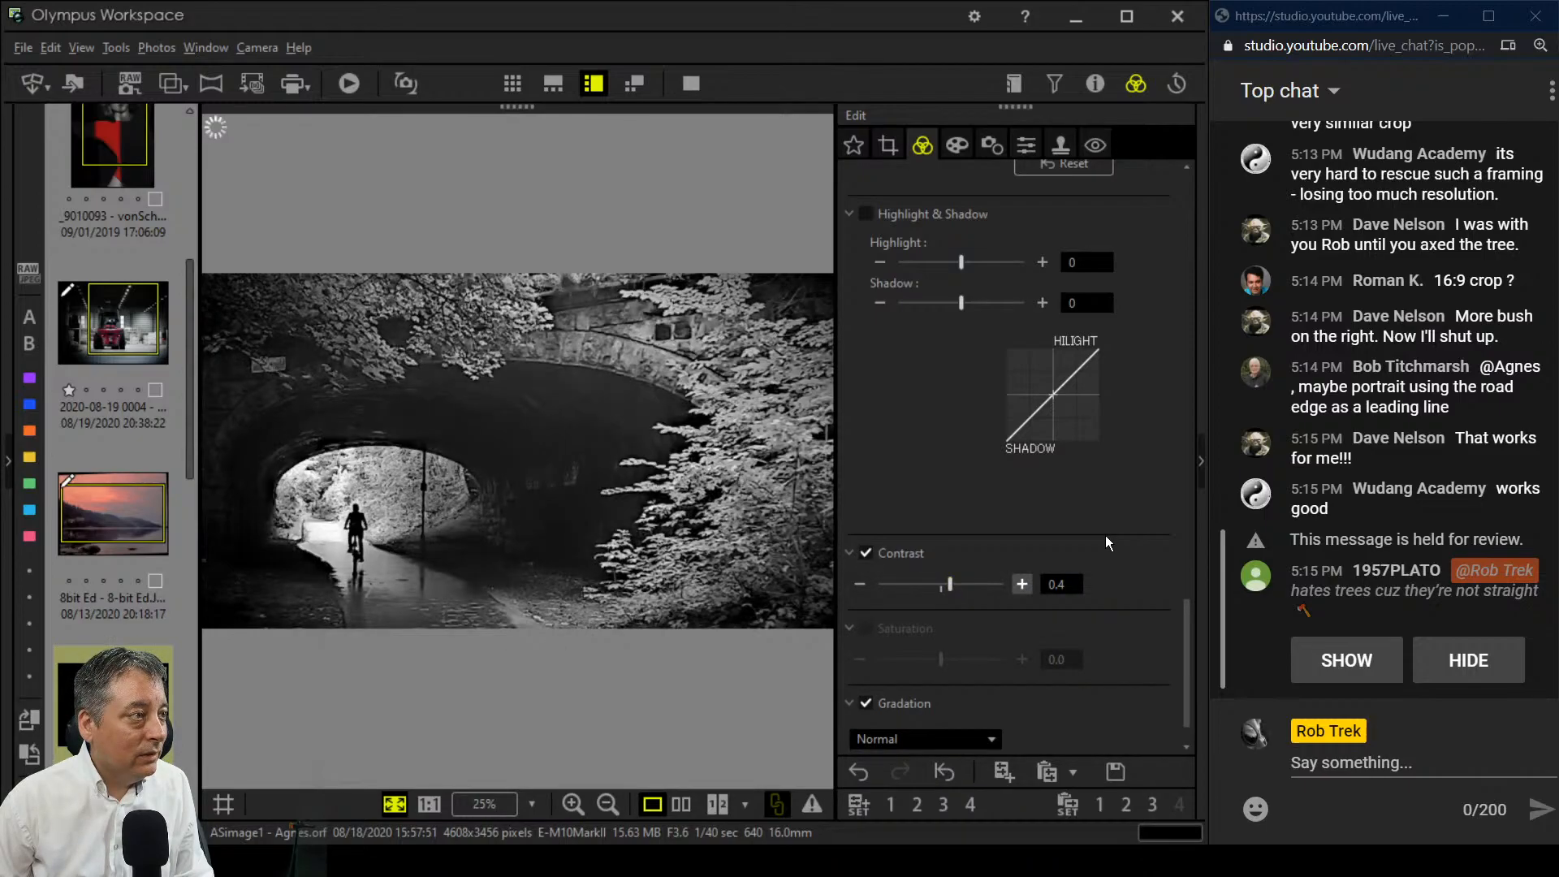
# Step: Increase the tunnel photo's clarity to 100
pyautogui.scroll(2, 1122, 471)
pyautogui.scroll(5, 1122, 471)
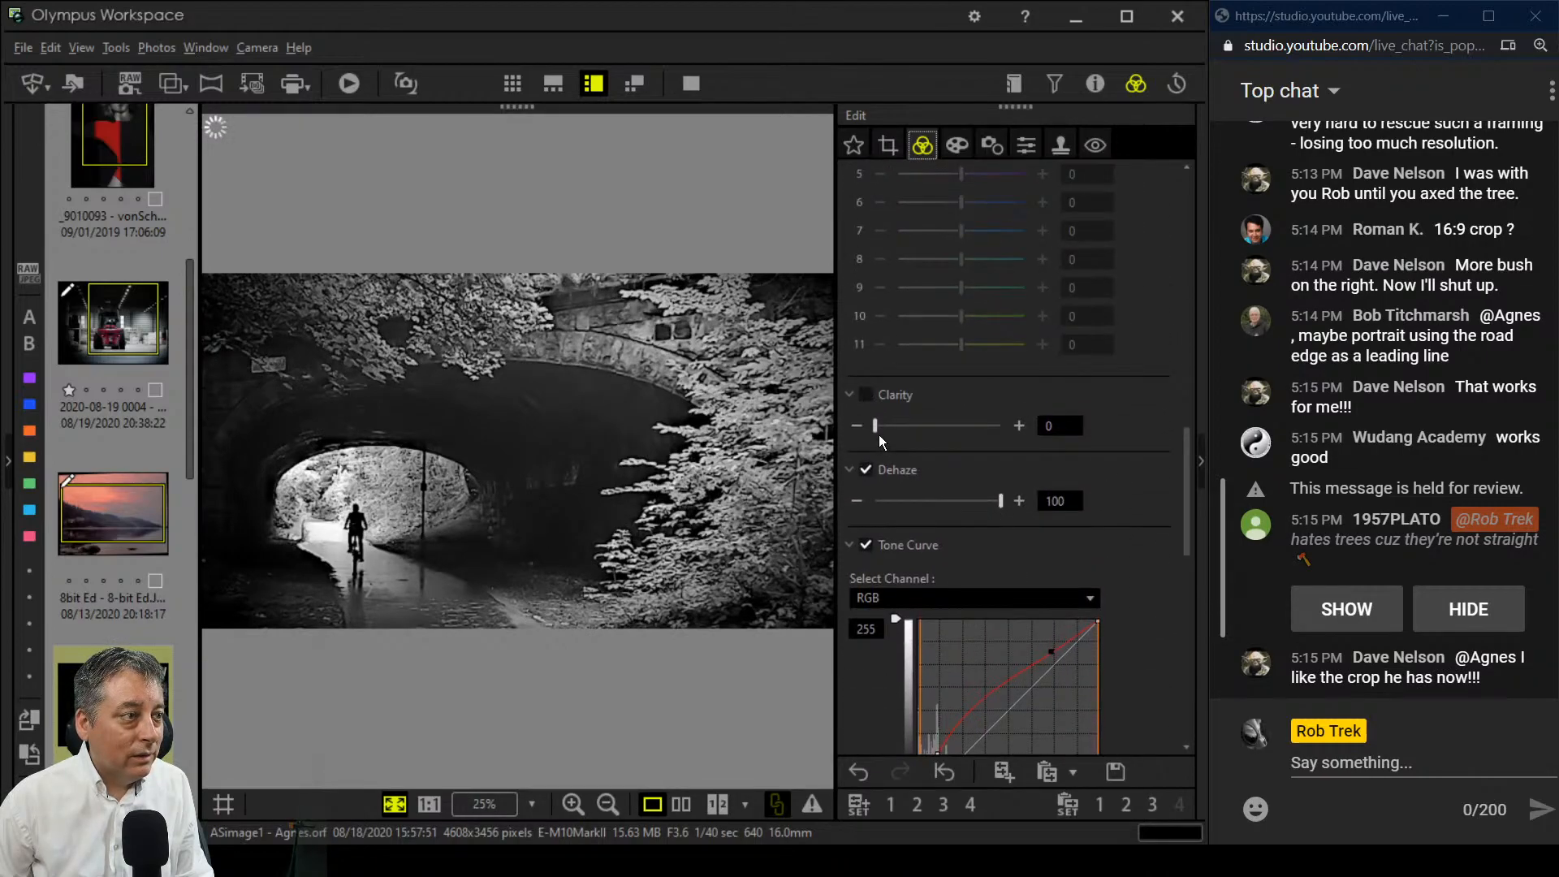
pyautogui.moveTo(880, 427); pyautogui.dragTo(1019, 429)
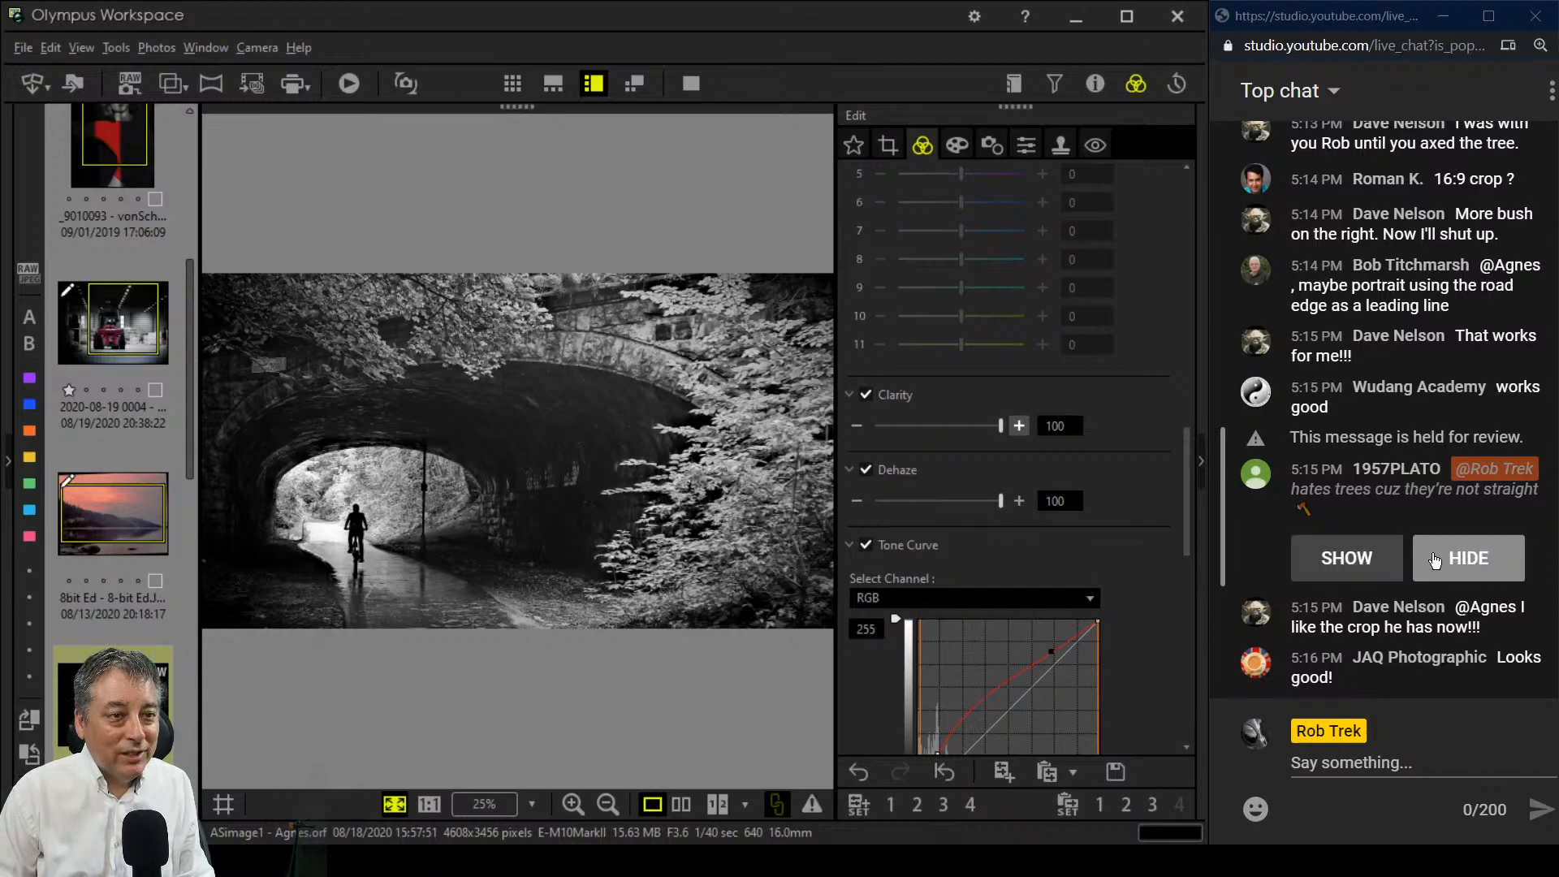
# Step: Release the chat message held for review and examine the edited tunnel photo in full screen
pyautogui.click(1372, 562)
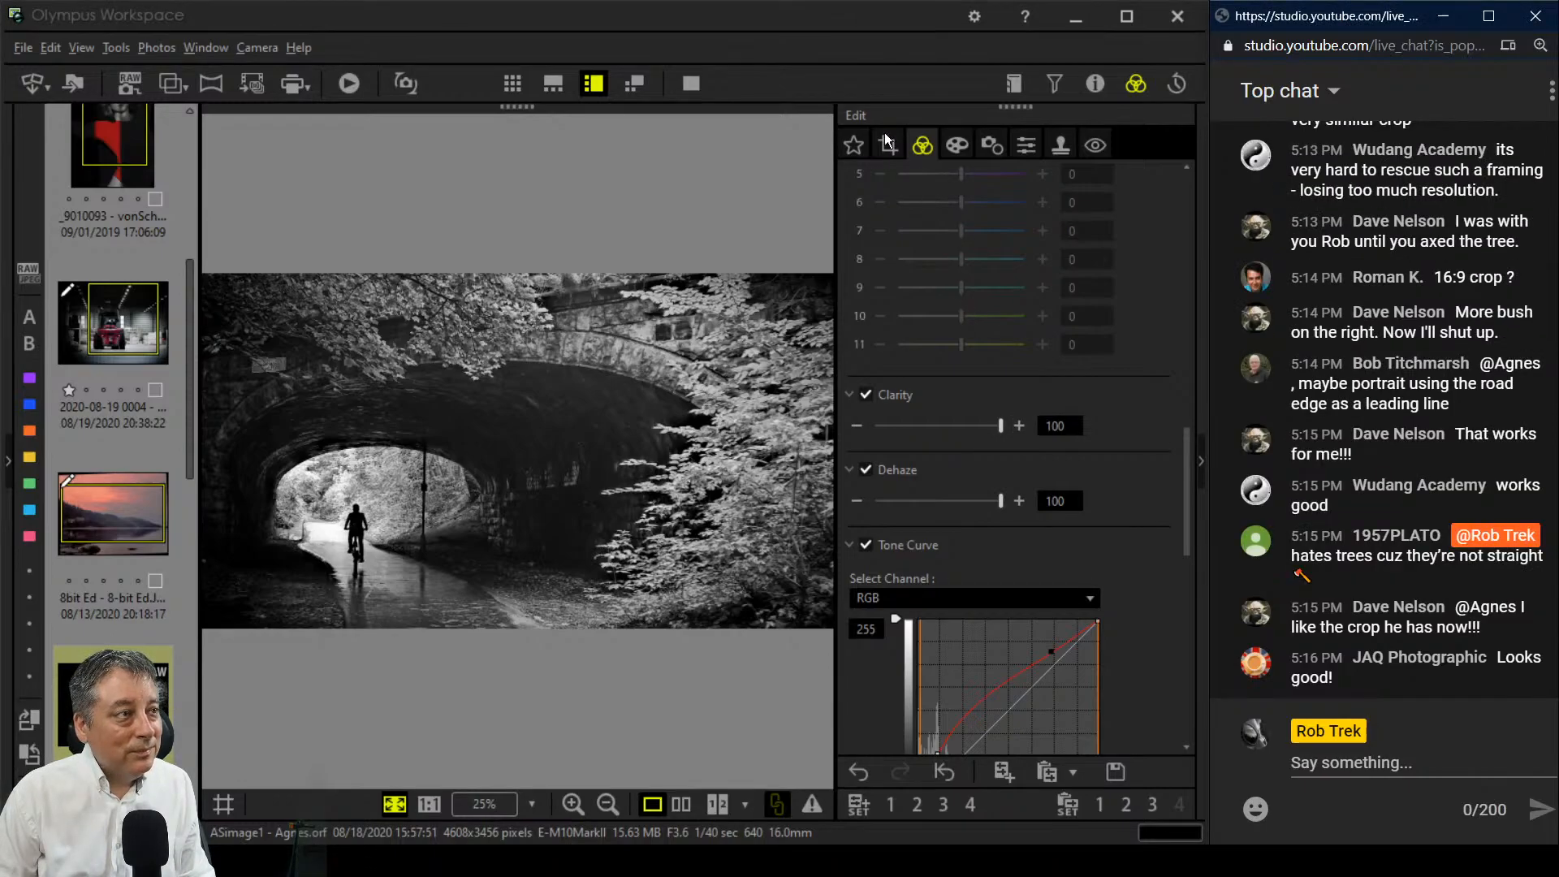
pyautogui.click(703, 86)
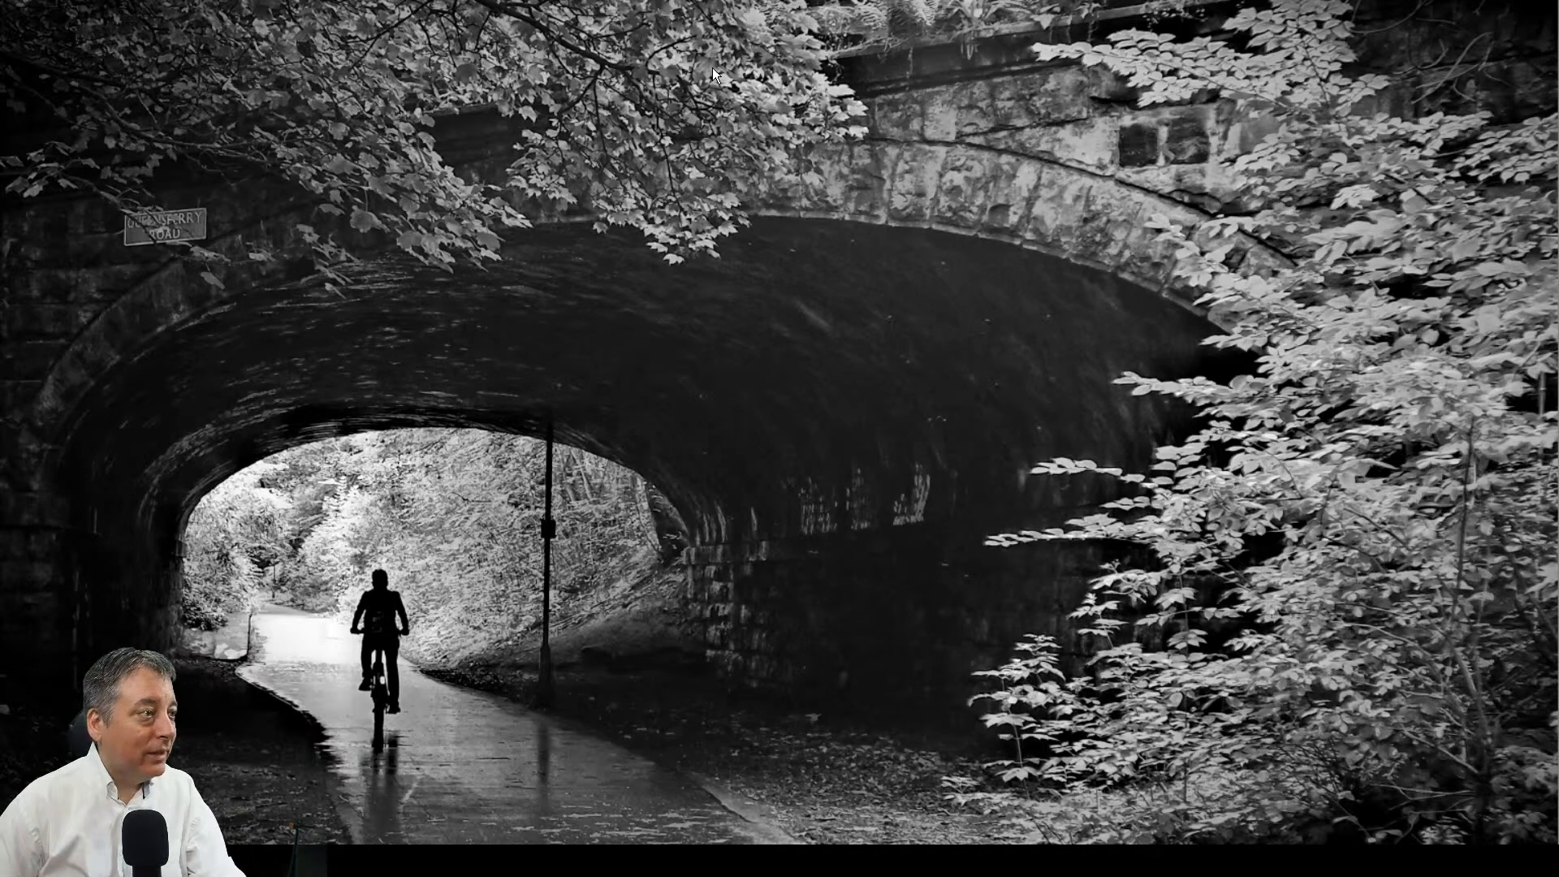
pyautogui.press('Escape')
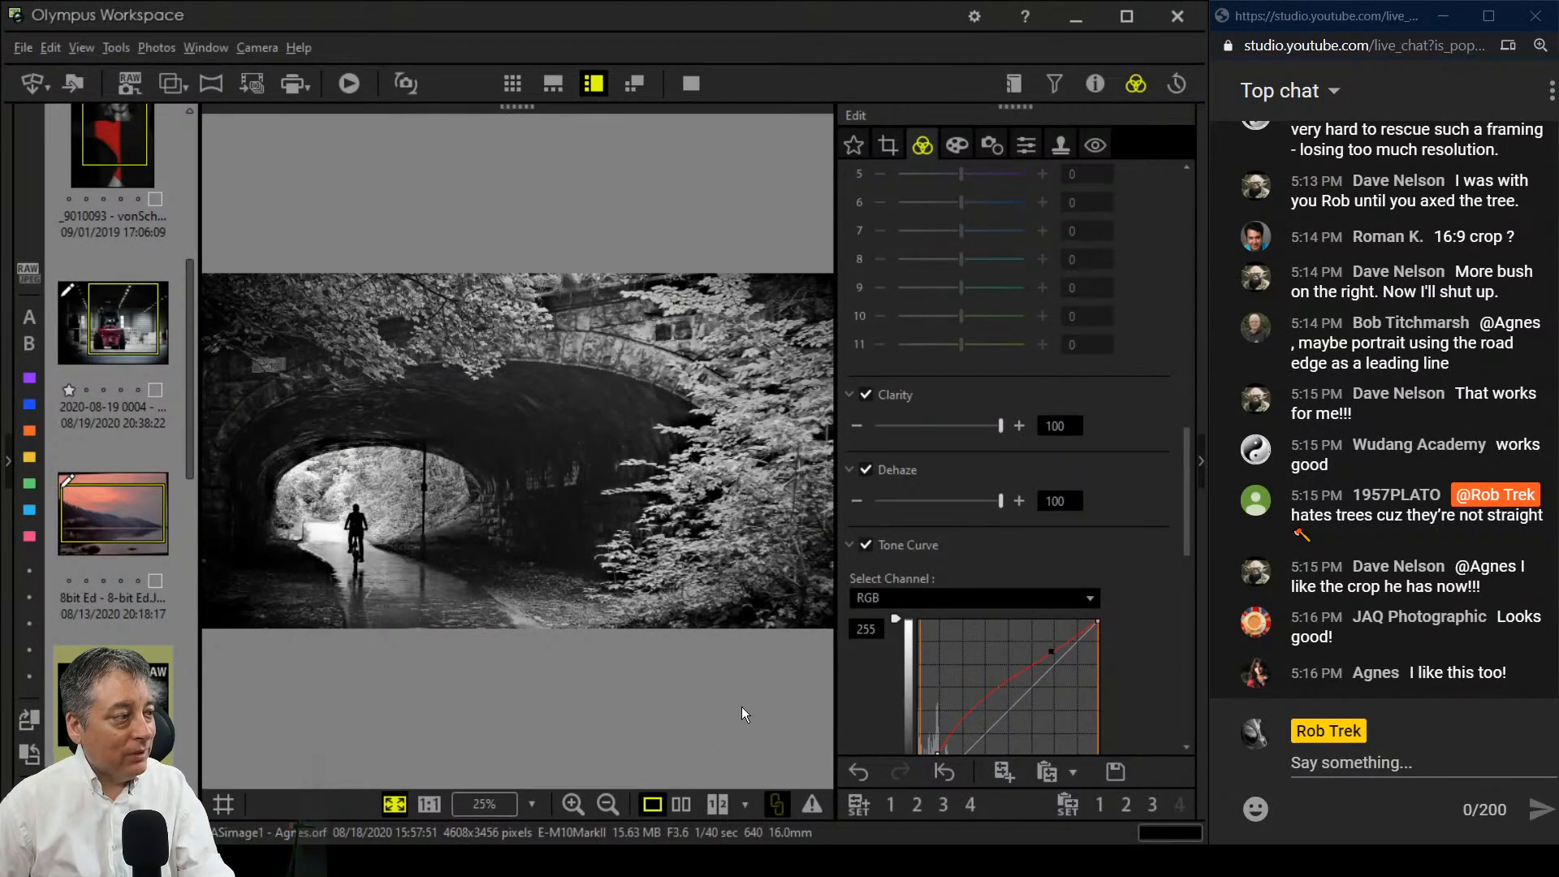
# Step: Open the photo of the bee under the bell flowers and examine the bee's head and body at 1:1 magnification
pyautogui.scroll(-3, 122, 731)
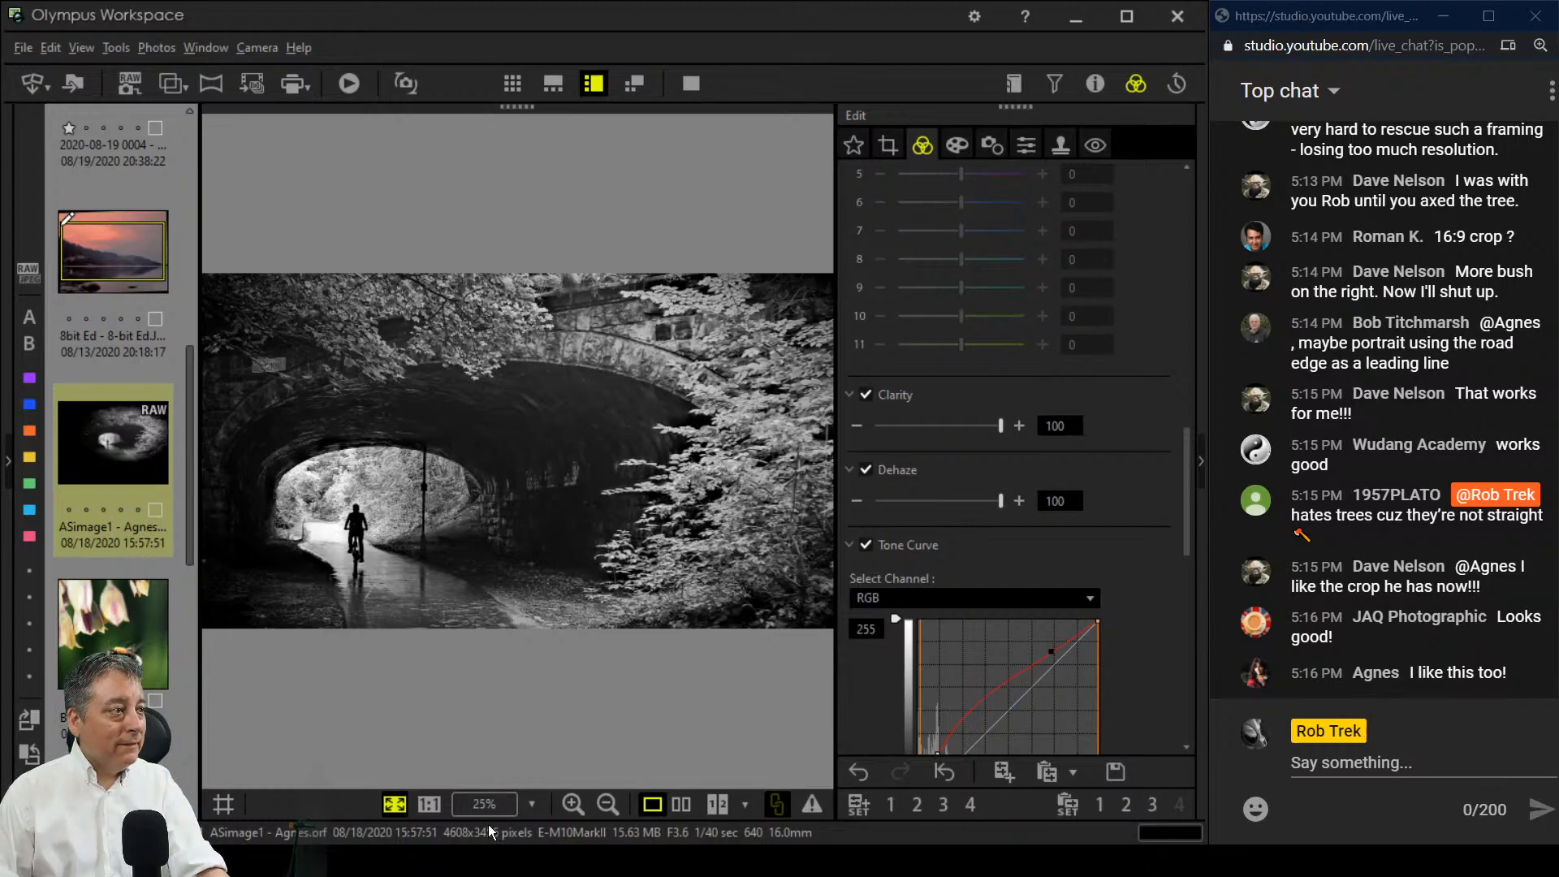
pyautogui.moveTo(140, 645)
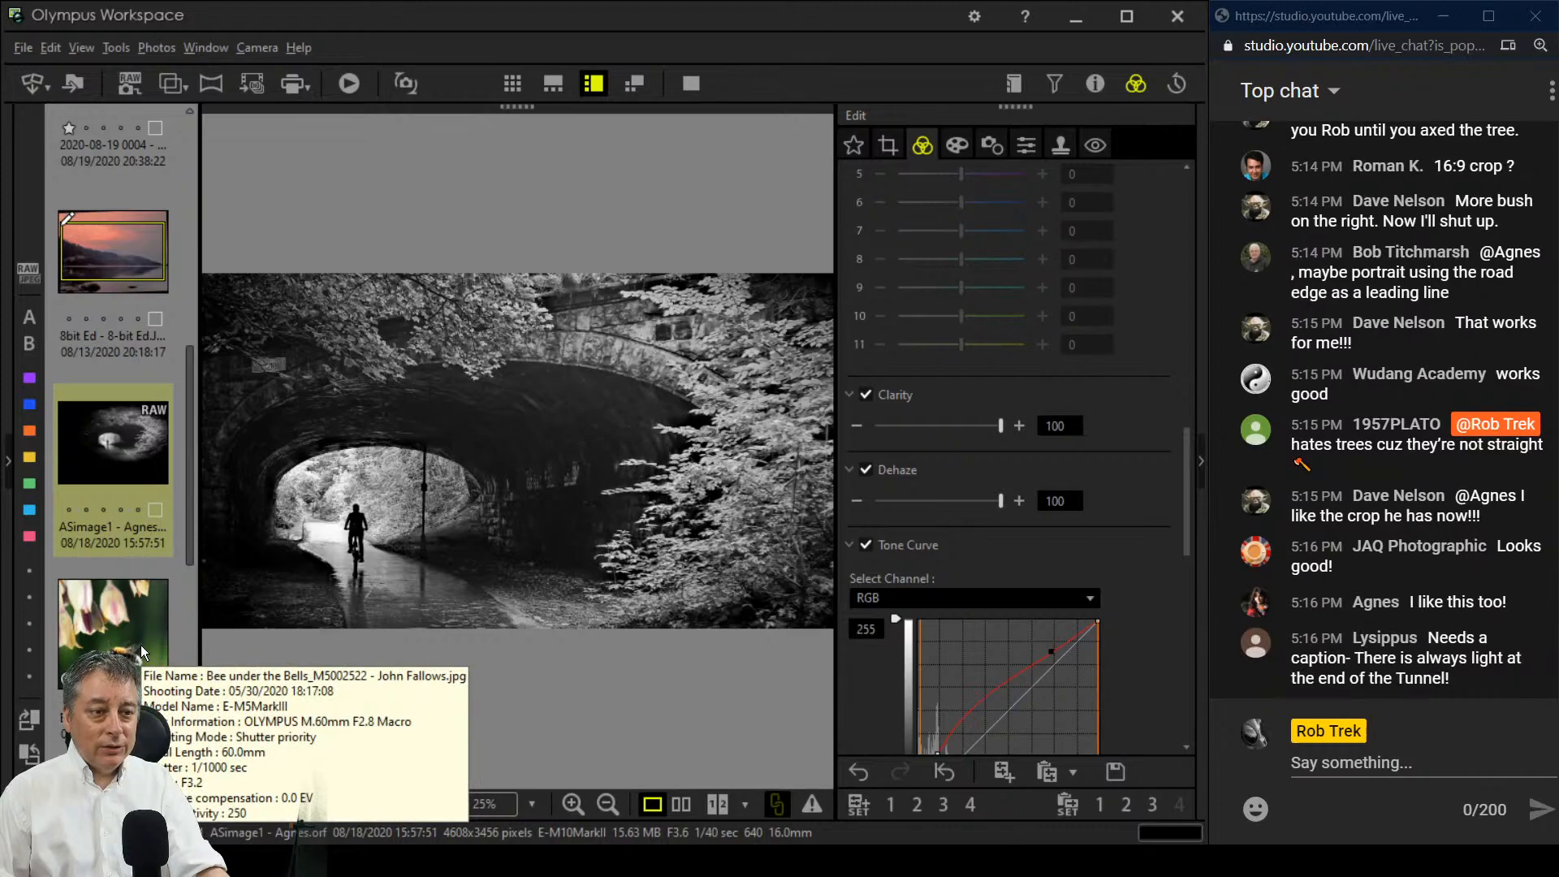
pyautogui.click(140, 645)
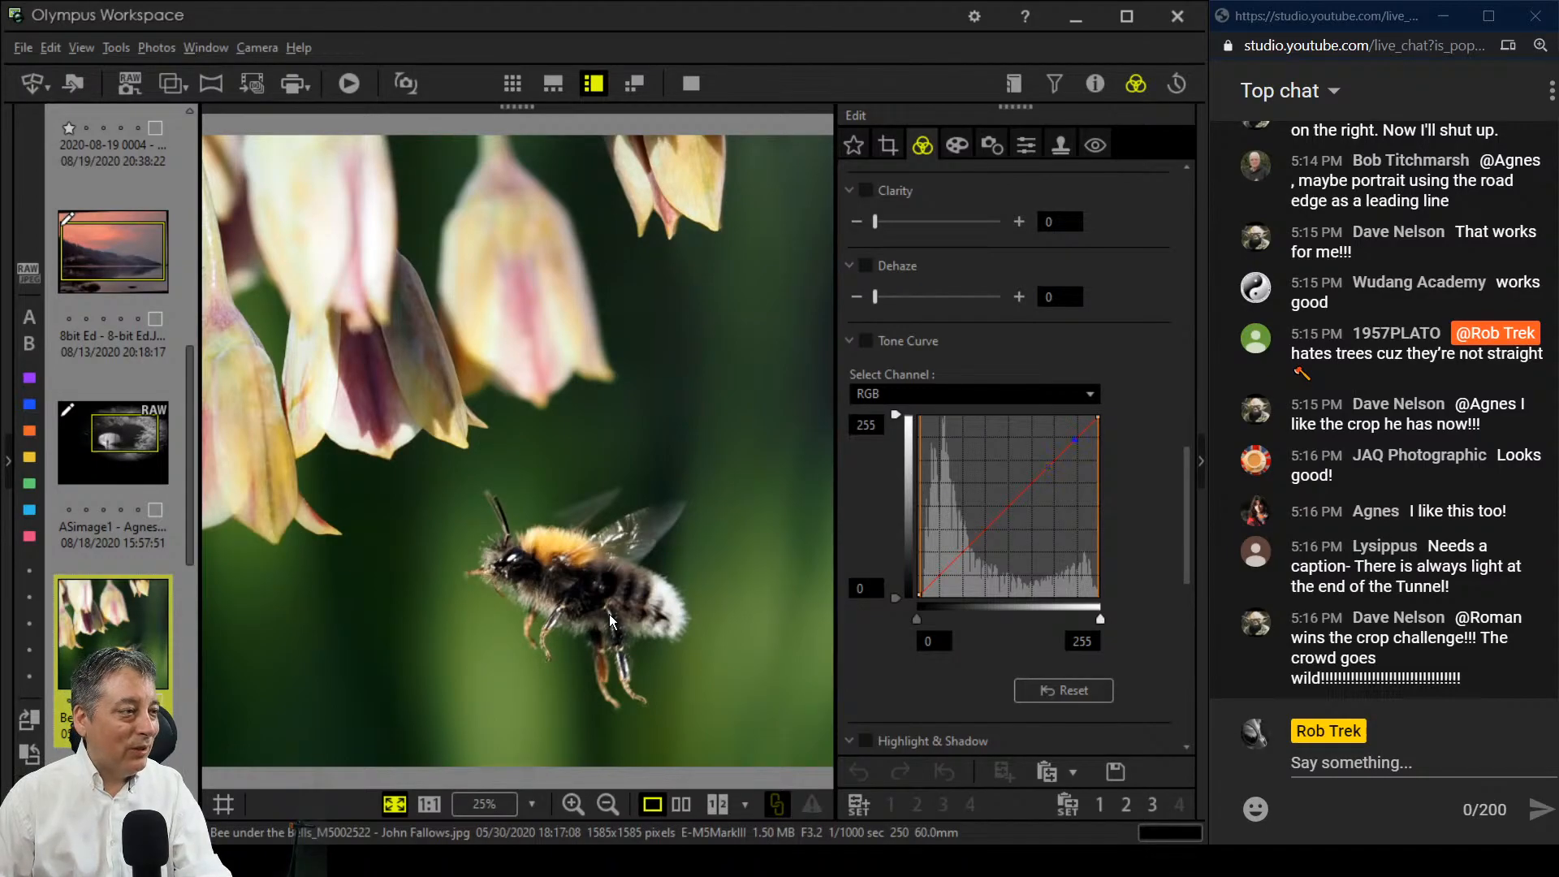
pyautogui.click(557, 580)
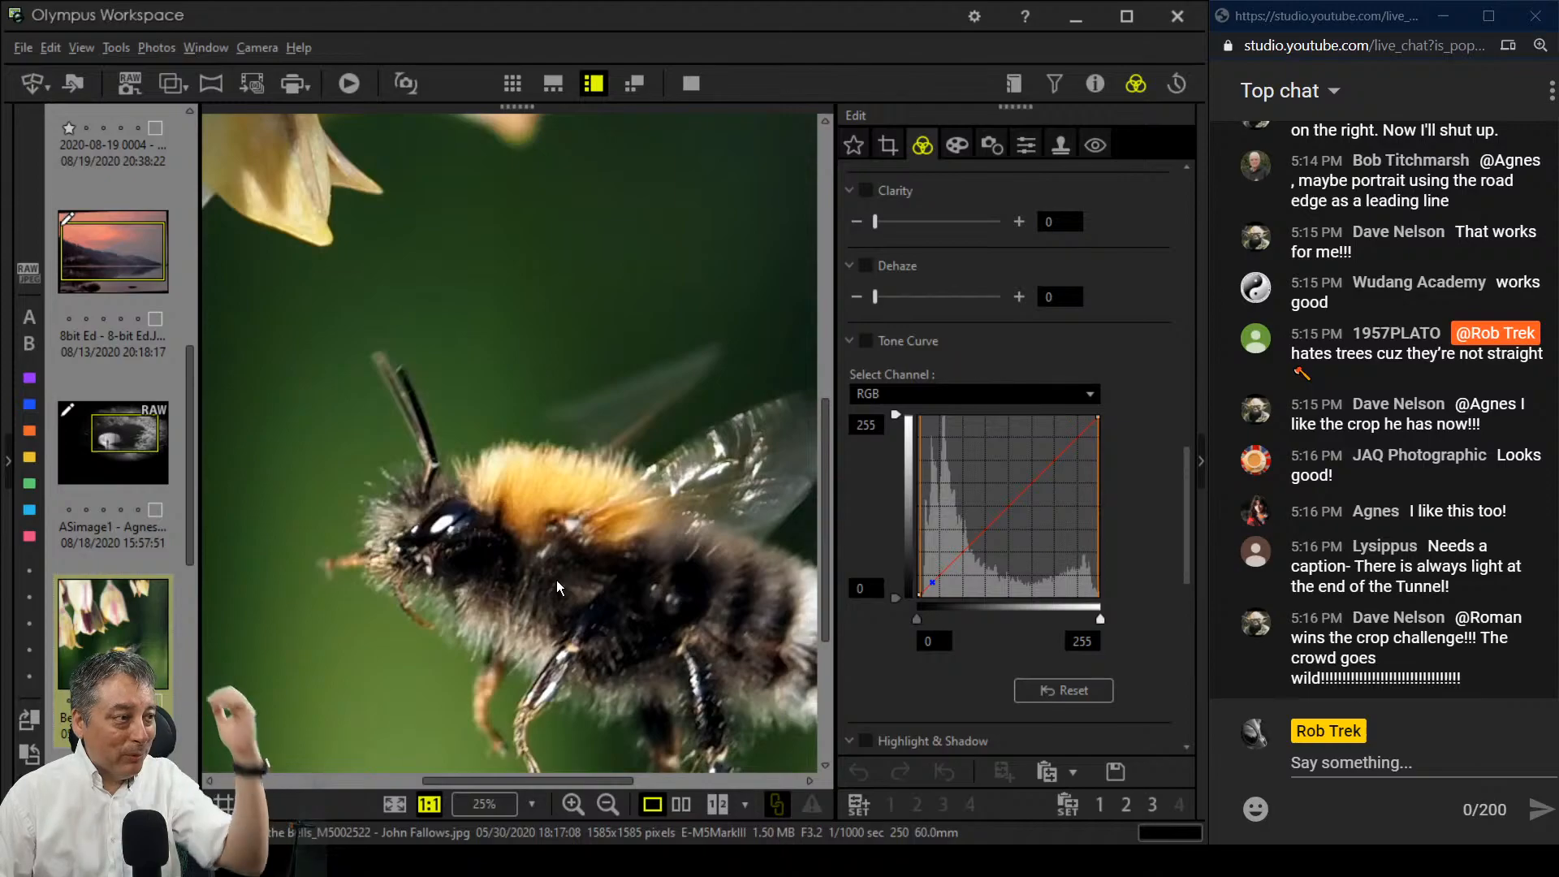
pyautogui.moveTo(401, 473); pyautogui.dragTo(551, 529)
pyautogui.click(551, 530)
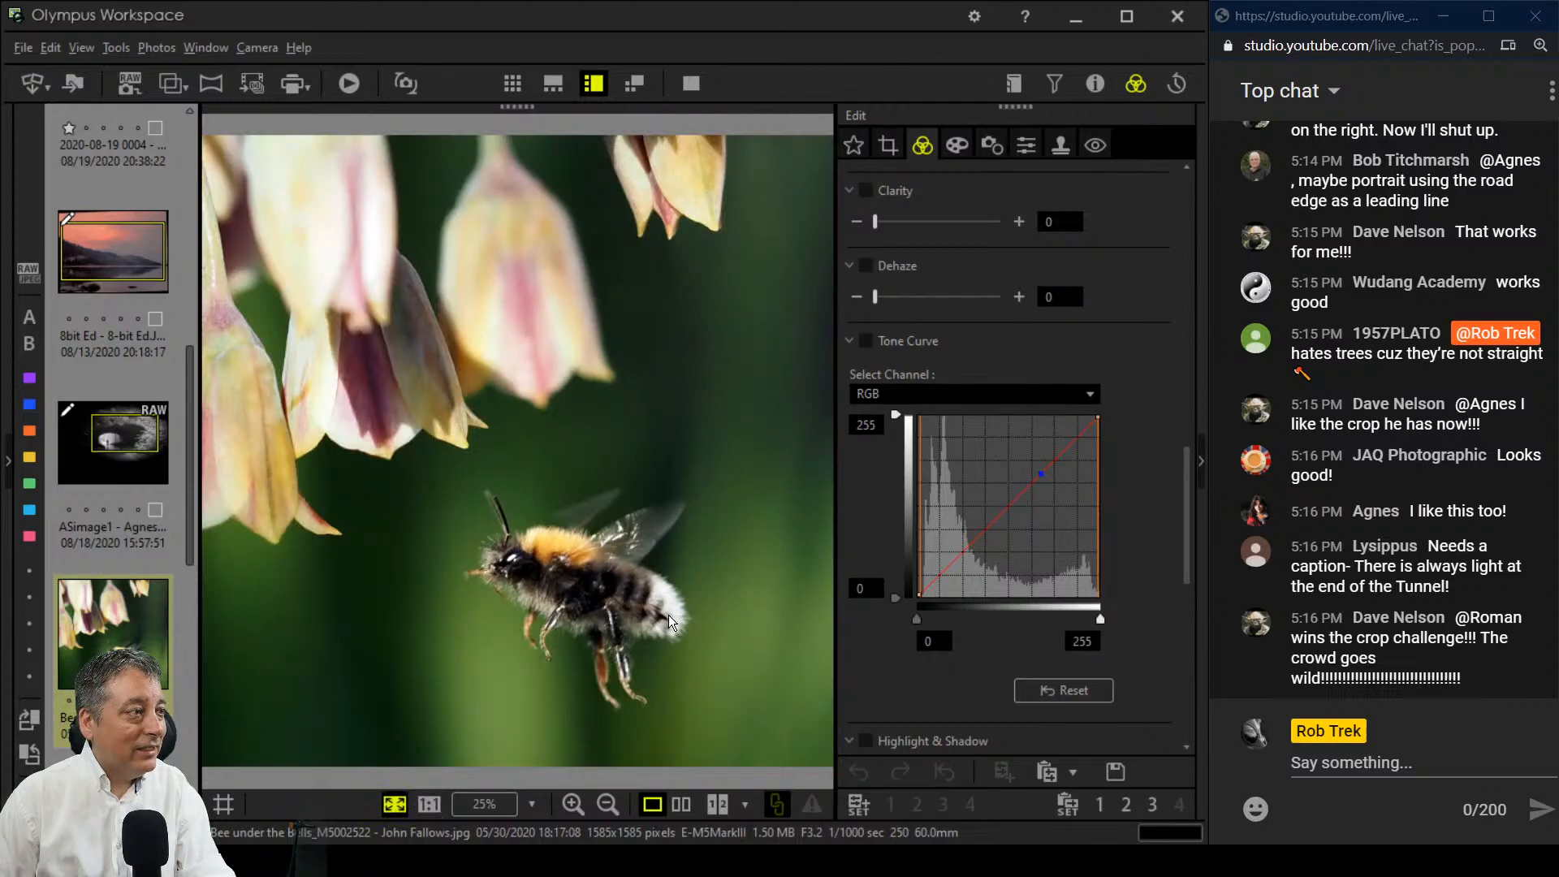
pyautogui.click(552, 553)
pyautogui.moveTo(526, 538); pyautogui.dragTo(584, 557)
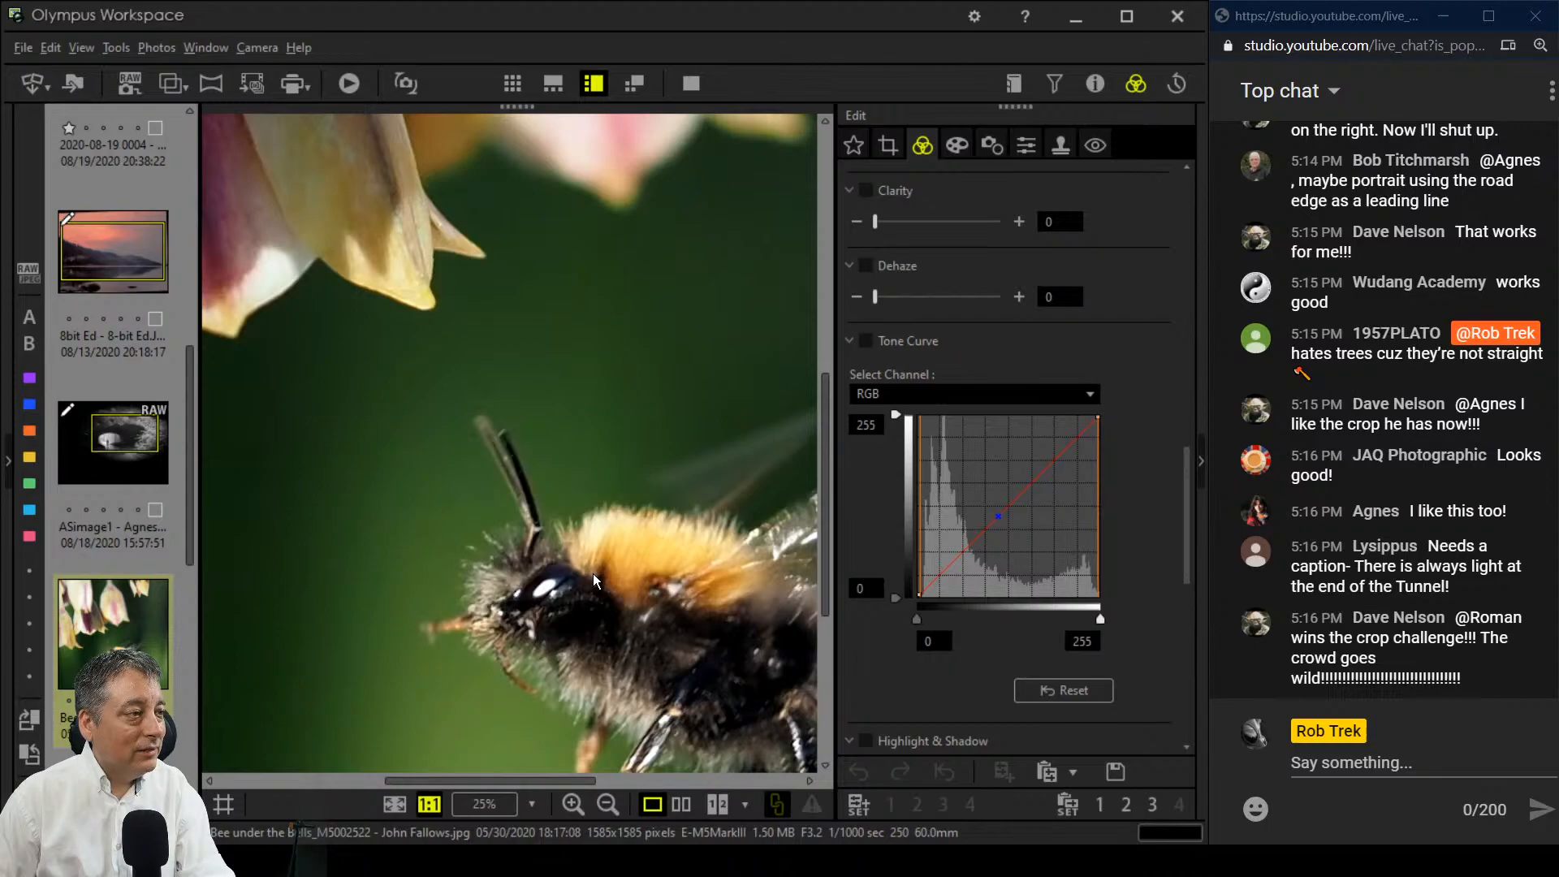
pyautogui.click(593, 573)
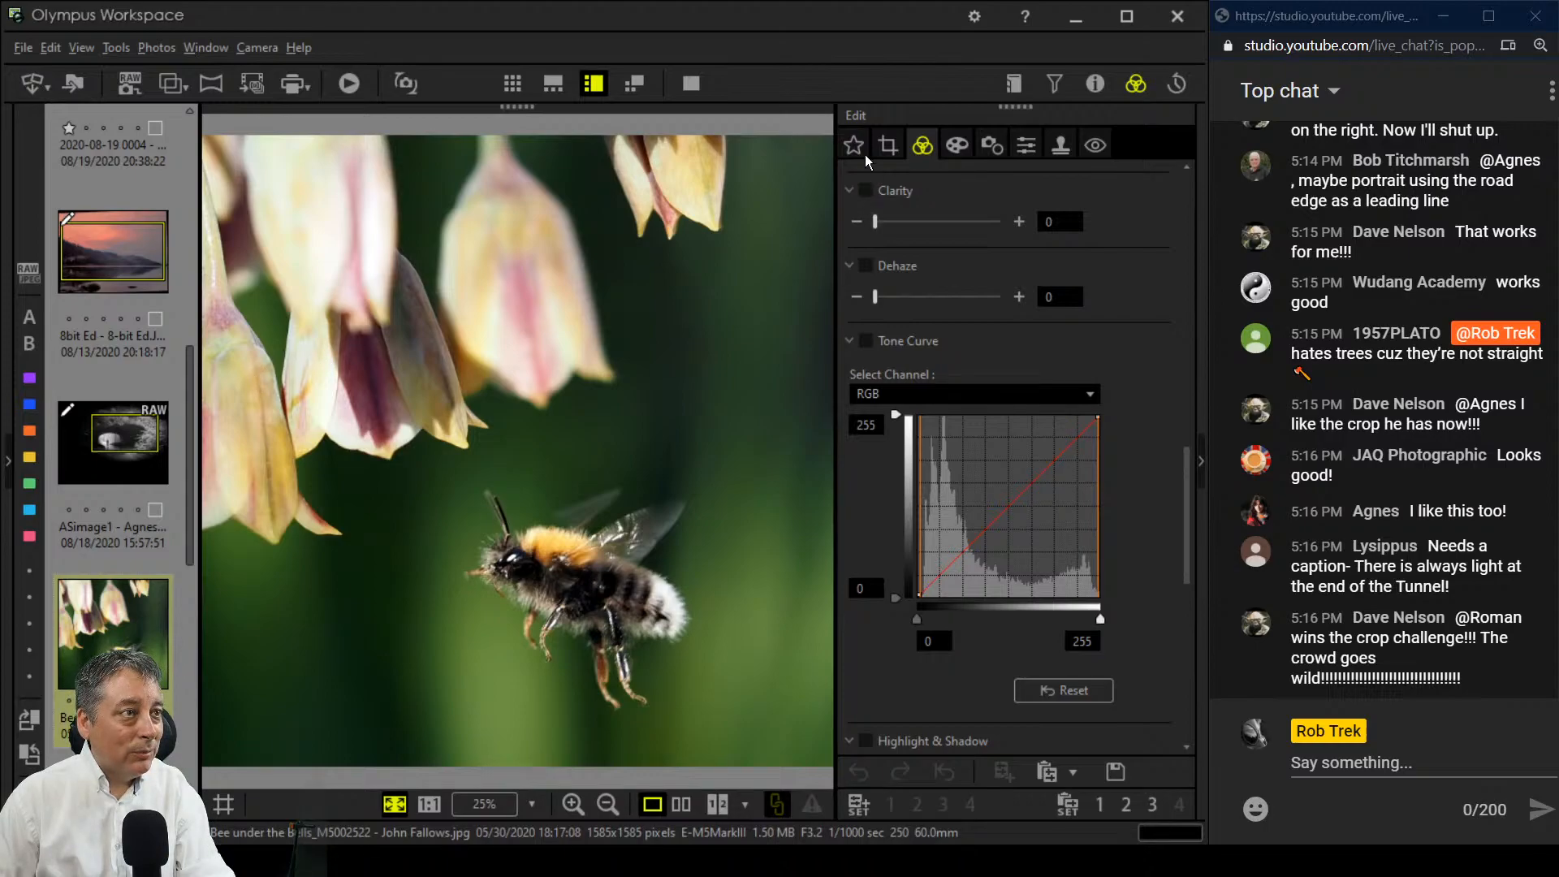
# Step: Apply a 1:1 (6:6) crop of about 1025 pixels square to the bee photo, covering the bee and the nearby flowers
pyautogui.click(889, 146)
pyautogui.click(928, 267)
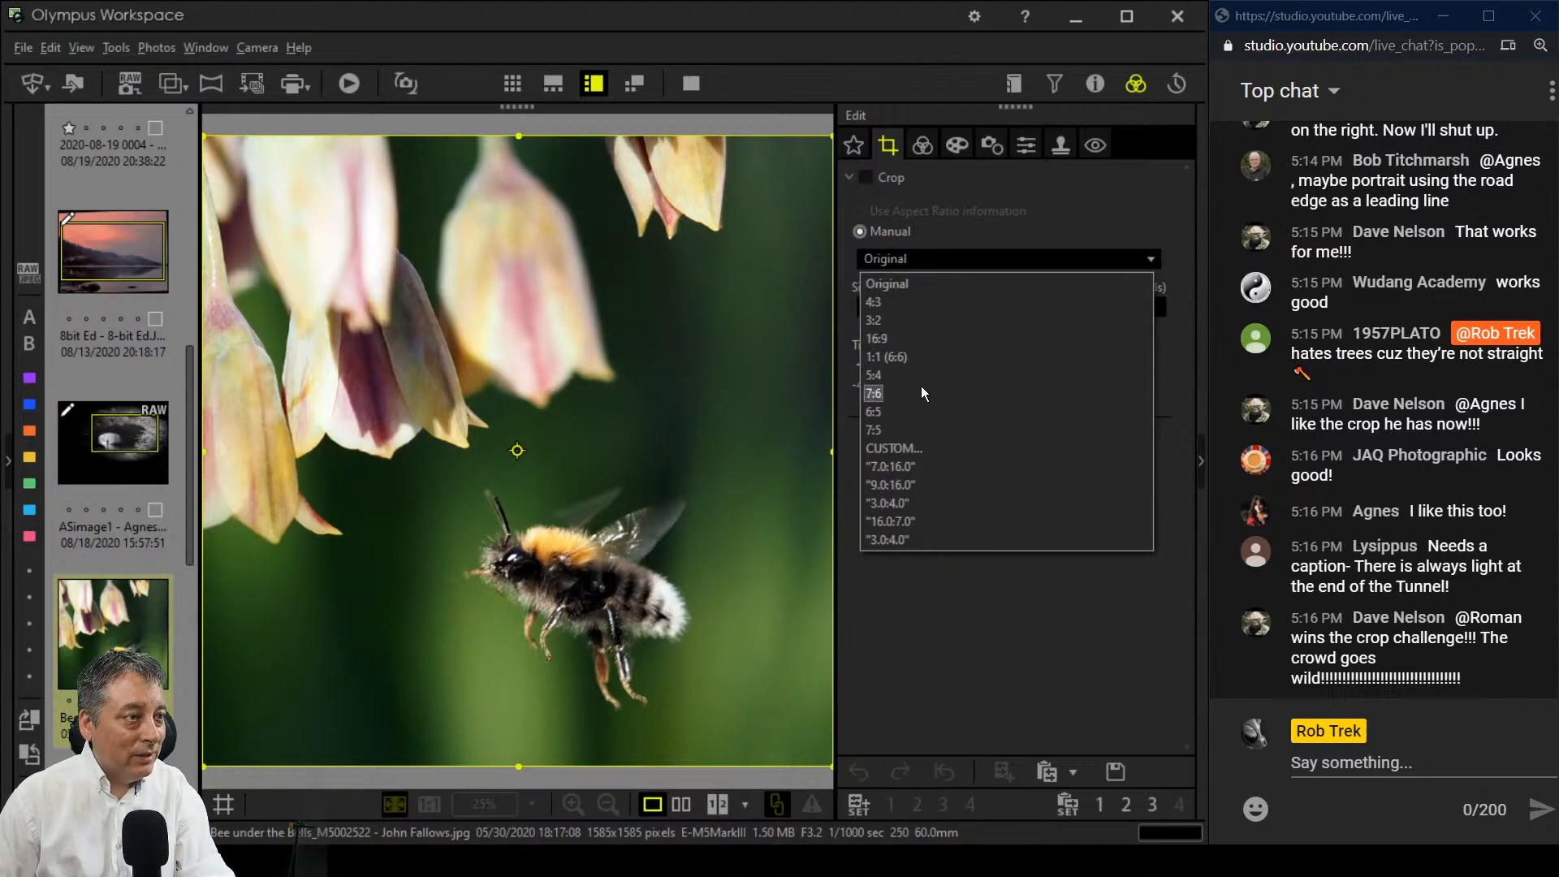
pyautogui.click(910, 356)
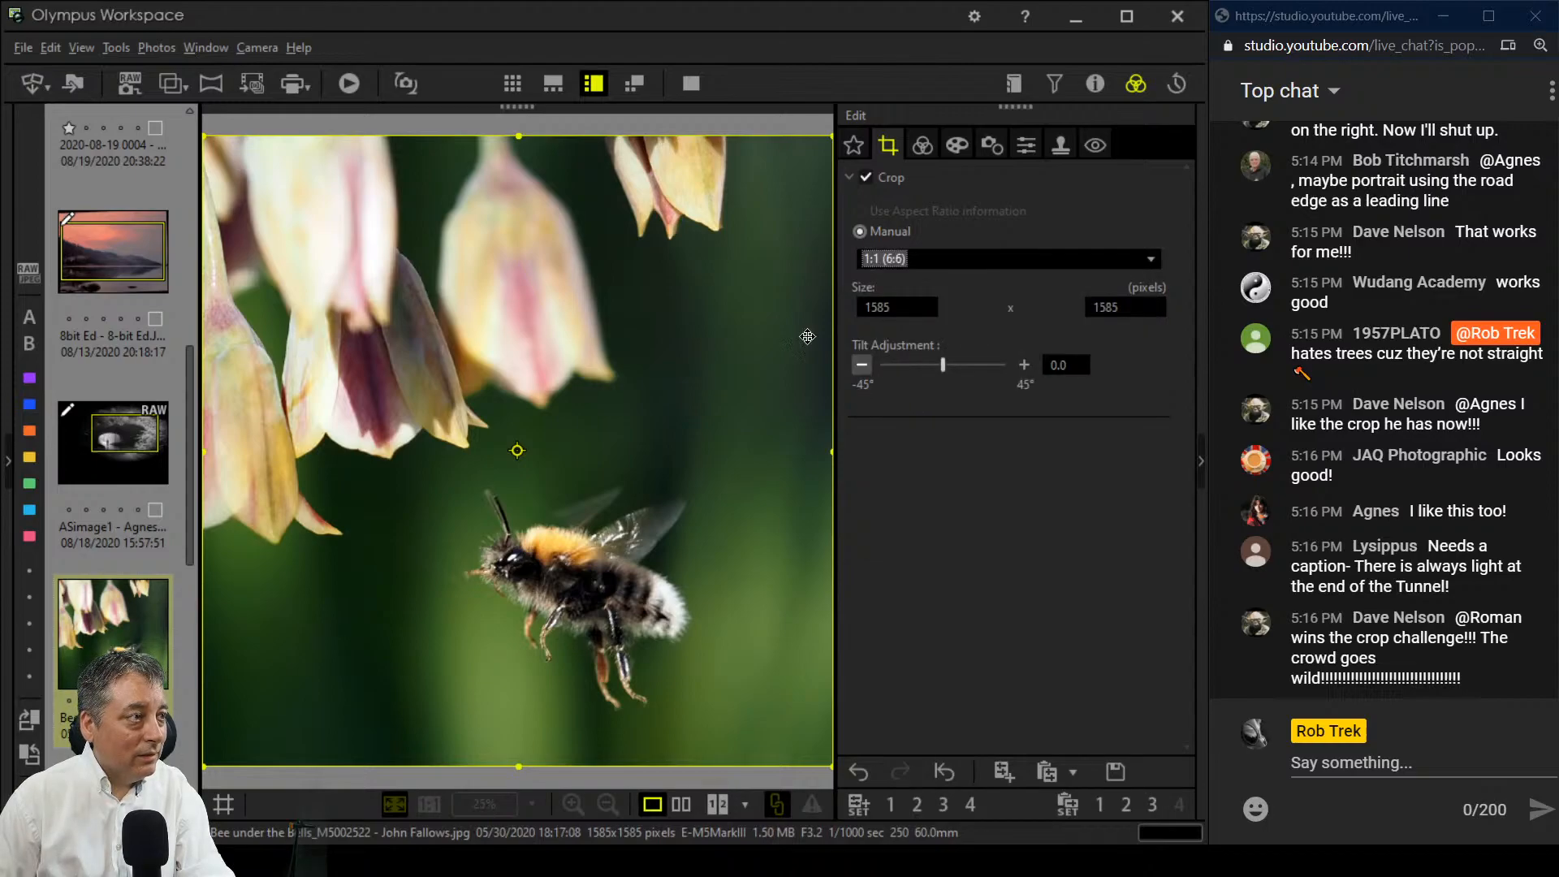
pyautogui.moveTo(521, 142); pyautogui.dragTo(573, 358)
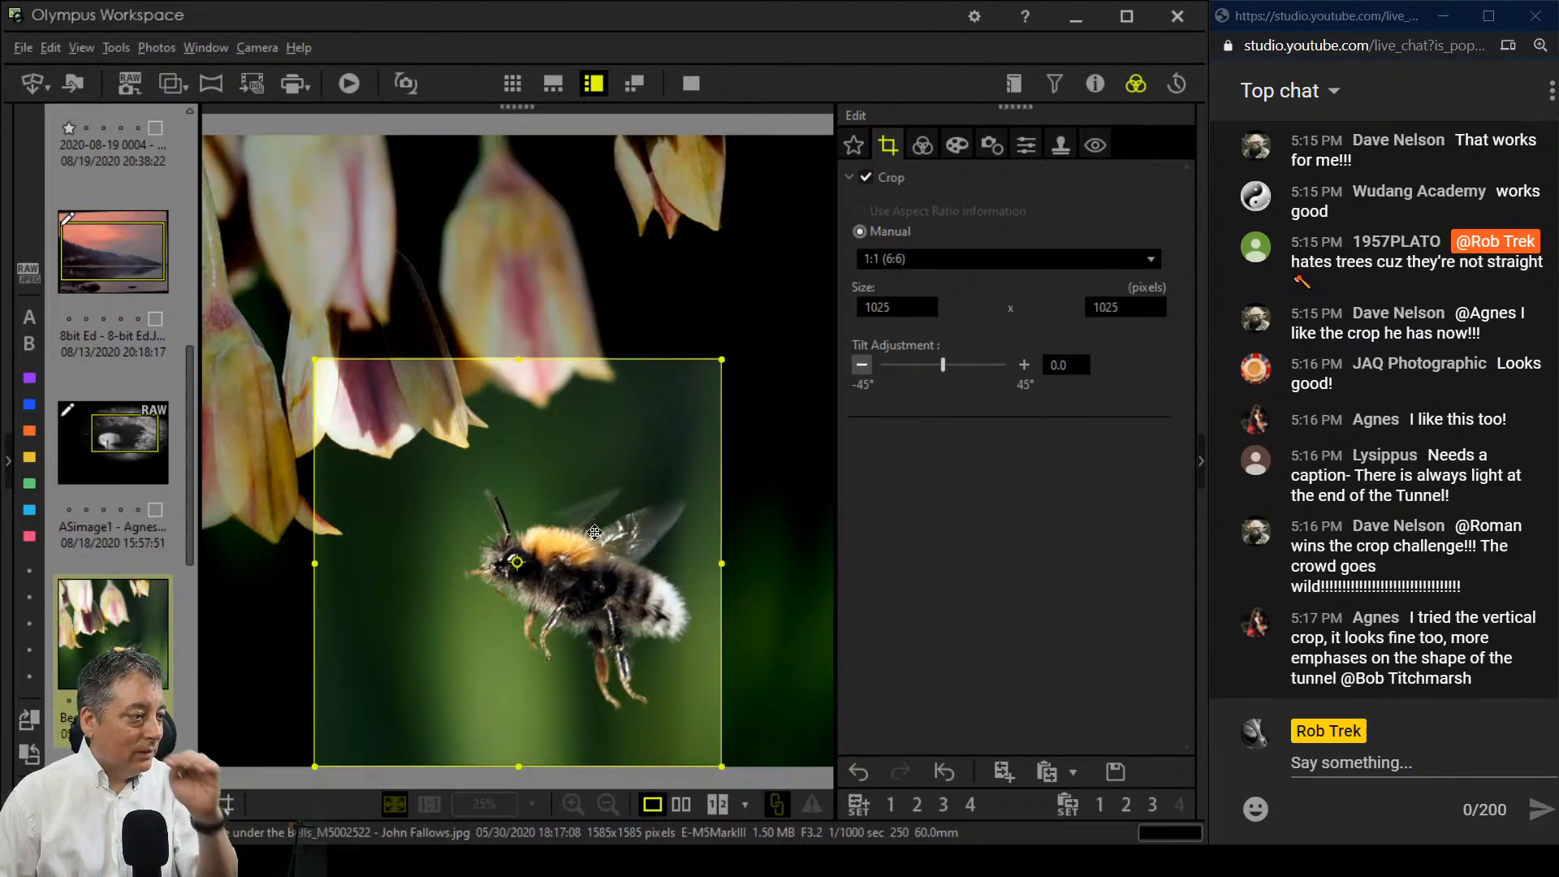
pyautogui.moveTo(601, 539); pyautogui.dragTo(514, 498)
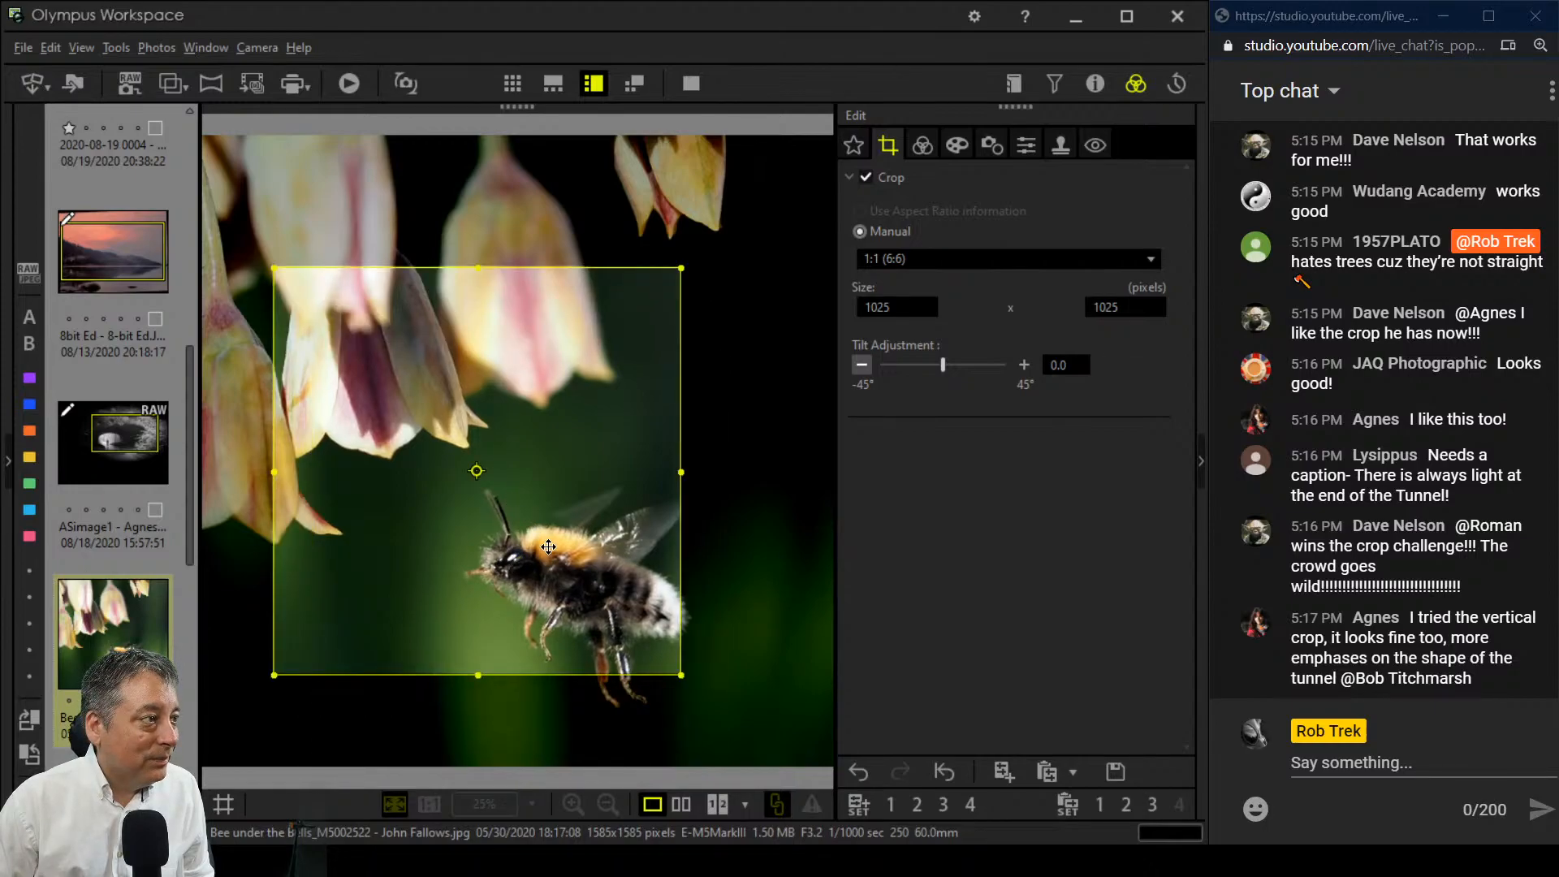
# Step: Tighten the square crop to about 664 pixels around the bee's front half and the flower tips, and preview the result
pyautogui.moveTo(277, 273); pyautogui.dragTo(380, 373)
pyautogui.moveTo(532, 570); pyautogui.dragTo(503, 549)
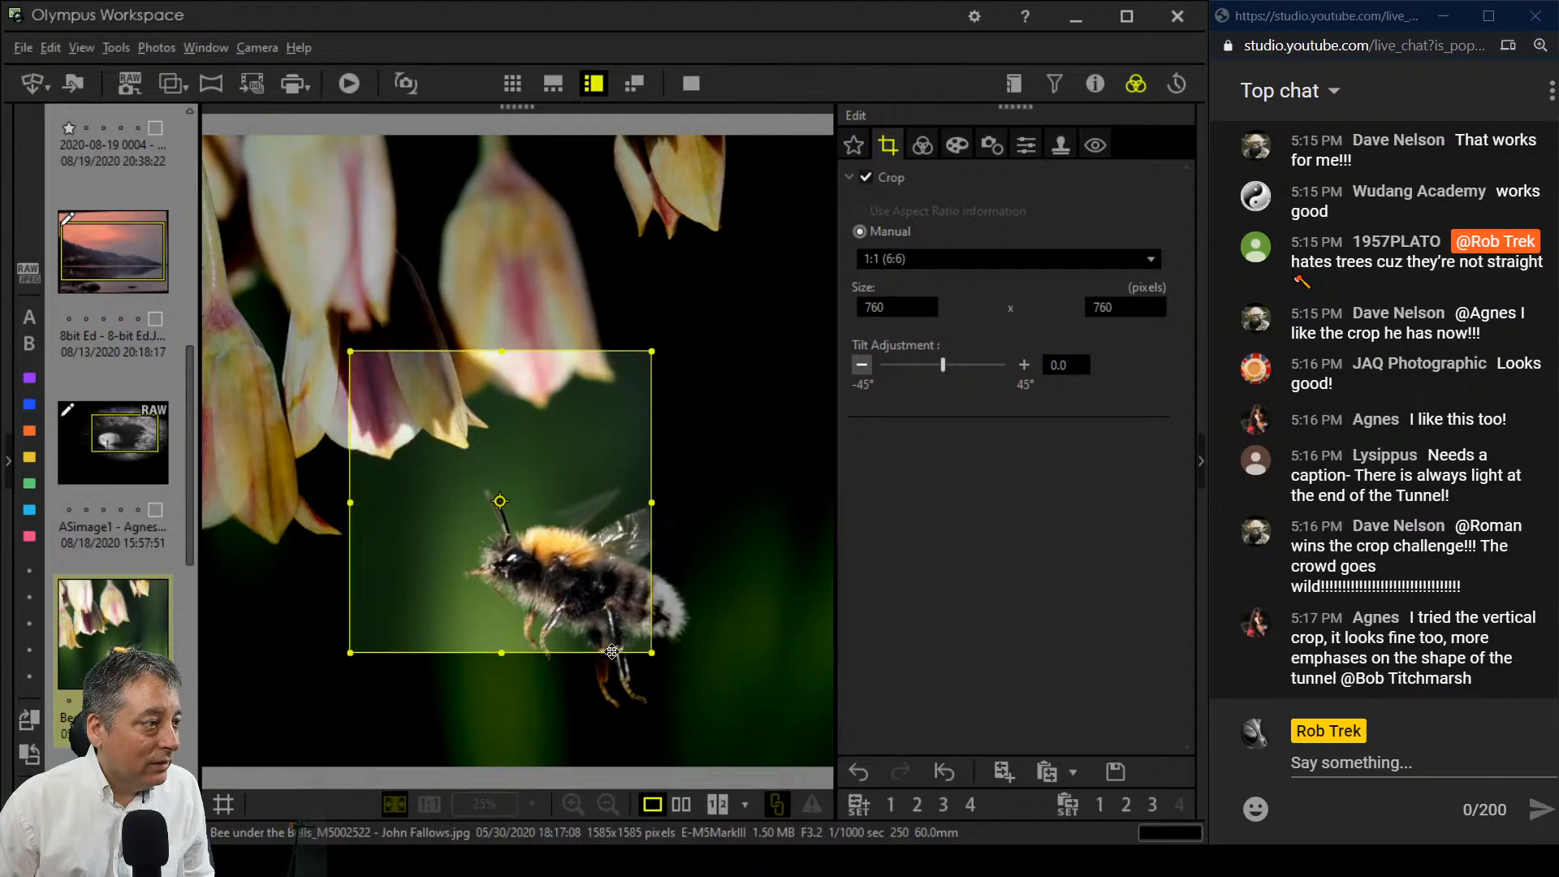
pyautogui.moveTo(647, 649); pyautogui.dragTo(613, 615)
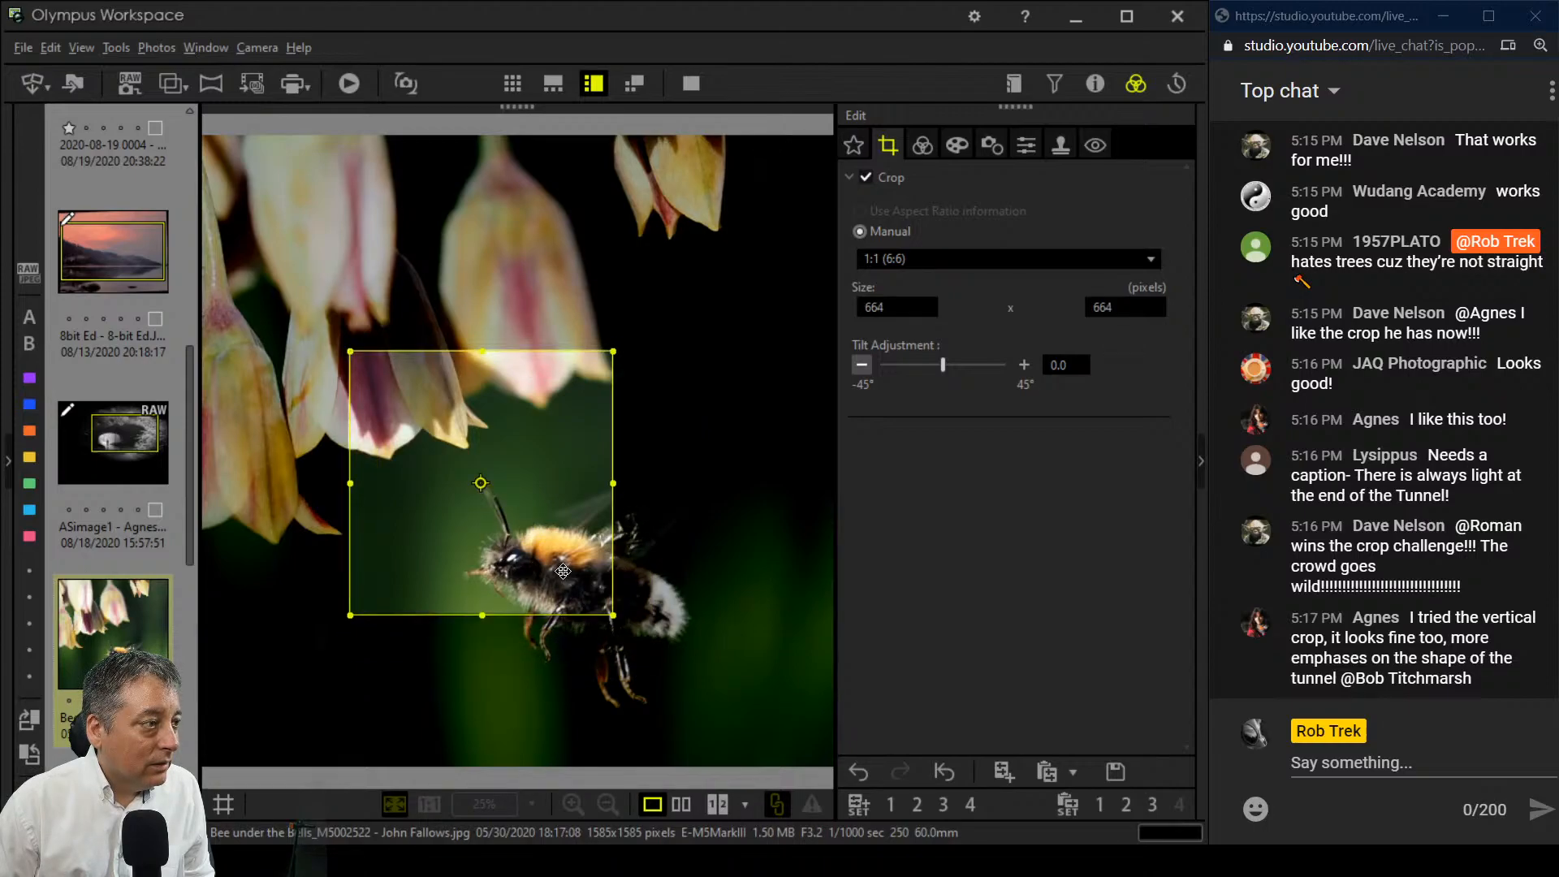
pyautogui.click(908, 149)
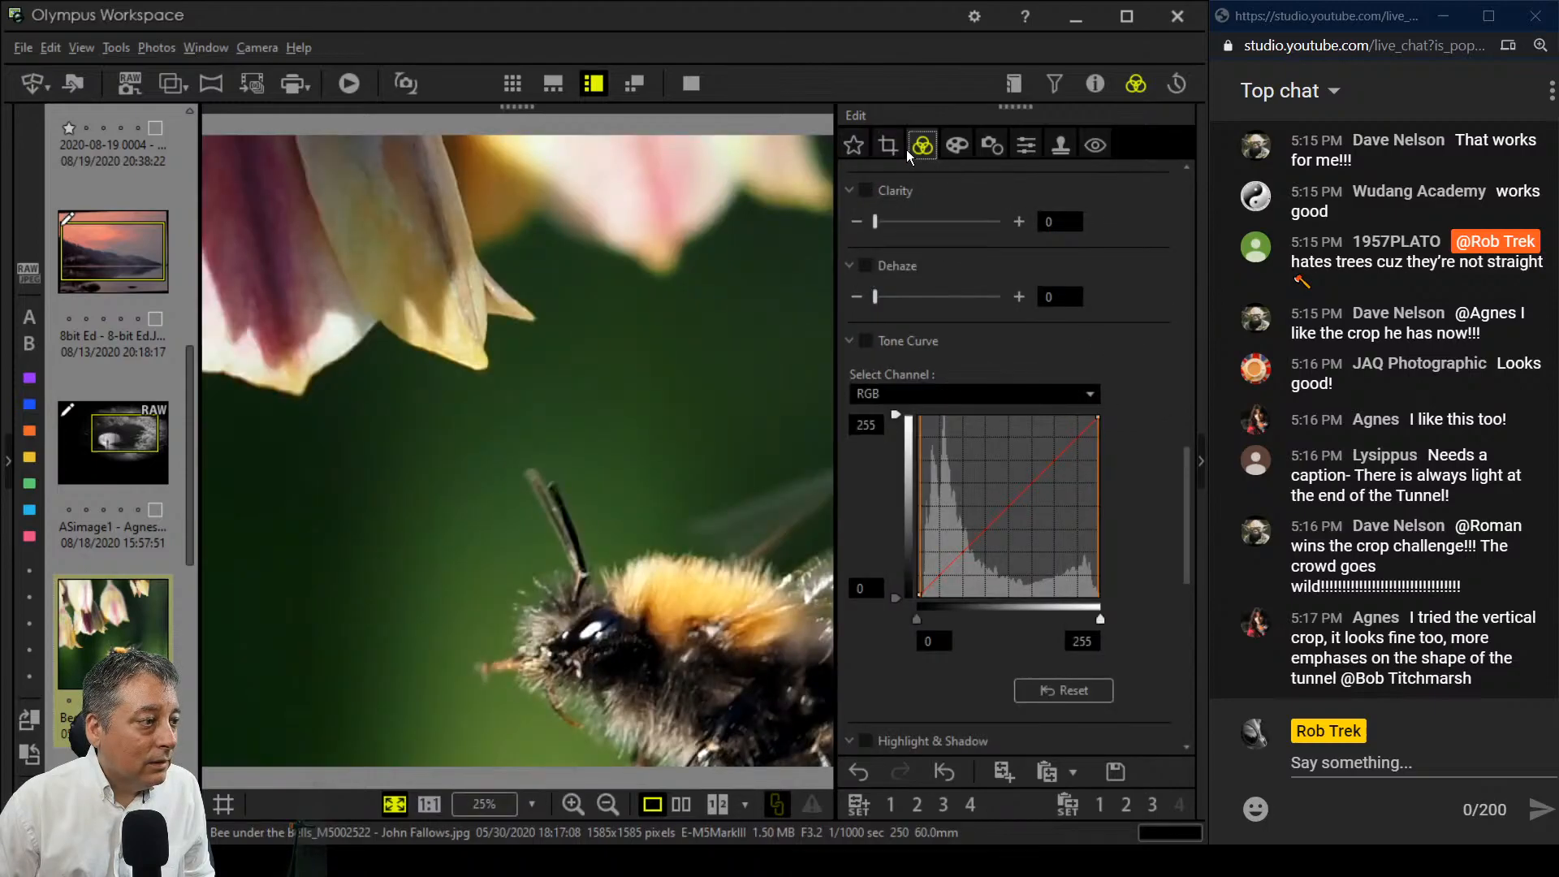
# Step: Enlarge the square crop to about 703 pixels, shift it slightly toward the bee's body, and preview the result
pyautogui.click(896, 147)
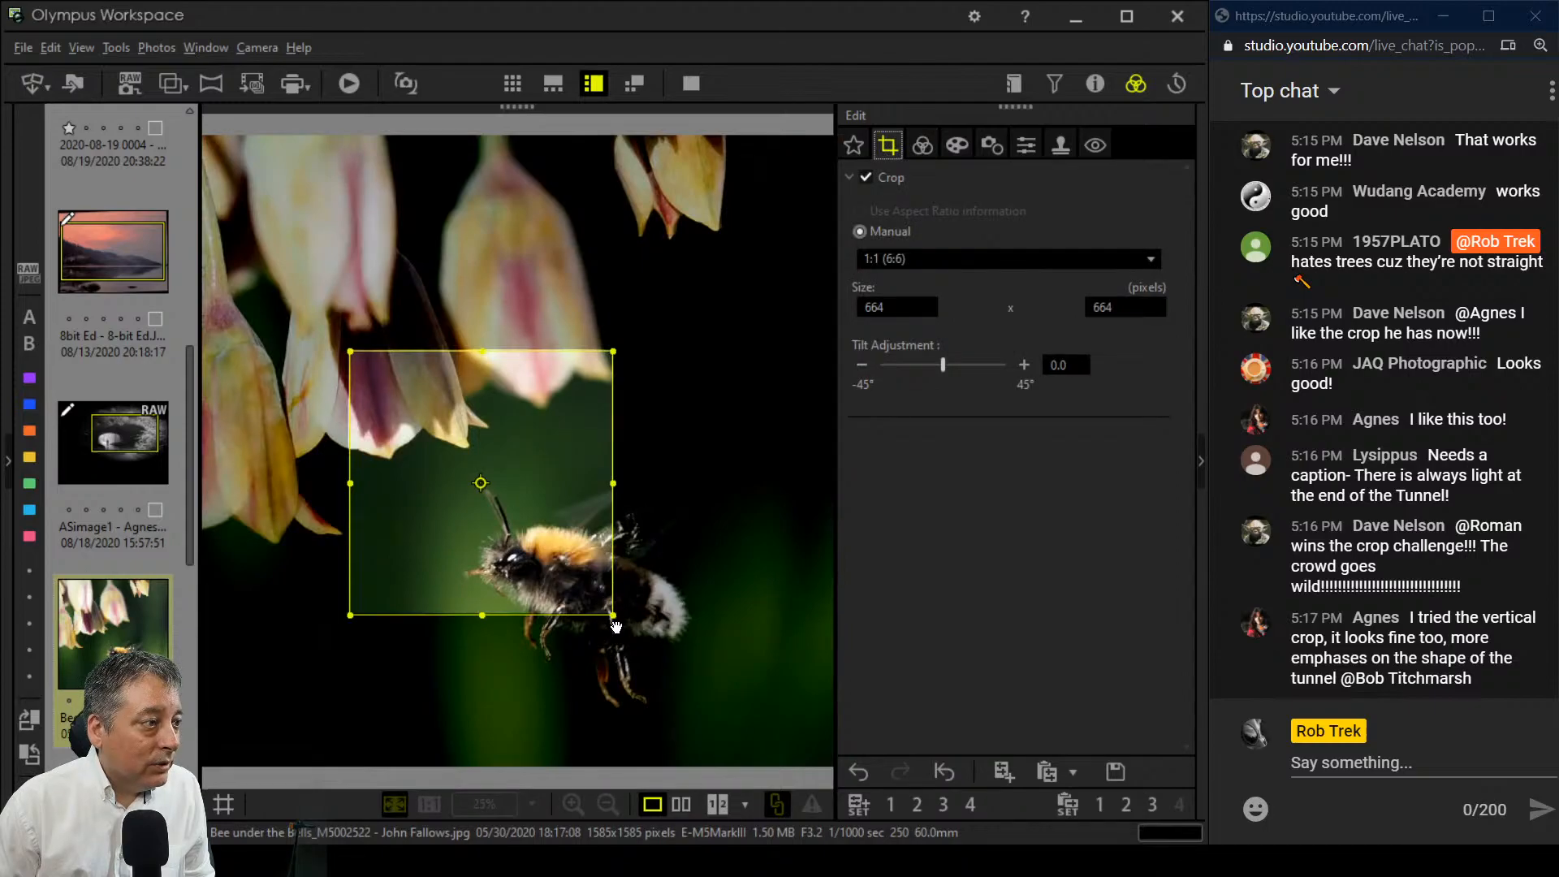
pyautogui.moveTo(613, 615); pyautogui.dragTo(628, 630)
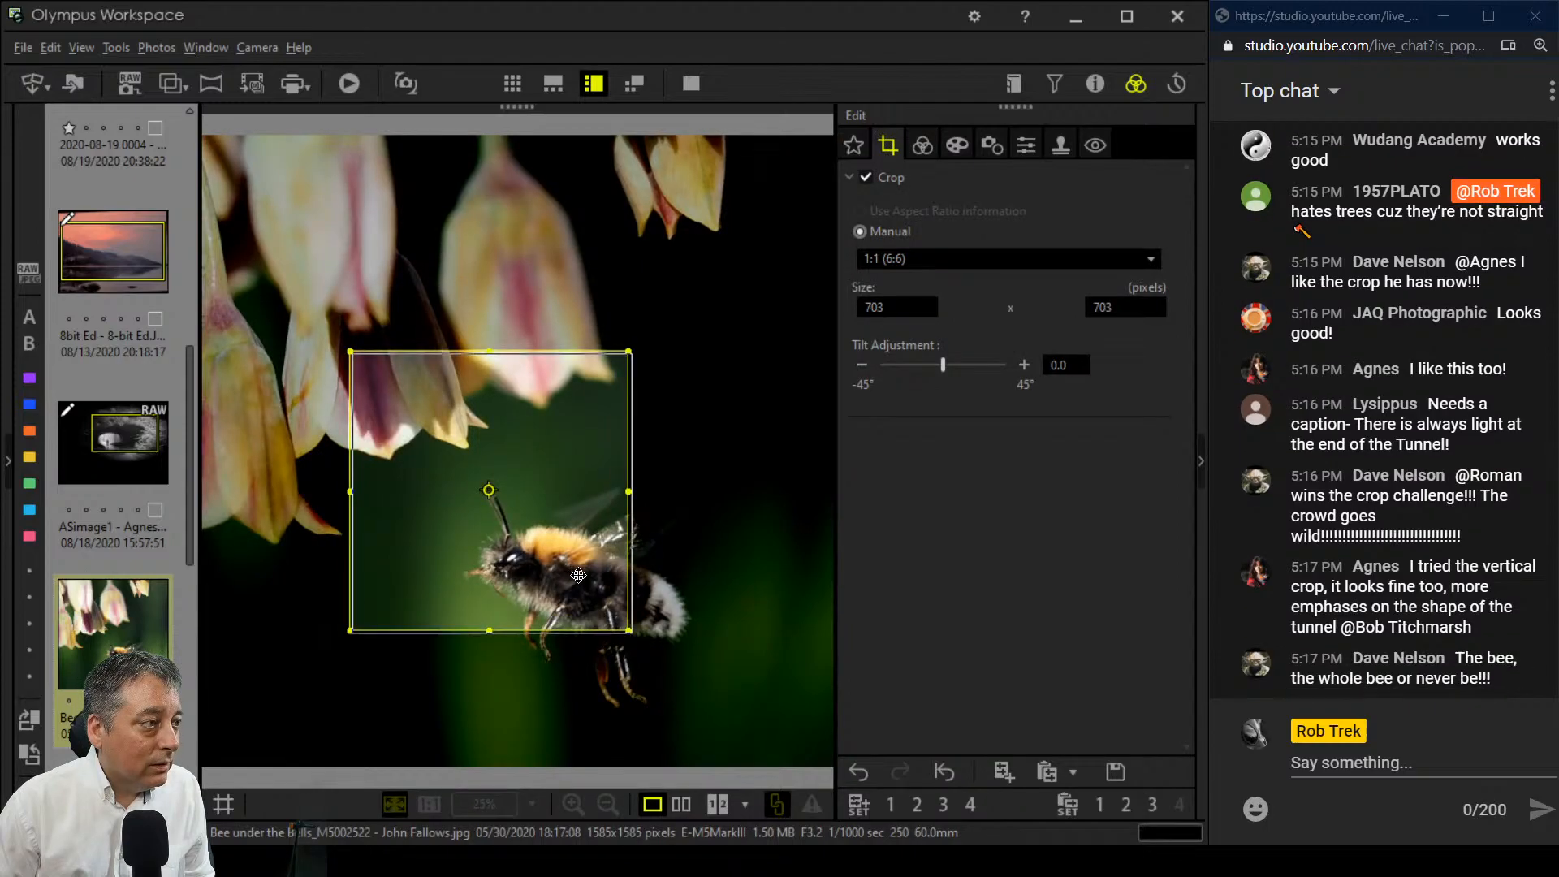
pyautogui.moveTo(580, 579); pyautogui.dragTo(581, 578)
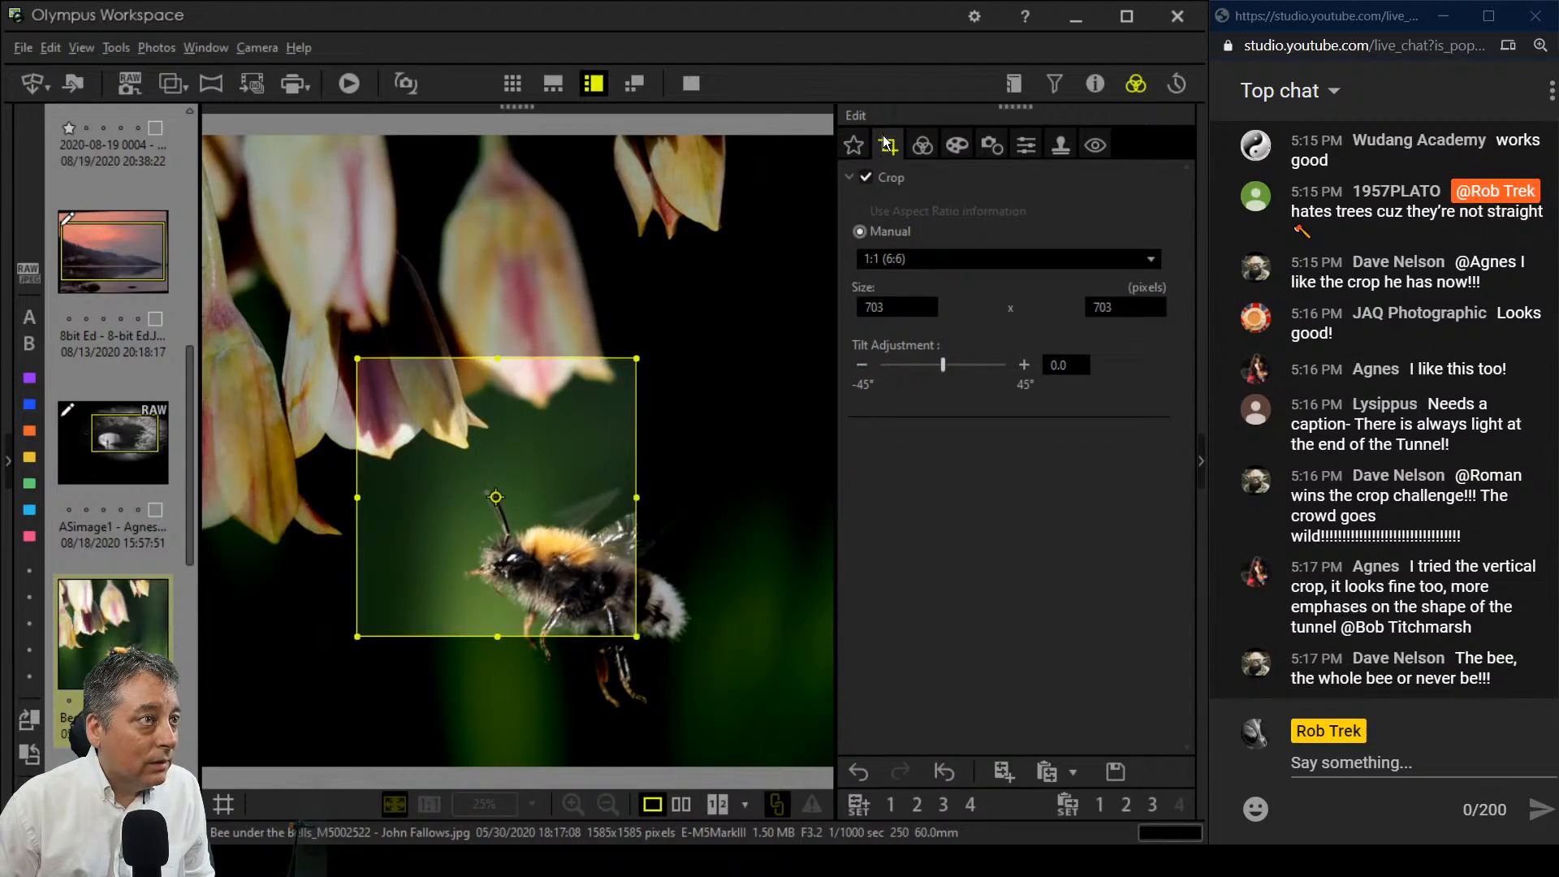
pyautogui.click(917, 146)
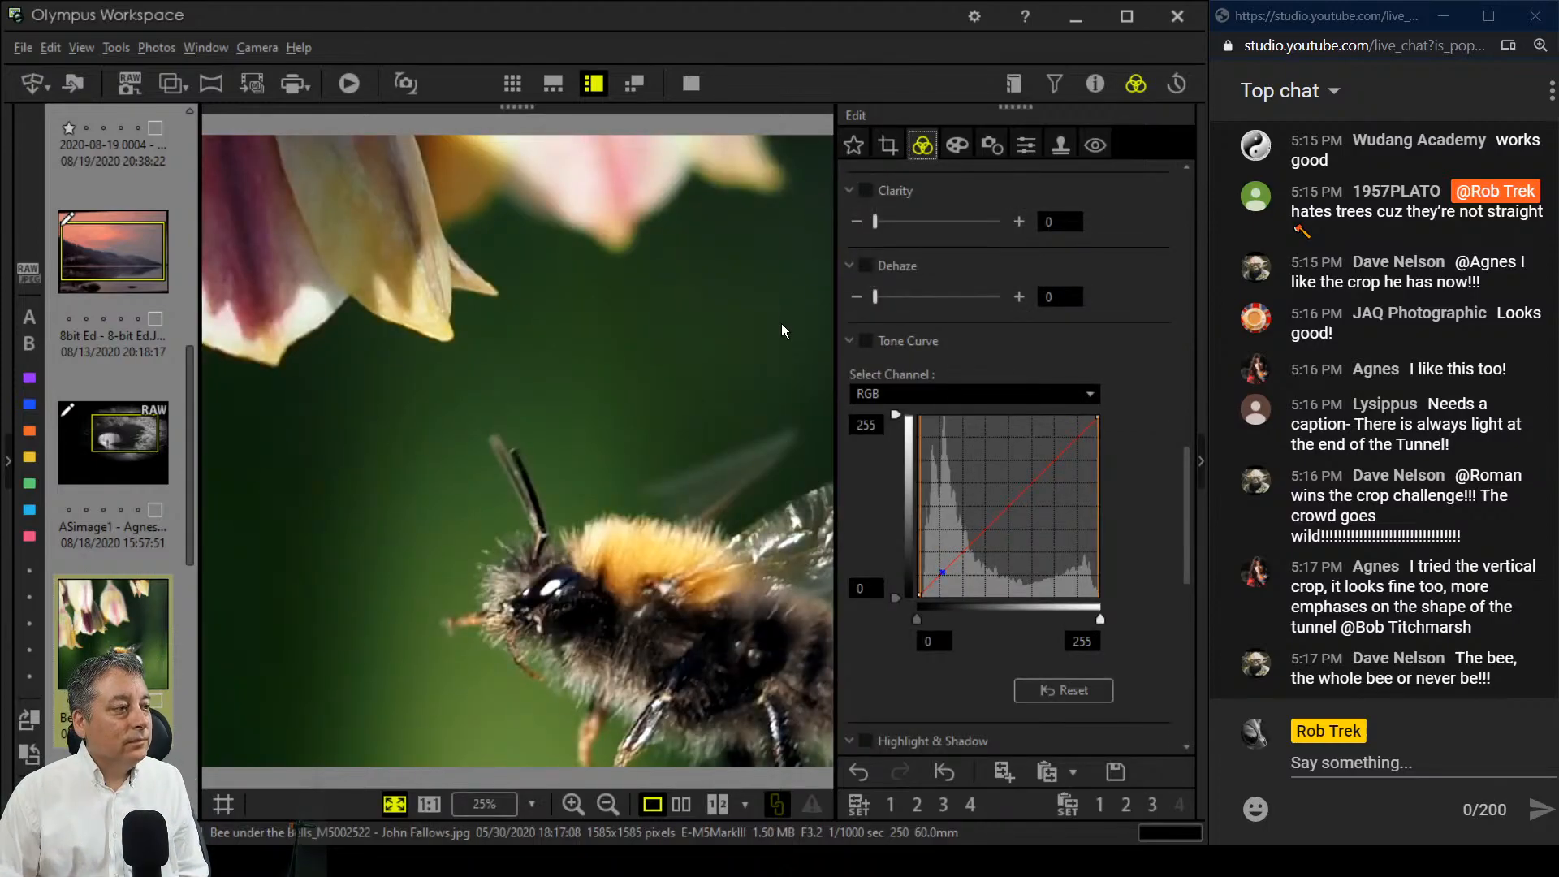
# Step: Increase the bee photo's sharpness to 7
pyautogui.click(991, 147)
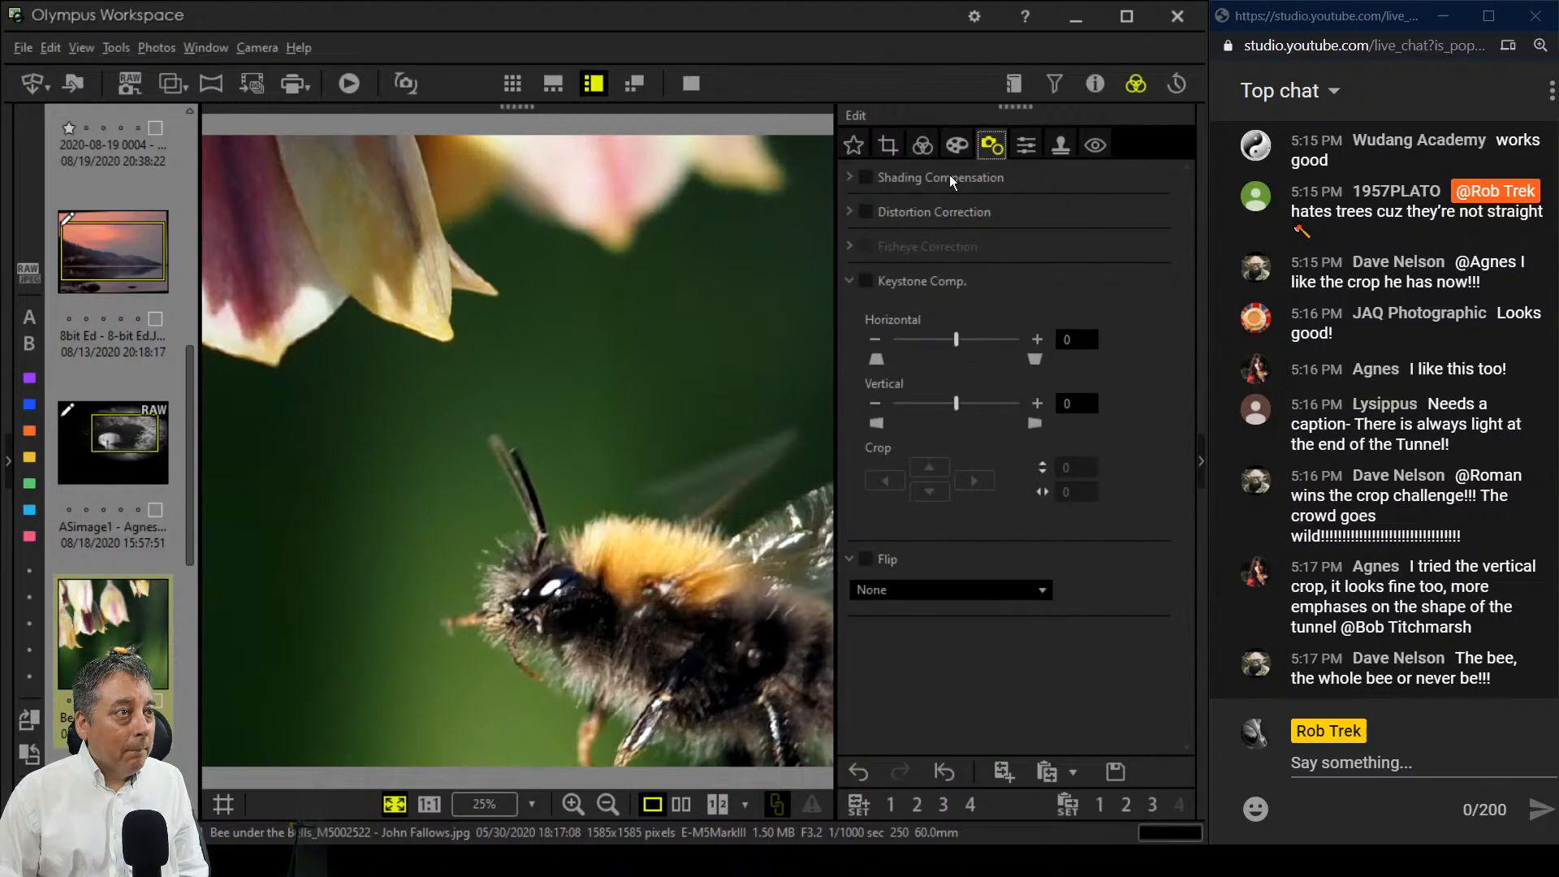
pyautogui.click(1026, 146)
pyautogui.moveTo(940, 209); pyautogui.dragTo(1005, 208)
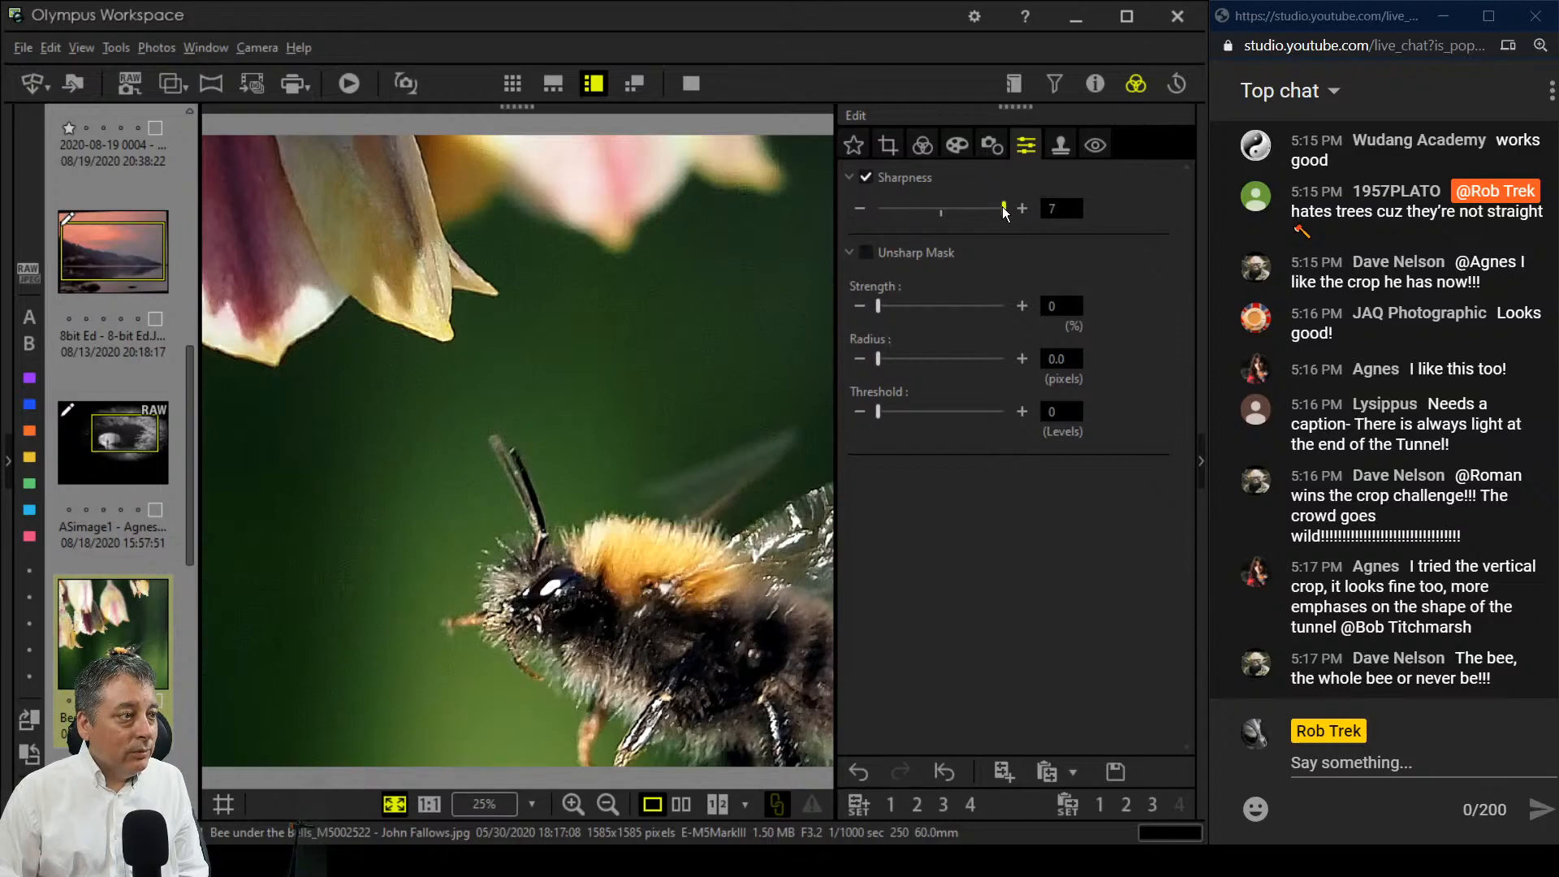
# Step: Reset the bee photo's sharpness to 0 and apply an unsharp mask with strength 290%, radius 4.0 pixels and threshold 13 levels
pyautogui.moveTo(1002, 208); pyautogui.dragTo(940, 210)
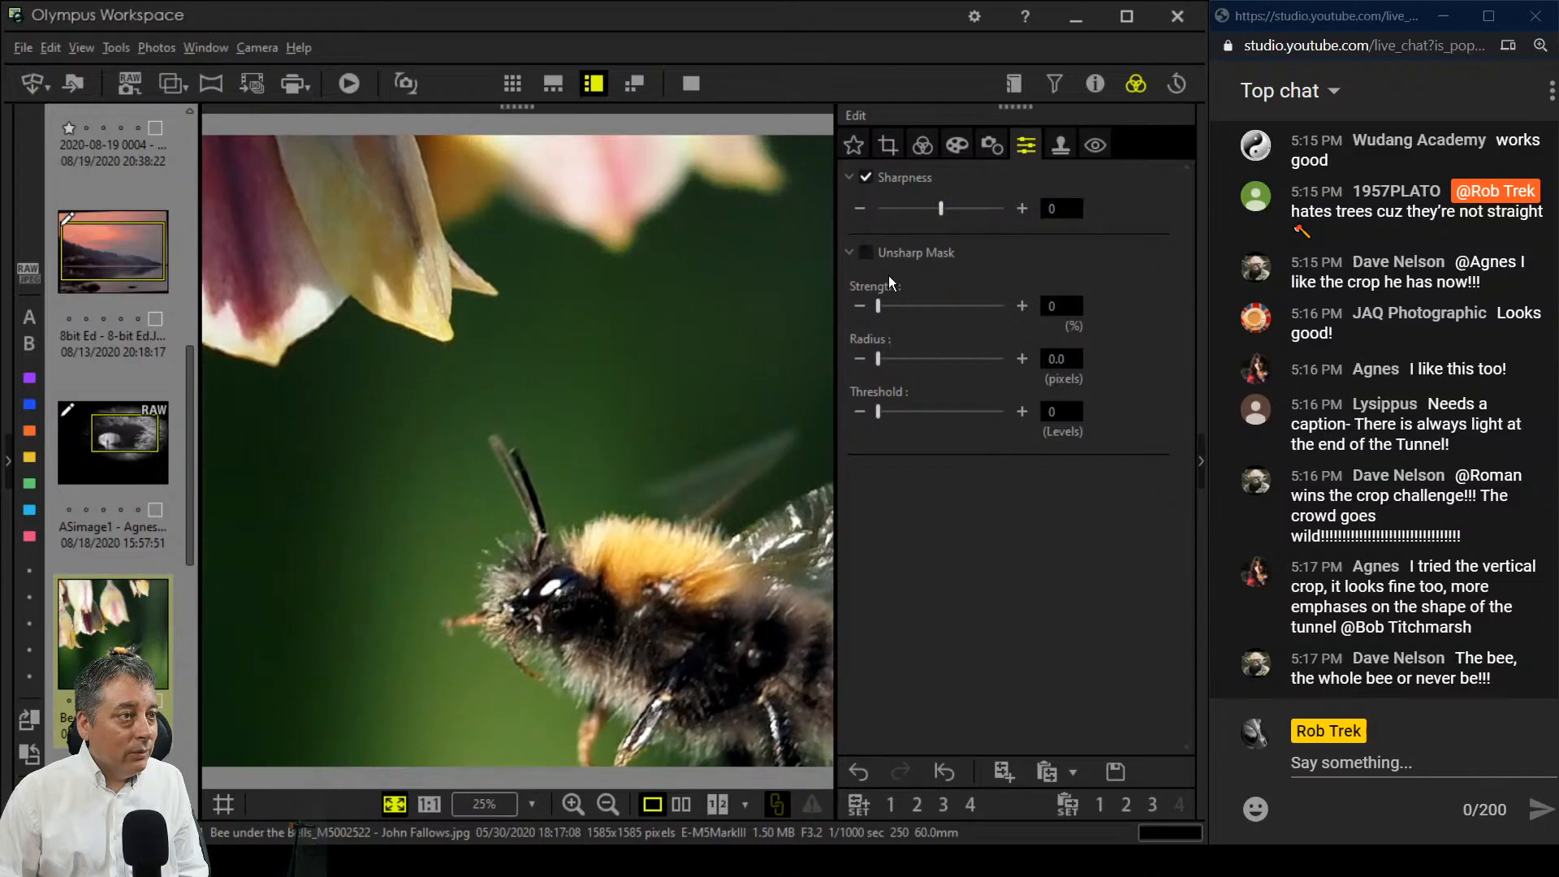
pyautogui.moveTo(879, 307); pyautogui.dragTo(950, 309)
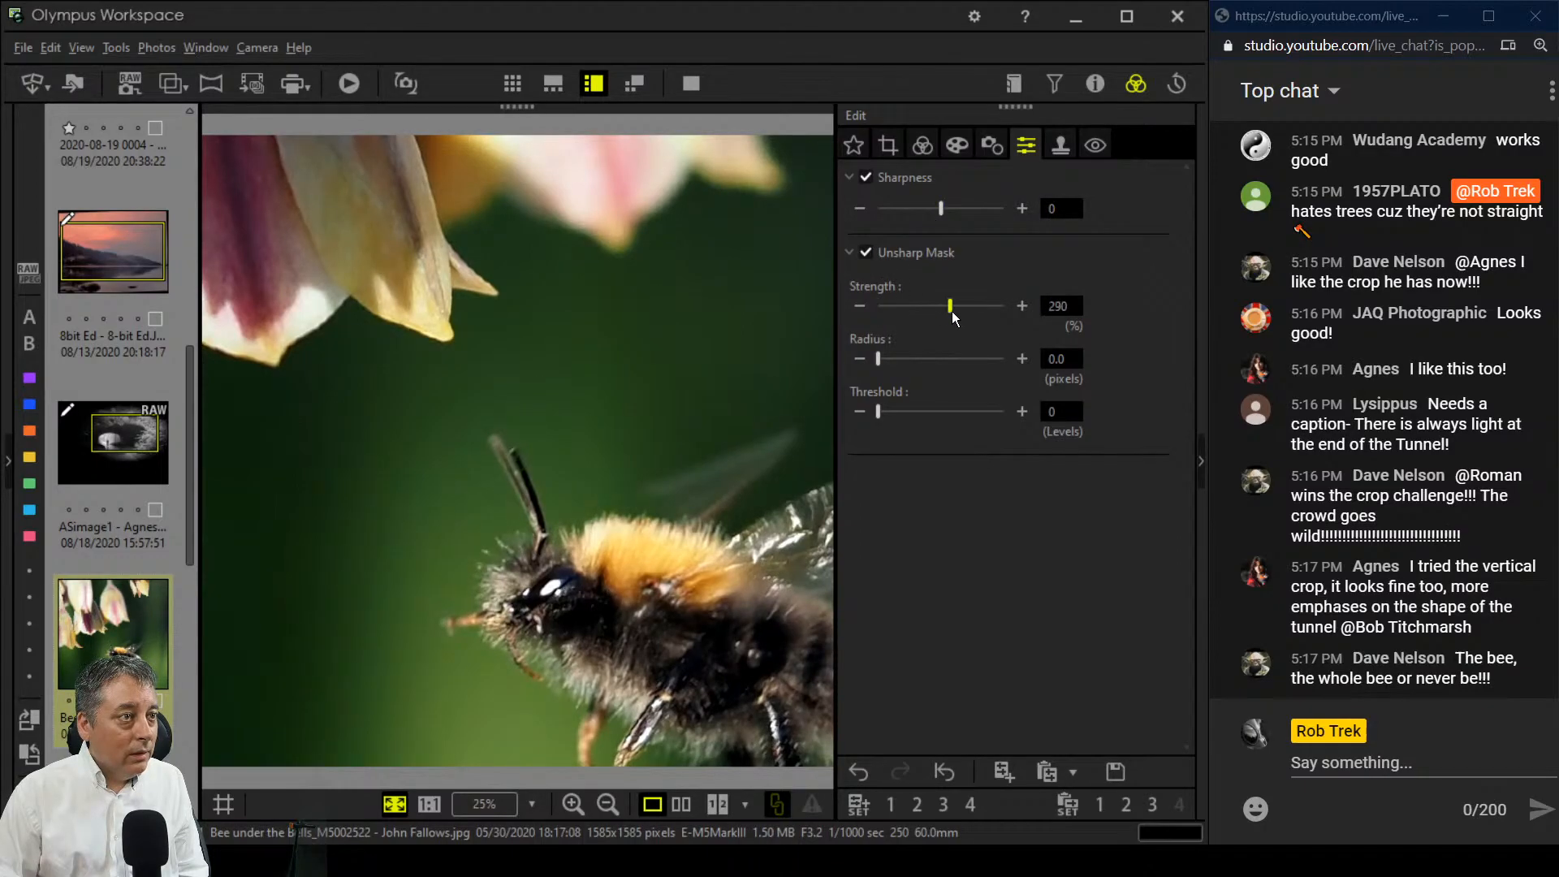
pyautogui.moveTo(880, 362); pyautogui.dragTo(882, 363)
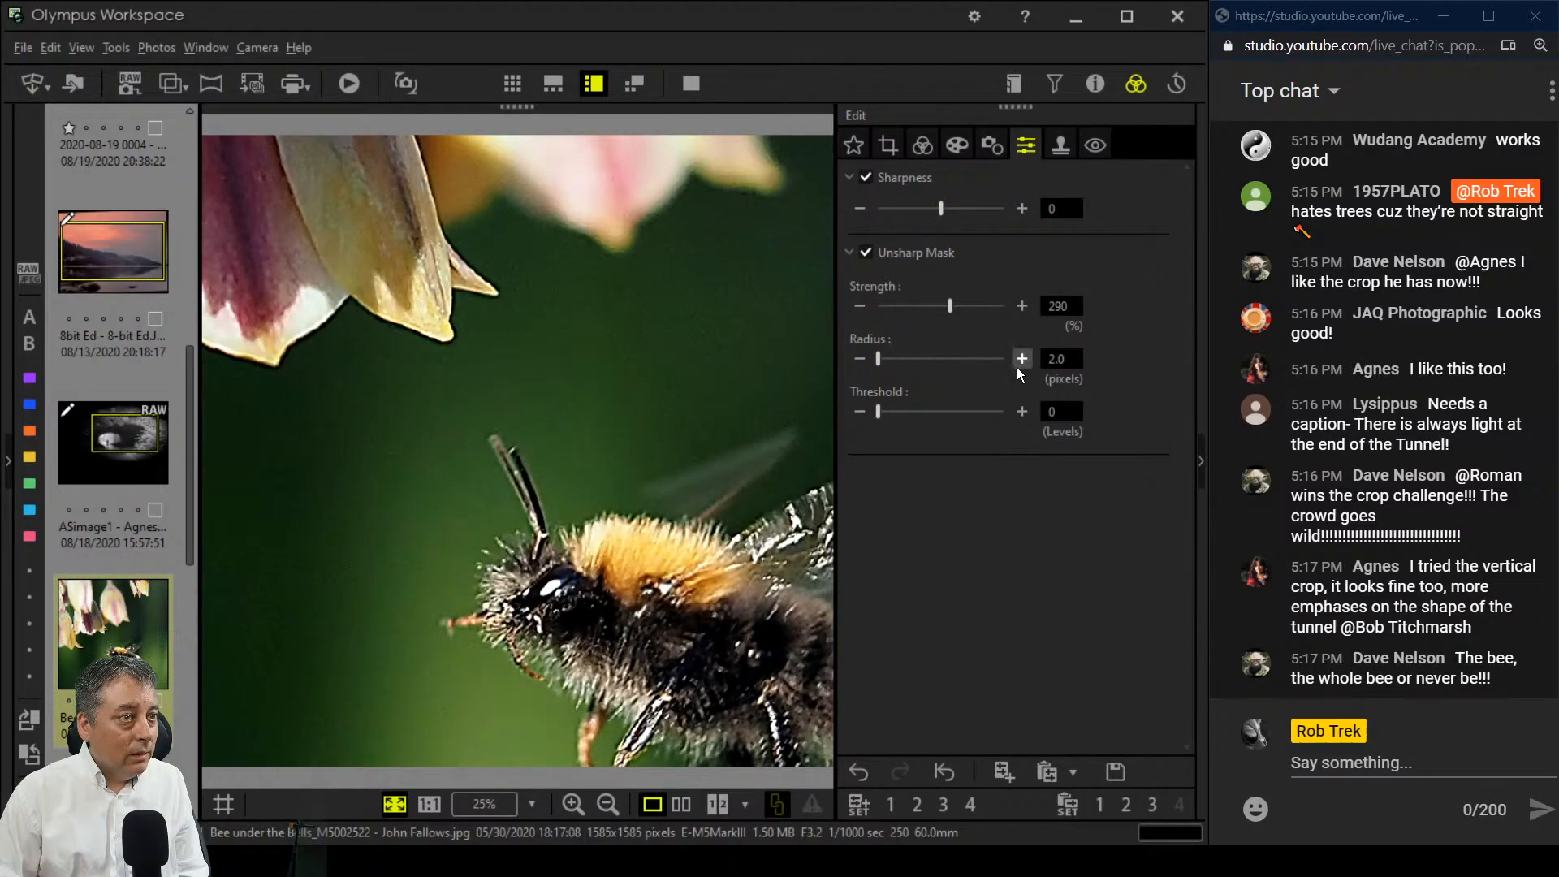
pyautogui.moveTo(886, 418); pyautogui.dragTo(890, 417)
pyautogui.click(880, 359)
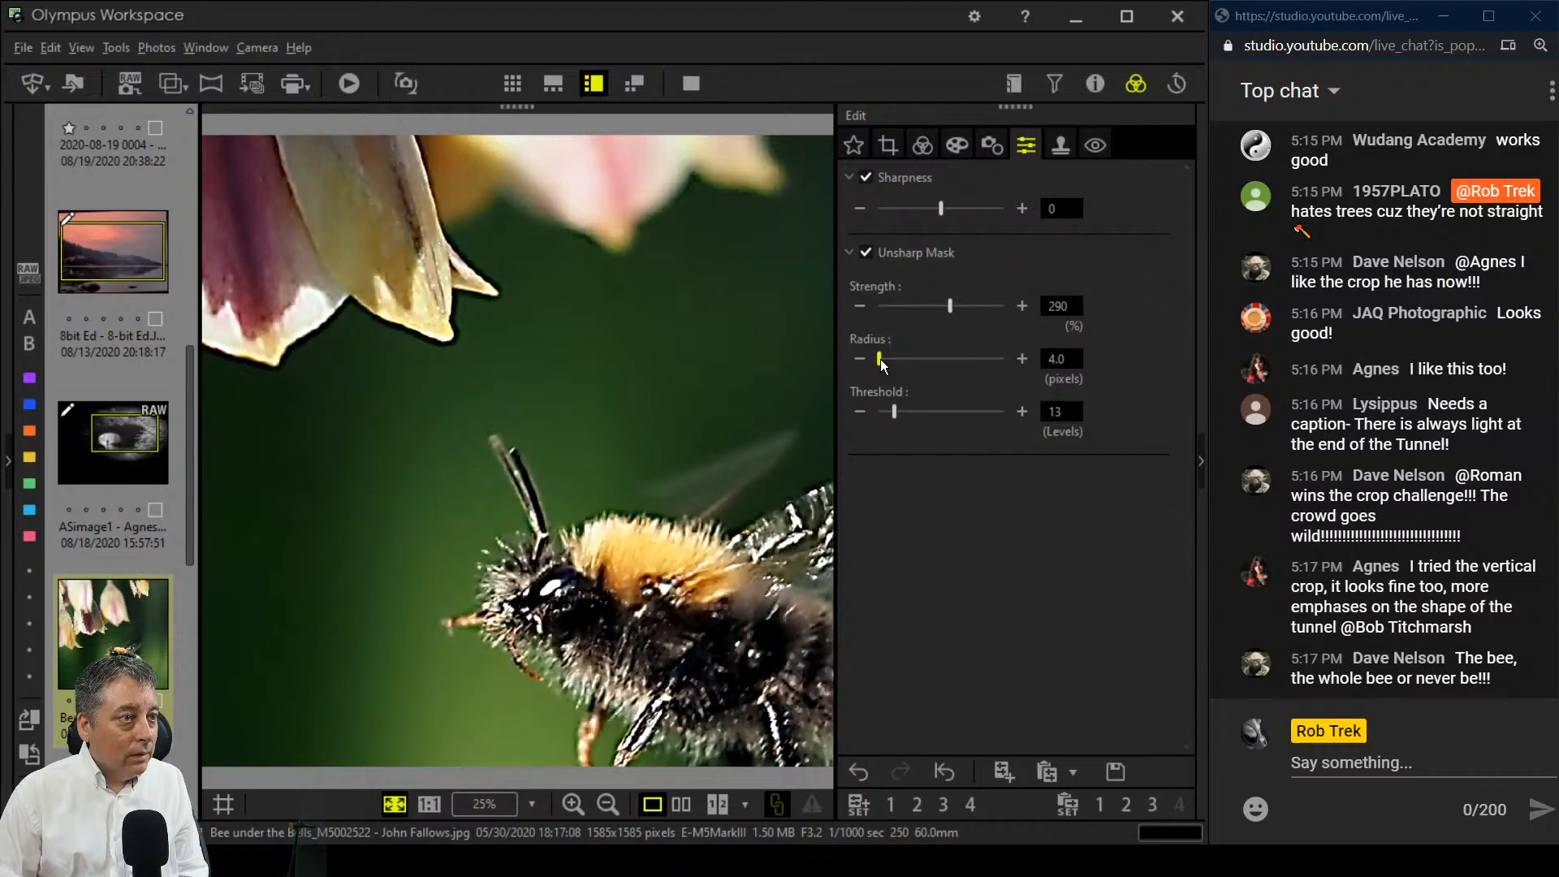
# Step: Reduce the unsharp mask radius to 1.8 pixels
pyautogui.click(861, 361)
pyautogui.click(861, 360)
pyautogui.click(861, 362)
pyautogui.click(861, 362)
pyautogui.click(861, 363)
pyautogui.click(861, 363)
pyautogui.click(861, 363)
pyautogui.click(861, 362)
pyautogui.click(861, 363)
pyautogui.click(861, 362)
pyautogui.click(861, 362)
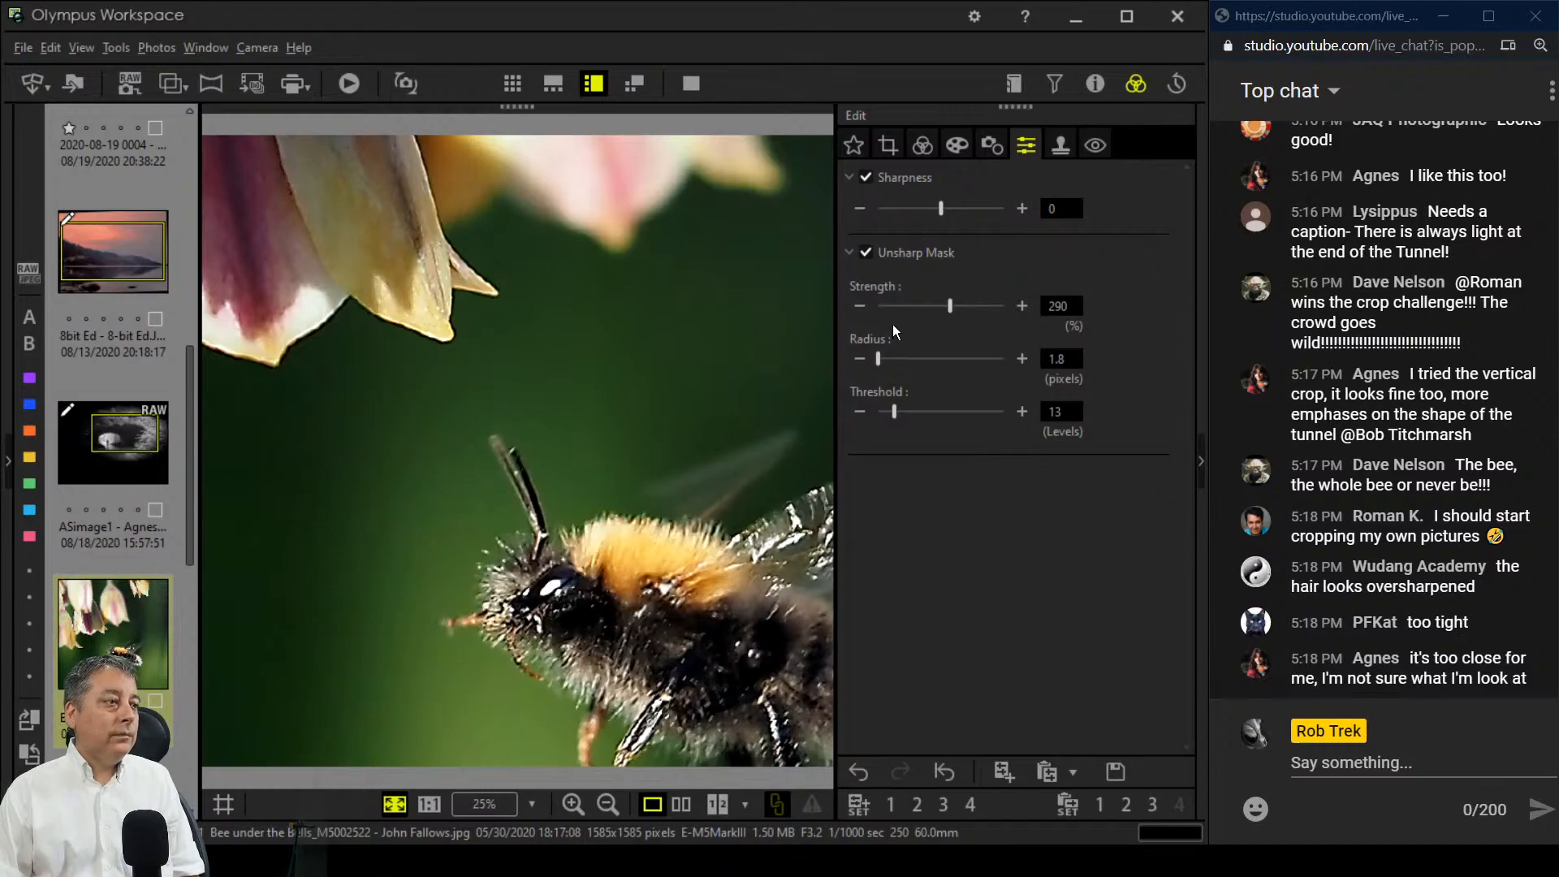
# Step: Switch the crop ratio to Original and trim the frame's upper and right edges to about 1455 x 1409 pixels around the whole bee
pyautogui.click(884, 150)
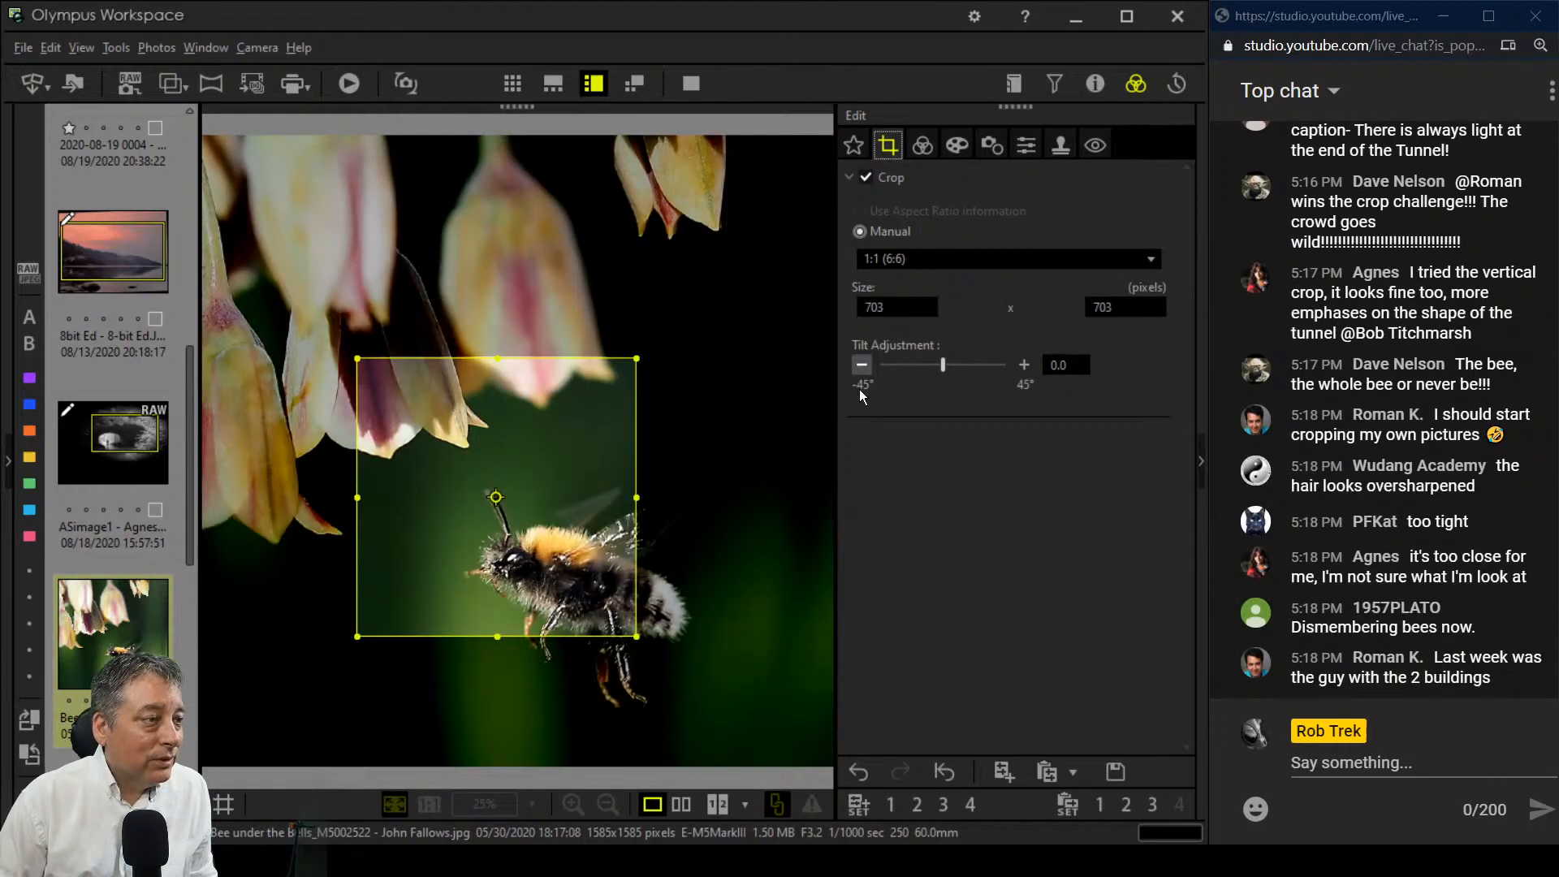
pyautogui.click(932, 261)
pyautogui.click(918, 284)
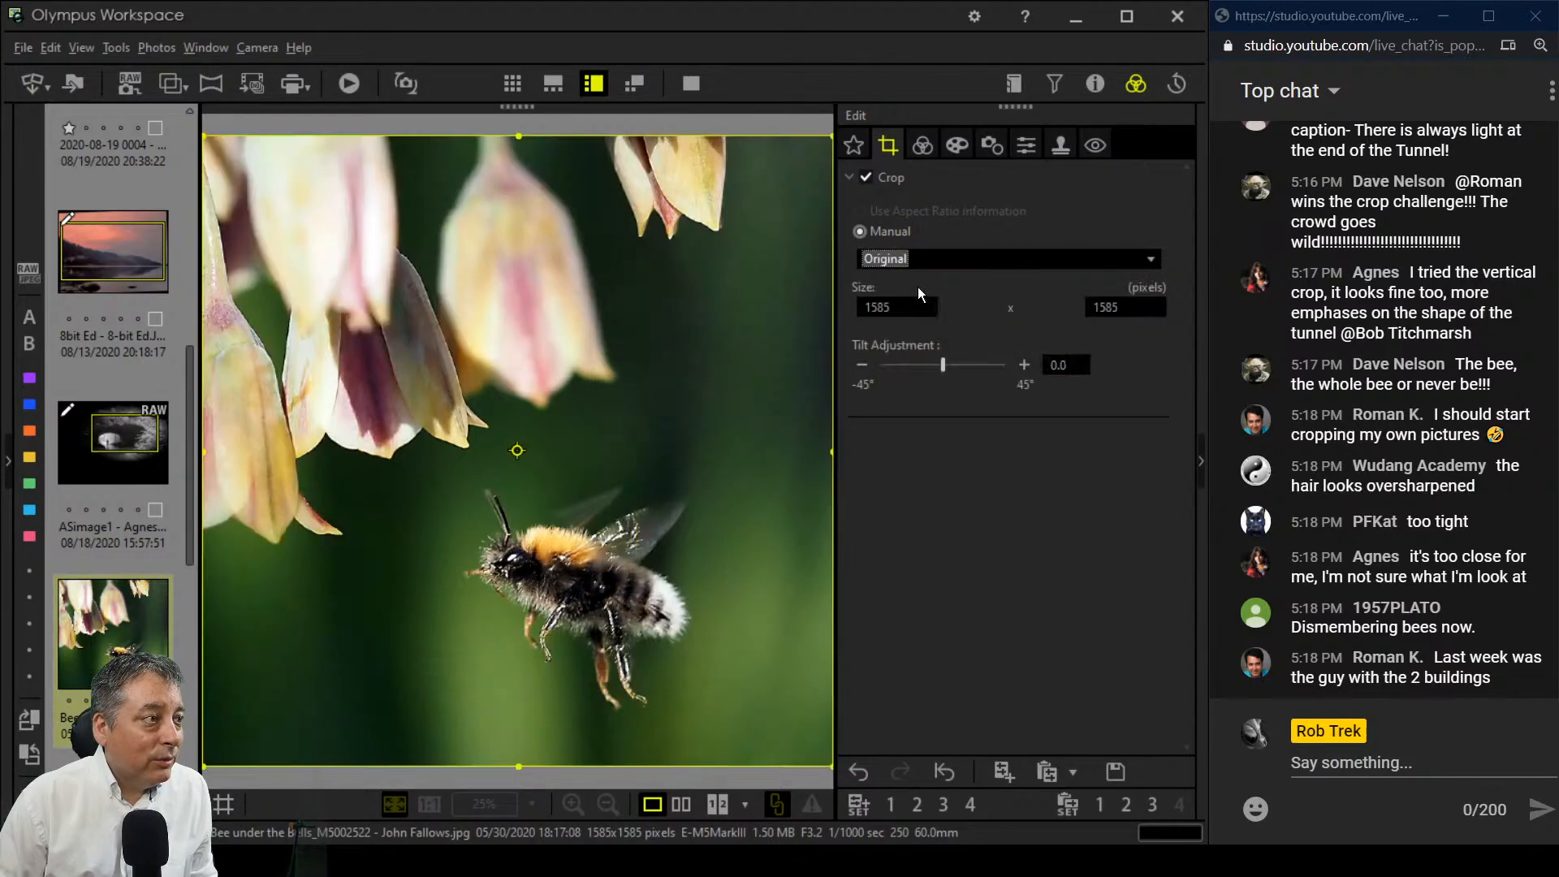
pyautogui.moveTo(831, 137); pyautogui.dragTo(777, 214)
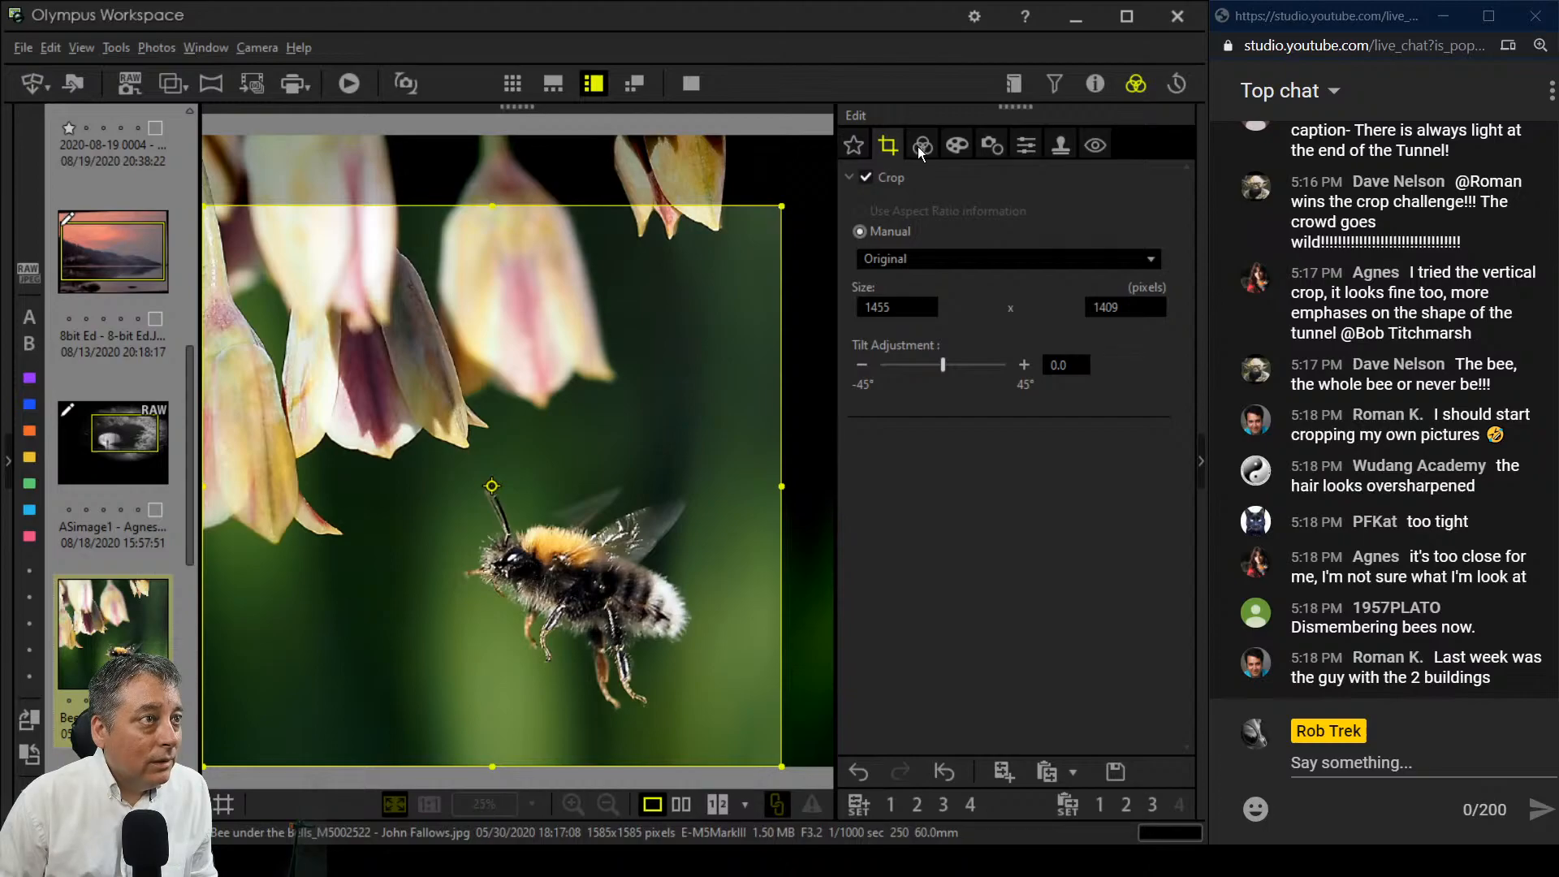
# Step: Darken the bee photo's edges with a vignetting of -7 and apply the Pop Art filter
pyautogui.click(956, 146)
pyautogui.moveTo(942, 563); pyautogui.dragTo(926, 564)
pyautogui.click(931, 209)
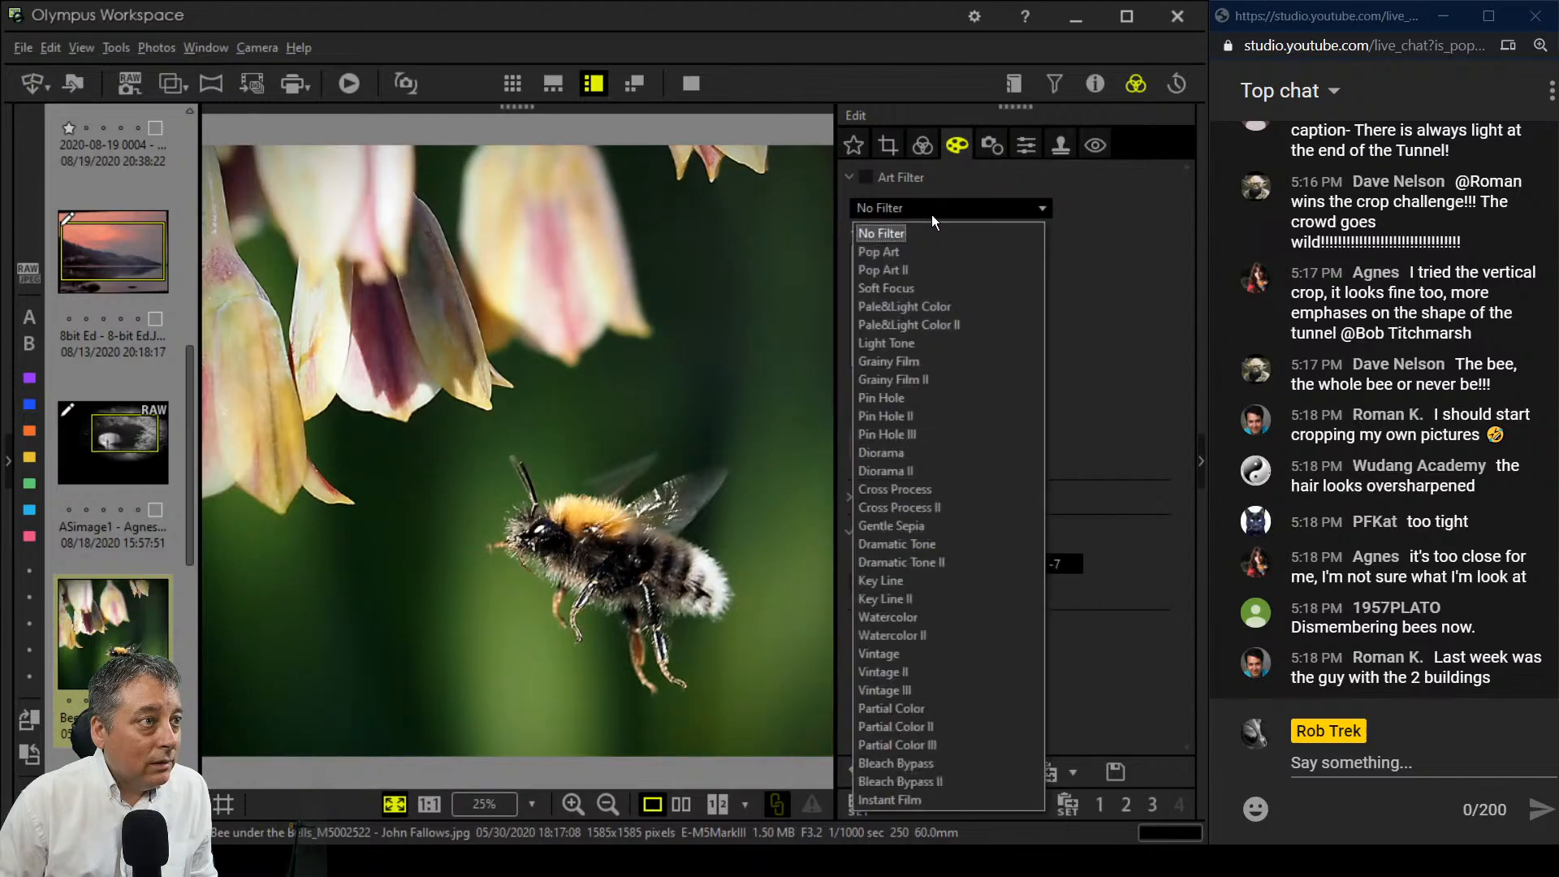
pyautogui.click(924, 248)
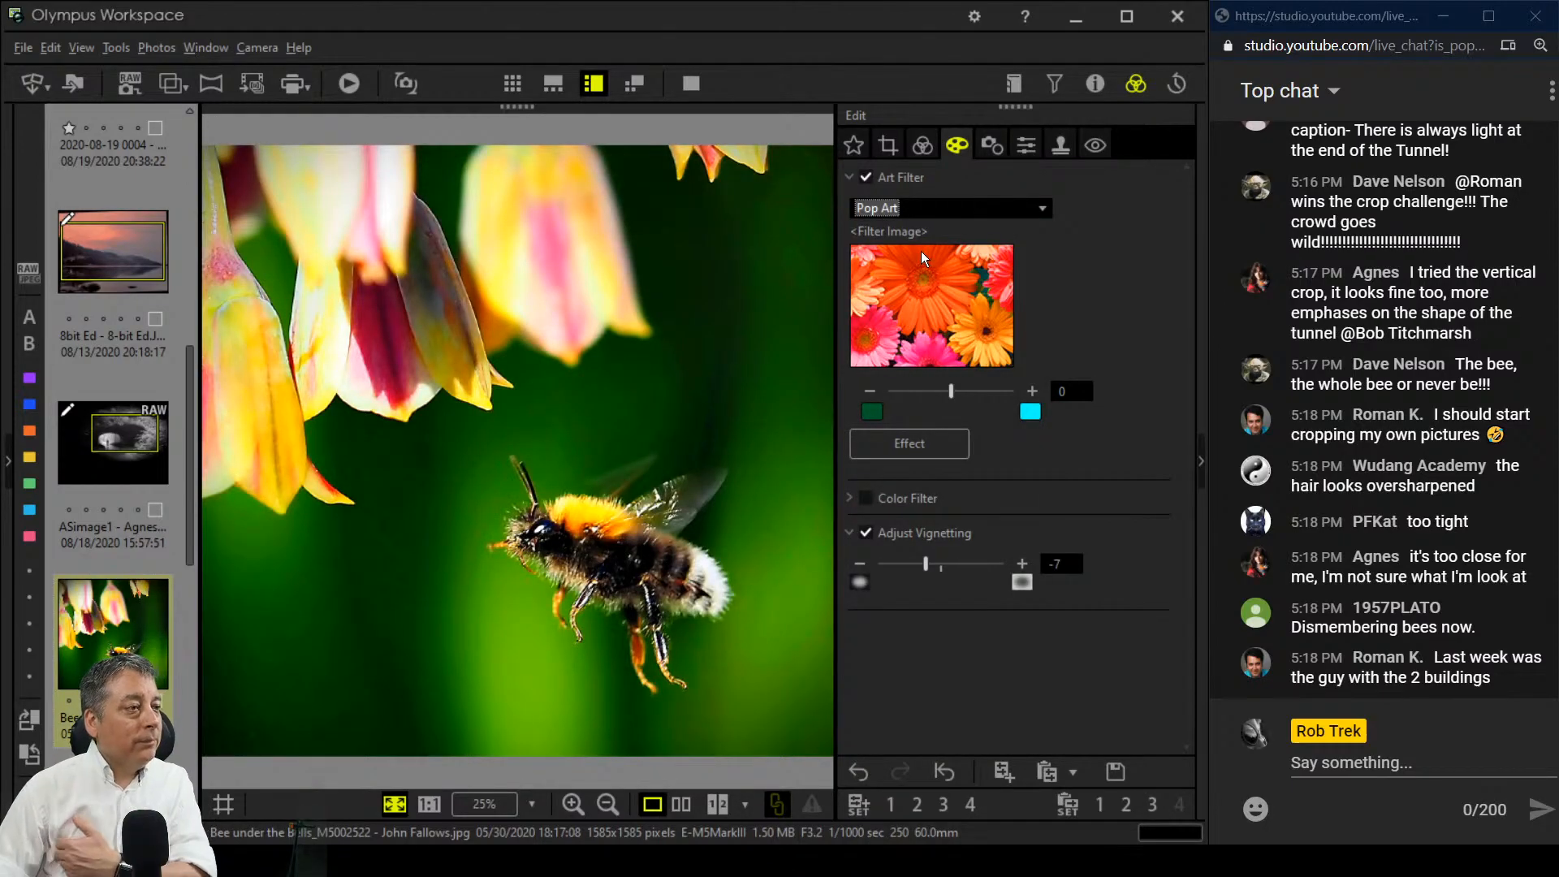
# Step: Try the bee photo at -100 saturation, and settle on a saturation of -46
pyautogui.click(914, 151)
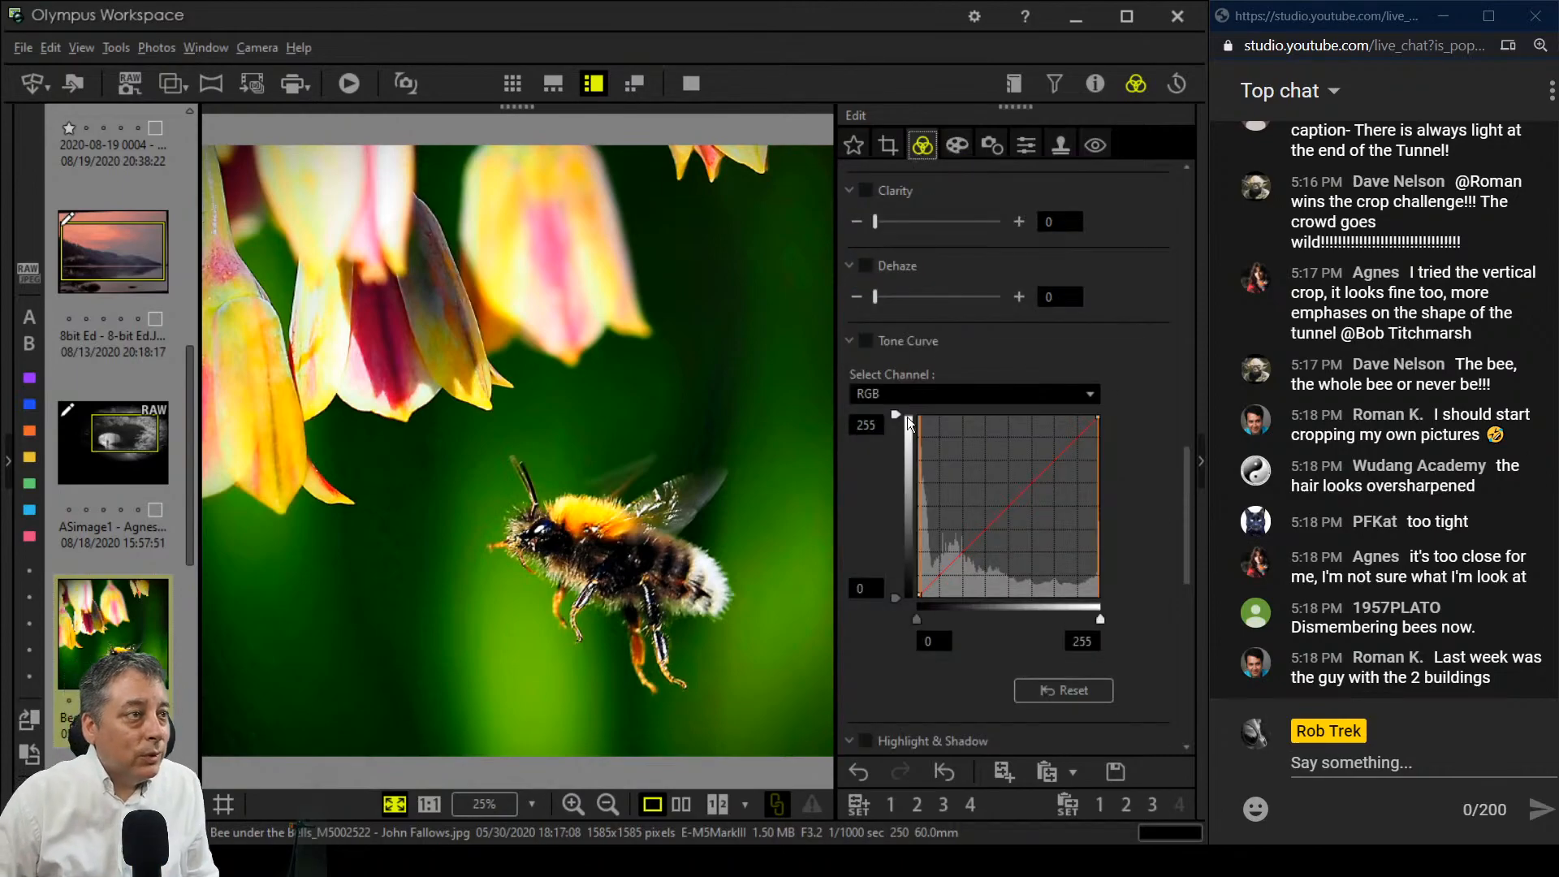
pyautogui.scroll(-3, 919, 645)
pyautogui.scroll(-4, 919, 645)
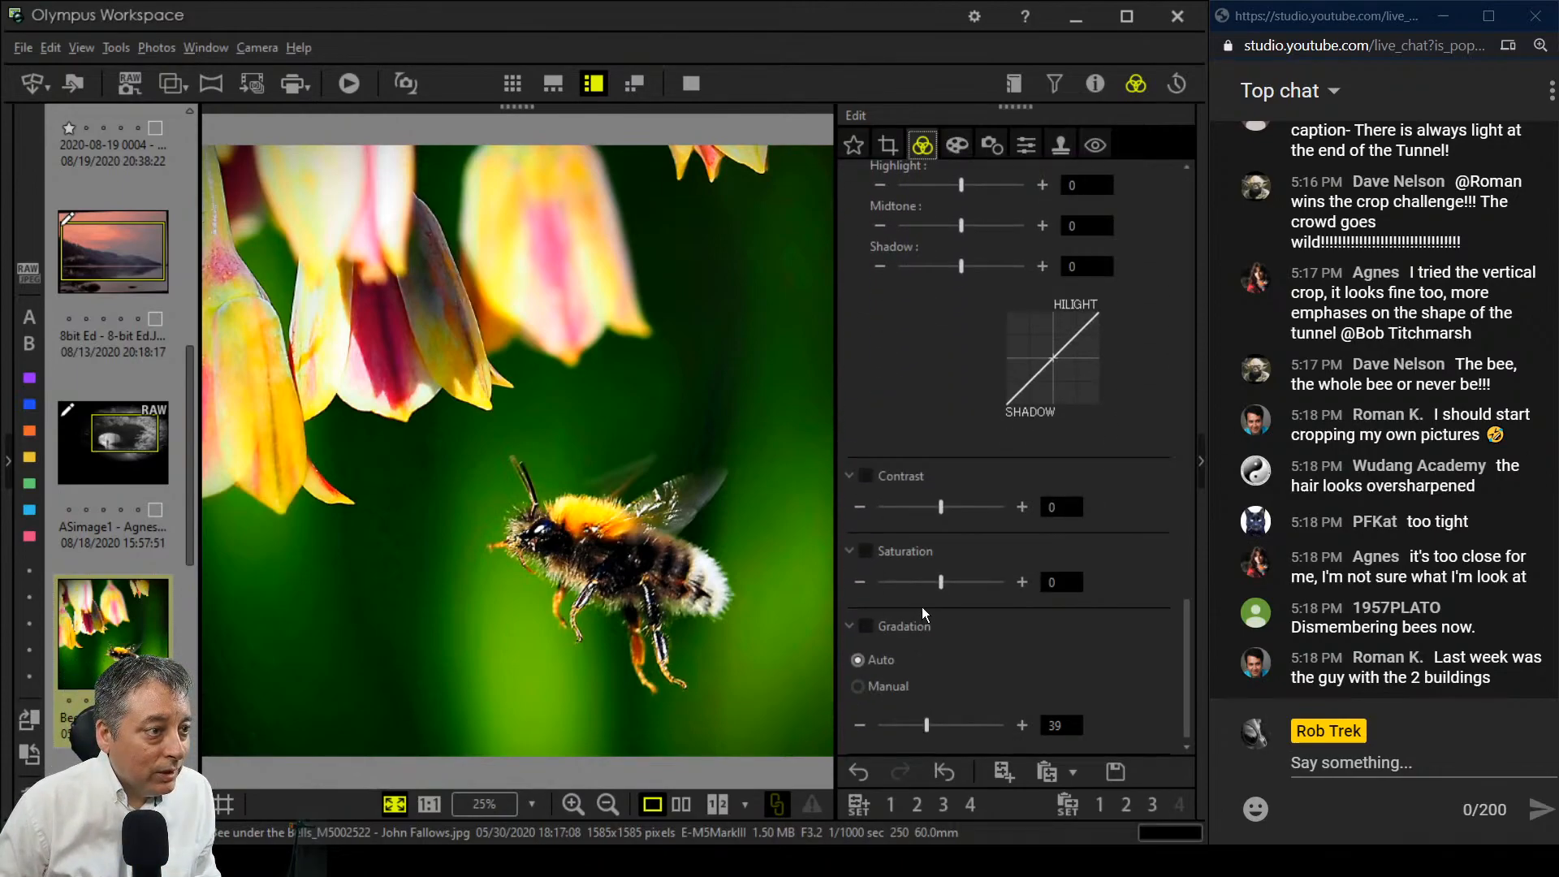
pyautogui.moveTo(940, 584); pyautogui.dragTo(860, 583)
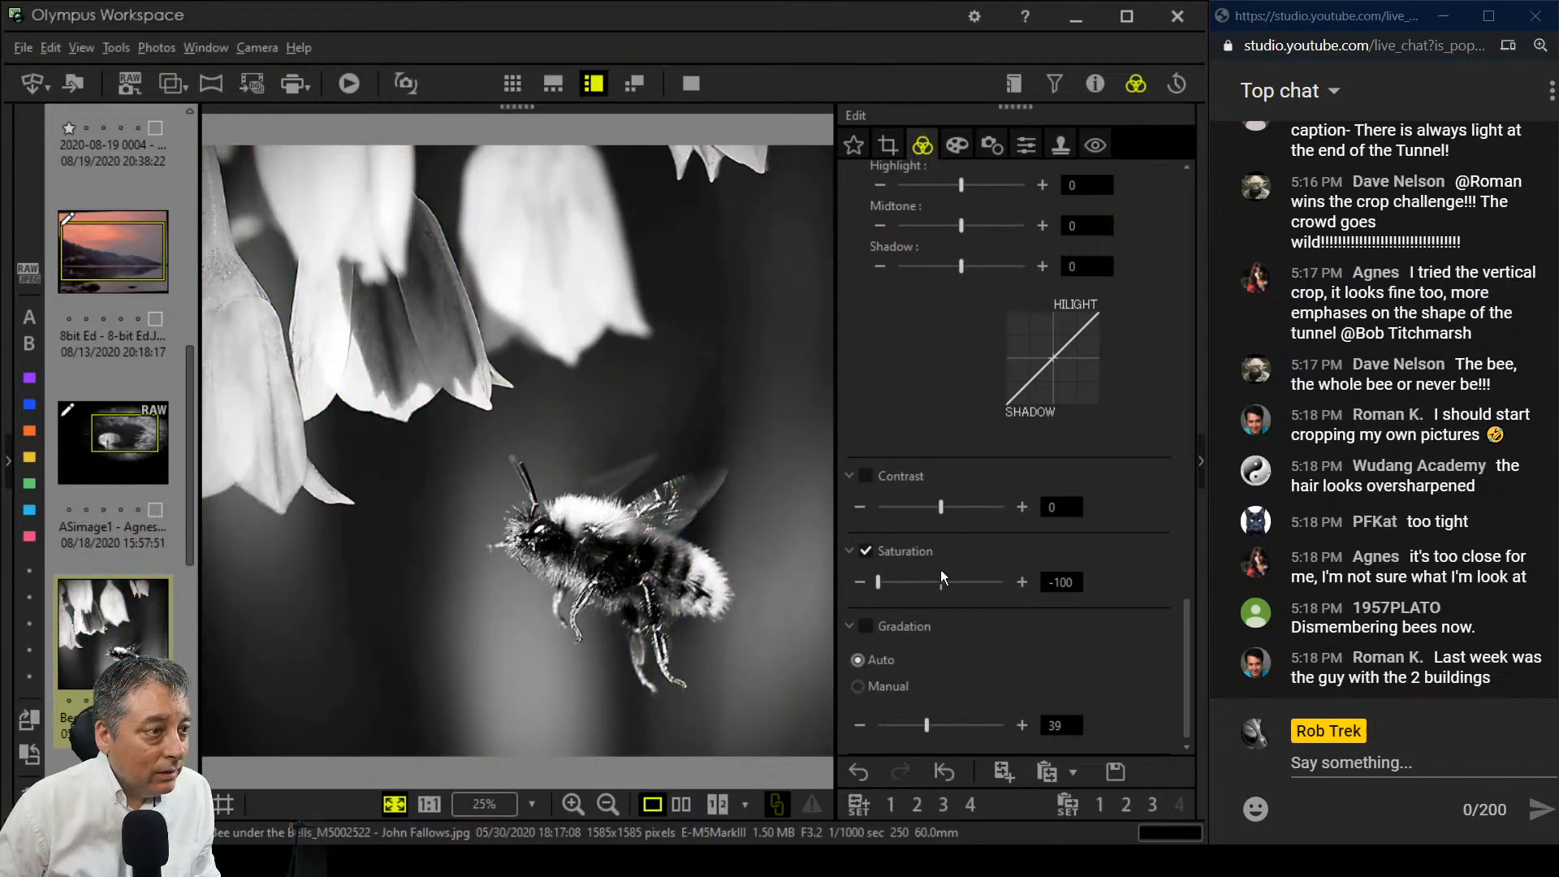
pyautogui.moveTo(880, 587); pyautogui.dragTo(914, 588)
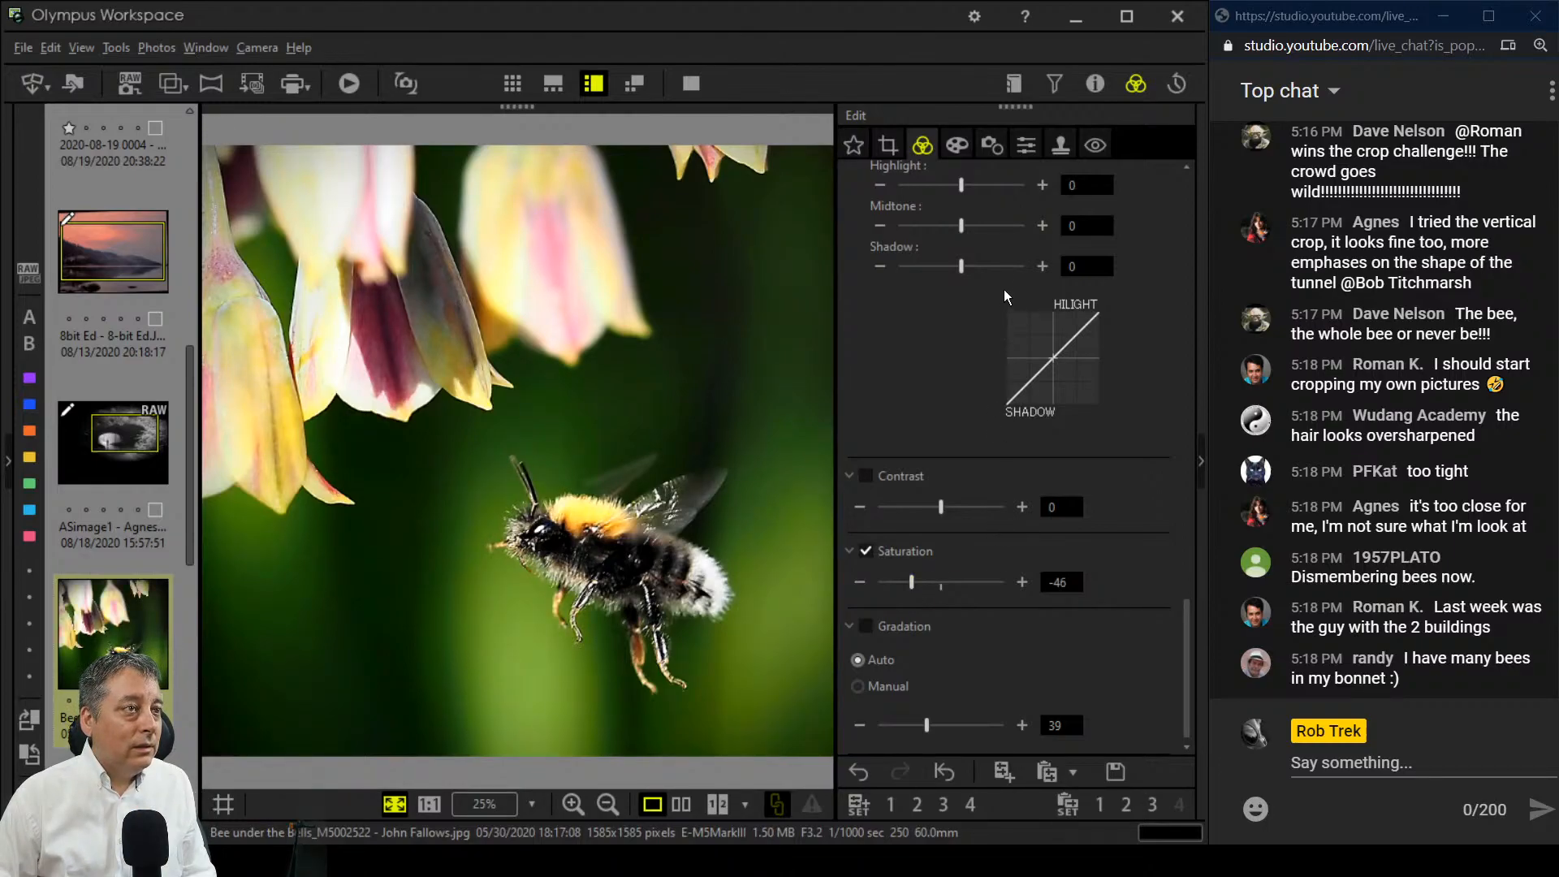
# Step: Lower the color saturation of green ranges 9 and 10 to -2 each
pyautogui.click(957, 144)
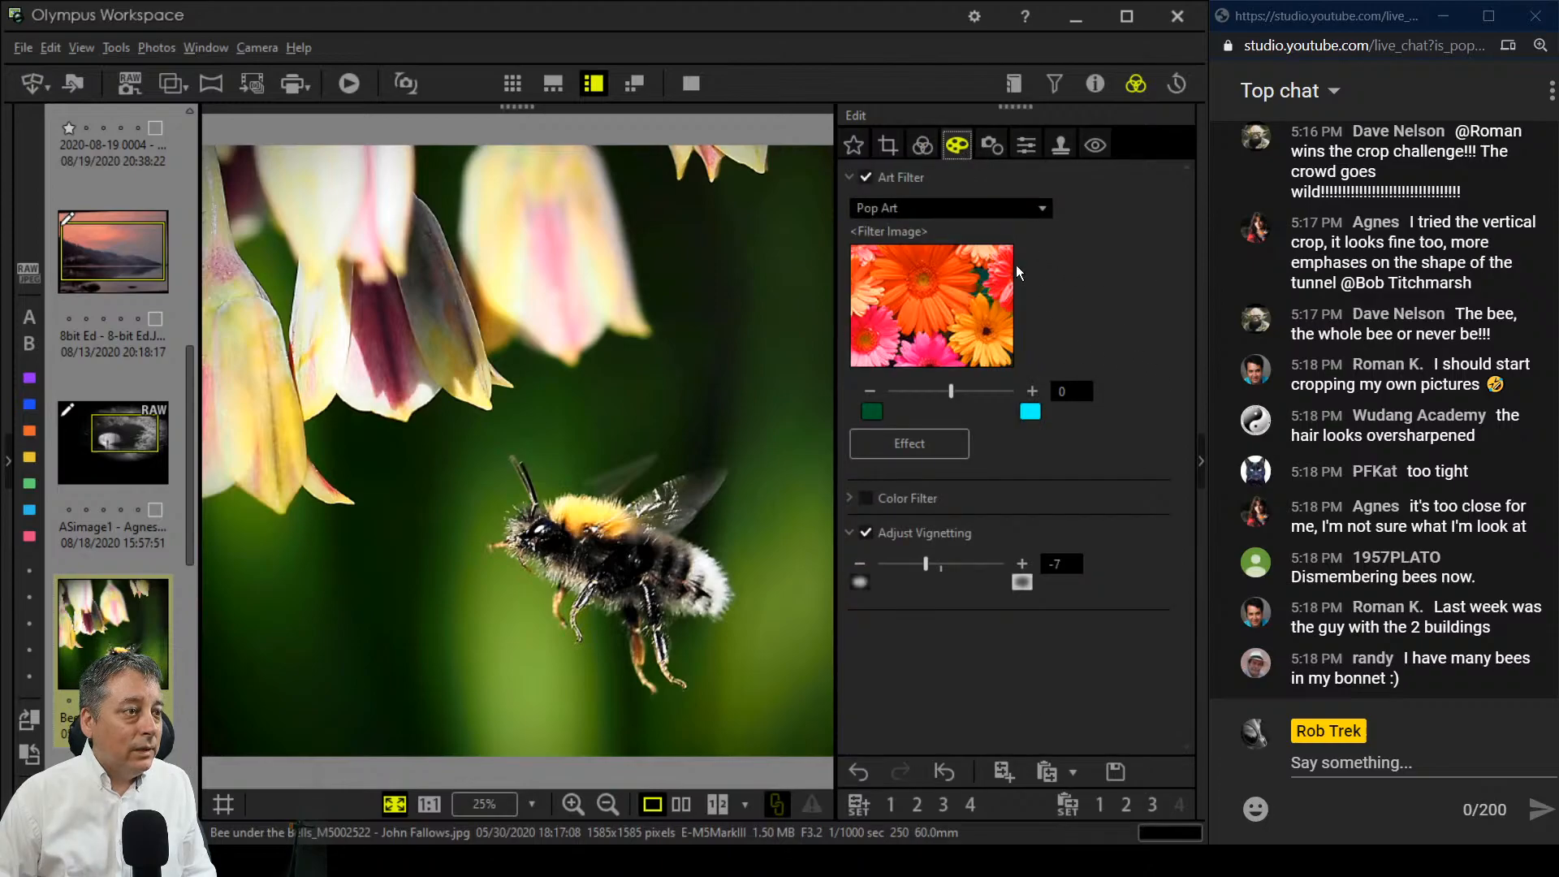
pyautogui.click(921, 146)
pyautogui.moveTo(1182, 700); pyautogui.dragTo(1181, 532)
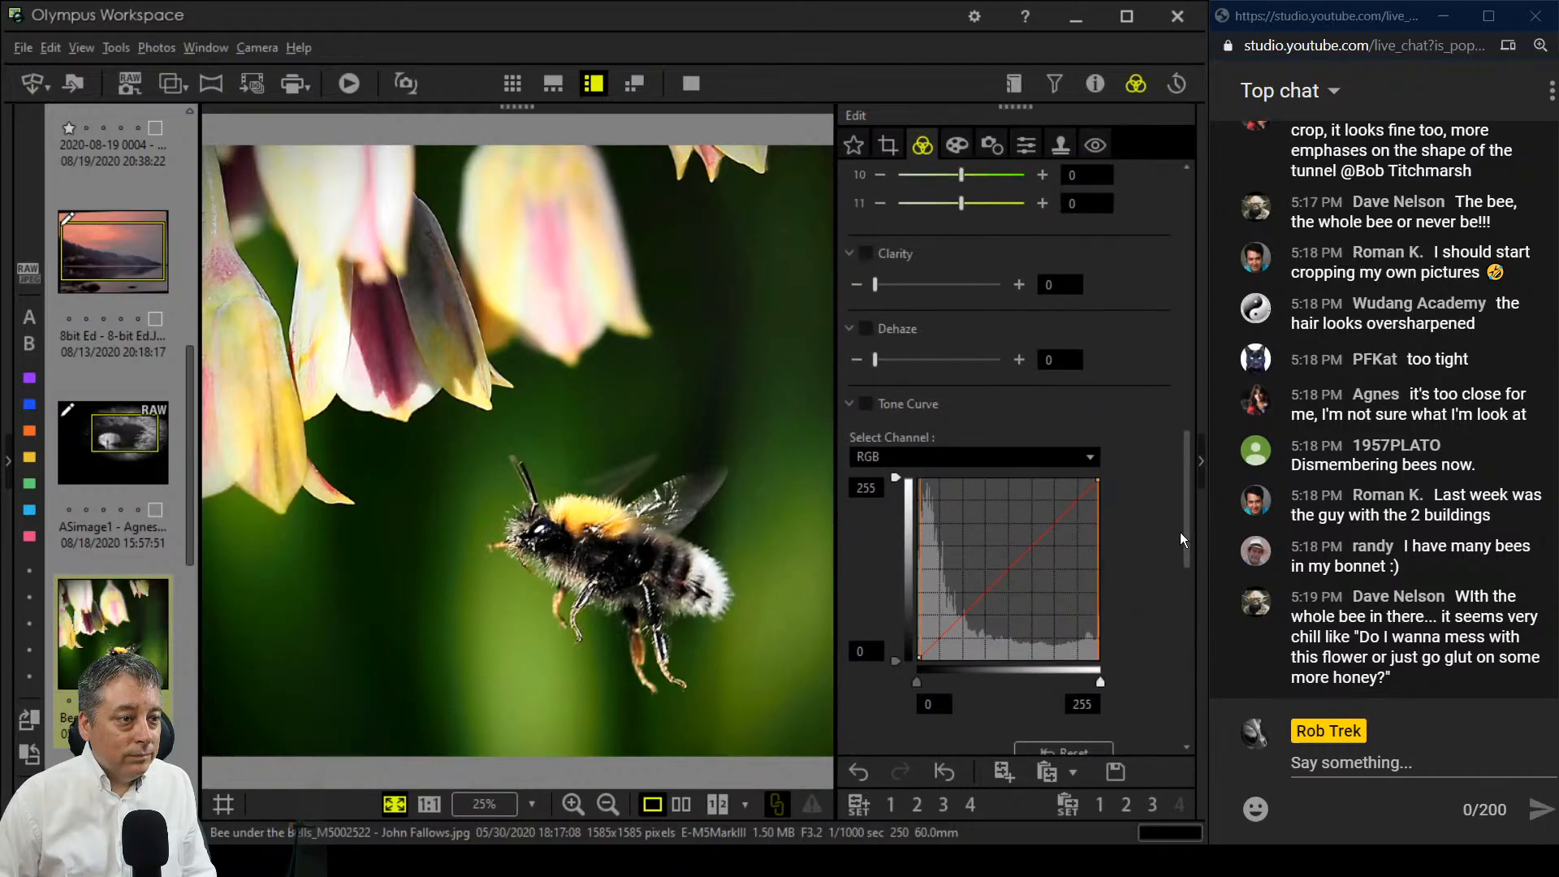
pyautogui.moveTo(1181, 533); pyautogui.dragTo(1184, 425)
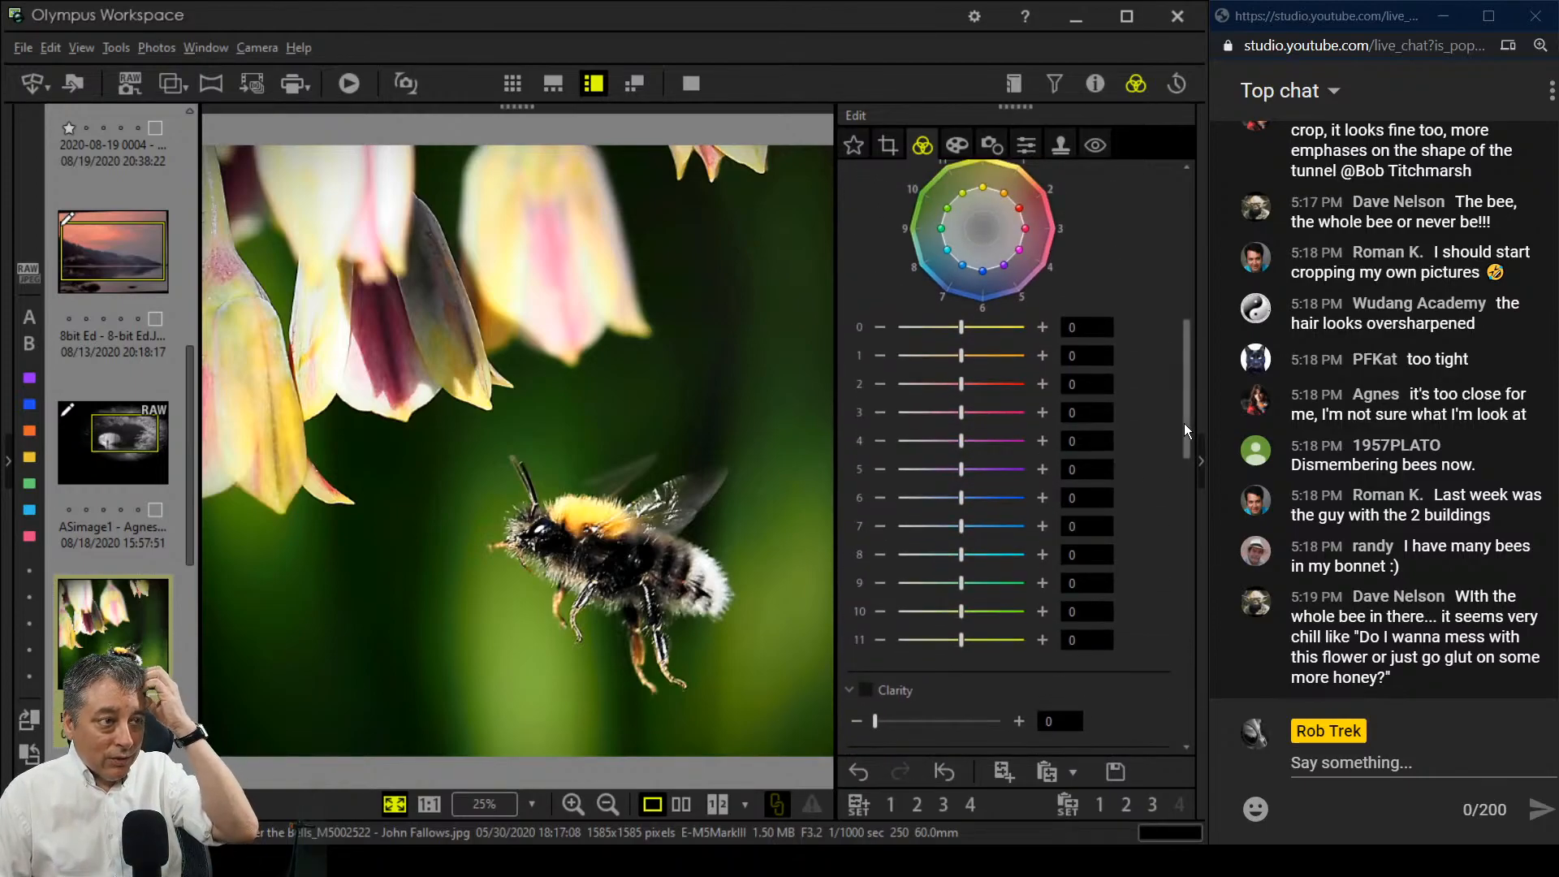
pyautogui.moveTo(955, 586)
pyautogui.mouseDown()
pyautogui.moveTo(971, 617)
pyautogui.moveTo(948, 616)
pyautogui.mouseUp()
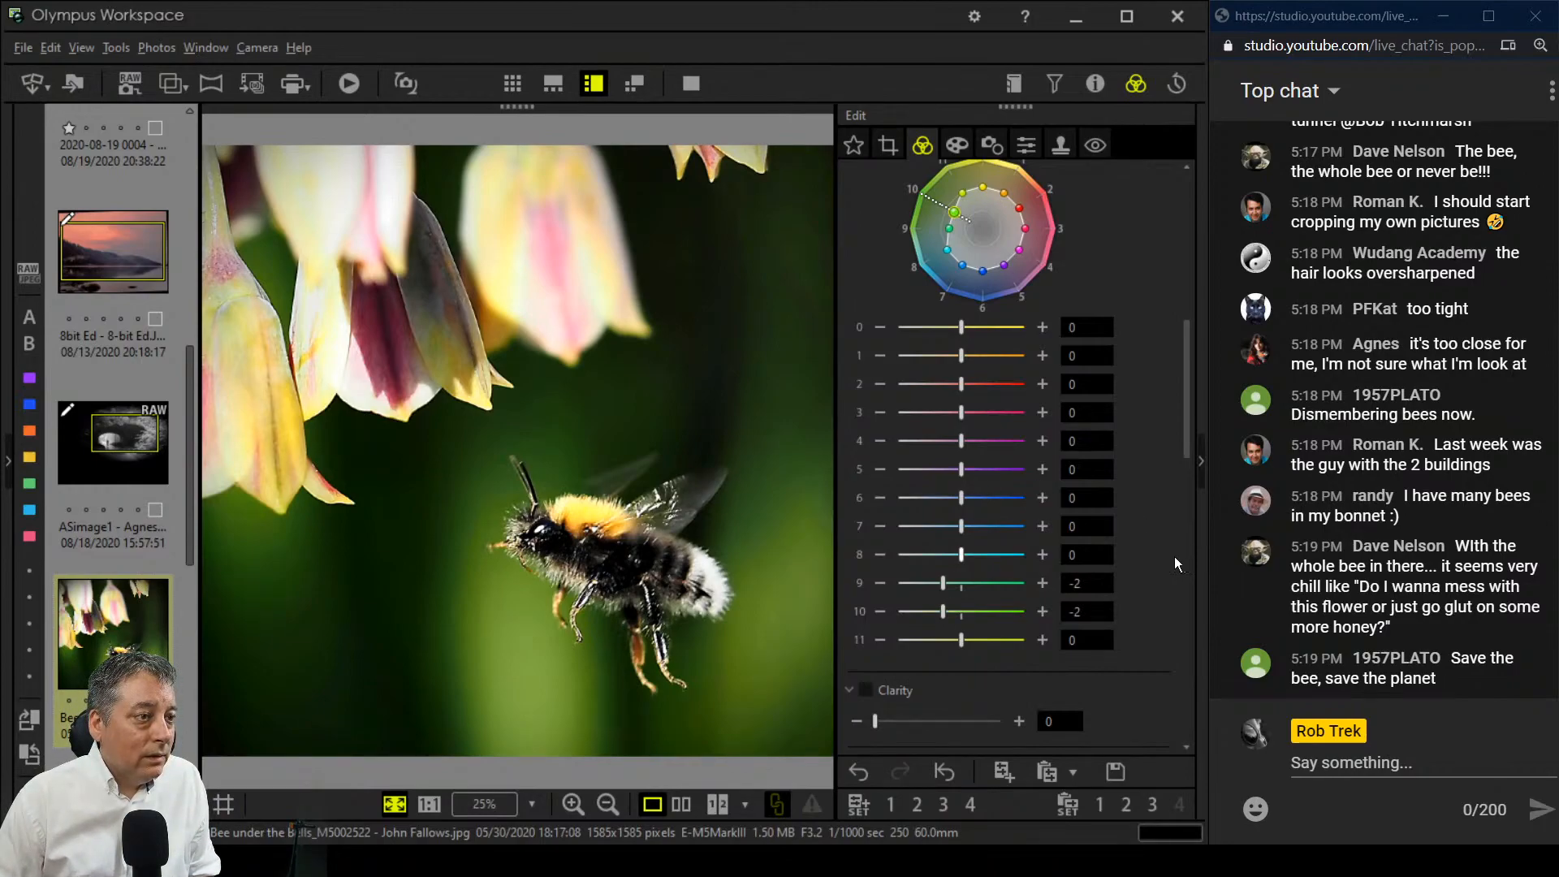
# Step: Warm the custom white balance to 0.6 on the blue-amber axis and nudge the green-magenta axis toward magenta
pyautogui.scroll(5, 1134, 366)
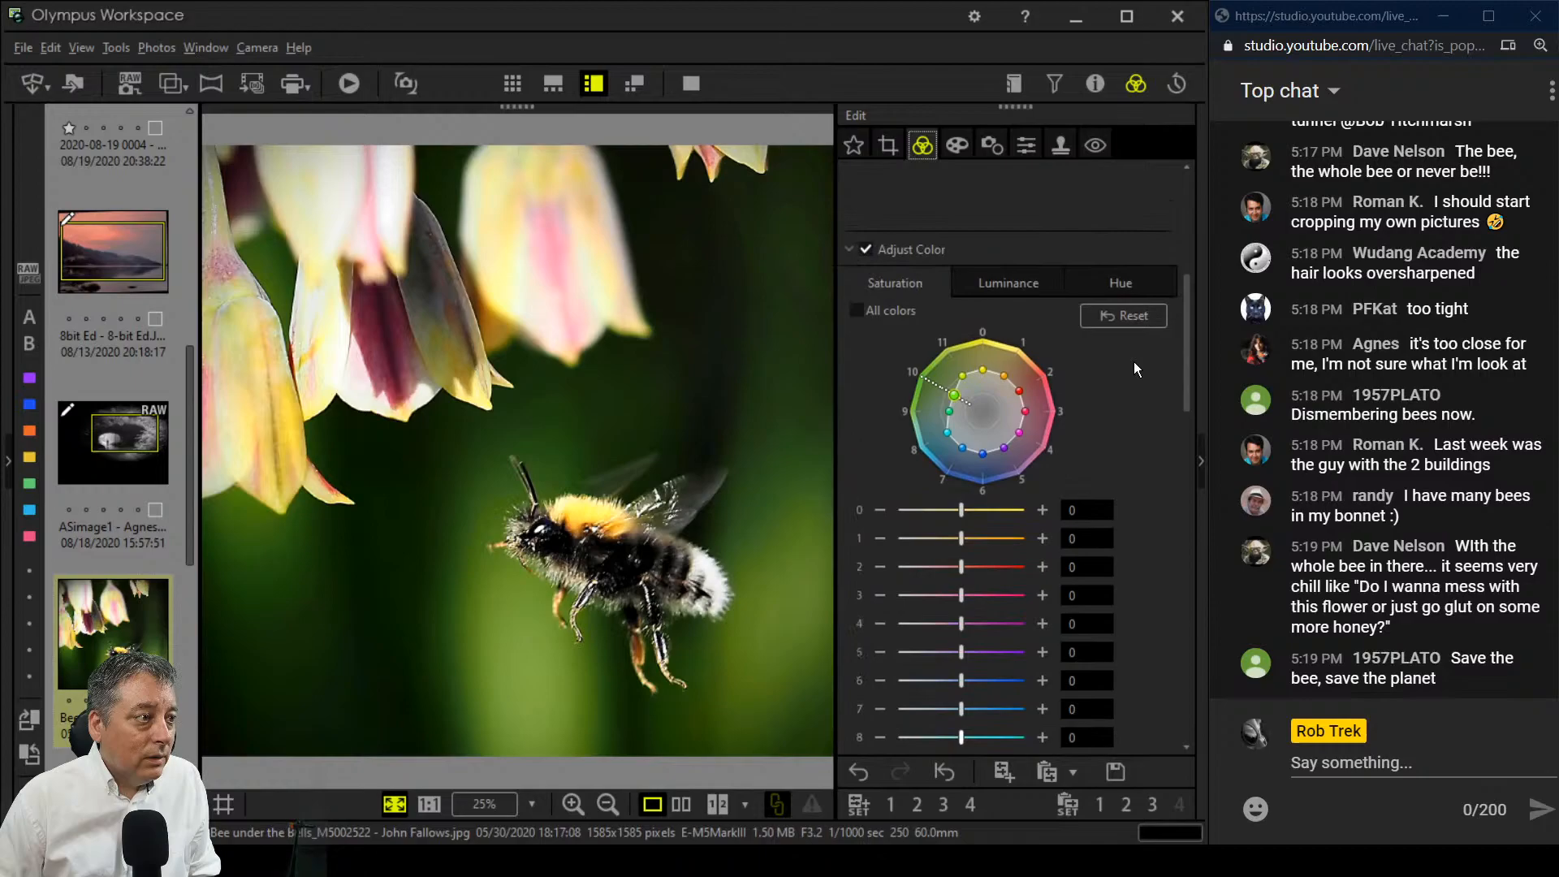
pyautogui.scroll(3, 1134, 370)
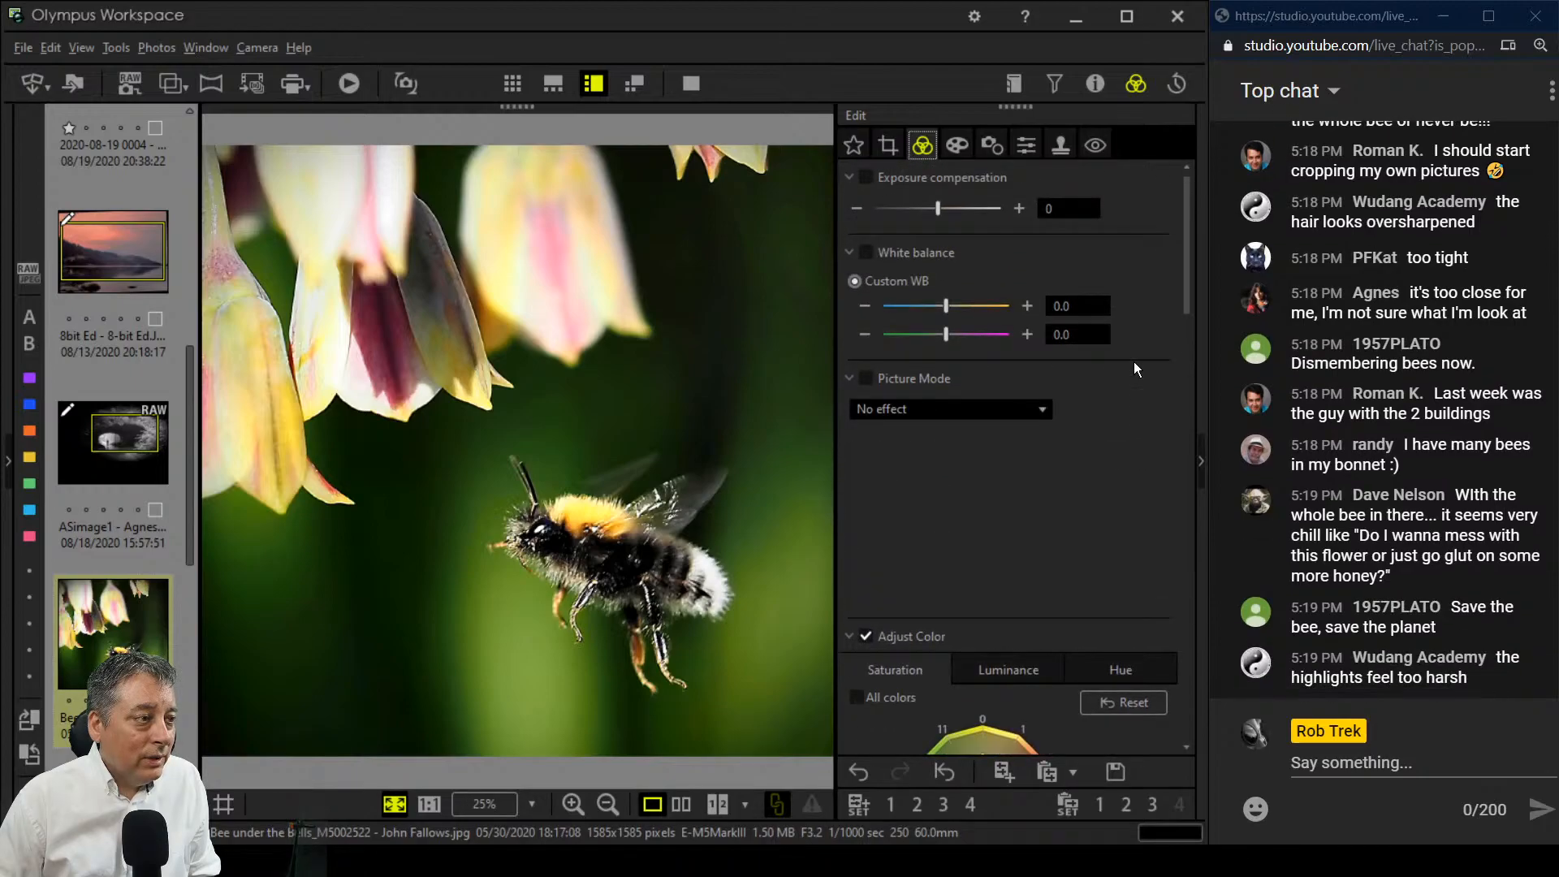
pyautogui.click(1027, 307)
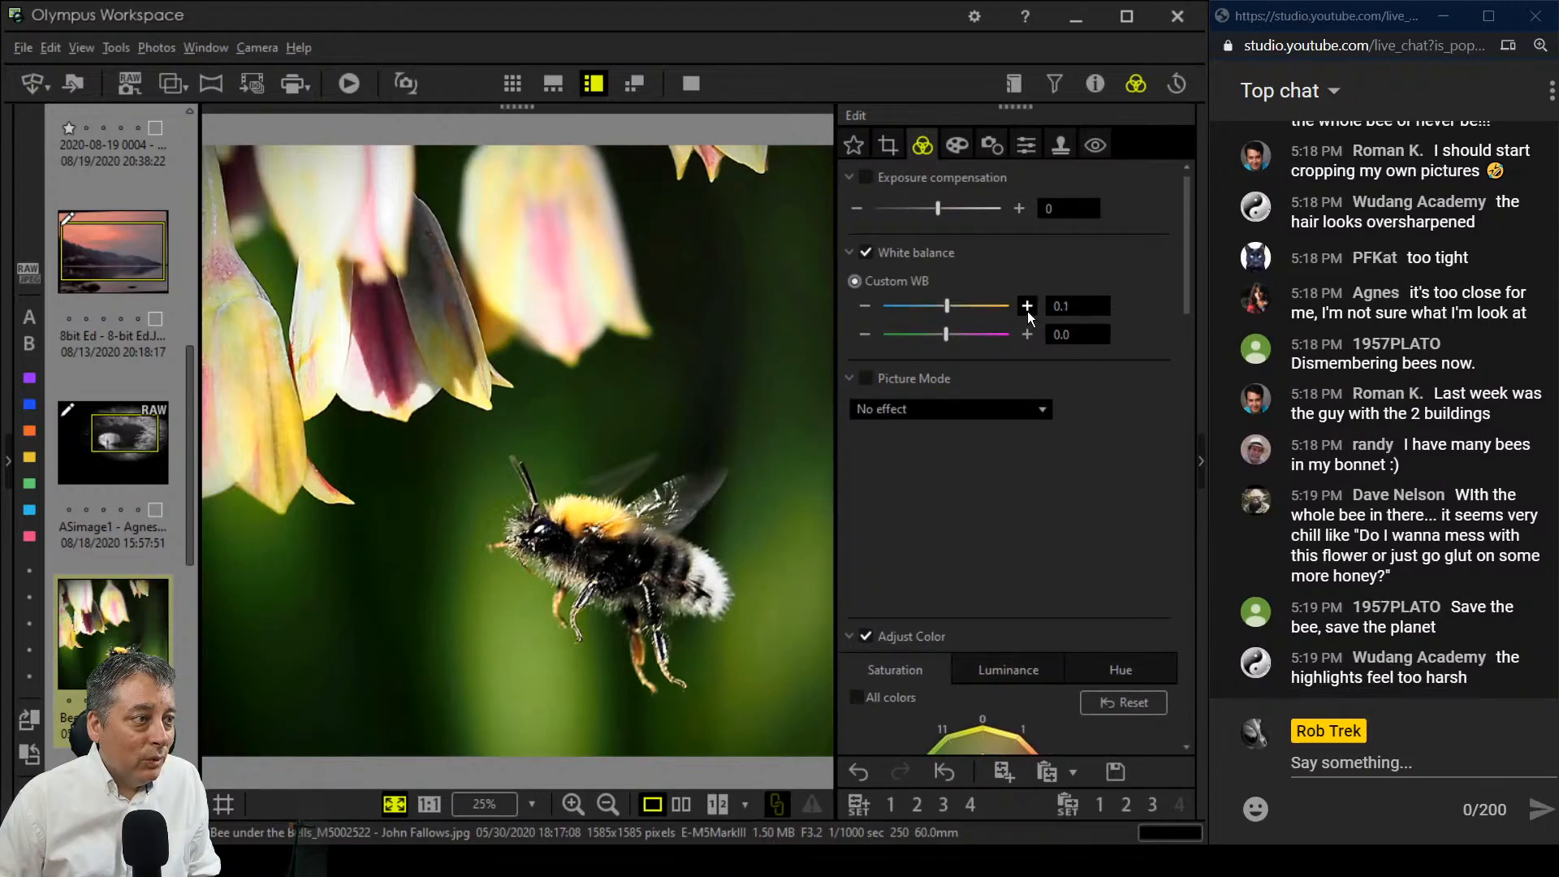
pyautogui.click(1028, 307)
pyautogui.click(1027, 307)
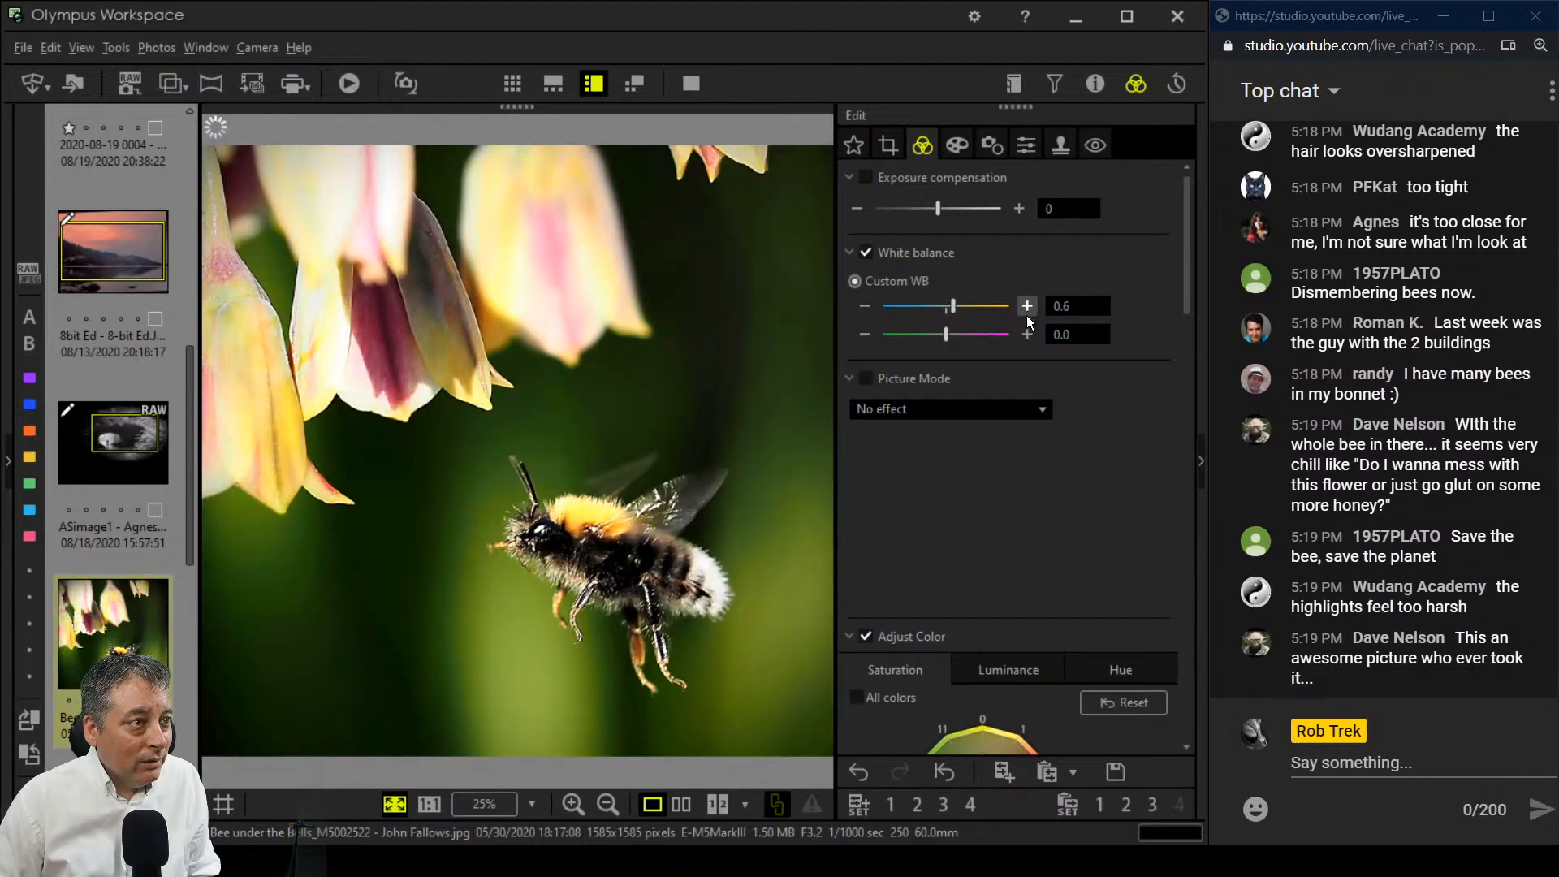
pyautogui.click(1027, 340)
pyautogui.click(1027, 339)
pyautogui.click(1027, 339)
# Step: Strengthen the dark vignetting on the bee photo to -12
pyautogui.scroll(-10, 1105, 504)
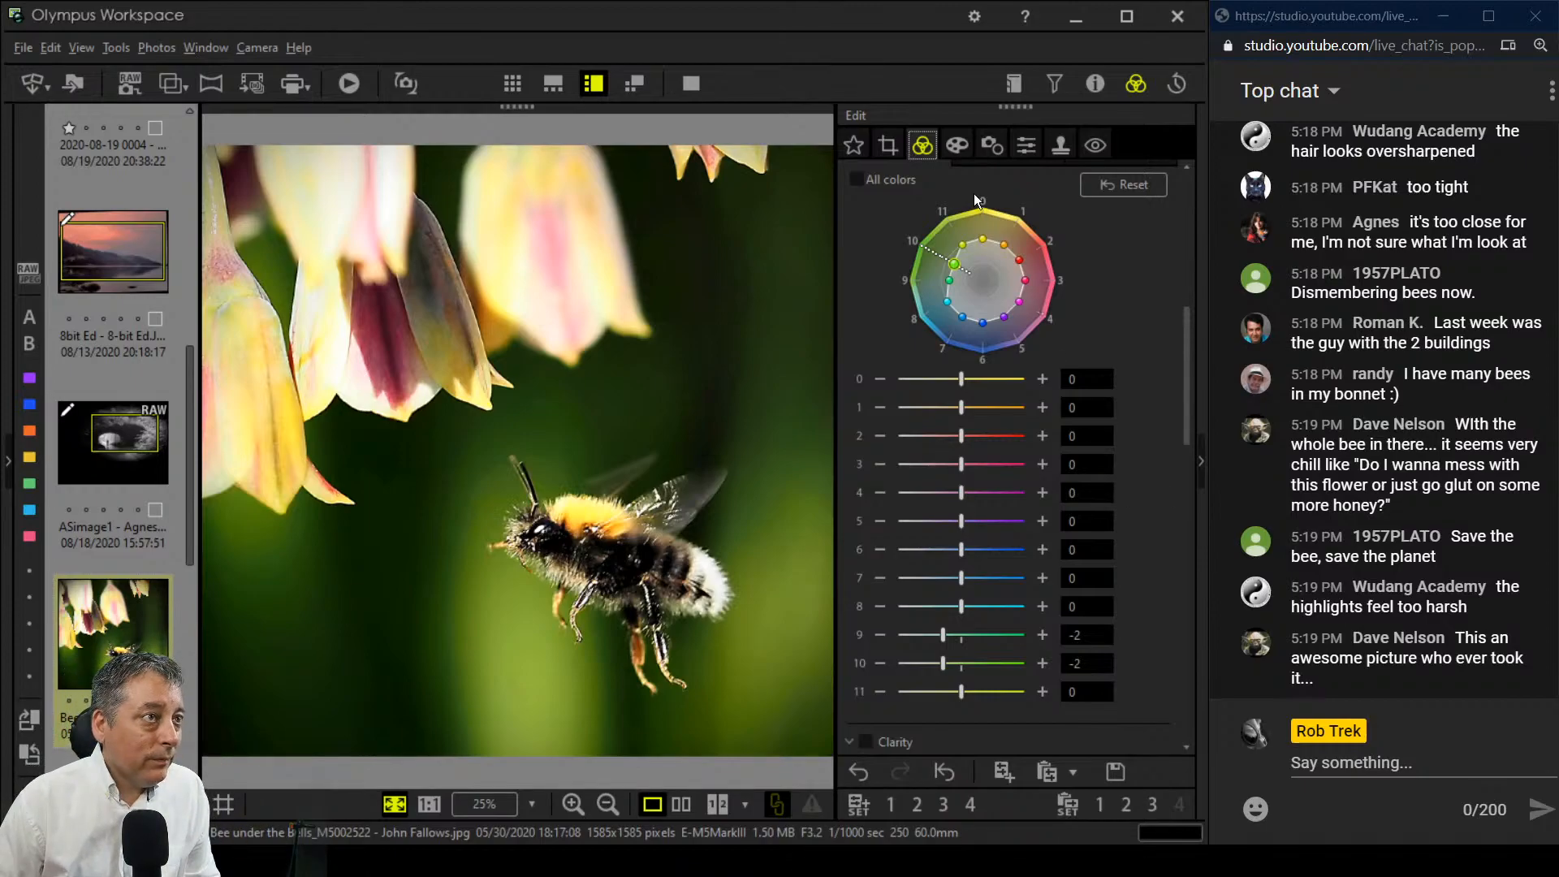
pyautogui.click(957, 146)
pyautogui.moveTo(918, 565); pyautogui.dragTo(914, 566)
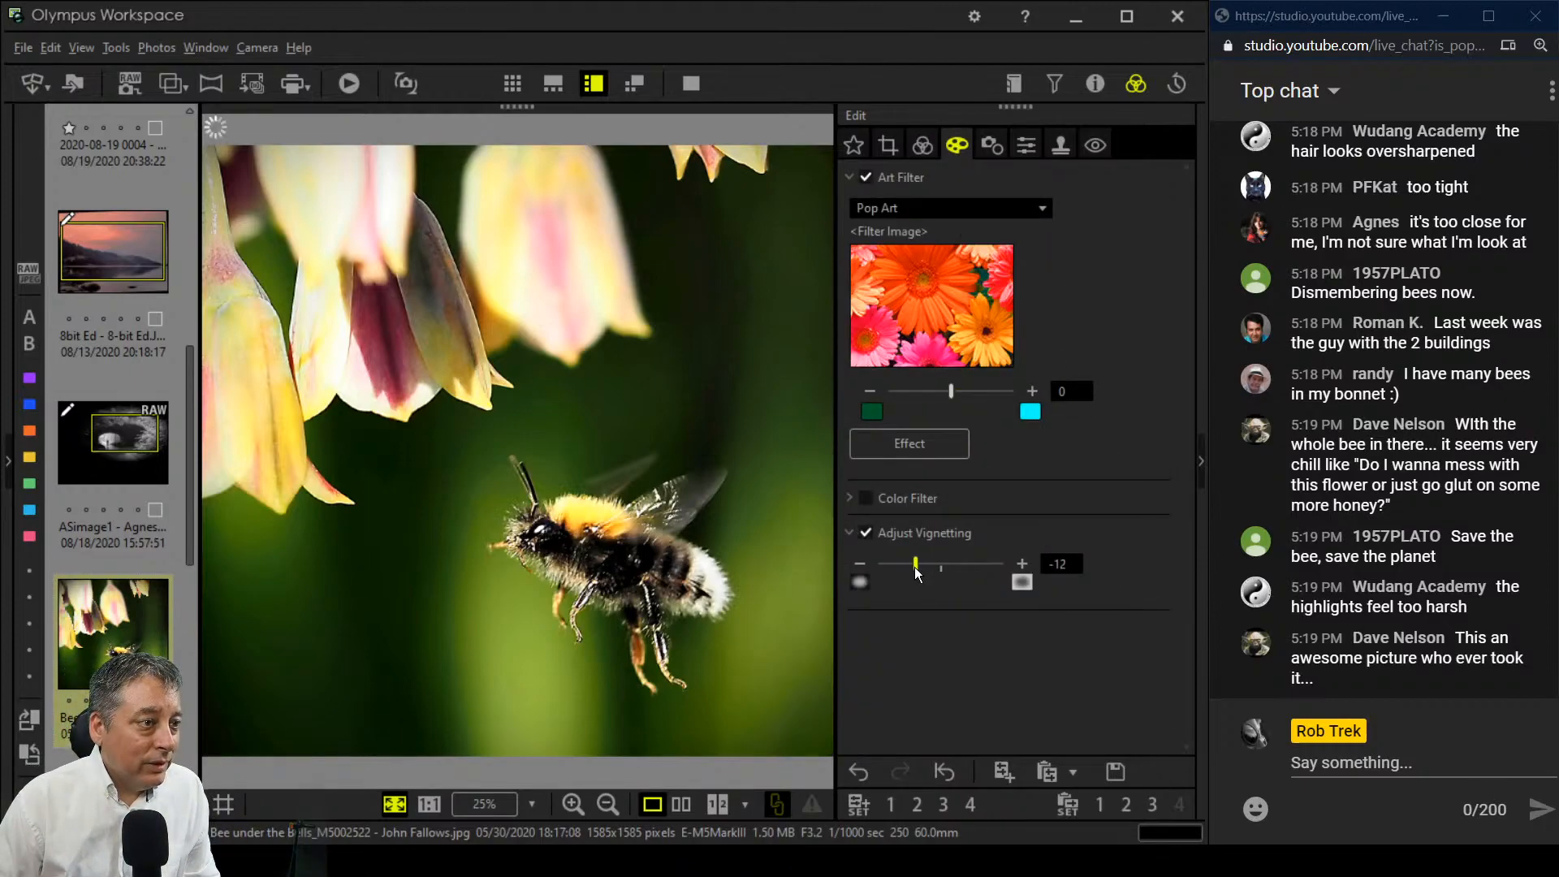
# Step: Lower the RGB tone curve slightly in the highlights, anchor it in the shadows, and compare the edit side by side with the original
pyautogui.click(918, 150)
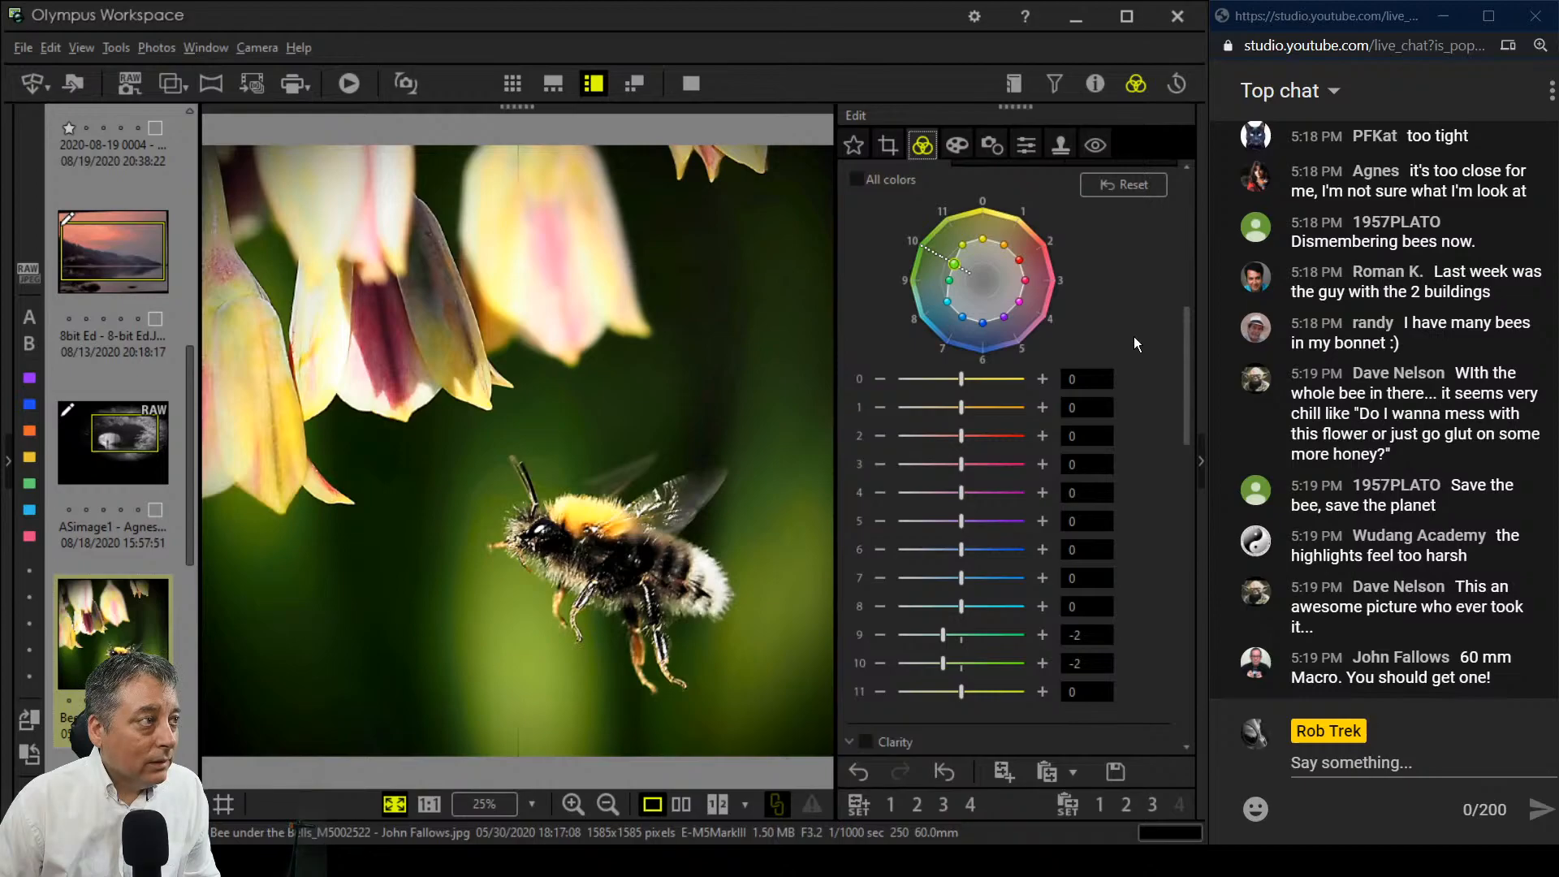
pyautogui.moveTo(1187, 413); pyautogui.dragTo(1171, 544)
pyautogui.moveTo(1083, 419); pyautogui.dragTo(1081, 419)
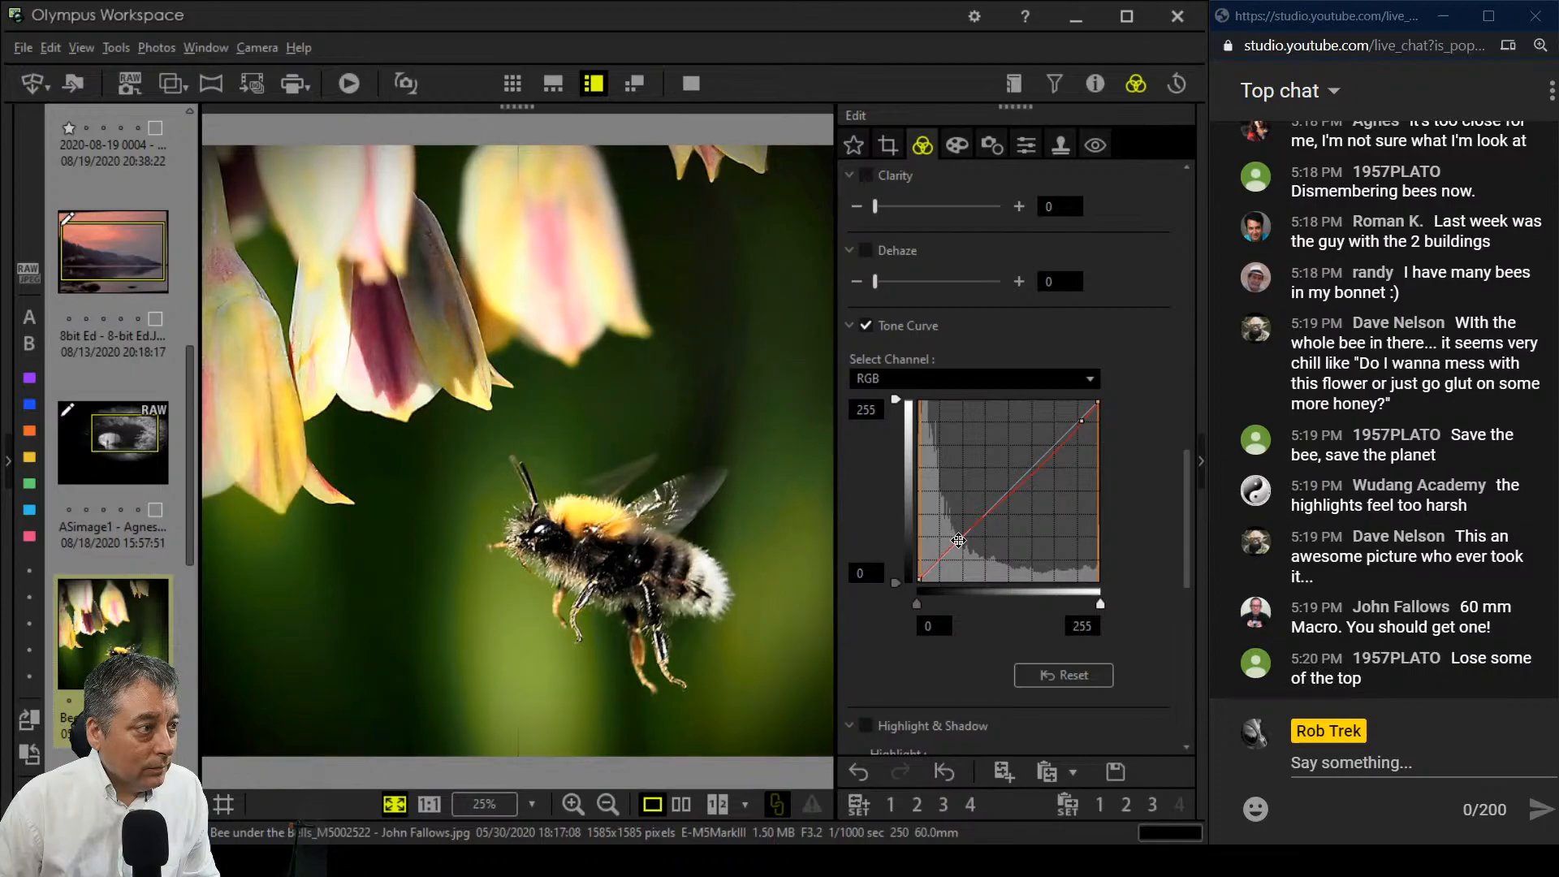
pyautogui.click(958, 540)
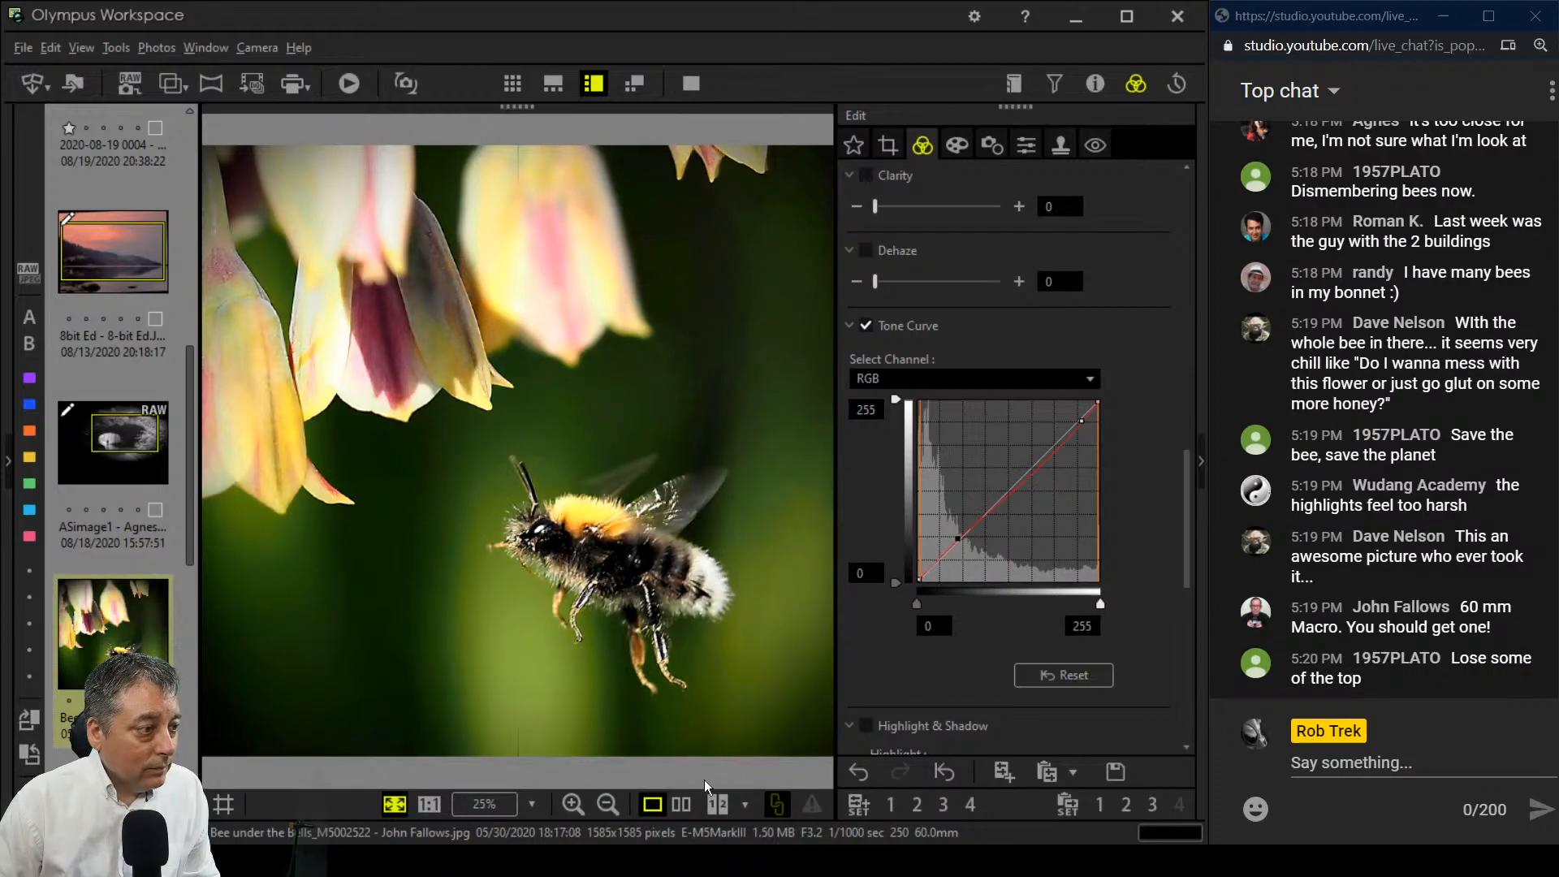
pyautogui.click(680, 804)
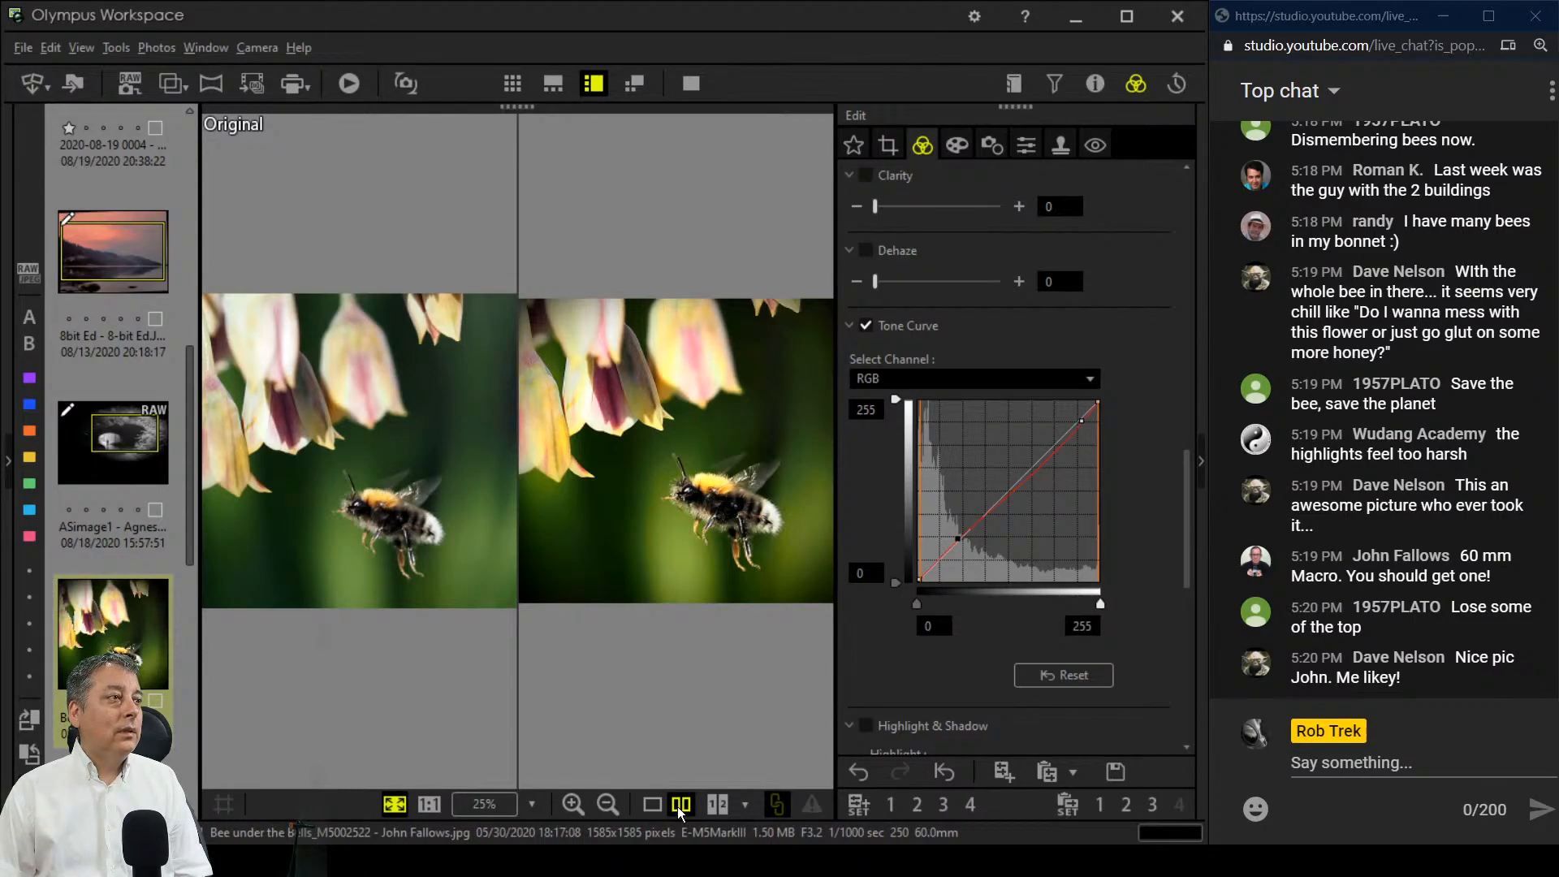
pyautogui.click(648, 806)
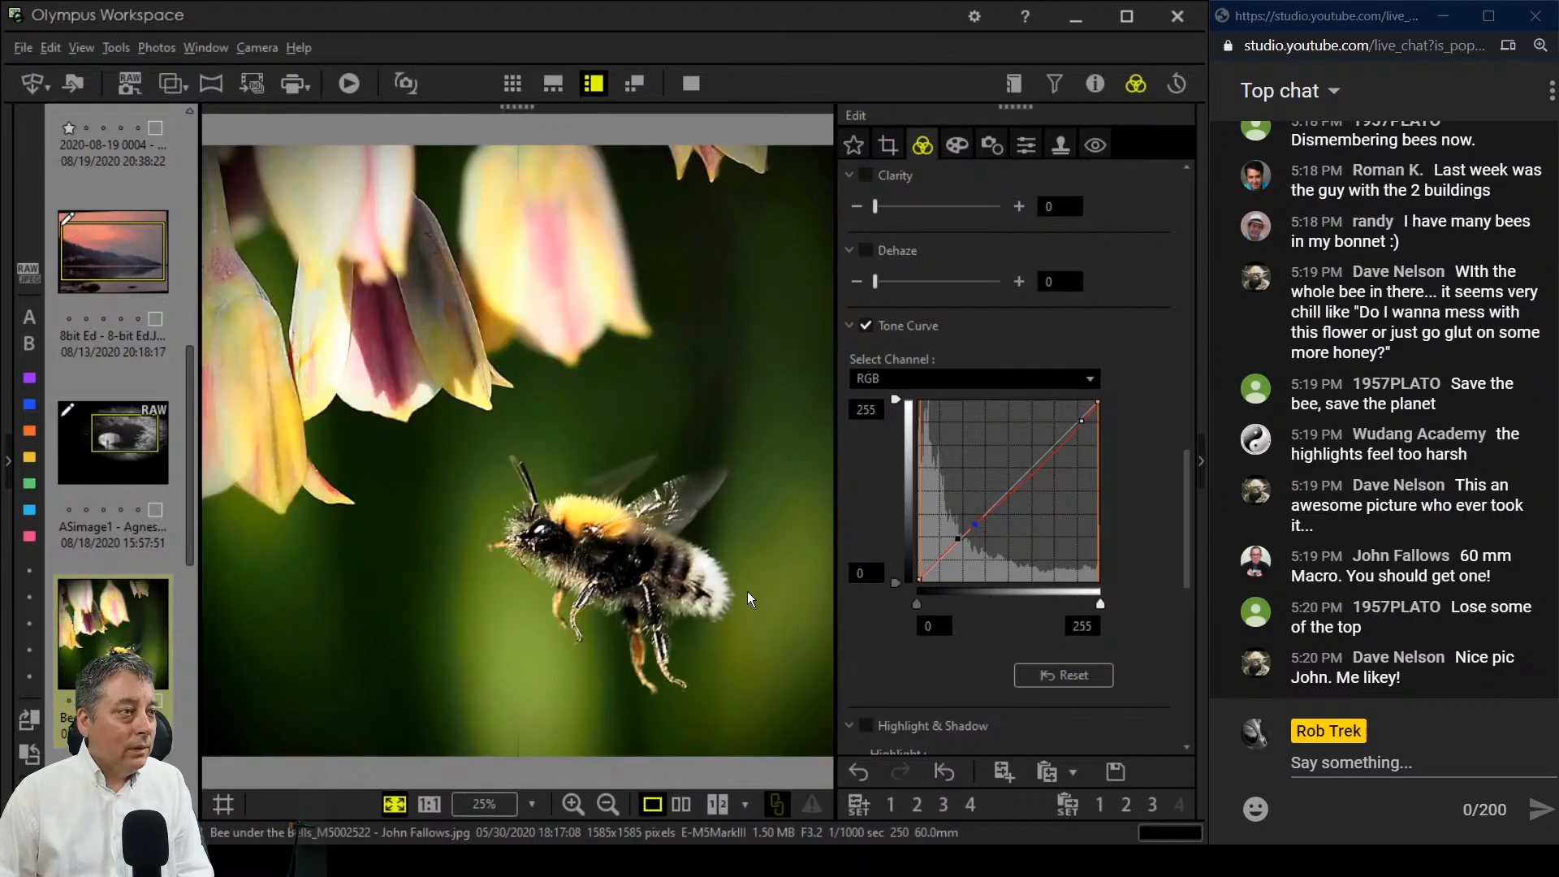
# Step: Tighten the bee photo's crop from the upper-right corner to about 1424 x 1317 pixels and preview the result
pyautogui.click(887, 146)
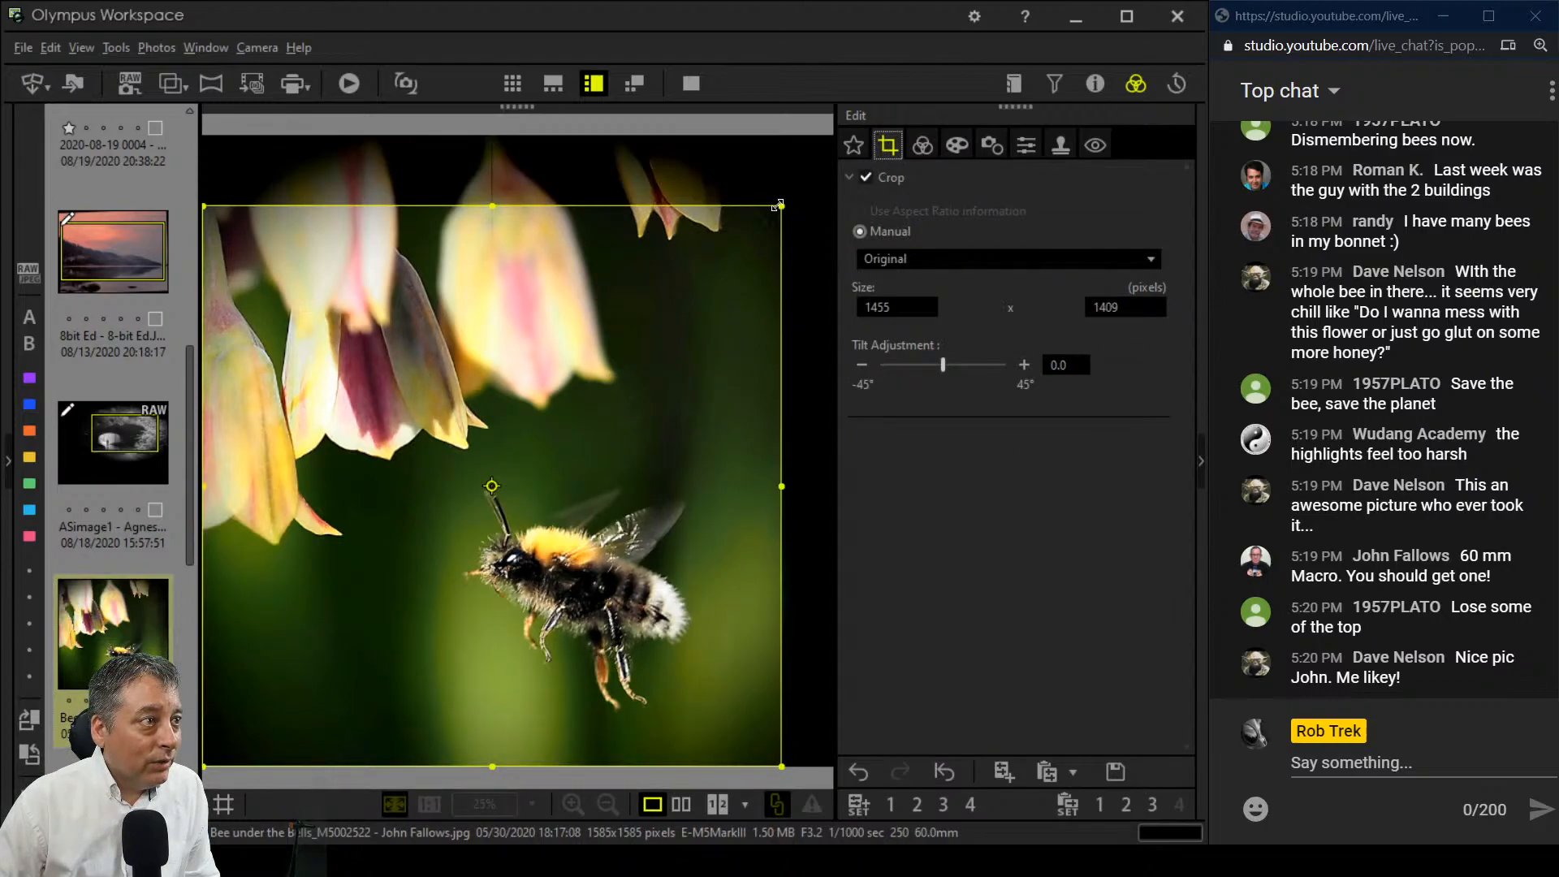
pyautogui.moveTo(777, 207); pyautogui.dragTo(772, 229)
pyautogui.moveTo(766, 242); pyautogui.dragTo(764, 243)
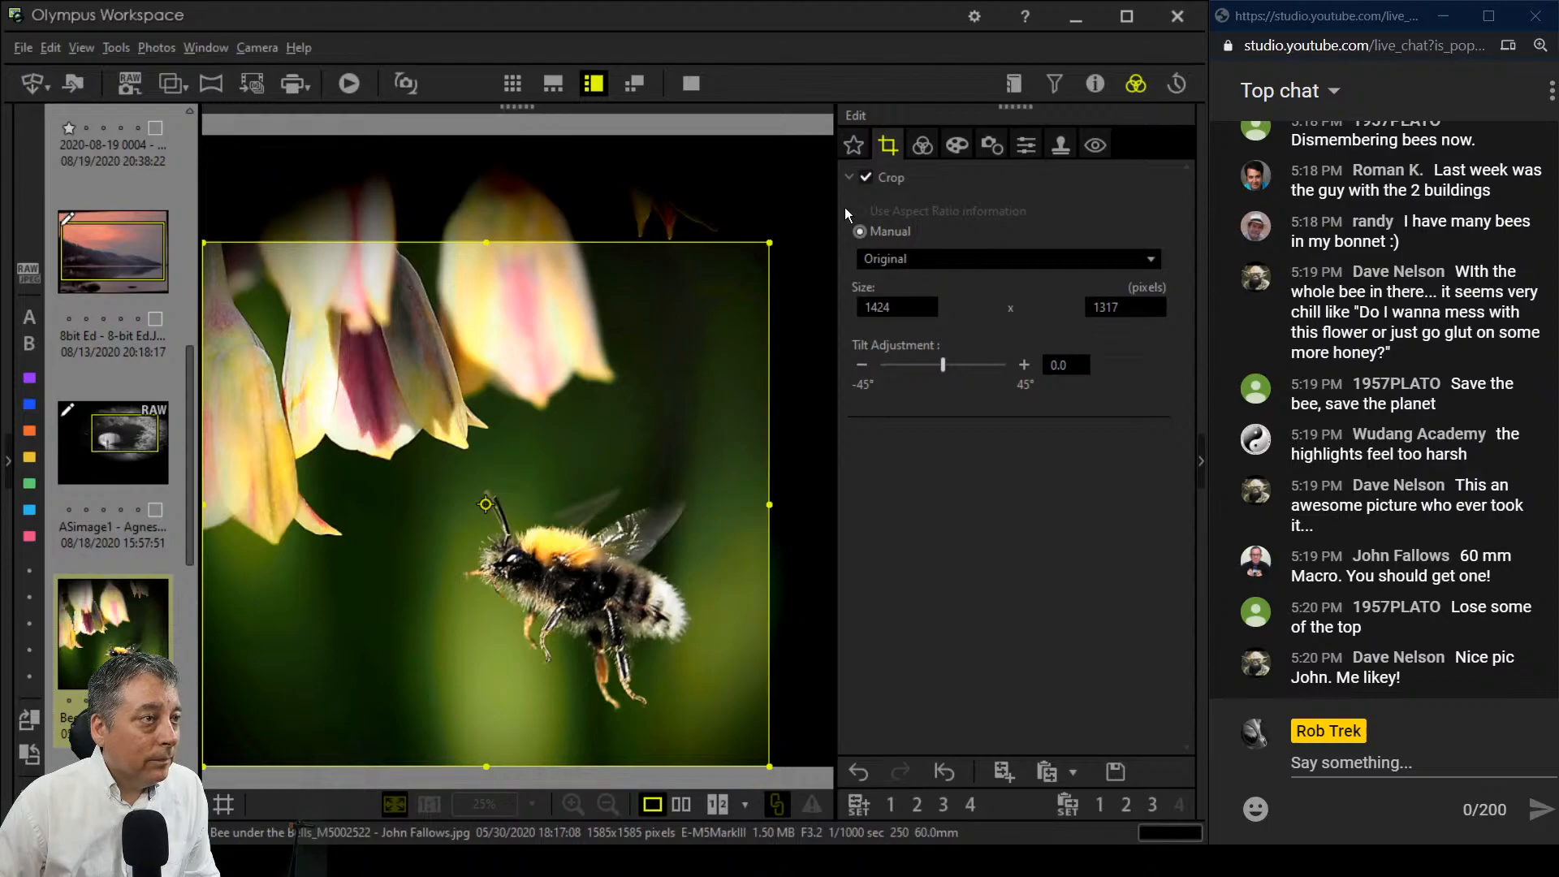
pyautogui.click(922, 147)
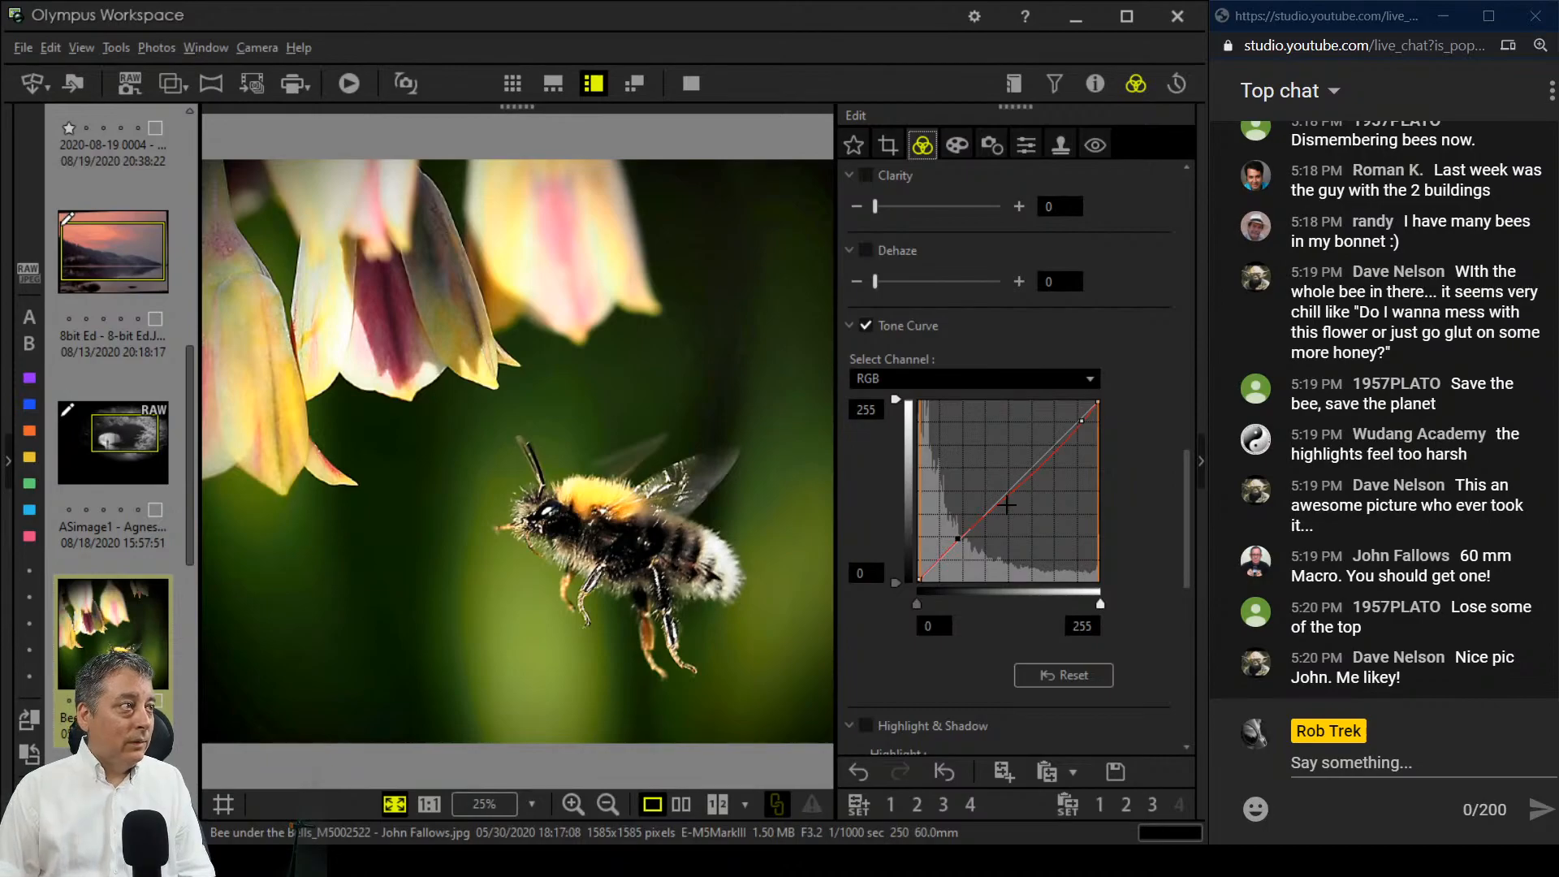
# Step: Zoom into the bee photo at actual size and disable its Adjust Color edit
pyautogui.click(750, 351)
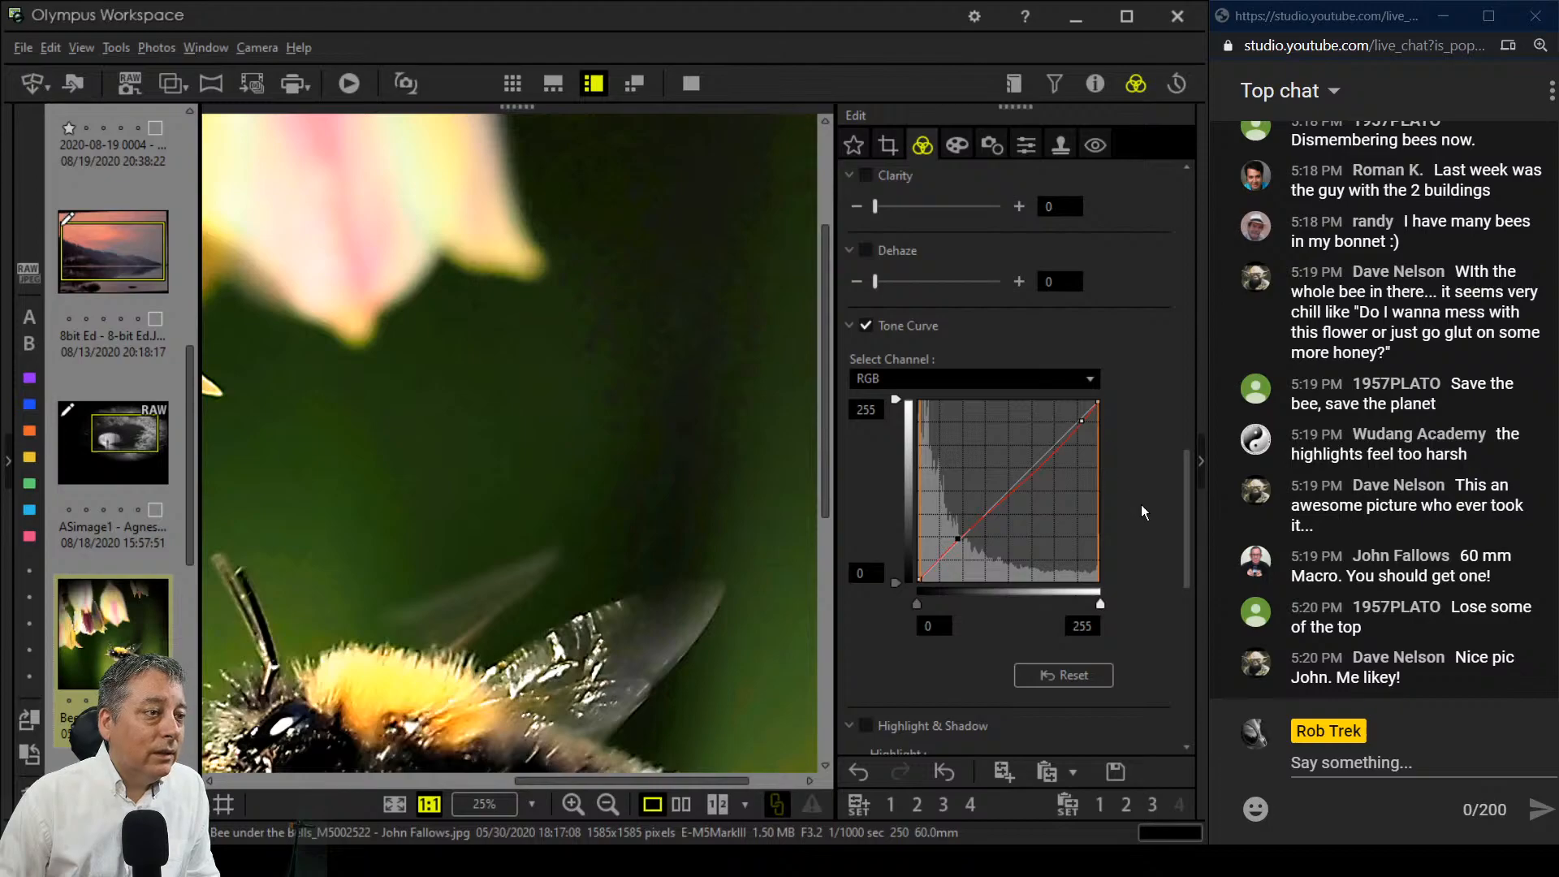
pyautogui.scroll(-3, 1135, 528)
pyautogui.scroll(-7, 1130, 551)
pyautogui.scroll(10, 1128, 544)
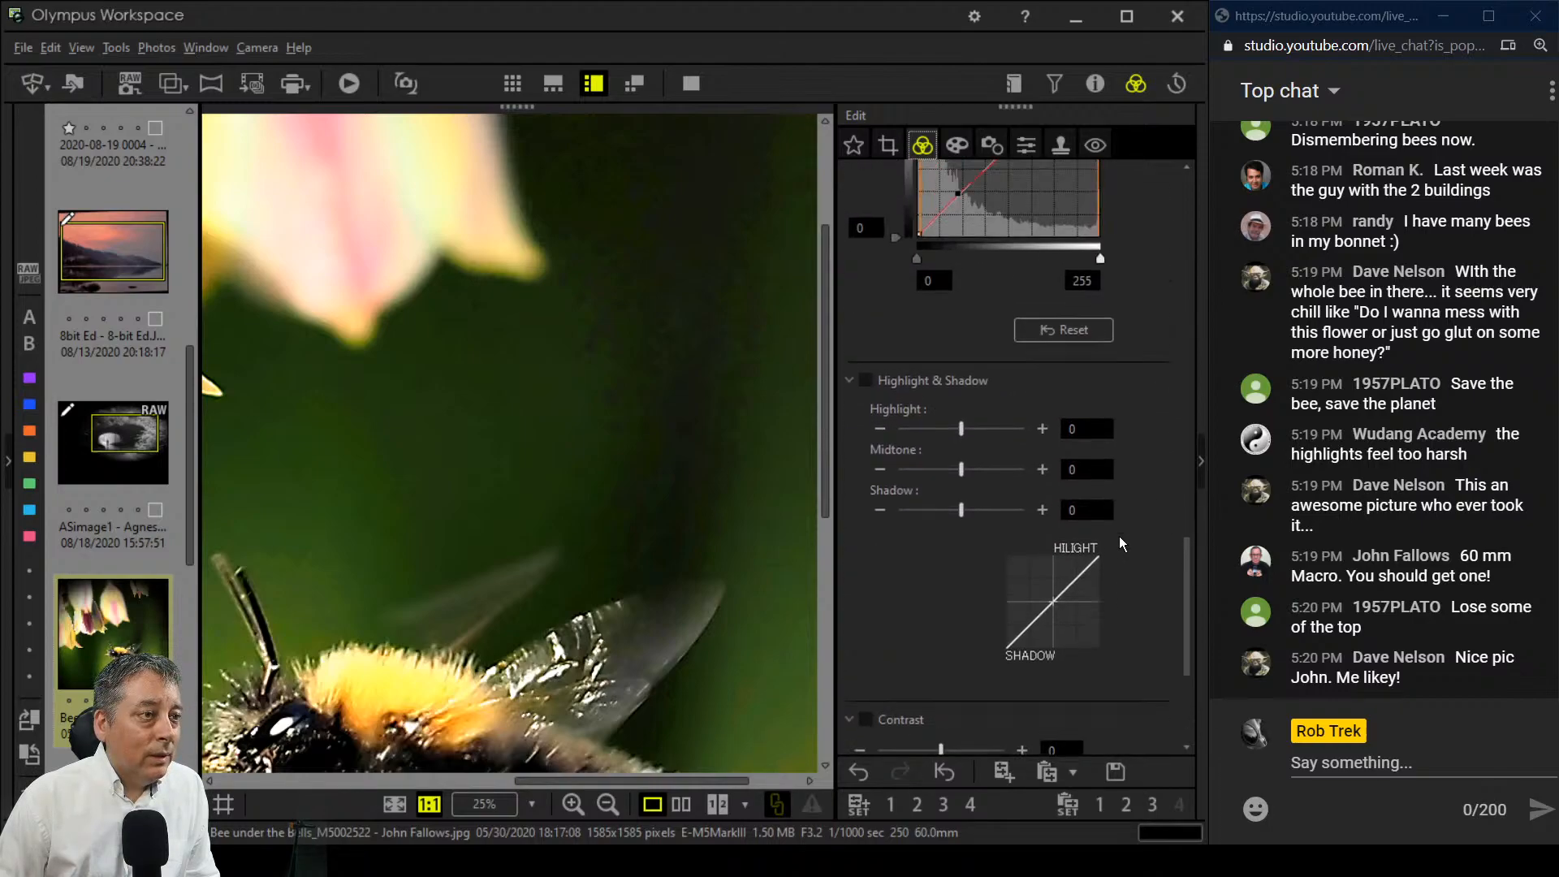
pyautogui.scroll(-10, 1112, 524)
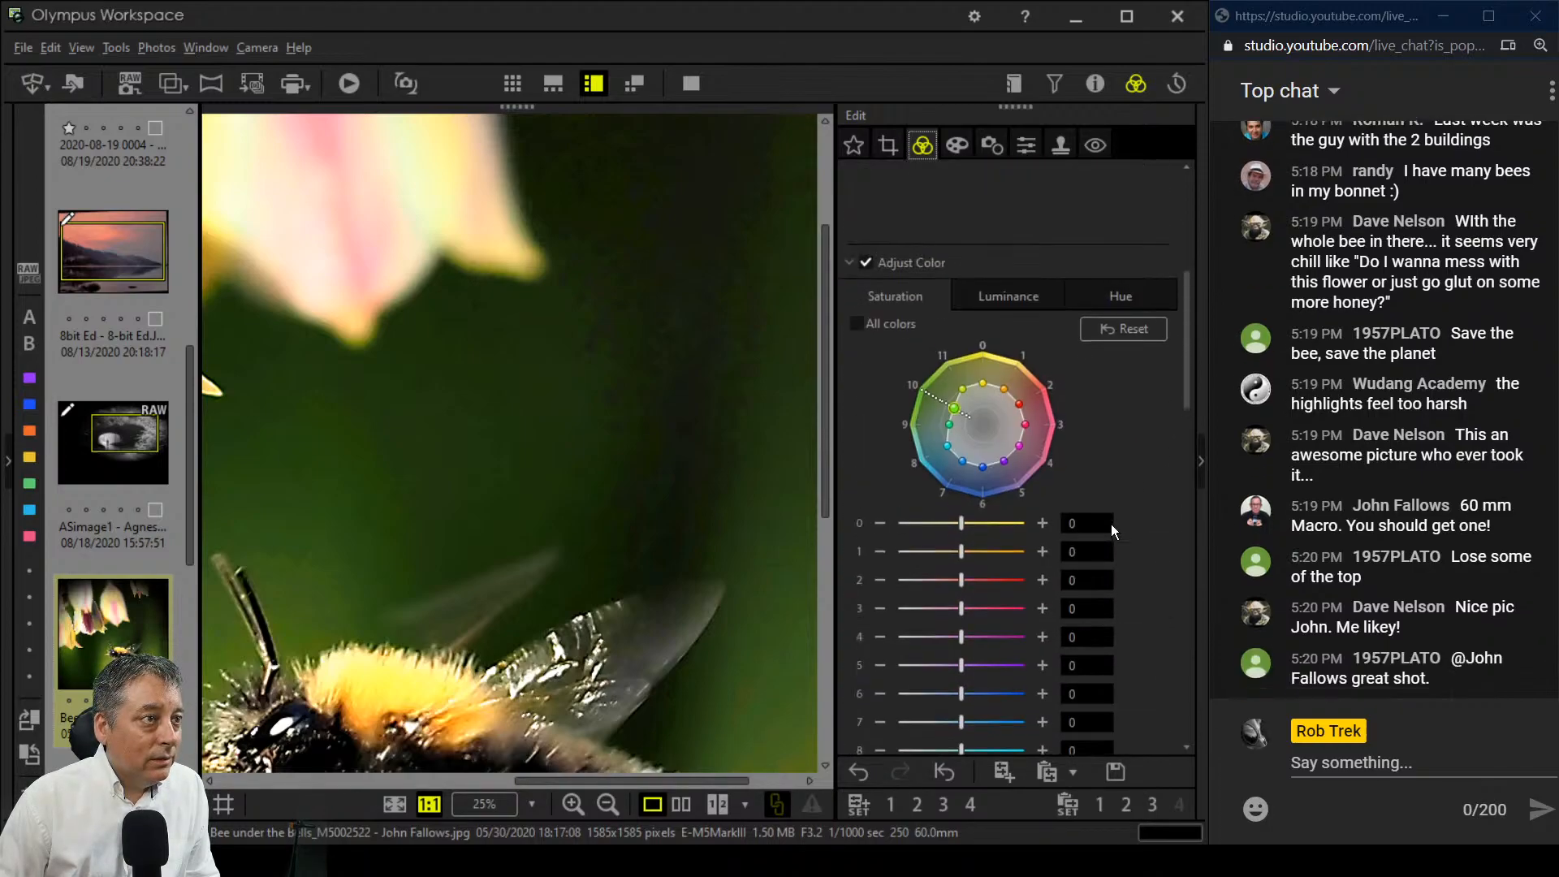
pyautogui.click(866, 426)
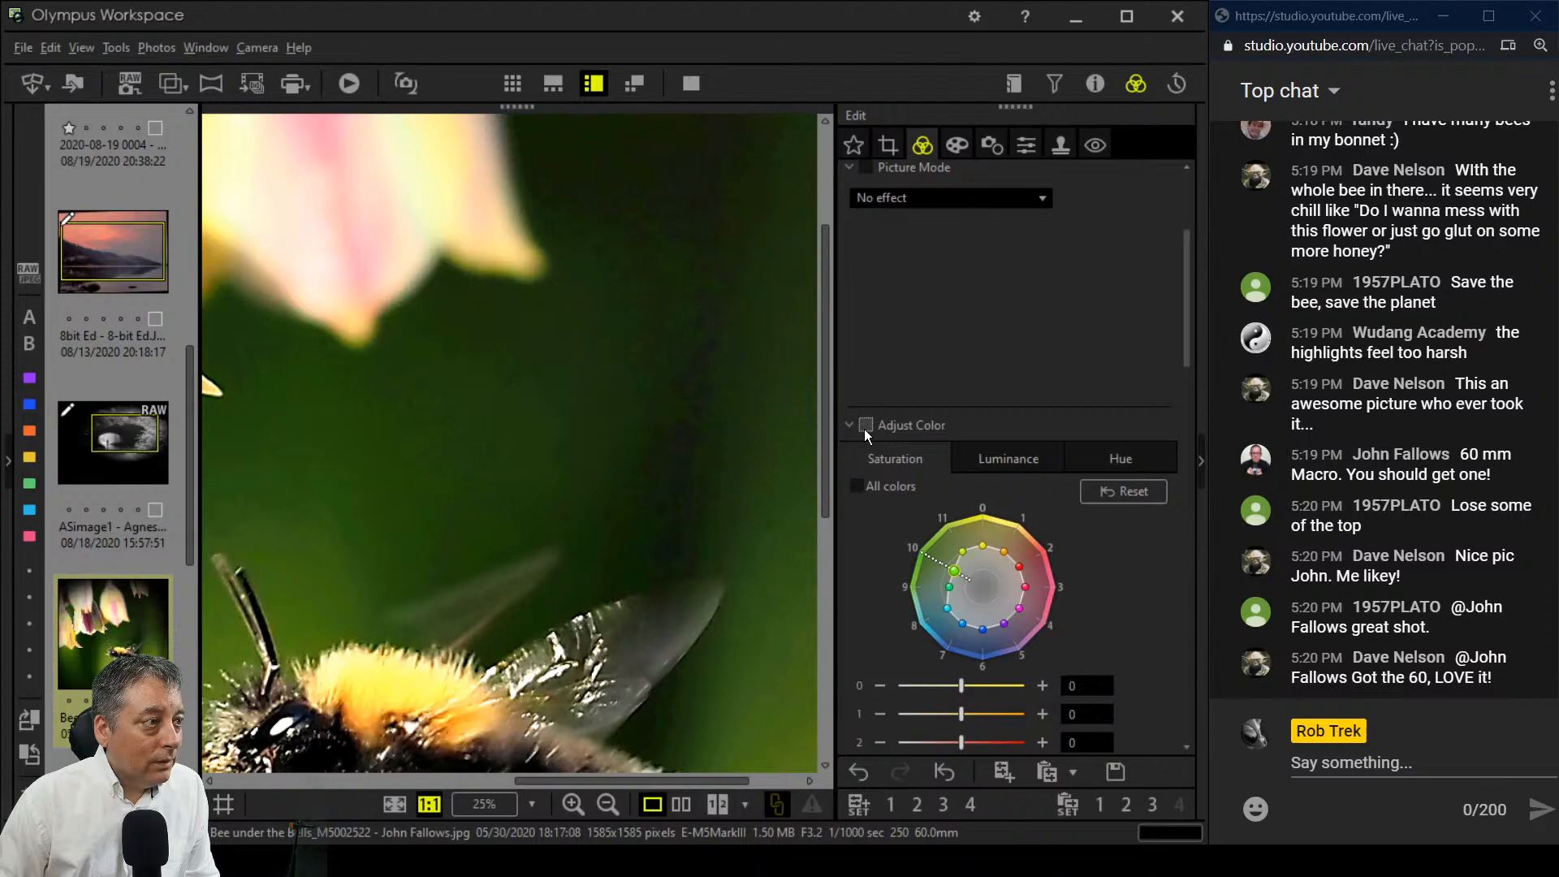
# Step: Remove the art filter from the bee photo by setting it to No Filter
pyautogui.moveTo(1189, 357); pyautogui.dragTo(1168, 271)
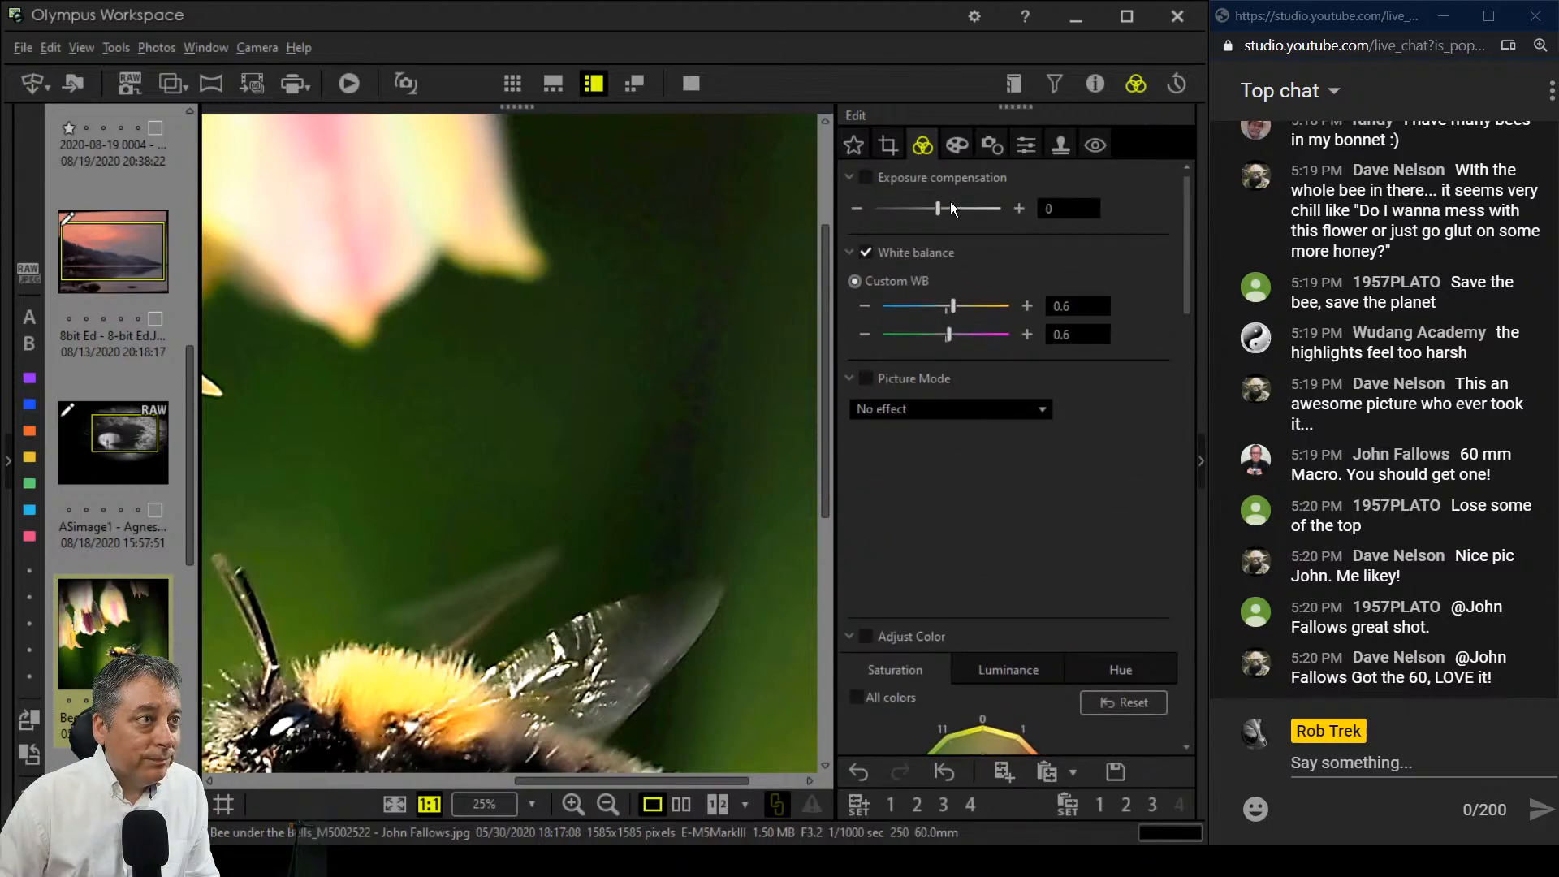
pyautogui.click(960, 147)
pyautogui.click(952, 207)
pyautogui.click(944, 229)
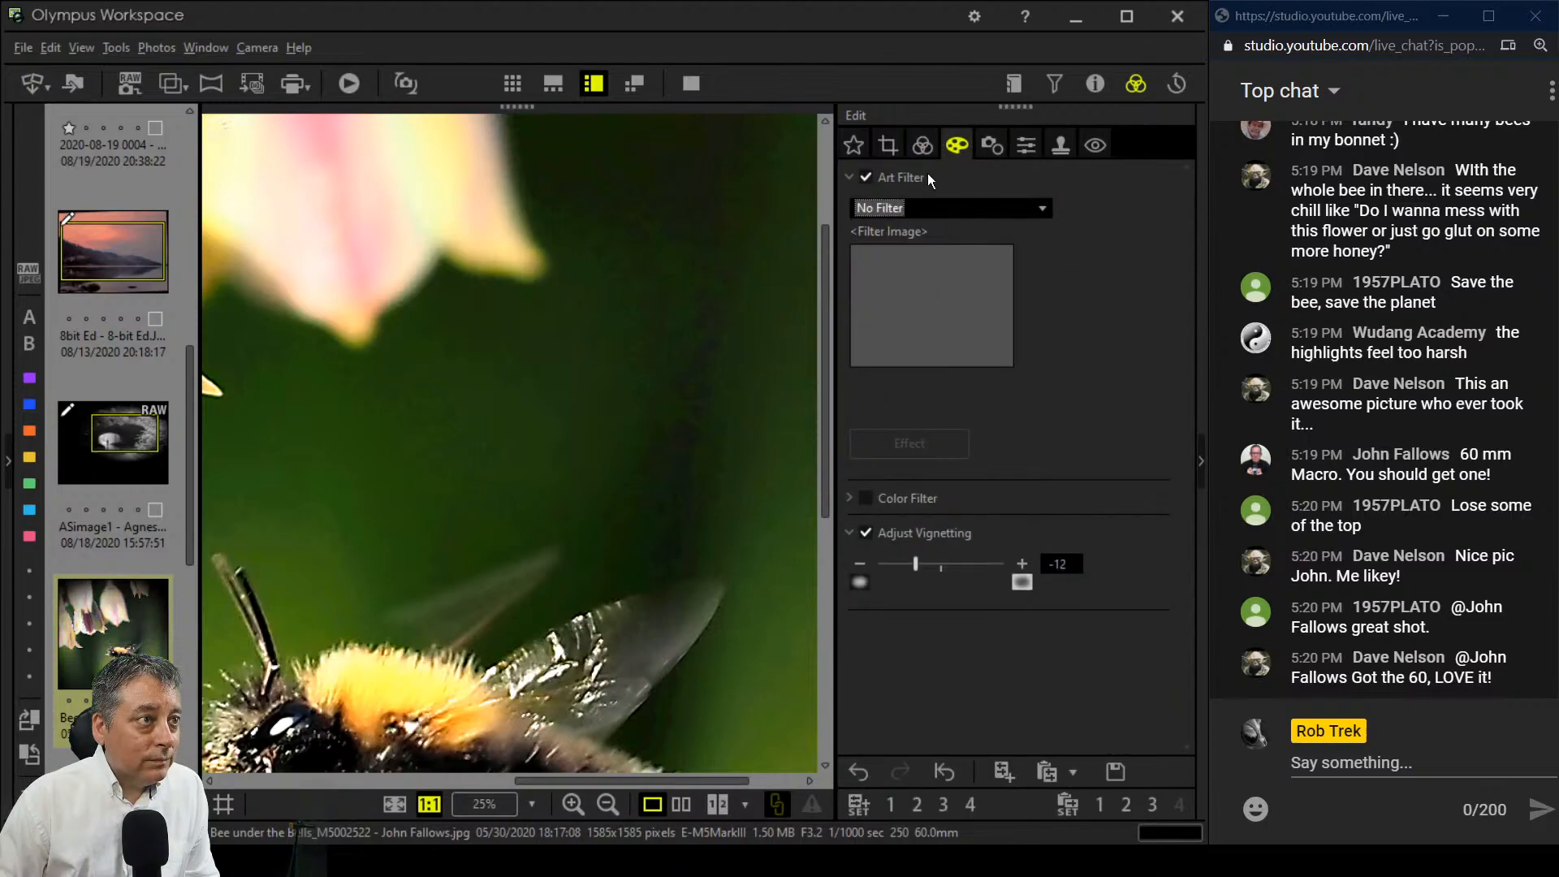
# Step: Set the bee photo's saturation to 21 and compare the edit side by side with the original
pyautogui.click(923, 146)
pyautogui.moveTo(1186, 251); pyautogui.dragTo(1166, 672)
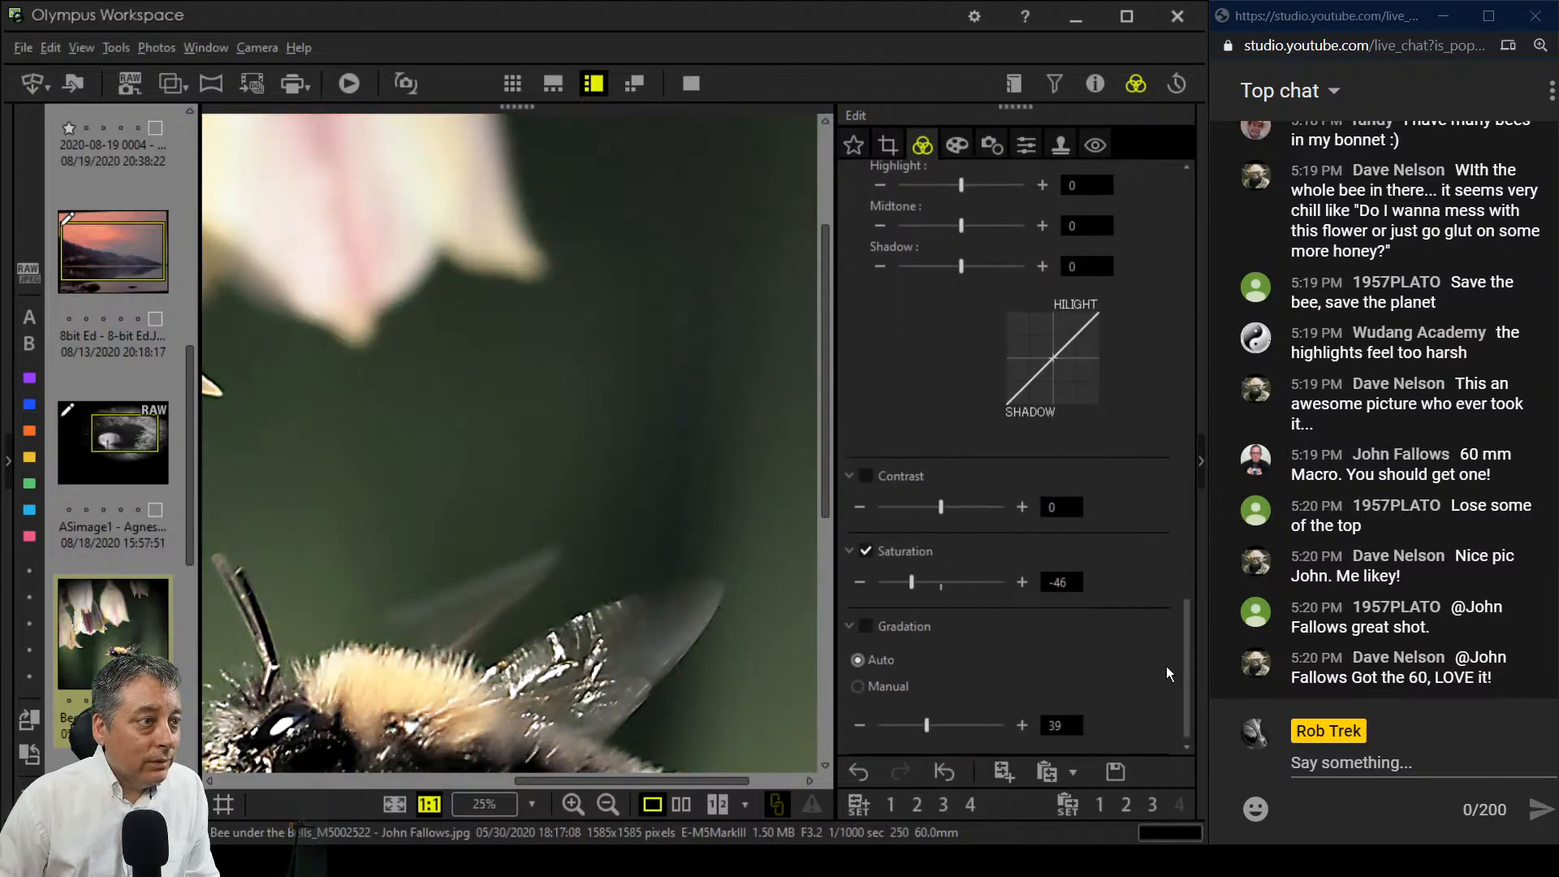
pyautogui.moveTo(929, 587); pyautogui.dragTo(955, 591)
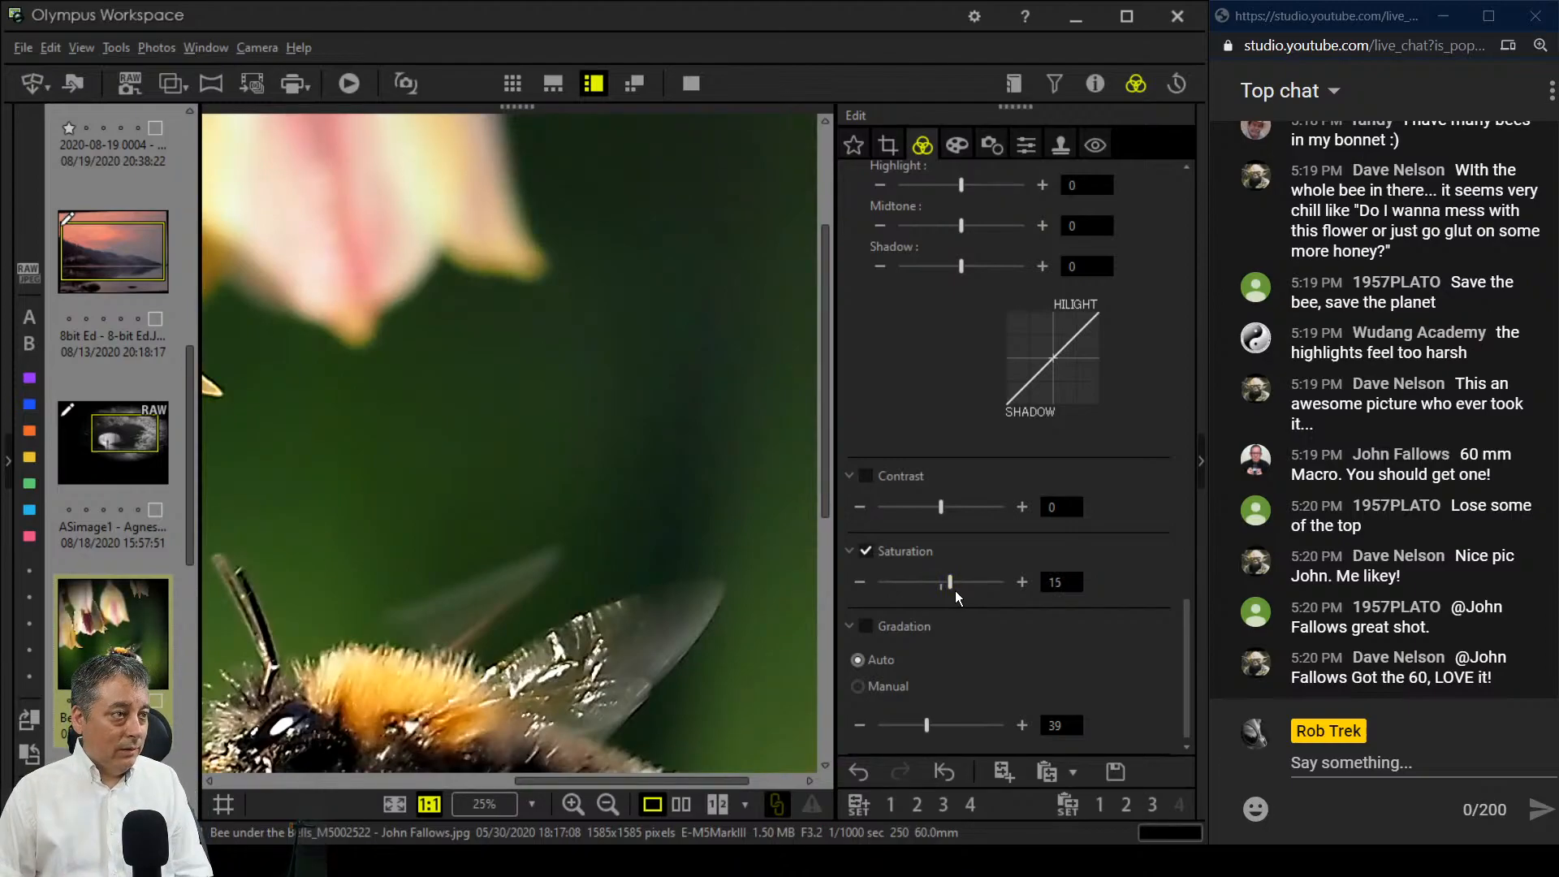
pyautogui.doubleClick(693, 635)
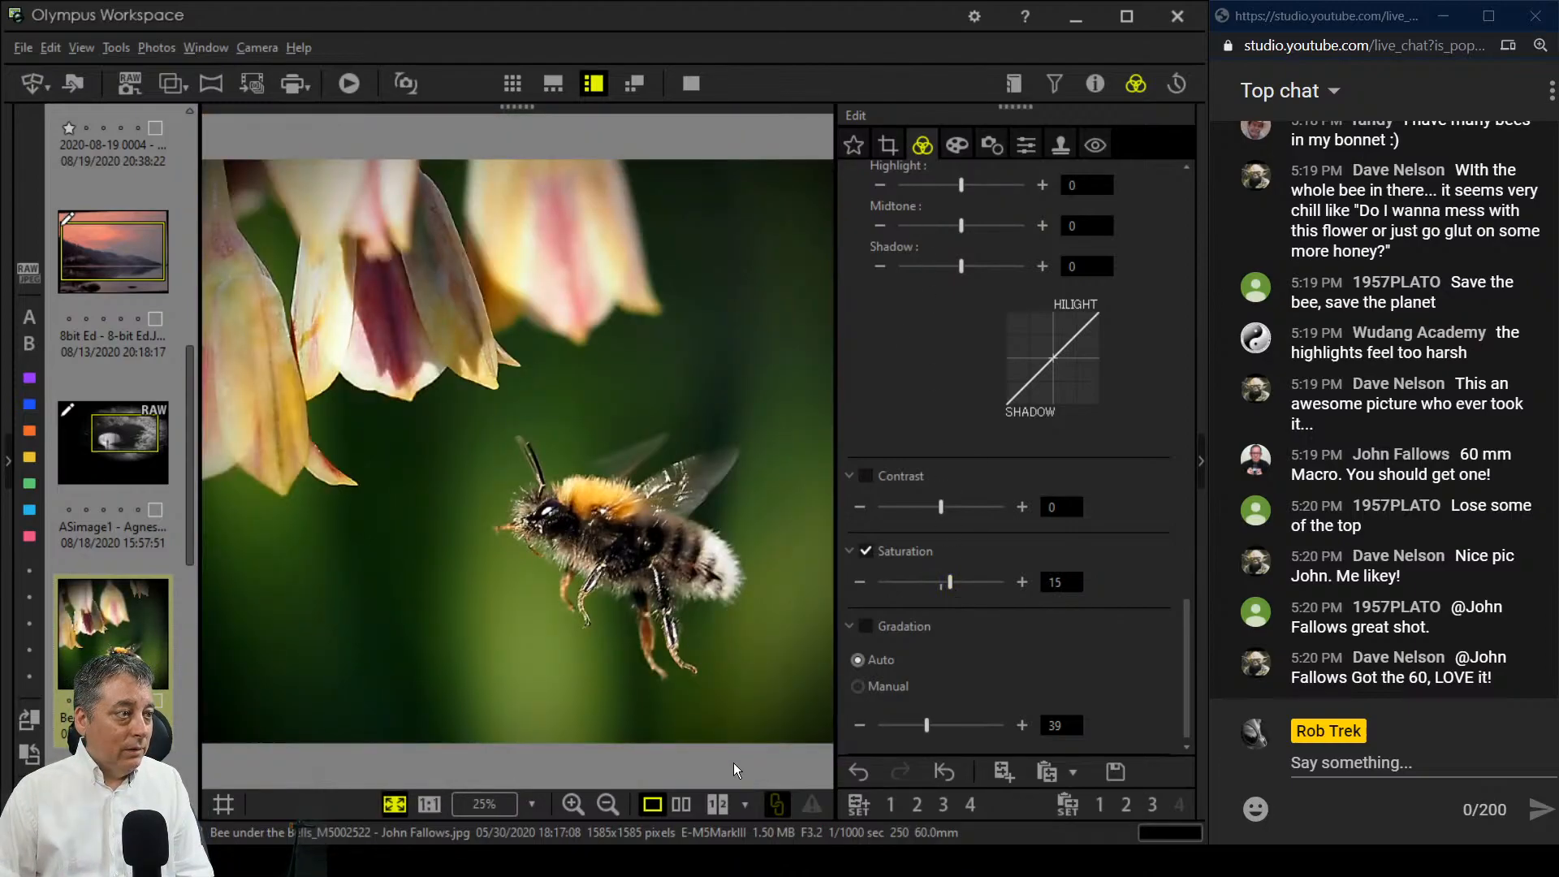
pyautogui.click(959, 583)
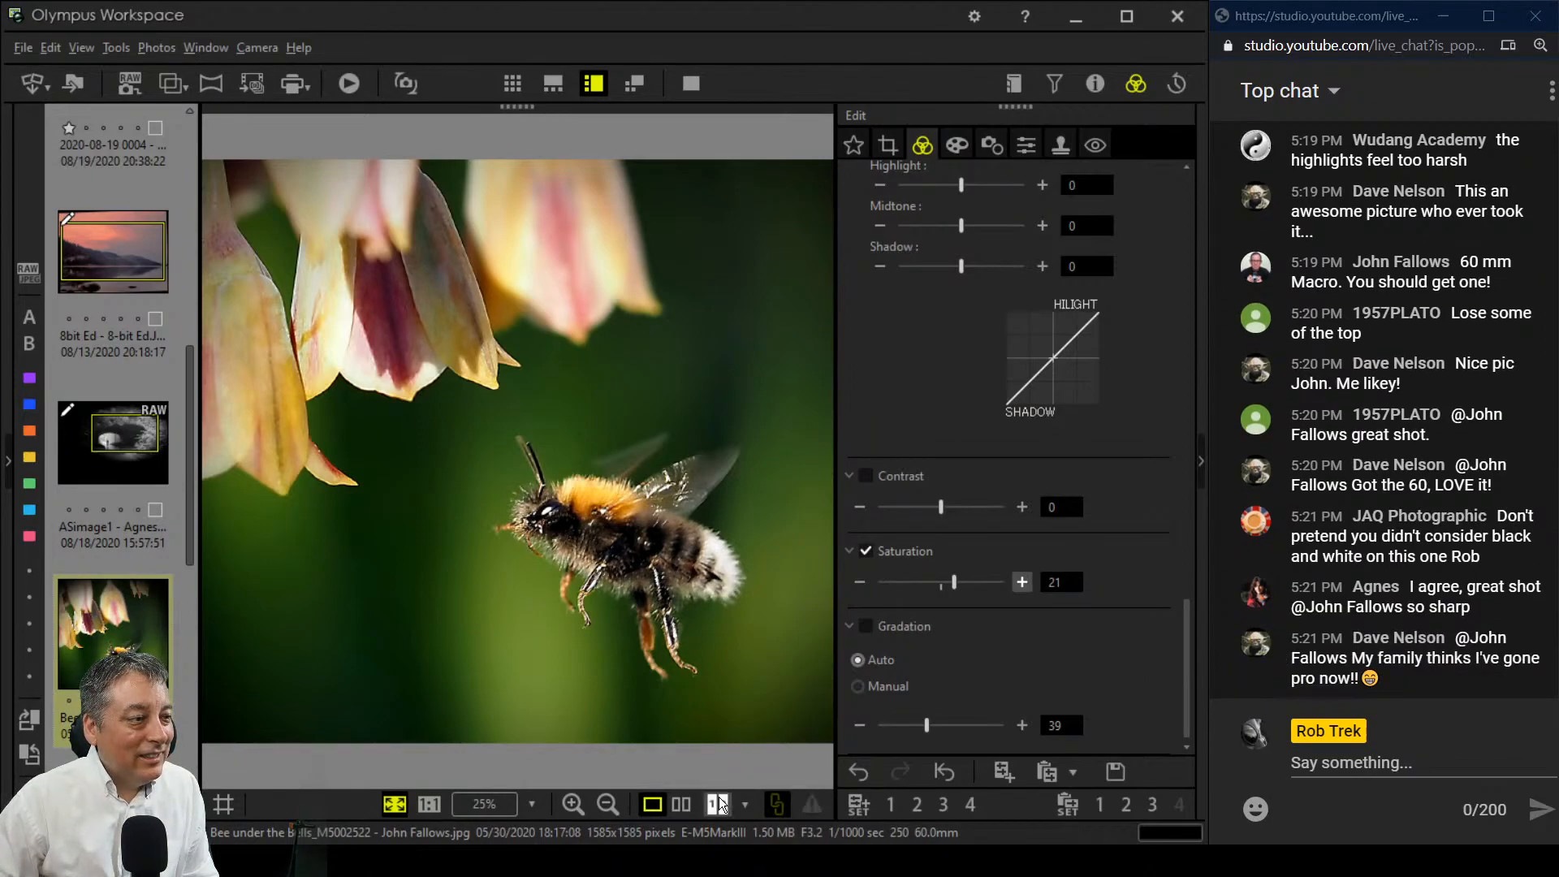
pyautogui.click(682, 805)
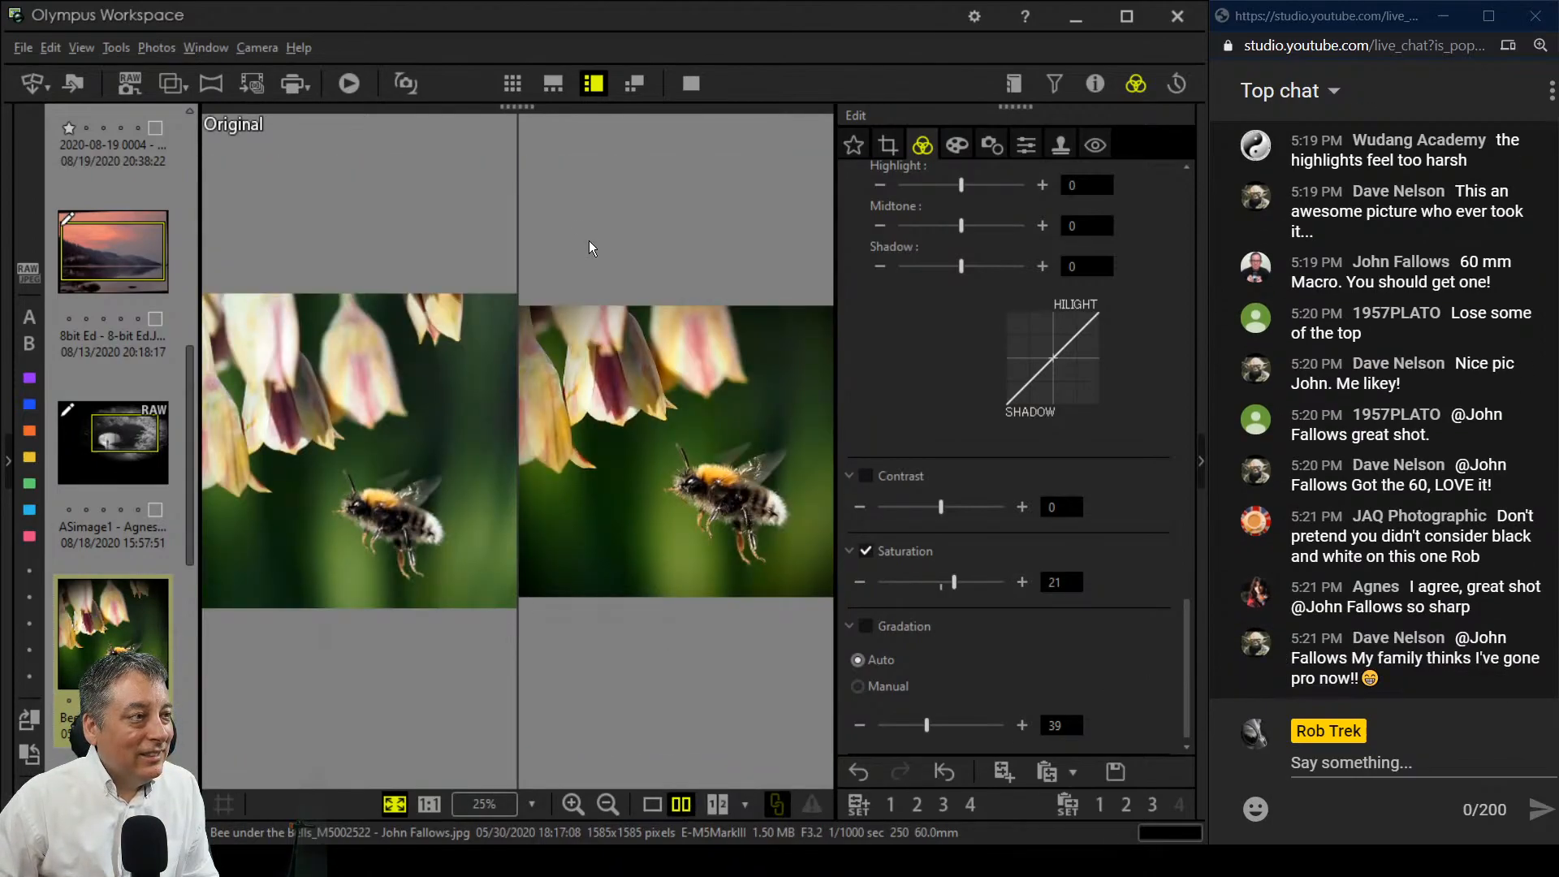
pyautogui.click(691, 83)
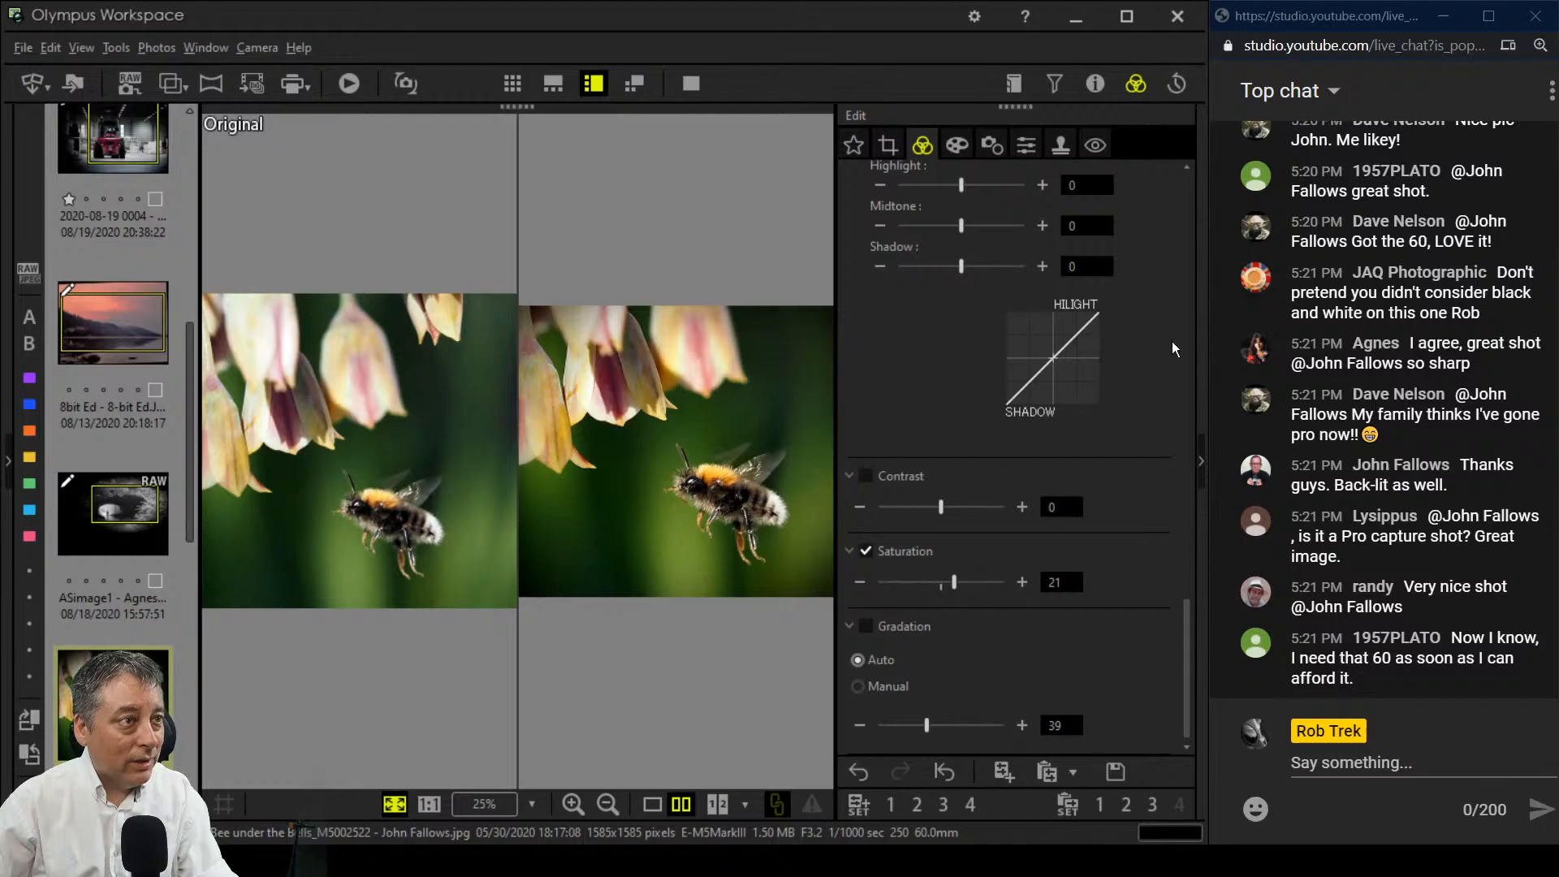
pyautogui.click(652, 804)
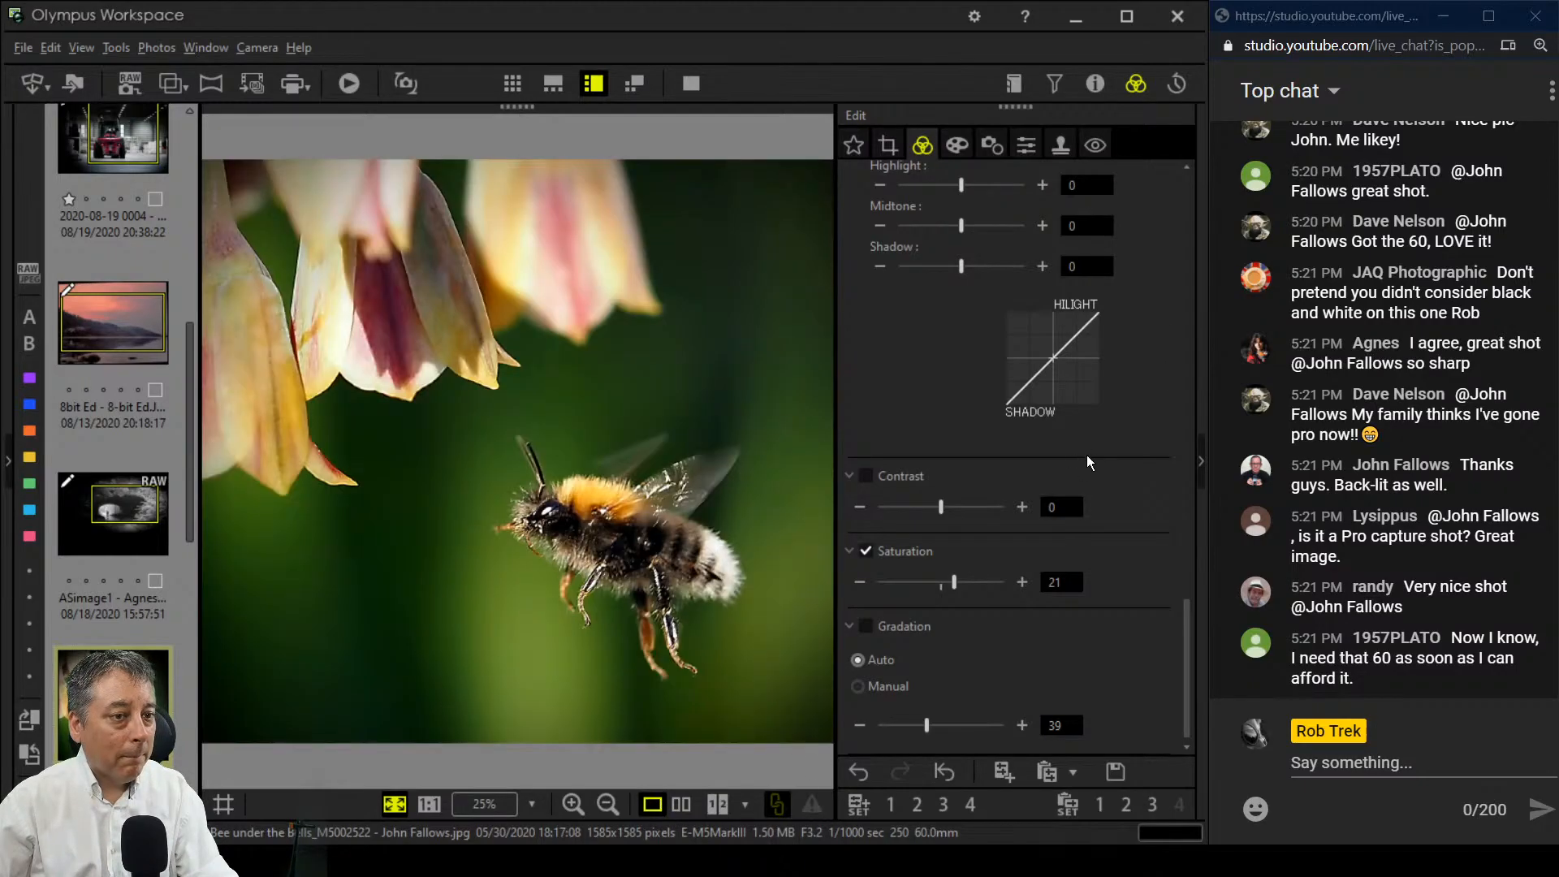
# Step: Set the custom white balance to 1.0 on both the blue-amber and green-magenta axes
pyautogui.scroll(-5, 1088, 402)
pyautogui.scroll(5, 1088, 402)
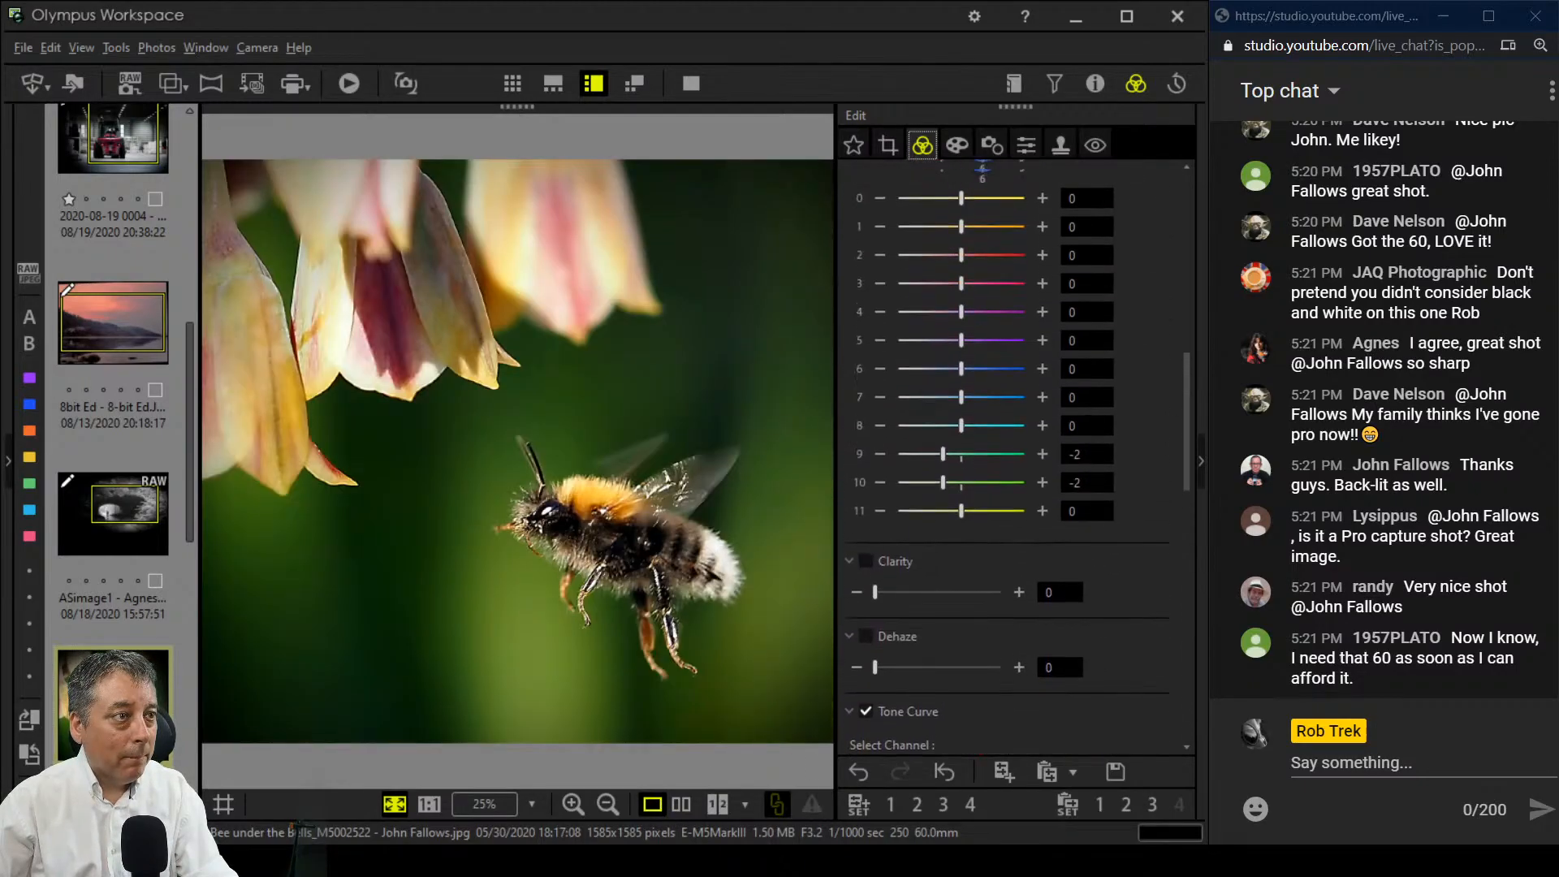
pyautogui.moveTo(1188, 410); pyautogui.dragTo(1205, 260)
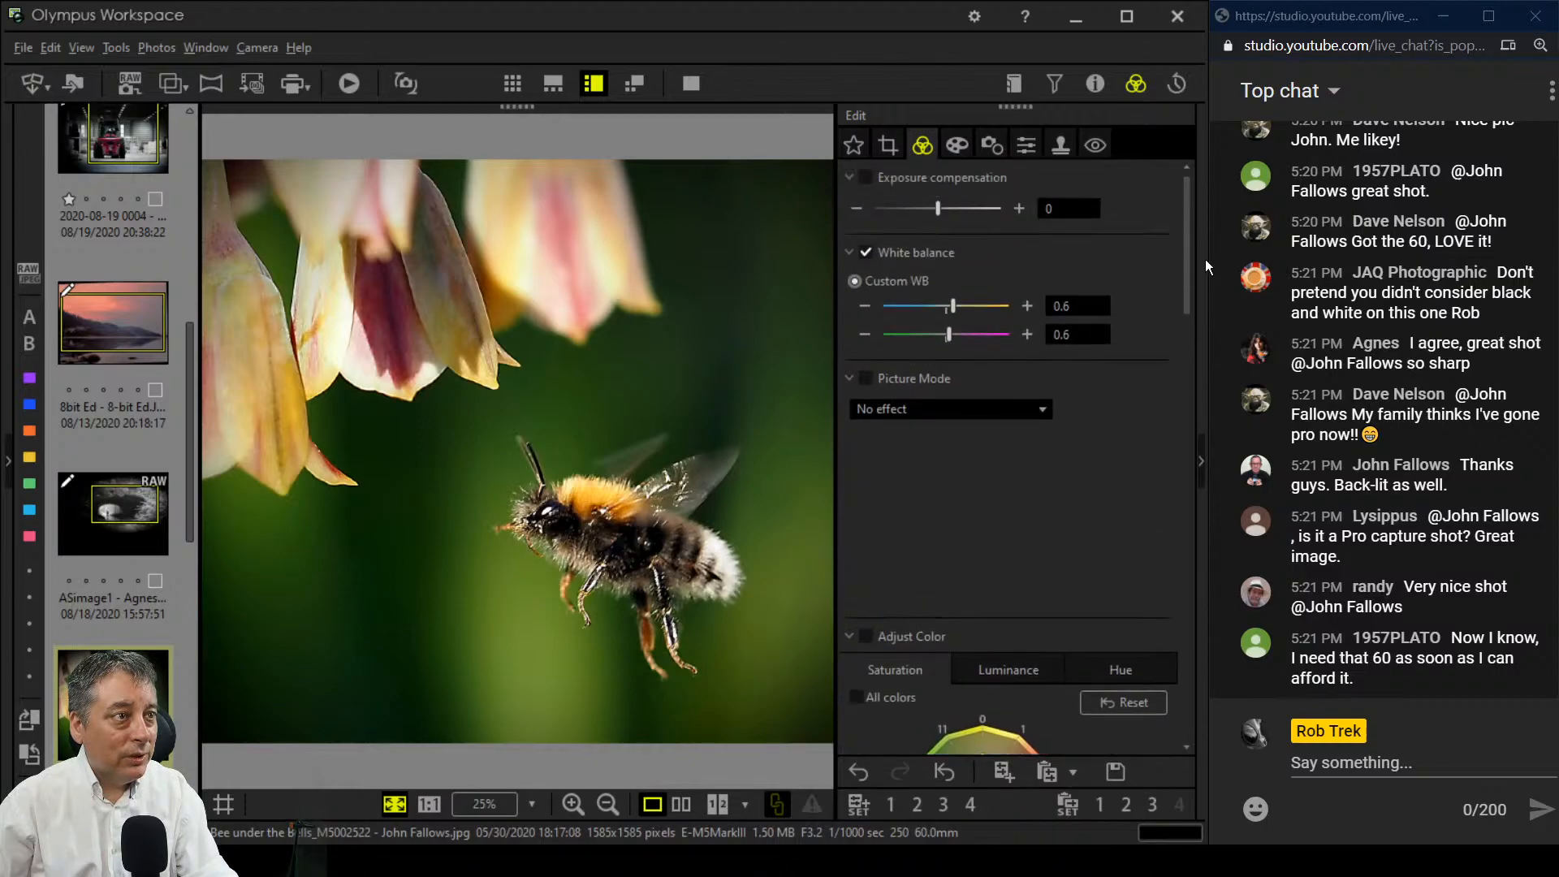
pyautogui.click(1028, 306)
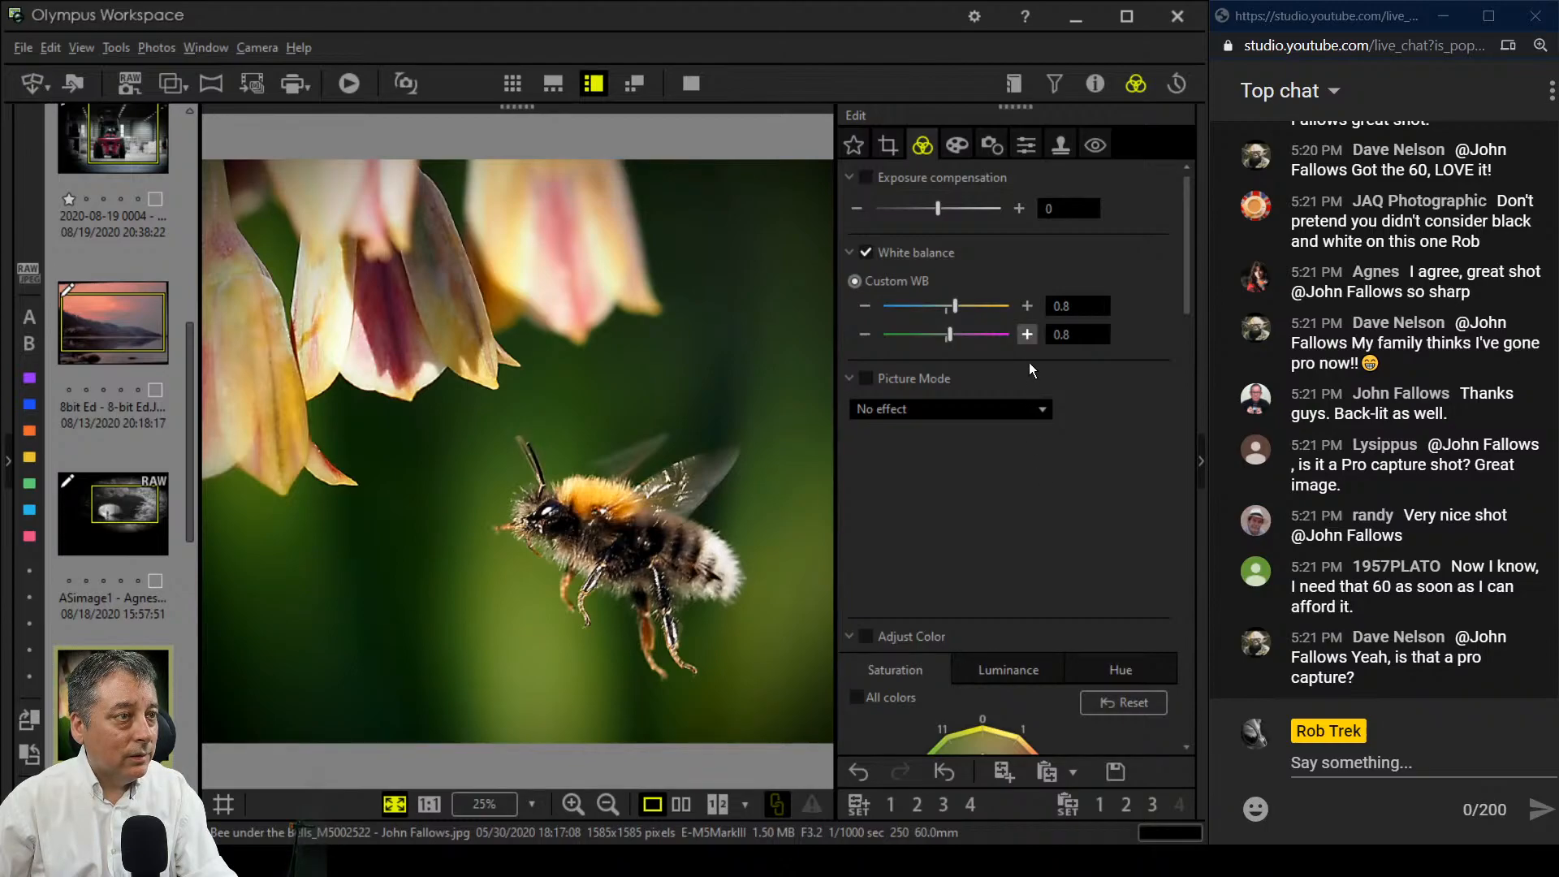
pyautogui.click(1027, 335)
pyautogui.click(1028, 306)
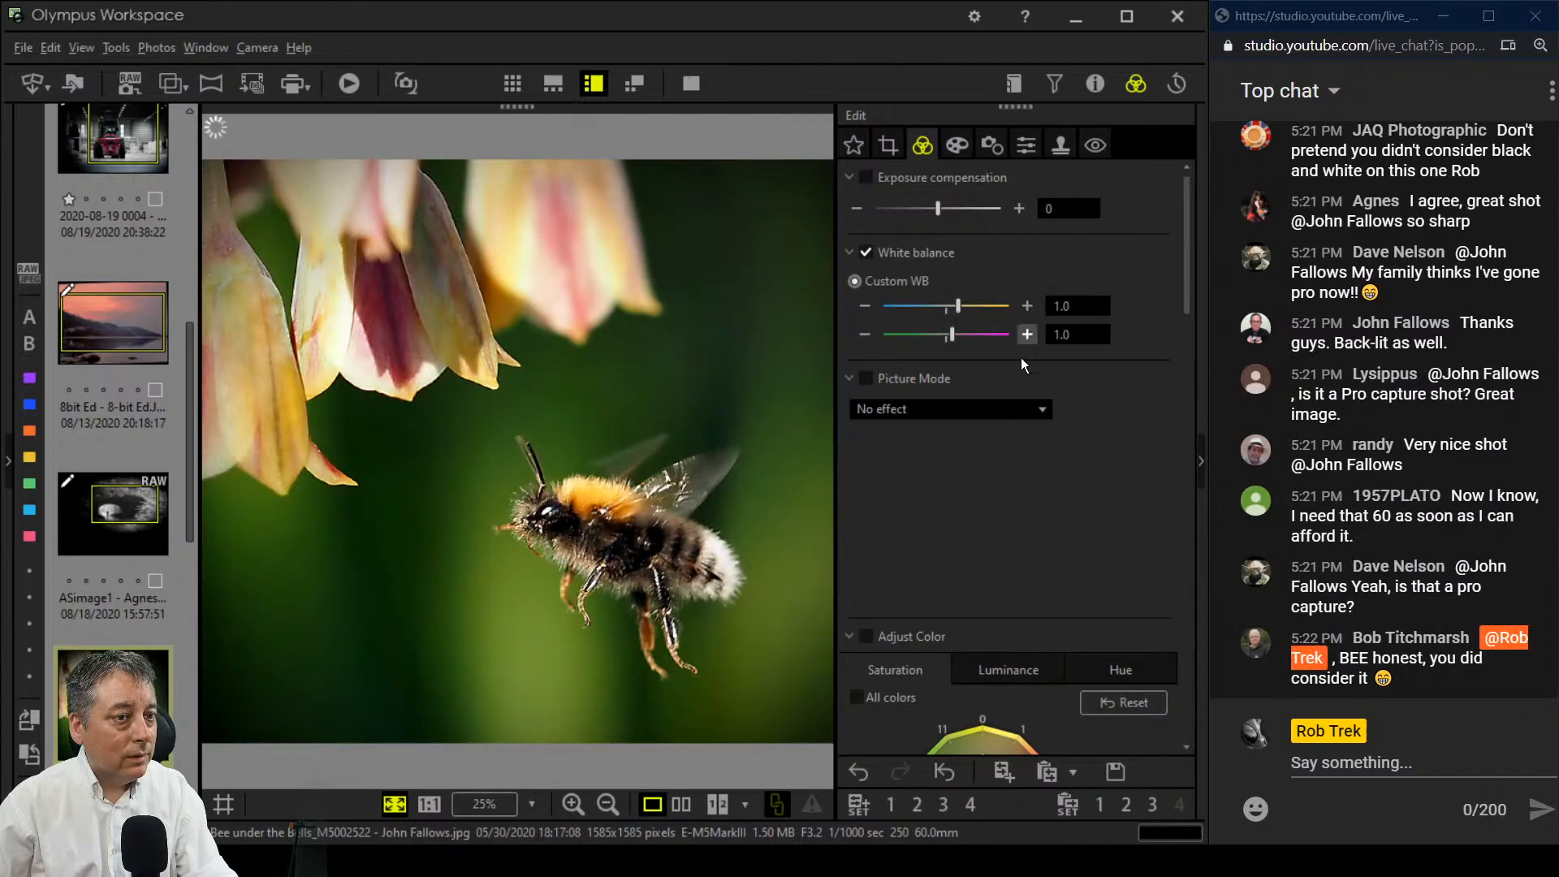
# Step: Try the Monochrome picture mode on the bee photo and return it to No effect
pyautogui.click(989, 410)
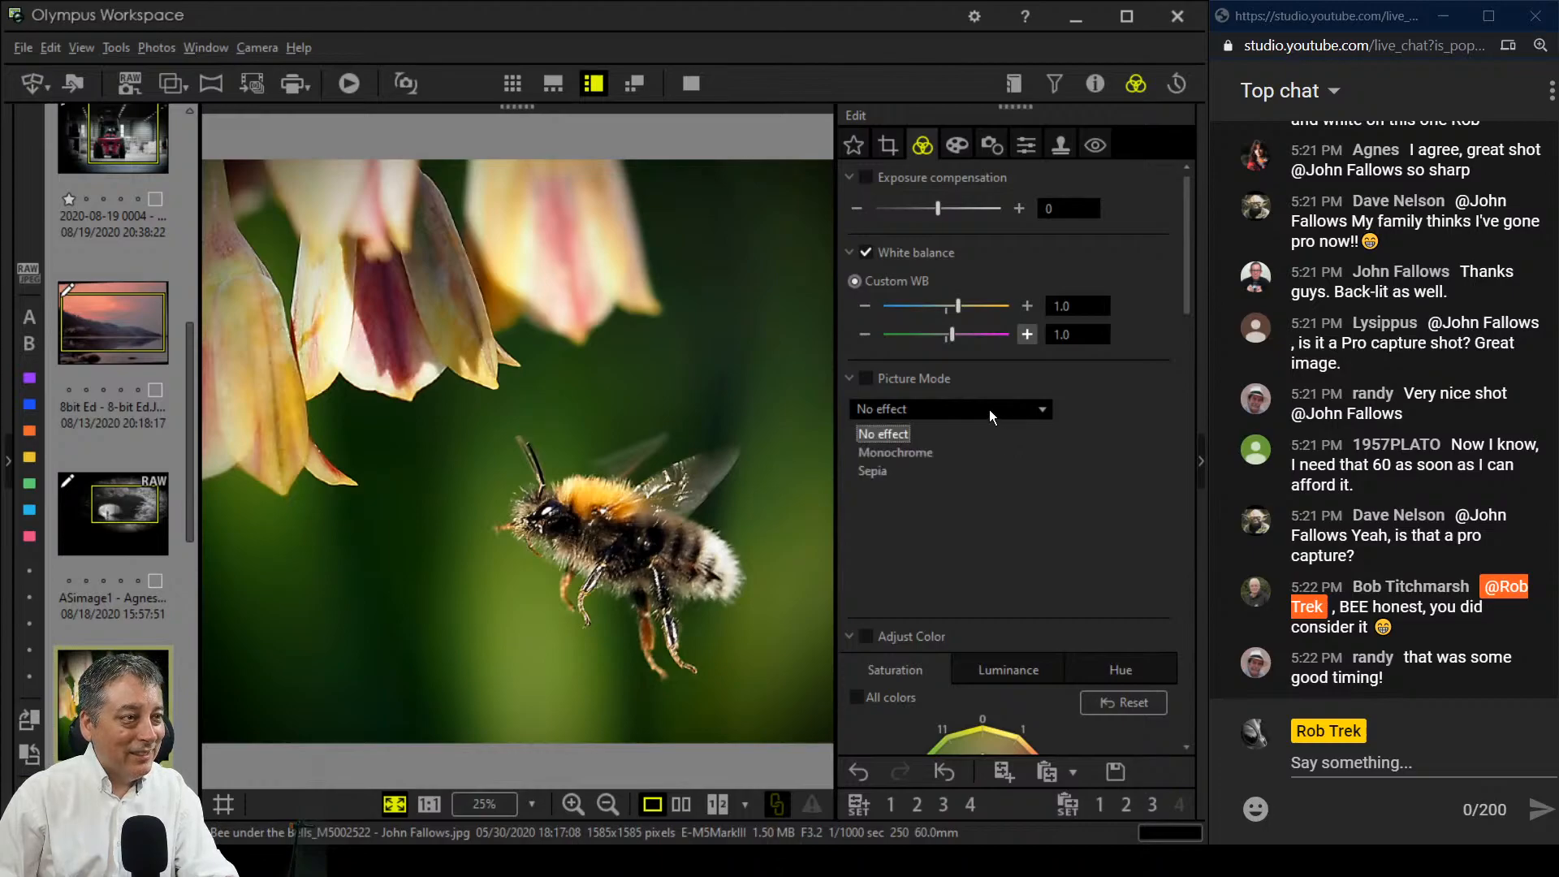
pyautogui.click(972, 460)
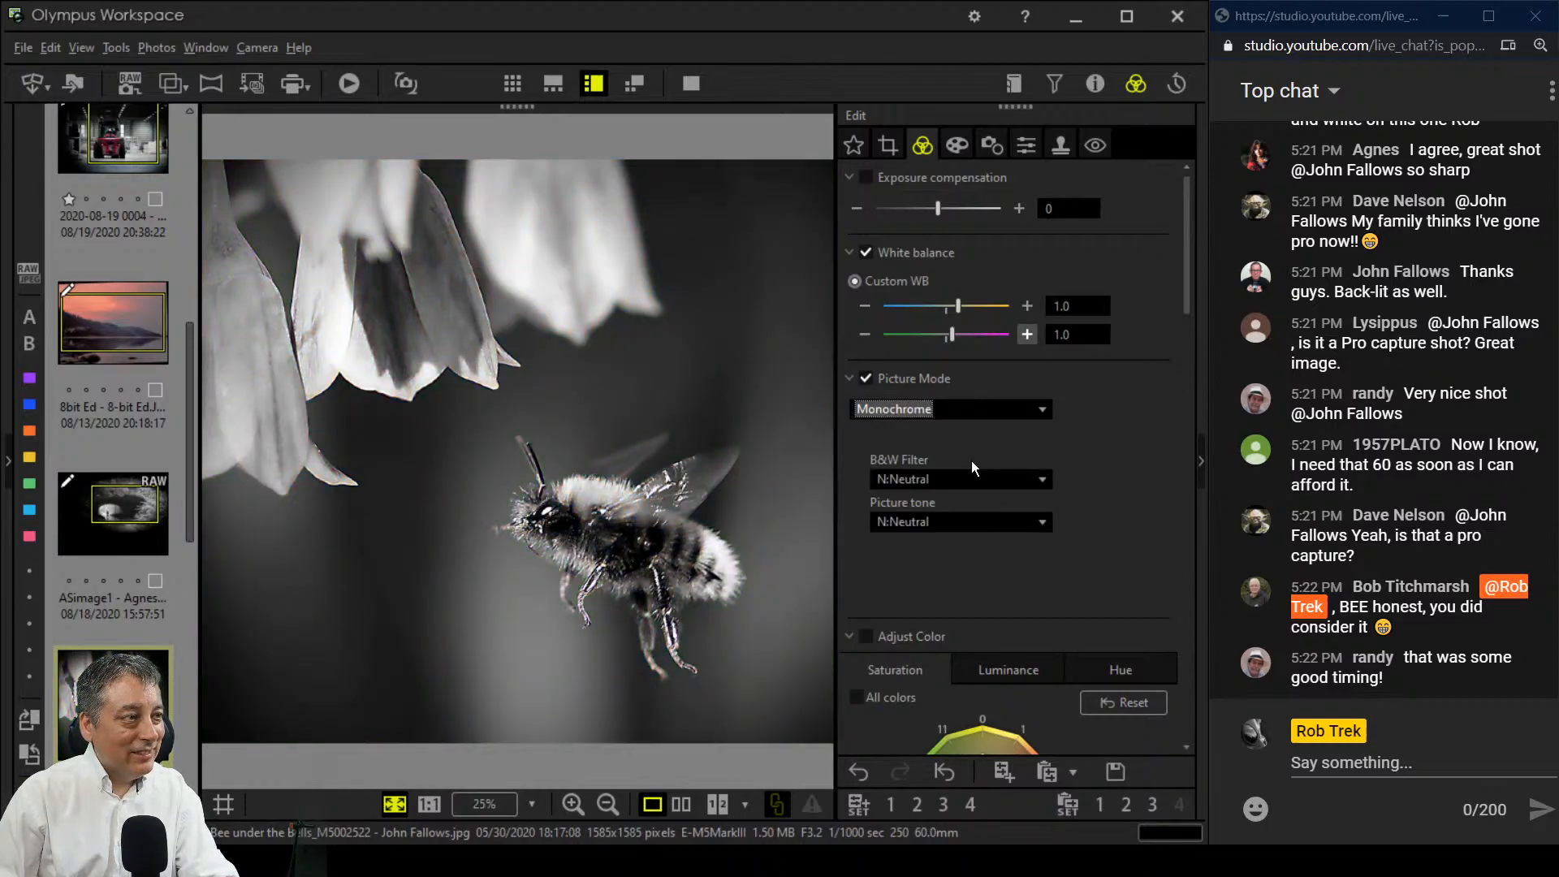
pyautogui.click(973, 416)
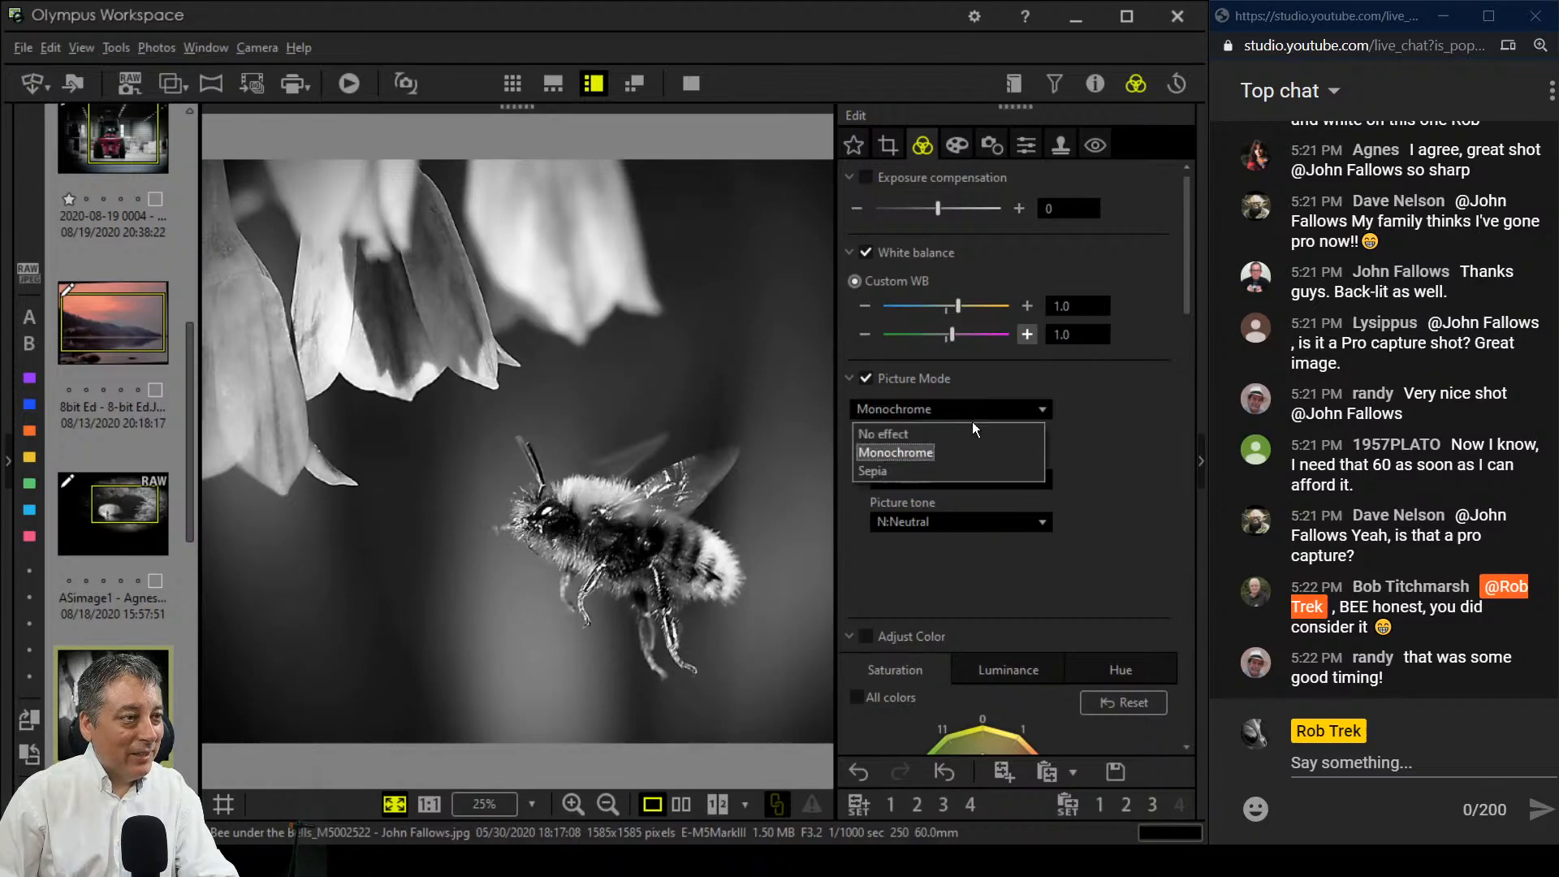
pyautogui.click(971, 434)
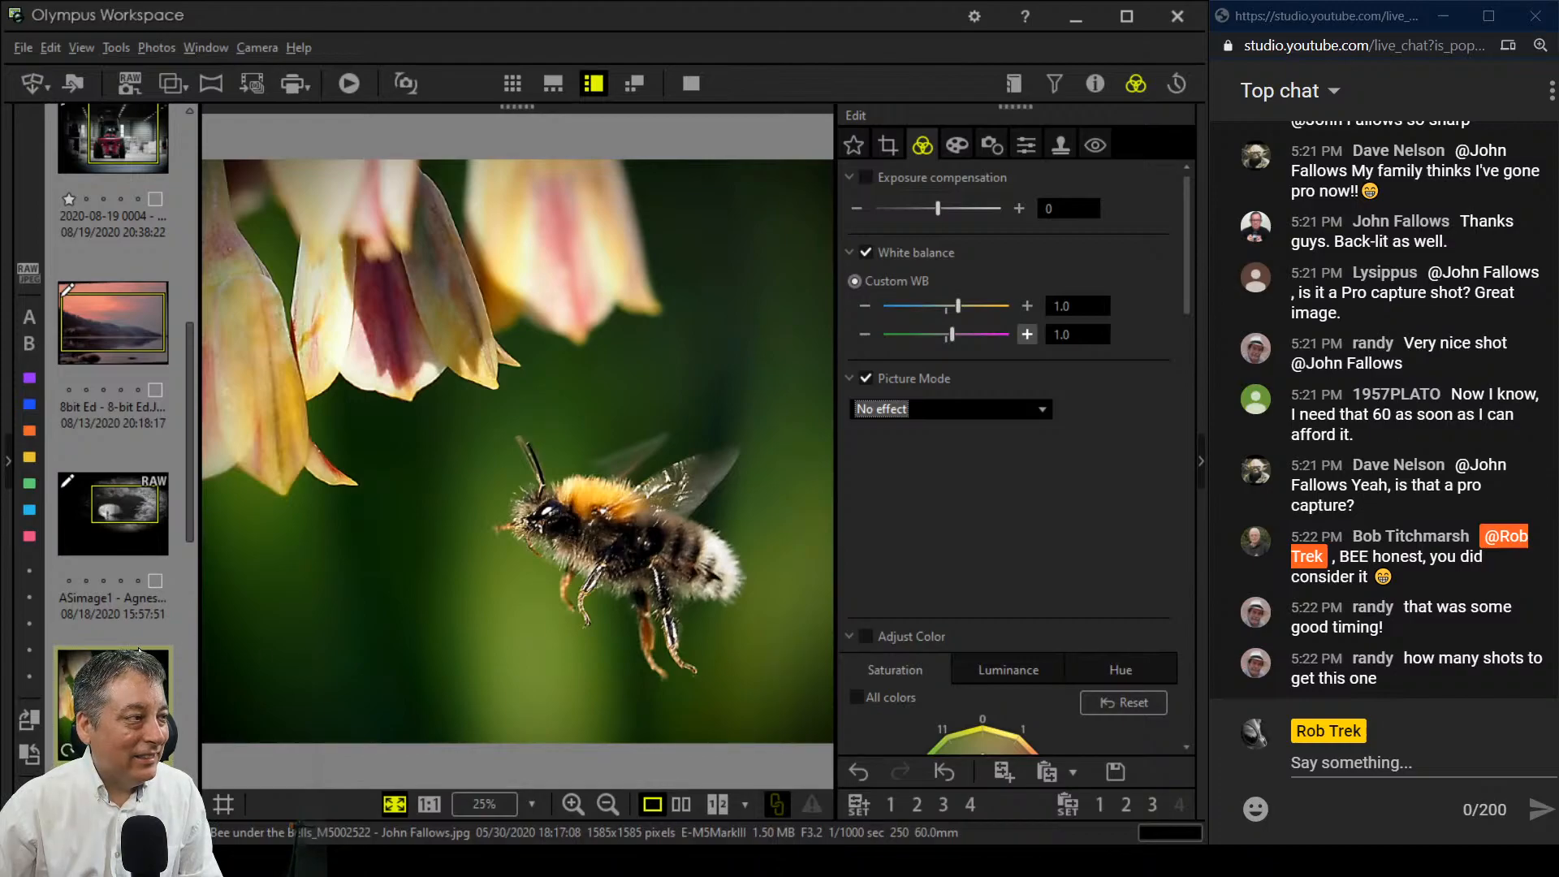
# Step: Display the bee photo's properties, review its camera settings, and inspect the bee's sharpness at actual size
pyautogui.scroll(-3, 122, 366)
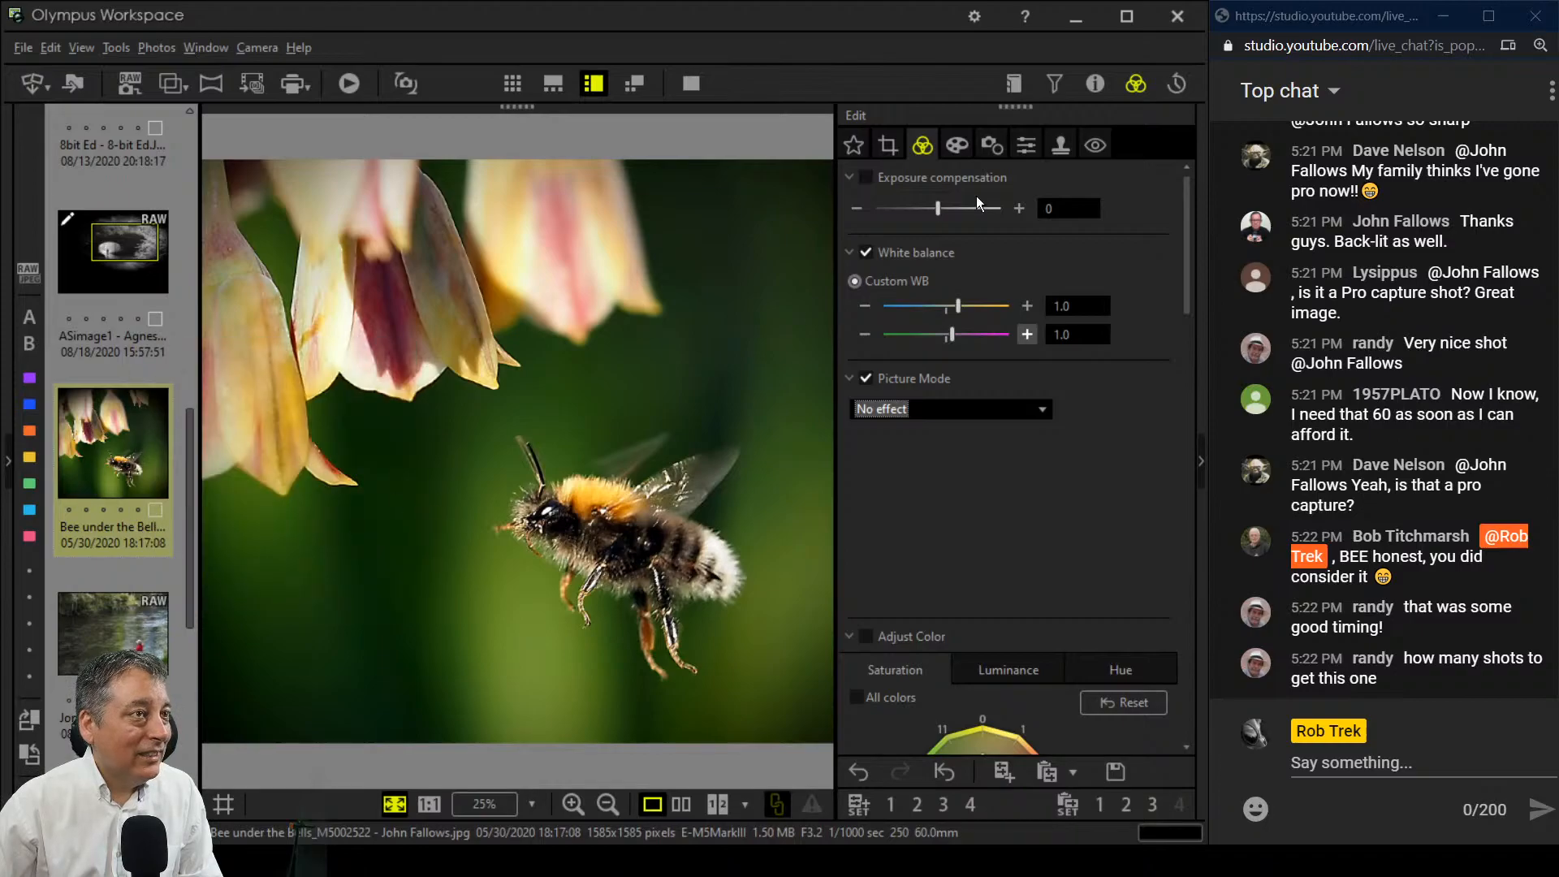
pyautogui.click(1095, 85)
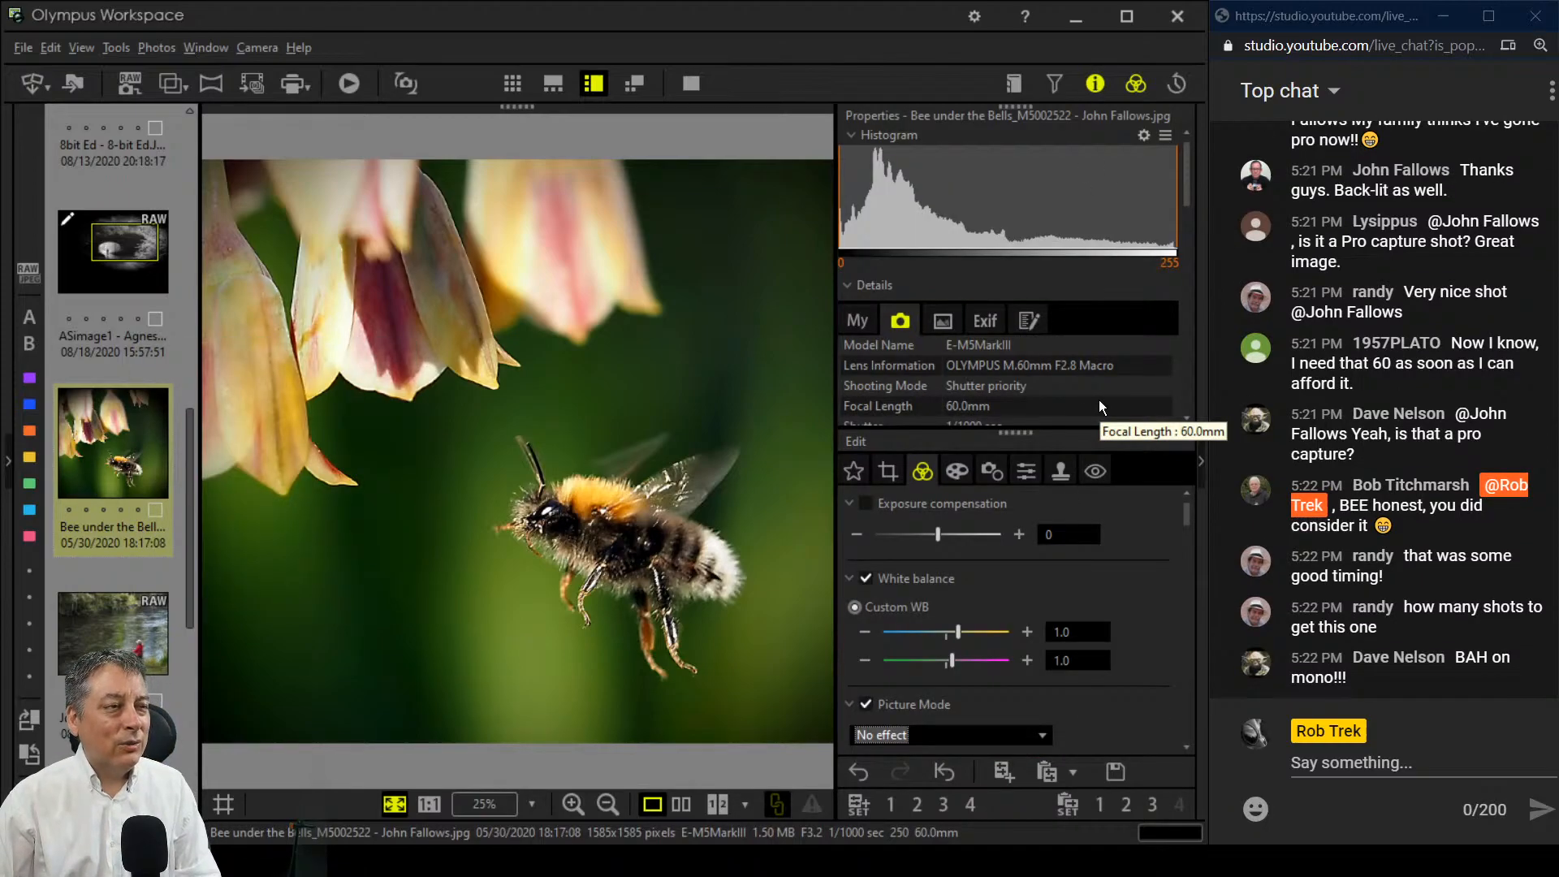
pyautogui.scroll(-2, 1098, 400)
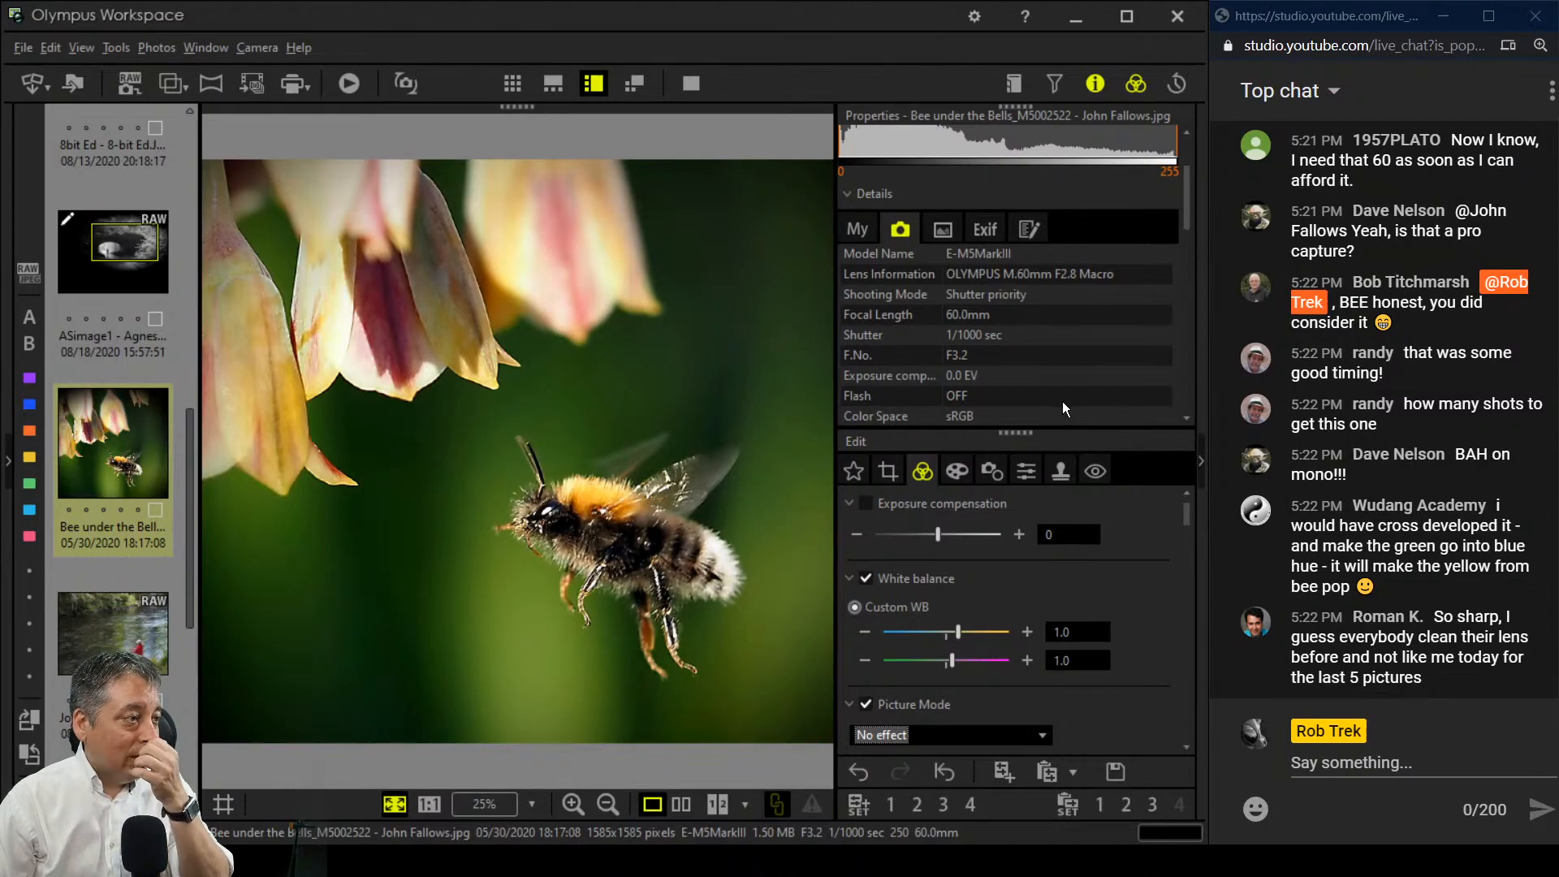
pyautogui.click(591, 487)
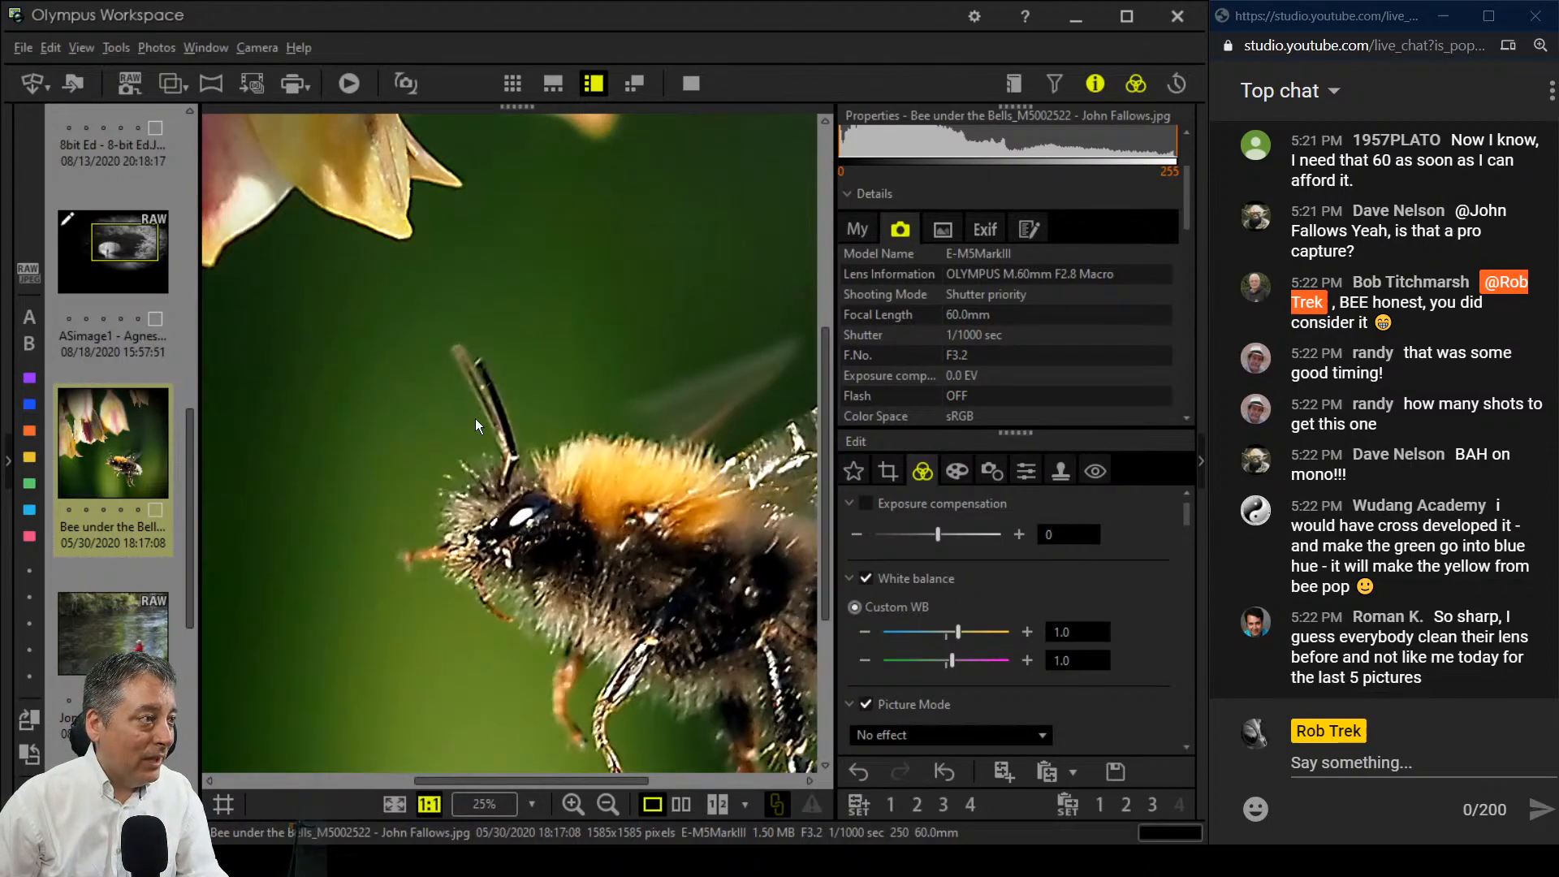
pyautogui.moveTo(636, 560); pyautogui.dragTo(475, 433)
pyautogui.moveTo(696, 533); pyautogui.dragTo(681, 536)
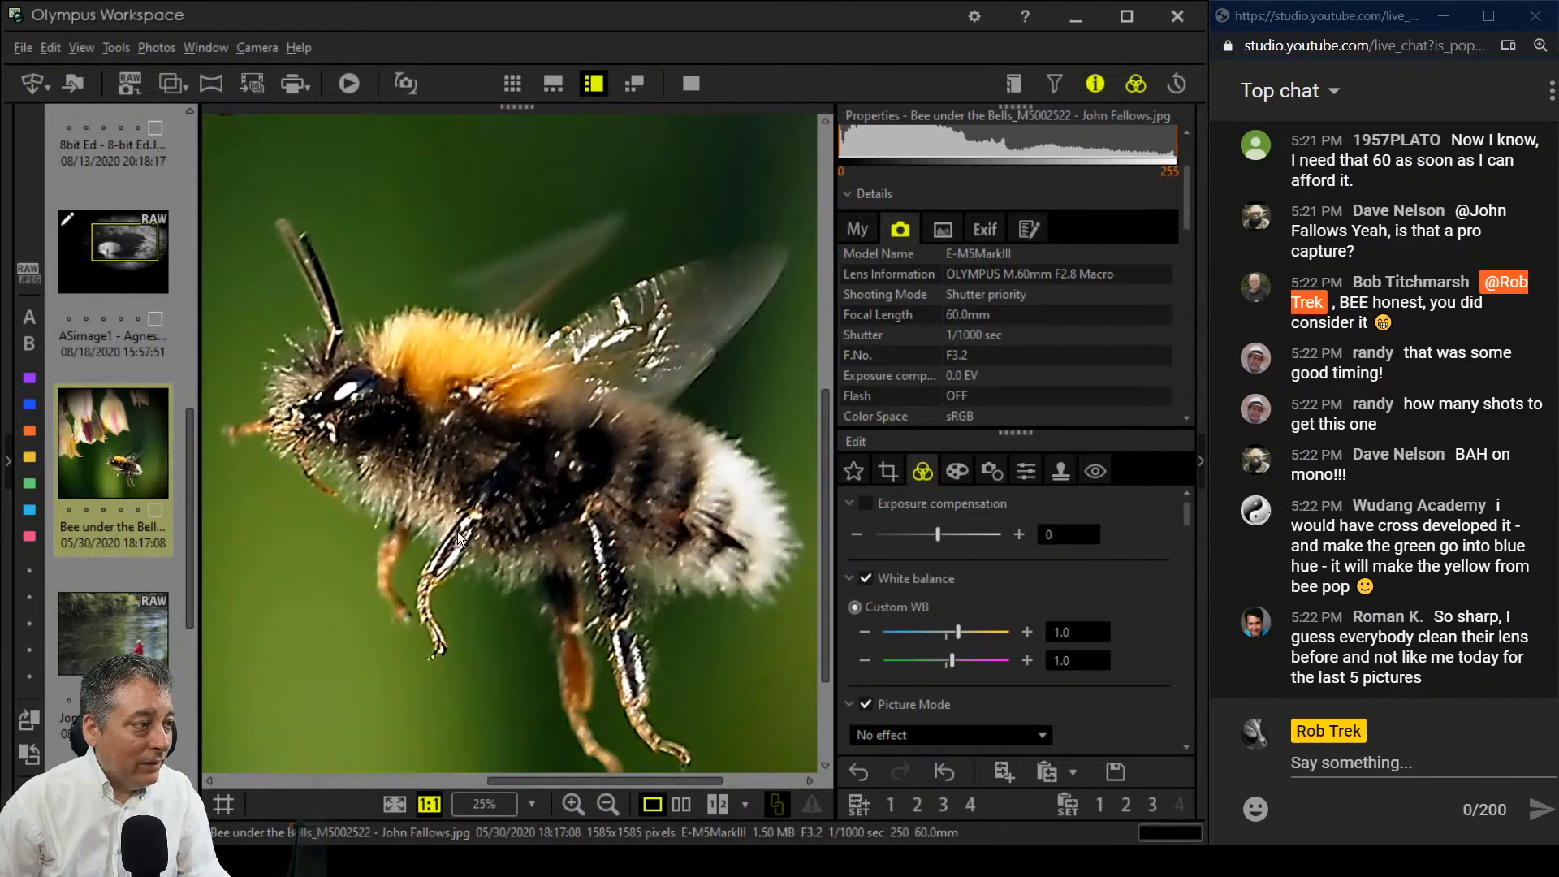
pyautogui.doubleClick(670, 534)
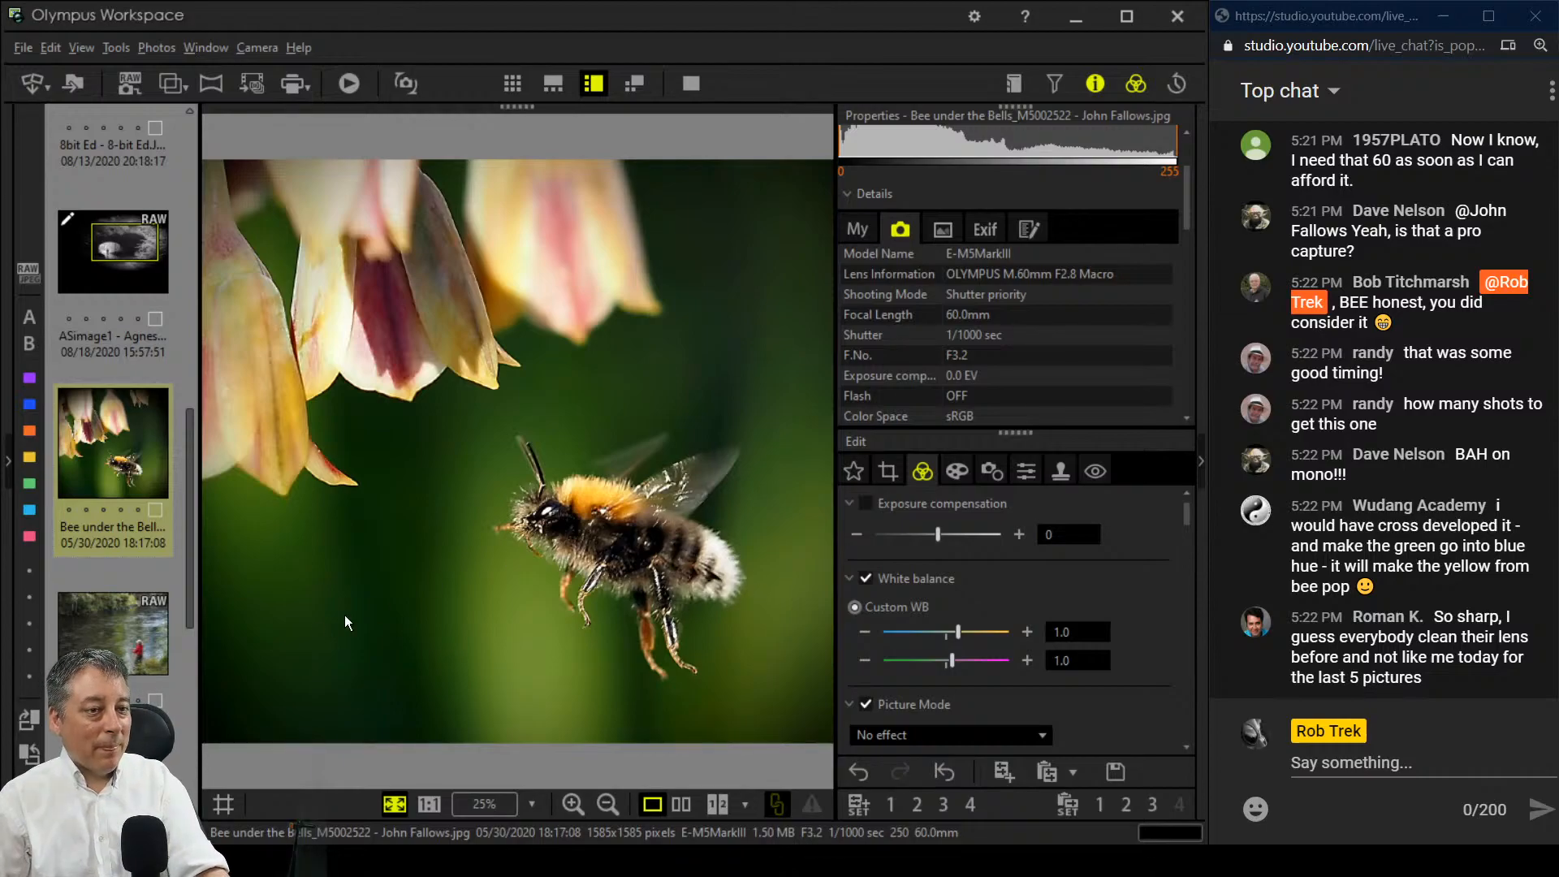
# Step: Open the flyfisher RAW photo and examine the angler in the red jacket at actual size and the fishing line
pyautogui.click(136, 651)
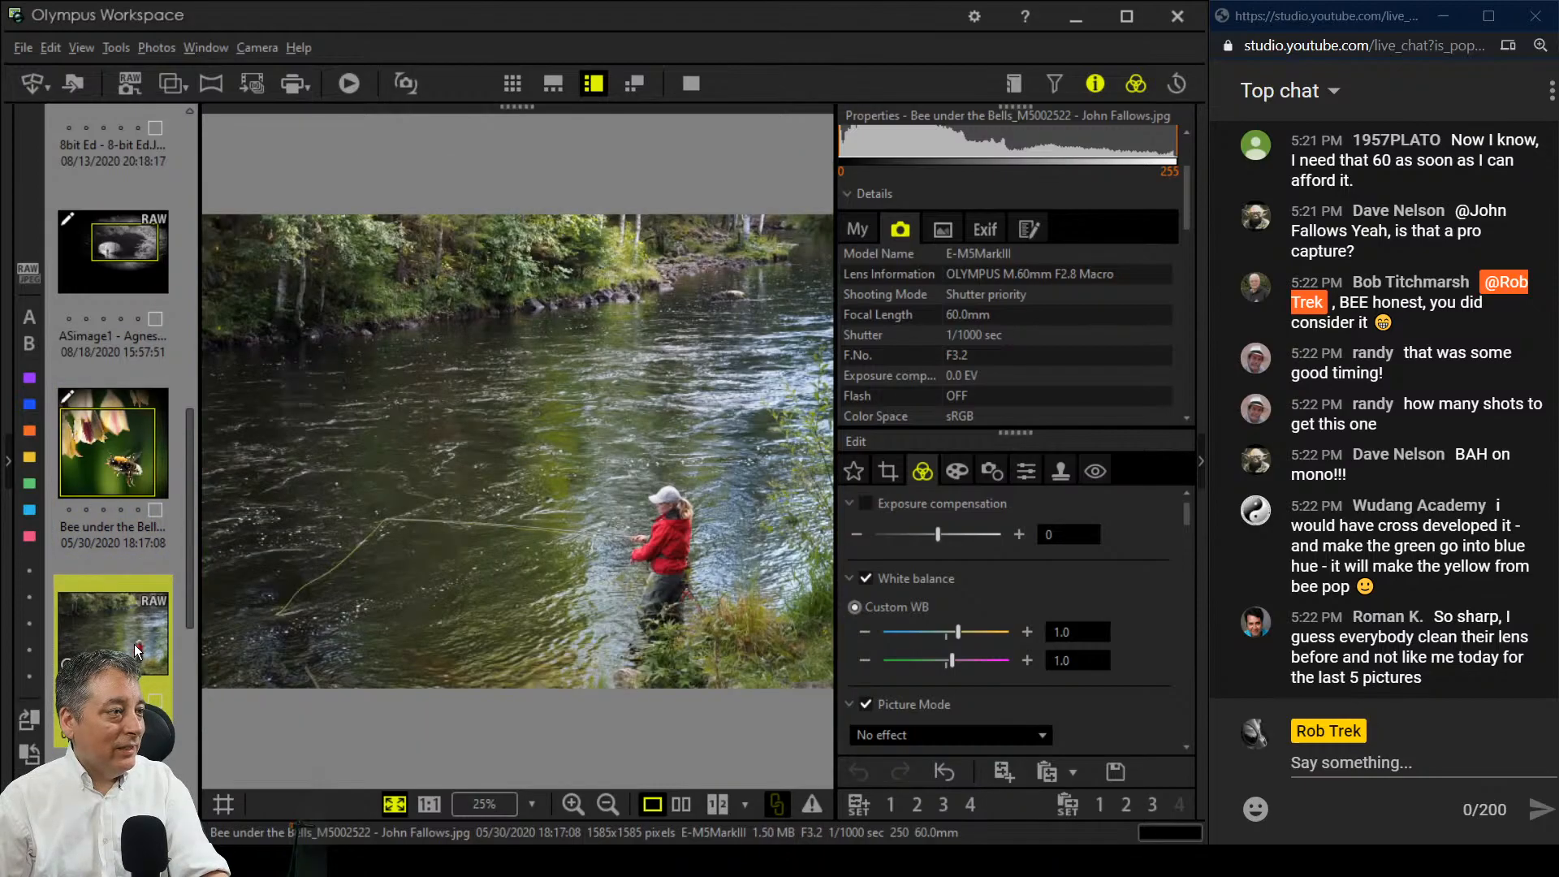
pyautogui.click(658, 516)
pyautogui.moveTo(578, 535); pyautogui.dragTo(509, 369)
pyautogui.moveTo(590, 581); pyautogui.dragTo(576, 457)
pyautogui.moveTo(755, 561); pyautogui.dragTo(520, 519)
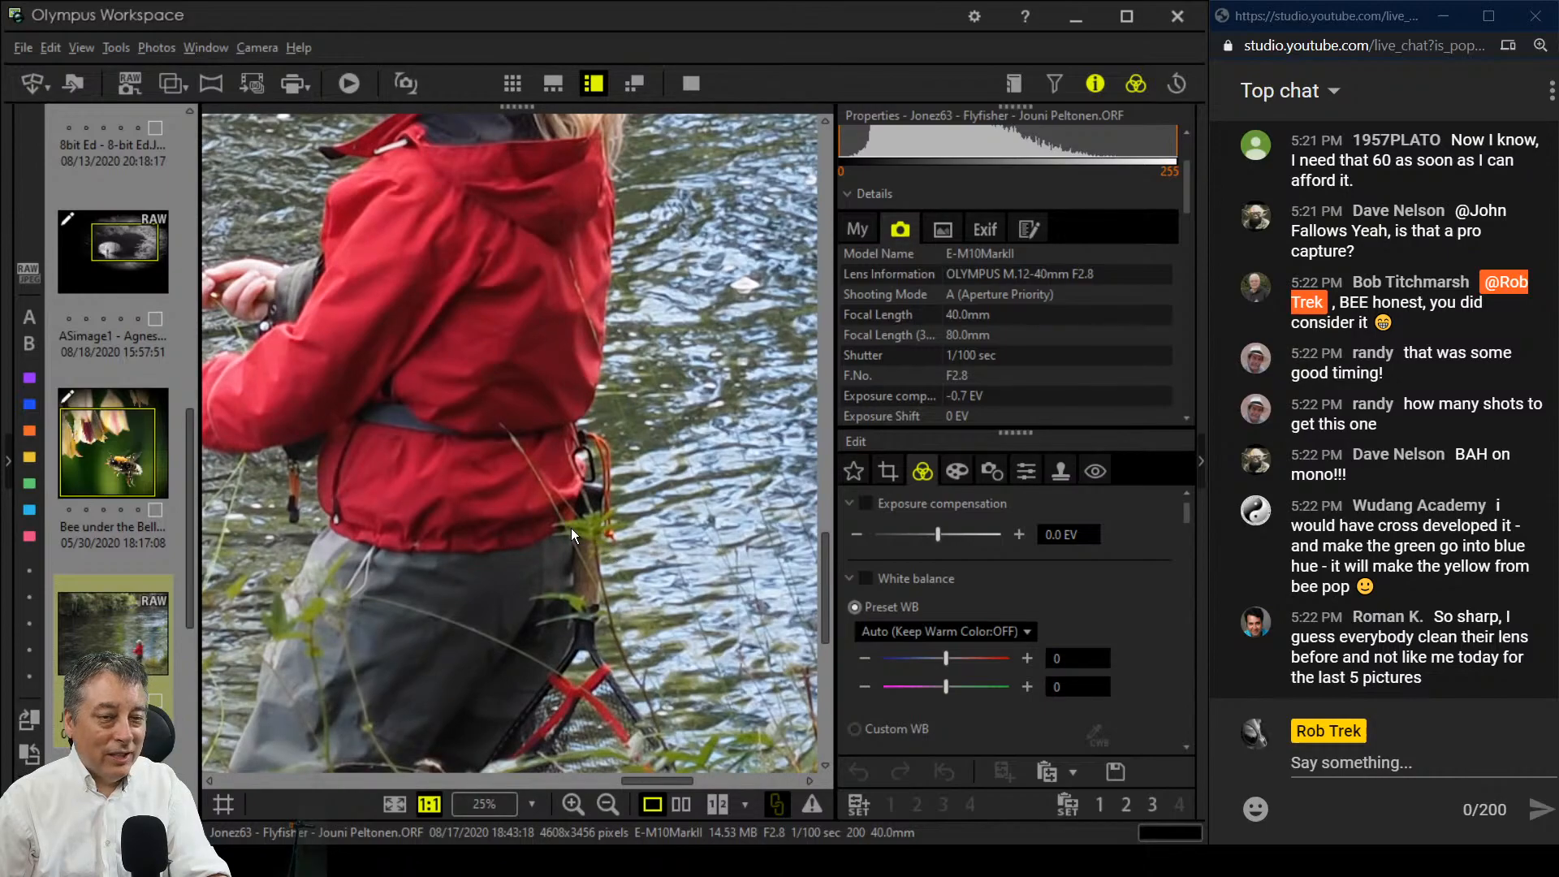
pyautogui.moveTo(546, 531); pyautogui.dragTo(757, 500)
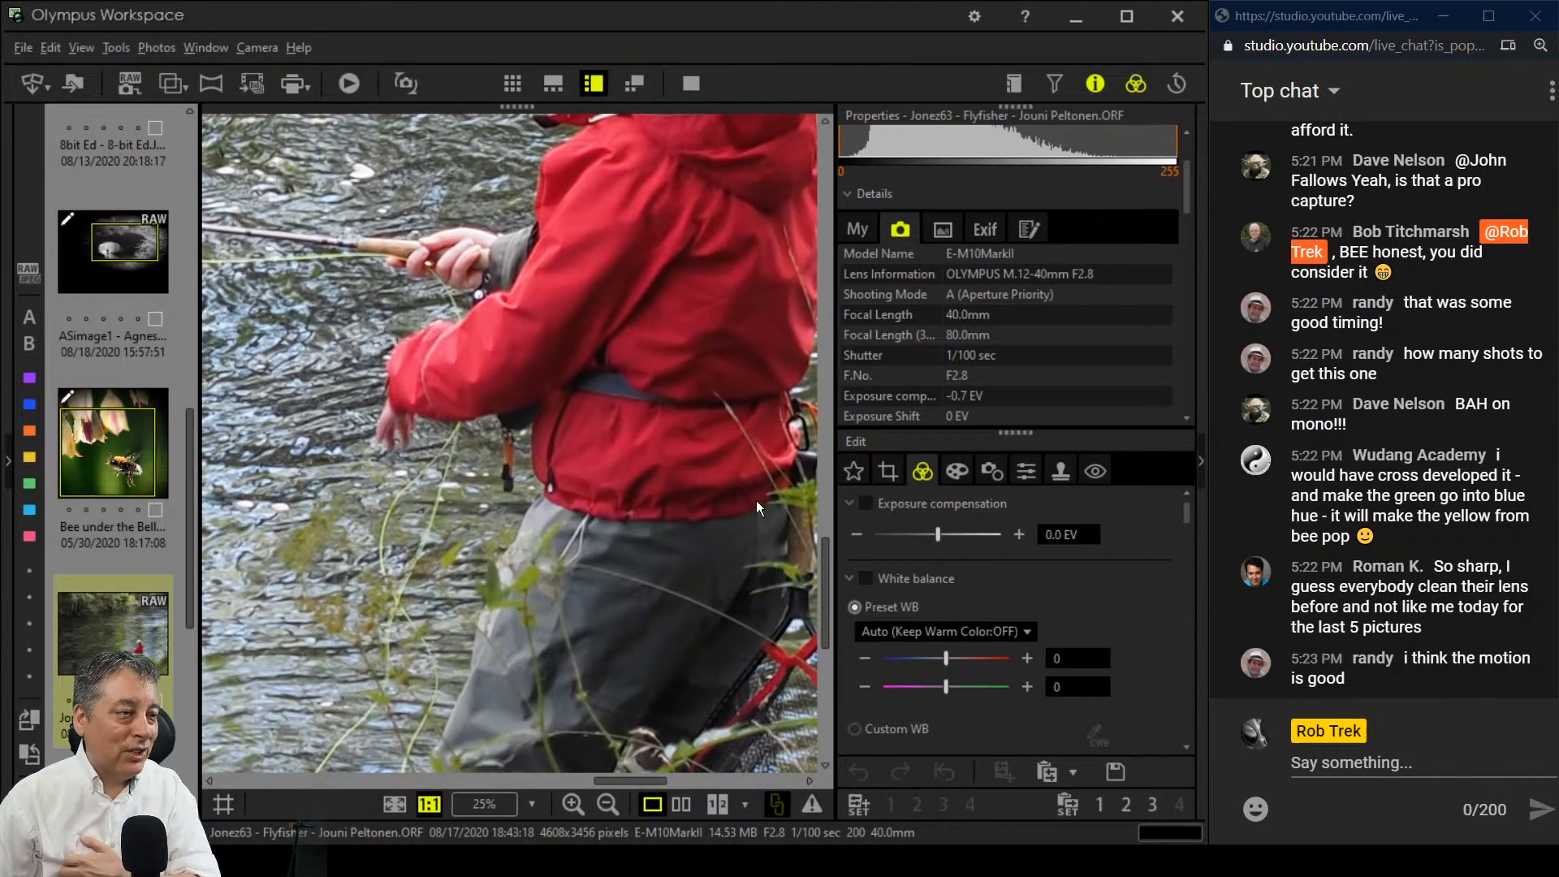
pyautogui.moveTo(645, 483); pyautogui.dragTo(671, 598)
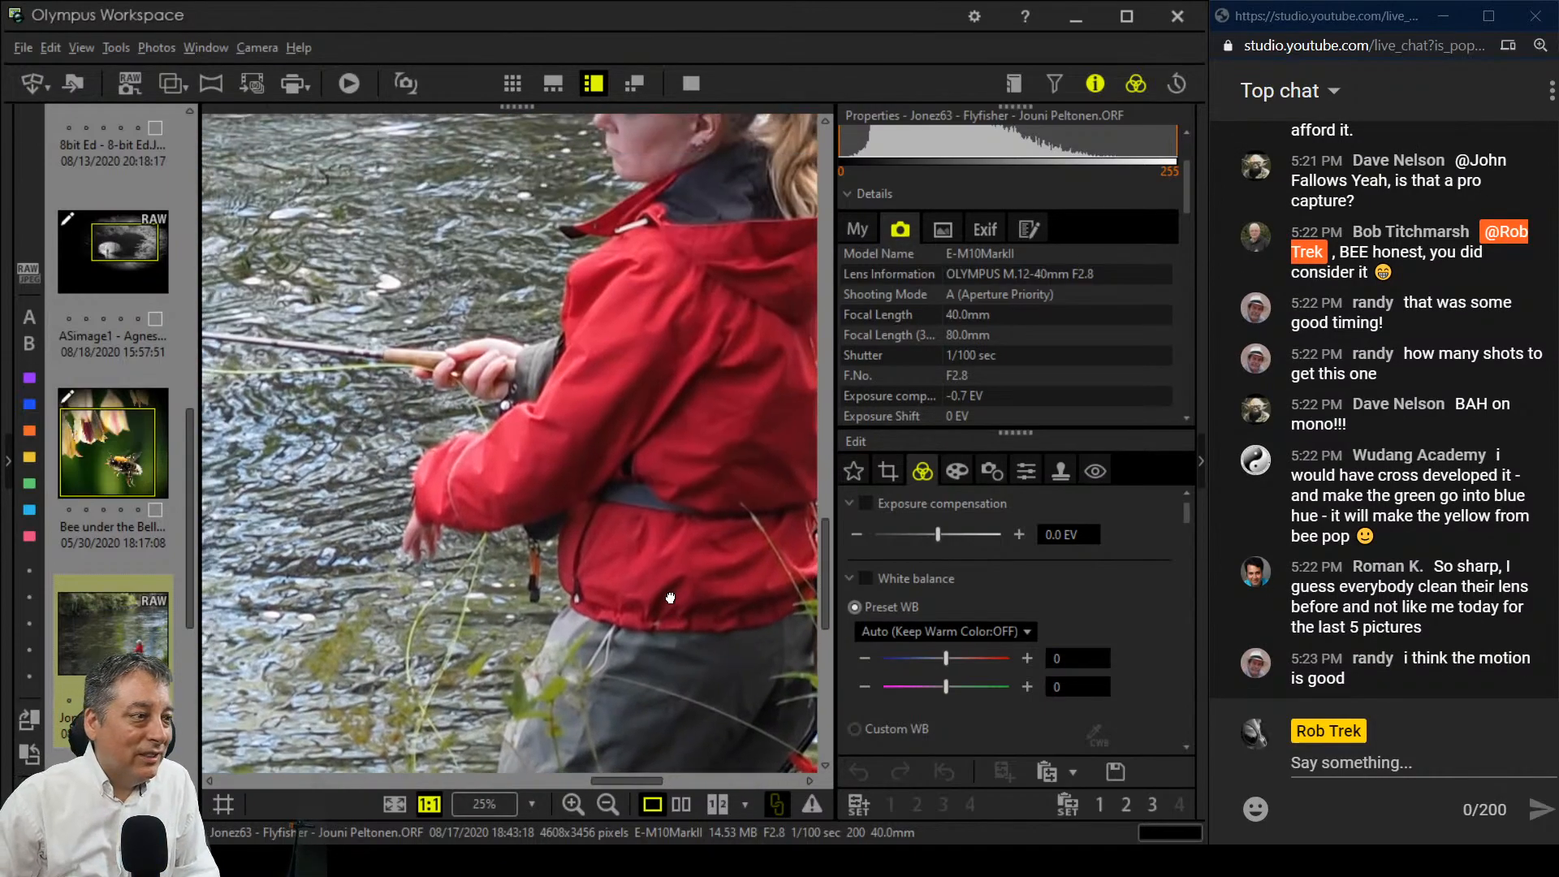
pyautogui.doubleClick(592, 456)
pyautogui.click(592, 455)
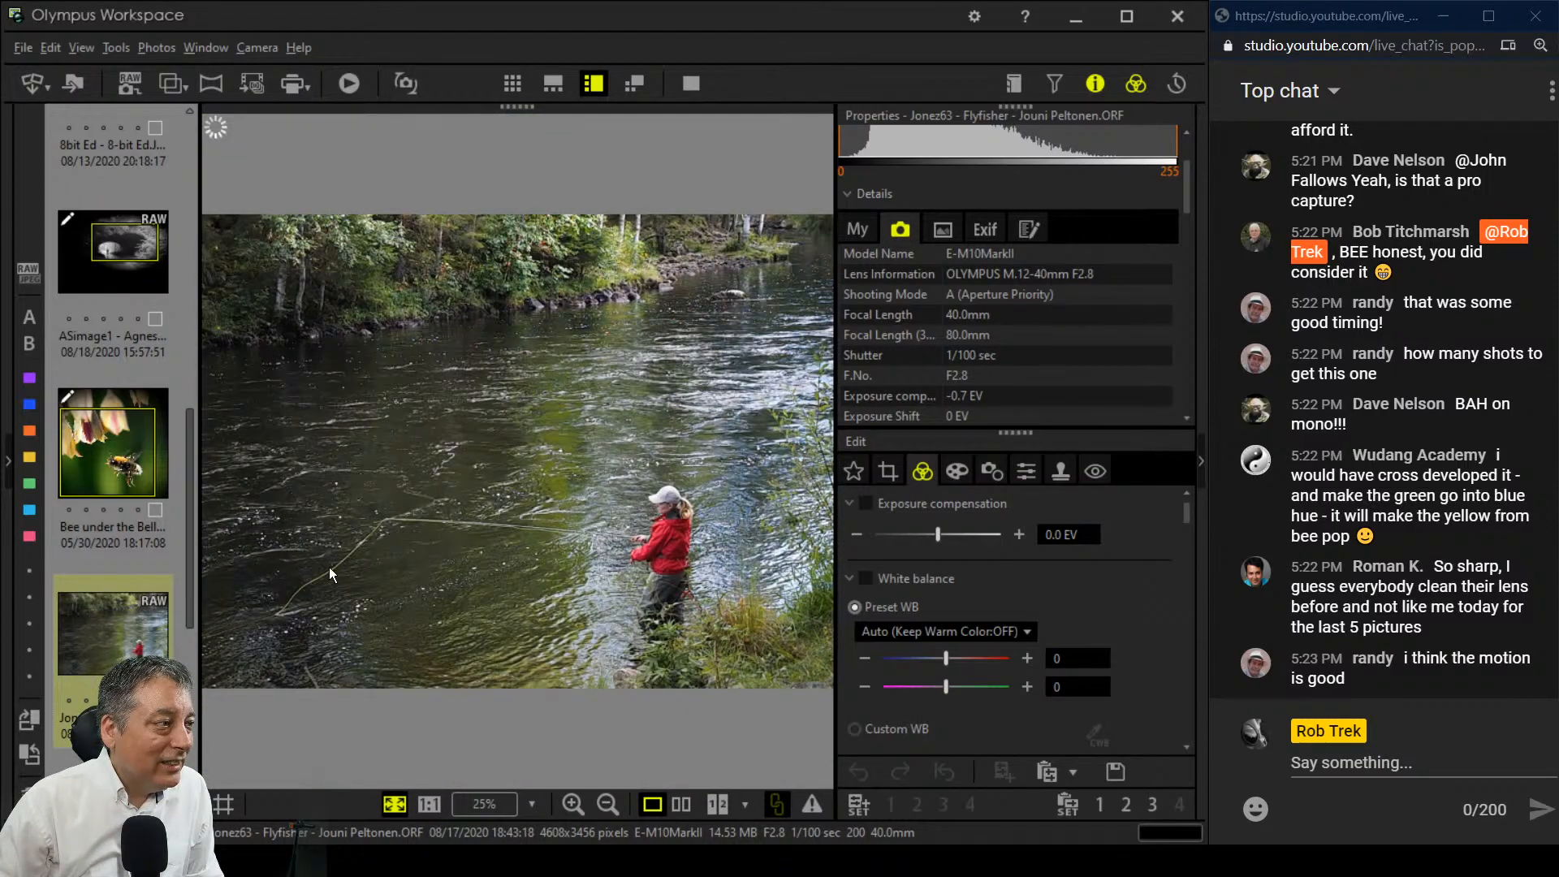
pyautogui.click(281, 611)
pyautogui.moveTo(281, 611); pyautogui.dragTo(562, 505)
pyautogui.click(561, 505)
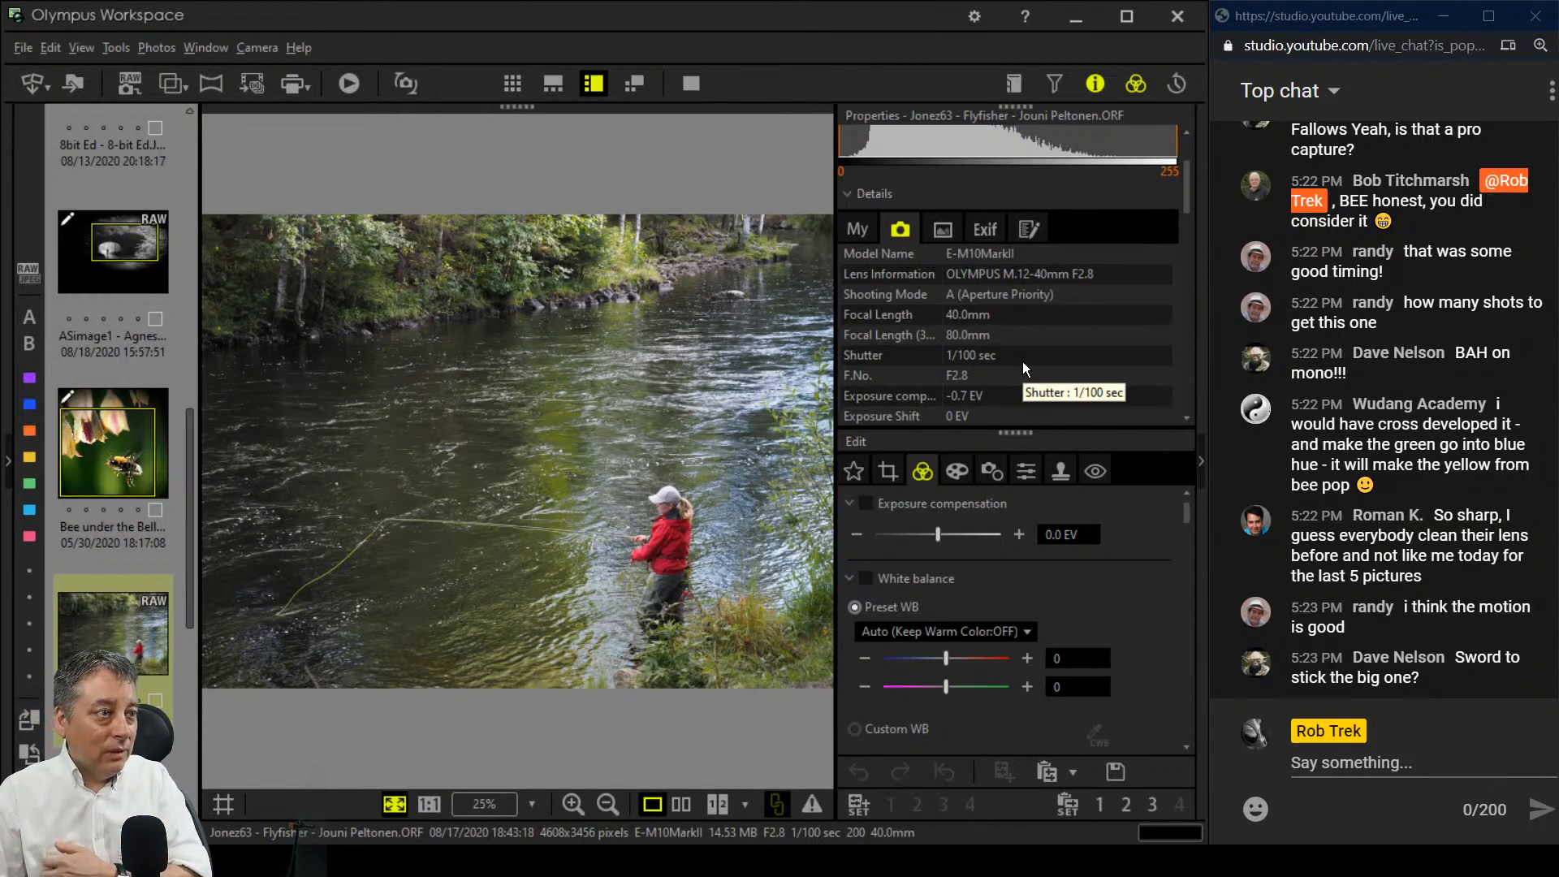
# Step: Review the flyfisher photo's detailed camera settings and switch to the shorter custom list of shooting data
pyautogui.scroll(-1, 1031, 385)
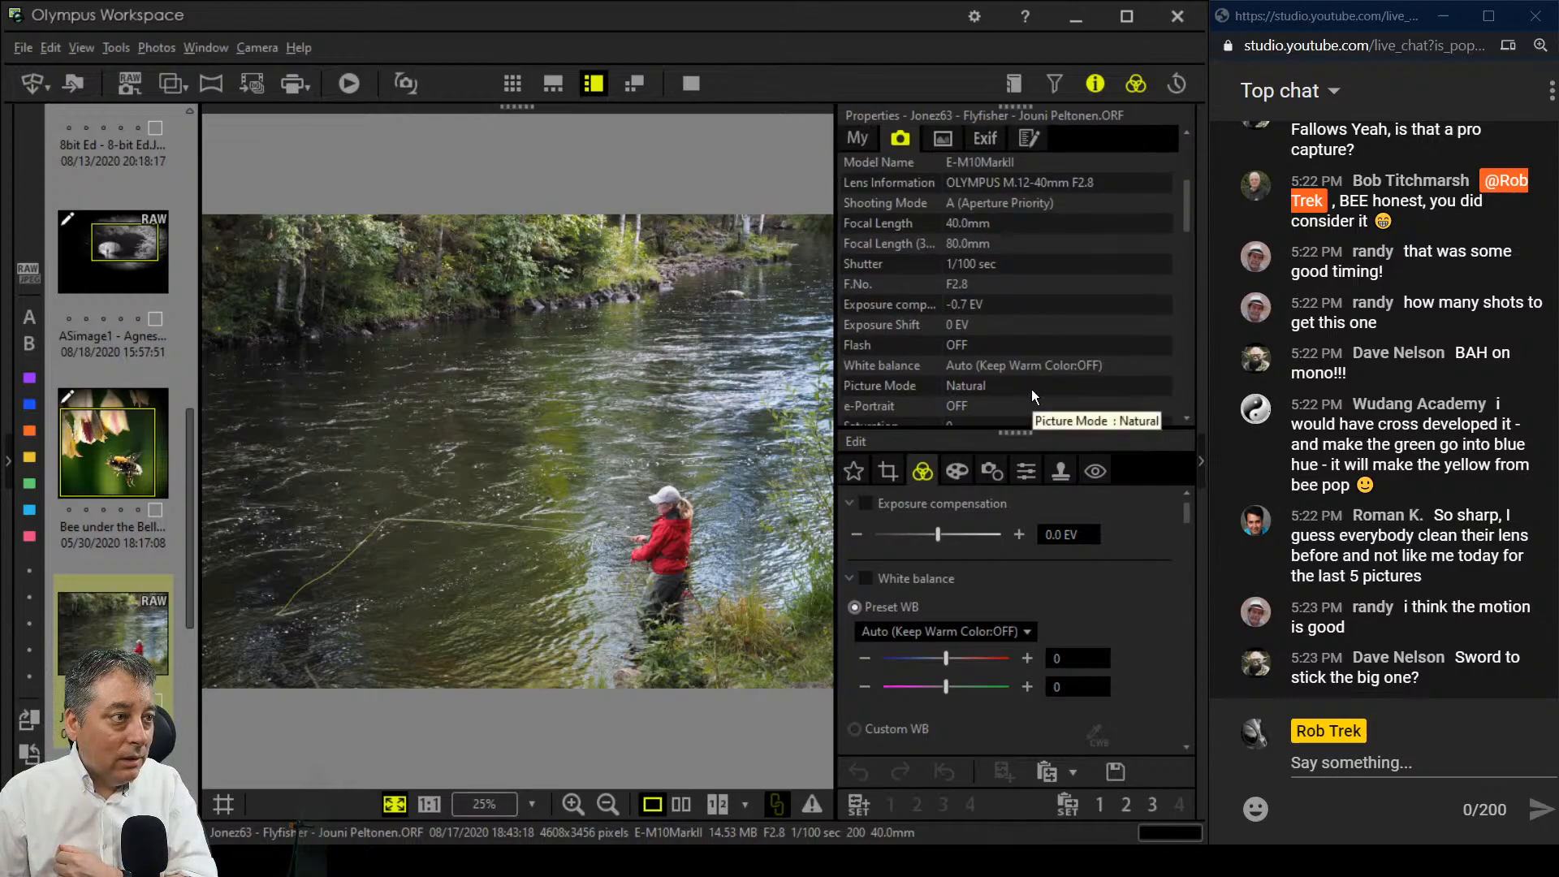
pyautogui.scroll(1, 1031, 388)
pyautogui.click(869, 231)
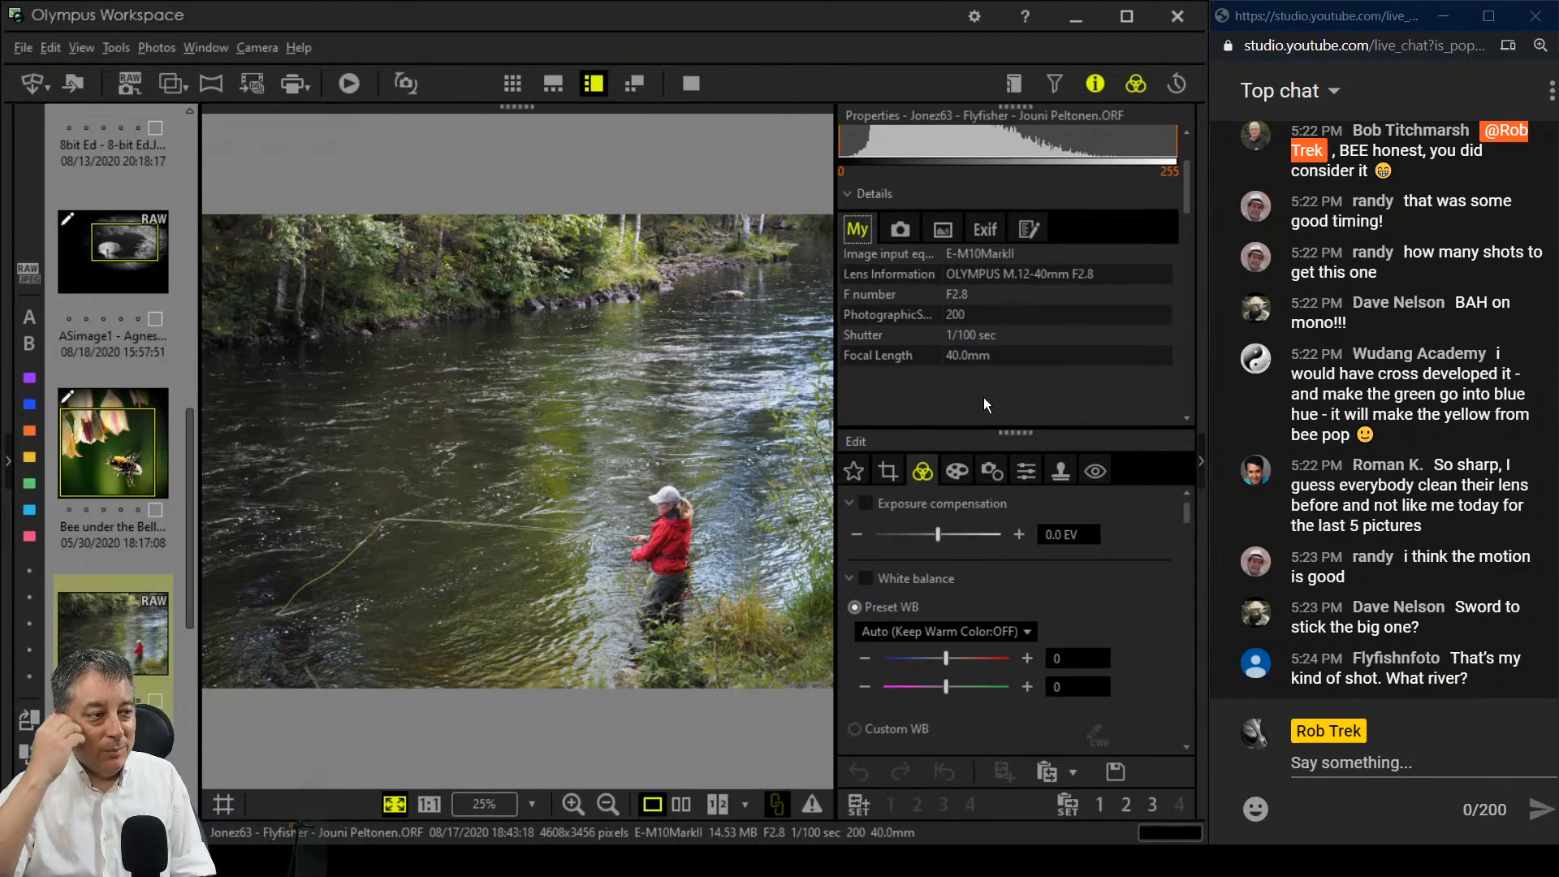
# Step: Inspect the angler's waders at actual size, return to the whole photo and hide the photo properties
pyautogui.click(698, 575)
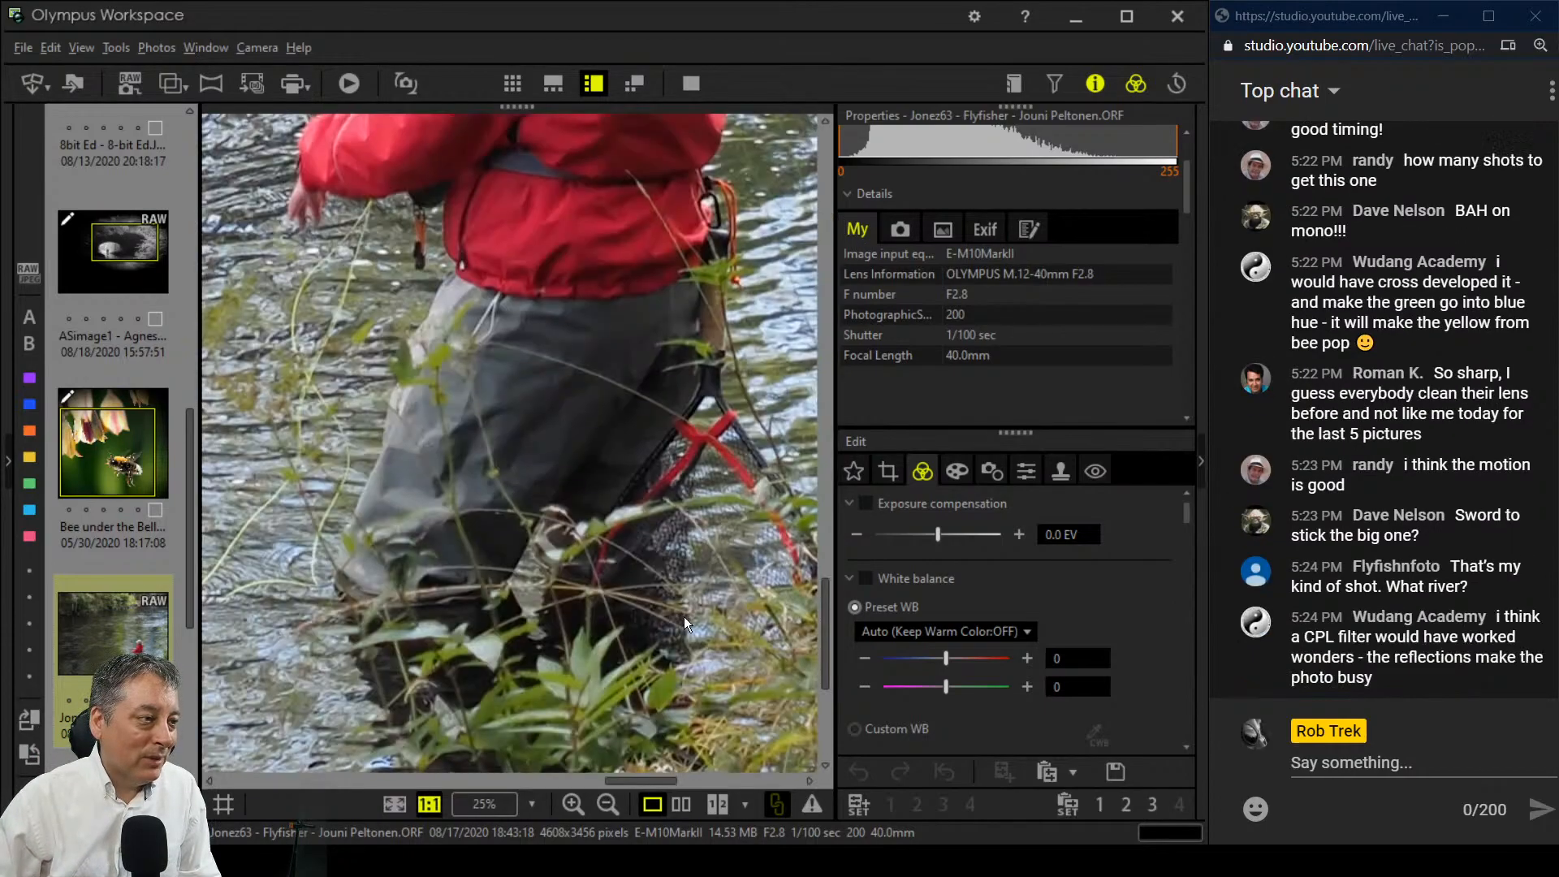
pyautogui.click(731, 499)
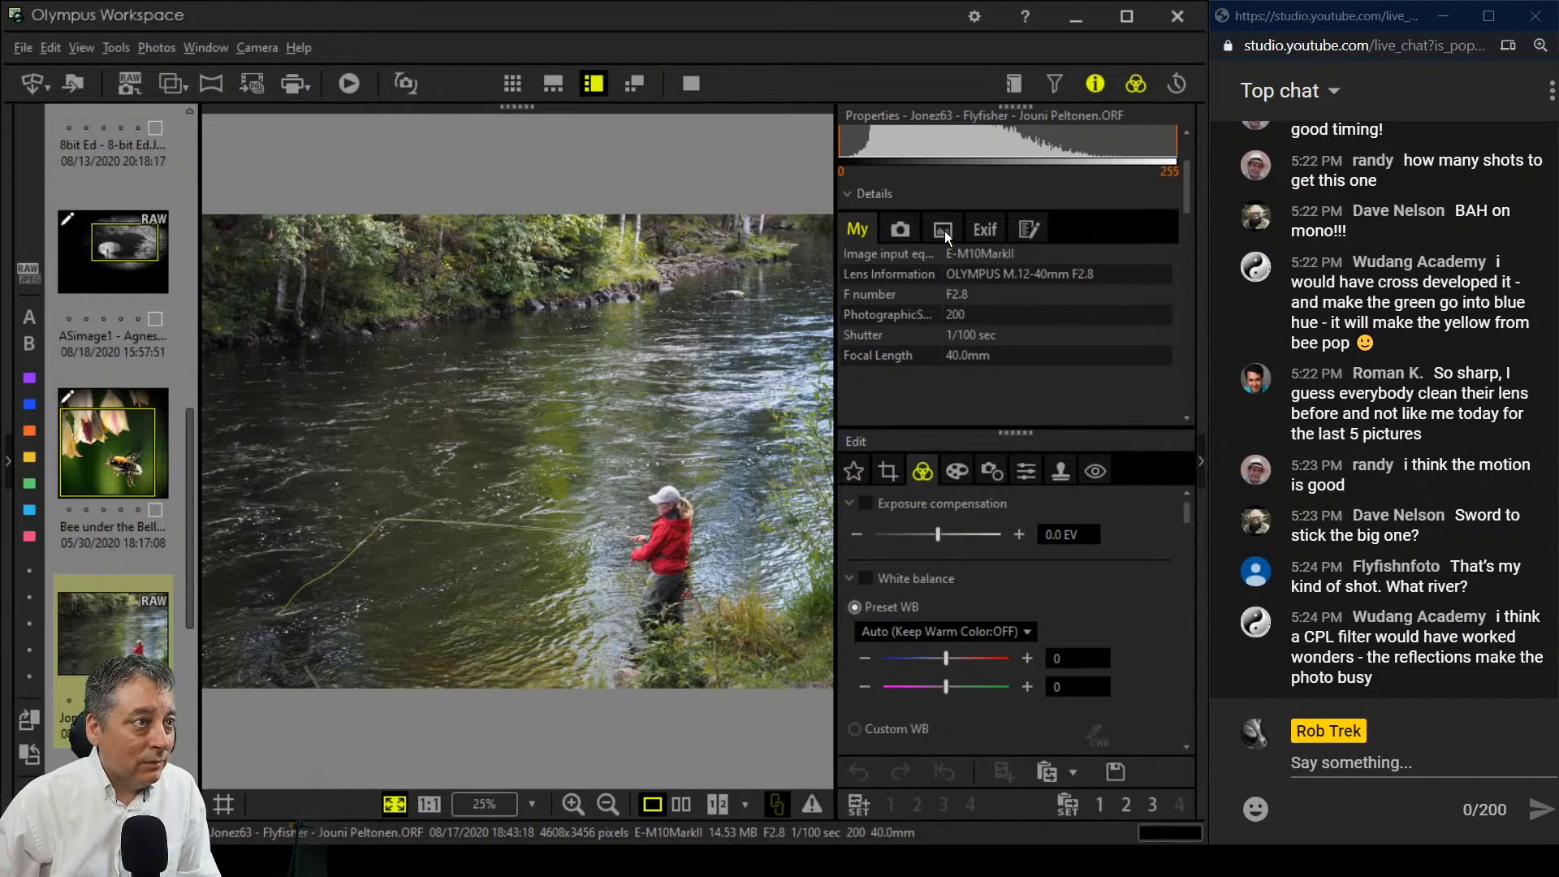
pyautogui.click(1099, 90)
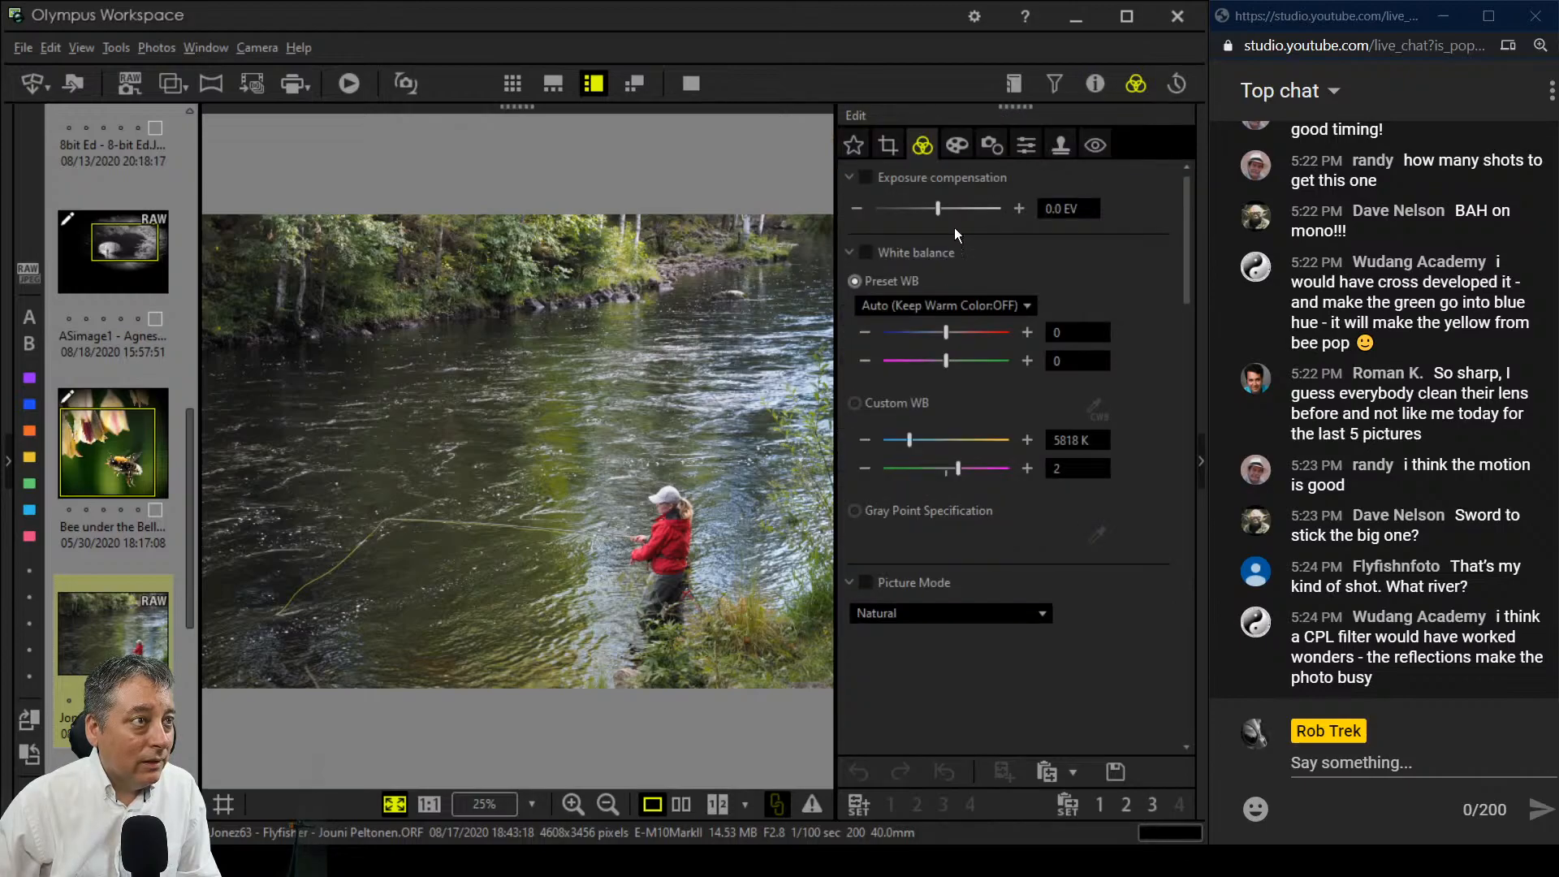
# Step: Crop the flyfisher photo to 16:9, keeping the lower part with the river and the angler
pyautogui.click(897, 155)
pyautogui.click(898, 258)
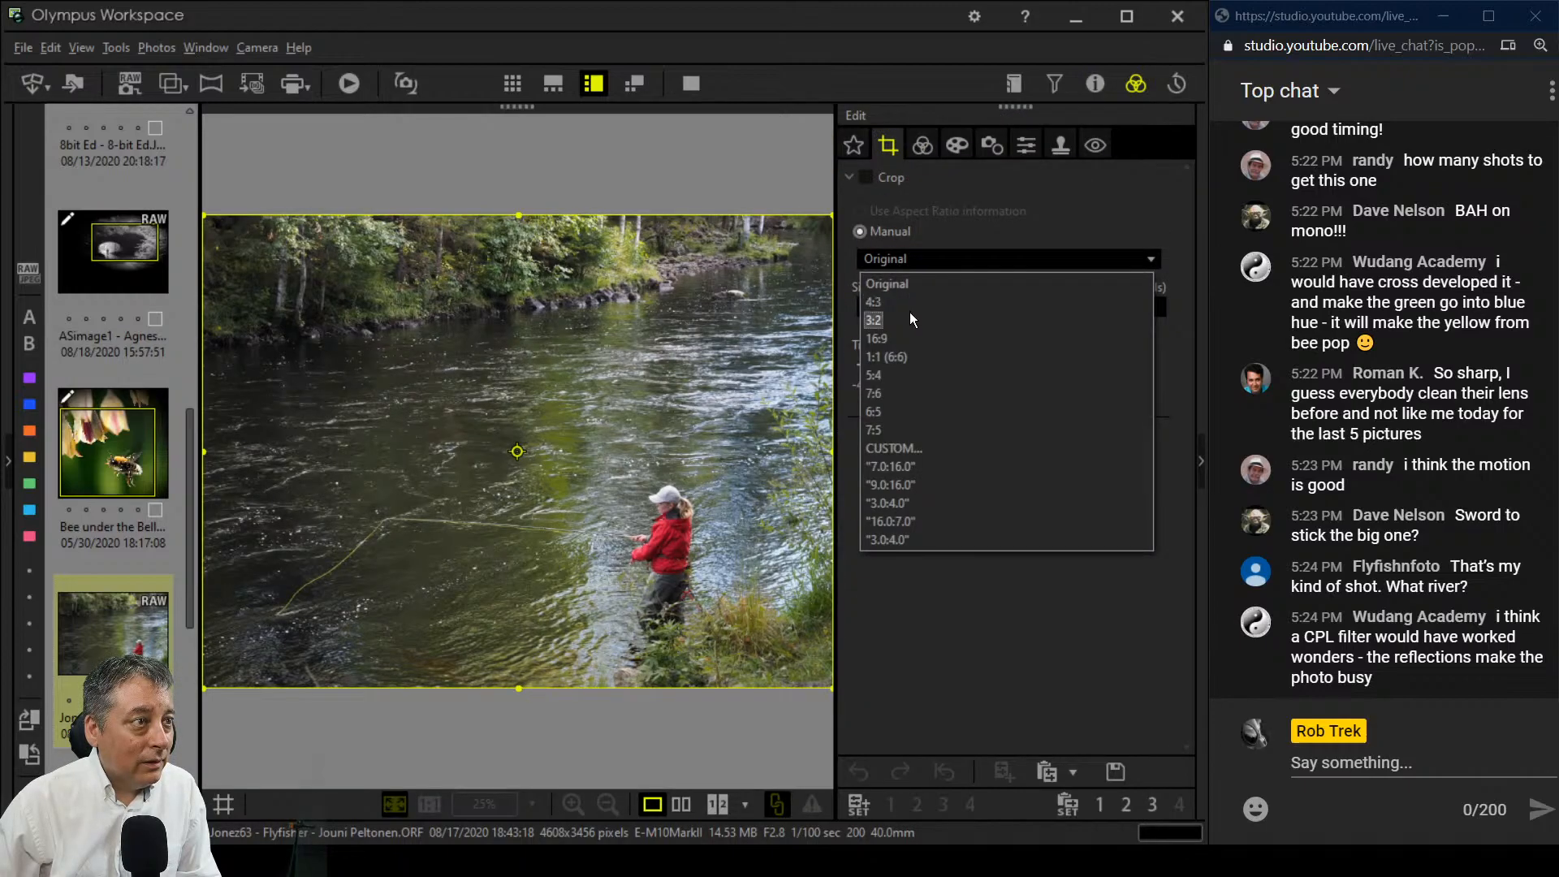
pyautogui.click(908, 346)
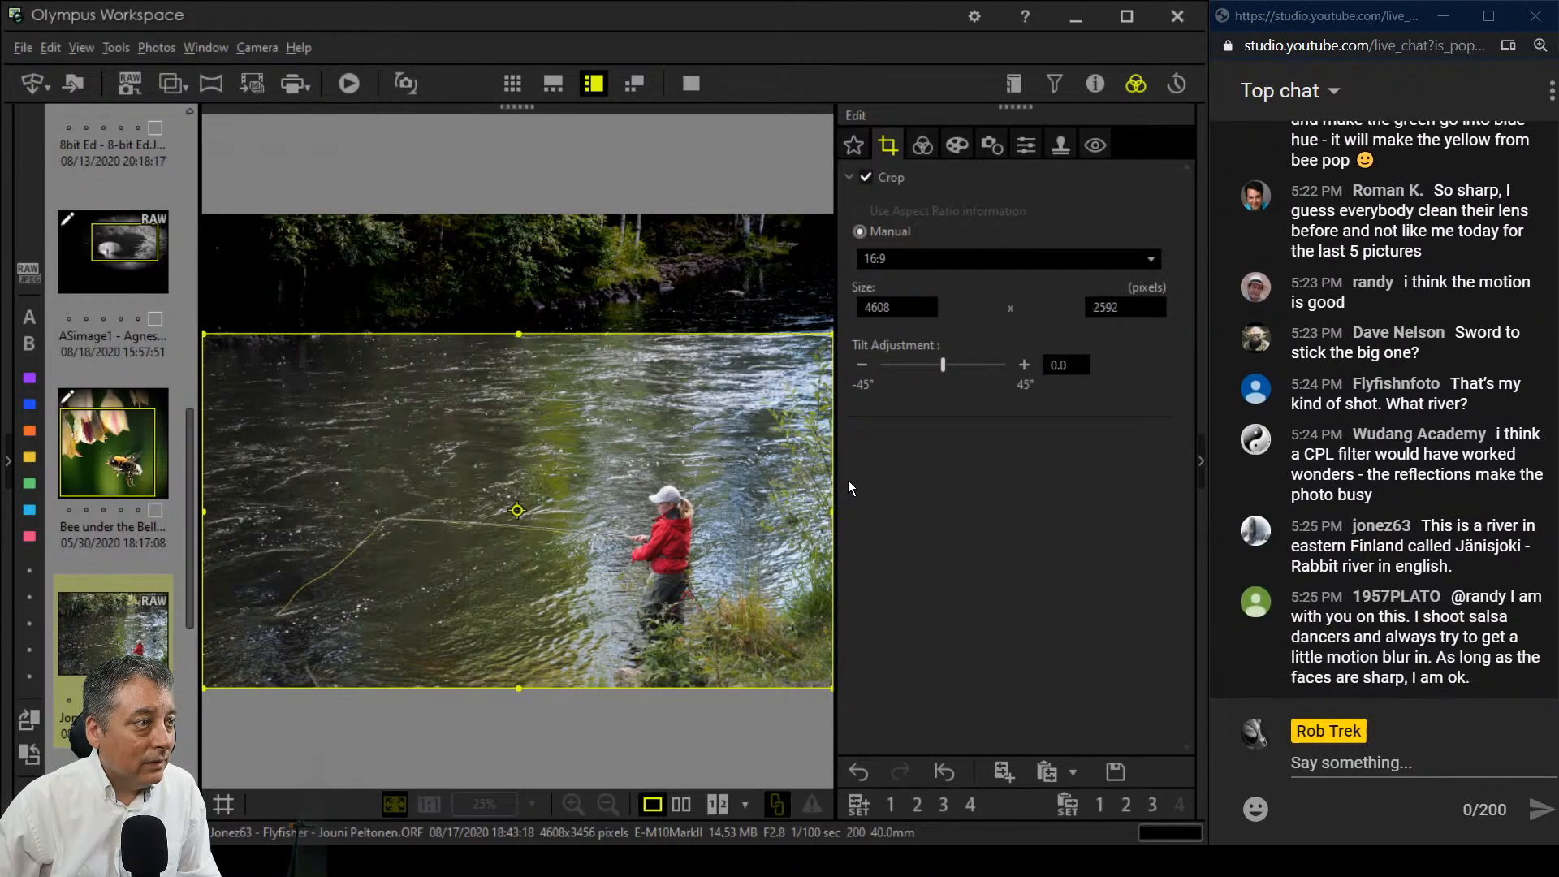
pyautogui.click(922, 145)
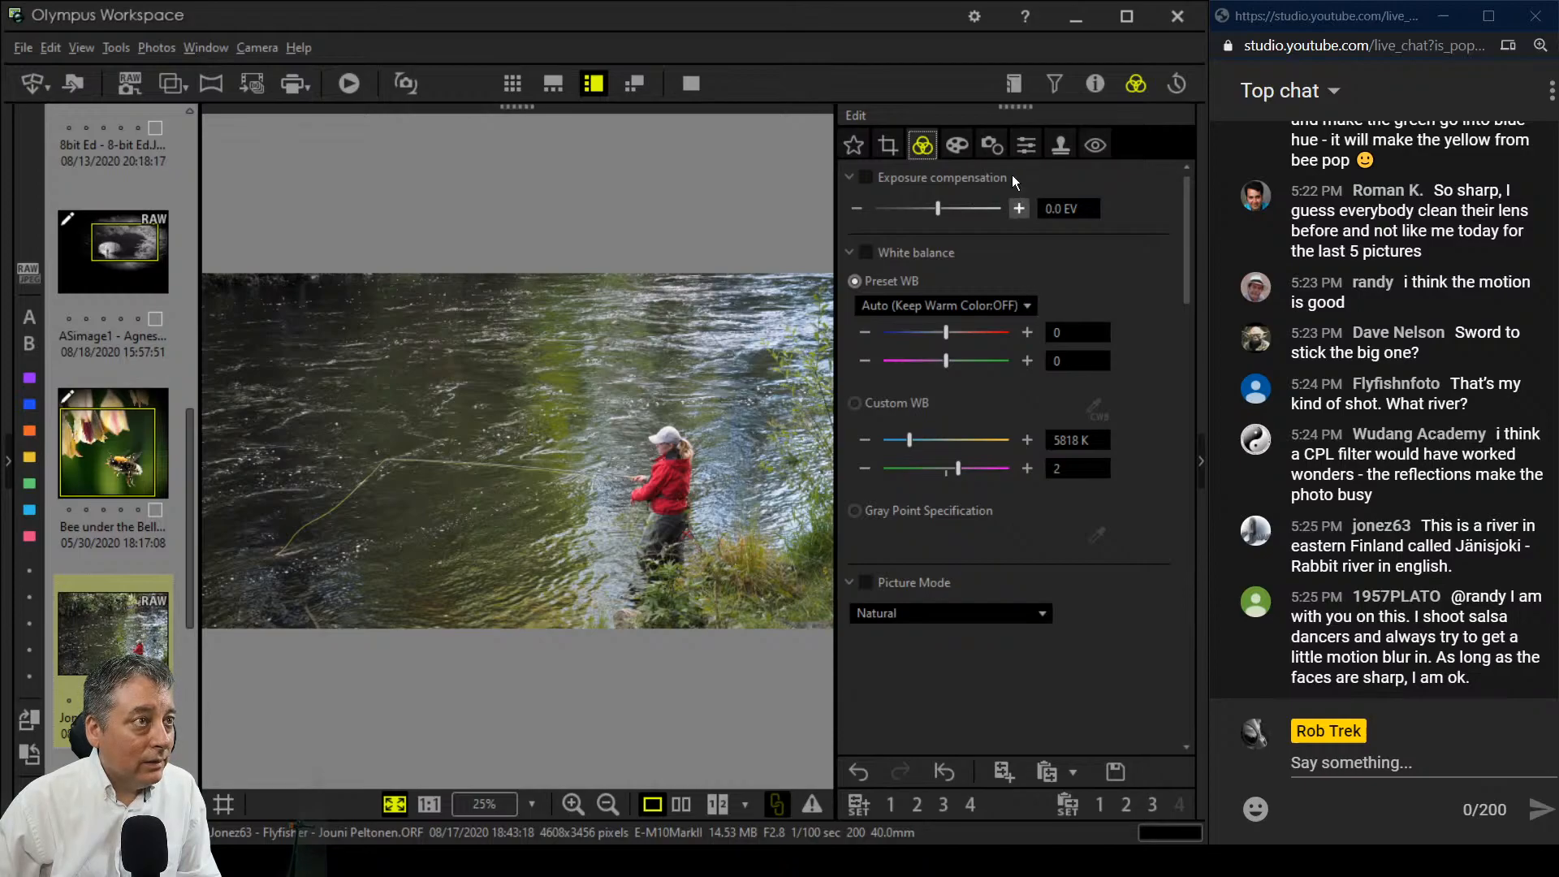
# Step: Try the Partial Color II art filter on the flyfisher photo with its color wheel set to 3
pyautogui.click(992, 146)
pyautogui.click(959, 146)
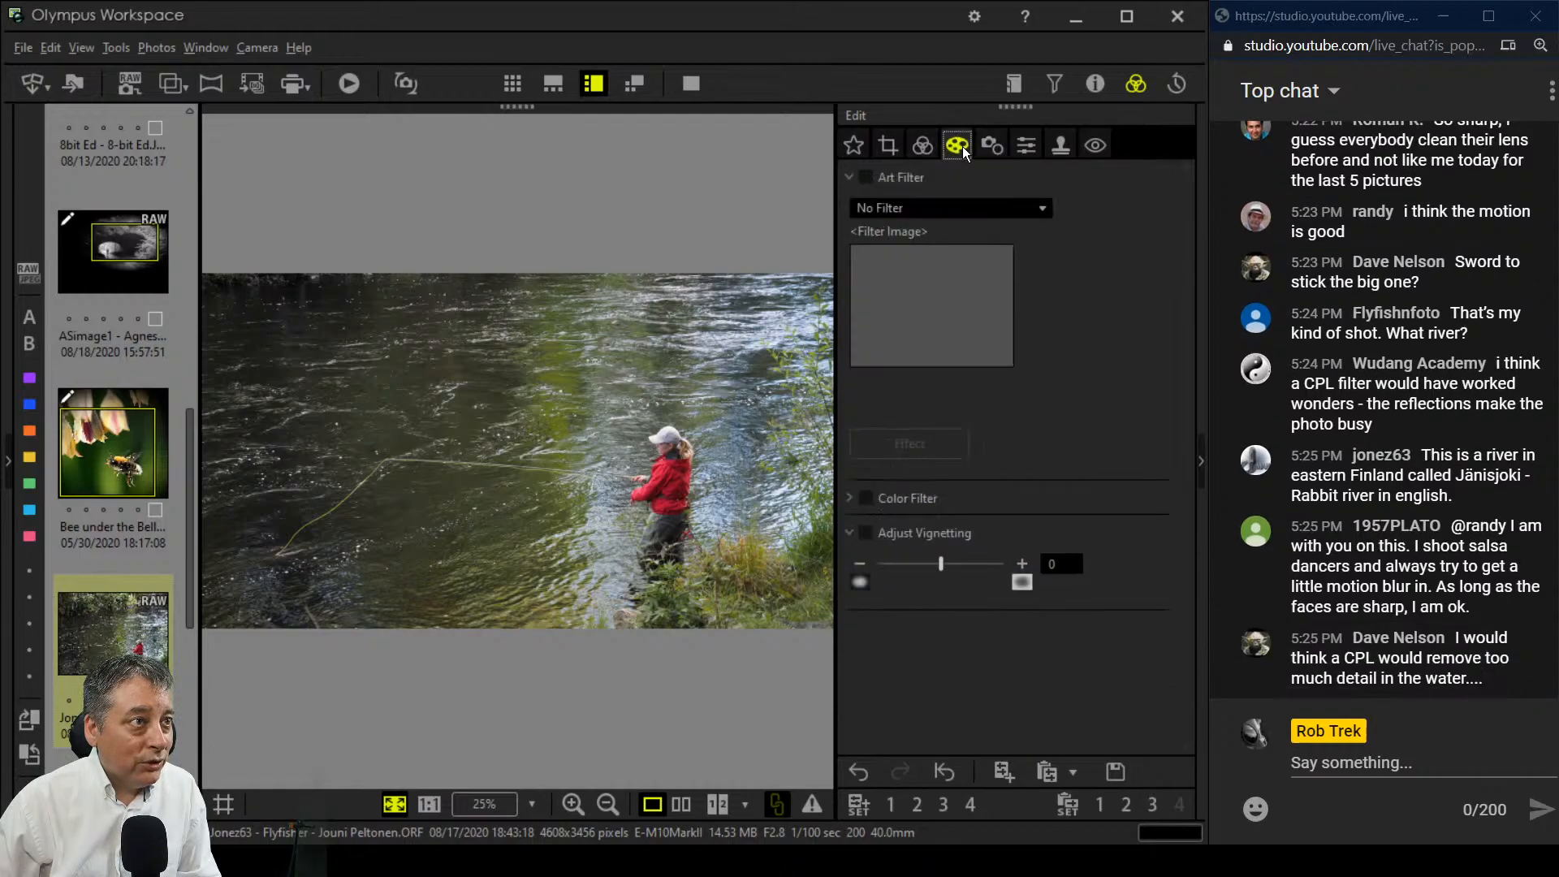
pyautogui.click(972, 208)
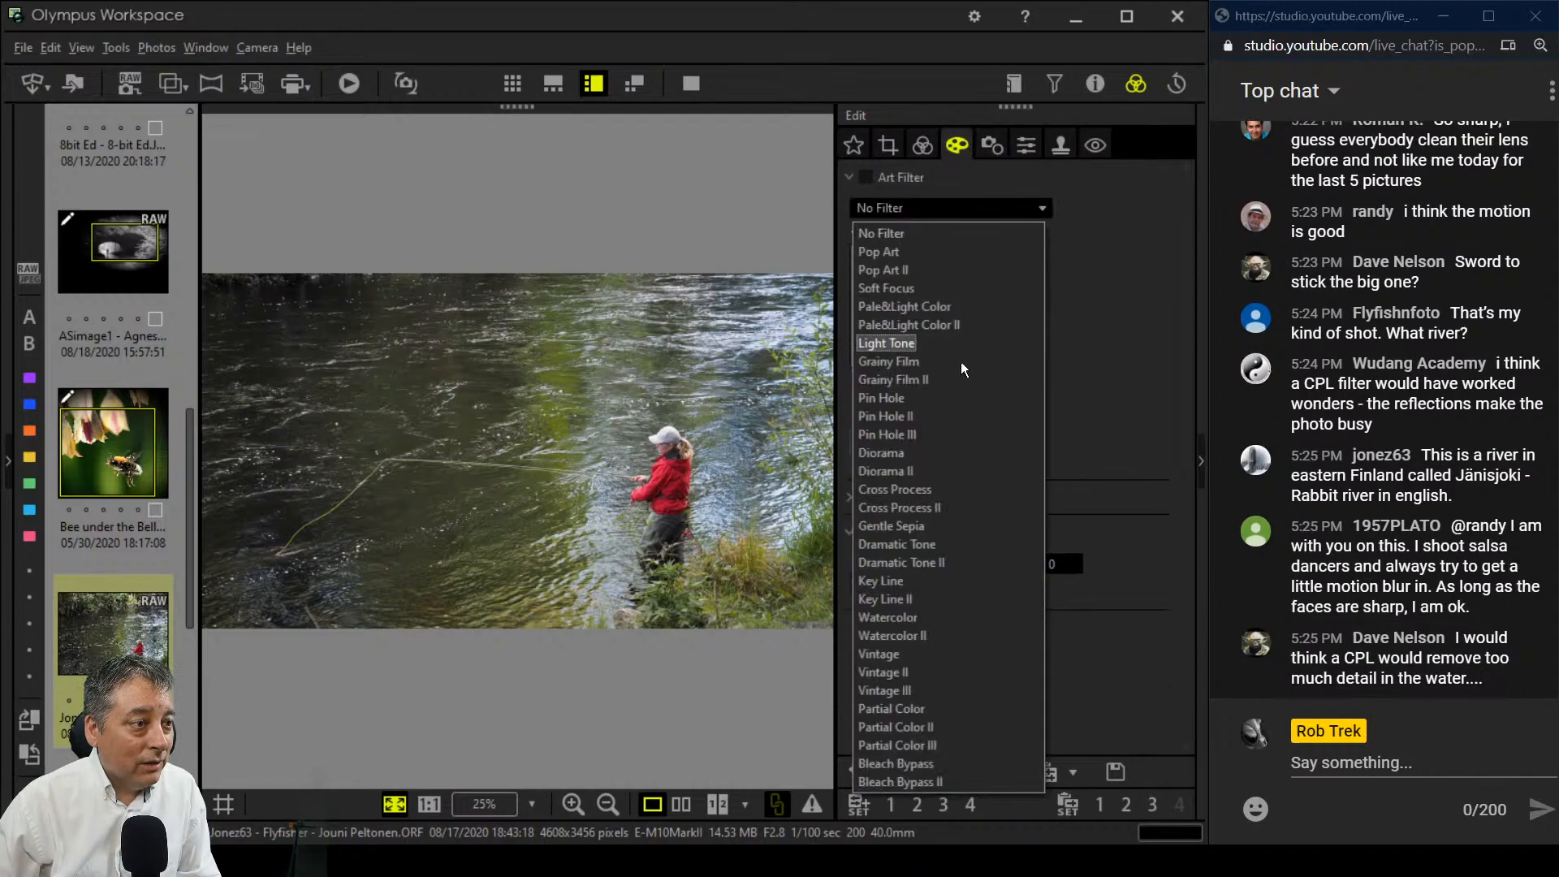
pyautogui.click(961, 727)
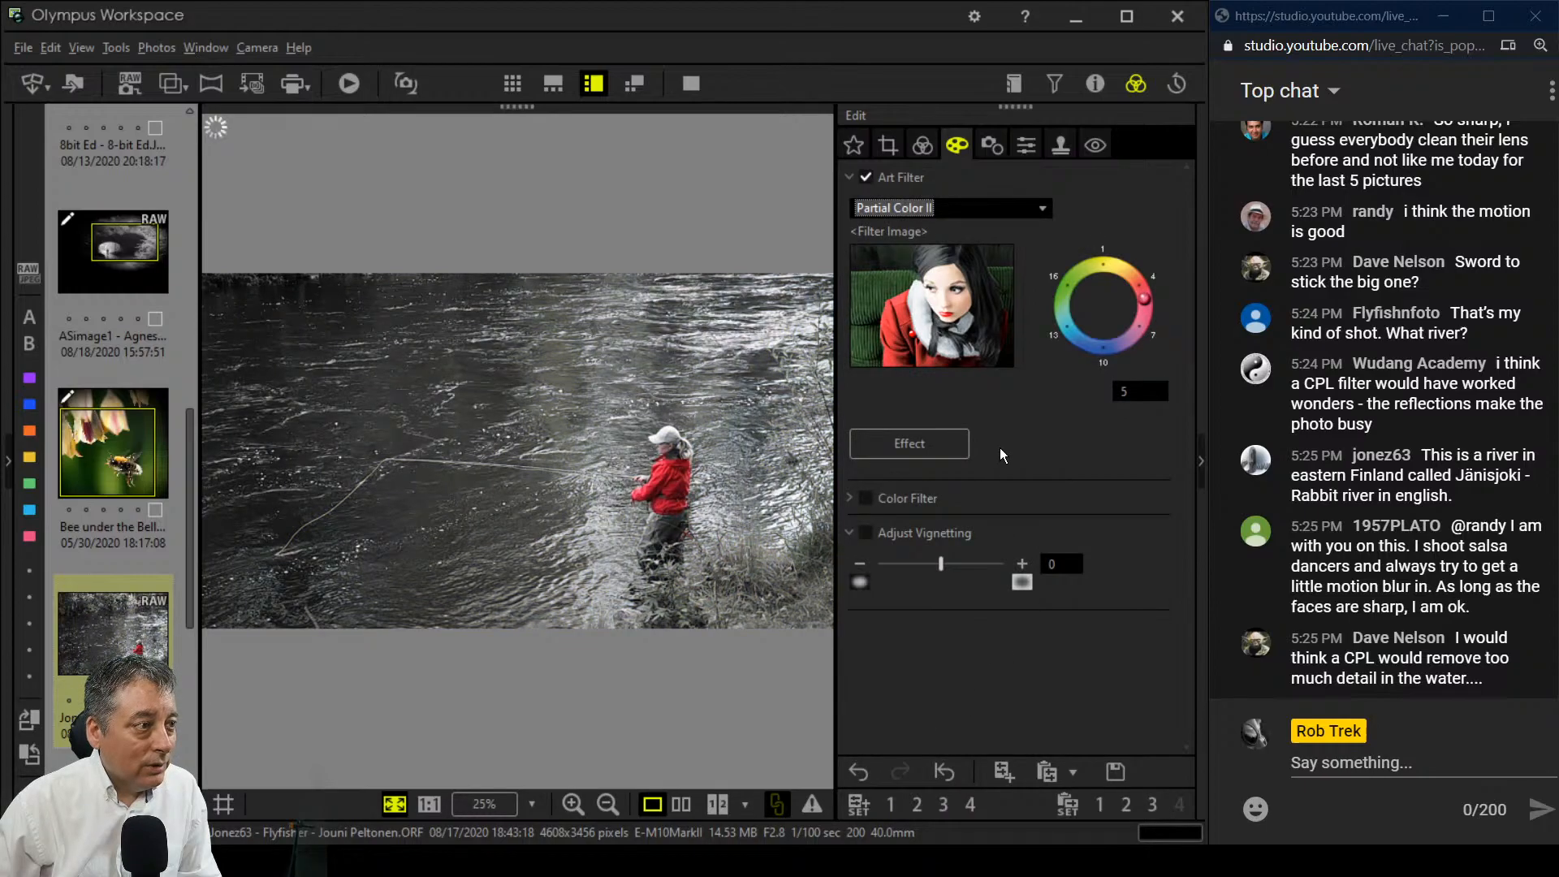
pyautogui.click(1144, 302)
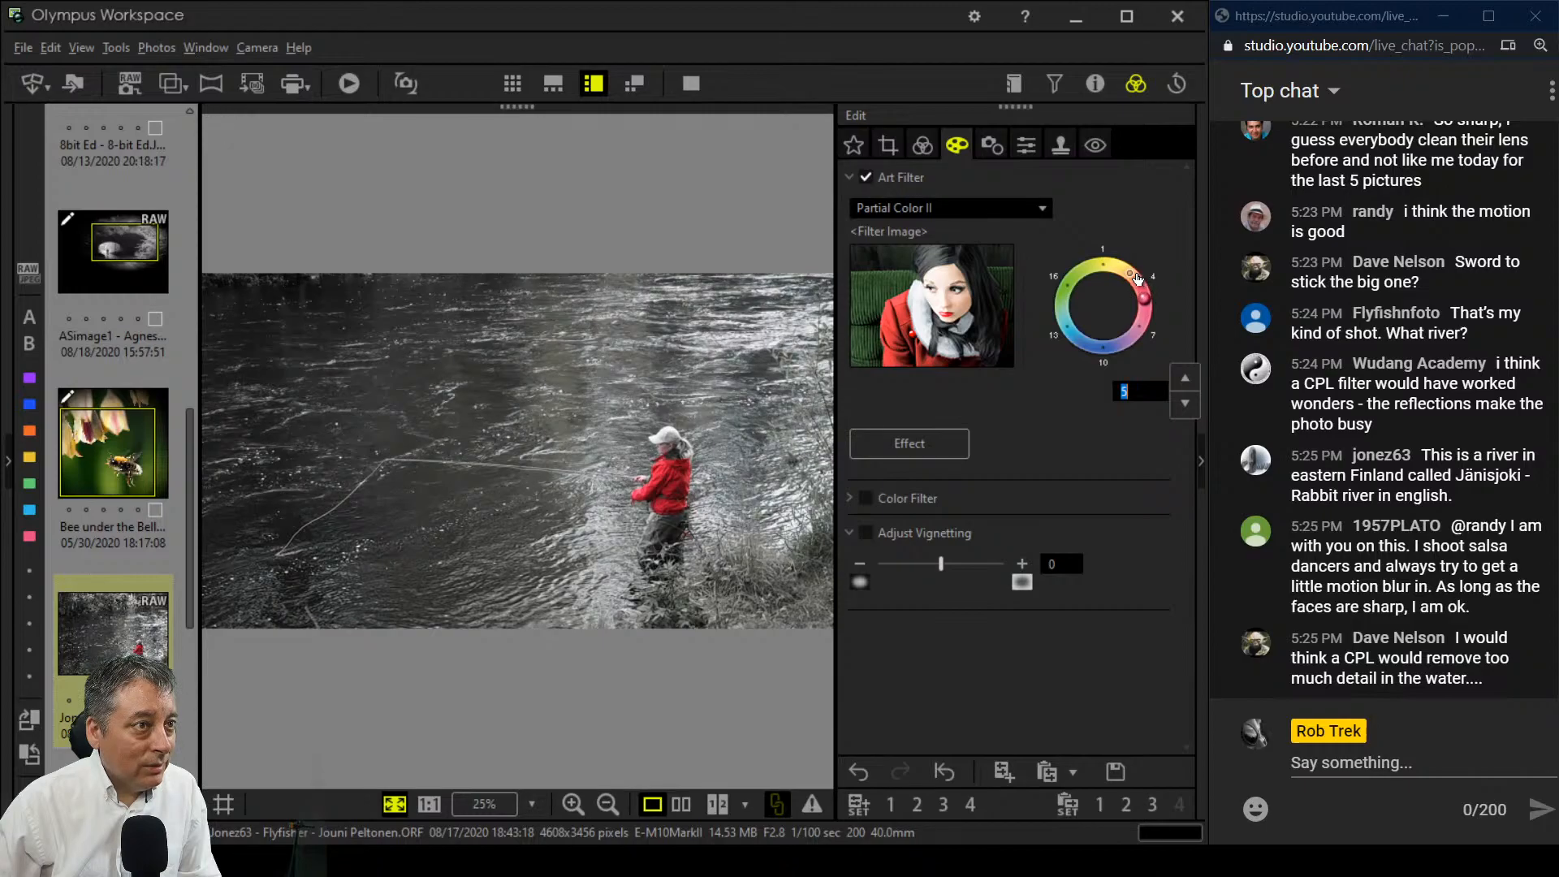
pyautogui.click(1137, 284)
pyautogui.click(1187, 377)
pyautogui.click(1177, 407)
pyautogui.click(1177, 407)
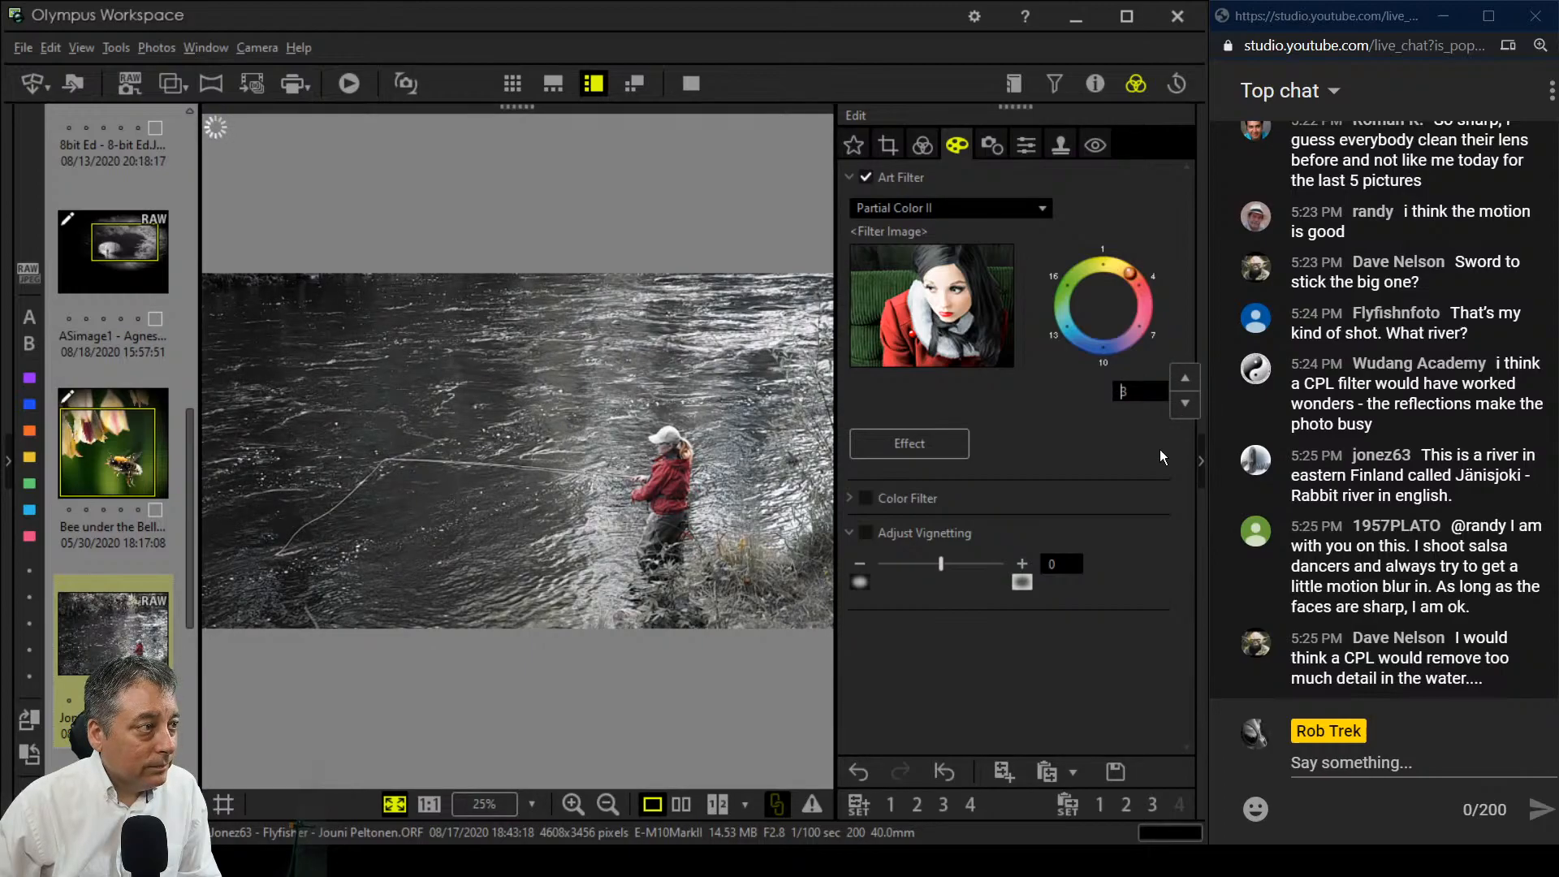
# Step: Try the Vintage III art filter on the flyfisher photo and return to No Filter
pyautogui.click(1043, 215)
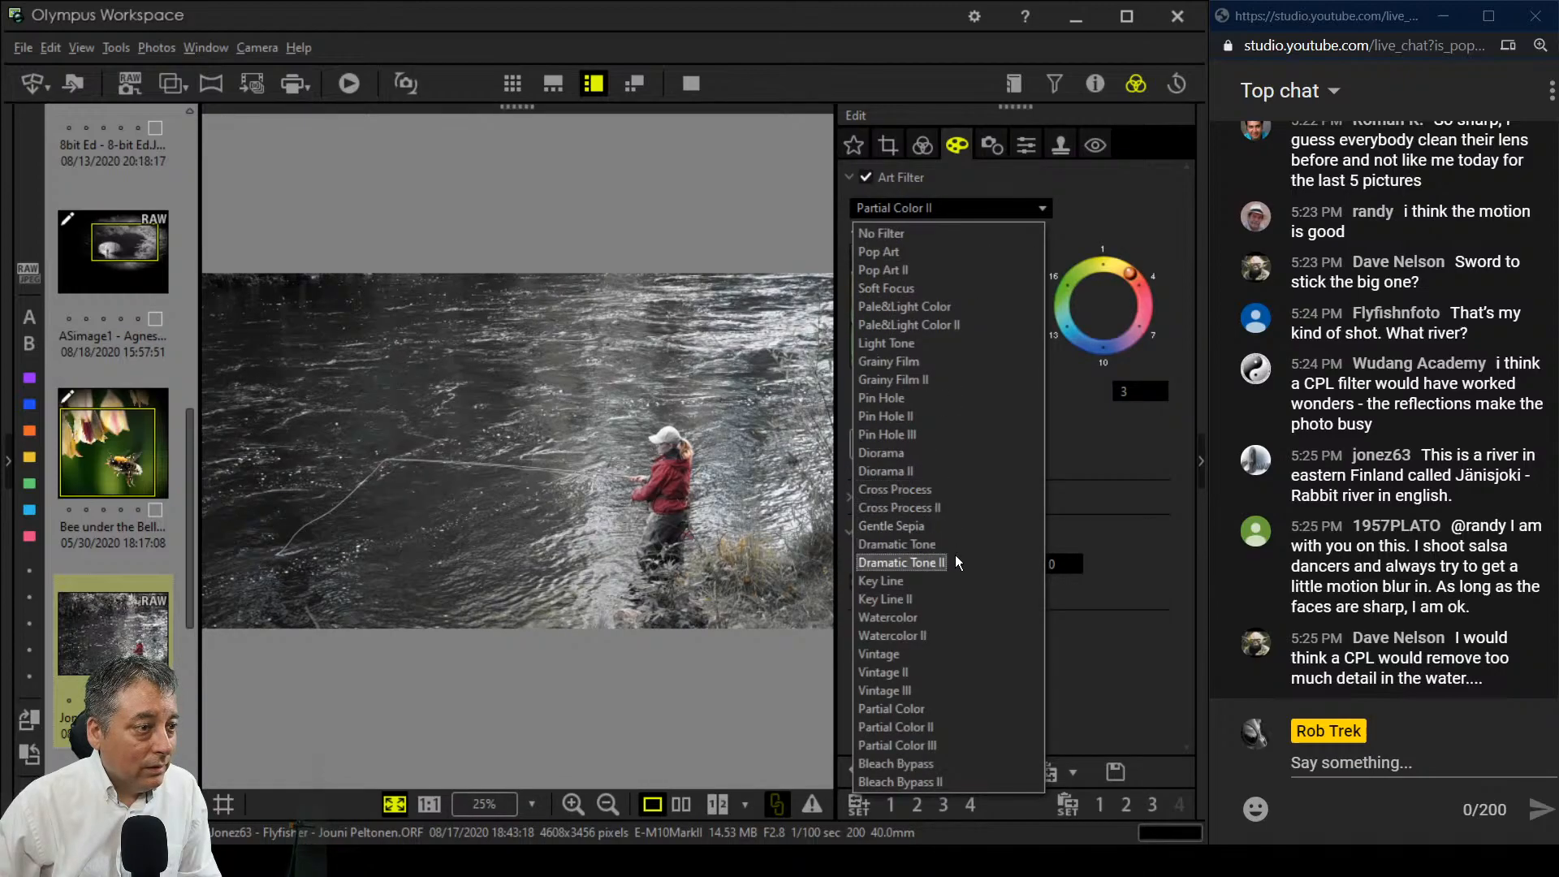
pyautogui.click(953, 690)
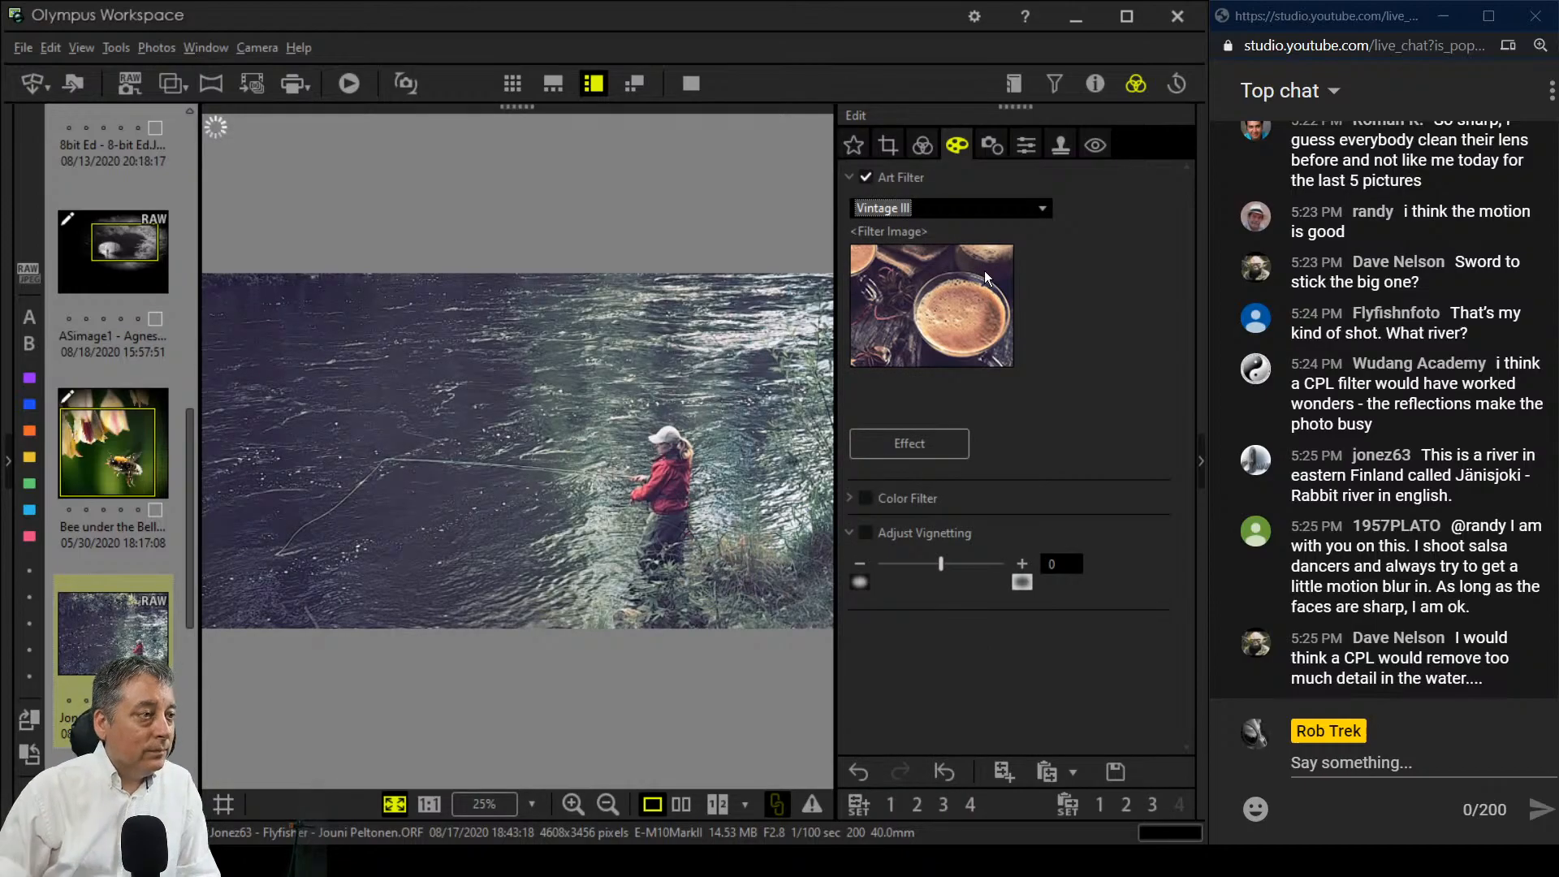
pyautogui.click(991, 202)
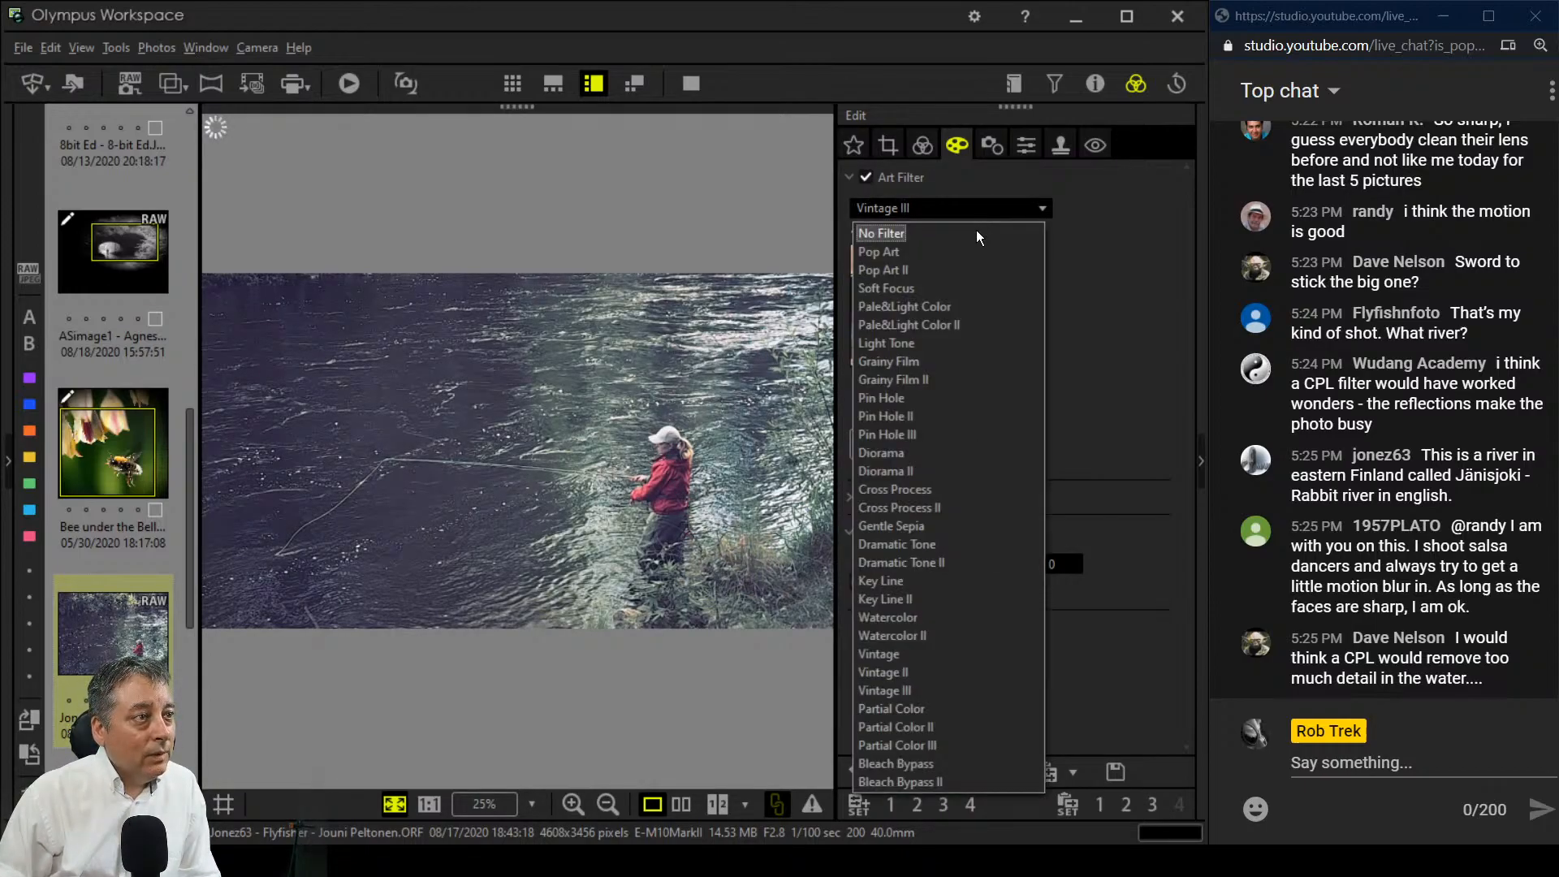
pyautogui.click(974, 232)
# Step: Set the flyfisher photo's saturation to 0.4
pyautogui.click(924, 146)
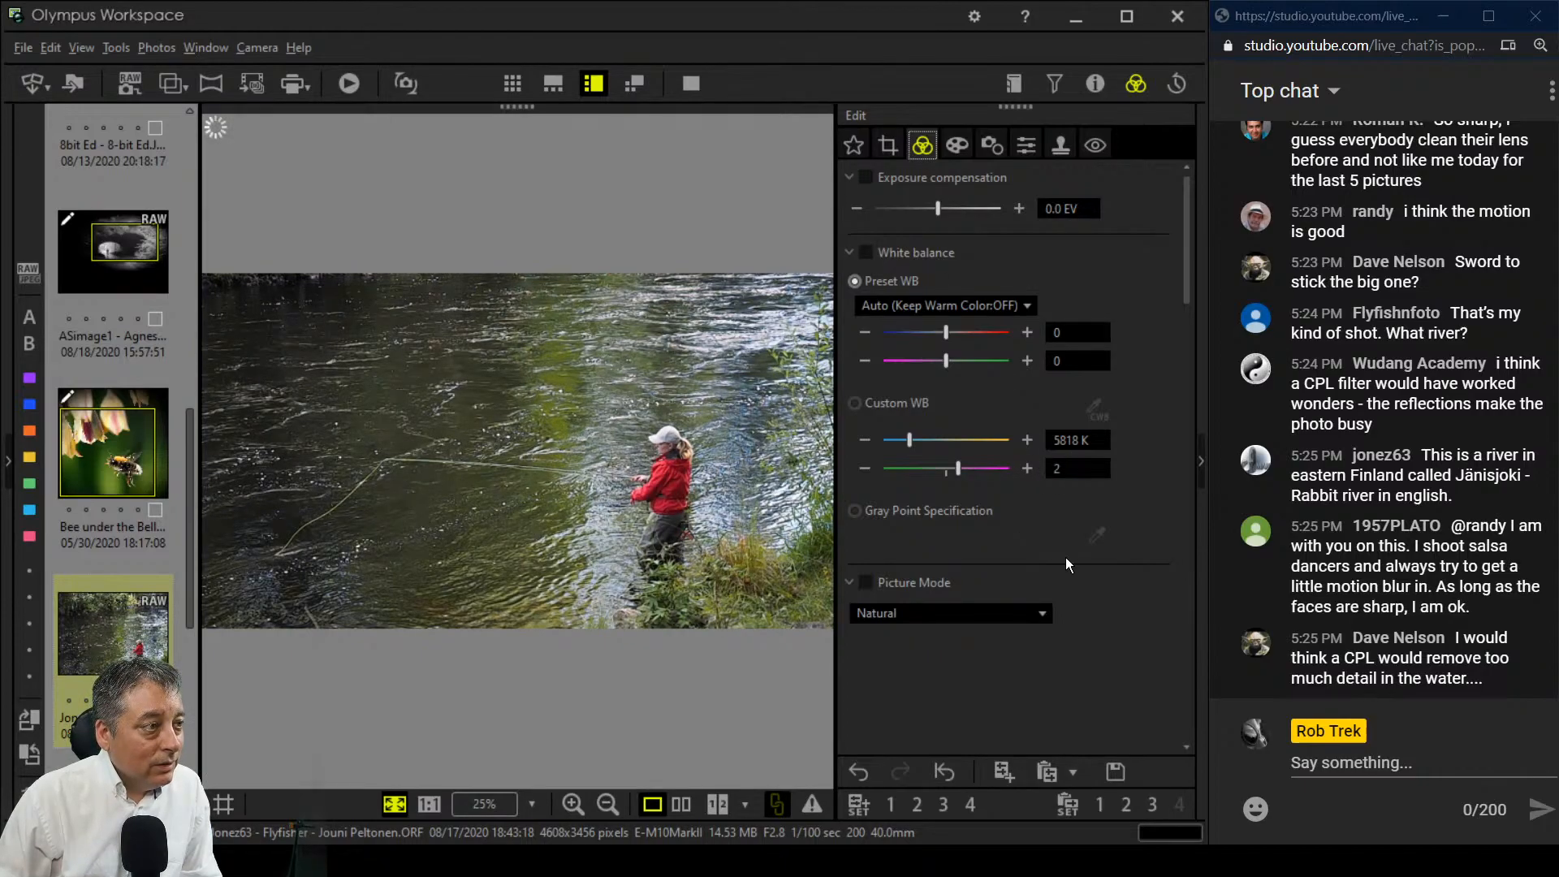
pyautogui.scroll(-1, 1065, 557)
pyautogui.scroll(-10, 1065, 557)
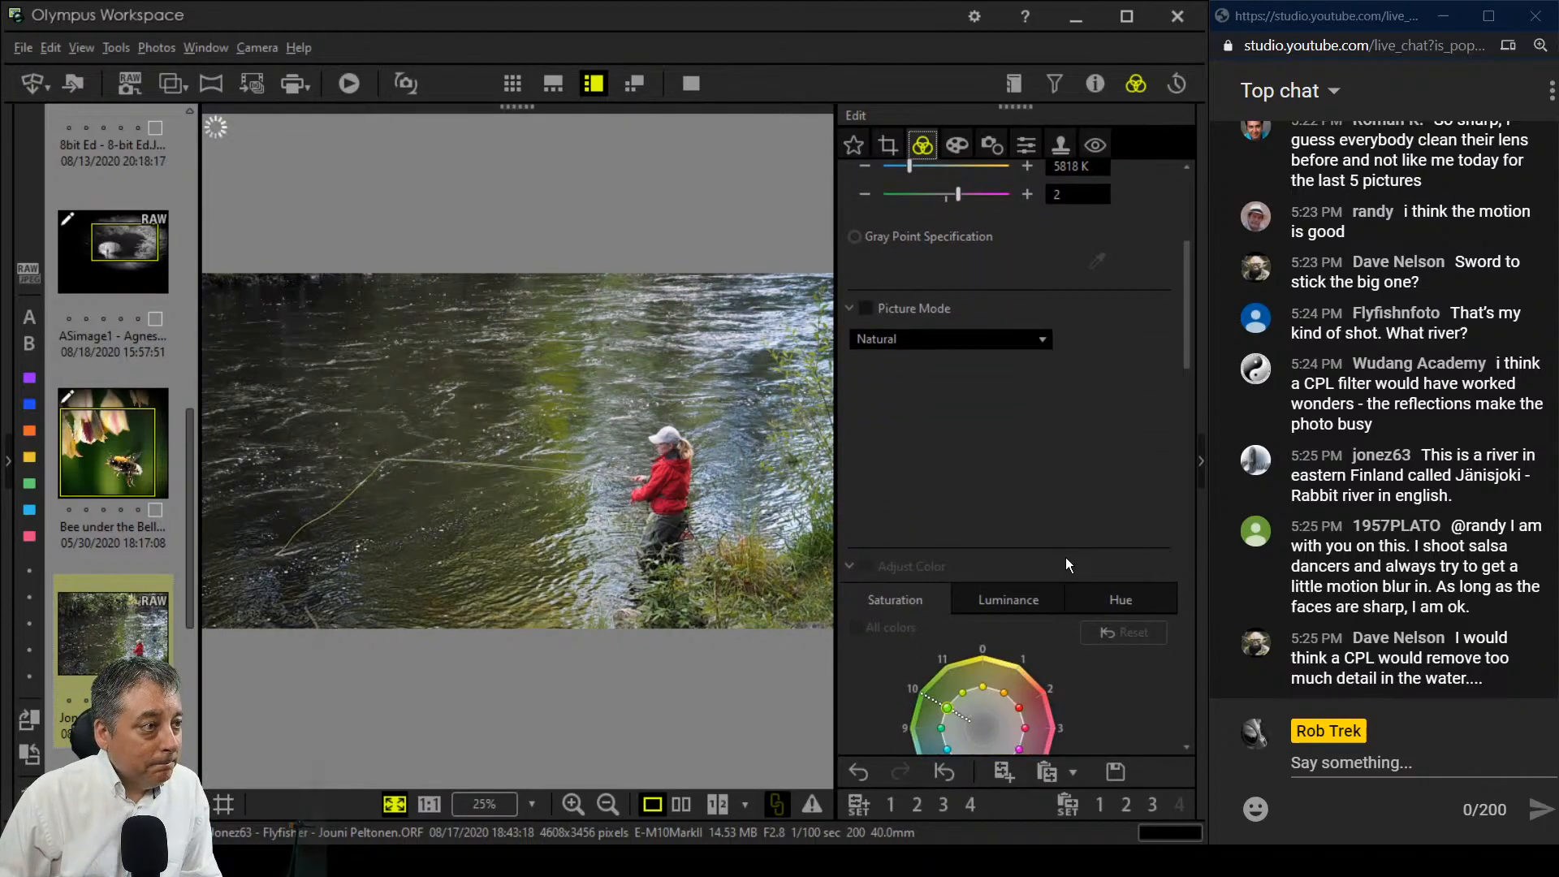
pyautogui.scroll(-10, 1065, 557)
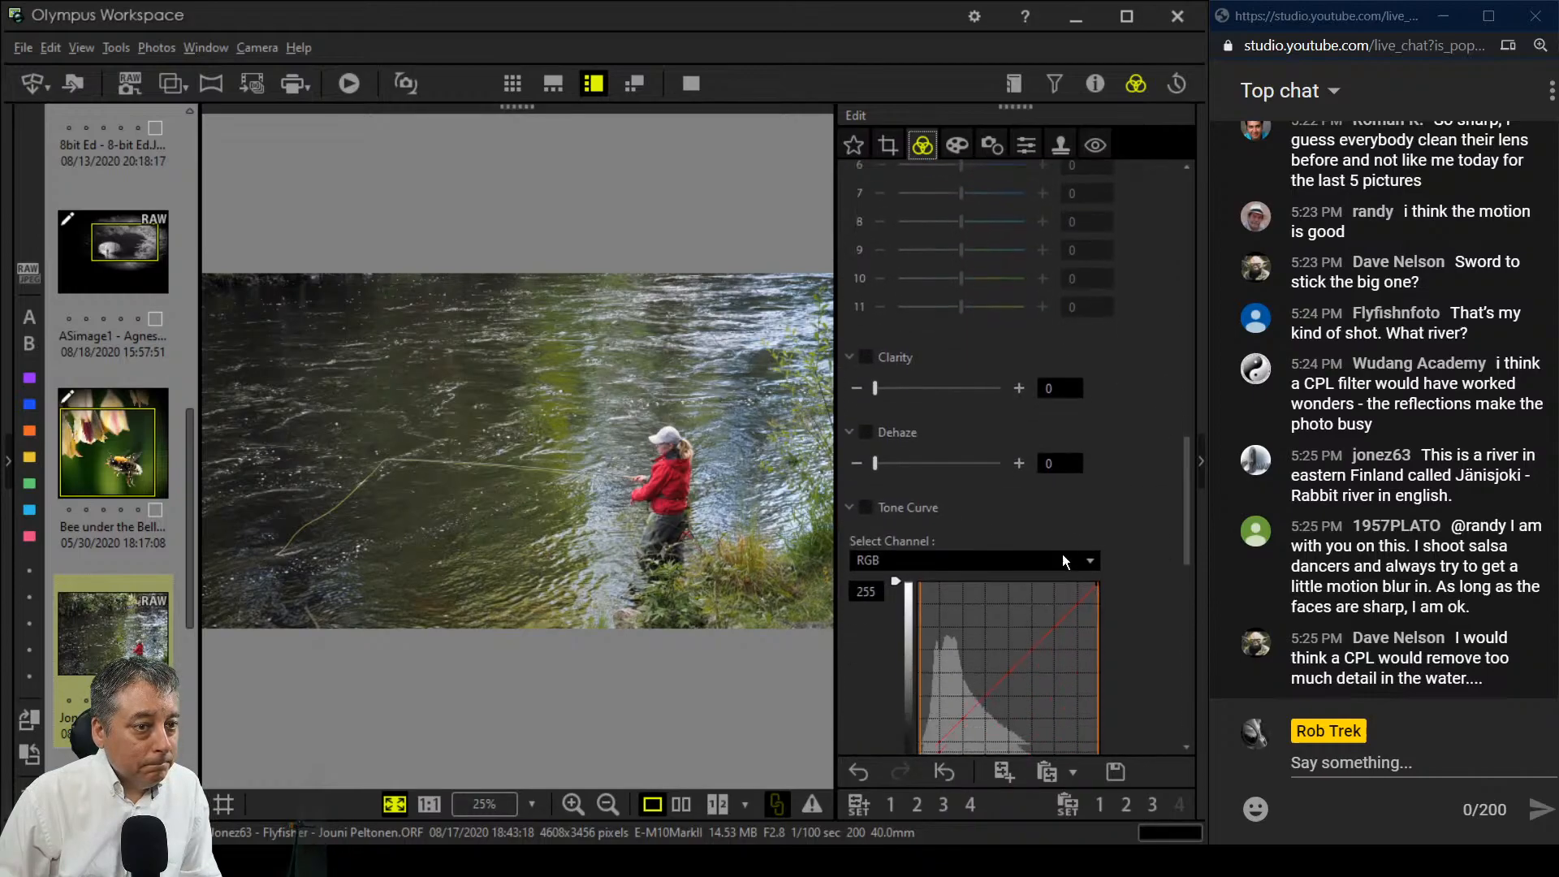
pyautogui.scroll(-15, 1059, 554)
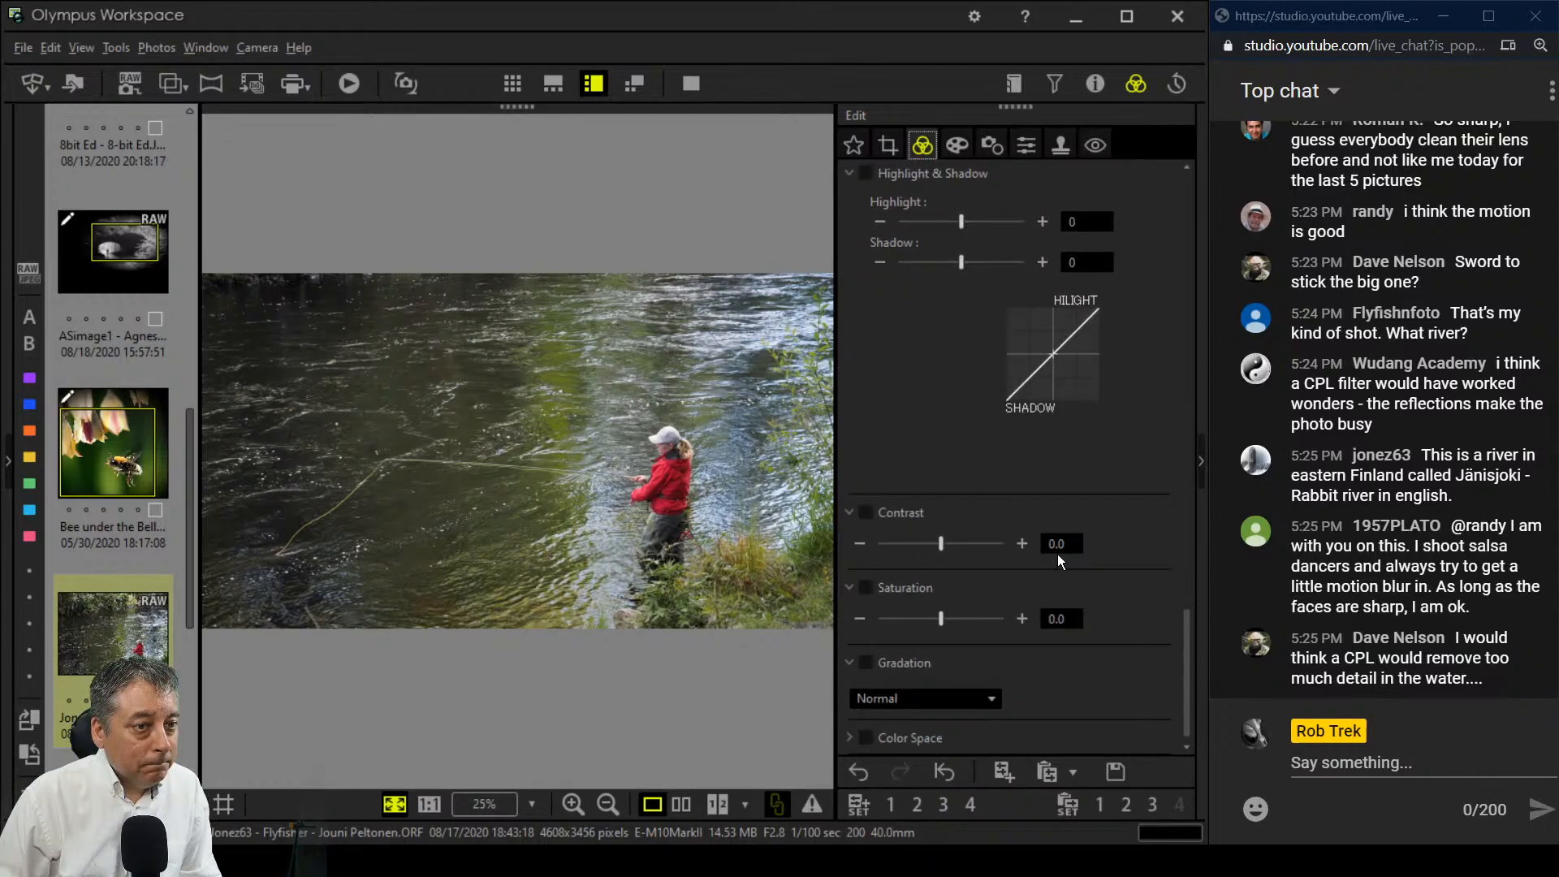
pyautogui.moveTo(943, 622); pyautogui.dragTo(949, 622)
# Step: Set the flyfisher photo's dehaze to 100 and its clarity to 36
pyautogui.scroll(5, 1054, 555)
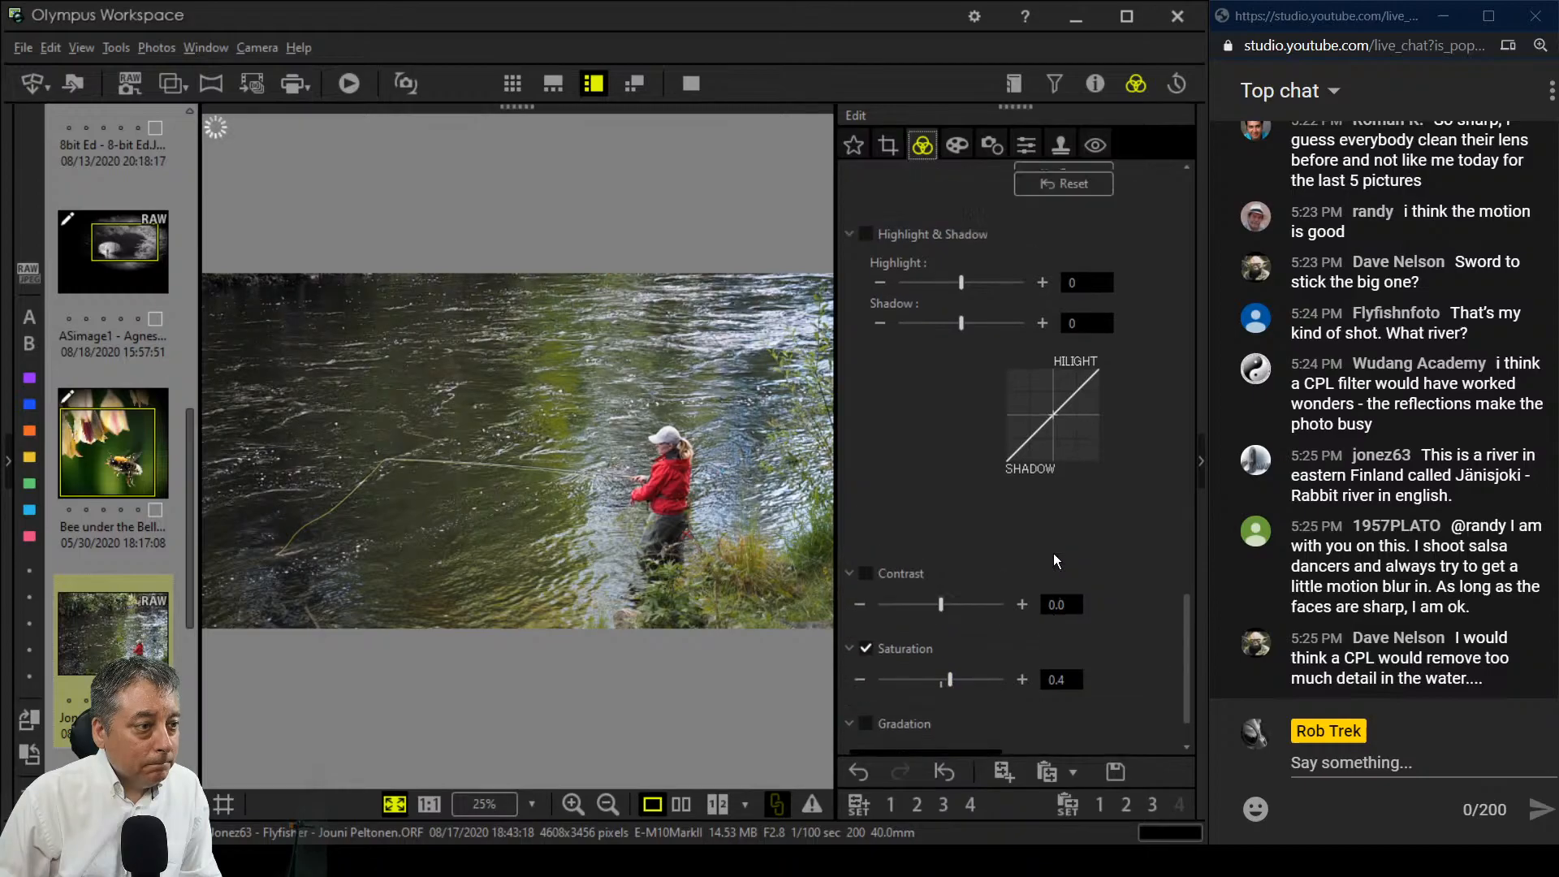
pyautogui.scroll(3, 1037, 543)
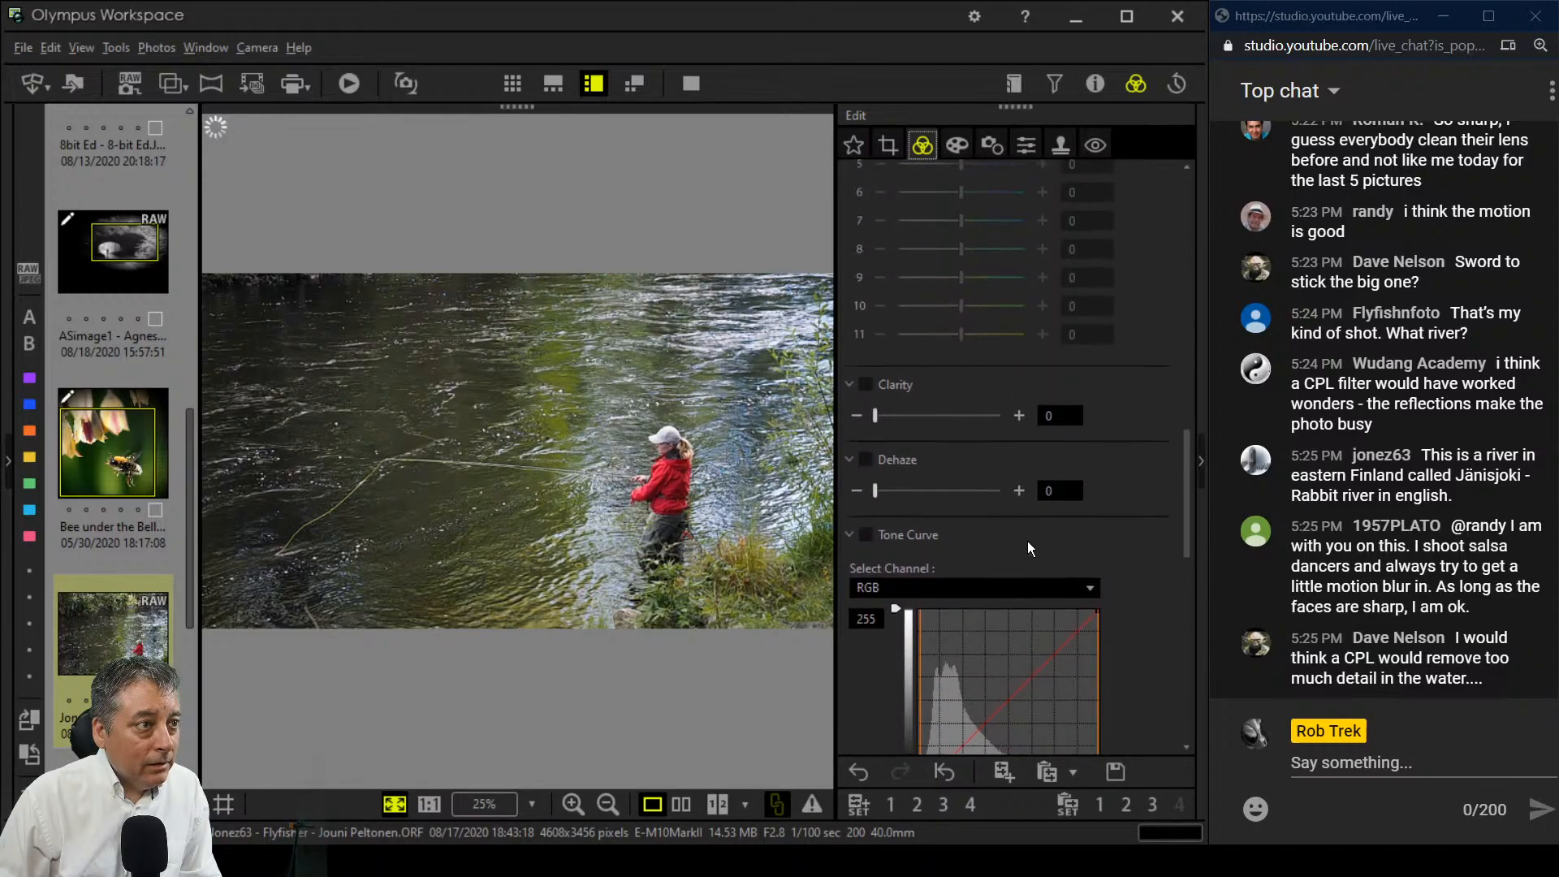
pyautogui.moveTo(877, 491); pyautogui.dragTo(1007, 496)
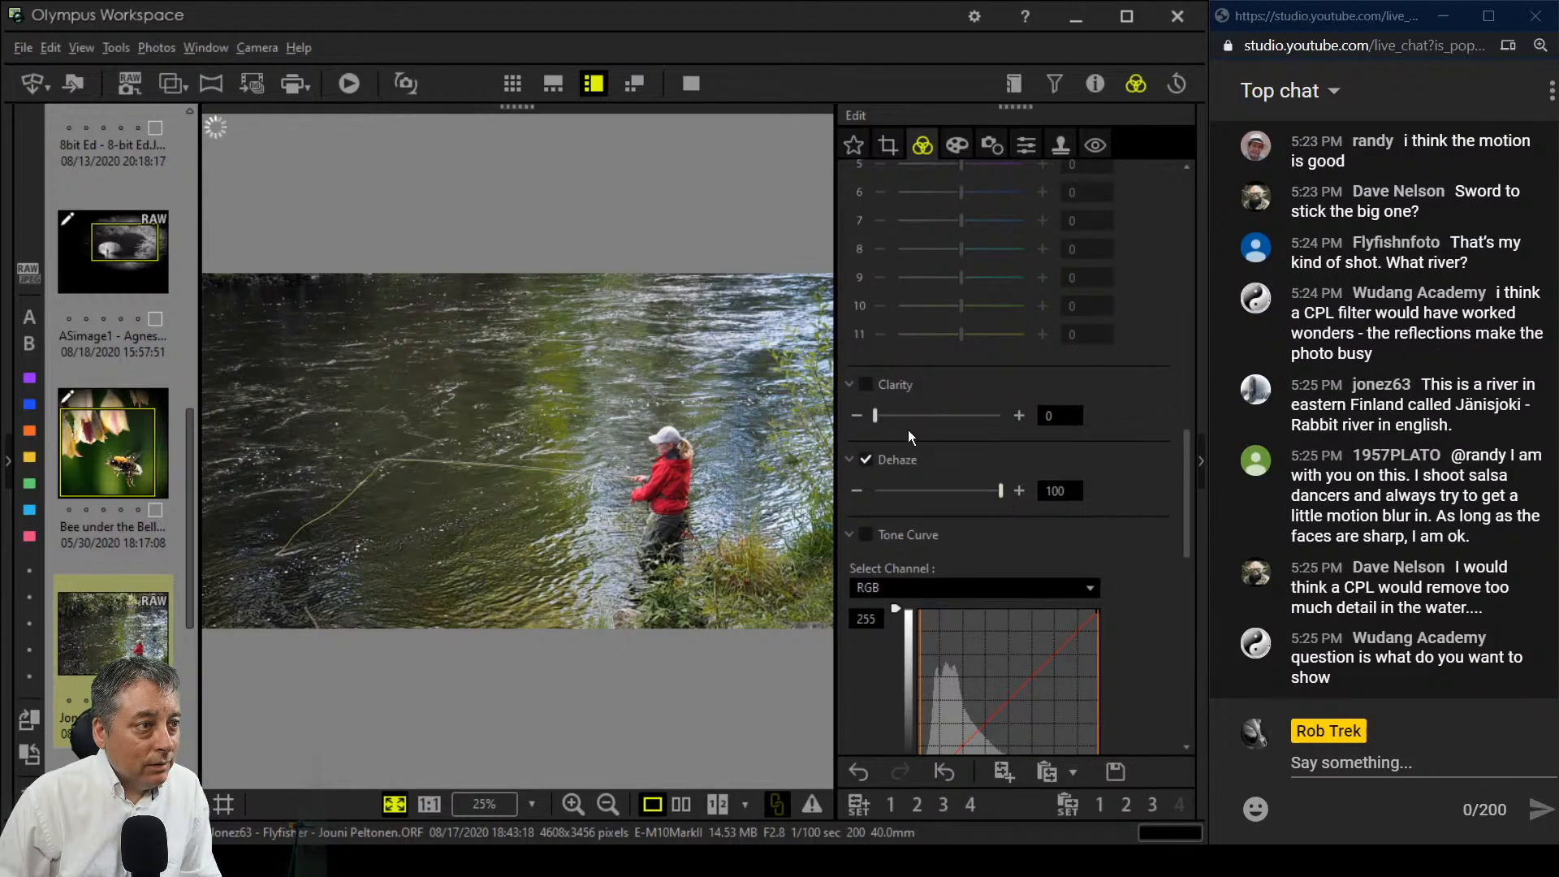
pyautogui.moveTo(879, 416); pyautogui.dragTo(919, 418)
# Step: Shape the RGB tone curve into a strong S-curve, lowering the shadows and raising the midtones and highlights
pyautogui.scroll(-3, 1143, 572)
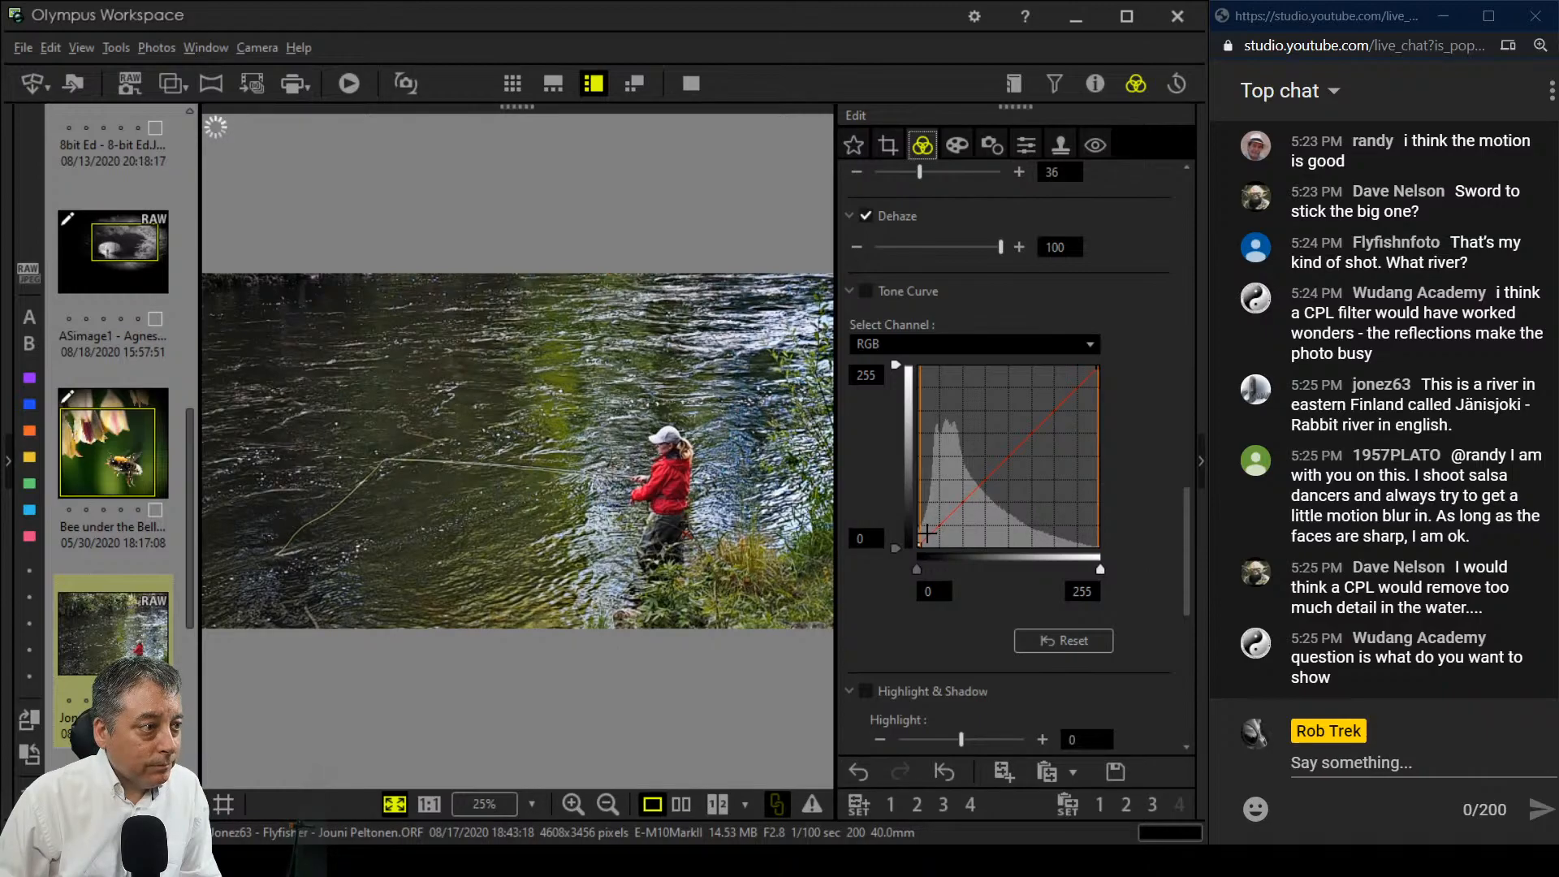
pyautogui.moveTo(927, 534); pyautogui.dragTo(996, 460)
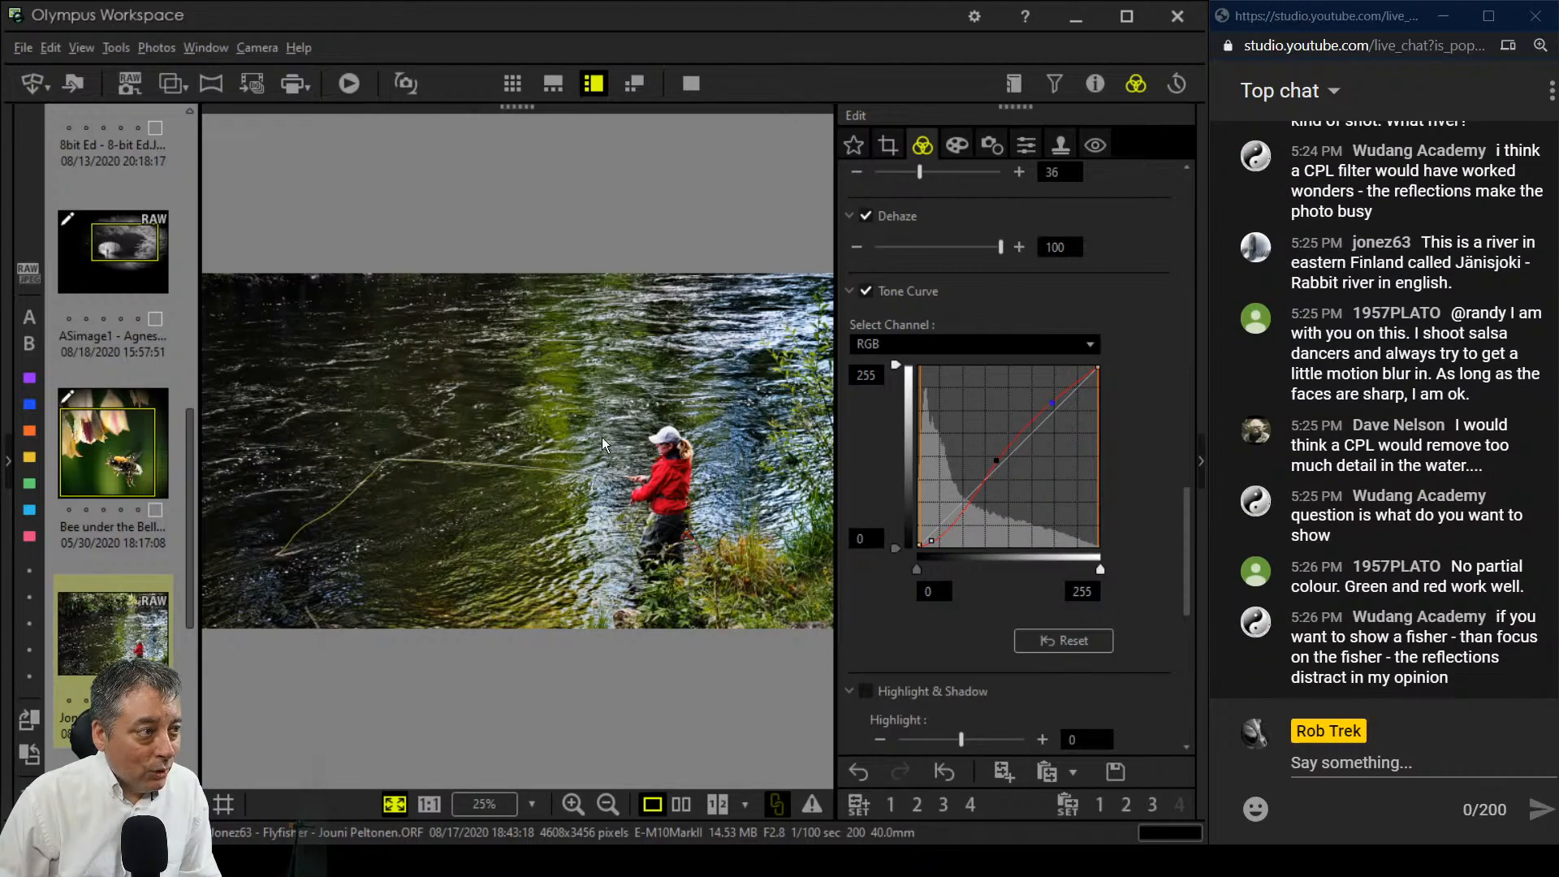
pyautogui.moveTo(998, 462); pyautogui.dragTo(1001, 453)
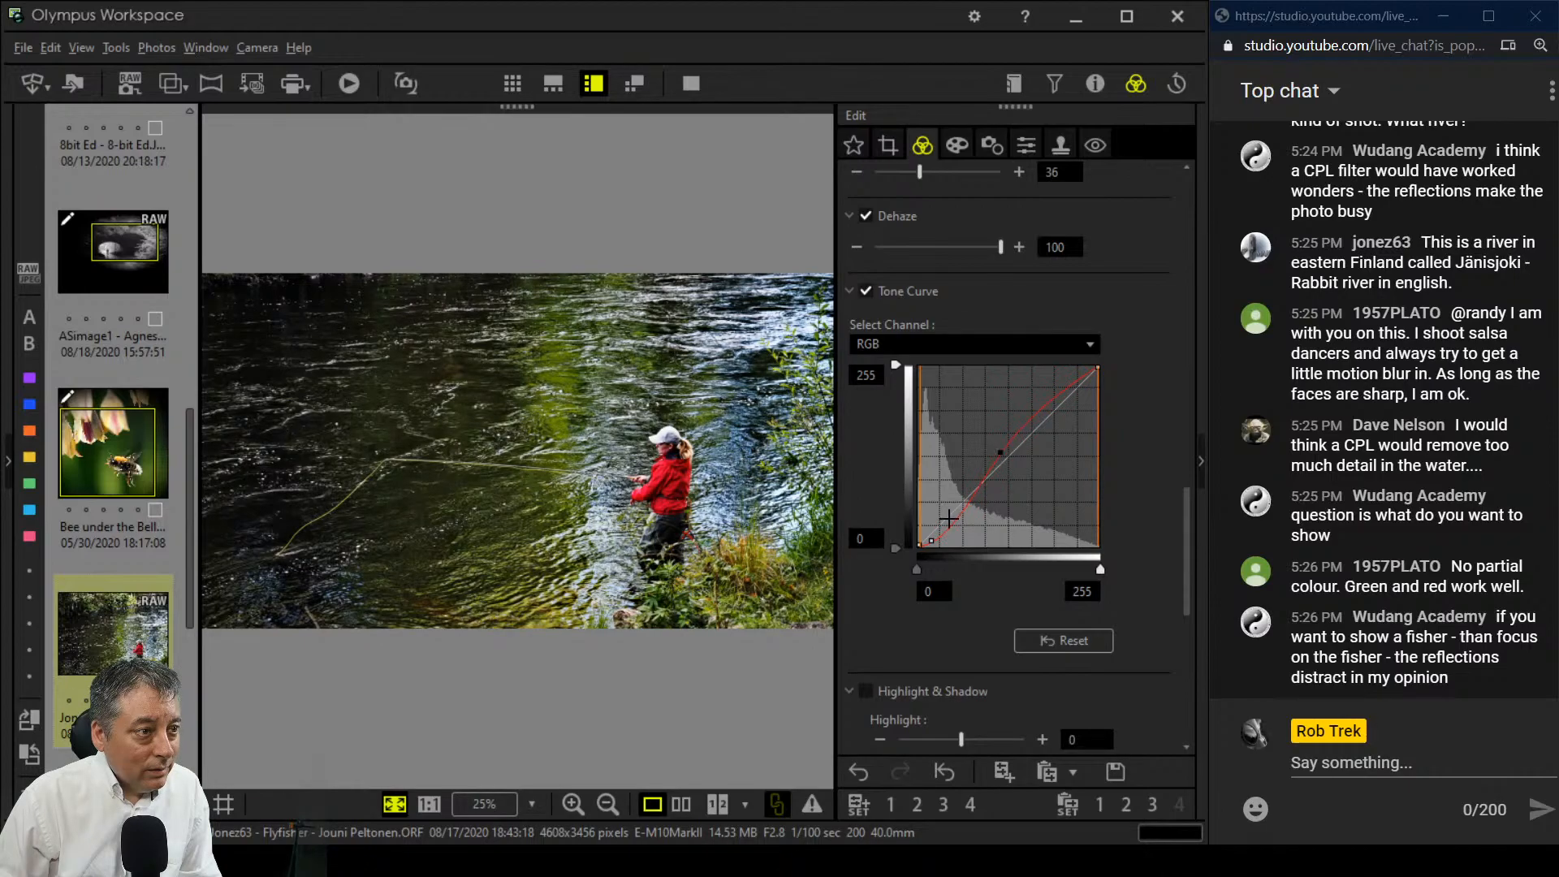
pyautogui.moveTo(932, 540); pyautogui.dragTo(952, 539)
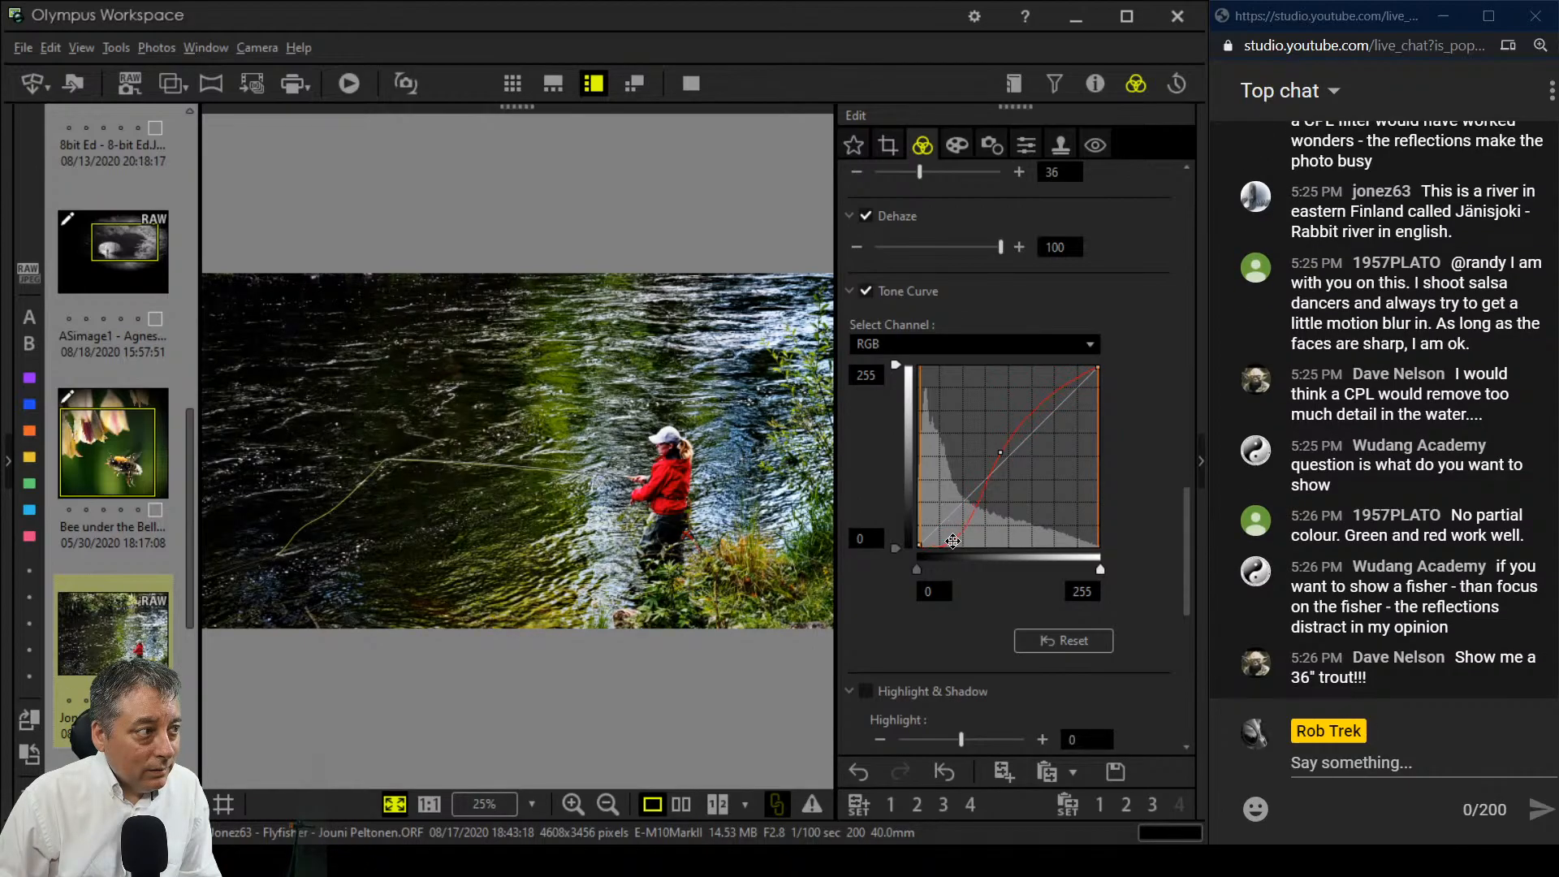
pyautogui.moveTo(997, 452); pyautogui.dragTo(998, 449)
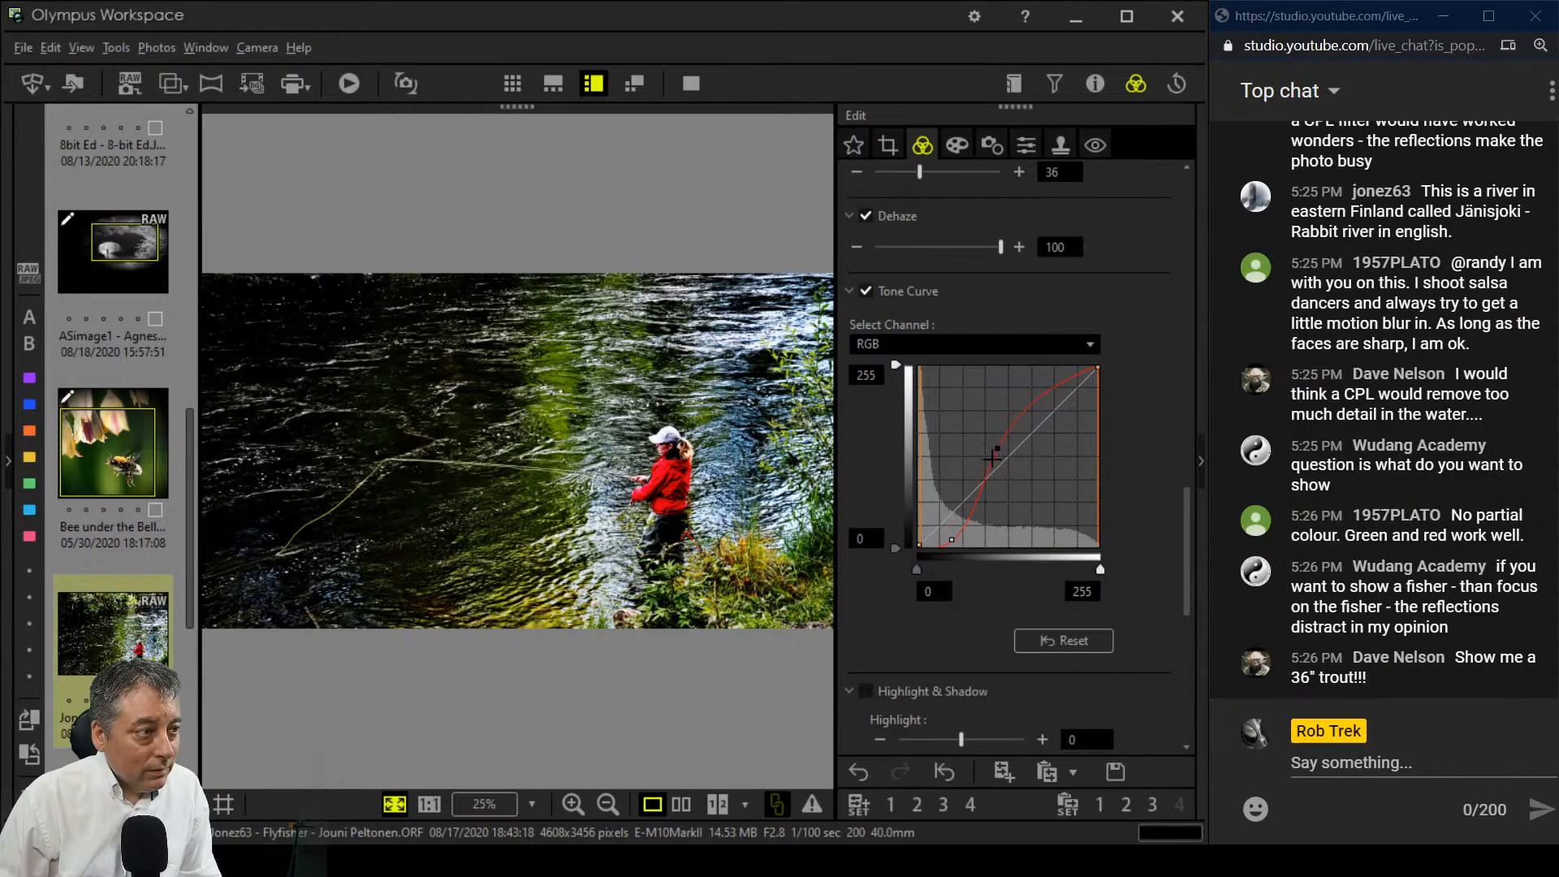
# Step: Reduce the flyfisher photo's saturation to -0.2
pyautogui.scroll(-5, 1035, 665)
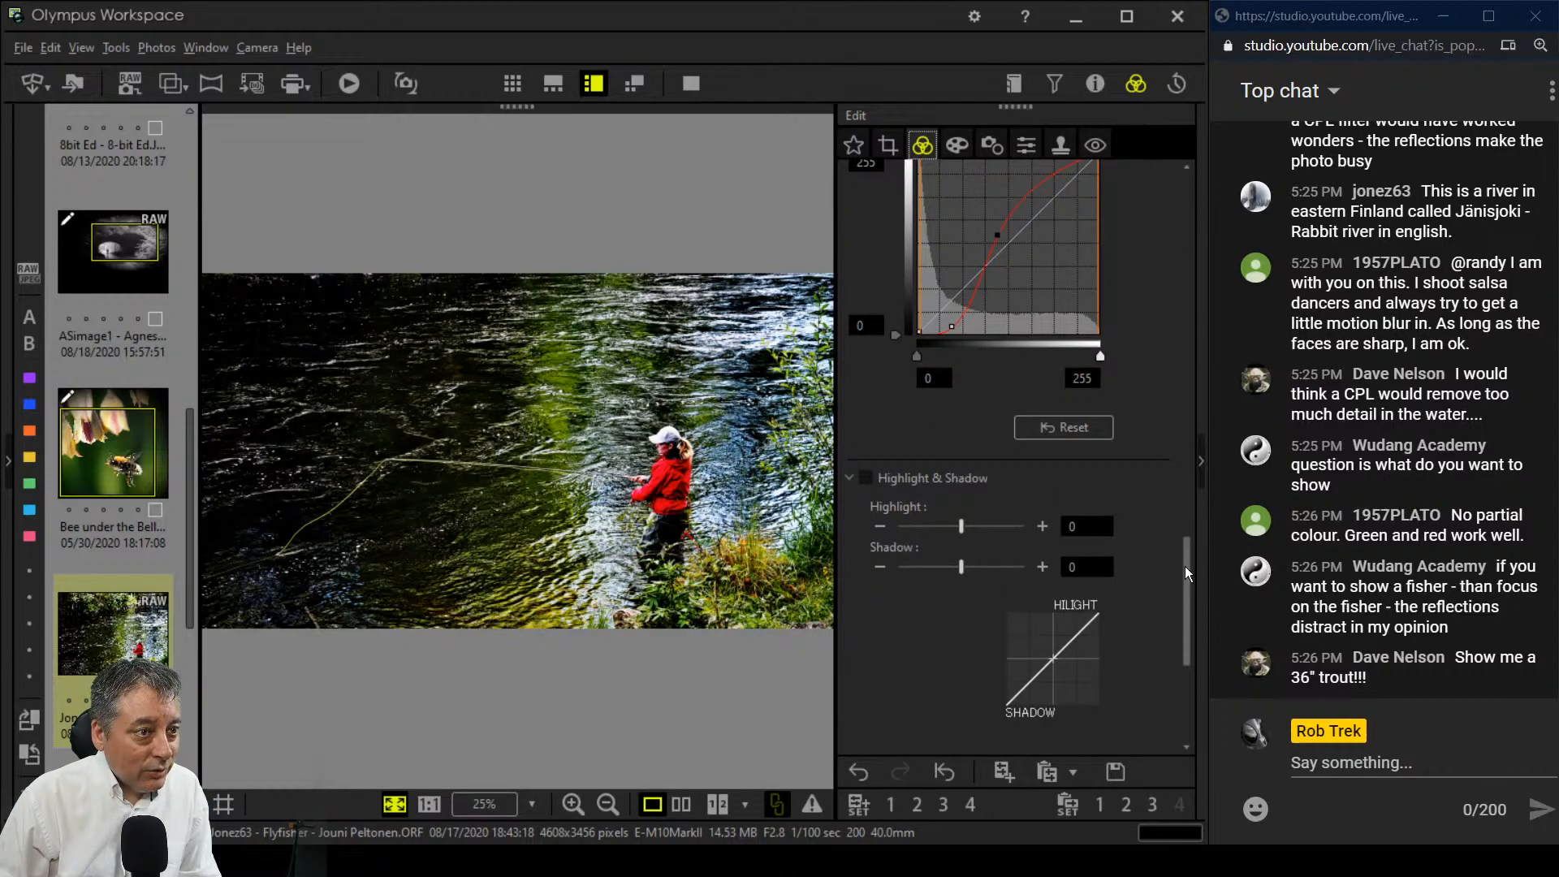
pyautogui.moveTo(1186, 565); pyautogui.dragTo(1192, 689)
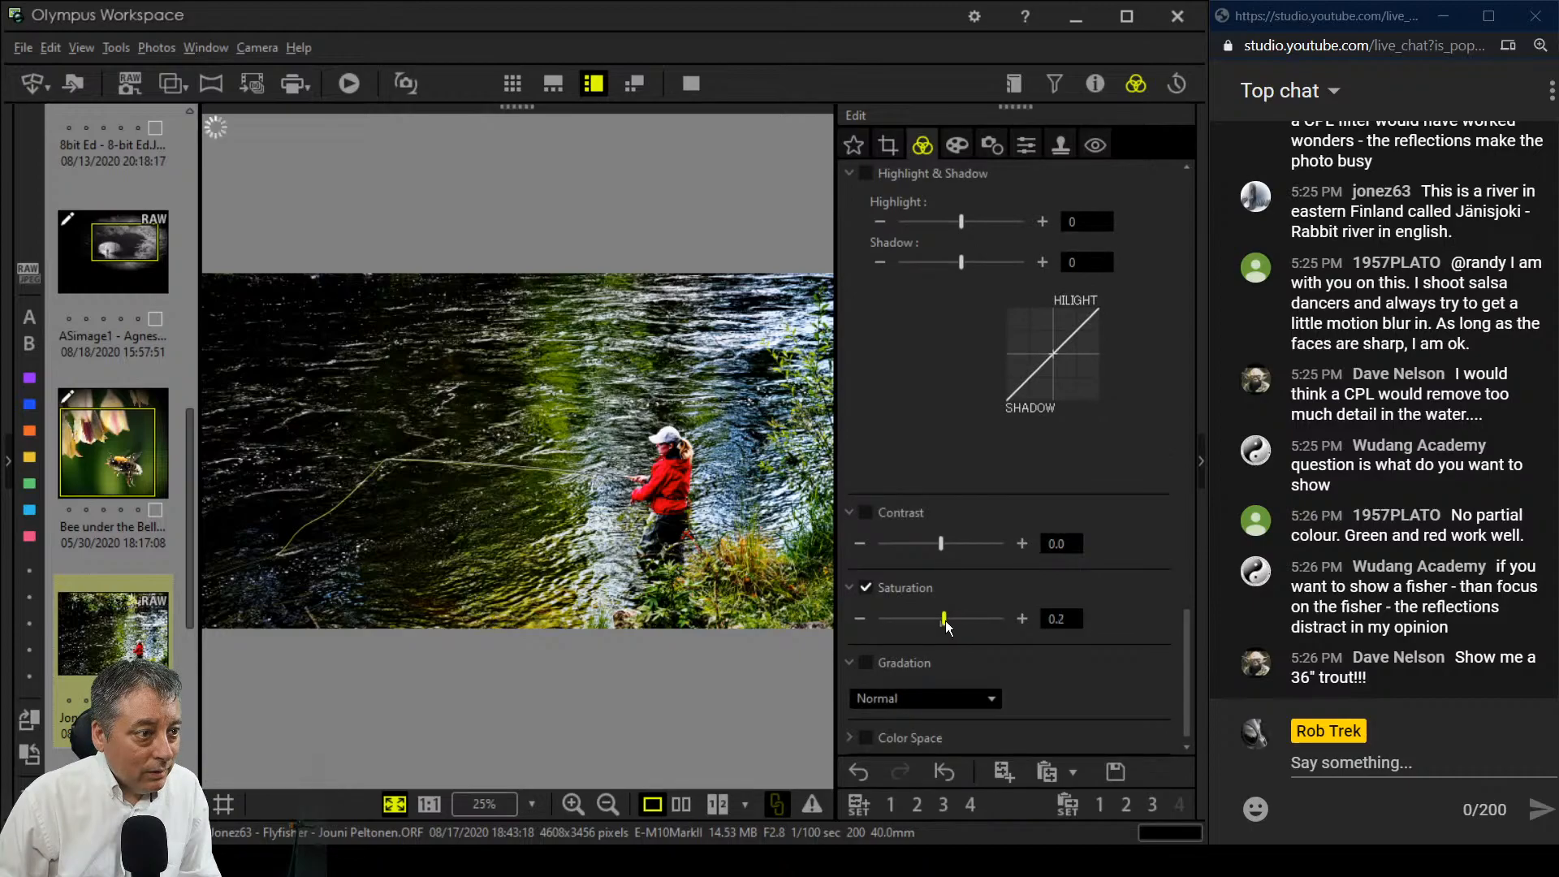
pyautogui.moveTo(945, 620); pyautogui.dragTo(940, 627)
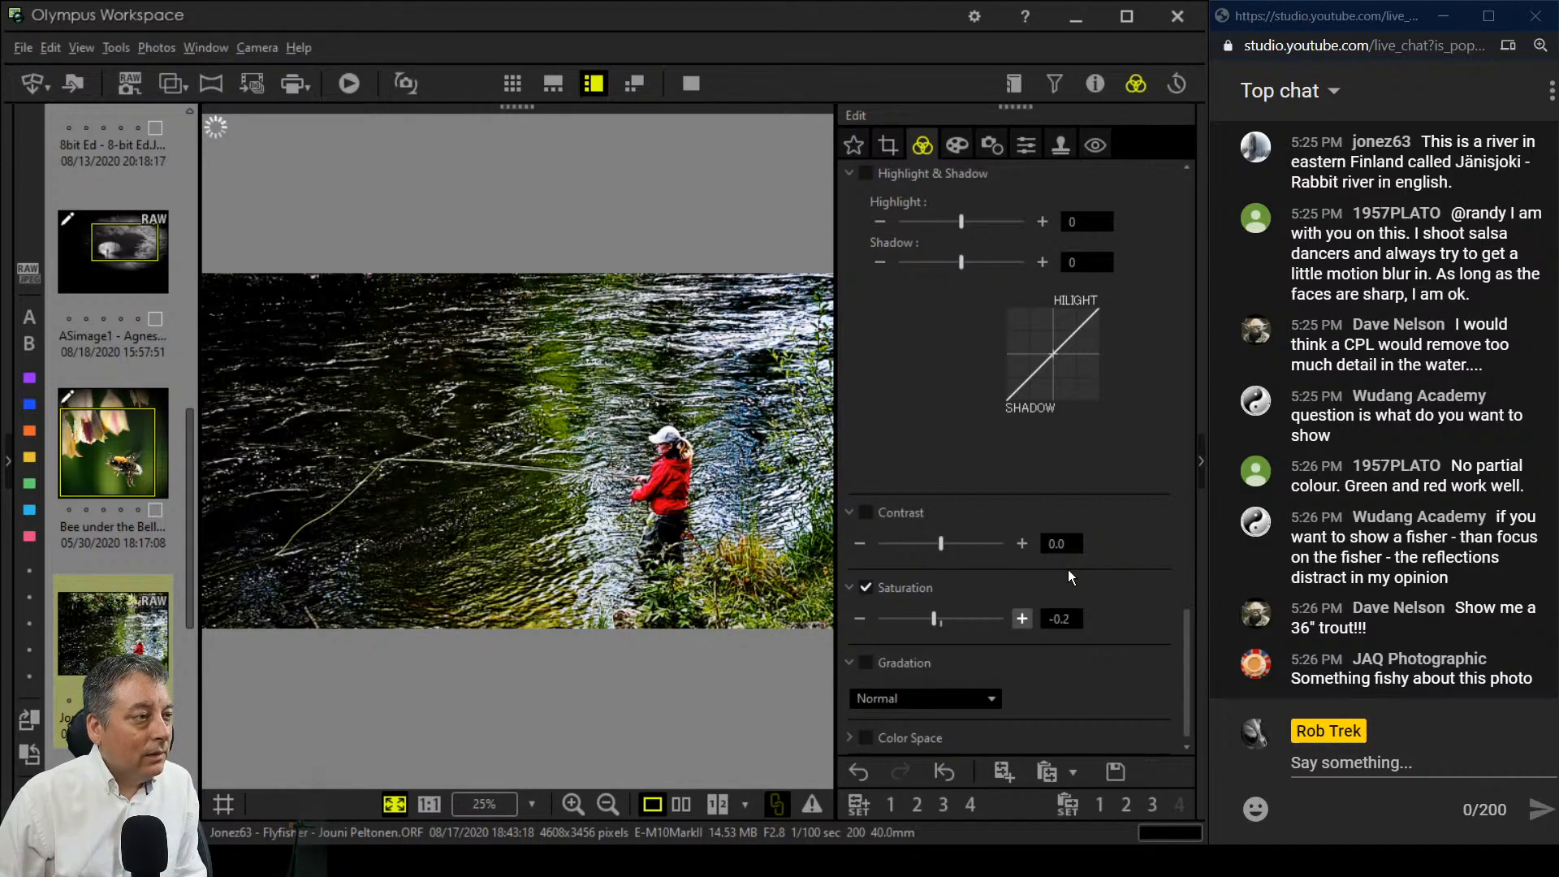
# Step: Darken the photo's edges with a negative vignetting adjustment and return to the clarity, dehaze and tone curve settings
pyautogui.click(957, 145)
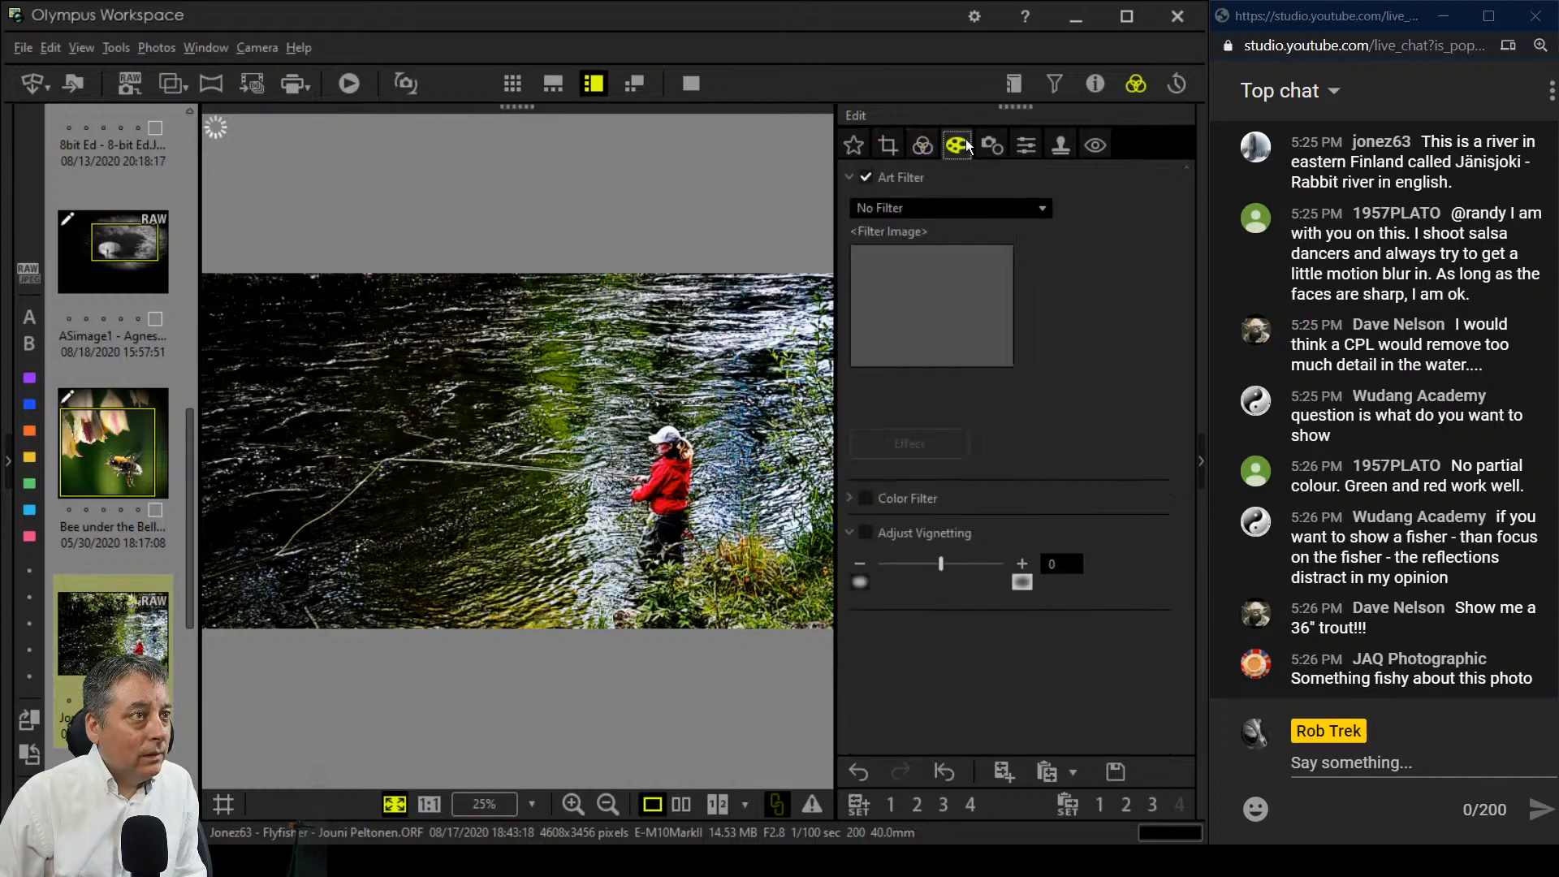
pyautogui.moveTo(940, 563); pyautogui.dragTo(918, 563)
pyautogui.click(923, 148)
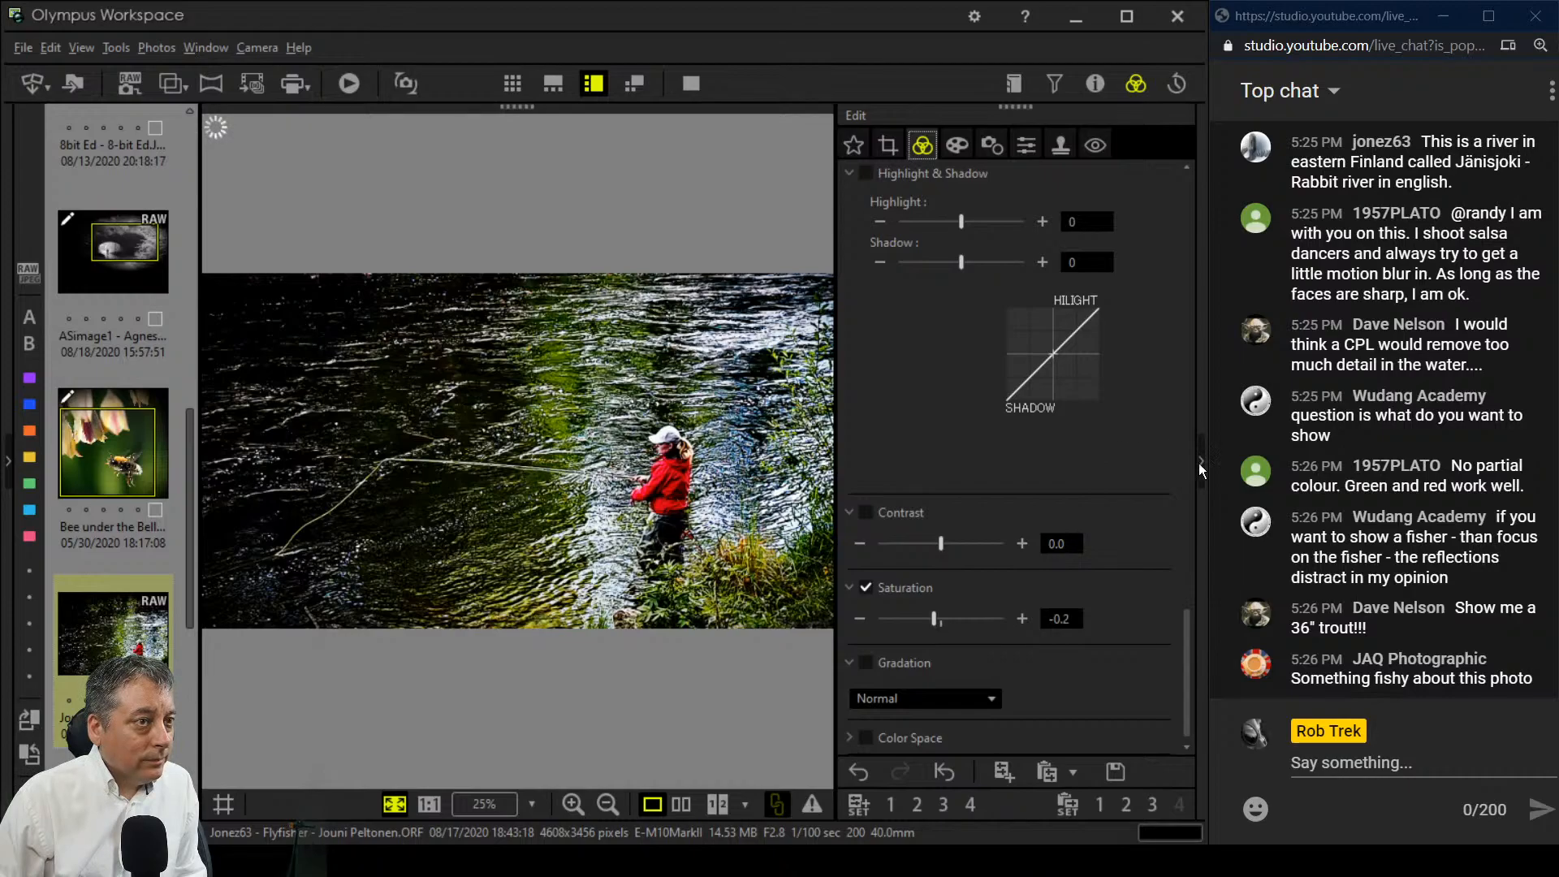
pyautogui.moveTo(1184, 684); pyautogui.dragTo(1189, 488)
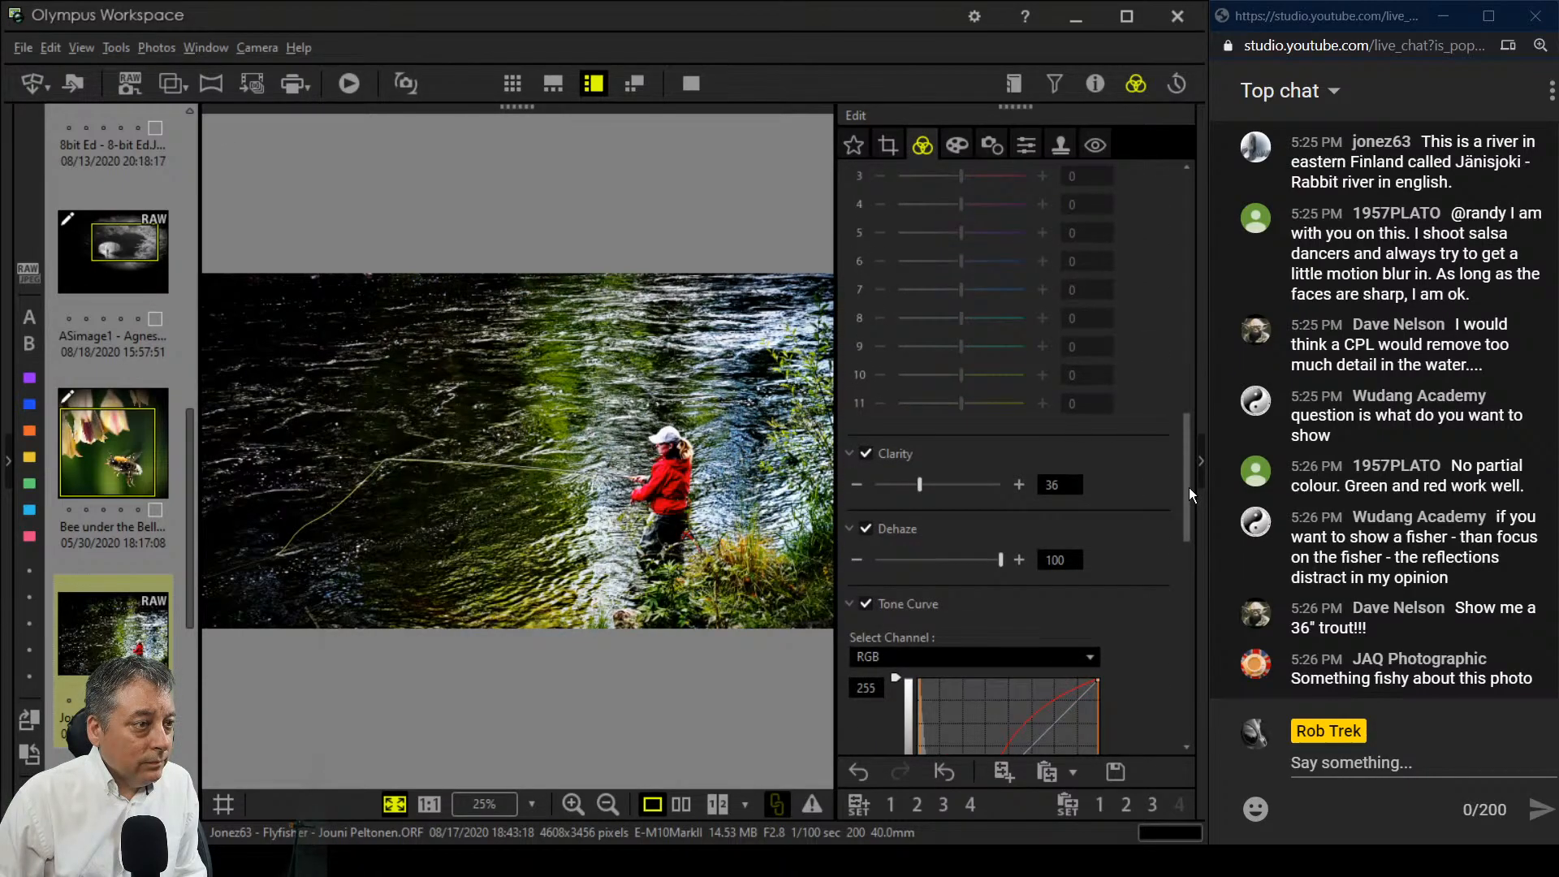
# Step: Set Dehaze to 75 and warm the photo with a custom white balance of 7124 K
pyautogui.moveTo(991, 564); pyautogui.dragTo(965, 568)
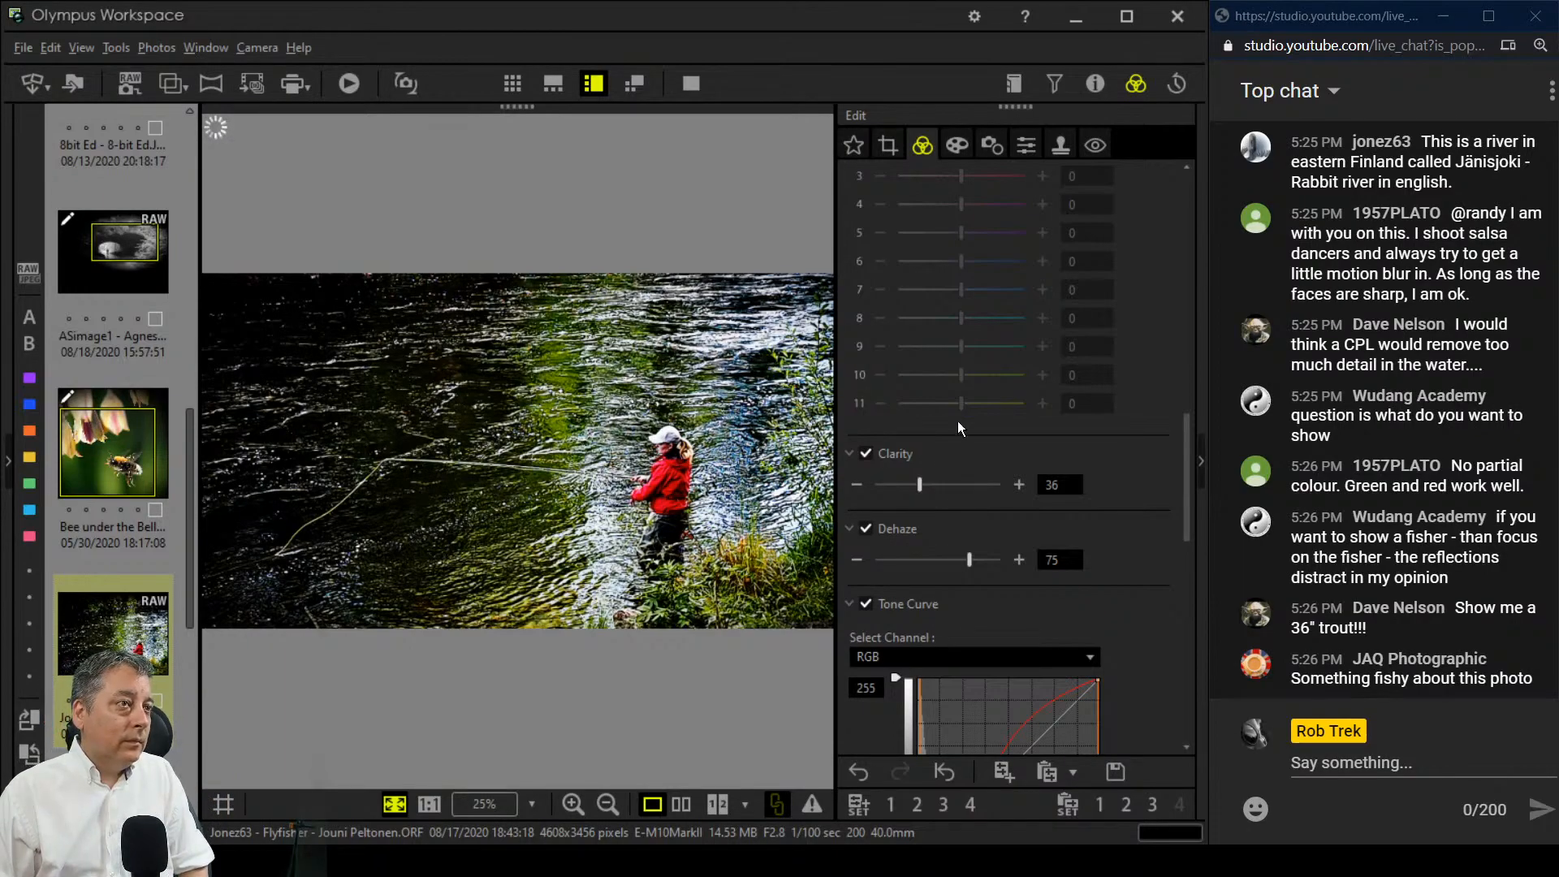
pyautogui.moveTo(1188, 517); pyautogui.dragTo(1202, 276)
pyautogui.click(888, 406)
pyautogui.moveTo(909, 443); pyautogui.dragTo(918, 454)
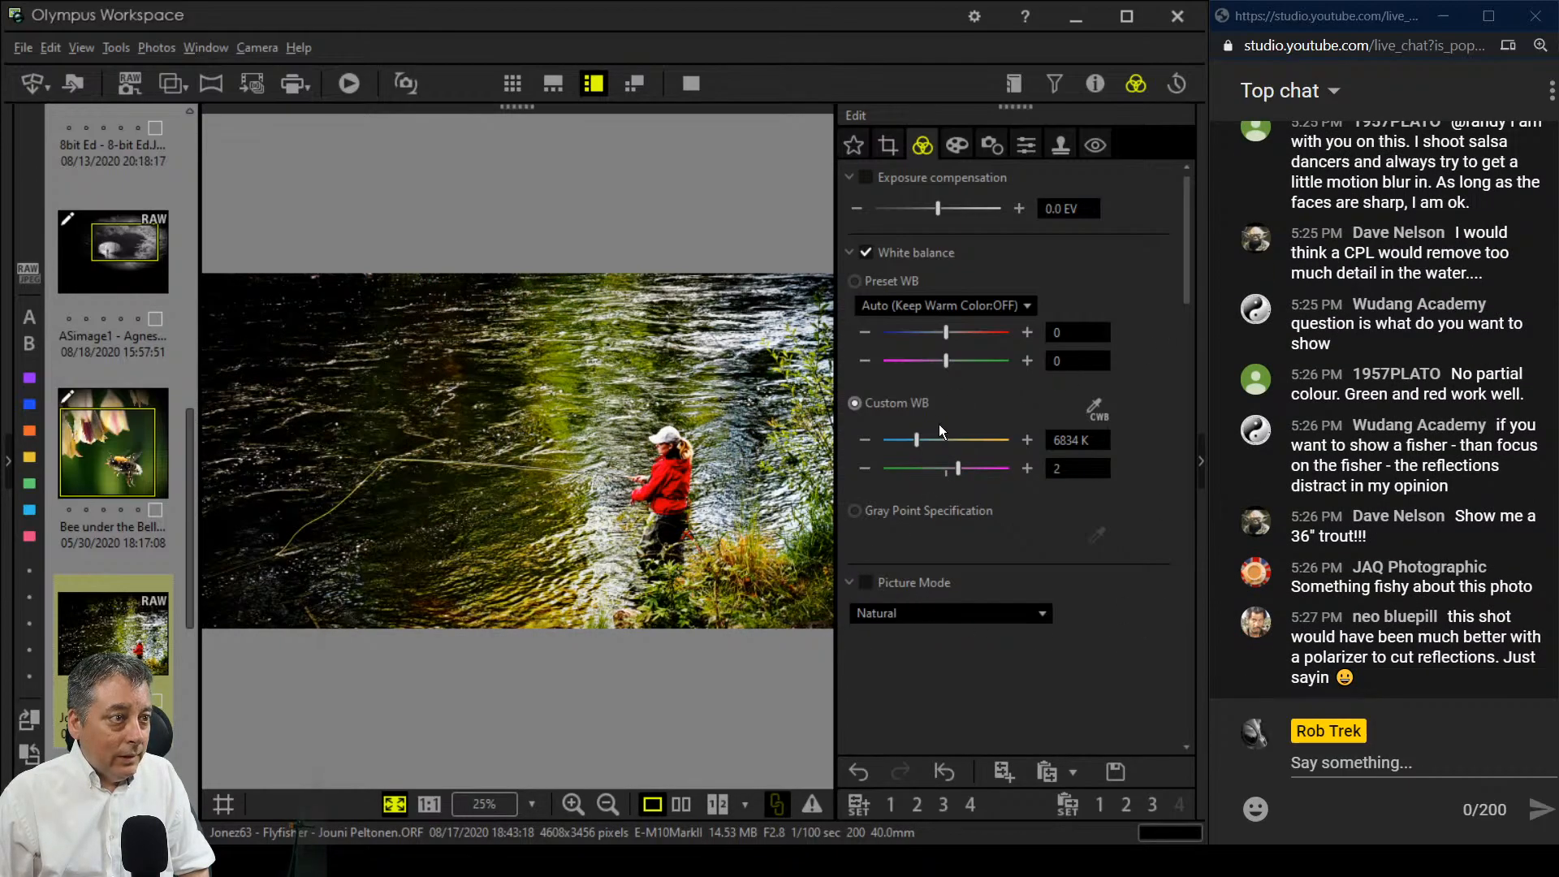
pyautogui.moveTo(918, 436); pyautogui.dragTo(919, 436)
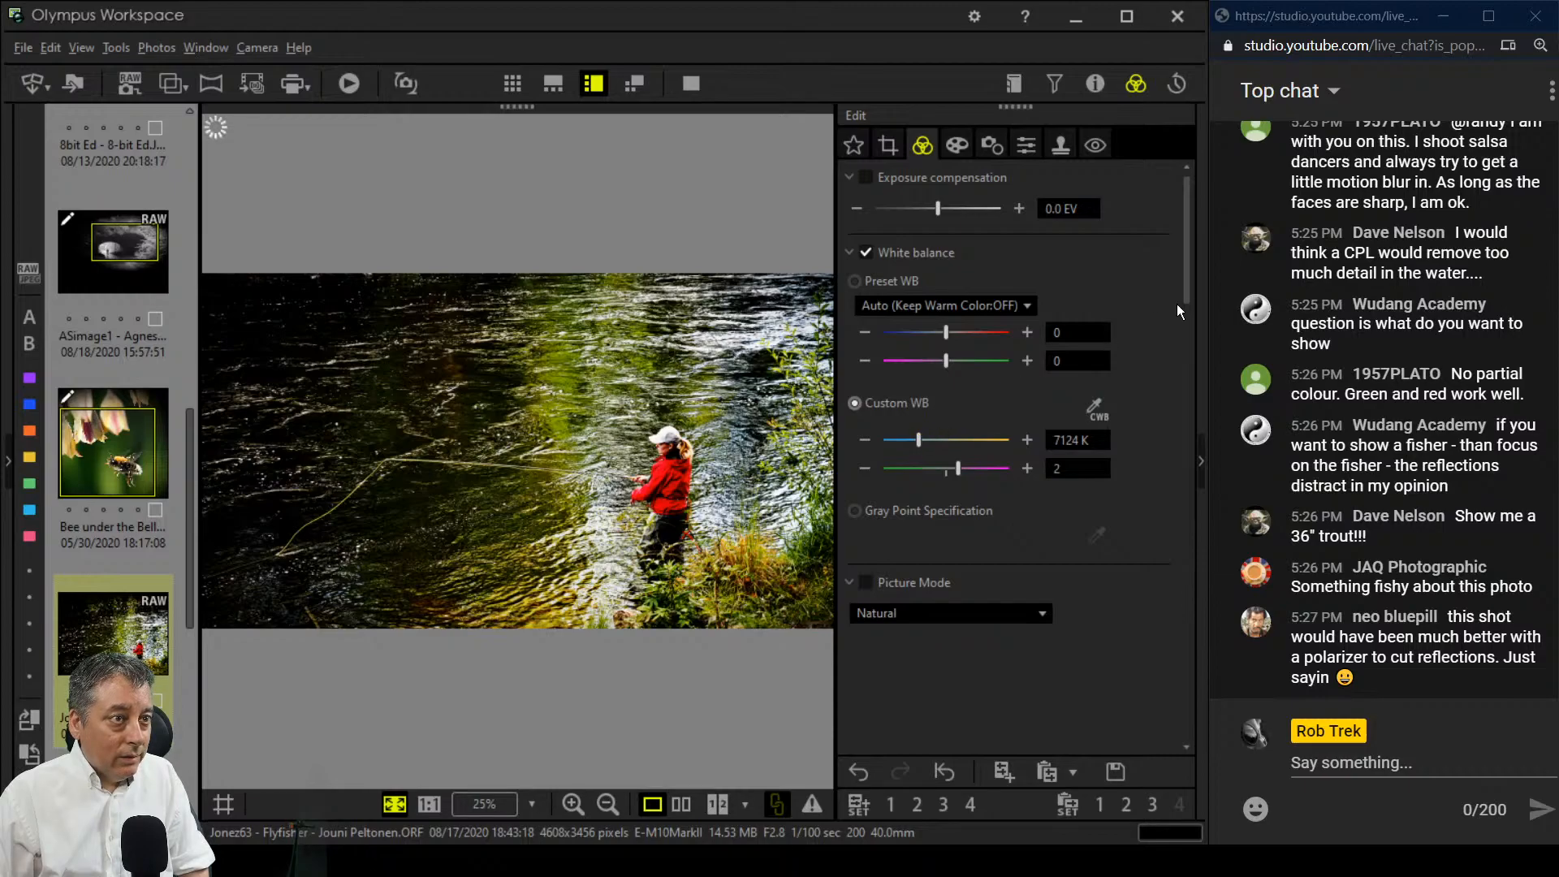
# Step: Compare the edited fly-fishing photo side by side with the original, and return to the single-image view
pyautogui.moveTo(1187, 300); pyautogui.dragTo(1194, 524)
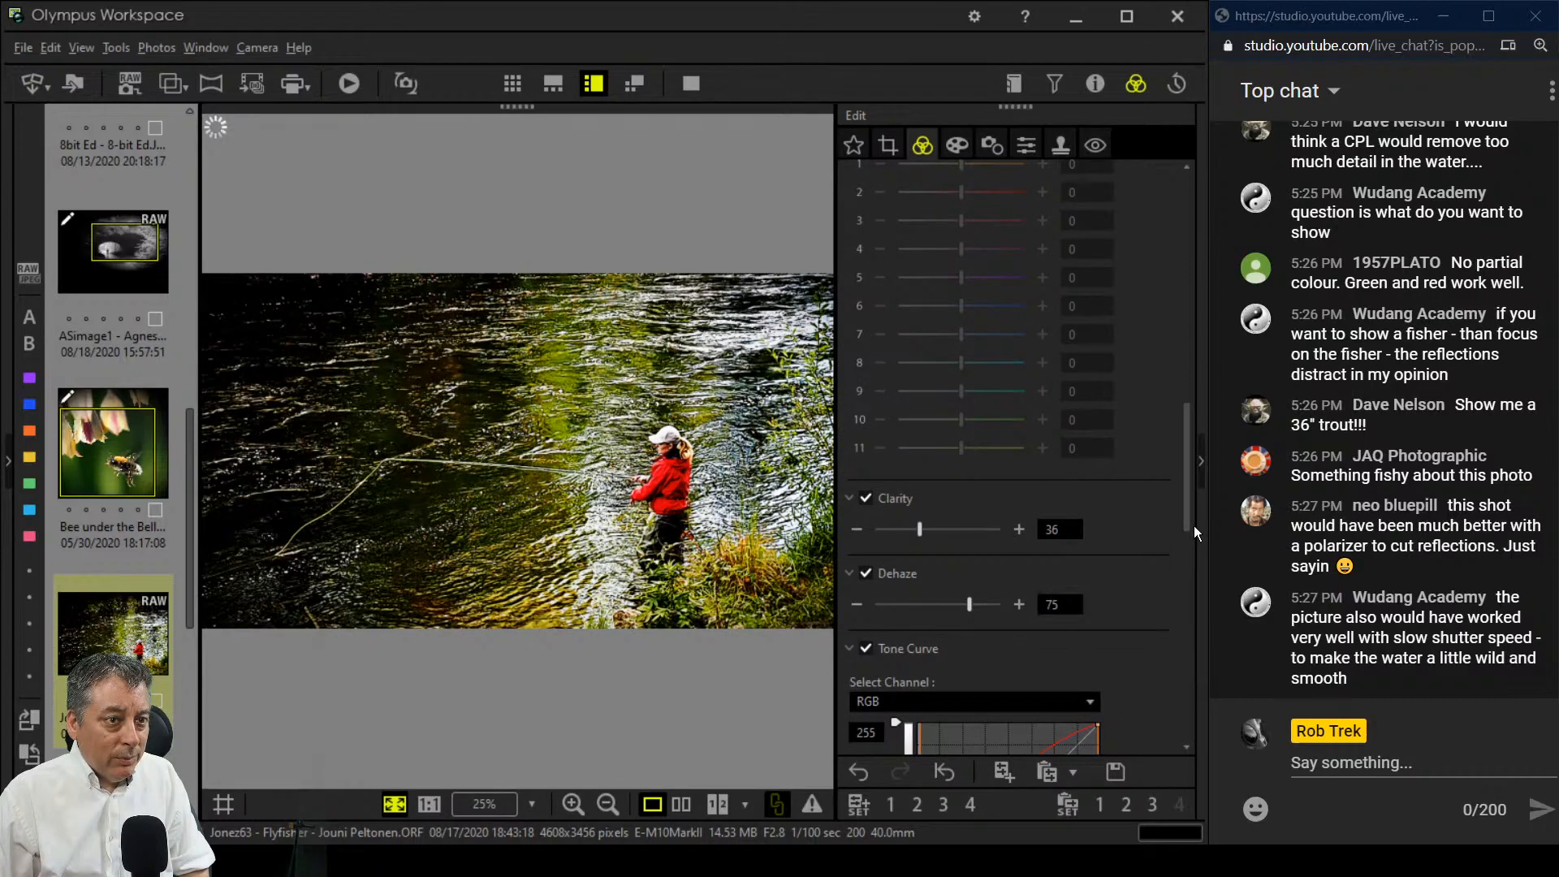
pyautogui.moveTo(1194, 524); pyautogui.dragTo(1197, 739)
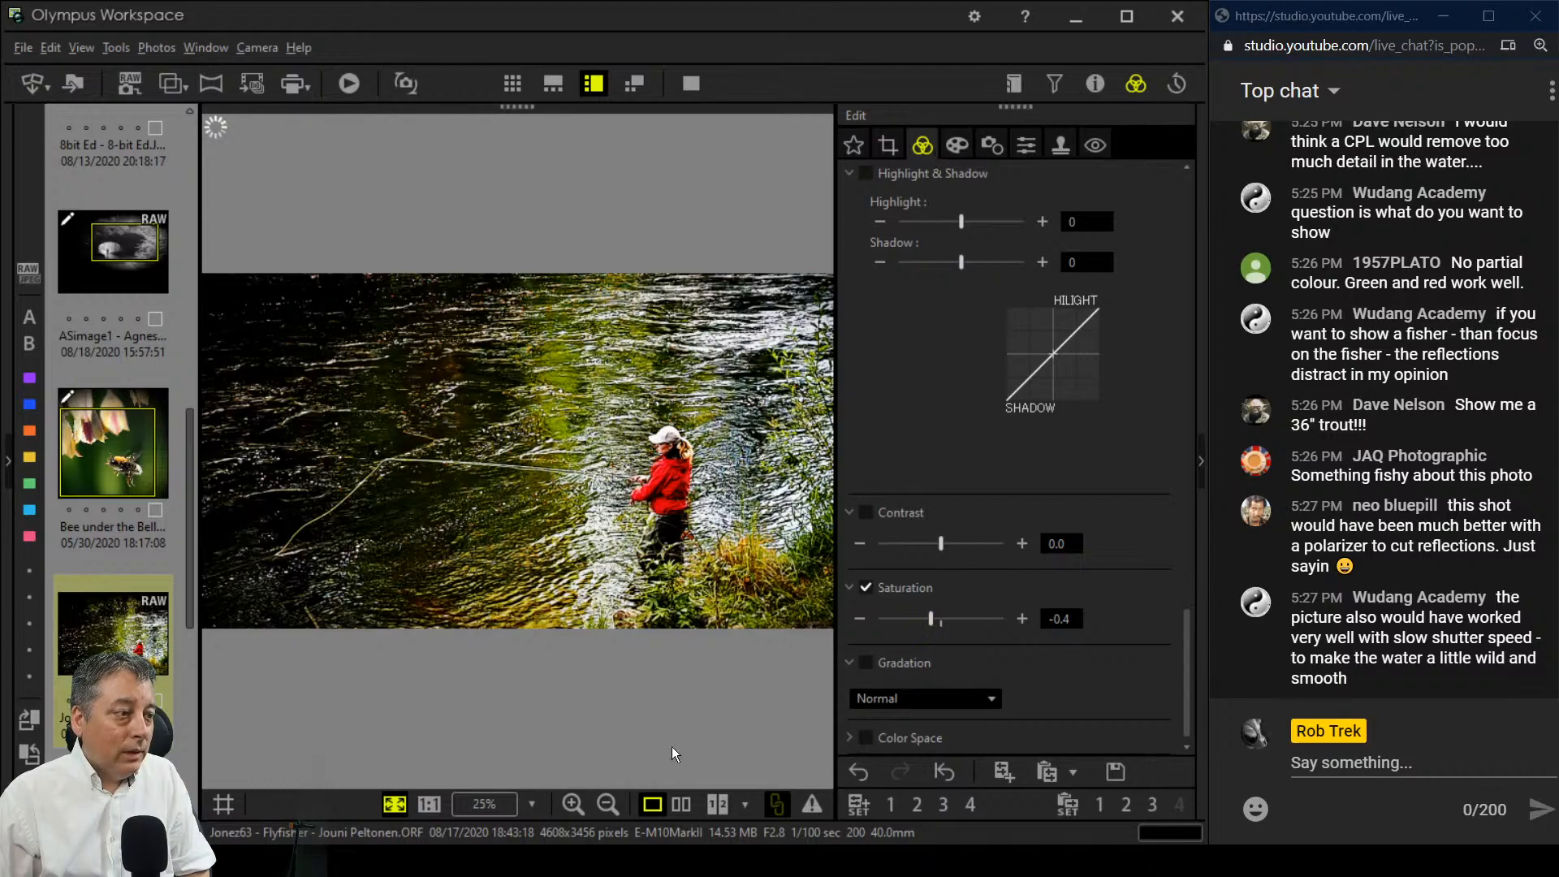
pyautogui.click(671, 803)
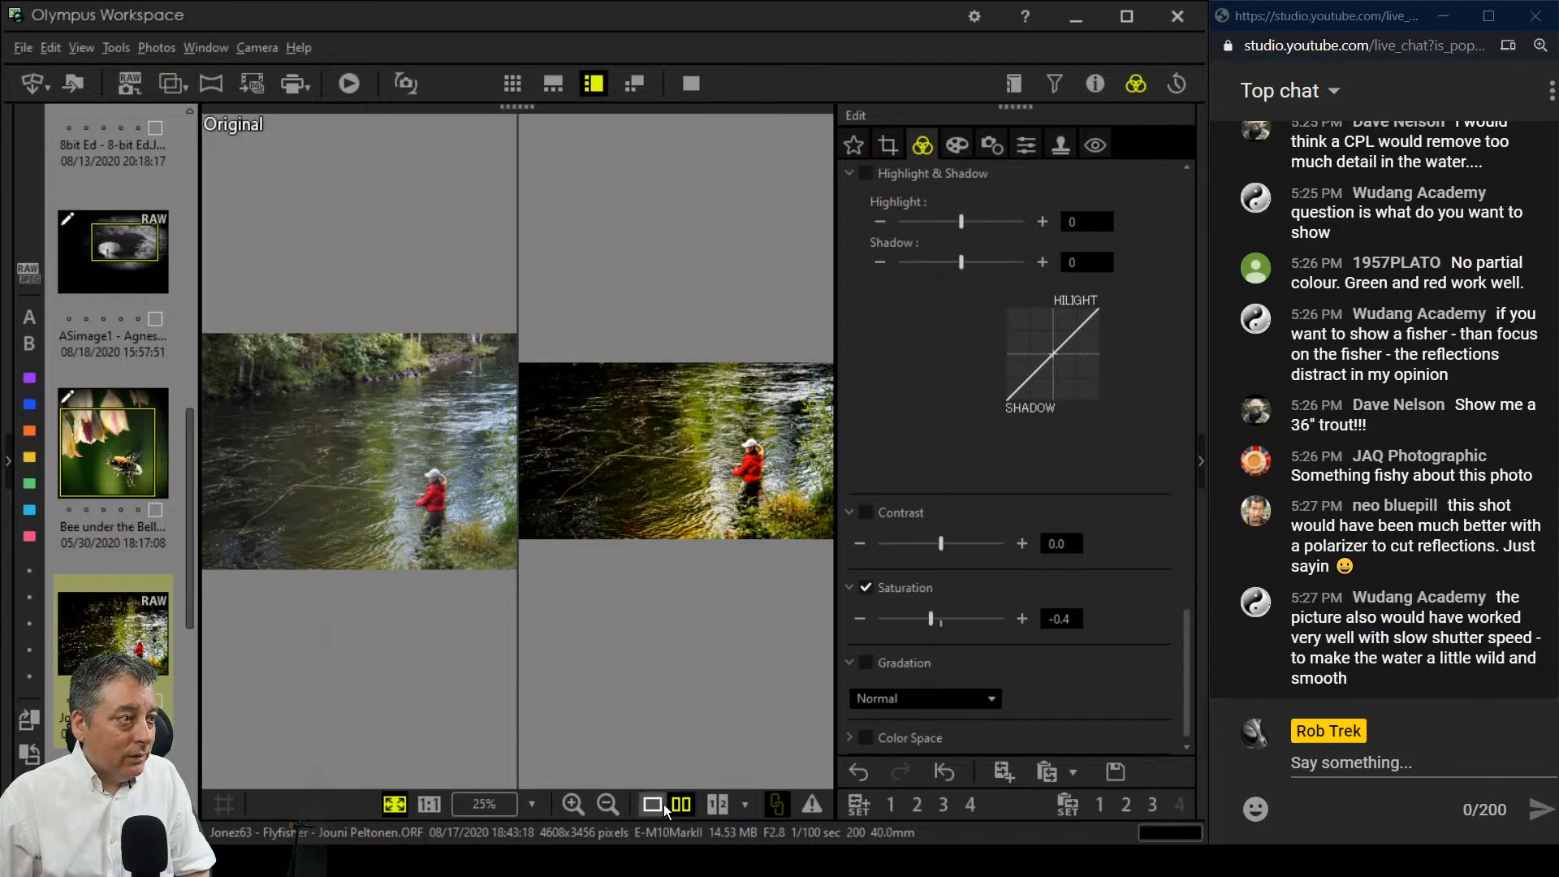
pyautogui.click(662, 804)
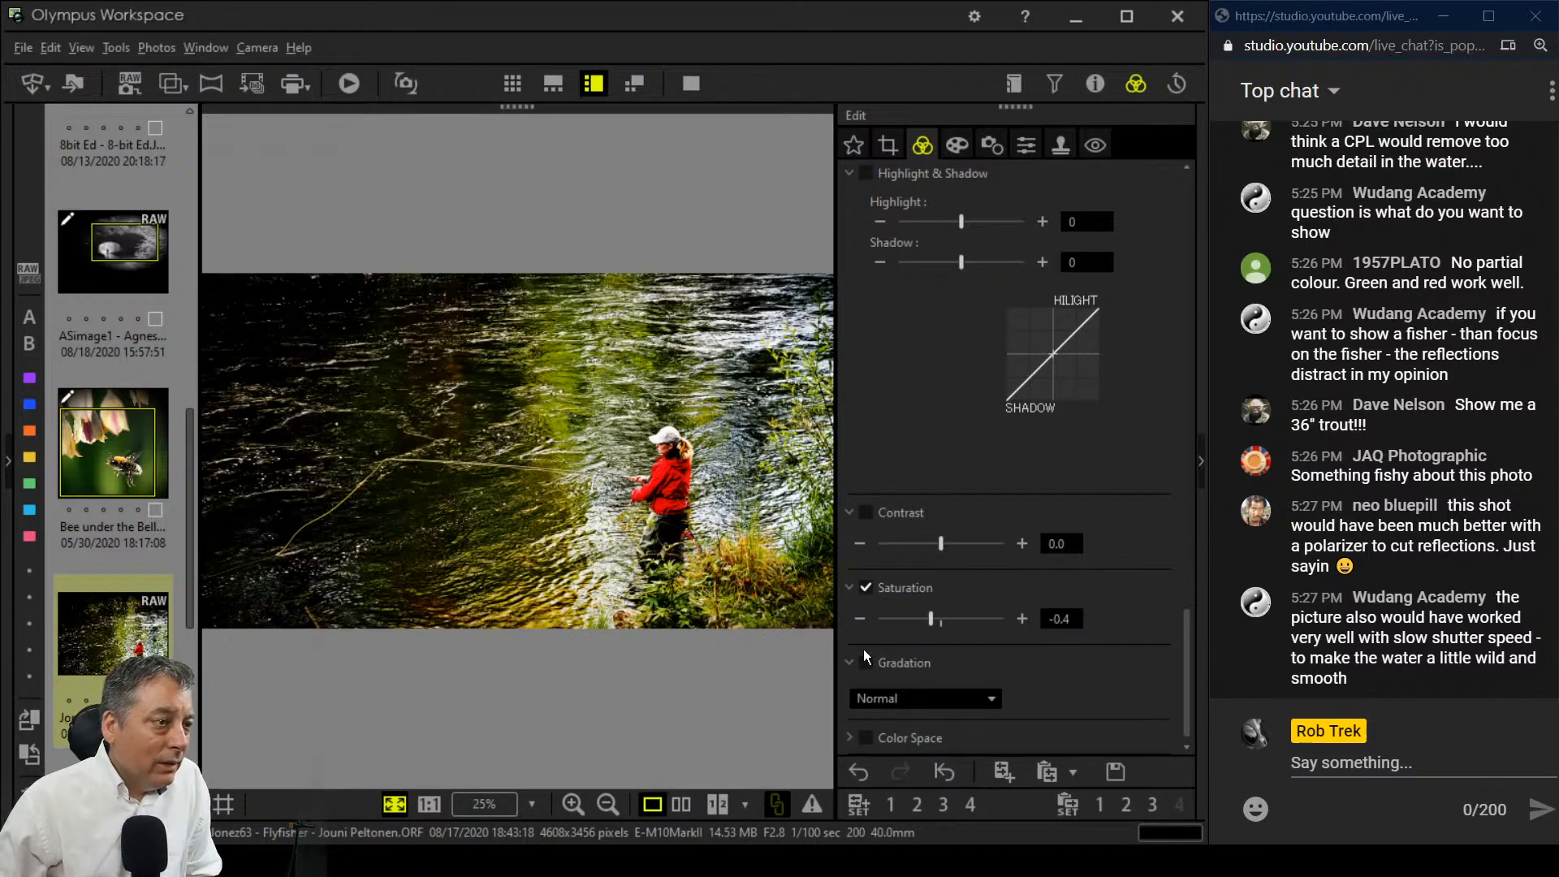
# Step: Try slightly weaker and stronger saturation on the fly-fishing photo and settle on -0.6
pyautogui.click(859, 619)
pyautogui.click(859, 619)
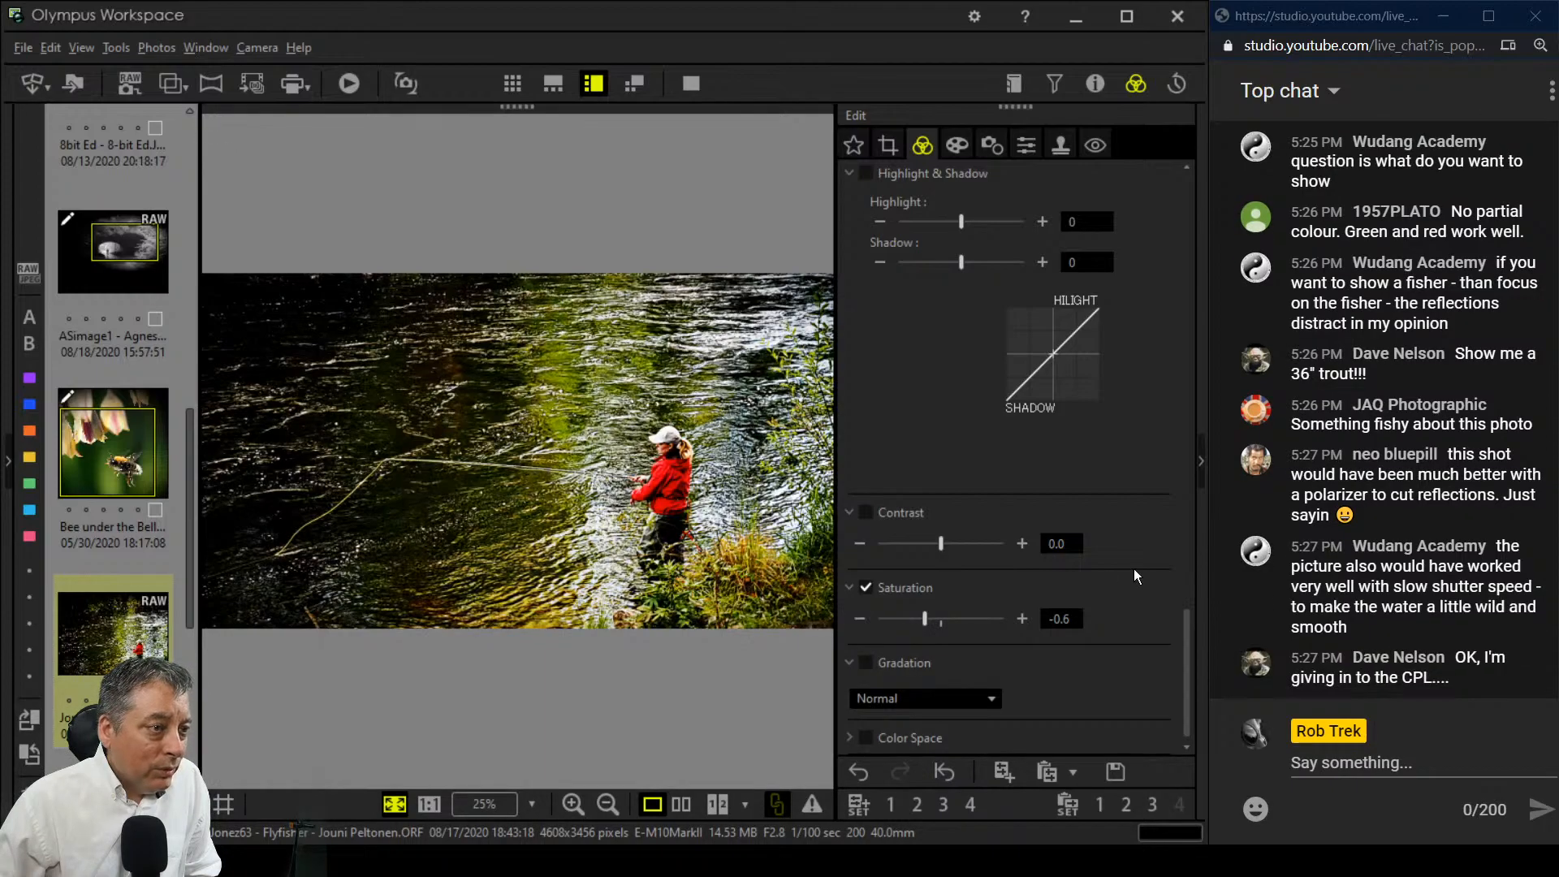
pyautogui.click(1021, 619)
pyautogui.click(1021, 619)
pyautogui.click(1022, 619)
pyautogui.click(1021, 619)
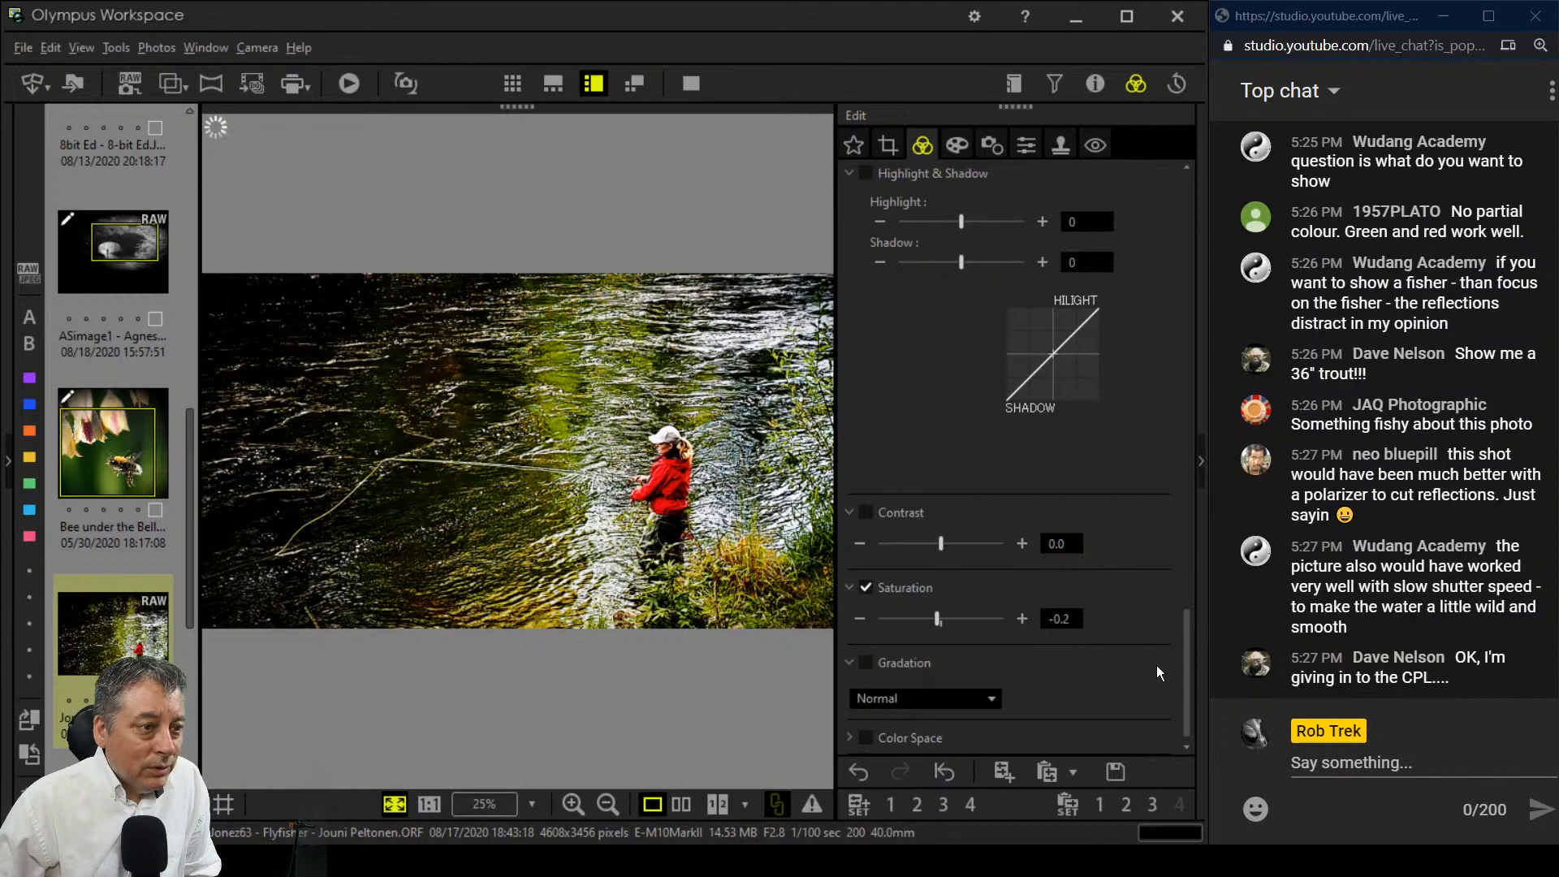
pyautogui.moveTo(1194, 698)
pyautogui.mouseDown()
pyautogui.moveTo(1187, 343)
pyautogui.moveTo(1176, 679)
pyautogui.mouseUp()
pyautogui.click(860, 625)
pyautogui.click(859, 625)
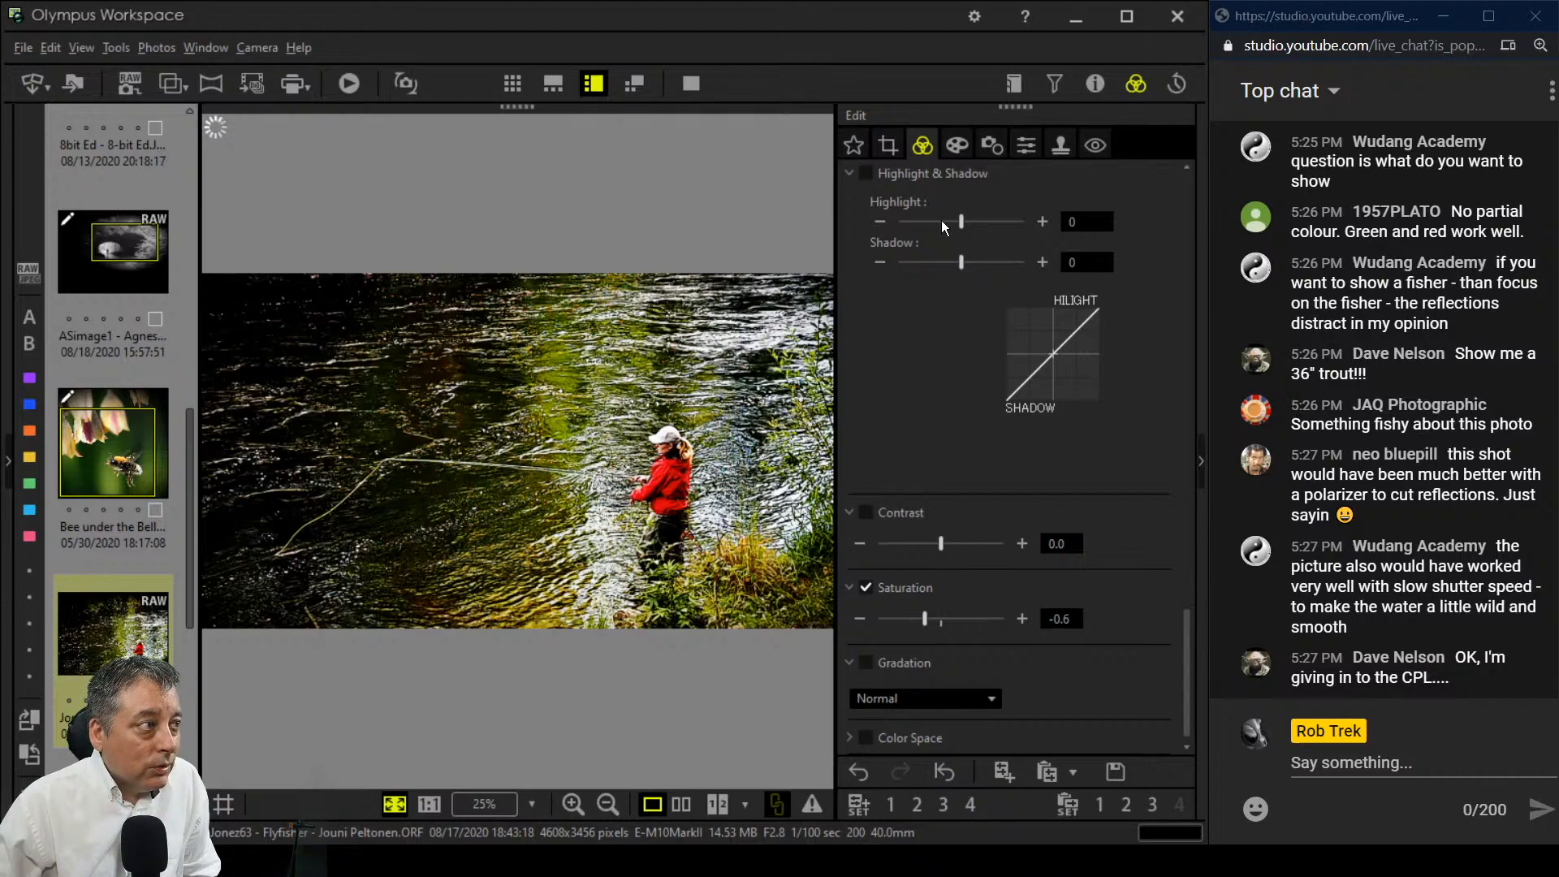
# Step: Examine the edit against the original in full screen, and view the edited photo alone in full screen
pyautogui.click(687, 801)
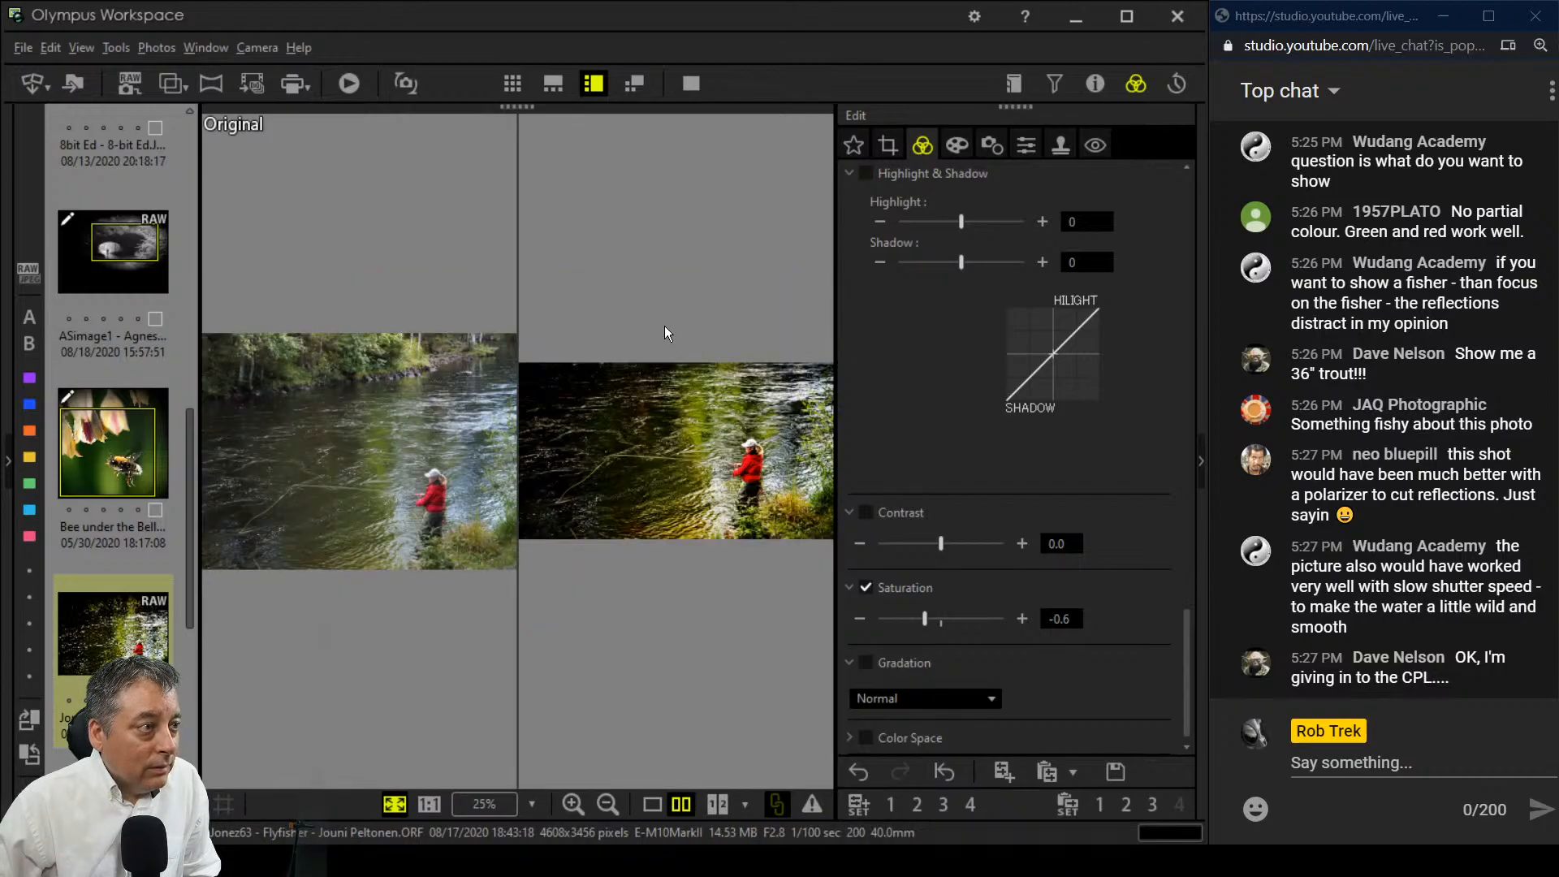
pyautogui.click(687, 83)
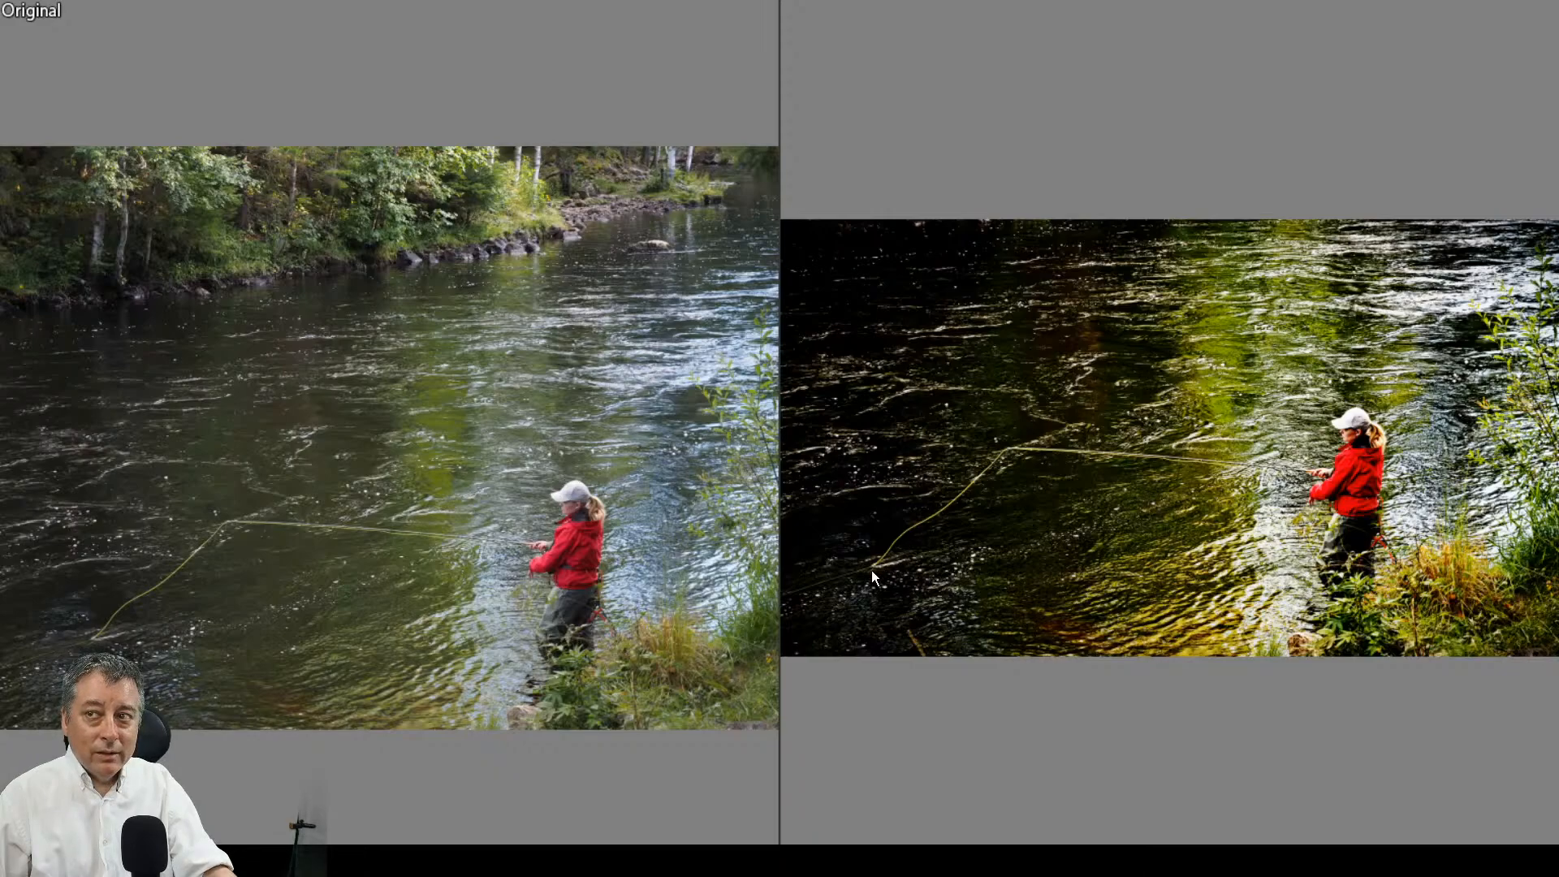
pyautogui.press('Escape')
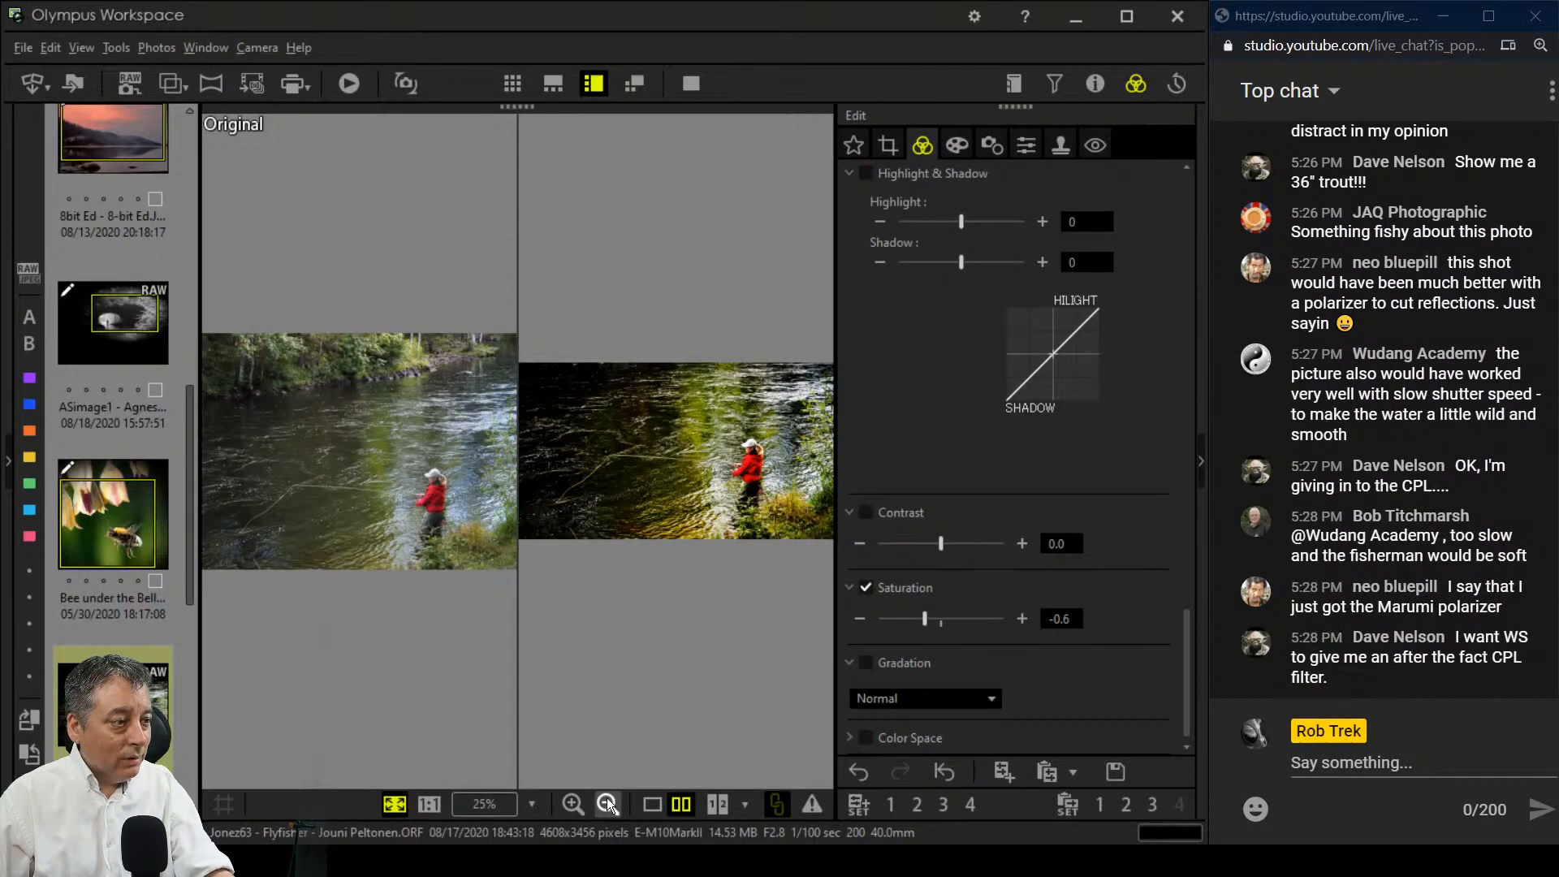
pyautogui.click(641, 809)
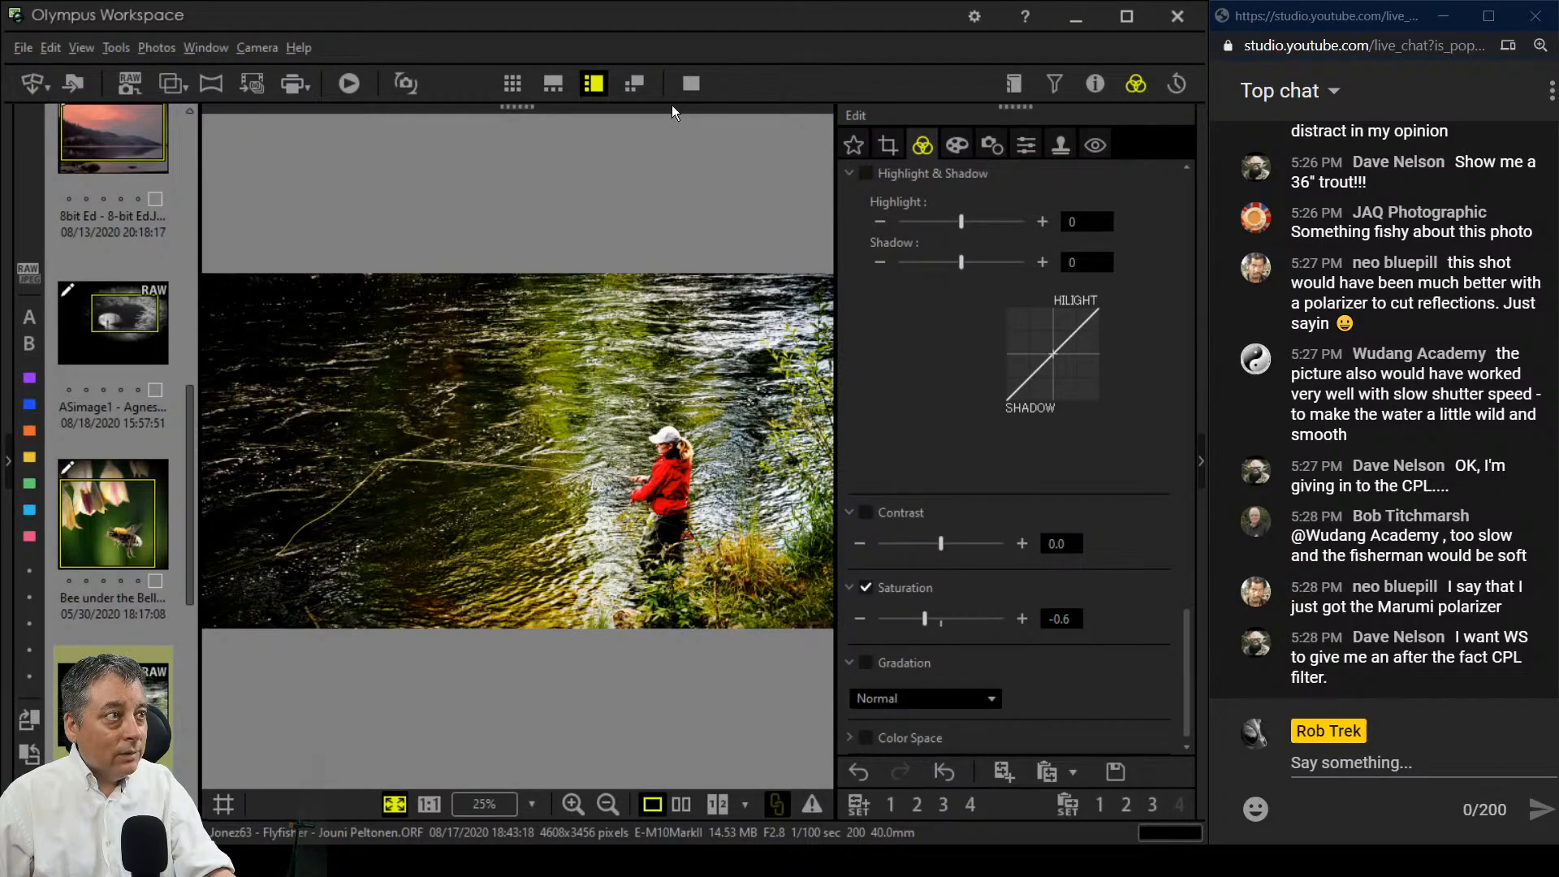
pyautogui.click(690, 85)
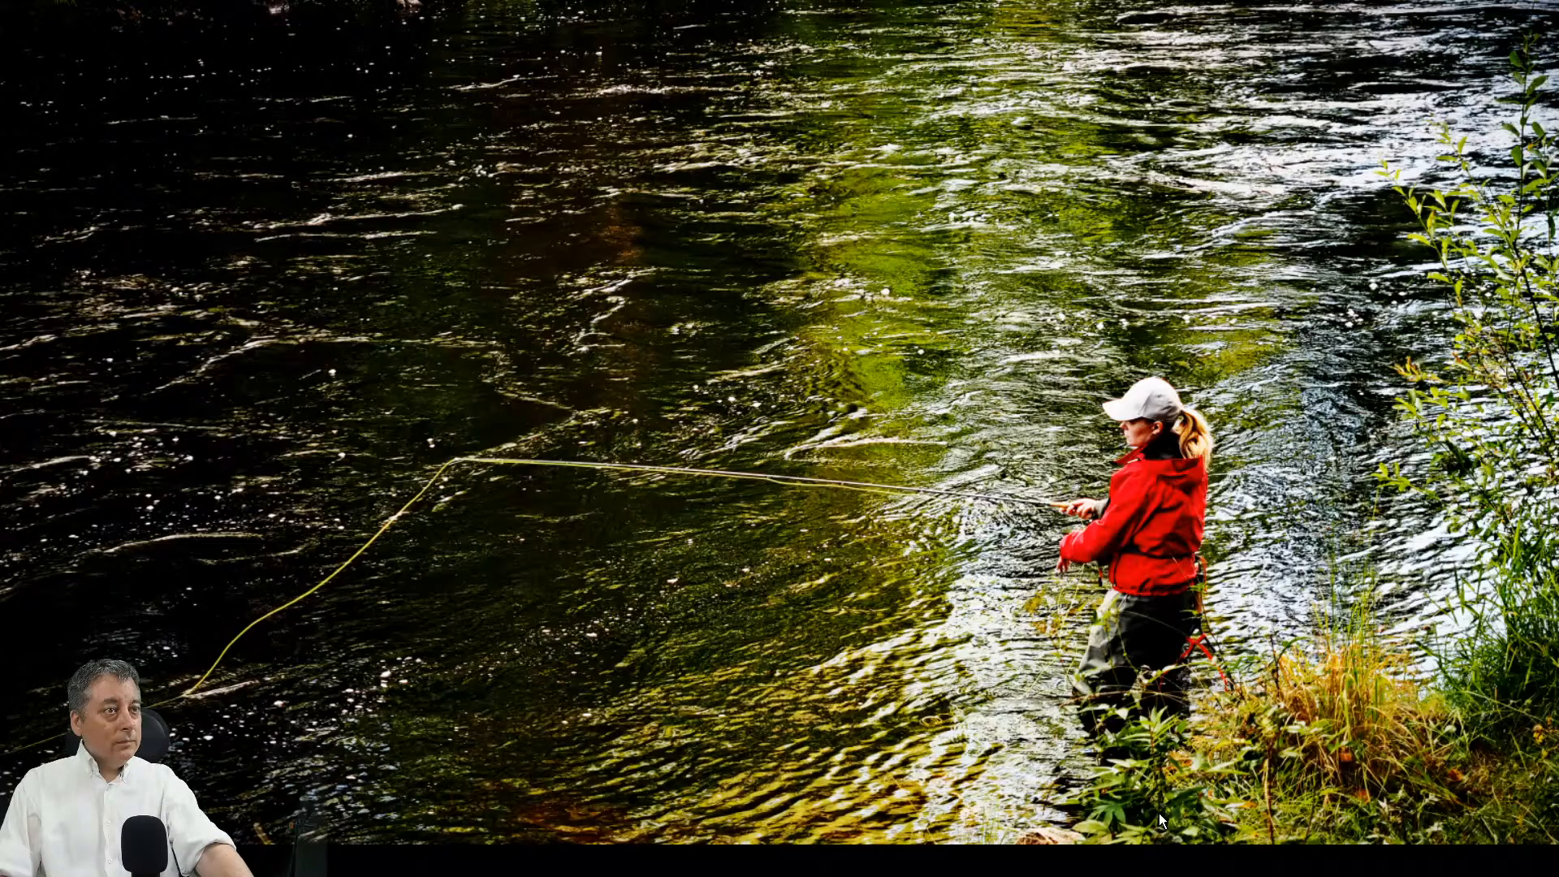
pyautogui.press('Escape')
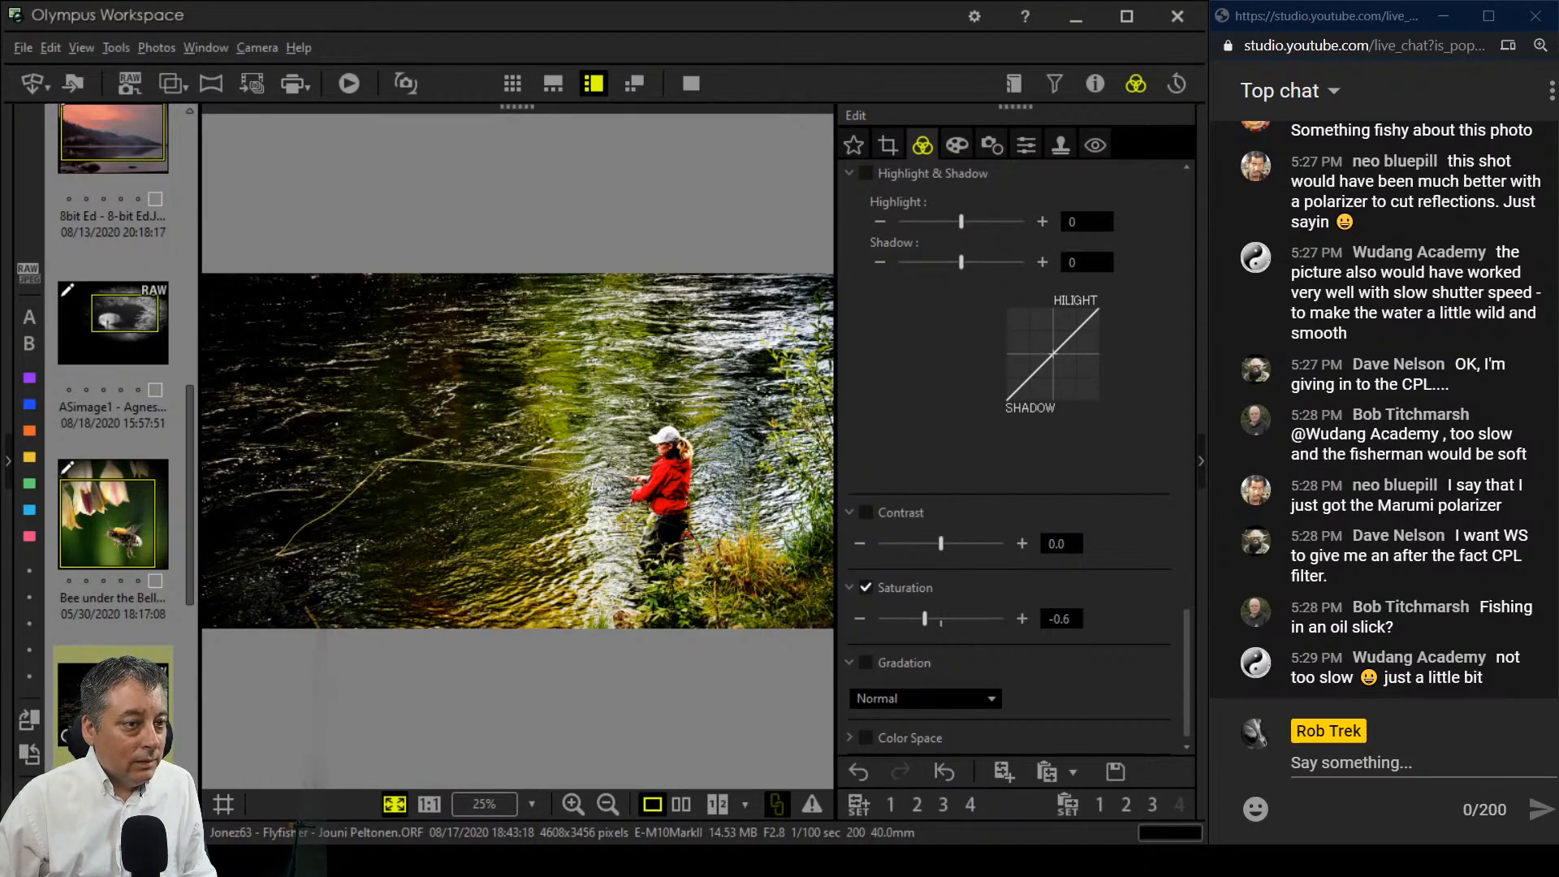
pyautogui.scroll(-3, 113, 646)
pyautogui.click(112, 644)
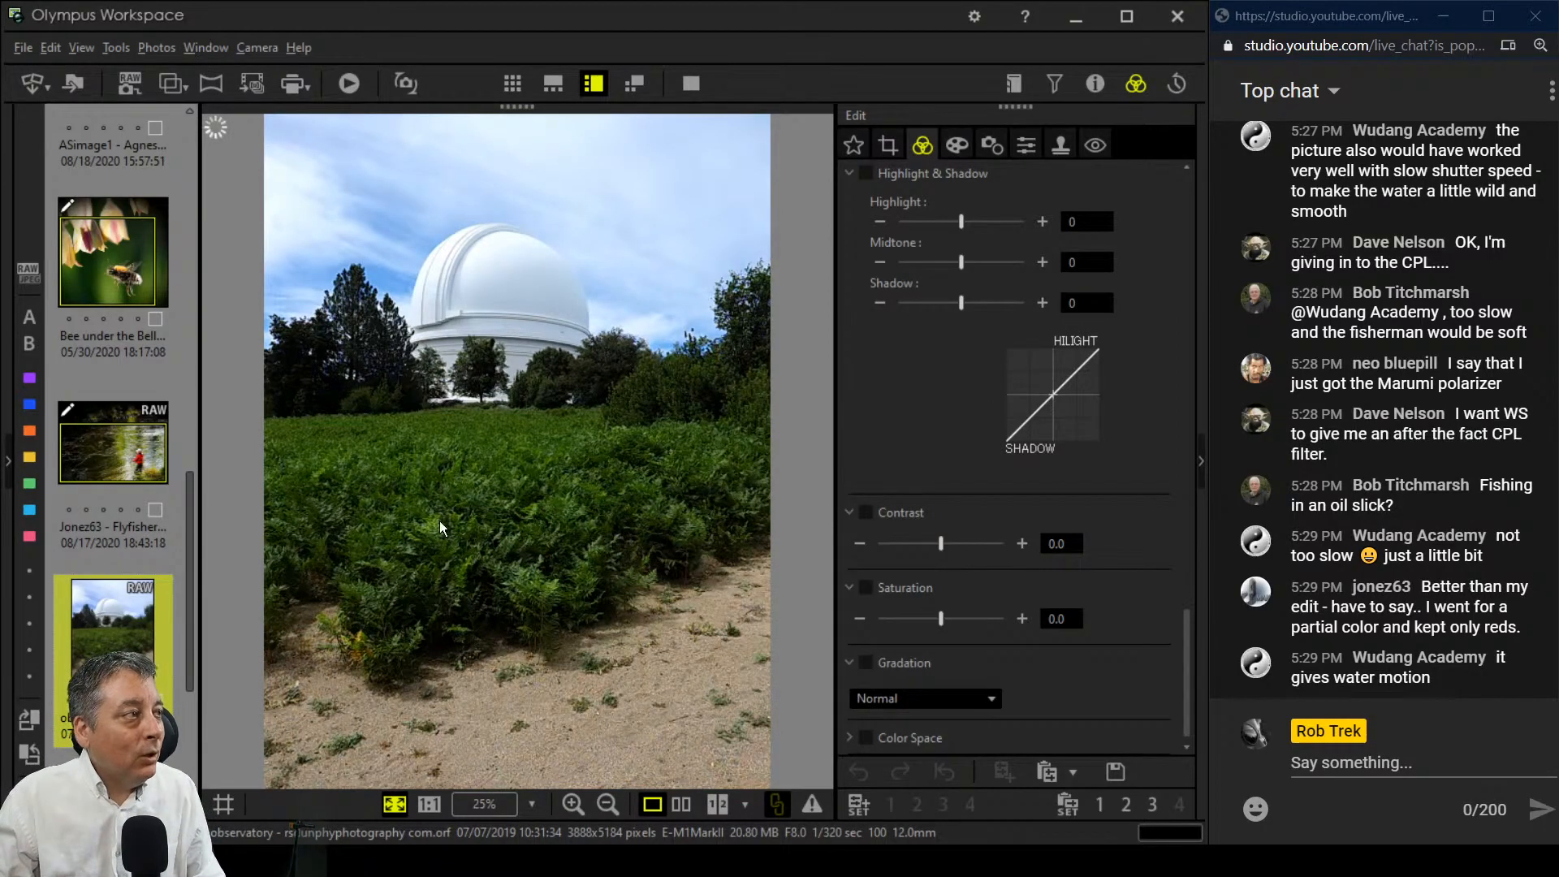
pyautogui.click(155, 466)
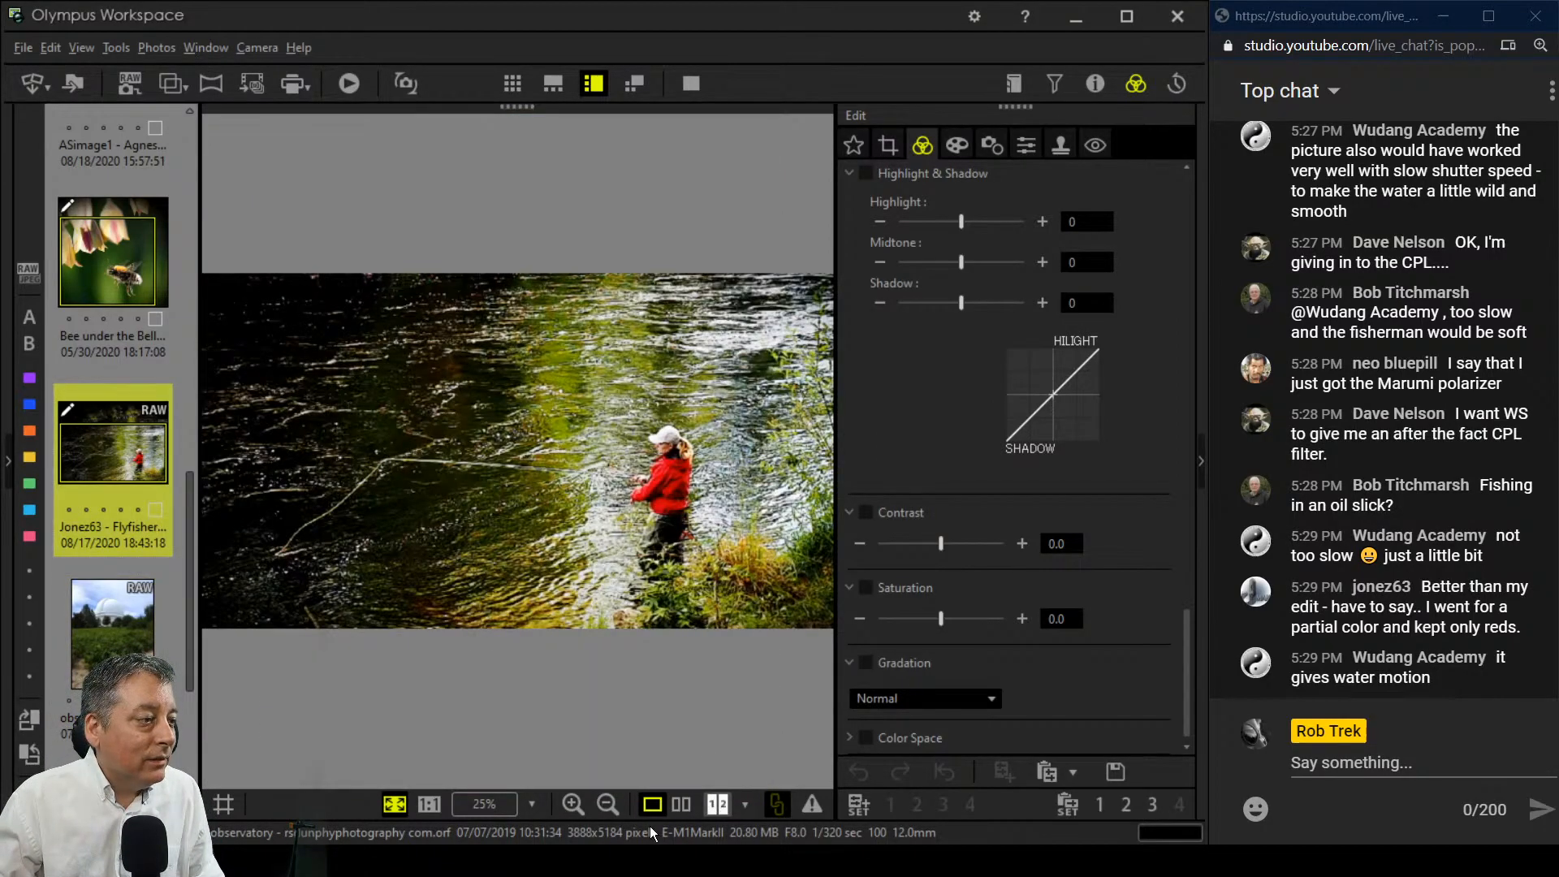
# Step: Apply the Soft Focus art filter to the fly-fishing photo and set the vignetting to -14
pyautogui.click(959, 147)
pyautogui.click(960, 209)
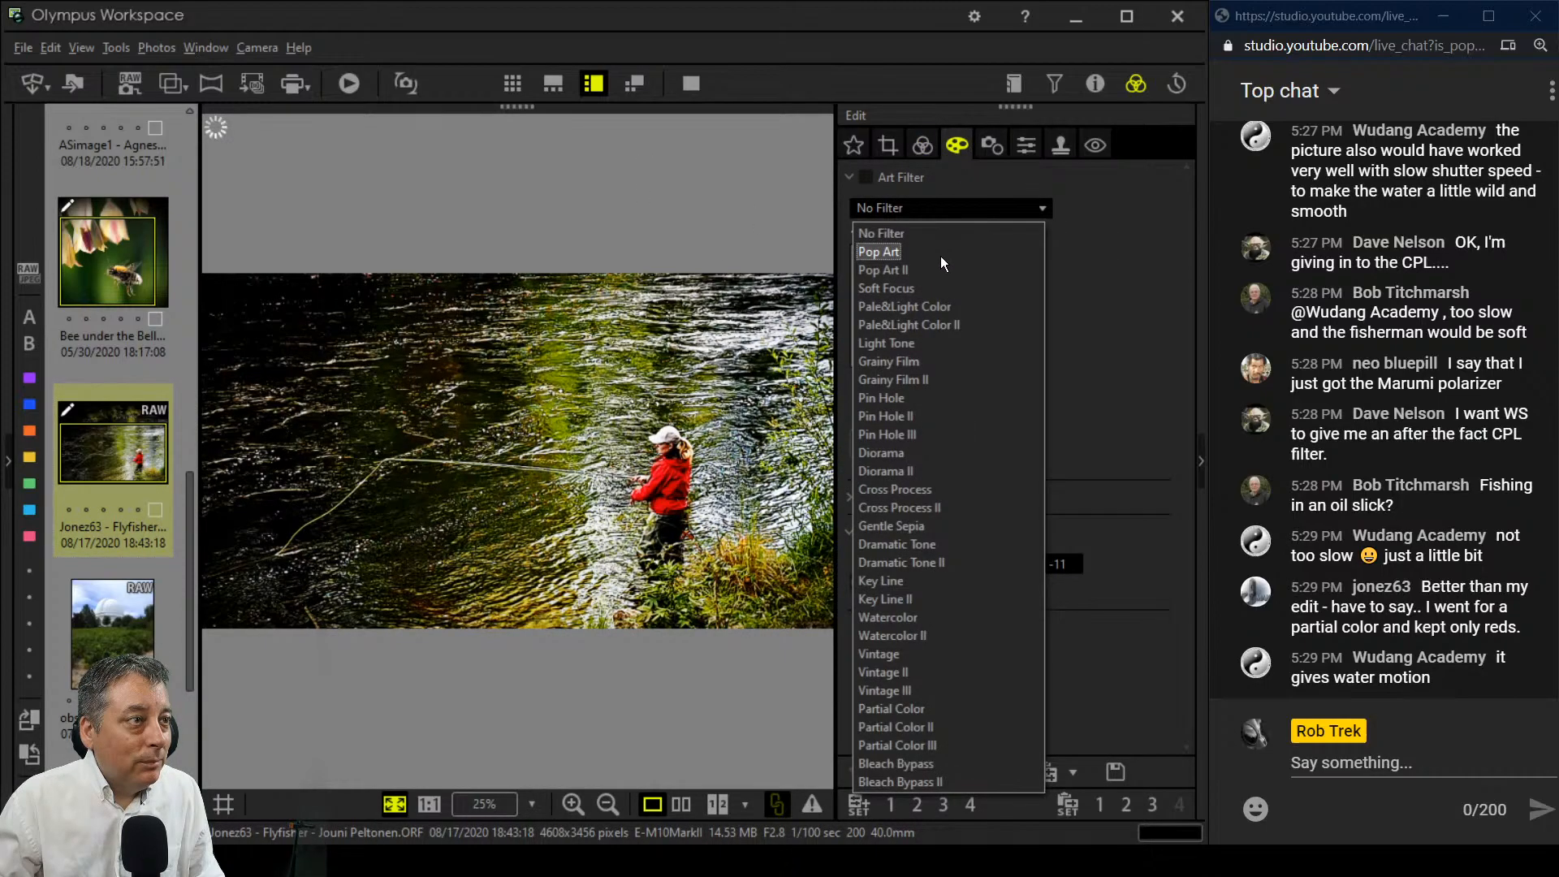
pyautogui.click(928, 289)
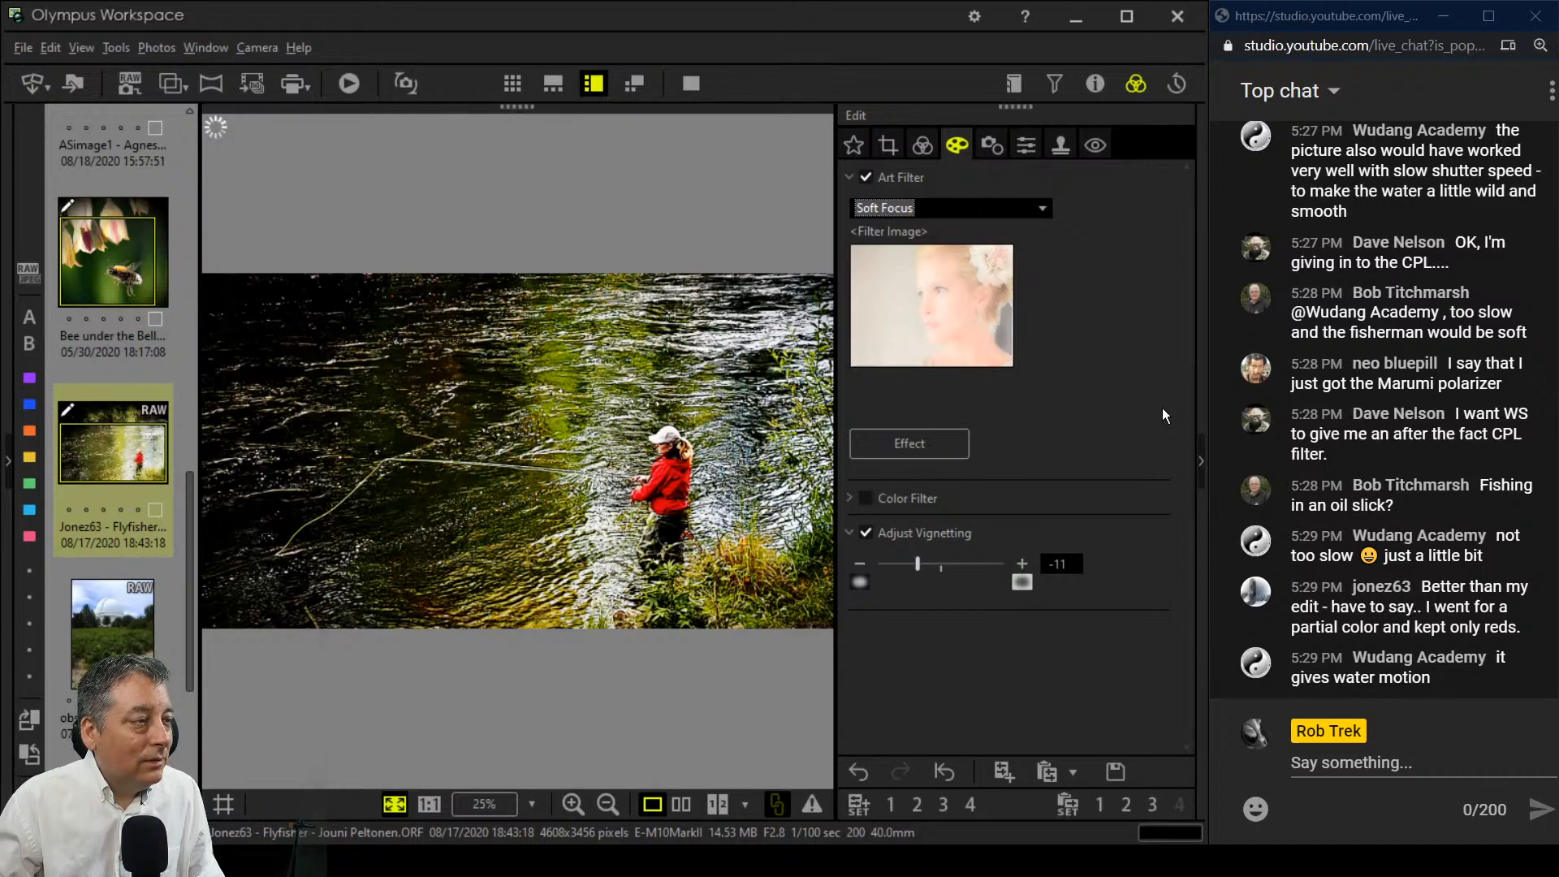
pyautogui.click(919, 561)
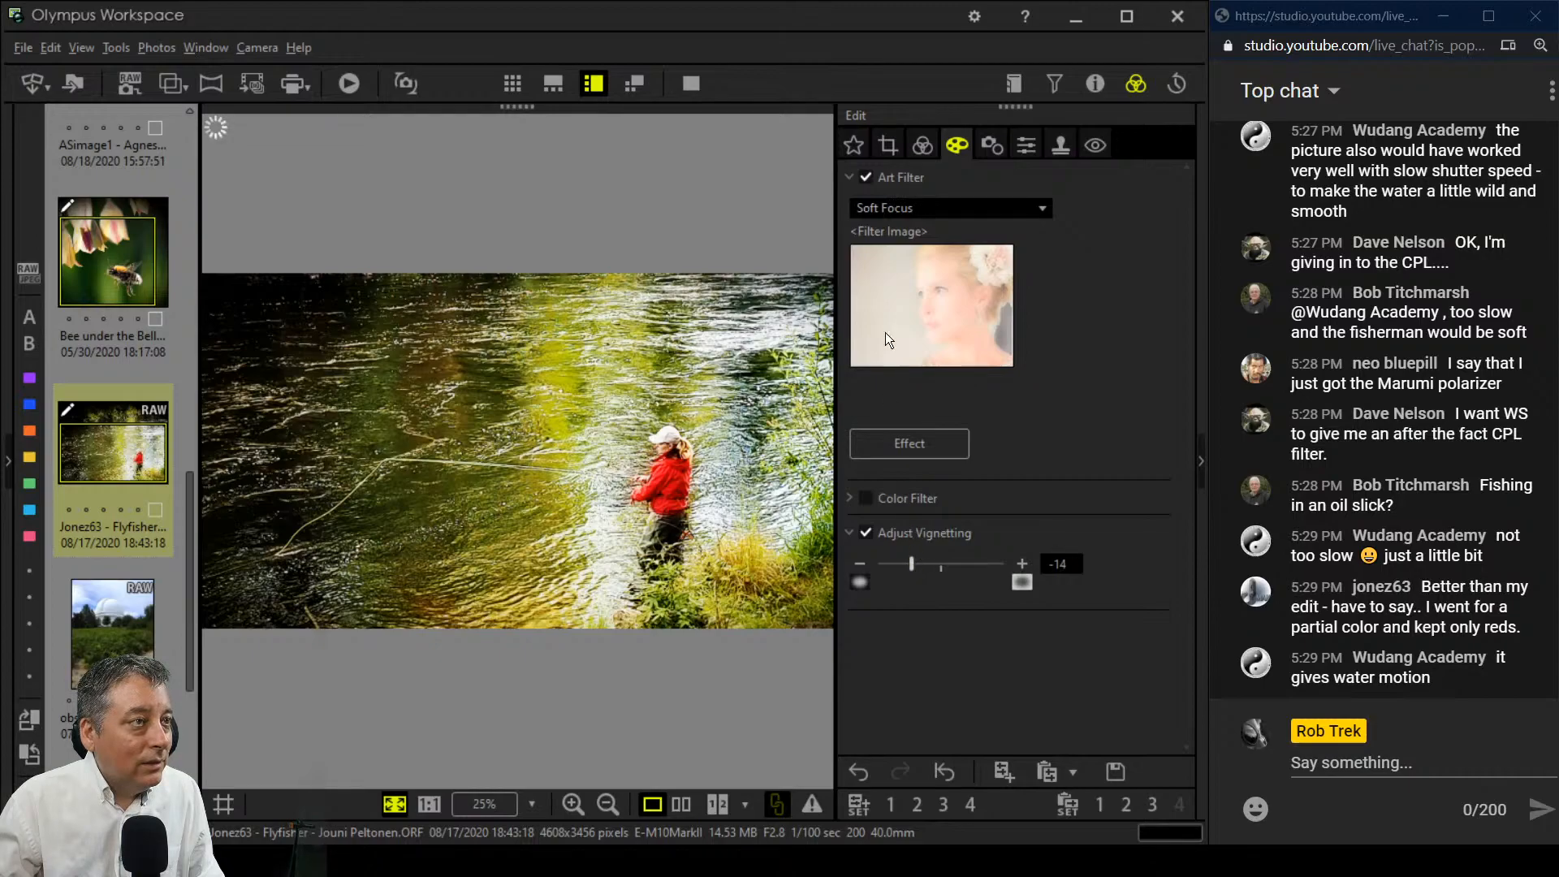
# Step: Darken the fly-fishing photo with an exposure compensation of -0.2 EV
pyautogui.click(923, 145)
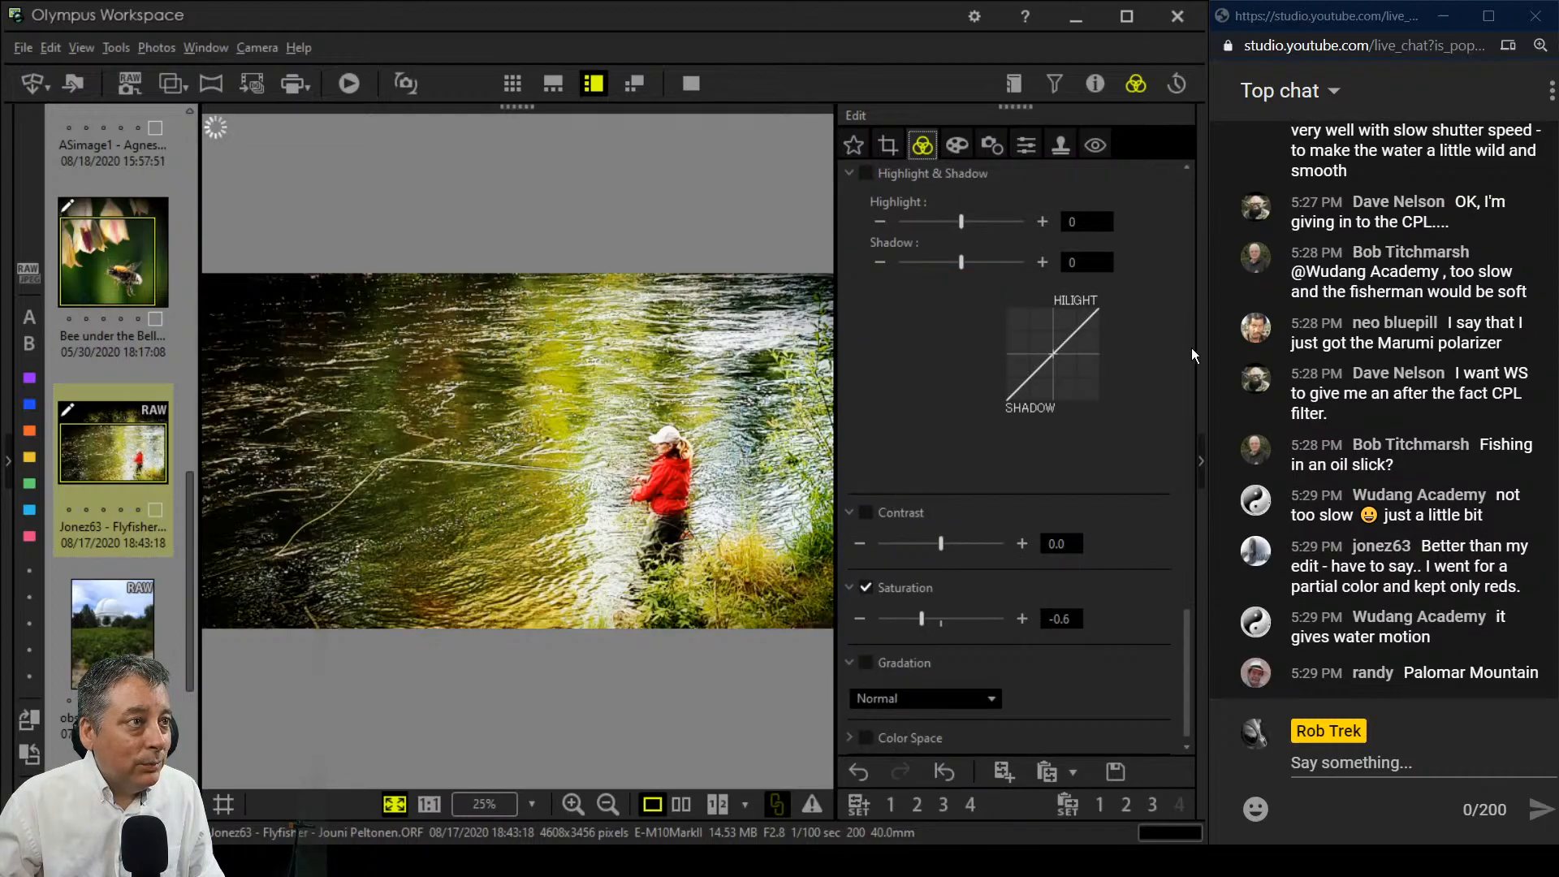
pyautogui.moveTo(1185, 637); pyautogui.dragTo(1189, 179)
pyautogui.moveTo(938, 208); pyautogui.dragTo(935, 211)
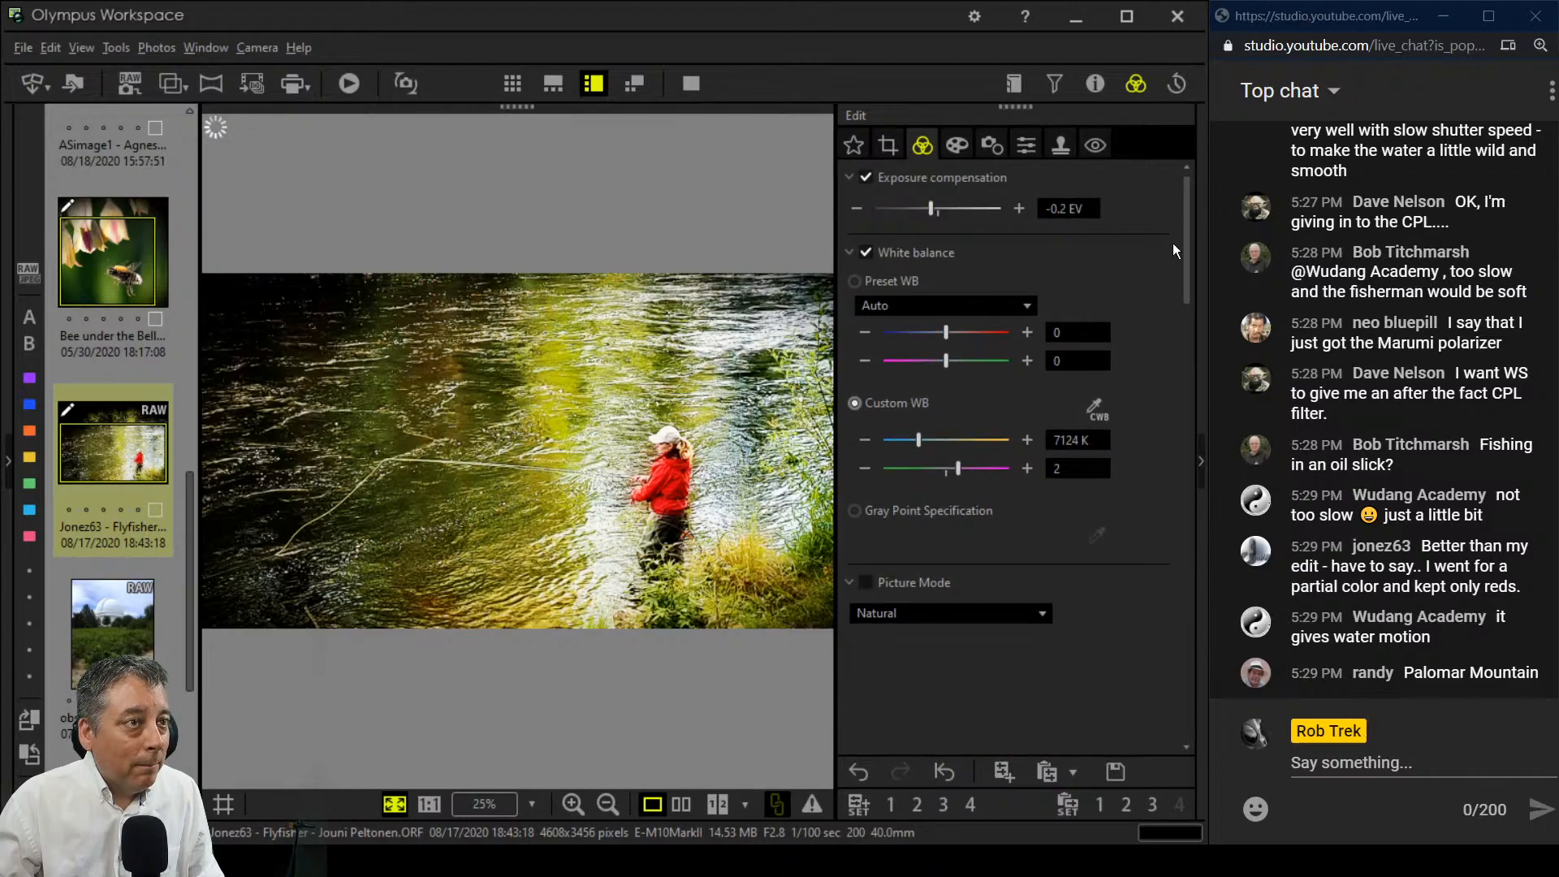
# Step: Reduce the RGB tone curve's brightening by lowering its midtones and adding a control point in the highlights
pyautogui.moveTo(1186, 222); pyautogui.dragTo(1181, 518)
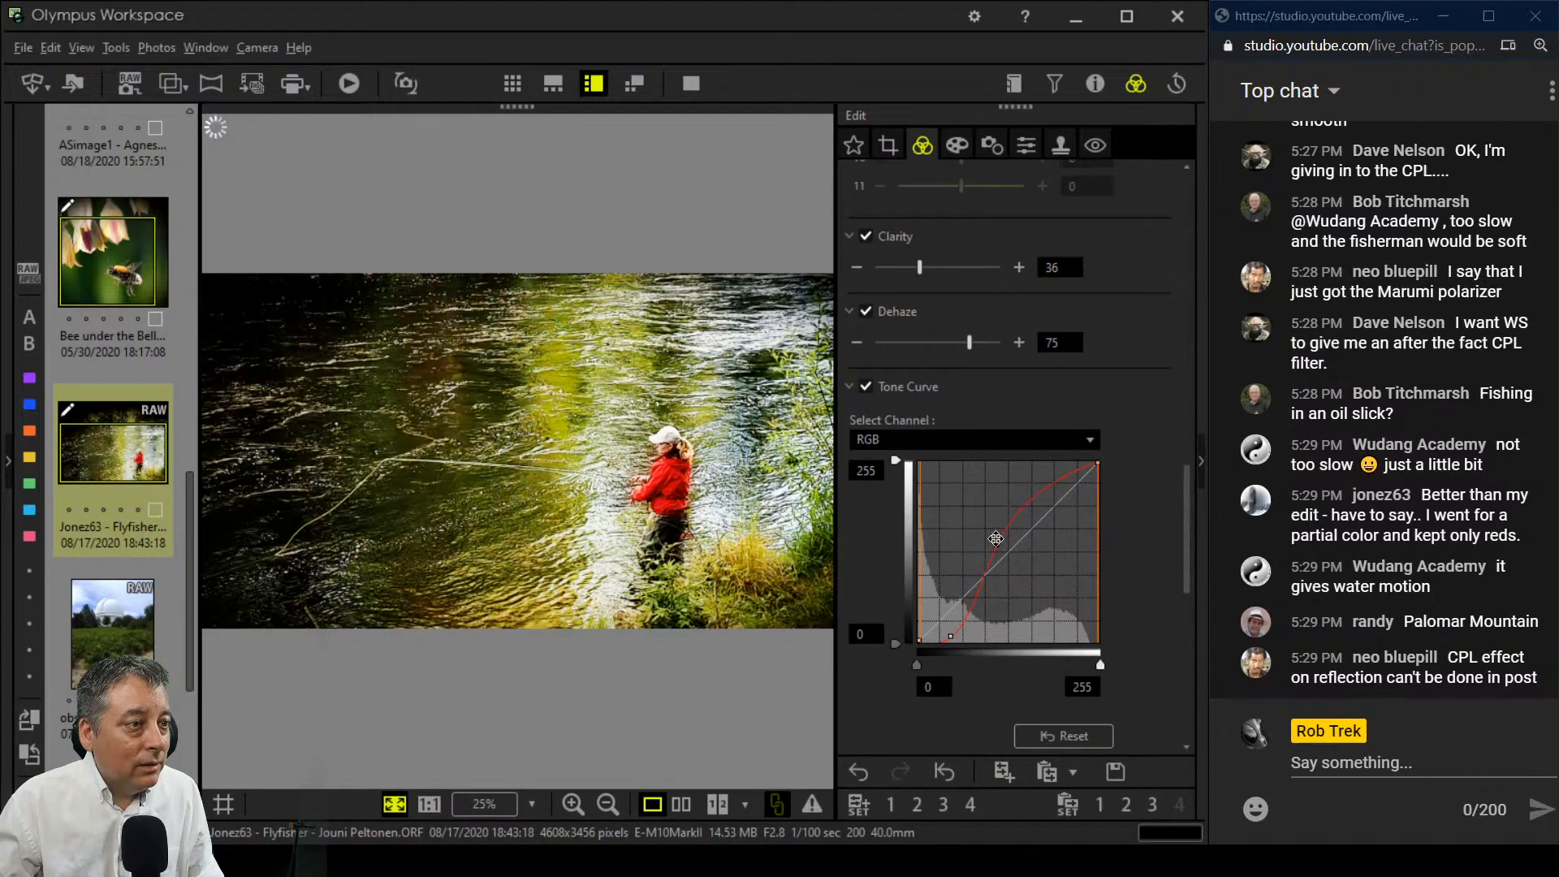
pyautogui.moveTo(1000, 545); pyautogui.dragTo(1005, 544)
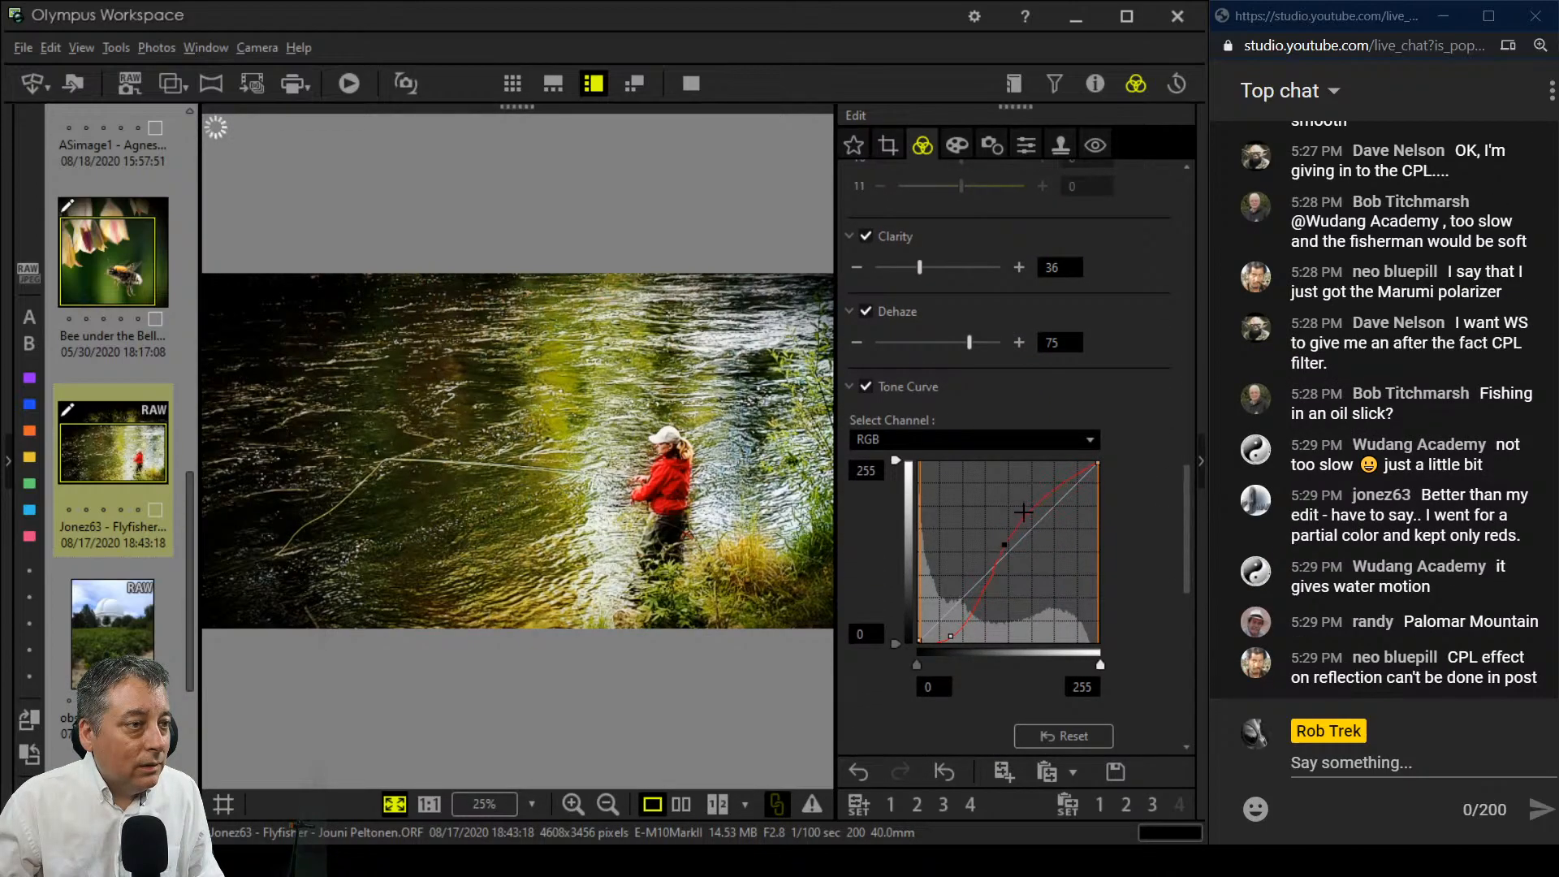
pyautogui.click(1046, 501)
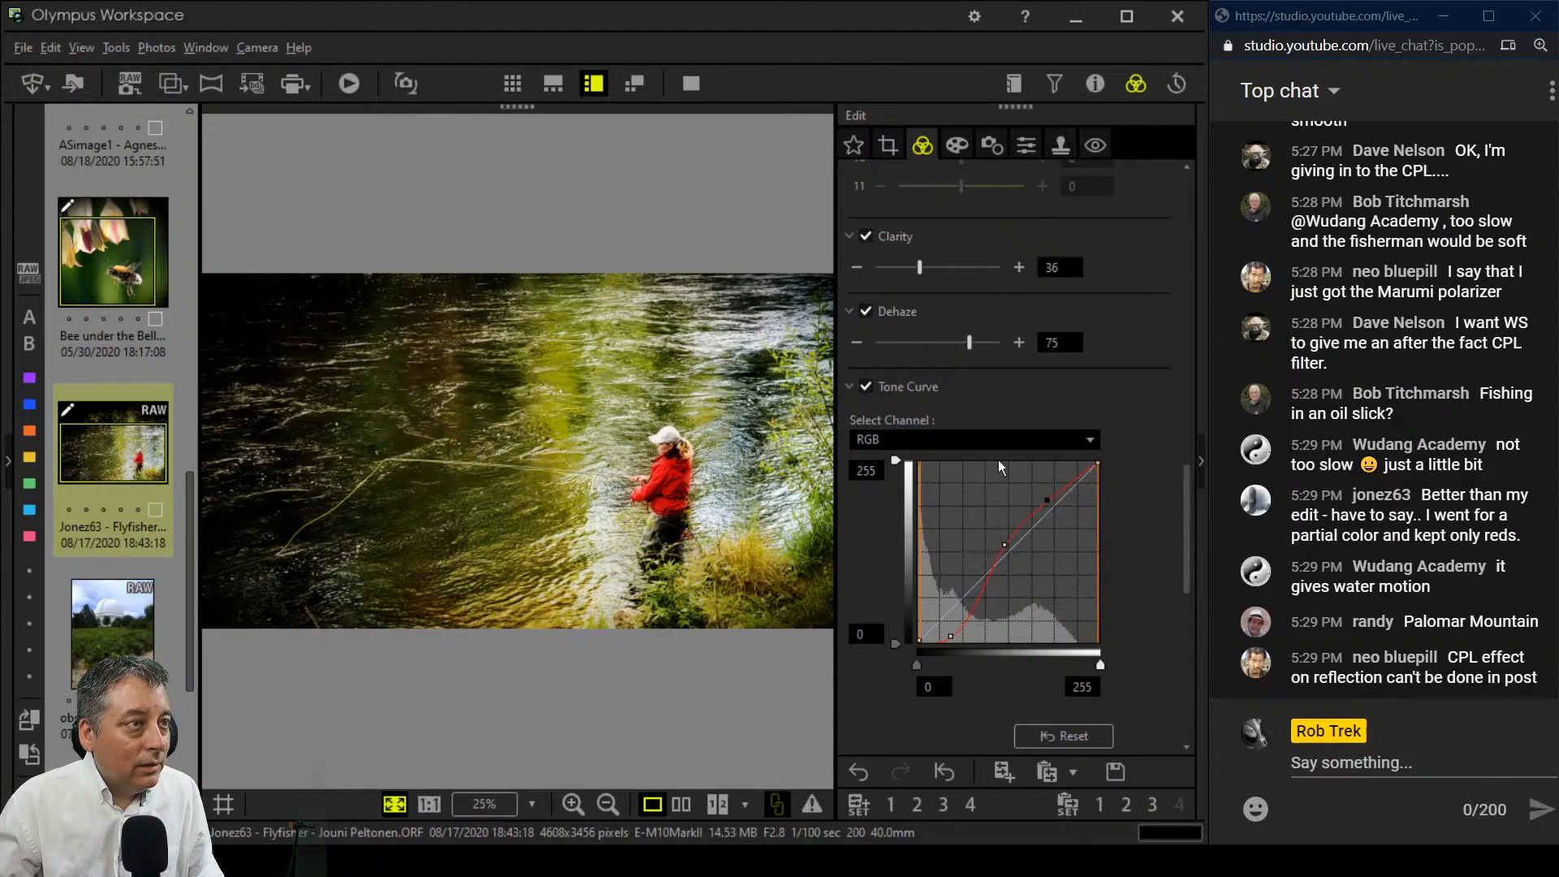
# Step: Review the art filter settings and examine the edited fly-fishing photo in full screen
pyautogui.click(958, 148)
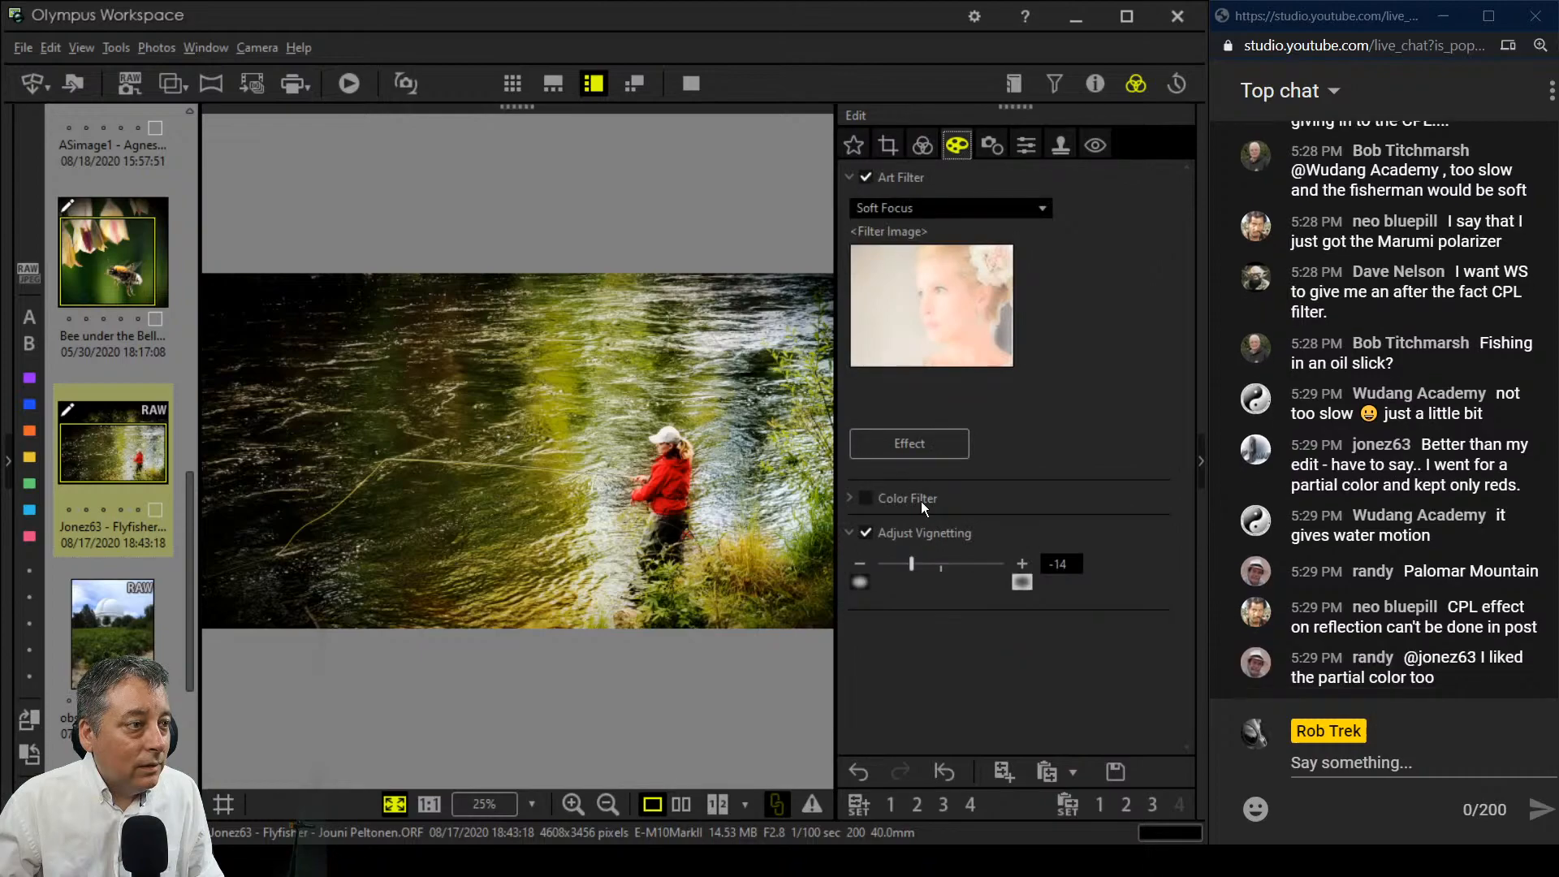
pyautogui.click(919, 144)
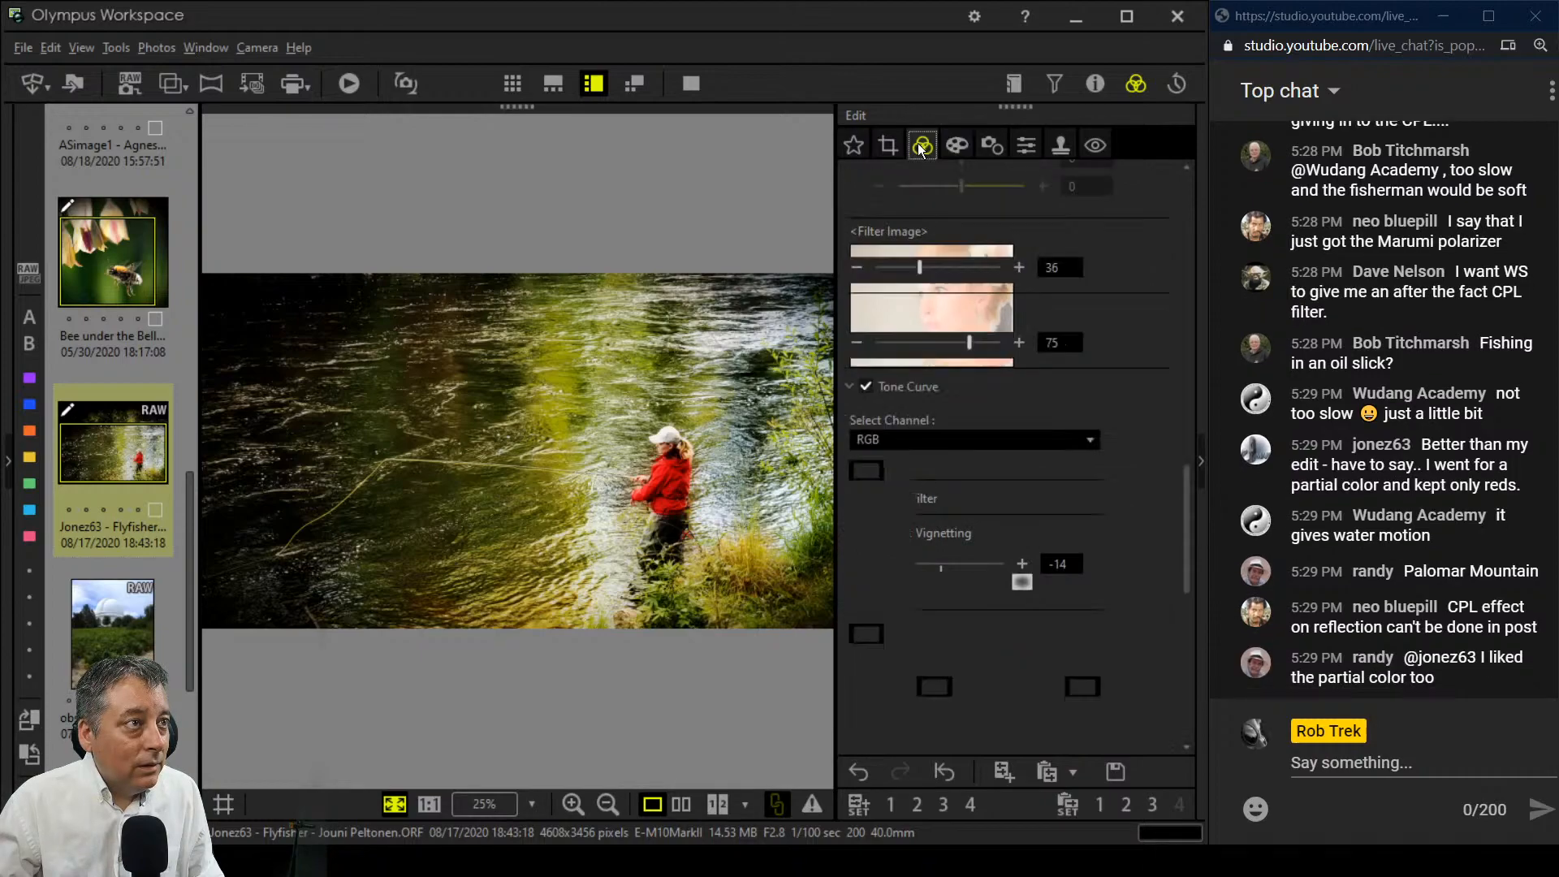
pyautogui.click(675, 94)
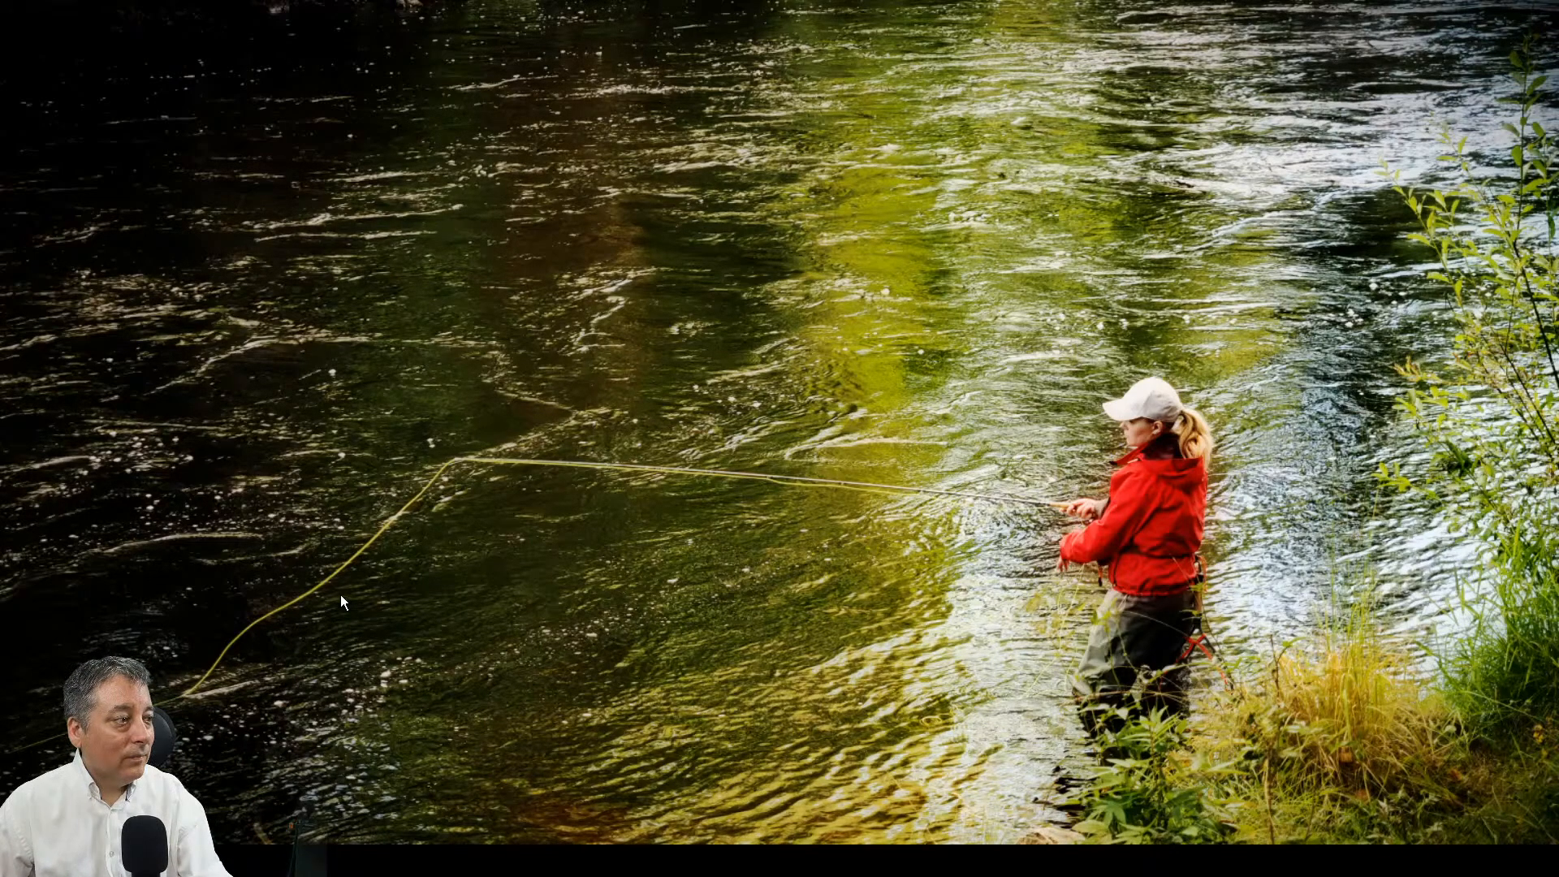
pyautogui.press('Escape')
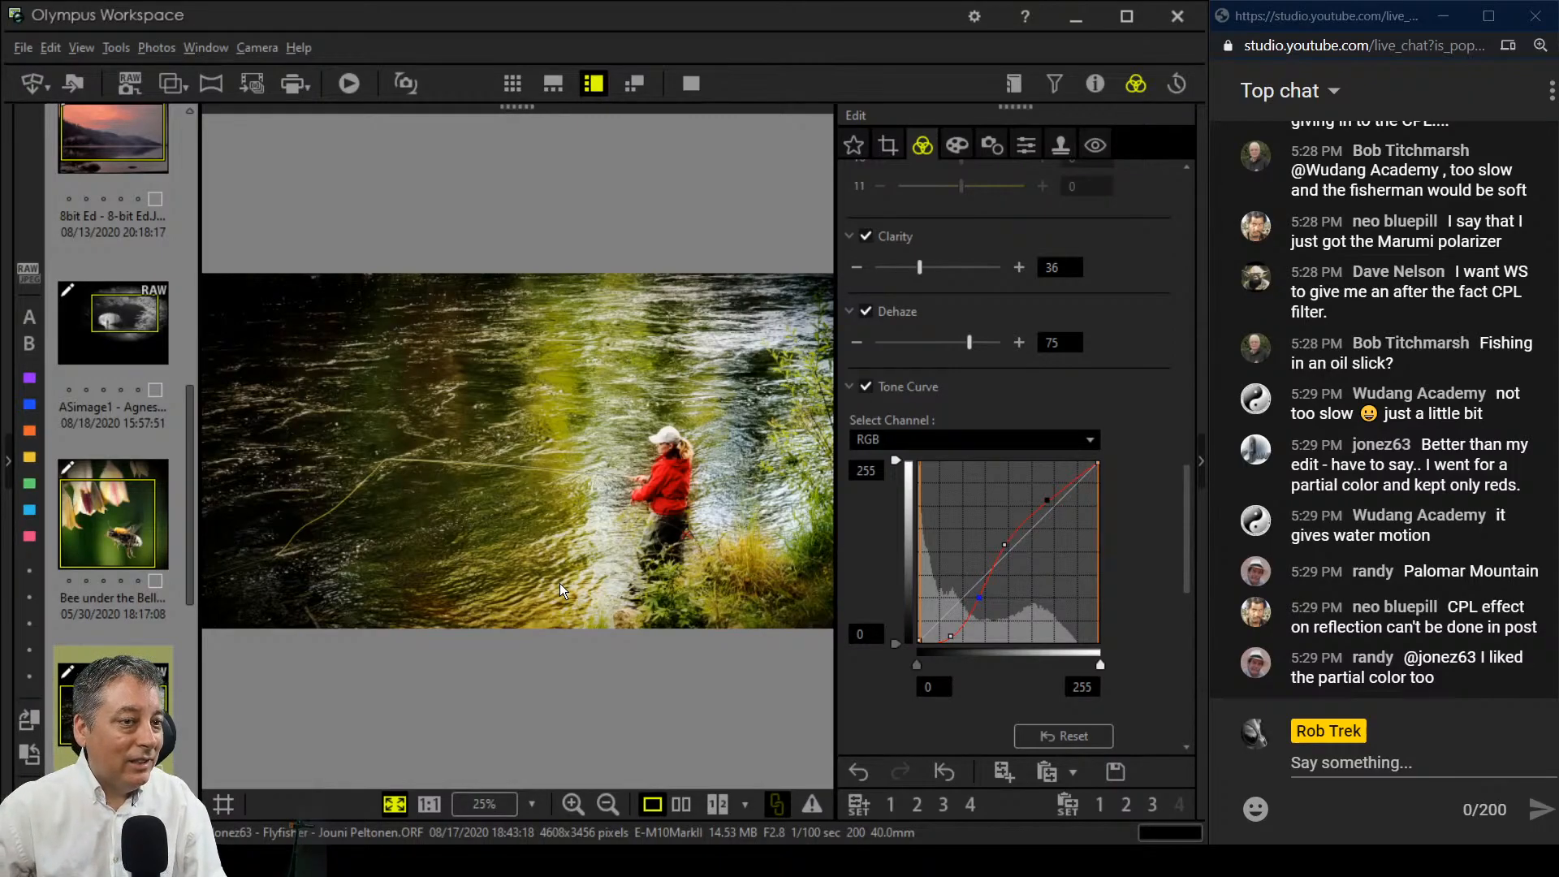
pyautogui.scroll(-4, 122, 706)
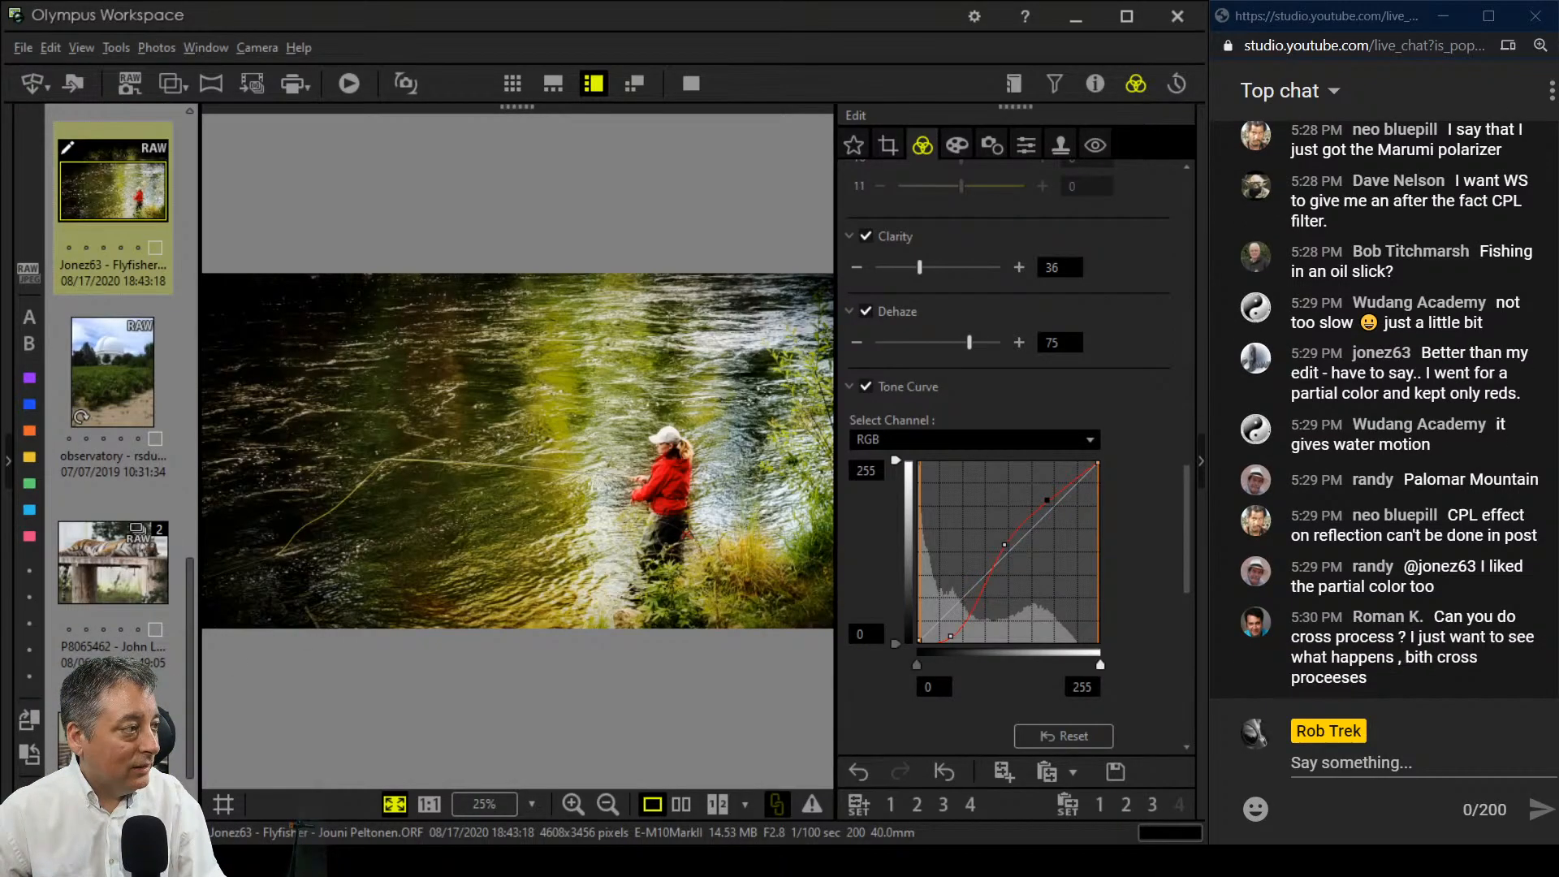
pyautogui.click(126, 400)
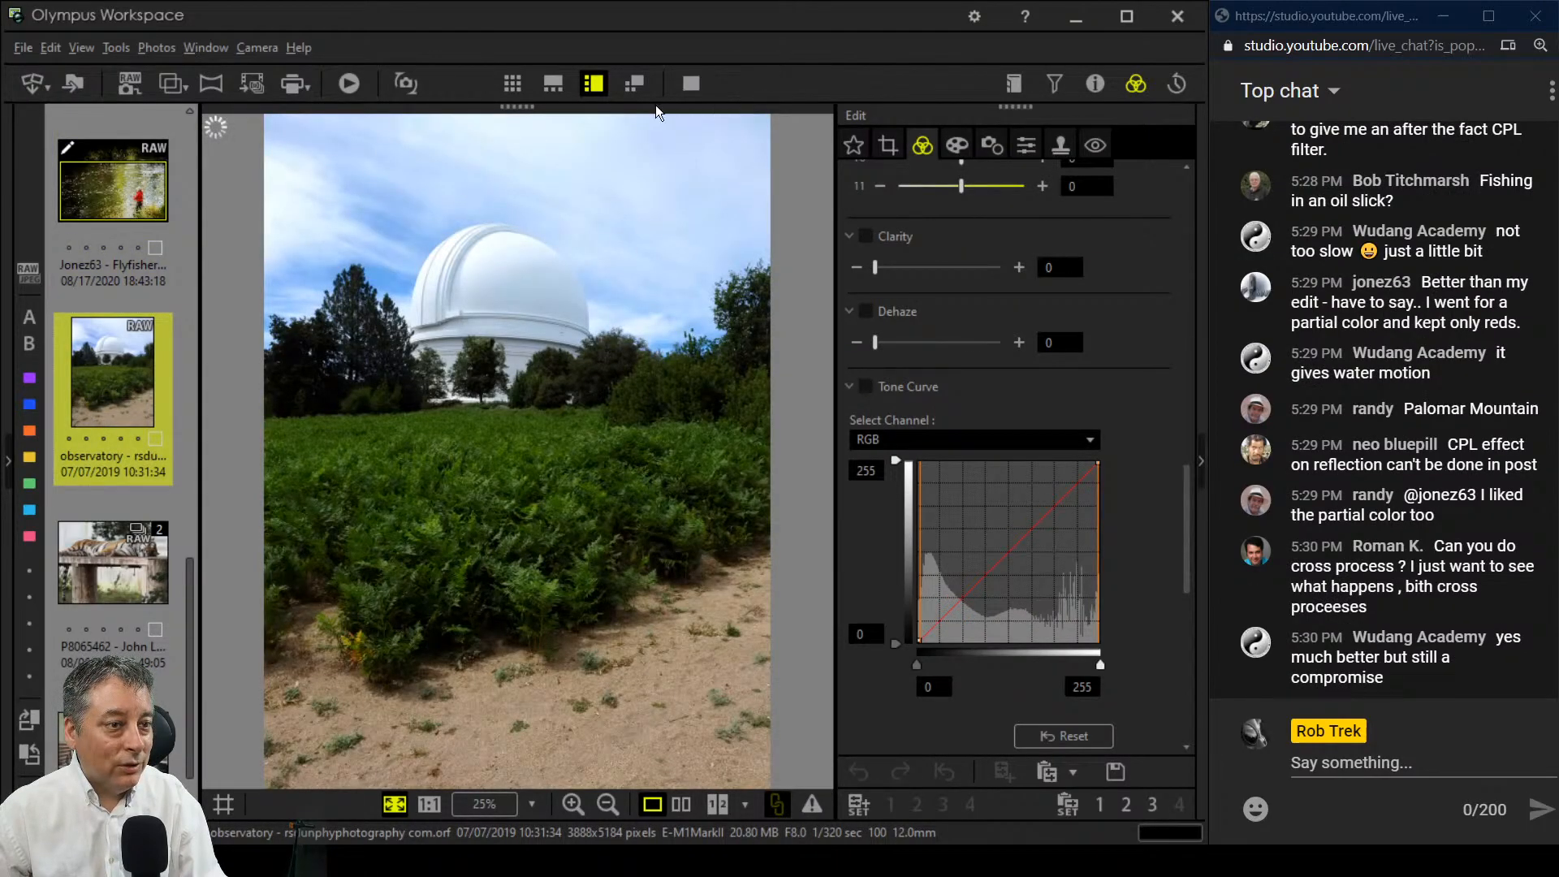
pyautogui.click(138, 206)
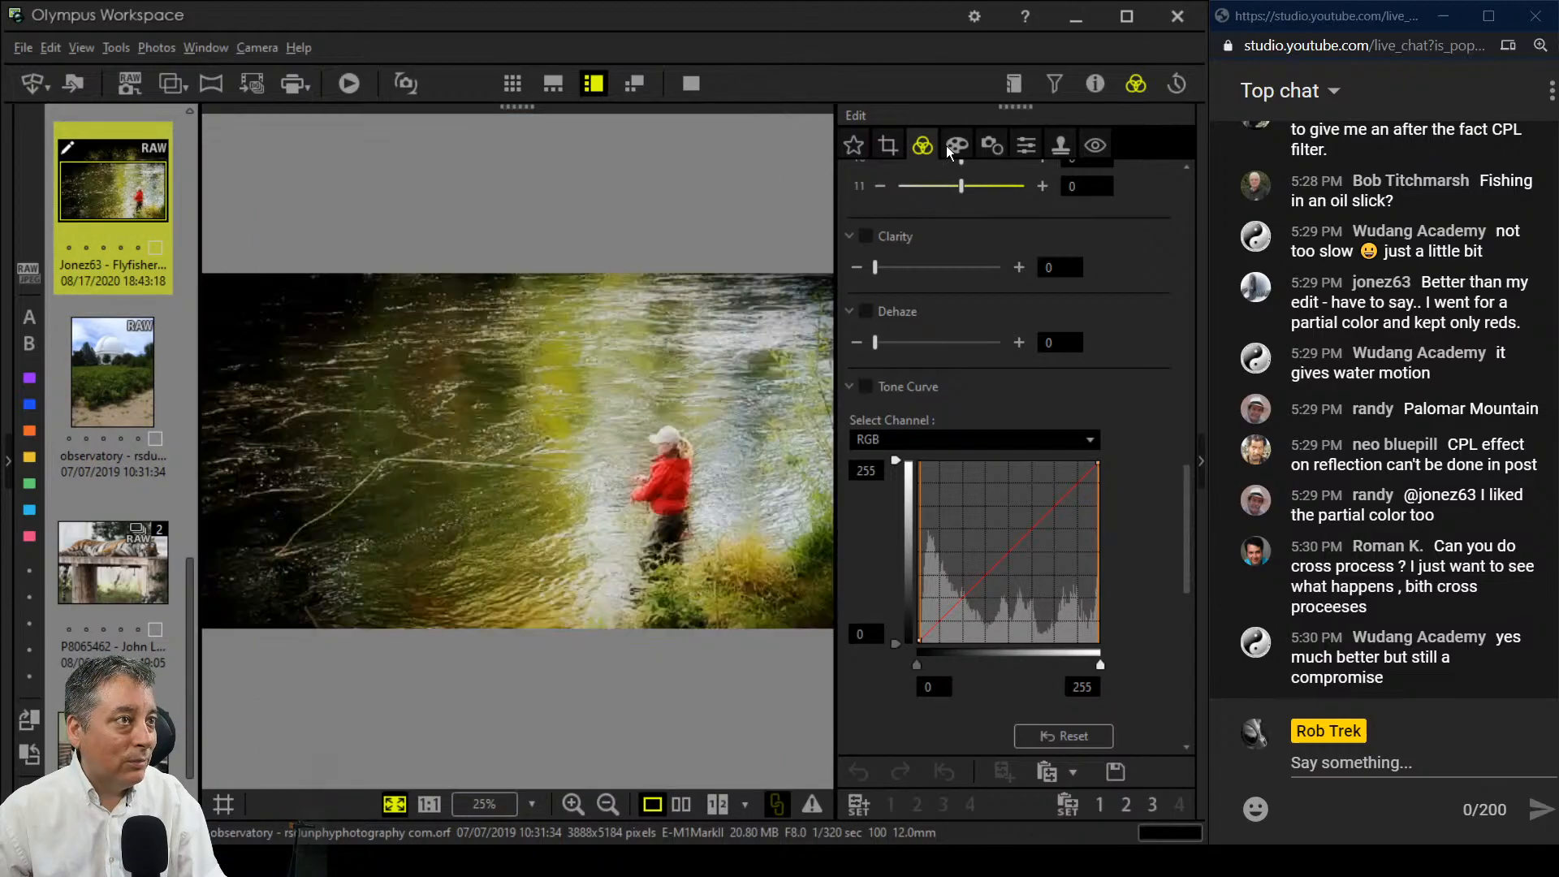
# Step: Change the fly-fishing photo's art filter to Cross Process II
pyautogui.click(960, 151)
pyautogui.click(977, 207)
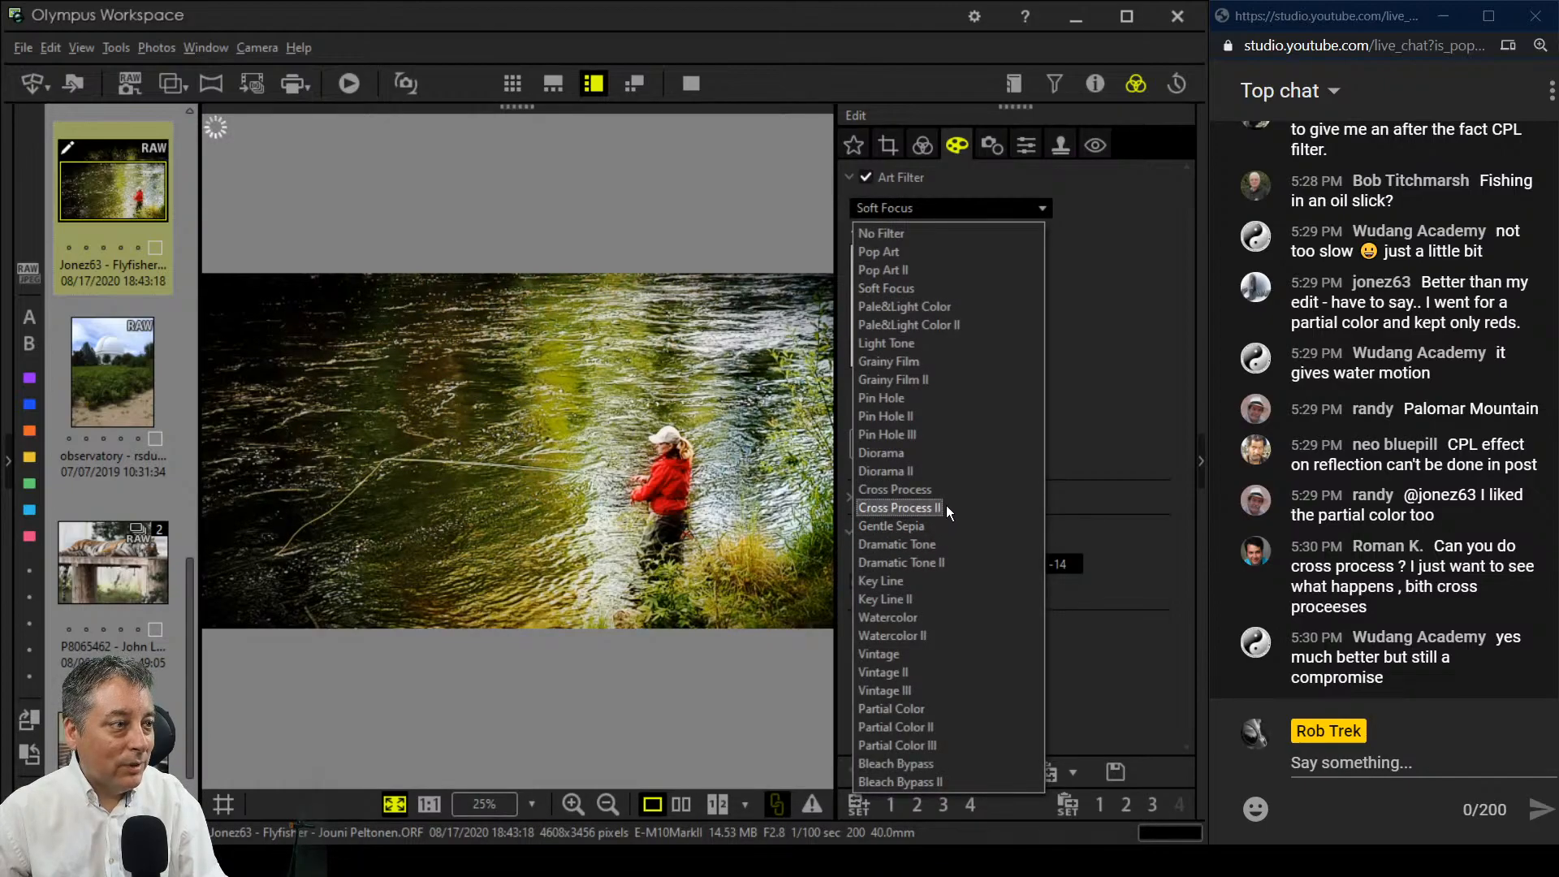
pyautogui.click(937, 508)
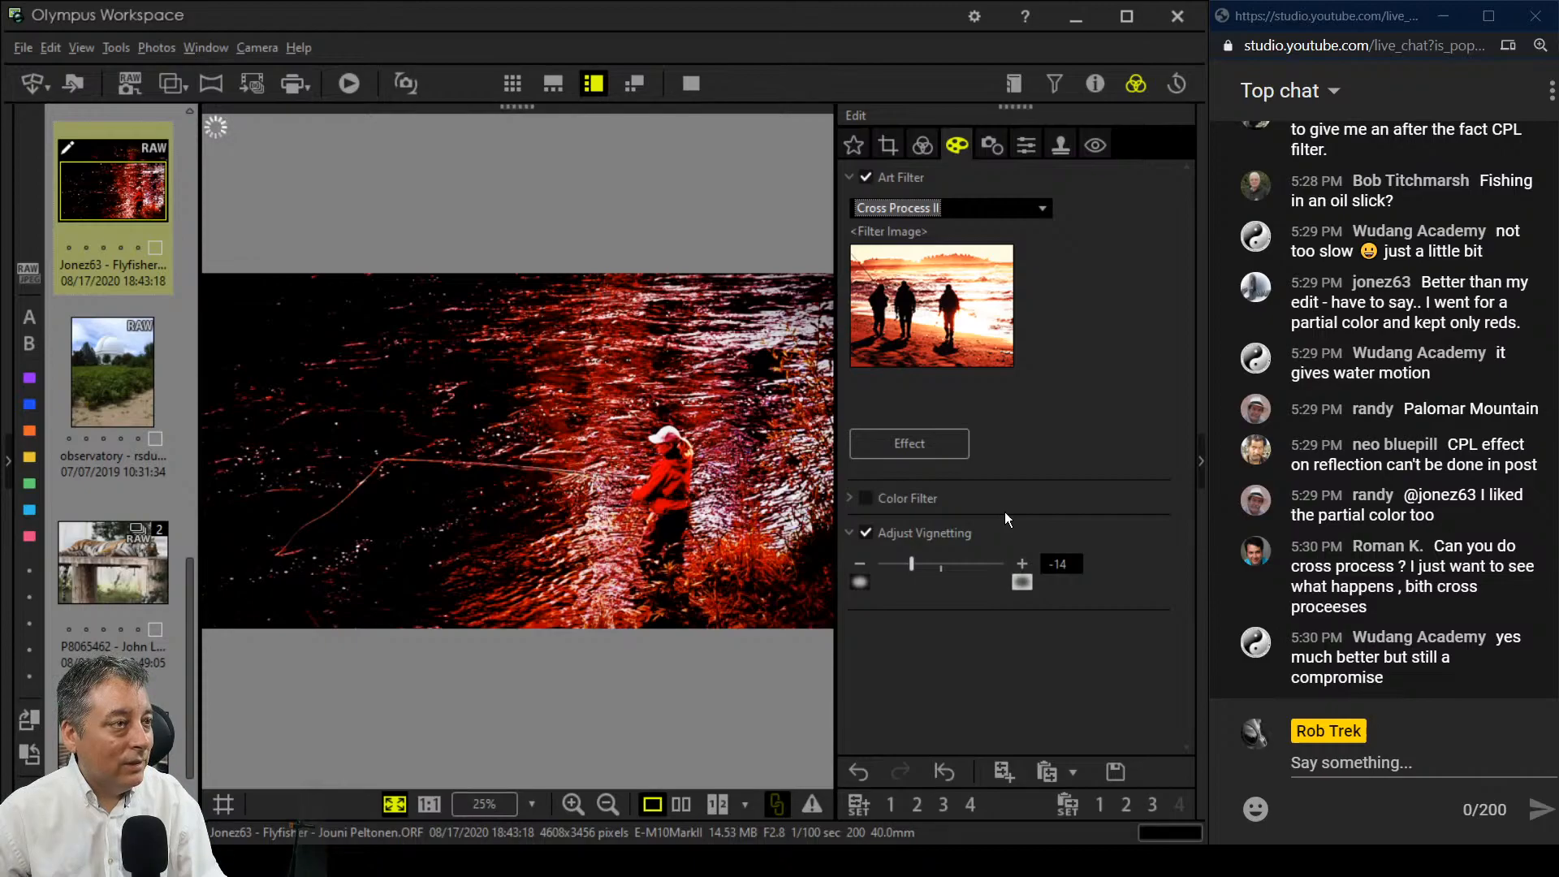
# Step: Try the Cross Process art filter with a Marine Blue color filter at level 42 on the fly-fishing photo
pyautogui.click(1021, 213)
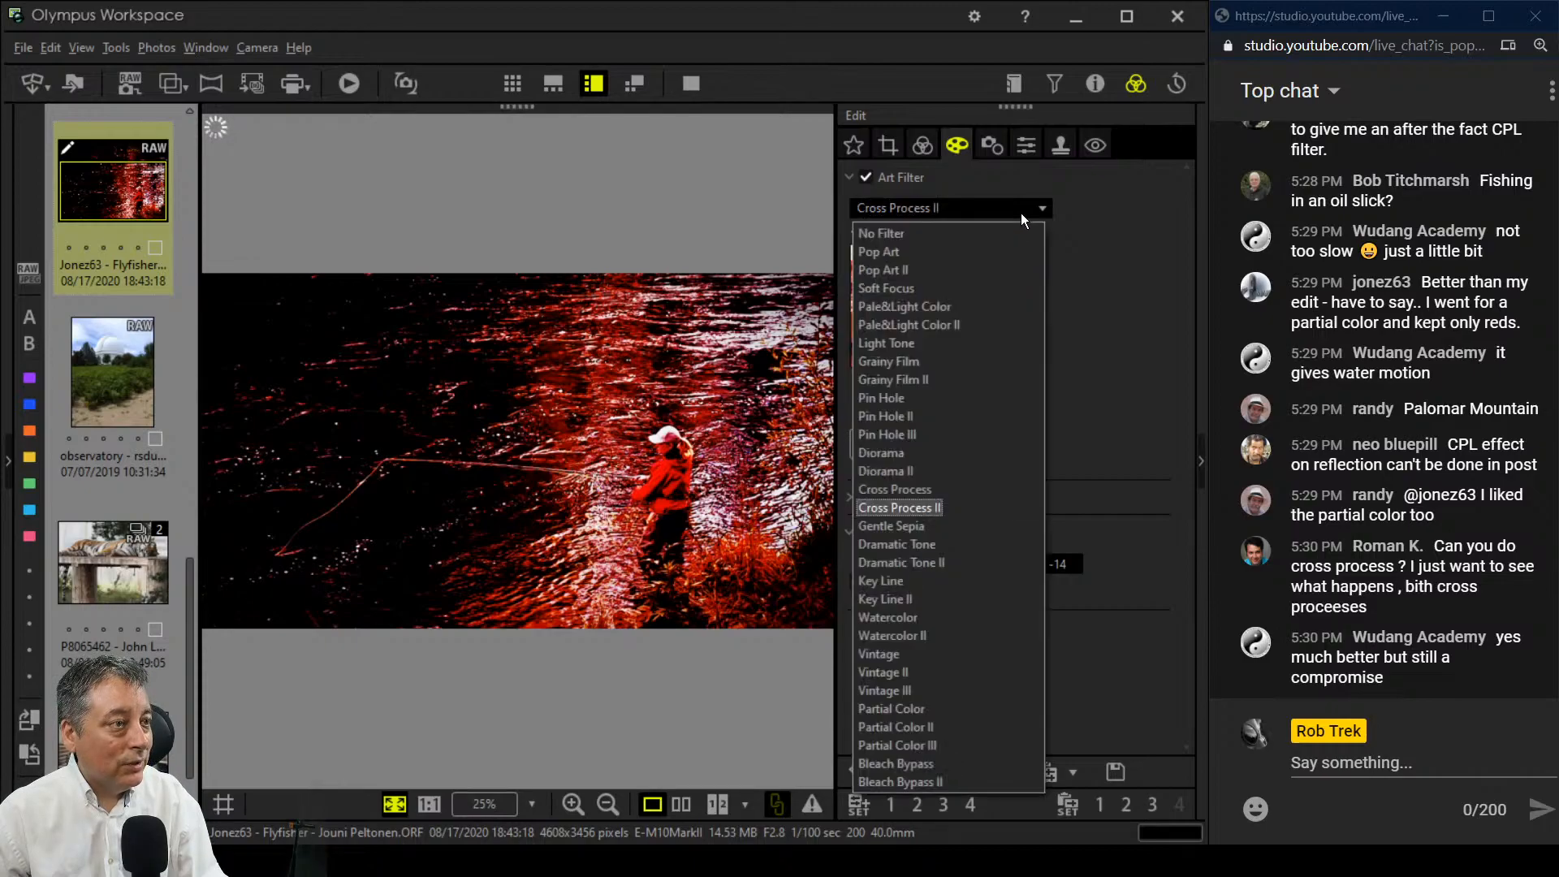
pyautogui.click(943, 489)
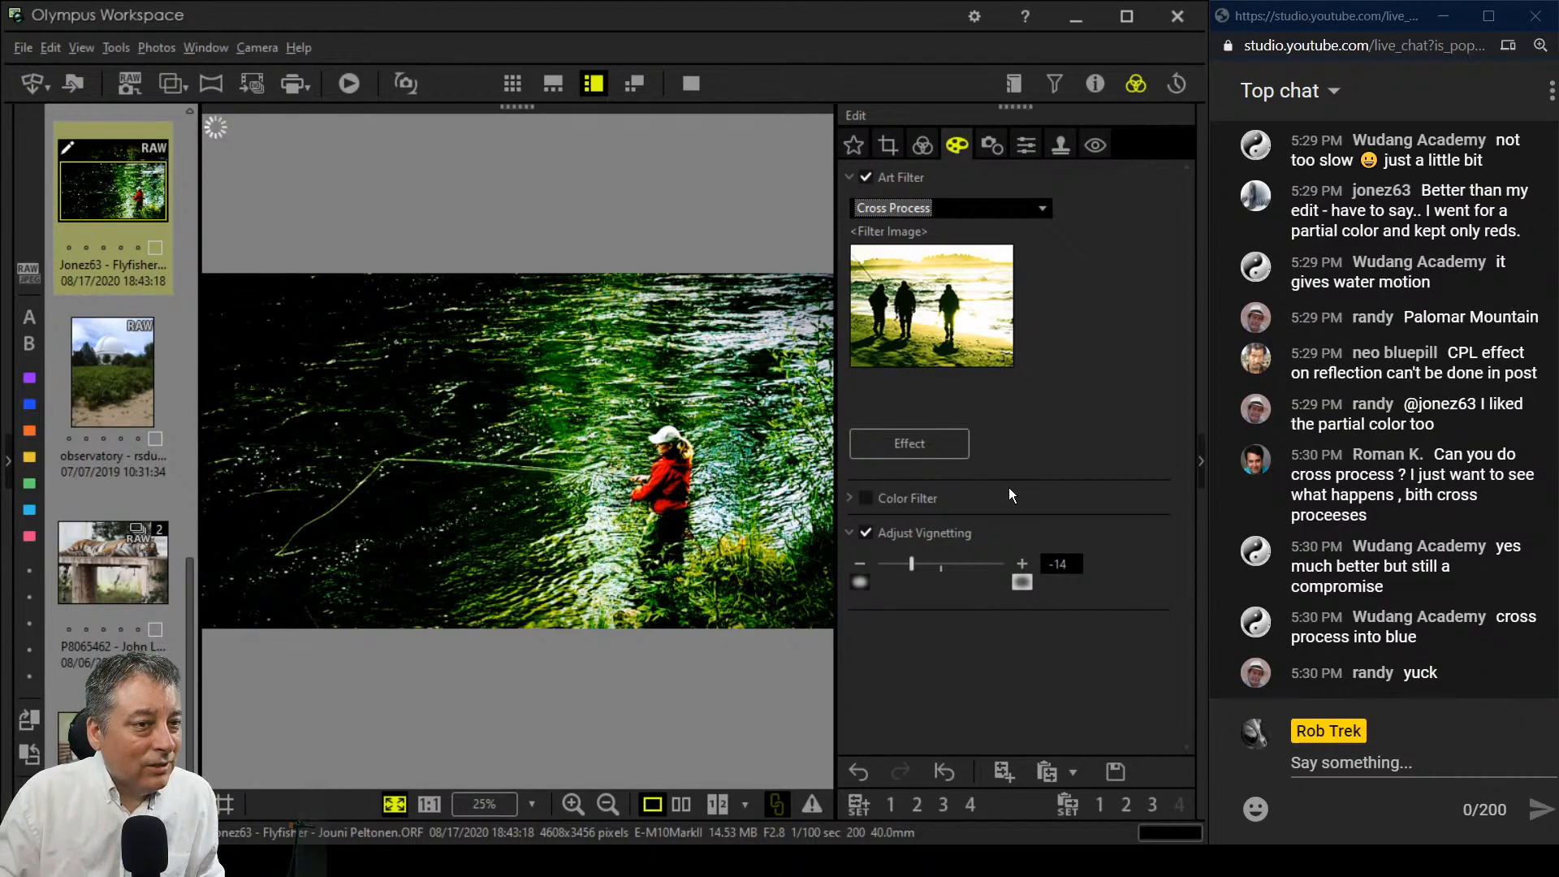
pyautogui.click(850, 502)
pyautogui.click(893, 547)
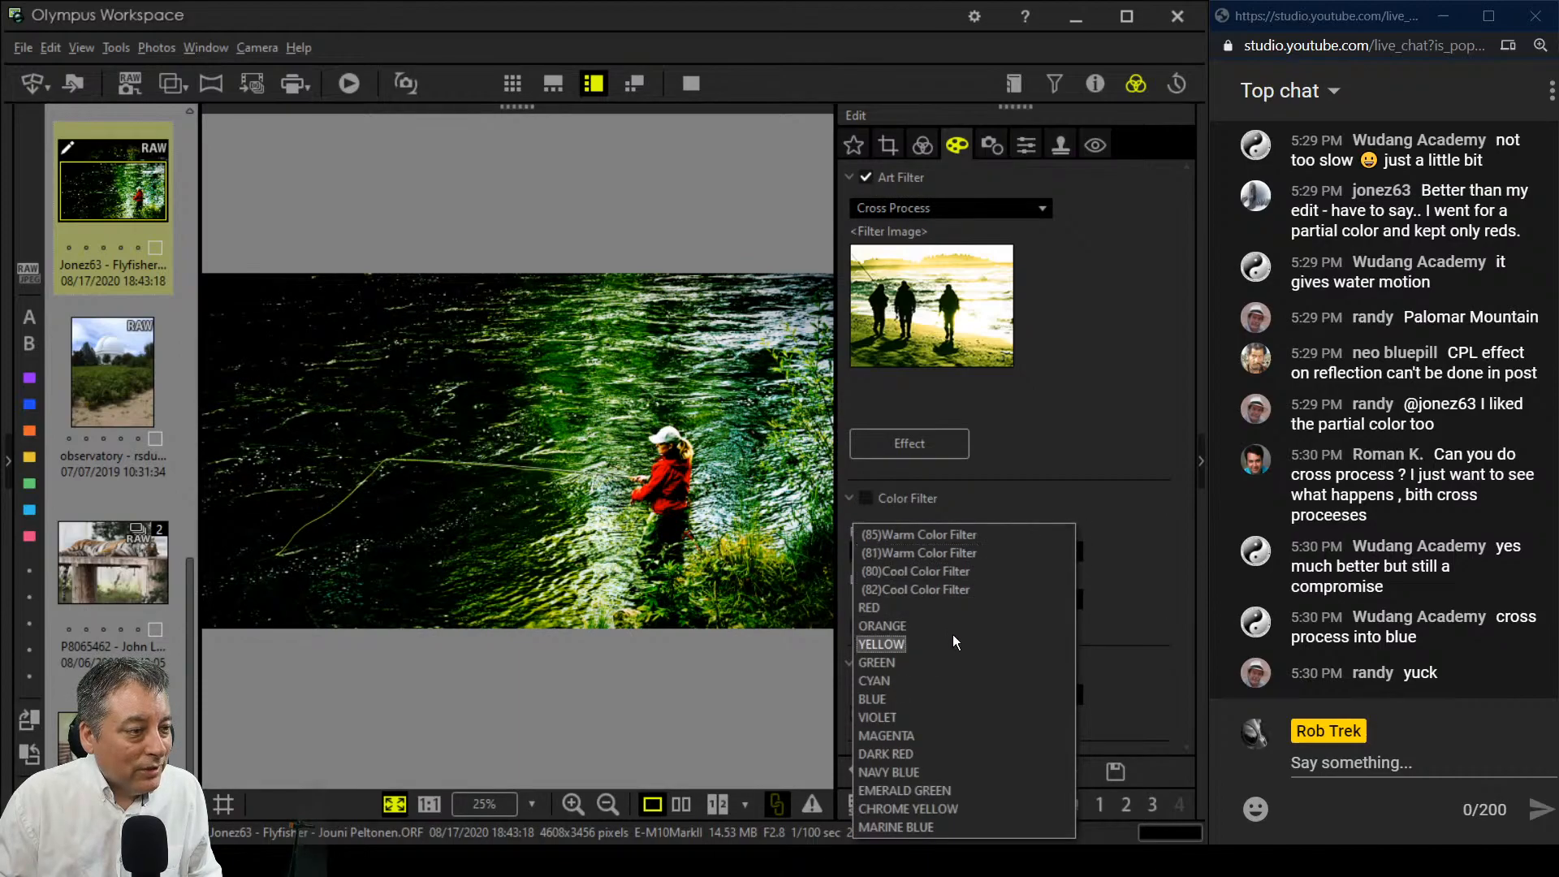
pyautogui.click(939, 742)
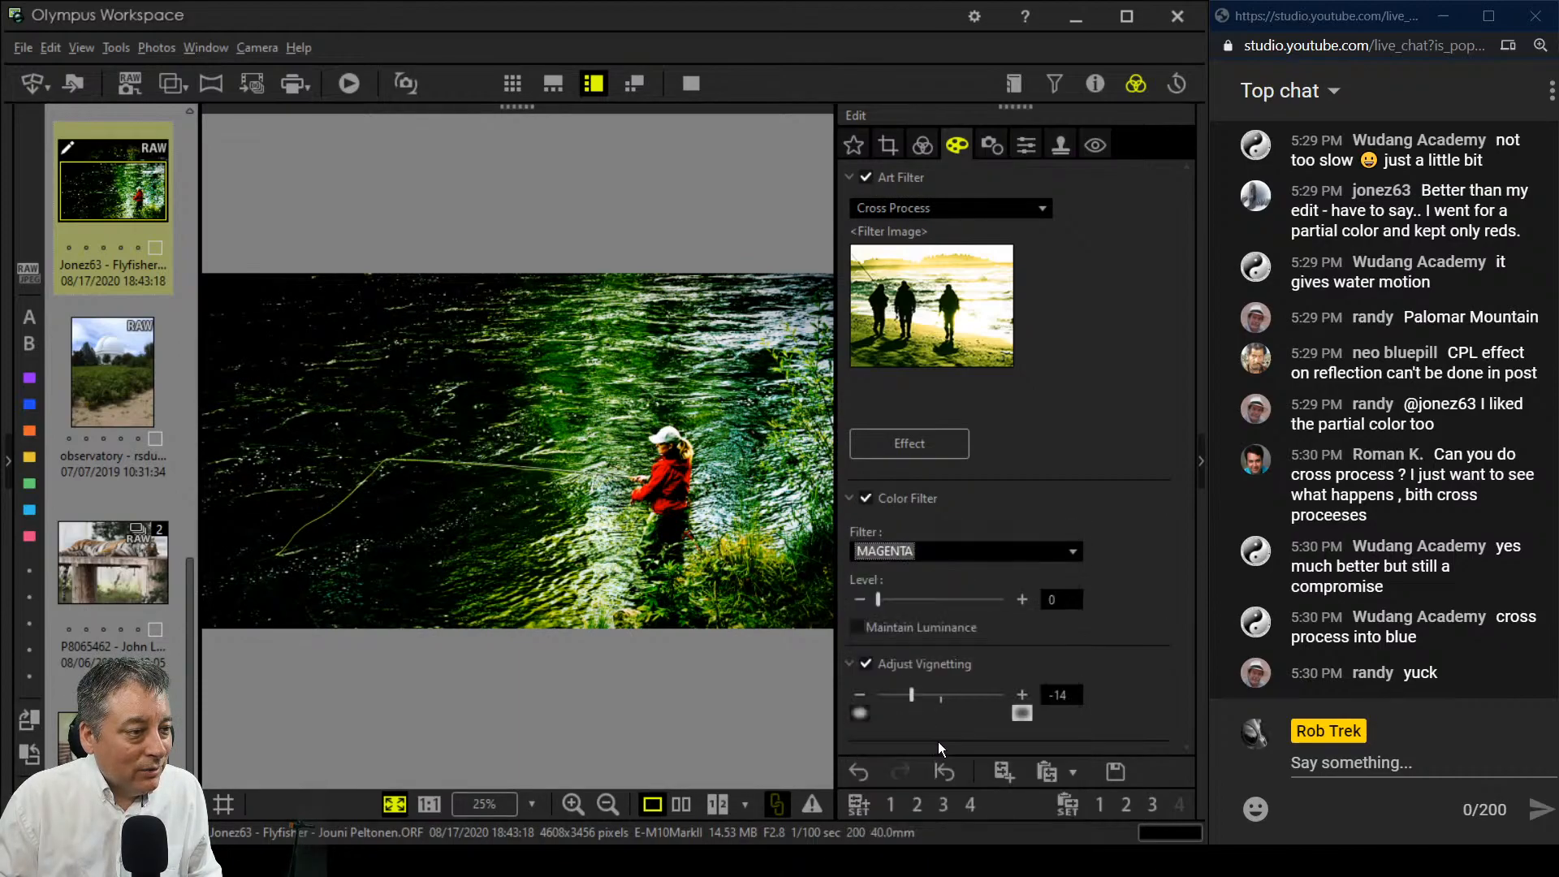
pyautogui.click(964, 555)
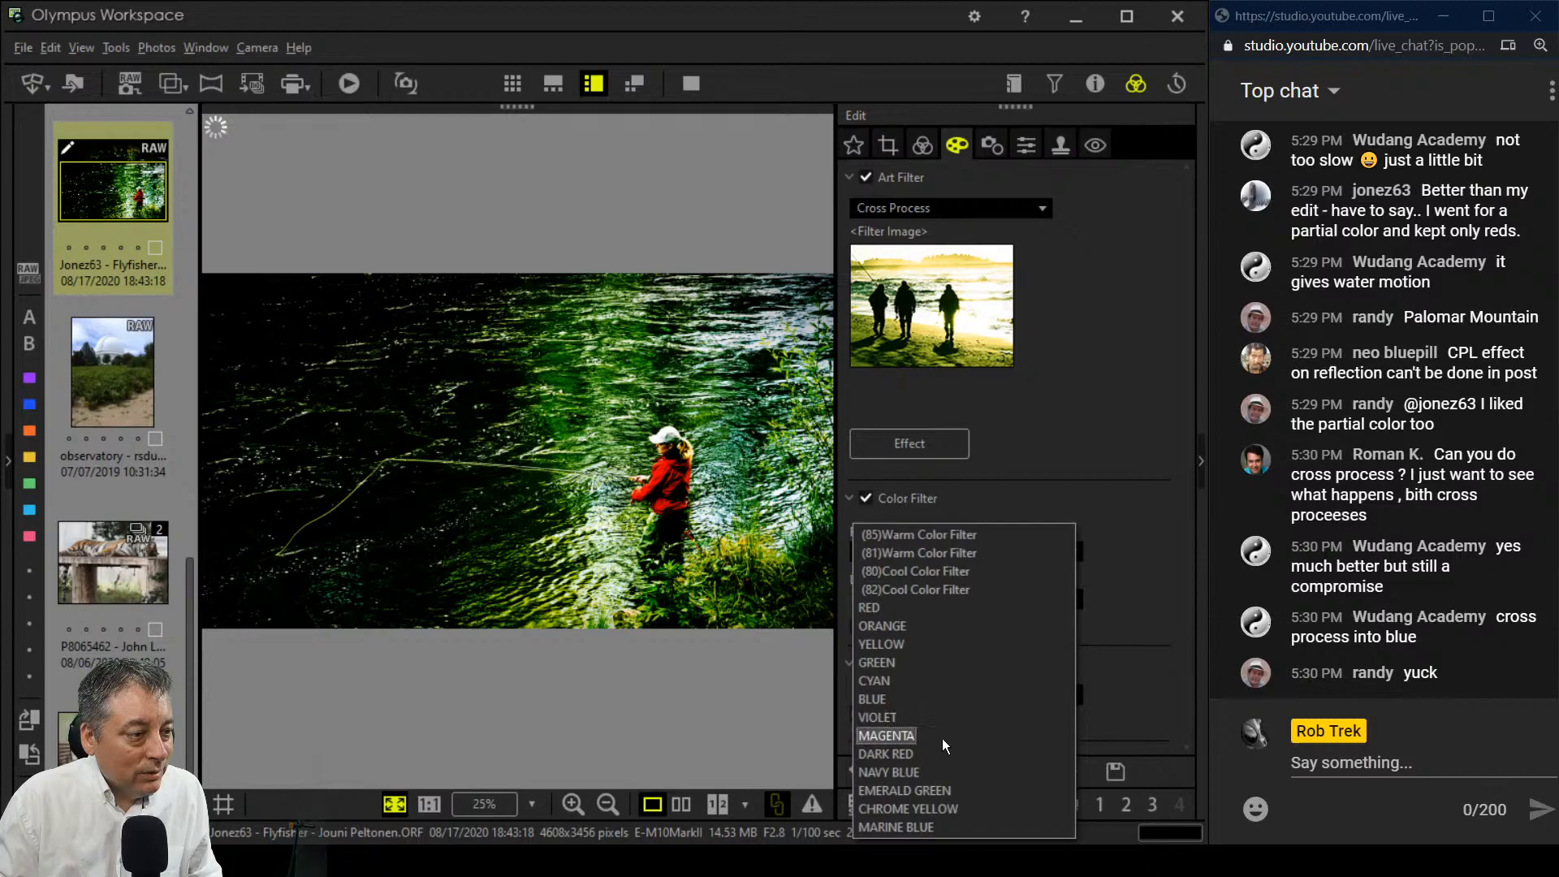
pyautogui.click(939, 825)
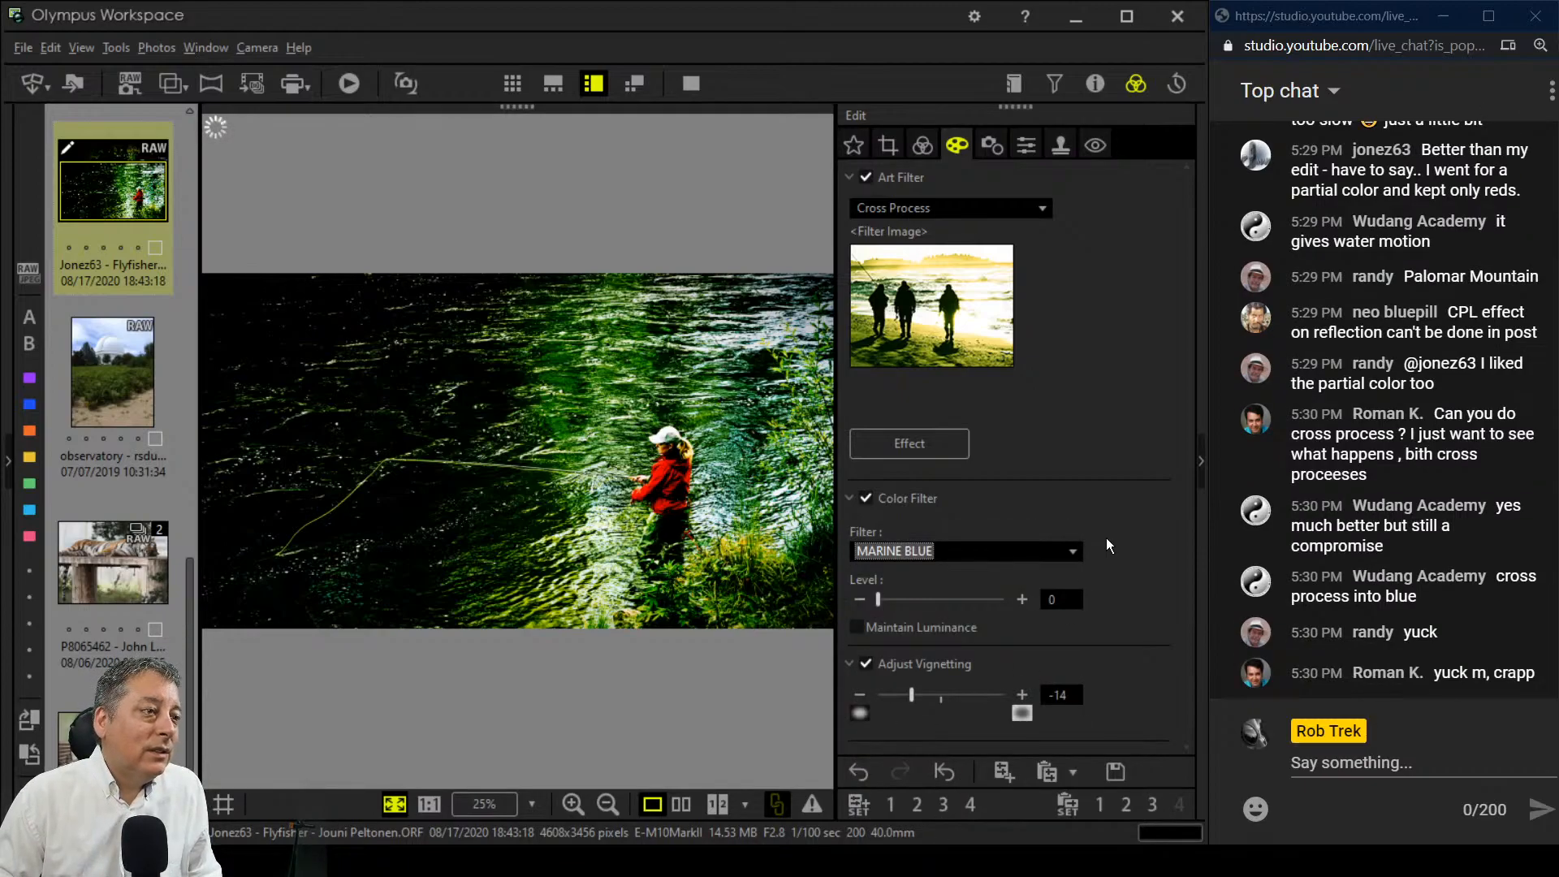
pyautogui.moveTo(890, 604); pyautogui.dragTo(909, 603)
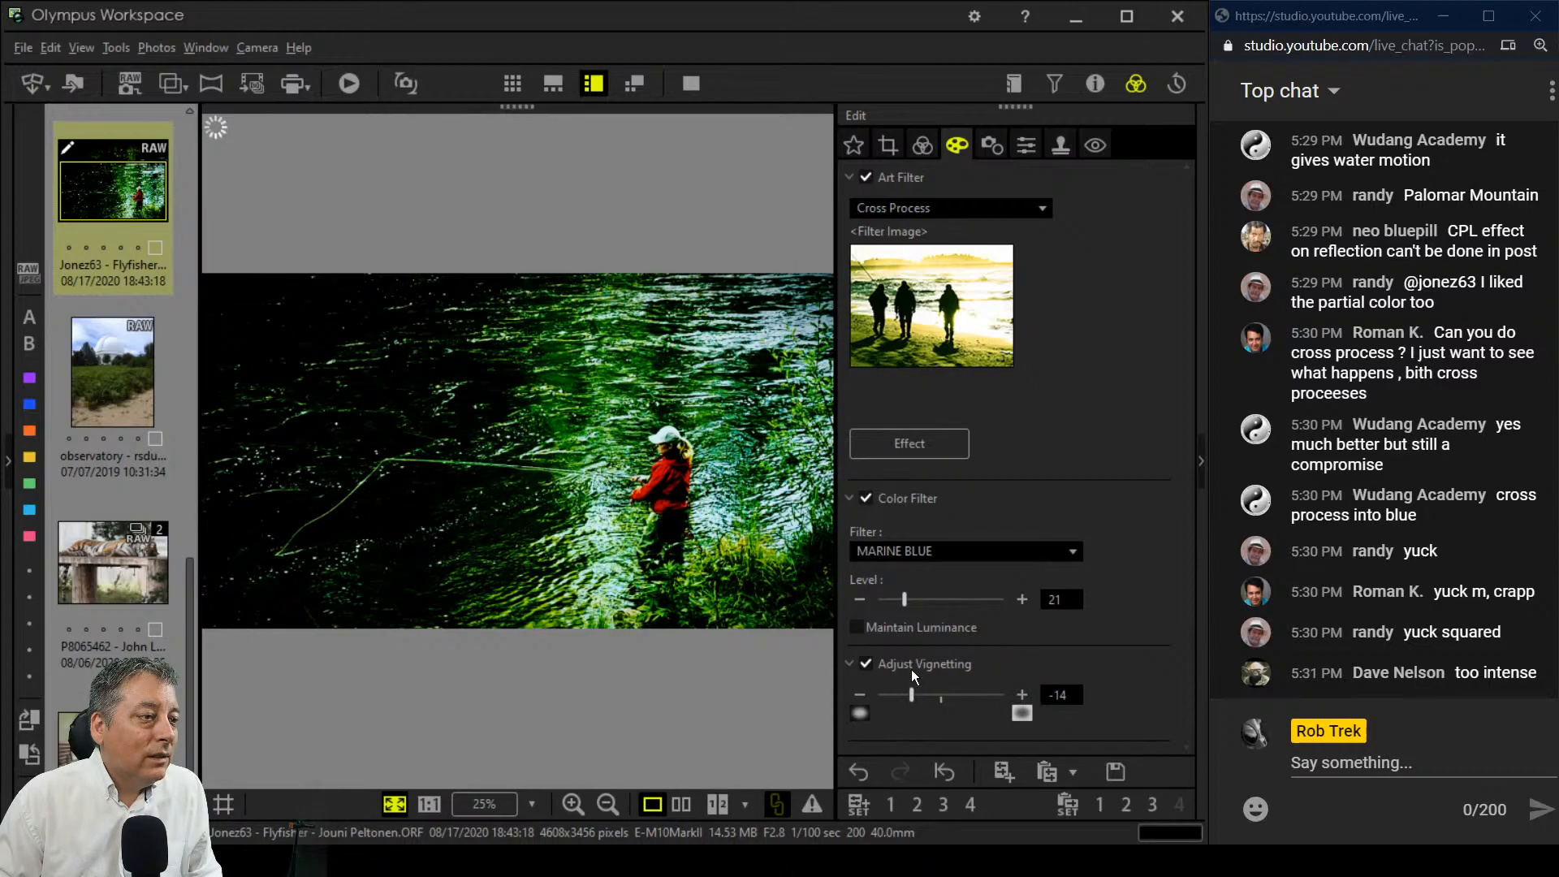
pyautogui.moveTo(914, 601); pyautogui.dragTo(937, 603)
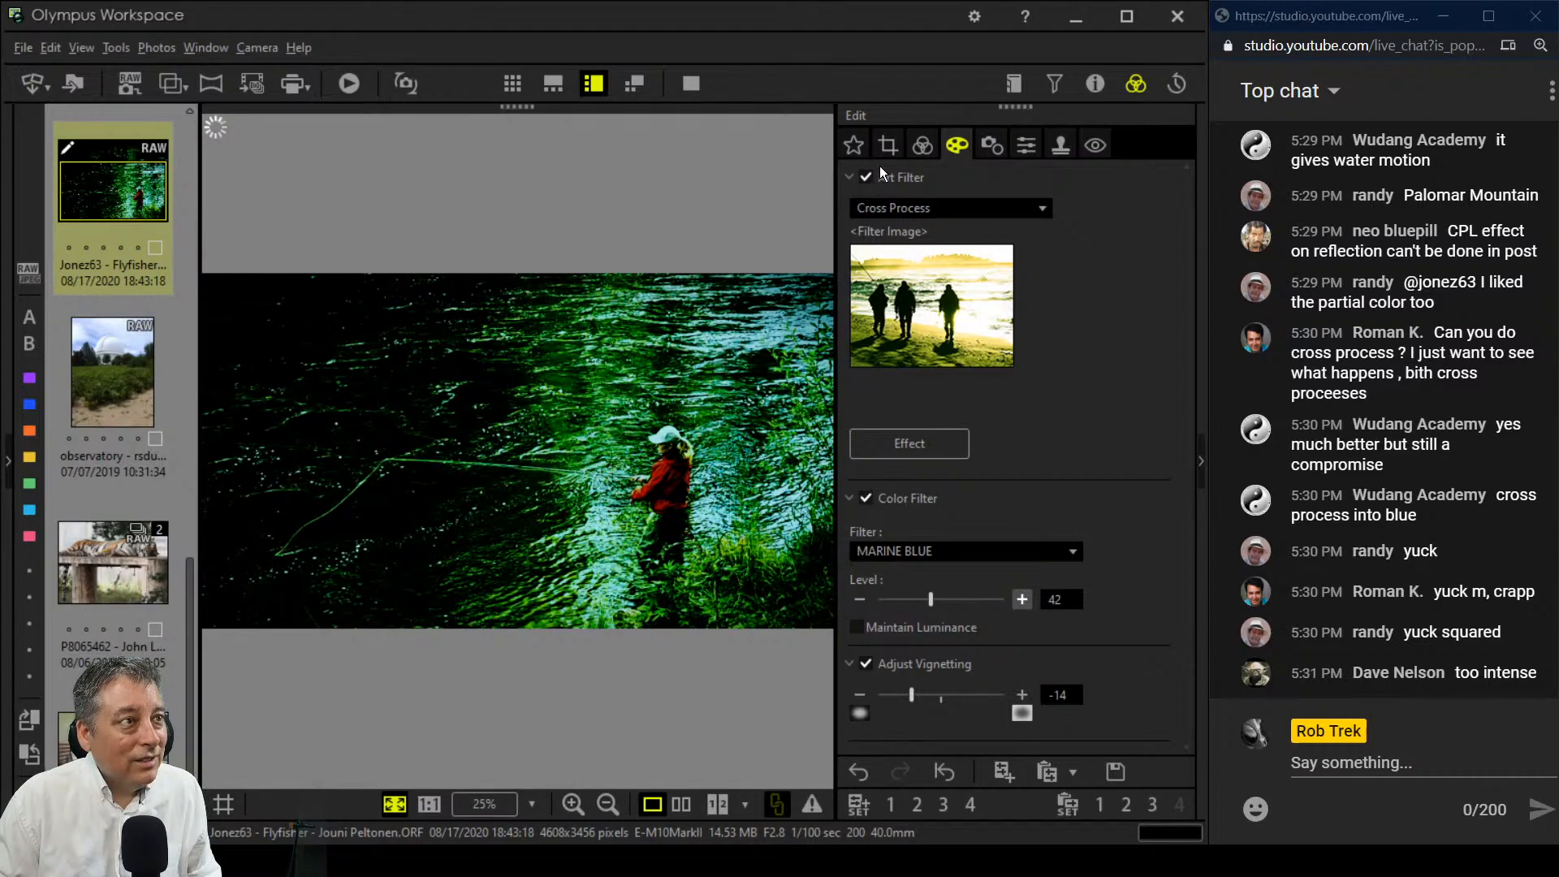
# Step: Change the fly-fishing photo's art filter to Soft Focus and turn off the color filter
pyautogui.click(885, 210)
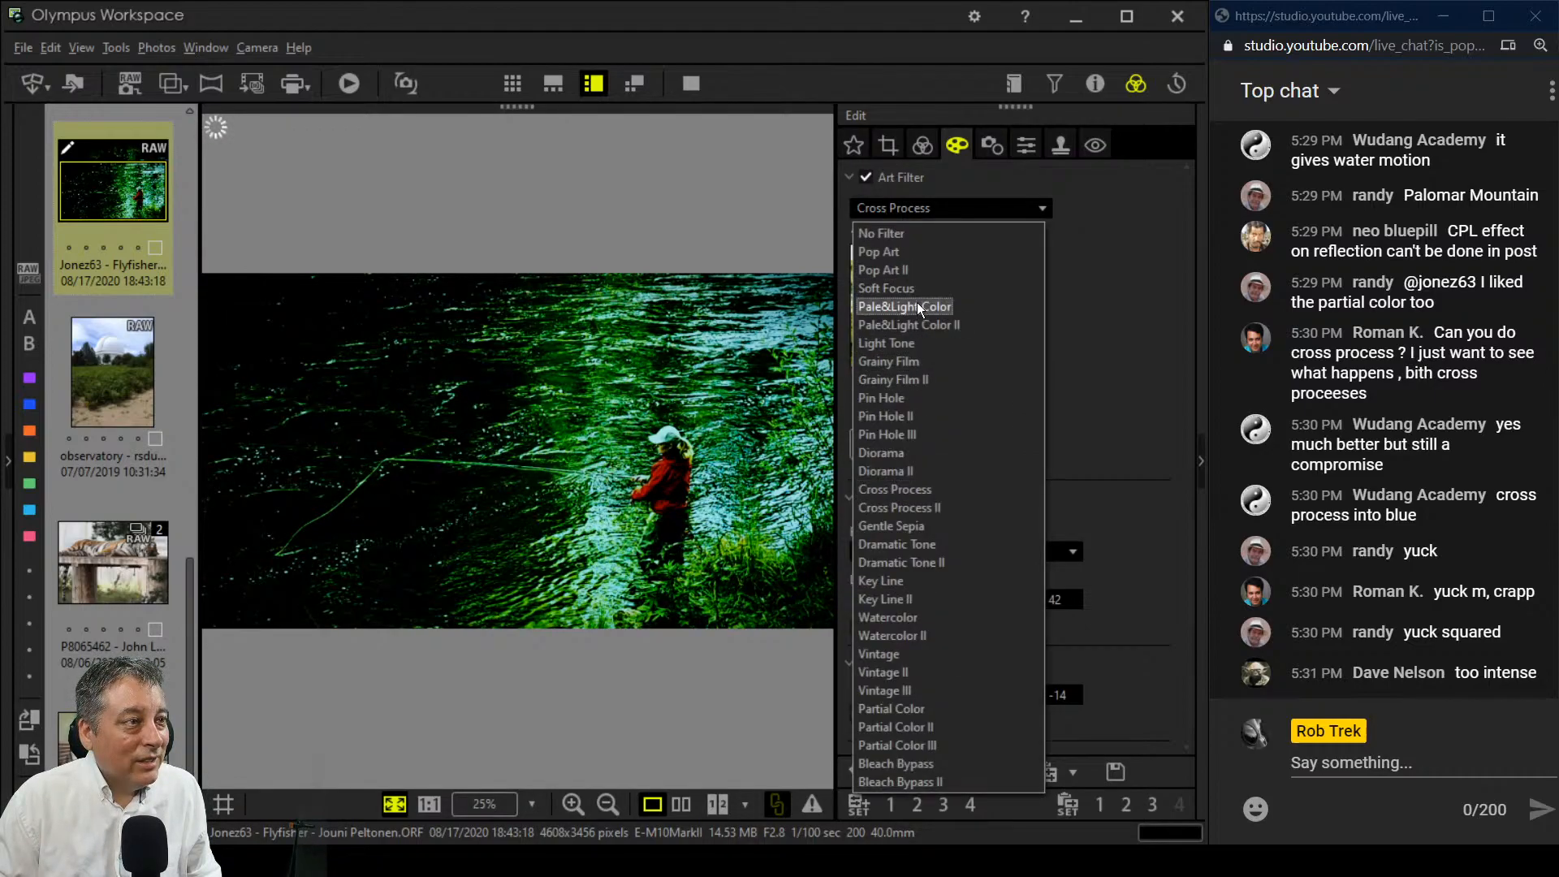
pyautogui.click(914, 281)
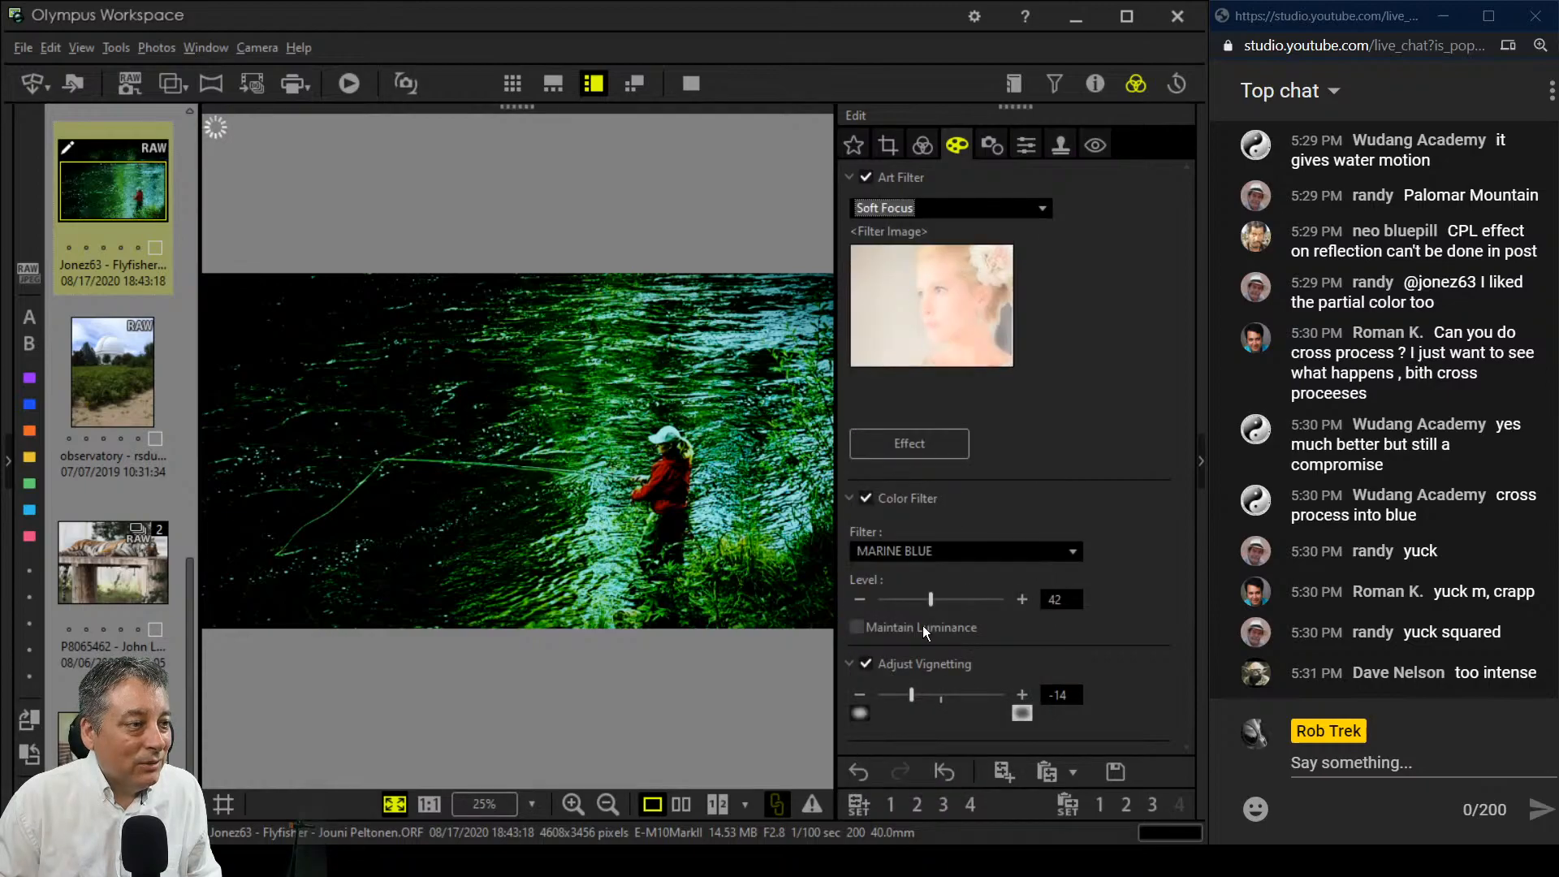
pyautogui.click(864, 497)
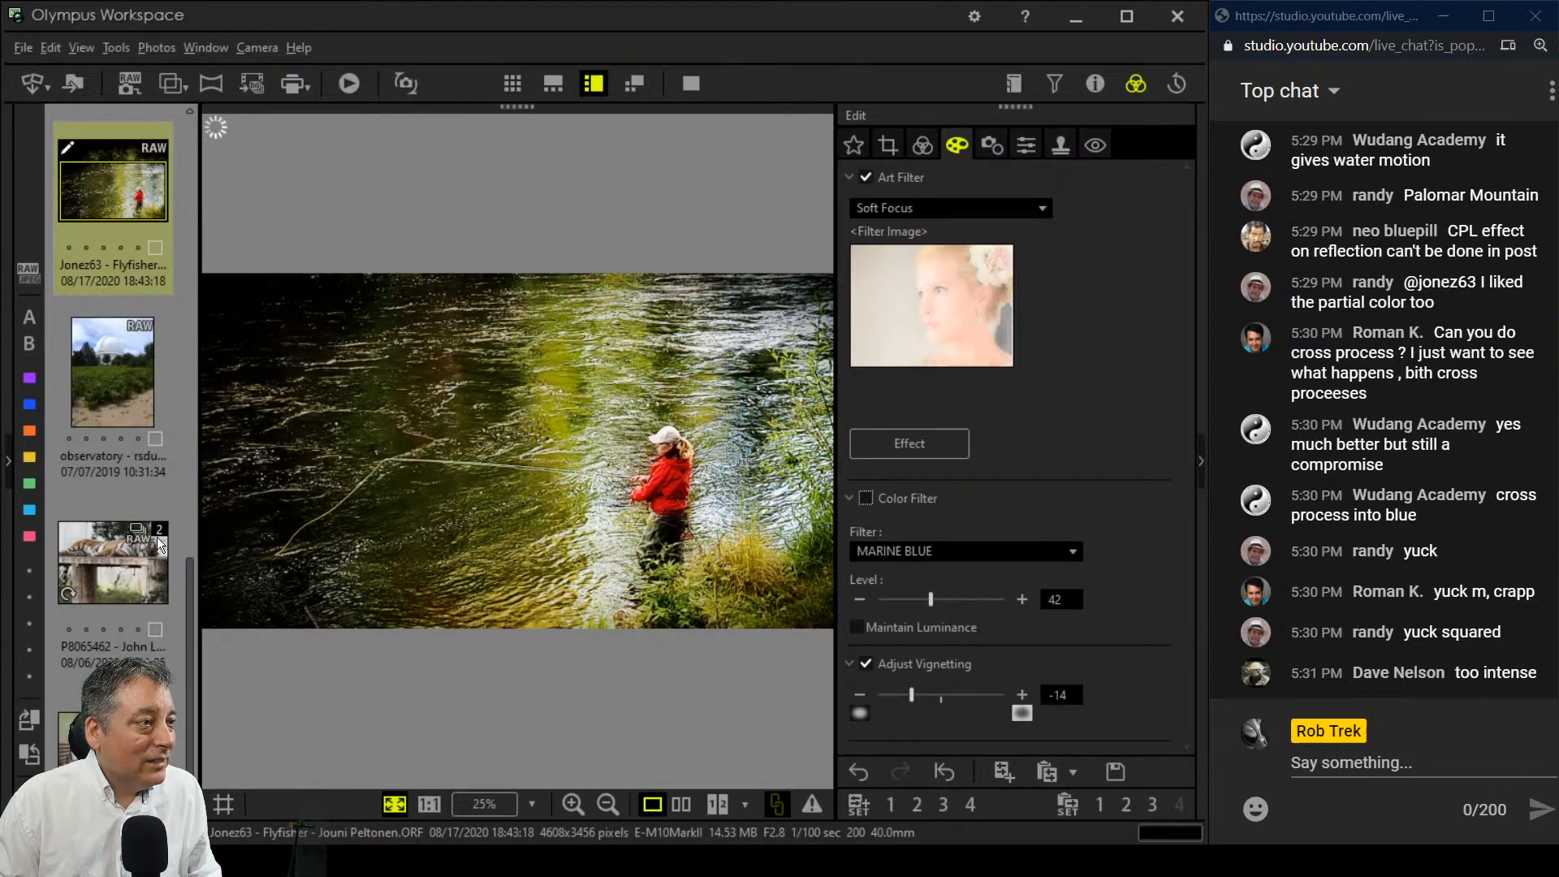
# Step: View the observatory photo in full screen, then set its crop aspect ratio to 1:1 (6:6)
pyautogui.click(137, 393)
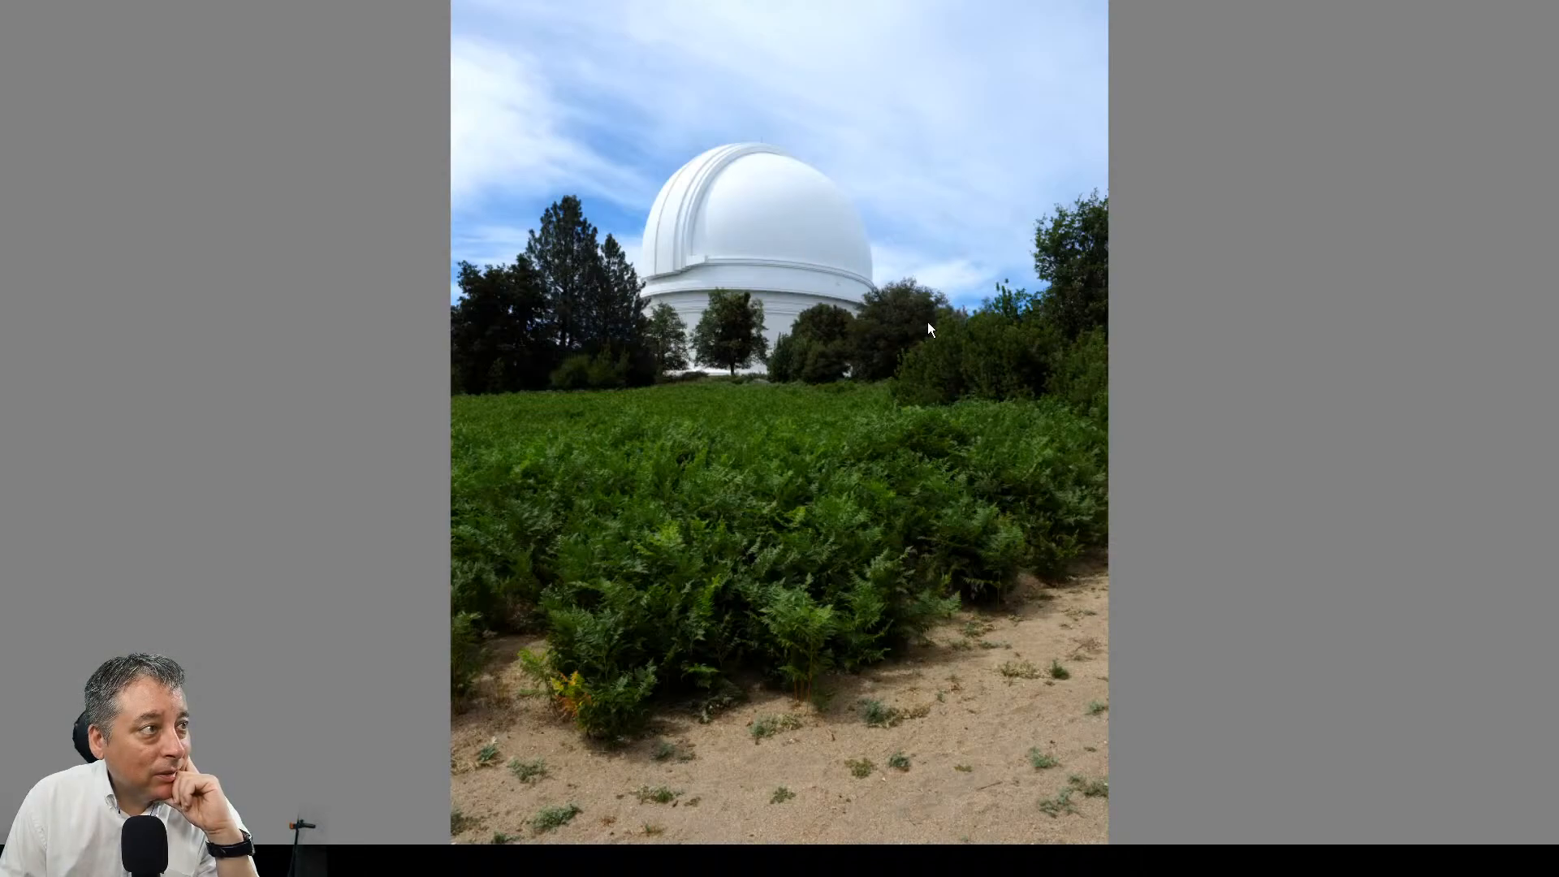
pyautogui.press('Escape')
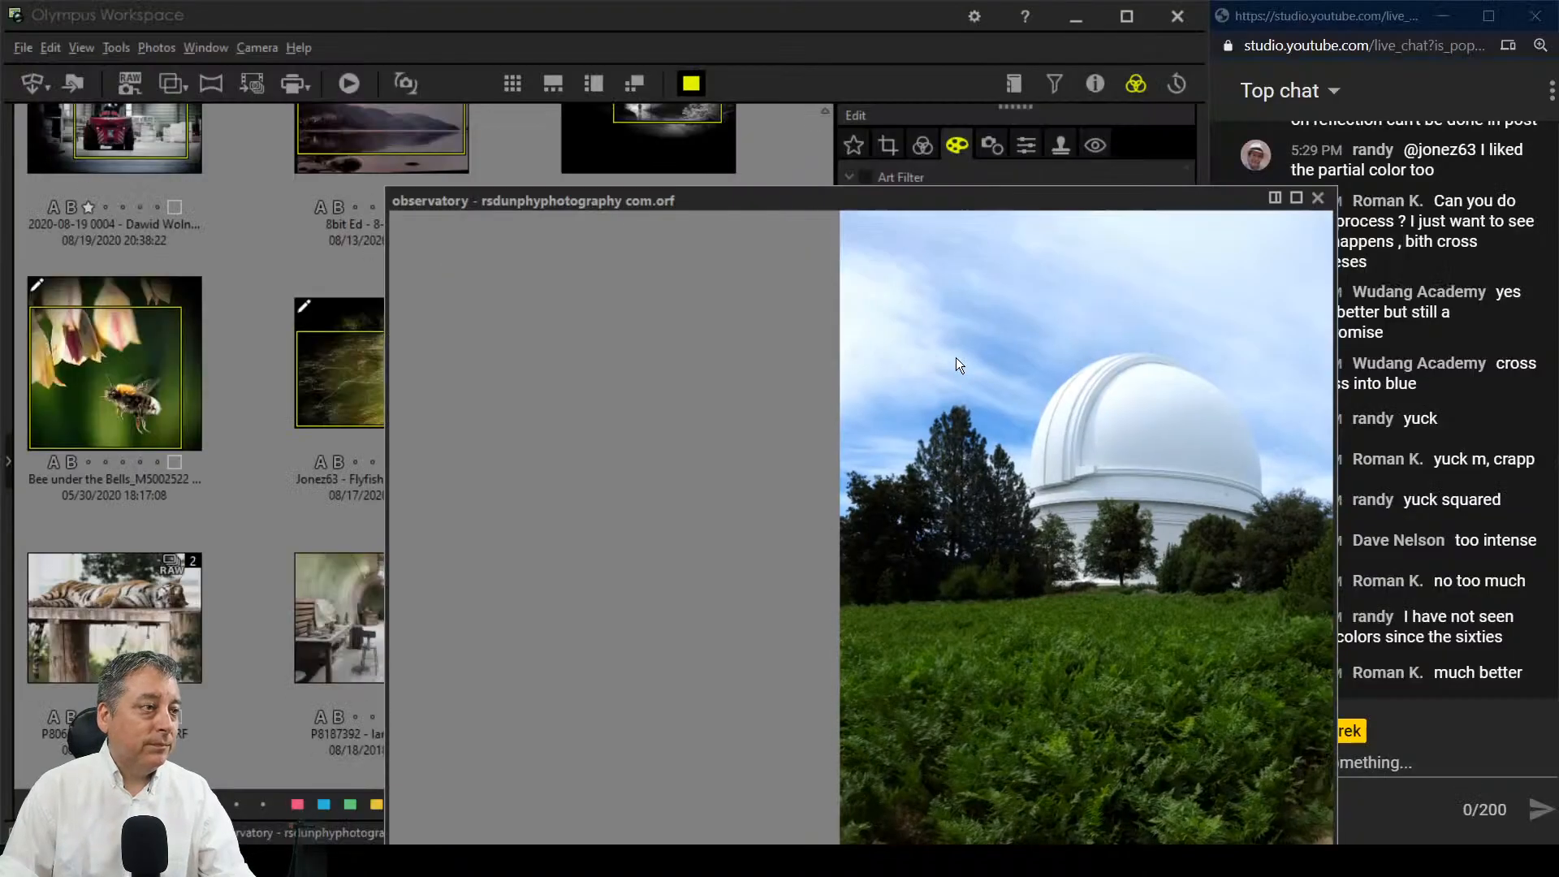
pyautogui.click(888, 145)
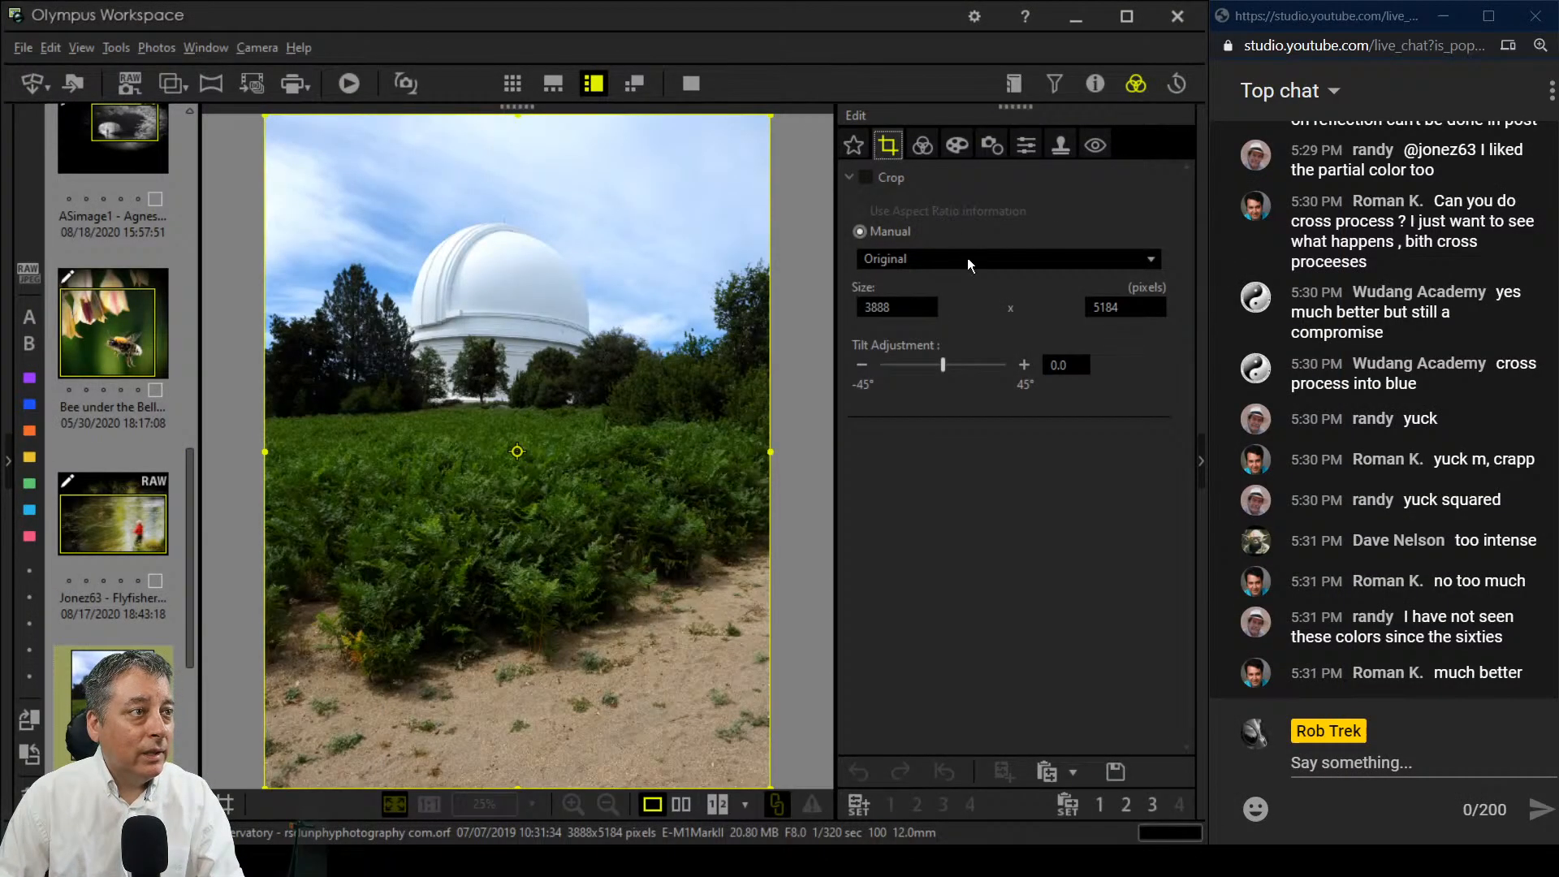
pyautogui.click(975, 266)
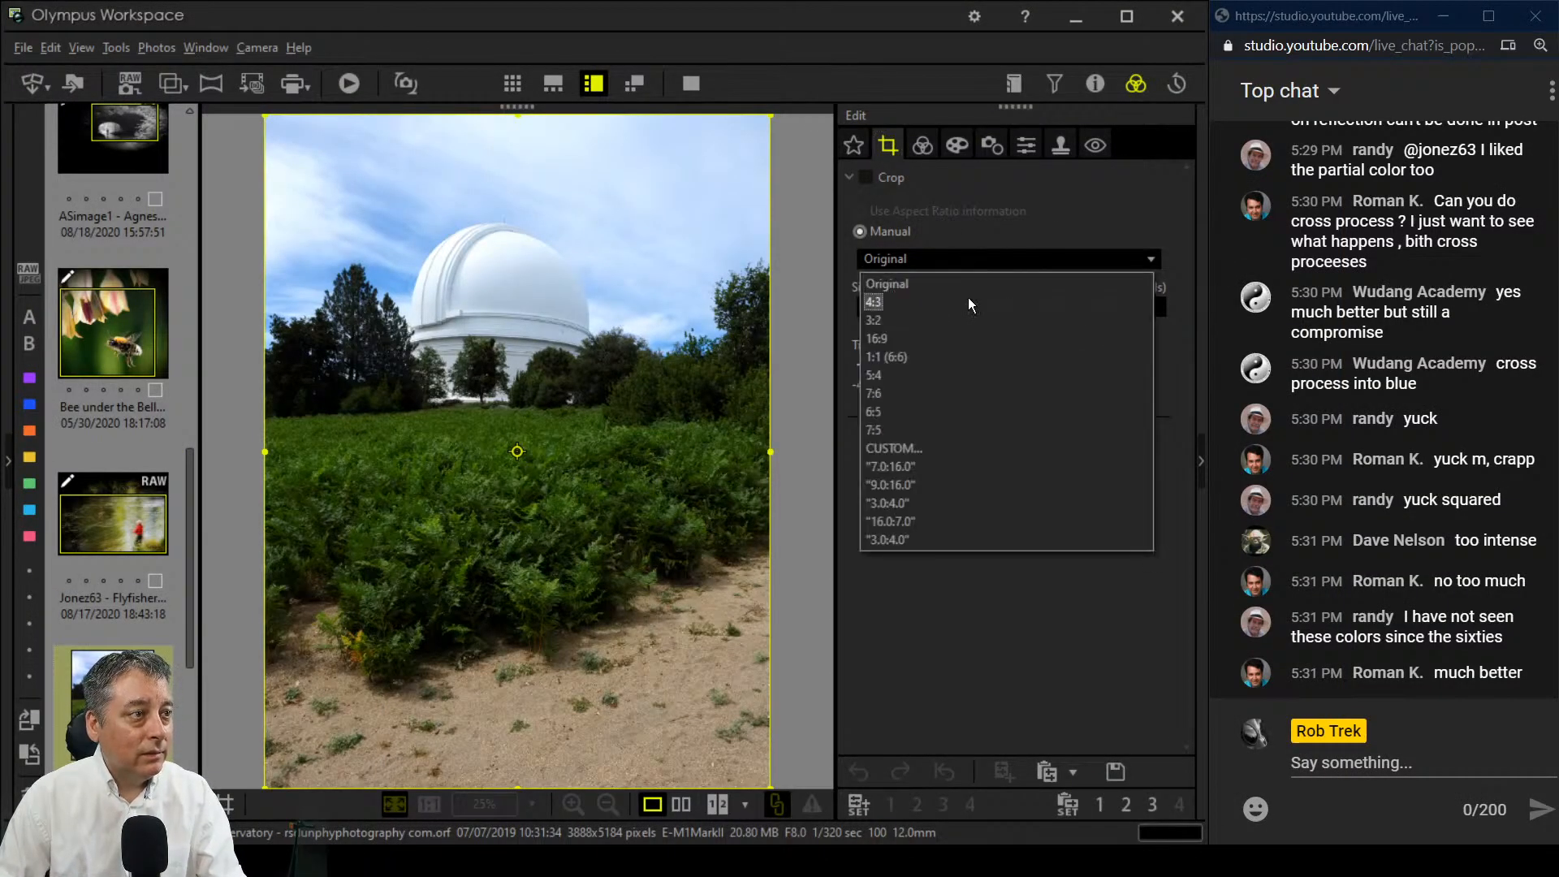
pyautogui.click(954, 362)
# Step: Fit the crop around the dome in the upper part of the observatory photo, at about 2744 x 2592 pixels
pyautogui.moveTo(714, 635); pyautogui.dragTo(716, 465)
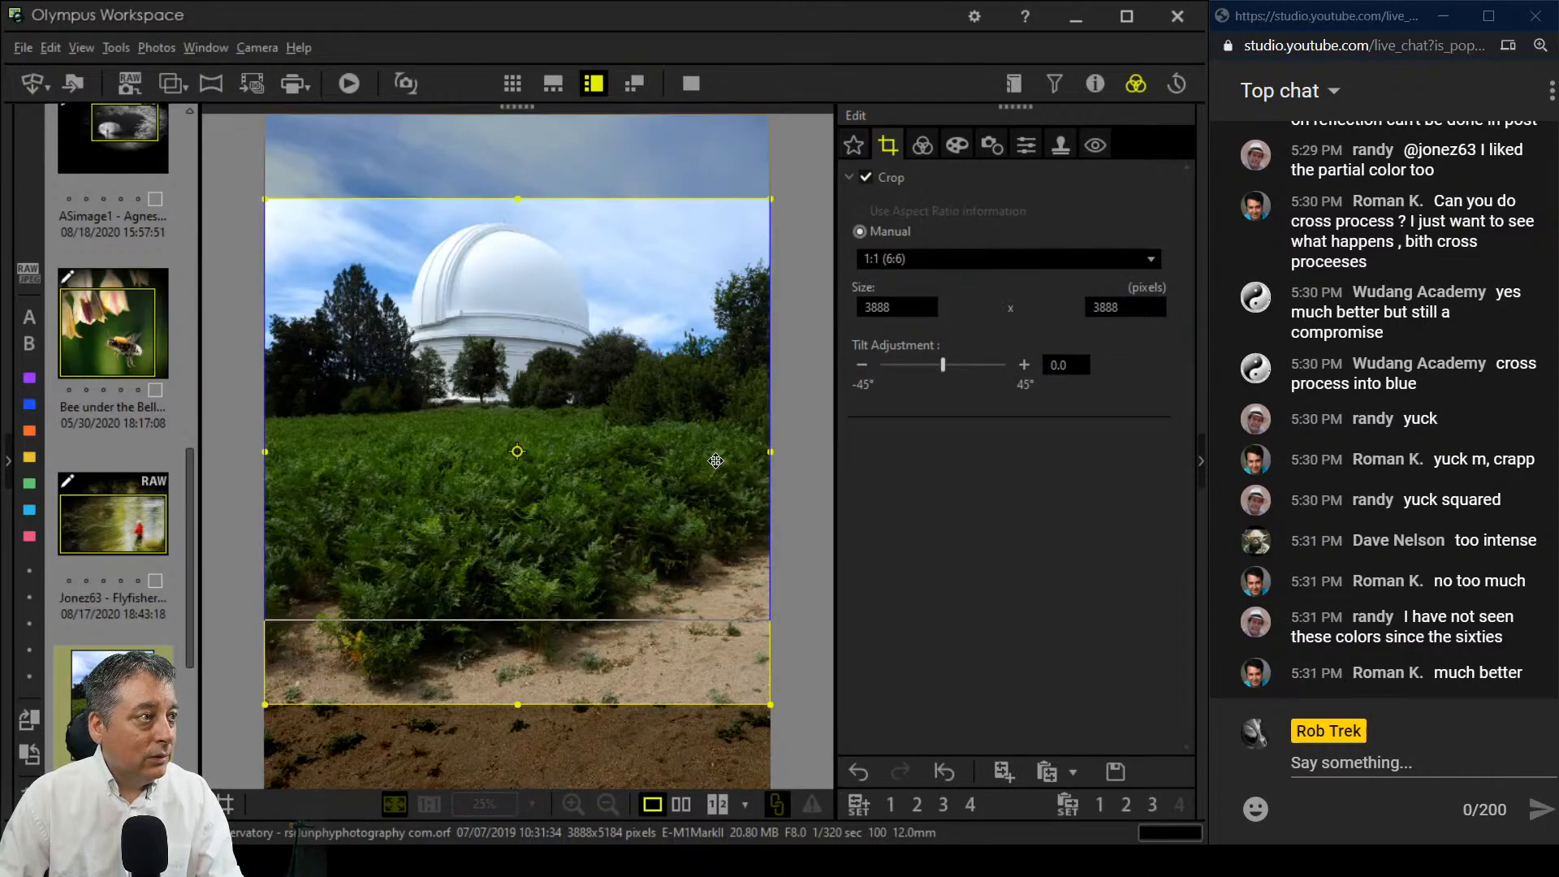
pyautogui.moveTo(768, 615); pyautogui.dragTo(650, 500)
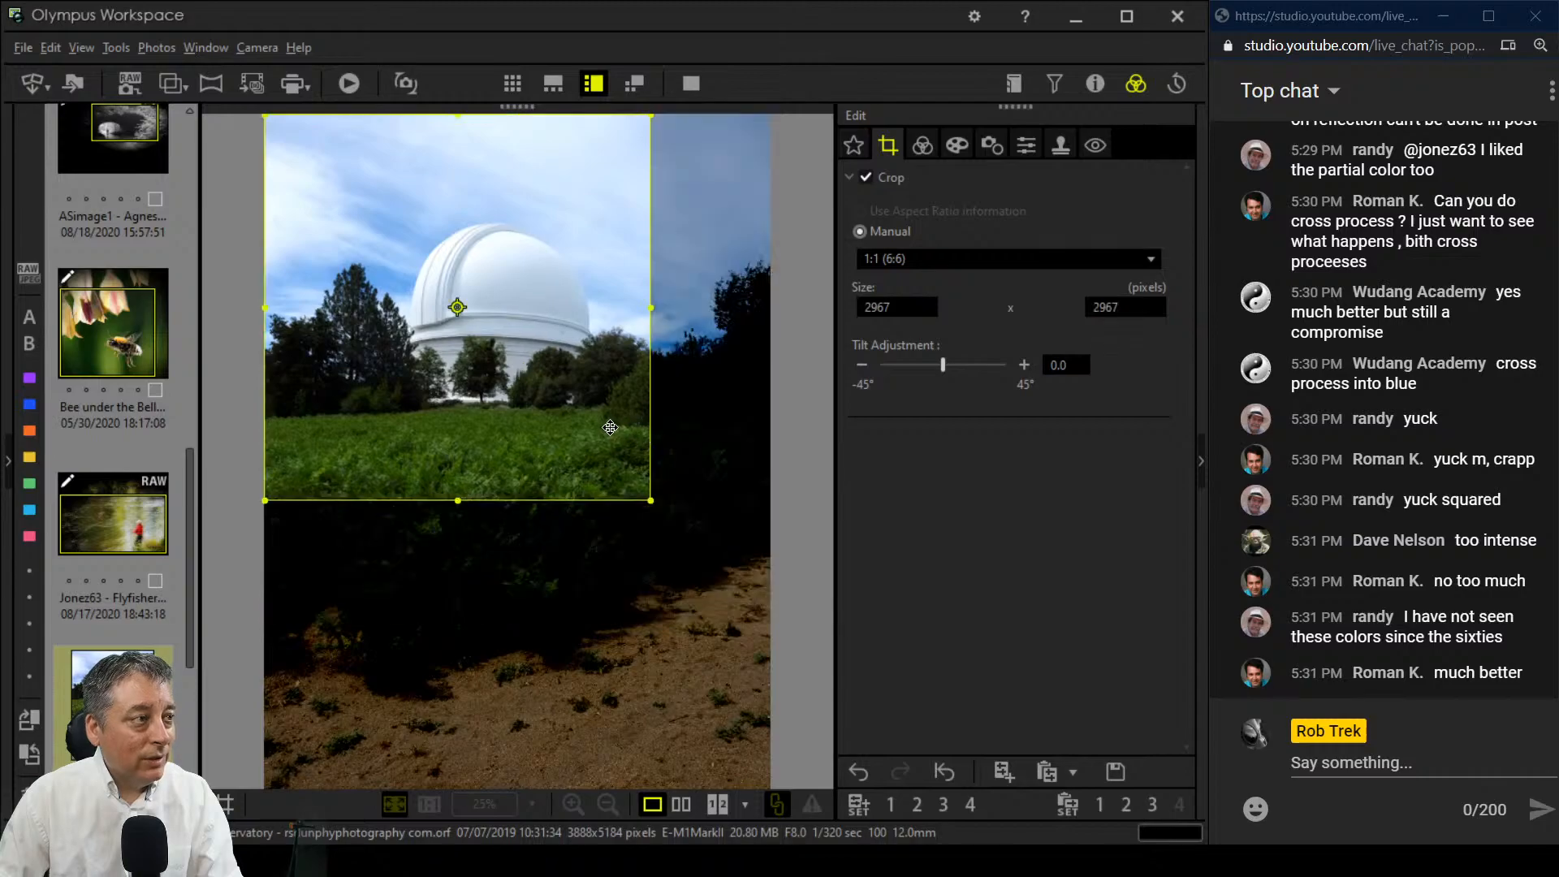
pyautogui.moveTo(602, 423); pyautogui.dragTo(604, 420)
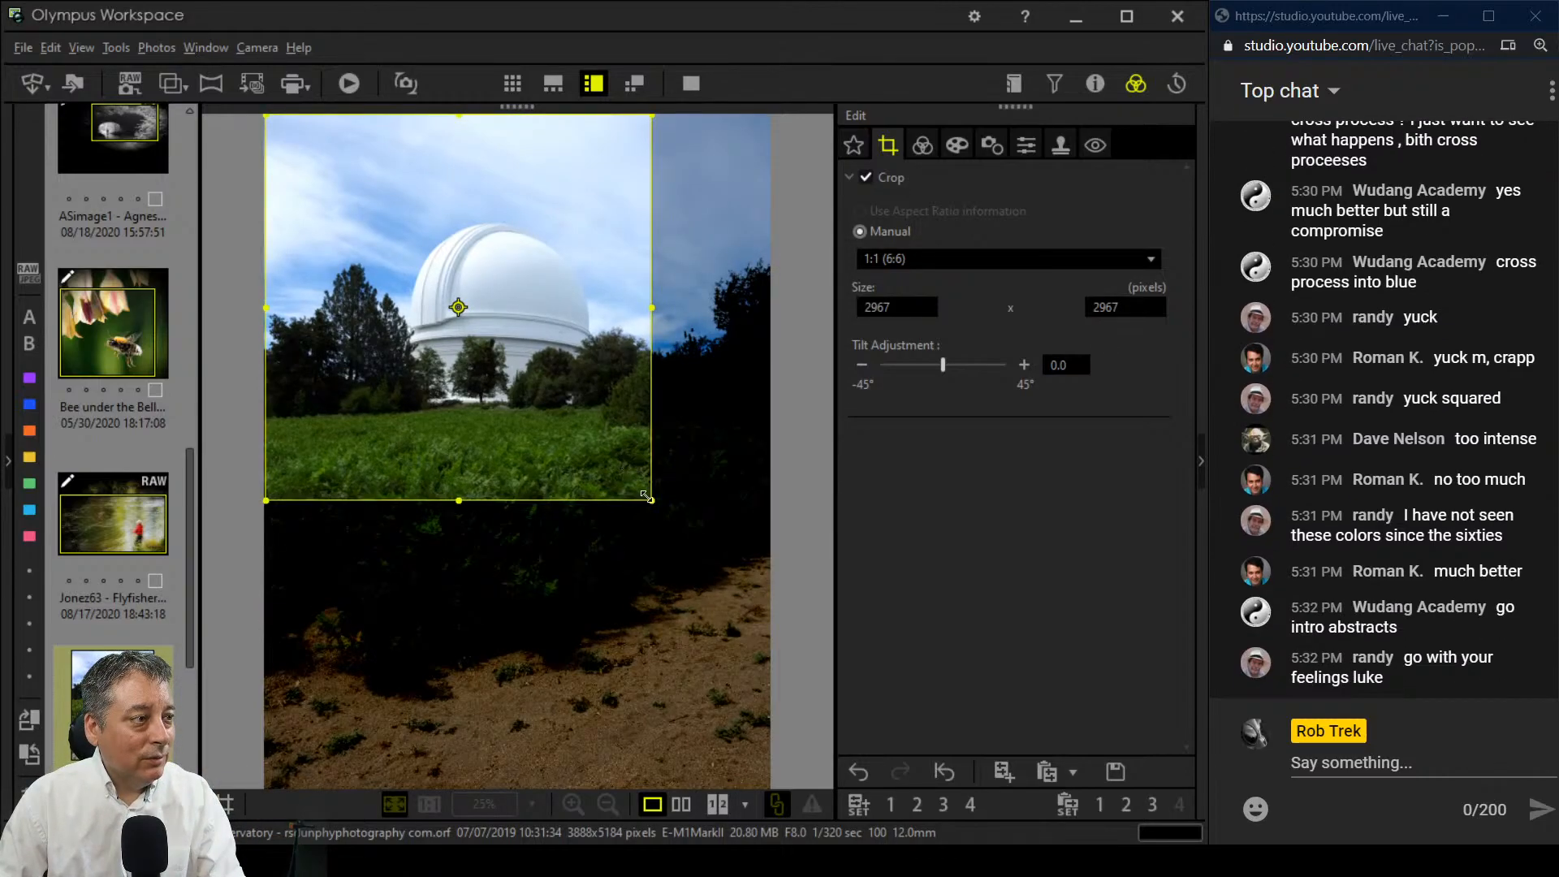
pyautogui.moveTo(652, 507); pyautogui.dragTo(626, 468)
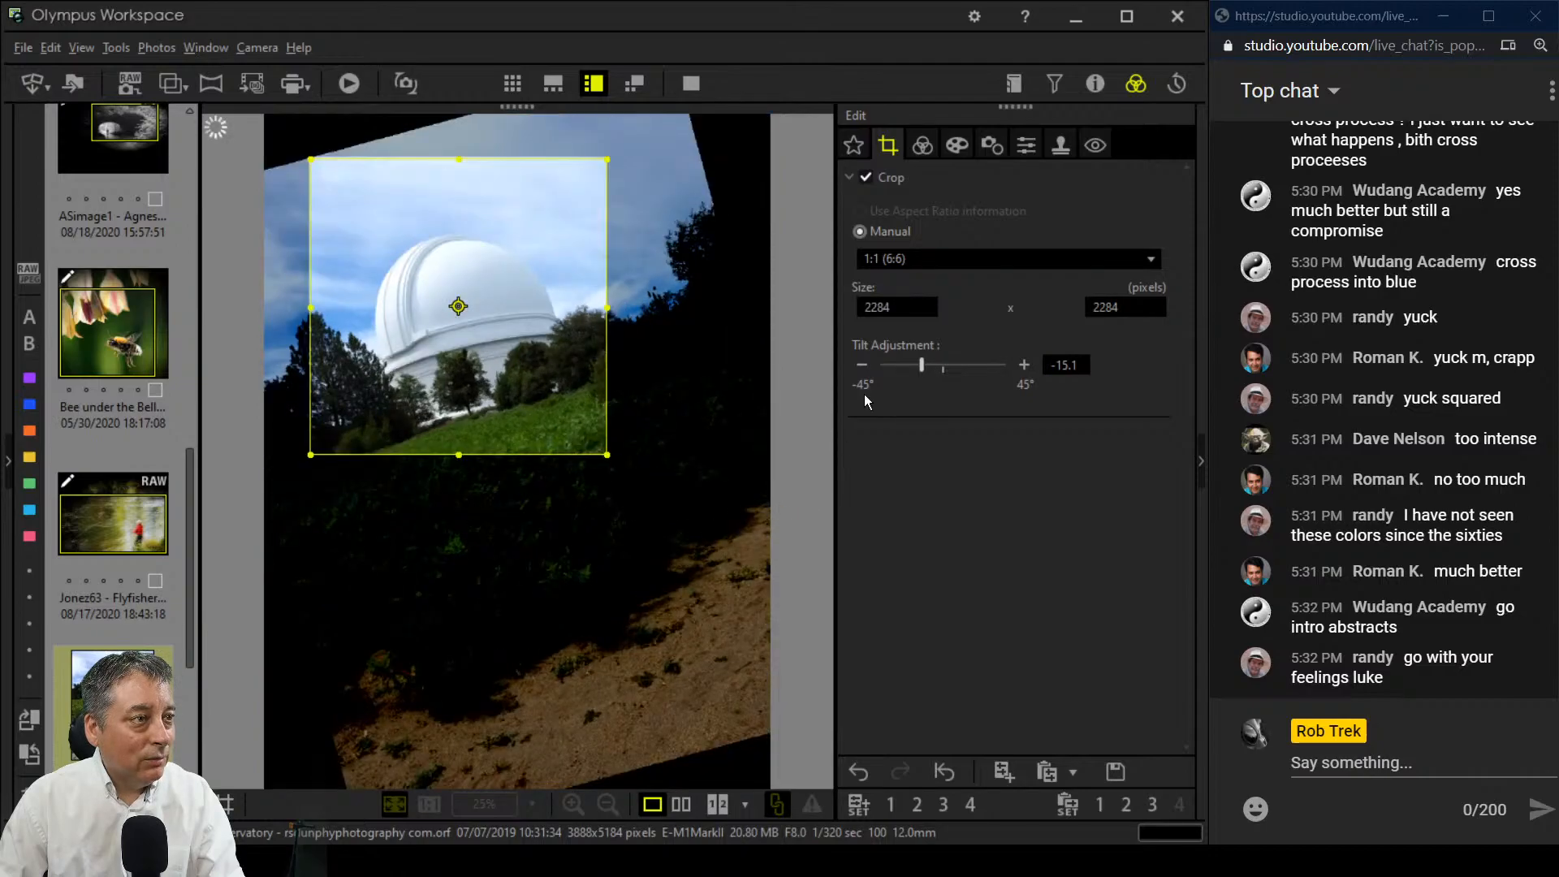
pyautogui.click(858, 772)
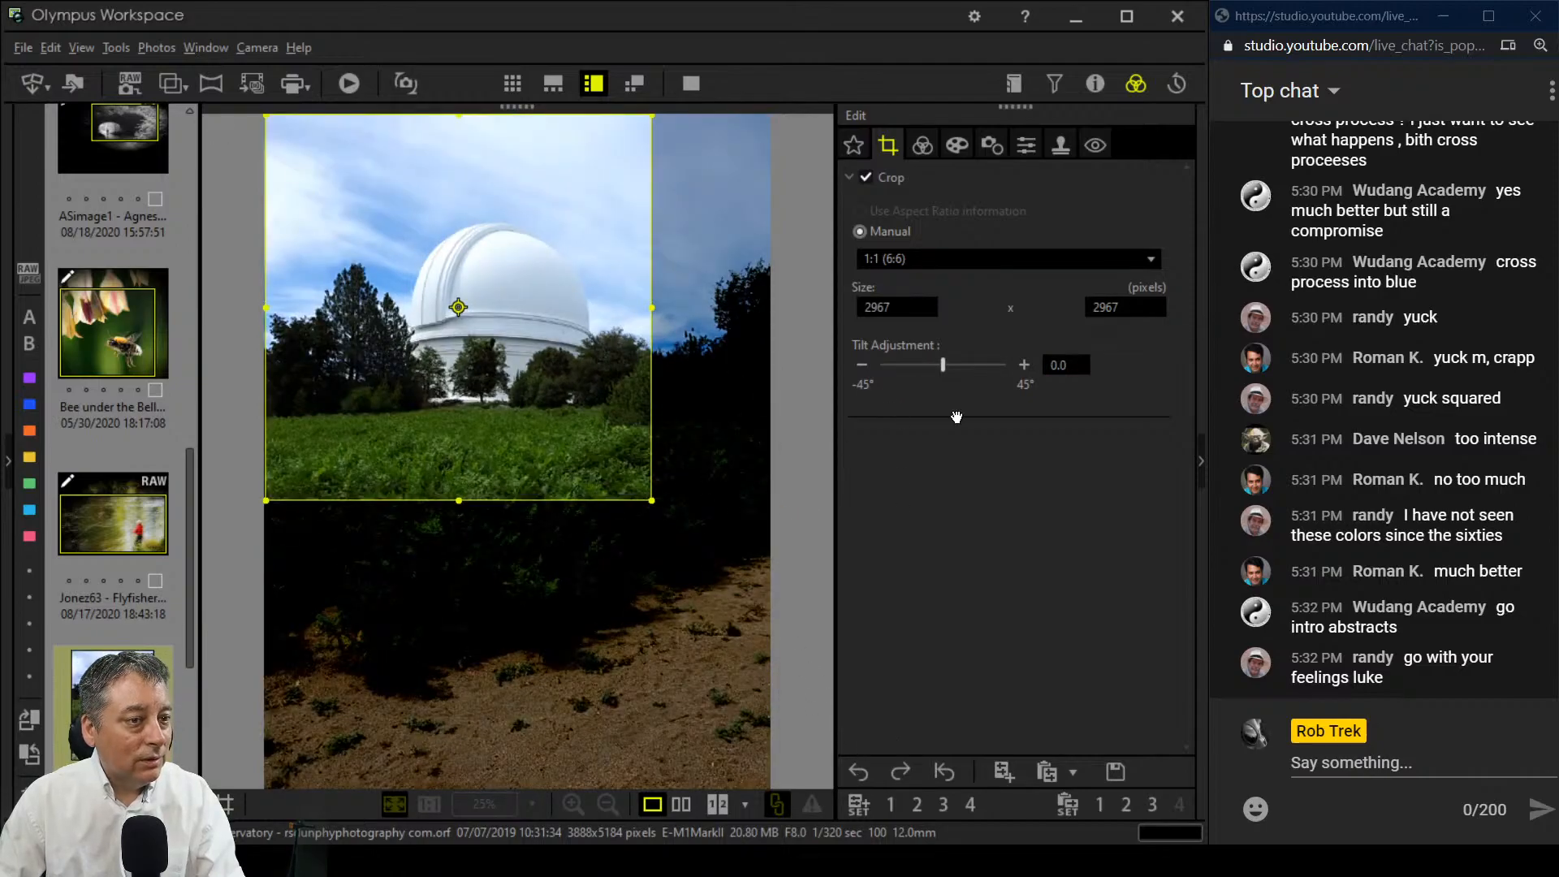
pyautogui.moveTo(652, 496); pyautogui.dragTo(622, 456)
pyautogui.moveTo(584, 398); pyautogui.dragTo(602, 398)
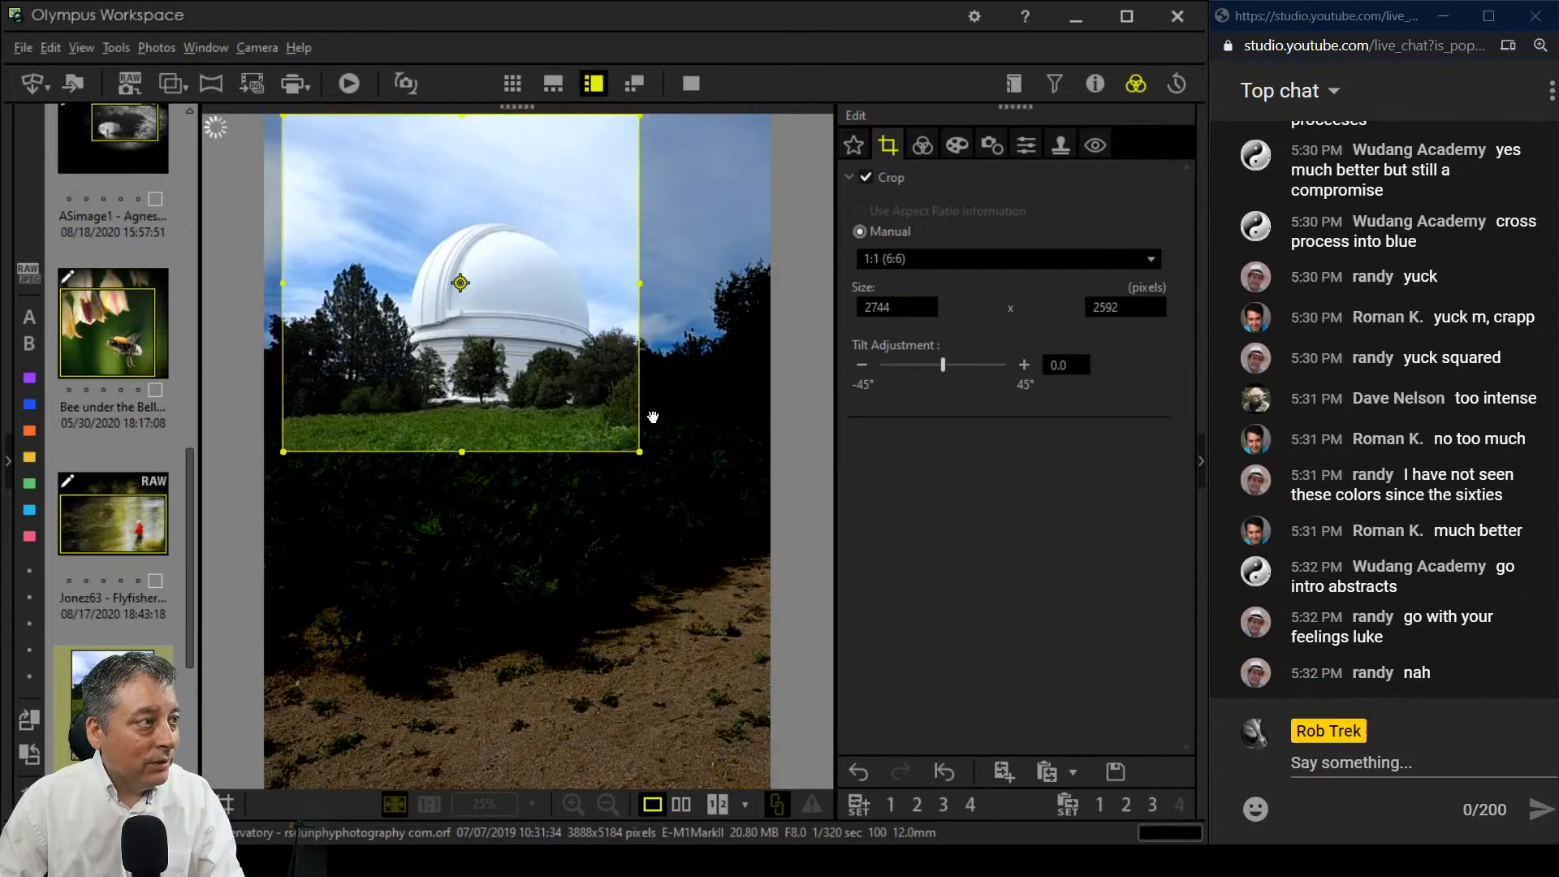
# Step: Set the observatory photo's picture mode to Monotone with a Red B&W filter
pyautogui.click(923, 147)
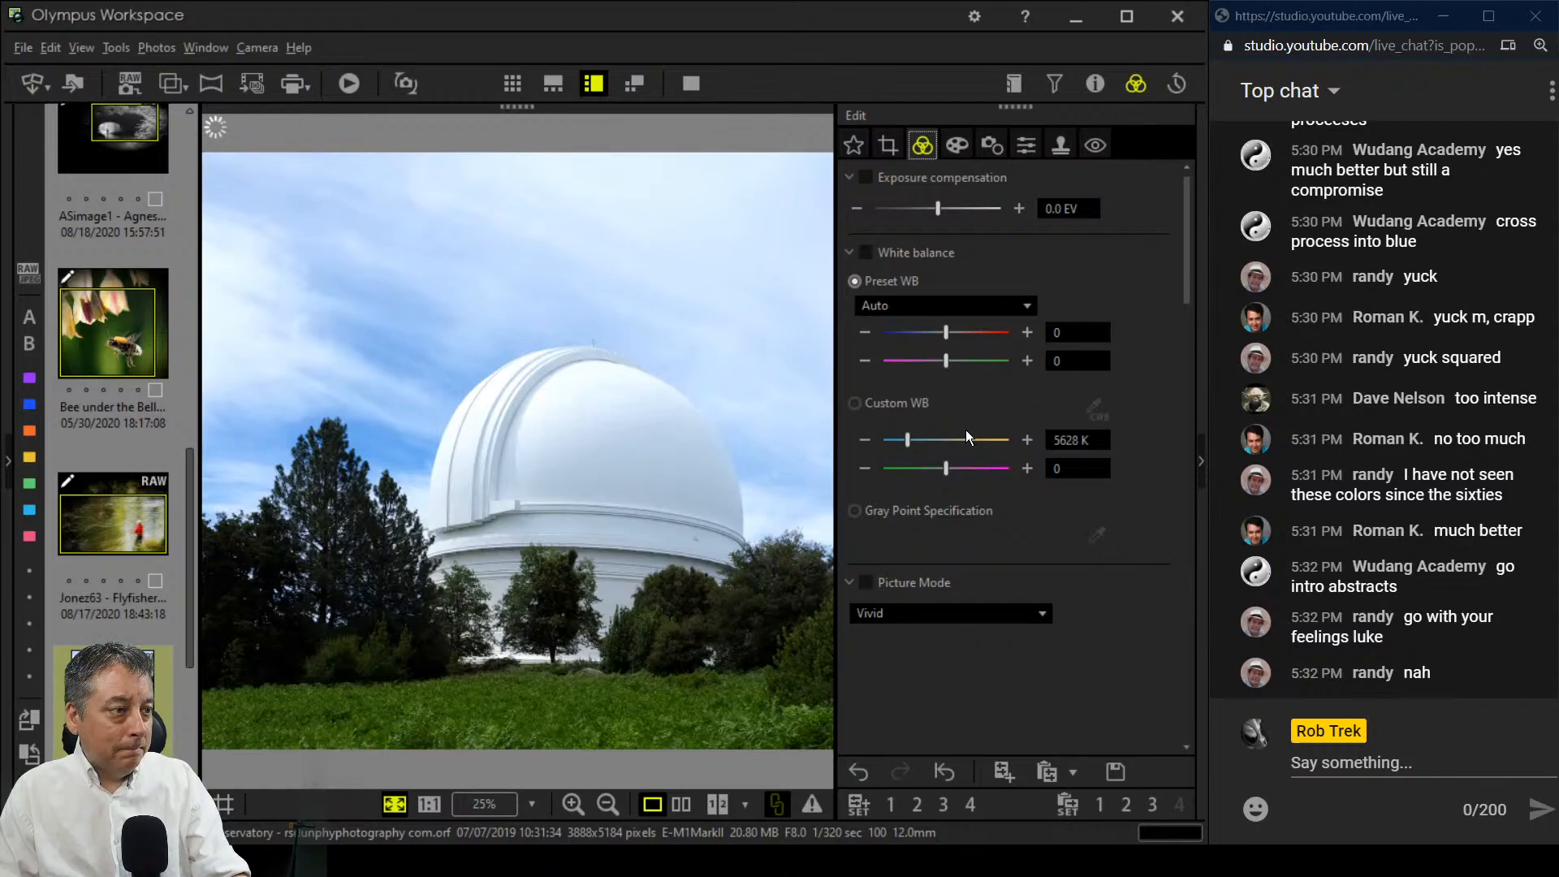
pyautogui.click(967, 612)
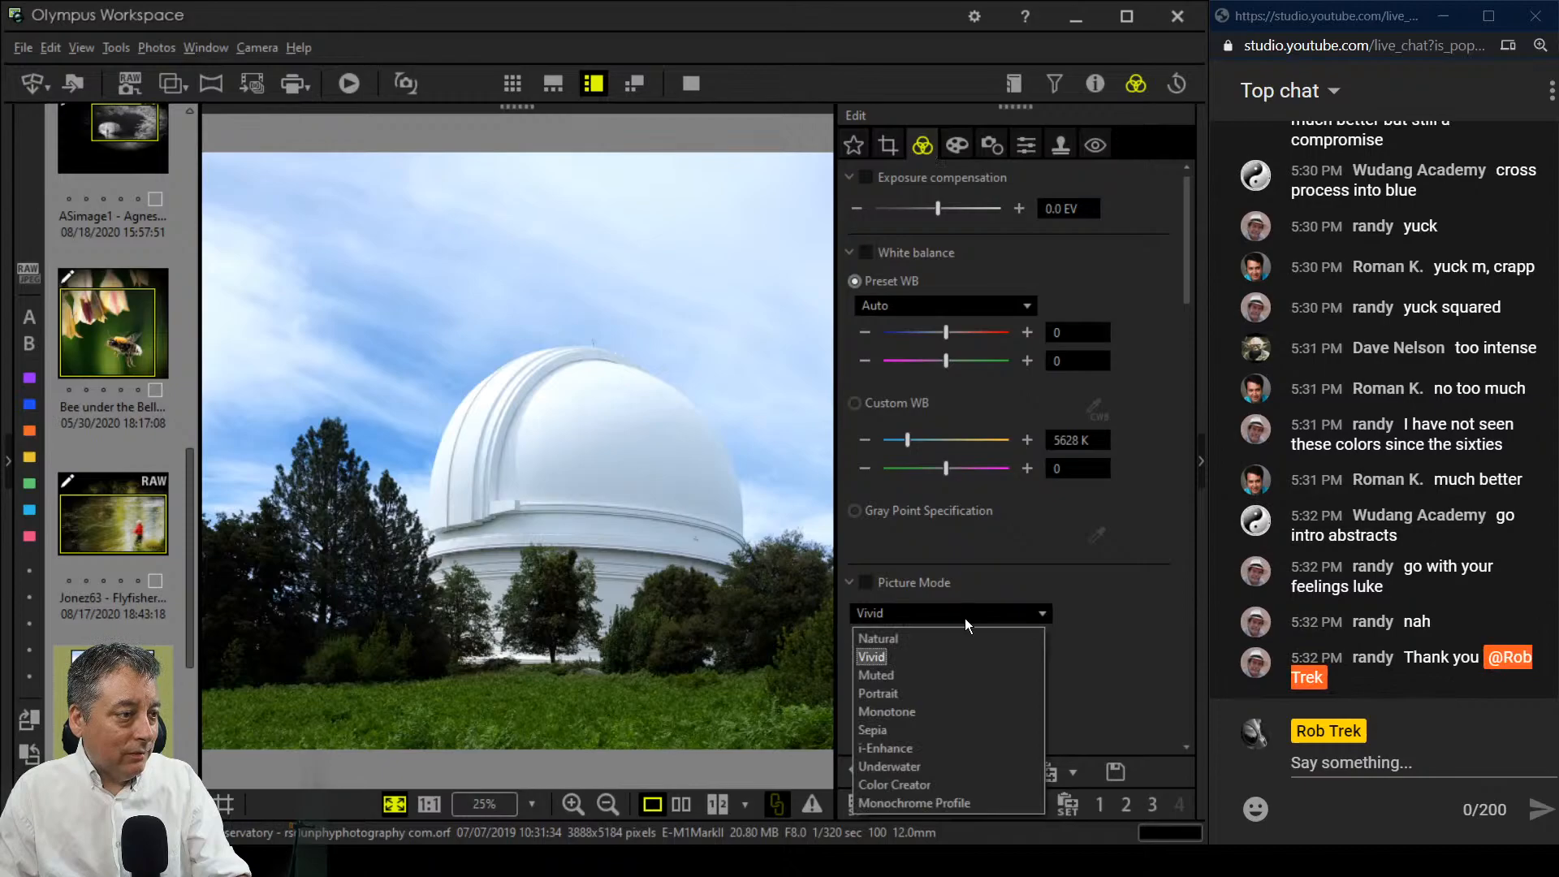
pyautogui.click(937, 710)
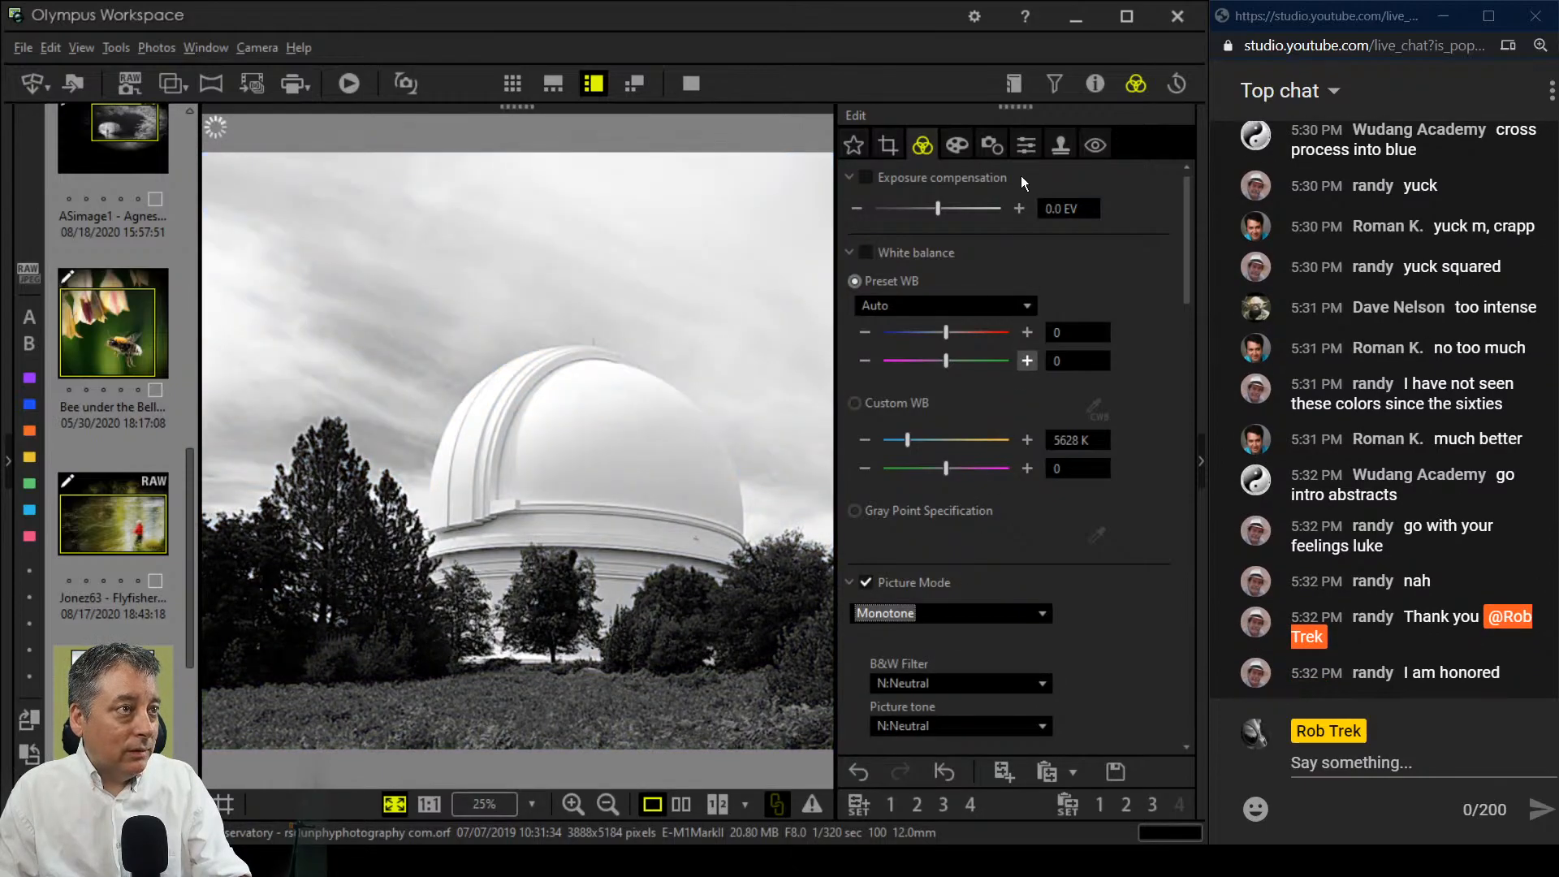
pyautogui.scroll(-3, 1122, 603)
pyautogui.click(1044, 505)
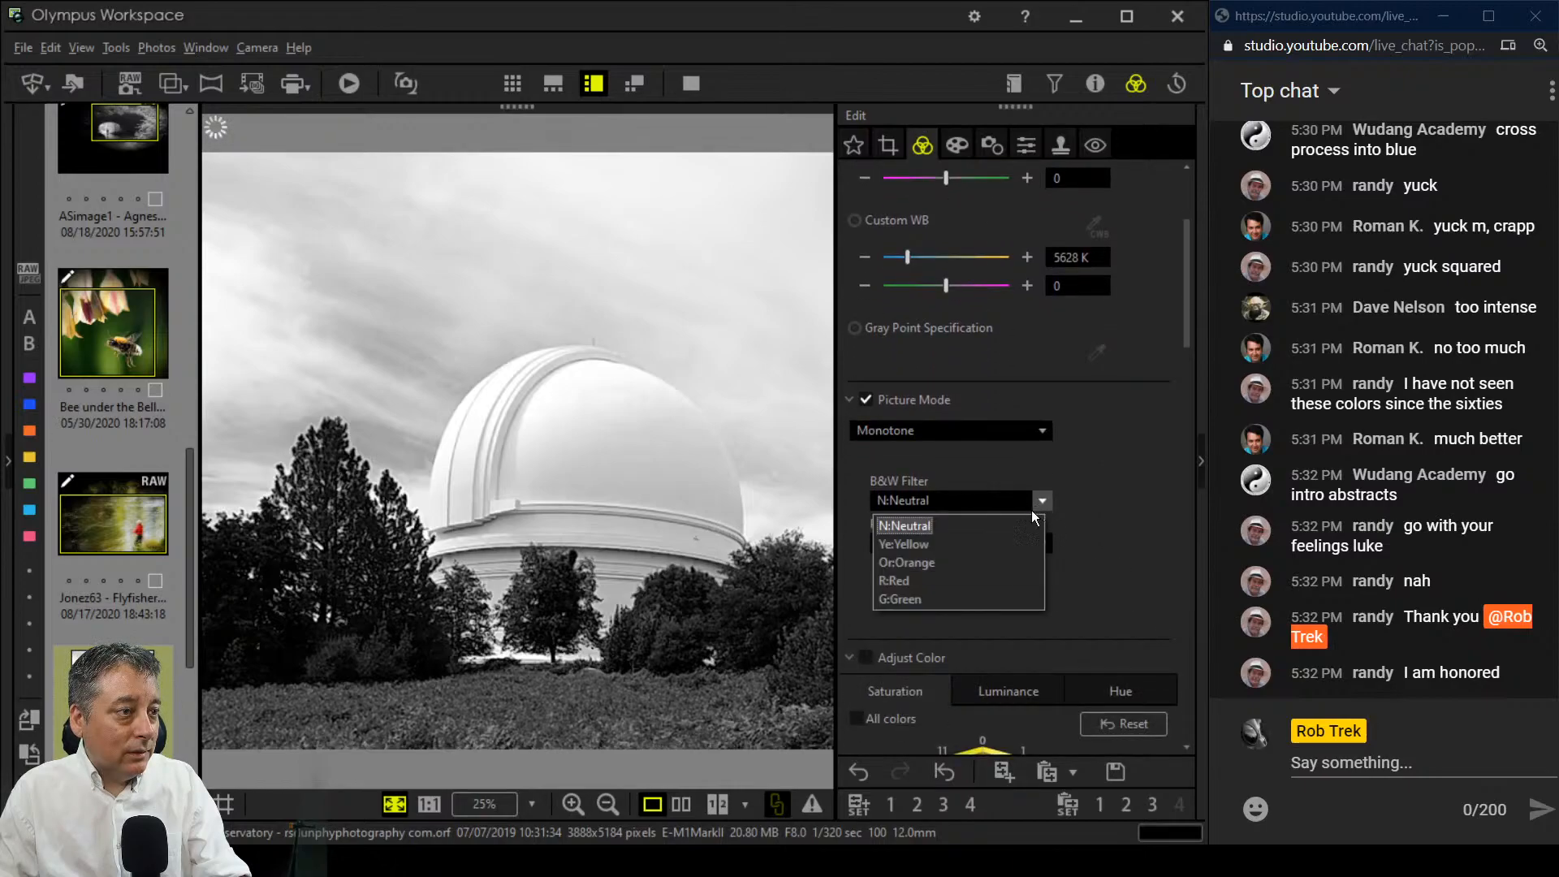
pyautogui.click(992, 582)
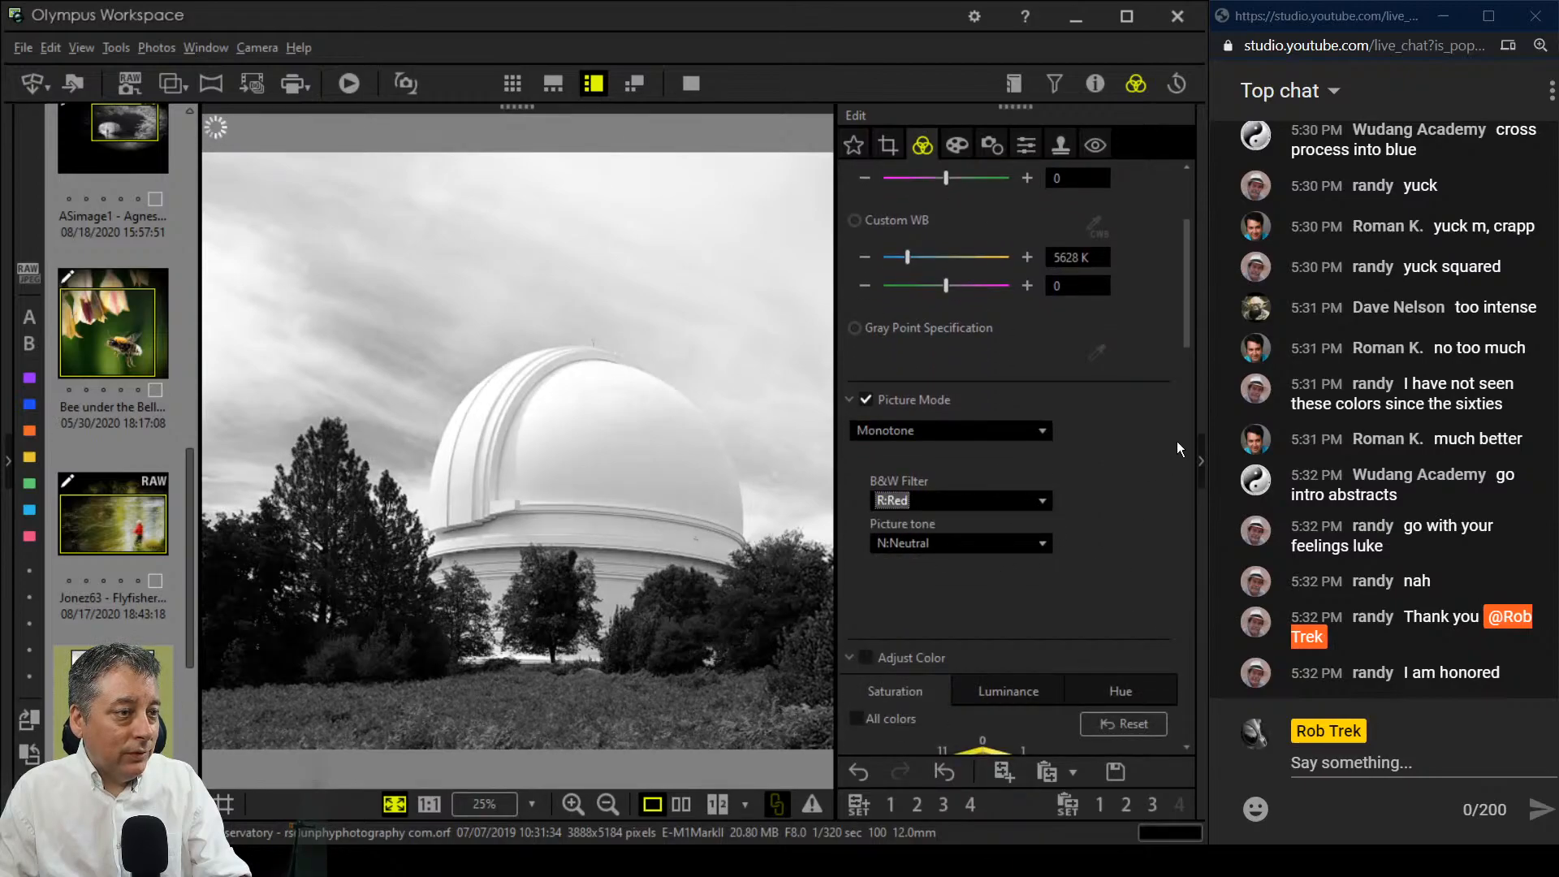
# Step: Set both Dehaze and Clarity to 100 for the observatory photo
pyautogui.moveTo(1188, 343); pyautogui.dragTo(1185, 533)
pyautogui.moveTo(875, 520); pyautogui.dragTo(1046, 539)
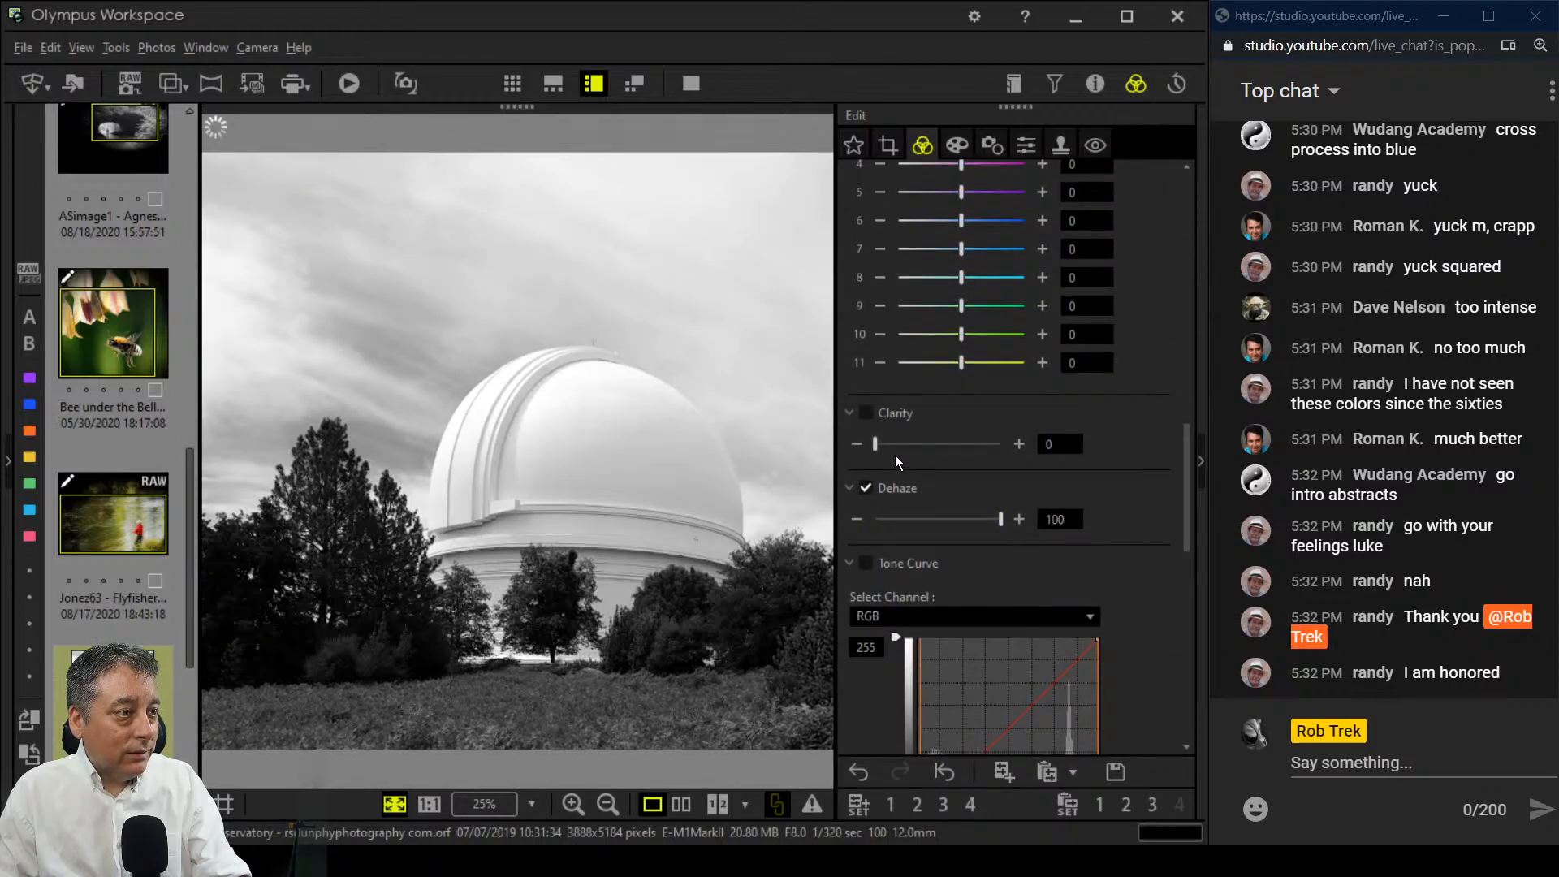
pyautogui.moveTo(880, 447); pyautogui.dragTo(929, 449)
pyautogui.click(1019, 445)
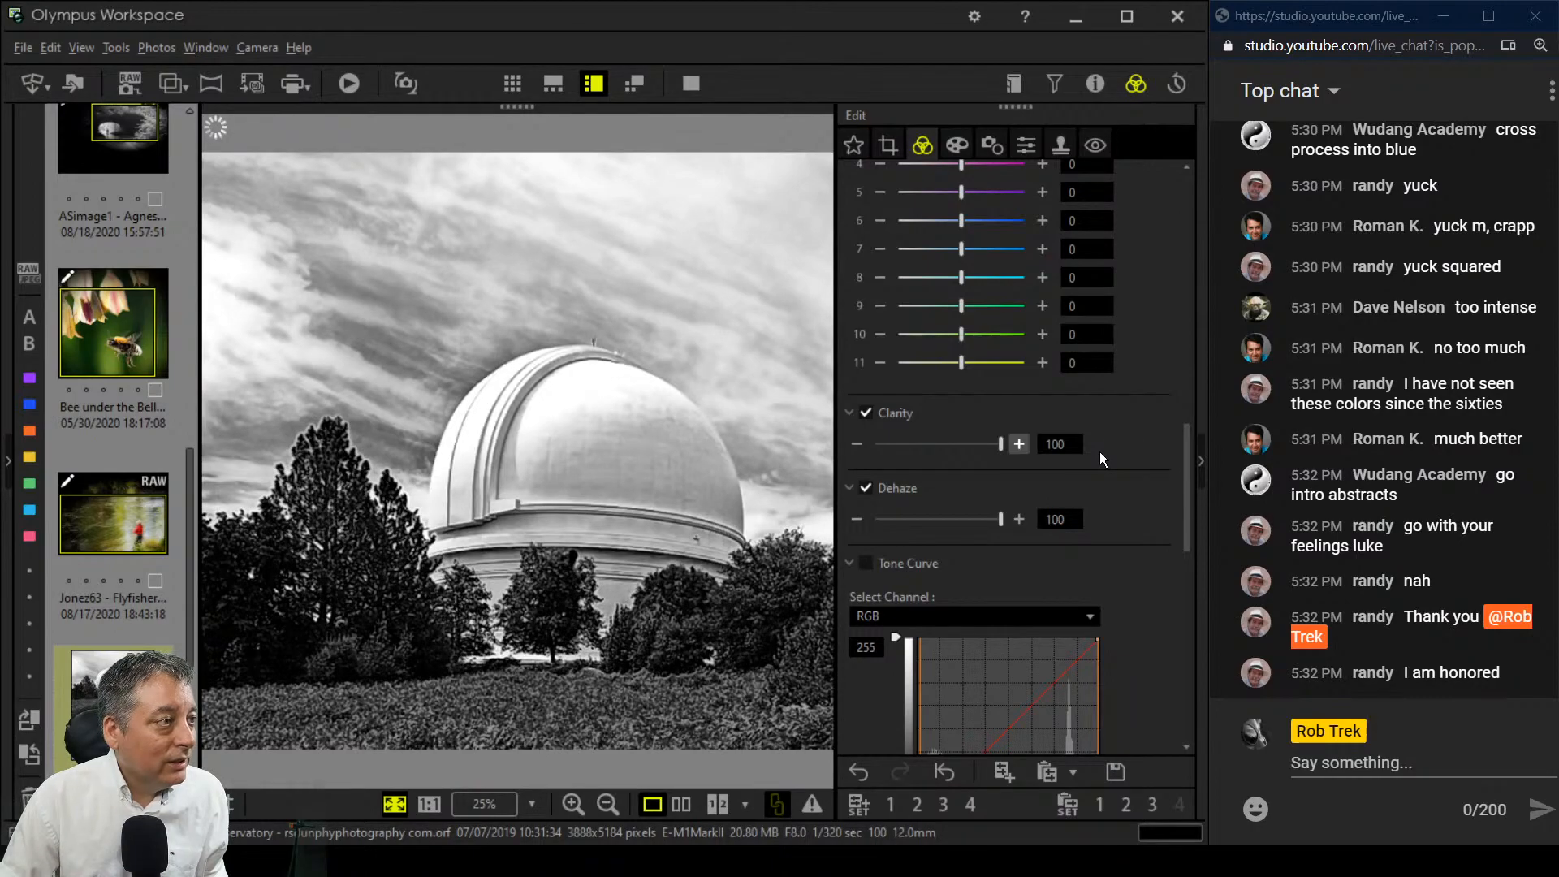
# Step: Shape the RGB tone curve with a lowered shadow point, a midtone point and a highlight point for the observatory photo
pyautogui.moveTo(1186, 455); pyautogui.dragTo(1188, 498)
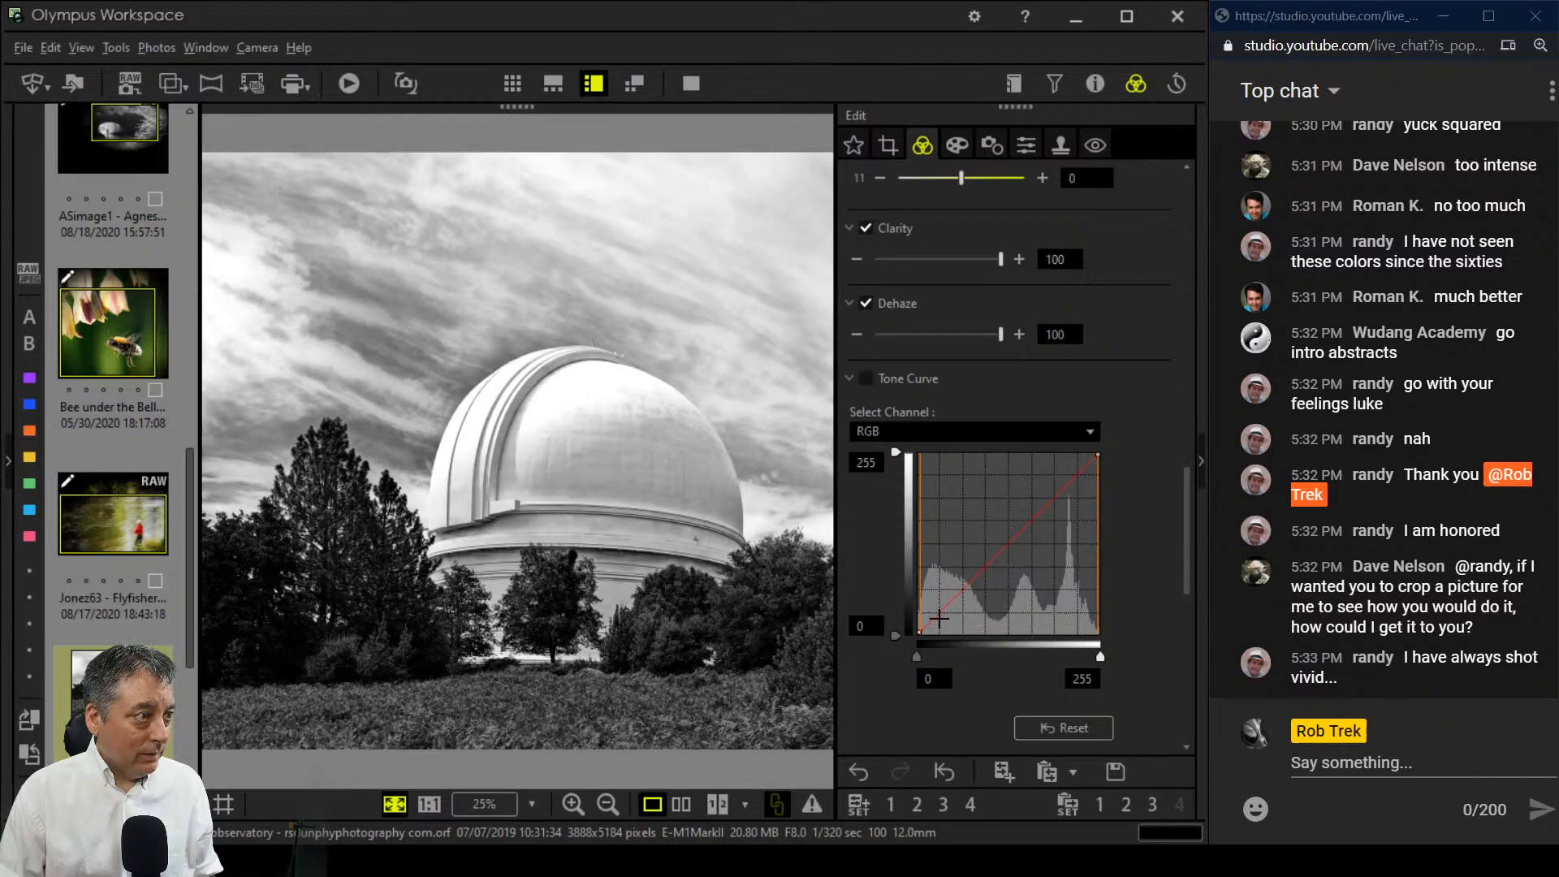
pyautogui.moveTo(937, 617); pyautogui.dragTo(940, 620)
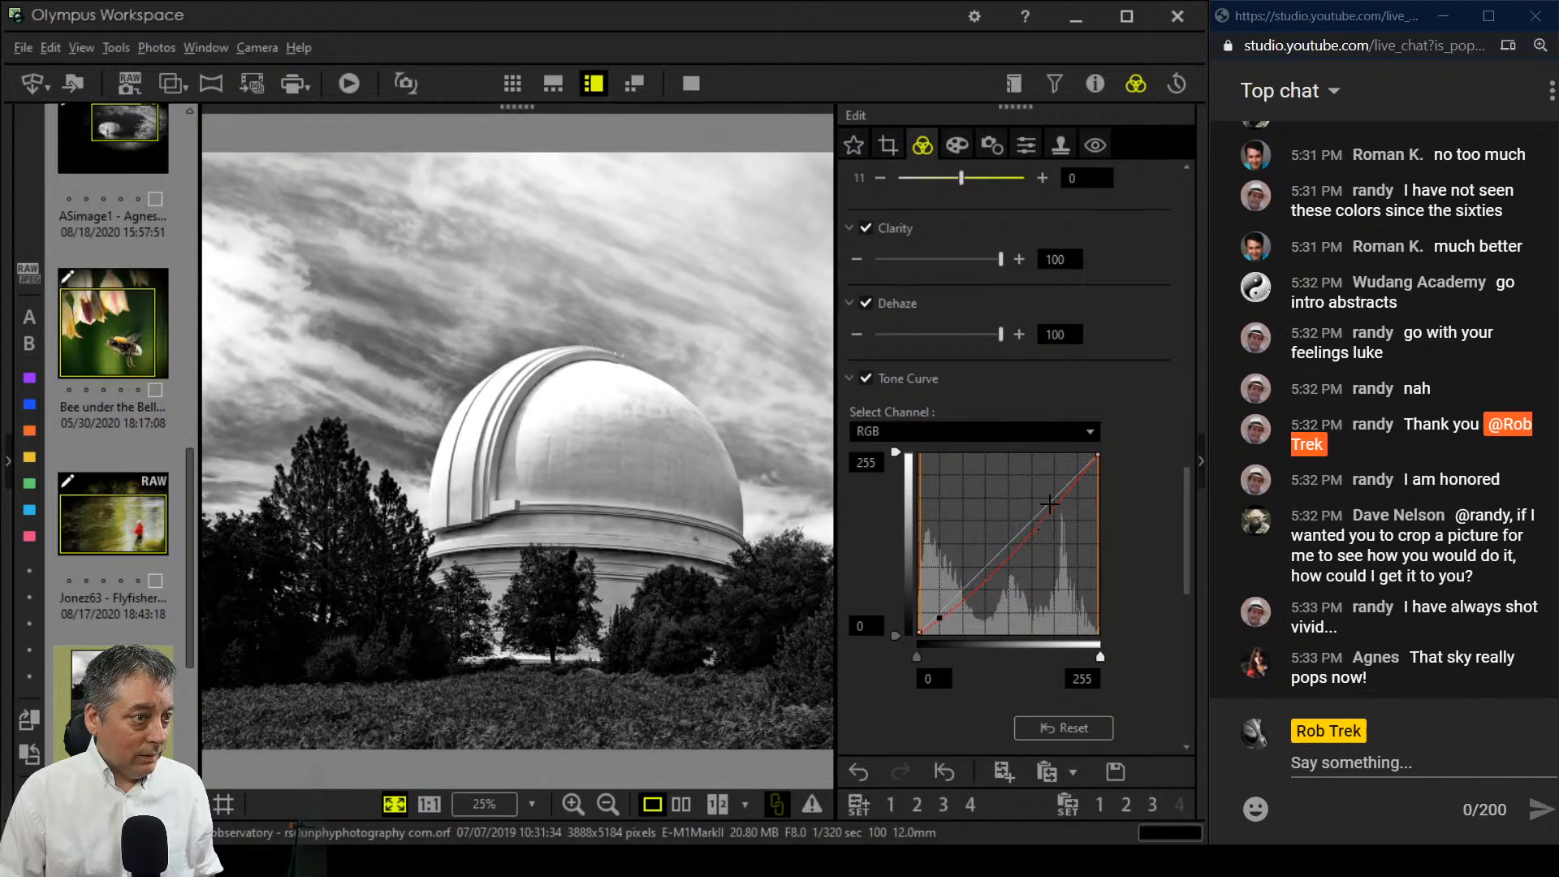
pyautogui.moveTo(1056, 497); pyautogui.dragTo(1057, 490)
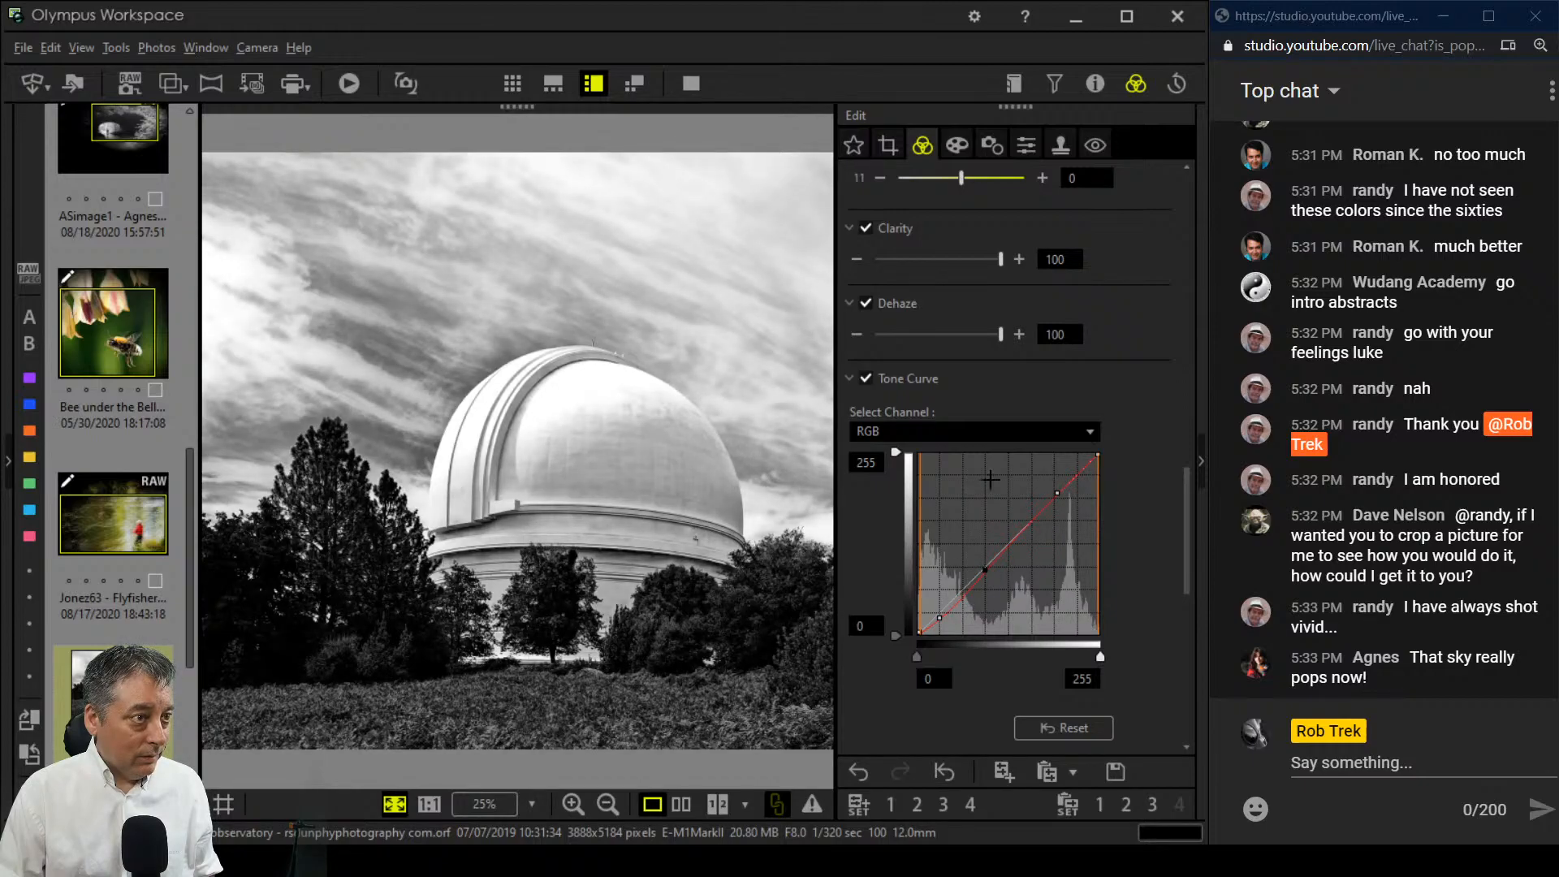
# Step: Reduce the observatory photo's Clarity to 55 and pull the RGB tone curve's shadow point lower
pyautogui.moveTo(1001, 259); pyautogui.dragTo(956, 265)
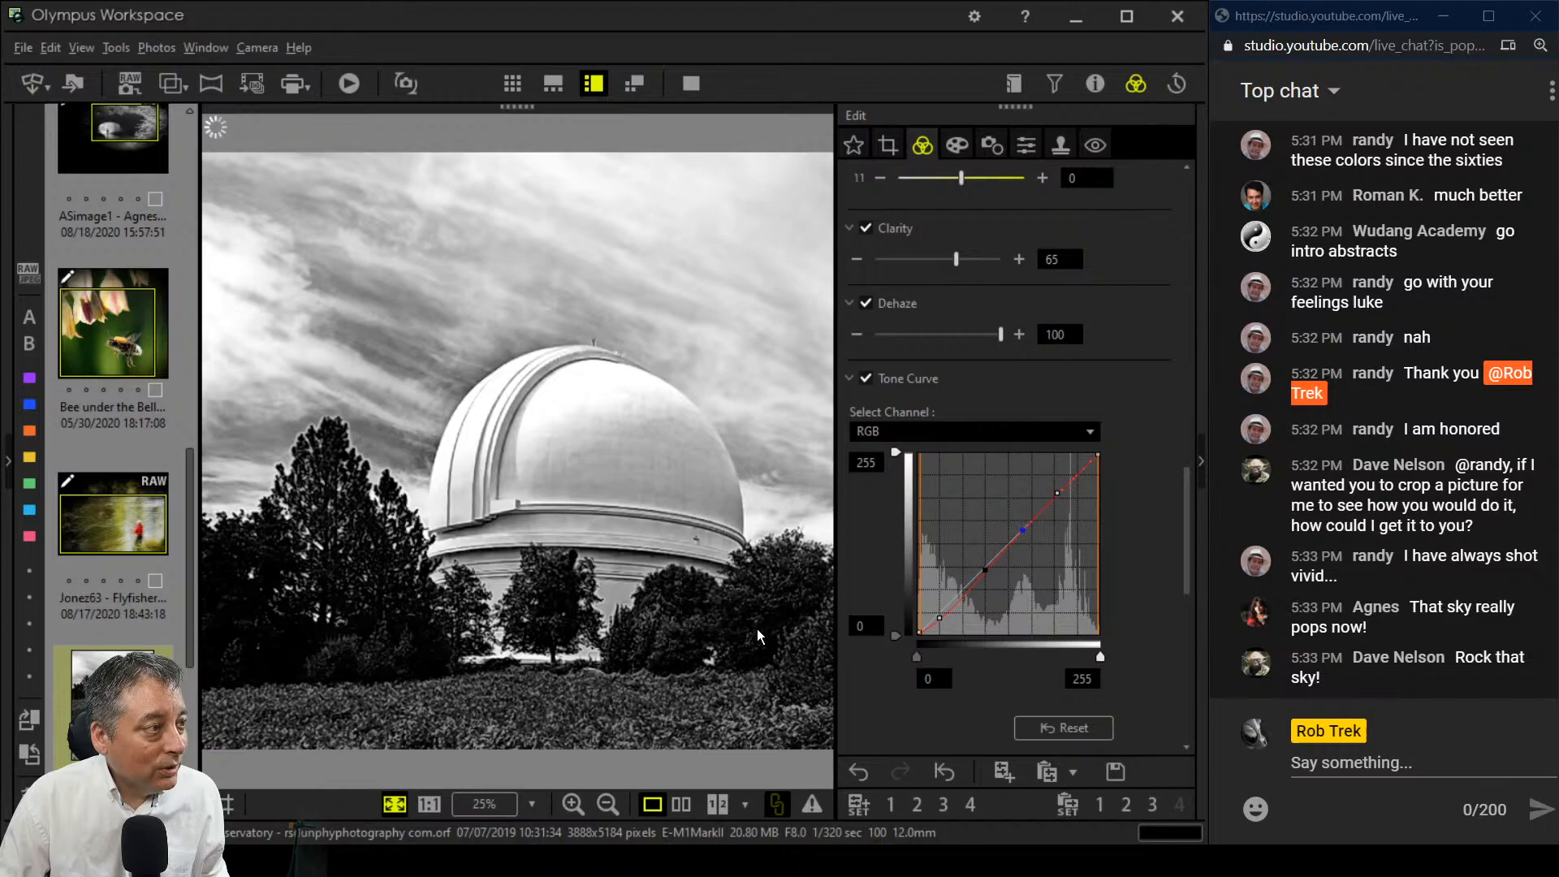
pyautogui.moveTo(955, 261); pyautogui.dragTo(942, 260)
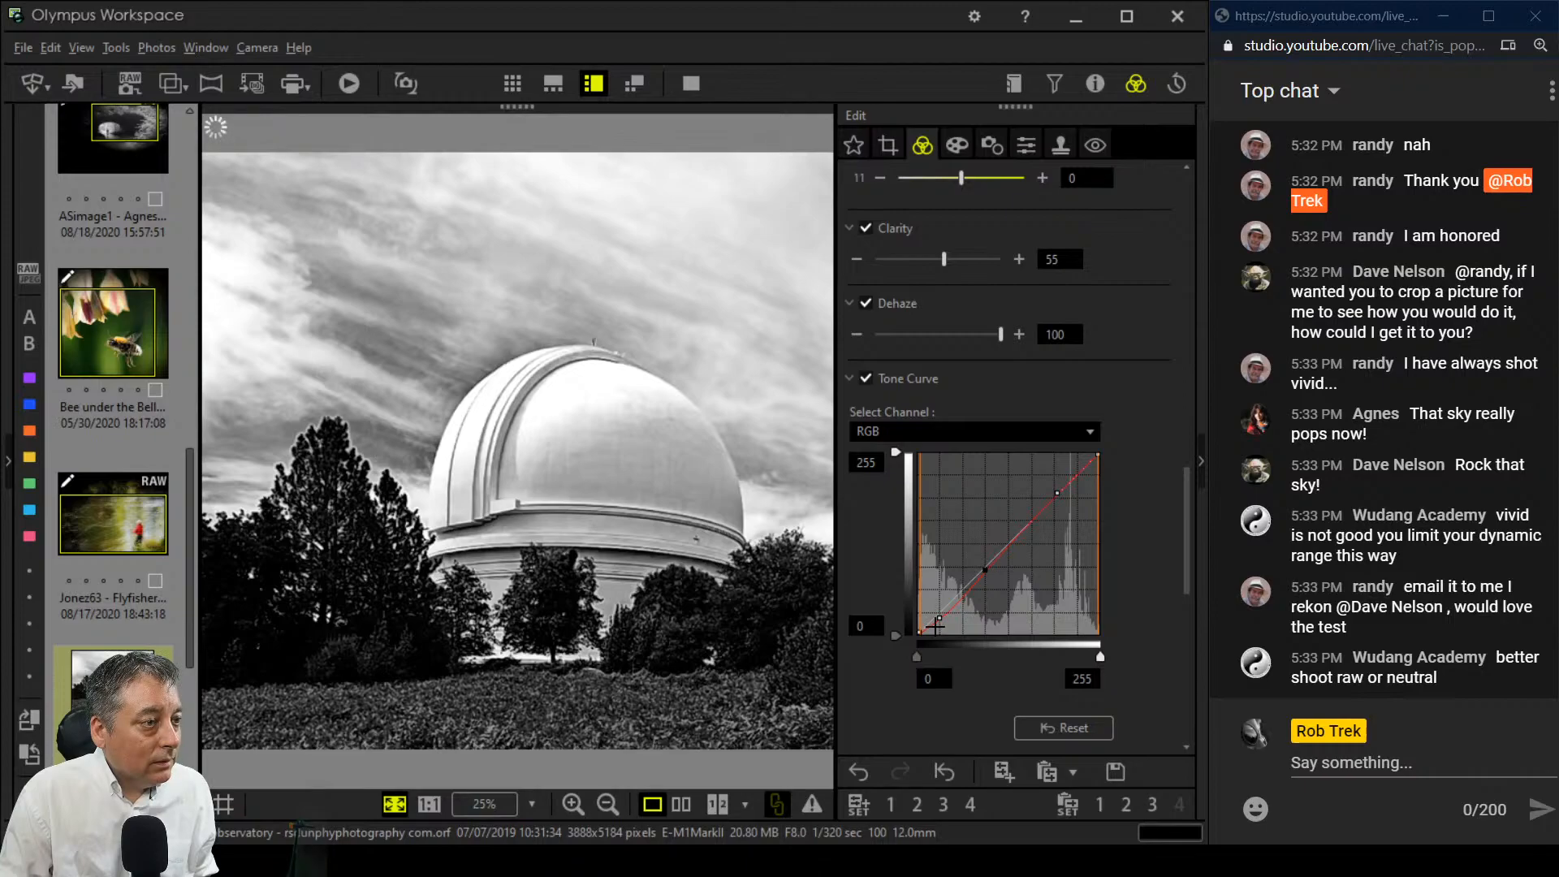
pyautogui.moveTo(942, 623); pyautogui.dragTo(943, 633)
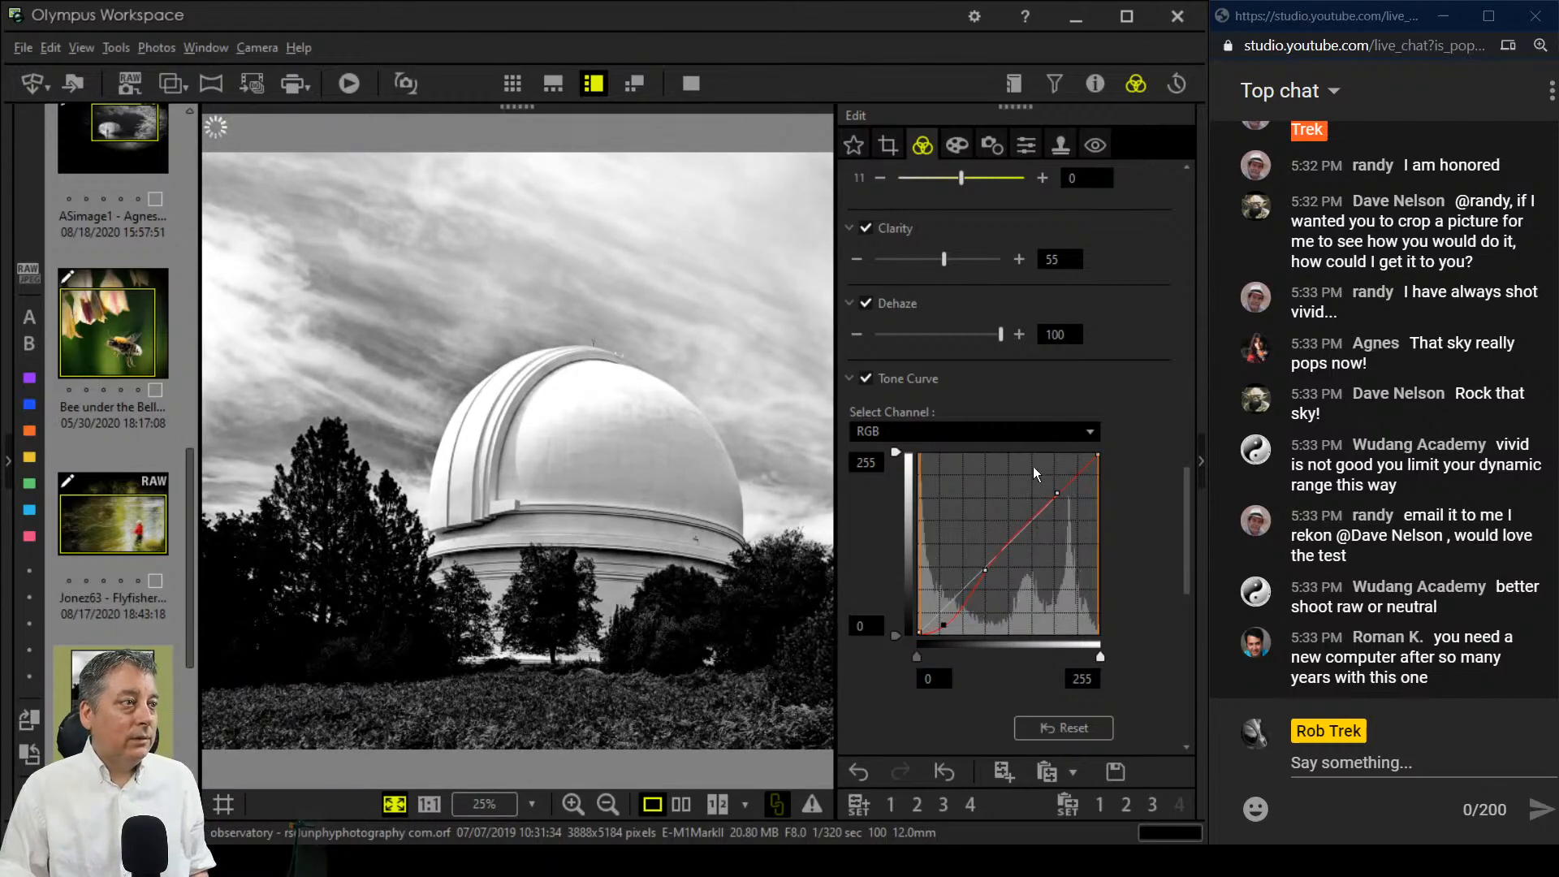
# Step: Set the observatory crop's tilt adjustment to -0.2 and check the straightened photo
pyautogui.click(888, 146)
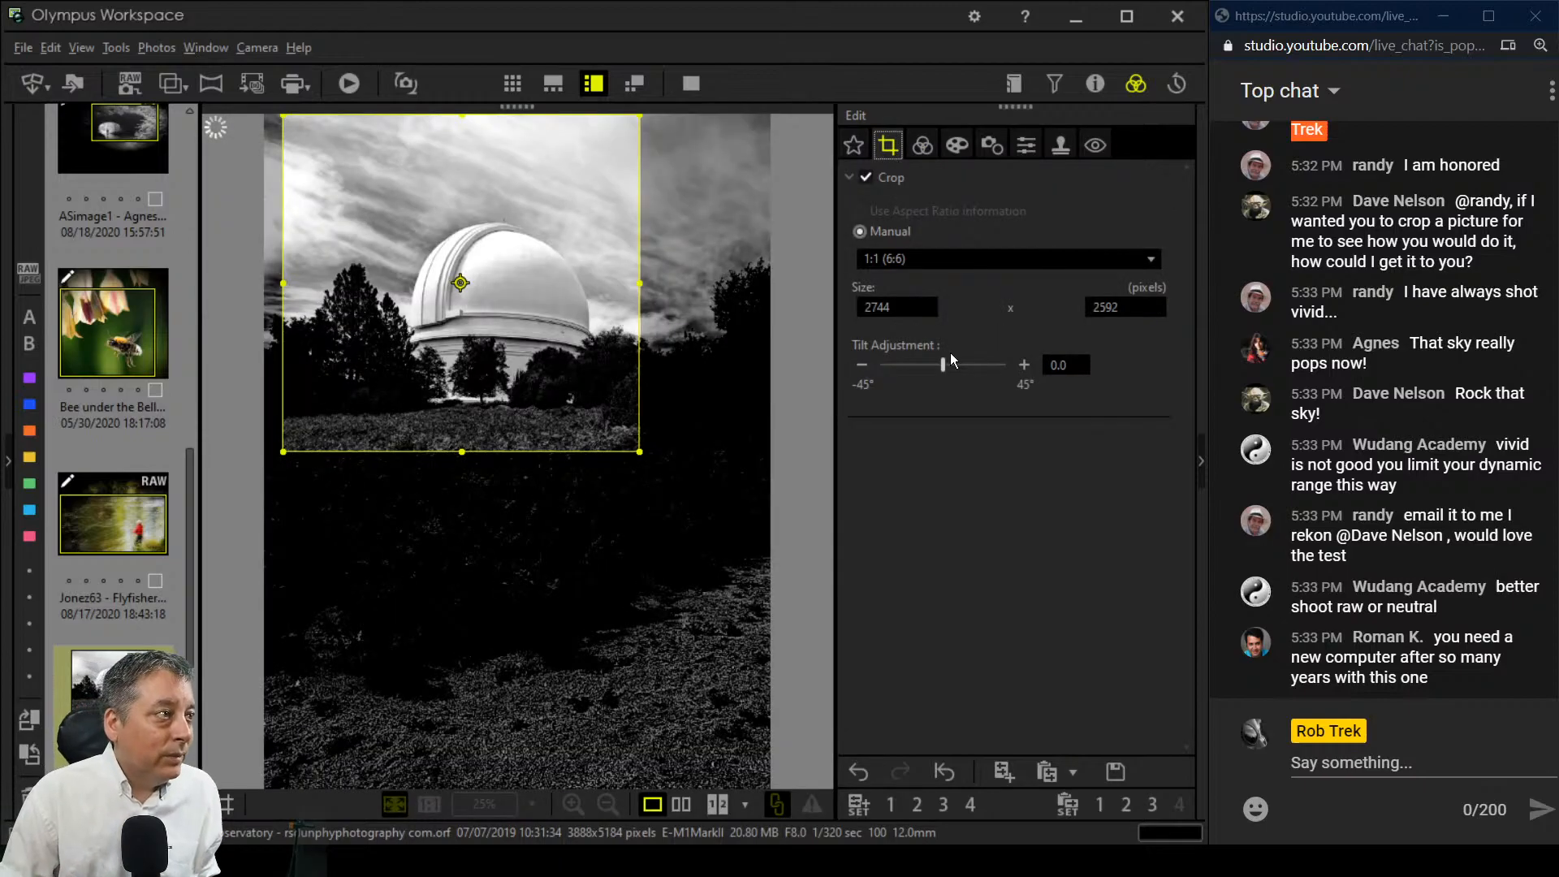
pyautogui.click(861, 366)
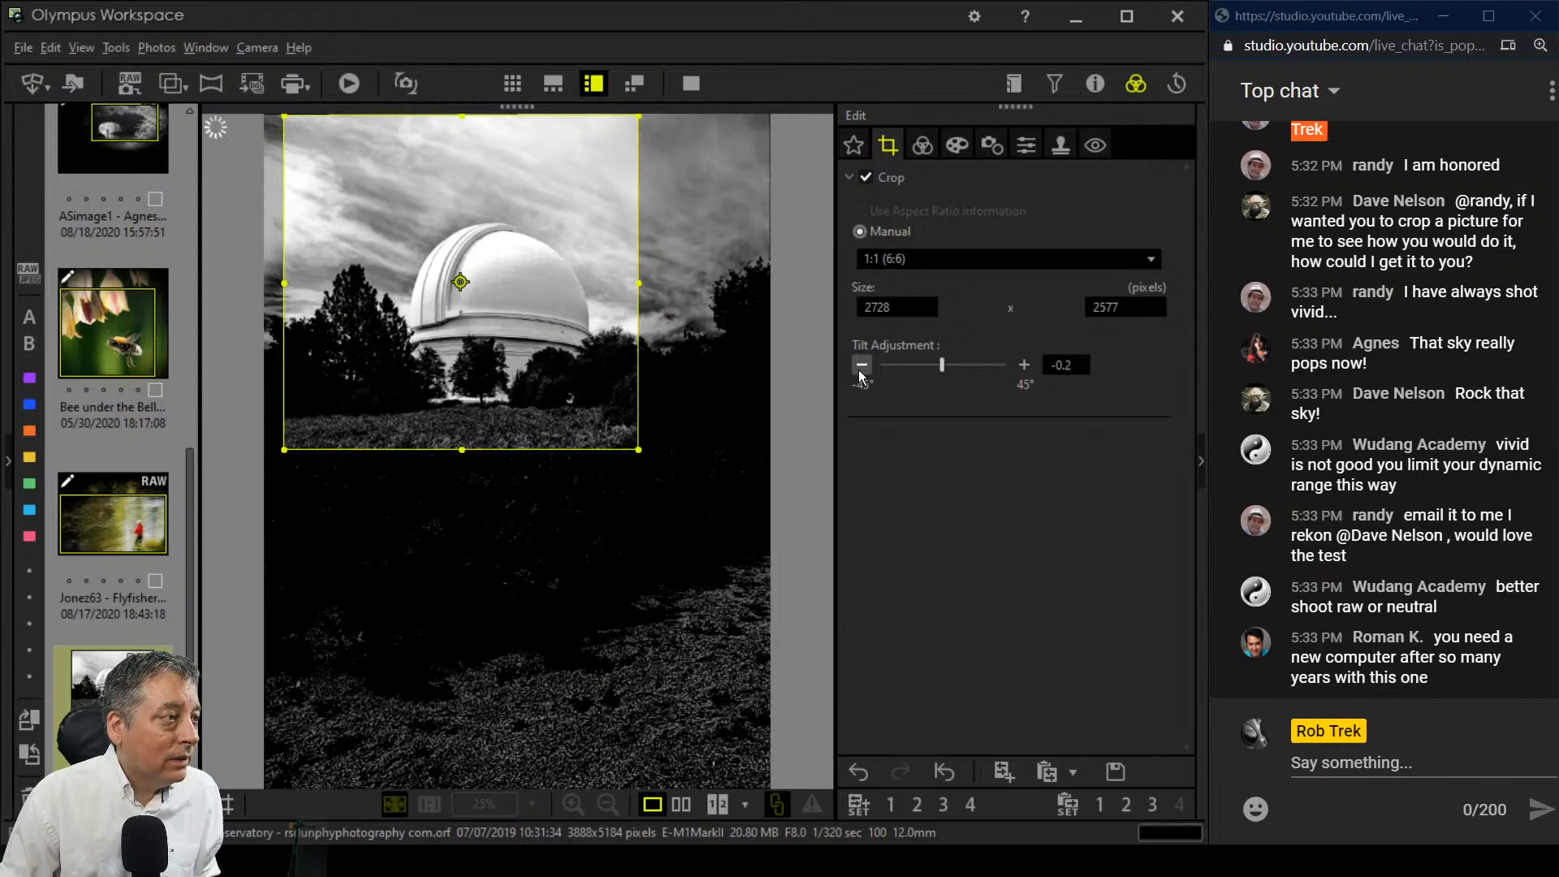
pyautogui.click(924, 150)
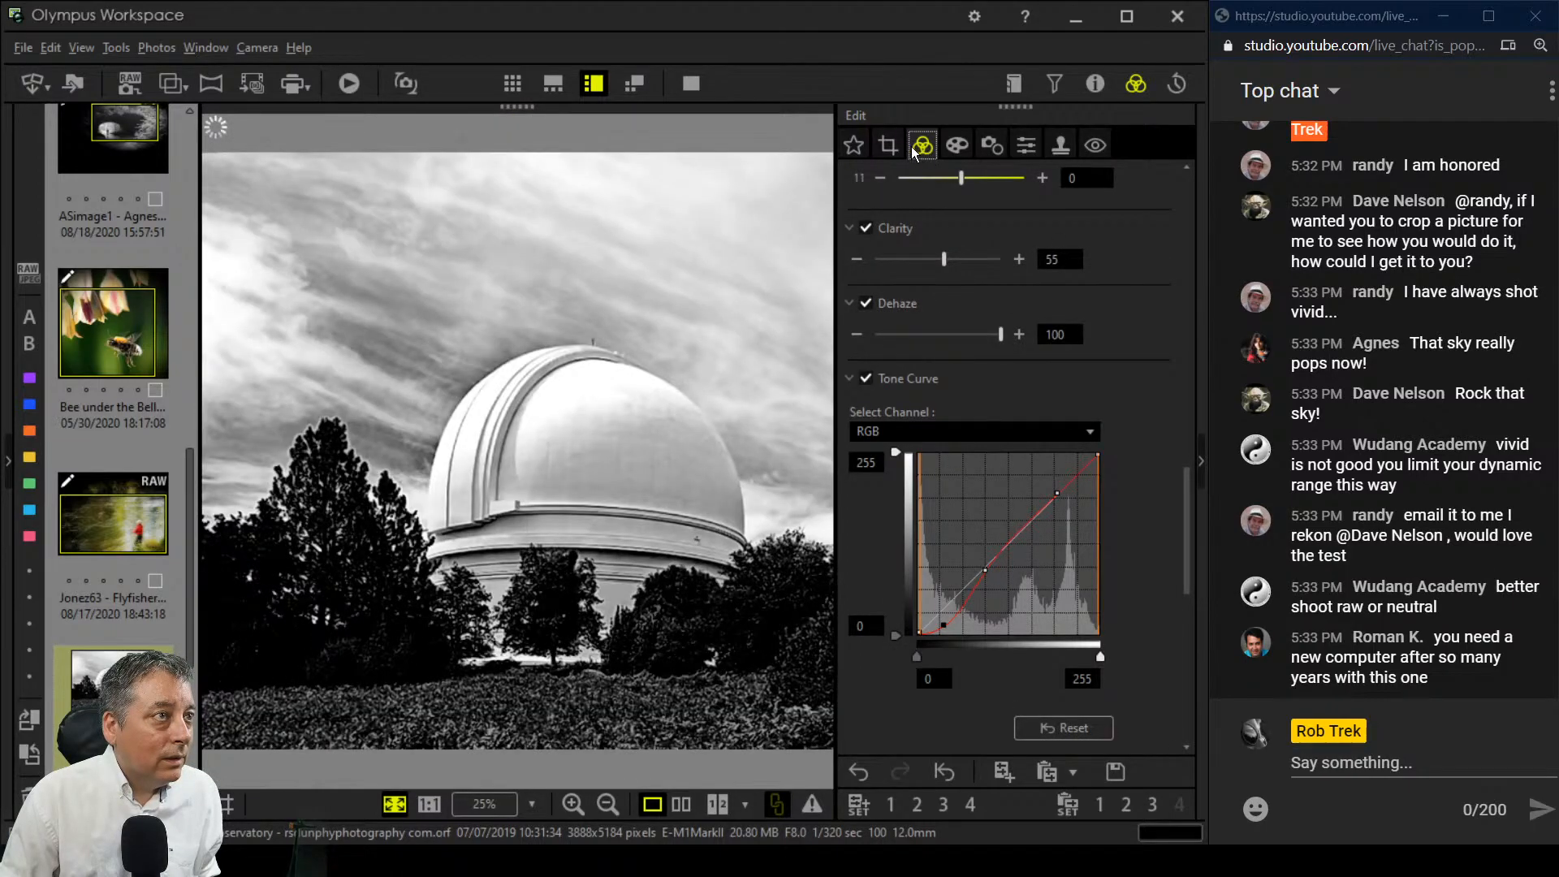
# Step: Try the 3:2 crop ratio on the observatory photo, and set the ratio to the landscape "3.0:4.0" preset
pyautogui.click(889, 145)
pyautogui.click(926, 259)
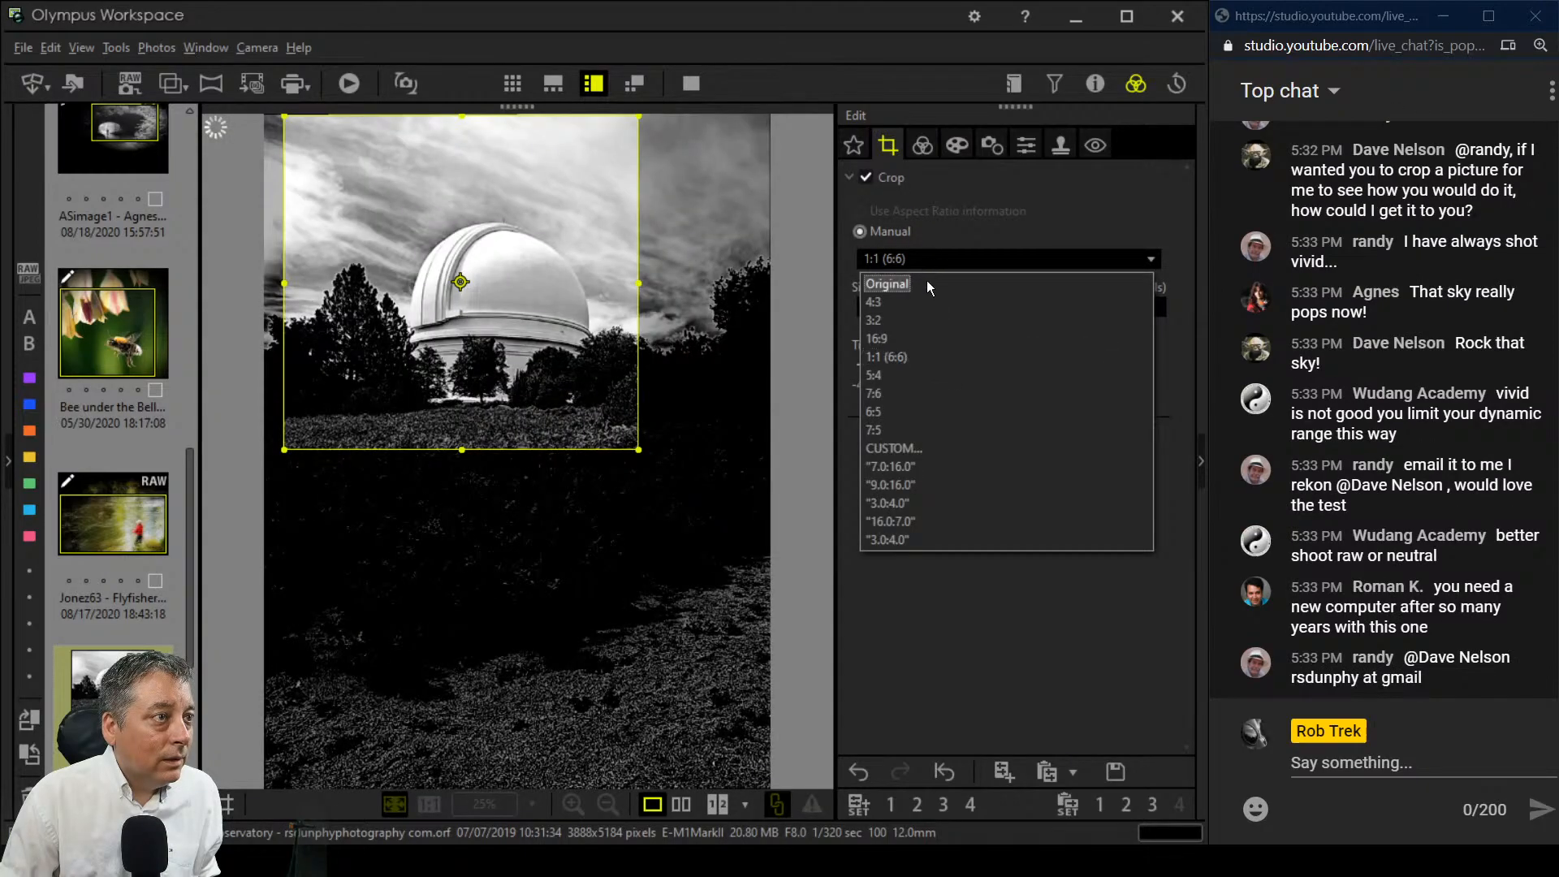
pyautogui.click(924, 319)
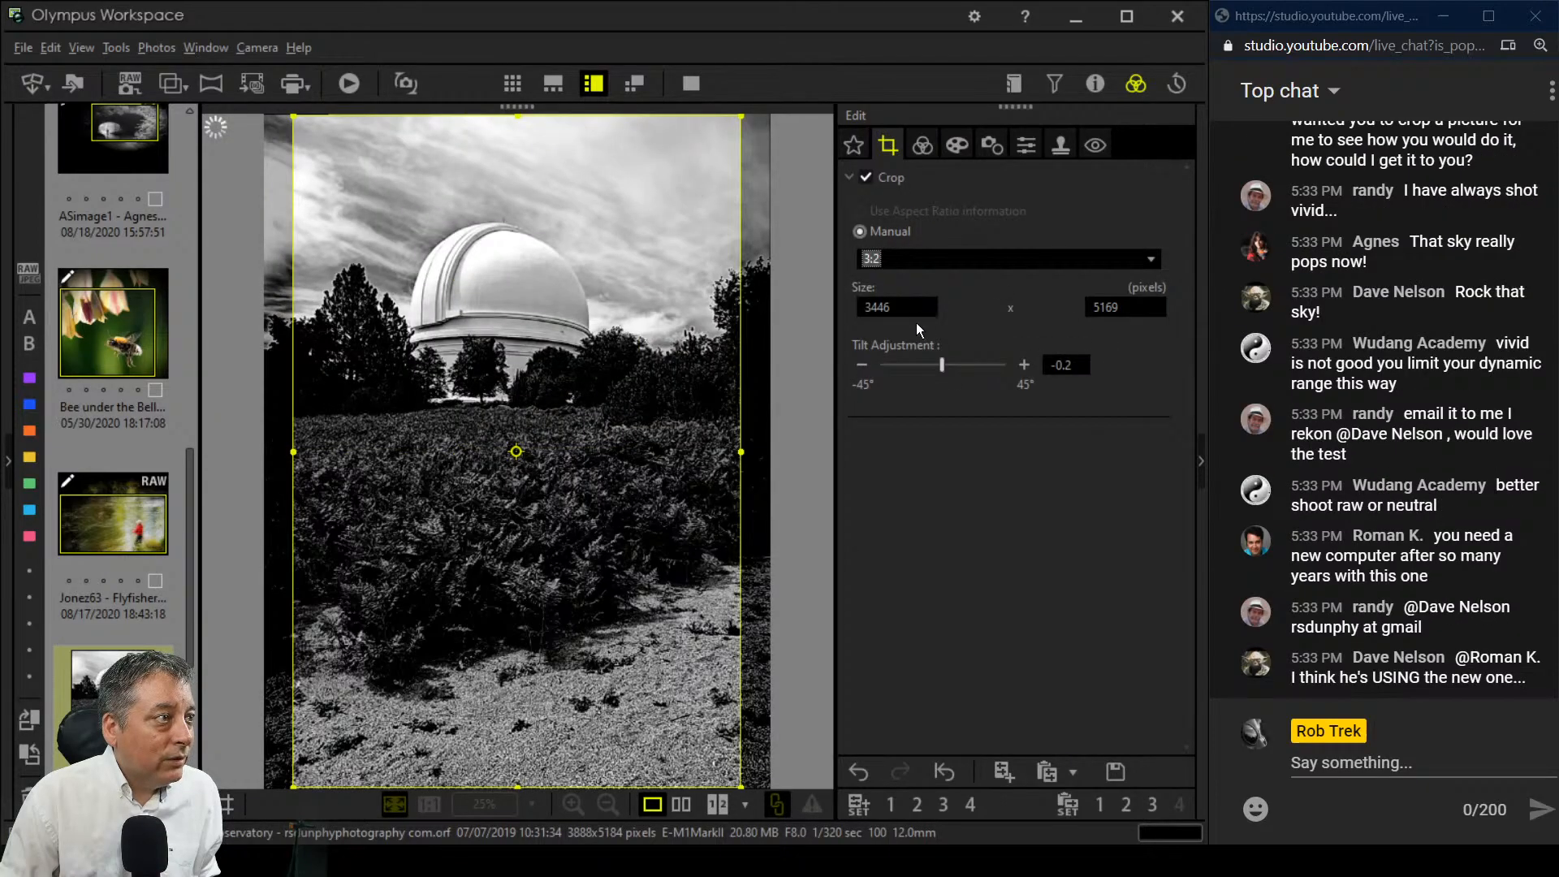
pyautogui.click(932, 255)
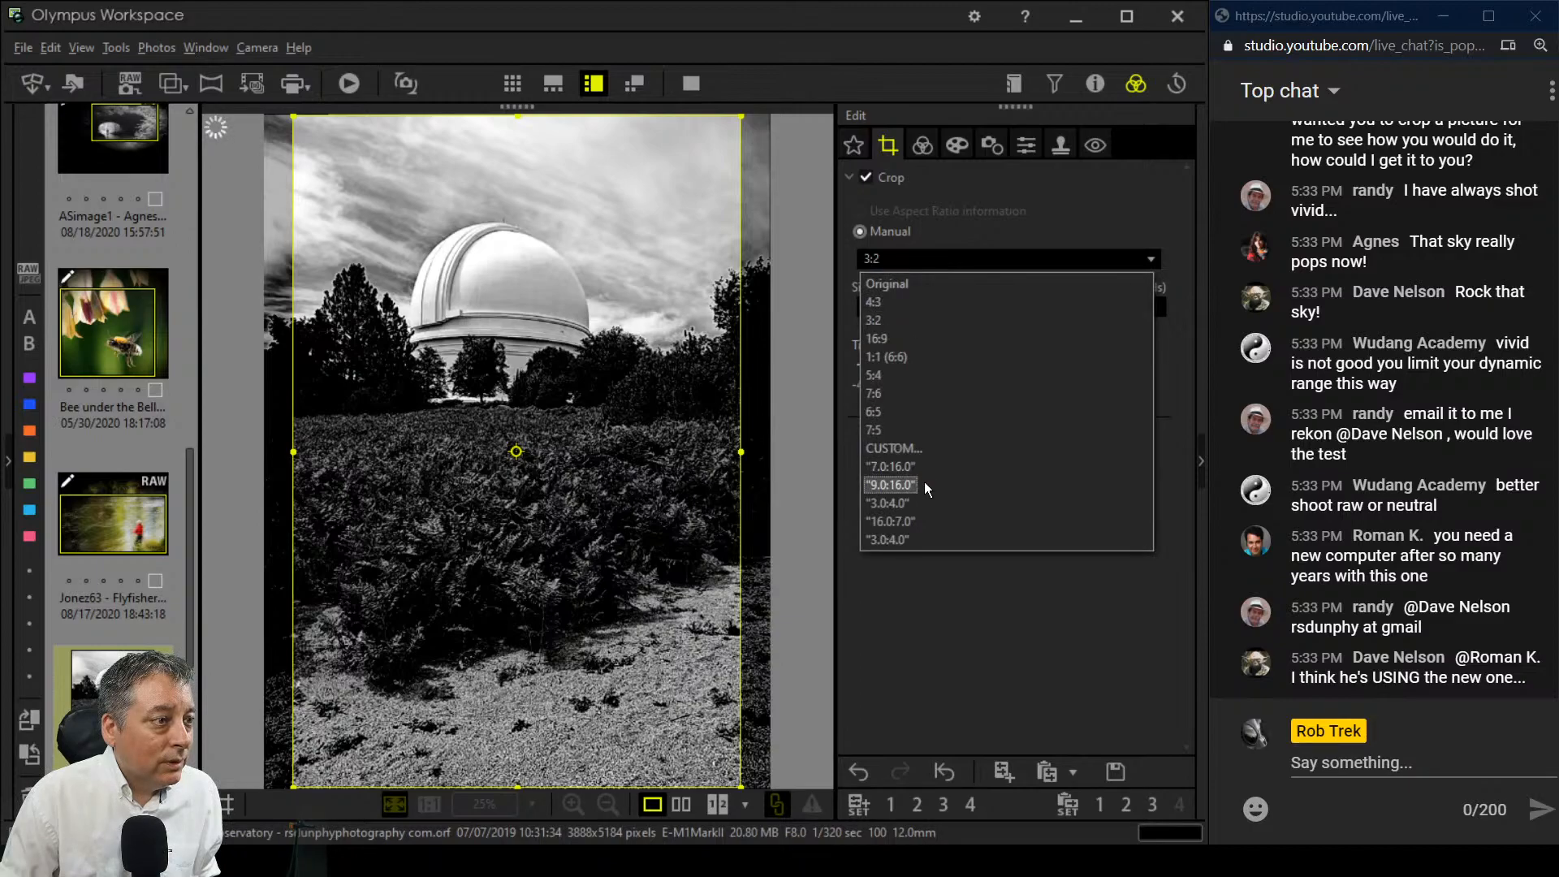
pyautogui.click(918, 536)
# Step: Move the crop frame up around the observatory dome, trees and sky, and shrink it to about 3377 x 2531 pixels
pyautogui.moveTo(632, 330); pyautogui.dragTo(631, 253)
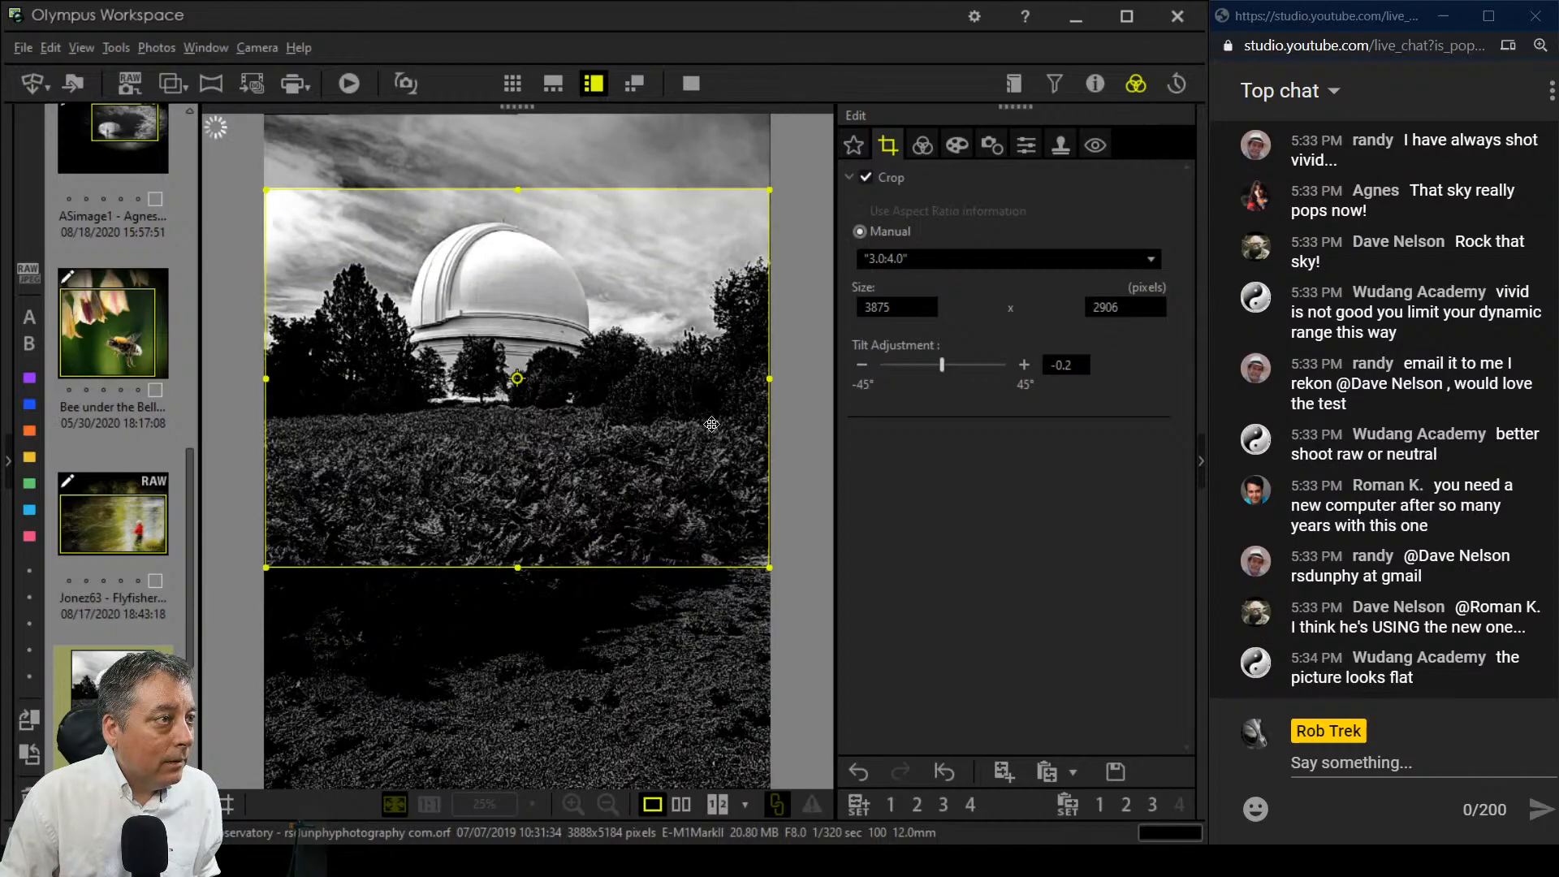
pyautogui.moveTo(763, 569); pyautogui.dragTo(724, 517)
pyautogui.moveTo(654, 441); pyautogui.dragTo(595, 277)
pyautogui.moveTo(653, 342); pyautogui.dragTo(653, 341)
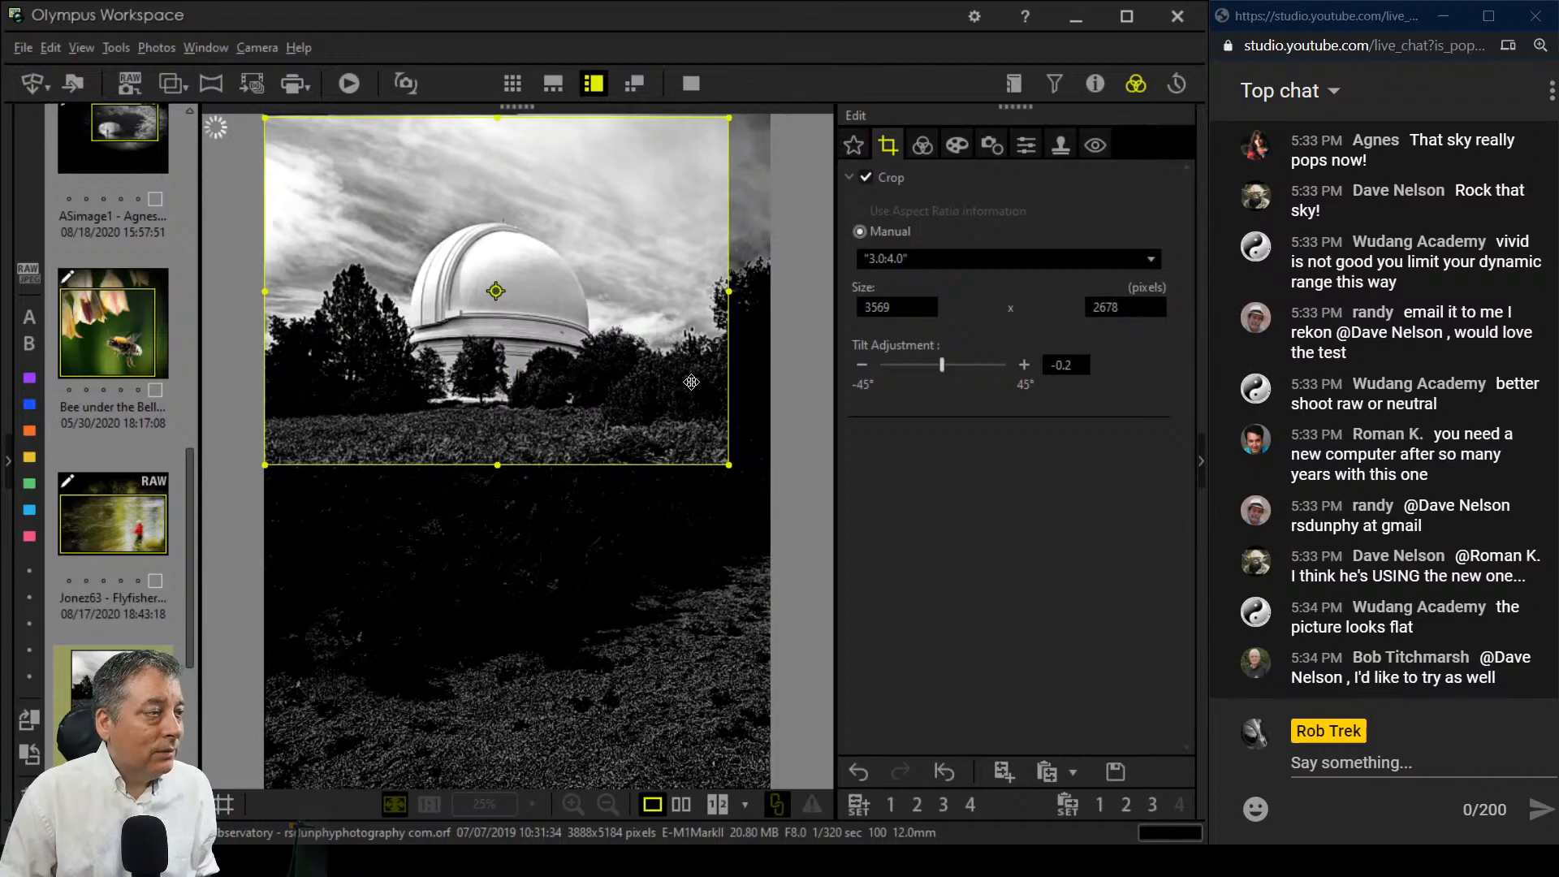
pyautogui.moveTo(728, 462); pyautogui.dragTo(709, 445)
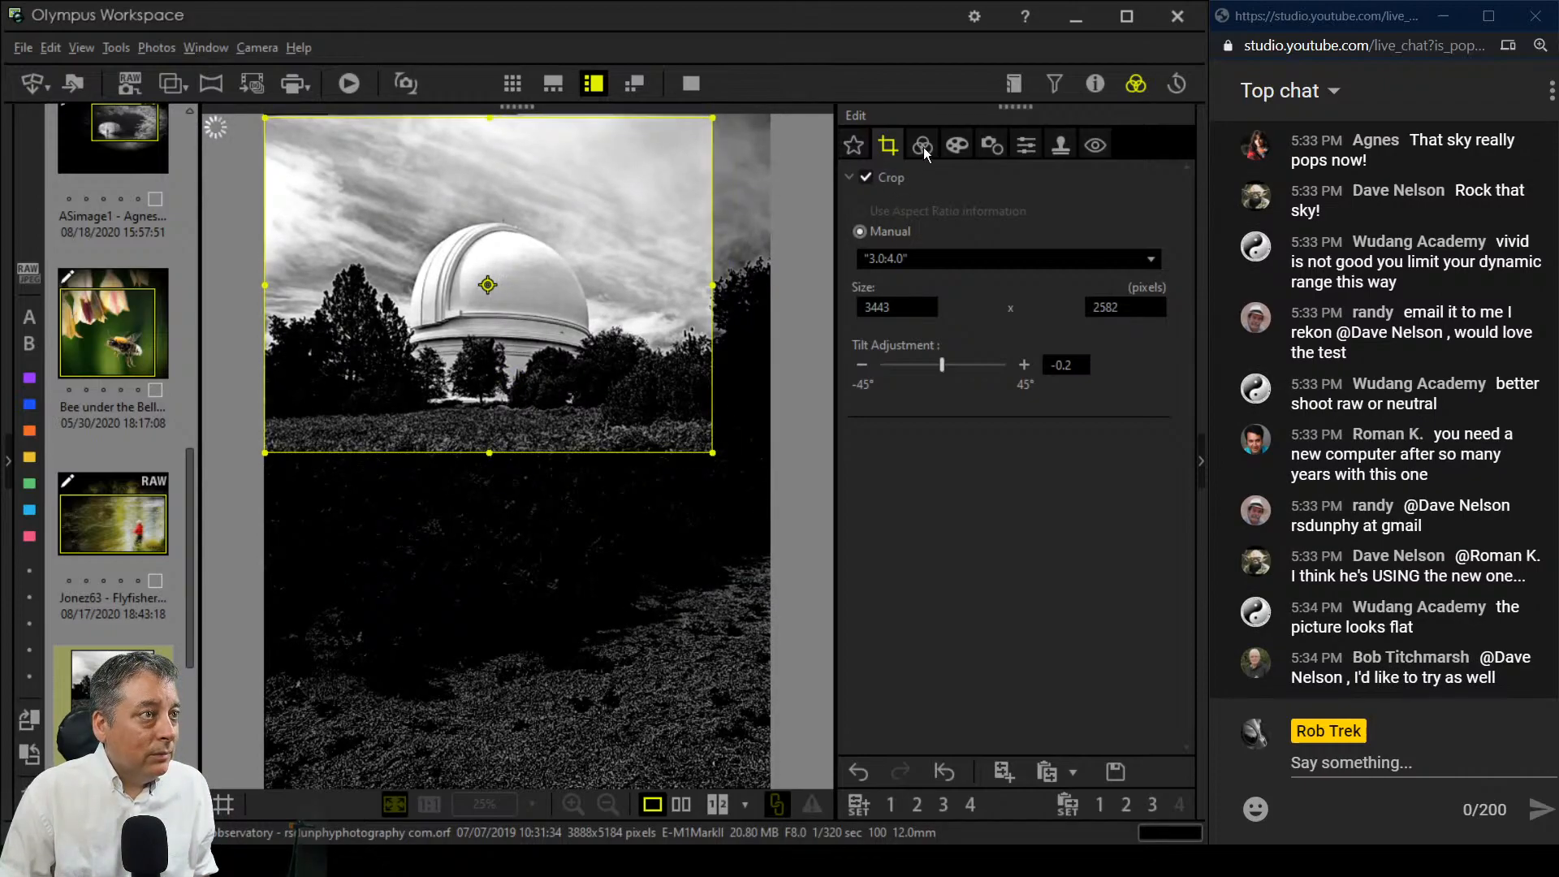
pyautogui.click(923, 146)
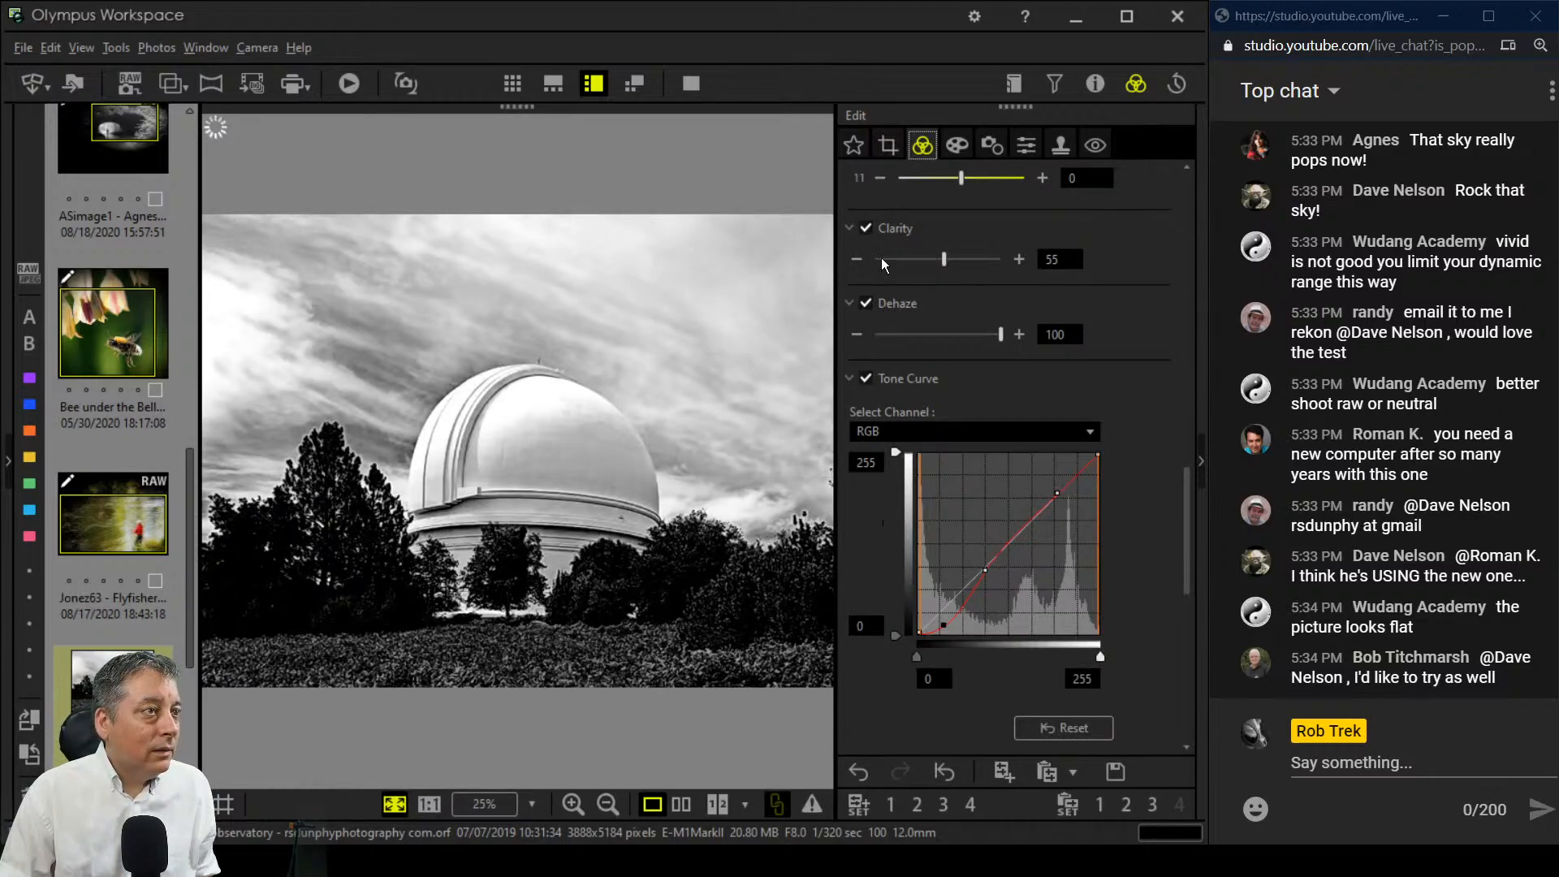
pyautogui.click(893, 150)
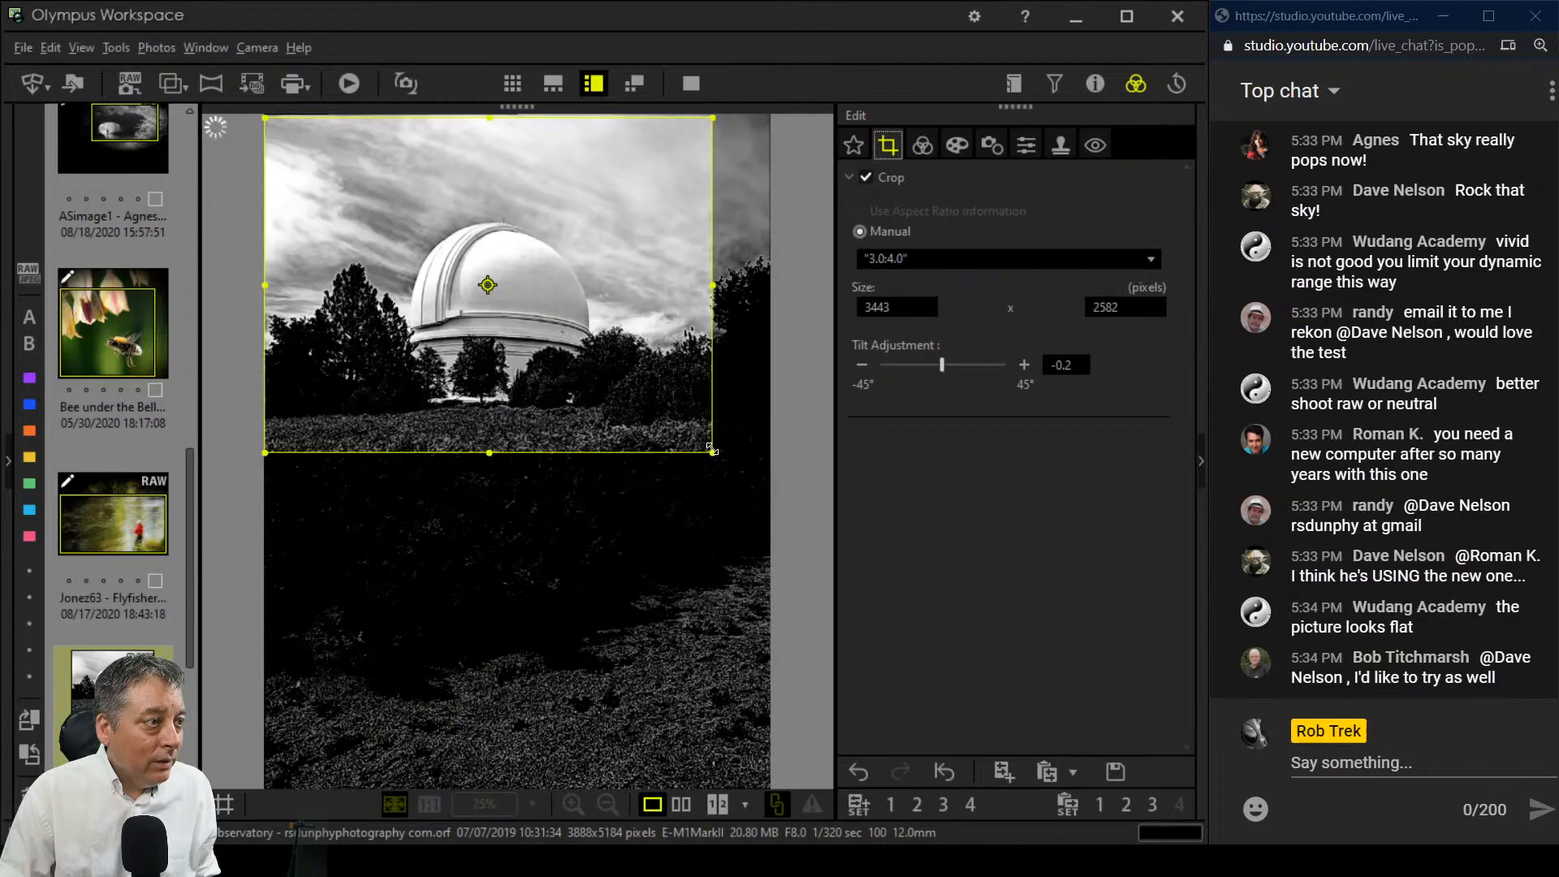
pyautogui.moveTo(712, 449); pyautogui.dragTo(703, 445)
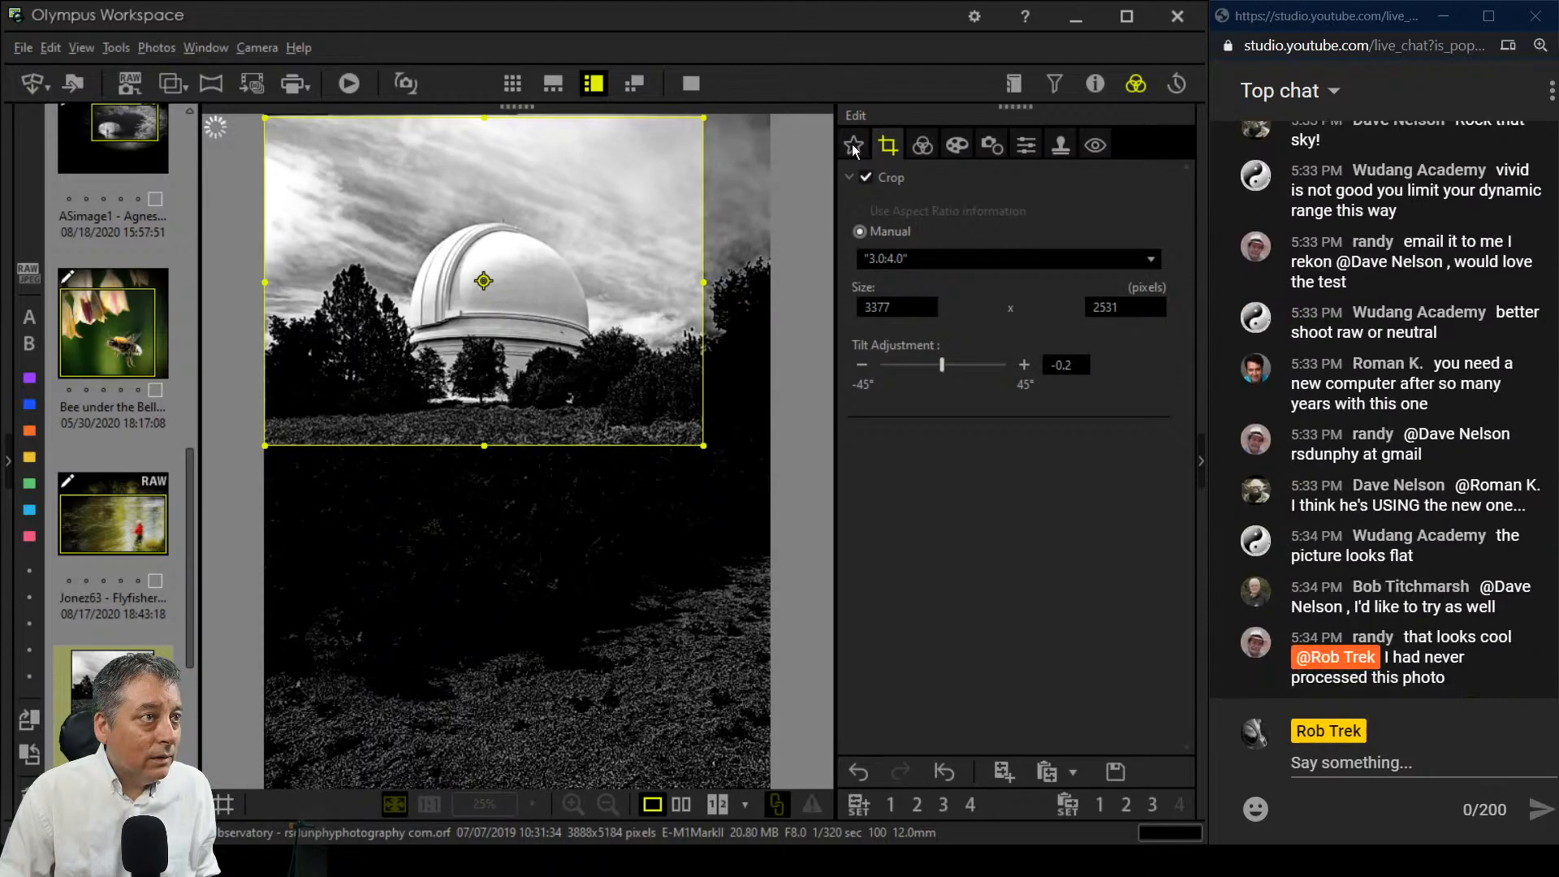
pyautogui.click(922, 146)
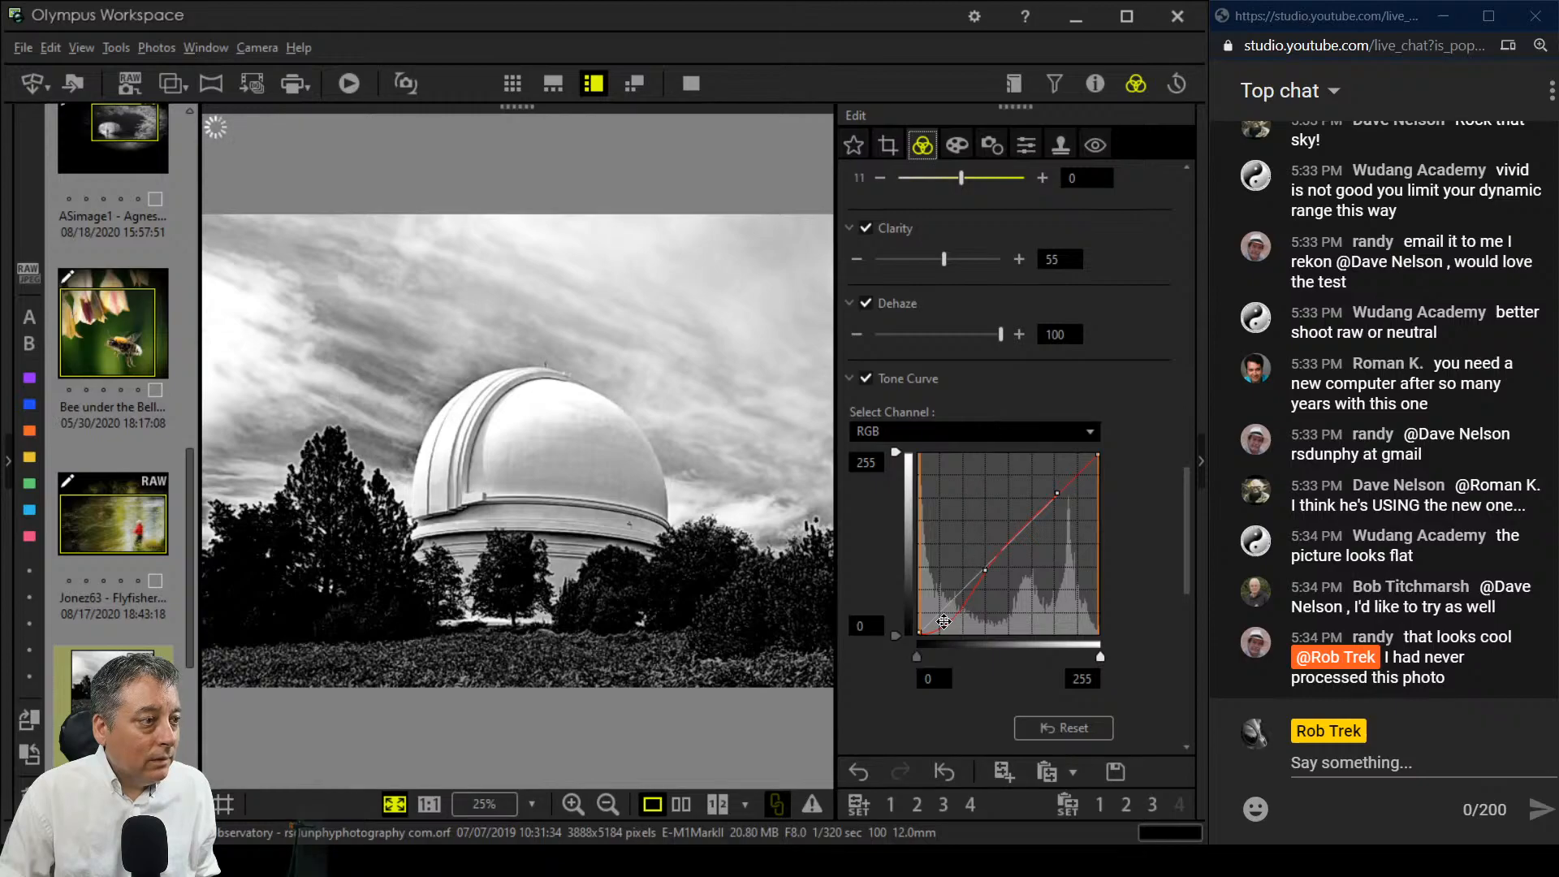
# Step: Darken the observatory photo's edges with a vignetting adjustment of -6
pyautogui.click(958, 146)
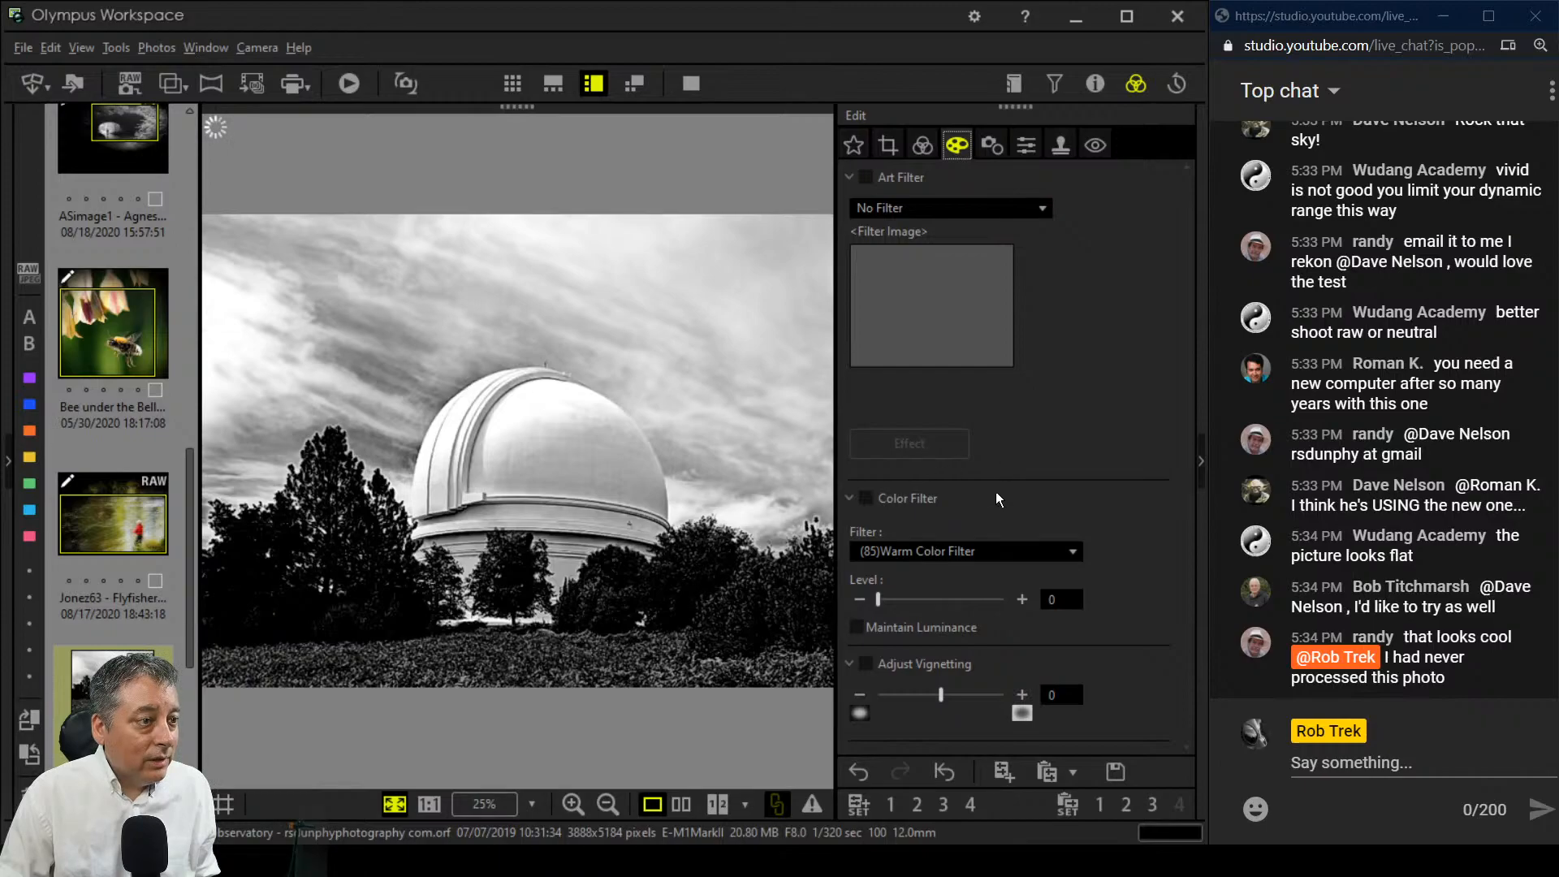
pyautogui.moveTo(941, 695); pyautogui.dragTo(928, 696)
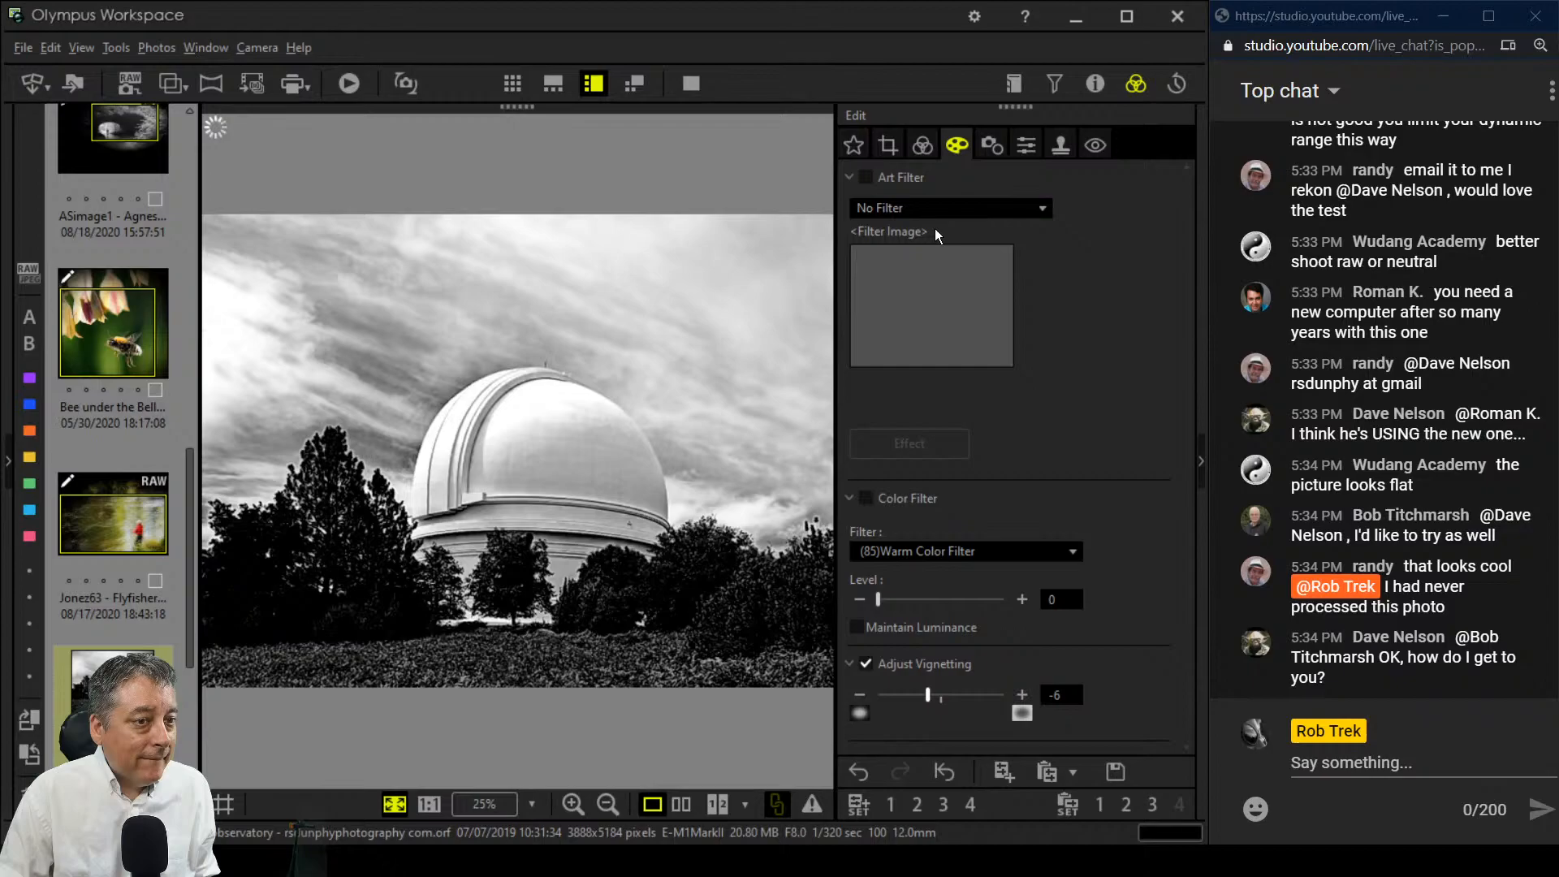
pyautogui.click(922, 146)
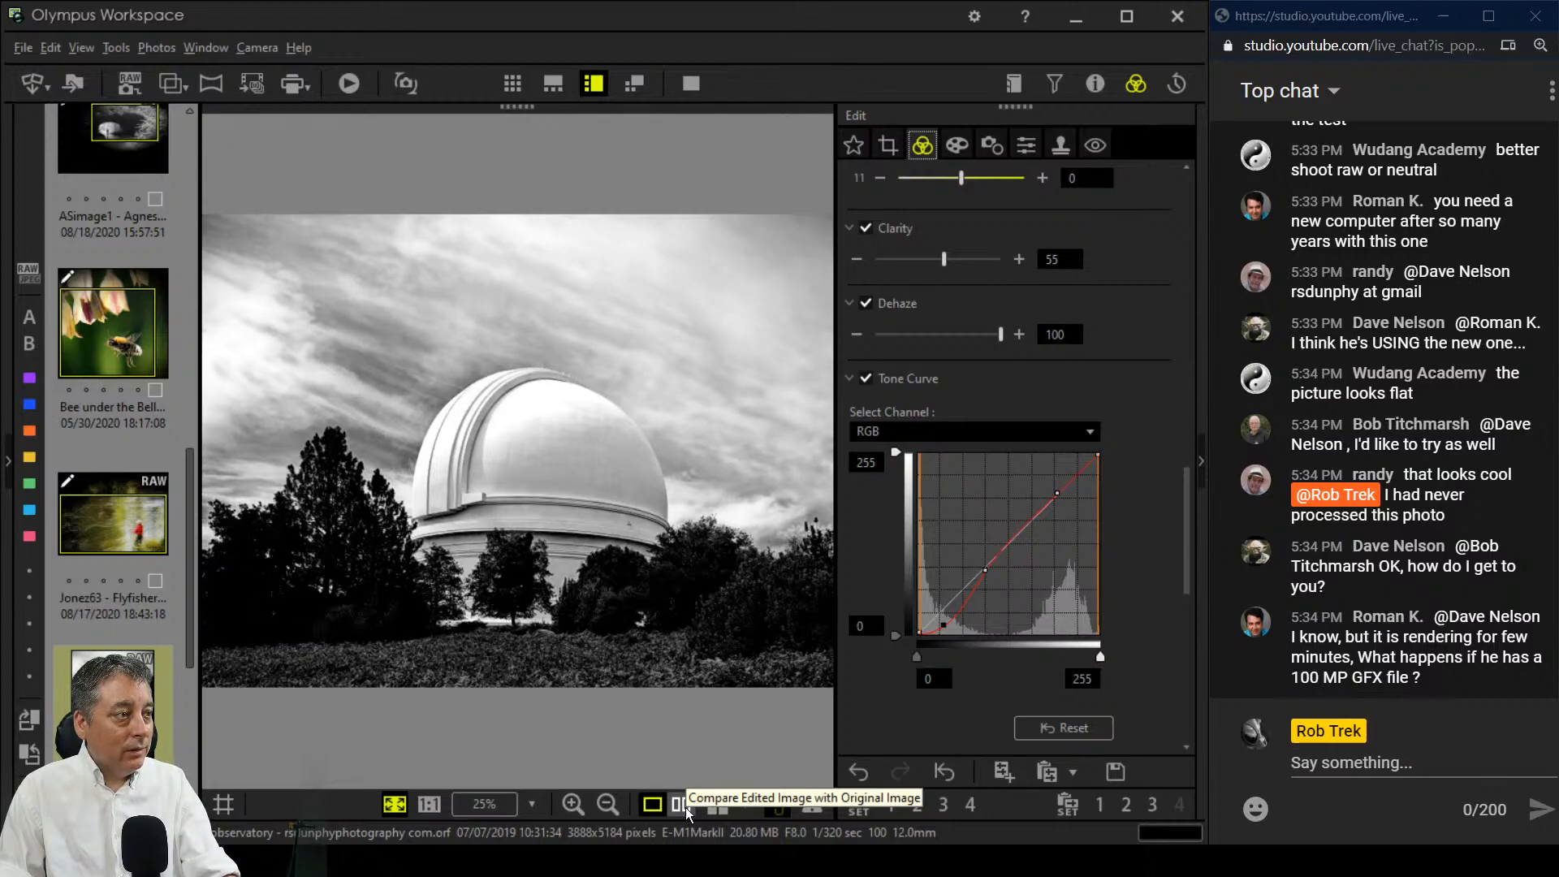
# Step: Compare the edited observatory photo side by side with the original in full screen
pyautogui.click(682, 806)
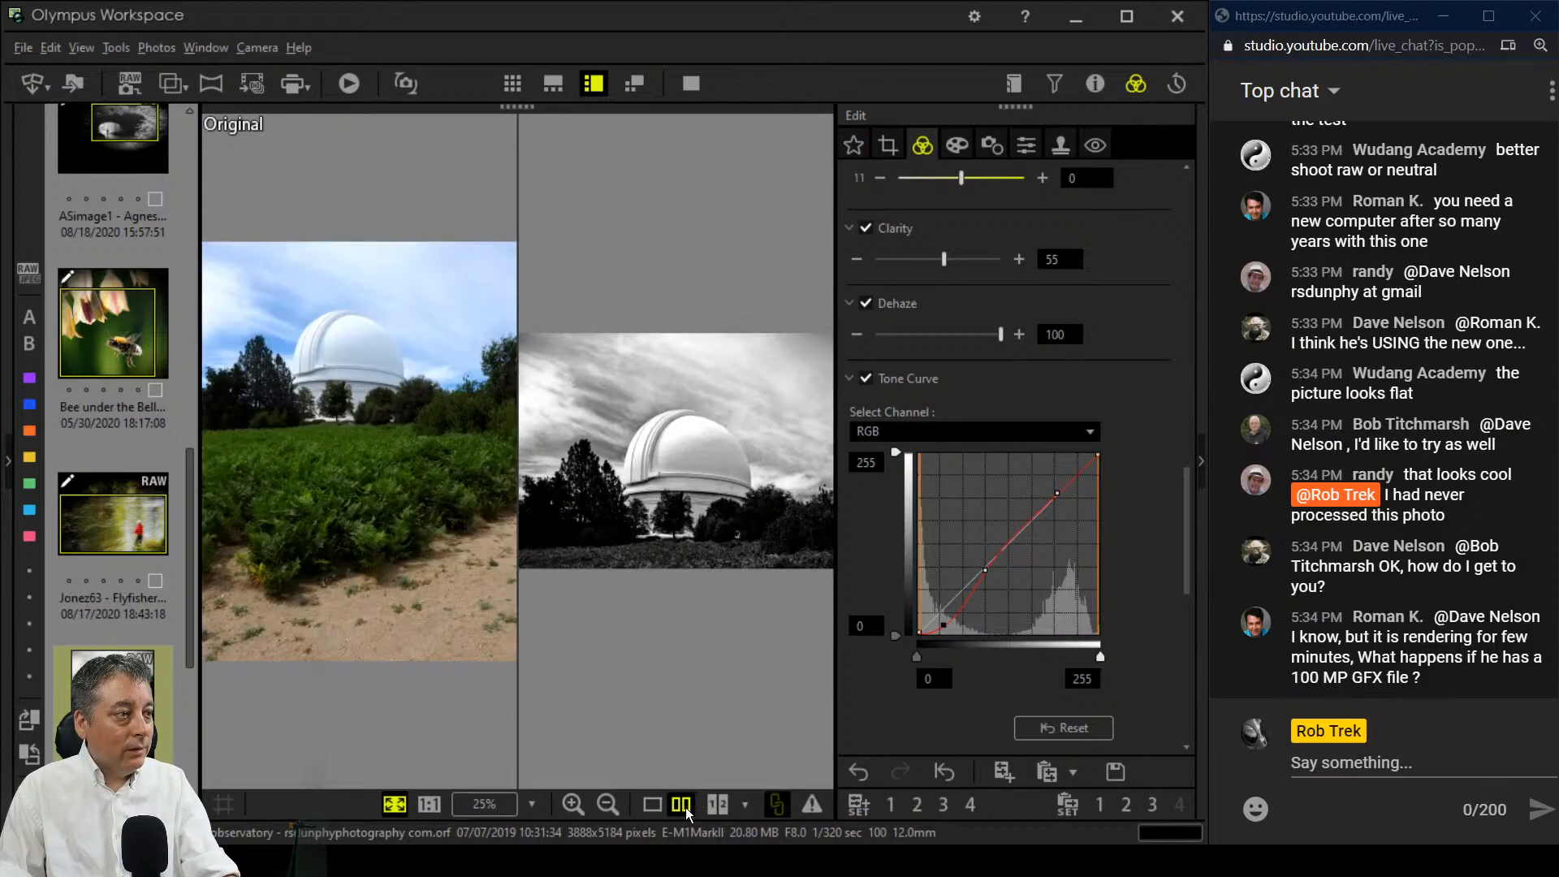
pyautogui.click(691, 83)
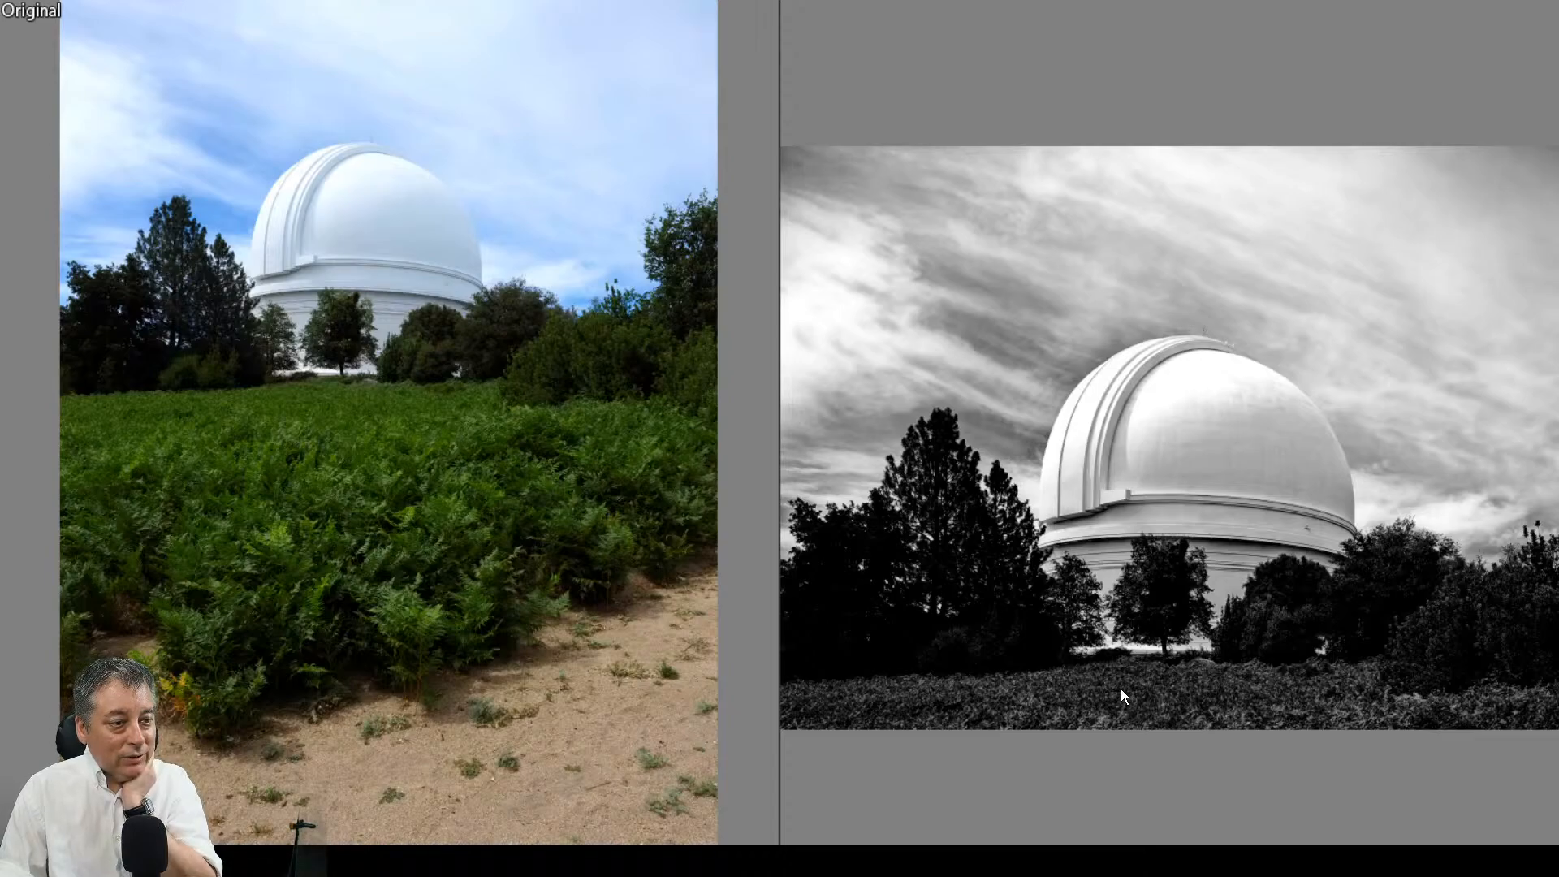
pyautogui.press('Escape')
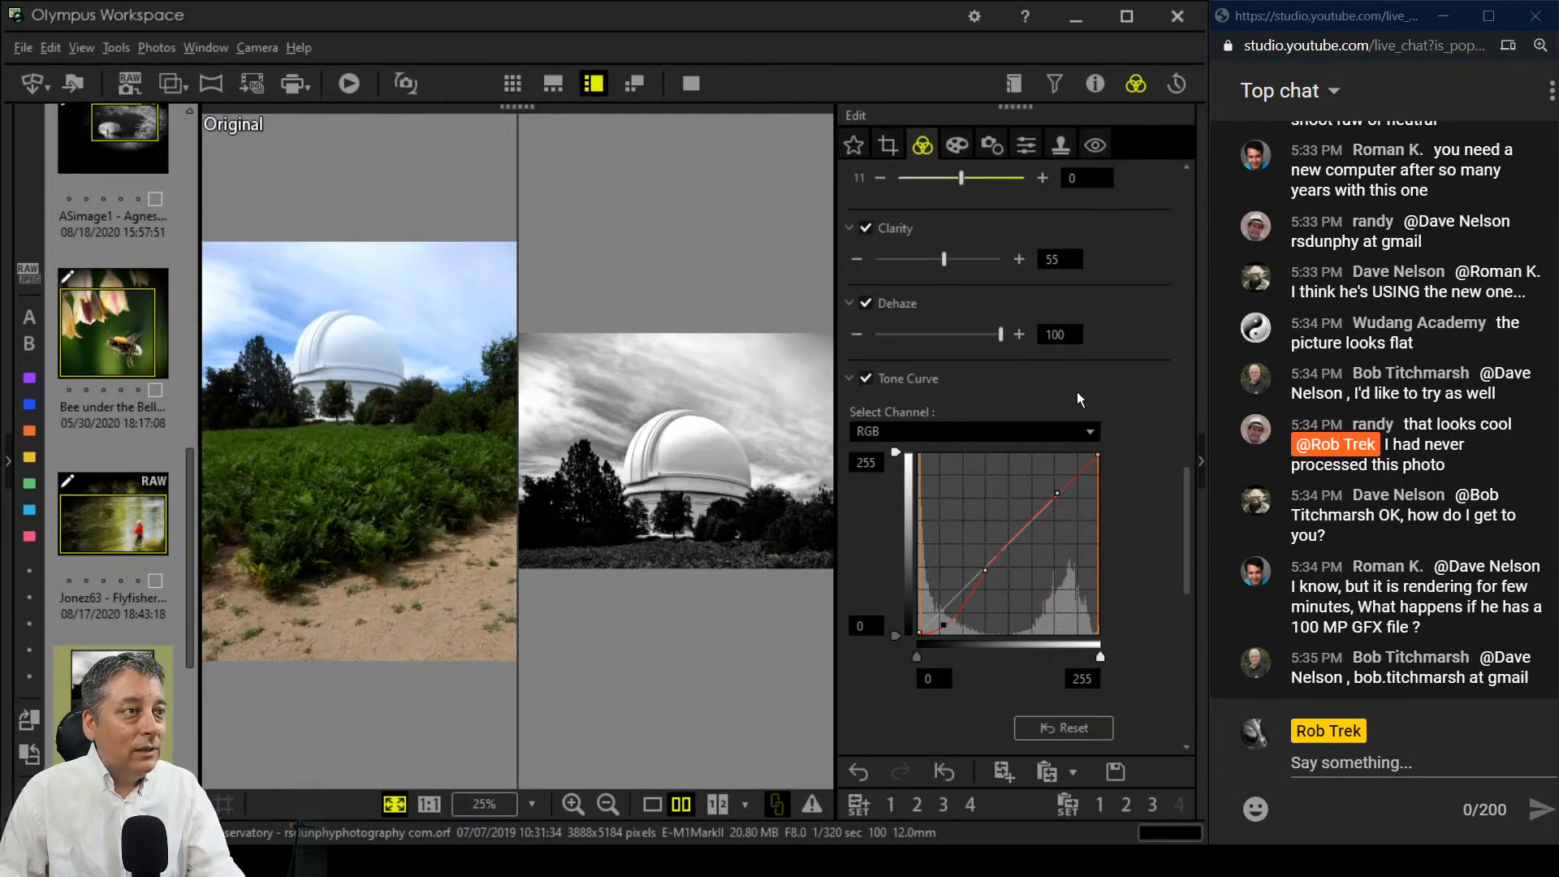
# Step: Try to lower the luminance of color 10 to -4 on the monotone observatory photo
pyautogui.scroll(3, 1073, 392)
pyautogui.scroll(6, 1088, 392)
pyautogui.click(995, 439)
pyautogui.scroll(-6, 994, 455)
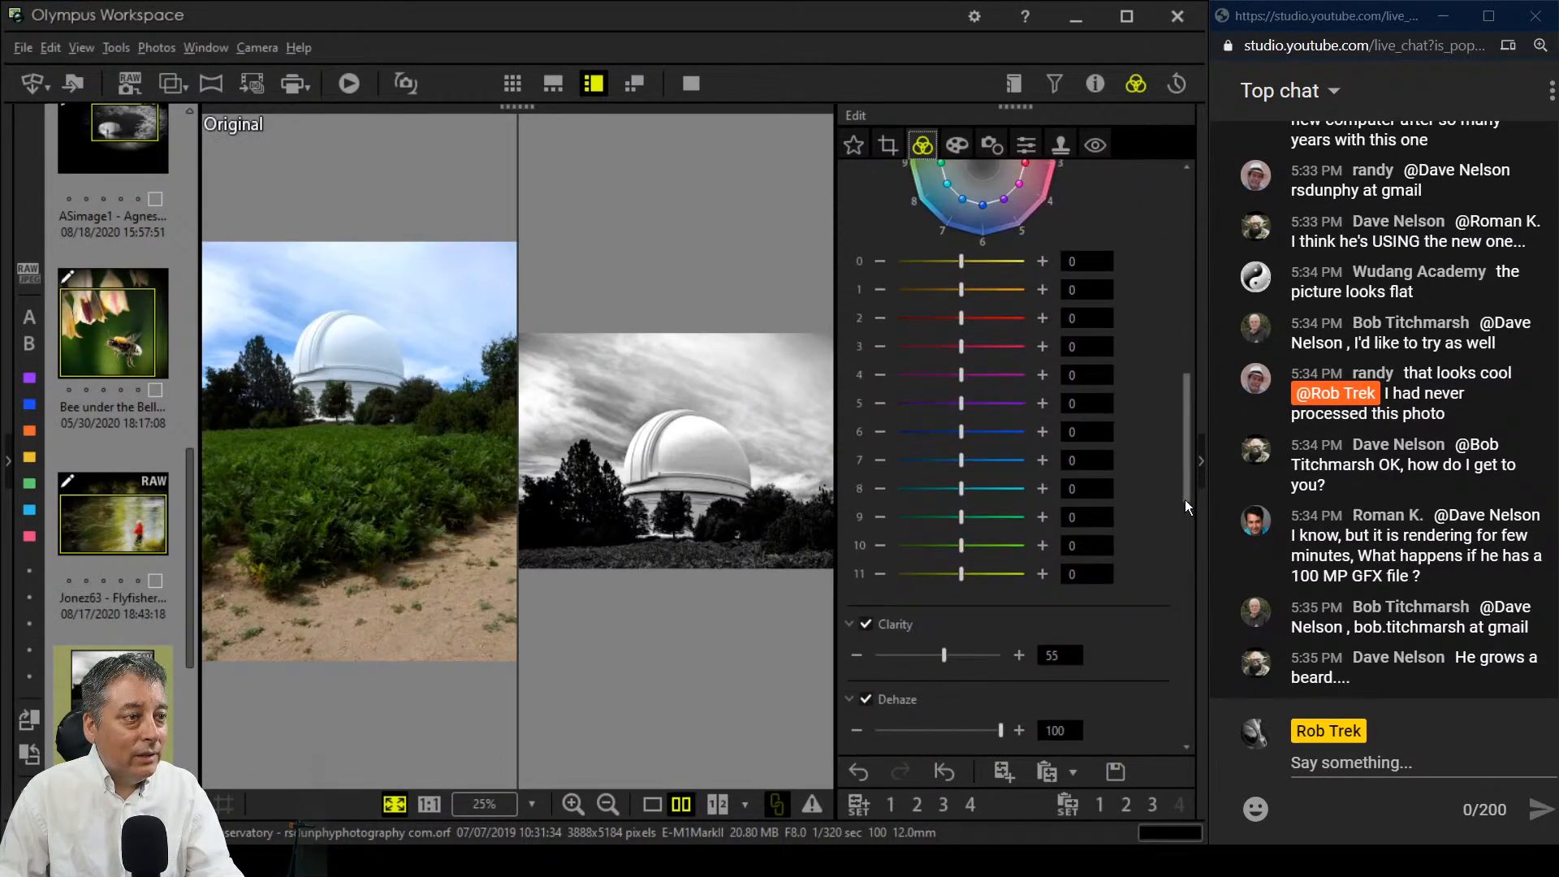
pyautogui.moveTo(965, 550); pyautogui.dragTo(924, 548)
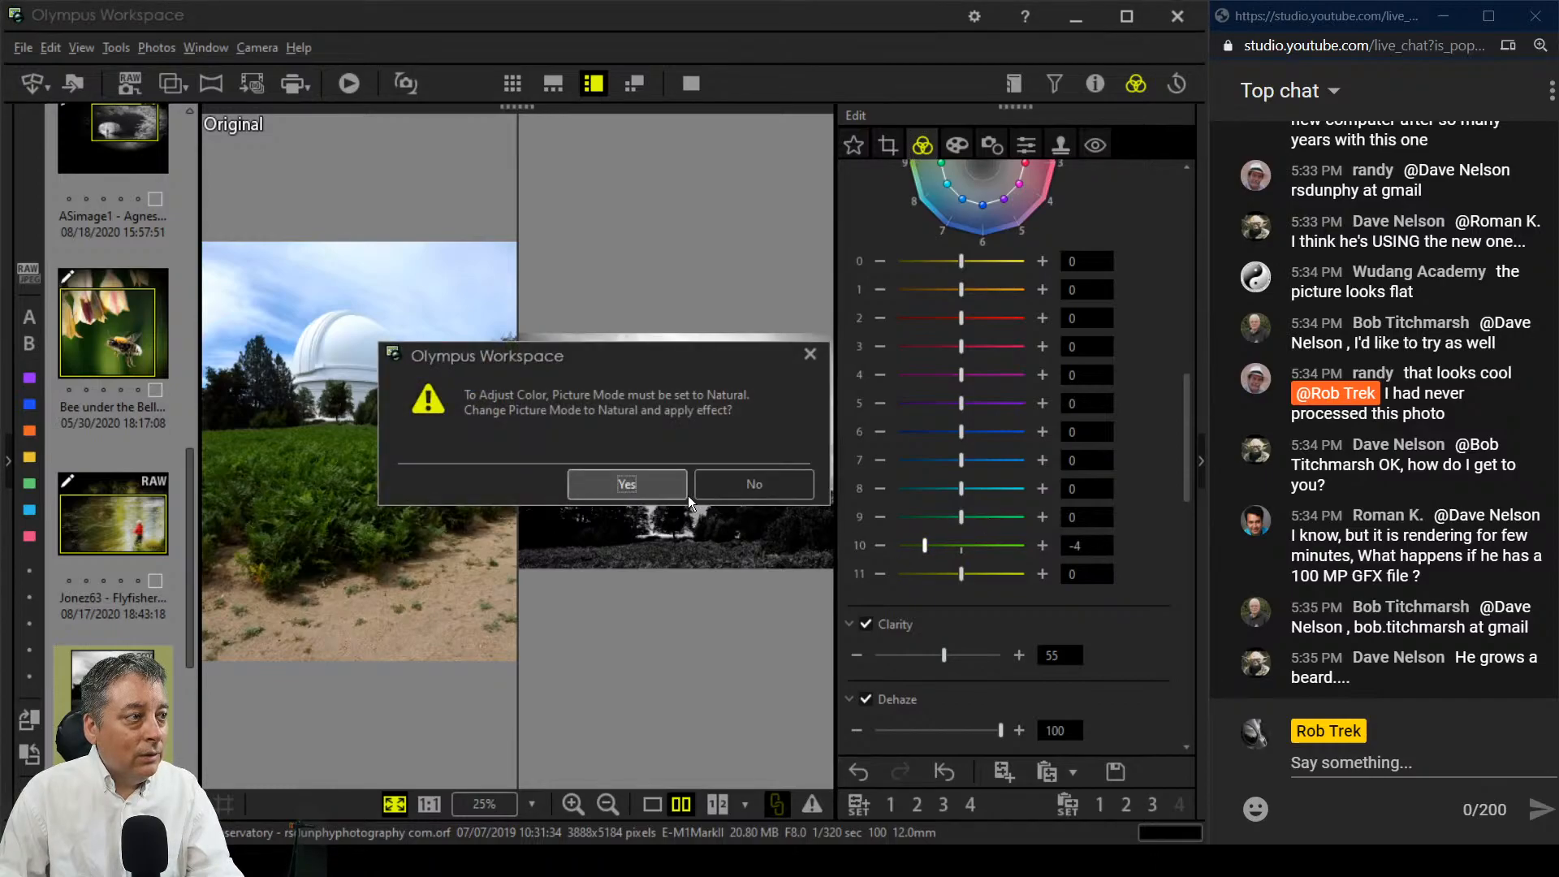
pyautogui.click(809, 355)
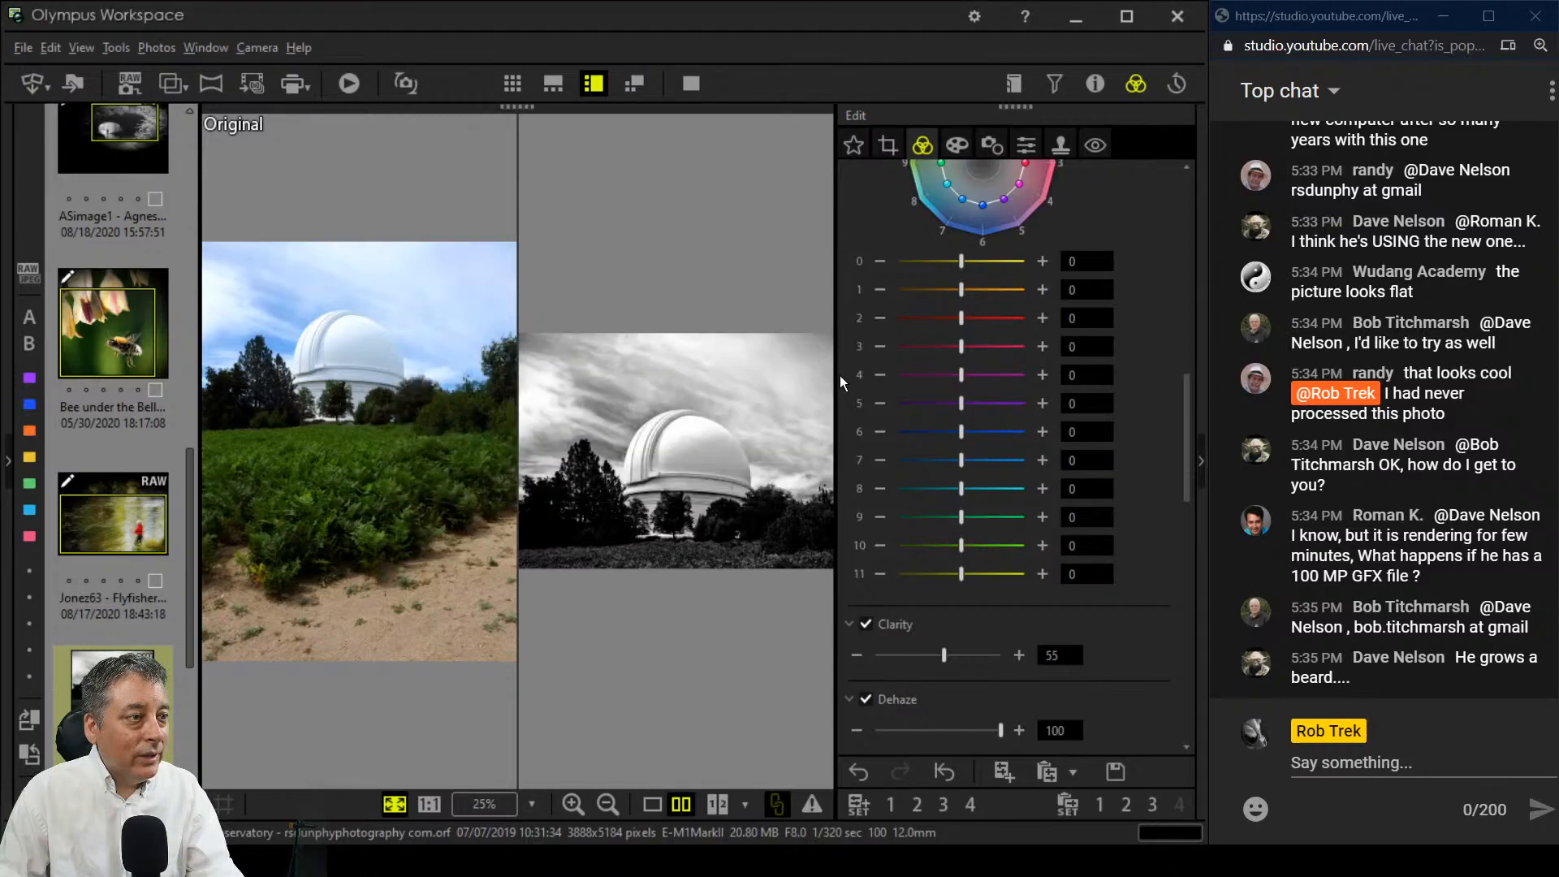
pyautogui.scroll(4, 1146, 523)
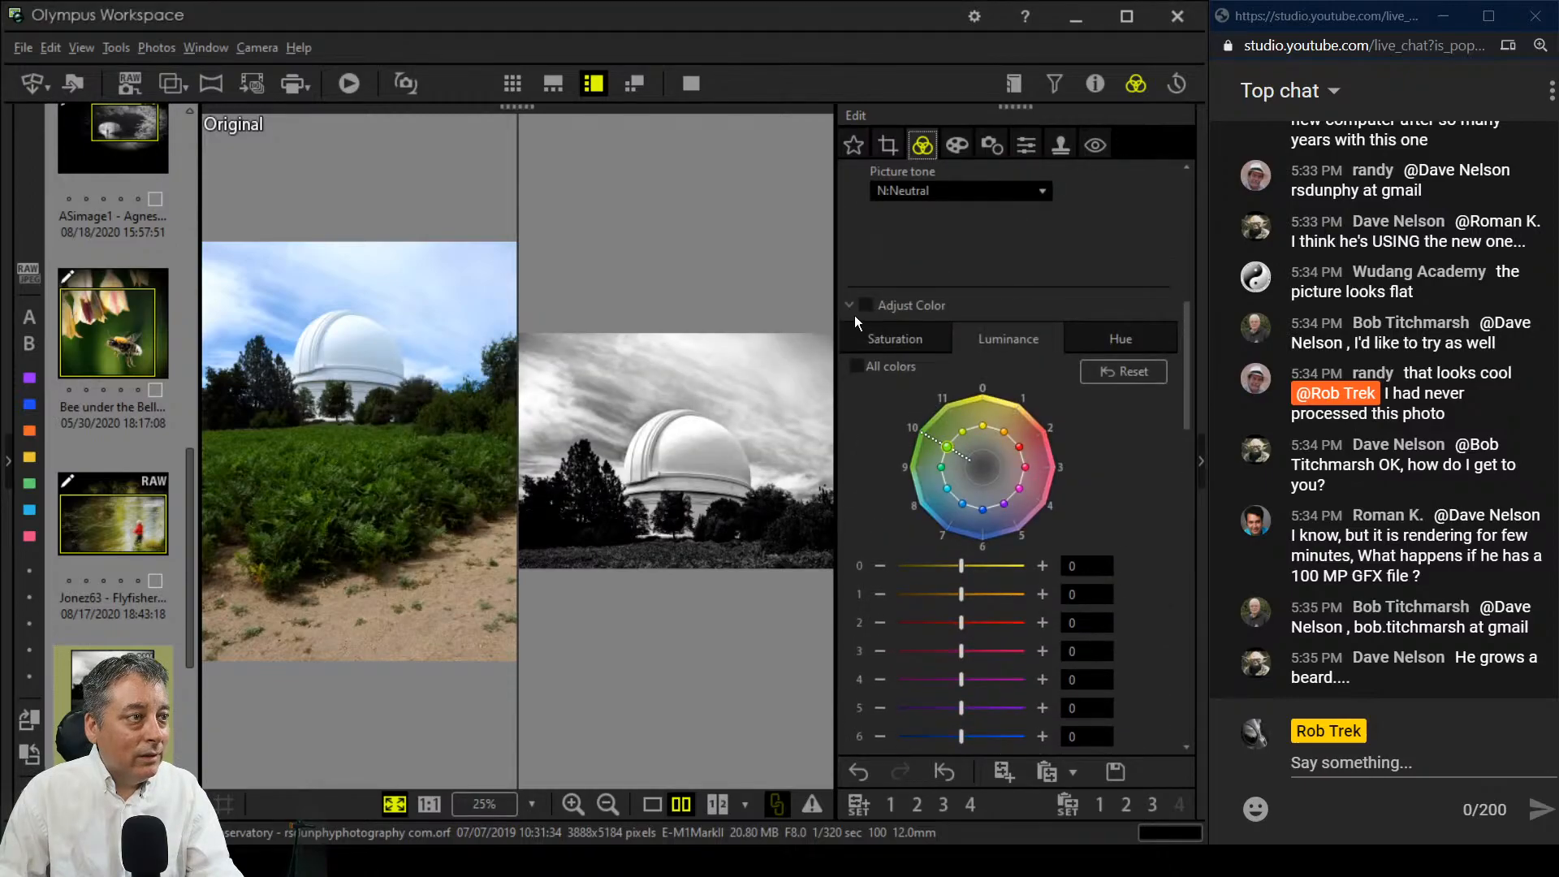
pyautogui.click(849, 308)
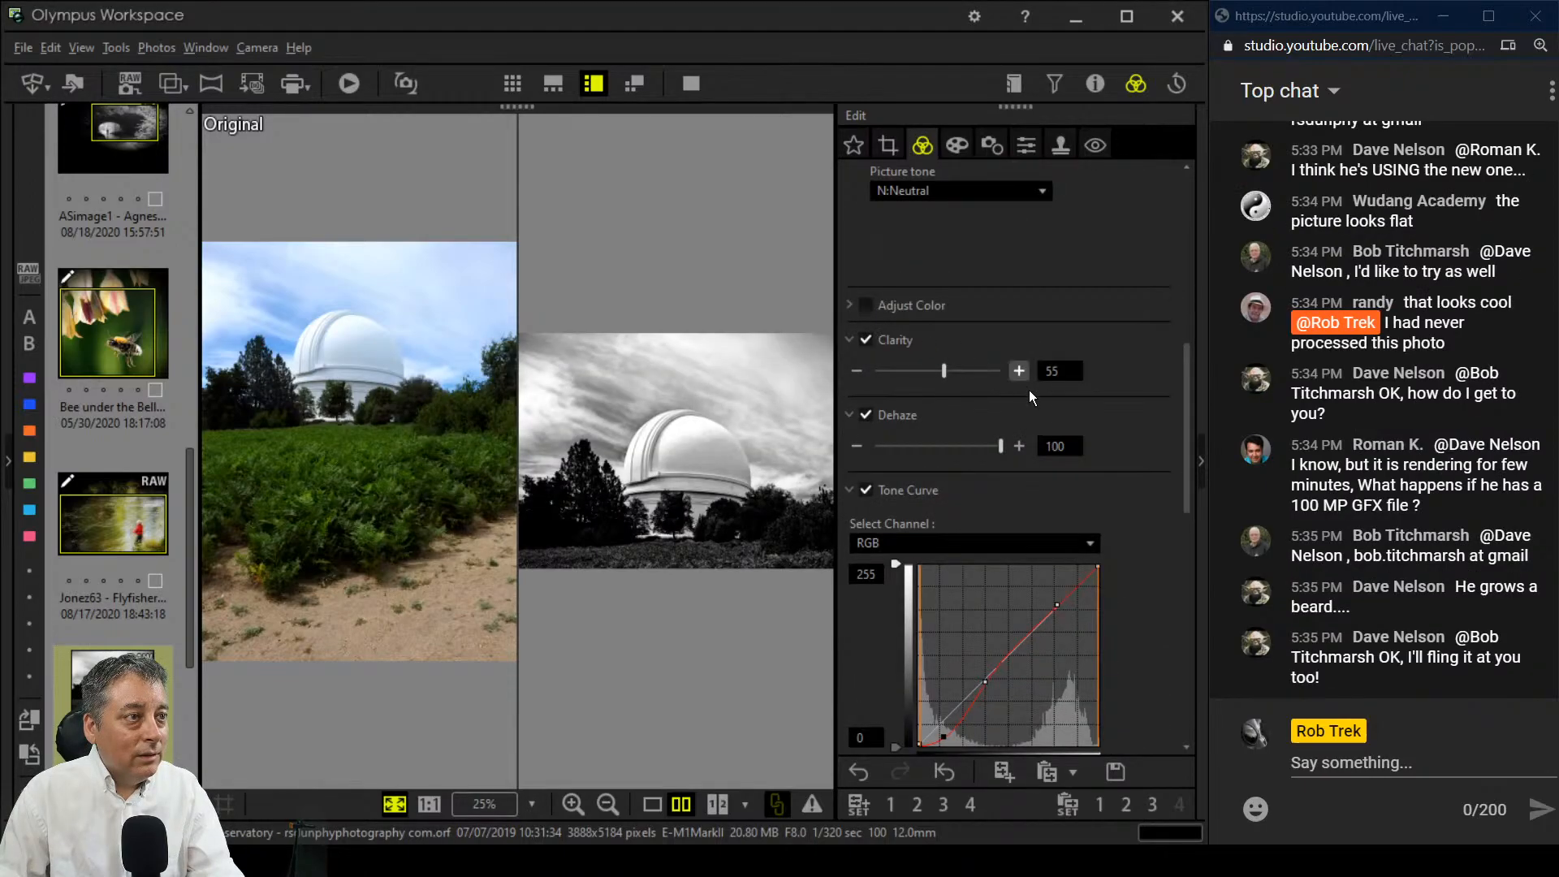
pyautogui.scroll(3, 1040, 380)
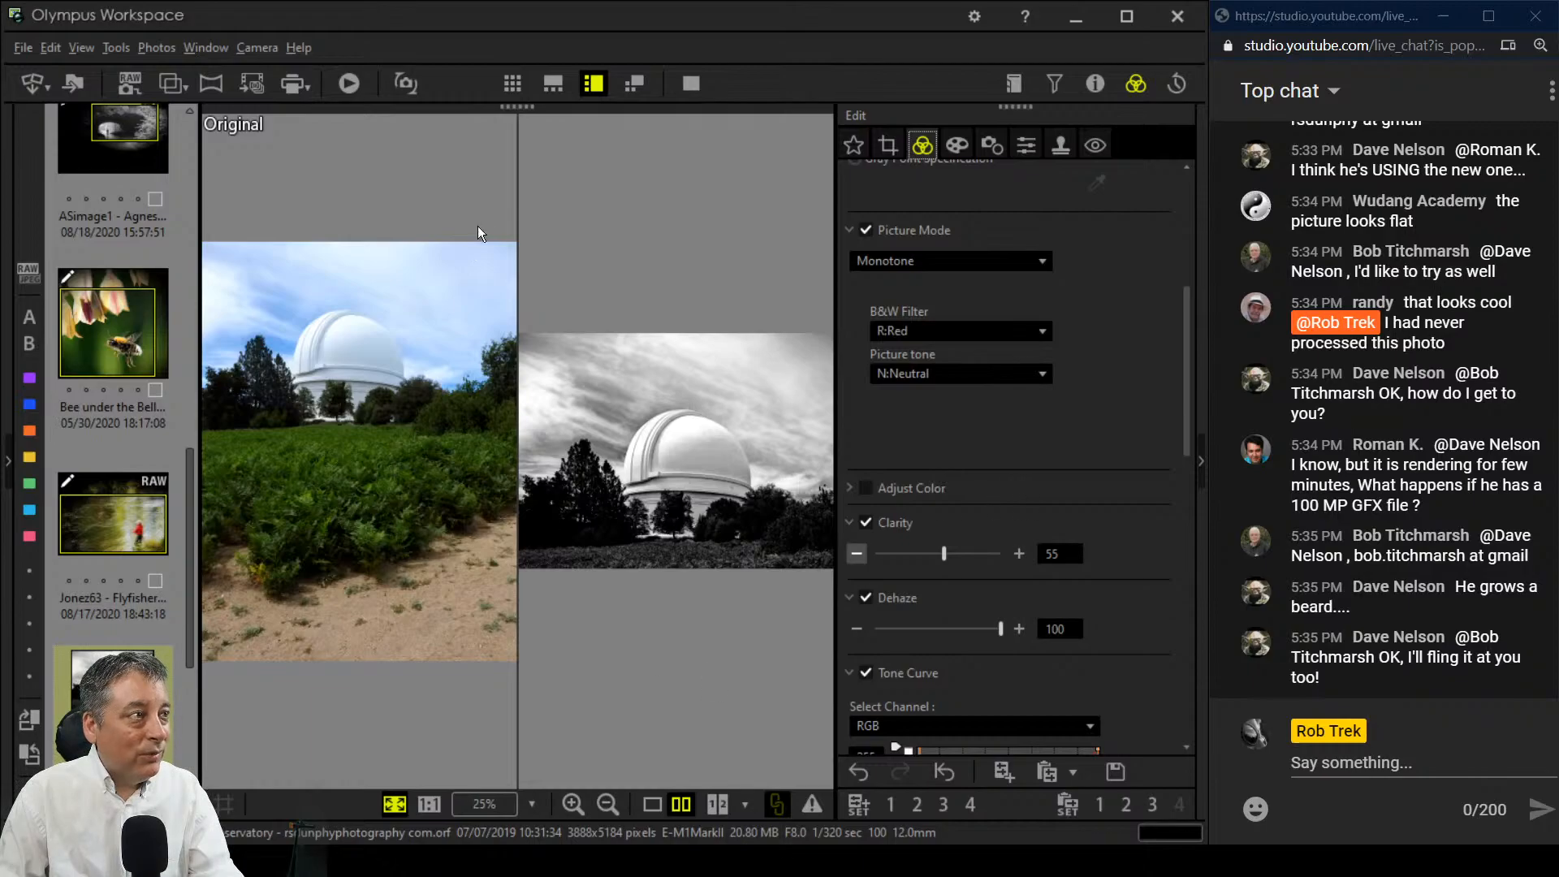
# Step: Return to the single-image view and examine the edited observatory photo in full screen
pyautogui.click(652, 804)
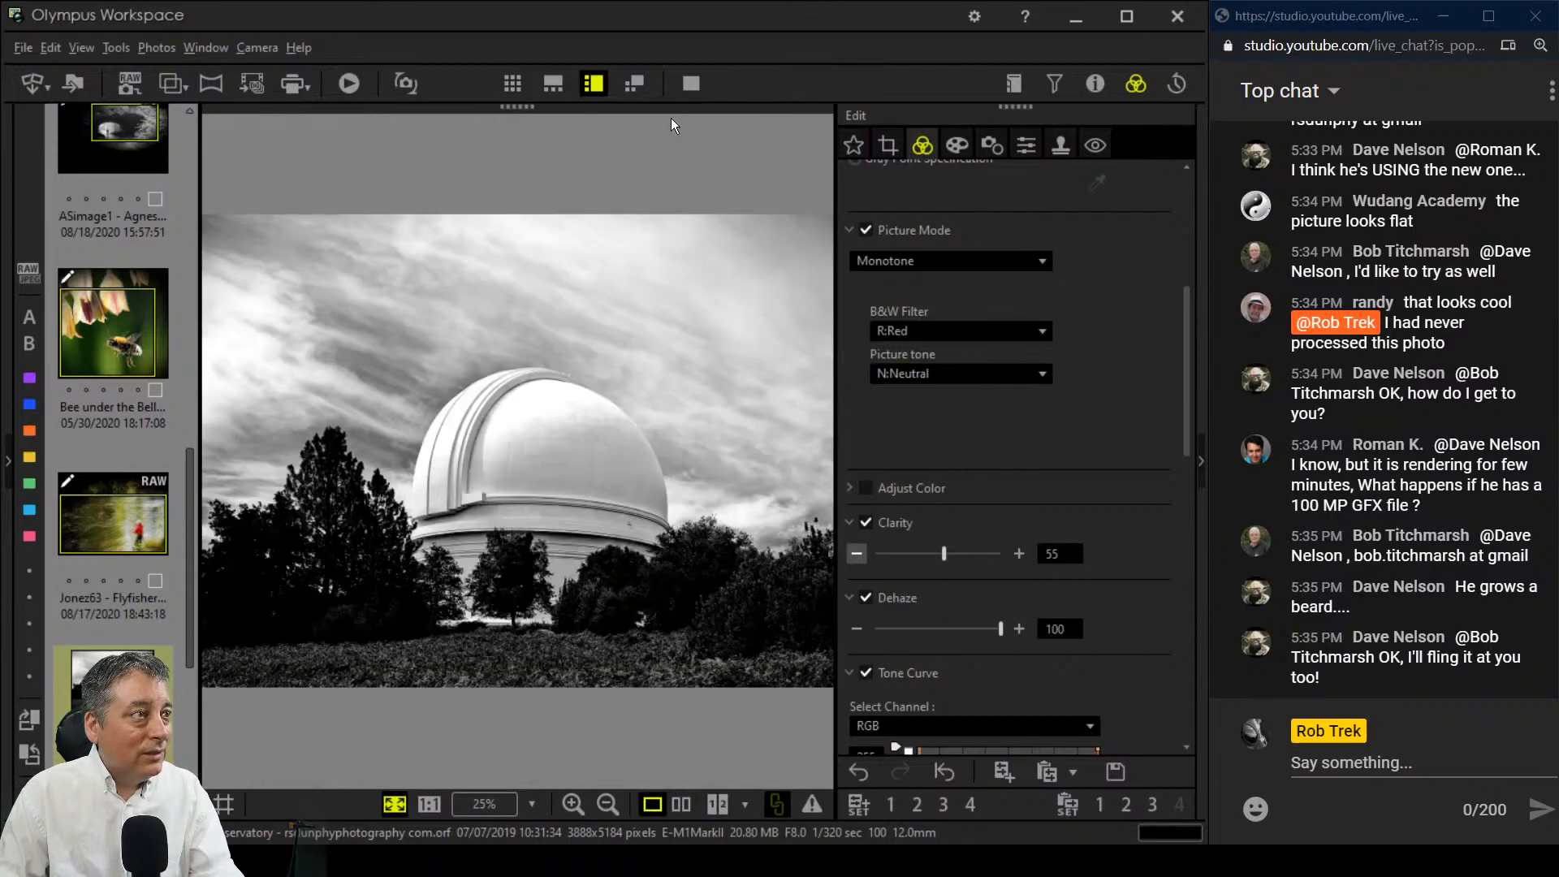
pyautogui.click(691, 83)
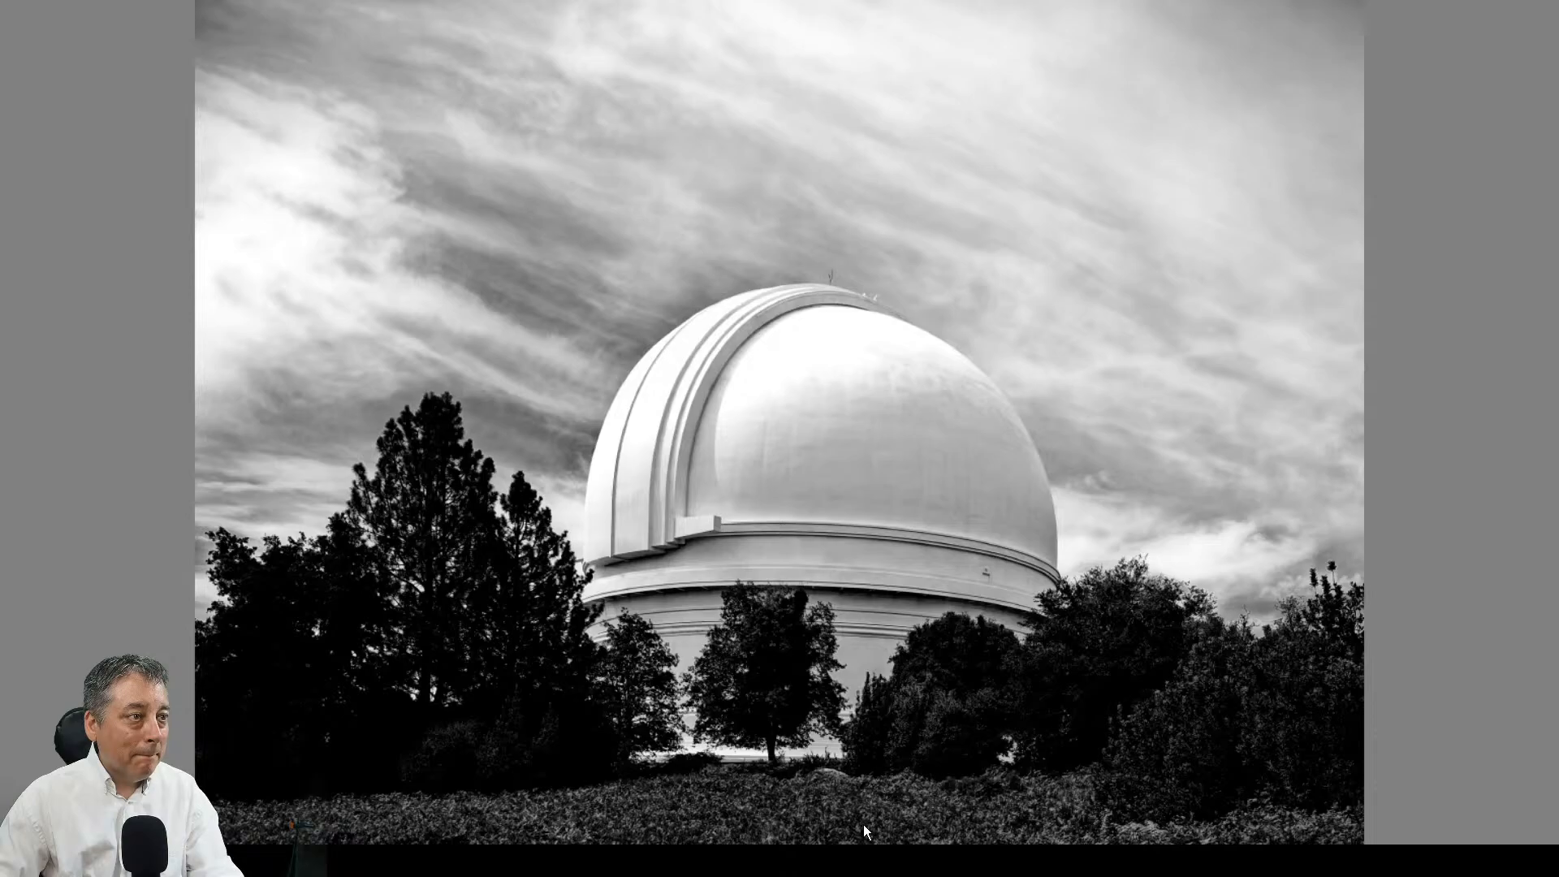
pyautogui.press('Escape')
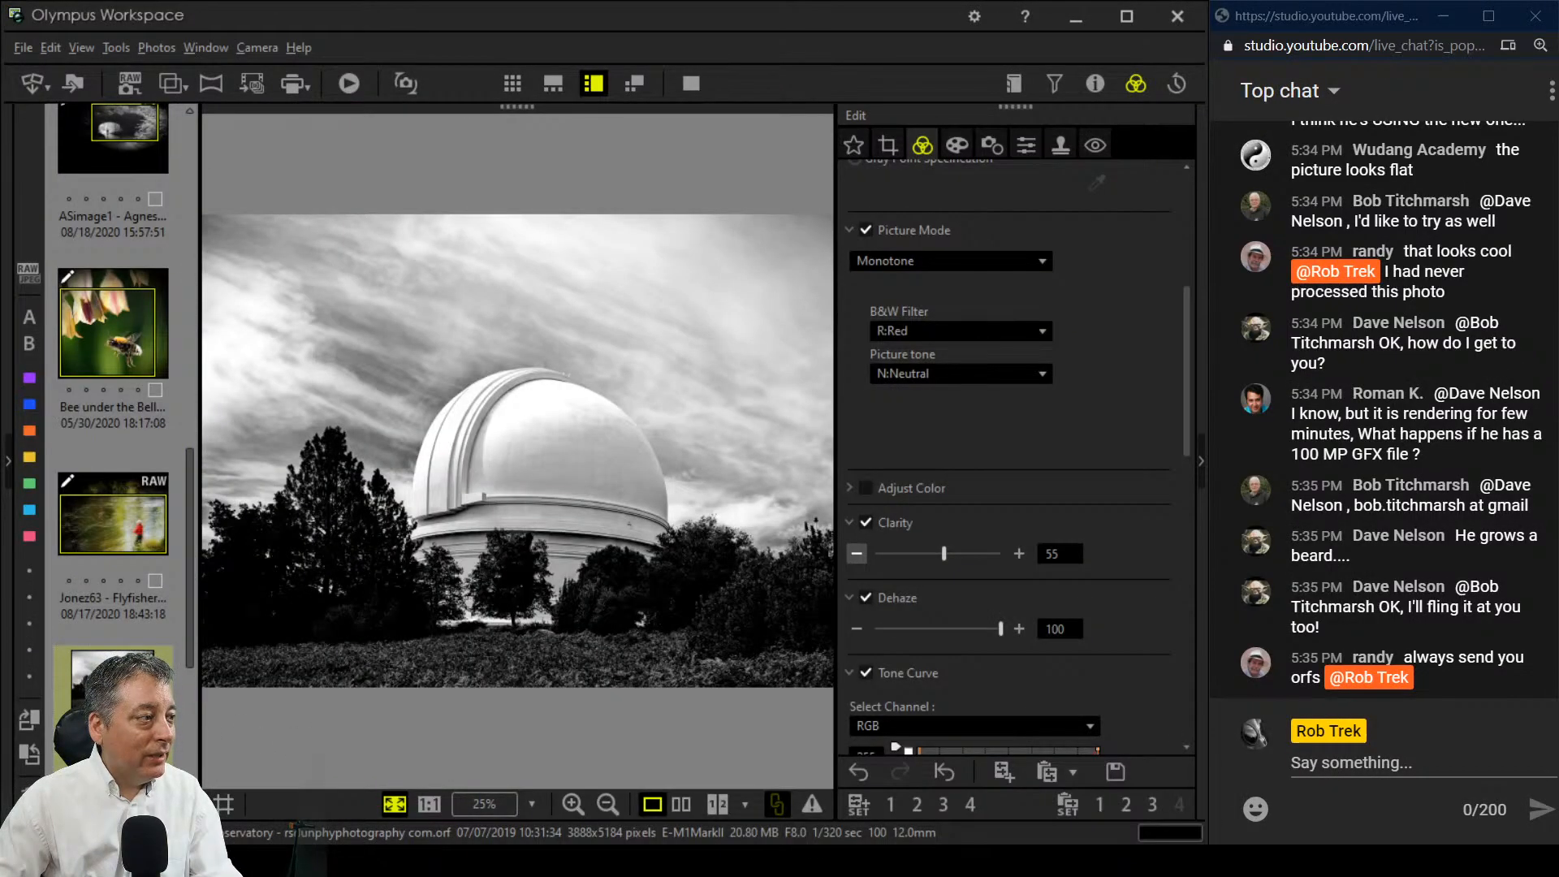
# Step: Select the sleeping tiger photo below the observatory shot for editing
pyautogui.rightClick(101, 699)
pyautogui.scroll(-3, 101, 700)
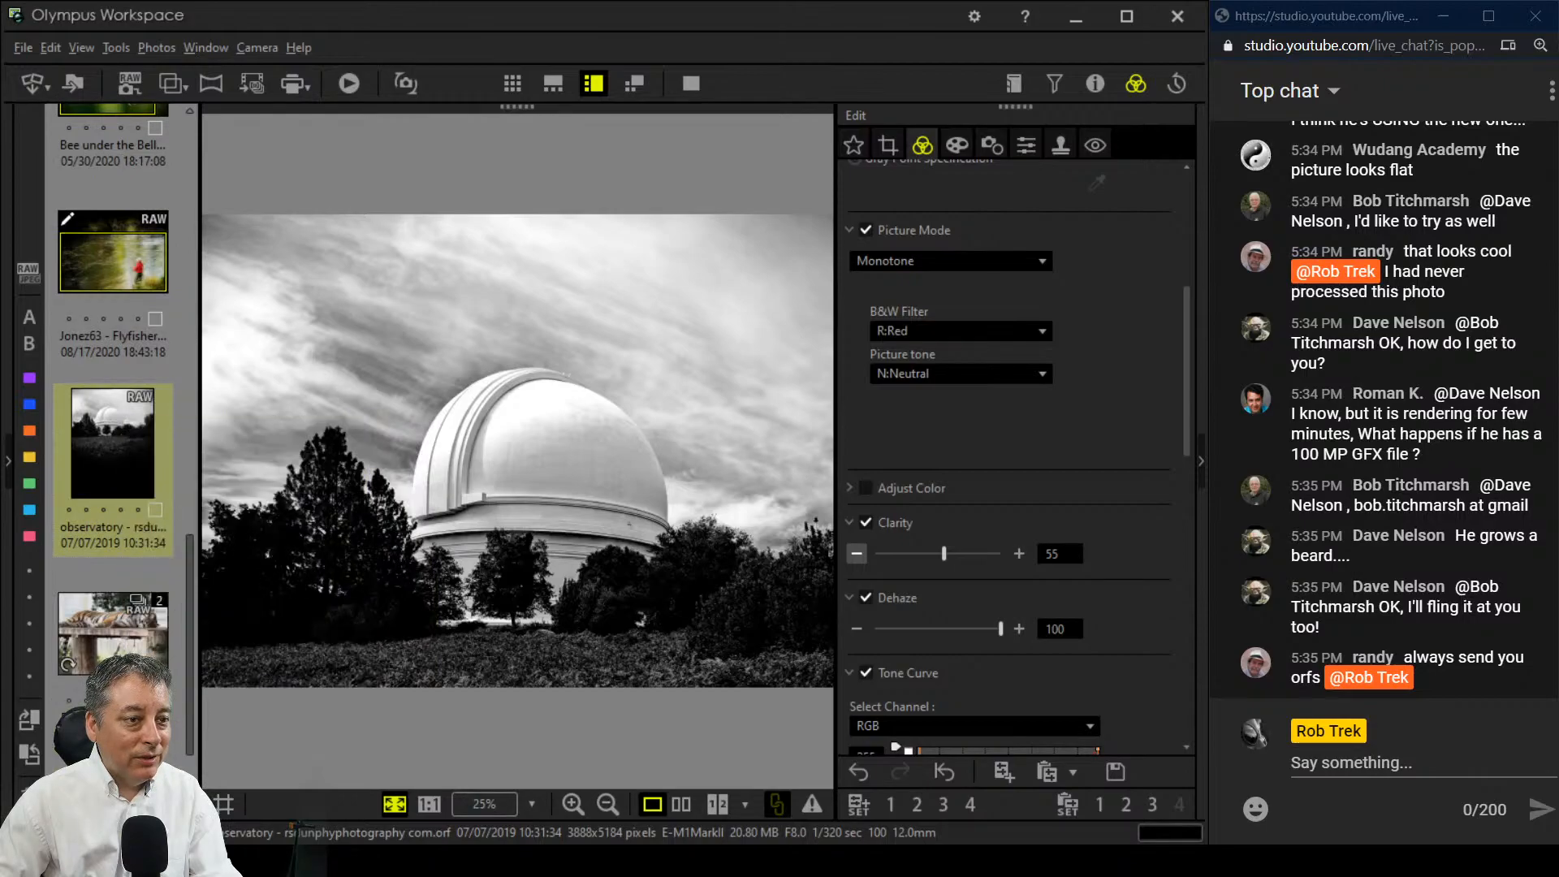
pyautogui.click(155, 639)
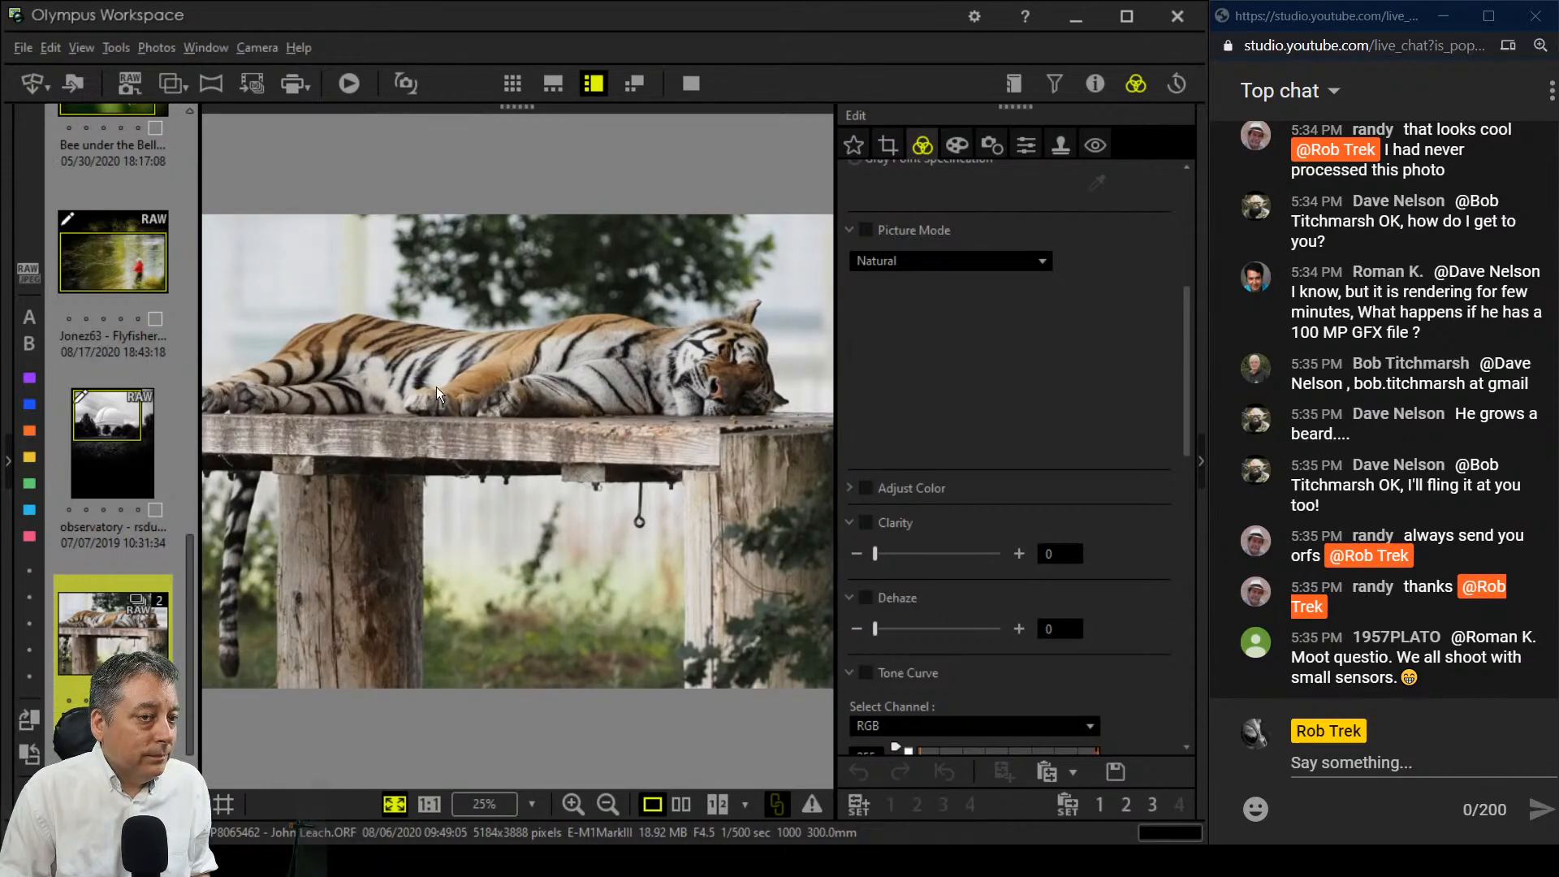
# Step: Try a square 1:1 crop of about 3194 x 3194 pixels around the tiger's head and forelegs
pyautogui.click(880, 148)
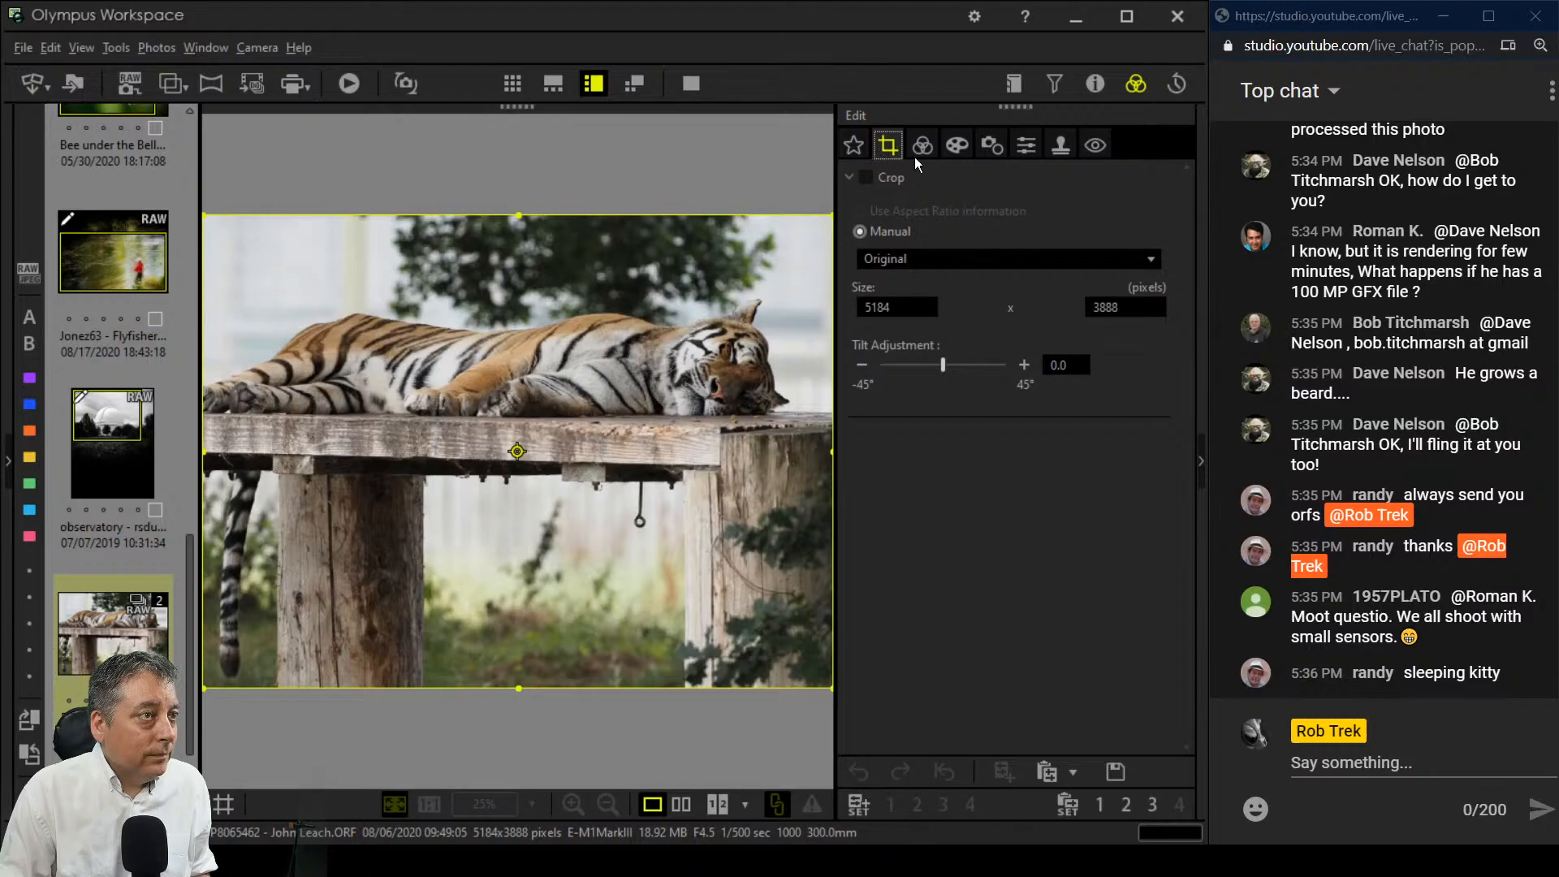
pyautogui.click(958, 259)
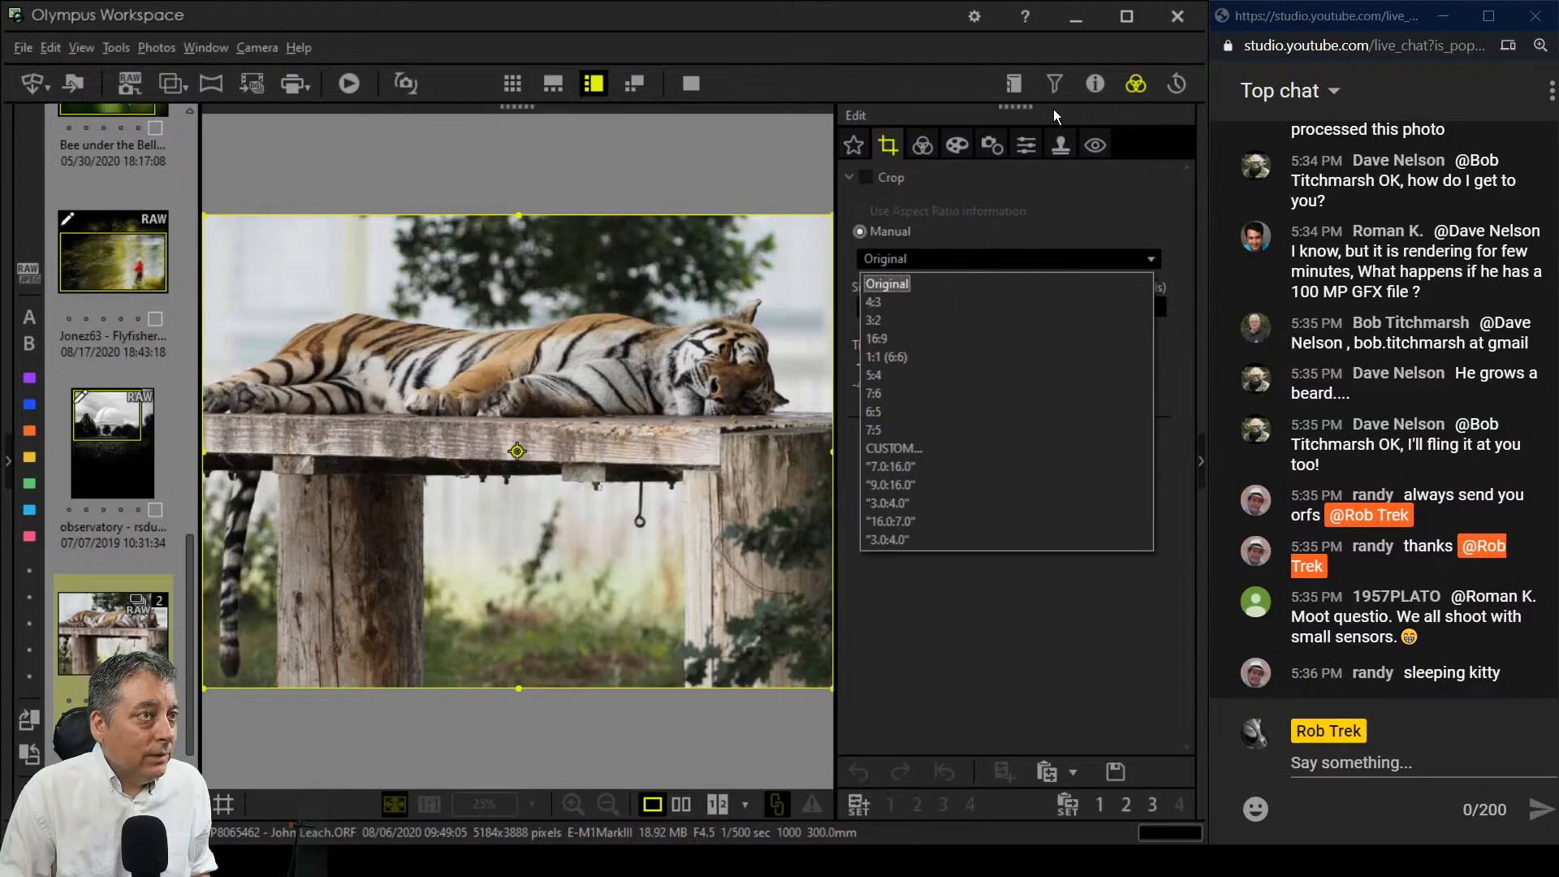
pyautogui.click(1088, 77)
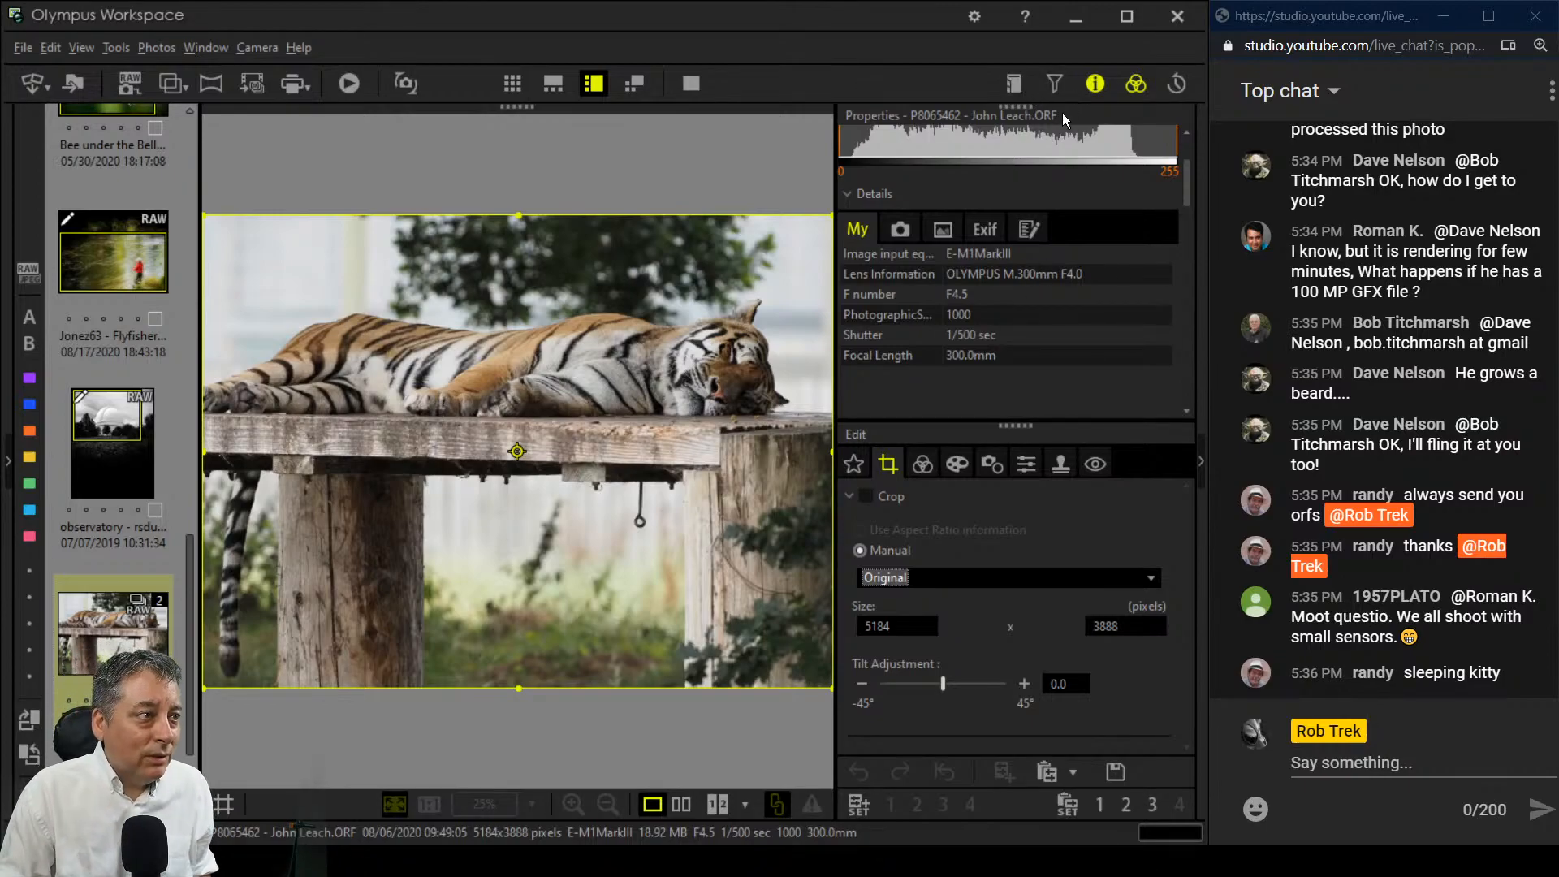
pyautogui.click(1090, 91)
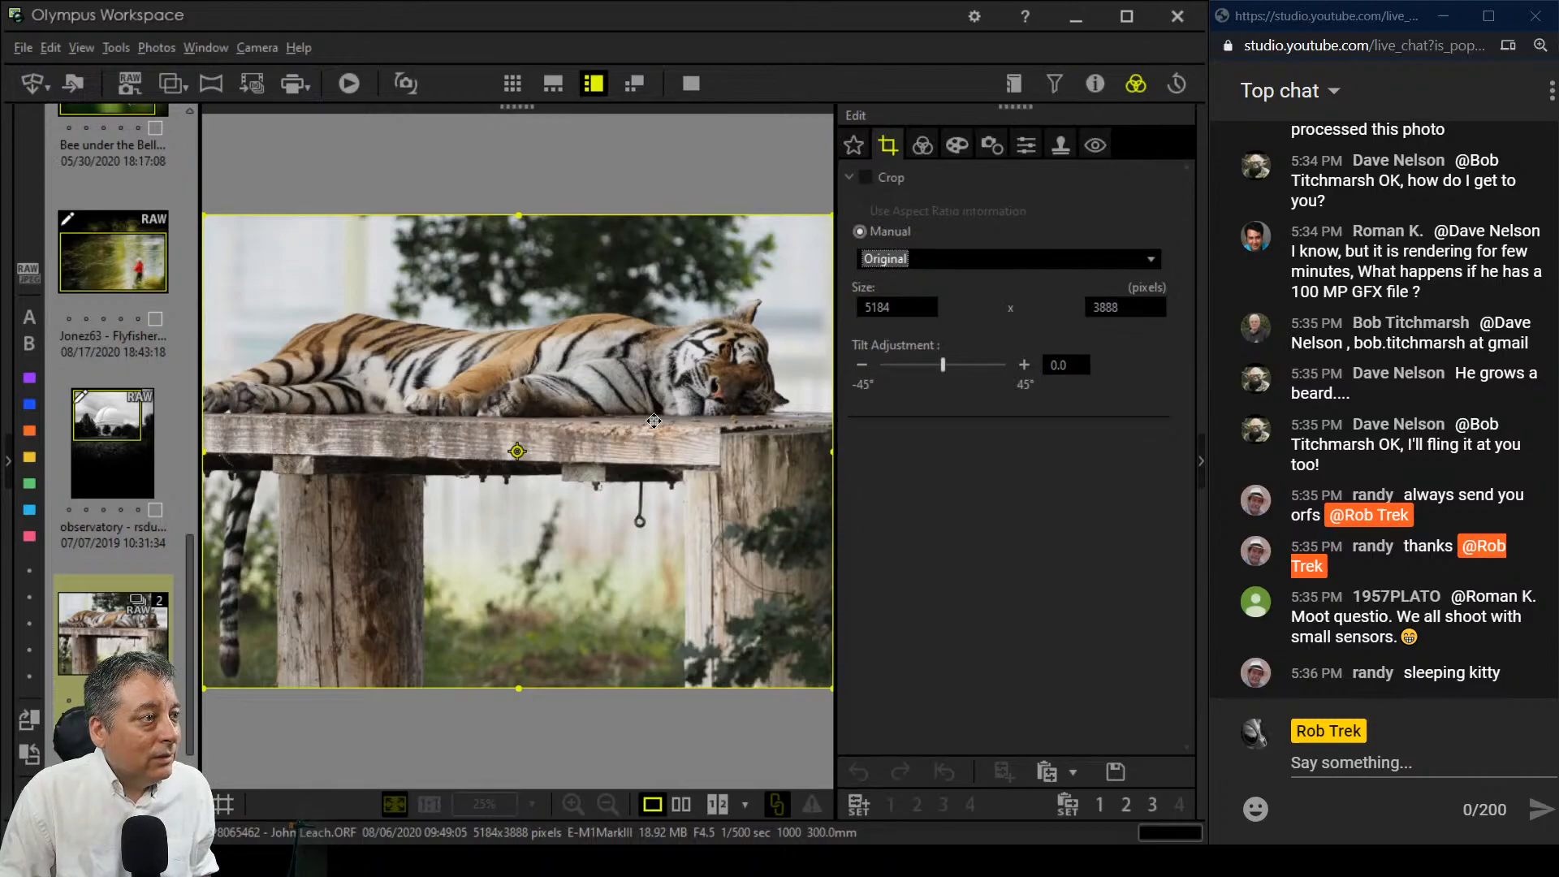
pyautogui.click(921, 264)
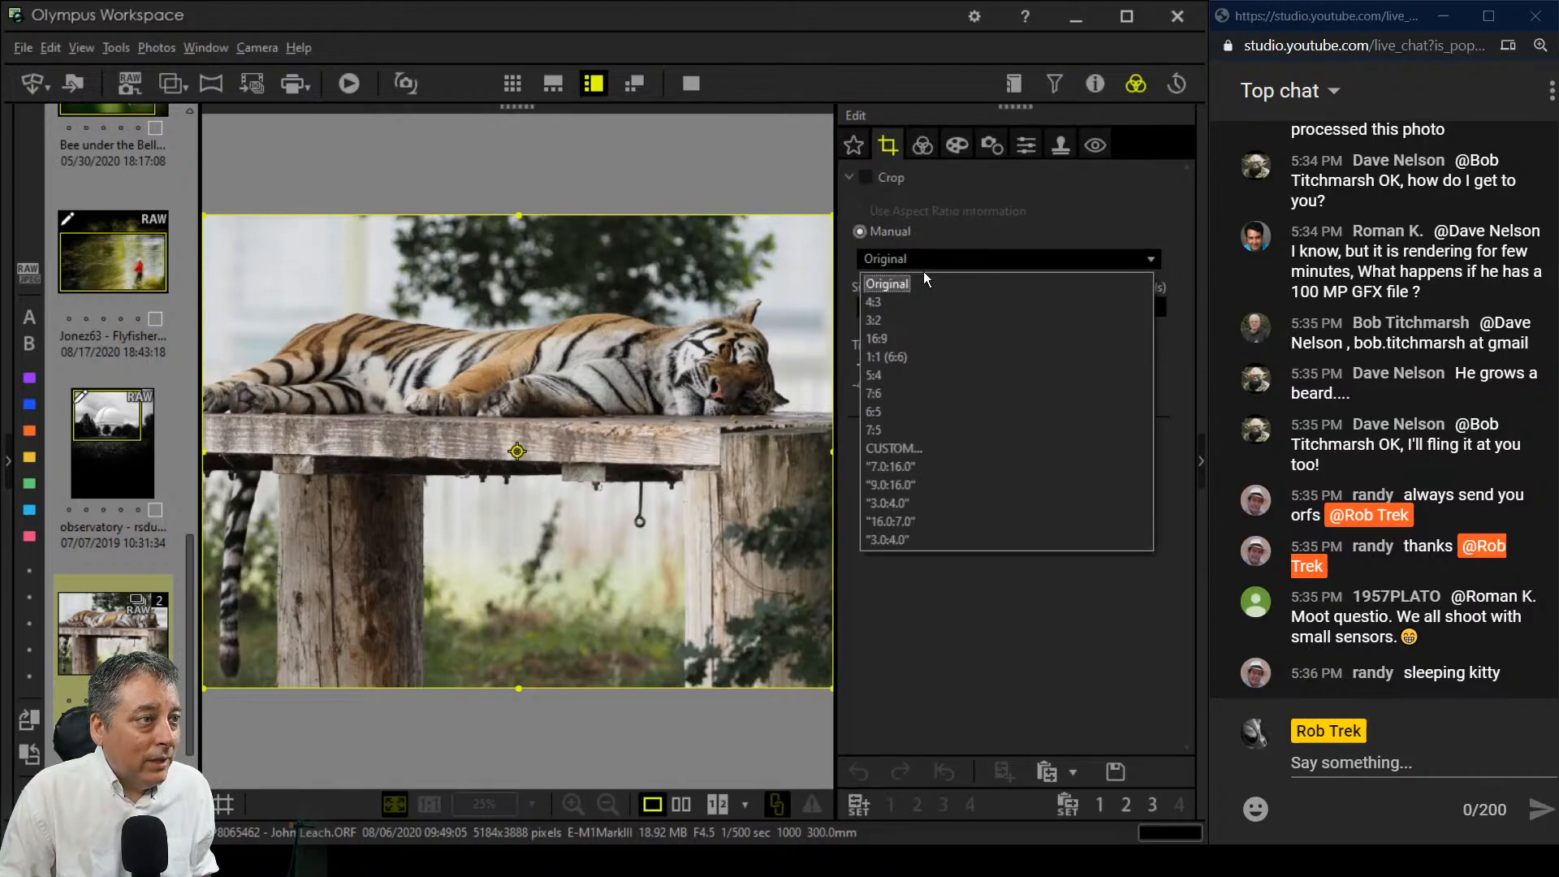
pyautogui.click(916, 354)
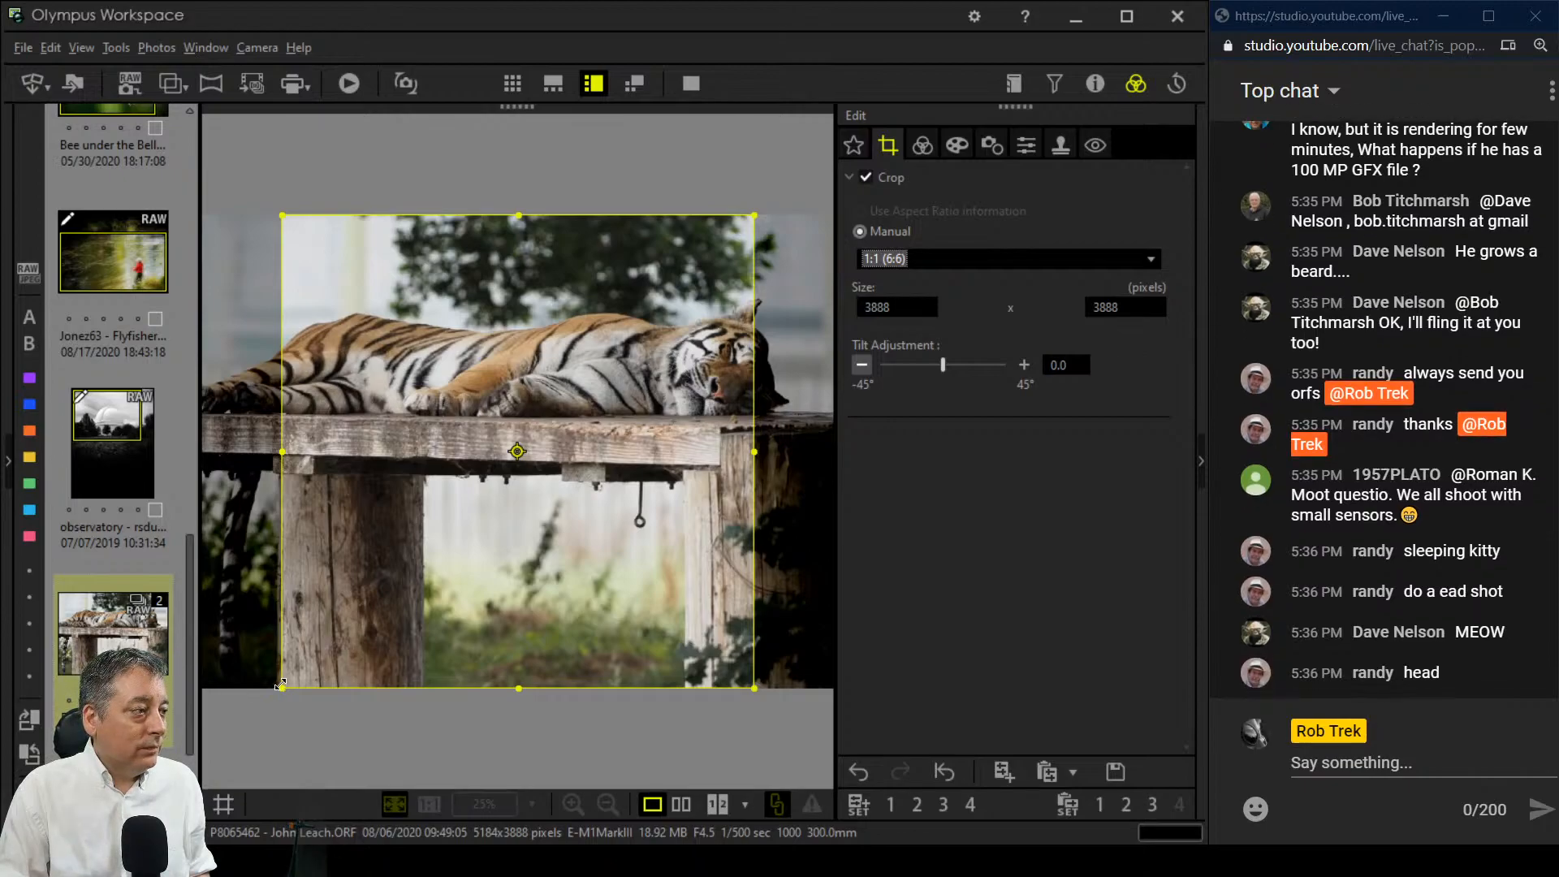
pyautogui.moveTo(281, 685); pyautogui.dragTo(475, 601)
pyautogui.moveTo(700, 325); pyautogui.dragTo(778, 325)
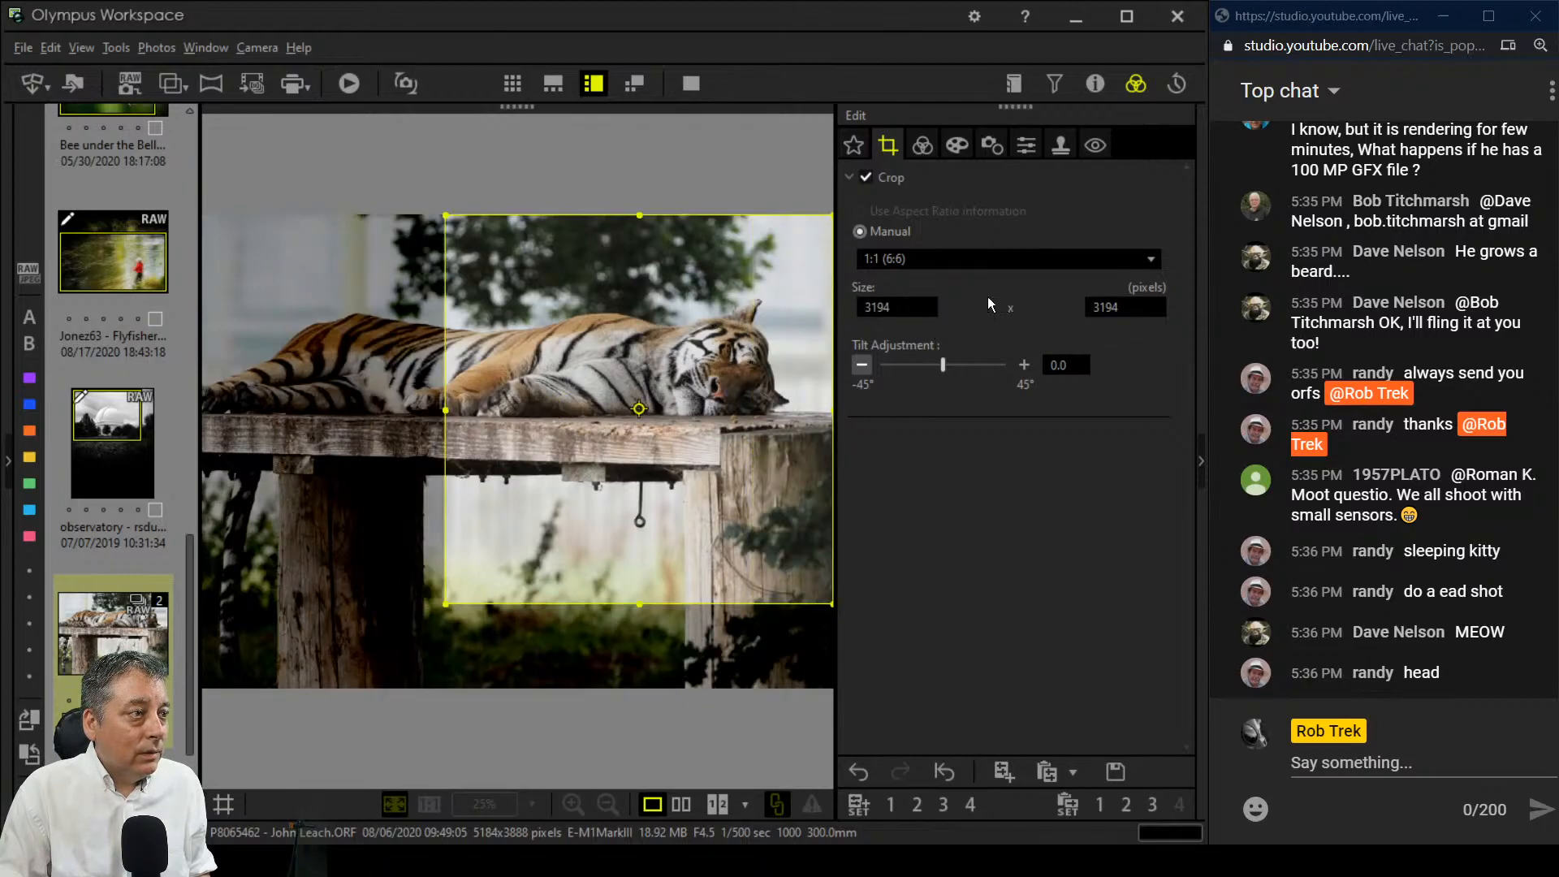
# Step: Try a 3:2 crop of about 2810 x 1873 pixels around the tiger's head and undo the tilt change
pyautogui.click(1021, 253)
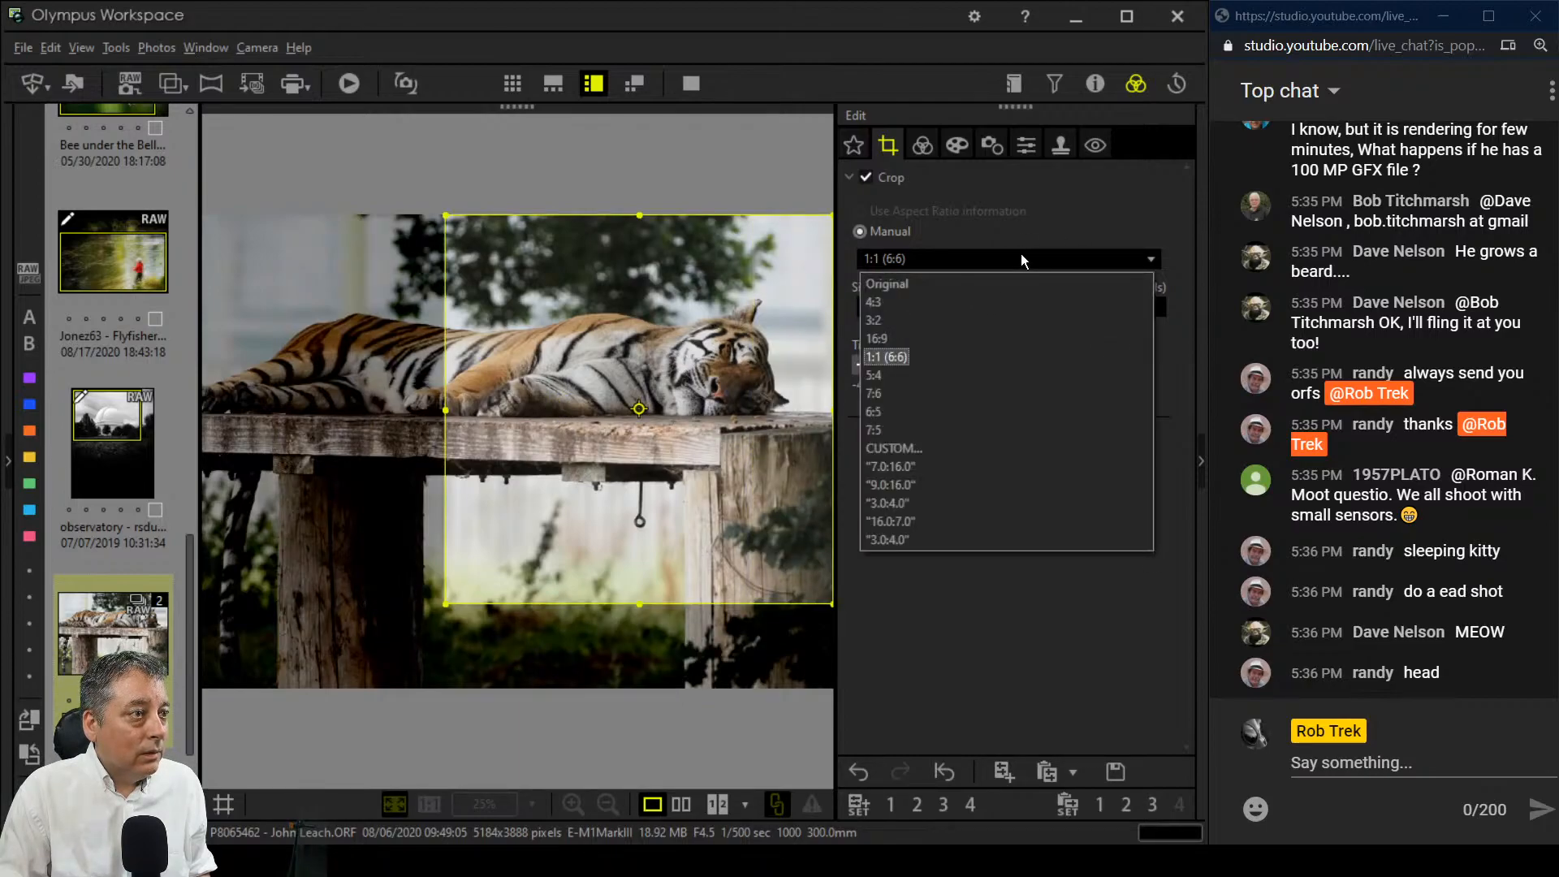
pyautogui.click(996, 322)
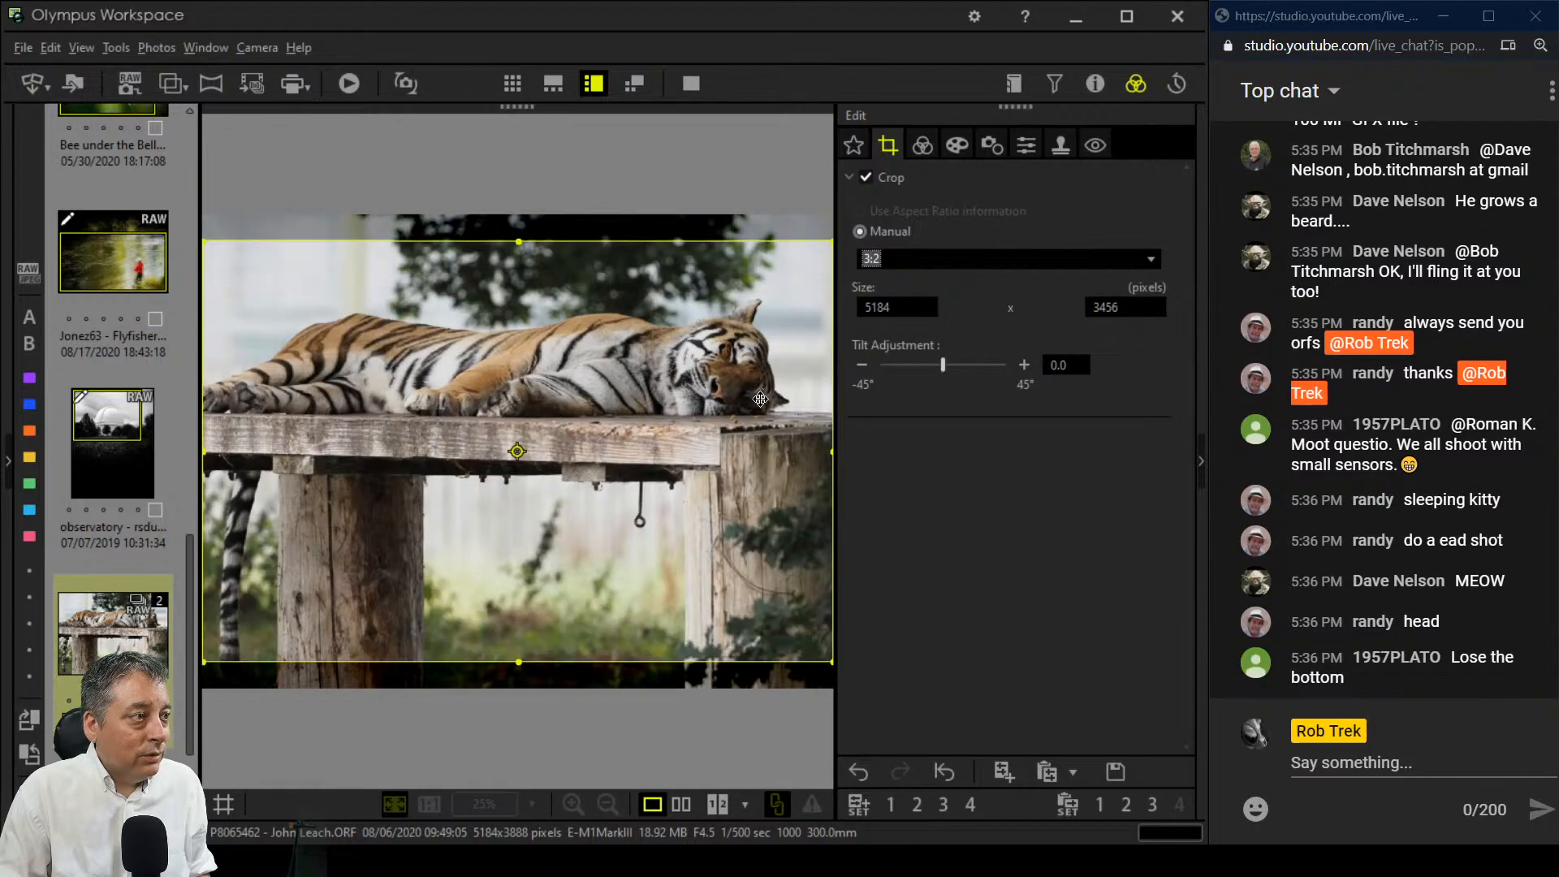
pyautogui.moveTo(204, 452); pyautogui.dragTo(494, 446)
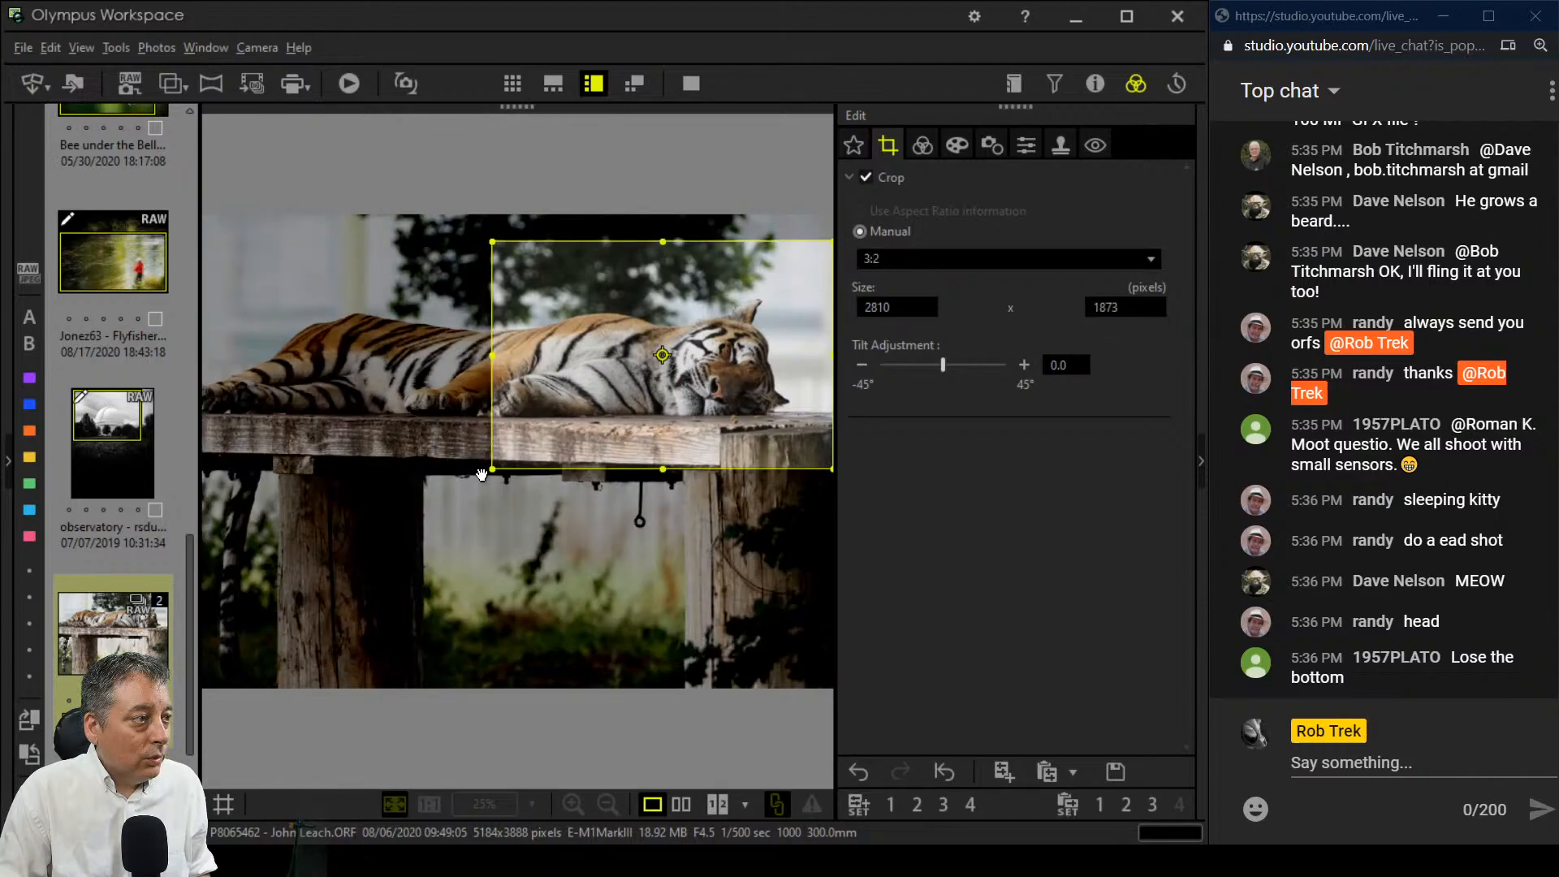
pyautogui.moveTo(487, 472); pyautogui.dragTo(500, 465)
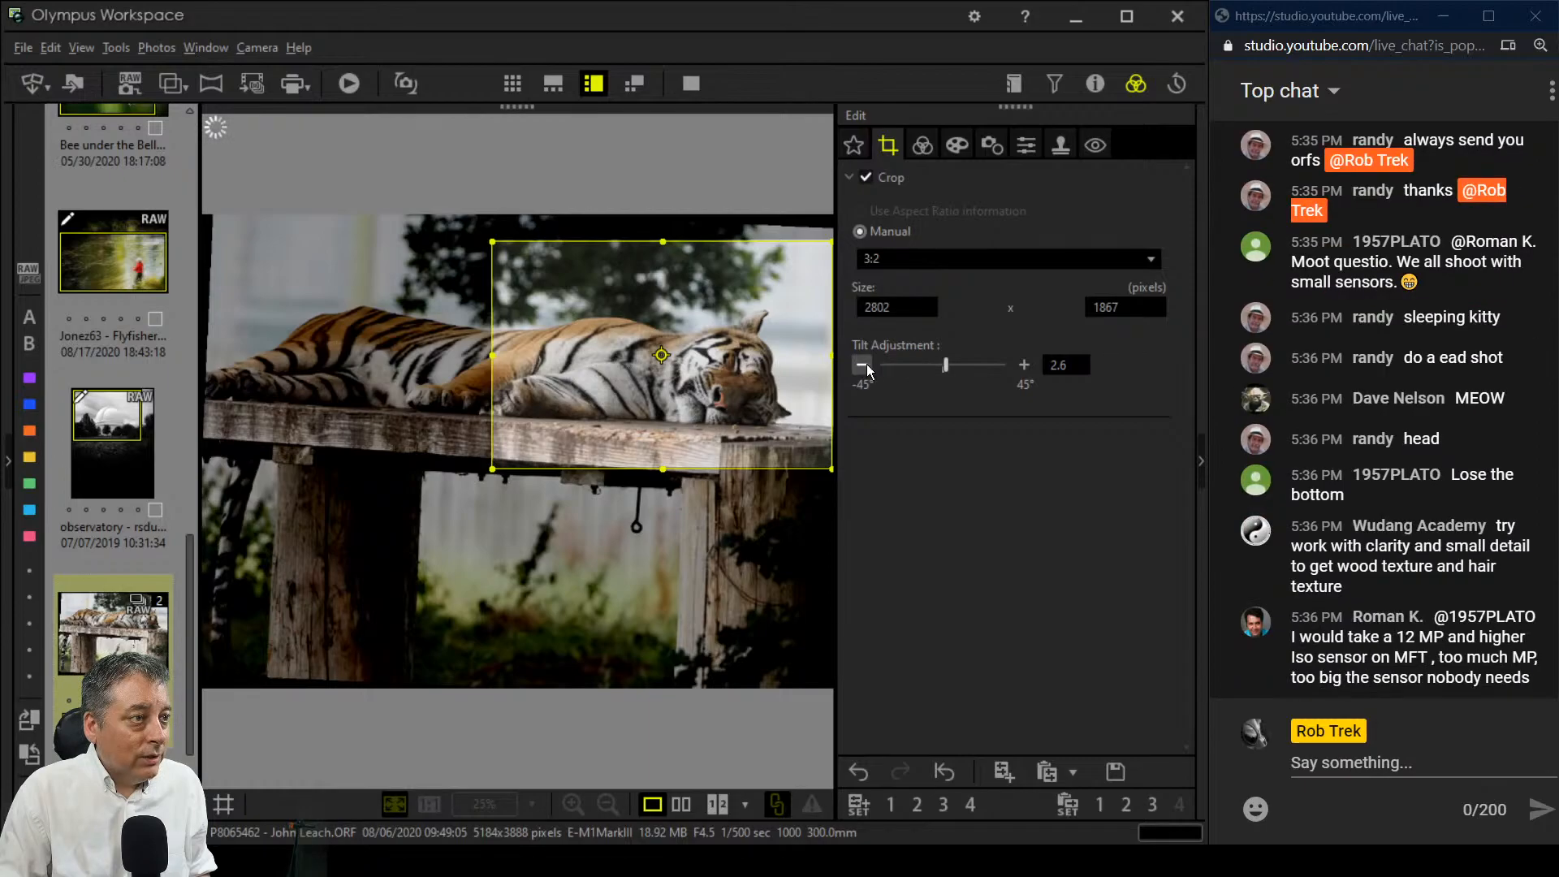
pyautogui.click(859, 771)
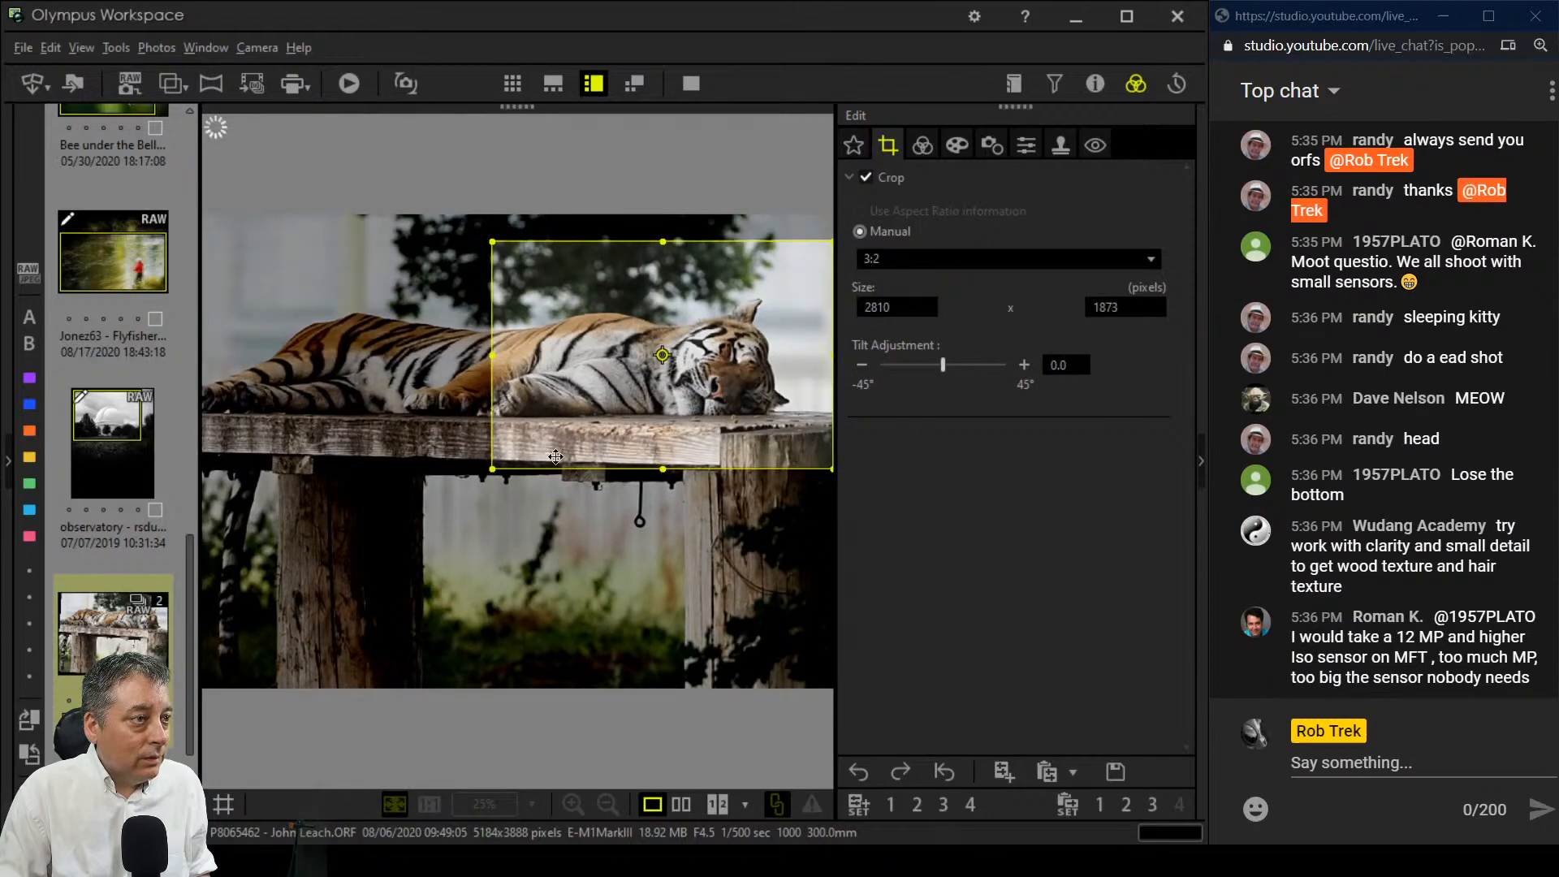
# Step: Try reshaping the crop frame around the tiger's head and forelegs, and reset it to the Original aspect ratio
pyautogui.moveTo(492, 355); pyautogui.dragTo(393, 359)
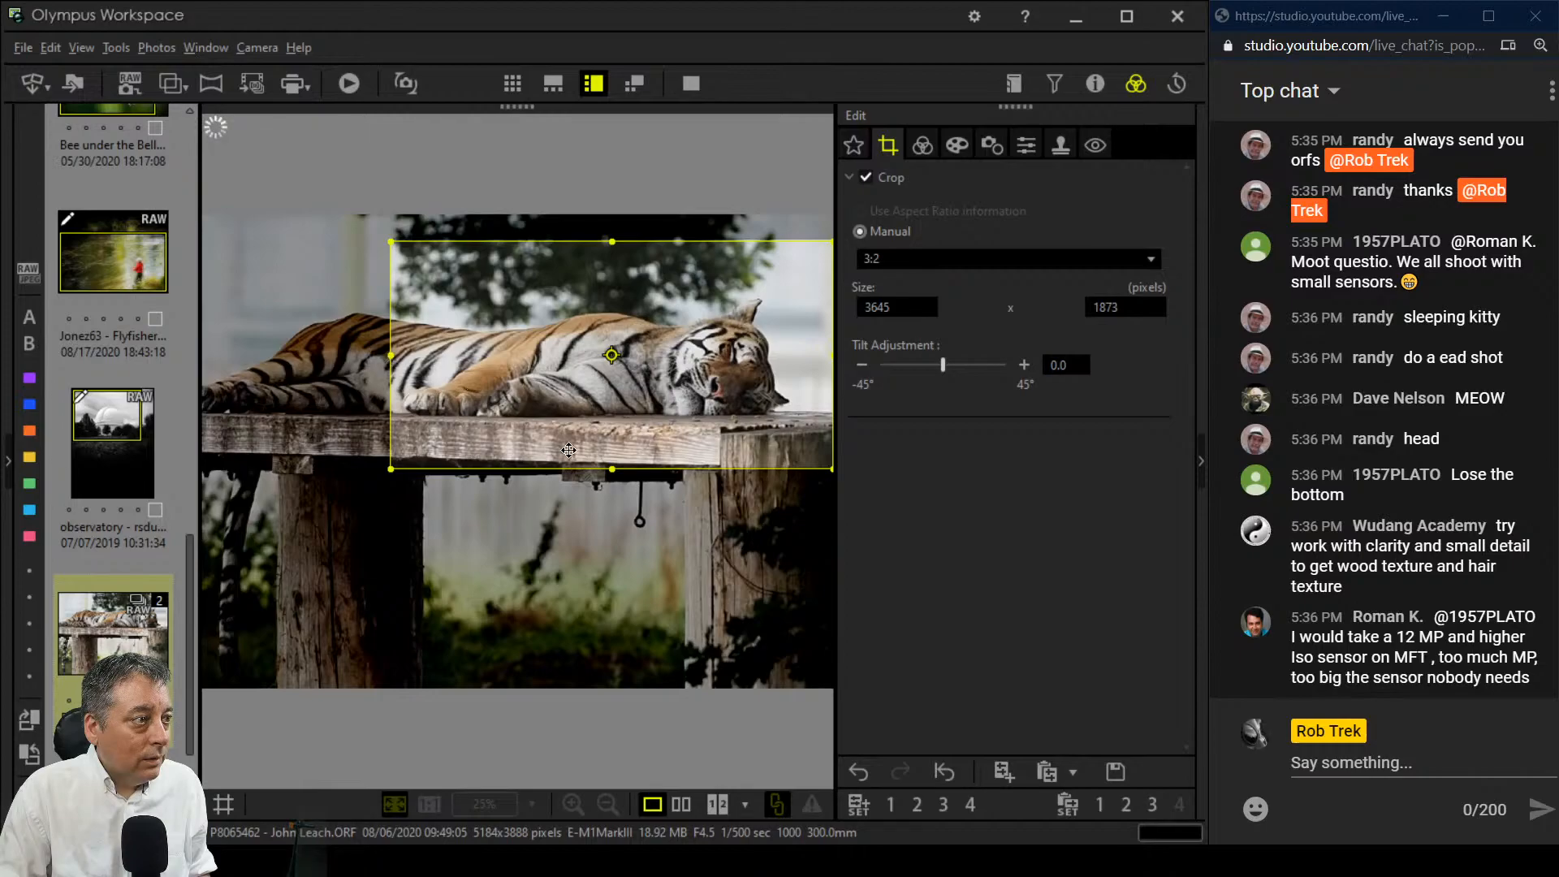
pyautogui.moveTo(389, 467); pyautogui.dragTo(497, 395)
pyautogui.click(899, 255)
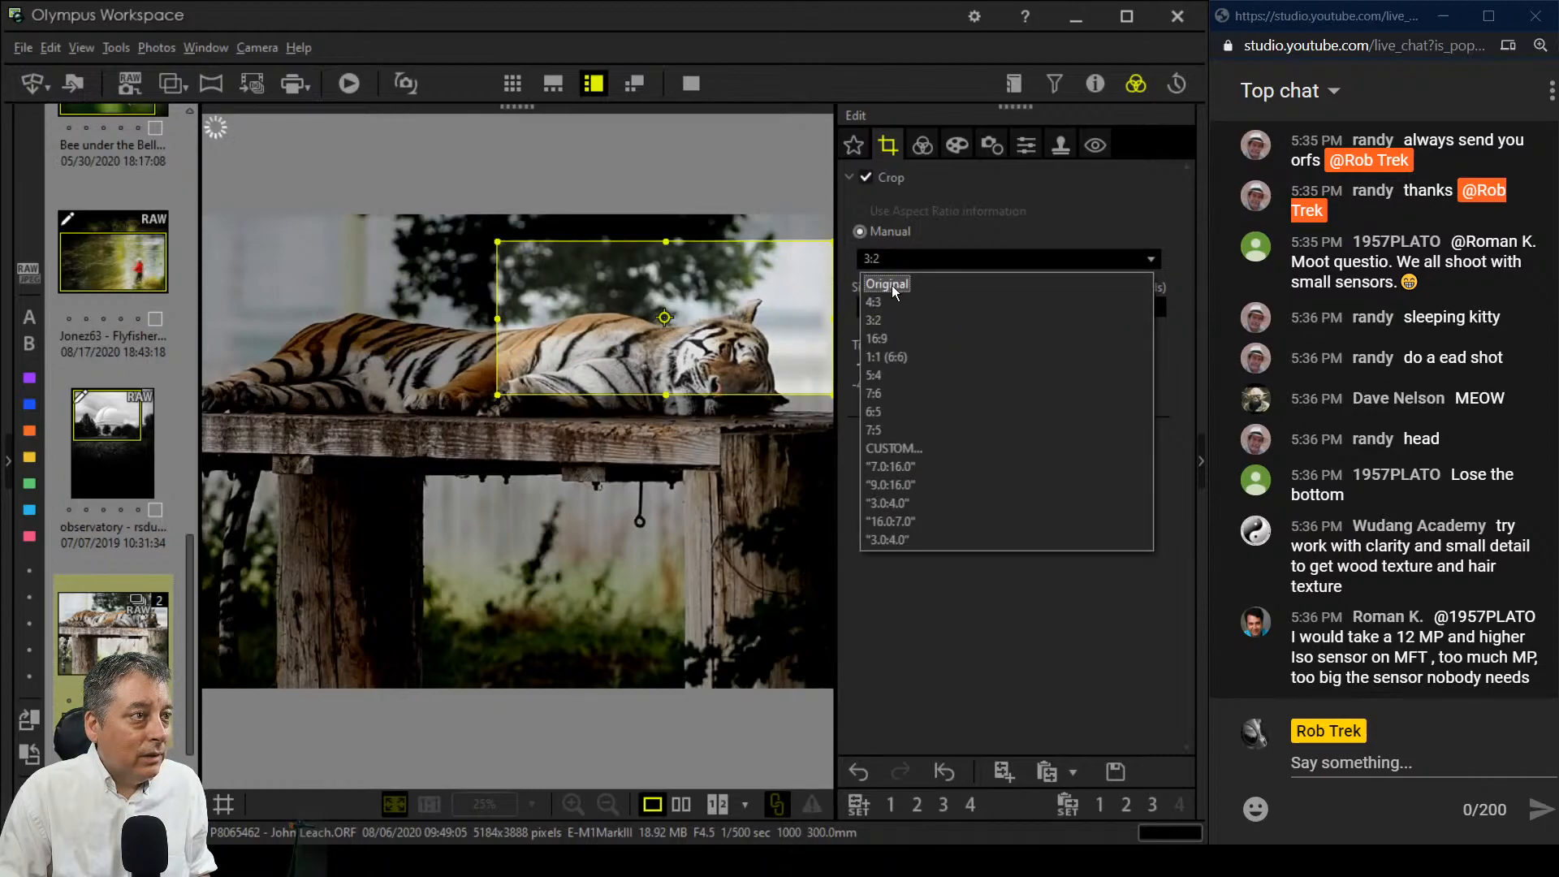
pyautogui.click(892, 286)
# Step: Crop the tiger photo at a 3:2 ratio to about 3599 x 2400 pixels, framing the head, forelegs and tabletop
pyautogui.click(902, 260)
pyautogui.click(899, 321)
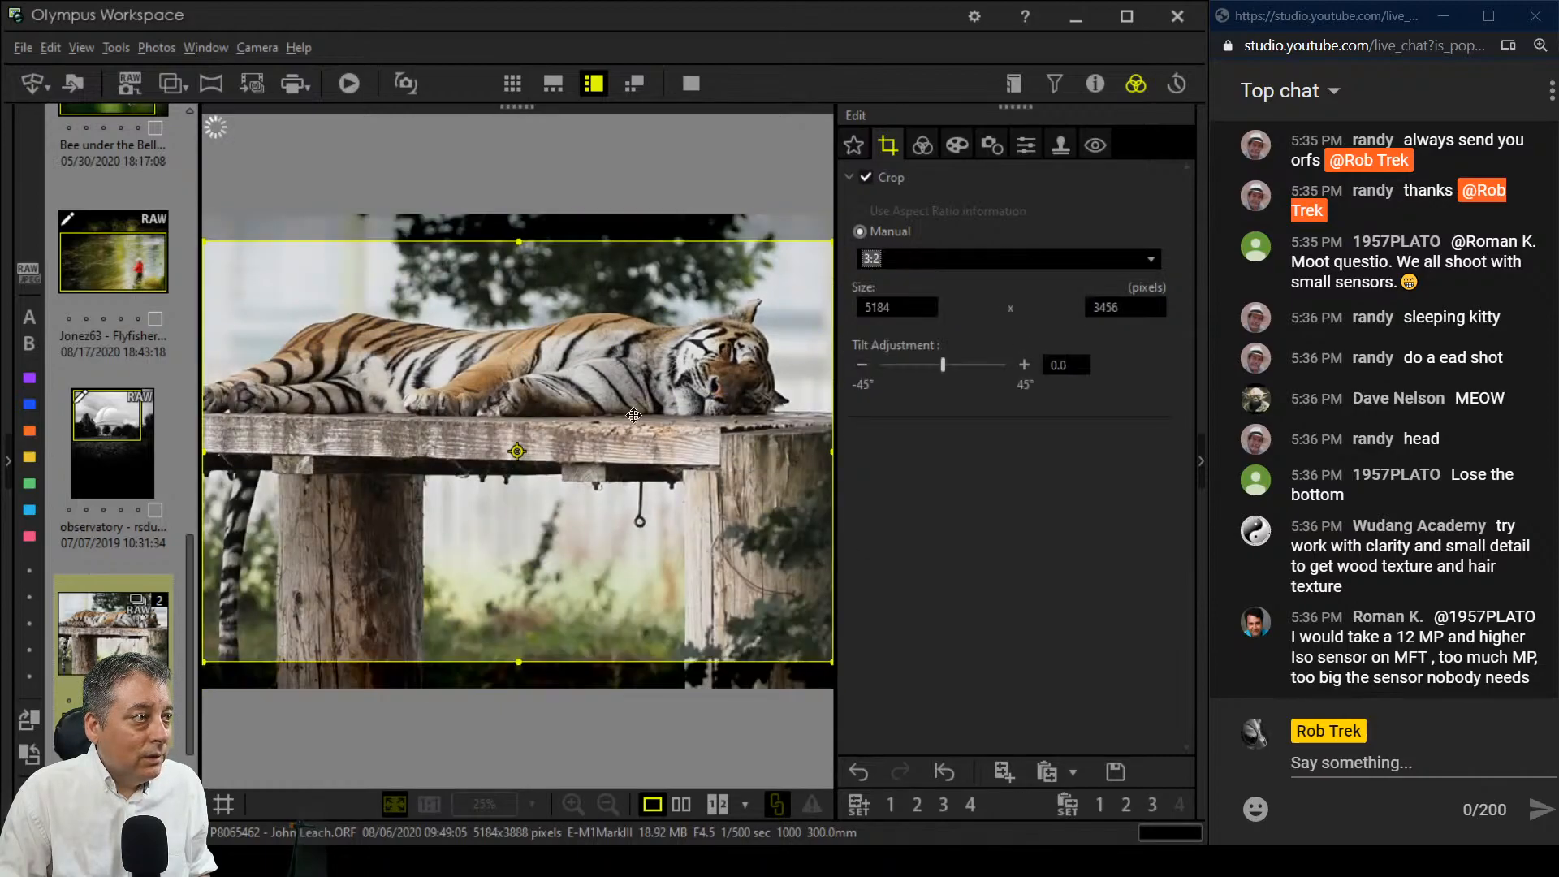
pyautogui.moveTo(205, 663); pyautogui.dragTo(437, 506)
pyautogui.moveTo(507, 462); pyautogui.dragTo(464, 461)
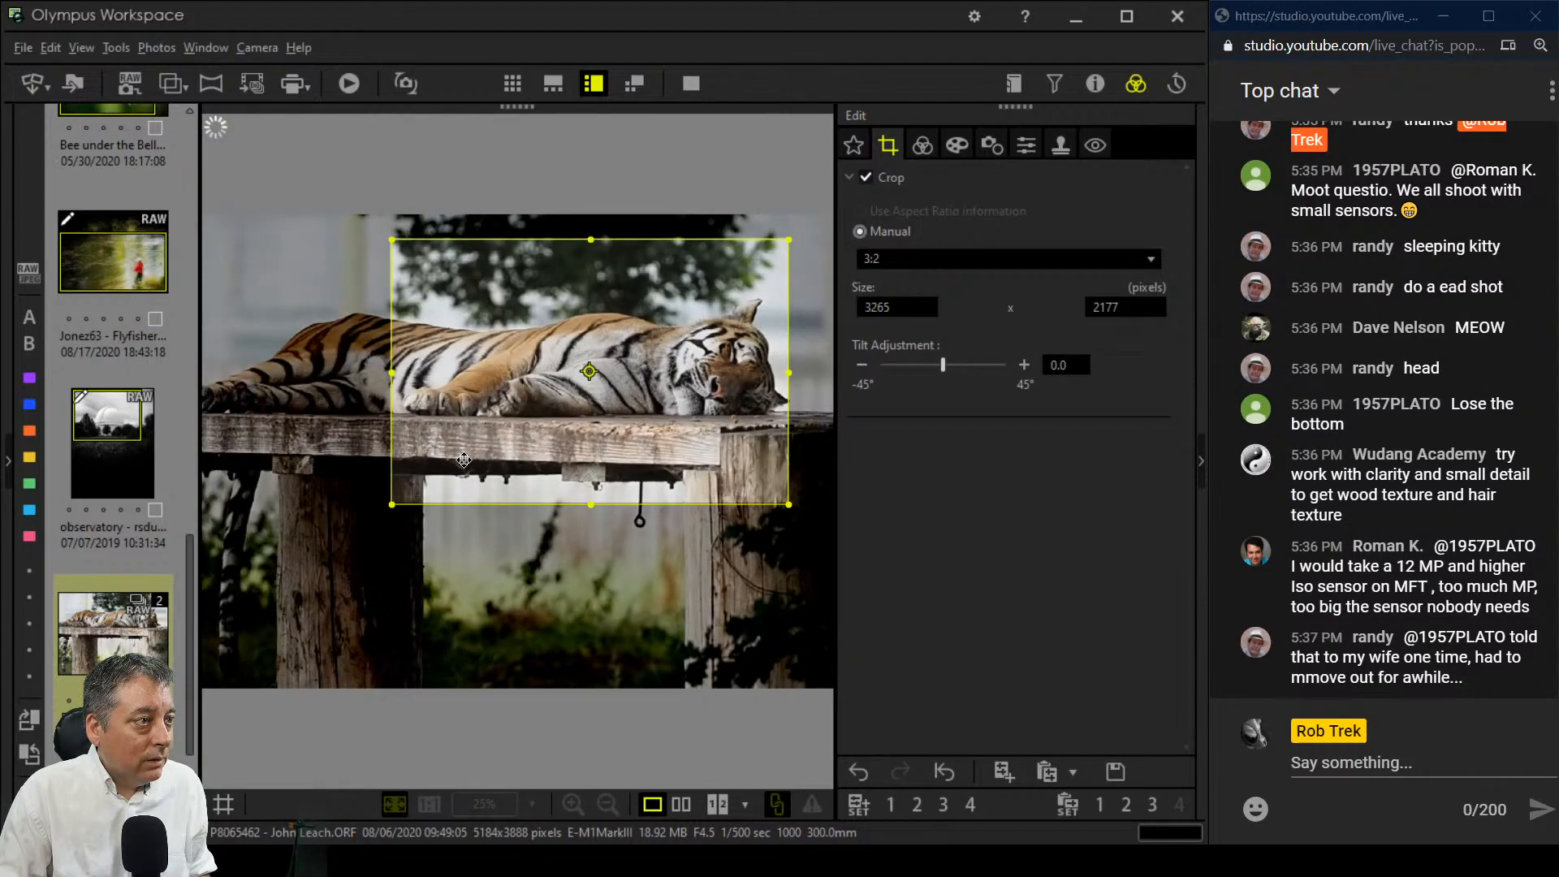
pyautogui.moveTo(786, 373)
pyautogui.mouseDown()
pyautogui.moveTo(810, 373)
pyautogui.moveTo(734, 395)
pyautogui.moveTo(773, 371)
pyautogui.mouseUp()
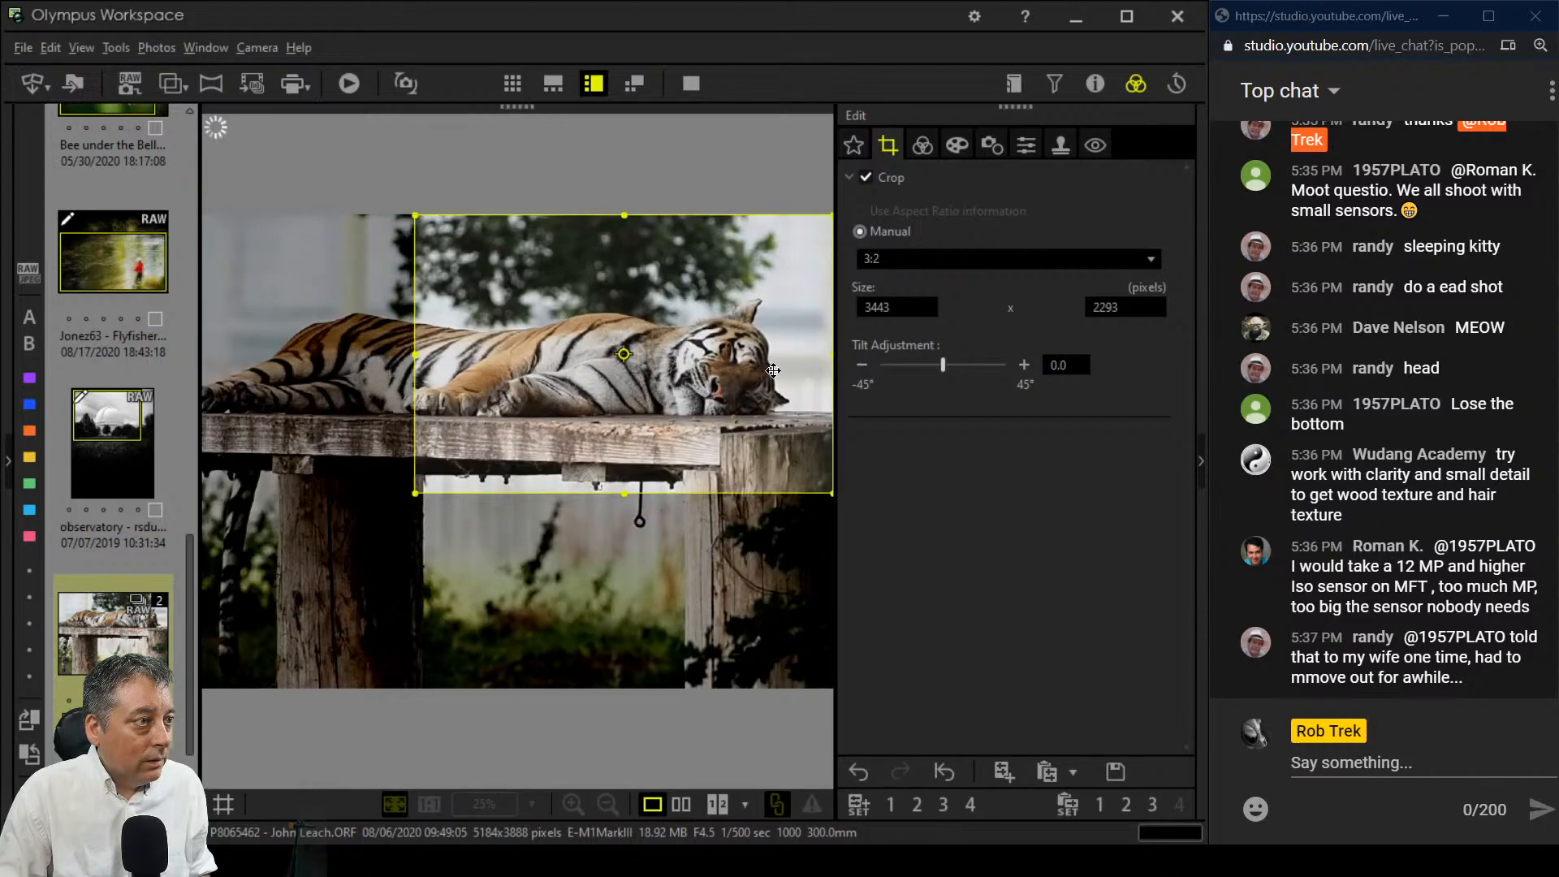
pyautogui.moveTo(415, 493); pyautogui.dragTo(396, 506)
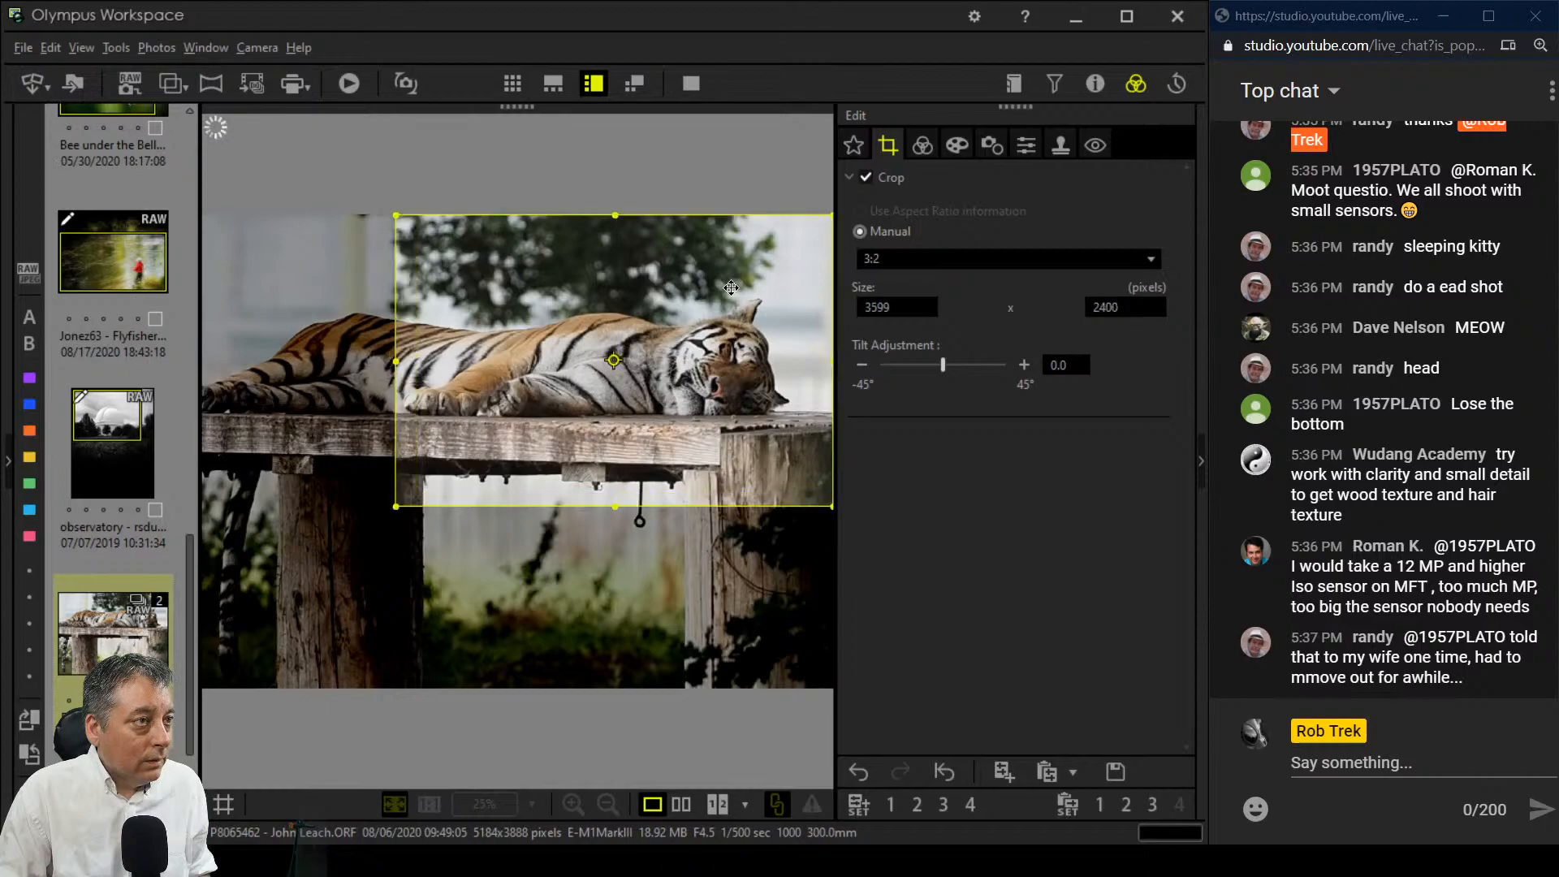
# Step: Examine the fur detail on the tiger's face at actual size and return to the fitted view of the cropped photo
pyautogui.click(913, 155)
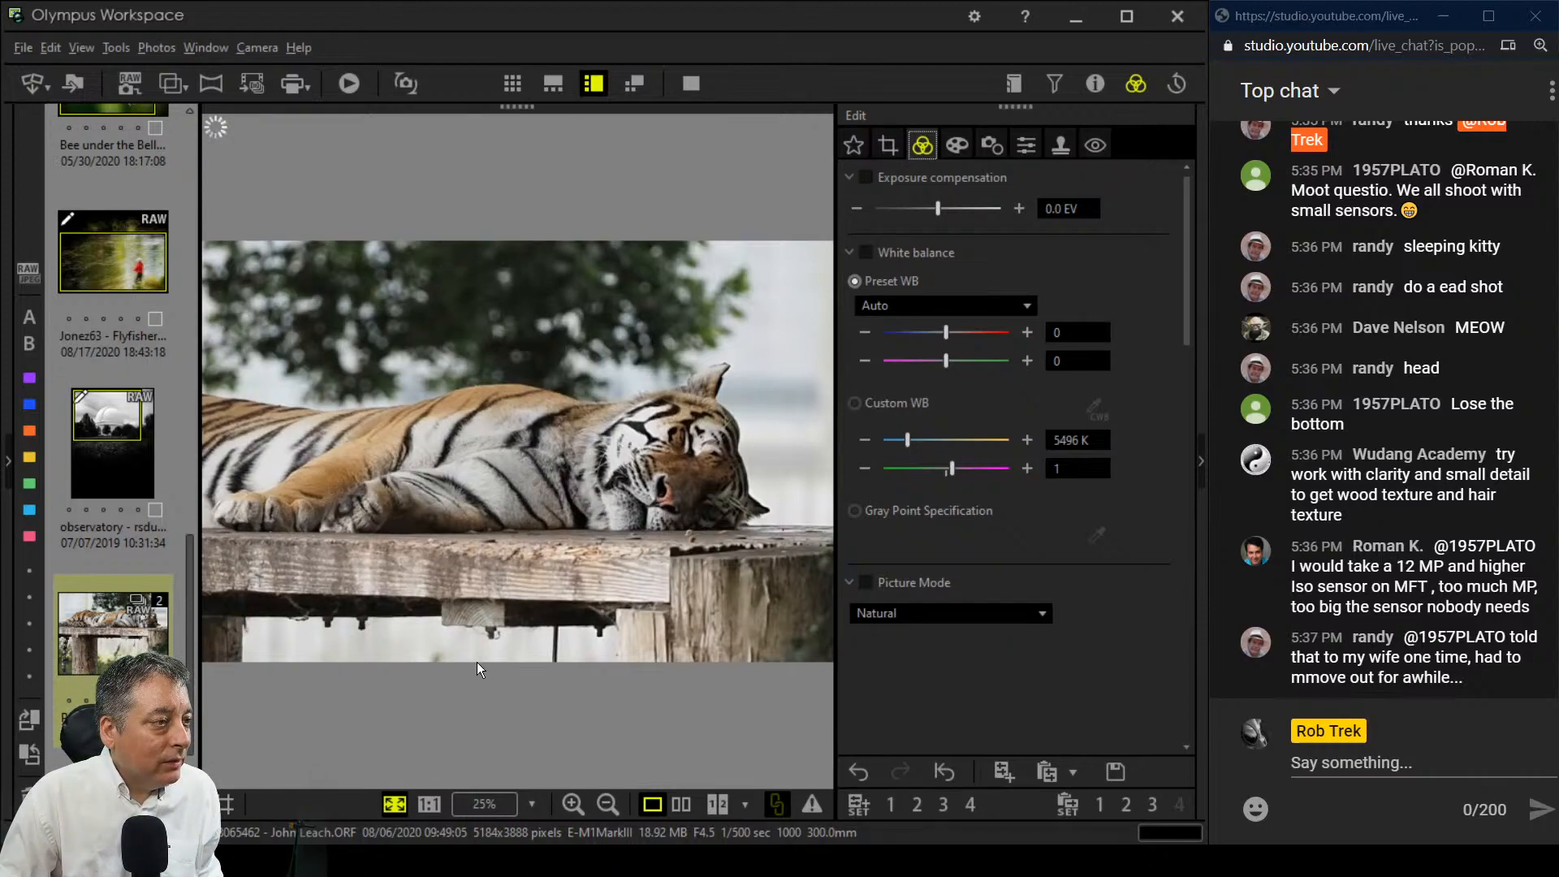
pyautogui.click(702, 451)
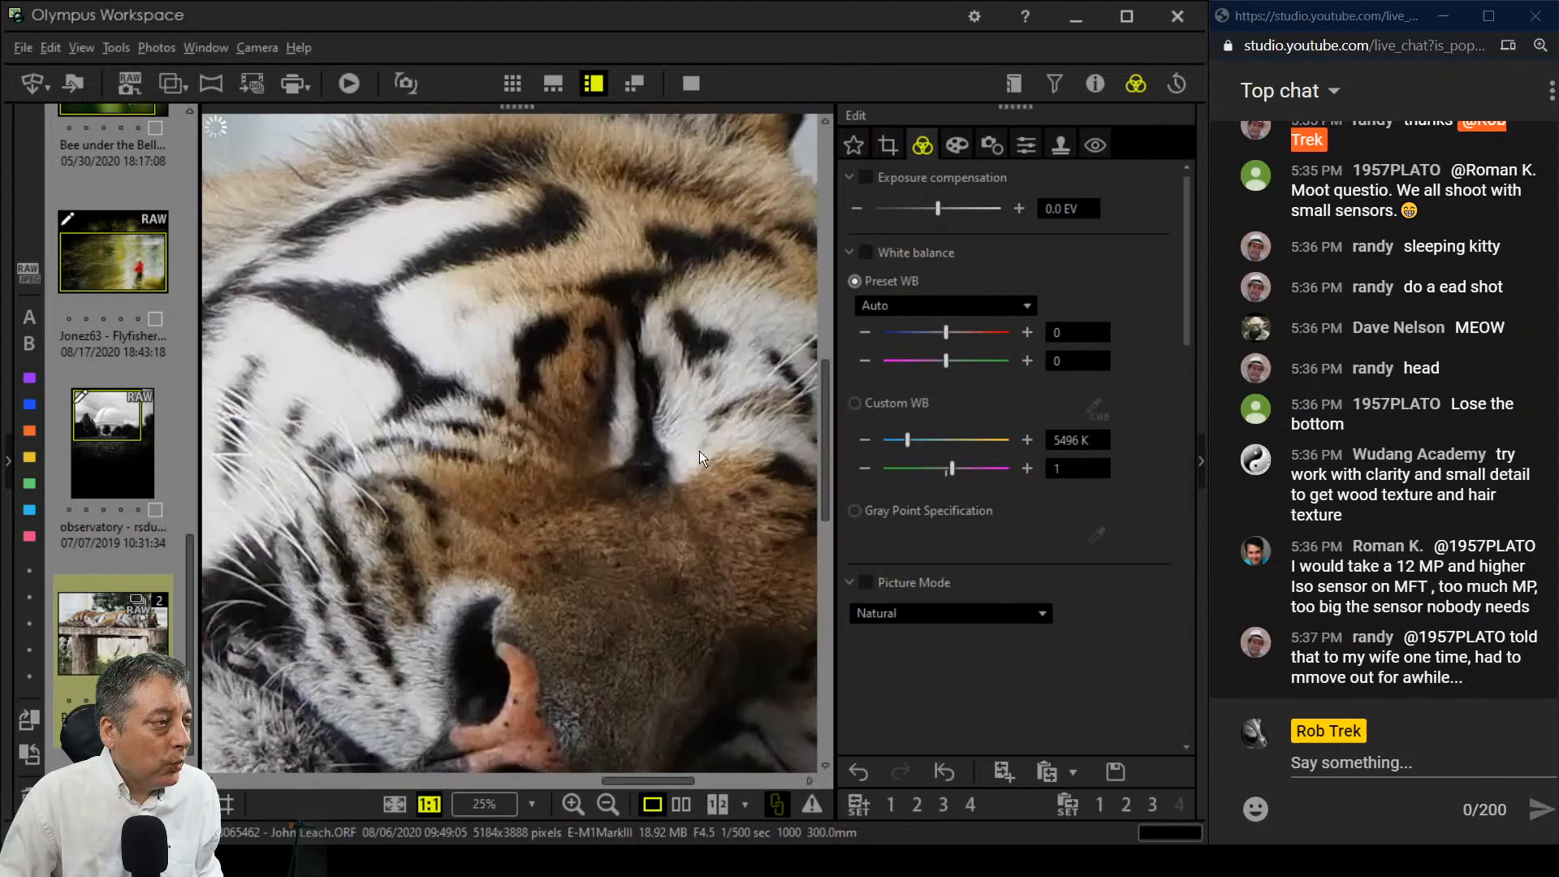
pyautogui.moveTo(461, 532); pyautogui.dragTo(643, 530)
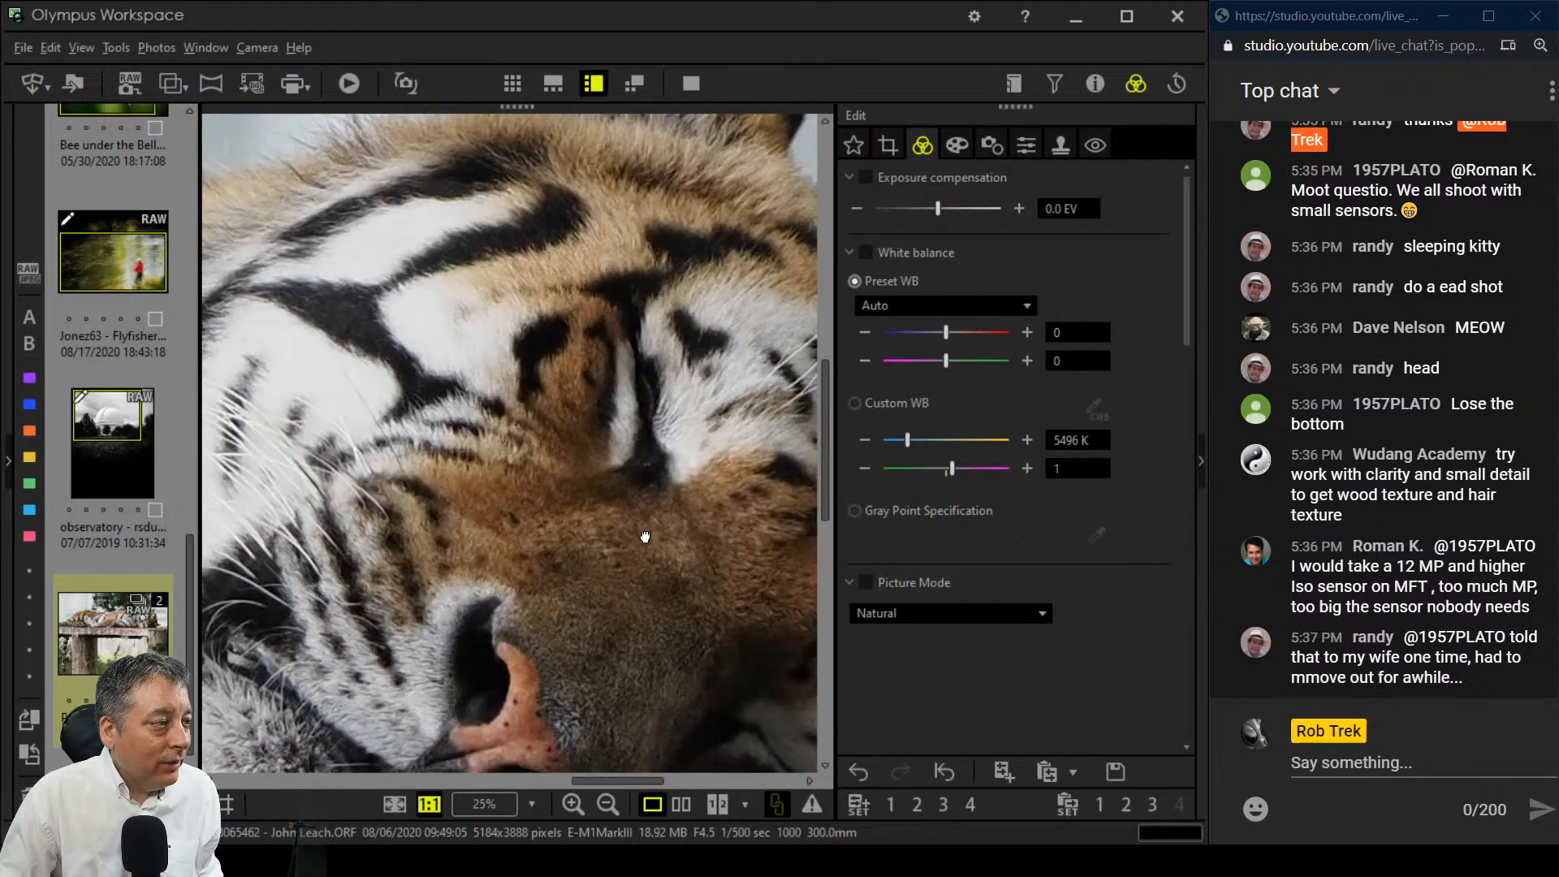
pyautogui.moveTo(484, 531); pyautogui.dragTo(643, 505)
pyautogui.moveTo(502, 529); pyautogui.dragTo(579, 476)
pyautogui.click(576, 480)
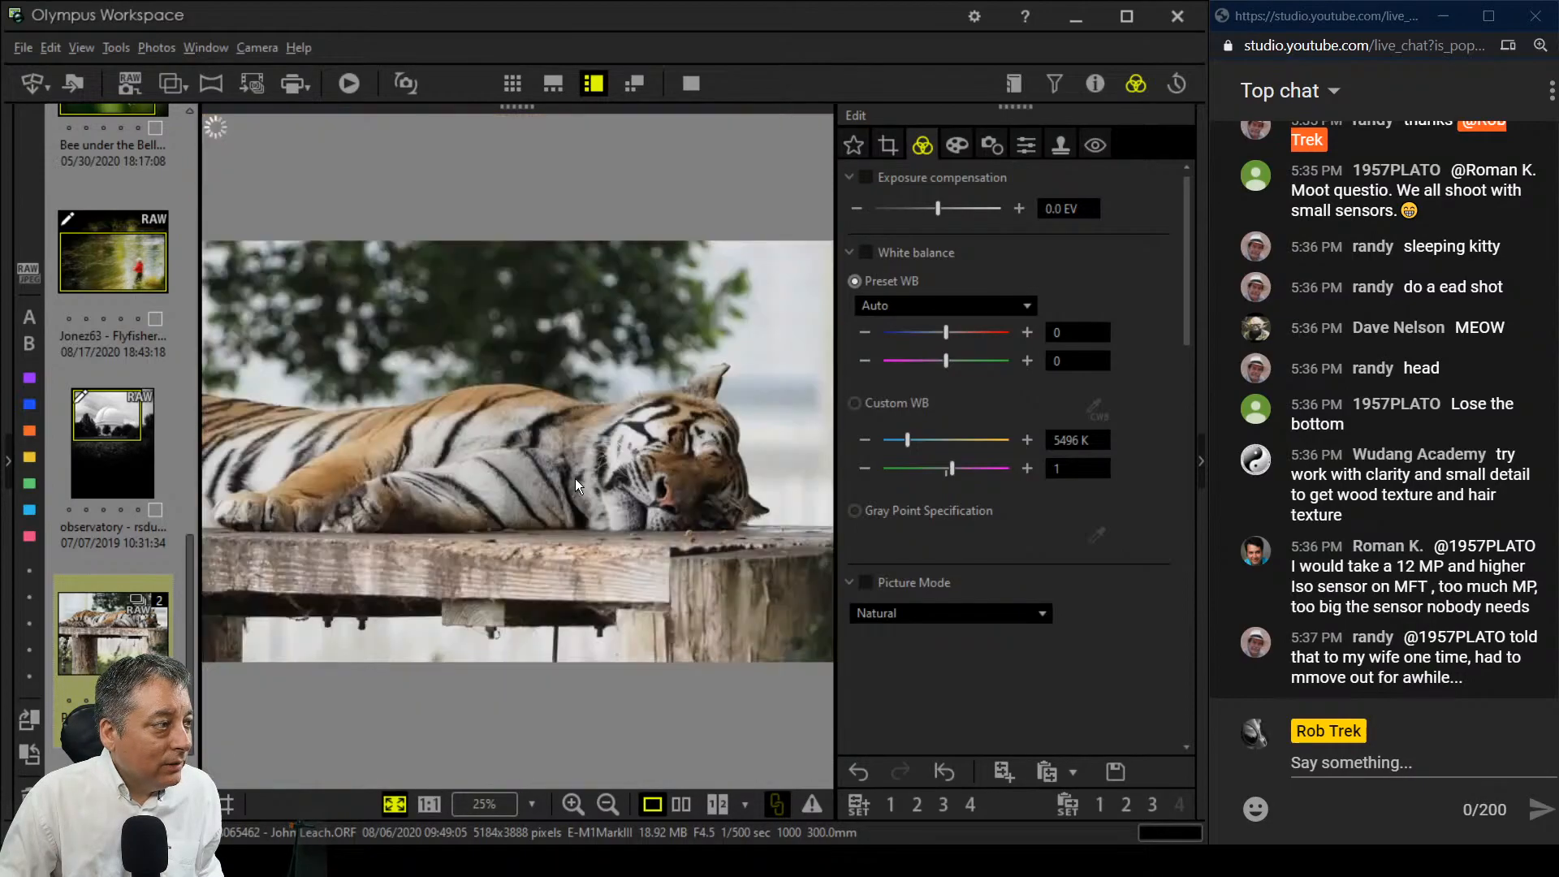
# Step: Set the tiger photo's sharpness to 2.0 and apply the Pop Art art filter
pyautogui.click(1012, 153)
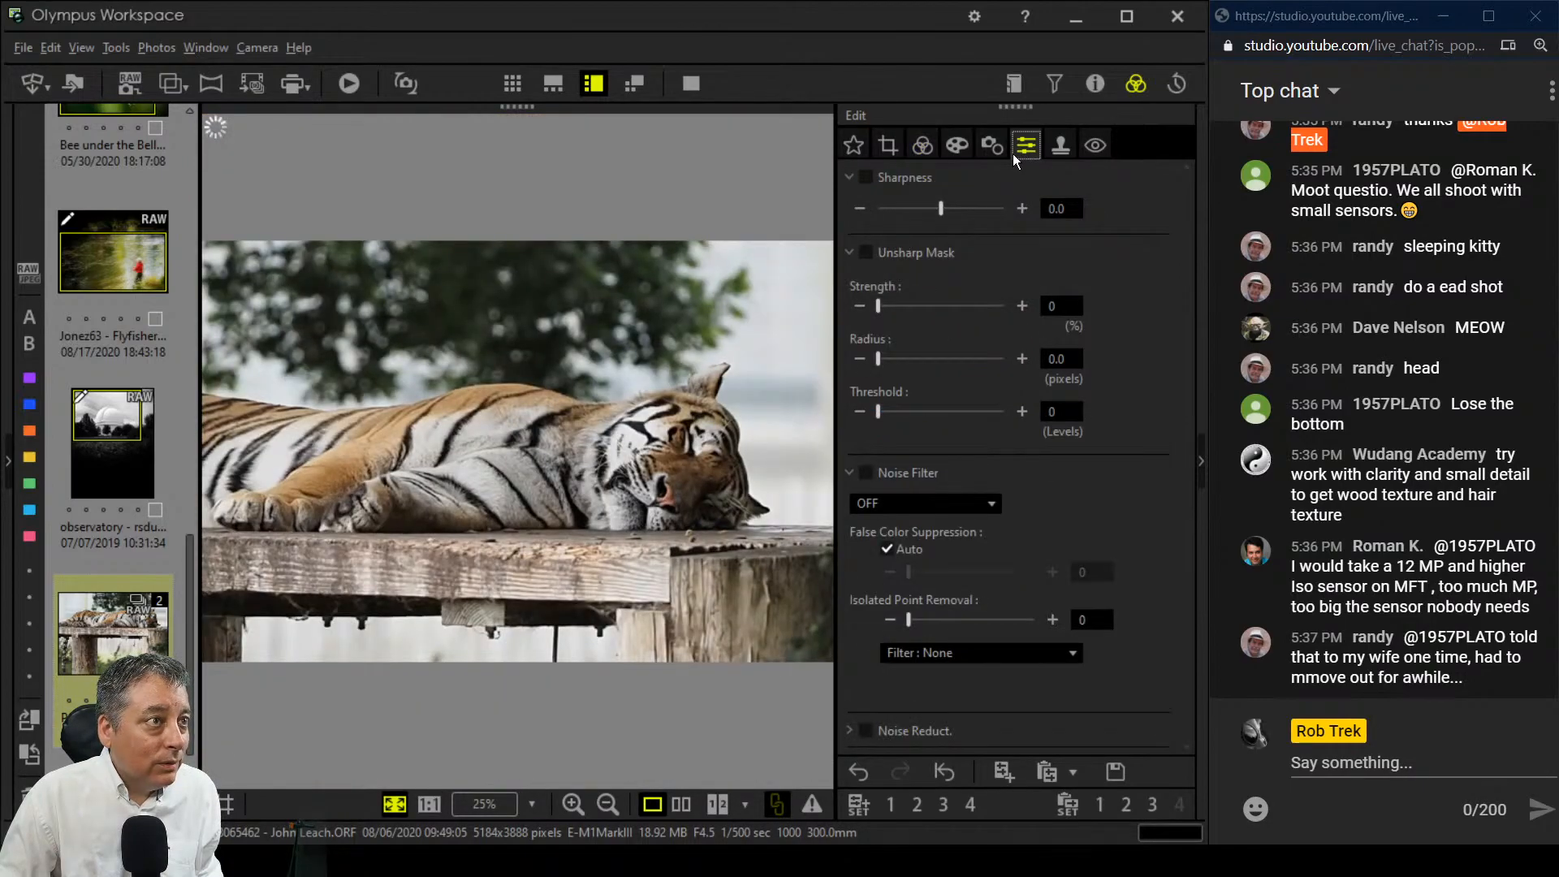
pyautogui.moveTo(947, 208); pyautogui.dragTo(1036, 207)
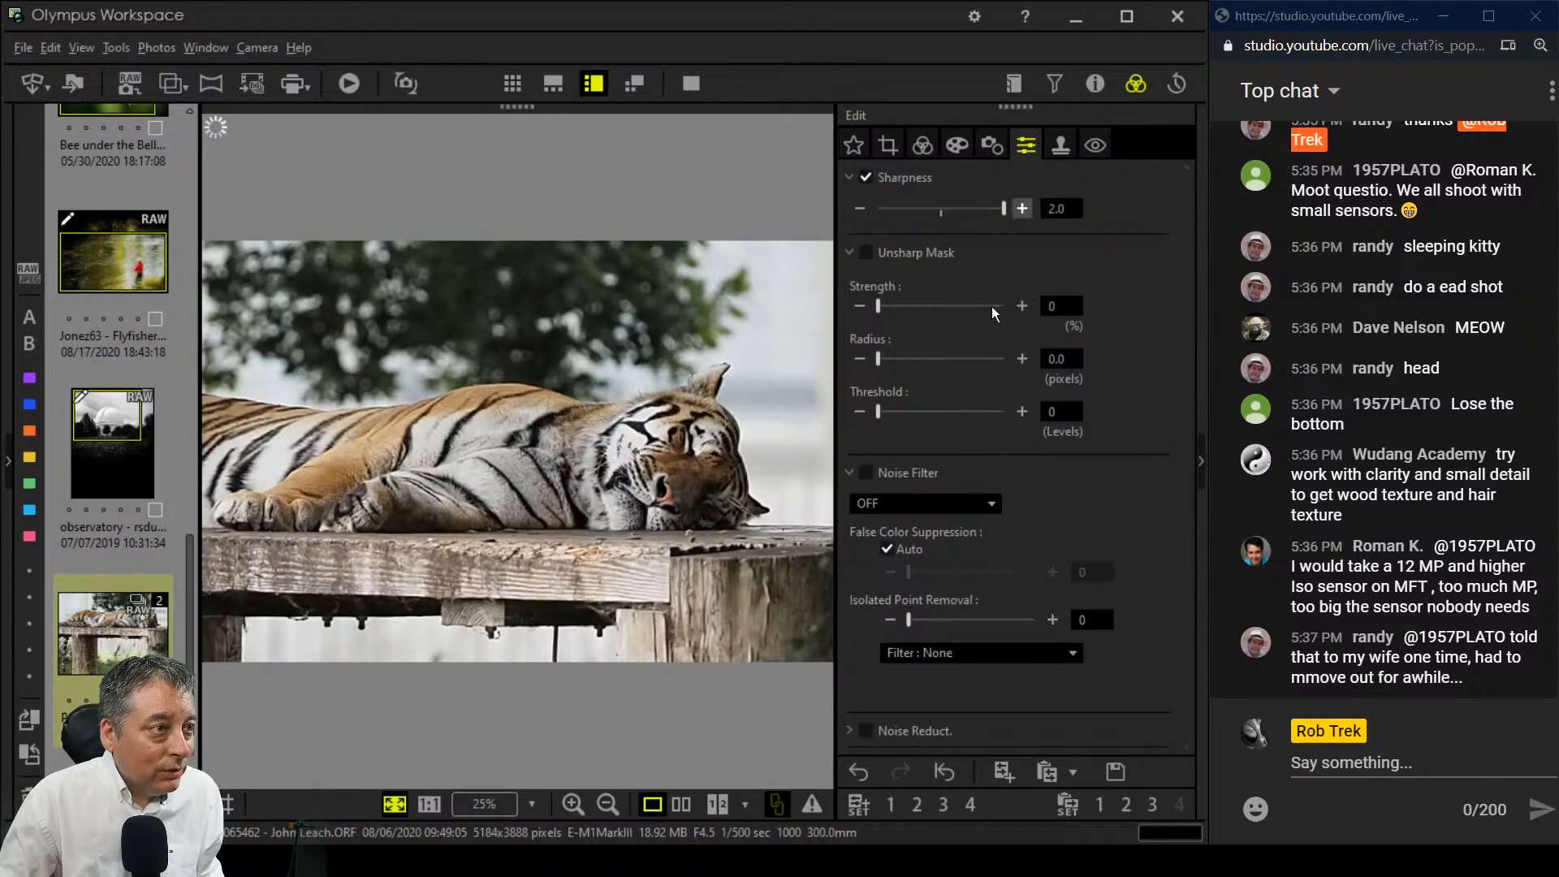
pyautogui.click(991, 148)
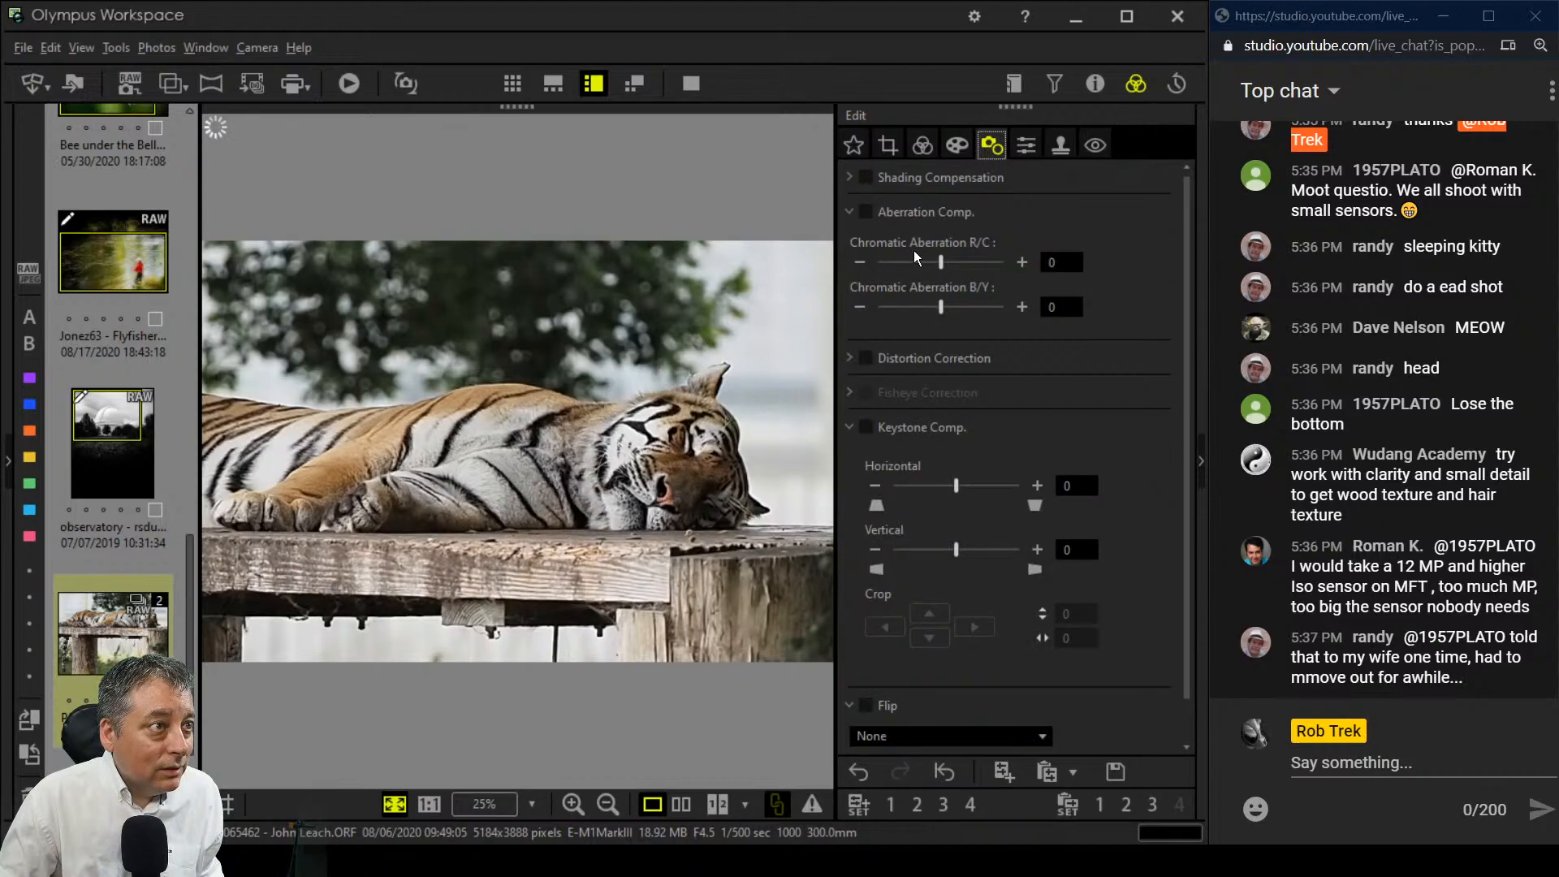
pyautogui.click(954, 146)
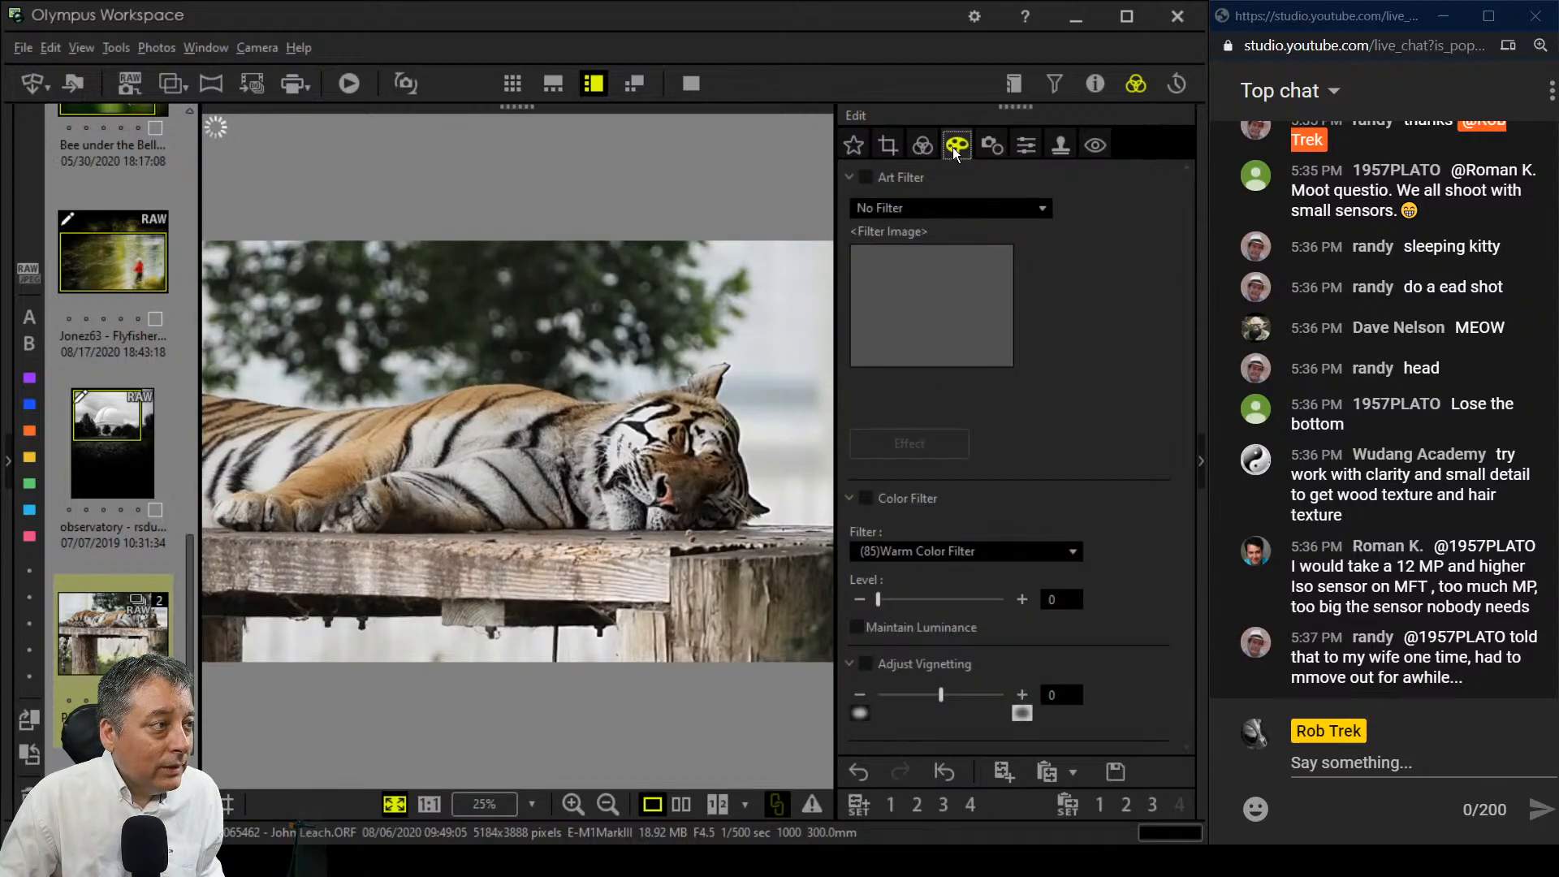
pyautogui.click(943, 207)
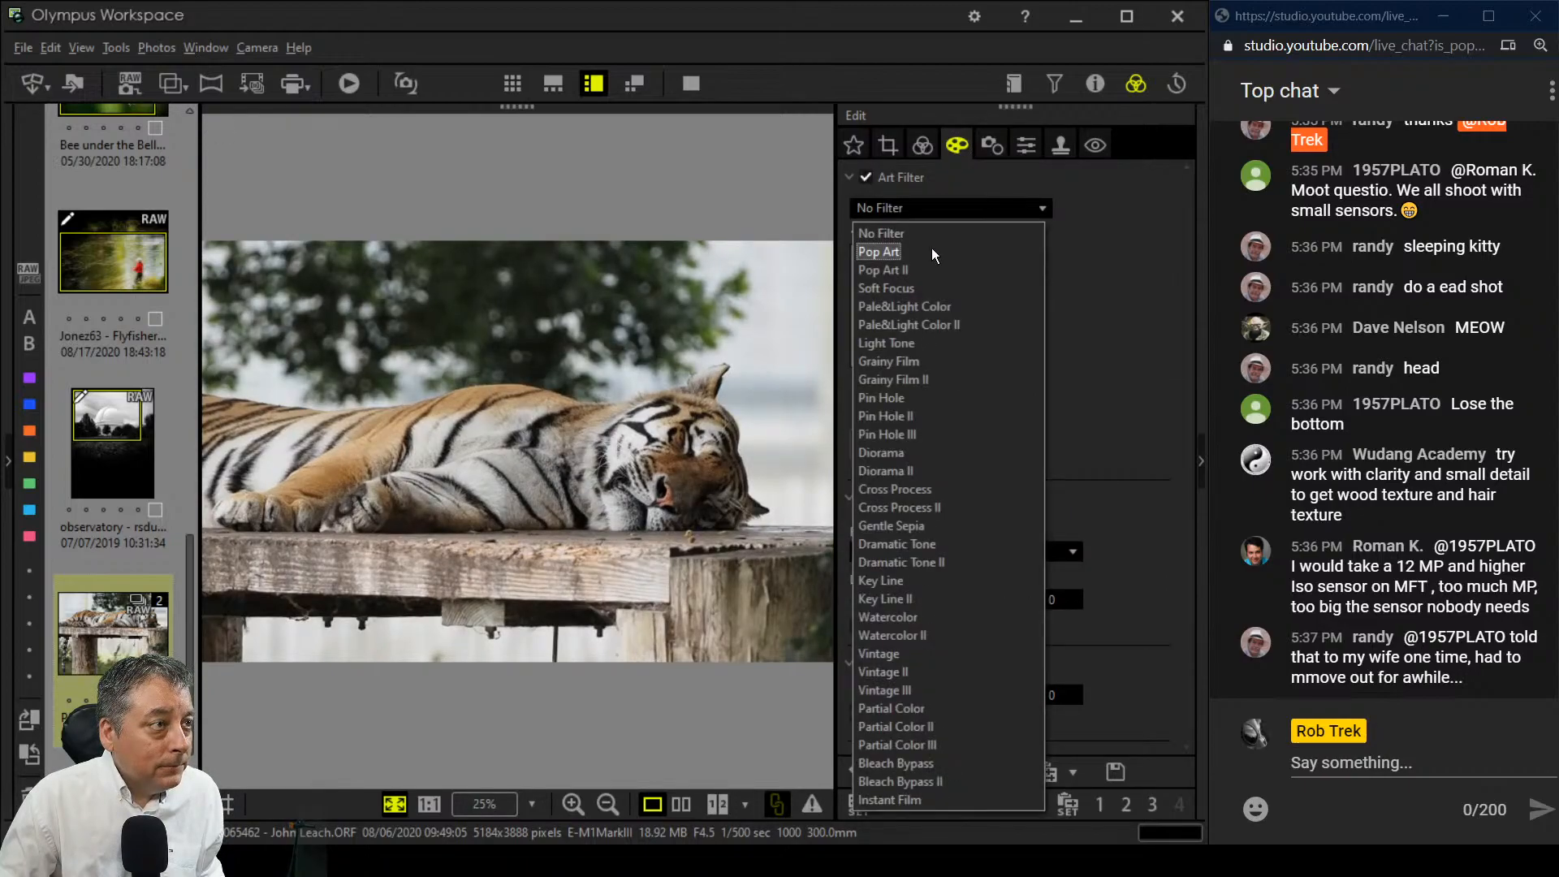
pyautogui.click(933, 246)
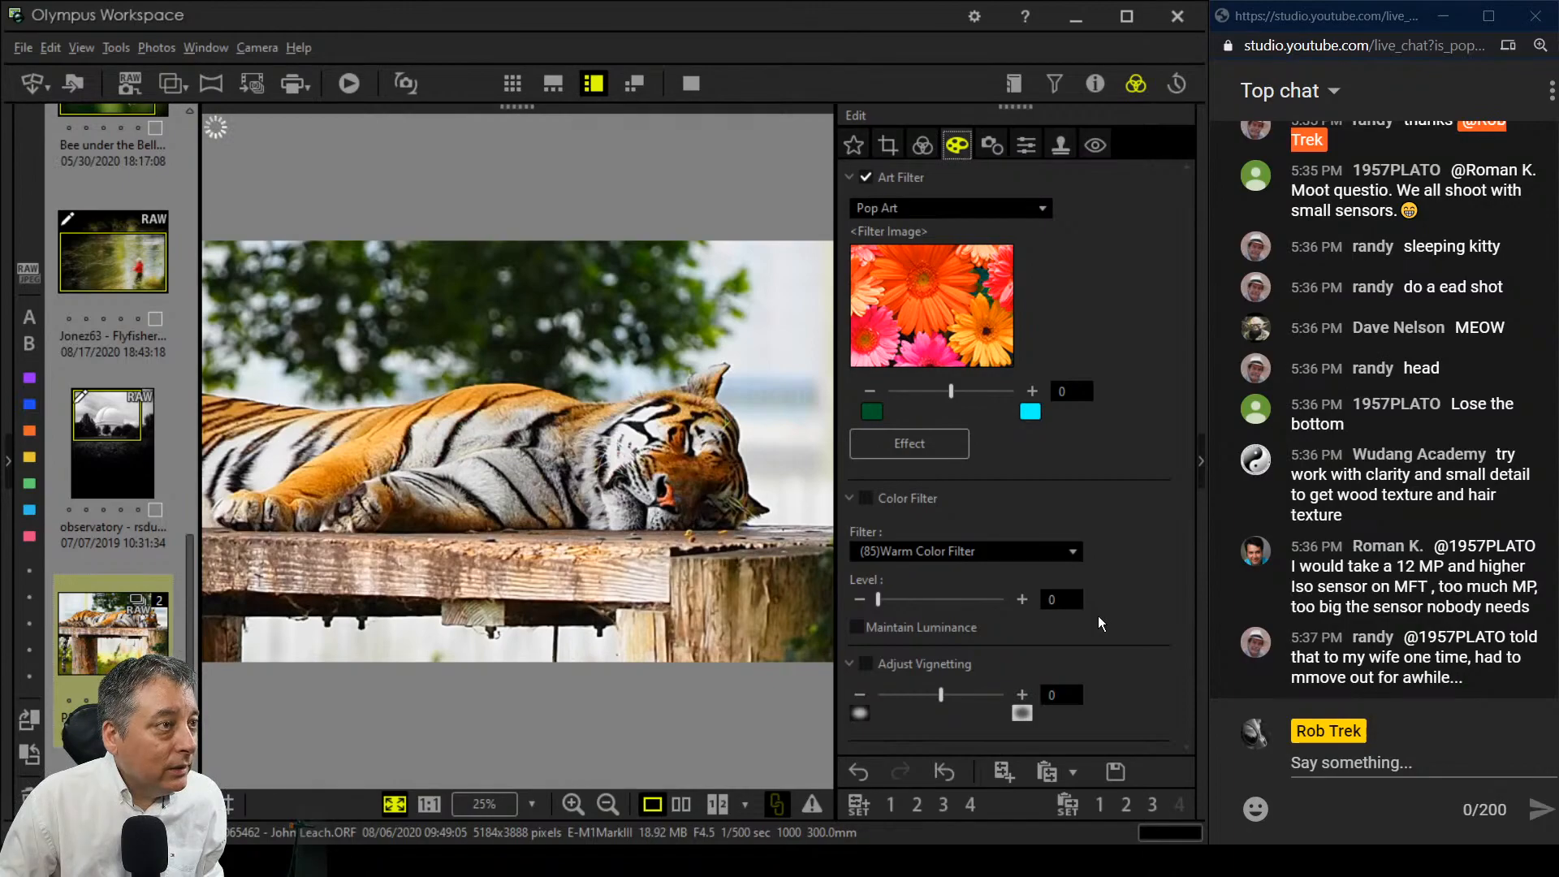
# Step: Switch the tiger photo to custom white balance with a color temperature of 6000 K
pyautogui.click(921, 150)
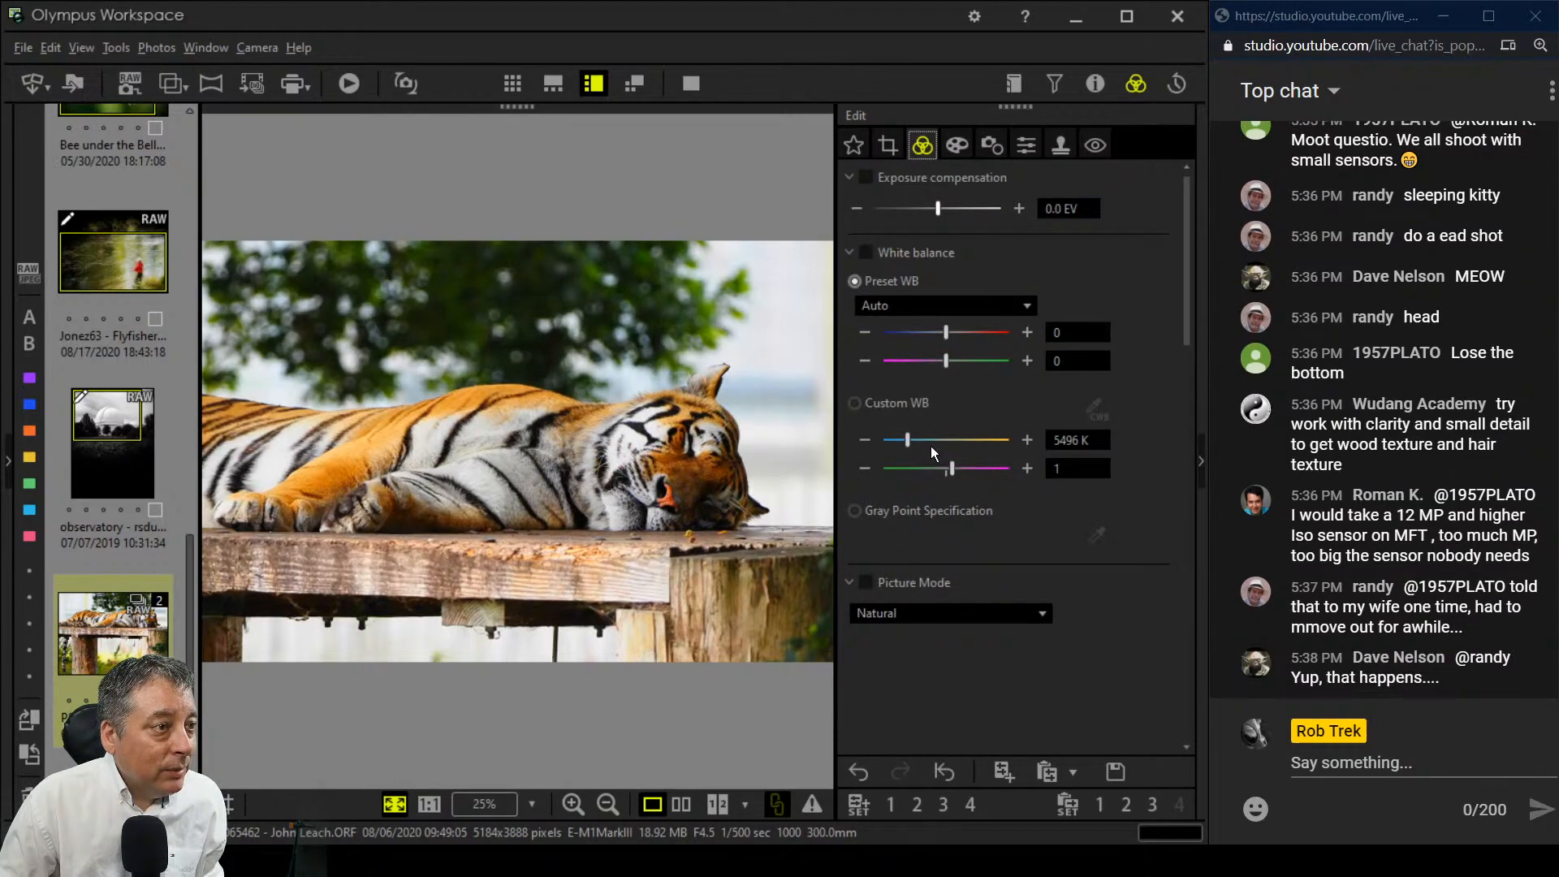
pyautogui.click(857, 405)
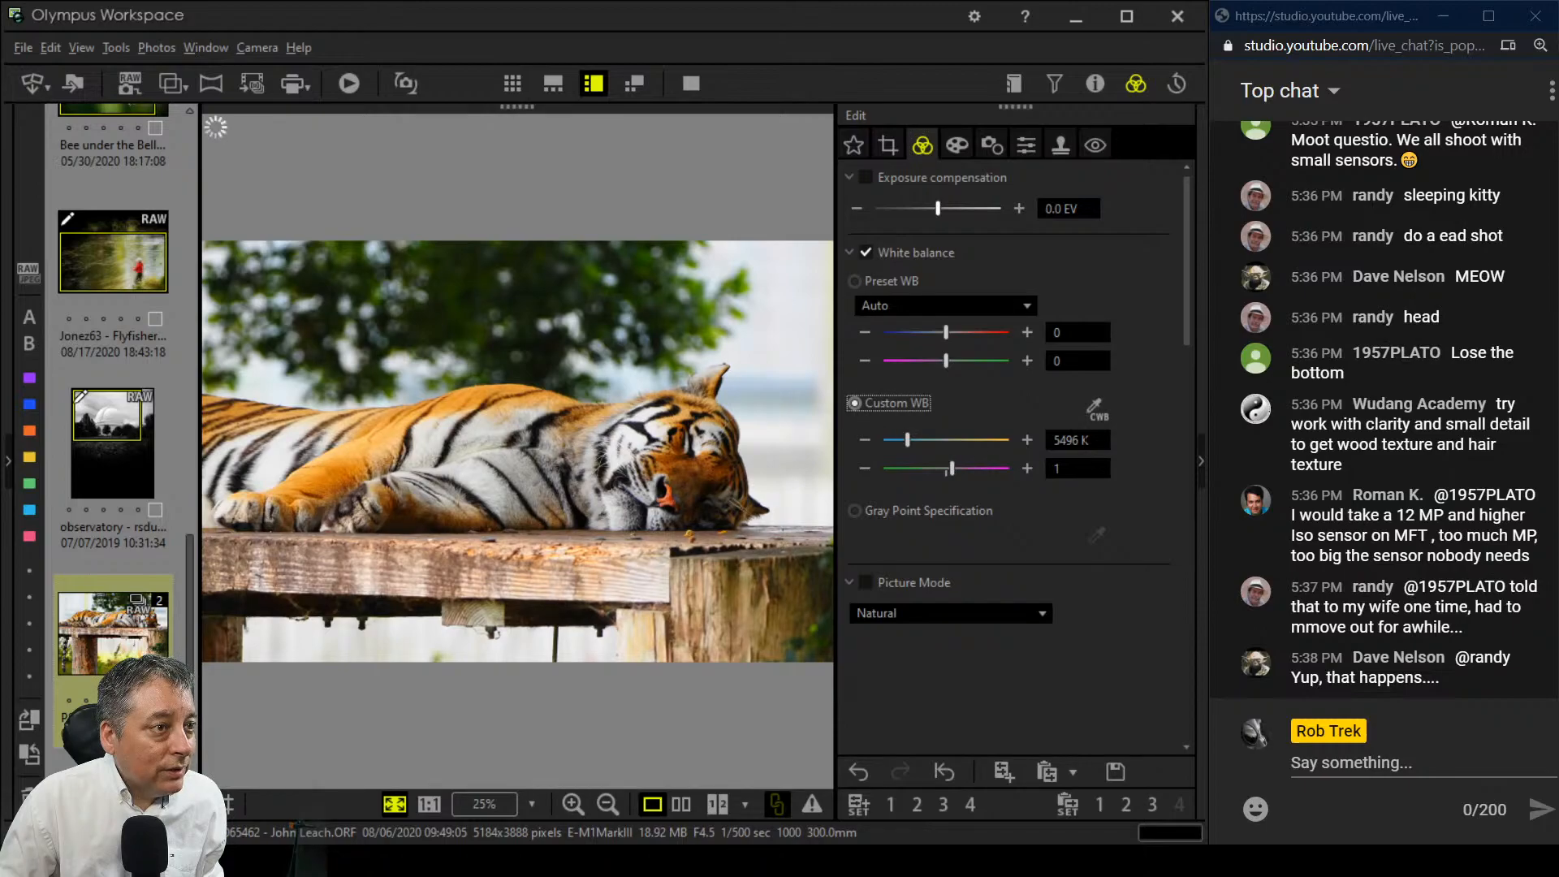
pyautogui.click(1073, 440)
pyautogui.write('6000')
pyautogui.press('Return')
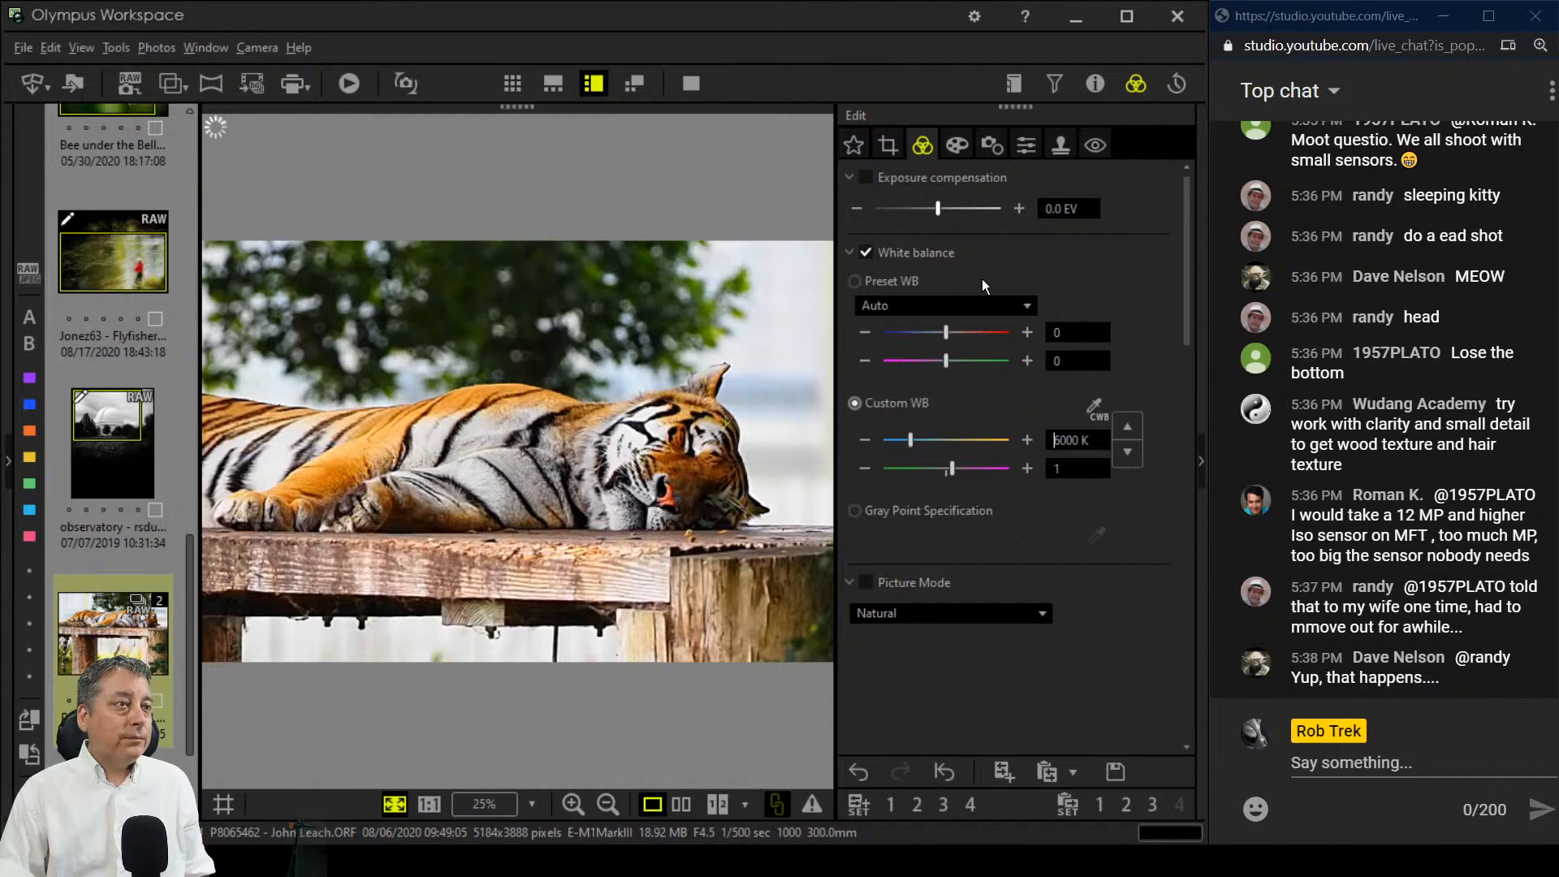
# Step: Darken the edges of the tiger photo with a vignetting adjustment of -14
pyautogui.click(957, 140)
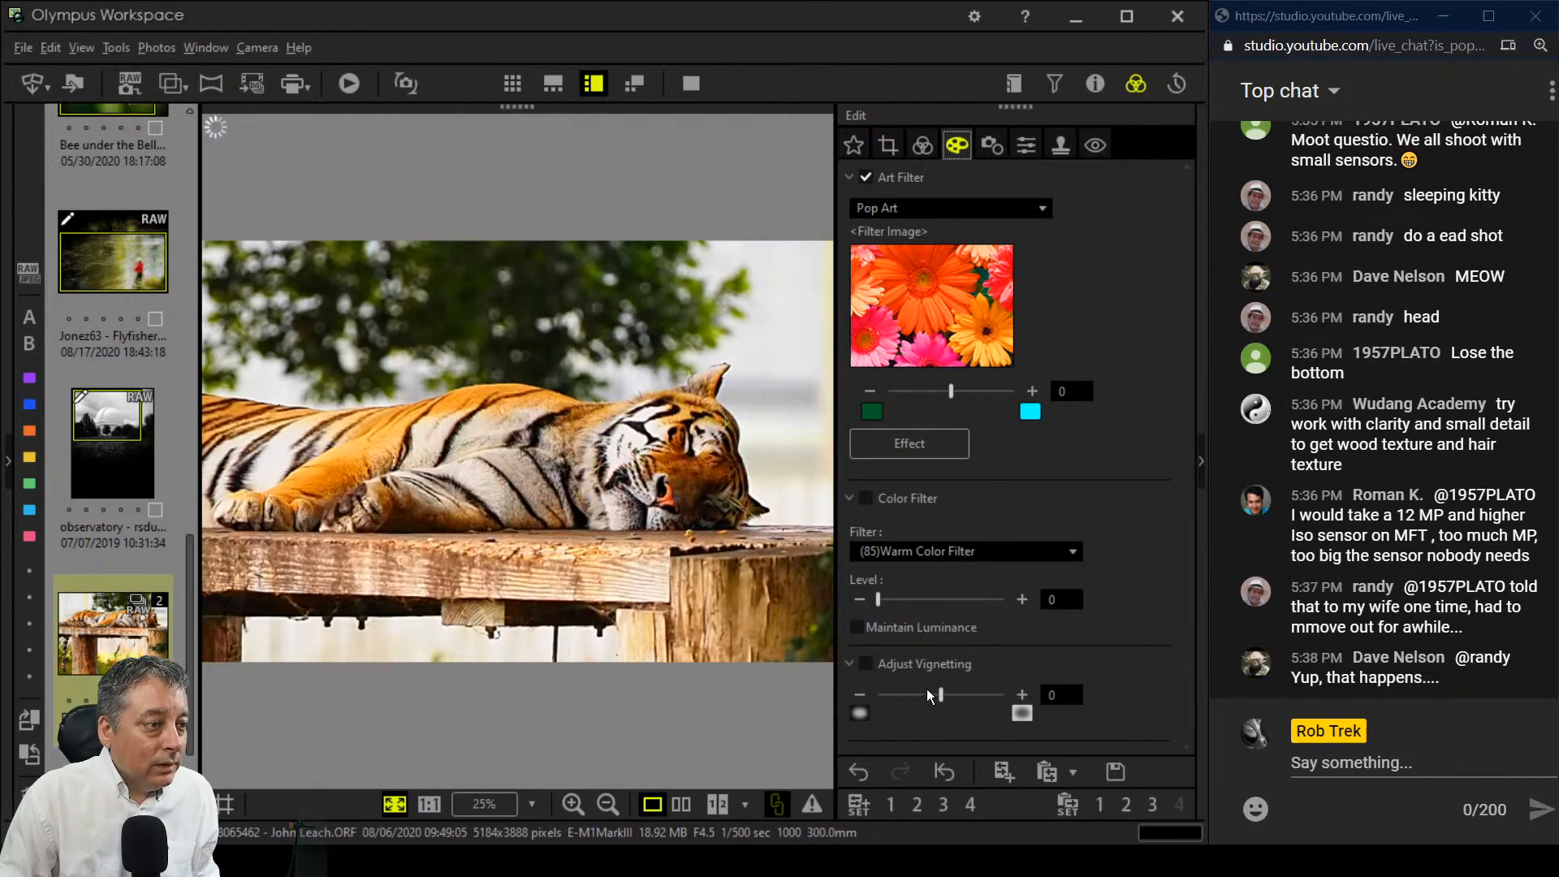
pyautogui.moveTo(929, 700); pyautogui.dragTo(916, 703)
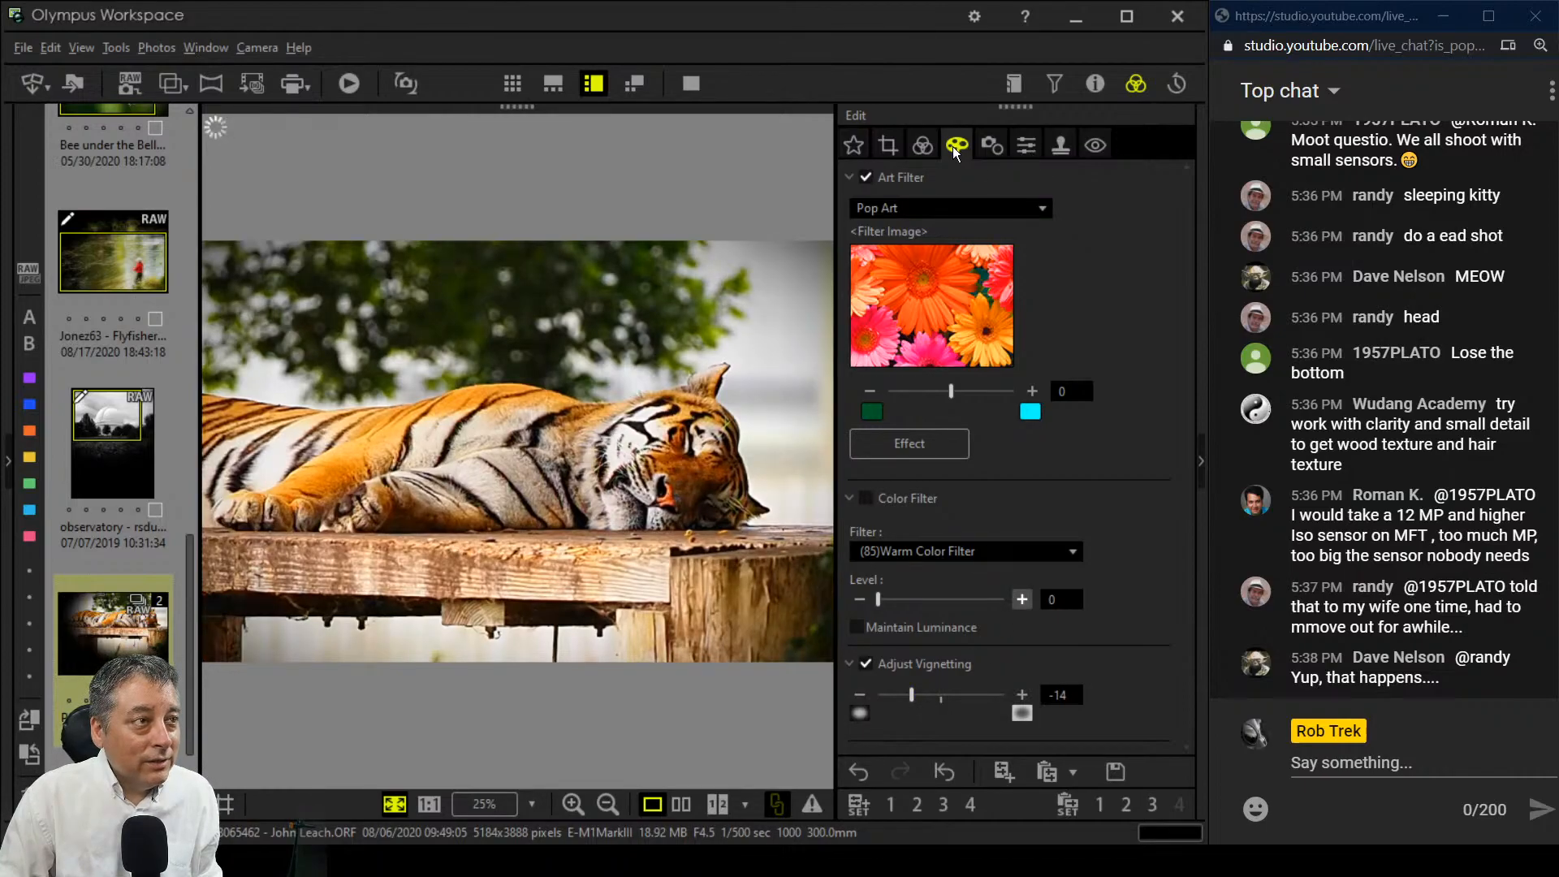
# Step: Straighten the cropped tiger photo with a tilt adjustment of -0.4
pyautogui.click(922, 150)
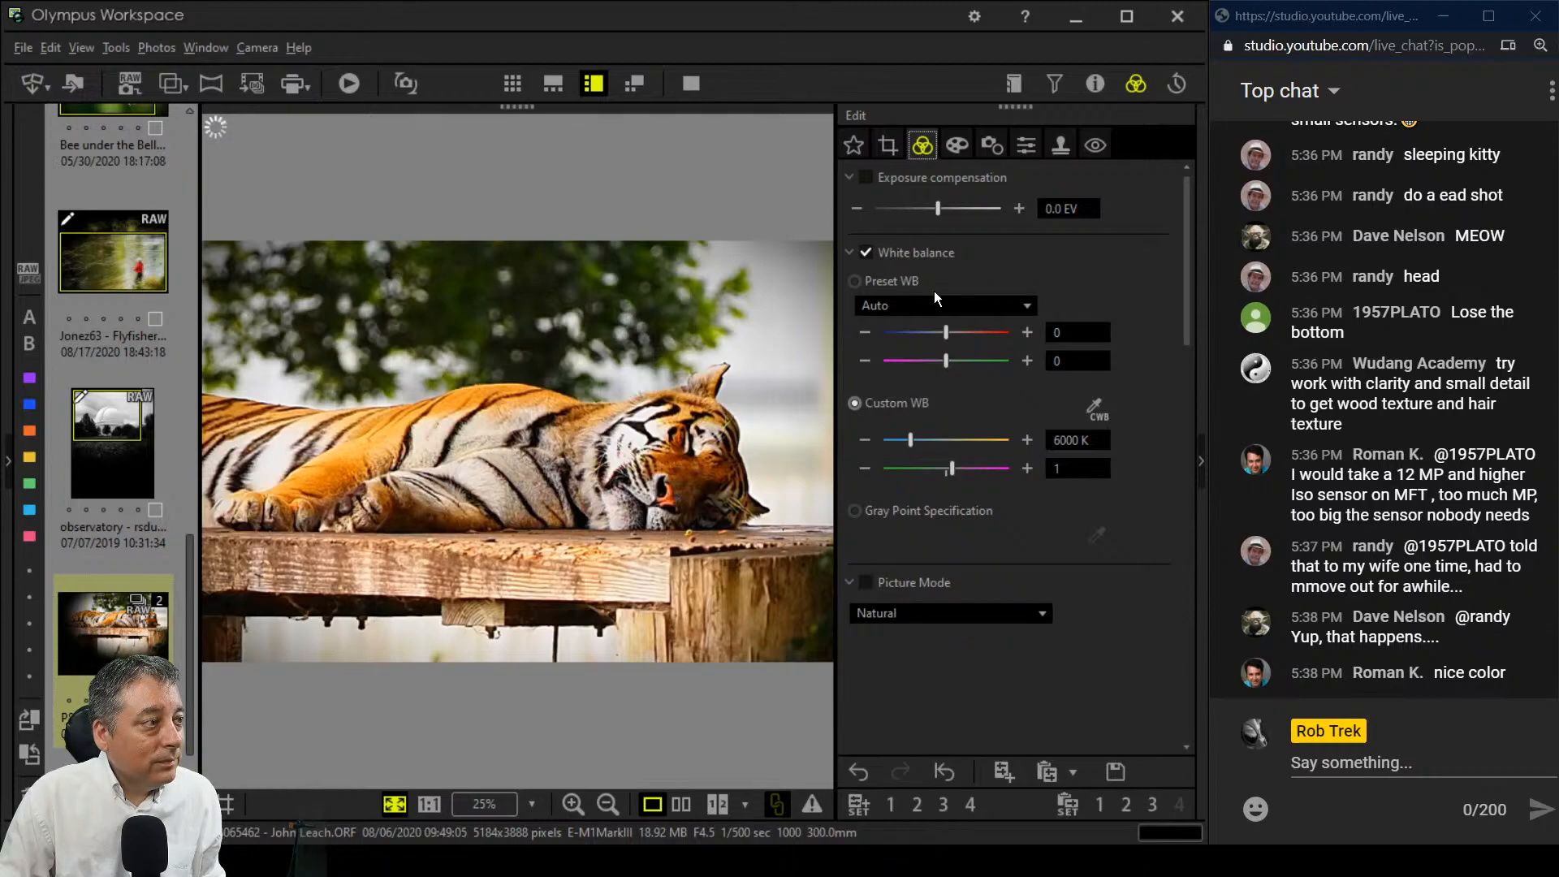
pyautogui.click(887, 145)
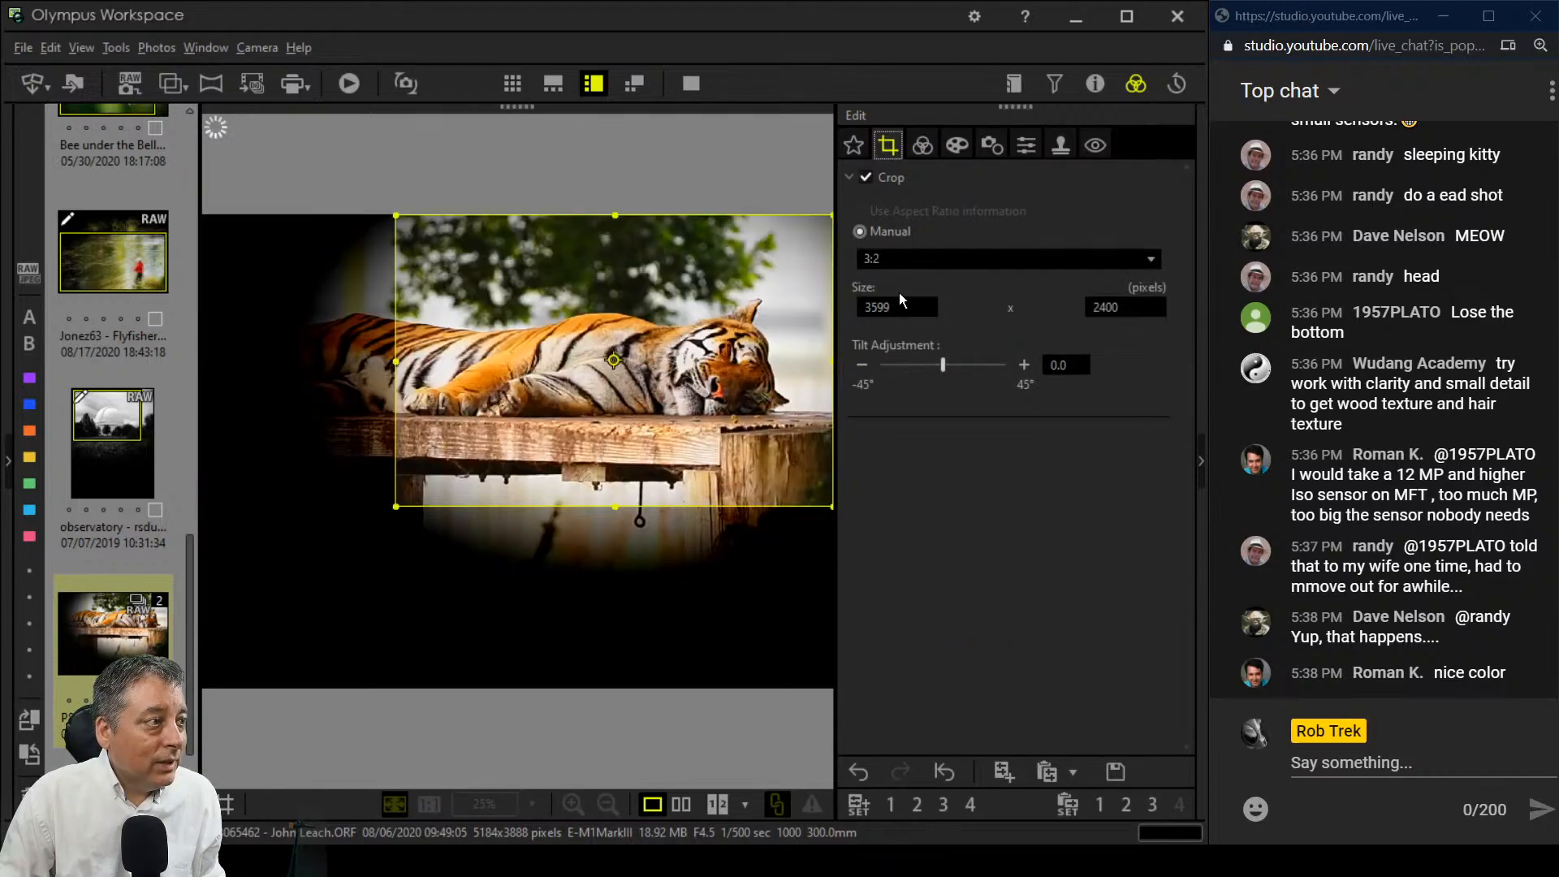
pyautogui.click(864, 364)
pyautogui.click(863, 365)
pyautogui.click(863, 364)
pyautogui.click(863, 364)
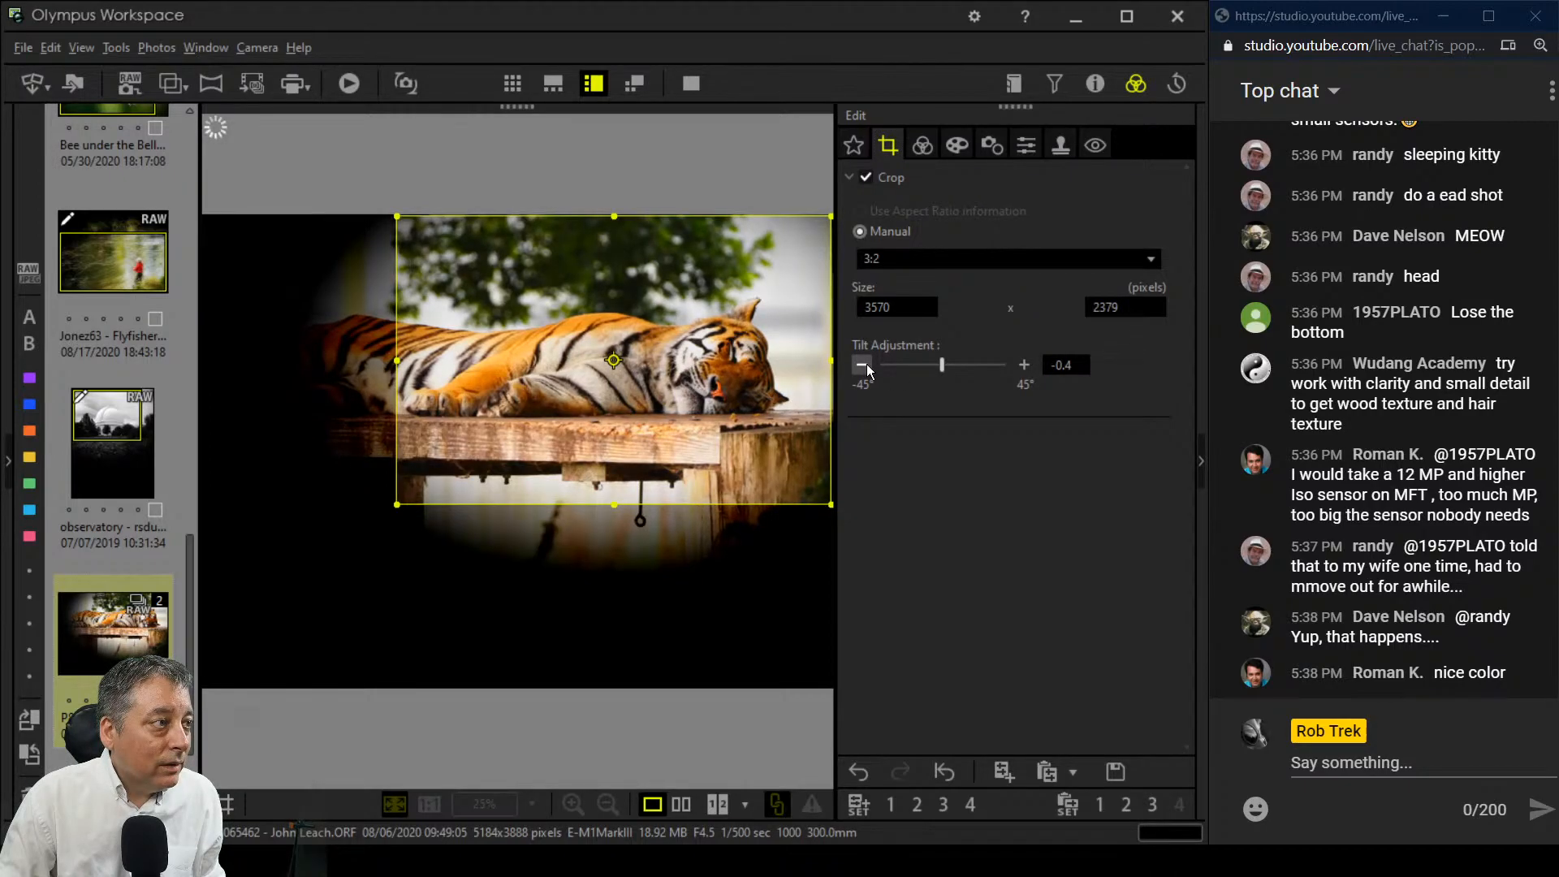
pyautogui.click(922, 146)
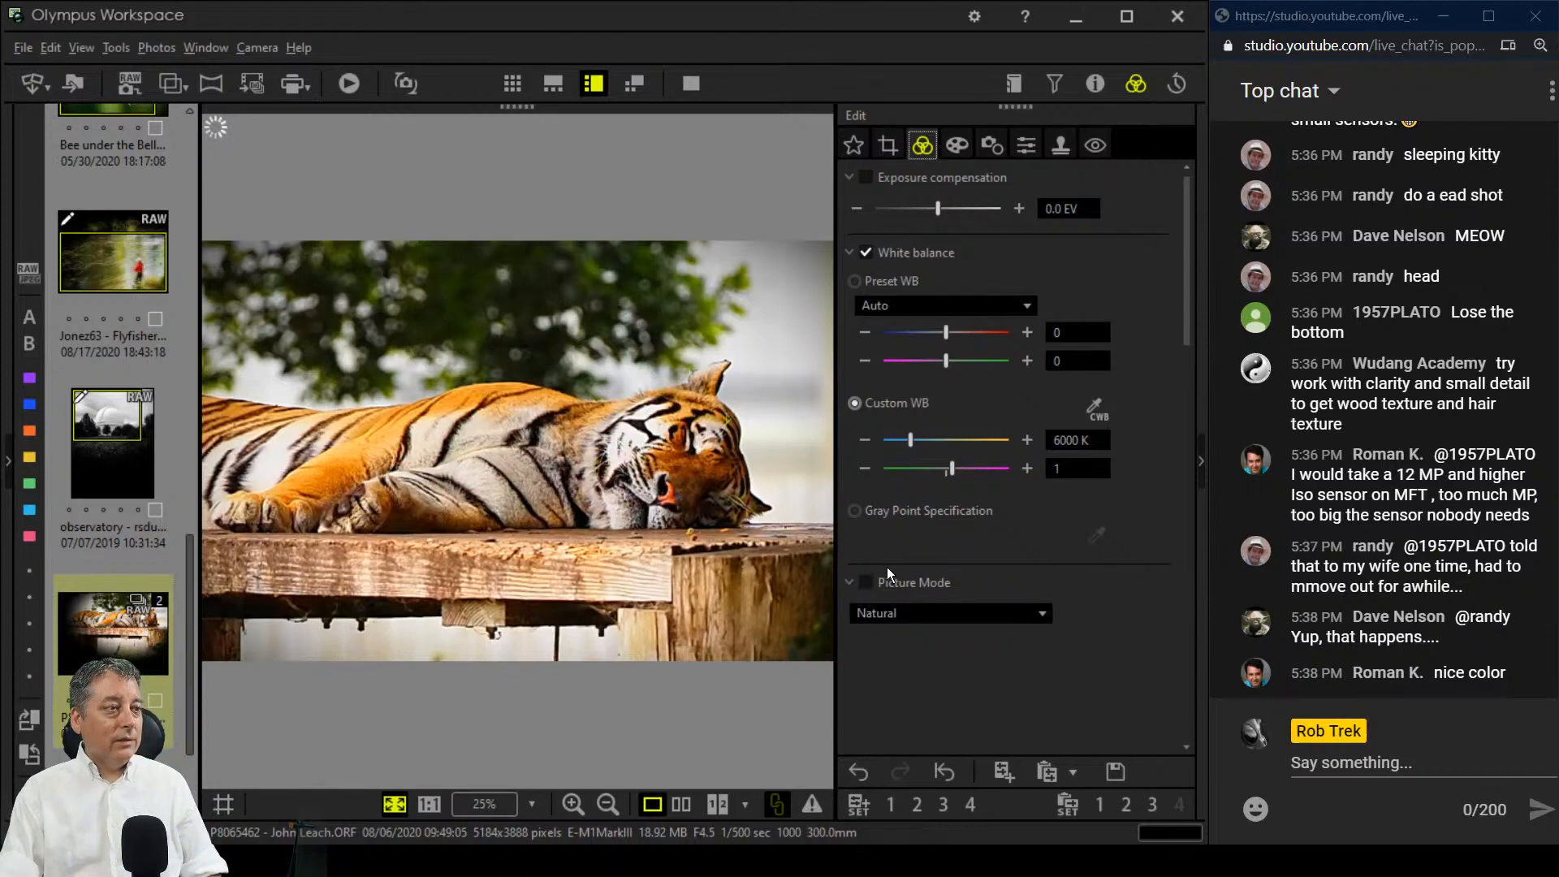
# Step: Compare the tiger edit with the original side by side in full screen, and view the edited photo alone in full screen
pyautogui.click(683, 804)
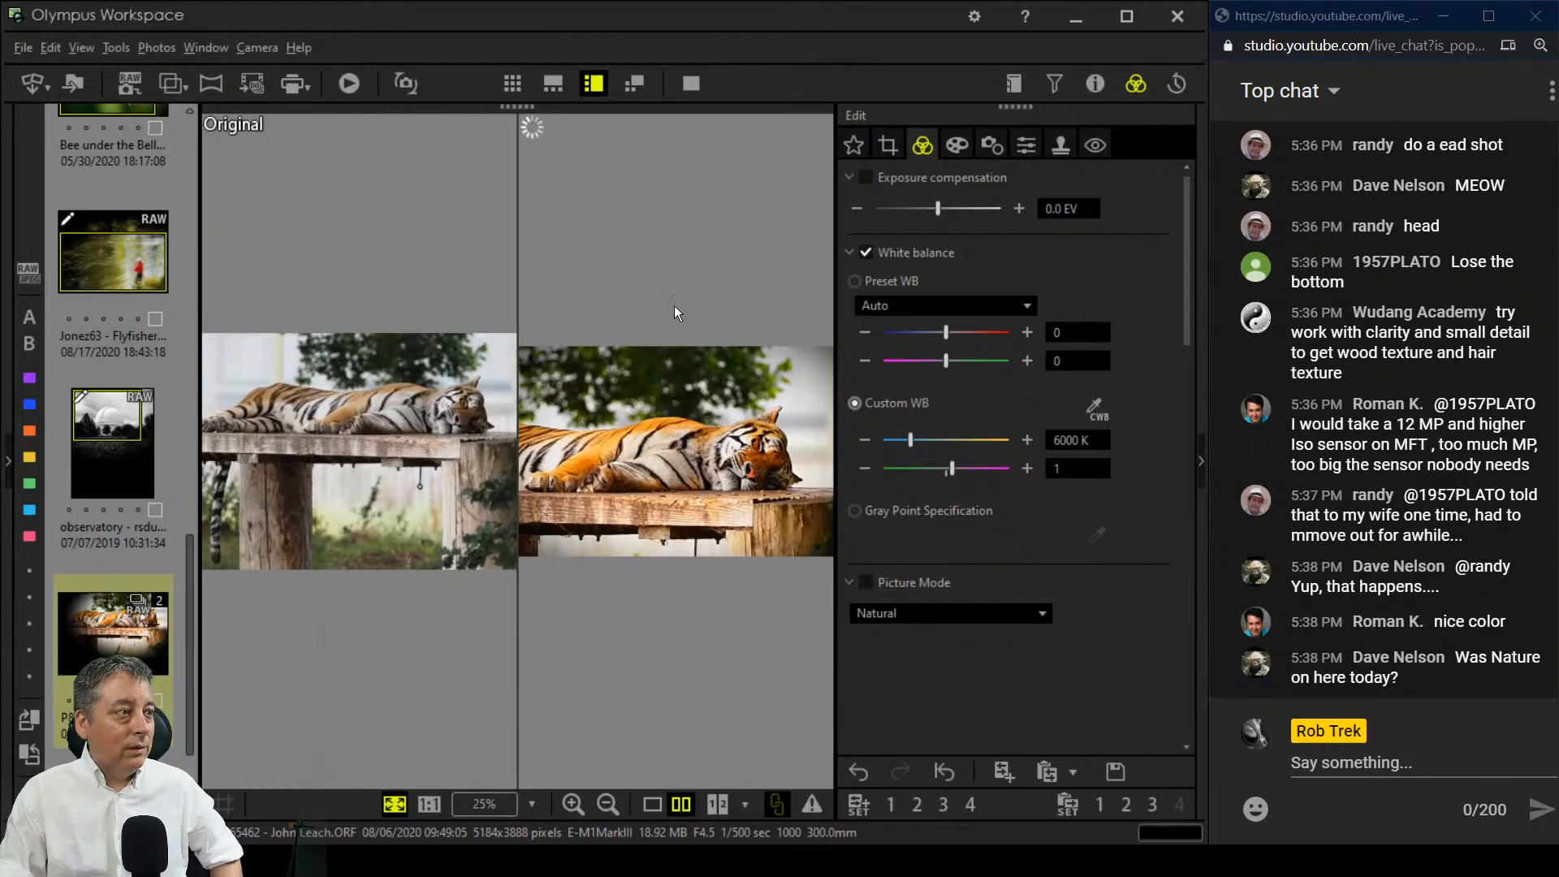
pyautogui.click(695, 90)
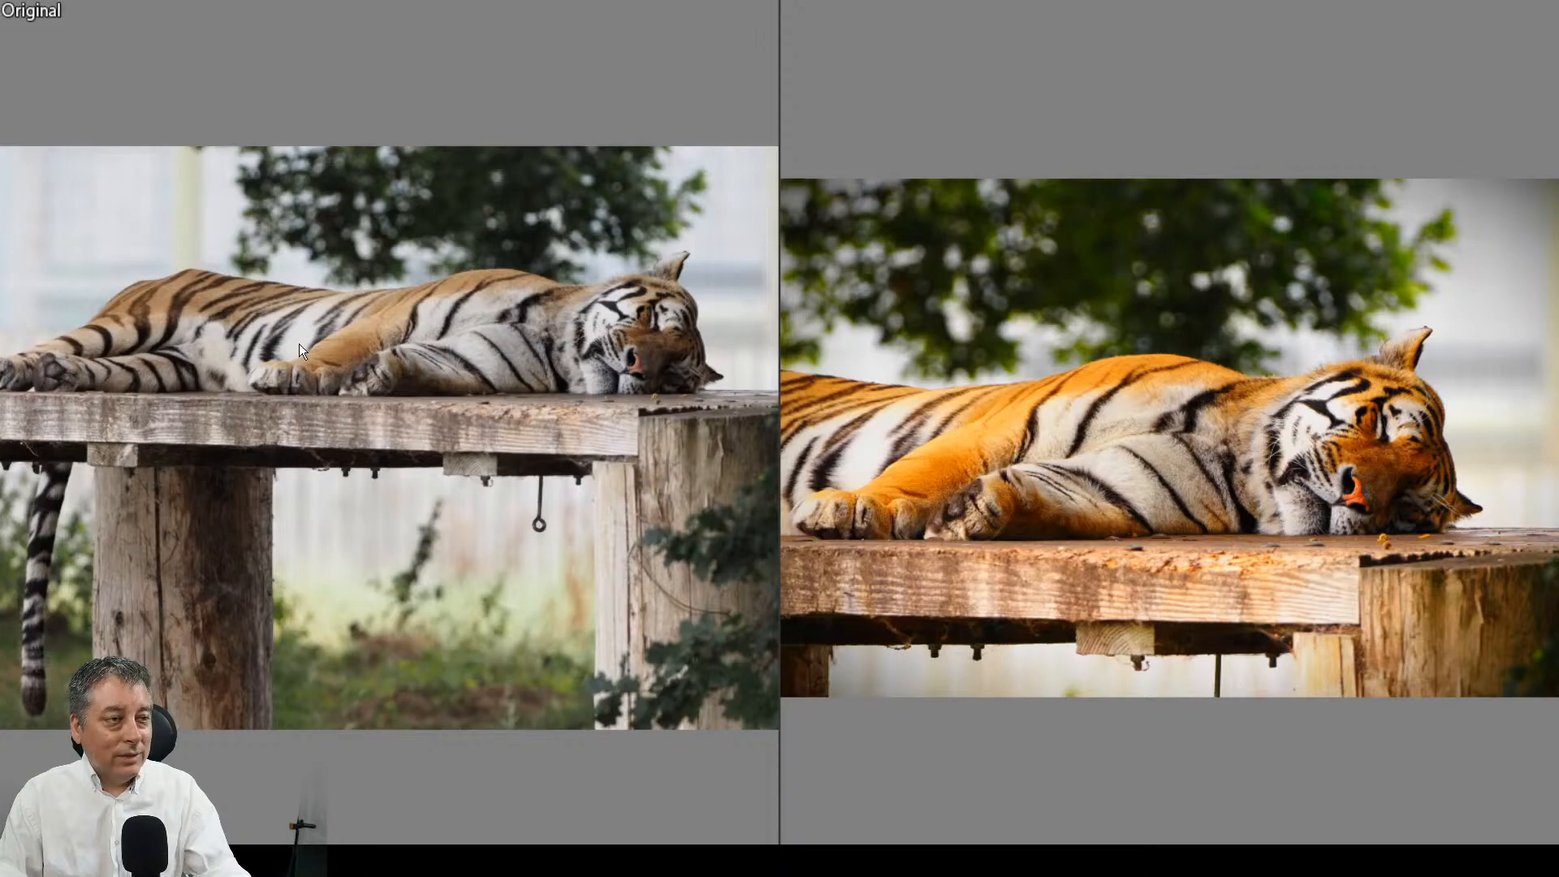
pyautogui.press('Escape')
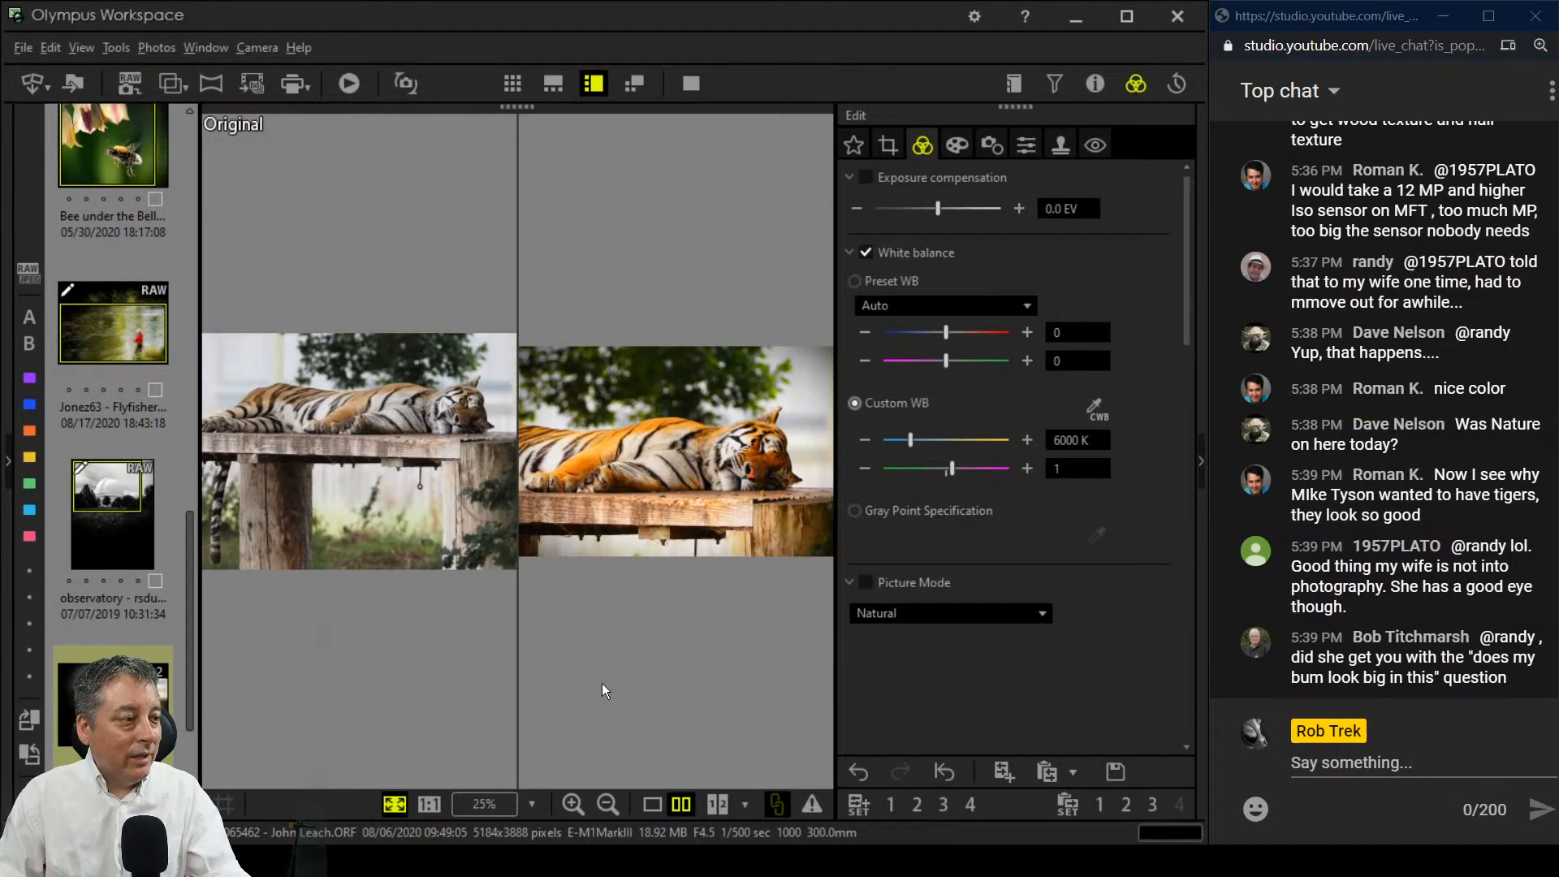
pyautogui.click(646, 807)
pyautogui.click(690, 84)
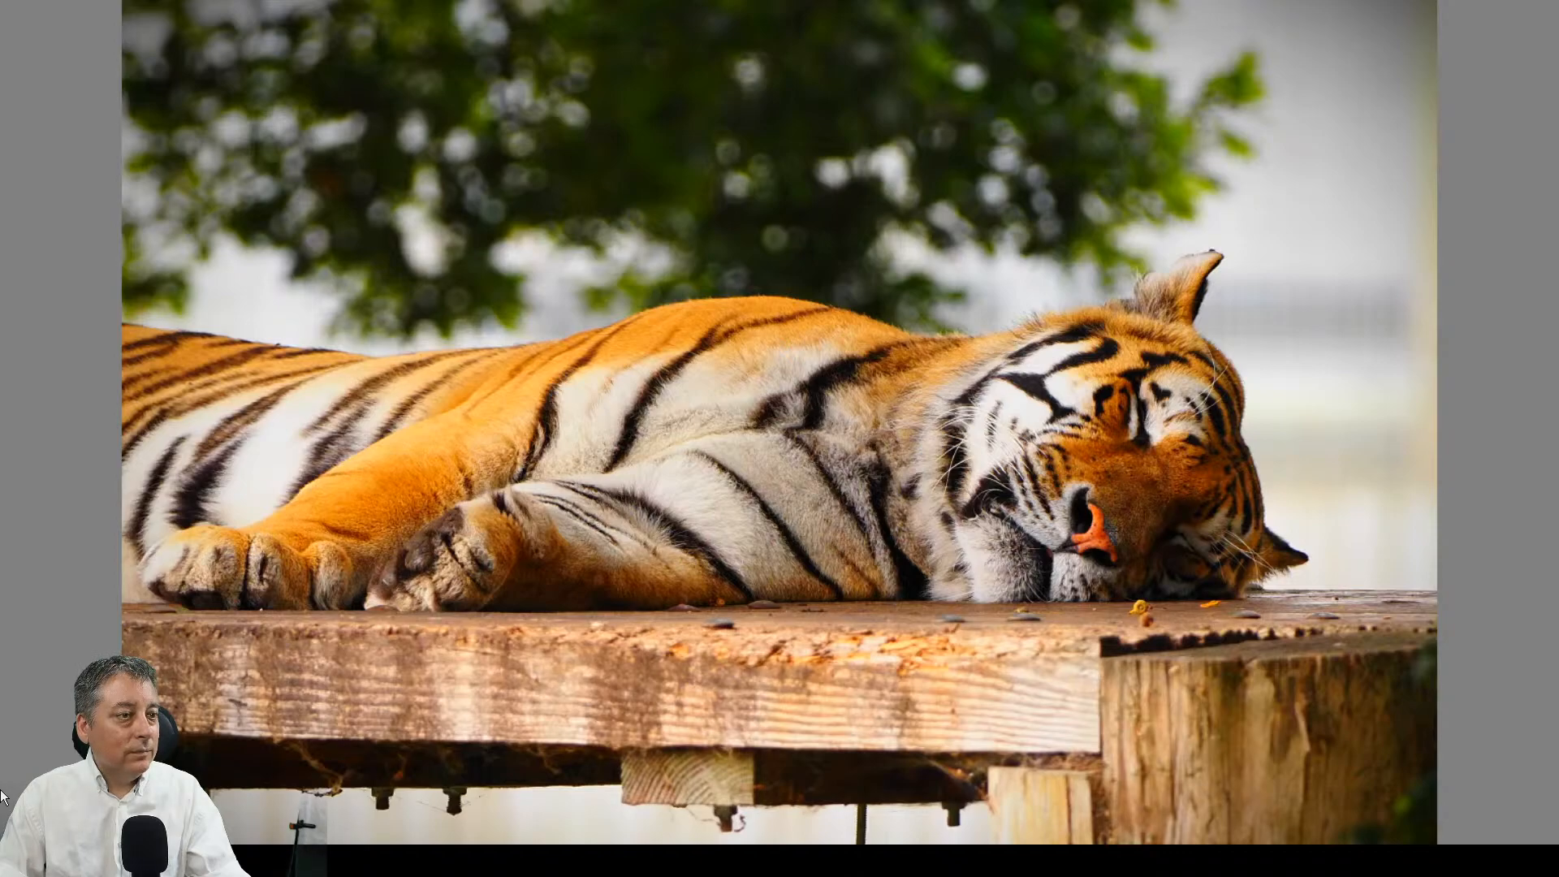
pyautogui.press('Escape')
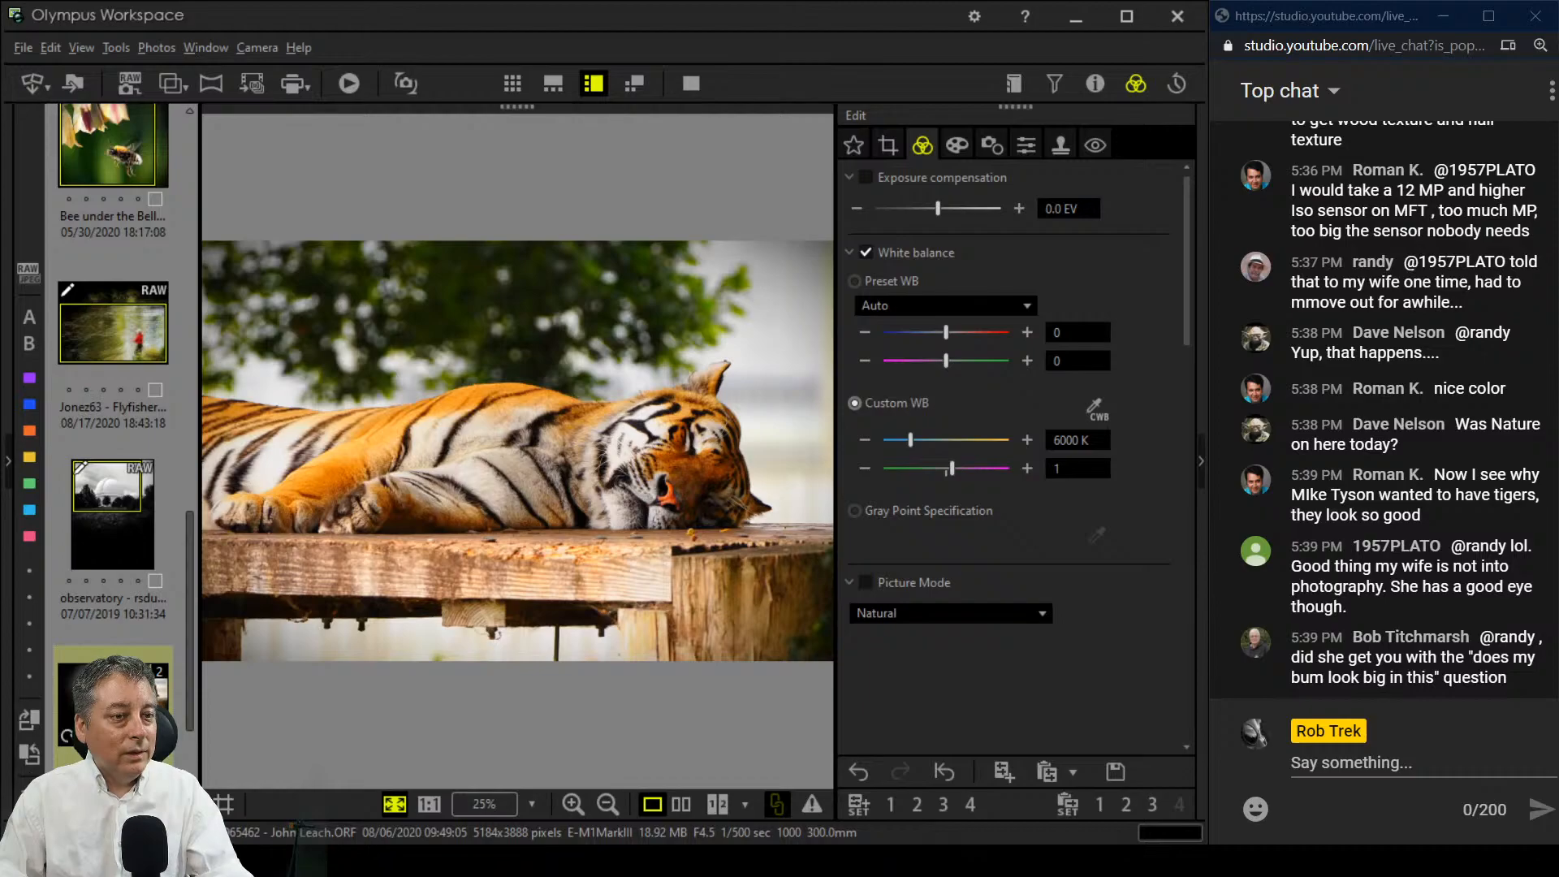
# Step: Open the underground bunker photo that follows the tiger shot for editing
pyautogui.scroll(-3, 164, 574)
pyautogui.moveTo(164, 574)
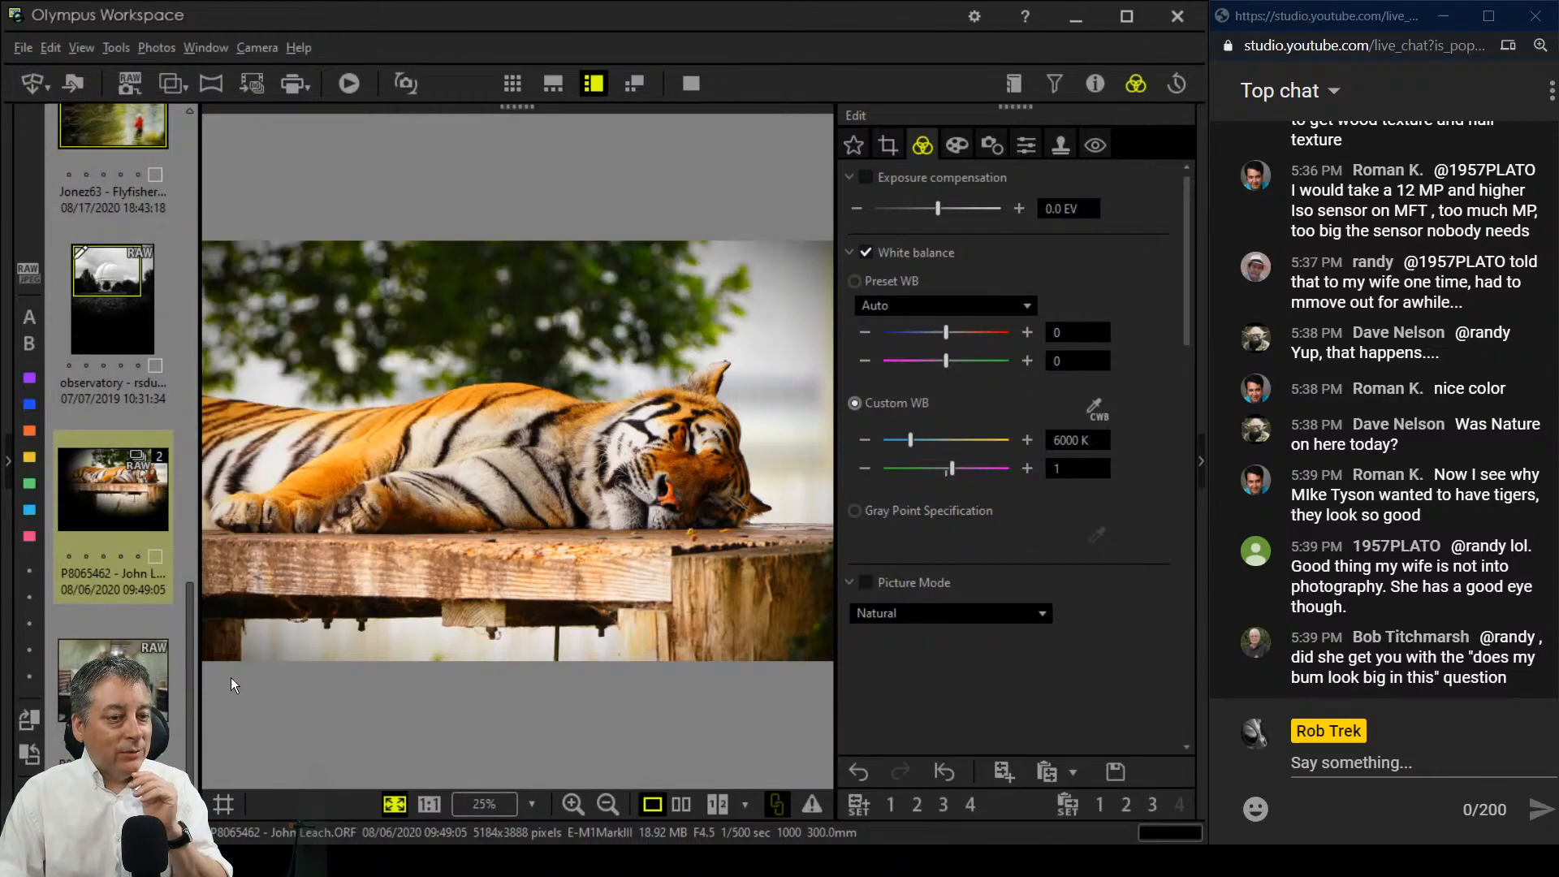
pyautogui.click(158, 678)
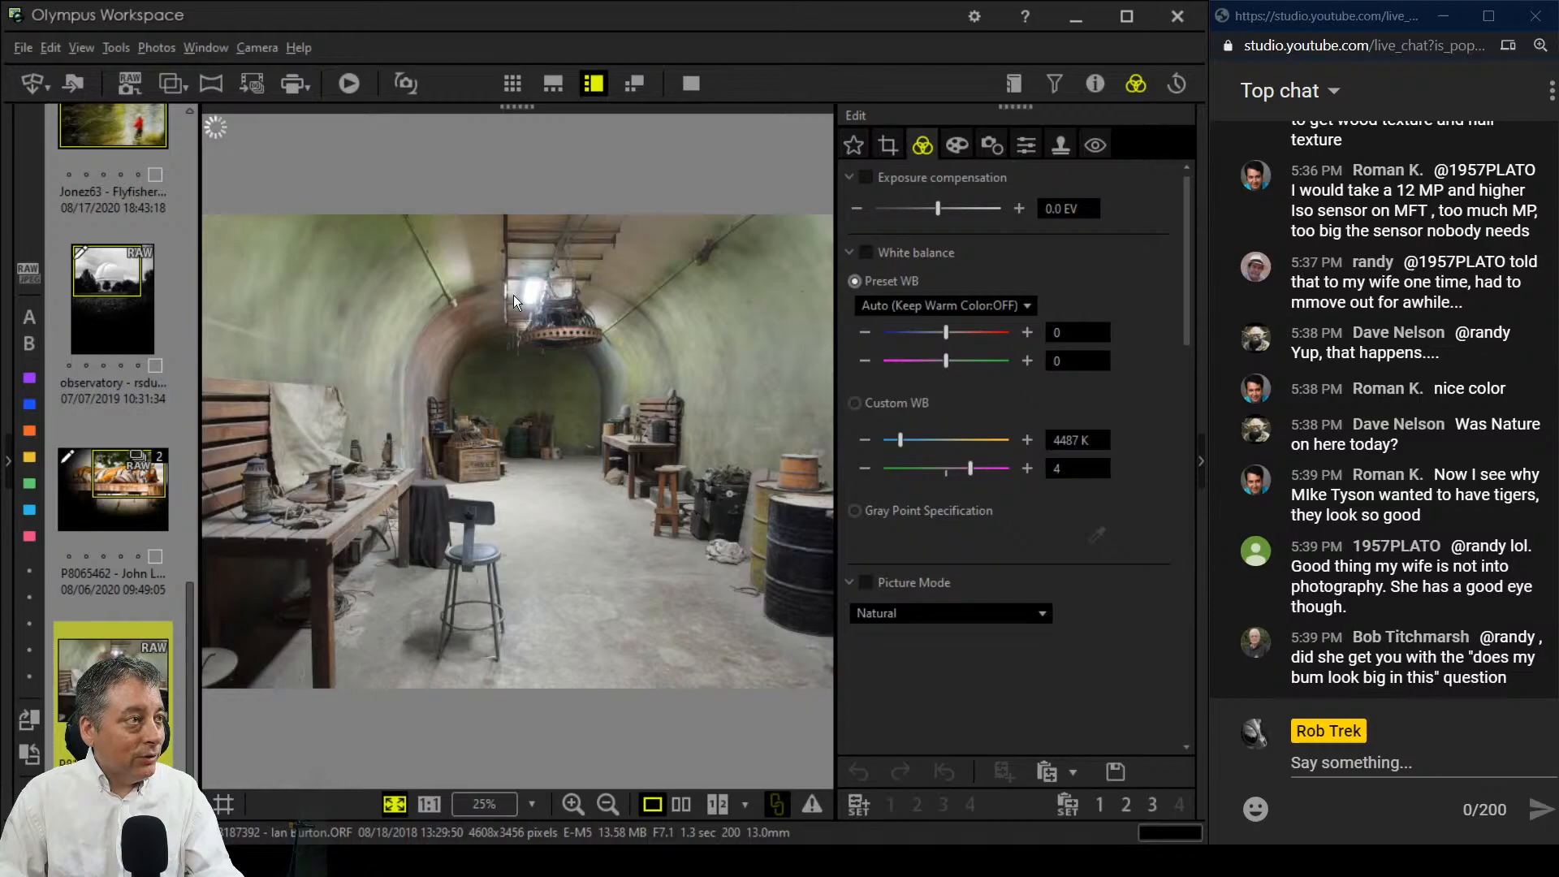
# Step: Examine the bunker photo in full screen at high magnification, covering the back wall, barrels, wooden crate, chair and workbench
pyautogui.click(691, 83)
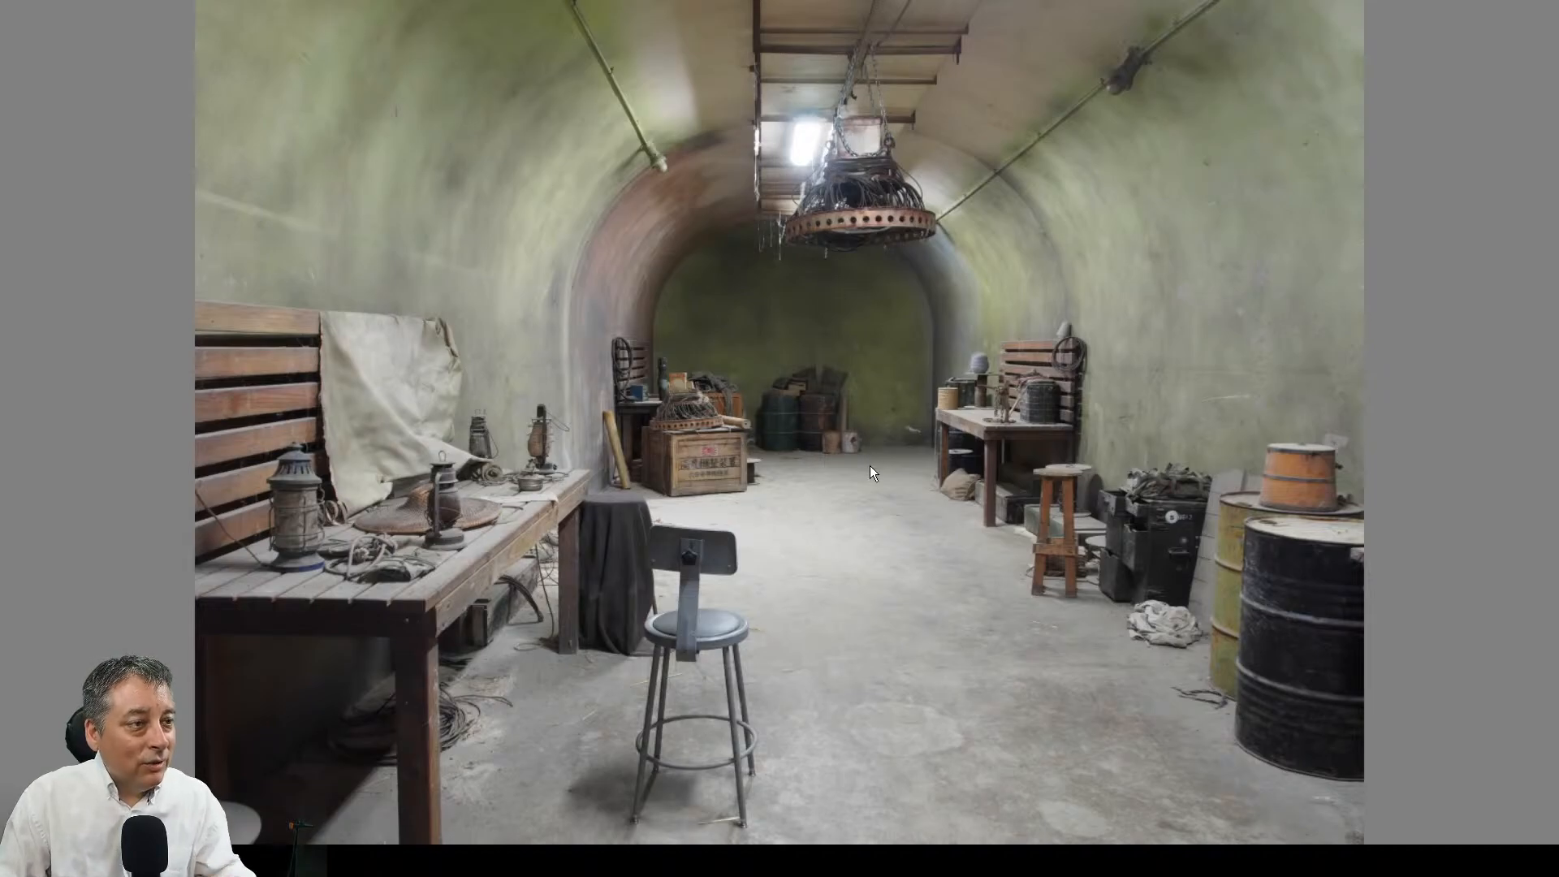
pyautogui.click(1016, 386)
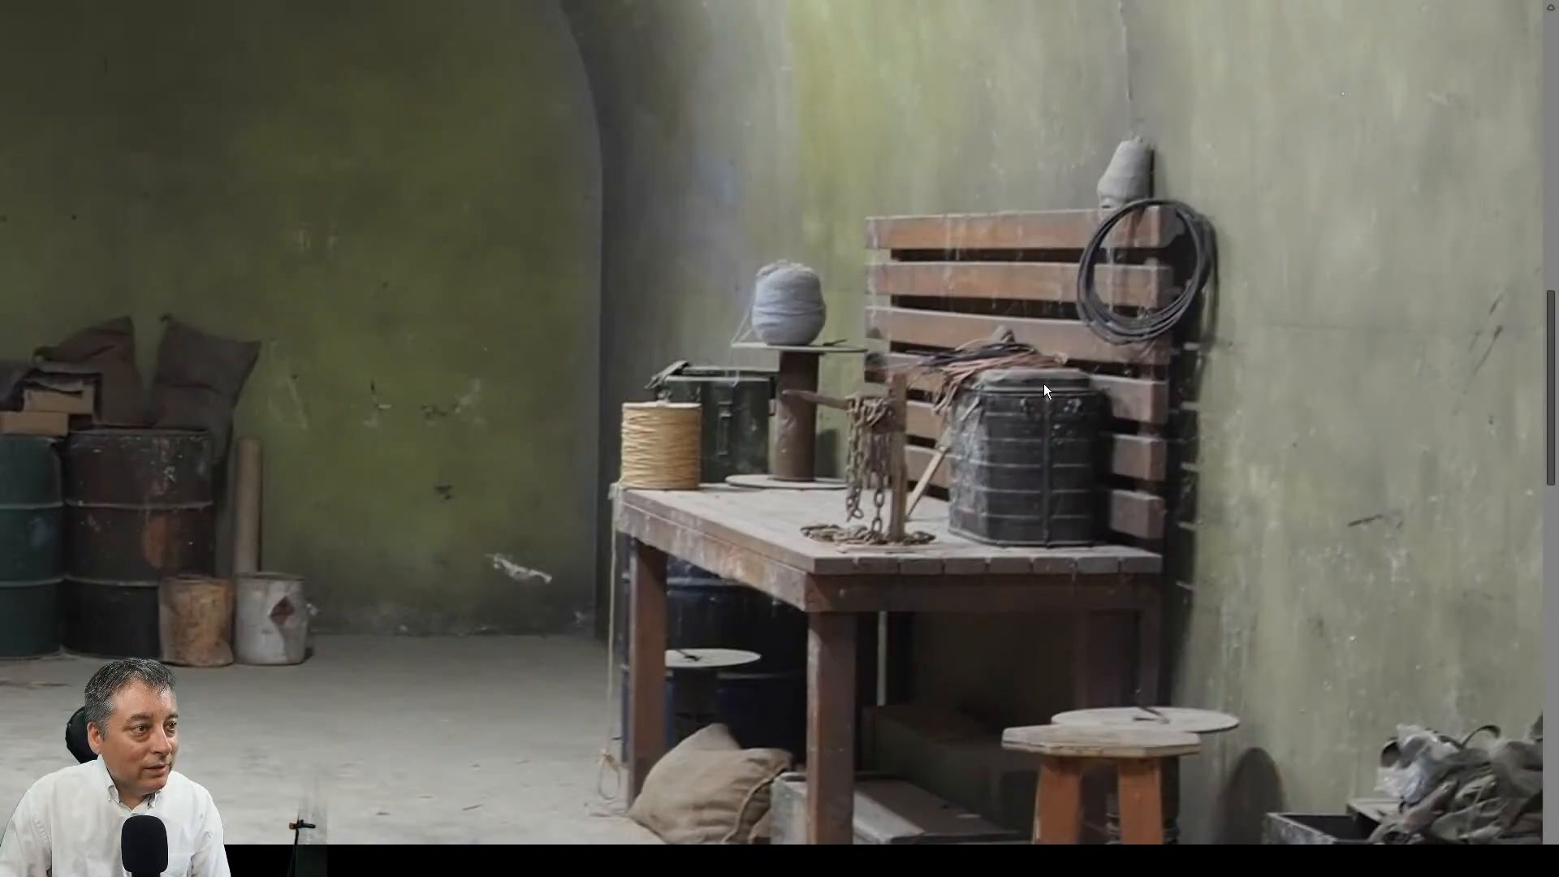
pyautogui.moveTo(576, 434); pyautogui.dragTo(918, 422)
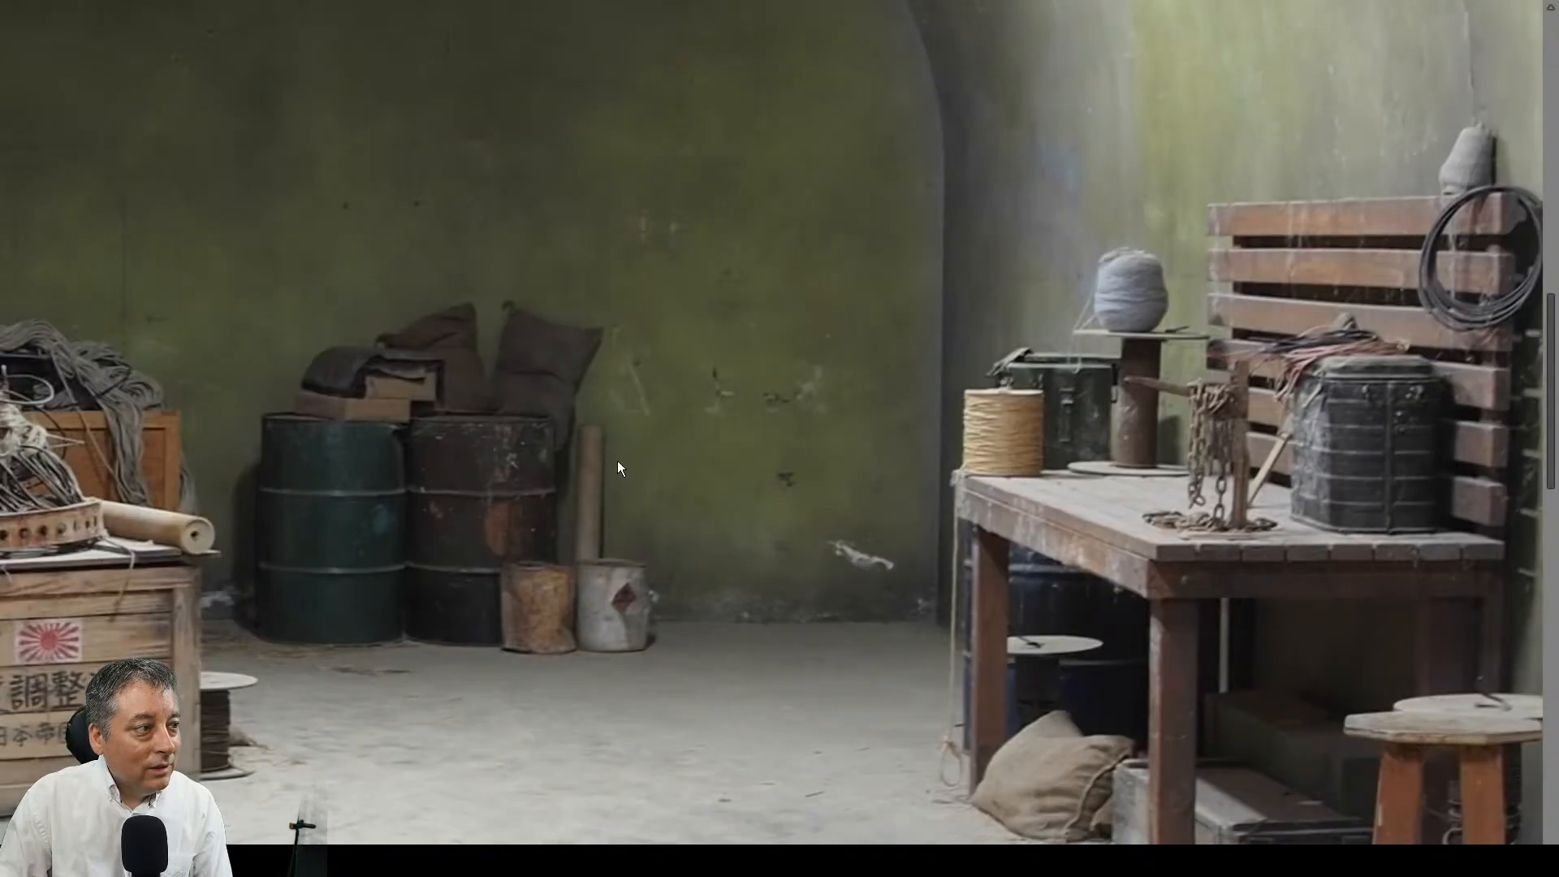
pyautogui.moveTo(477, 501); pyautogui.dragTo(788, 426)
pyautogui.moveTo(448, 508); pyautogui.dragTo(586, 461)
pyautogui.moveTo(430, 497); pyautogui.dragTo(505, 435)
pyautogui.moveTo(427, 538); pyautogui.dragTo(533, 403)
pyautogui.moveTo(469, 486); pyautogui.dragTo(642, 312)
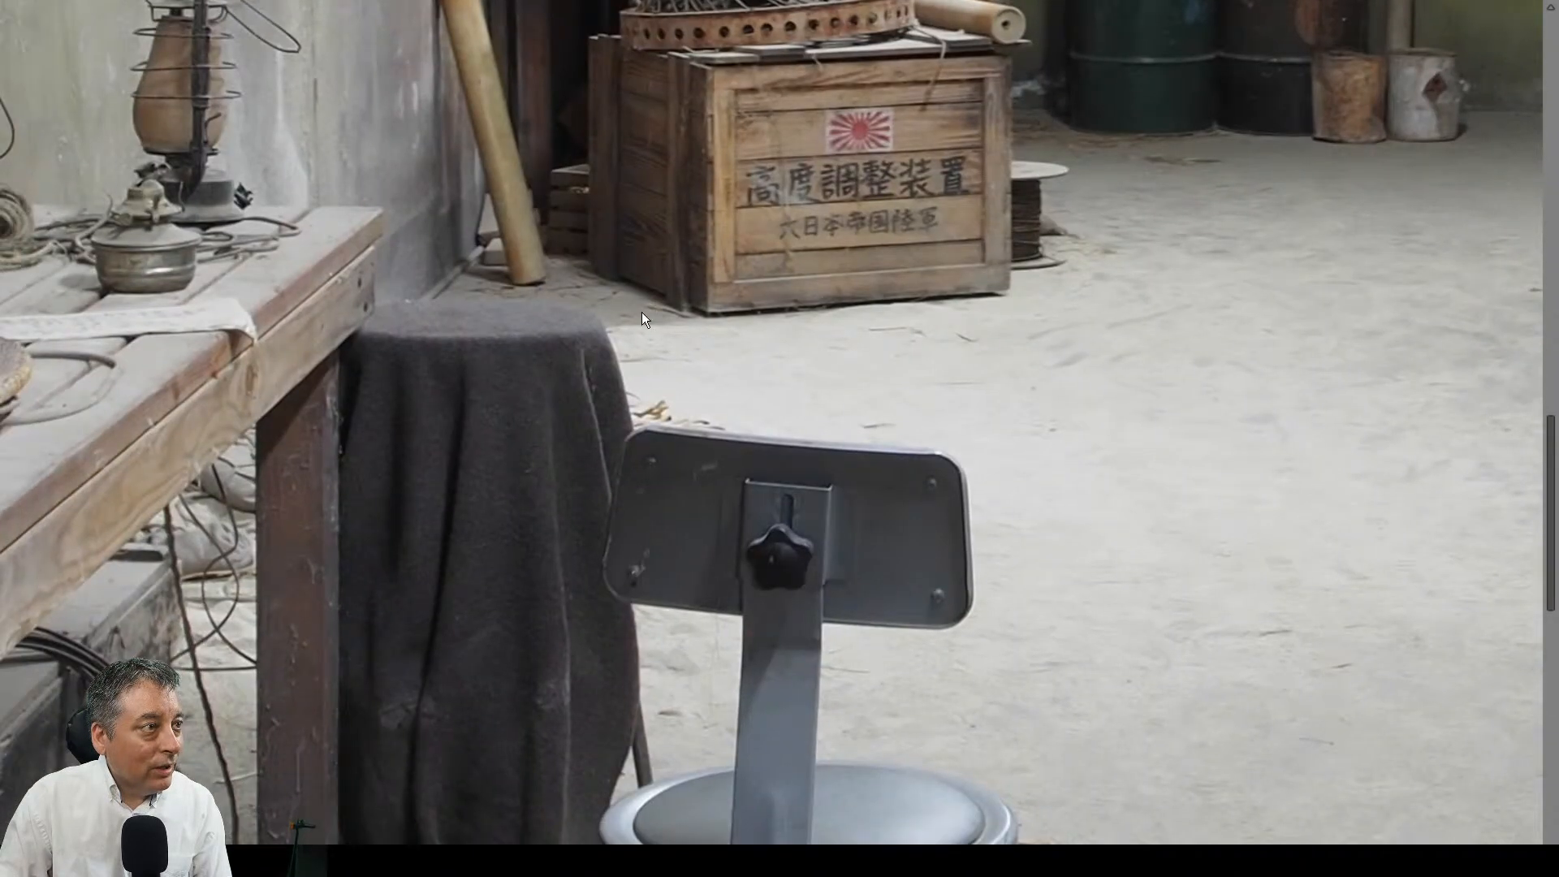
pyautogui.moveTo(498, 478); pyautogui.dragTo(925, 401)
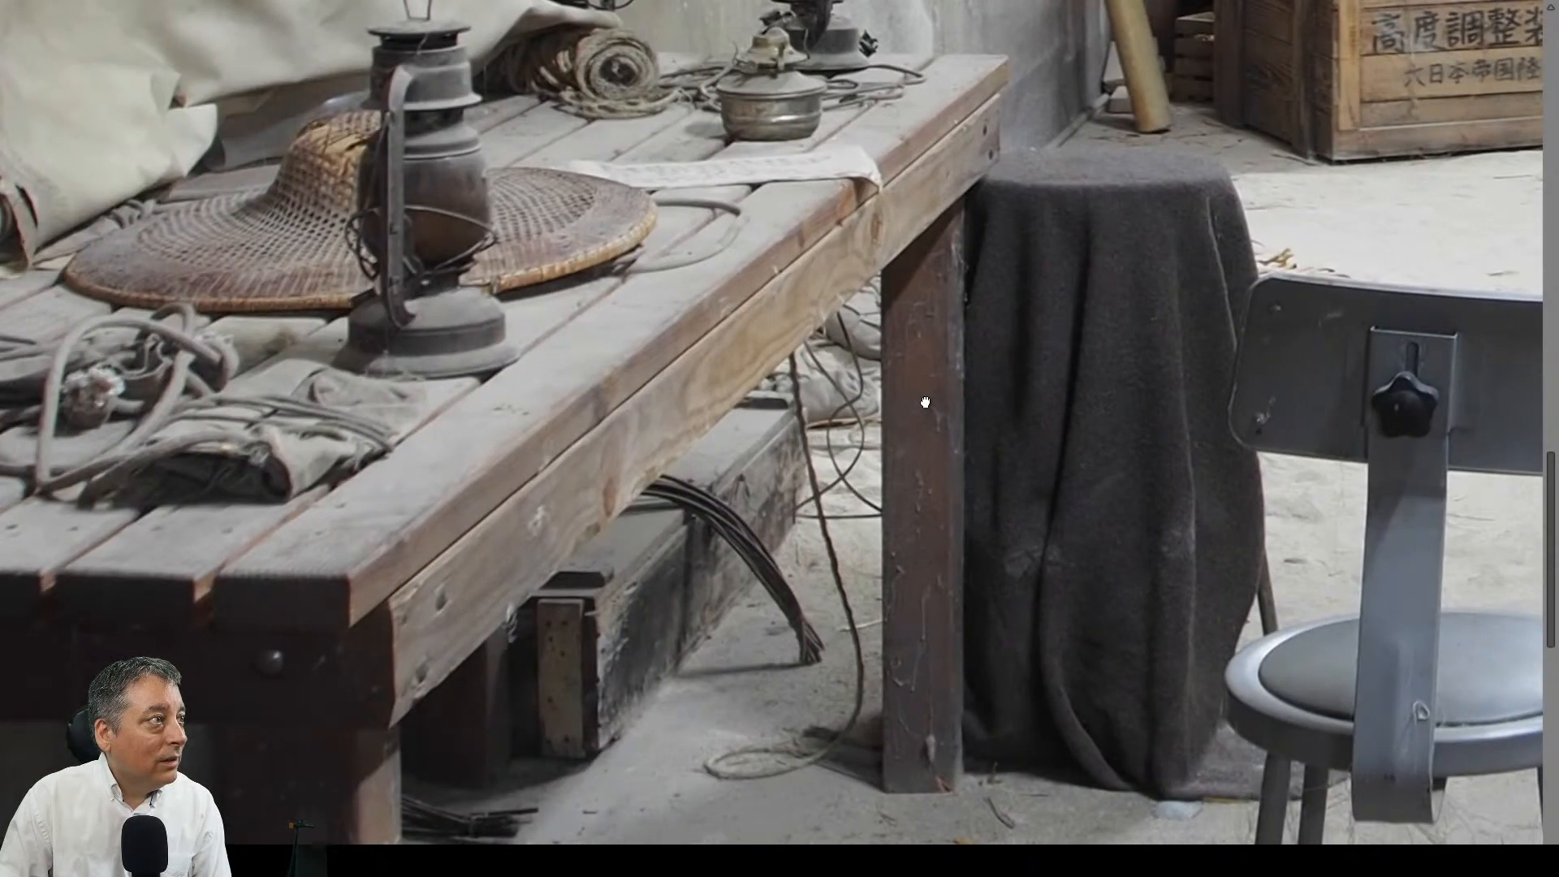
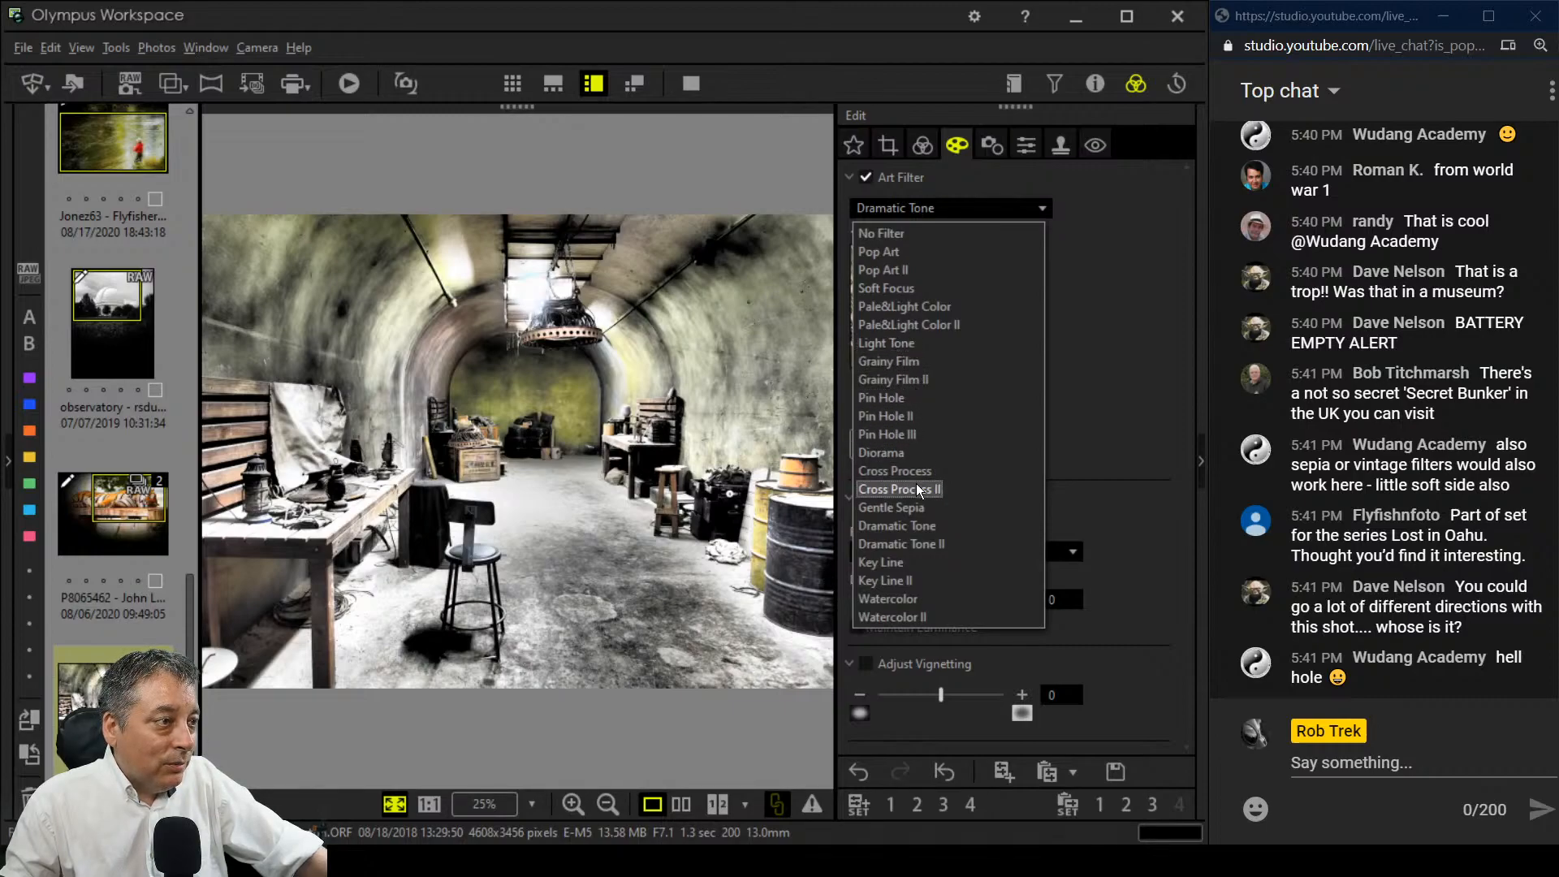
# Step: Try the Dramatic Tone II and Gentle Sepia art filters in turn on the bunker photo
pyautogui.click(917, 543)
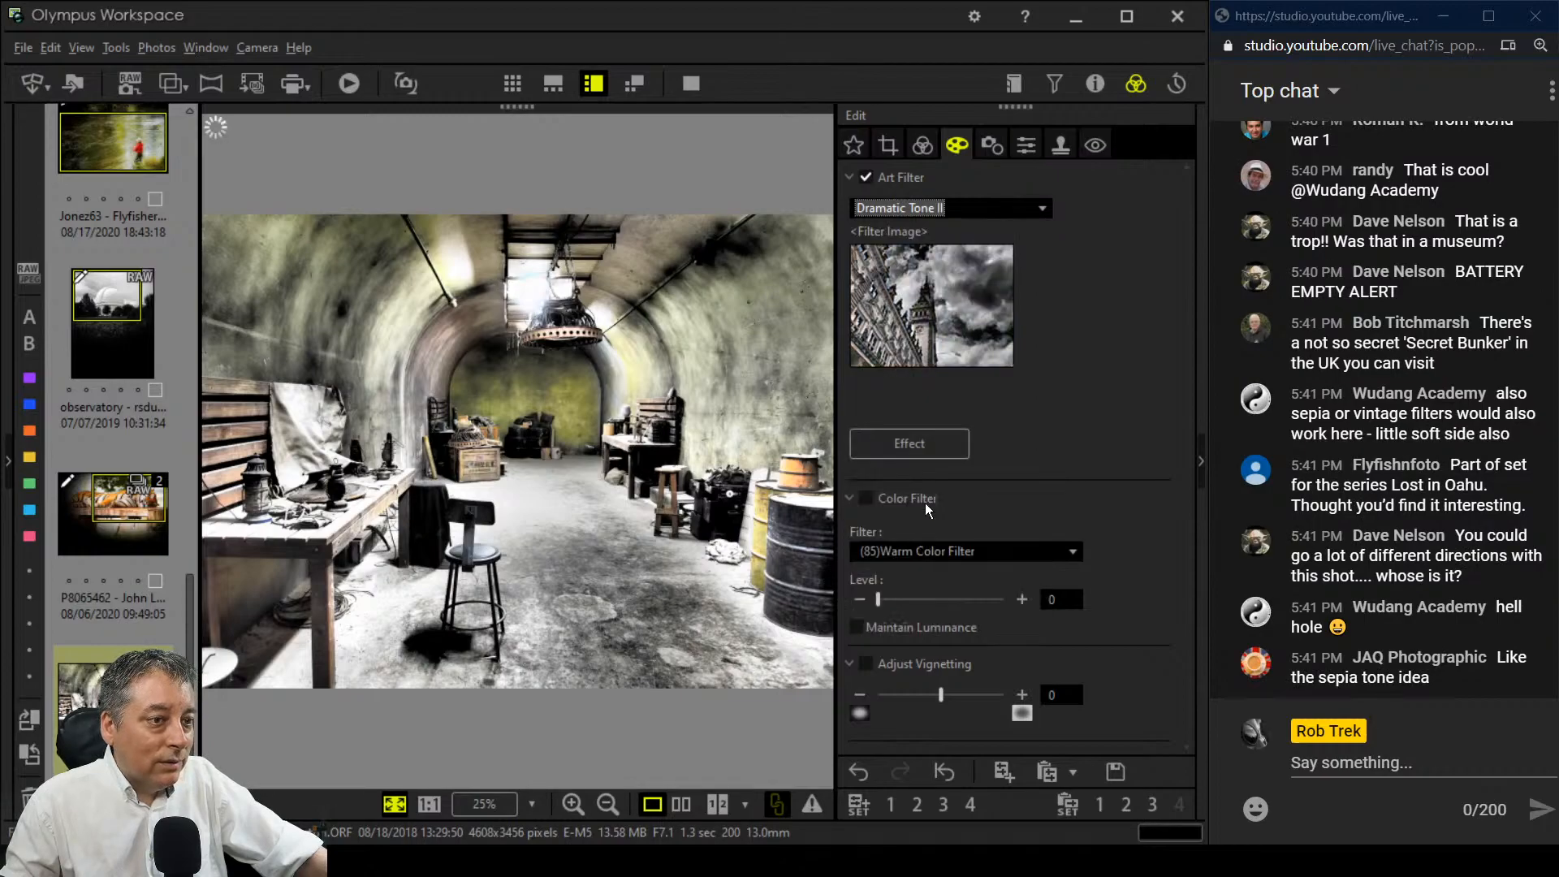
pyautogui.click(972, 210)
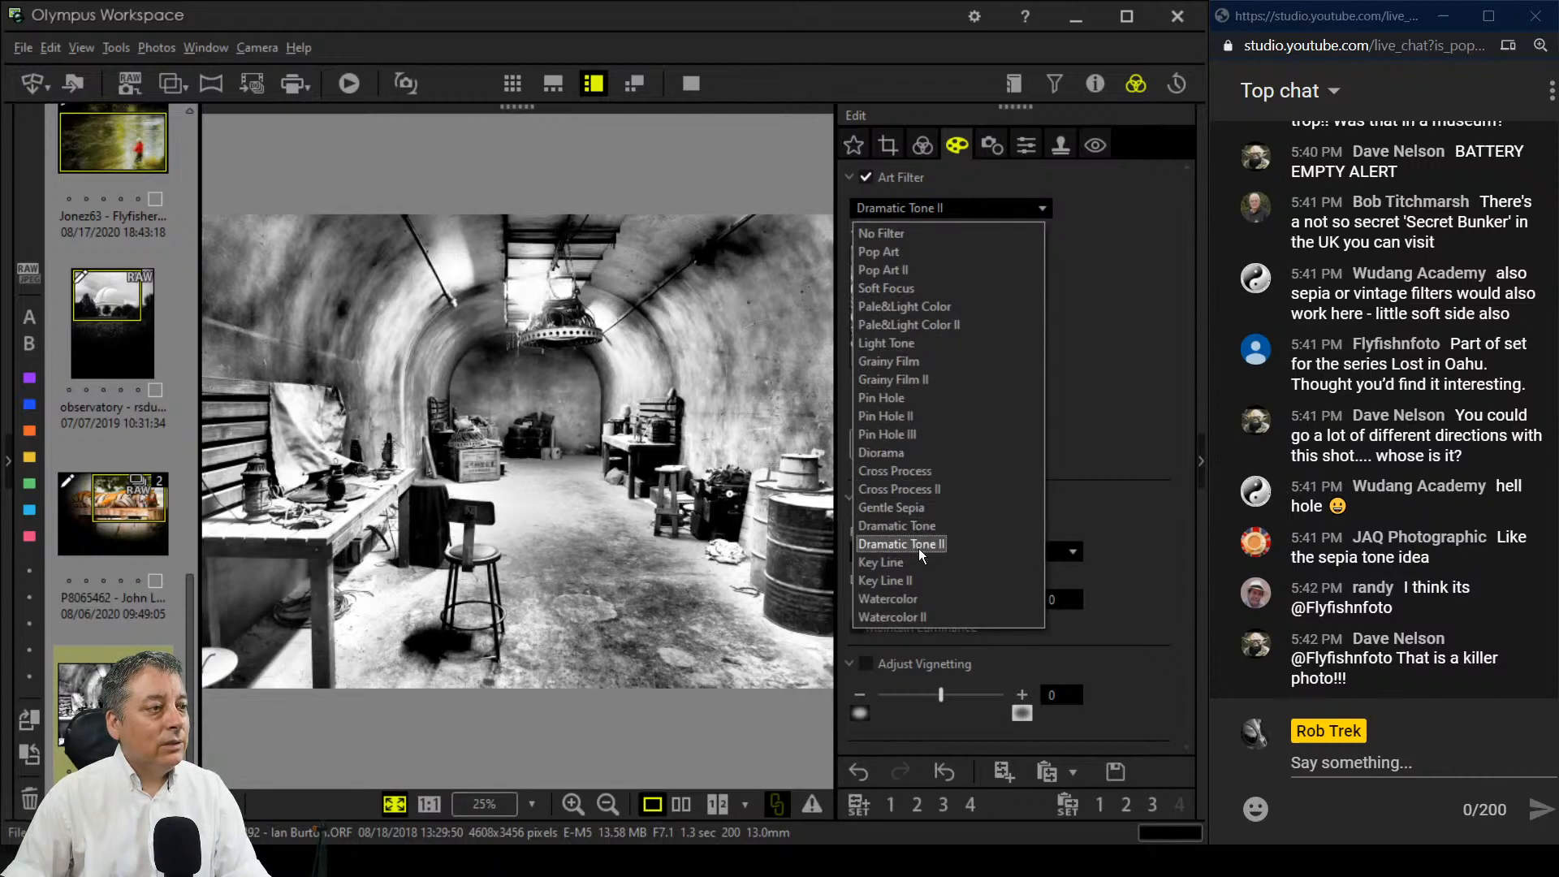
pyautogui.click(915, 511)
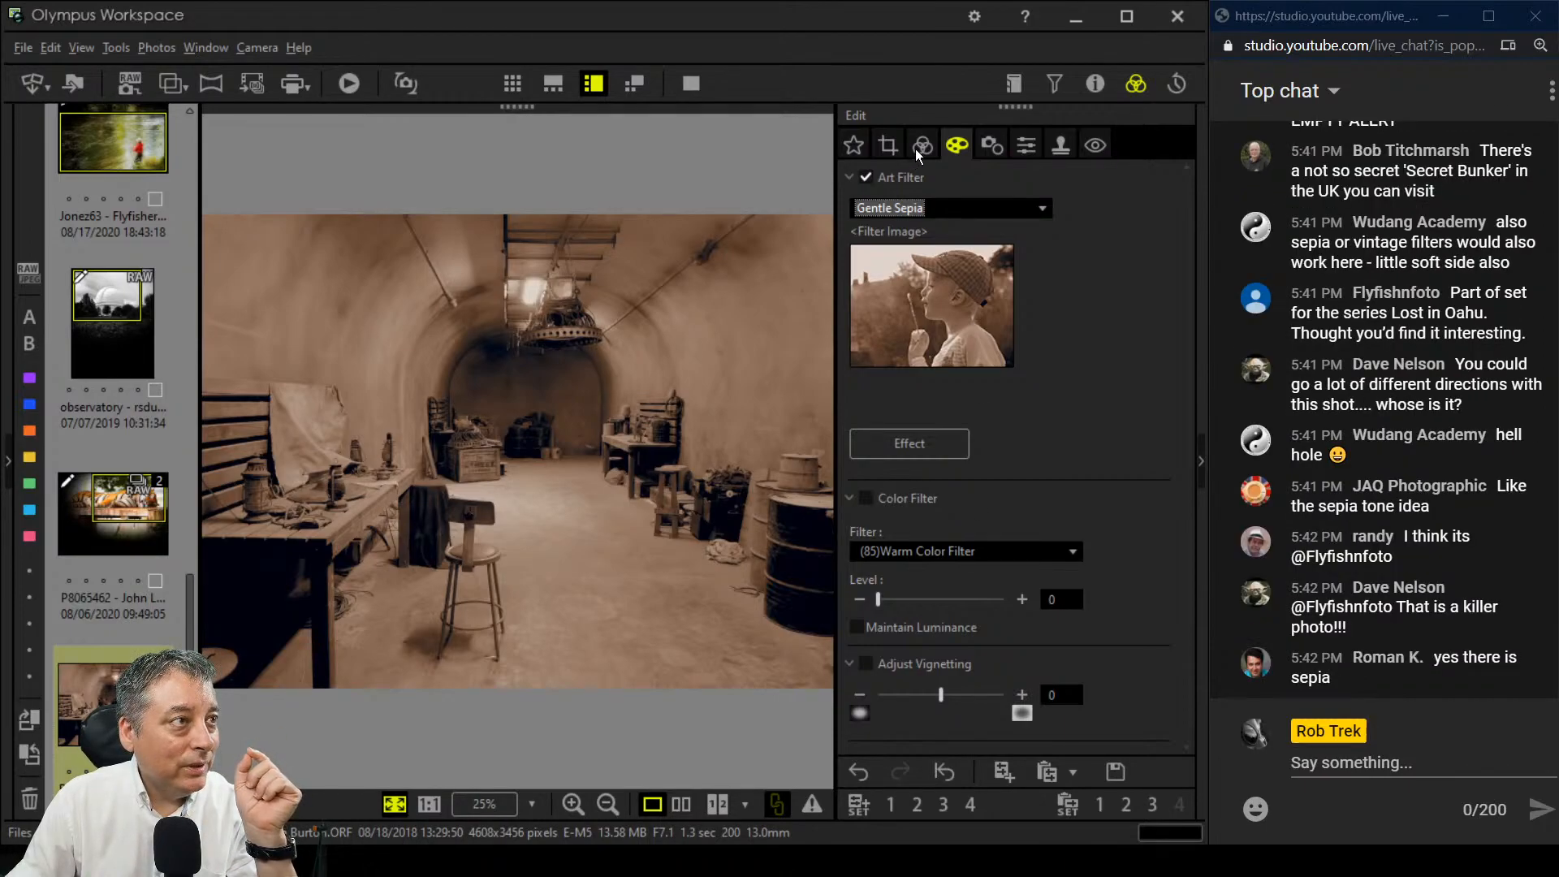
pyautogui.click(921, 215)
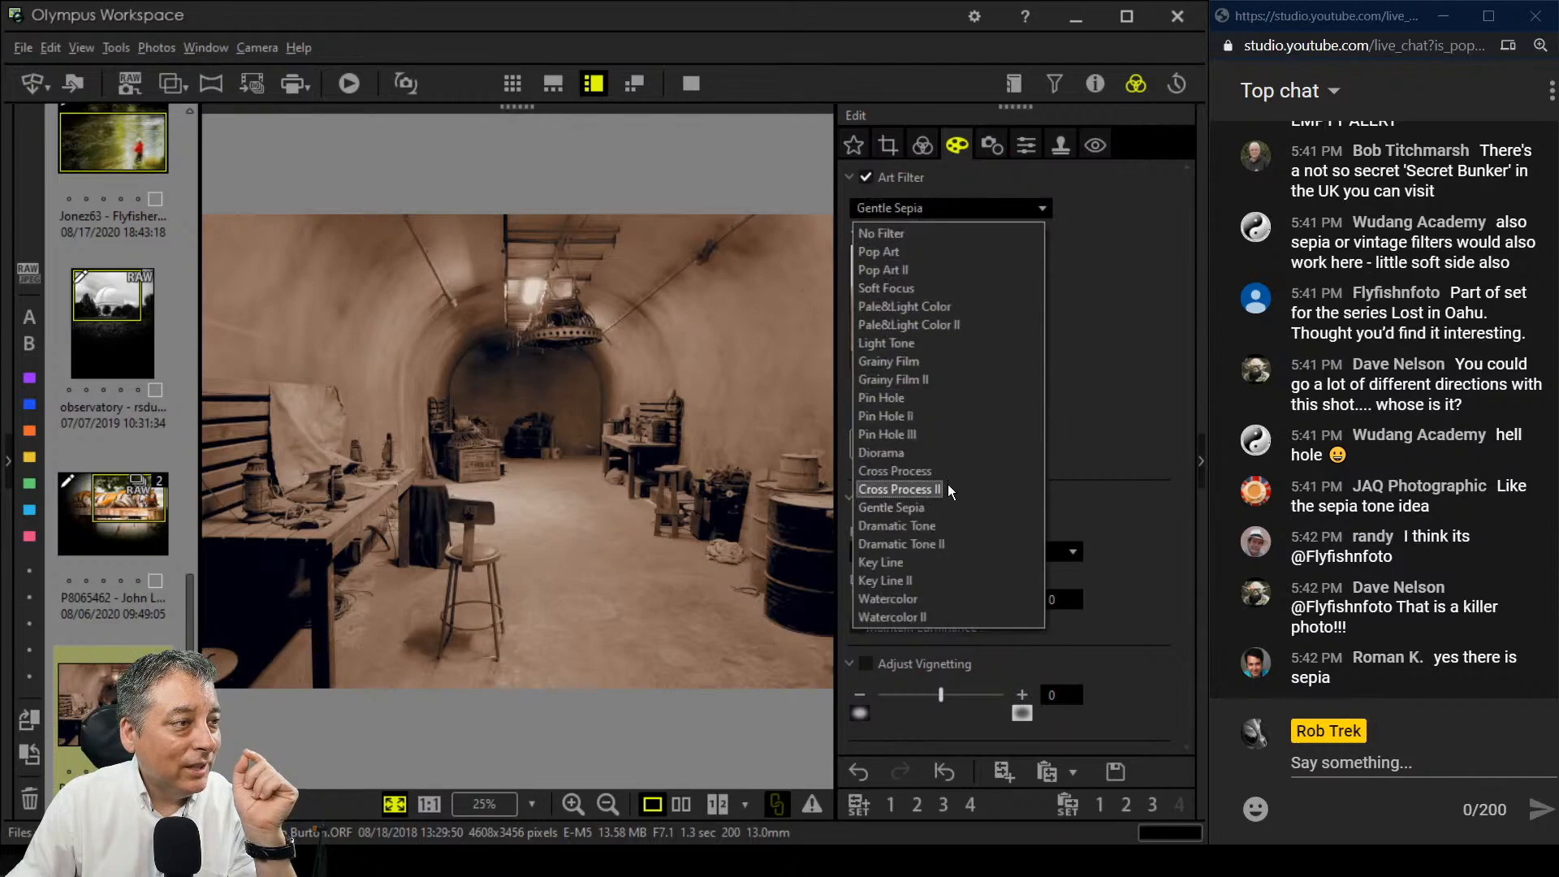
pyautogui.click(948, 538)
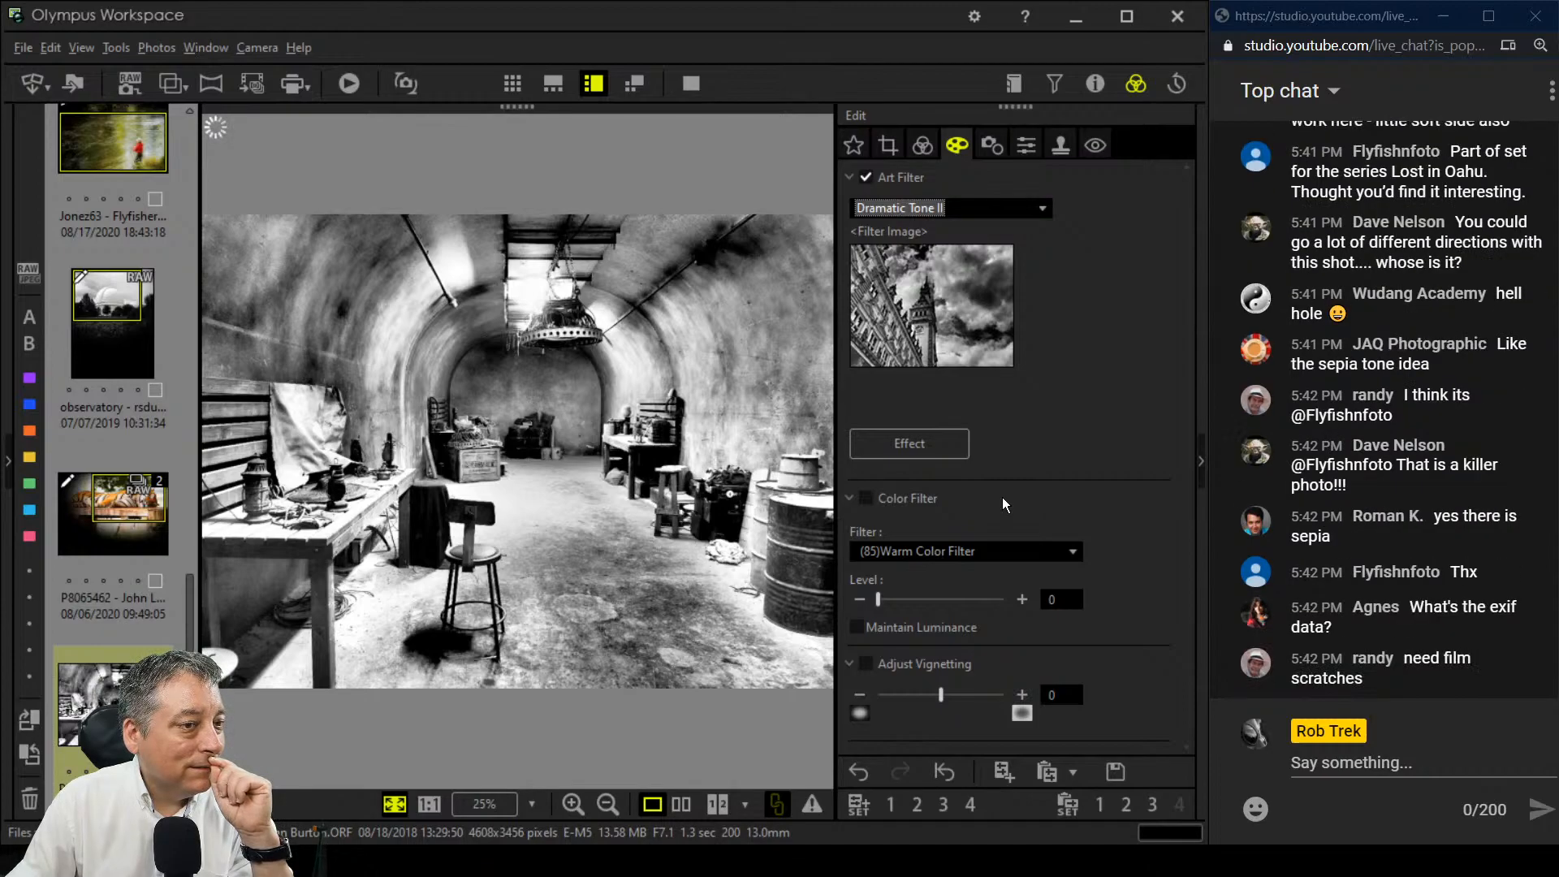
# Step: Check the bunker photo's shooting information and apply the Gentle Sepia art filter
pyautogui.click(1091, 82)
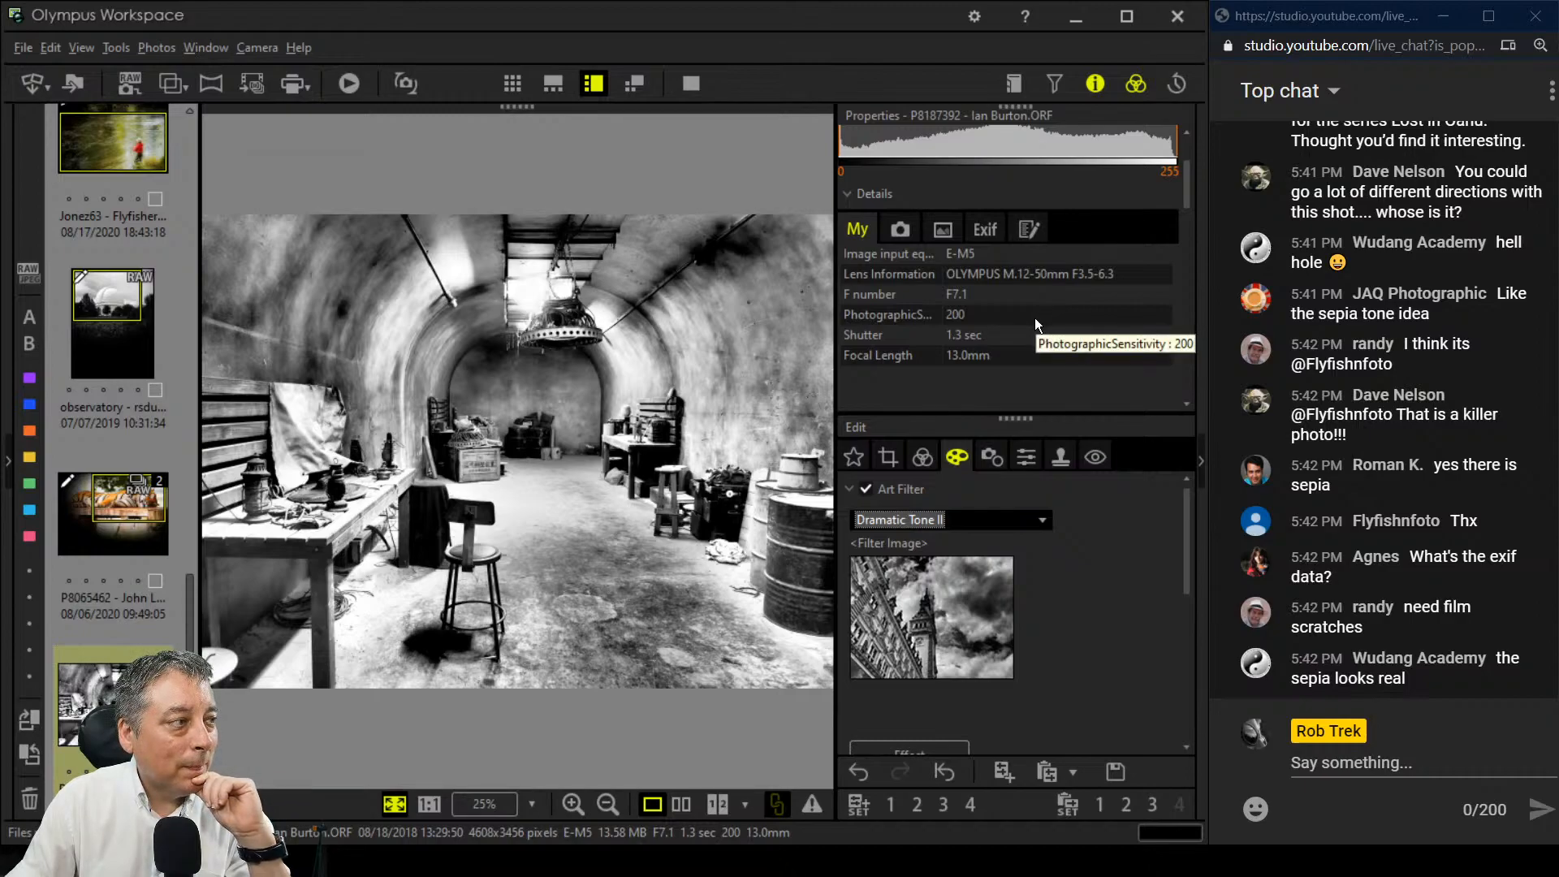
pyautogui.click(1097, 83)
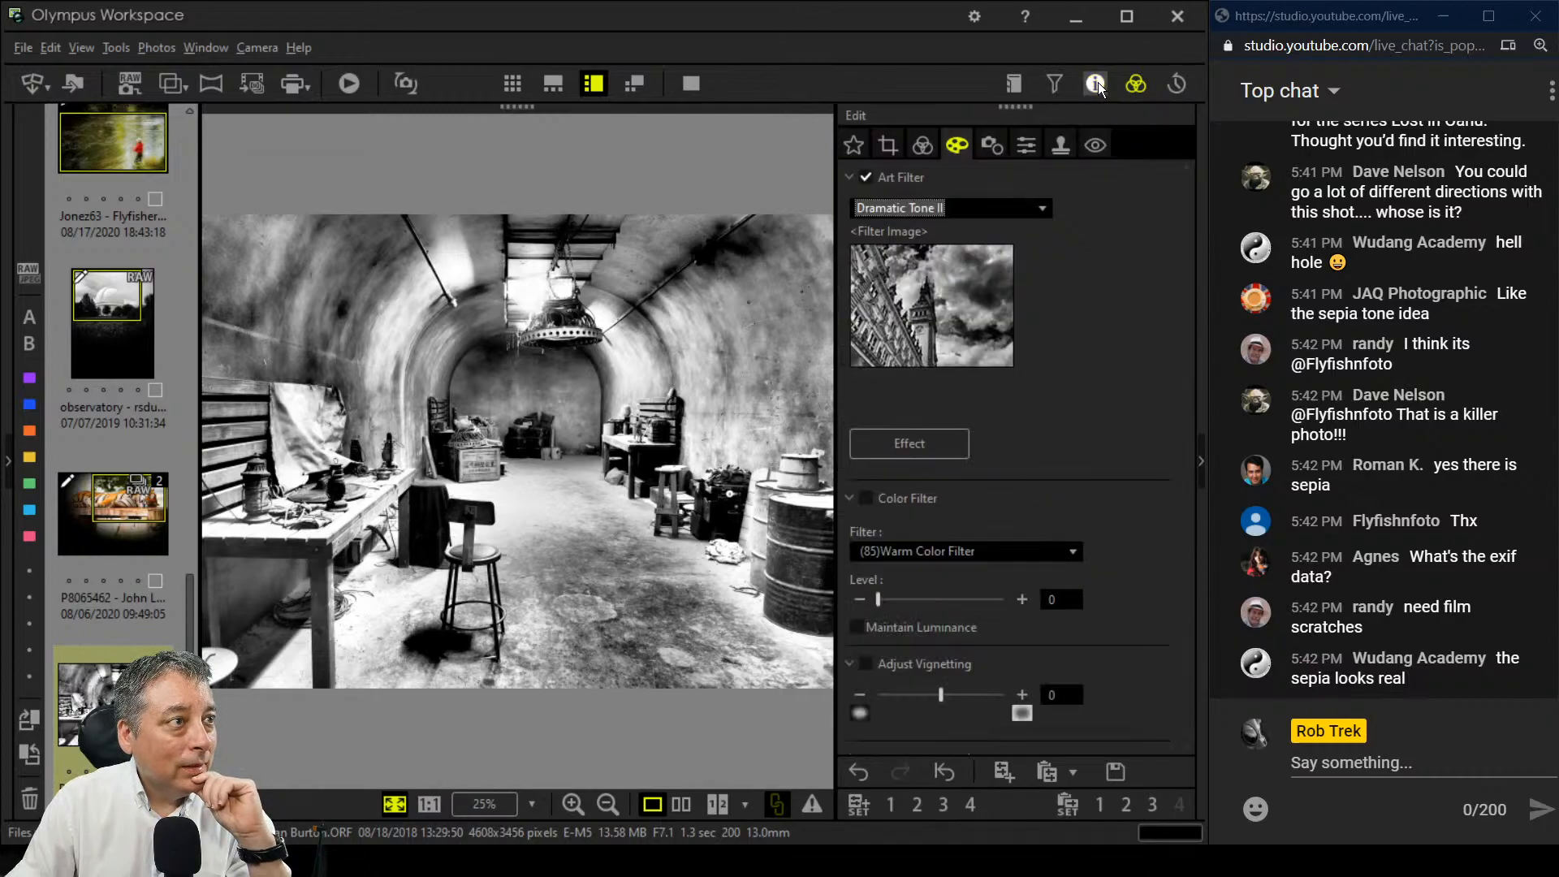
pyautogui.click(1000, 212)
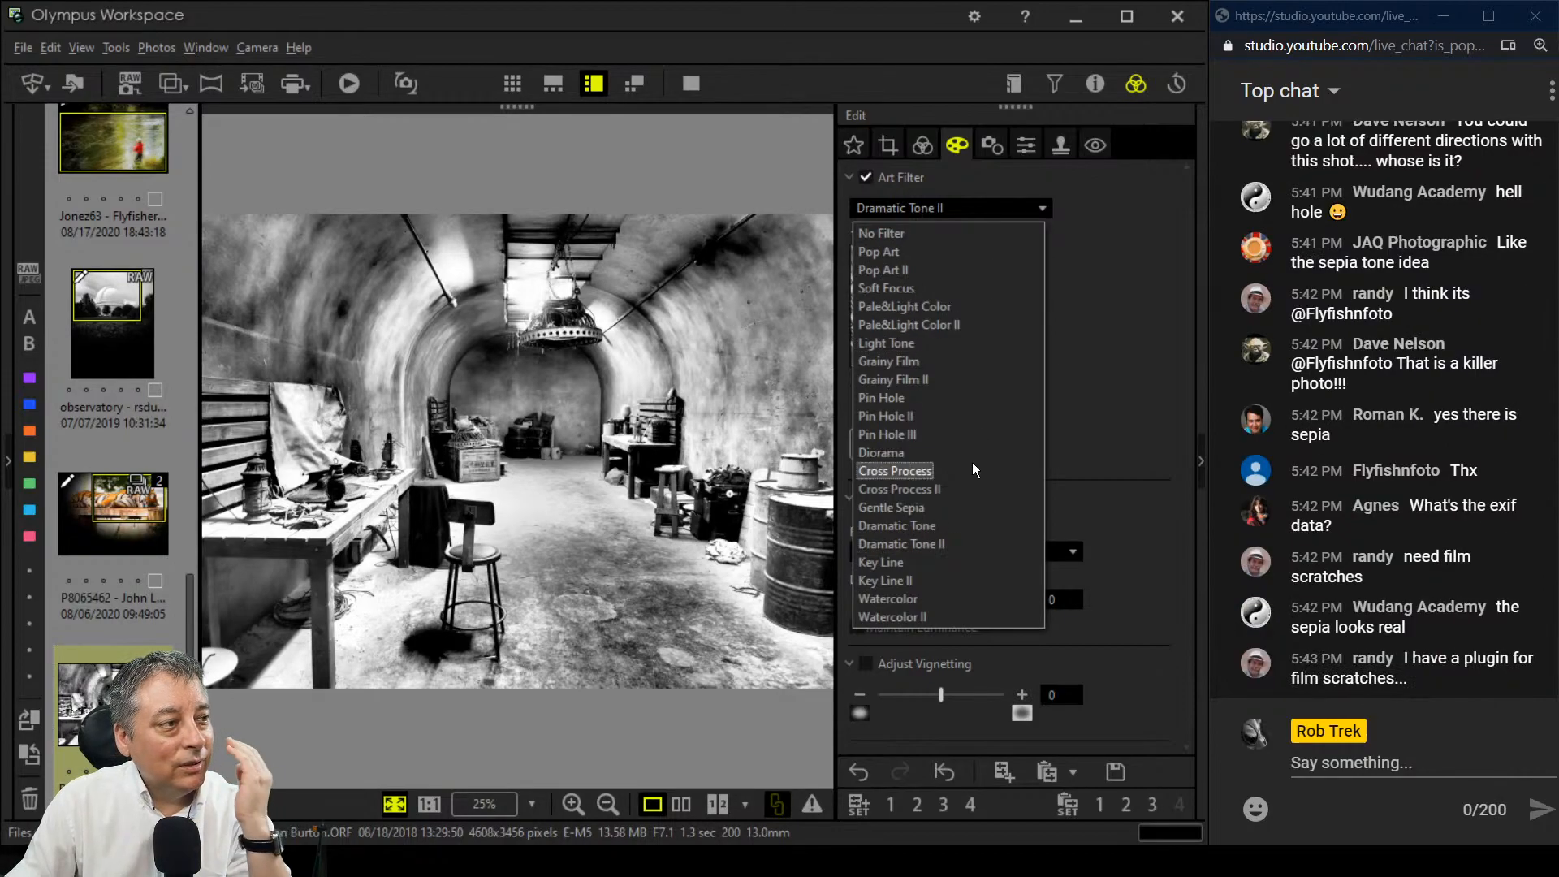
pyautogui.click(957, 510)
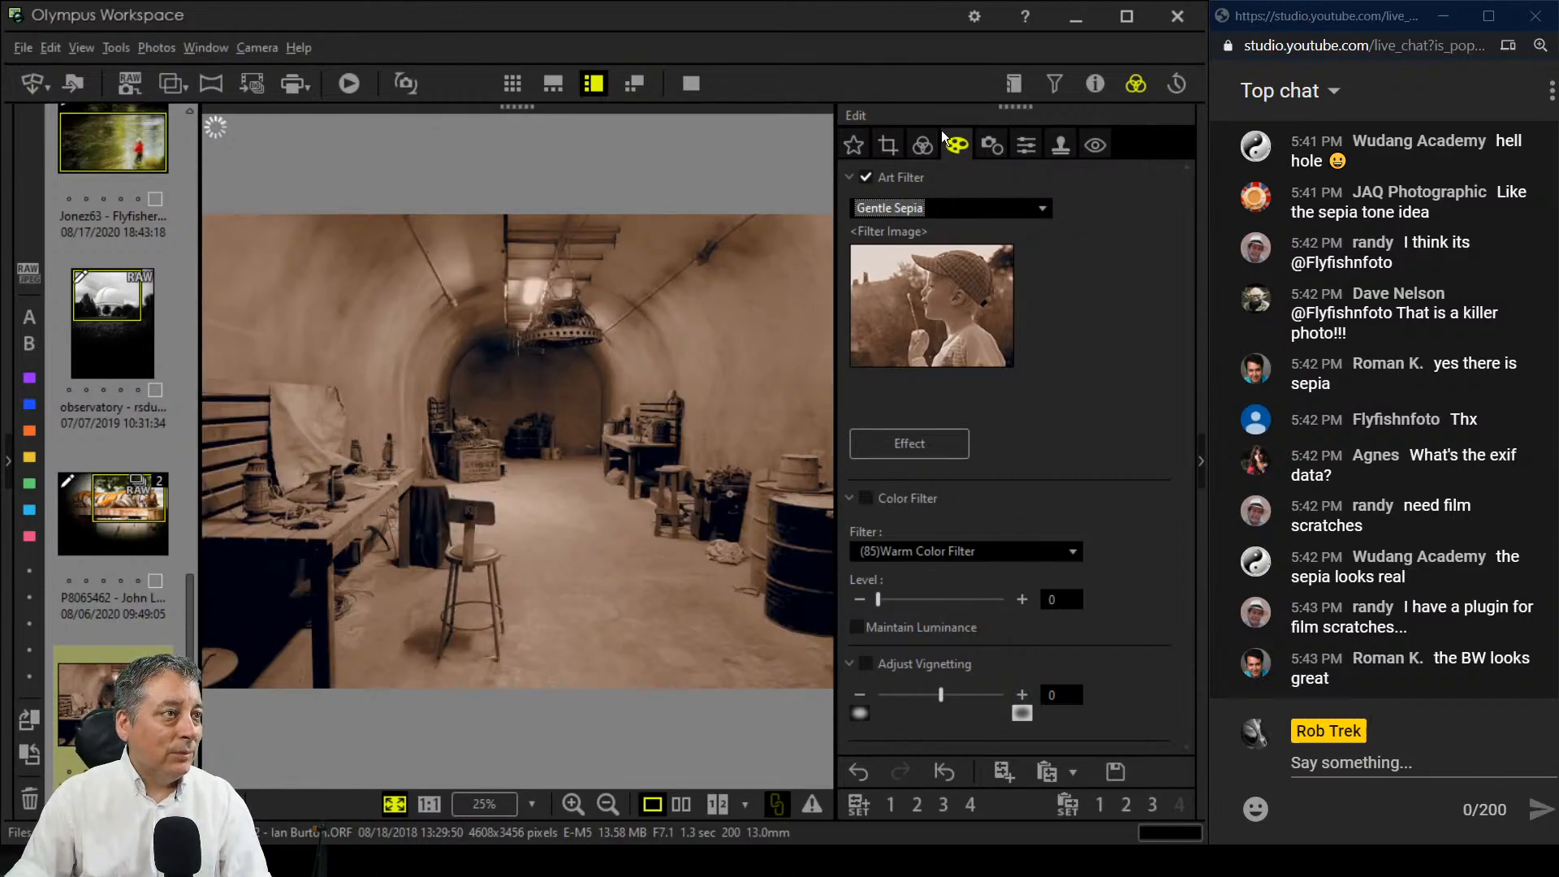
# Step: Set the sepia bunker photo's clarity to 7 and dehaze to 80
pyautogui.click(924, 143)
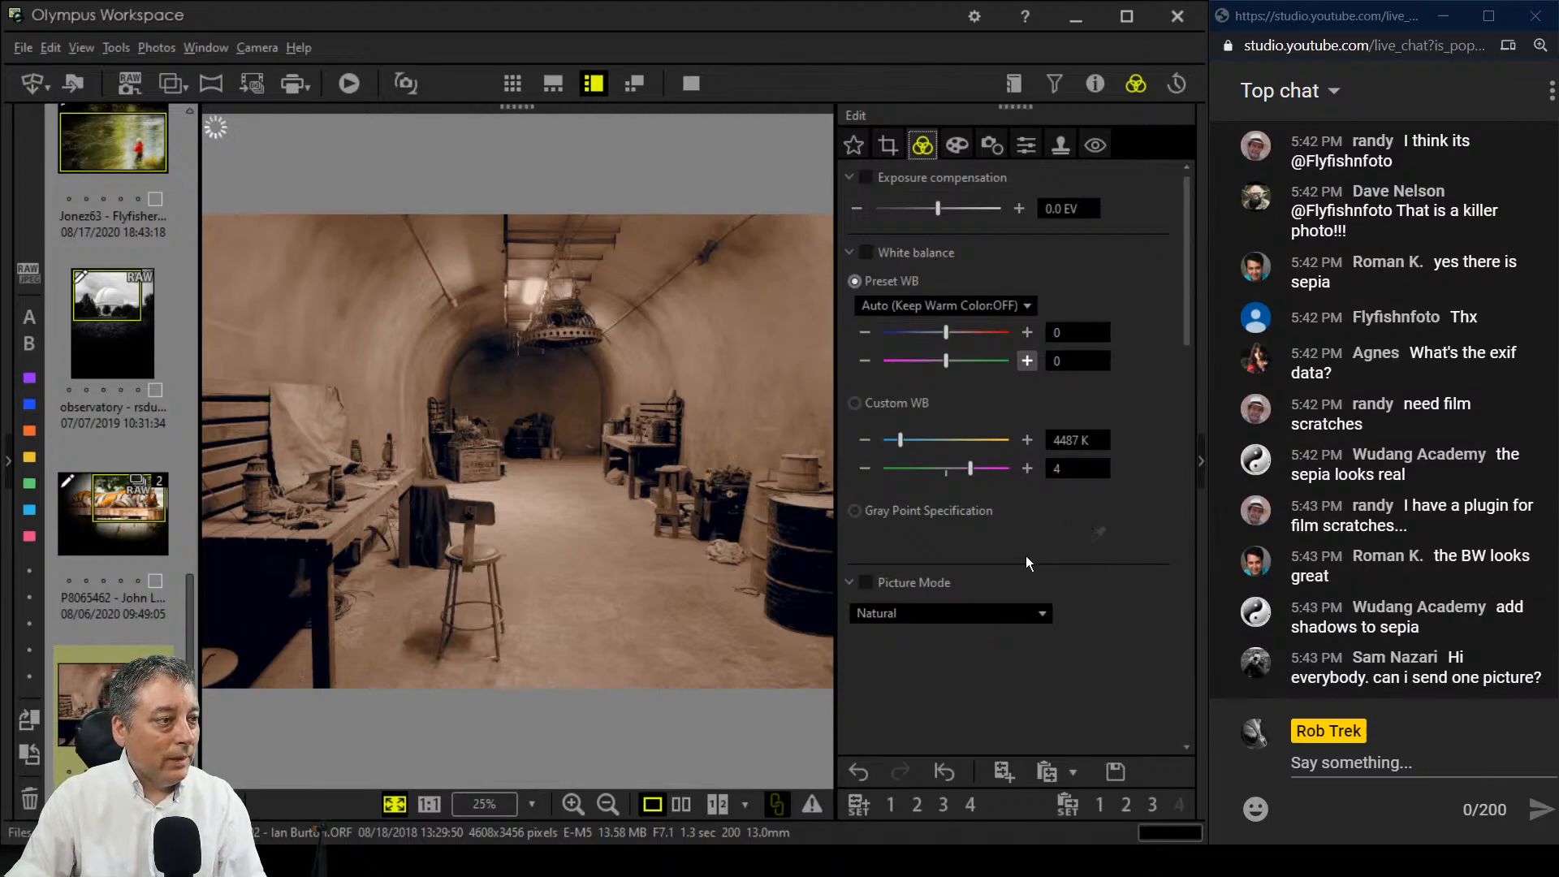
pyautogui.scroll(-5, 1088, 593)
pyautogui.scroll(-6, 1088, 593)
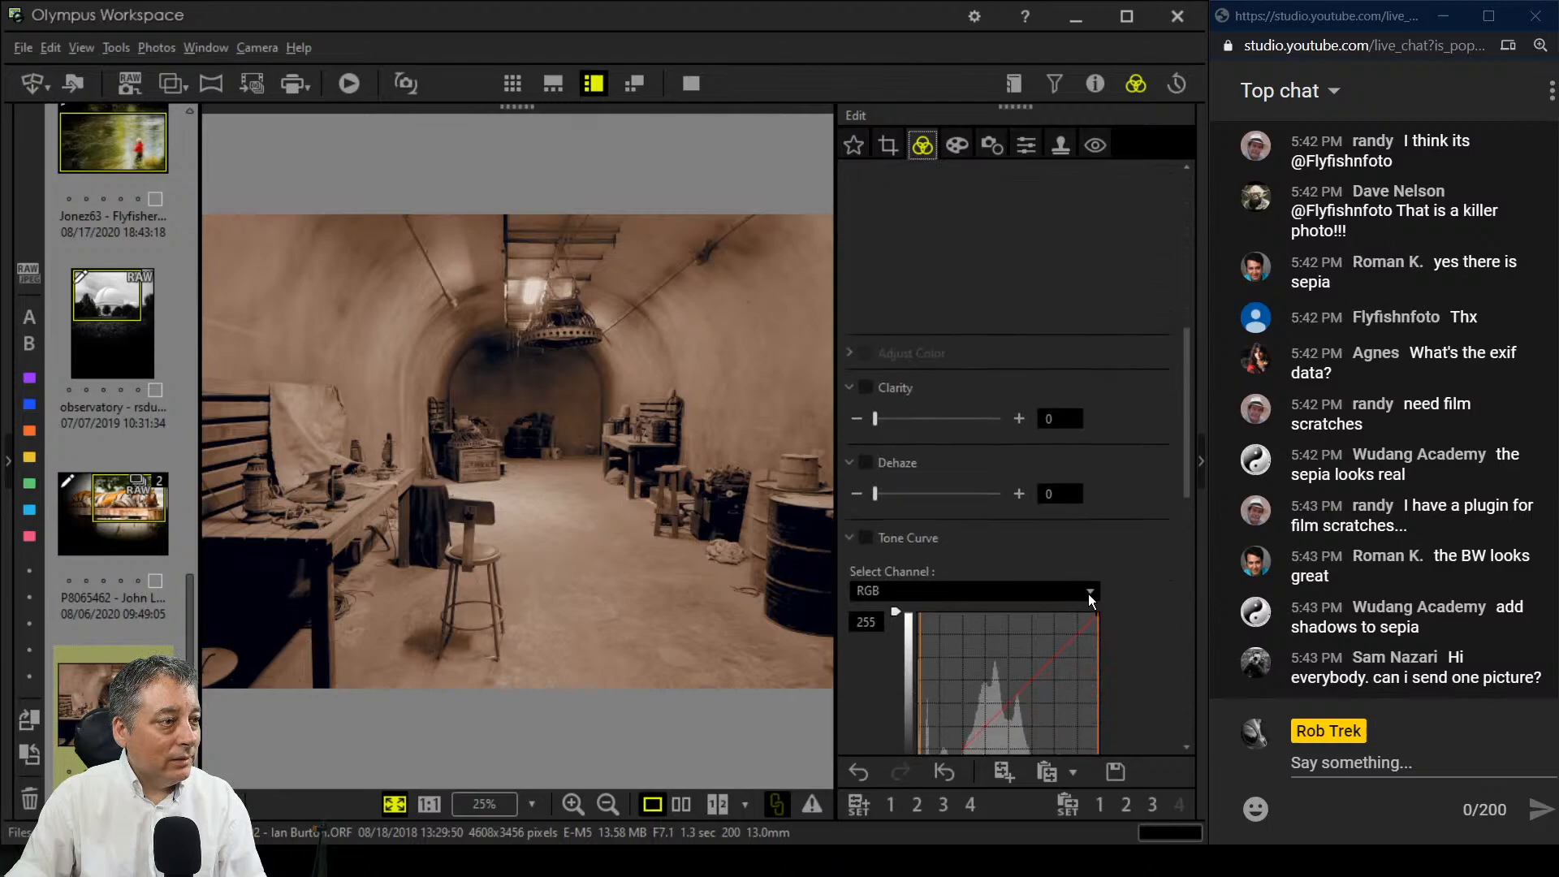
pyautogui.moveTo(875, 281); pyautogui.dragTo(932, 281)
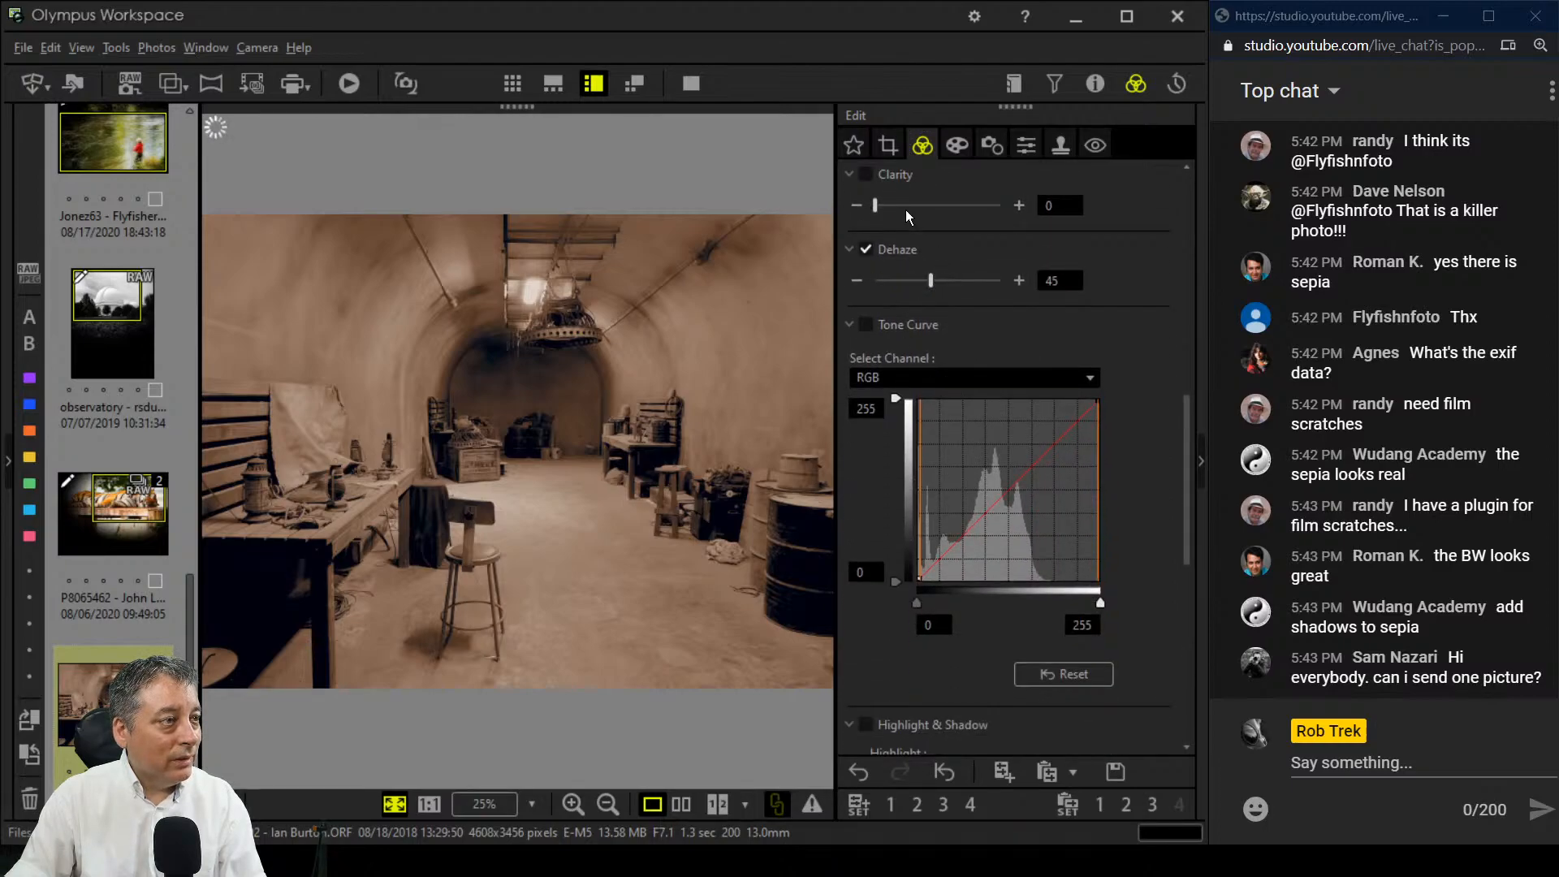
pyautogui.moveTo(874, 206); pyautogui.dragTo(884, 207)
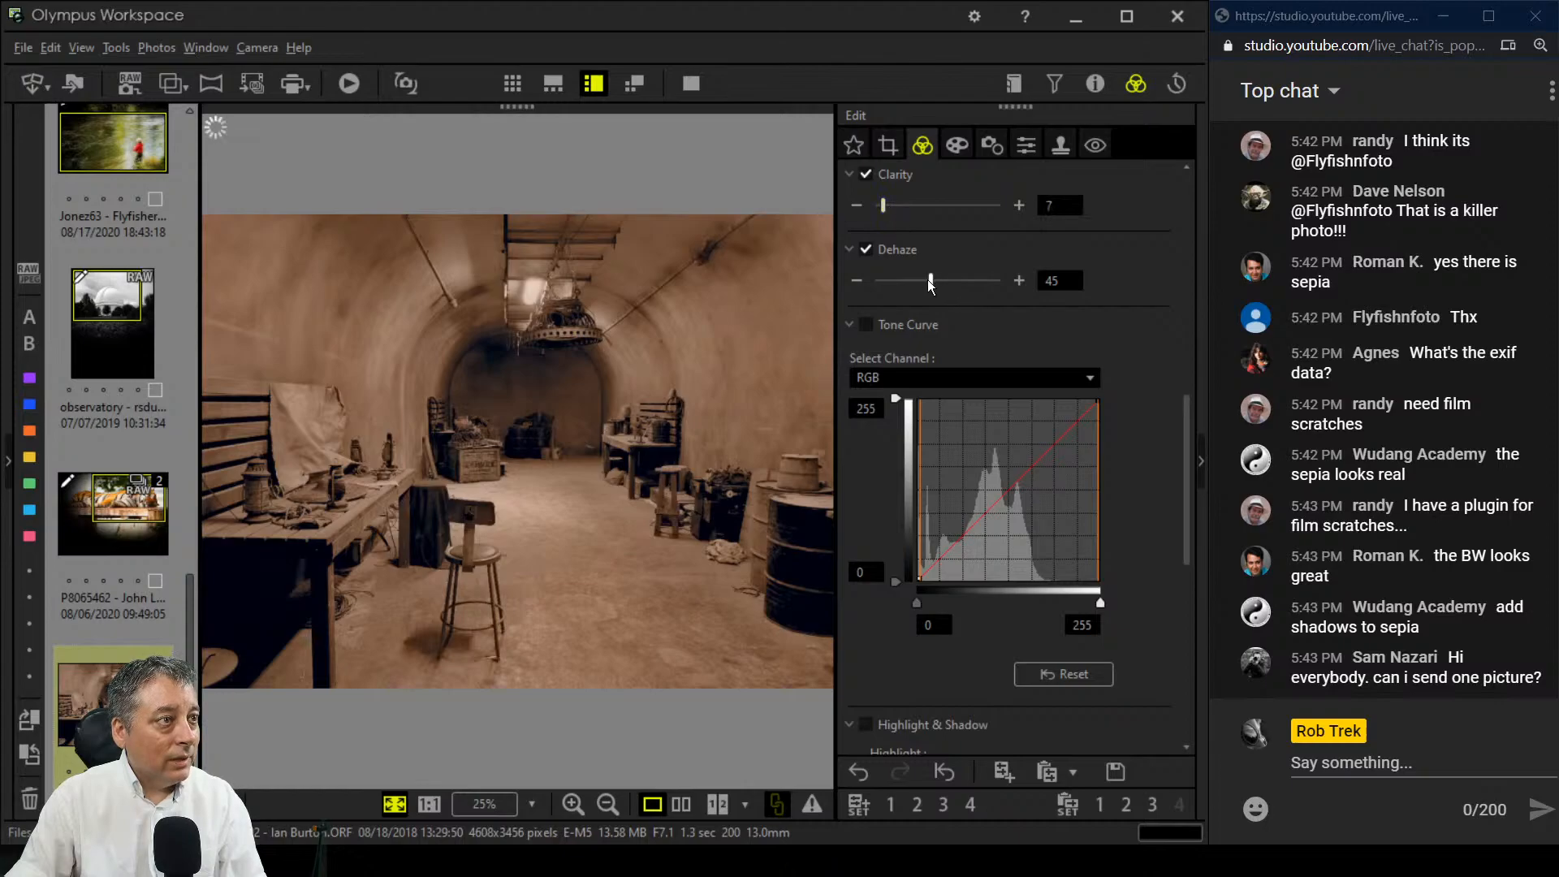
pyautogui.moveTo(930, 281); pyautogui.dragTo(975, 281)
# Step: Shape the RGB tone curve of the bunker photo by raising the highlights and anchoring a point in the shadows
pyautogui.scroll(-1, 1148, 482)
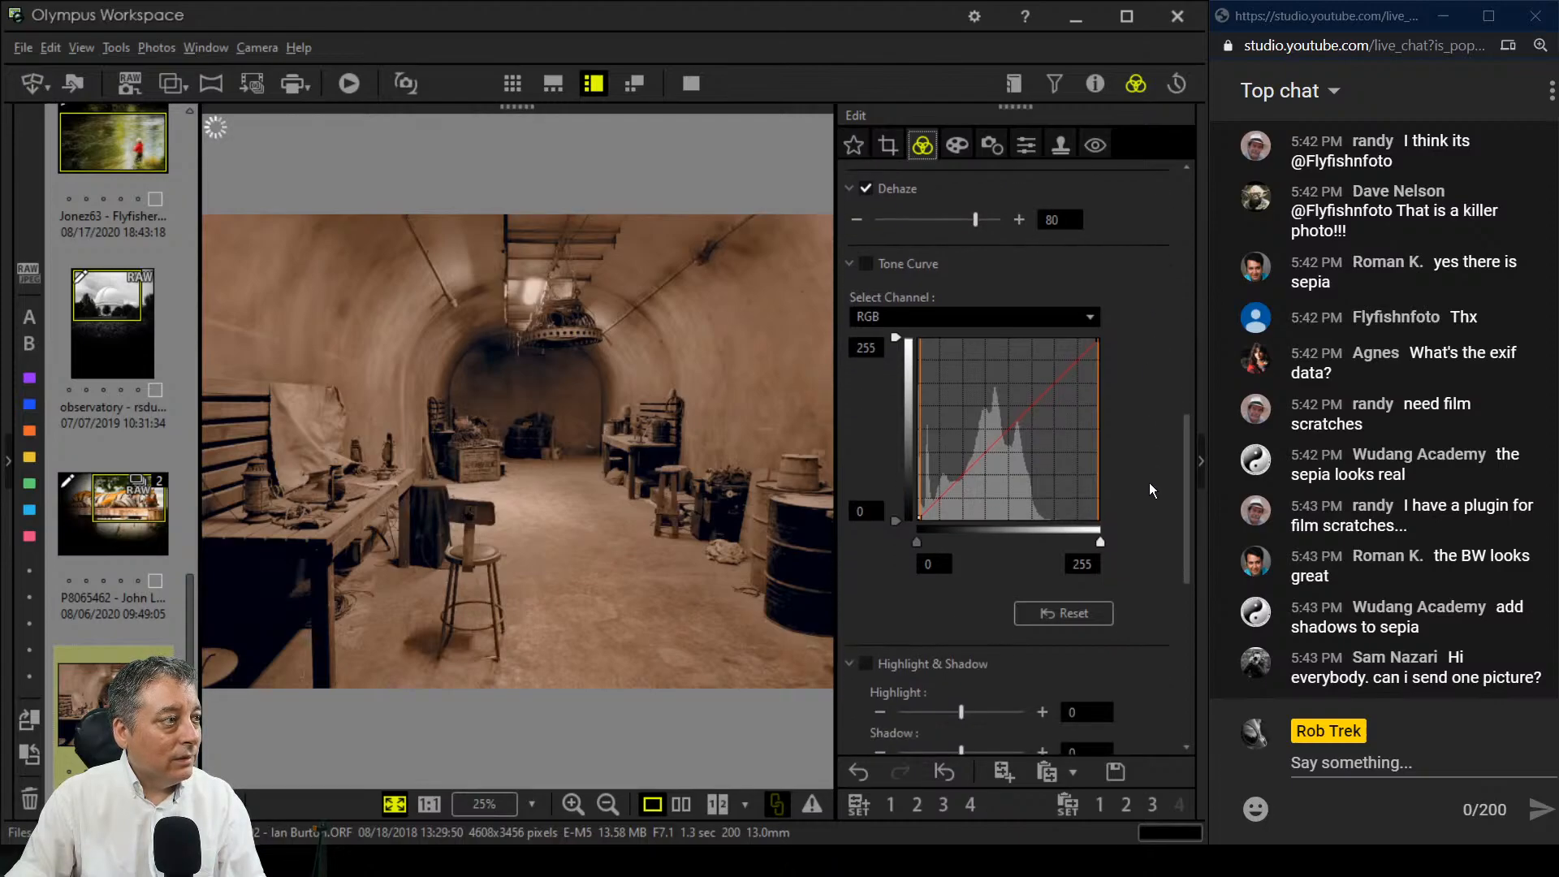
pyautogui.scroll(1, 1149, 482)
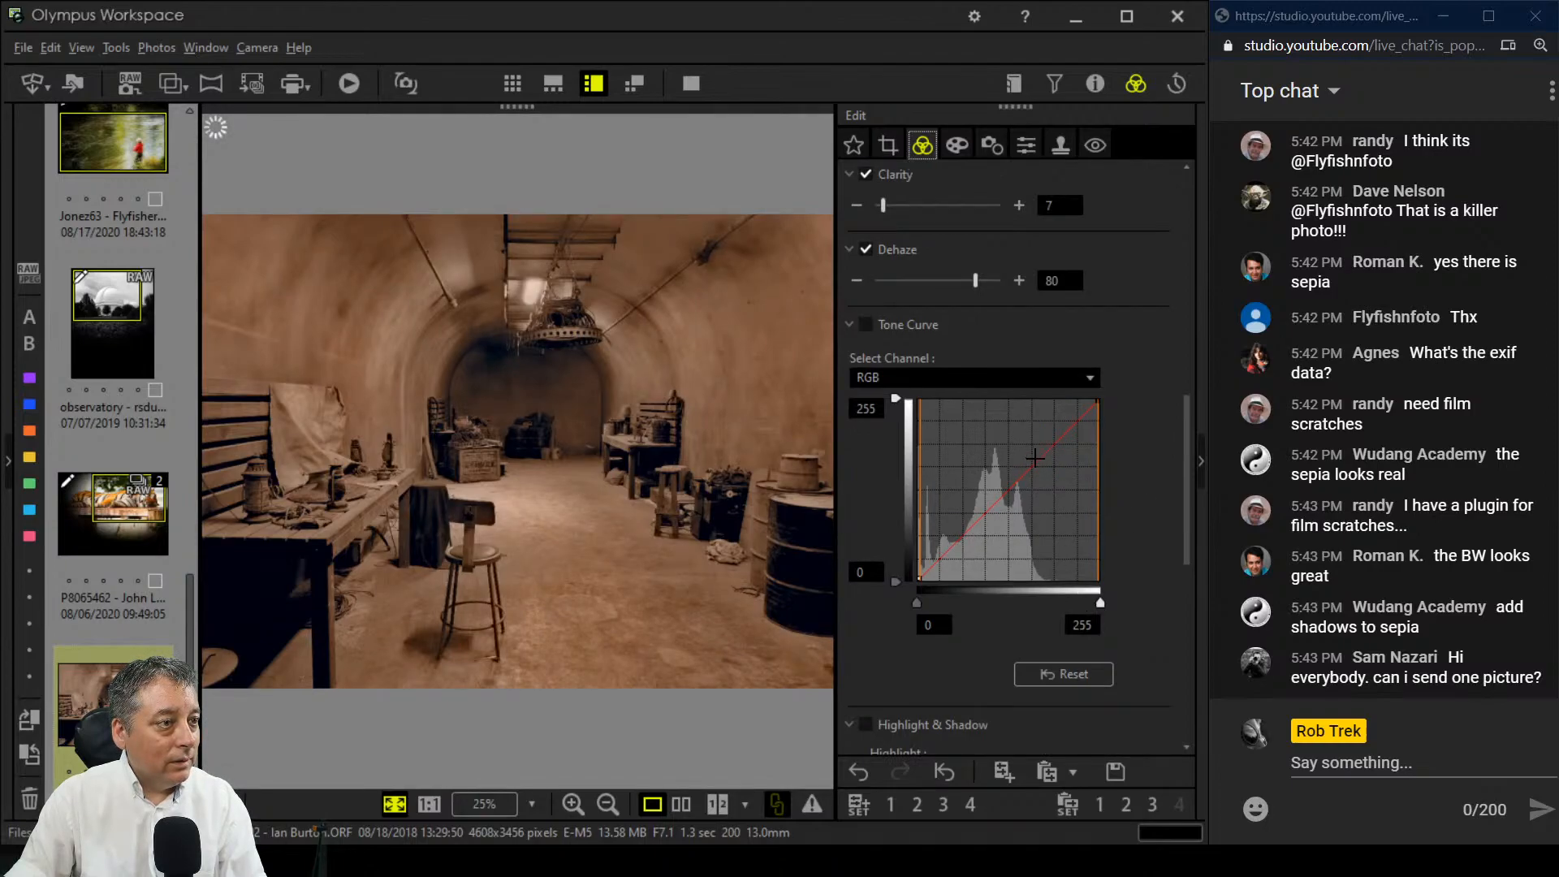
pyautogui.moveTo(1035, 461); pyautogui.dragTo(1033, 443)
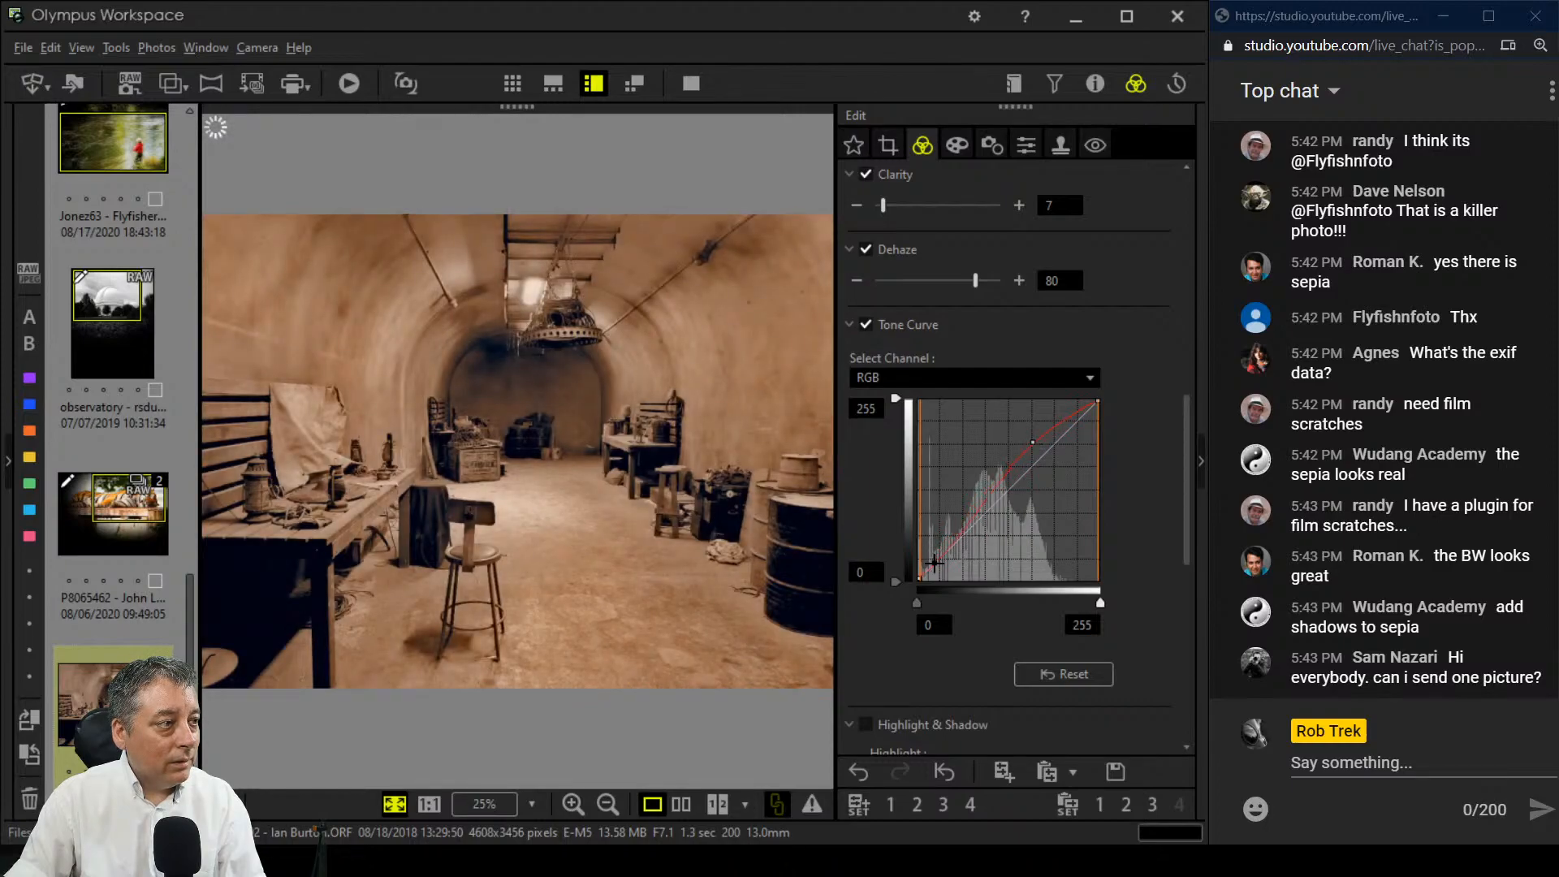
pyautogui.click(934, 565)
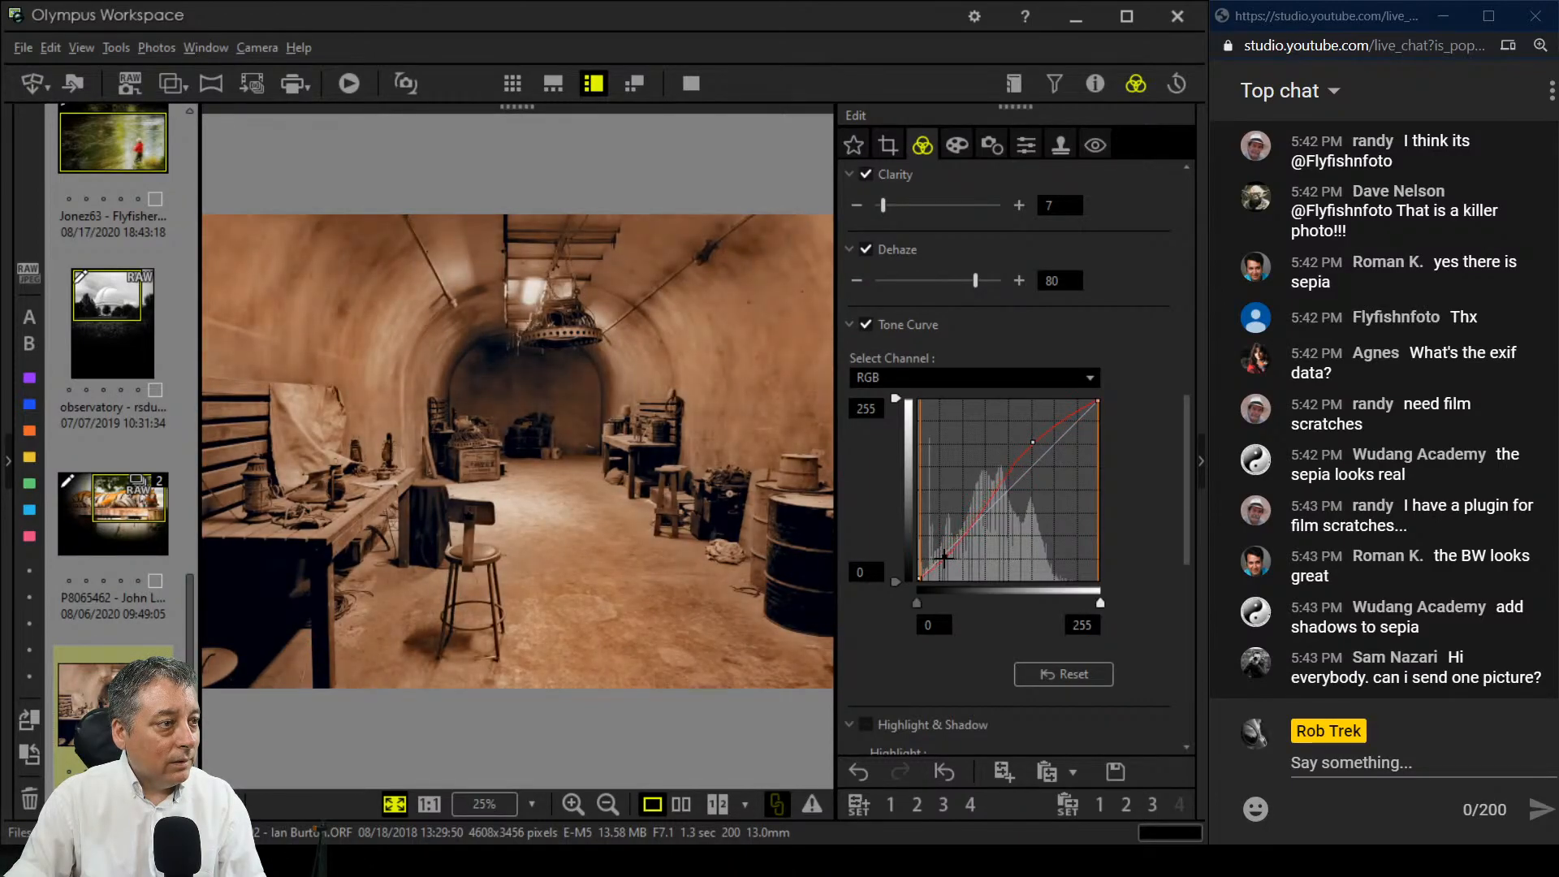
pyautogui.moveTo(945, 558); pyautogui.dragTo(947, 559)
pyautogui.moveTo(1033, 442); pyautogui.dragTo(1033, 433)
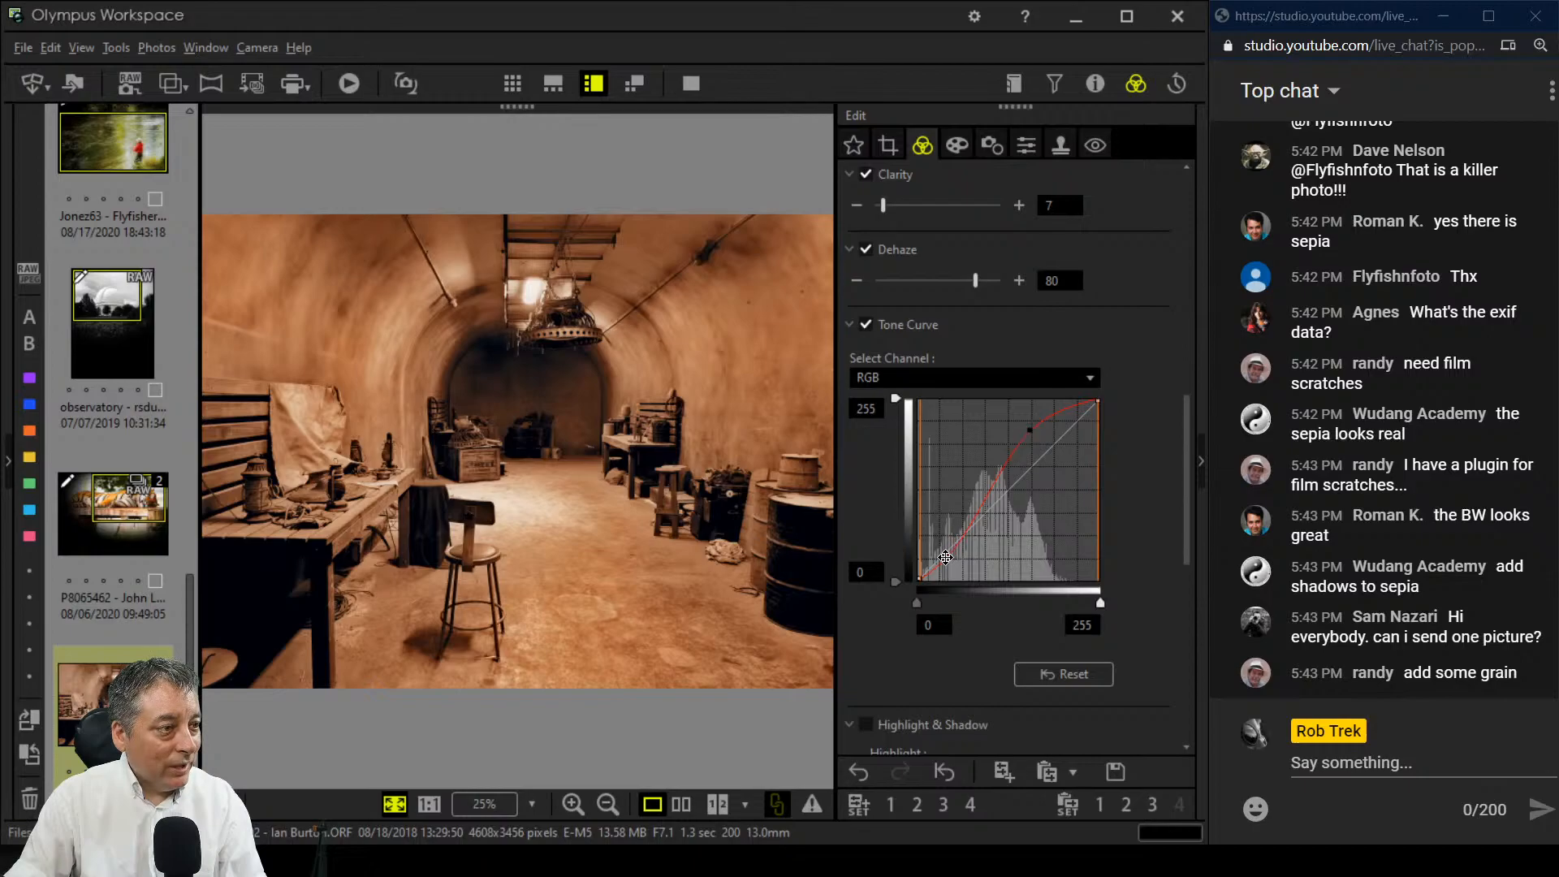
# Step: Fine-tune the shadow point of the bunker photo's tone curve and set its vignetting to -22
pyautogui.moveTo(946, 558); pyautogui.dragTo(946, 557)
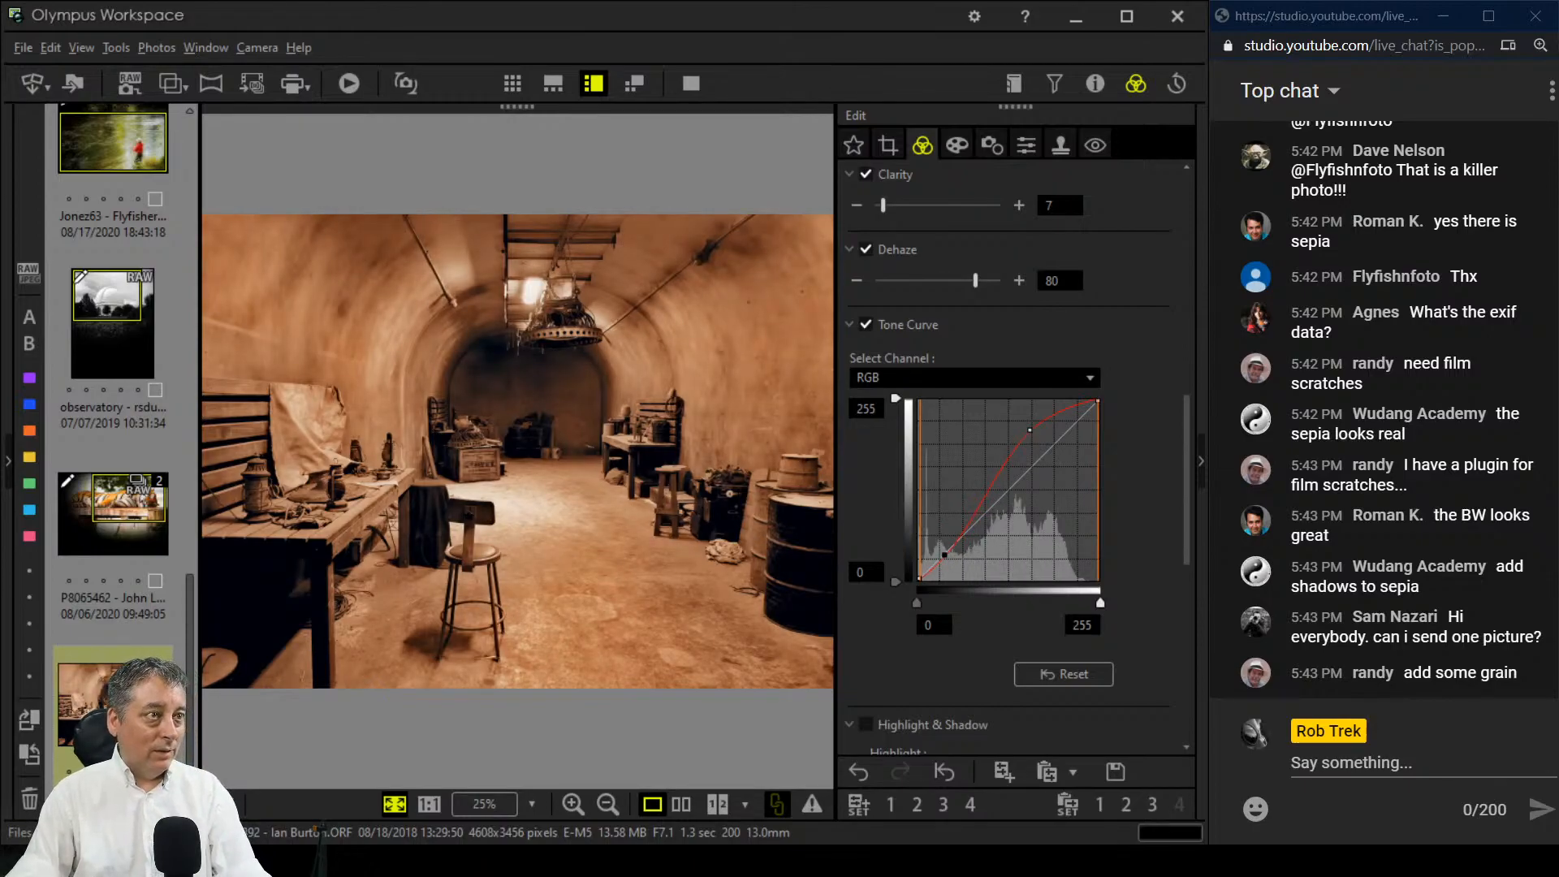
pyautogui.click(956, 148)
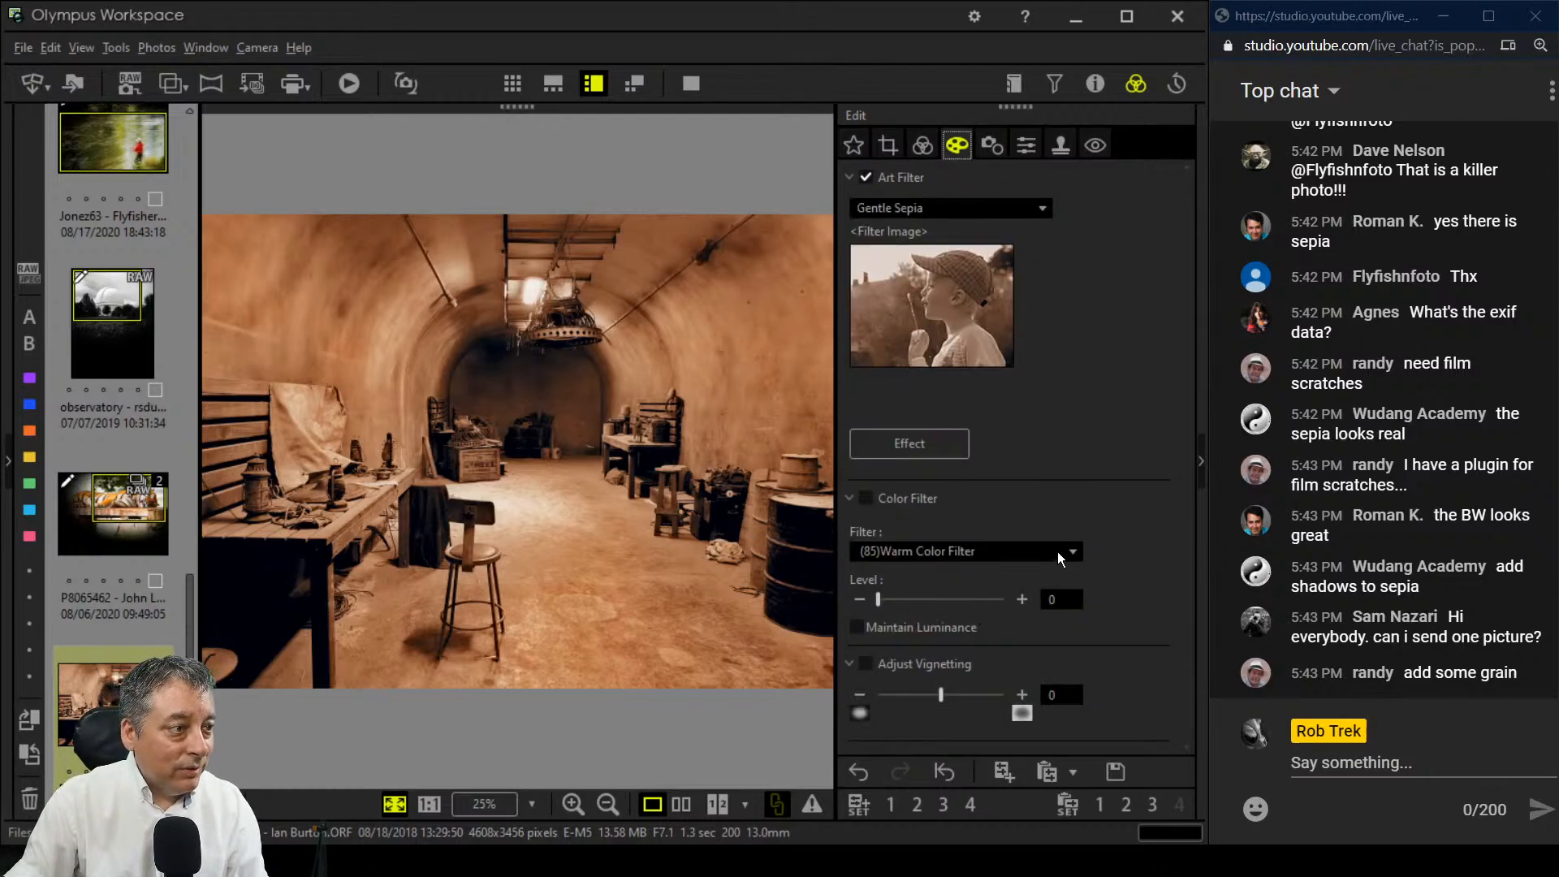
pyautogui.moveTo(941, 694); pyautogui.dragTo(905, 696)
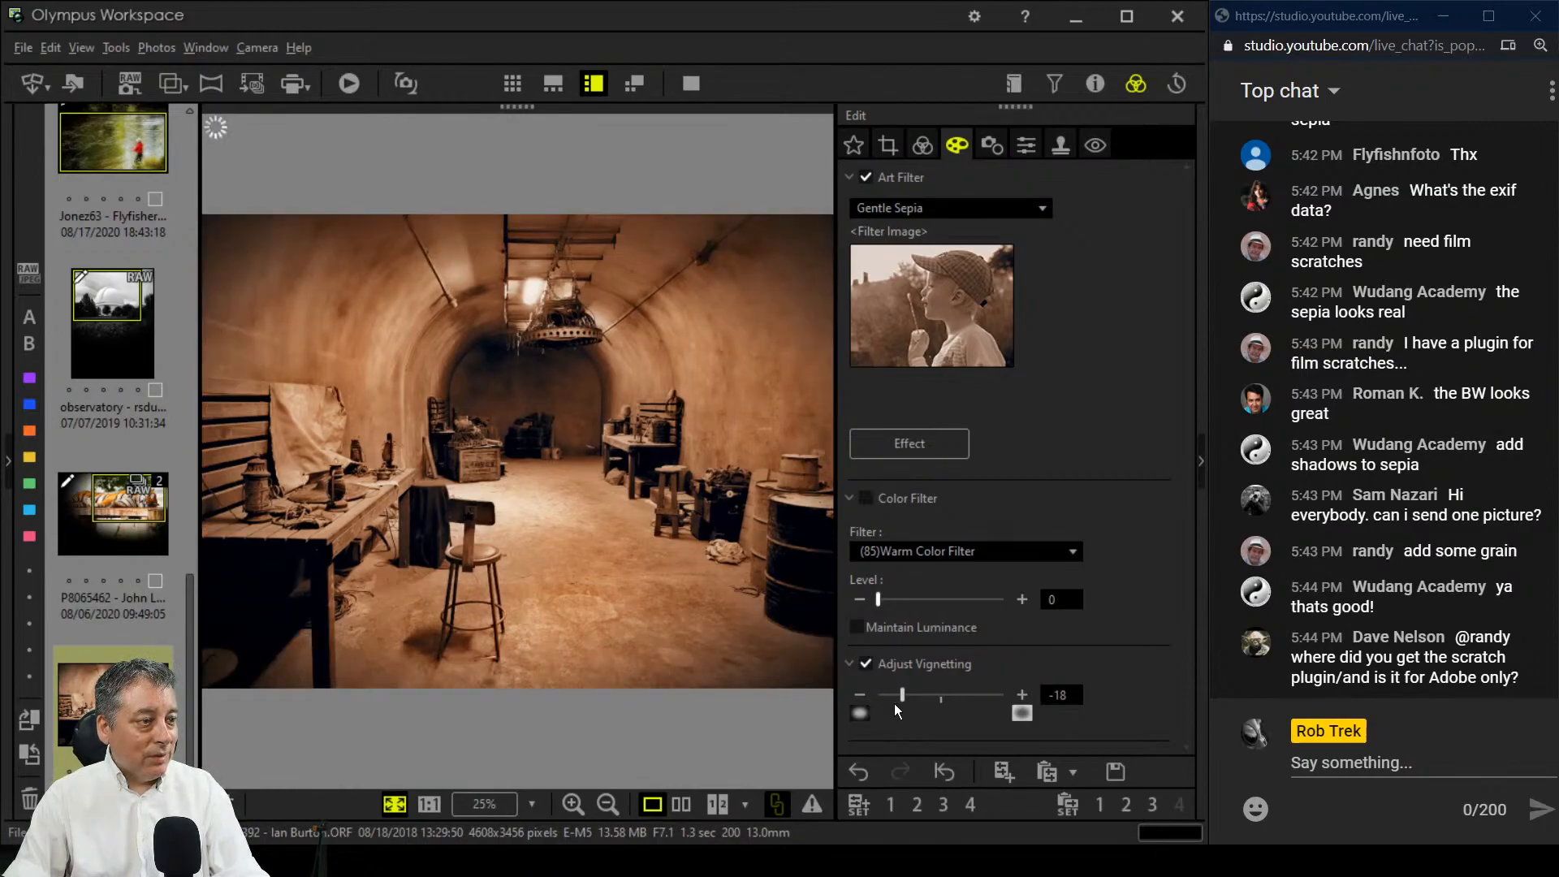
pyautogui.moveTo(903, 699); pyautogui.dragTo(893, 699)
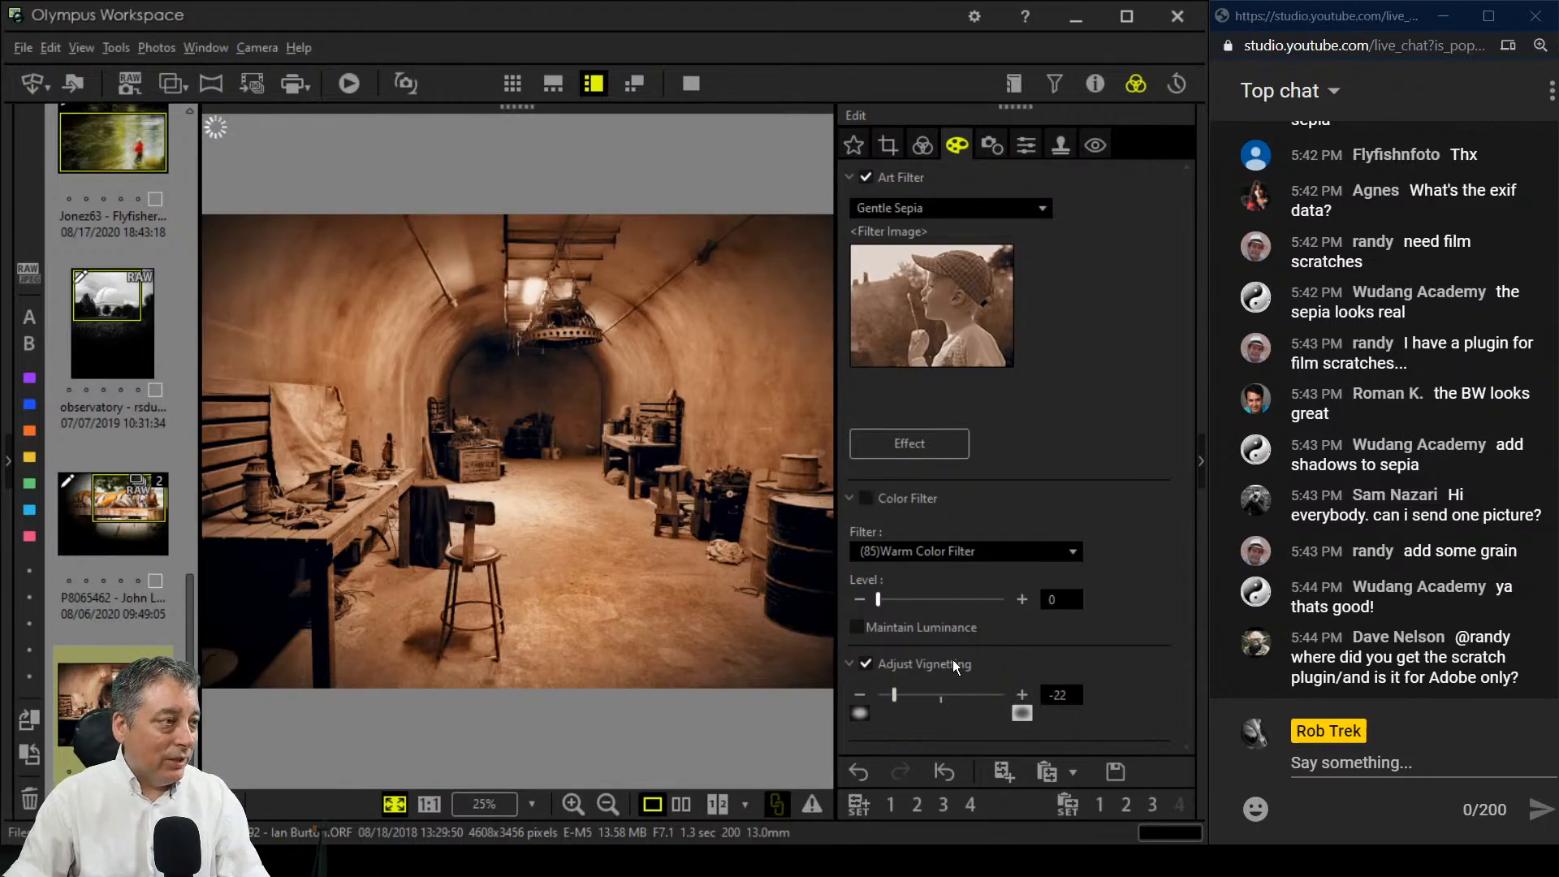
# Step: Add the Frame Effect to the bunker photo's Gentle Sepia filter and check the picture full screen
pyautogui.click(928, 151)
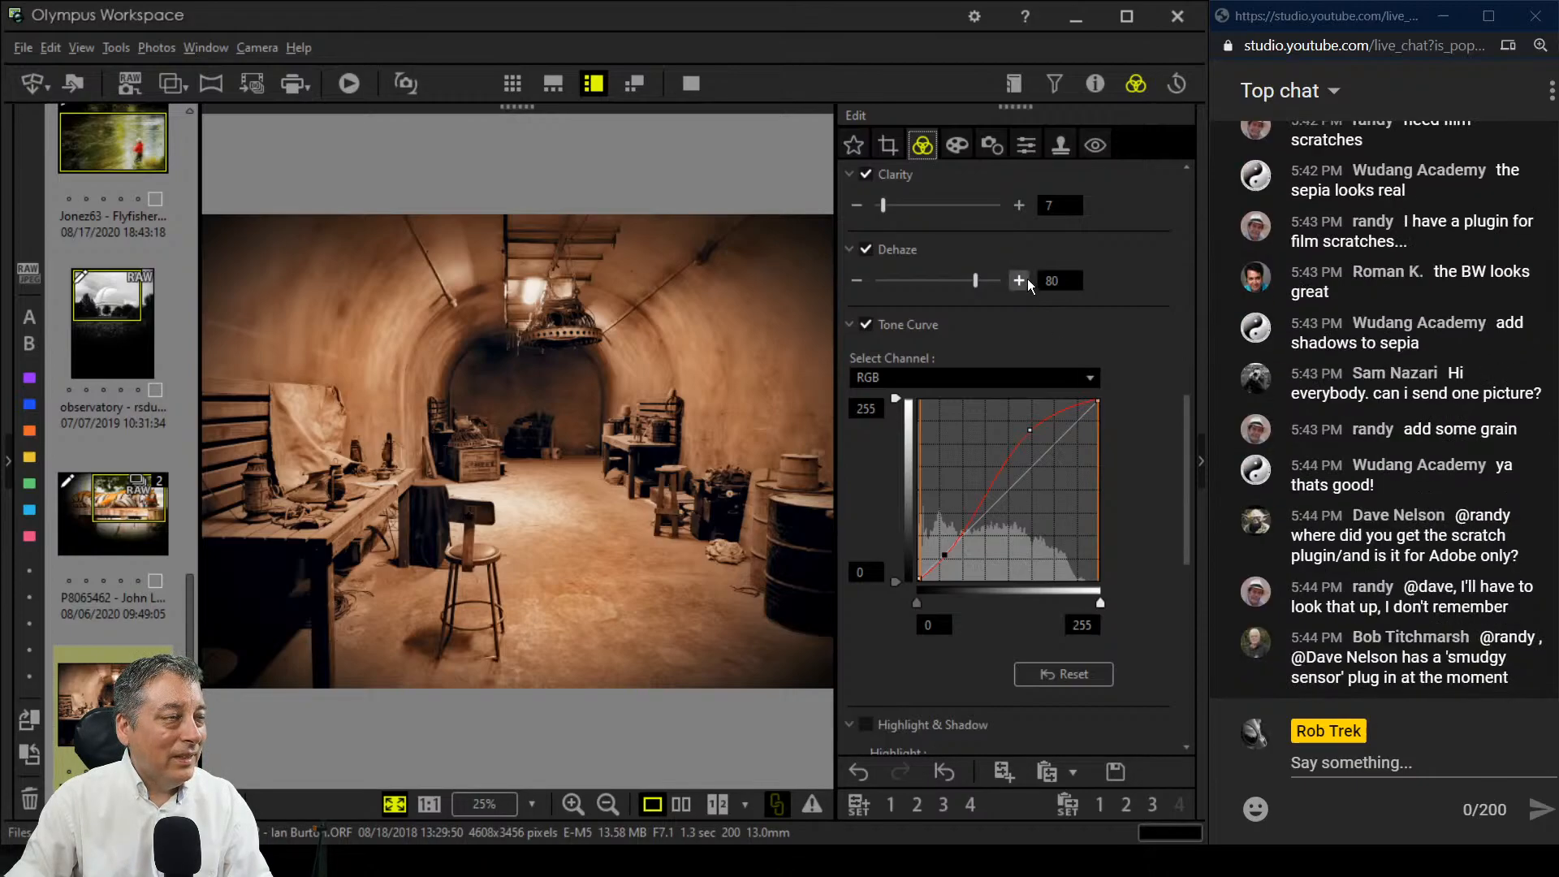
pyautogui.click(958, 145)
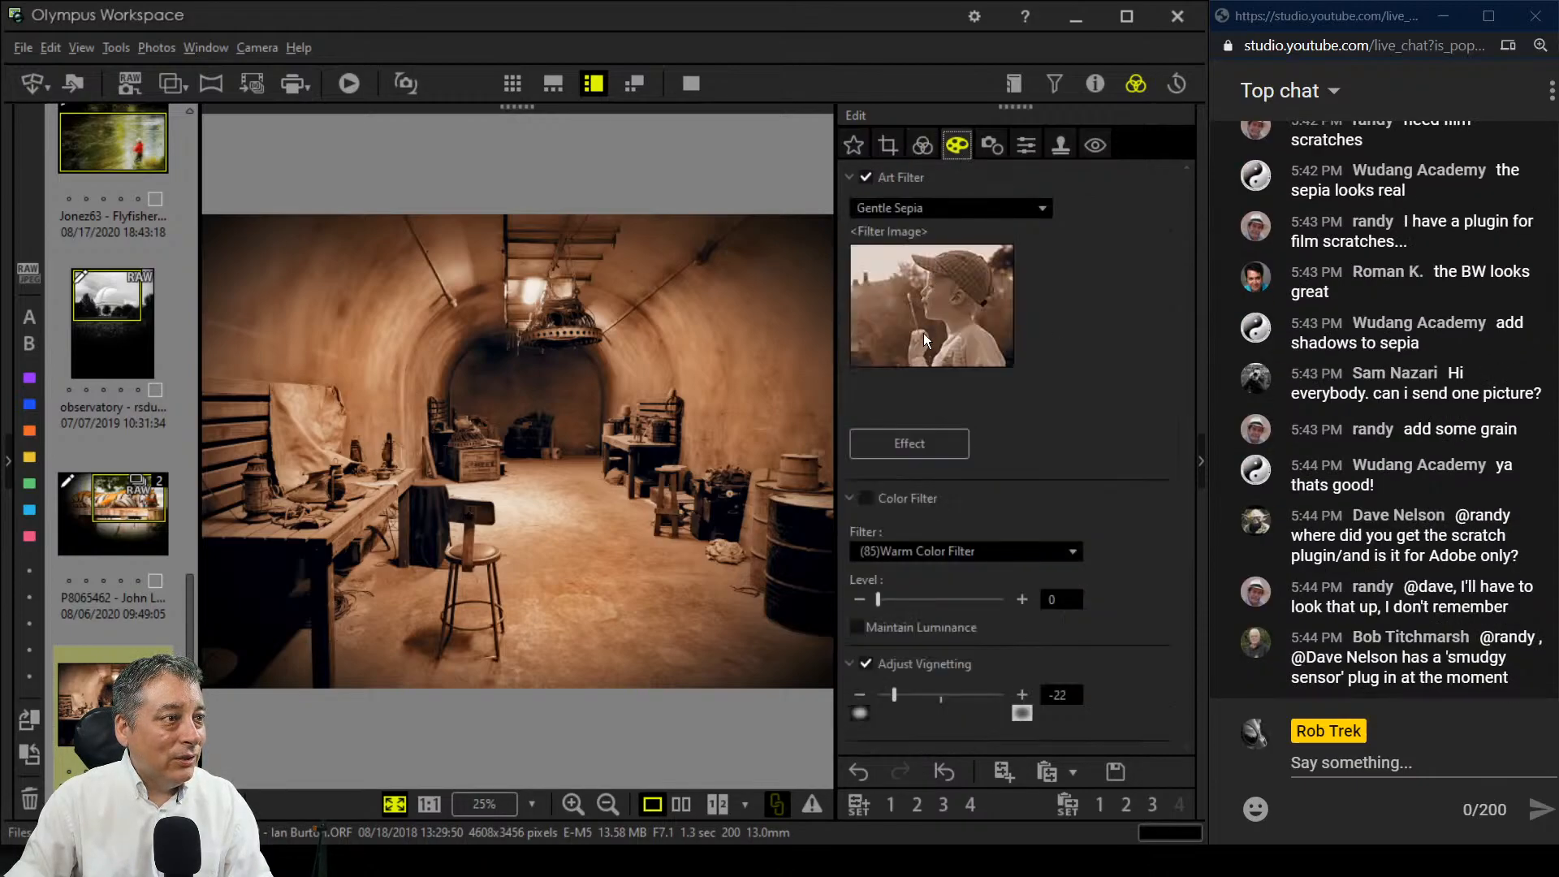
pyautogui.click(916, 450)
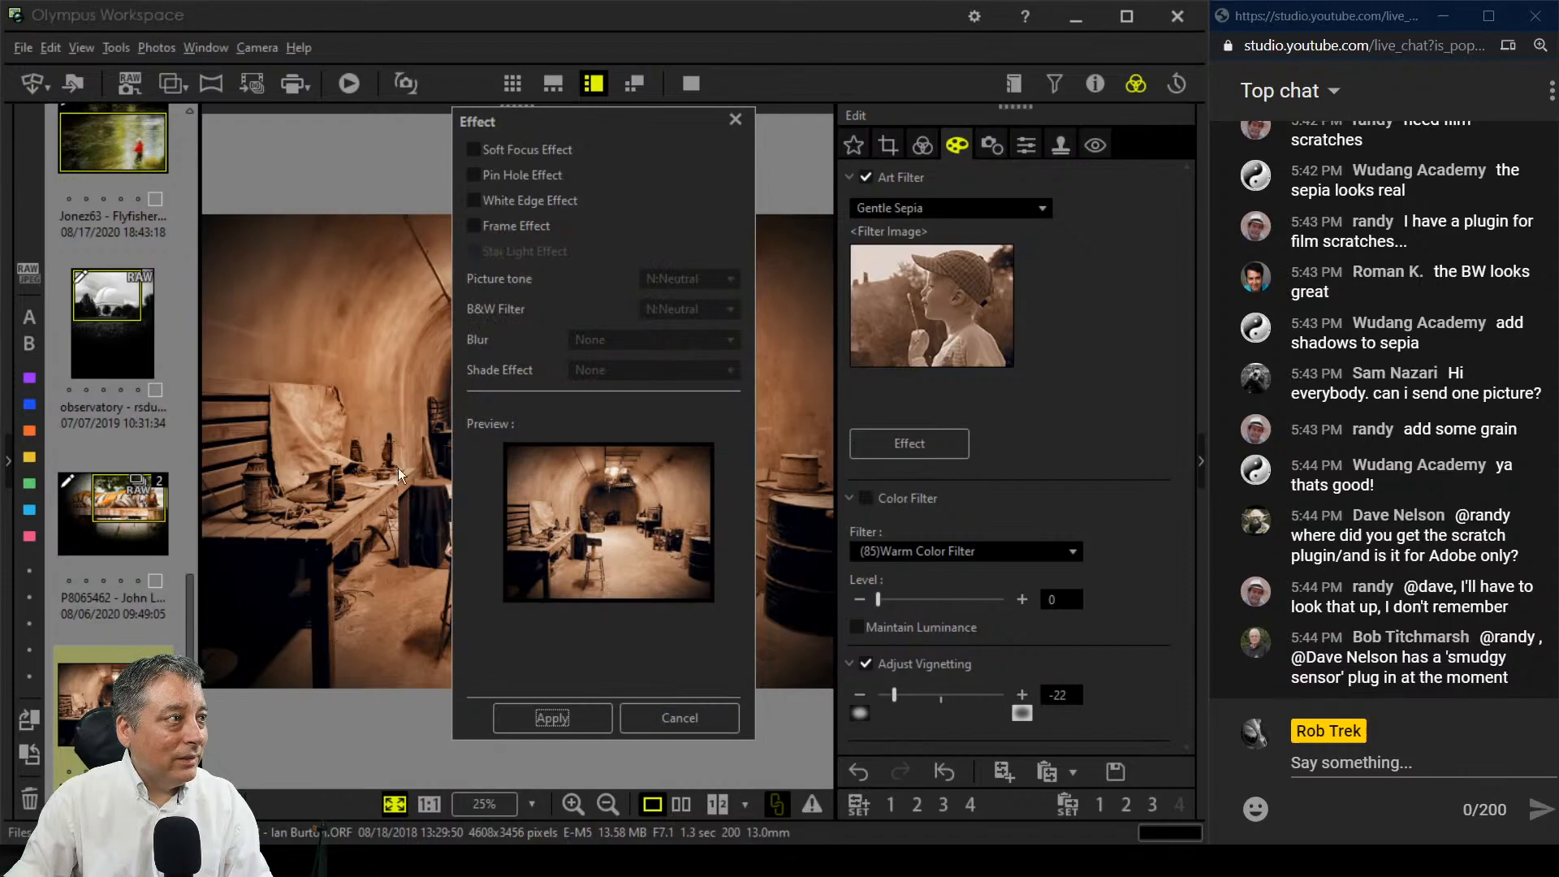
pyautogui.click(479, 226)
pyautogui.click(601, 713)
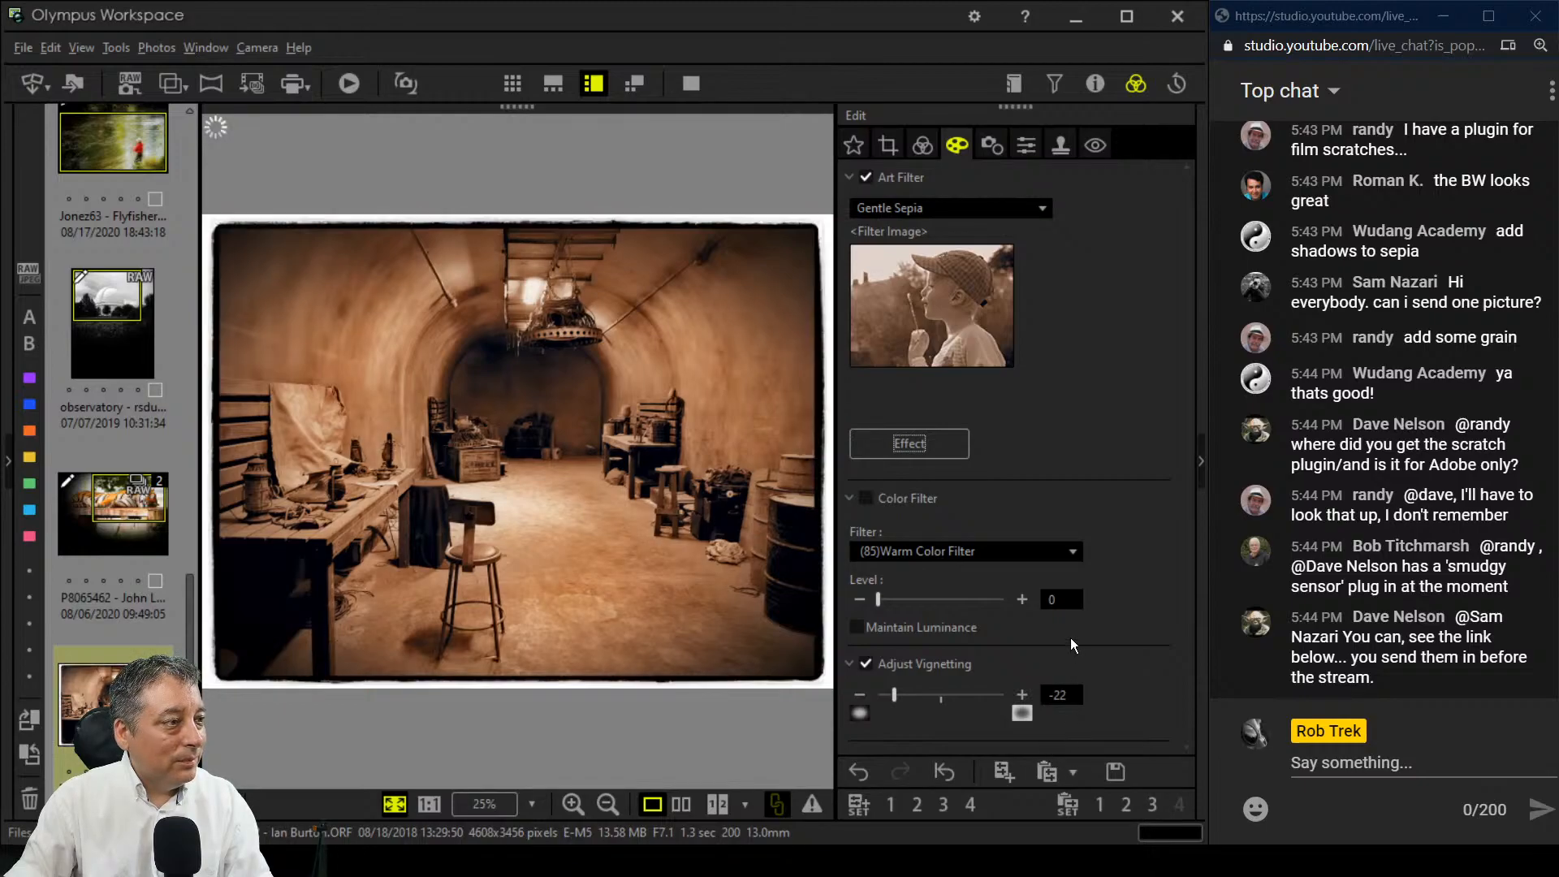
pyautogui.click(698, 92)
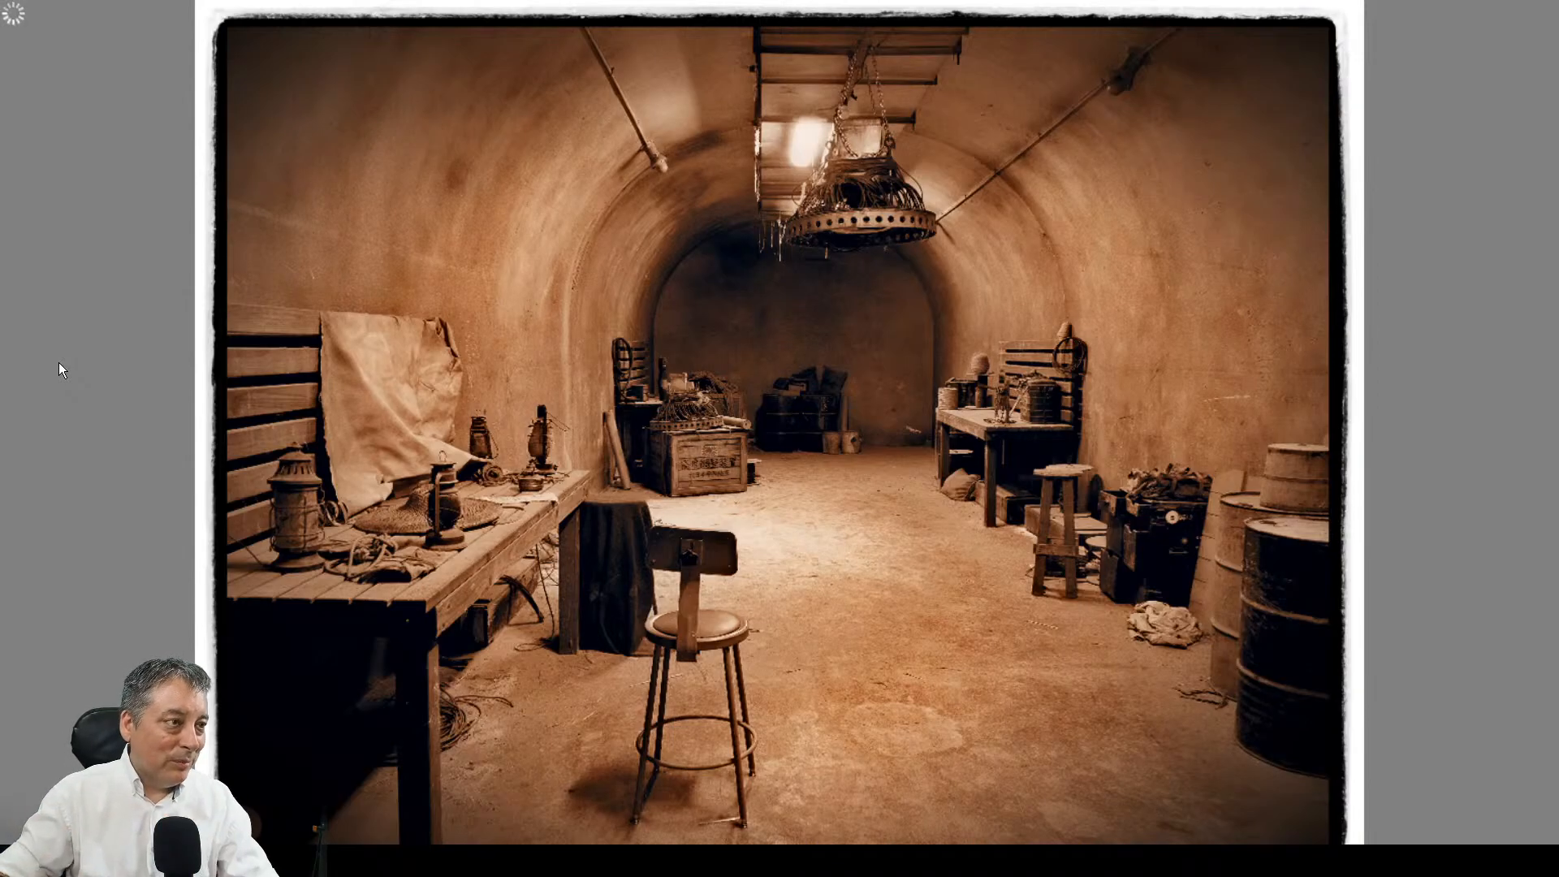
pyautogui.press('Escape')
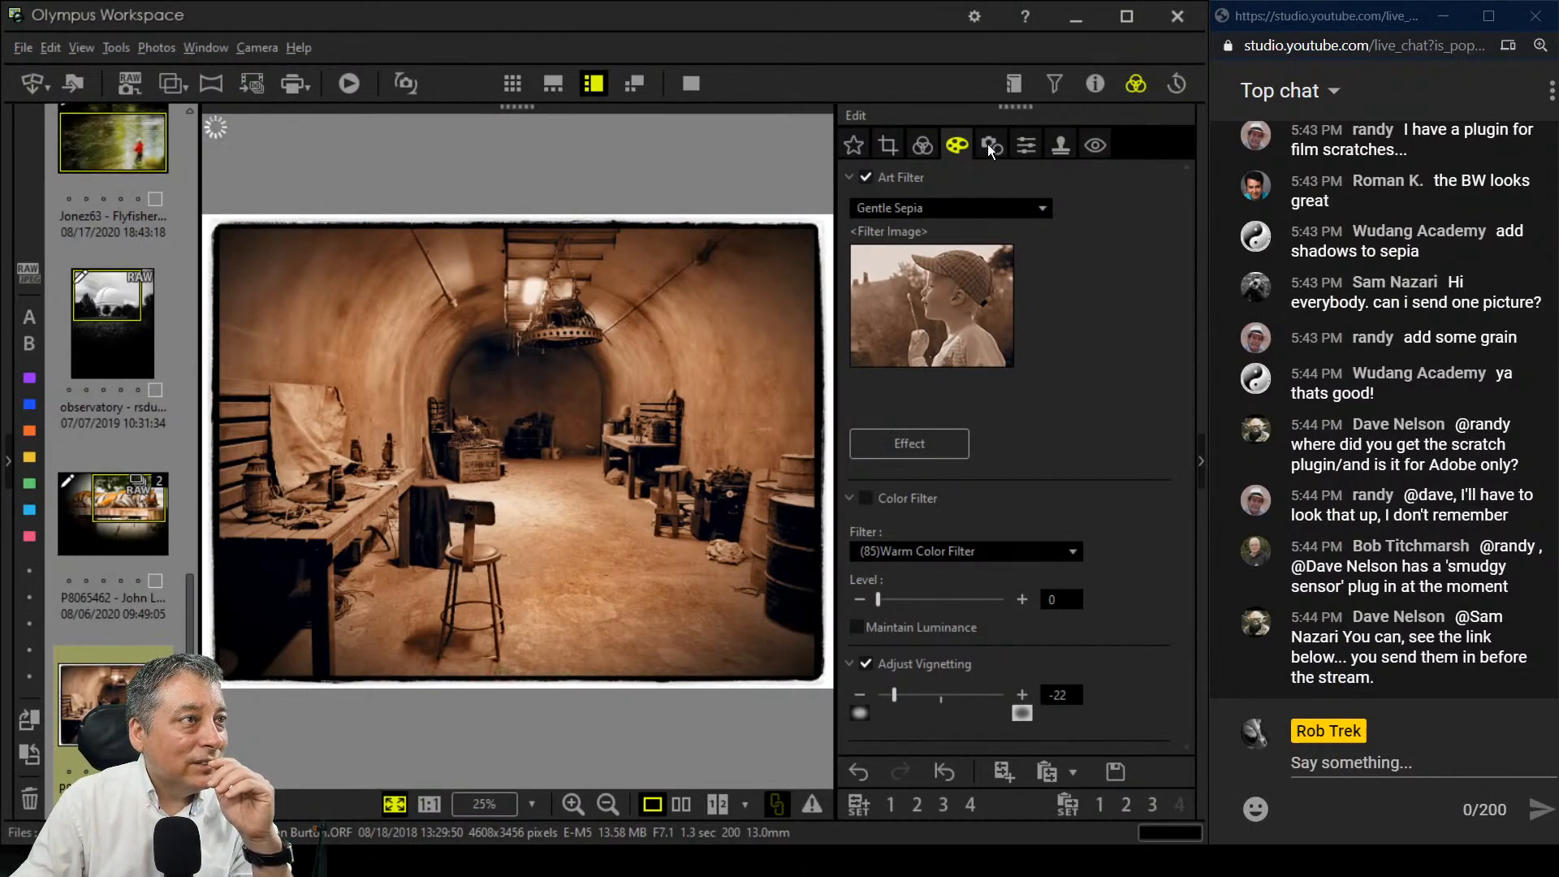
# Step: Set the bunker photo's sharpness to 2.0 and return to the art filter settings
pyautogui.click(992, 145)
pyautogui.click(1027, 145)
pyautogui.moveTo(947, 208); pyautogui.dragTo(1031, 211)
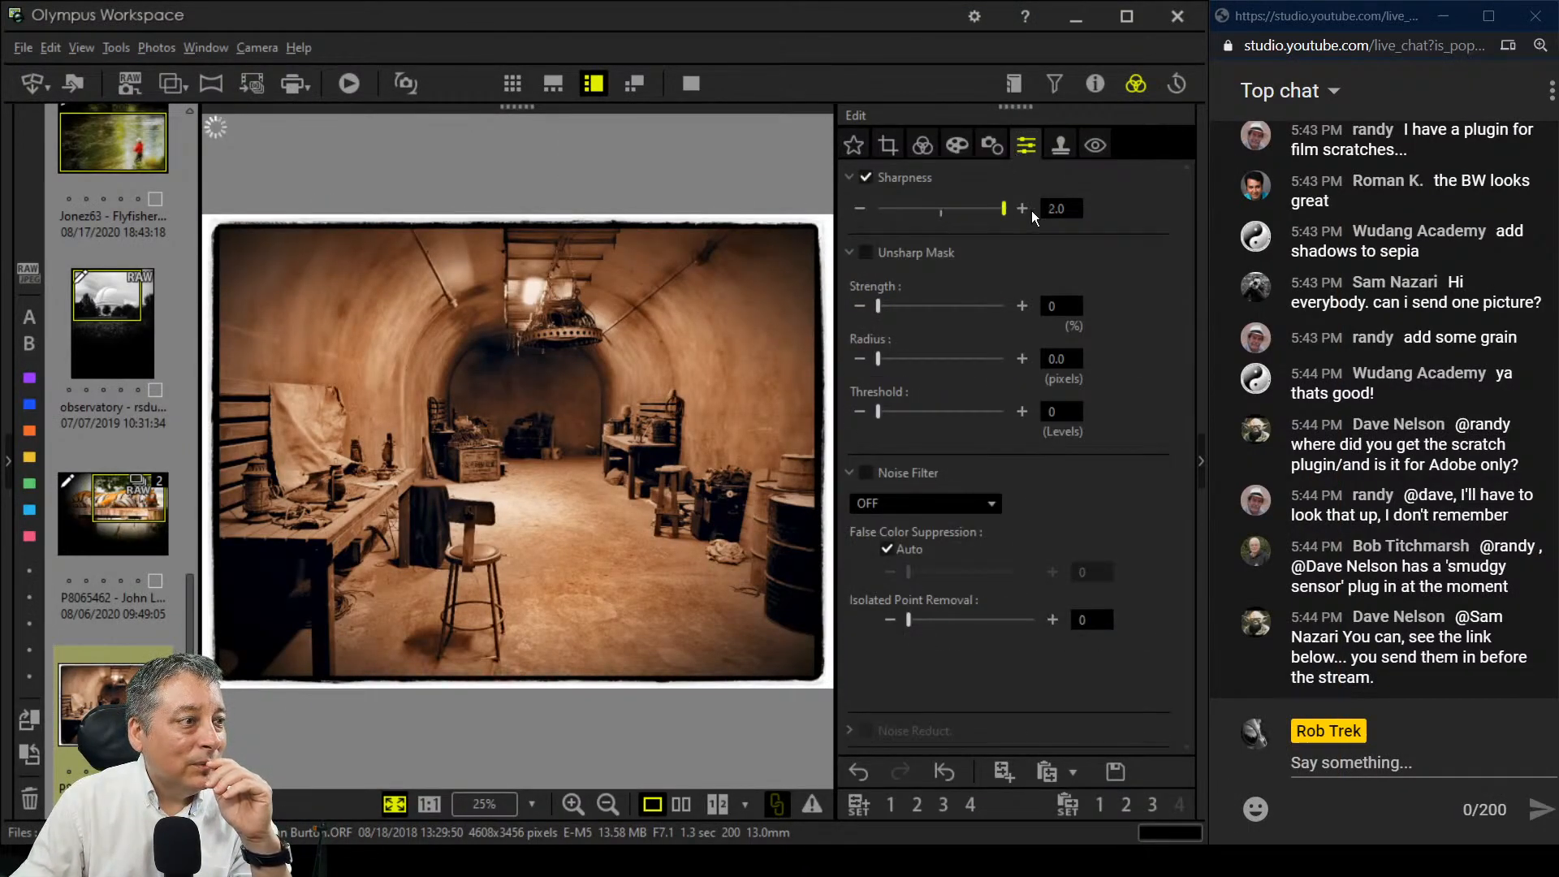
pyautogui.click(958, 146)
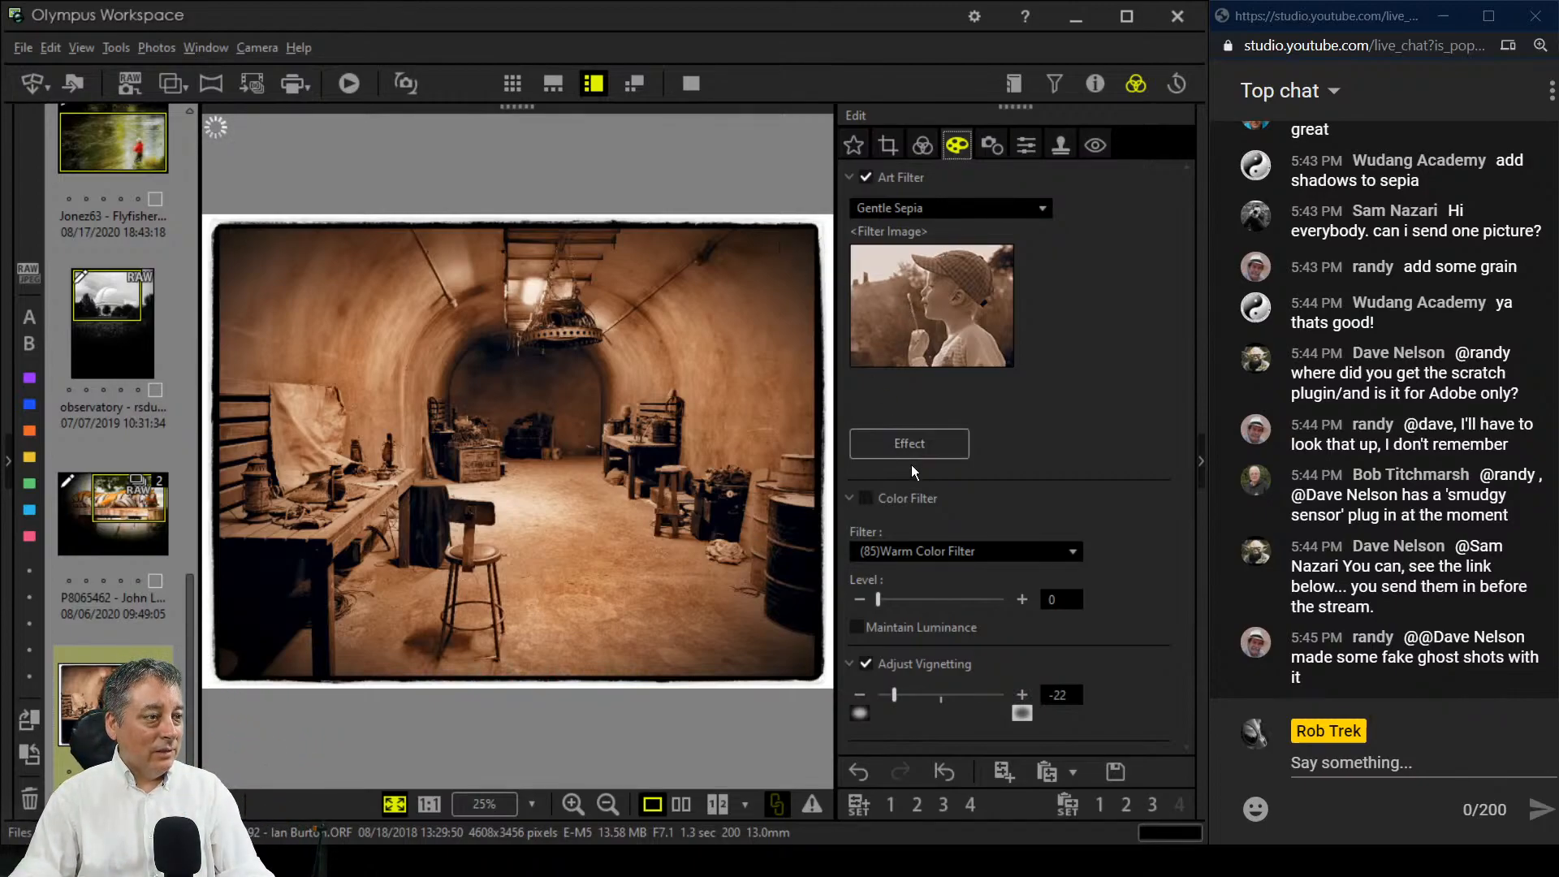
# Step: Compare the original and the edited bunker photo side by side, also in full screen
pyautogui.click(690, 810)
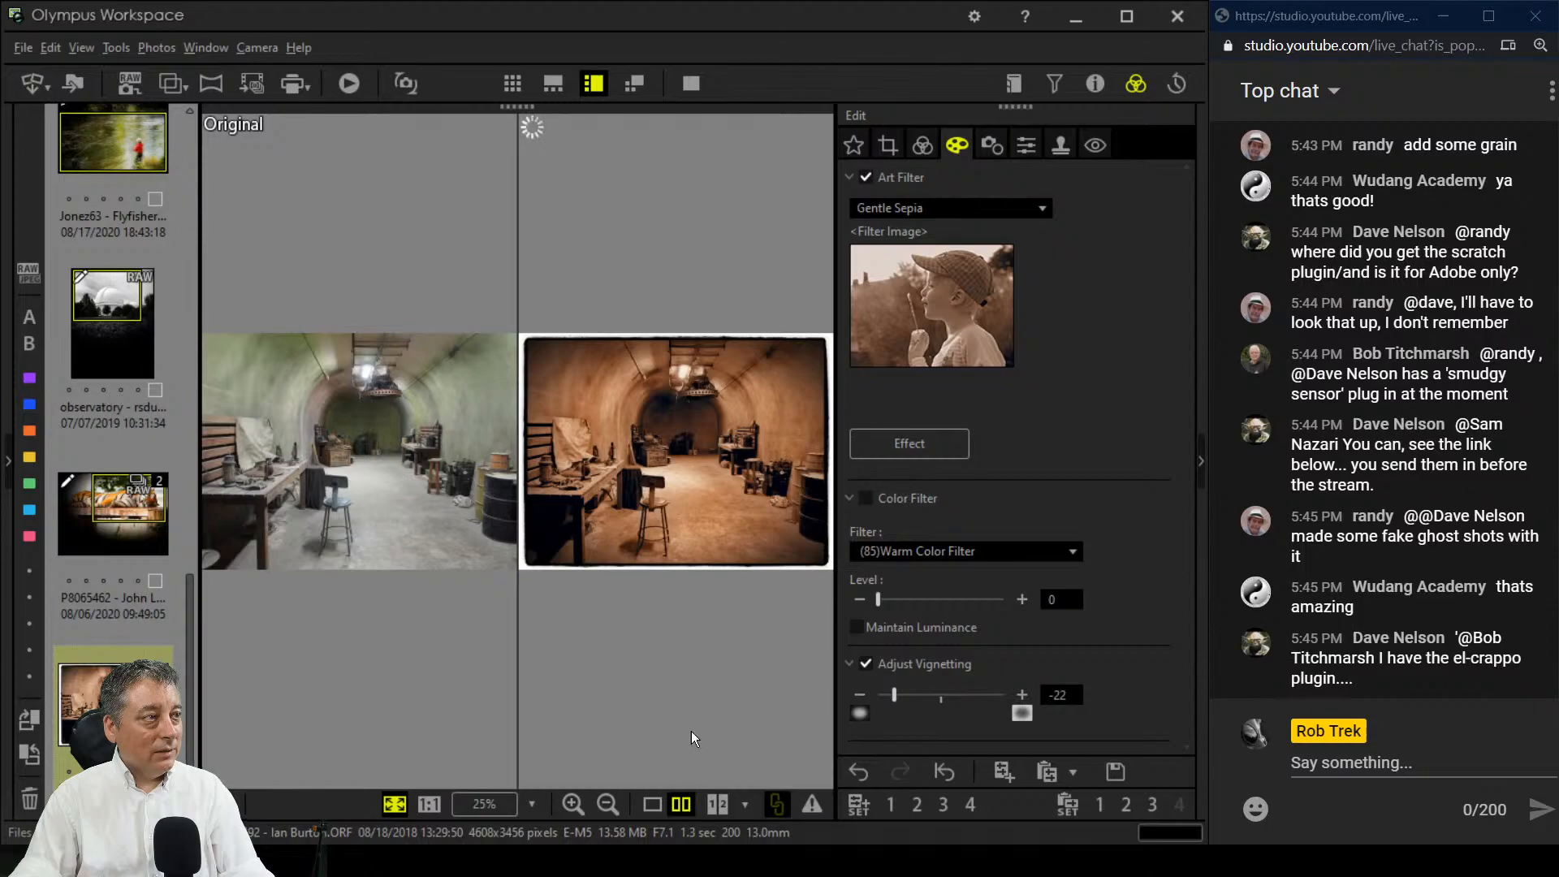
pyautogui.click(691, 83)
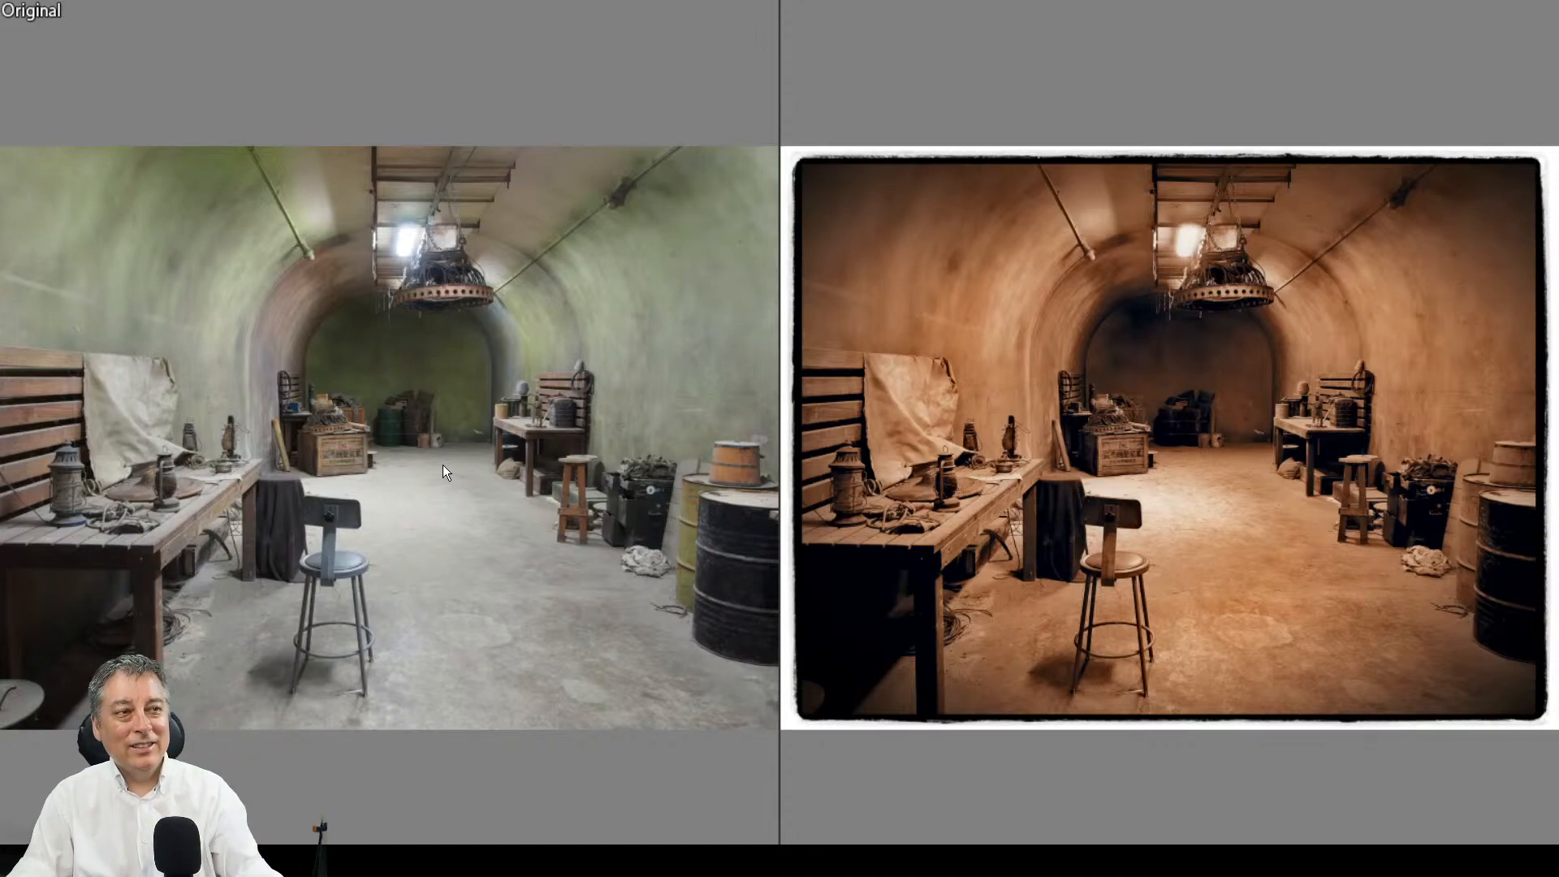
pyautogui.press('Escape')
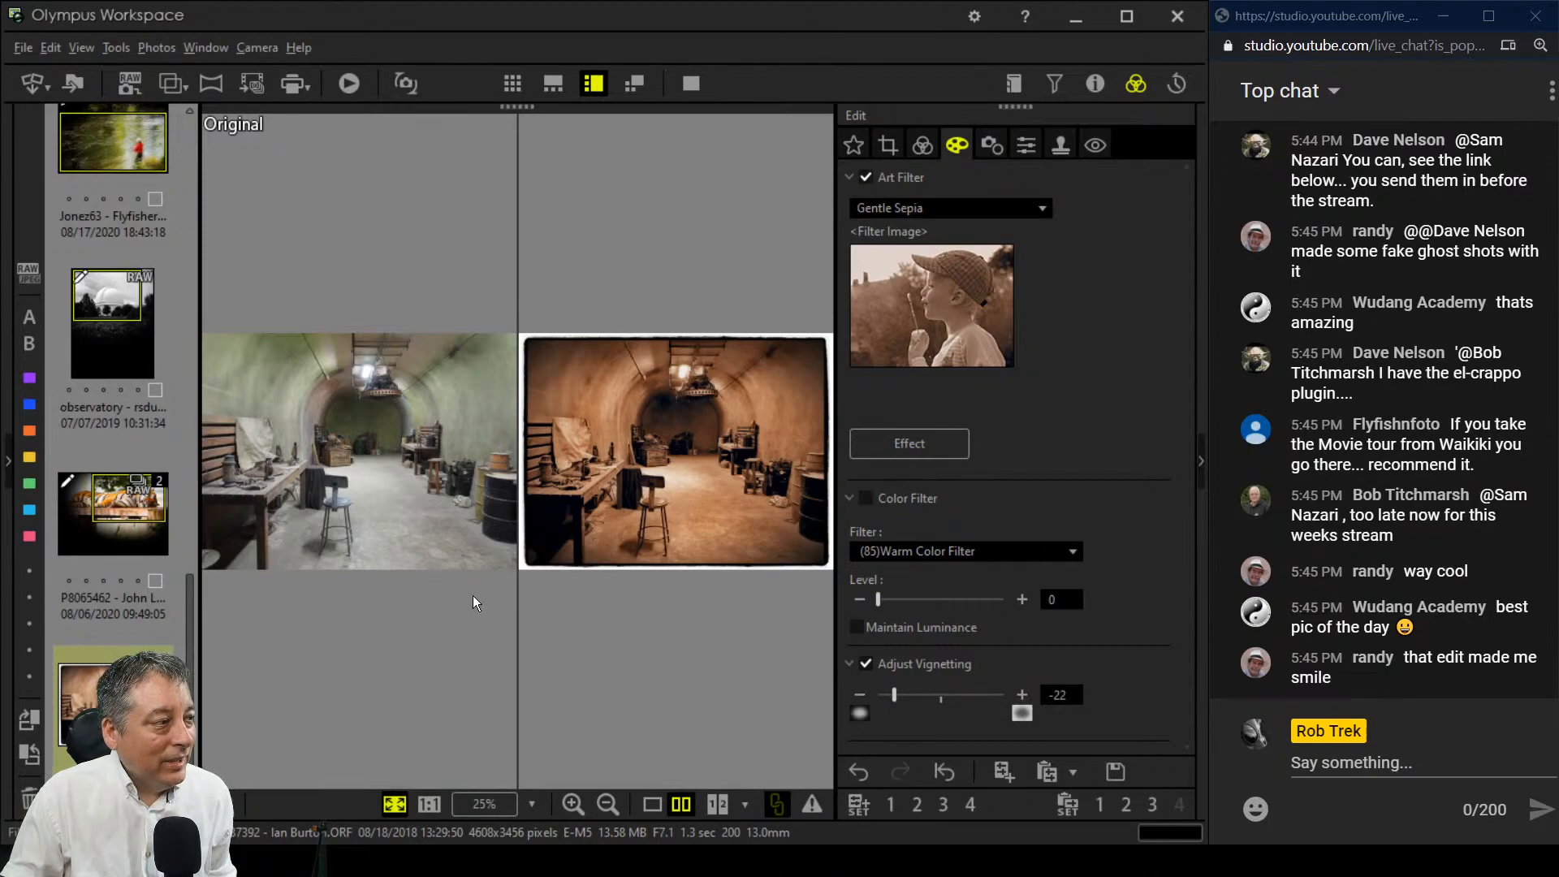
pyautogui.scroll(10, 151, 608)
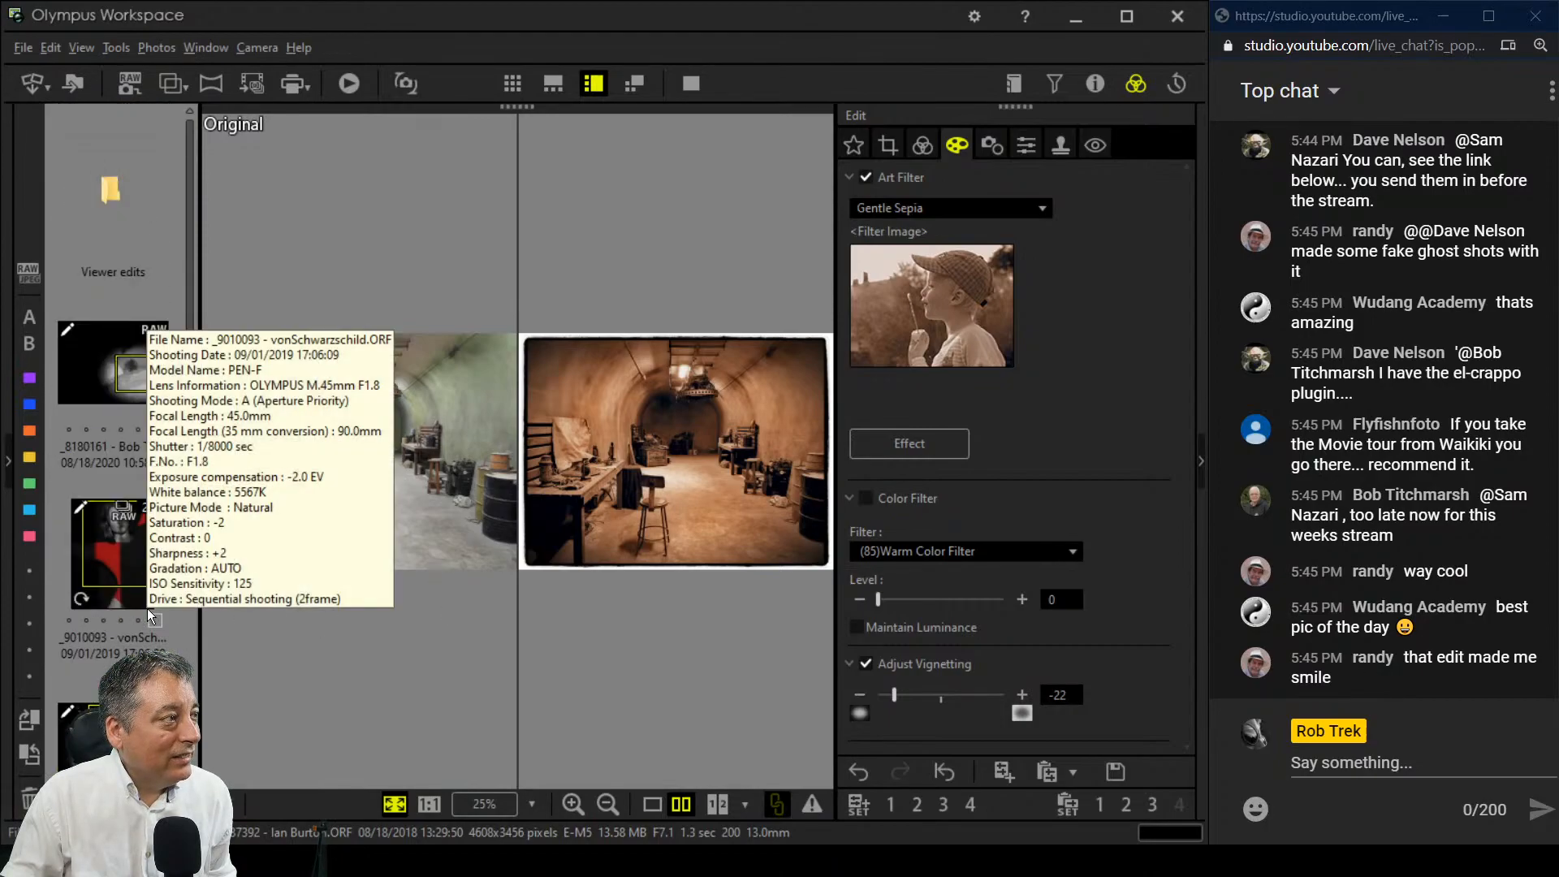
pyautogui.scroll(1, 148, 608)
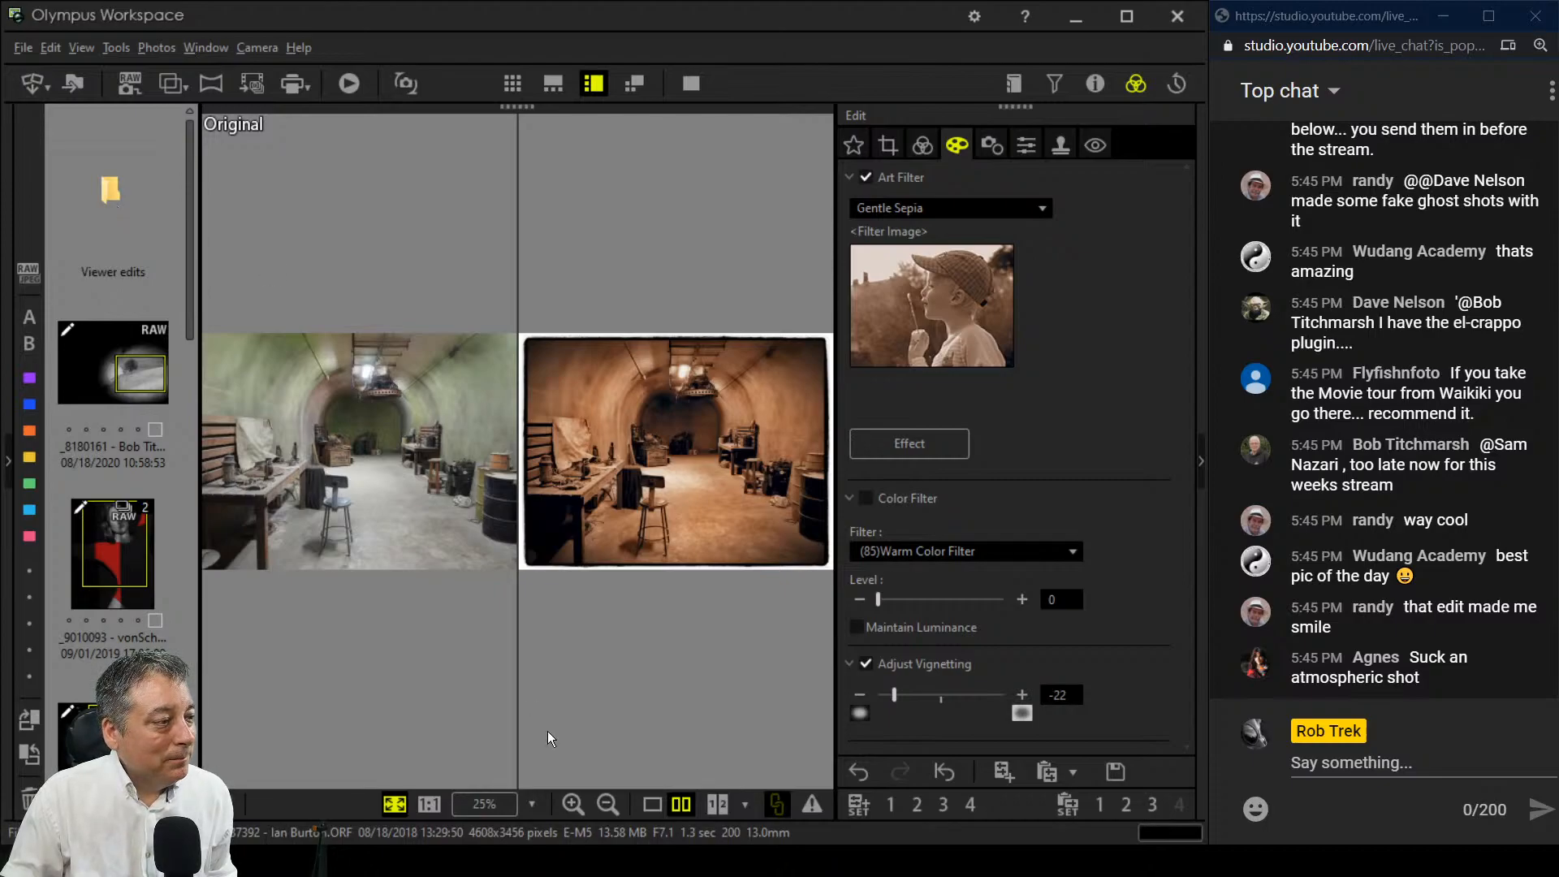
# Step: View only the edited bunker photo full screen and inspect the hanging lamp up close
pyautogui.click(649, 803)
pyautogui.click(689, 84)
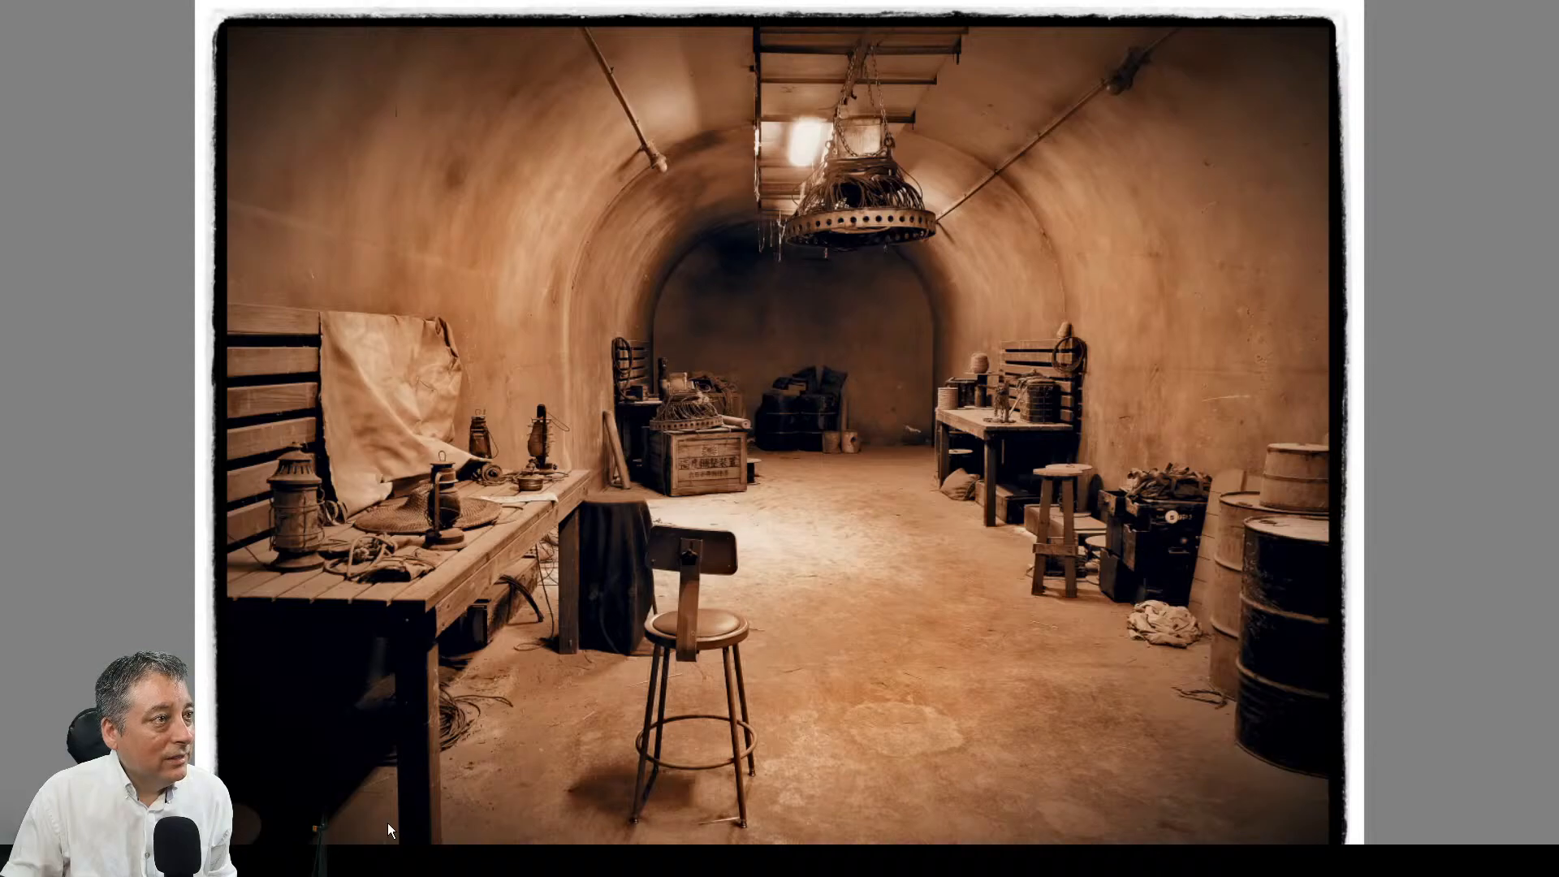
pyautogui.click(822, 207)
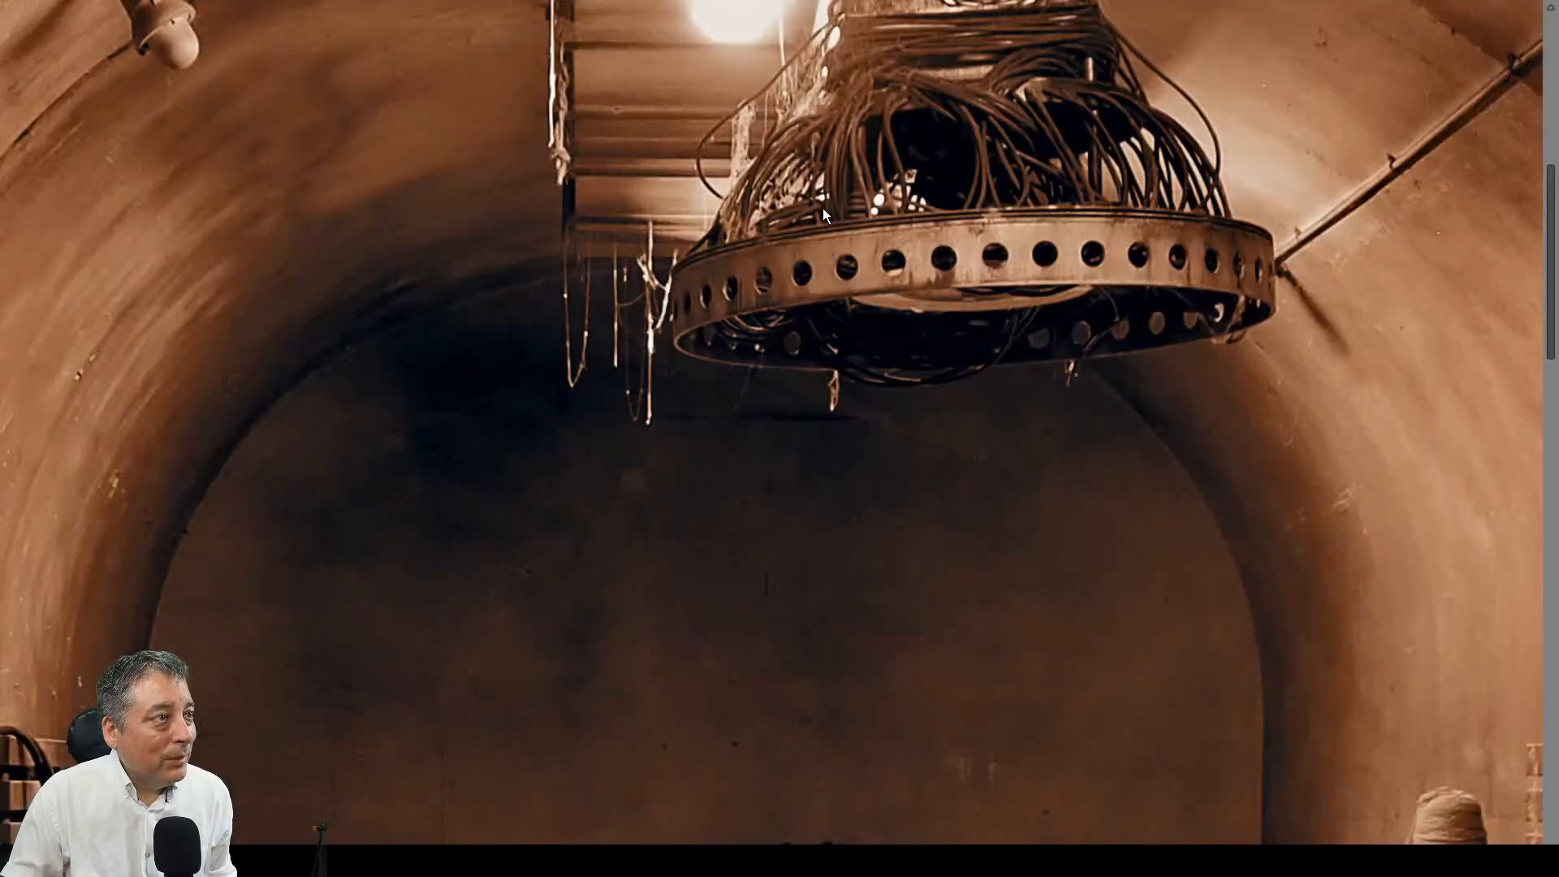
pyautogui.click(864, 242)
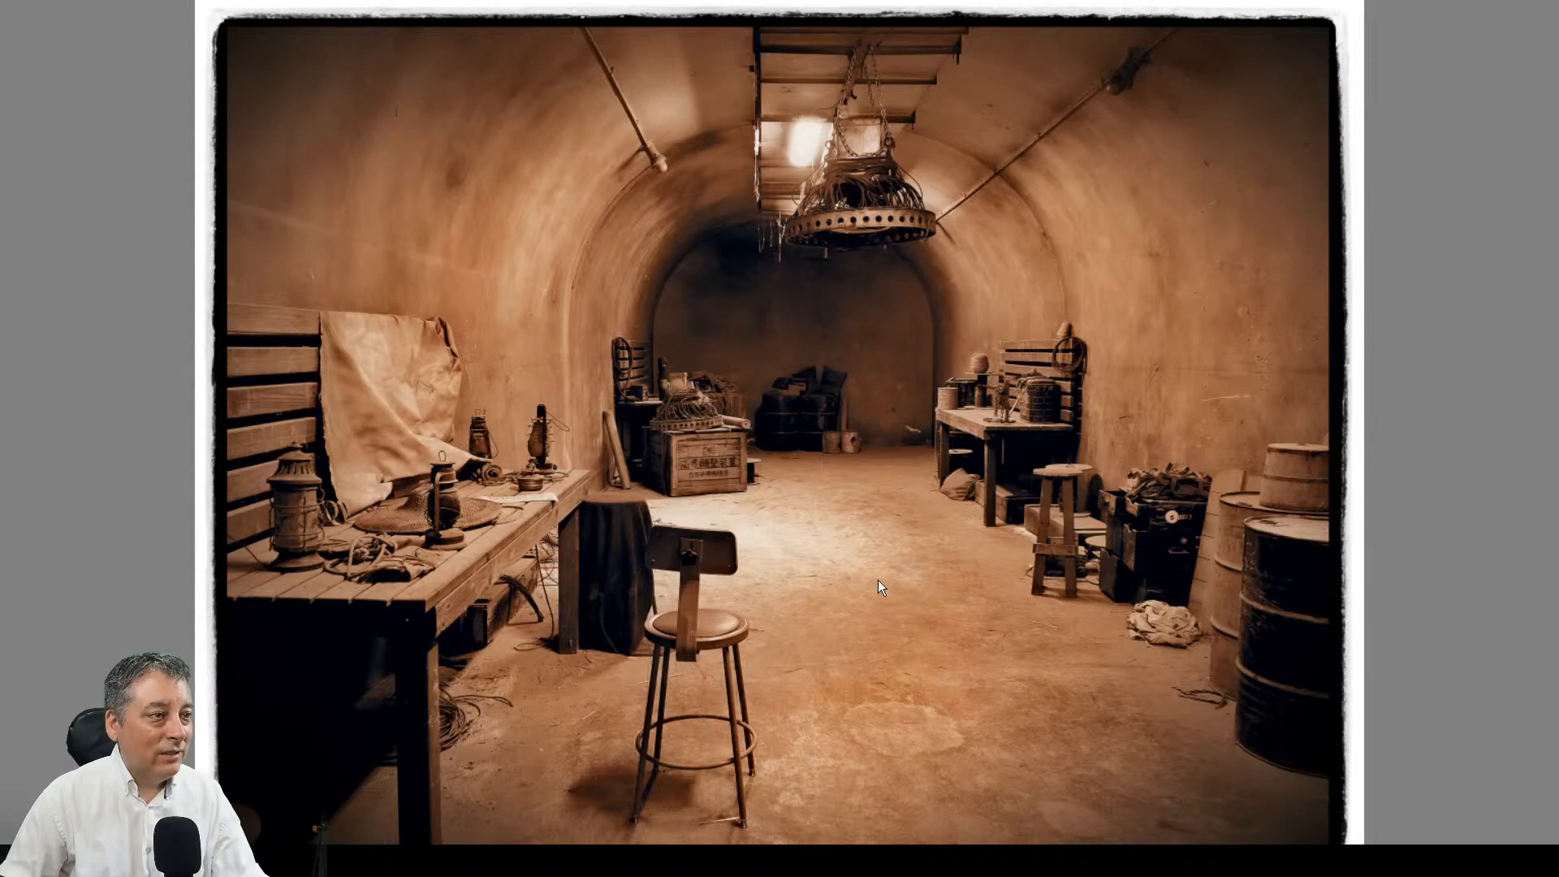
pyautogui.press('Escape')
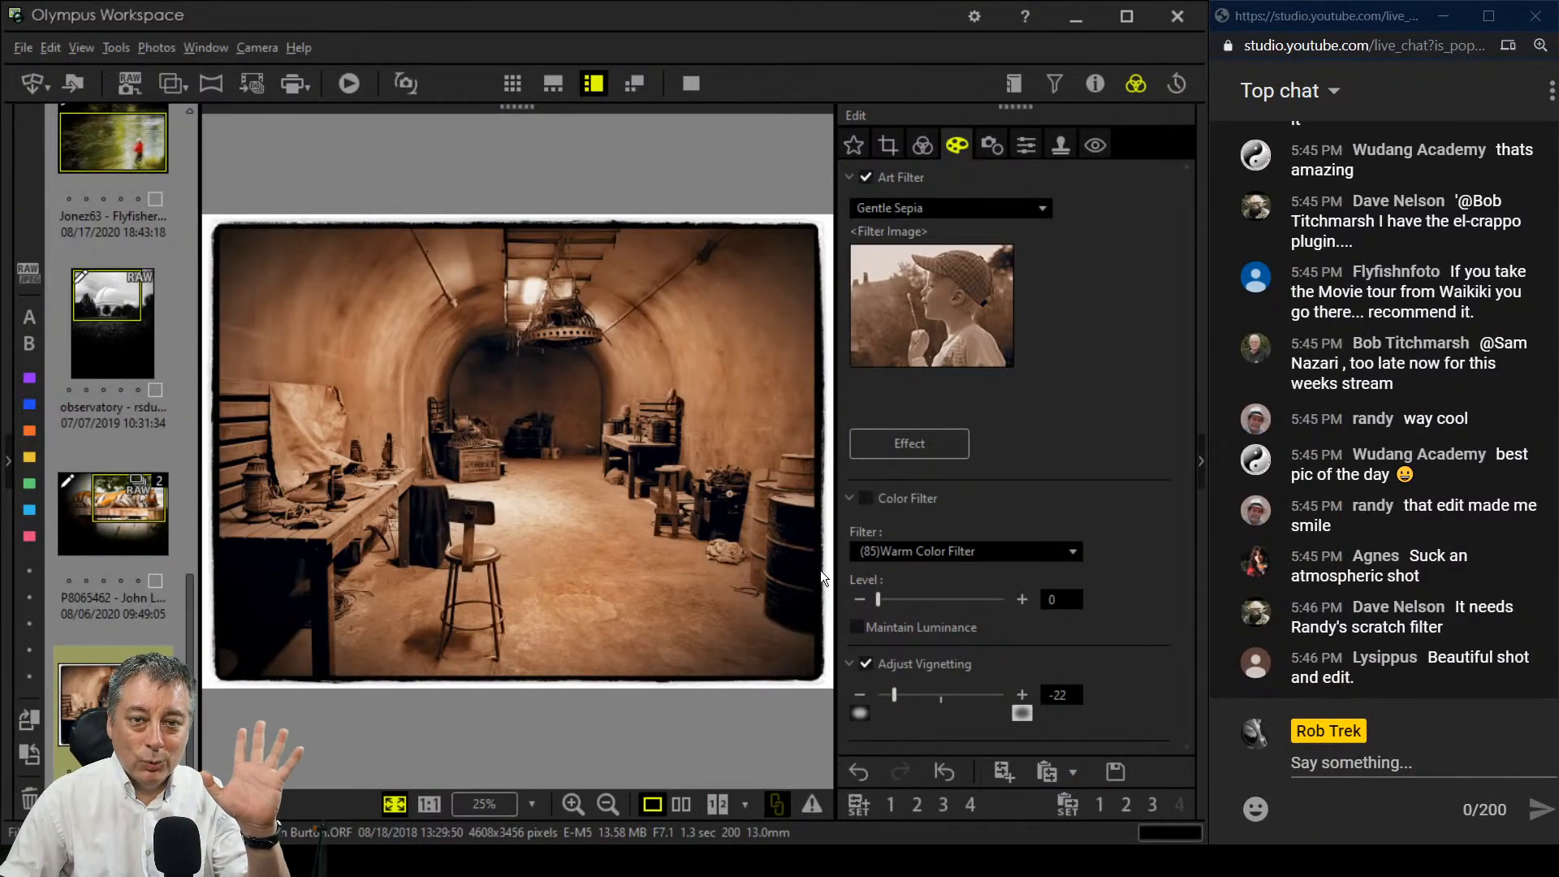
# Step: Open the Viewer edits folder from the top of the thumbnail list
pyautogui.scroll(10, 97, 289)
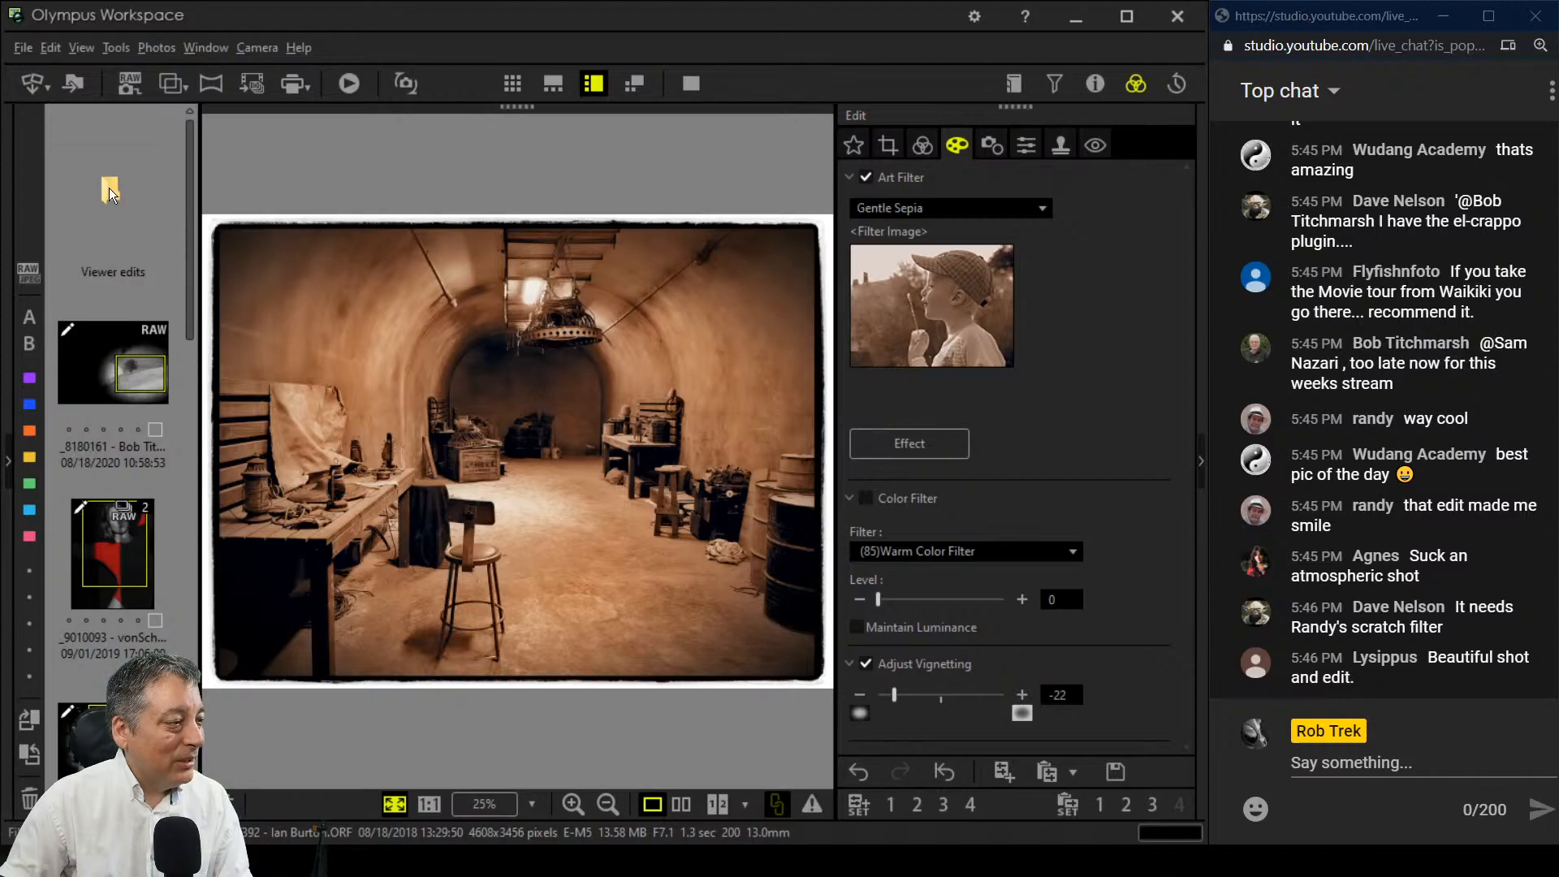
pyautogui.click(108, 188)
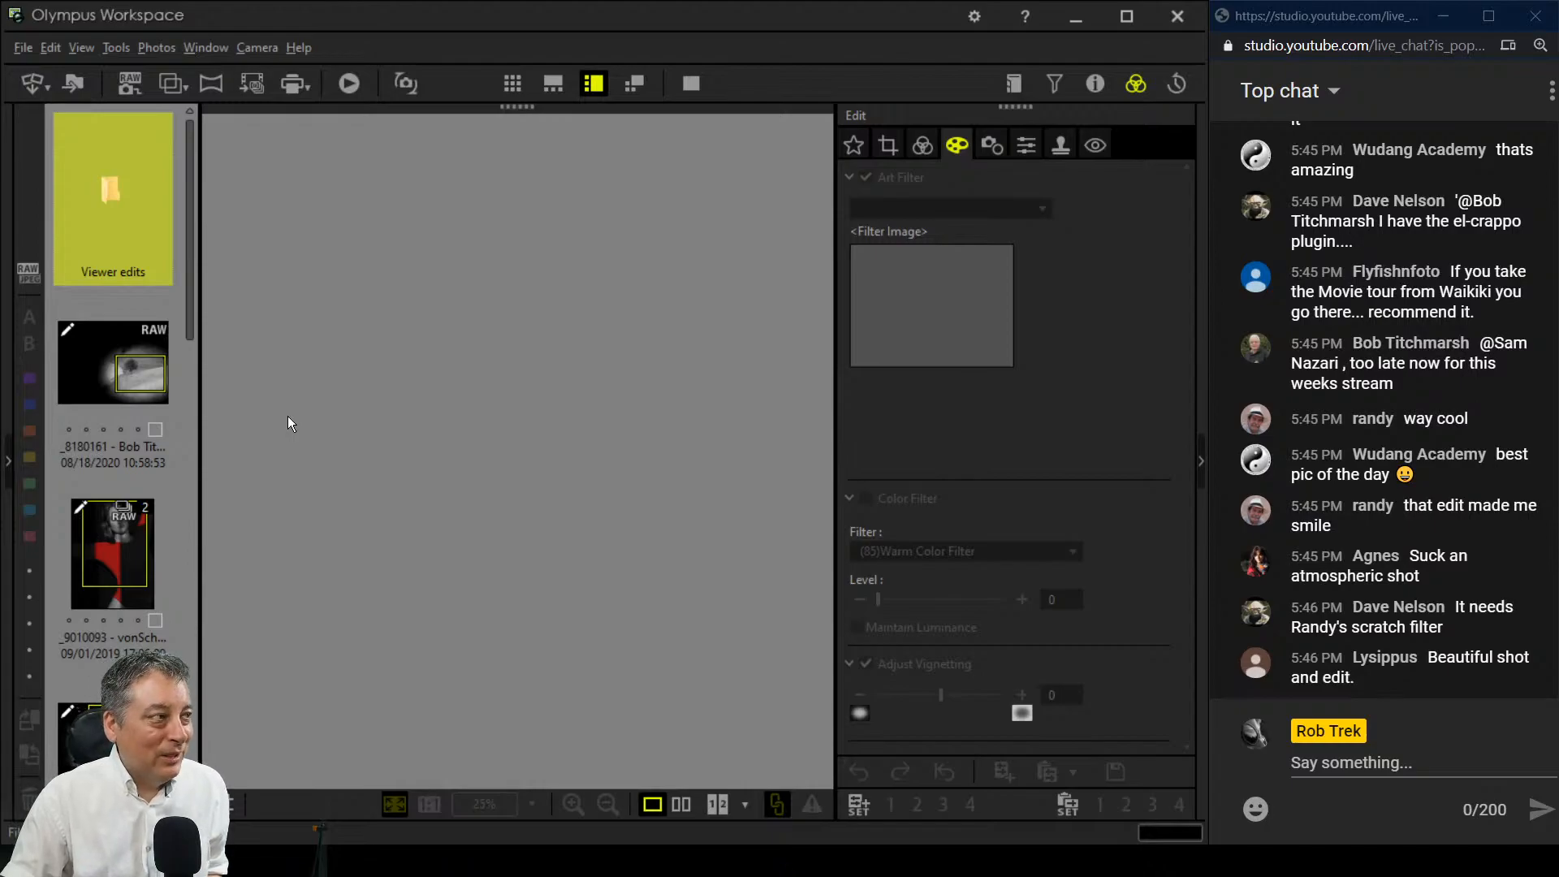
pyautogui.click(120, 392)
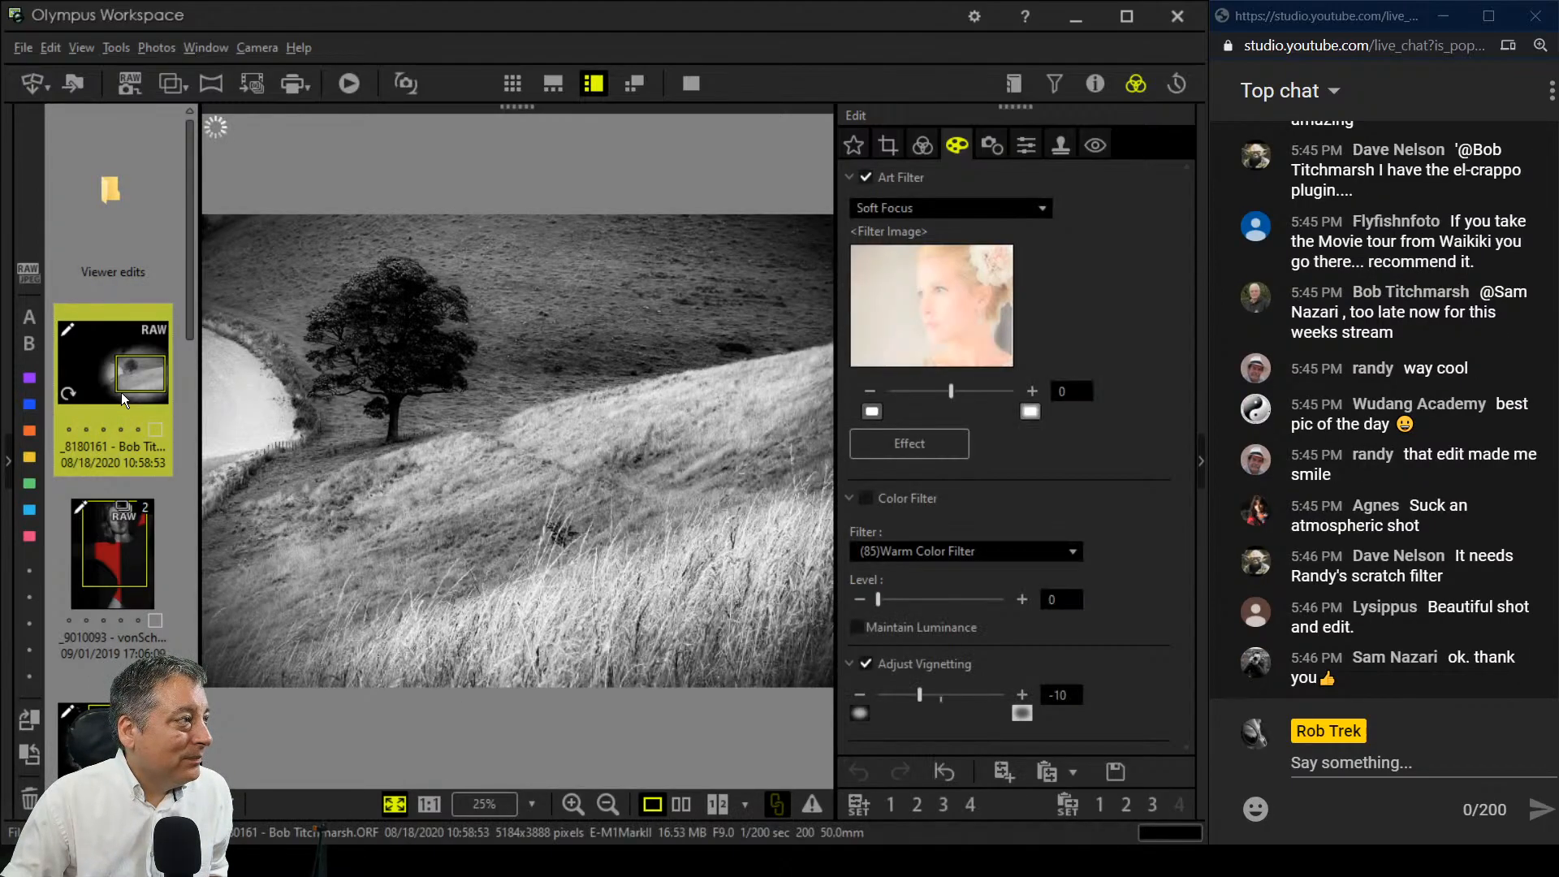
pyautogui.doubleClick(114, 219)
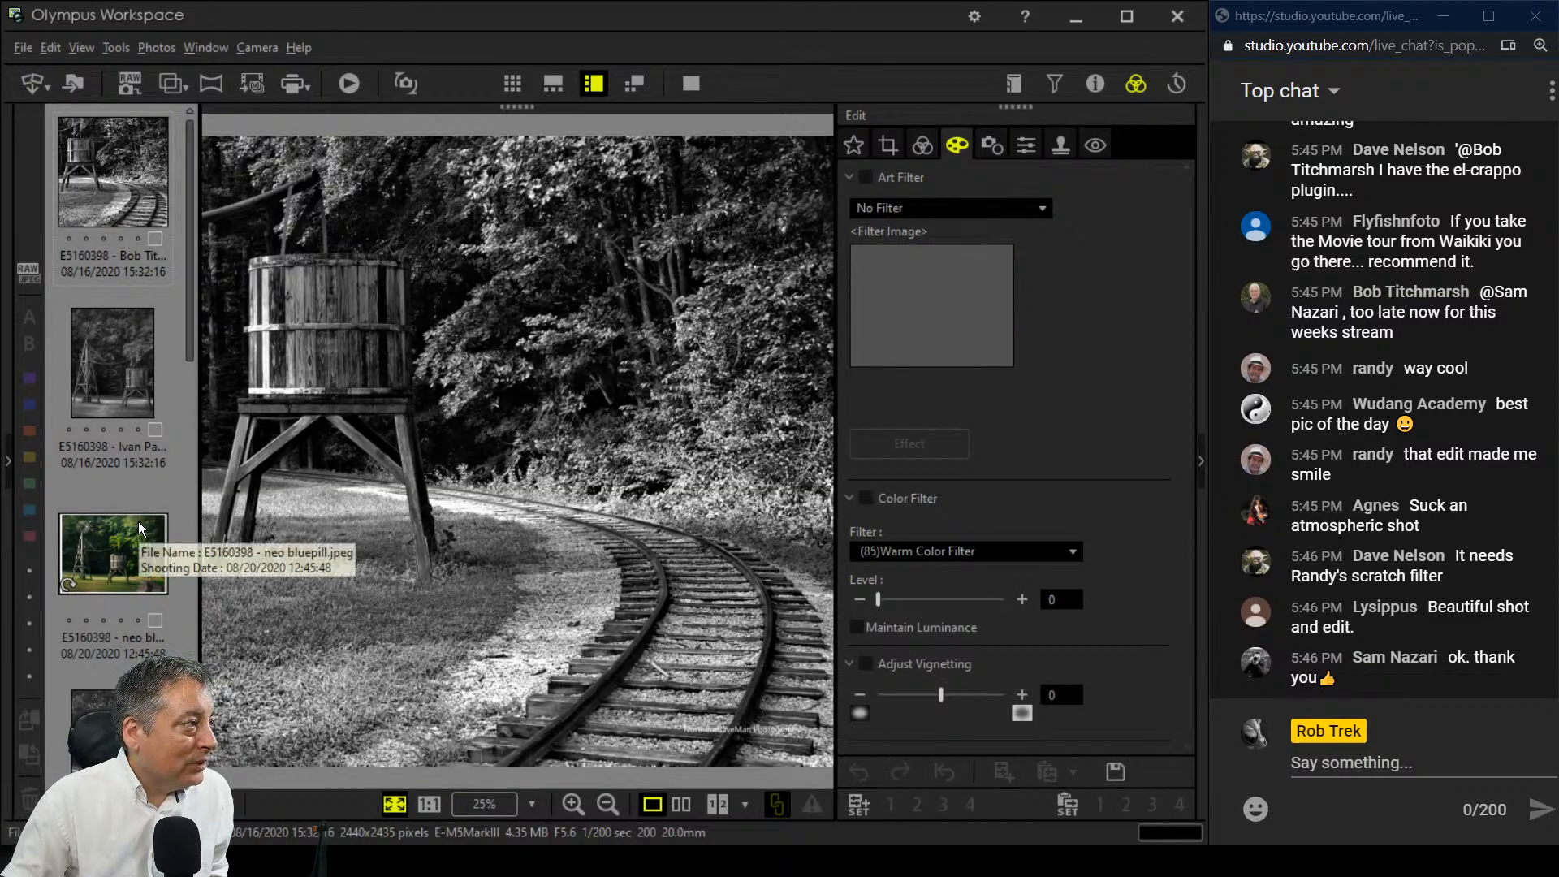
# Step: Browse the windmill and water tower edits and view the colour photo E5160398.jpg full screen
pyautogui.scroll(-3, 138, 521)
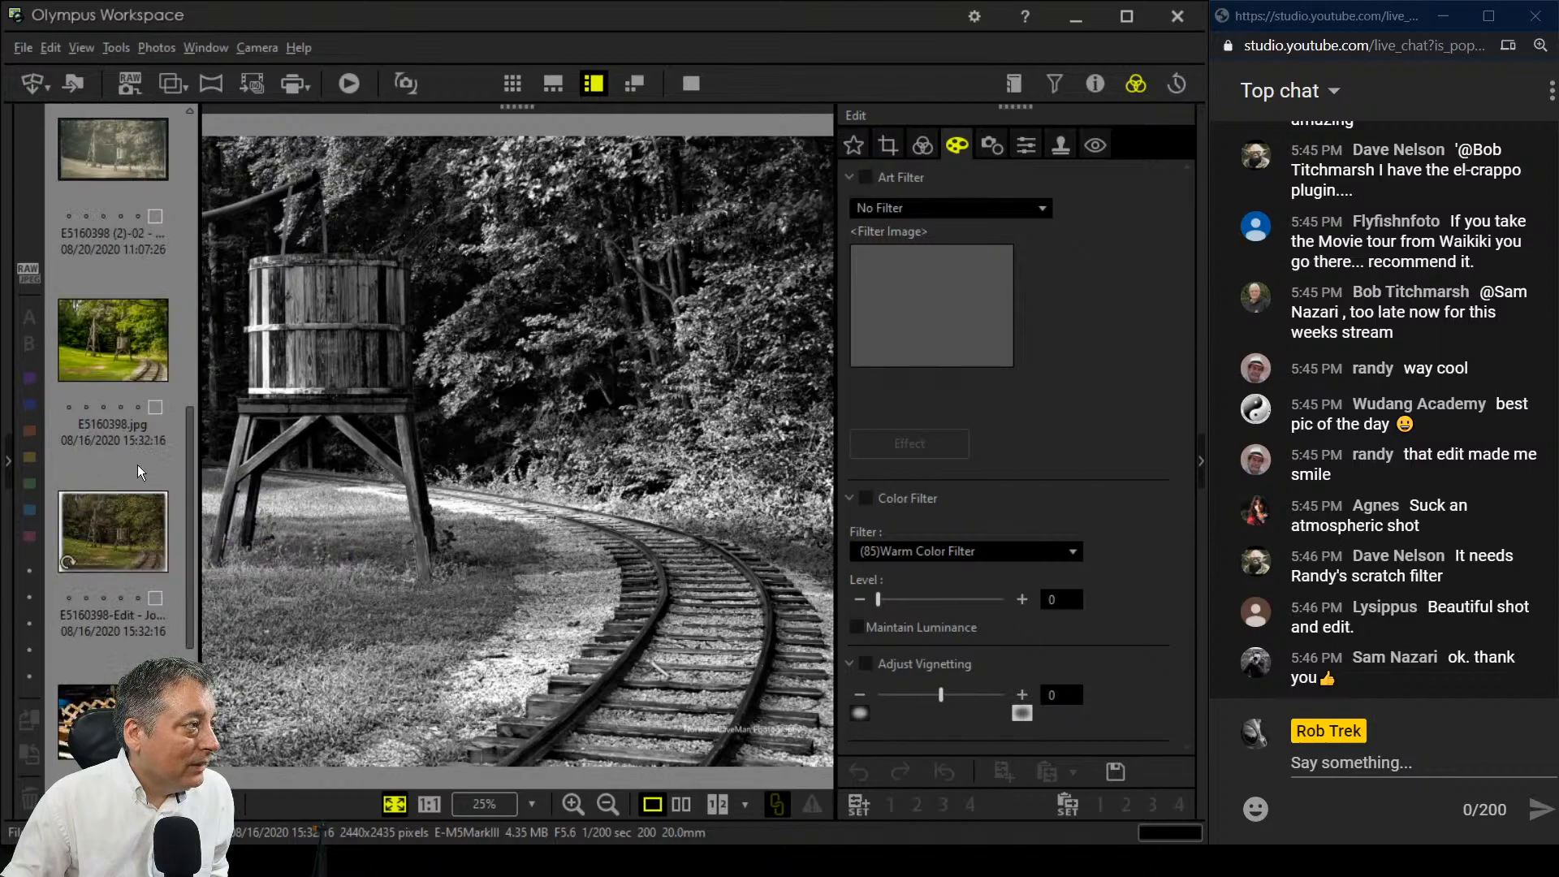
pyautogui.scroll(3, 130, 577)
pyautogui.scroll(3, 129, 577)
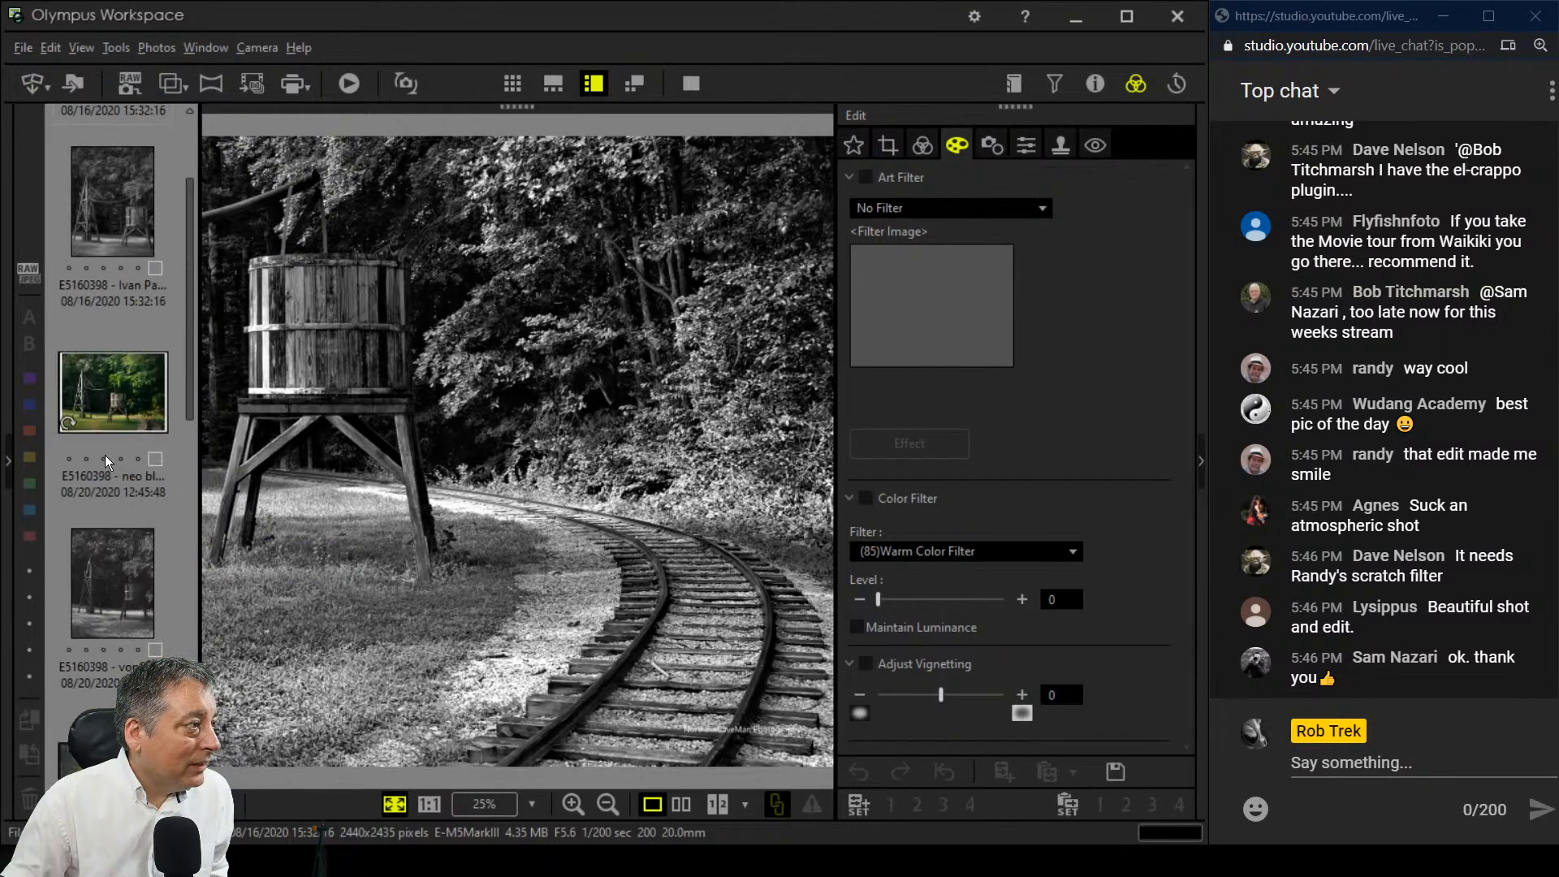
pyautogui.click(105, 425)
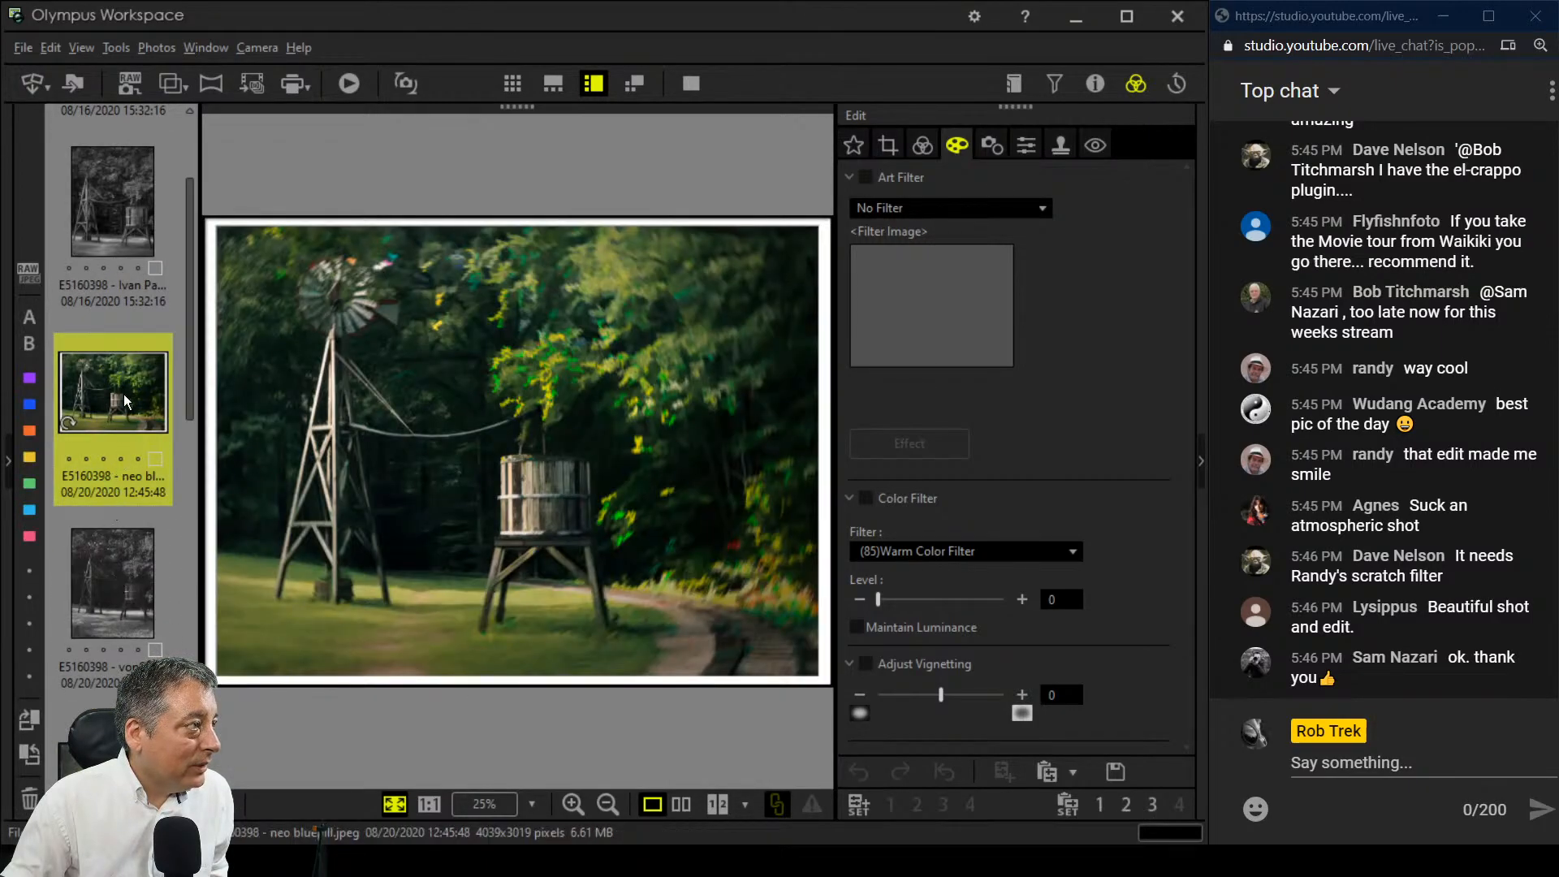
pyautogui.scroll(-3, 124, 411)
pyautogui.scroll(-1, 129, 596)
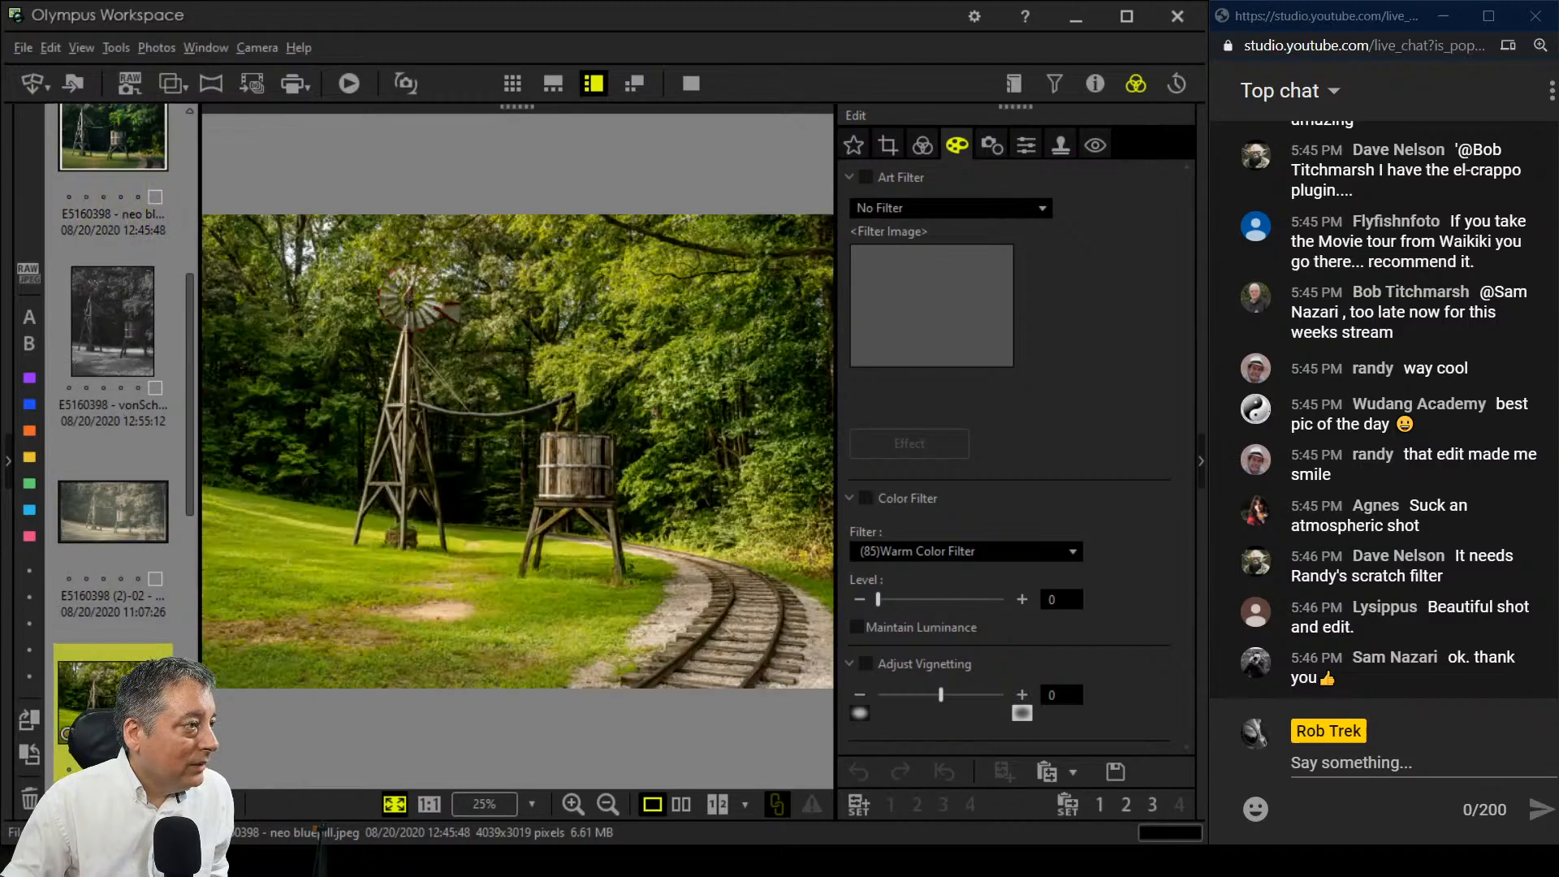
pyautogui.click(686, 86)
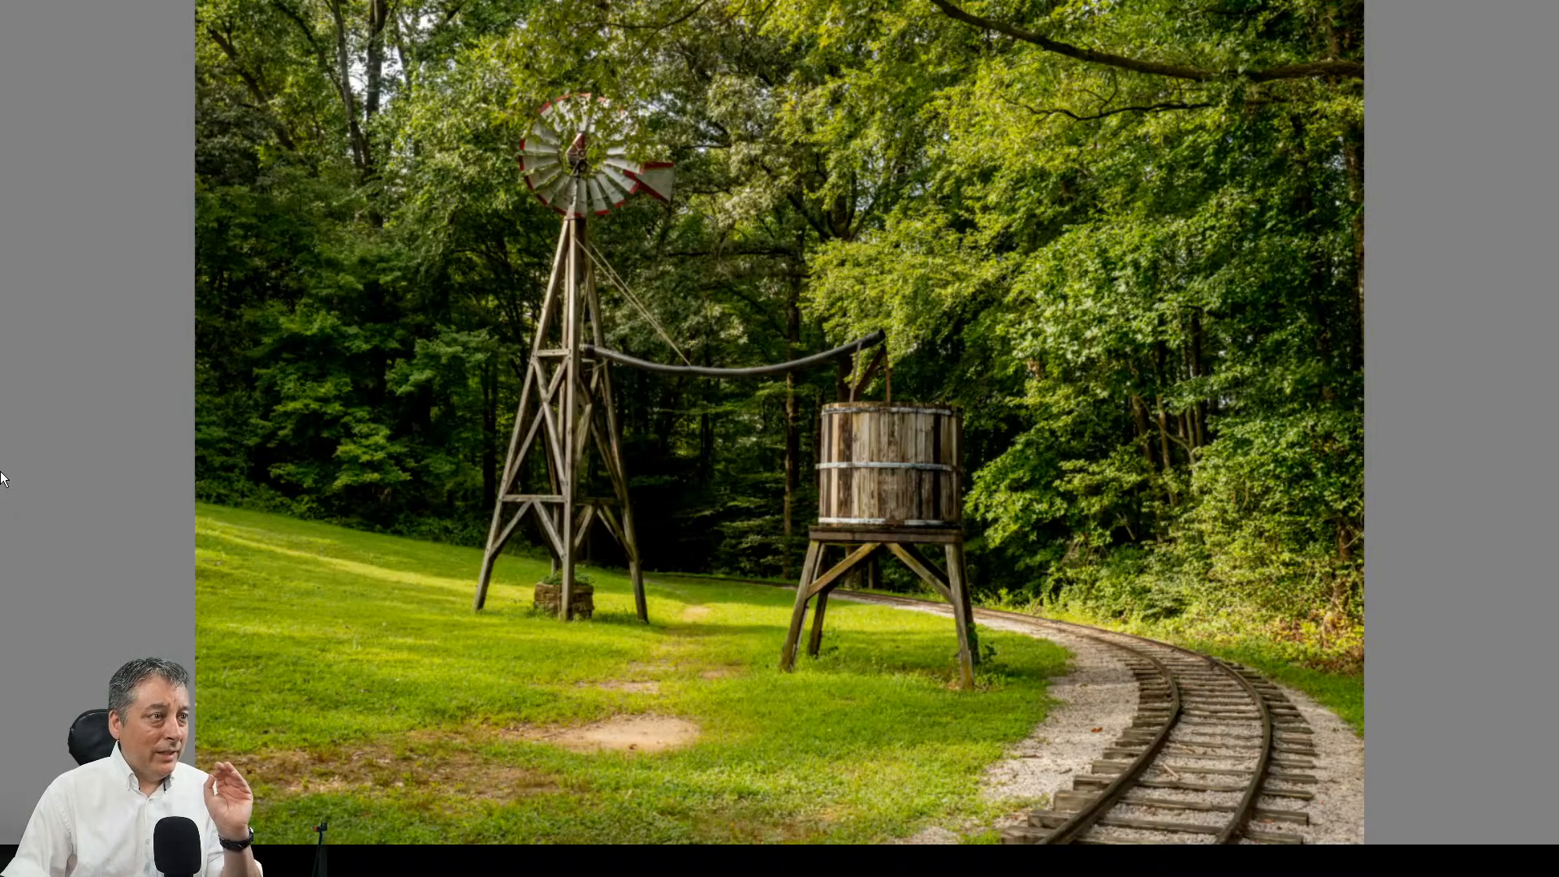
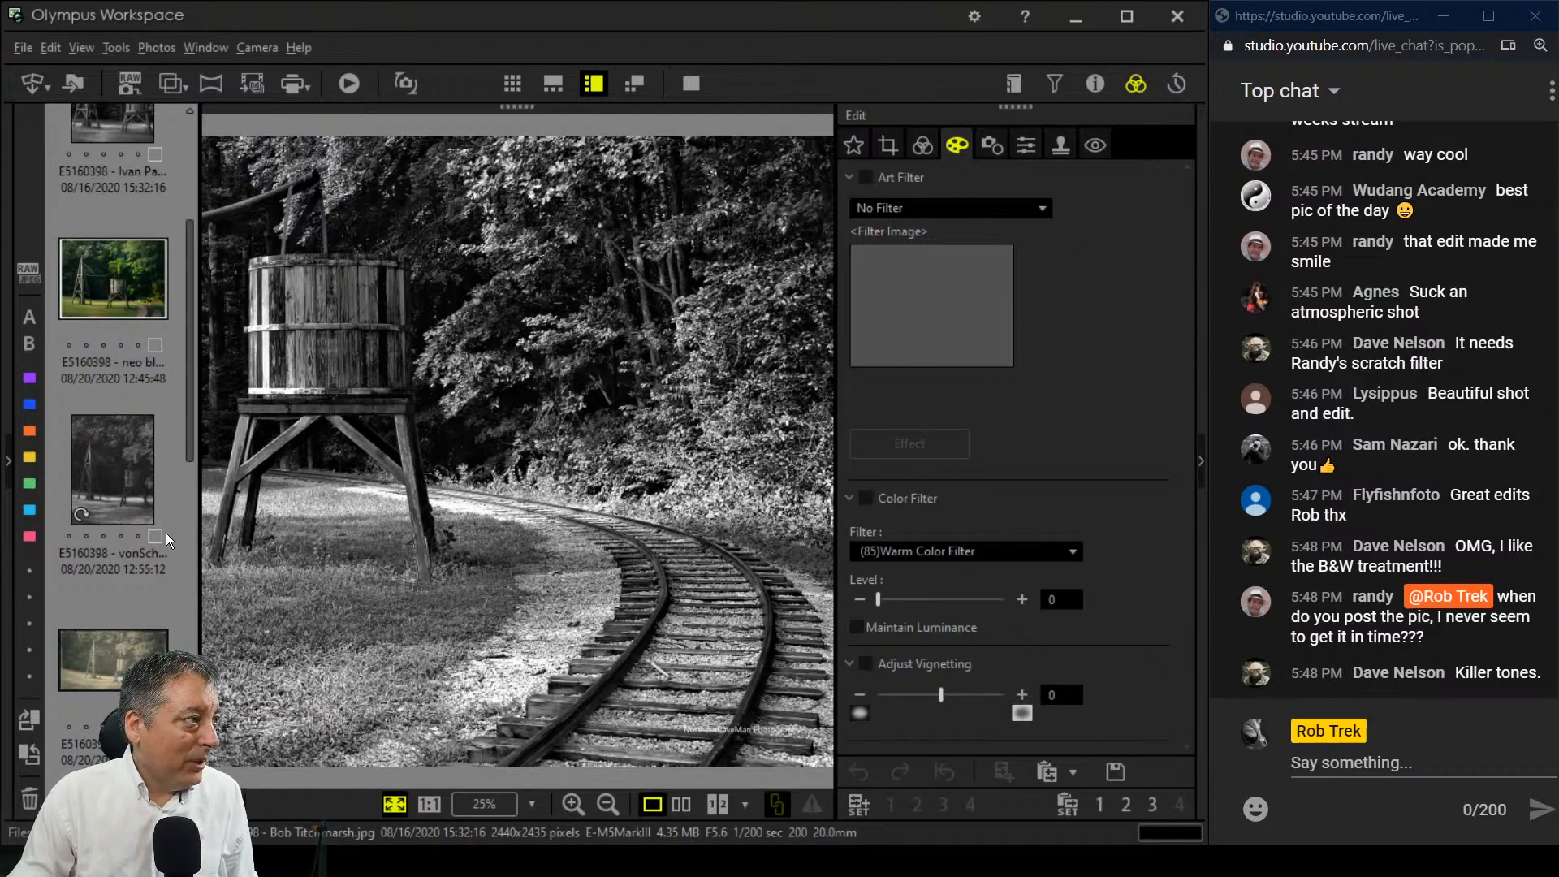
# Step: View the black-and-white portrait-format edit of the windmill and water tower full screen
pyautogui.scroll(3, 162, 461)
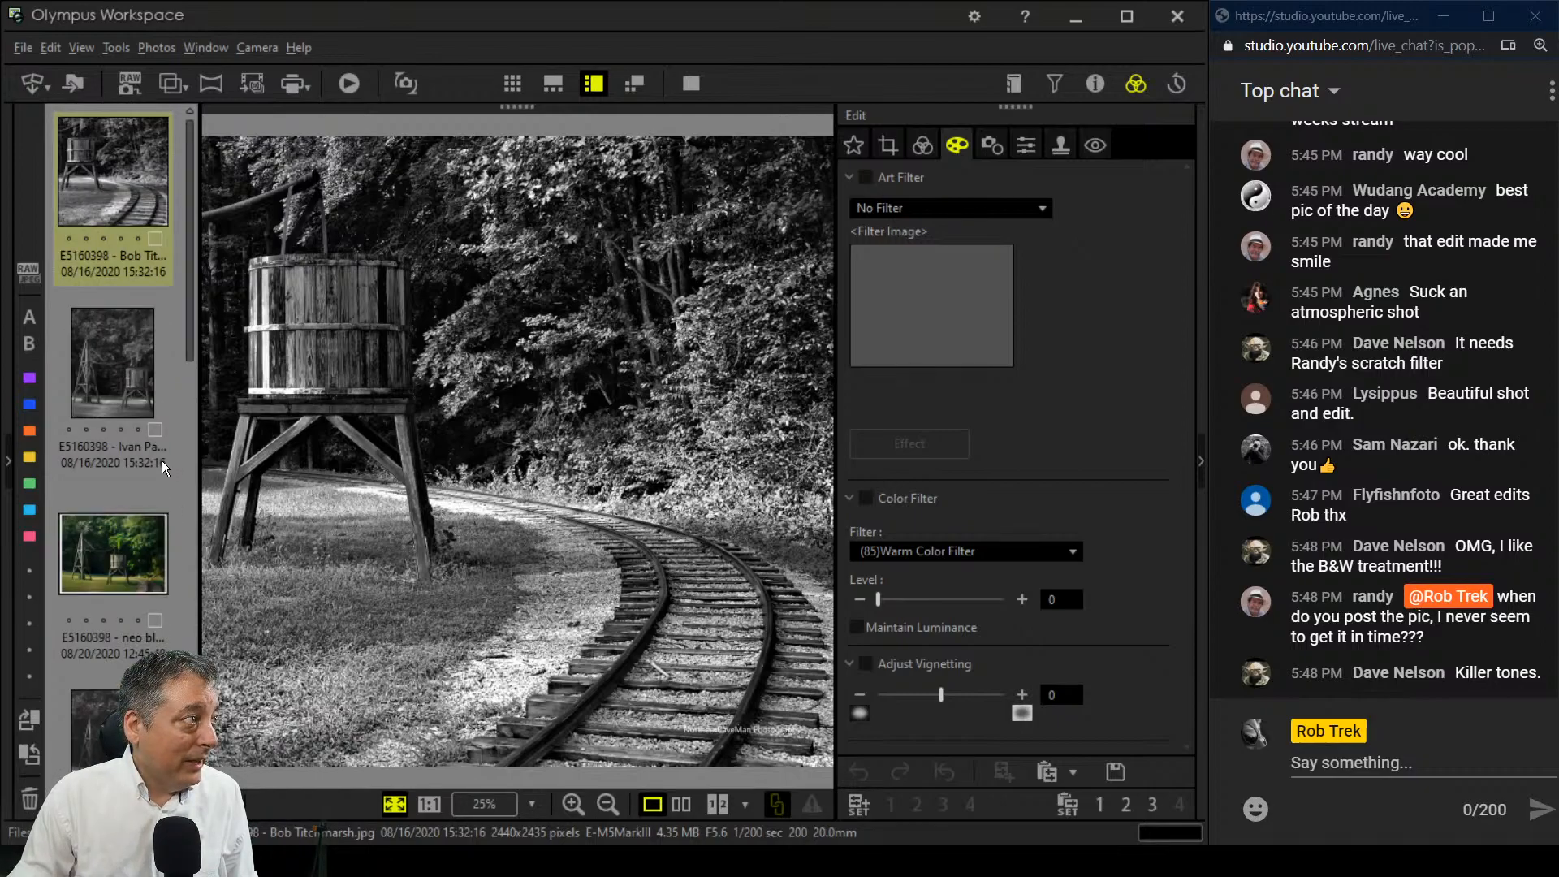
pyautogui.click(133, 377)
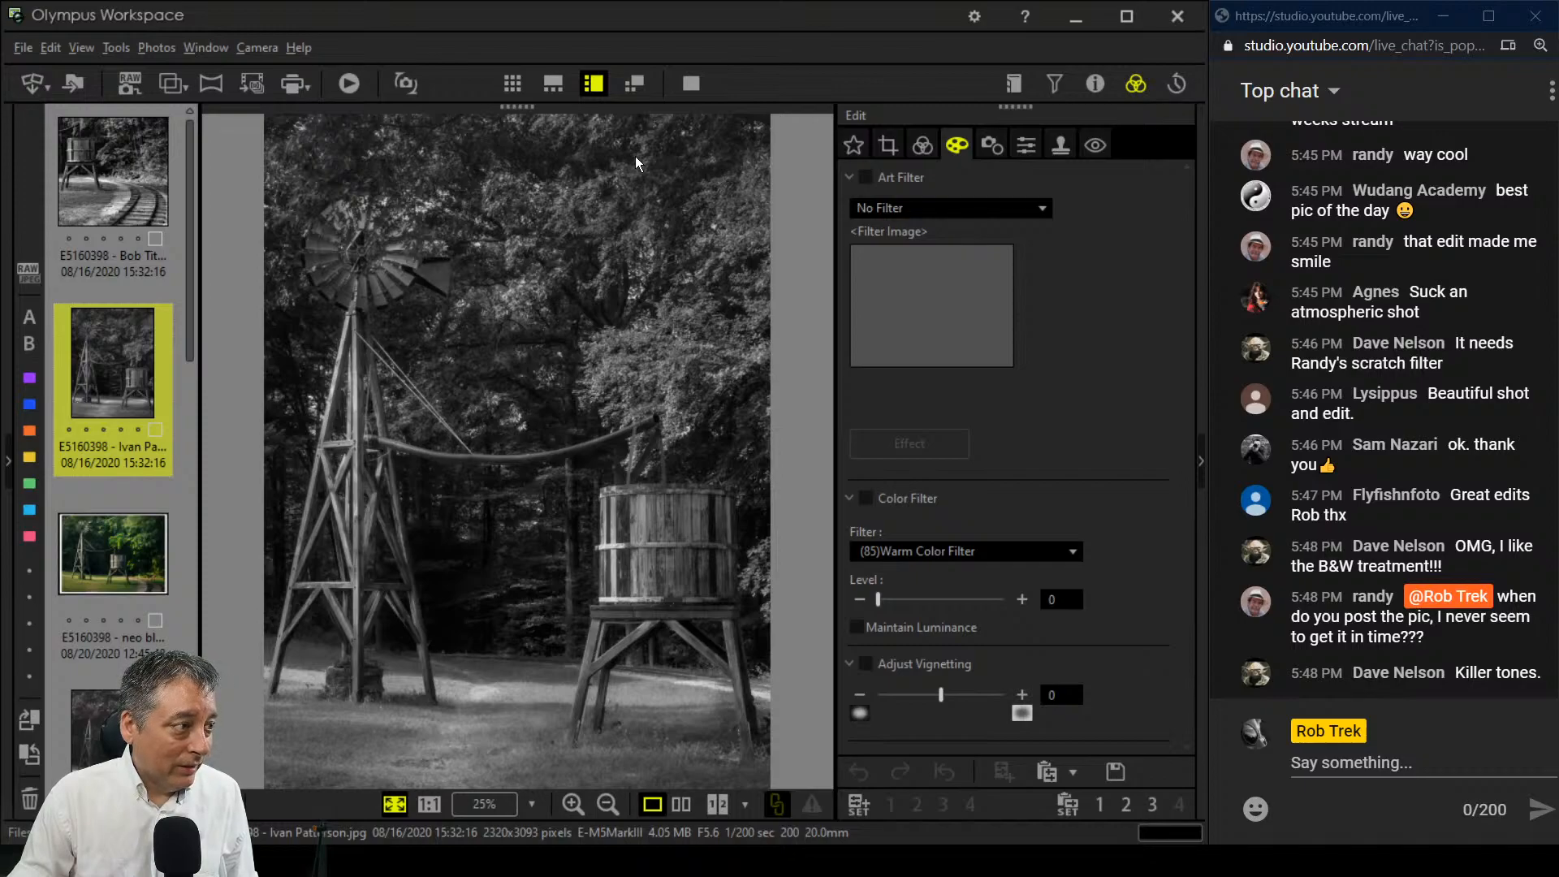
pyautogui.click(691, 85)
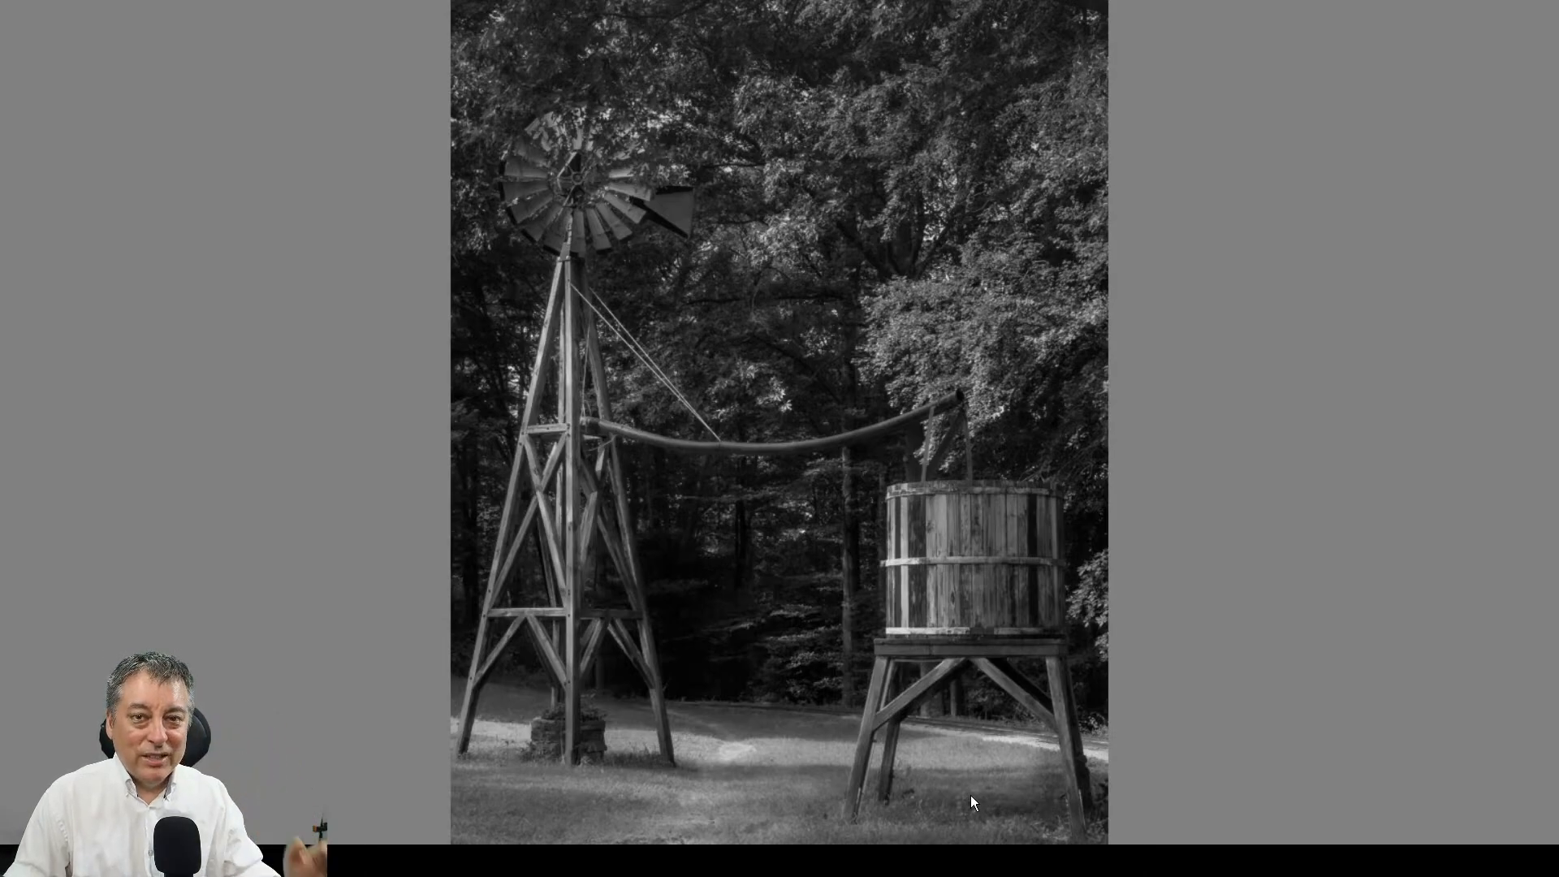
pyautogui.press('Escape')
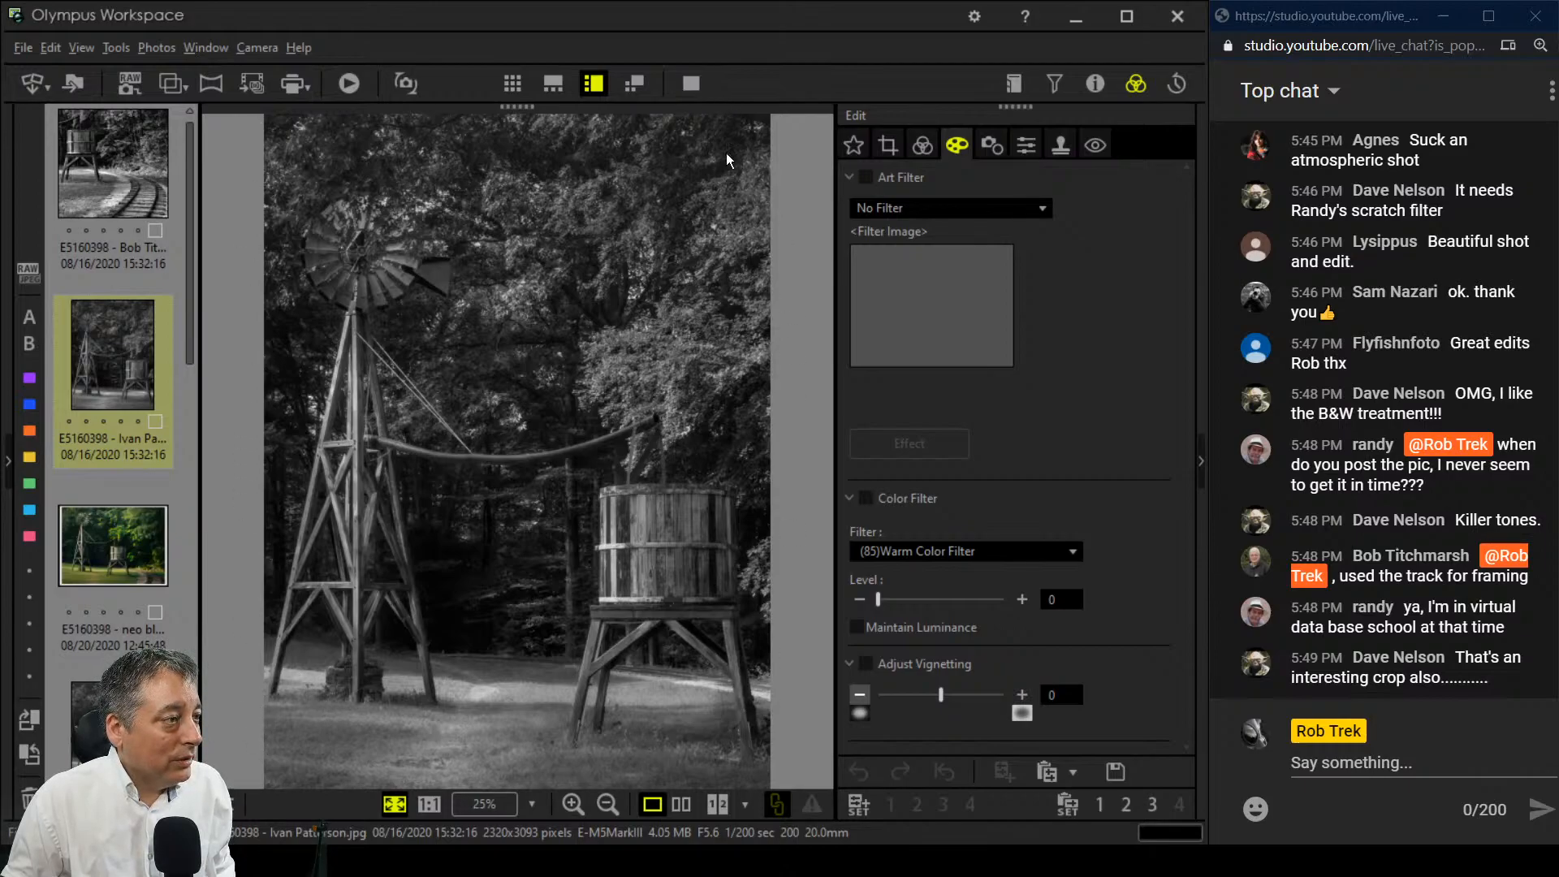
# Step: View the painterly colour edit with the white border full screen and inspect its foliage up close
pyautogui.click(140, 558)
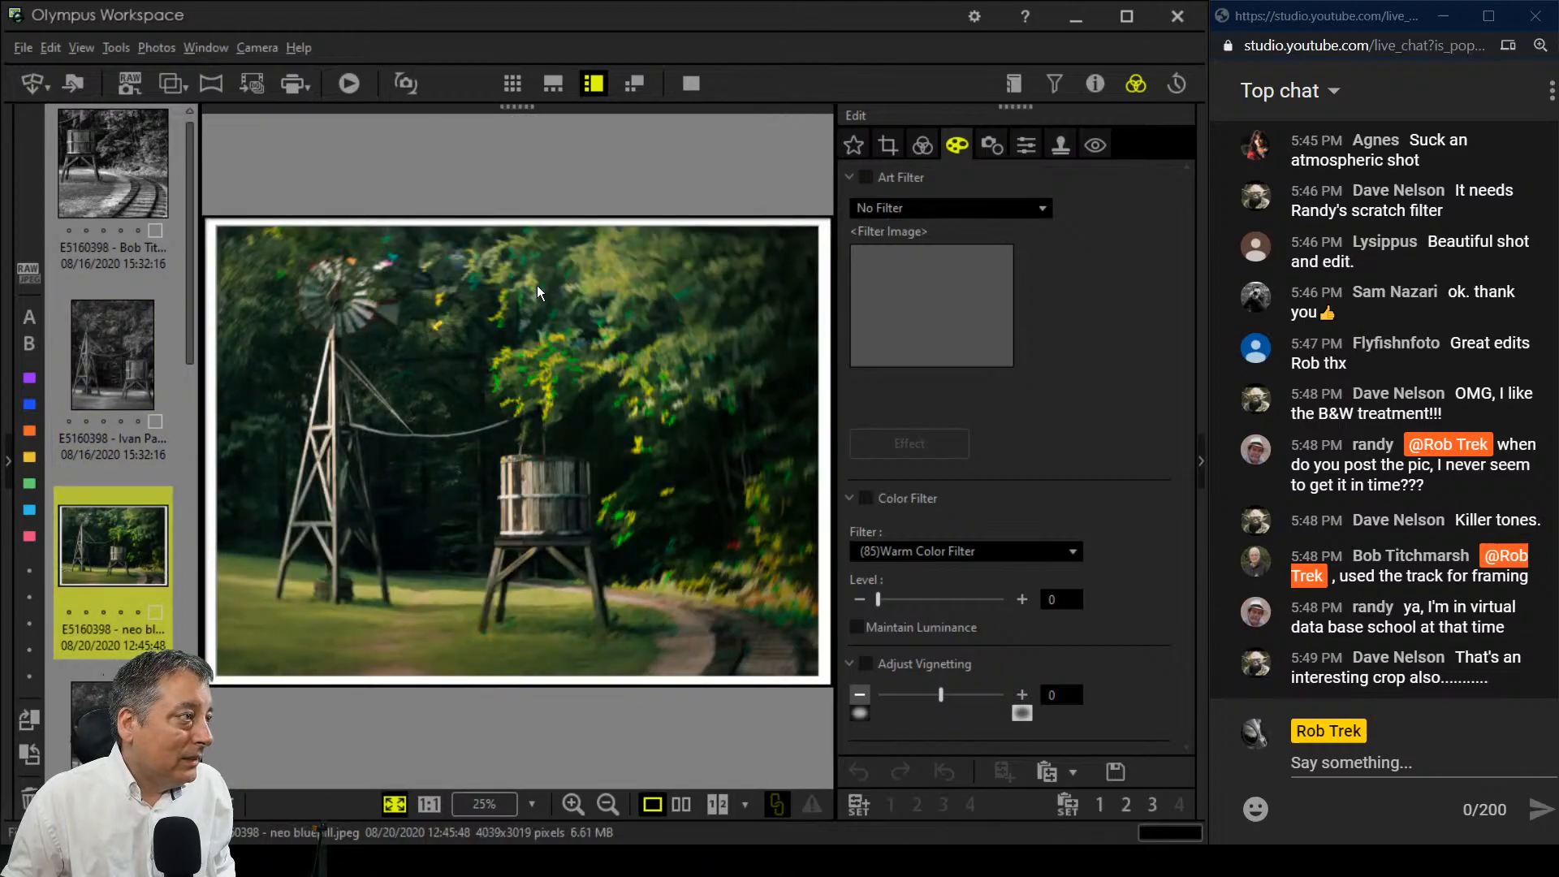
pyautogui.click(698, 94)
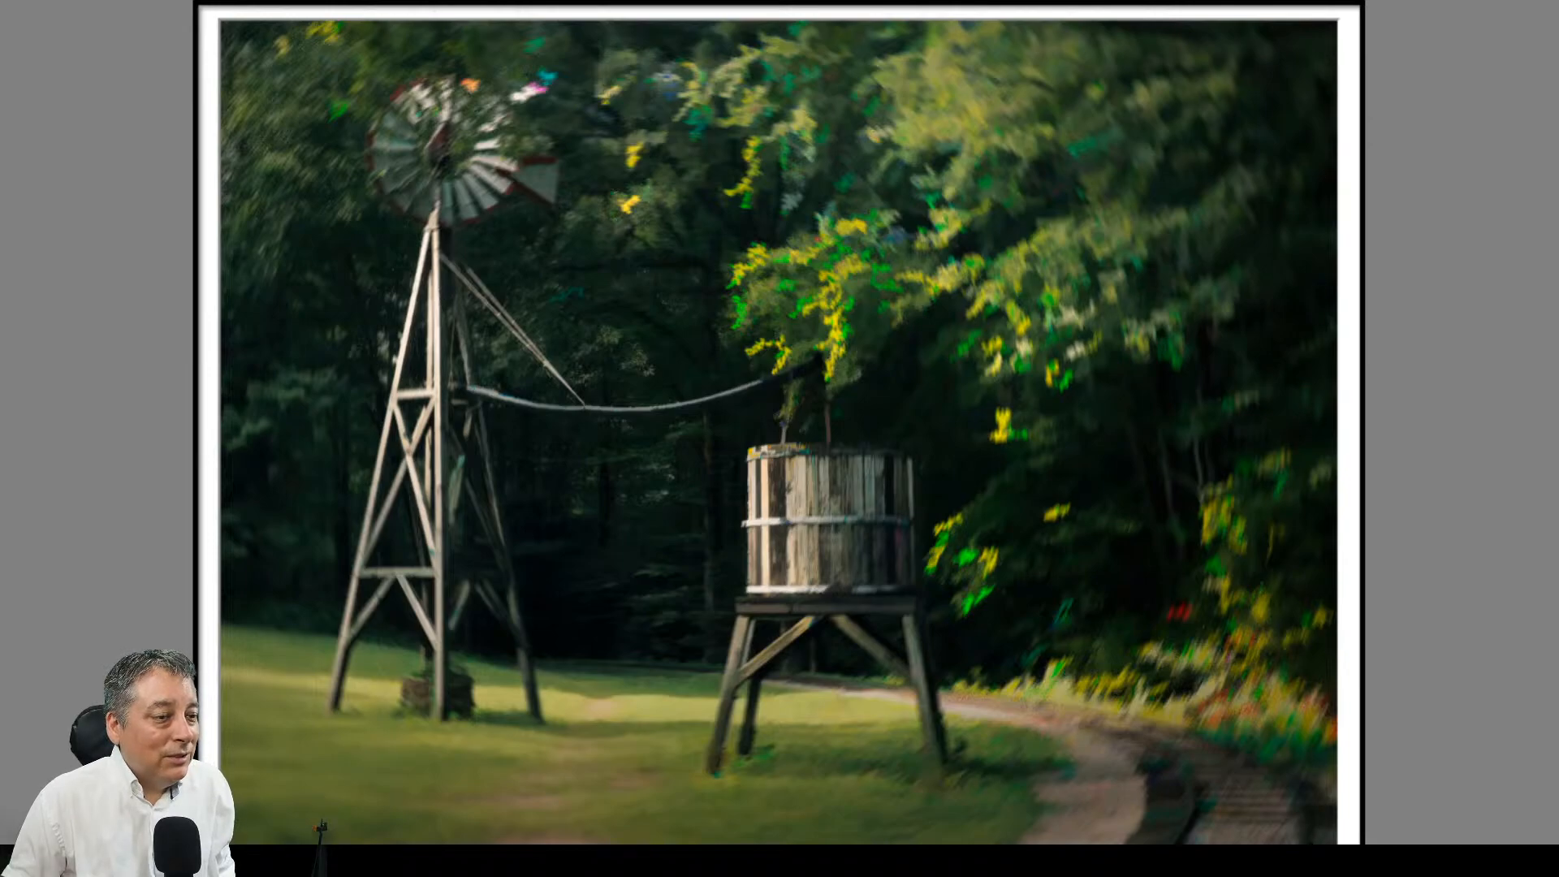
pyautogui.press('Escape')
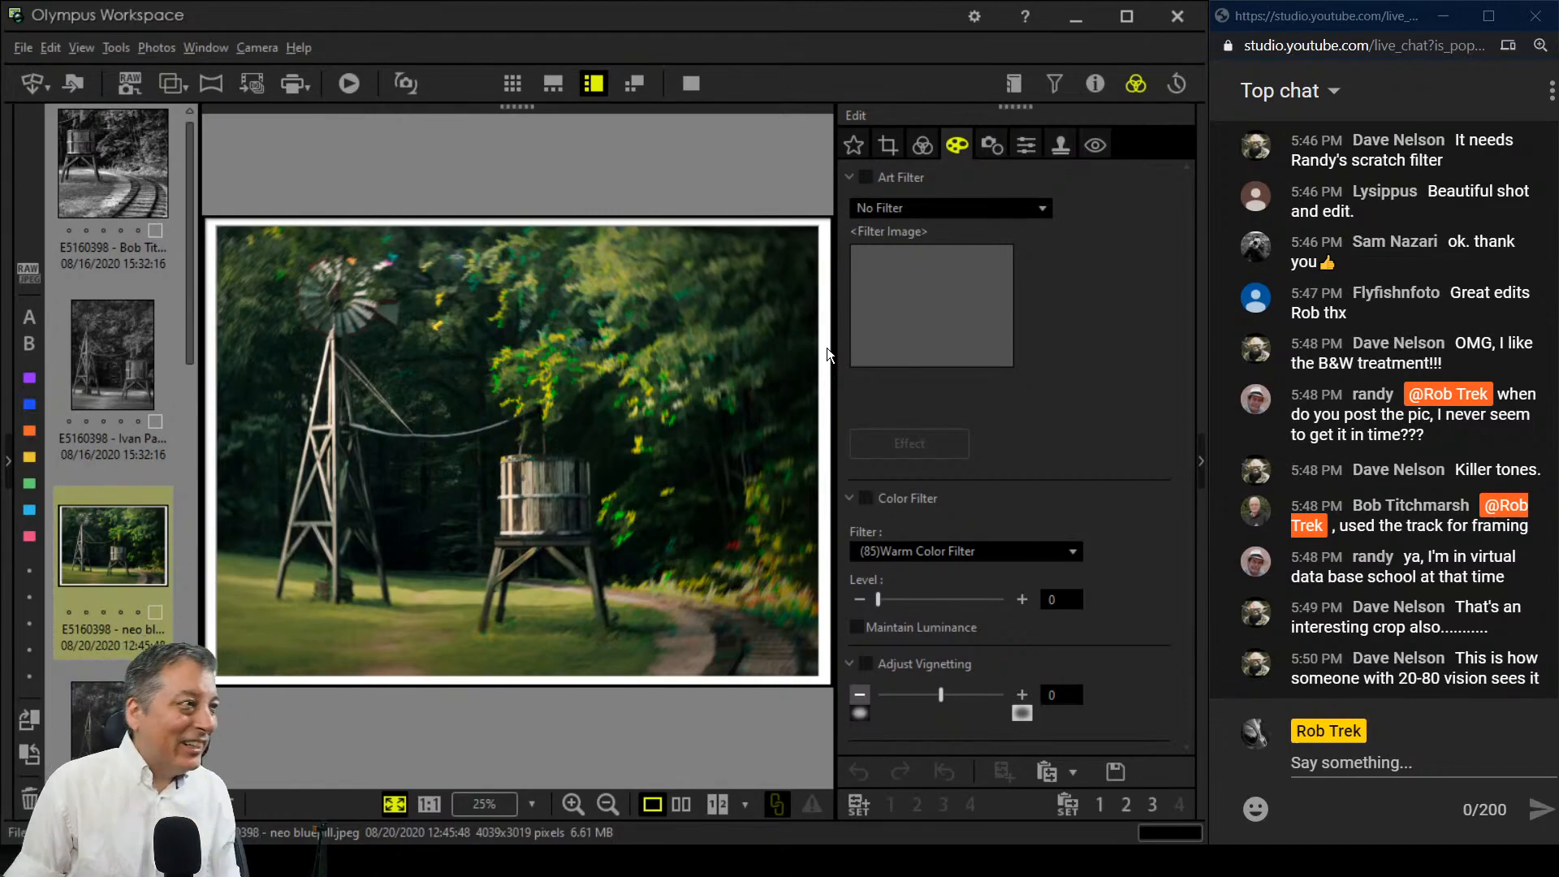
pyautogui.click(508, 386)
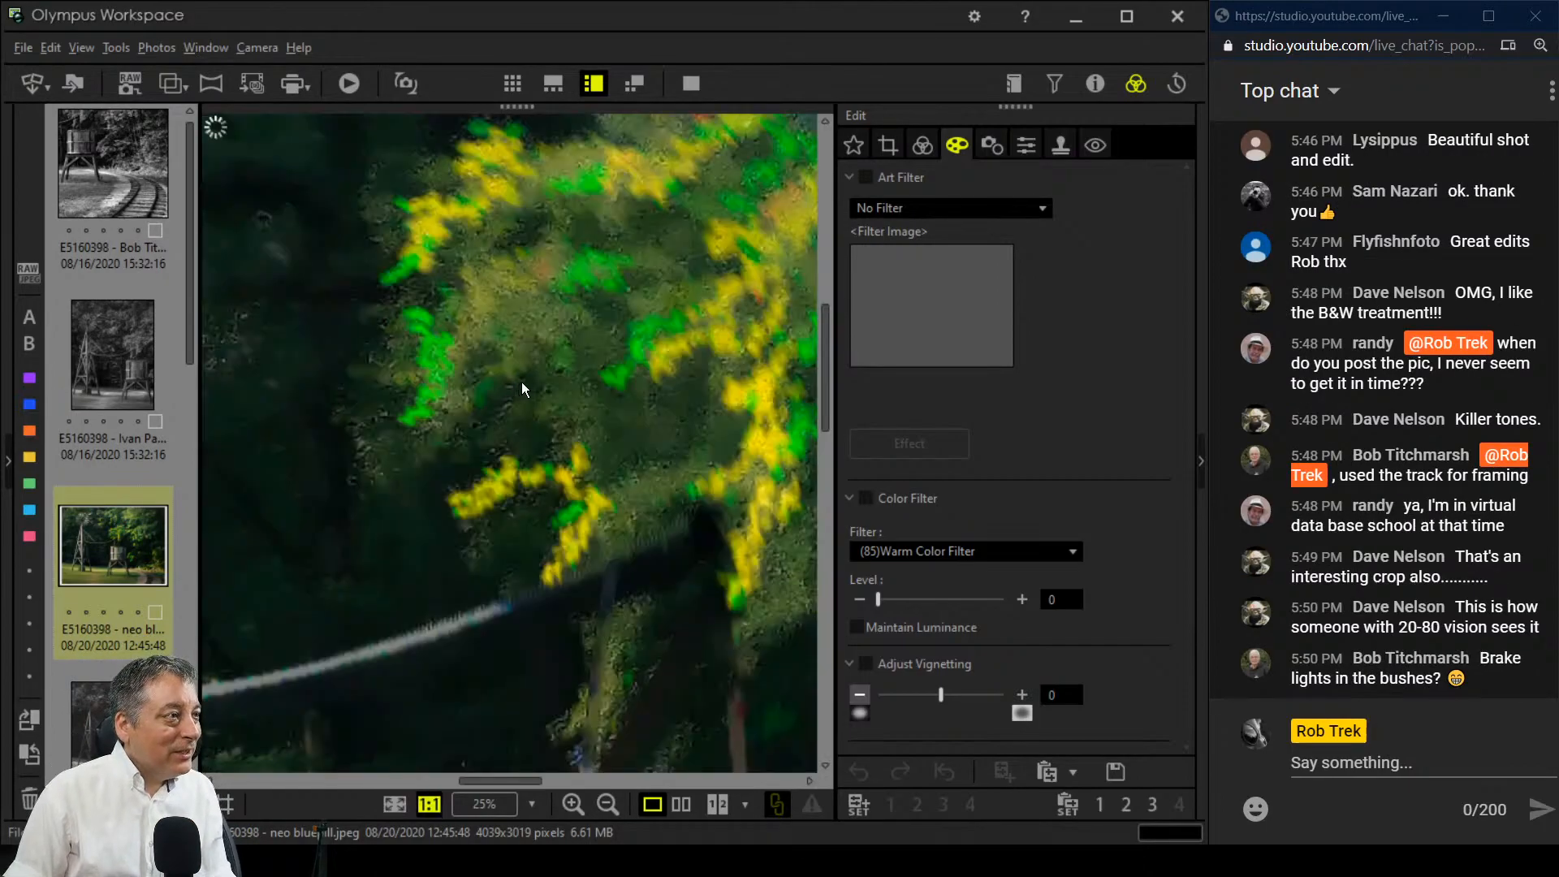
pyautogui.click(520, 492)
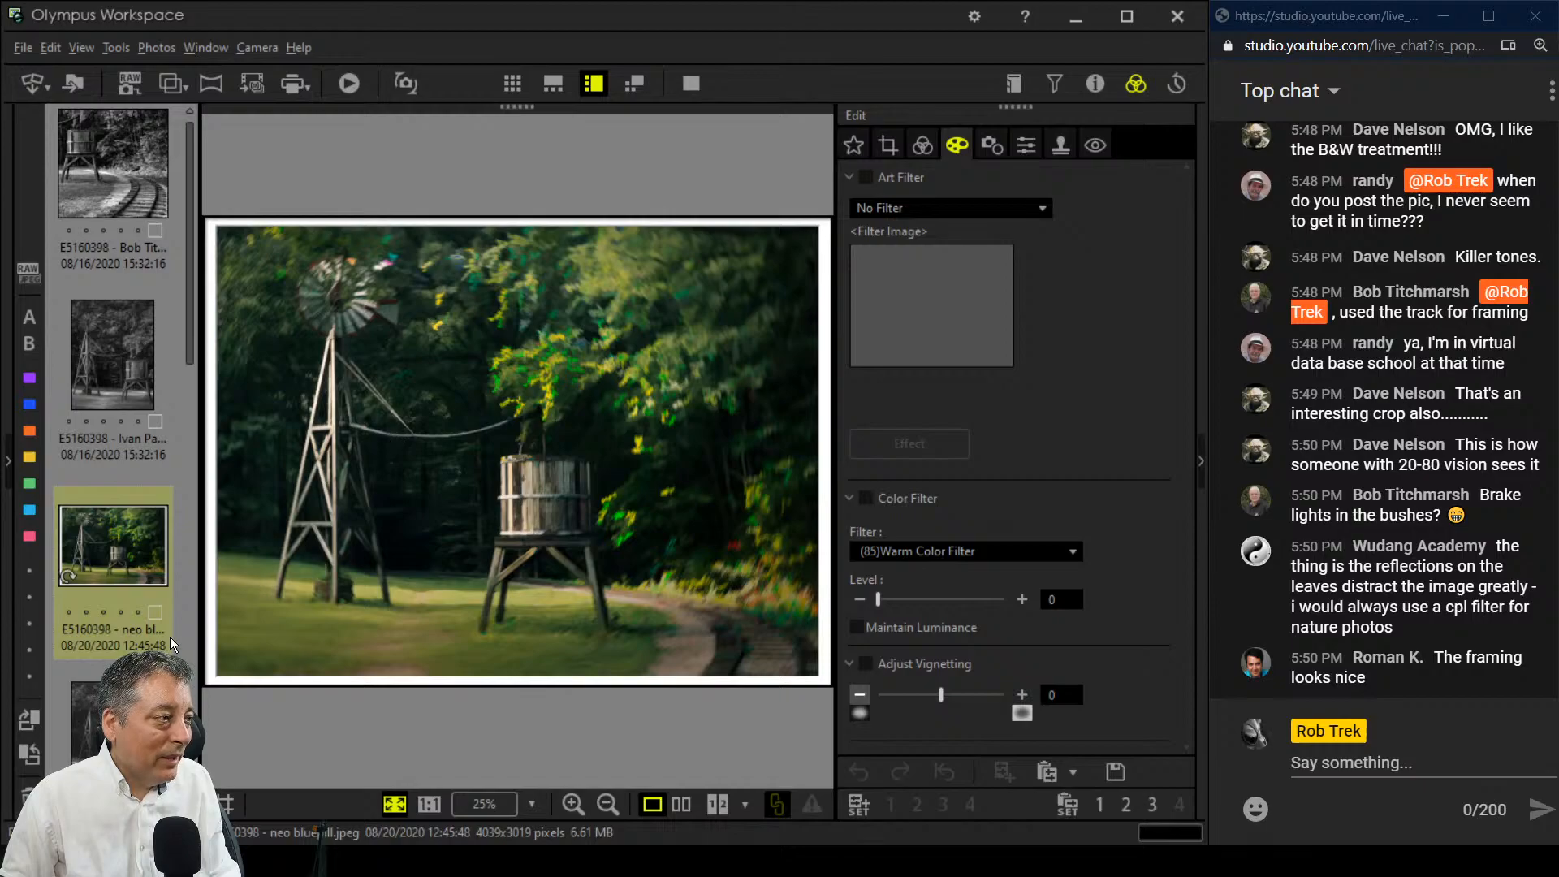
# Step: View the dark portrait-format edit with selective red windmill blades full screen
pyautogui.scroll(-3, 169, 638)
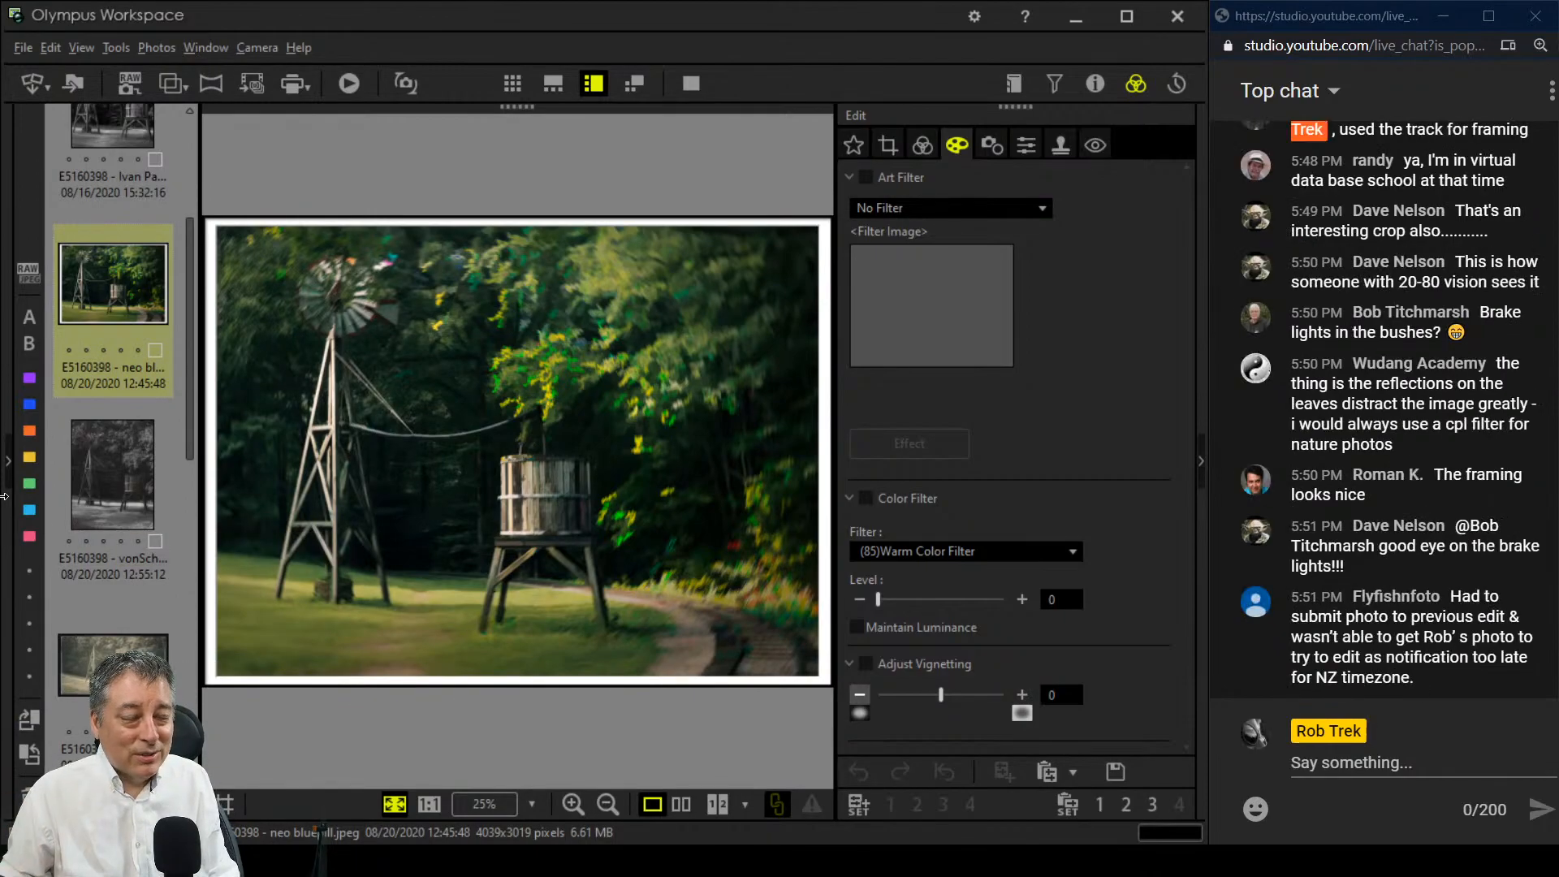
pyautogui.click(110, 489)
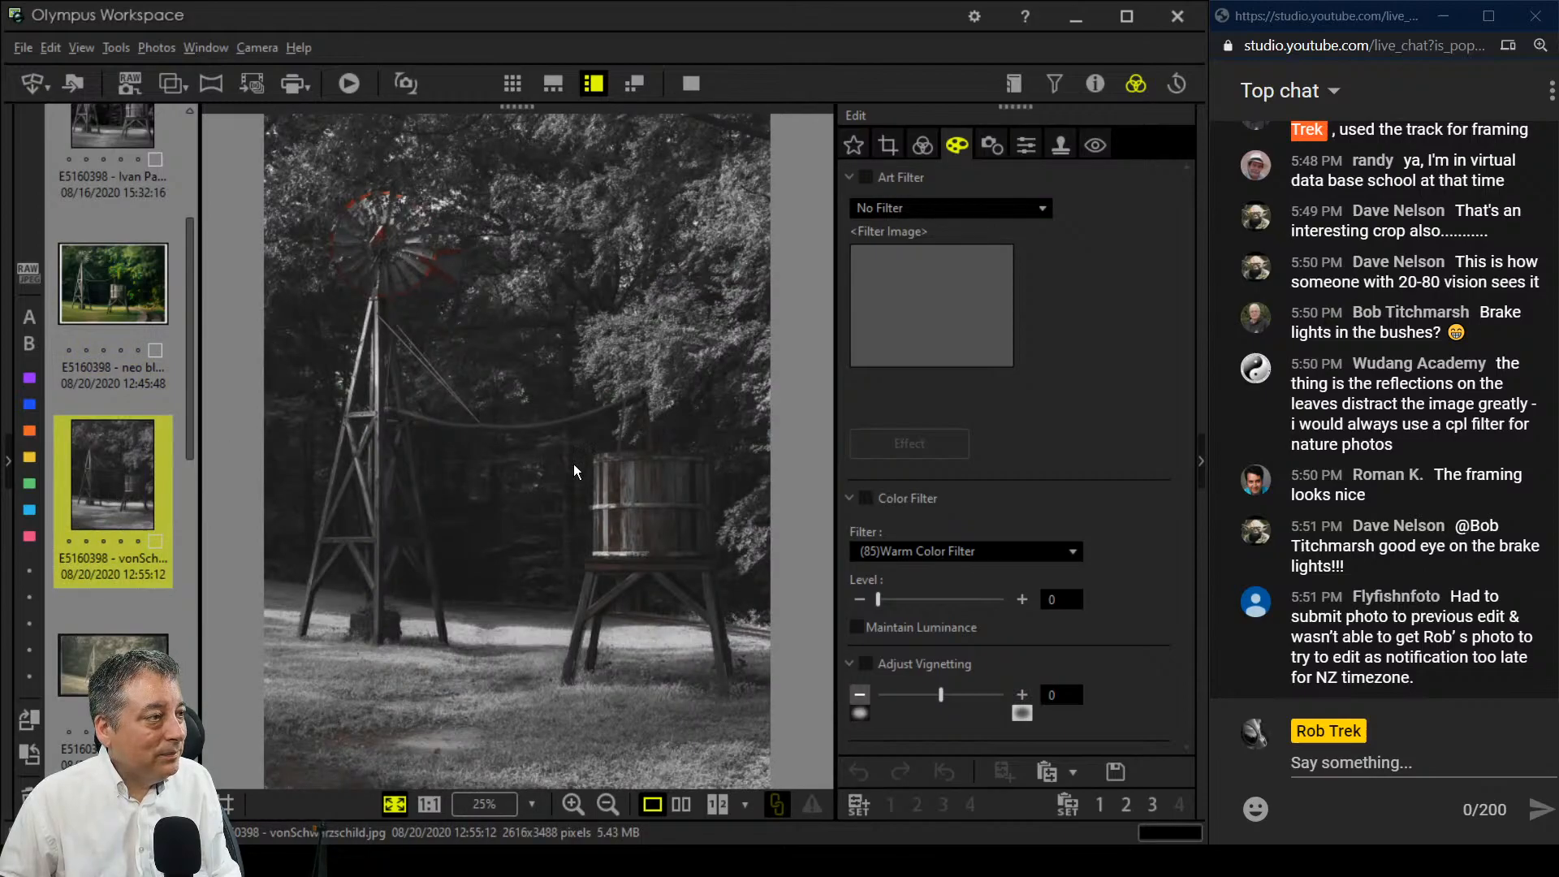
pyautogui.click(693, 97)
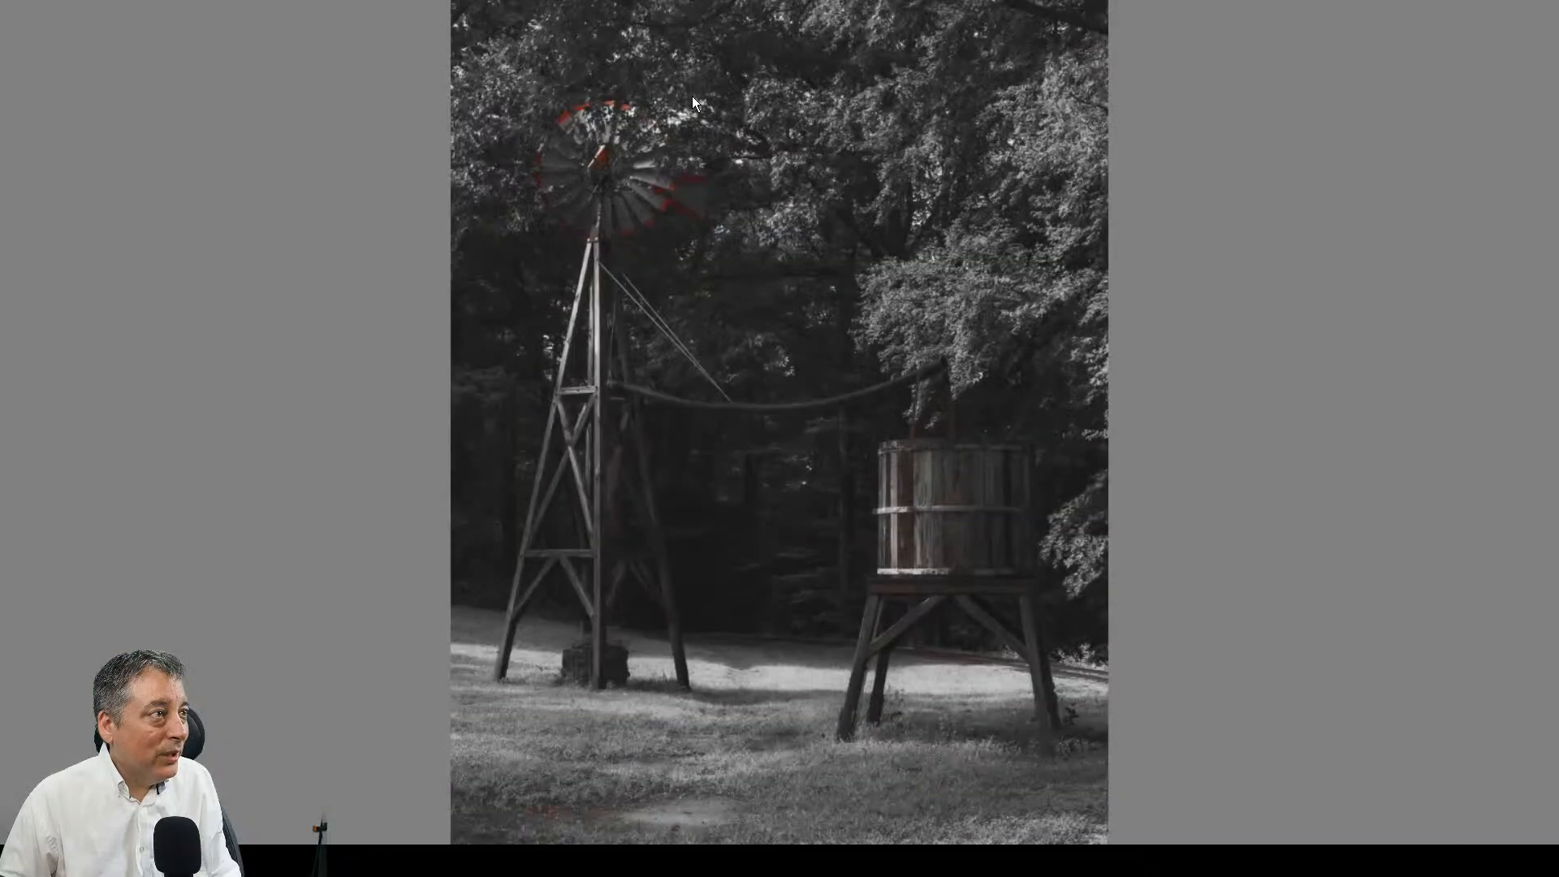
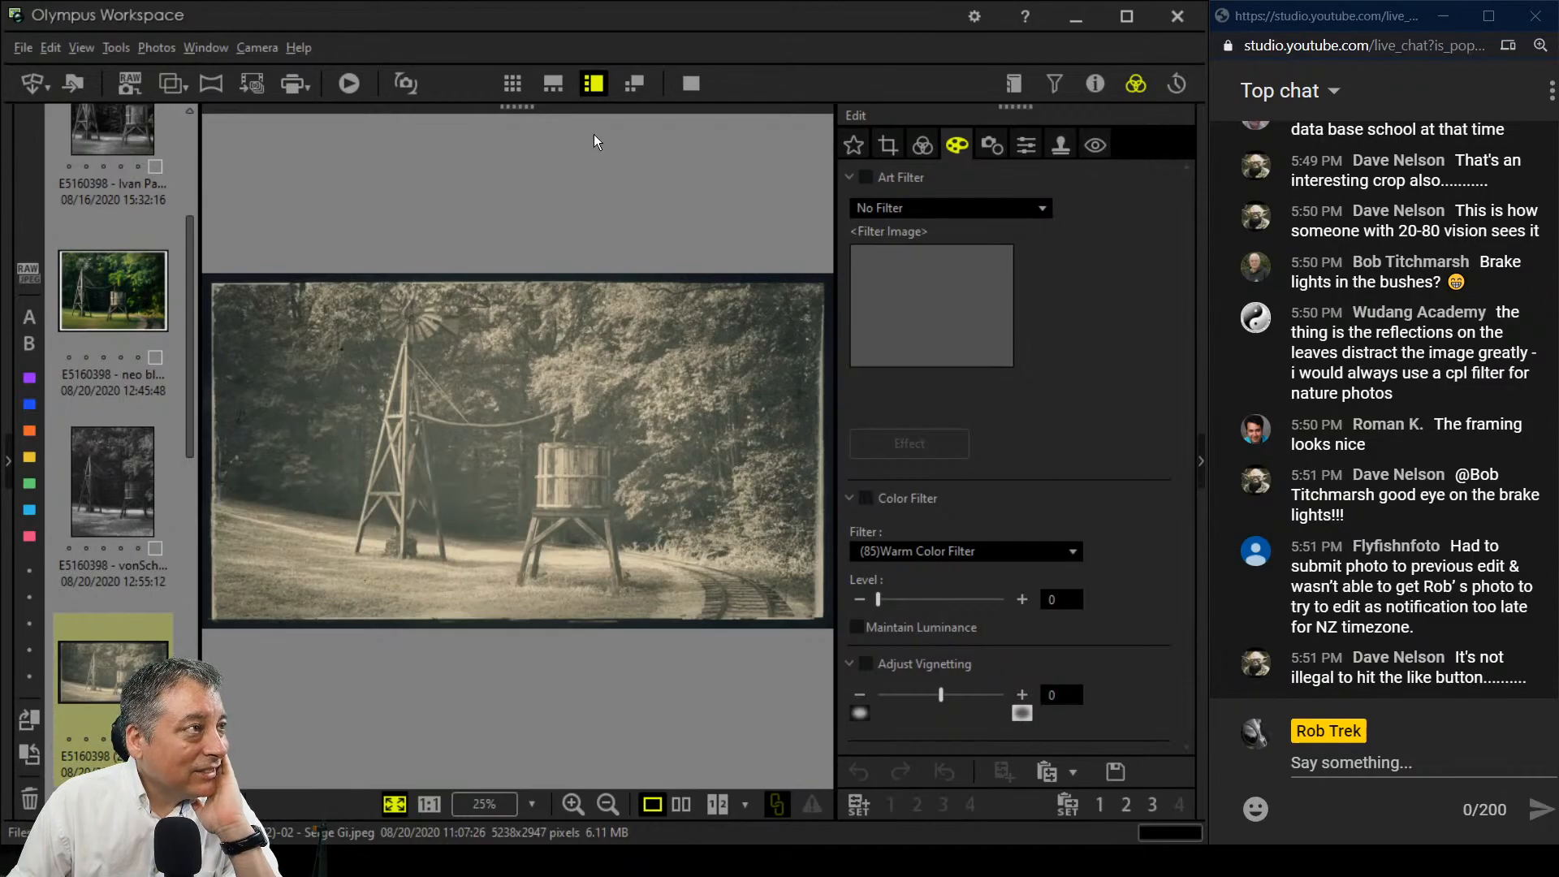
# Step: View the aged sepia edit full screen and compare its framing with the colour photo E5160398.jpg
pyautogui.click(677, 93)
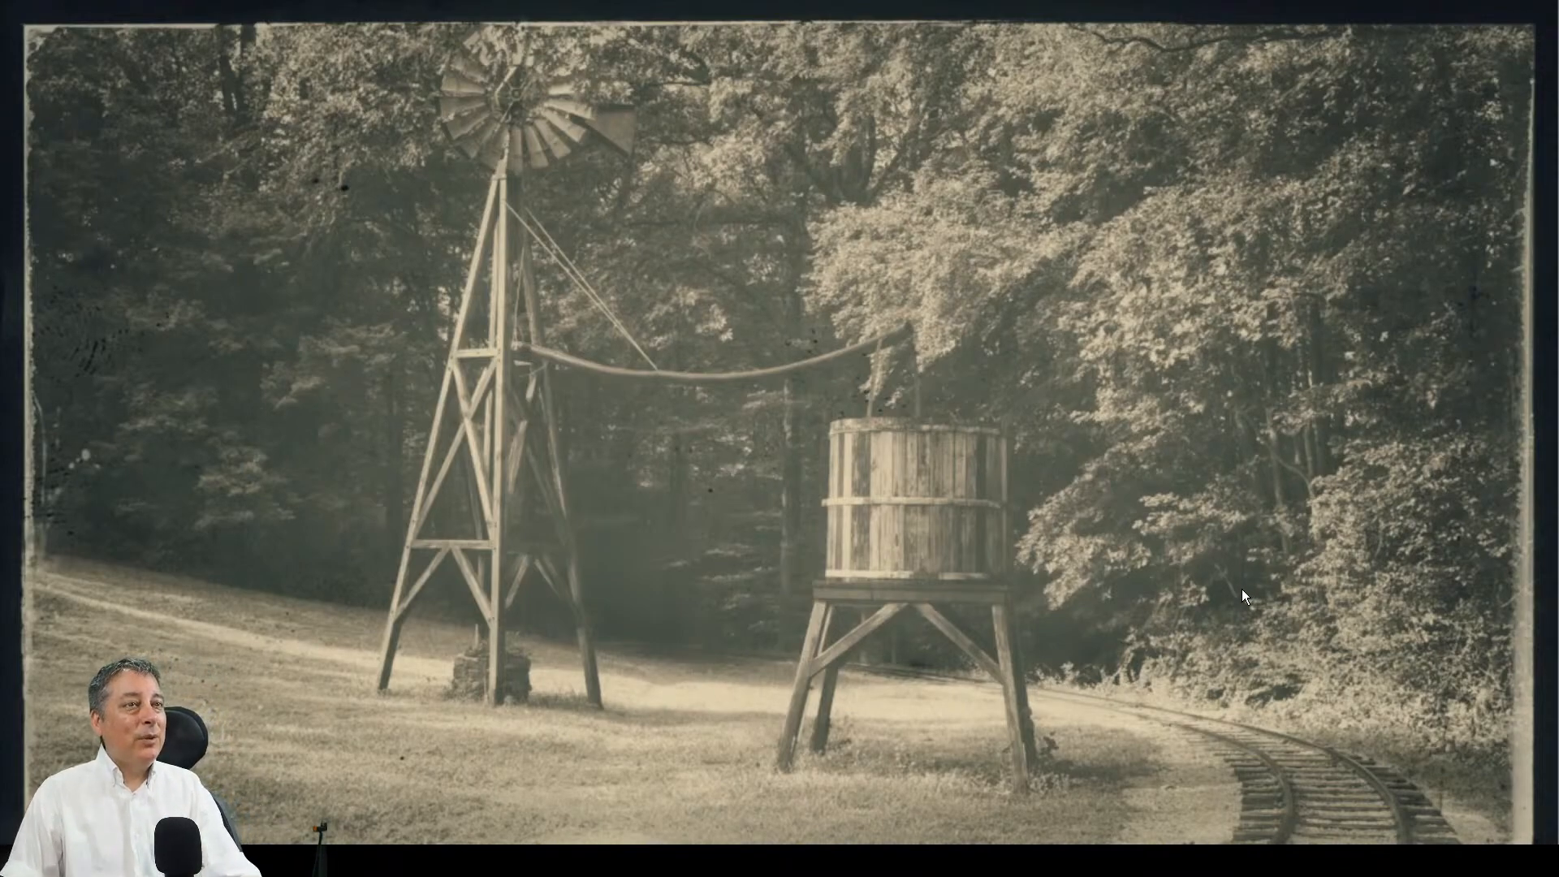
pyautogui.press('Escape')
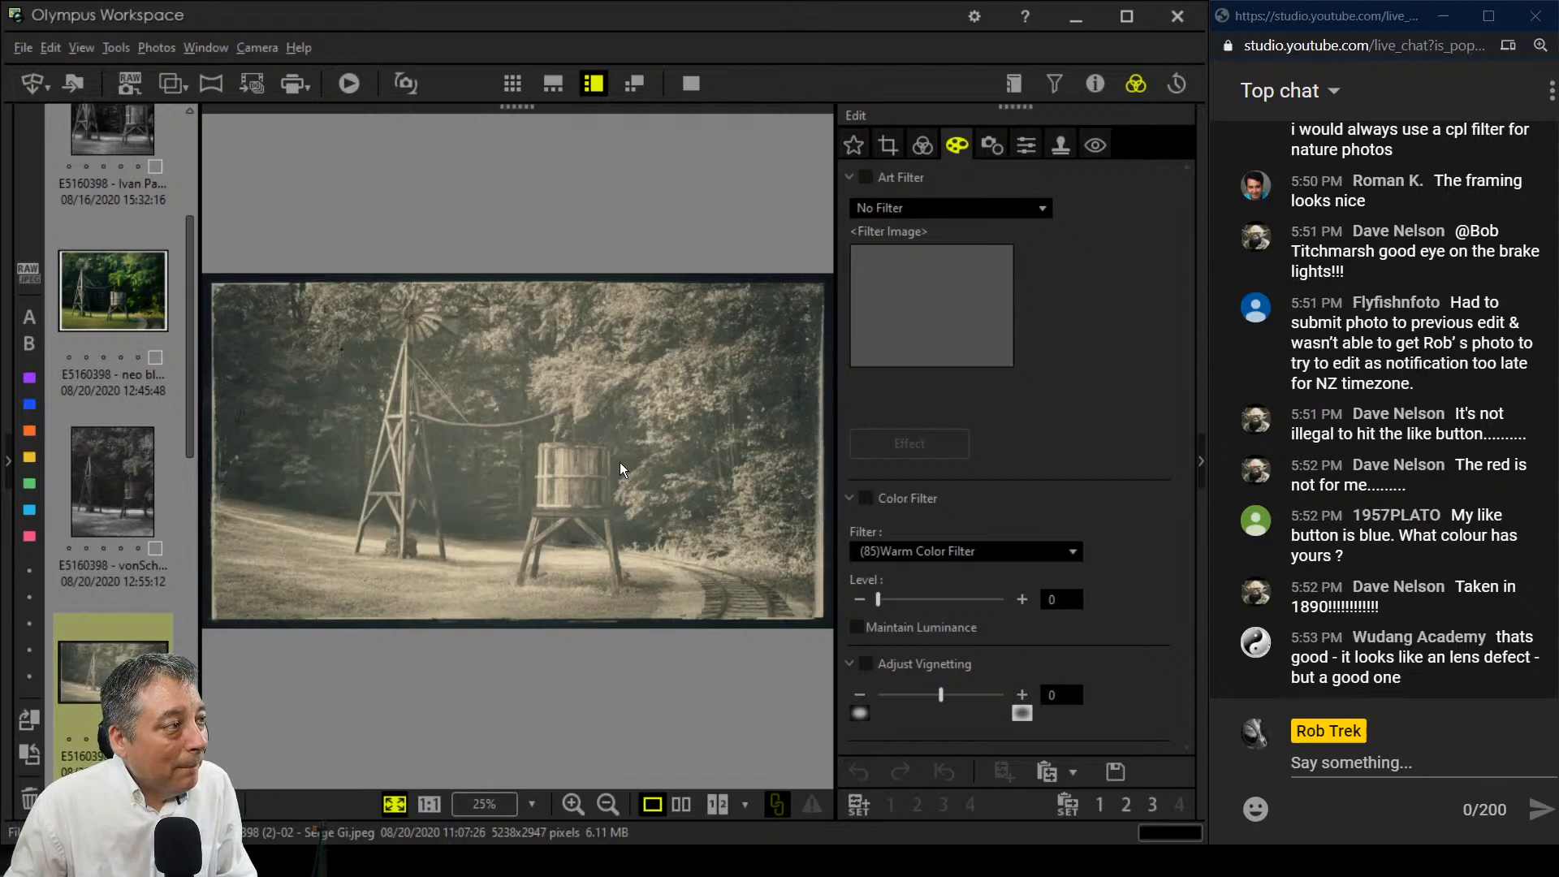
pyautogui.scroll(-3, 133, 572)
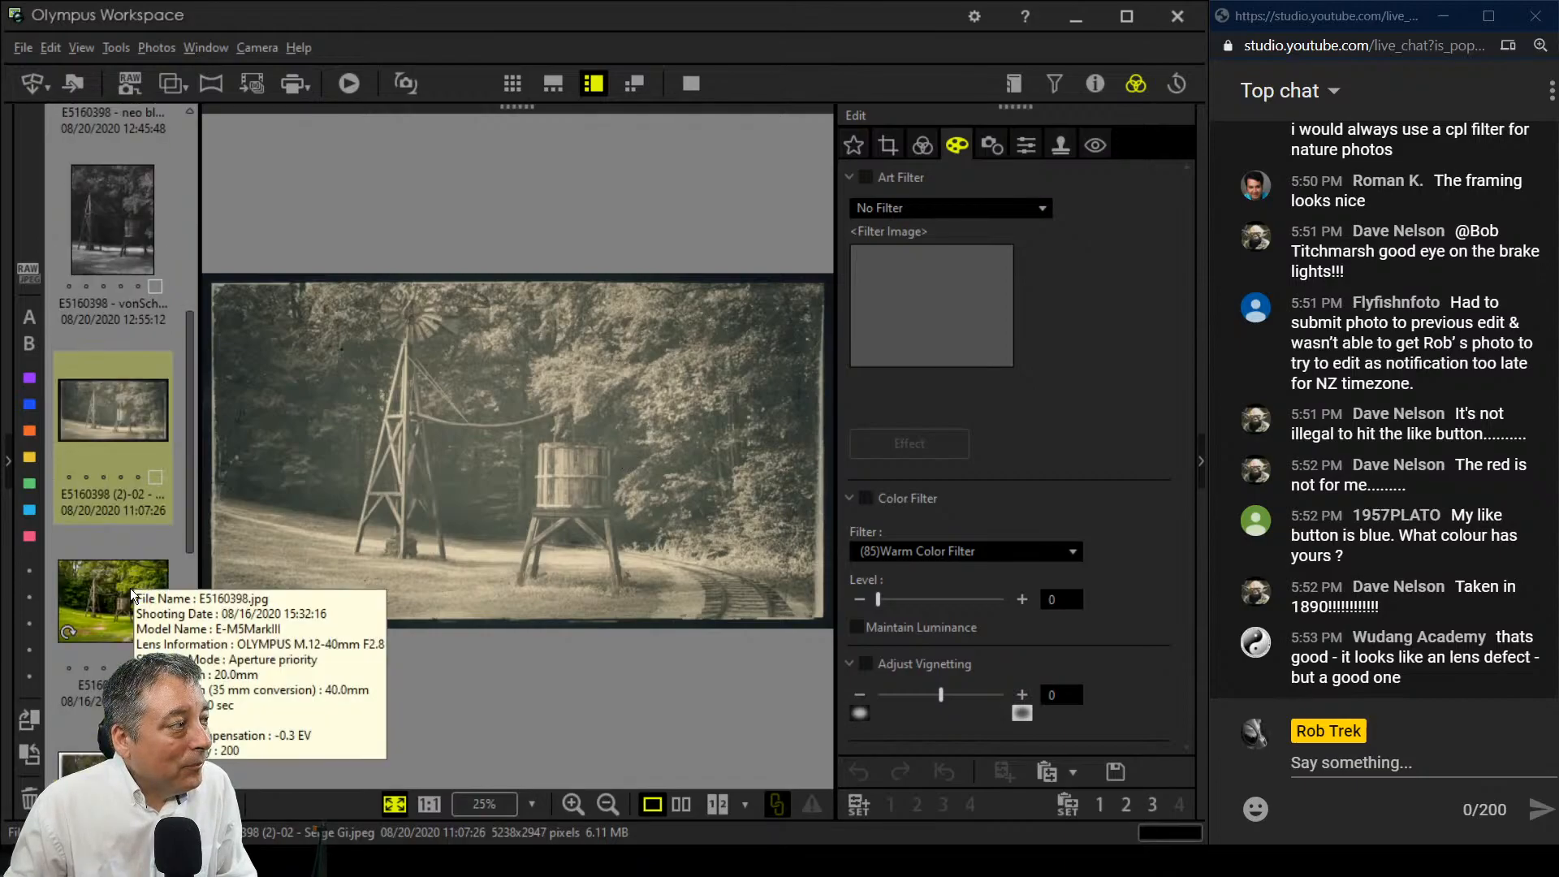
pyautogui.click(131, 588)
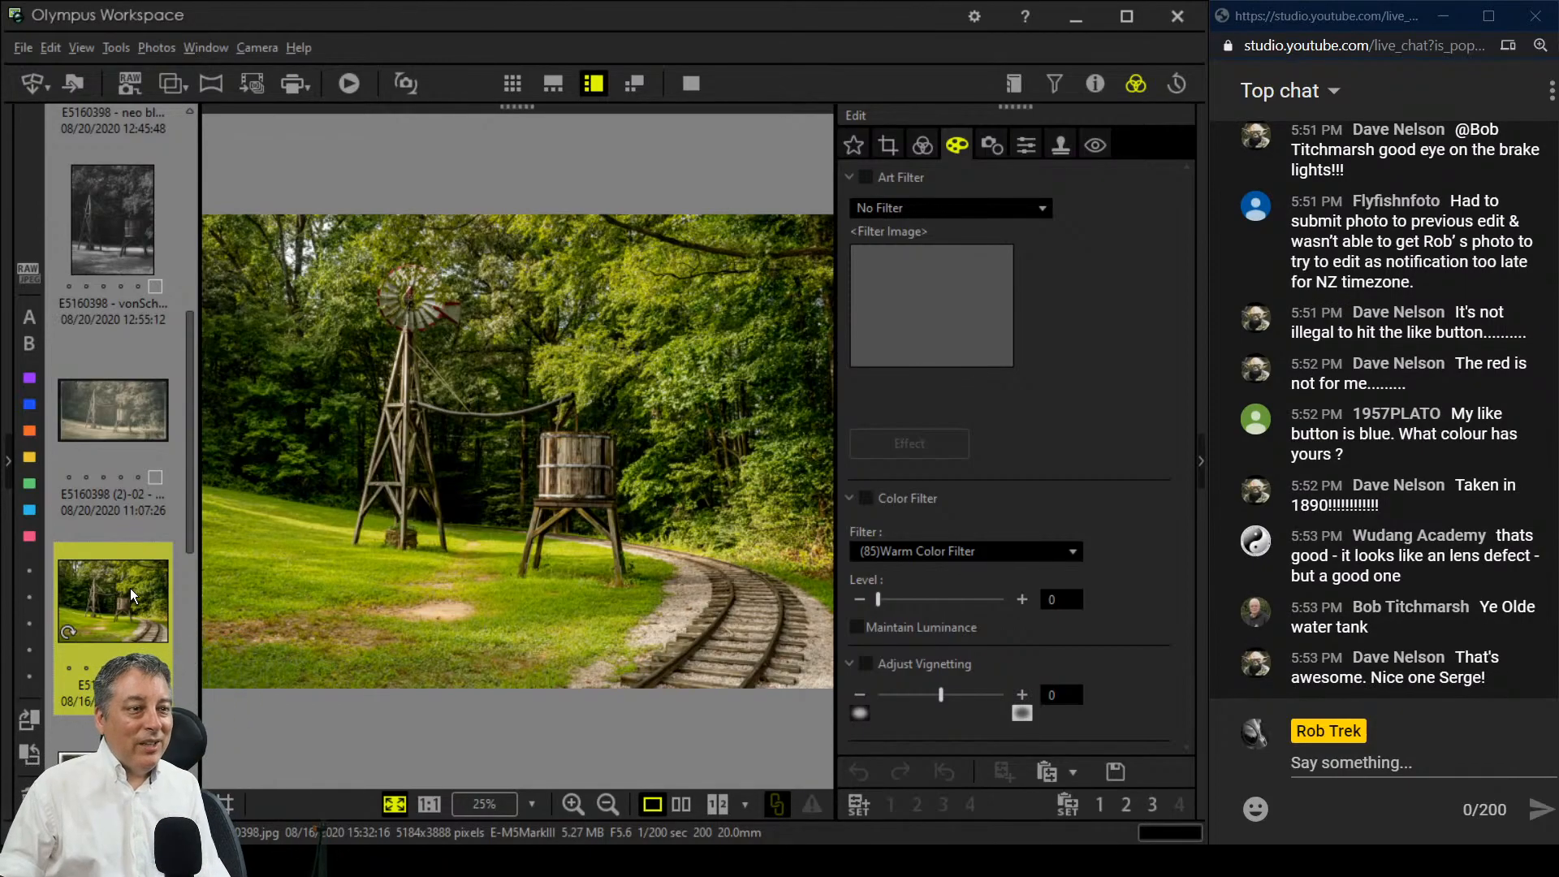
pyautogui.click(136, 440)
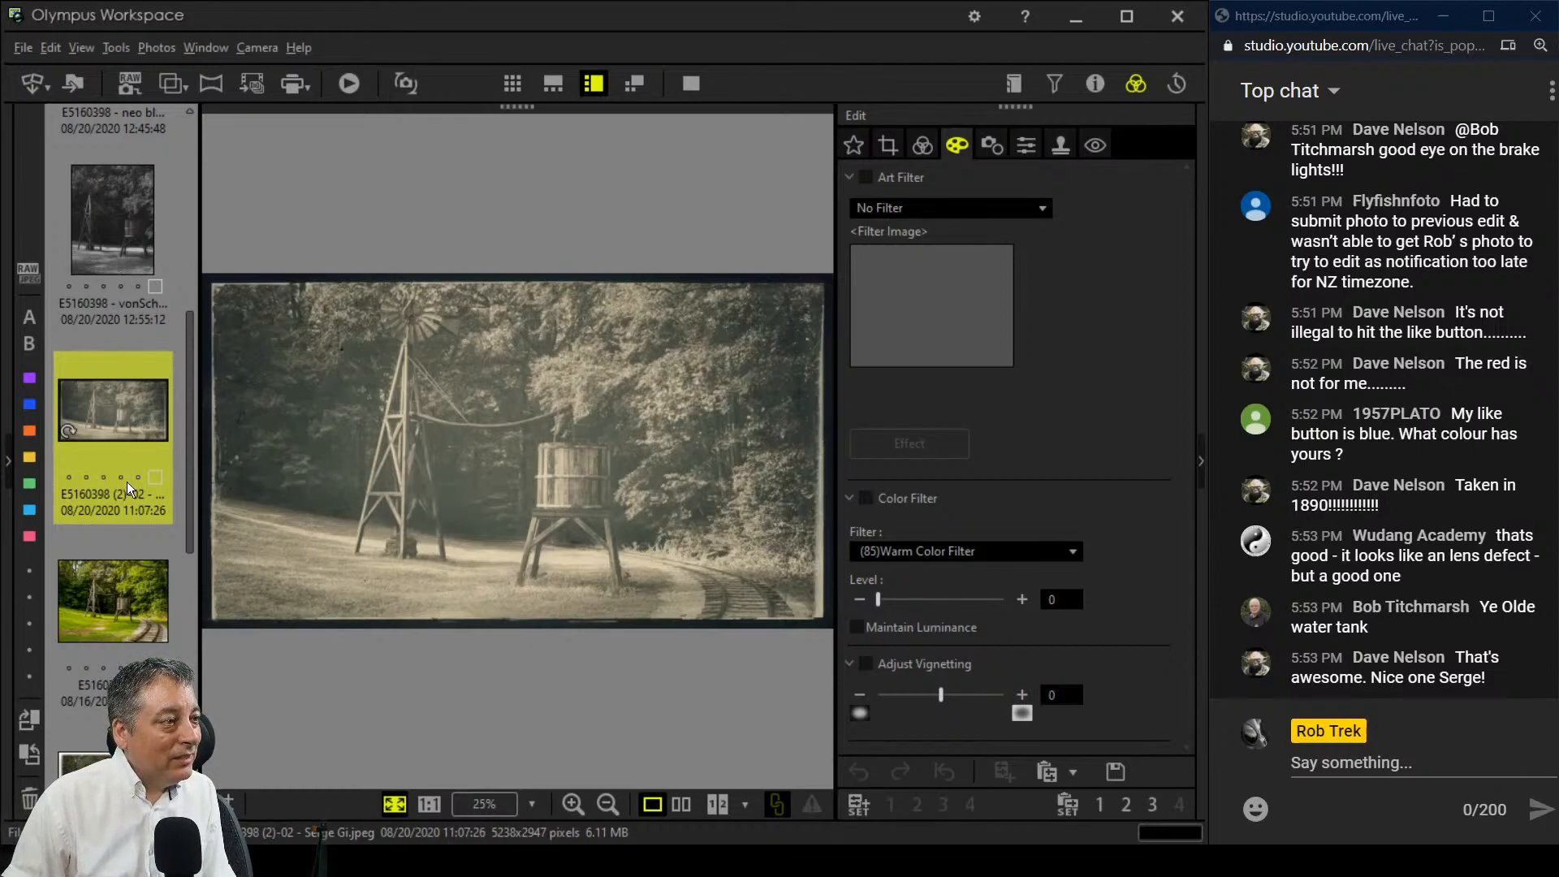
pyautogui.click(125, 574)
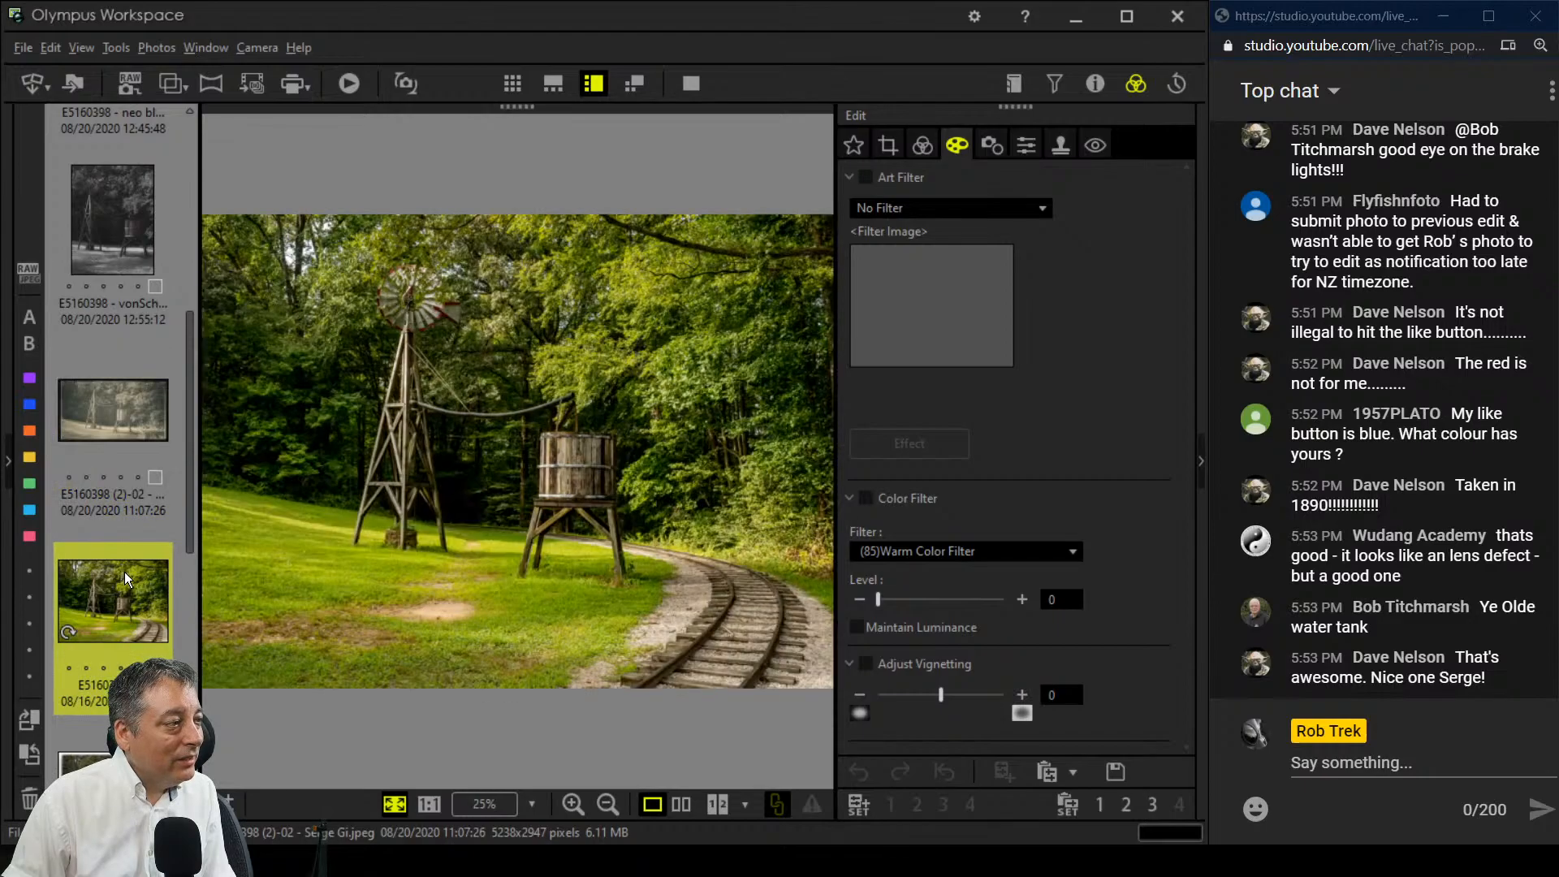
# Step: Try to open the muted, white-bordered photo E5160398-Edit
pyautogui.scroll(-3, 105, 551)
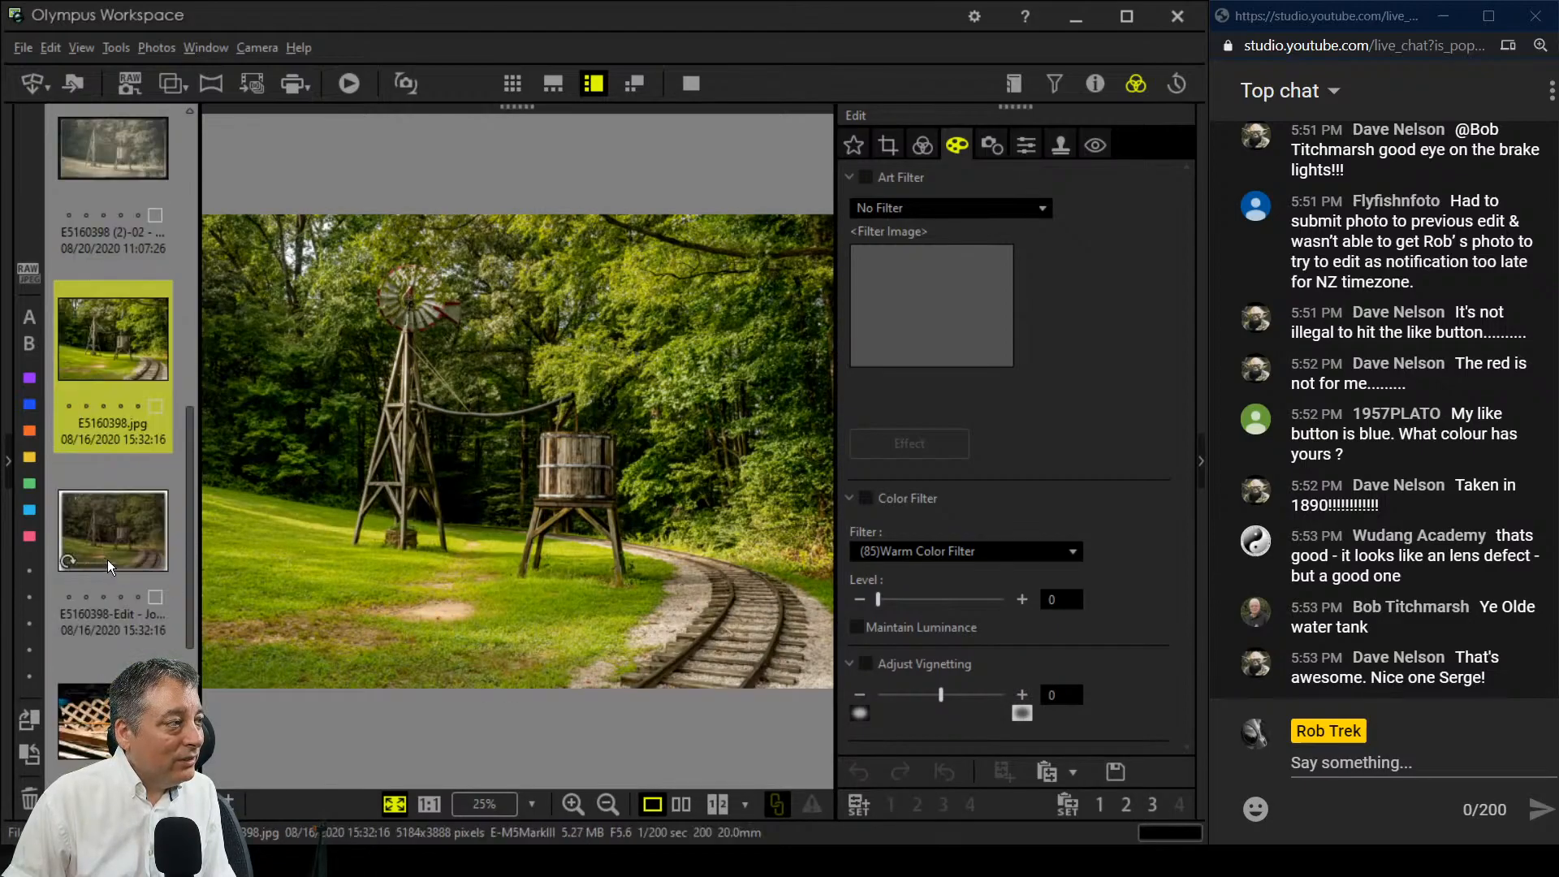
pyautogui.click(107, 557)
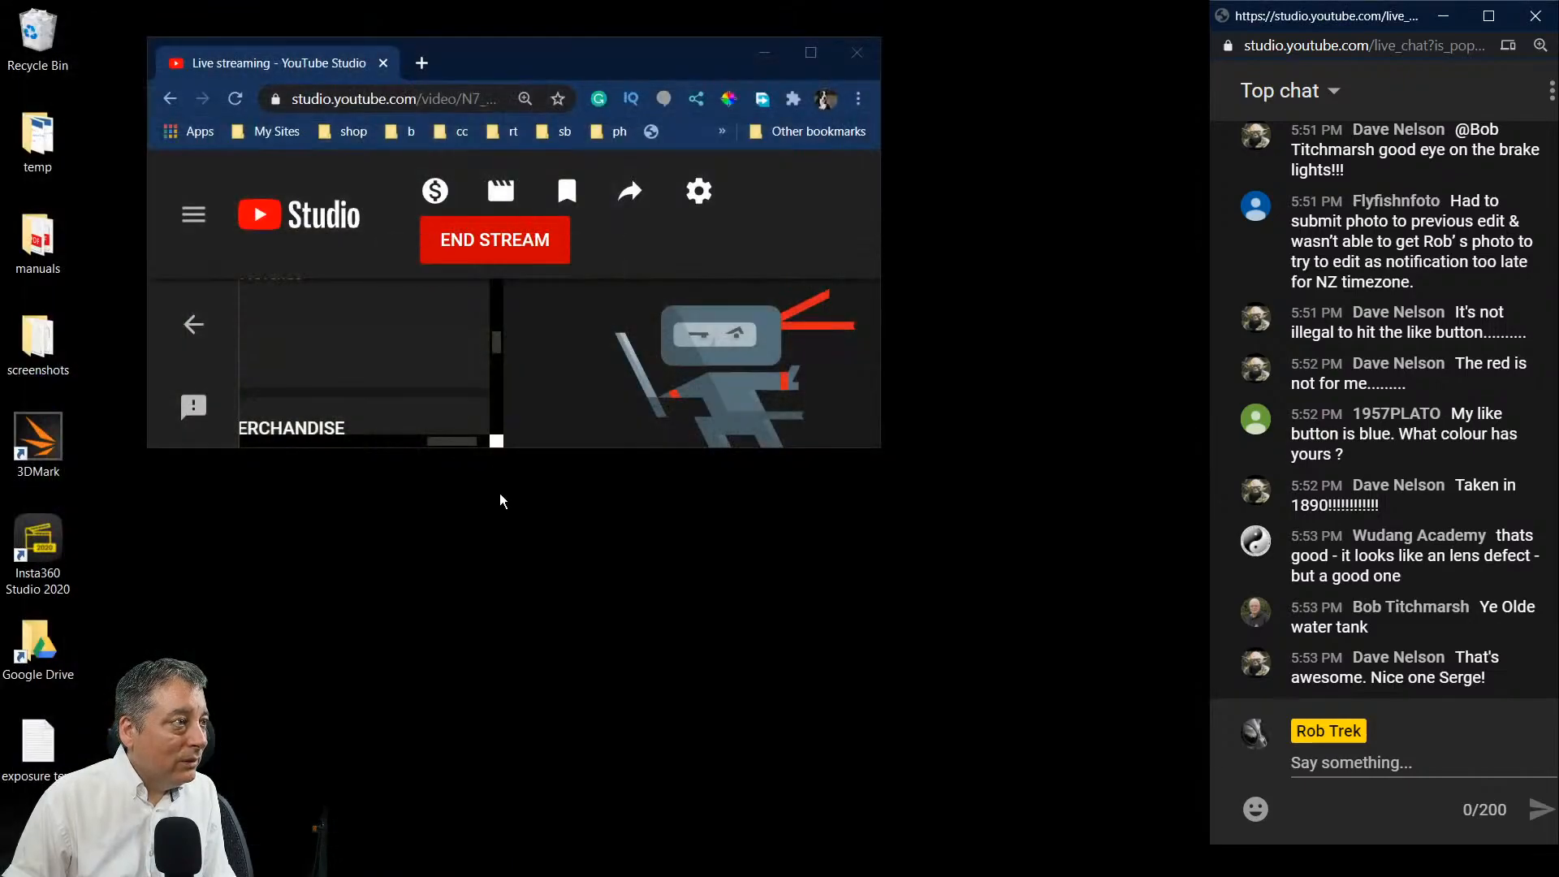
# Step: Relaunch Olympus Workspace, go to the Viewer edits folder in 4 Live Photo Edits on drive D, and retry opening E5160398-Edit
pyautogui.moveTo(635, 861)
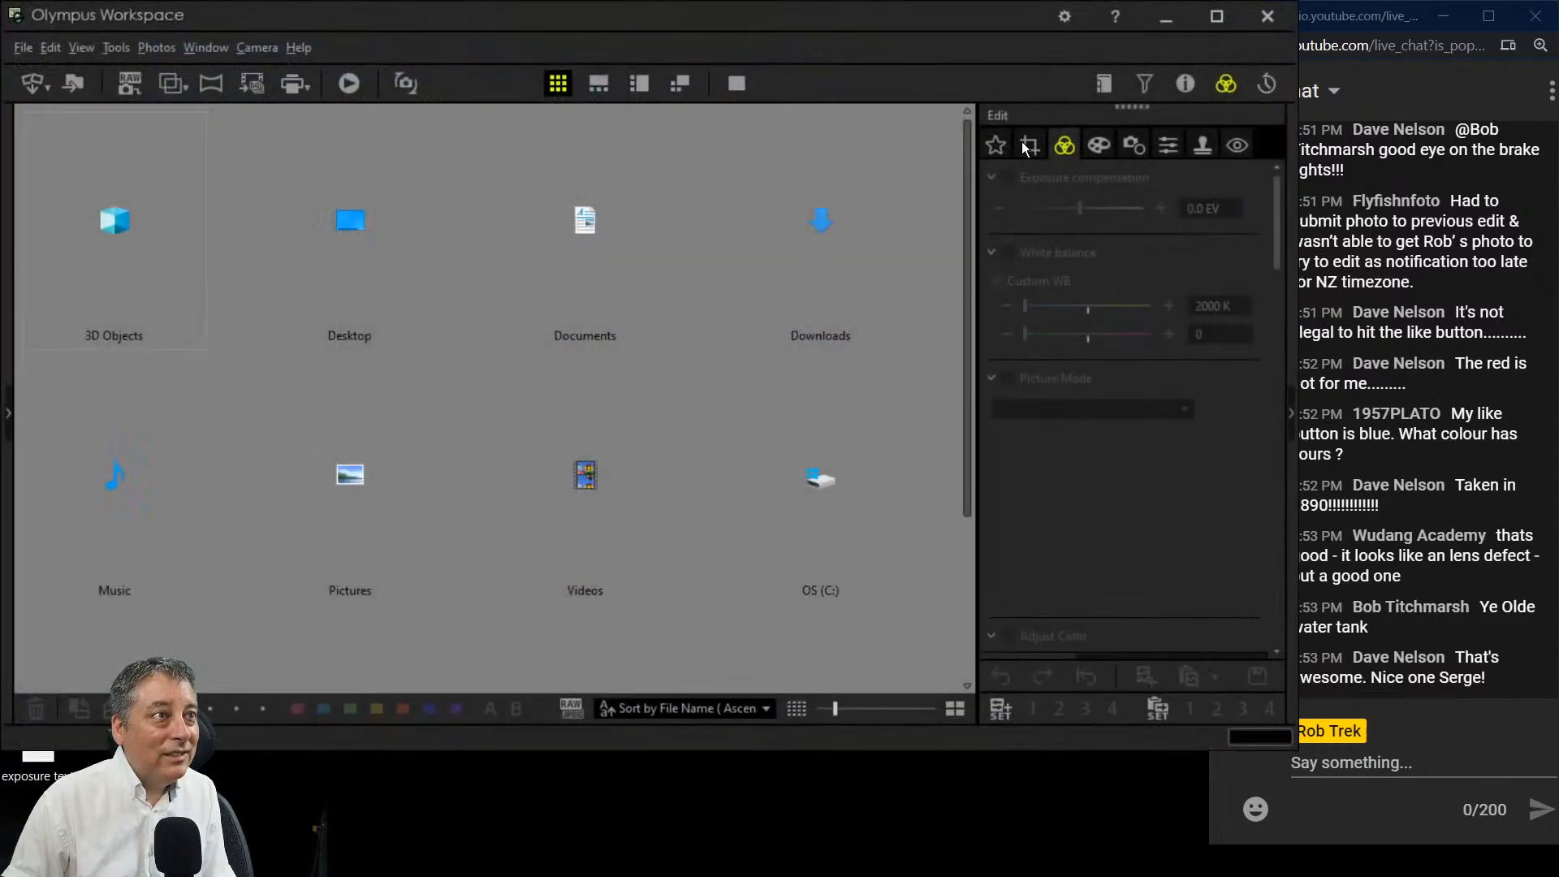
pyautogui.moveTo(911, 23); pyautogui.dragTo(0, 150)
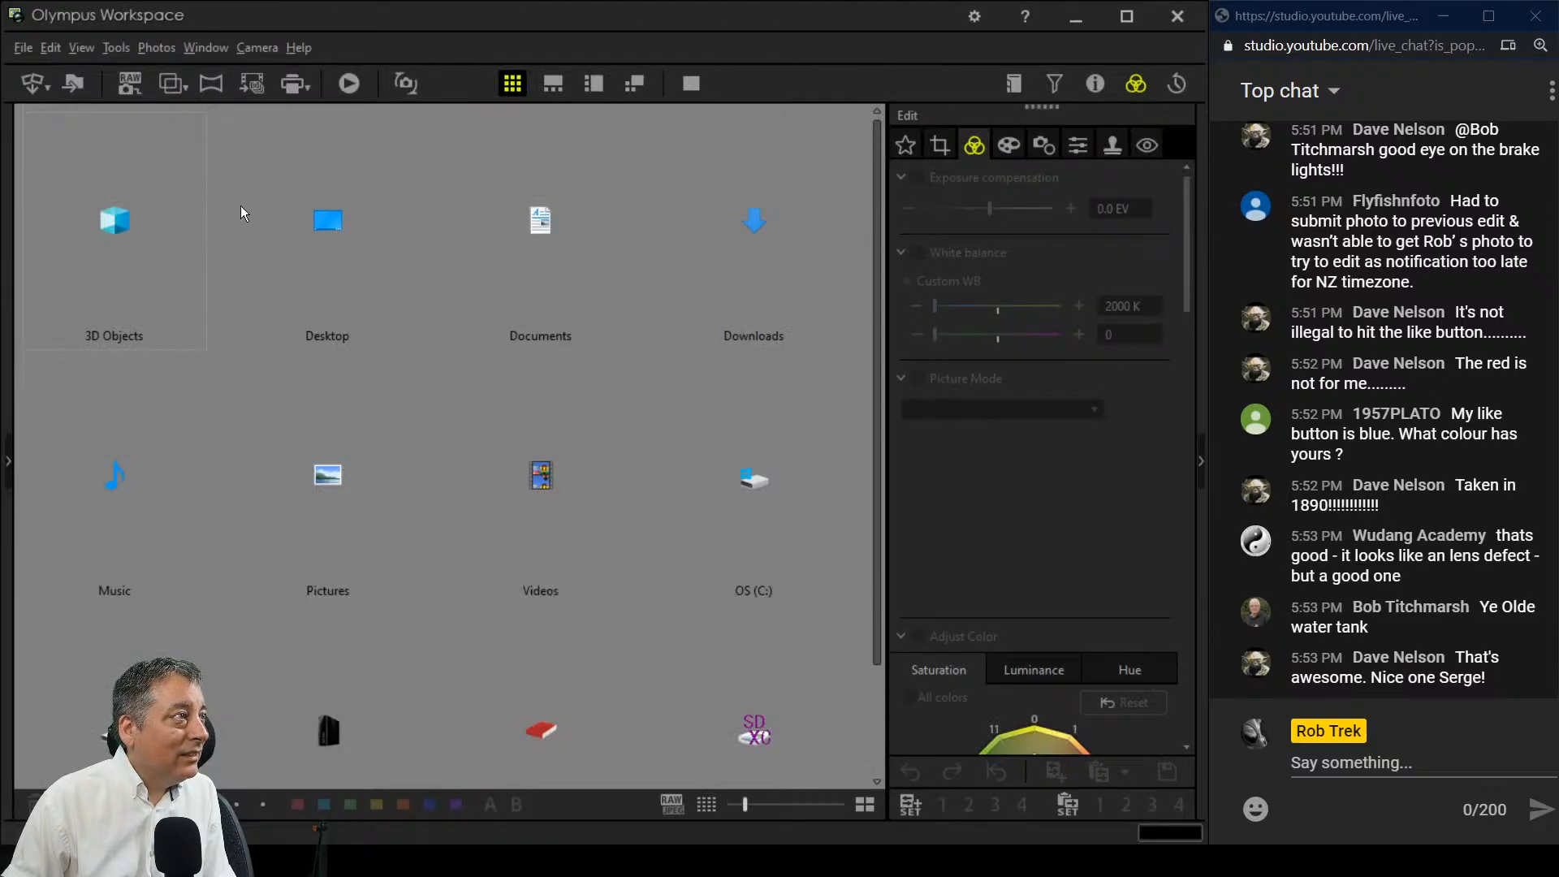
pyautogui.click(8, 460)
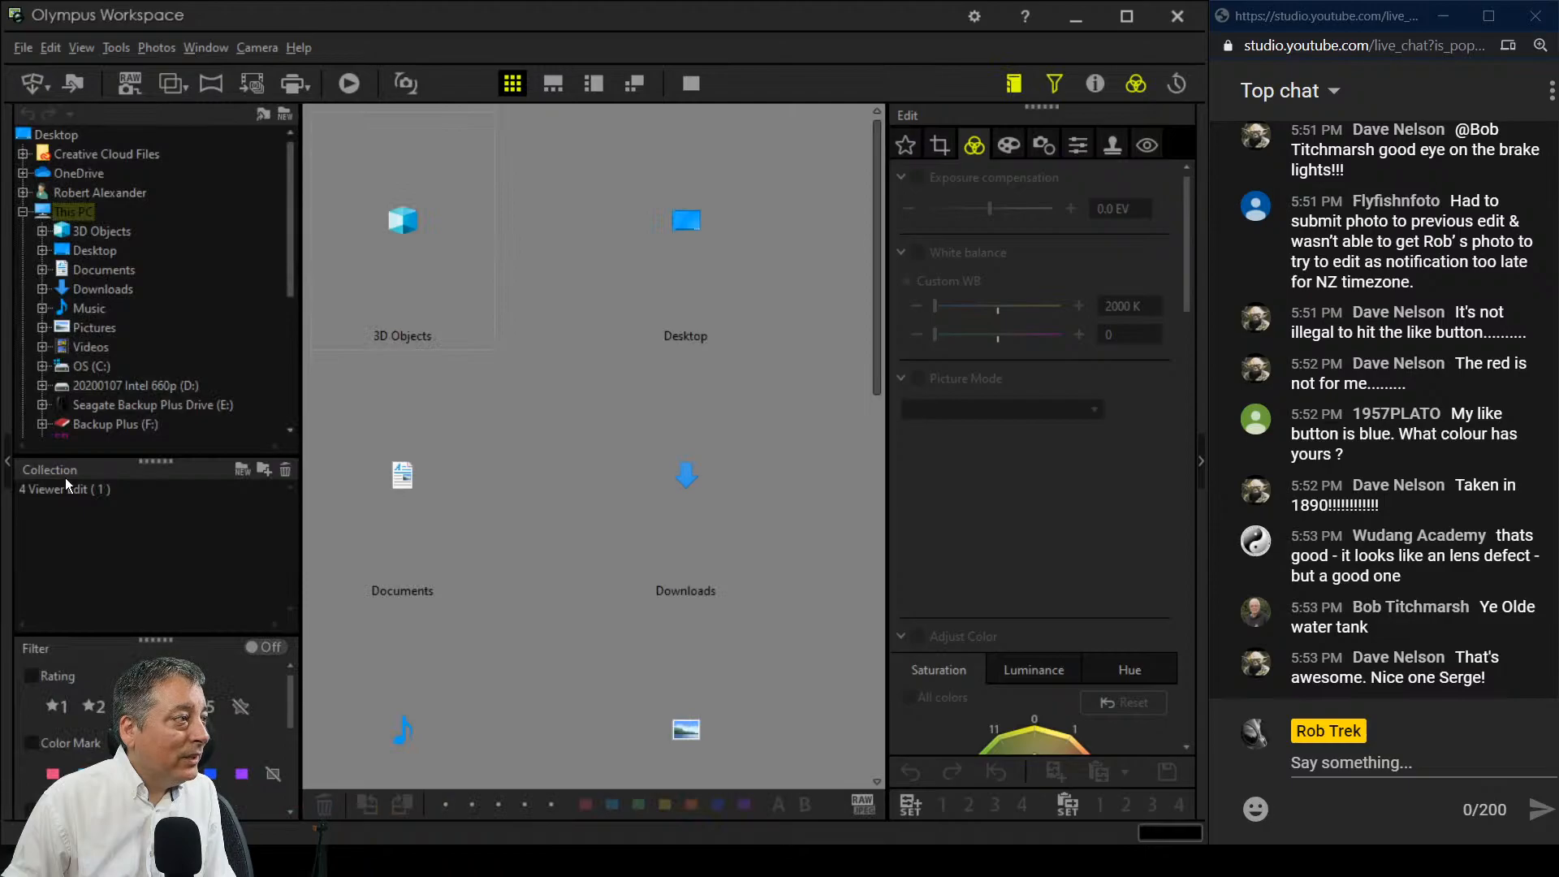
pyautogui.click(94, 386)
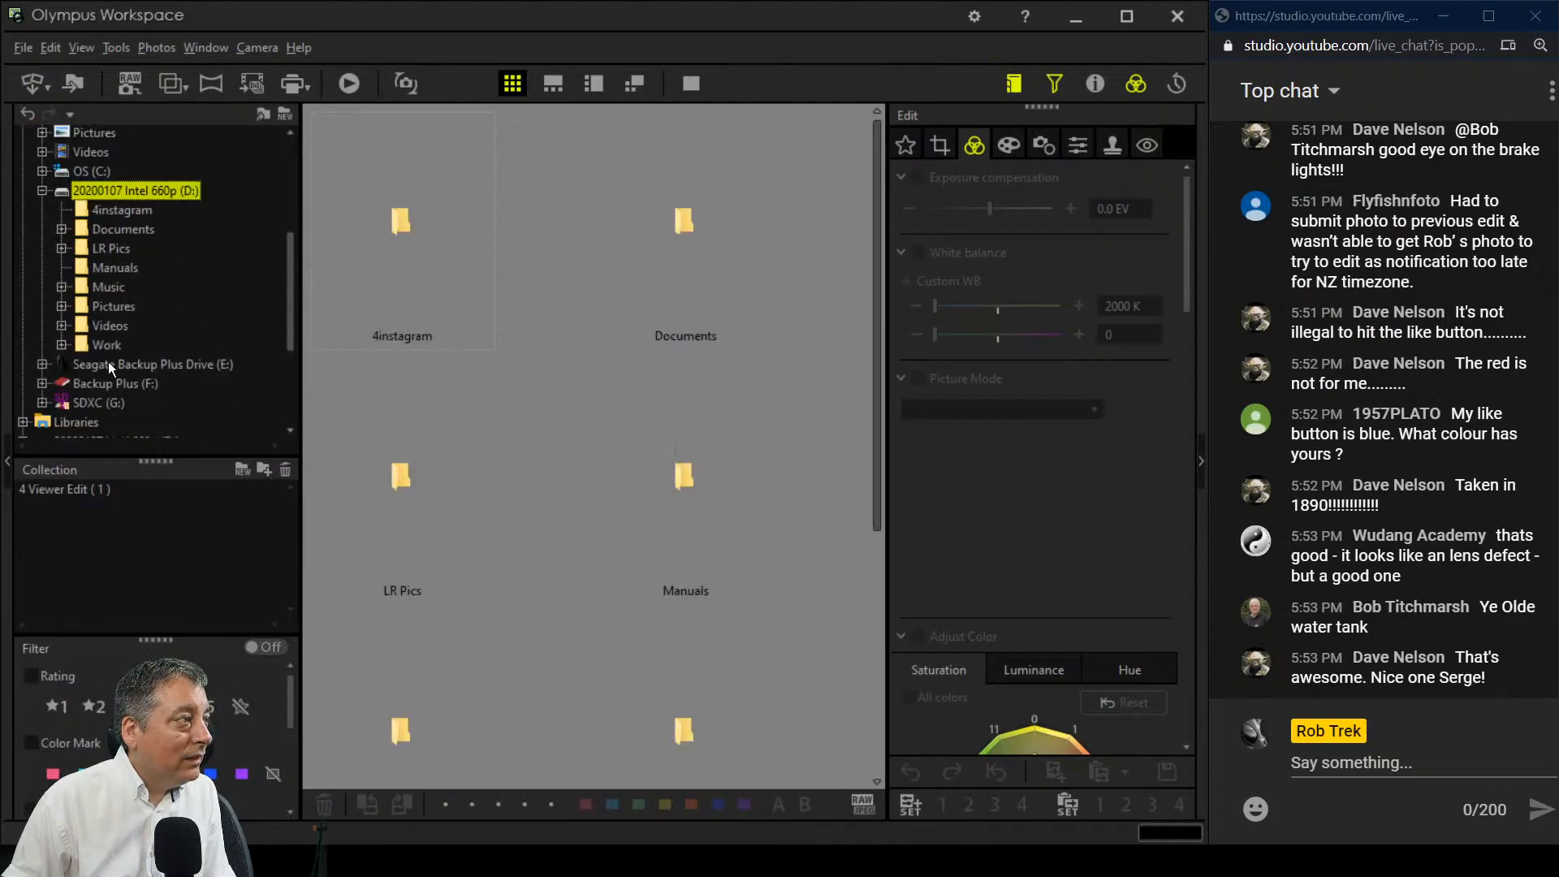
pyautogui.click(114, 307)
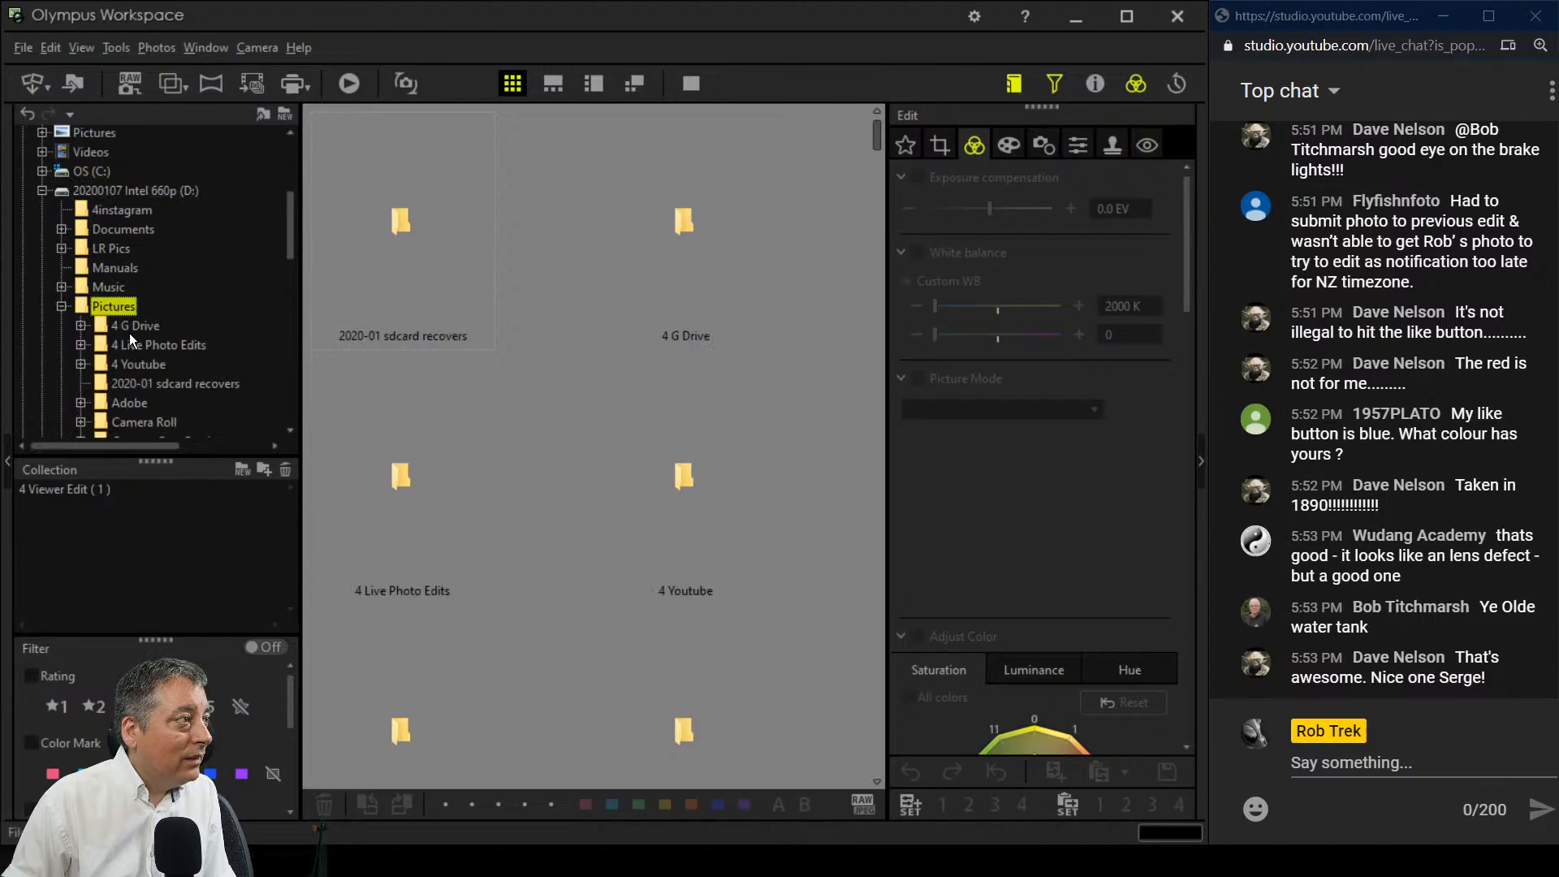
pyautogui.click(137, 347)
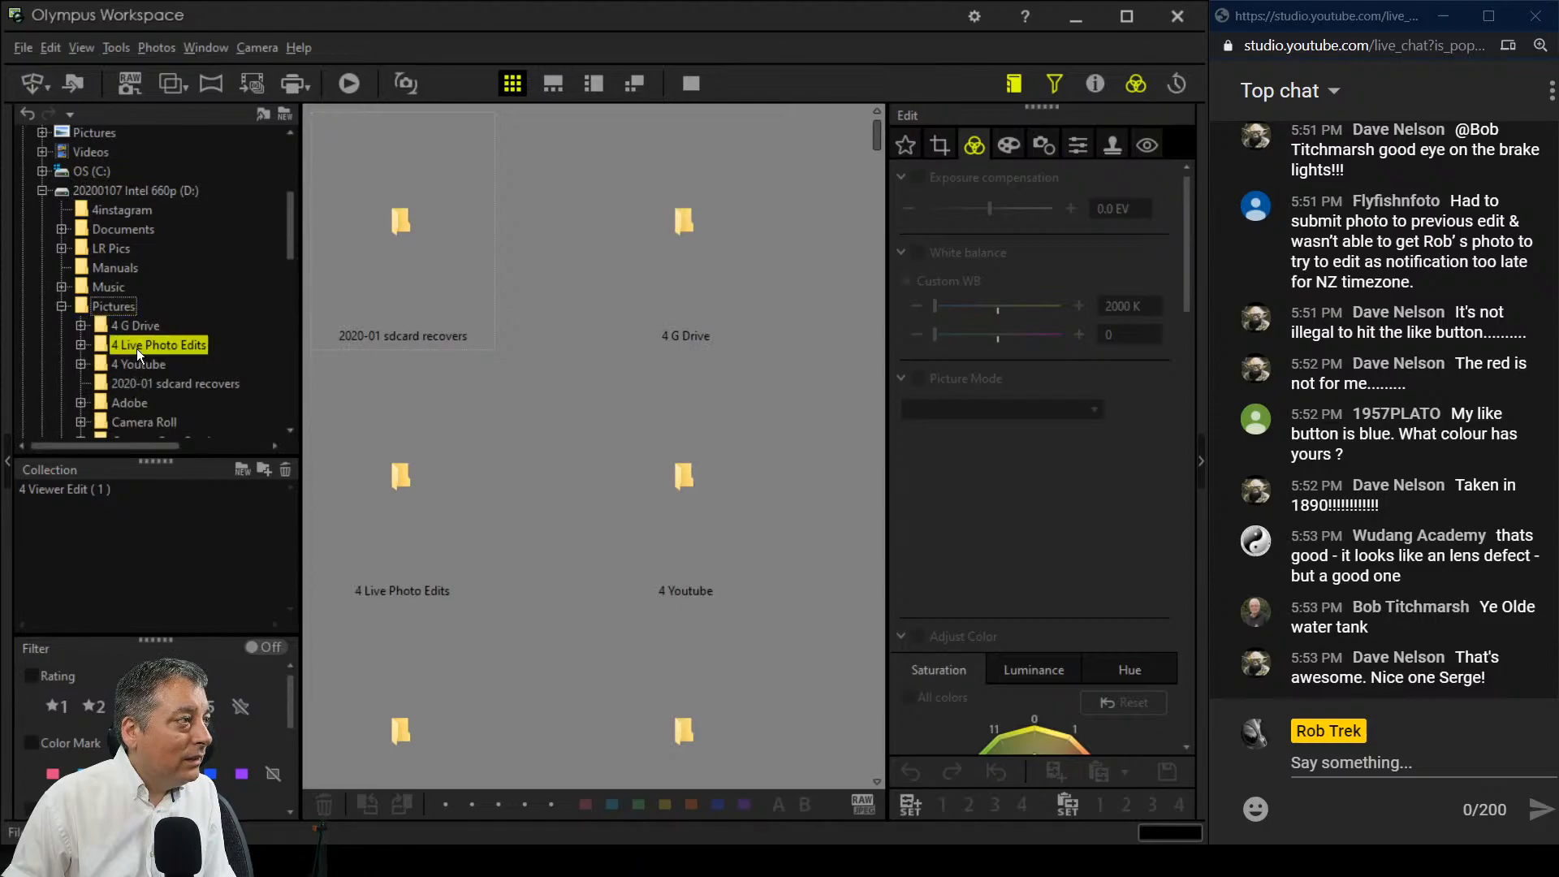
pyautogui.doubleClick(403, 232)
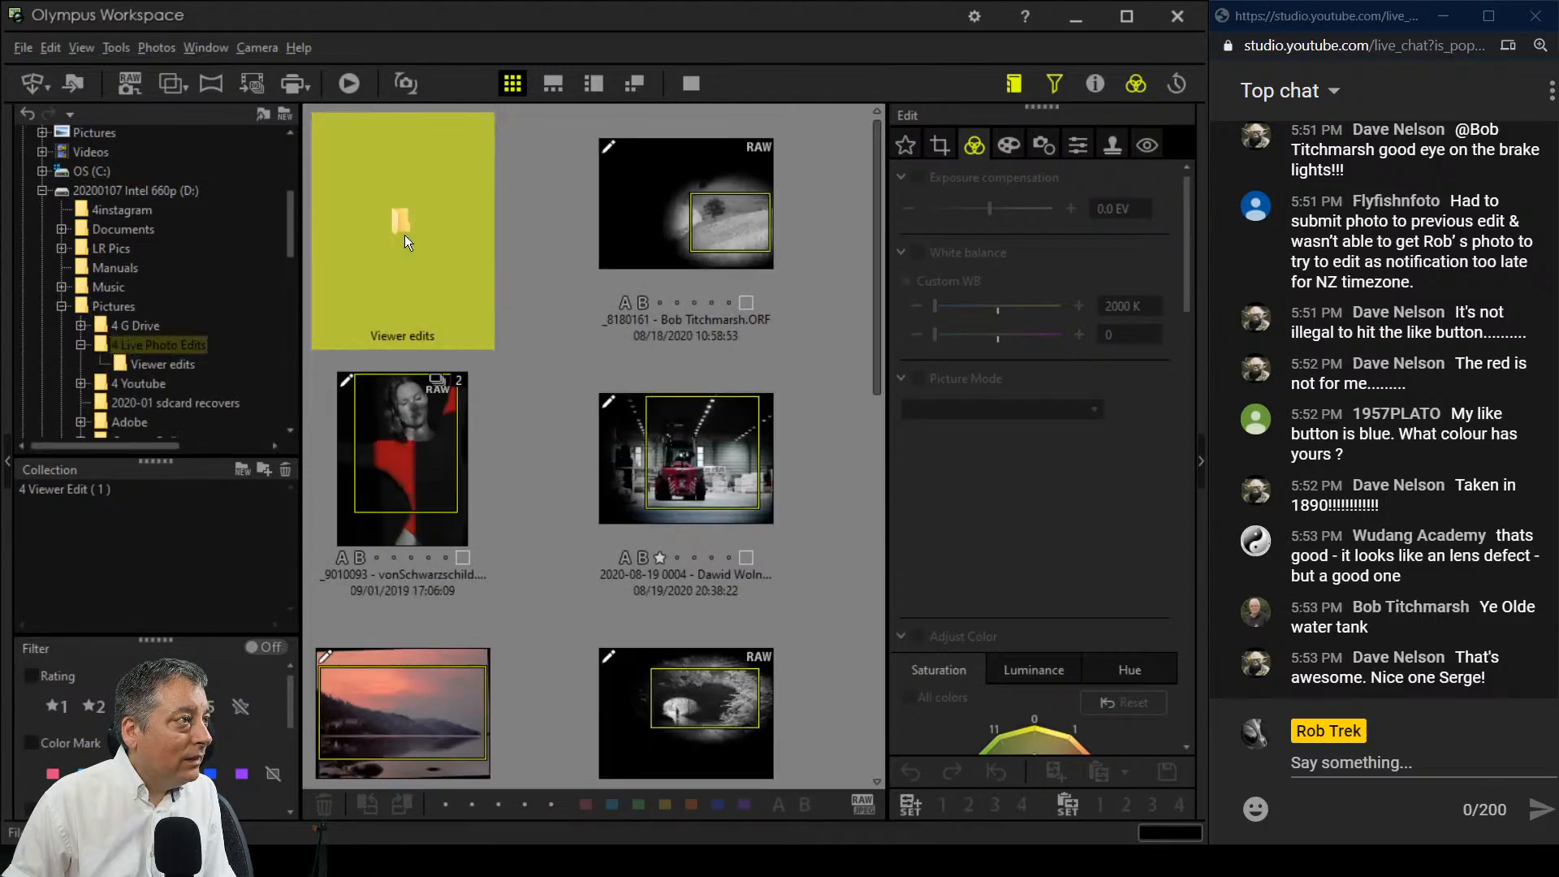
pyautogui.click(8, 462)
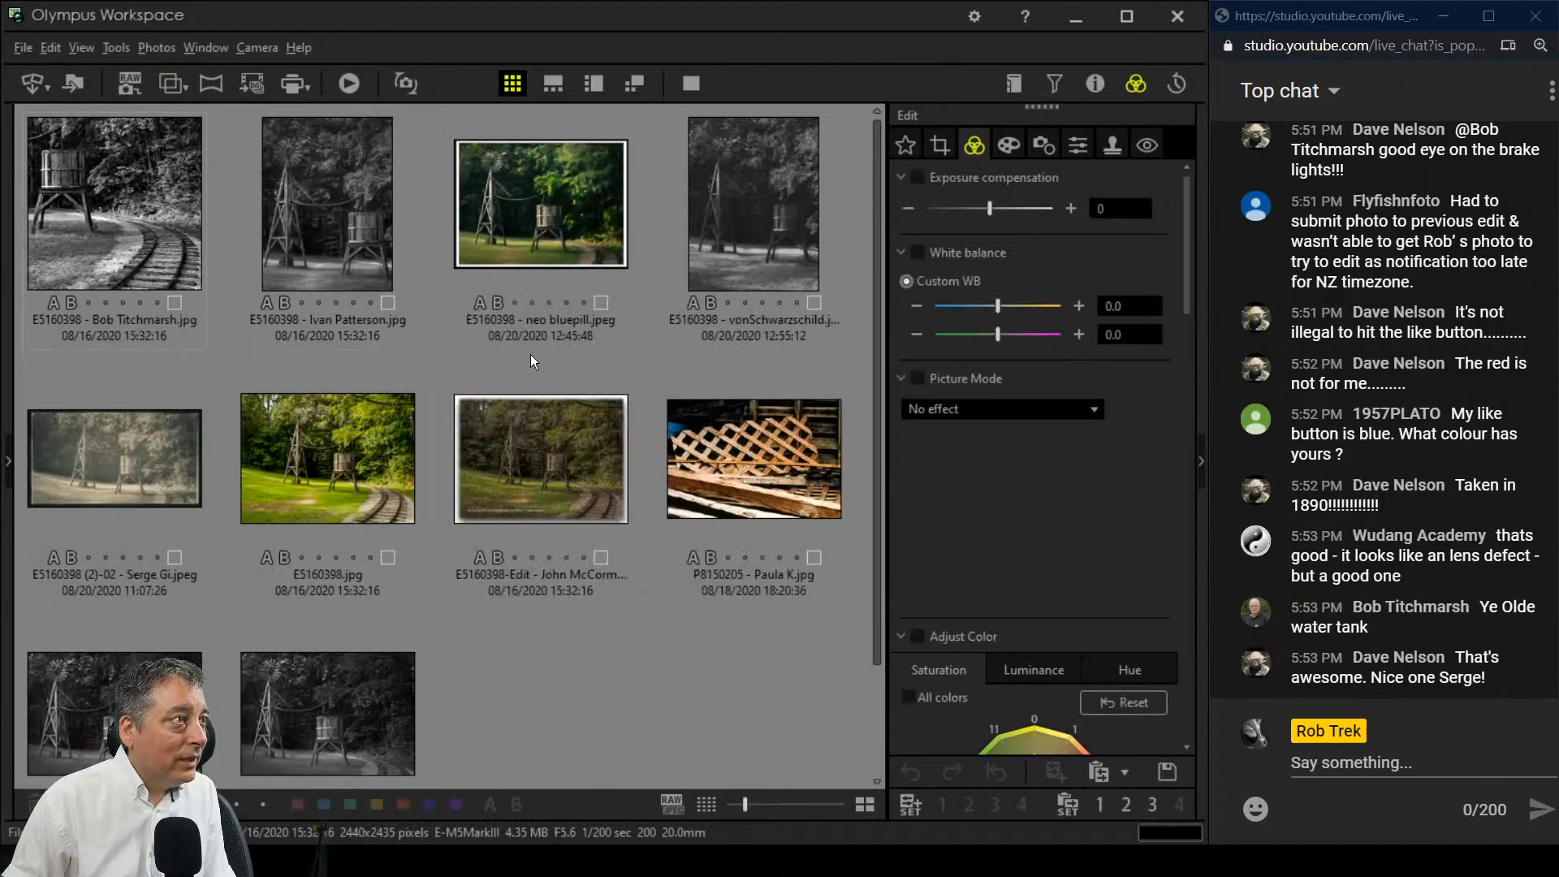
pyautogui.click(541, 497)
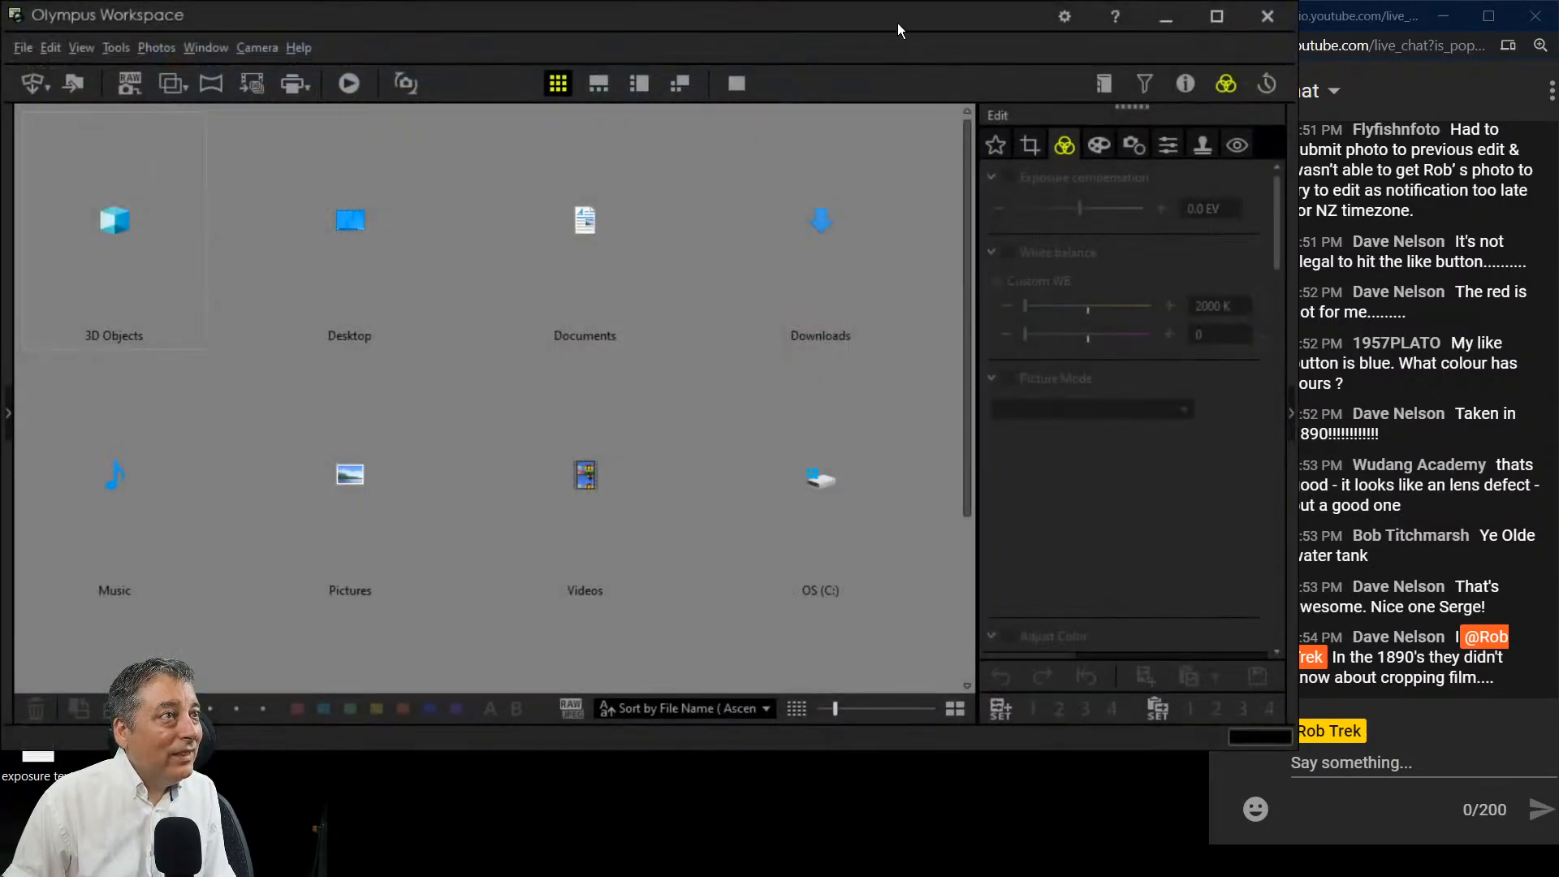
# Step: Place the reopened window beside the live chat and browse drive D's Pictures > 4 Live Photo Edits to the Viewer edits folder
pyautogui.moveTo(898, 23); pyautogui.dragTo(2, 113)
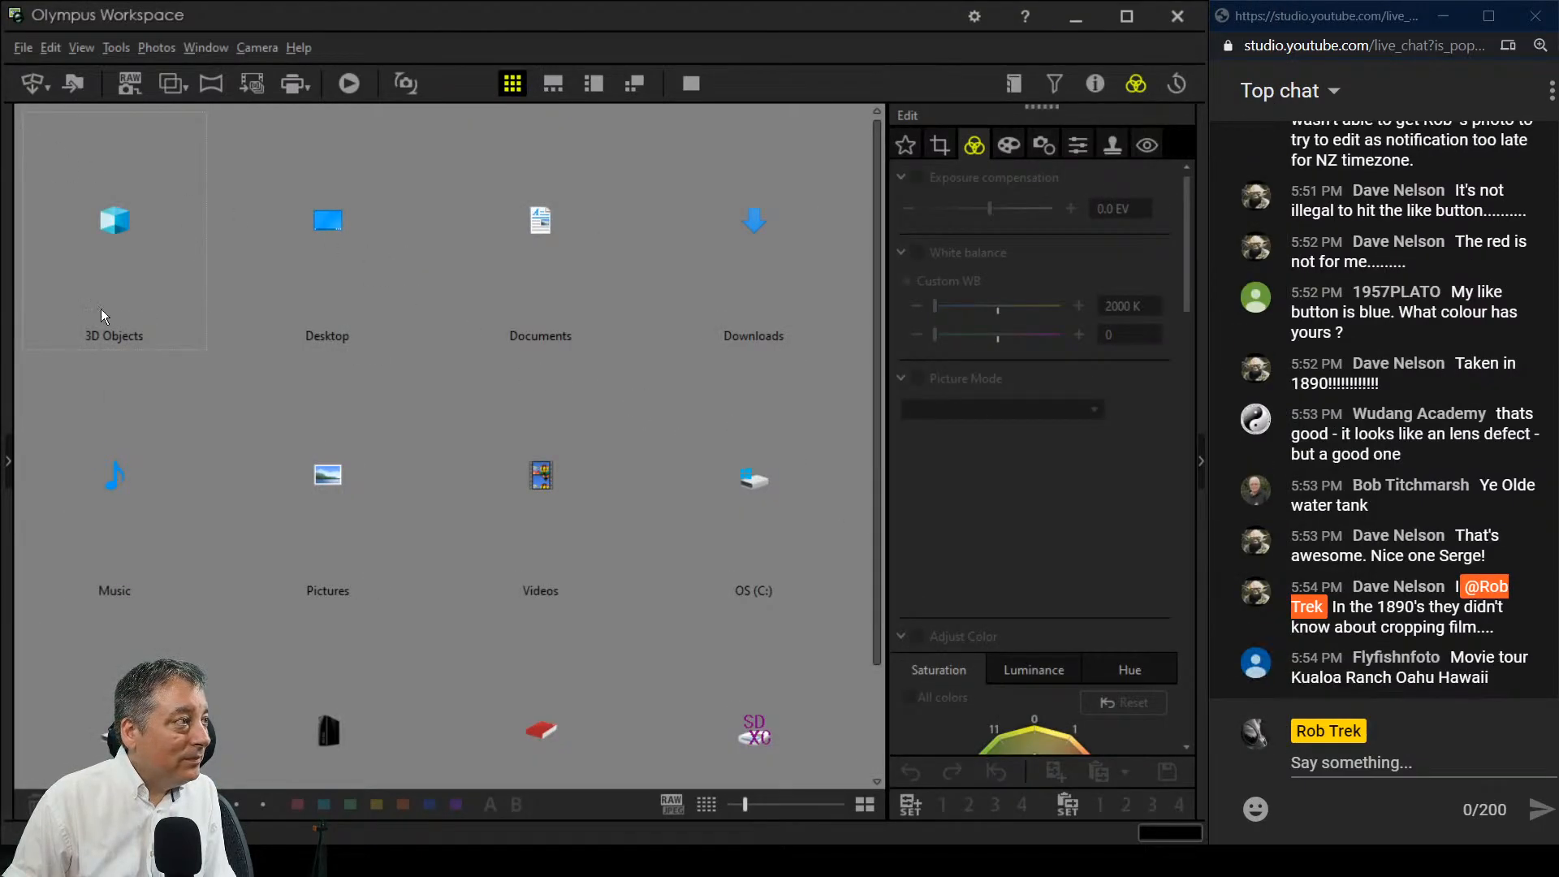
pyautogui.click(8, 469)
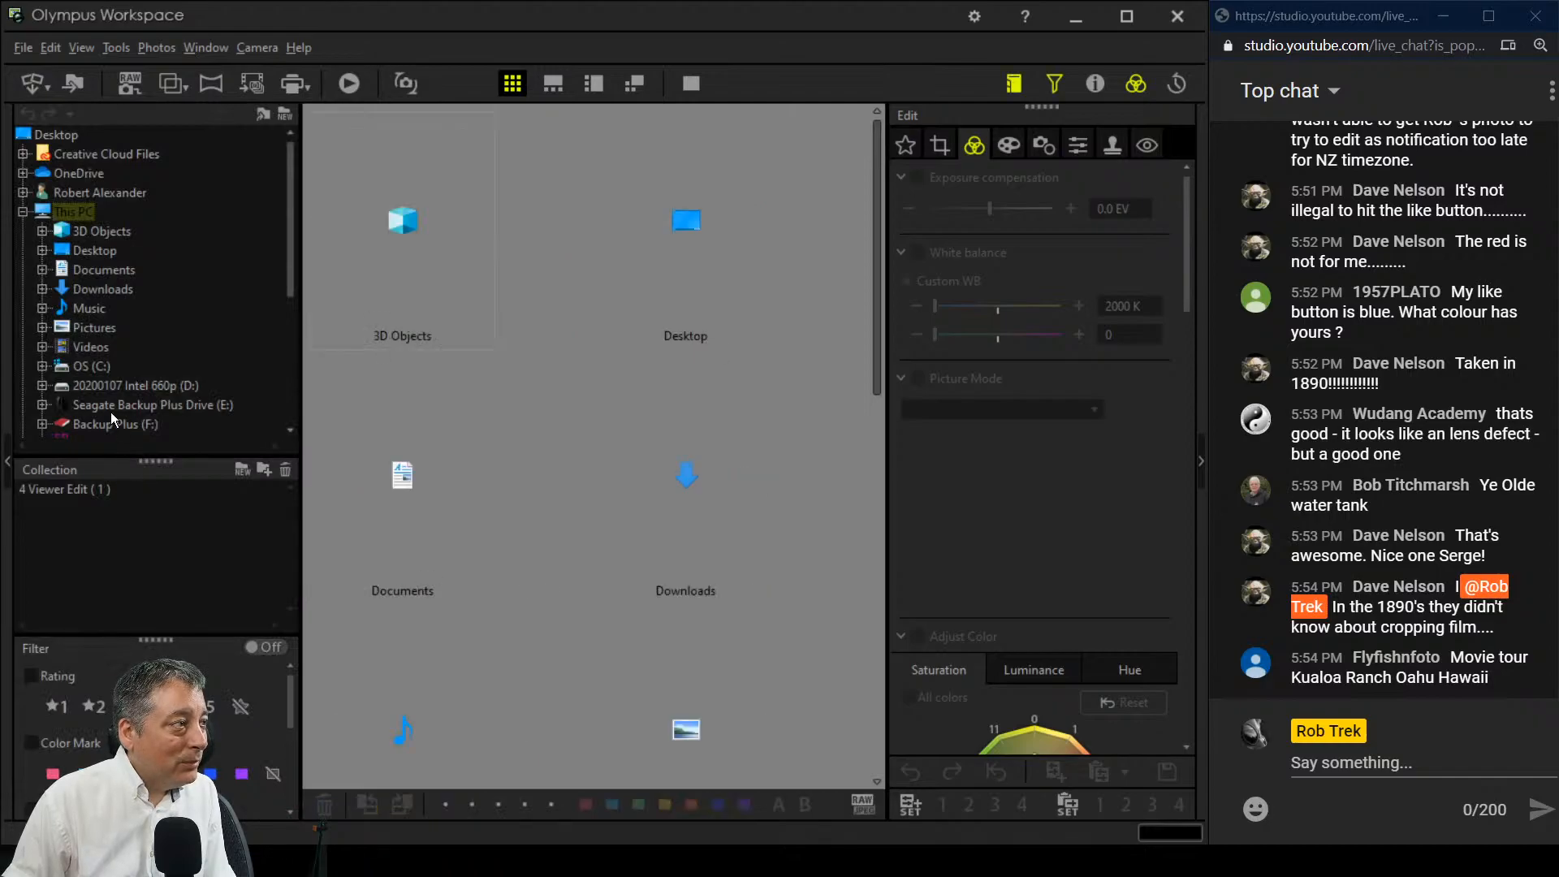
pyautogui.click(116, 387)
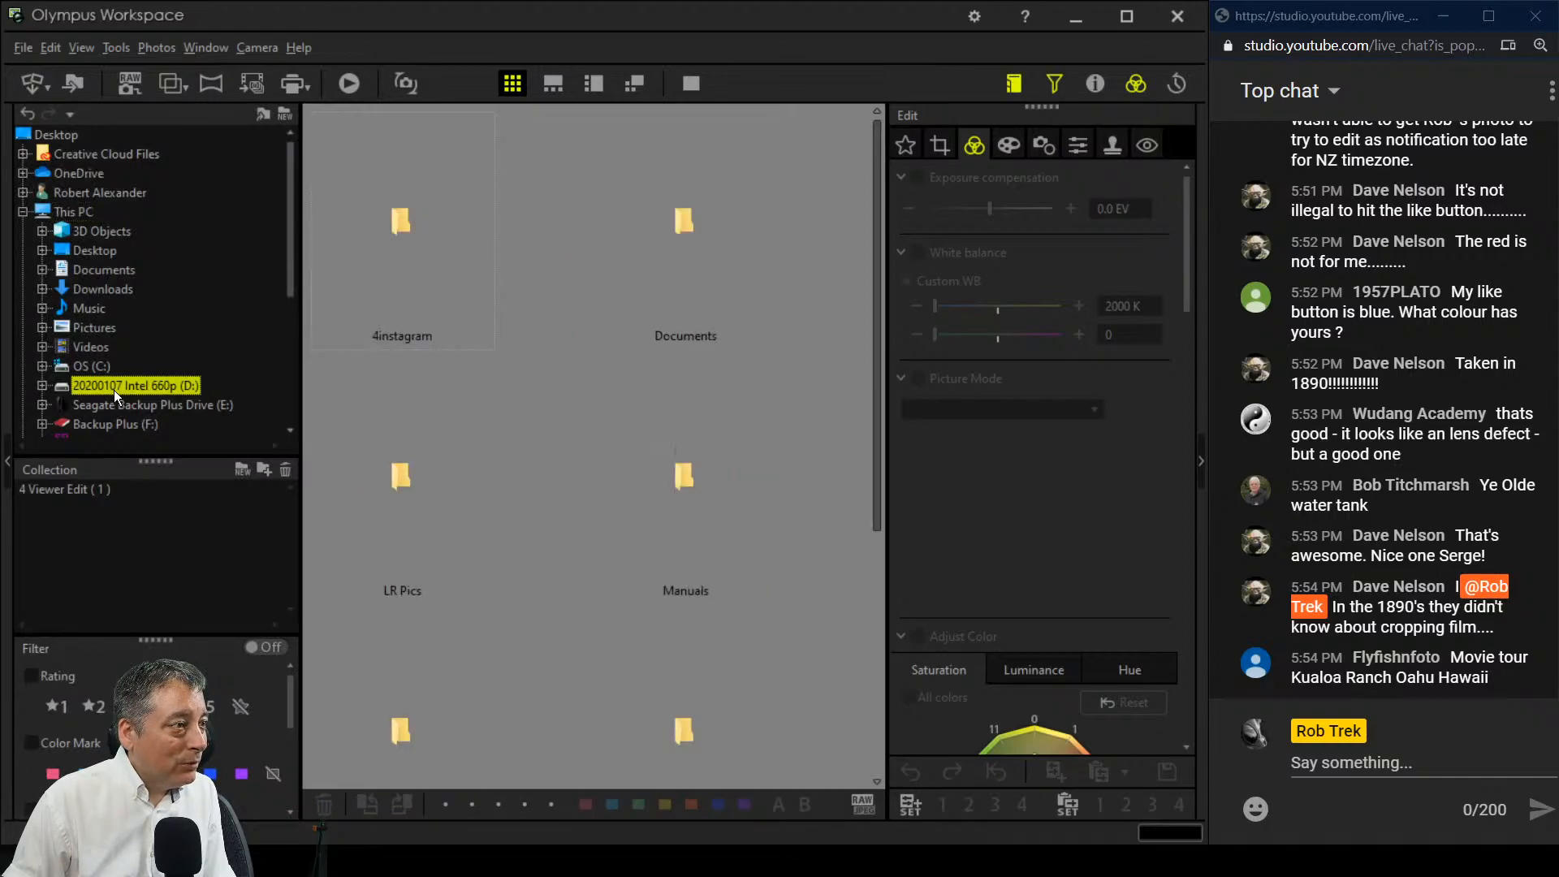
pyautogui.doubleClick(113, 389)
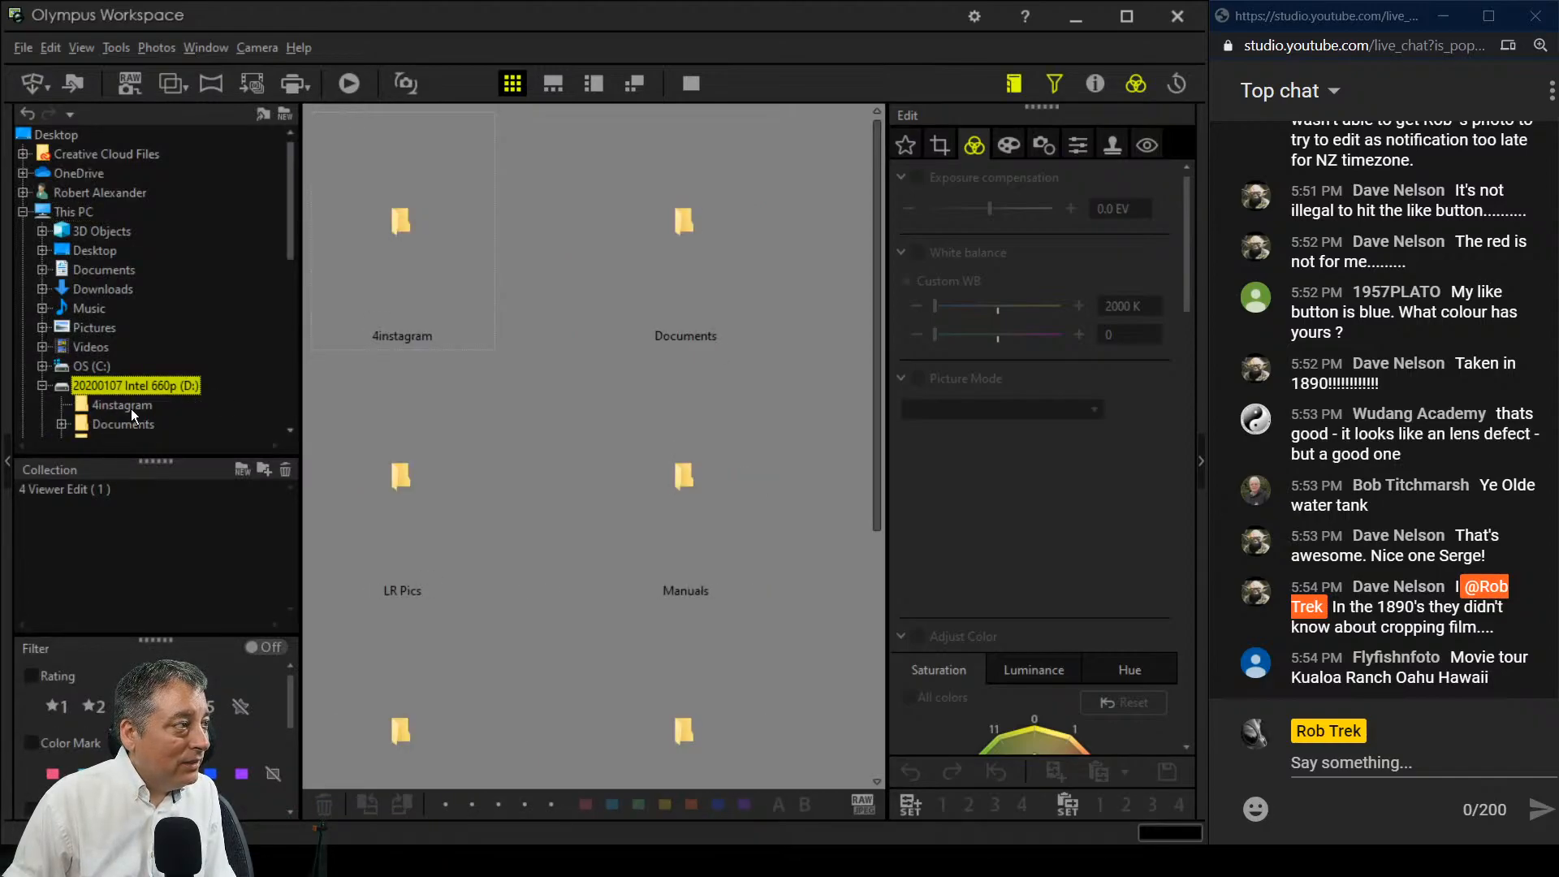
pyautogui.scroll(-1, 148, 419)
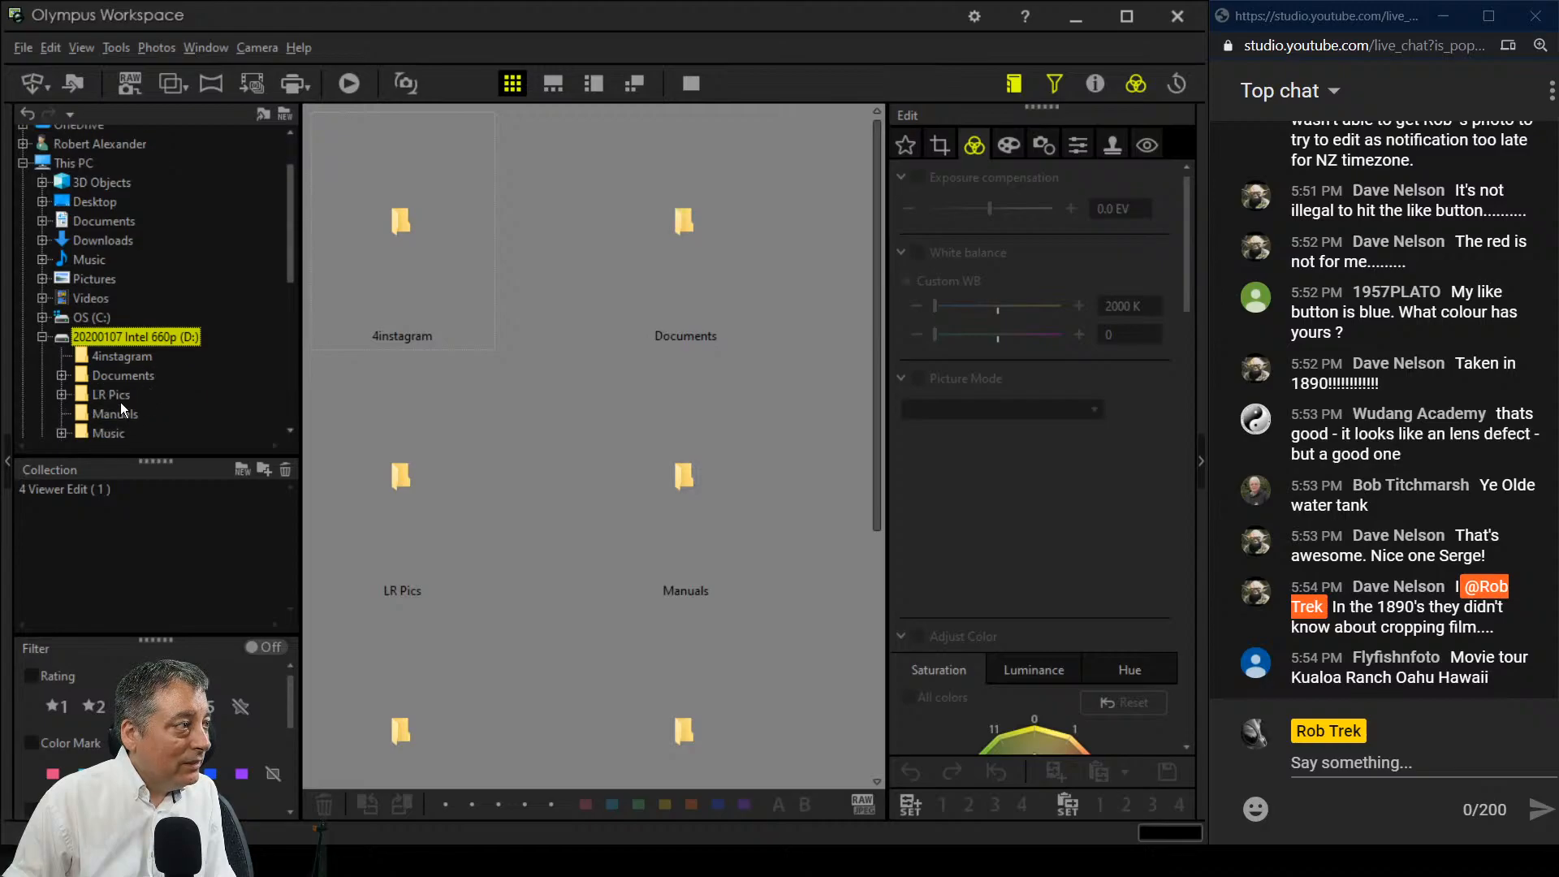
pyautogui.scroll(-1, 166, 426)
pyautogui.doubleClick(115, 408)
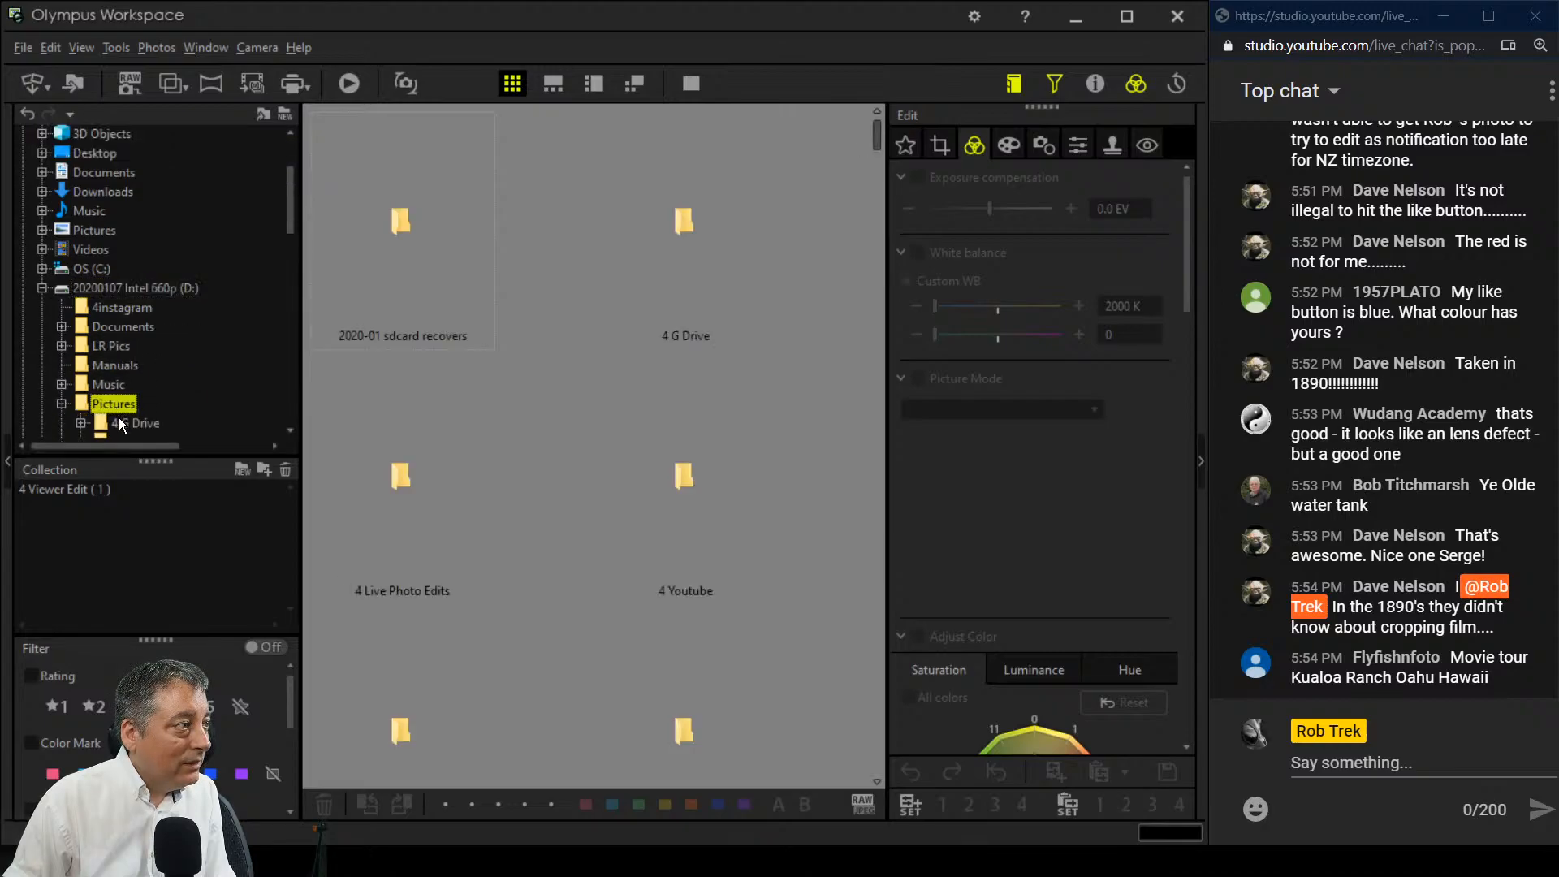
pyautogui.scroll(-2, 145, 417)
pyautogui.doubleClick(148, 399)
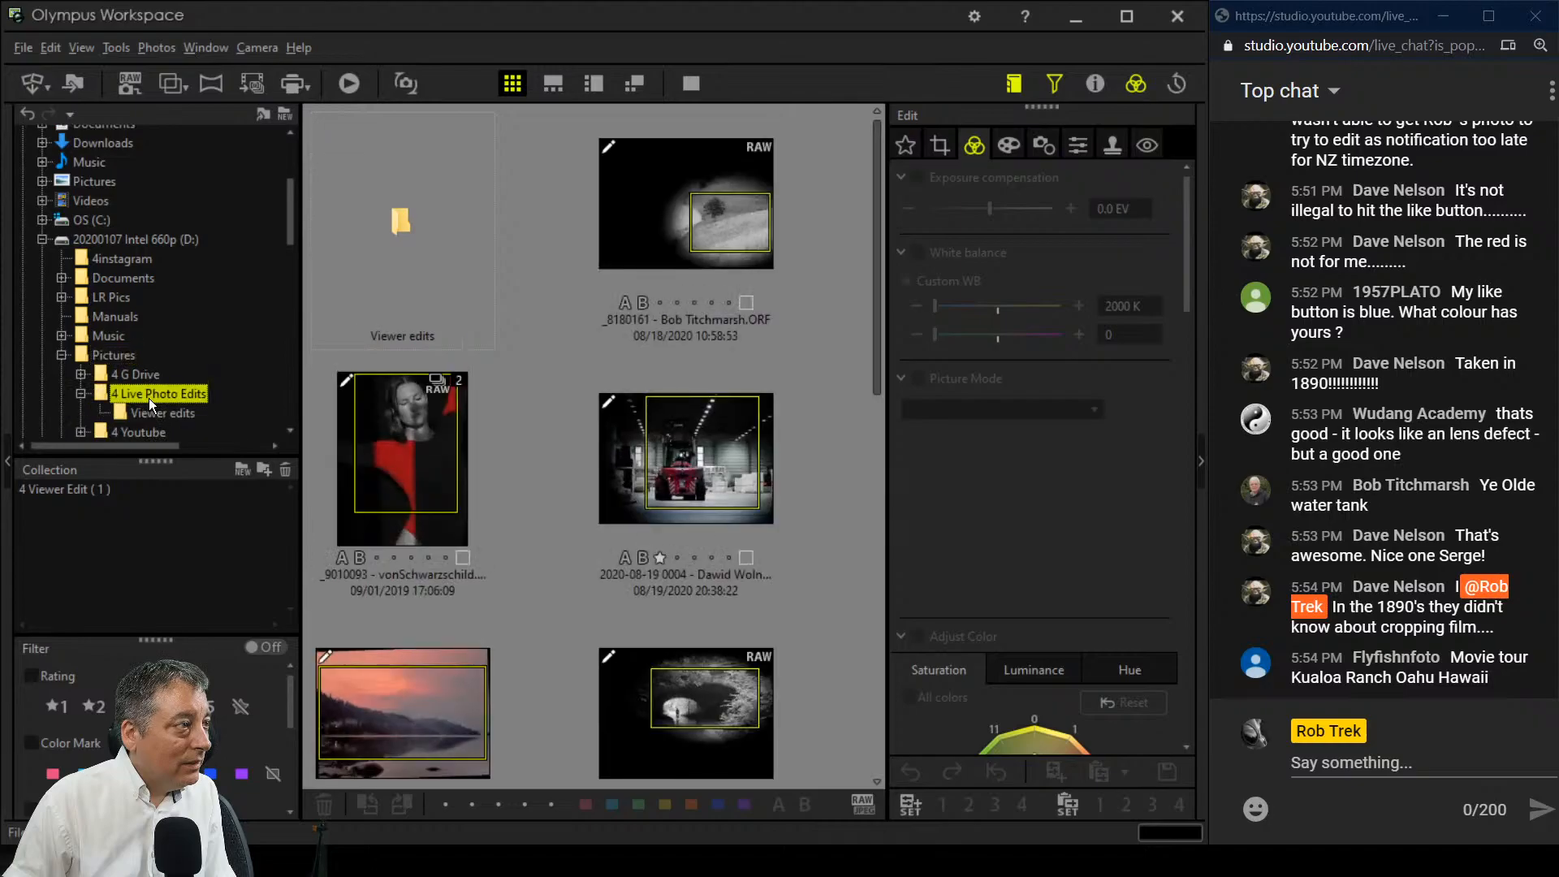
pyautogui.doubleClick(386, 266)
# Step: Open the wooden lattice photo P8150205 from the Viewer edits folder in the large preview
pyautogui.scroll(-3, 525, 391)
pyautogui.click(442, 398)
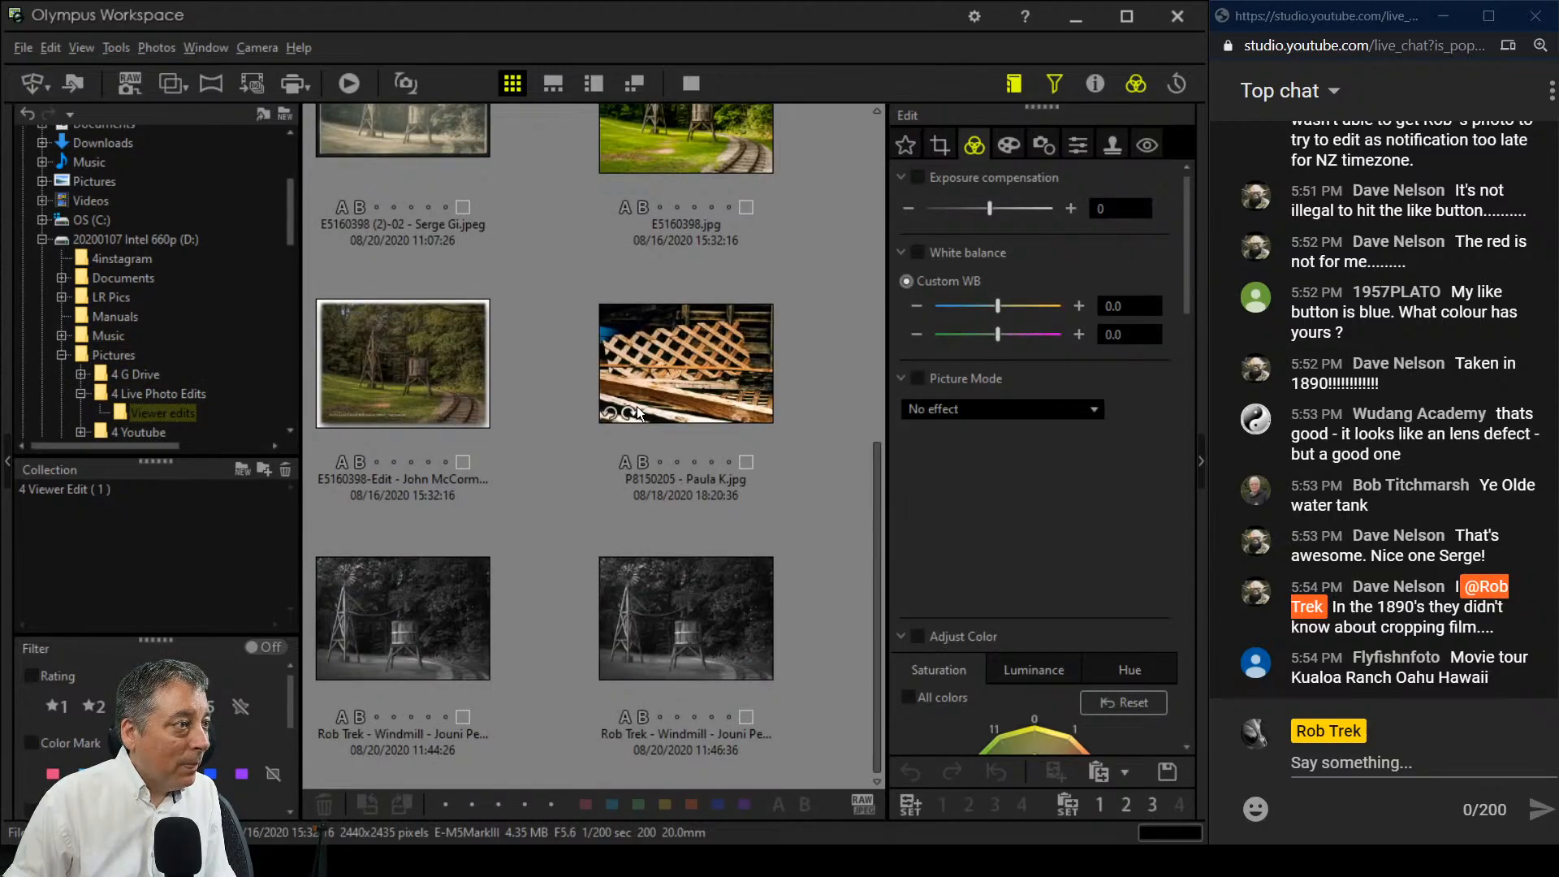
pyautogui.doubleClick(721, 393)
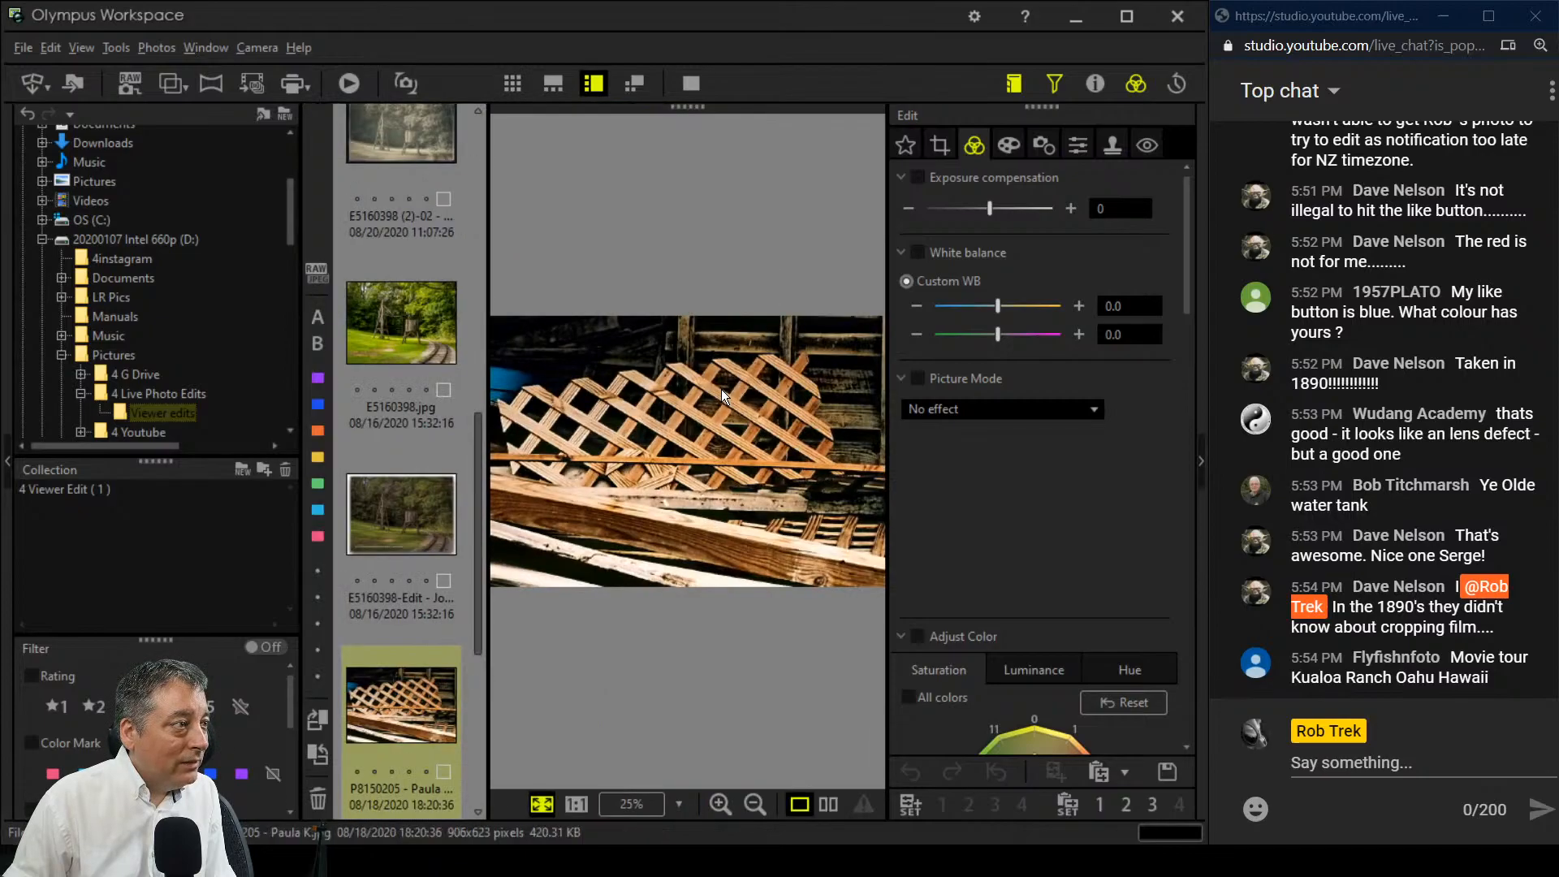
# Step: Hide the folder sidebar and view the wooden lattice photo P8150205 full screen, returning to the filmstrip view
pyautogui.click(5, 469)
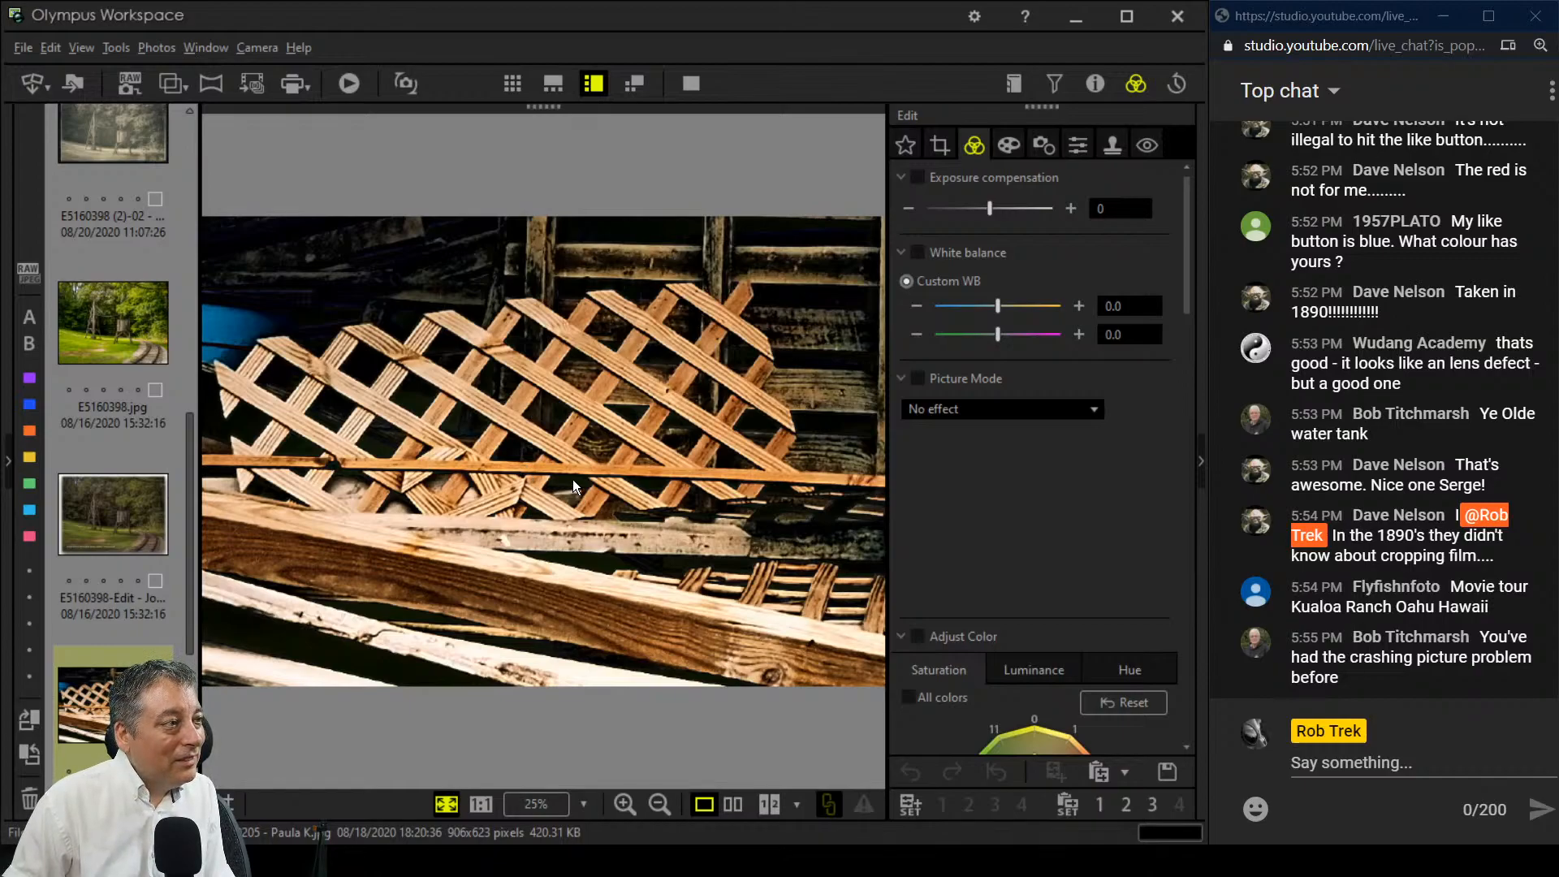
pyautogui.click(703, 87)
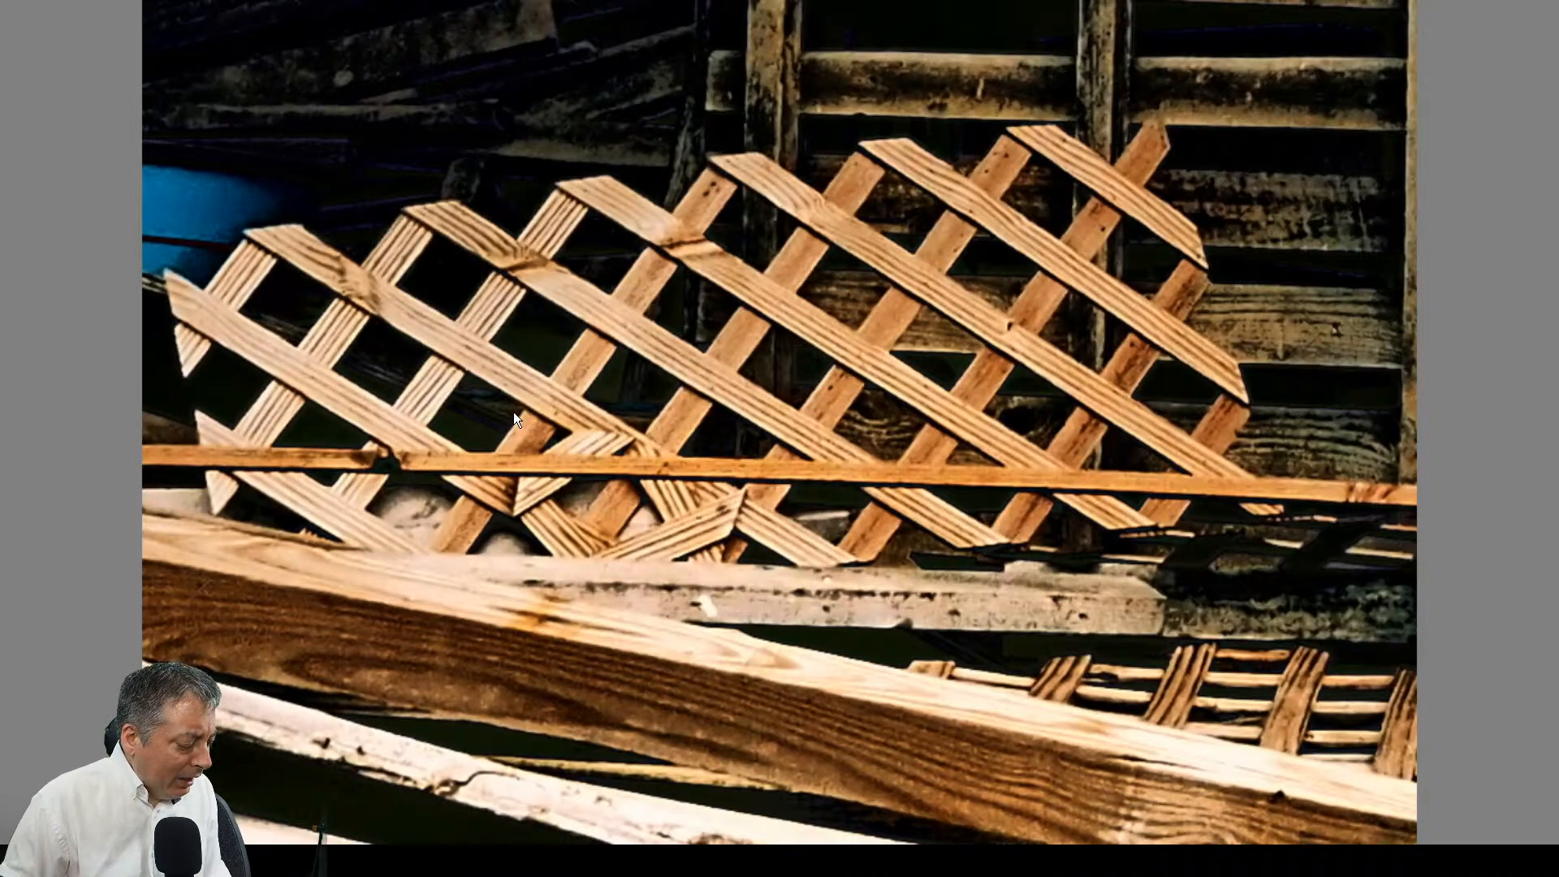
pyautogui.press('Escape')
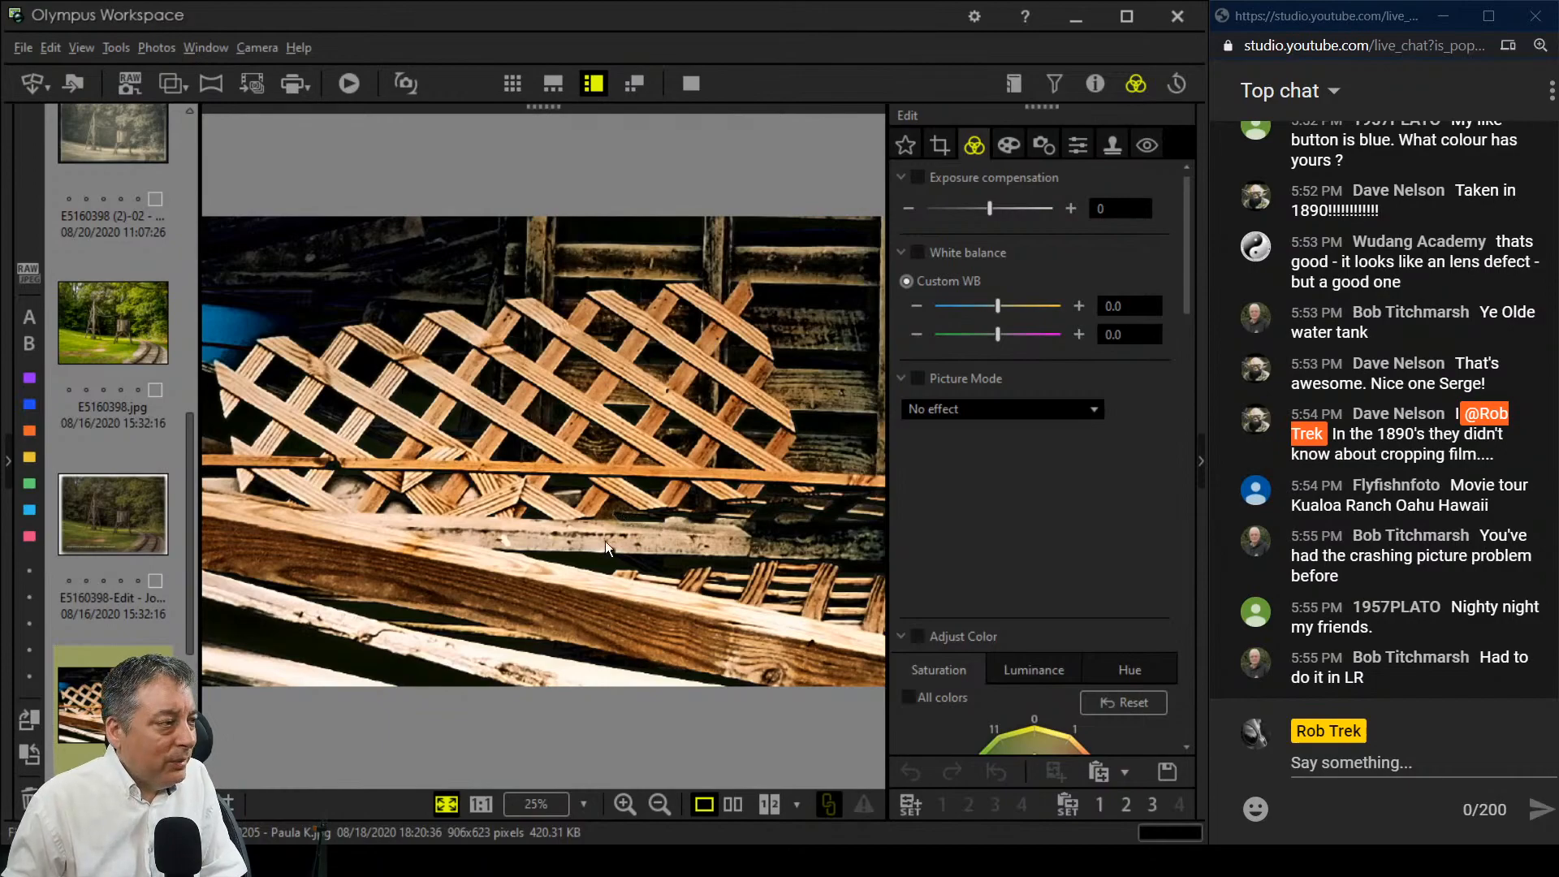
# Step: Open the black-and-white windmill and water tower photo with red fins and view it full screen
pyautogui.scroll(-3, 130, 707)
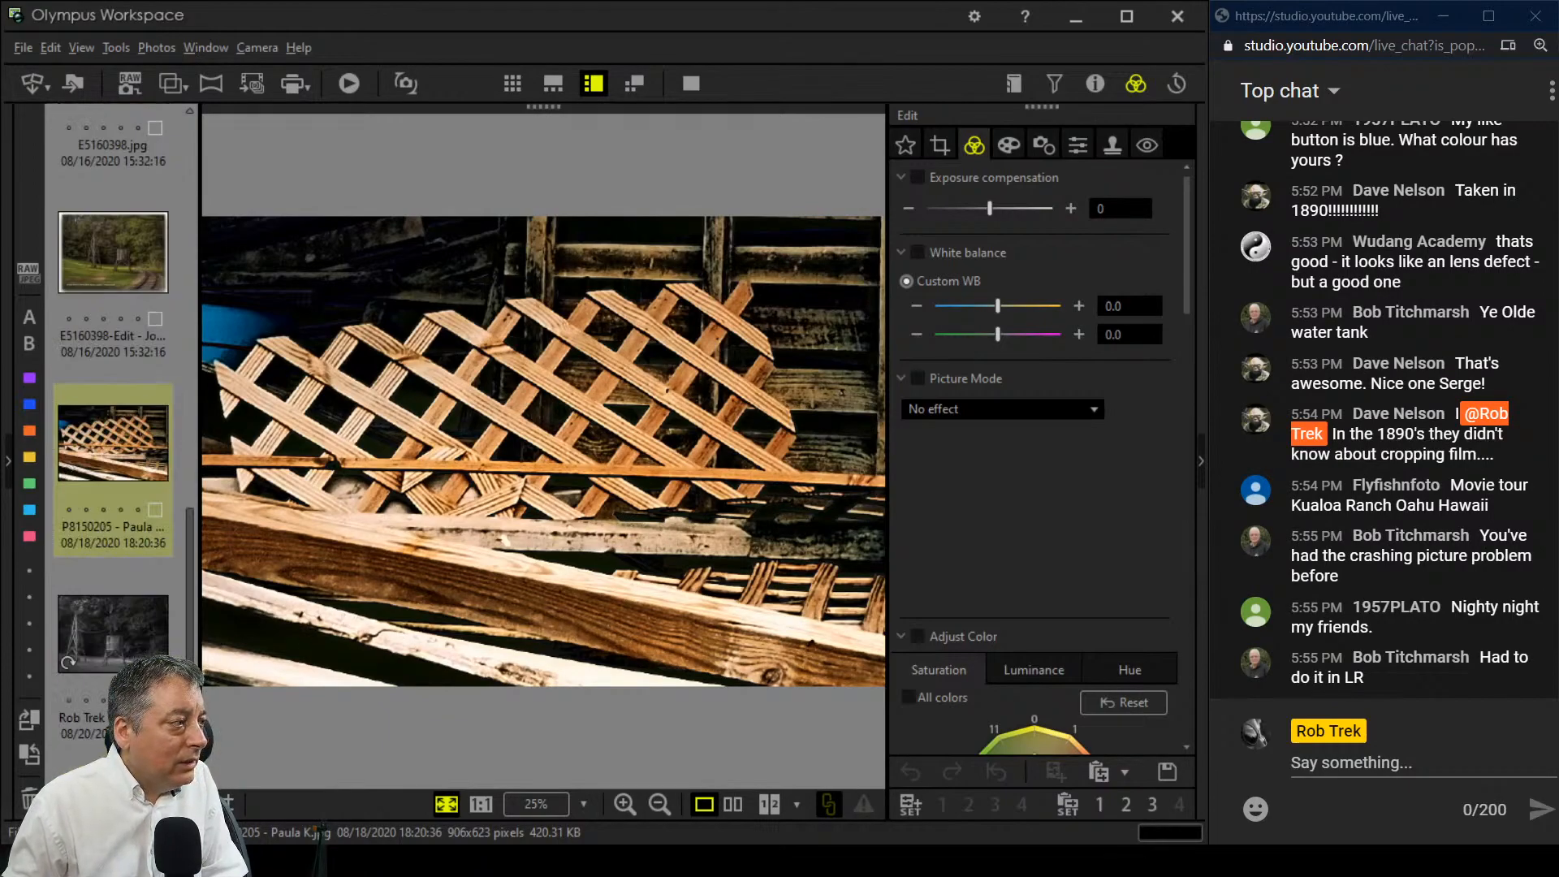
pyautogui.click(138, 648)
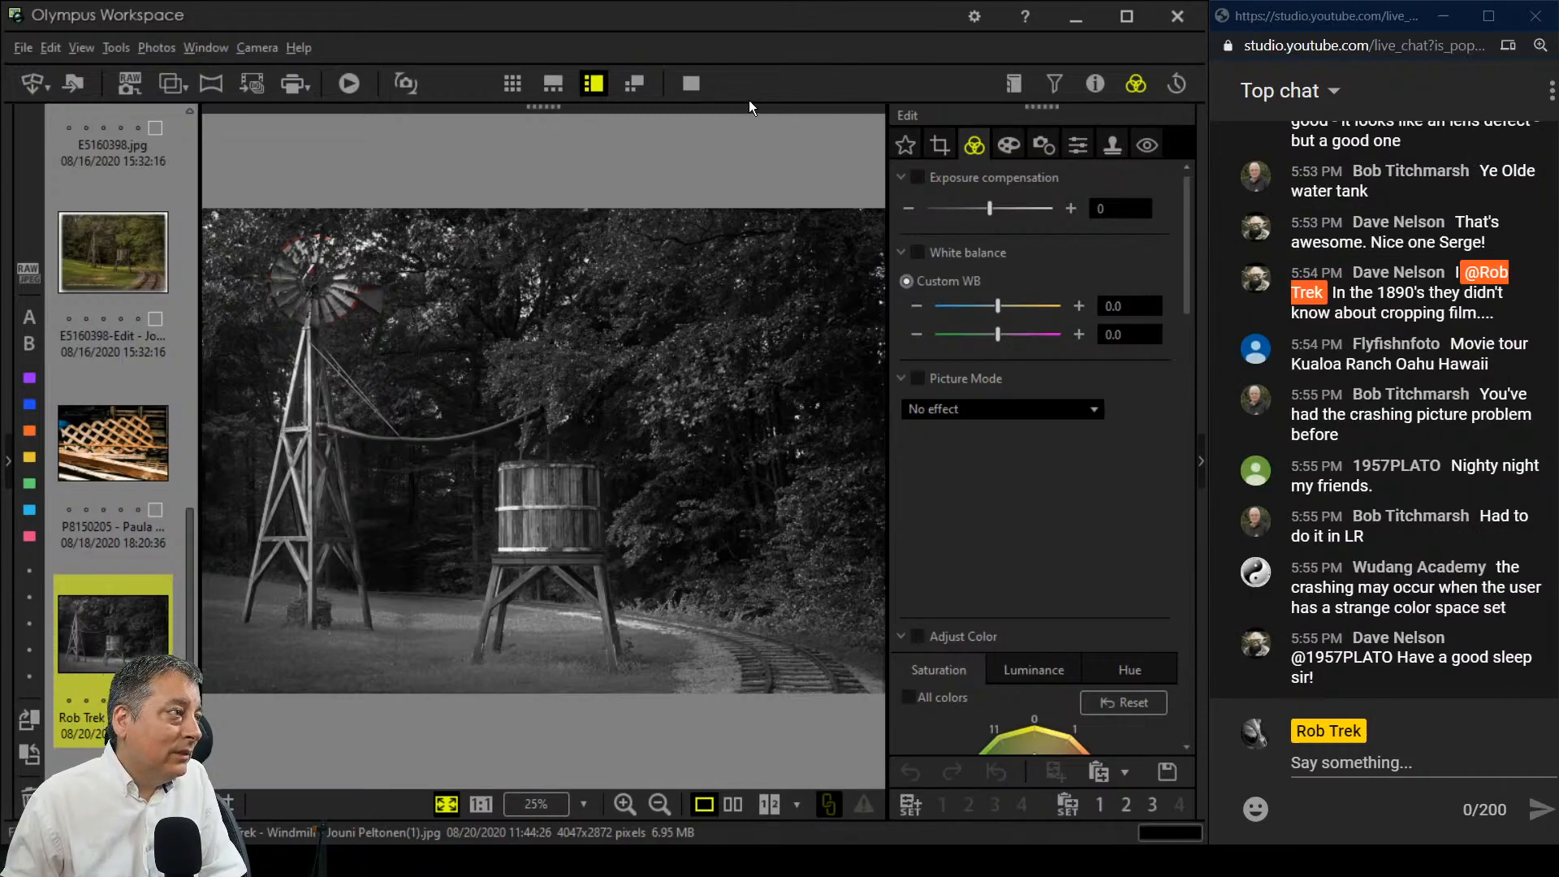
pyautogui.click(691, 84)
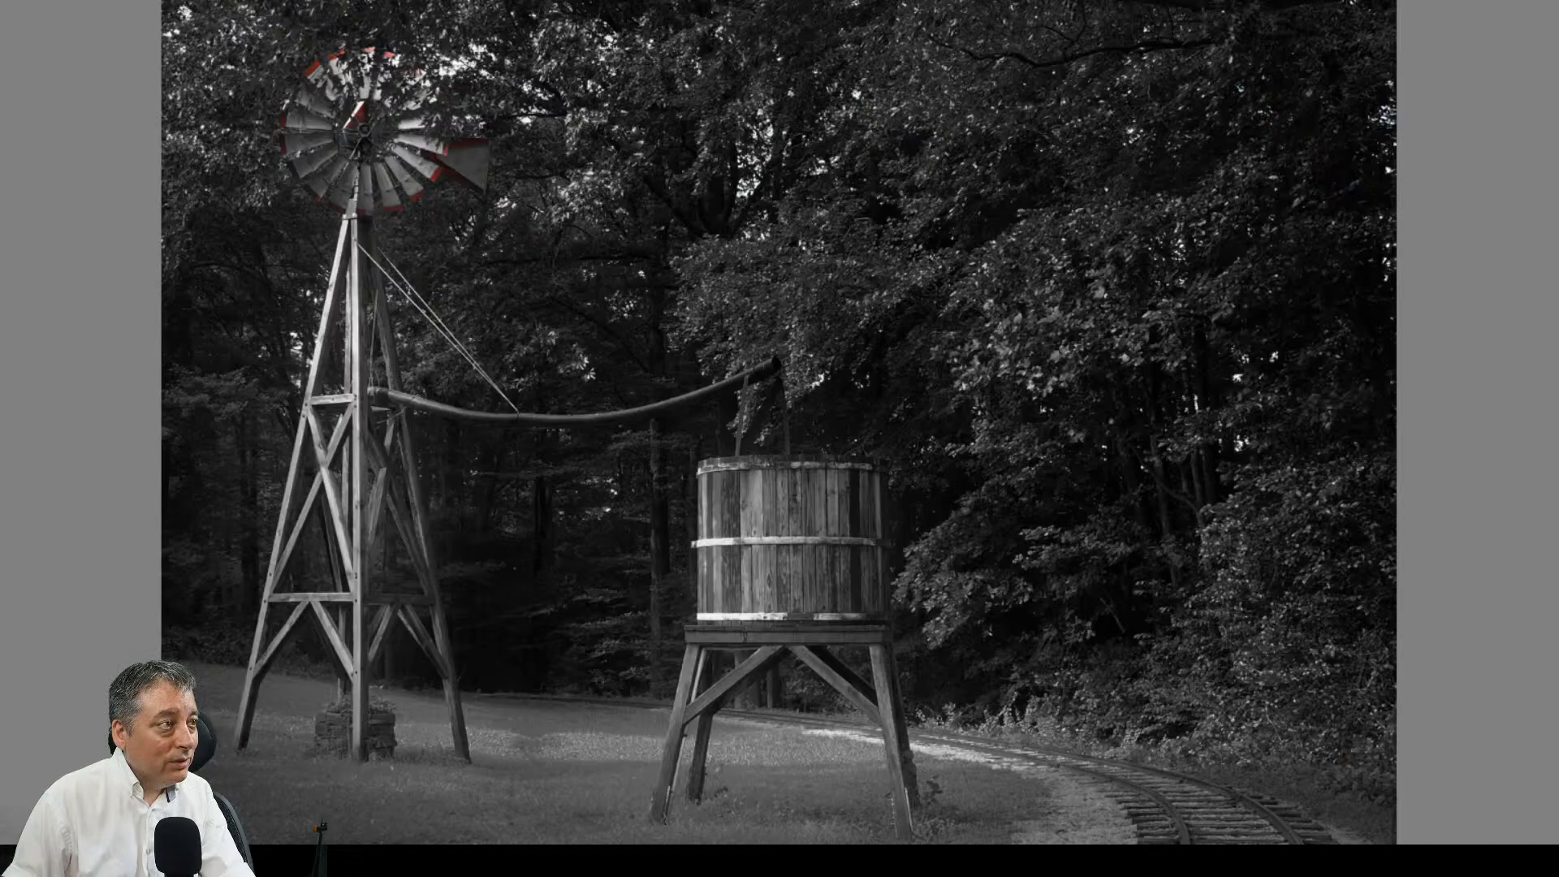
pyautogui.press('Escape')
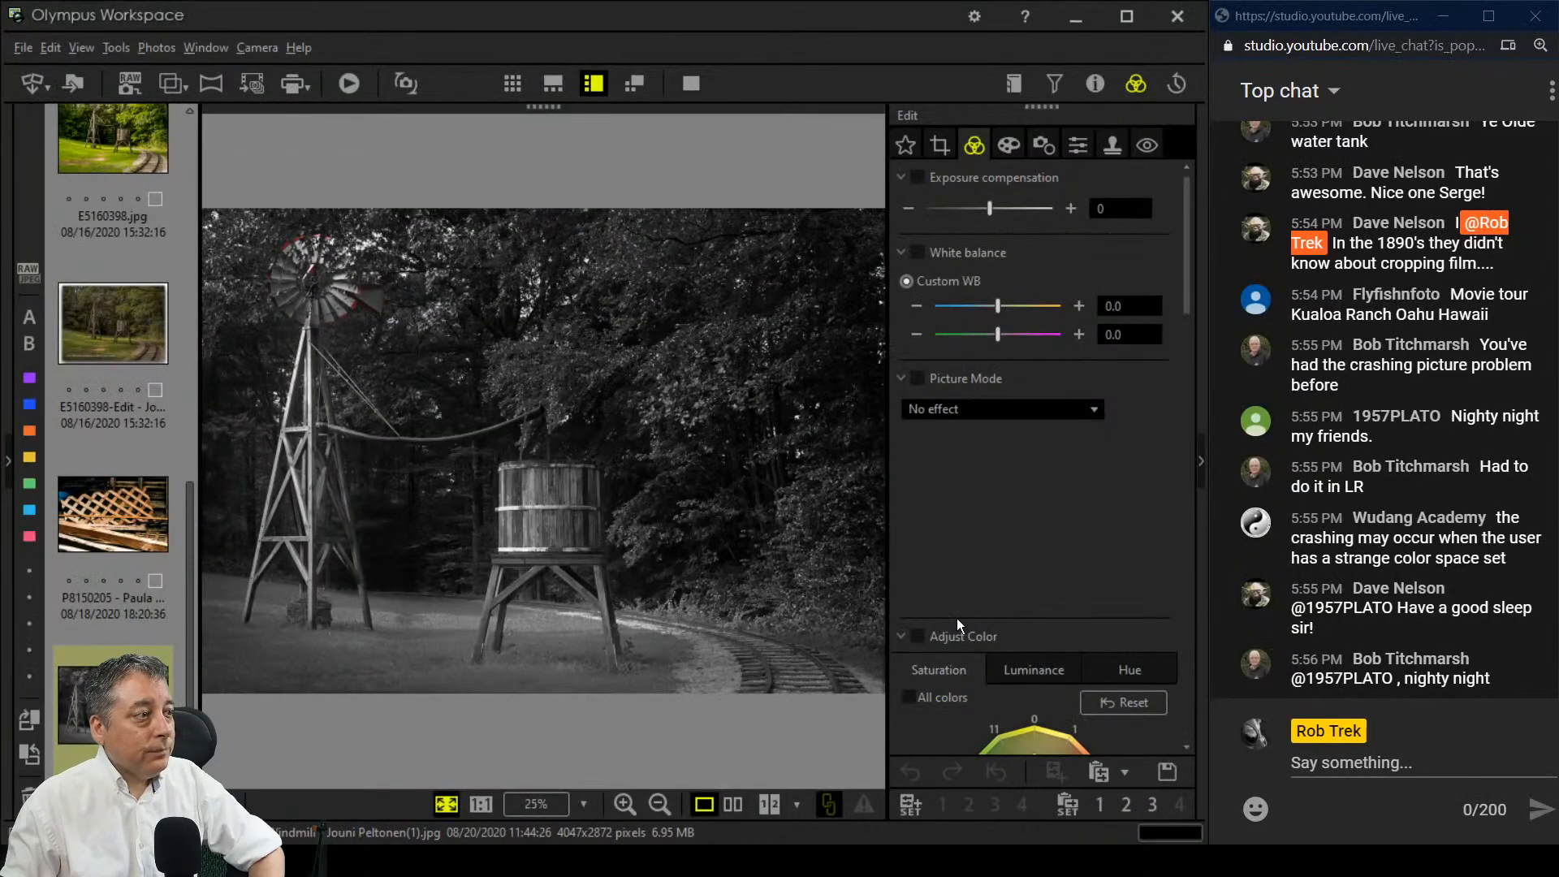
# Step: Compare the two black-and-white windmill photos with red fins and delete the duplicate dated 08/20/2020 11:44:26
pyautogui.scroll(-3, 155, 686)
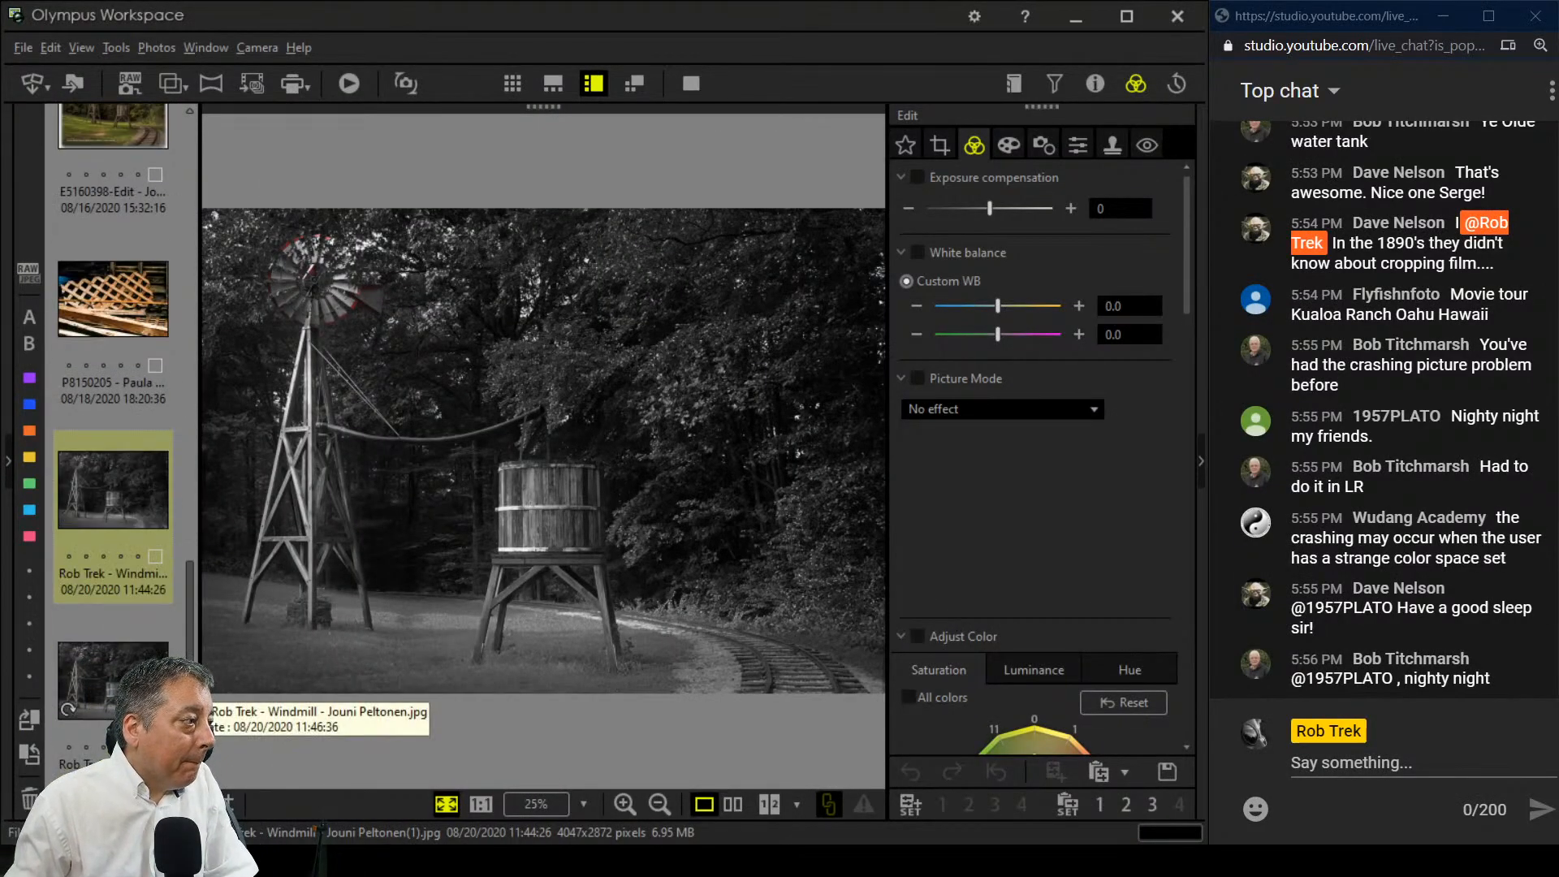
pyautogui.click(151, 687)
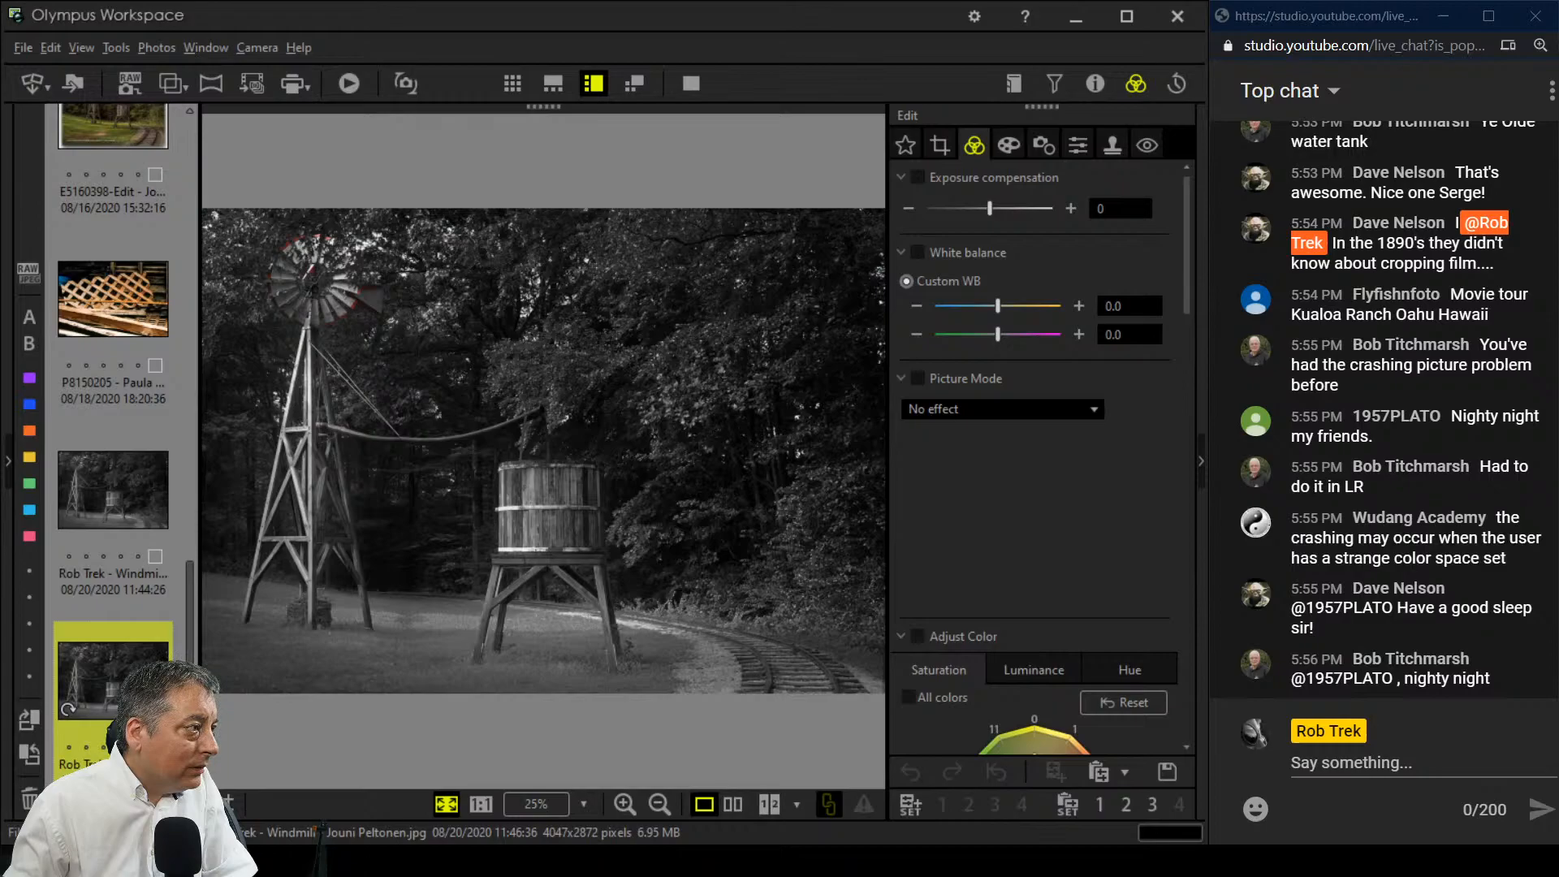
pyautogui.click(147, 488)
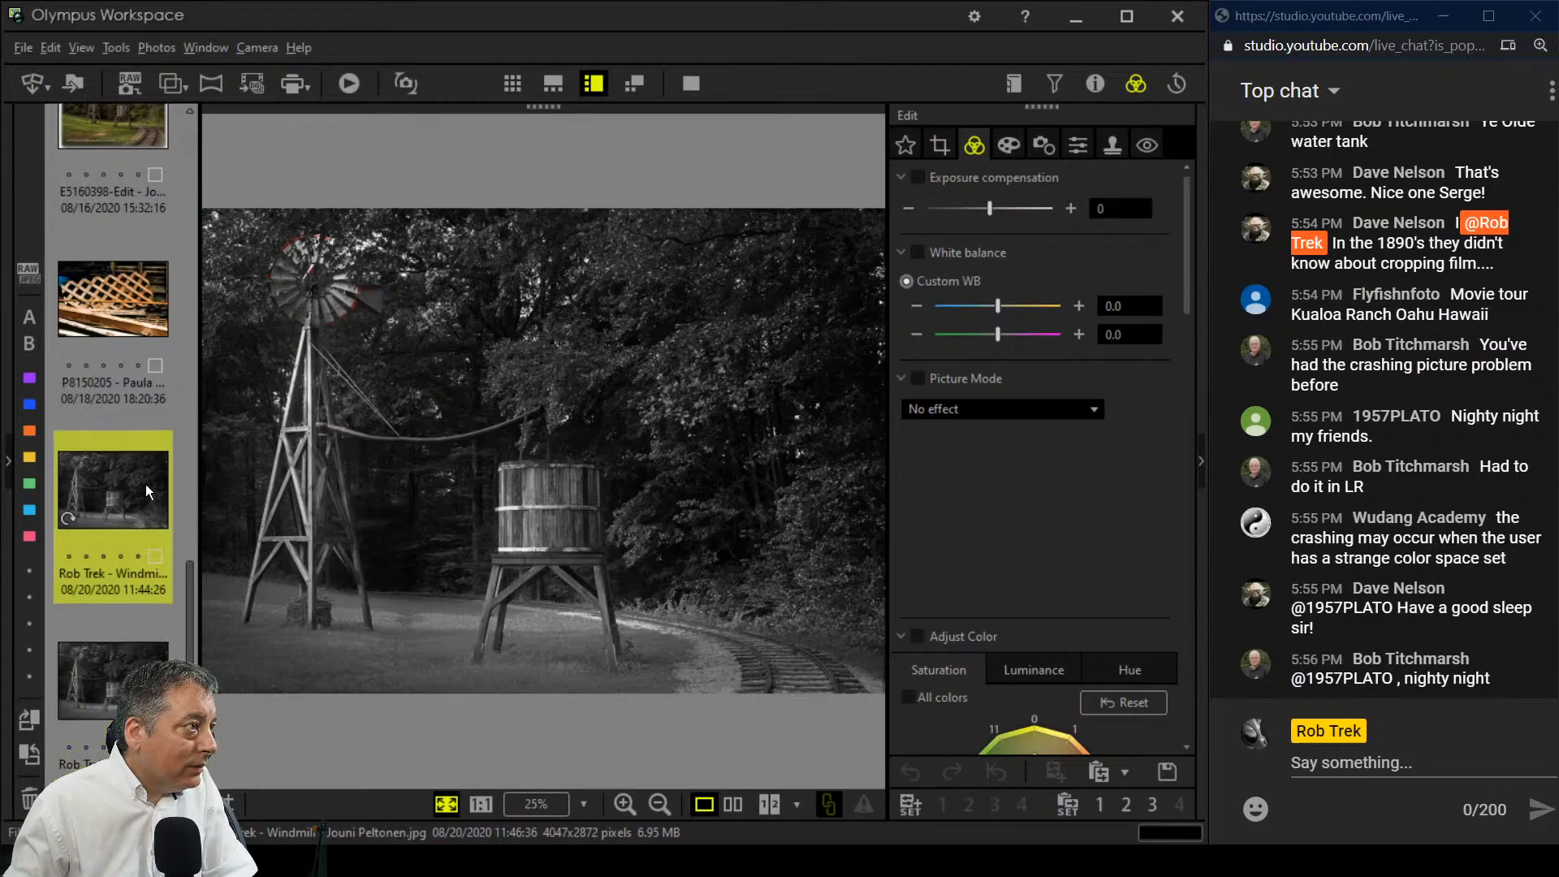
pyautogui.click(145, 687)
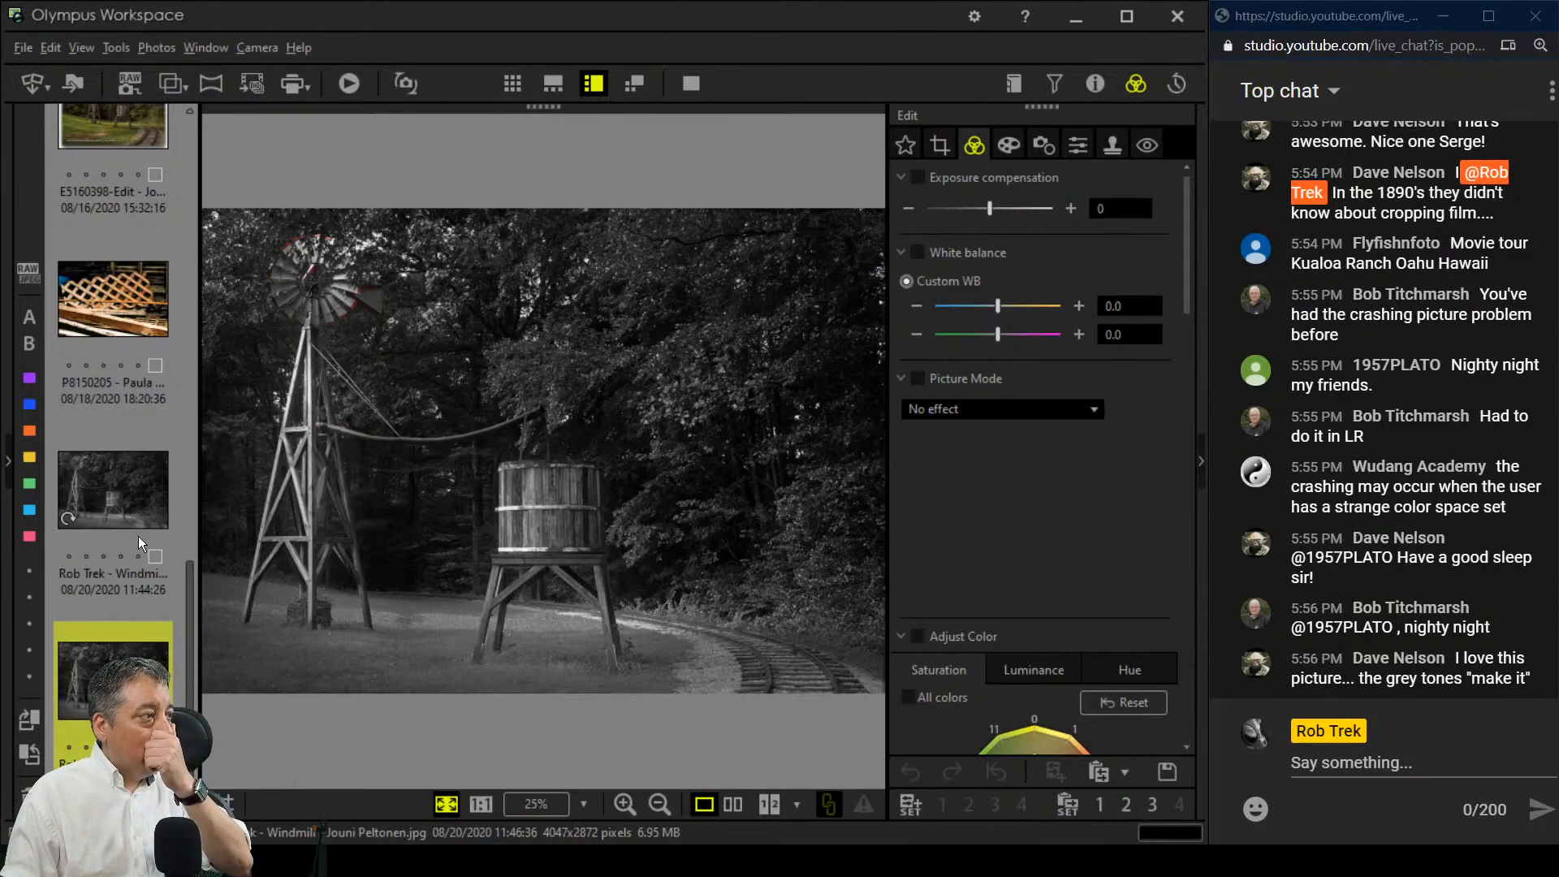
pyautogui.click(124, 486)
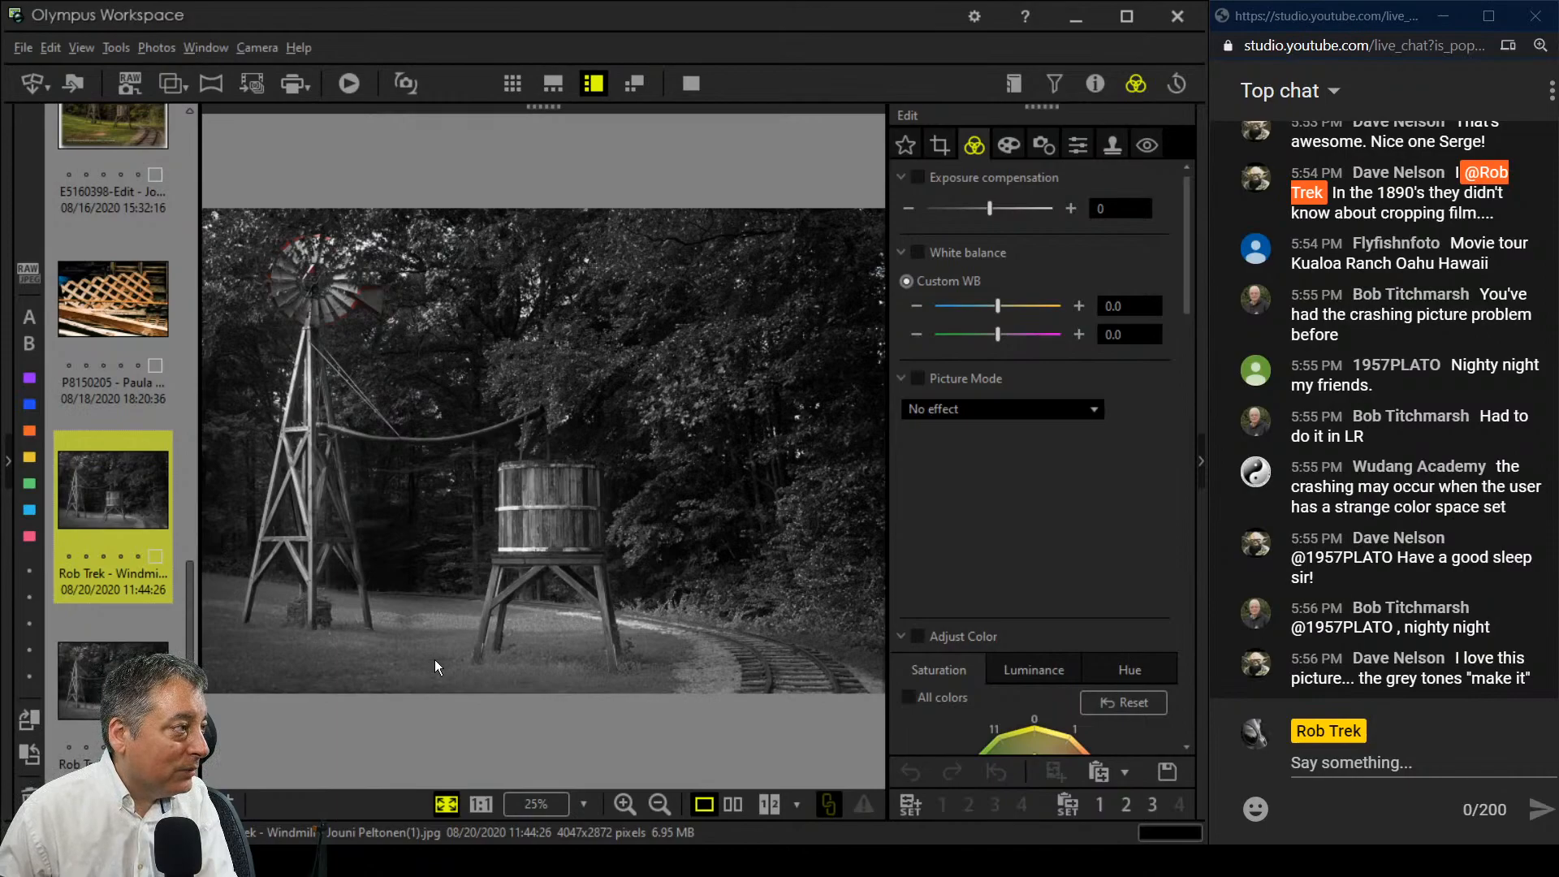
pyautogui.press('Delete')
pyautogui.click(720, 533)
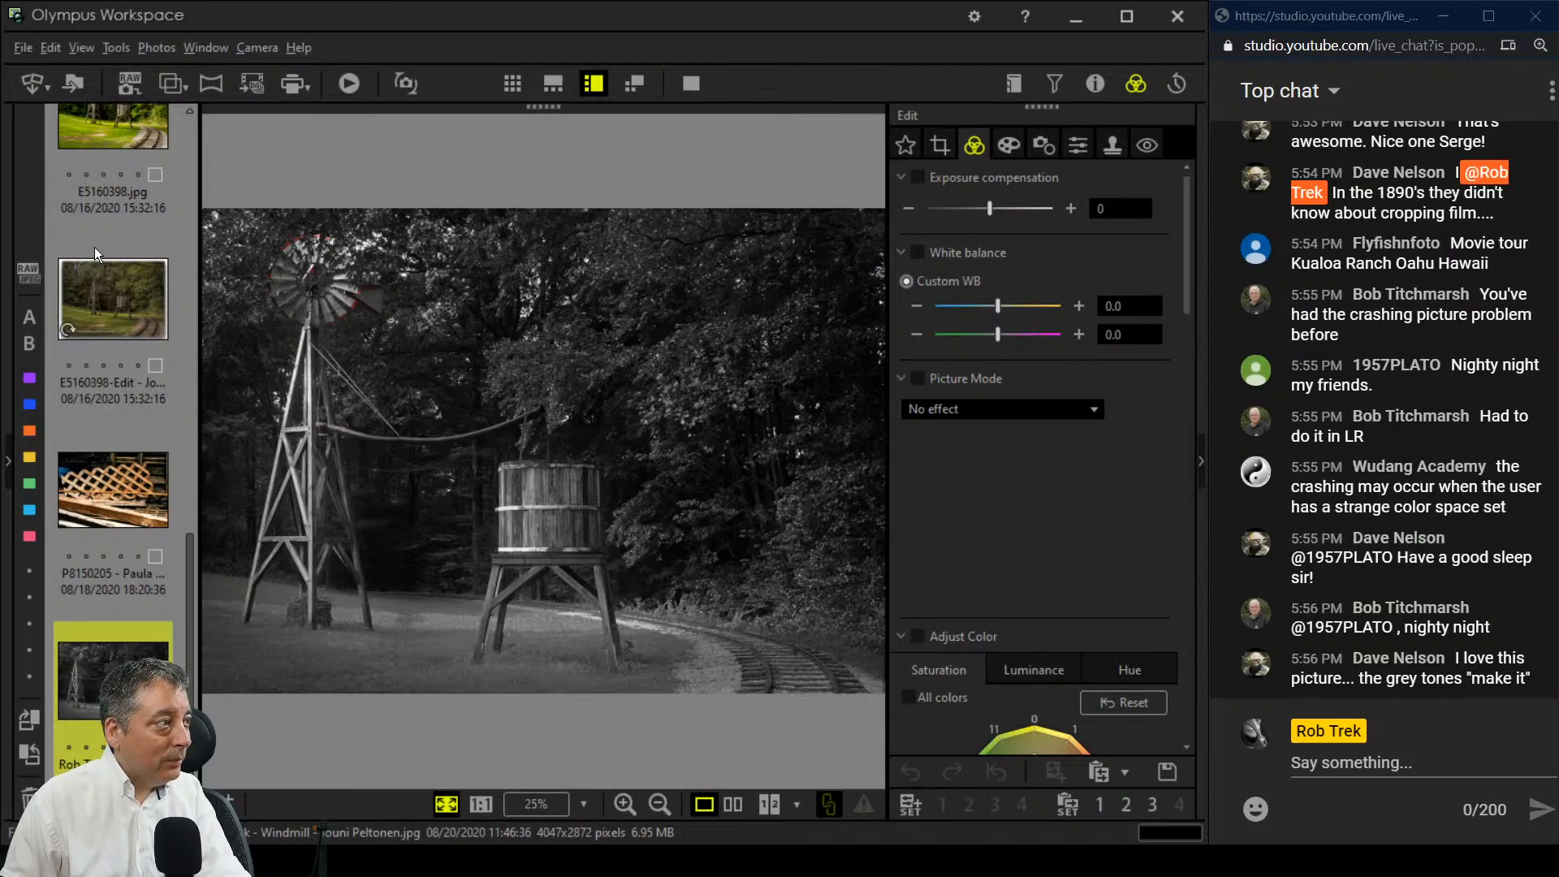
# Step: Open the white-bordered photo E5160398-Edit in IrfanView and view it full screen
pyautogui.rightClick(99, 289)
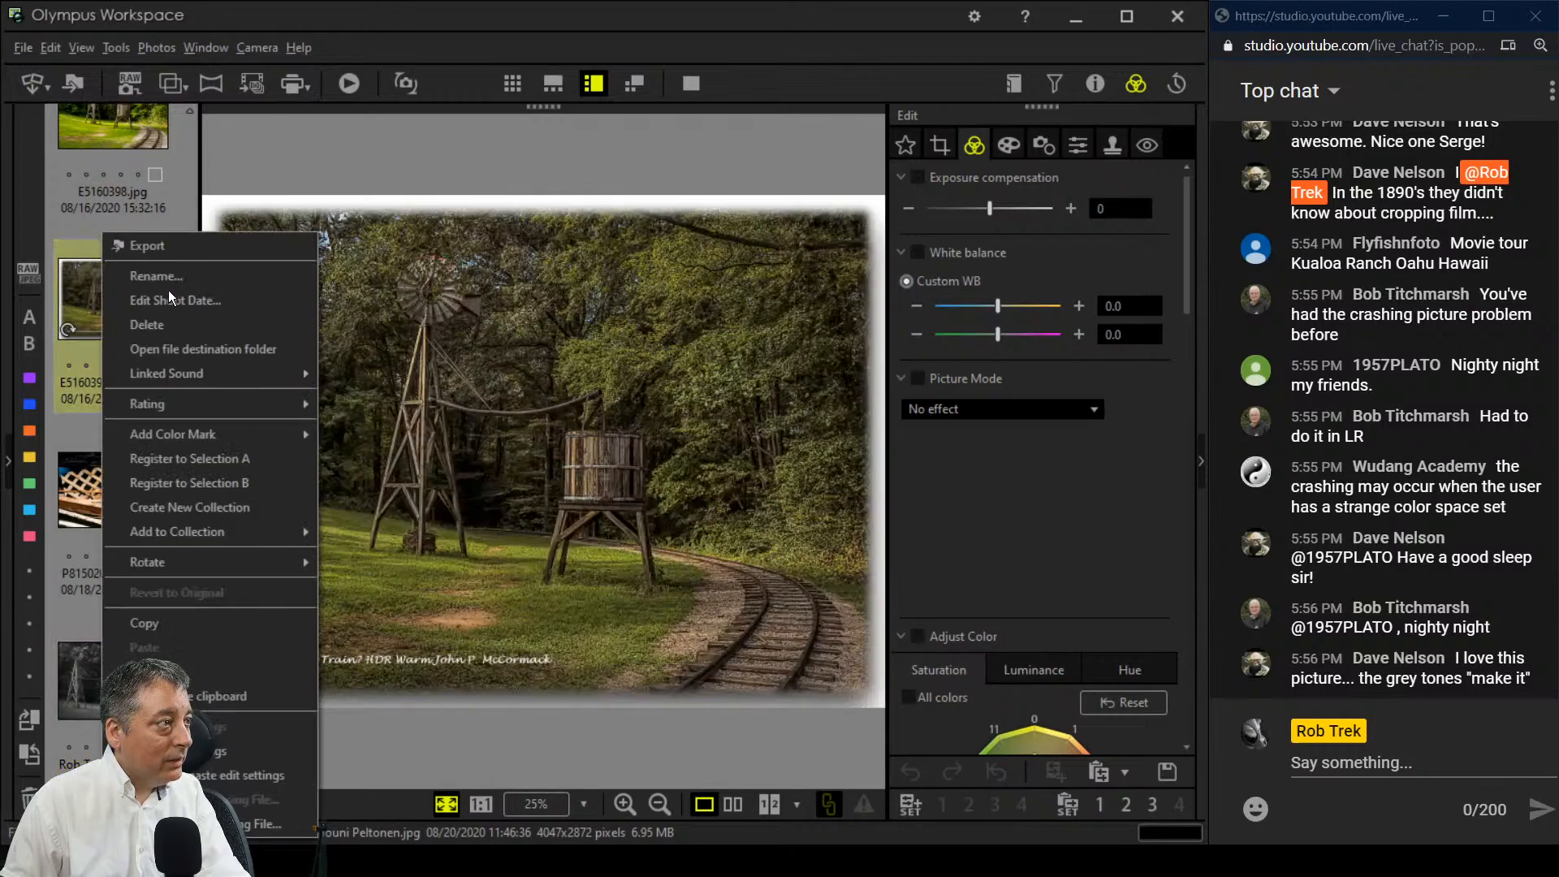
pyautogui.click(248, 176)
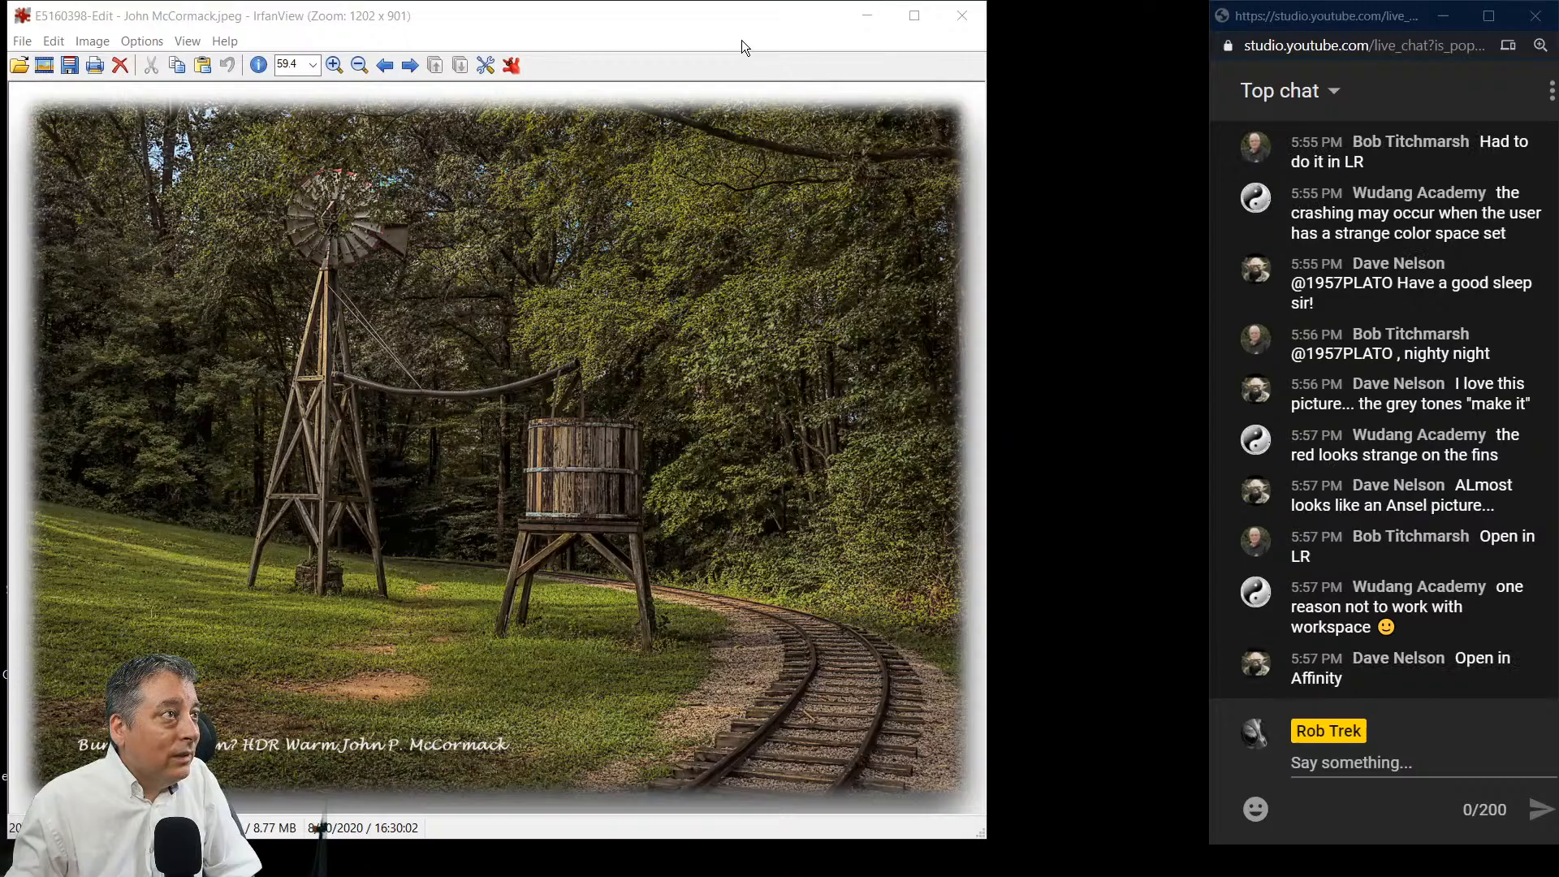
pyautogui.press('Return')
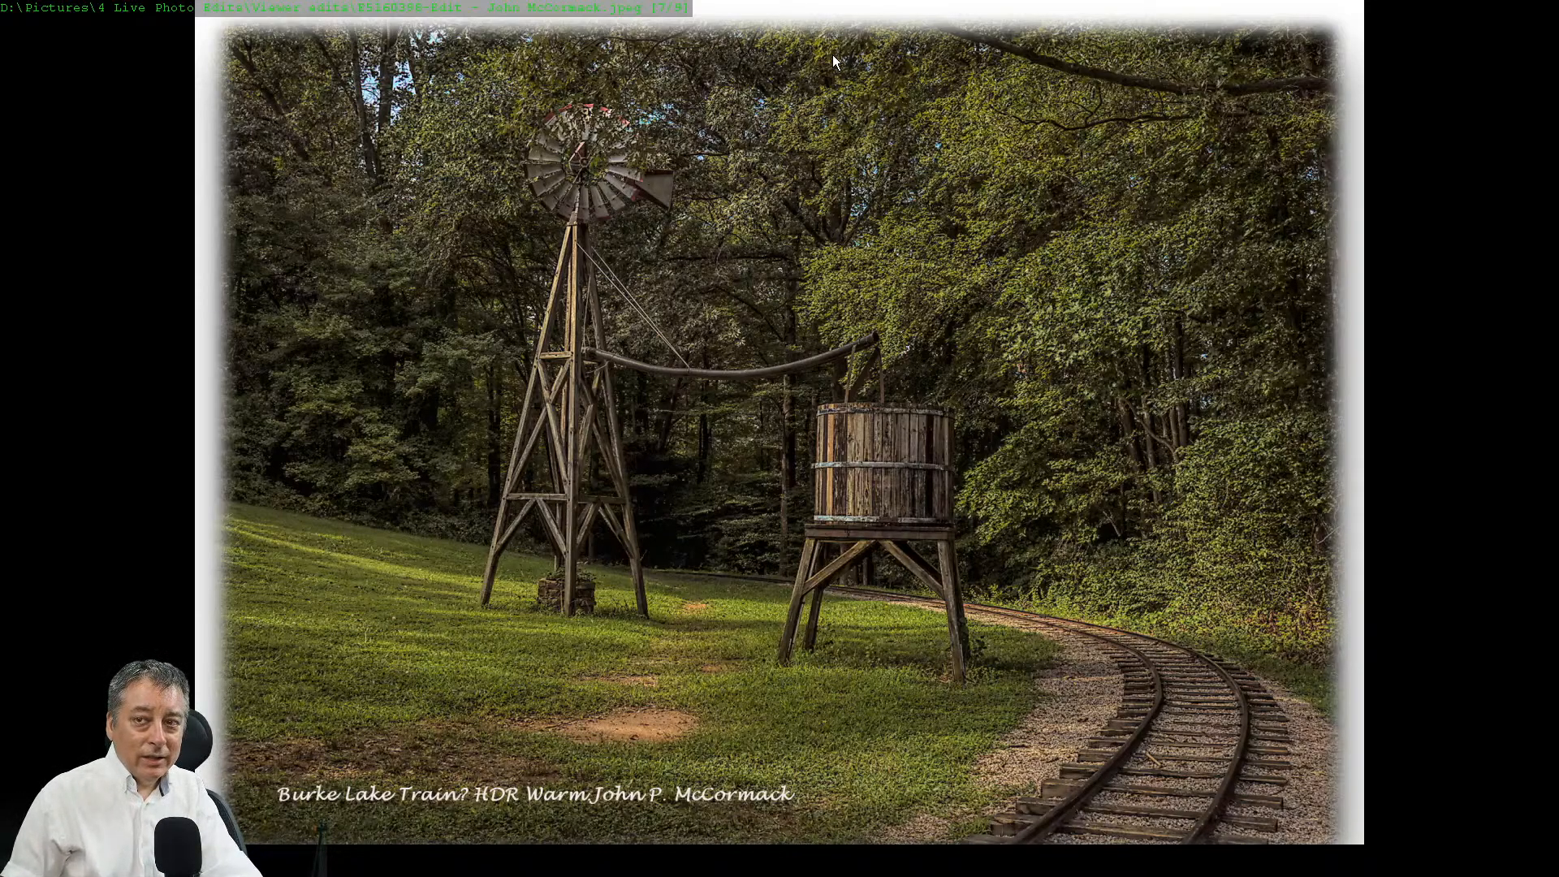
pyautogui.press('Escape')
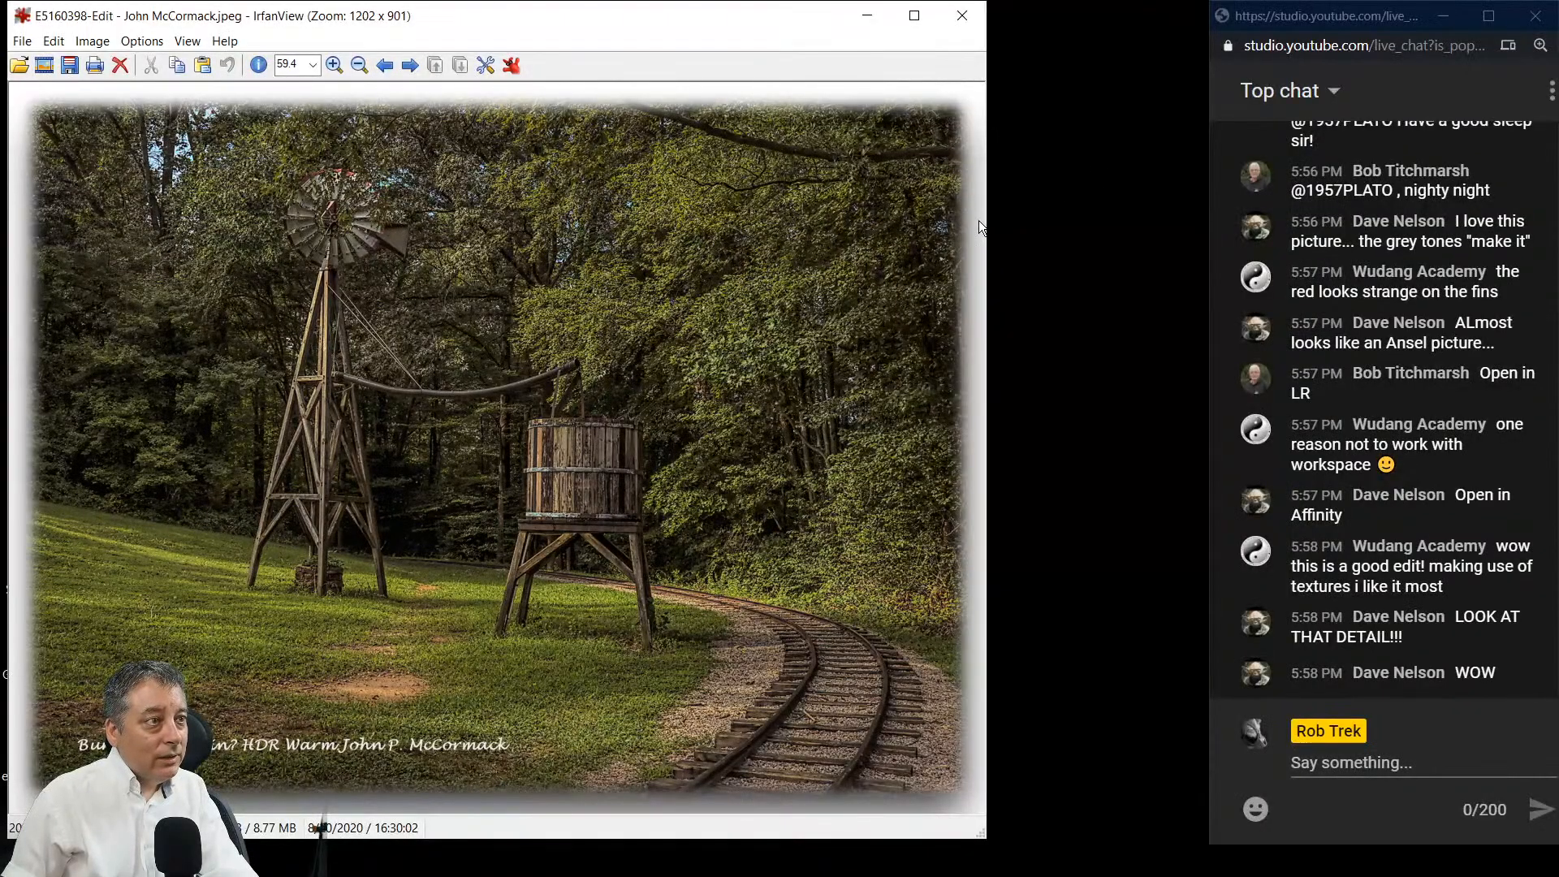
# Step: Widen the image window and show the white-bordered windmill photo full screen once more
pyautogui.moveTo(986, 224); pyautogui.dragTo(1130, 229)
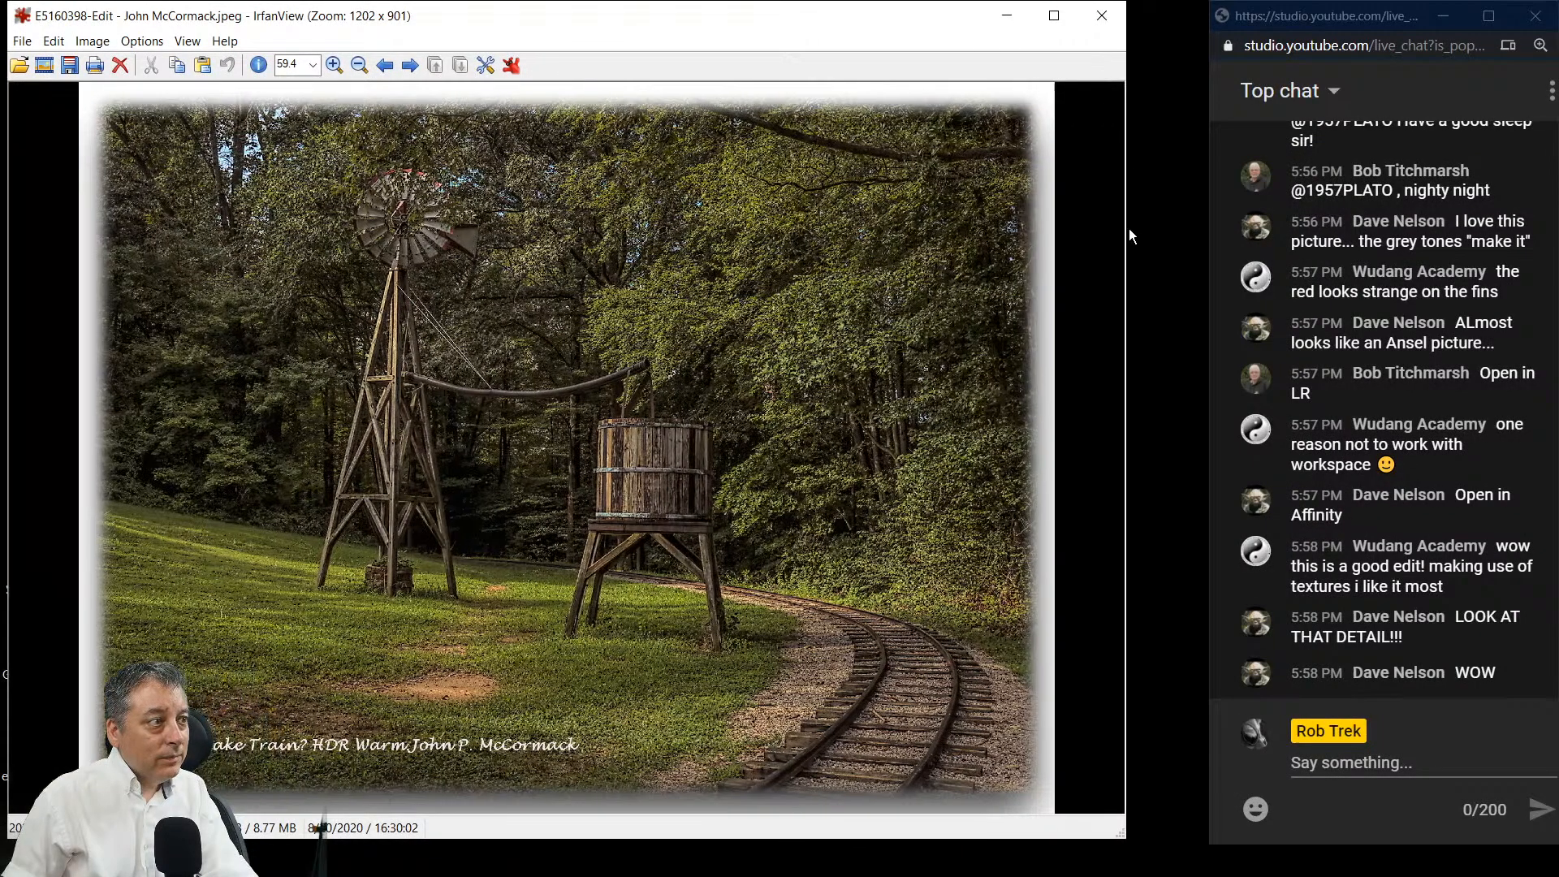
pyautogui.press('Return')
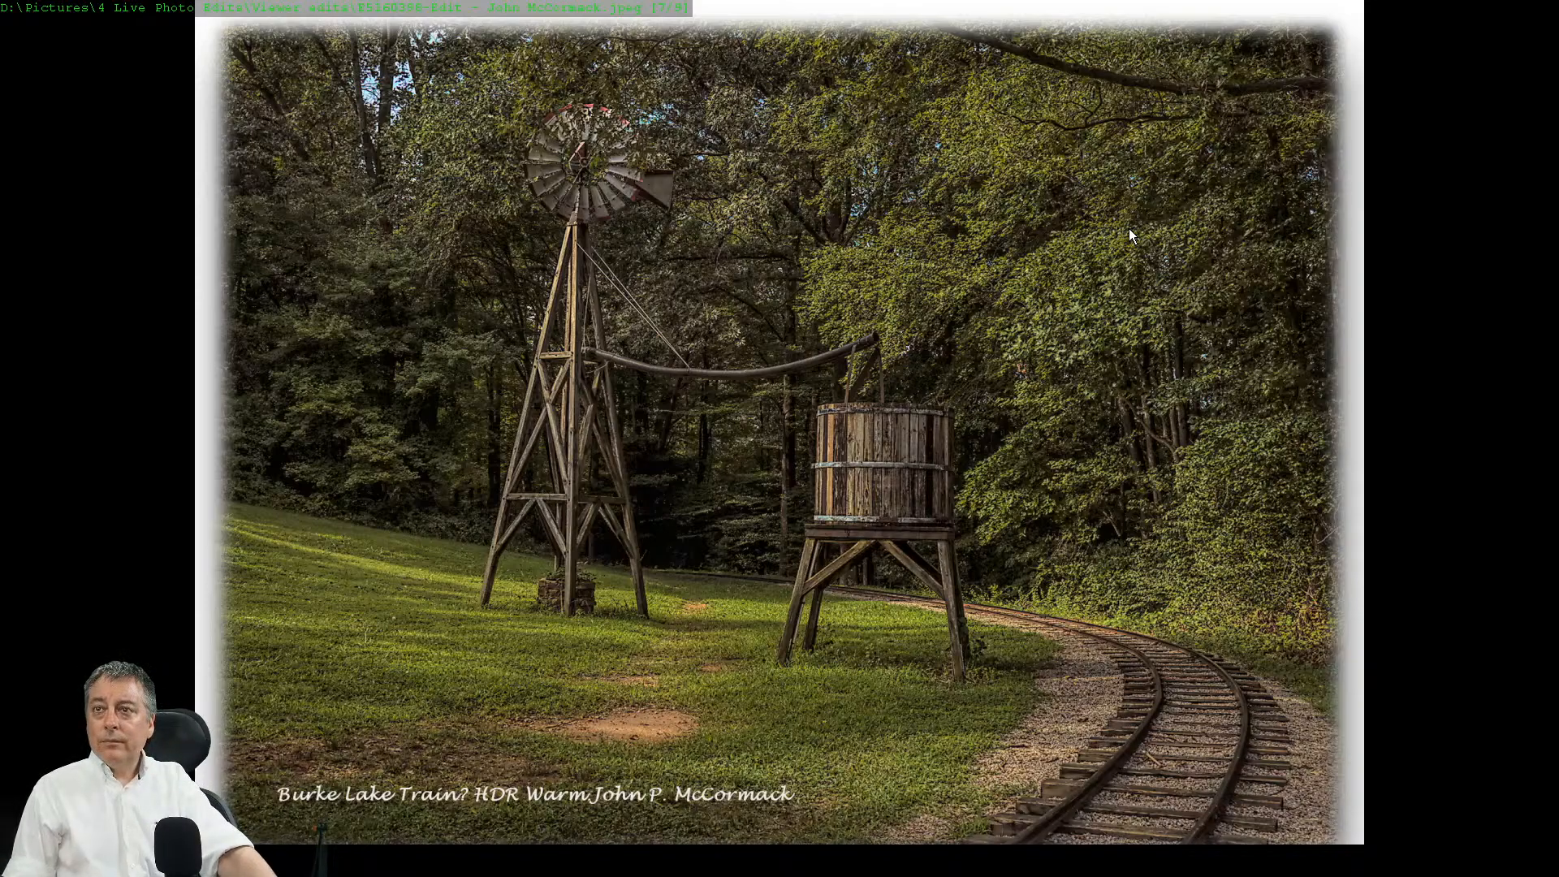
pyautogui.press('Return')
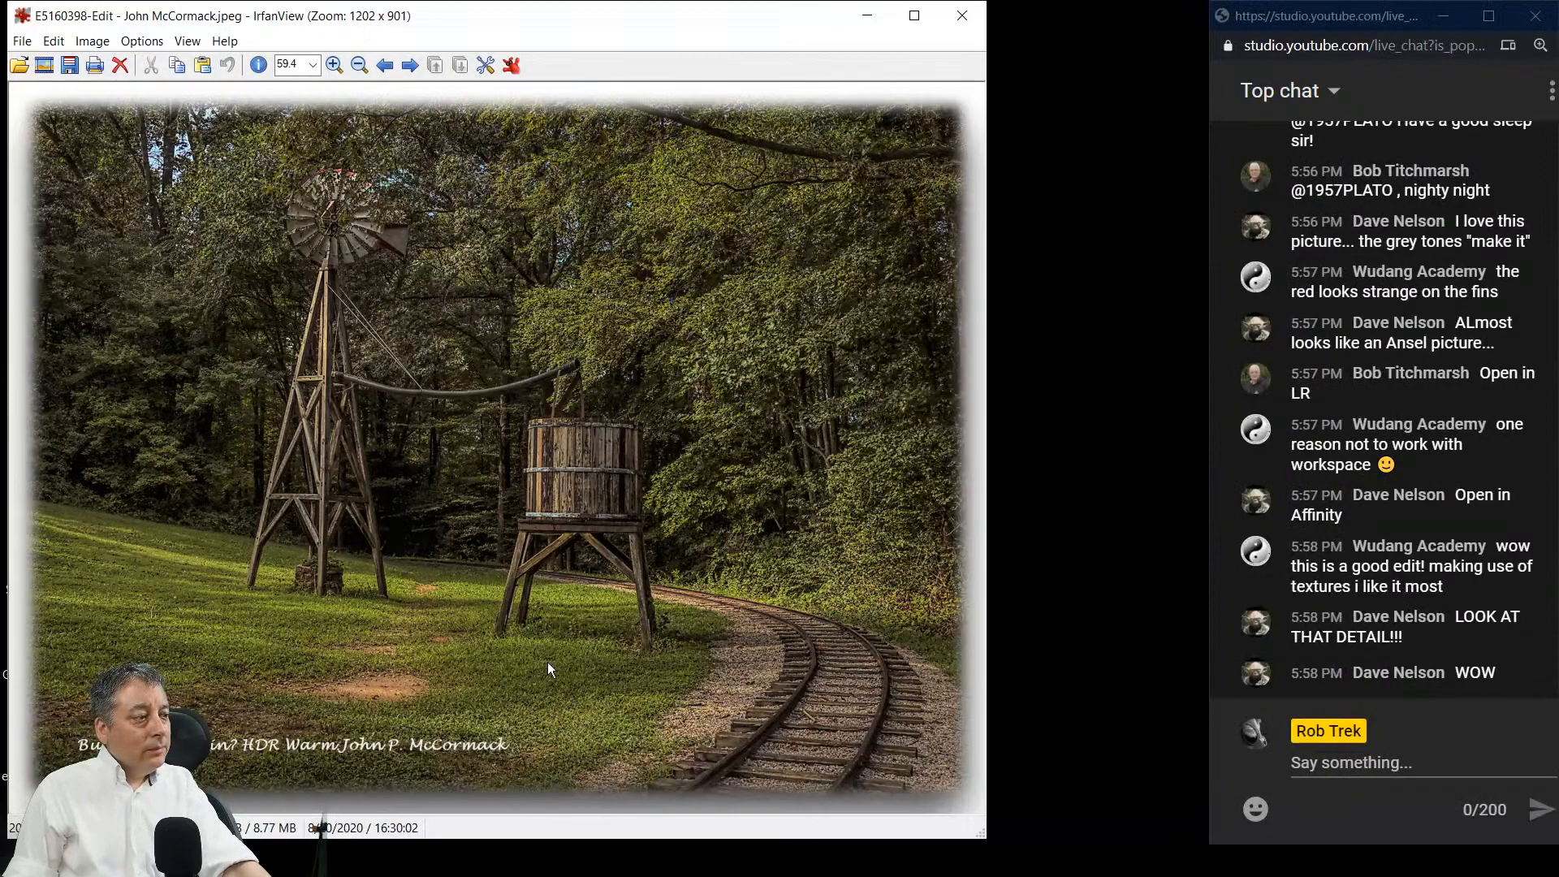
# Step: Relaunch Olympus Workspace and browse drive D's Pictures > 4 Live Photo Edits to the Viewer edits folder
pyautogui.moveTo(885, 861)
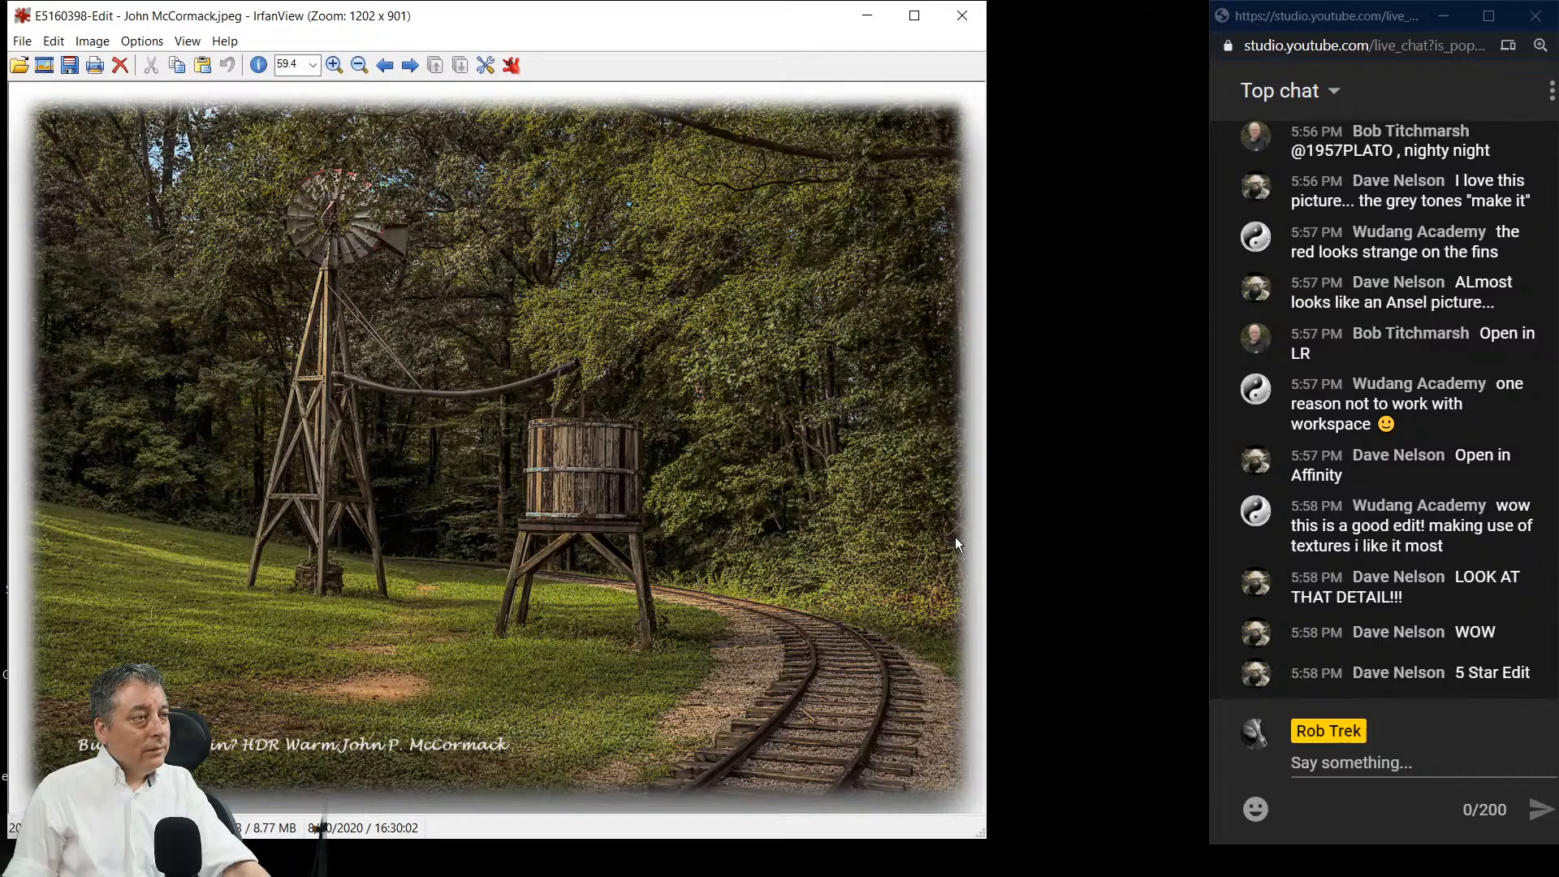
pyautogui.moveTo(648, 862)
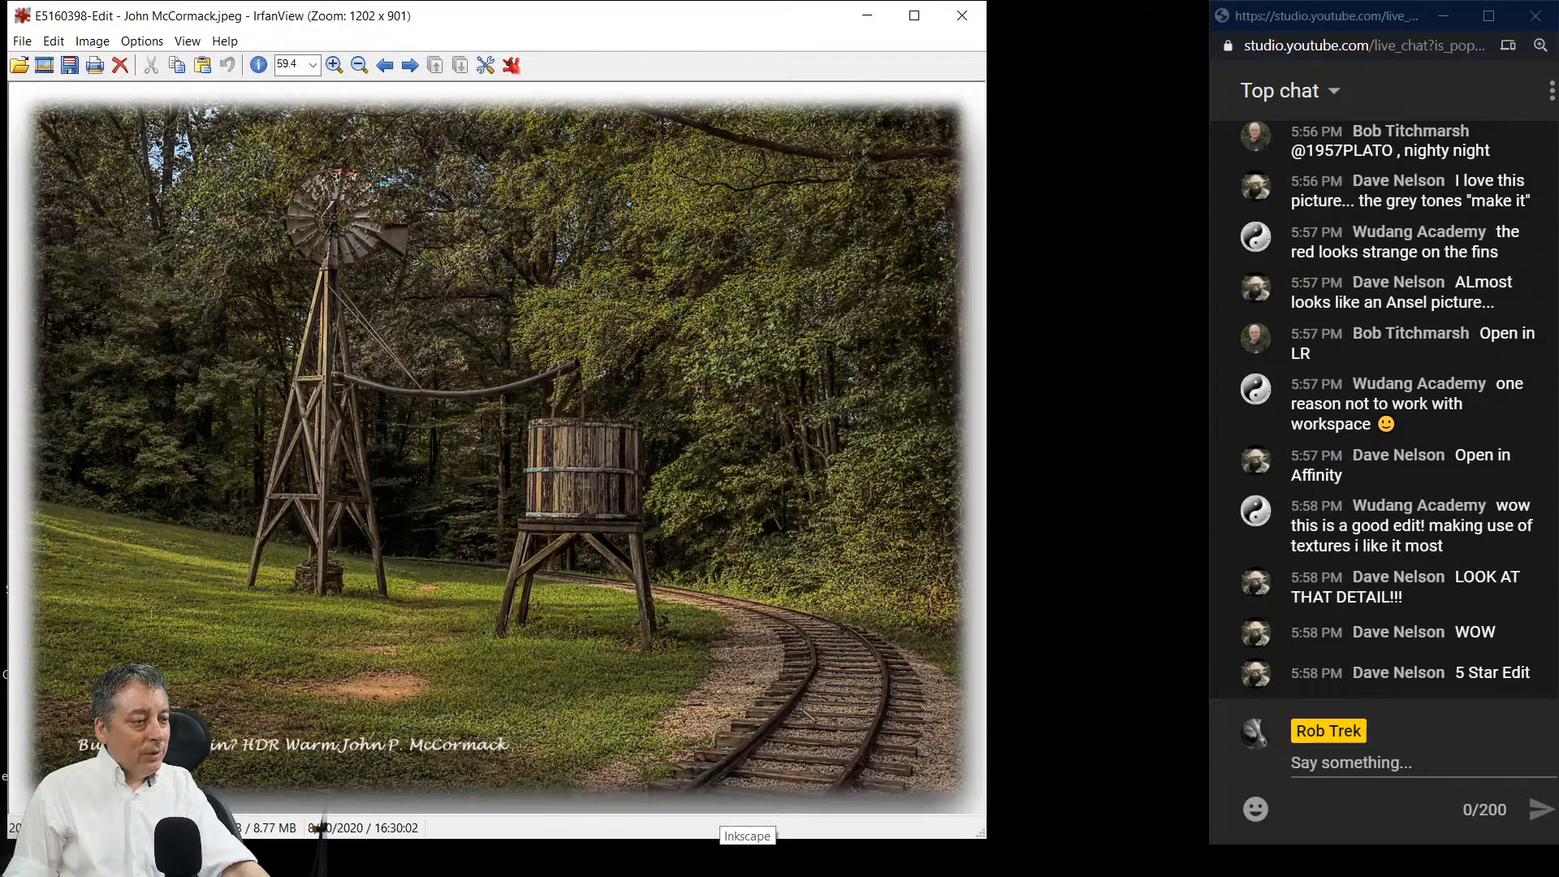
pyautogui.click(969, 861)
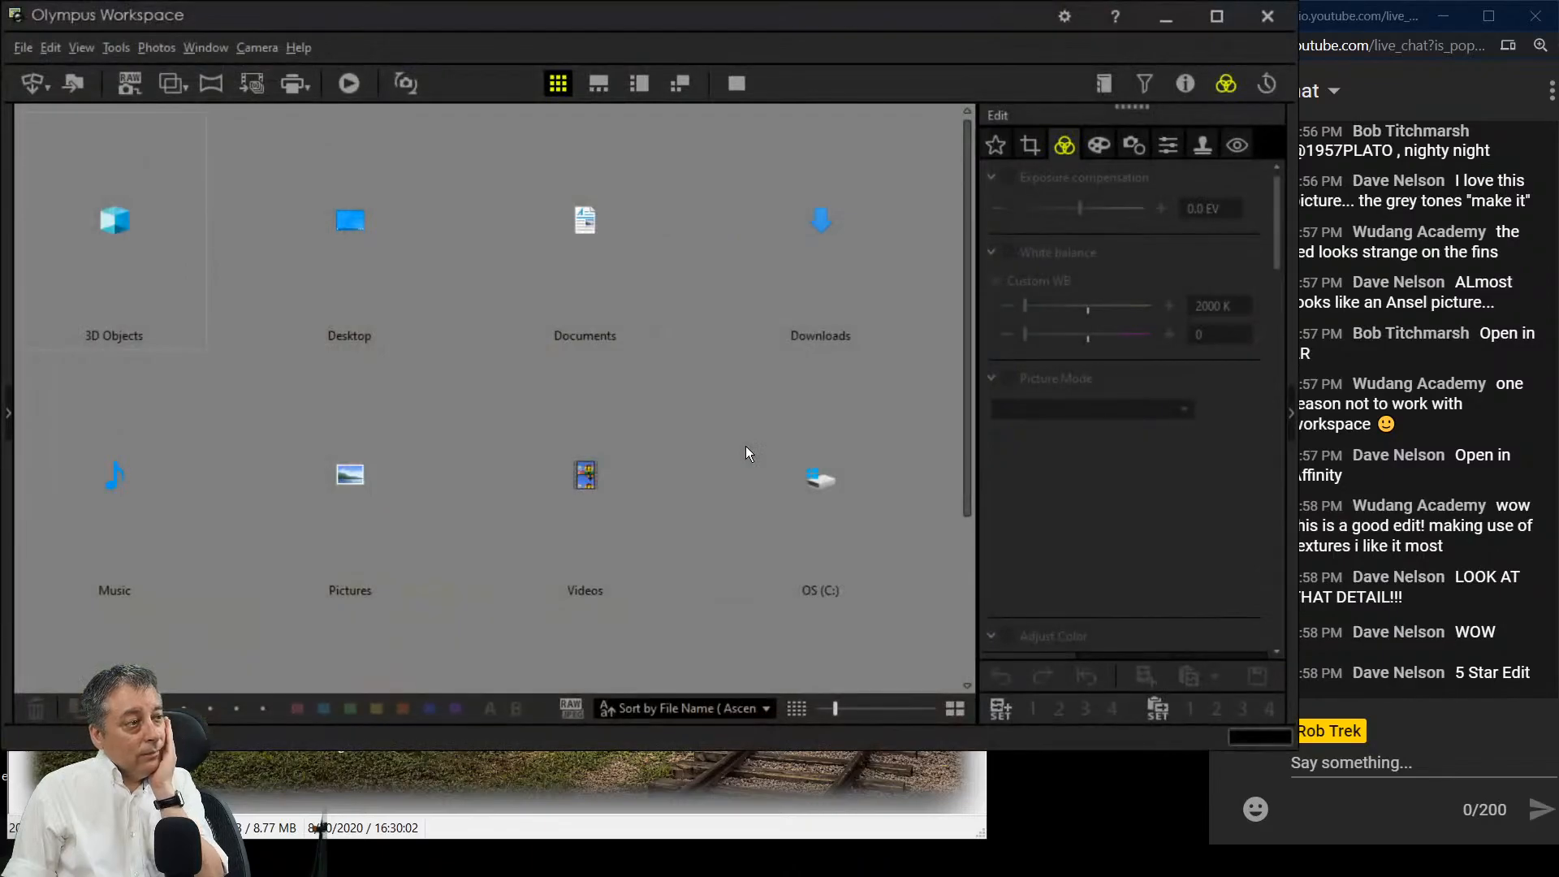
pyautogui.click(9, 413)
pyautogui.click(81, 384)
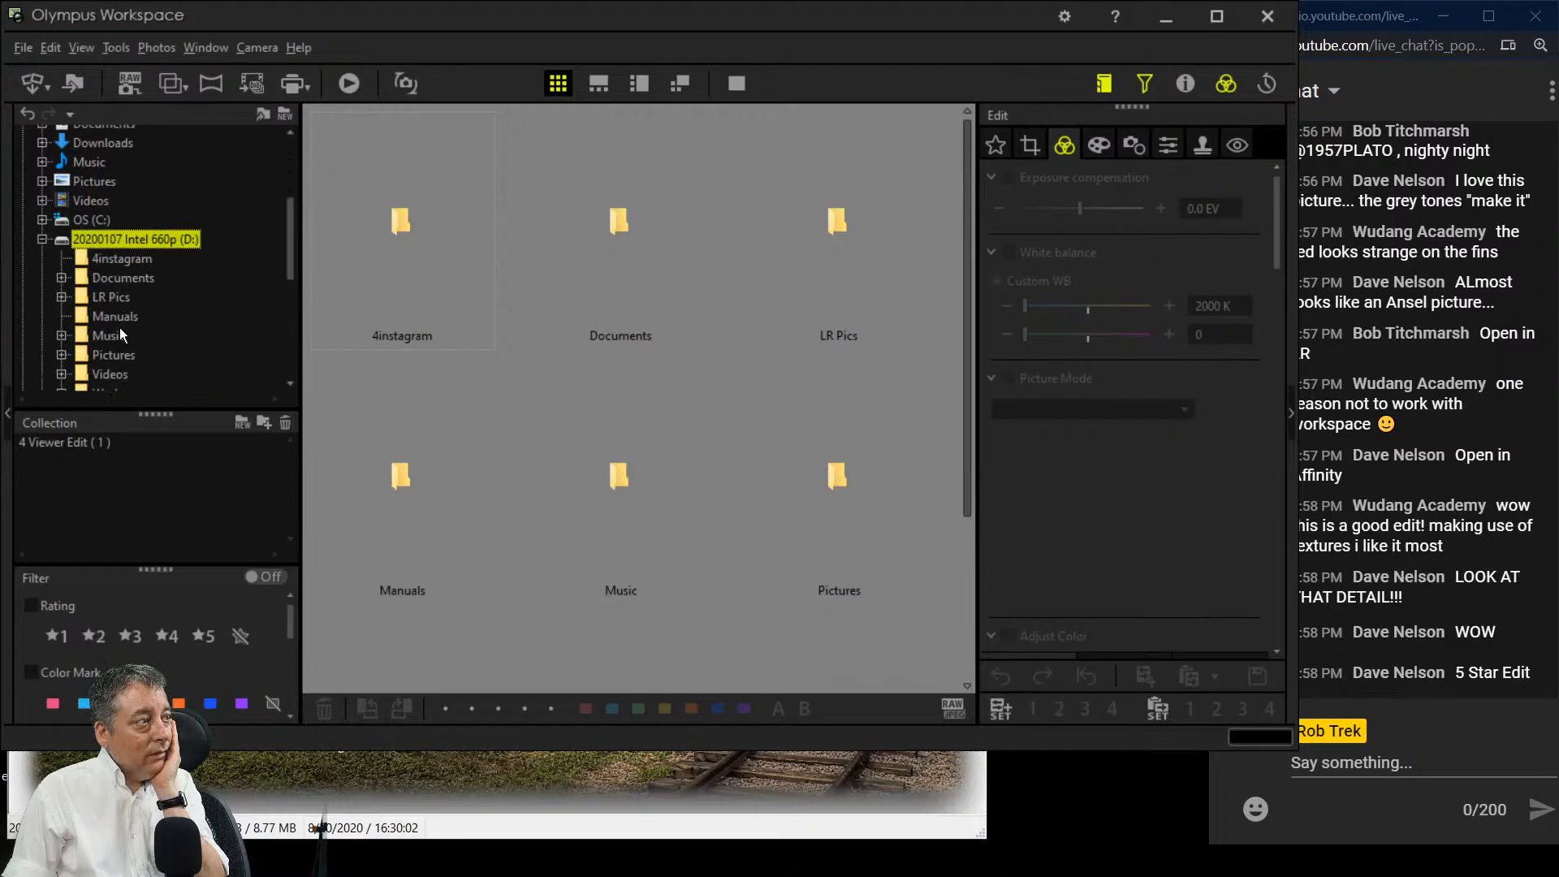
pyautogui.scroll(-1, 145, 335)
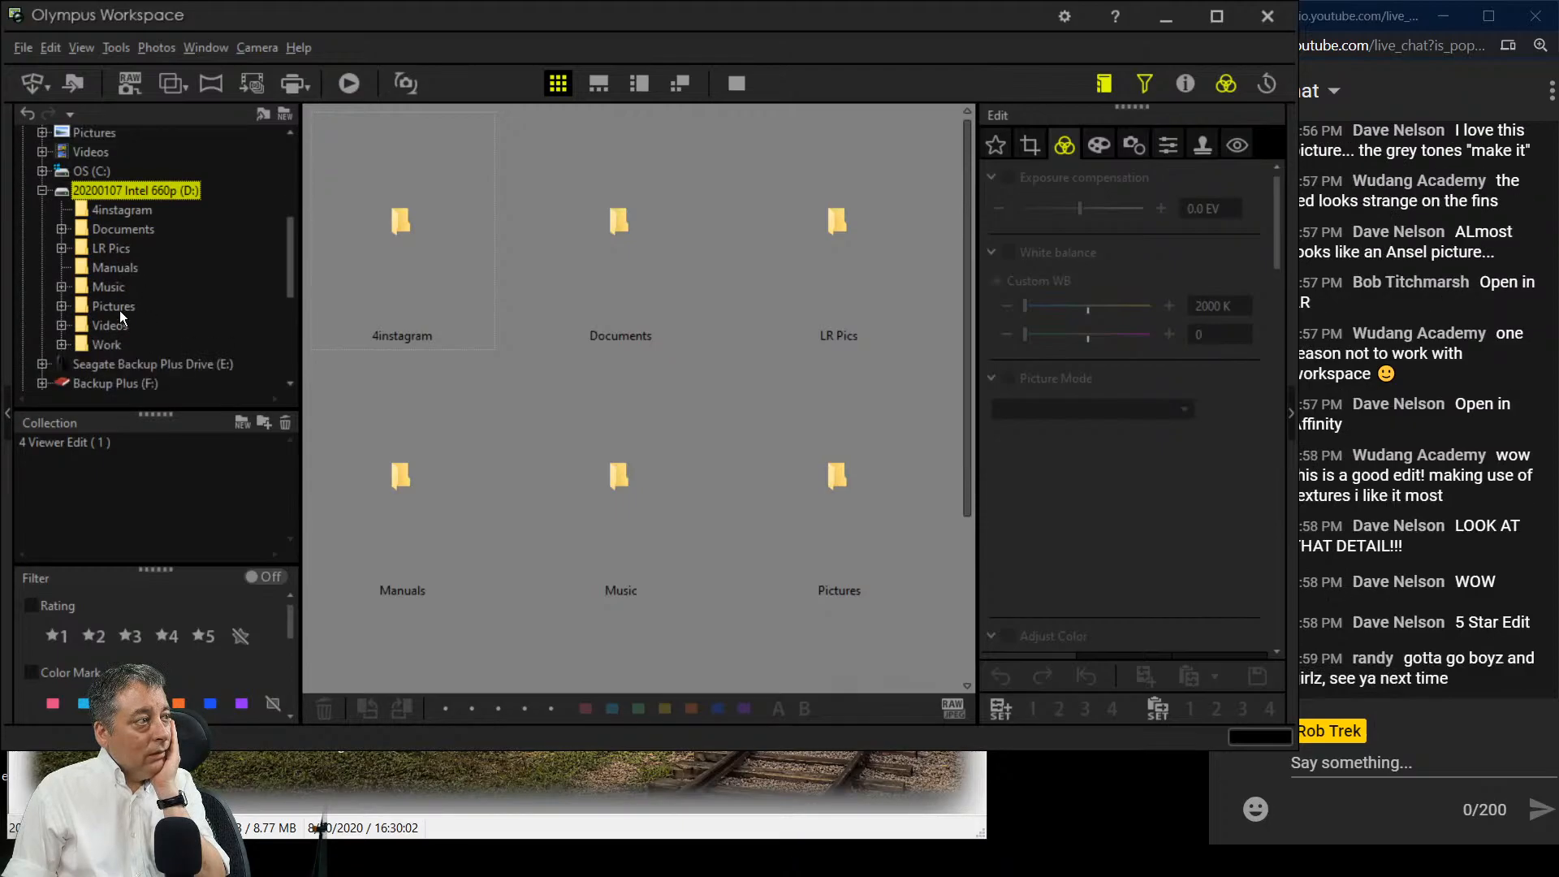
pyautogui.click(120, 308)
pyautogui.click(144, 346)
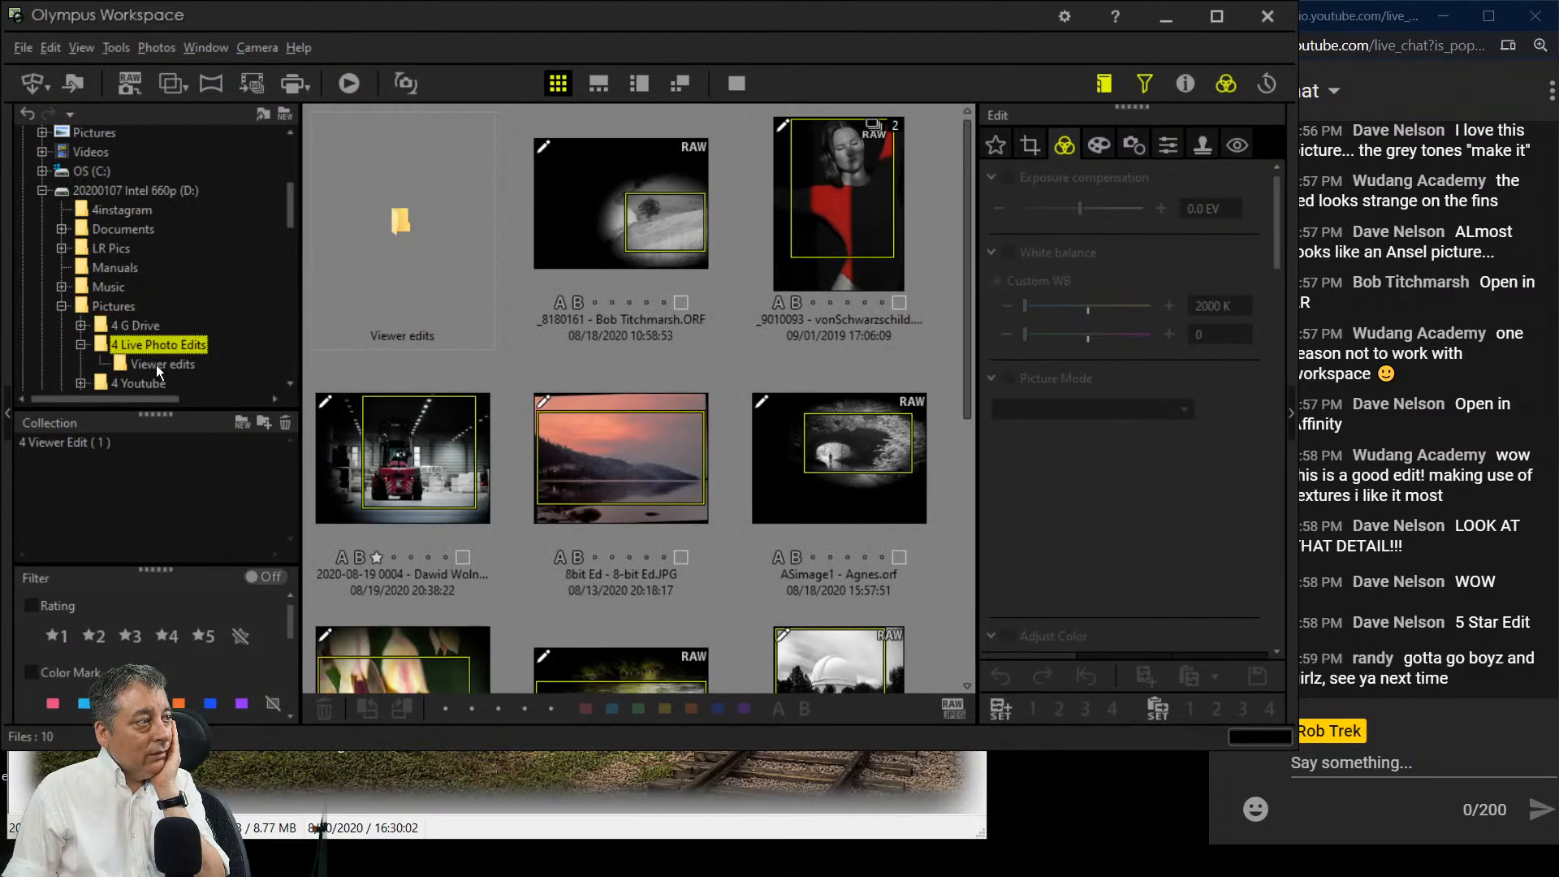
pyautogui.click(160, 364)
# Step: Hide the folder sidebar, check all viewer edits as a thumbnail grid, and open the black-and-white water tower photo in the large preview
pyautogui.doubleClick(447, 260)
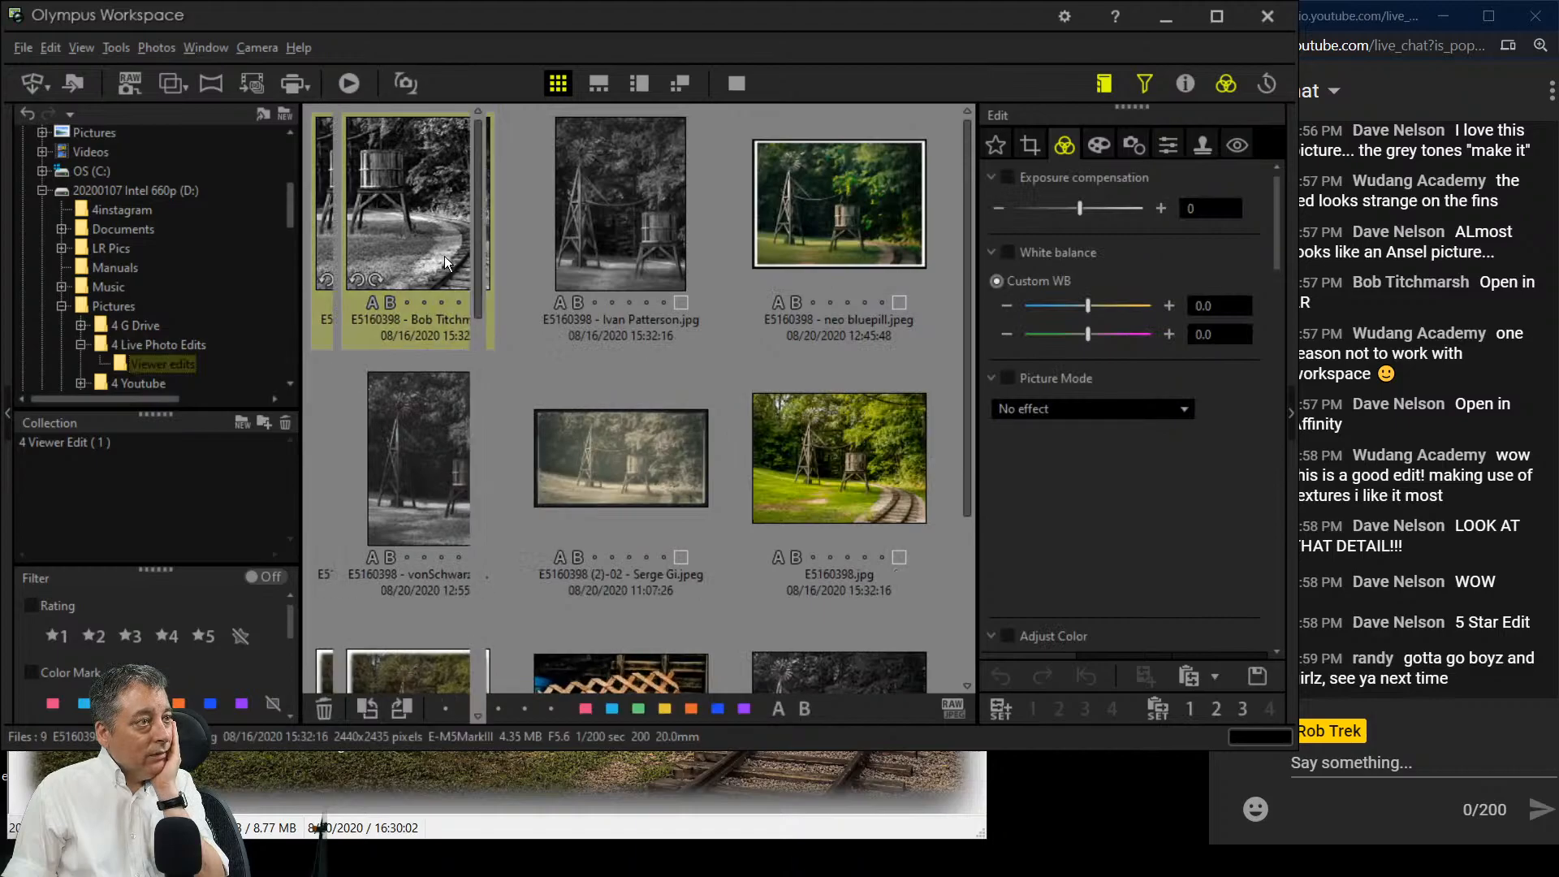
pyautogui.click(15, 427)
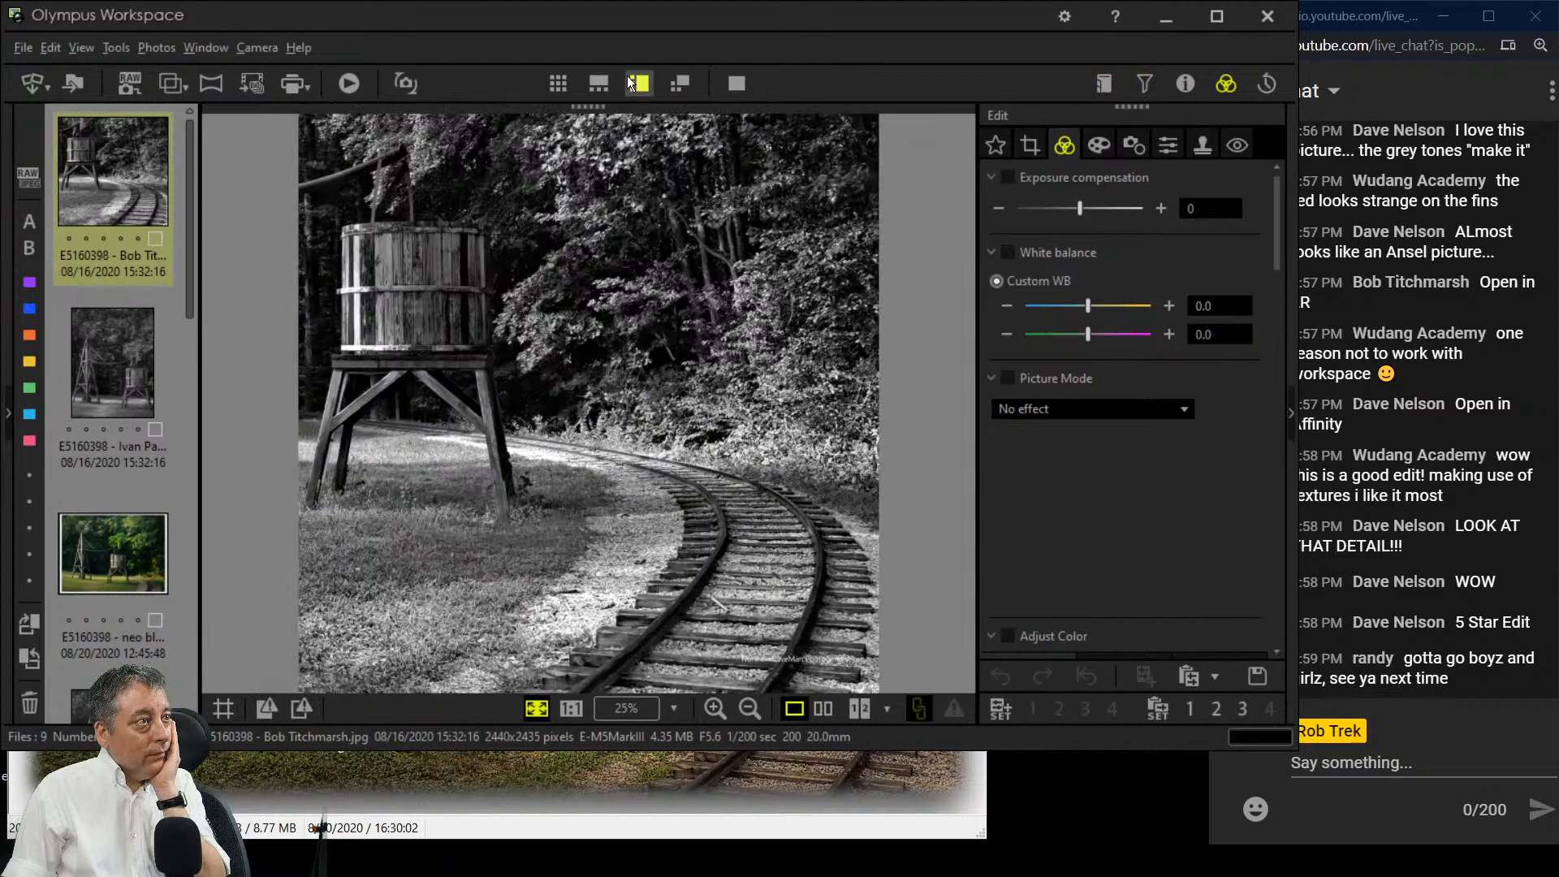
pyautogui.click(550, 88)
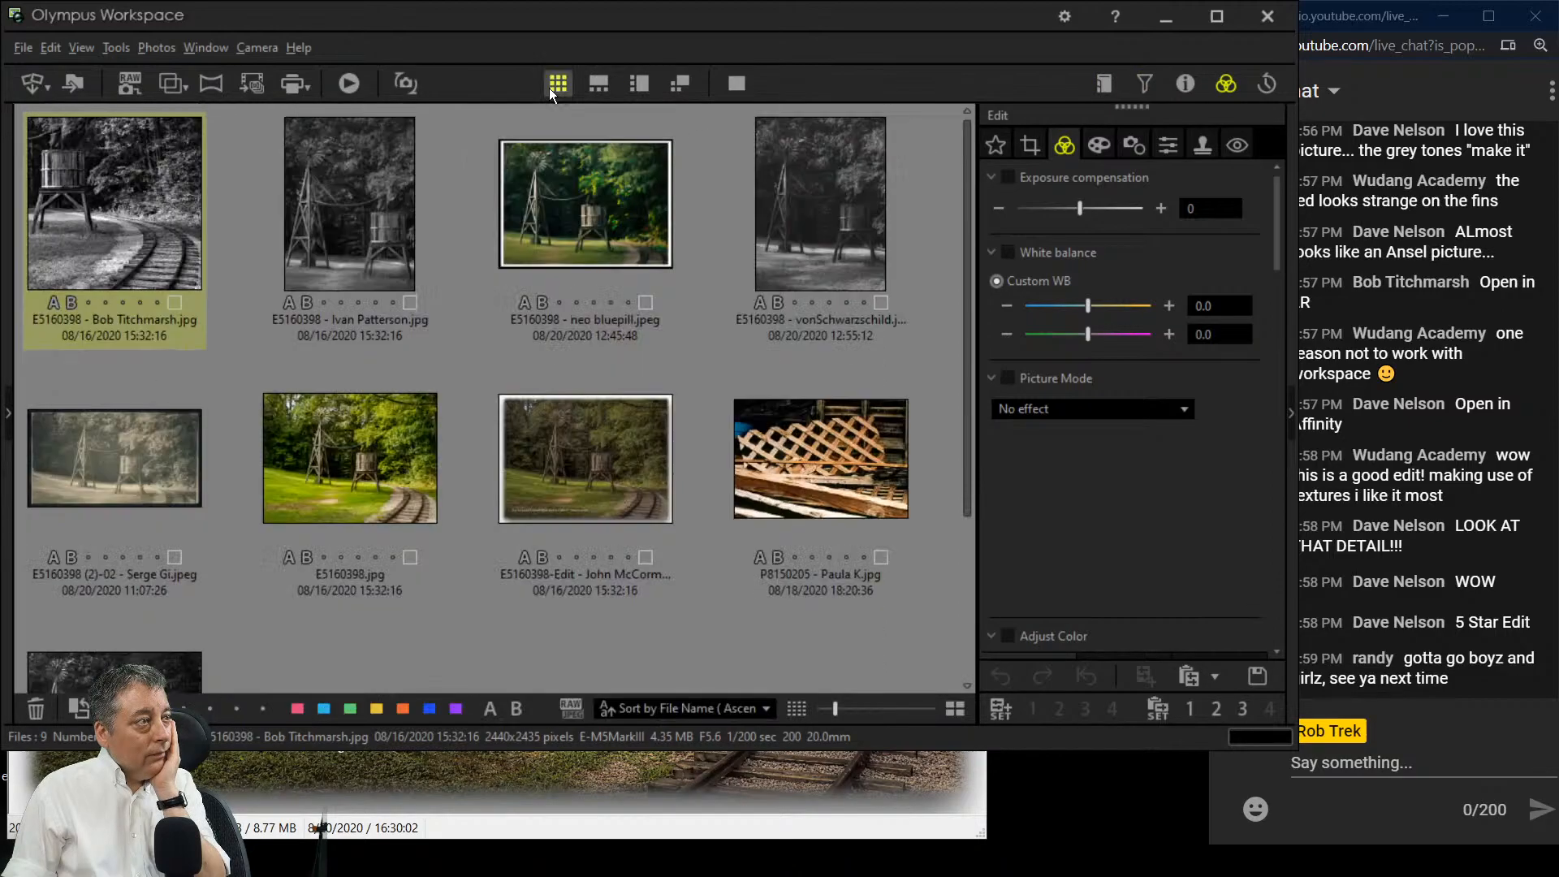
pyautogui.doubleClick(154, 216)
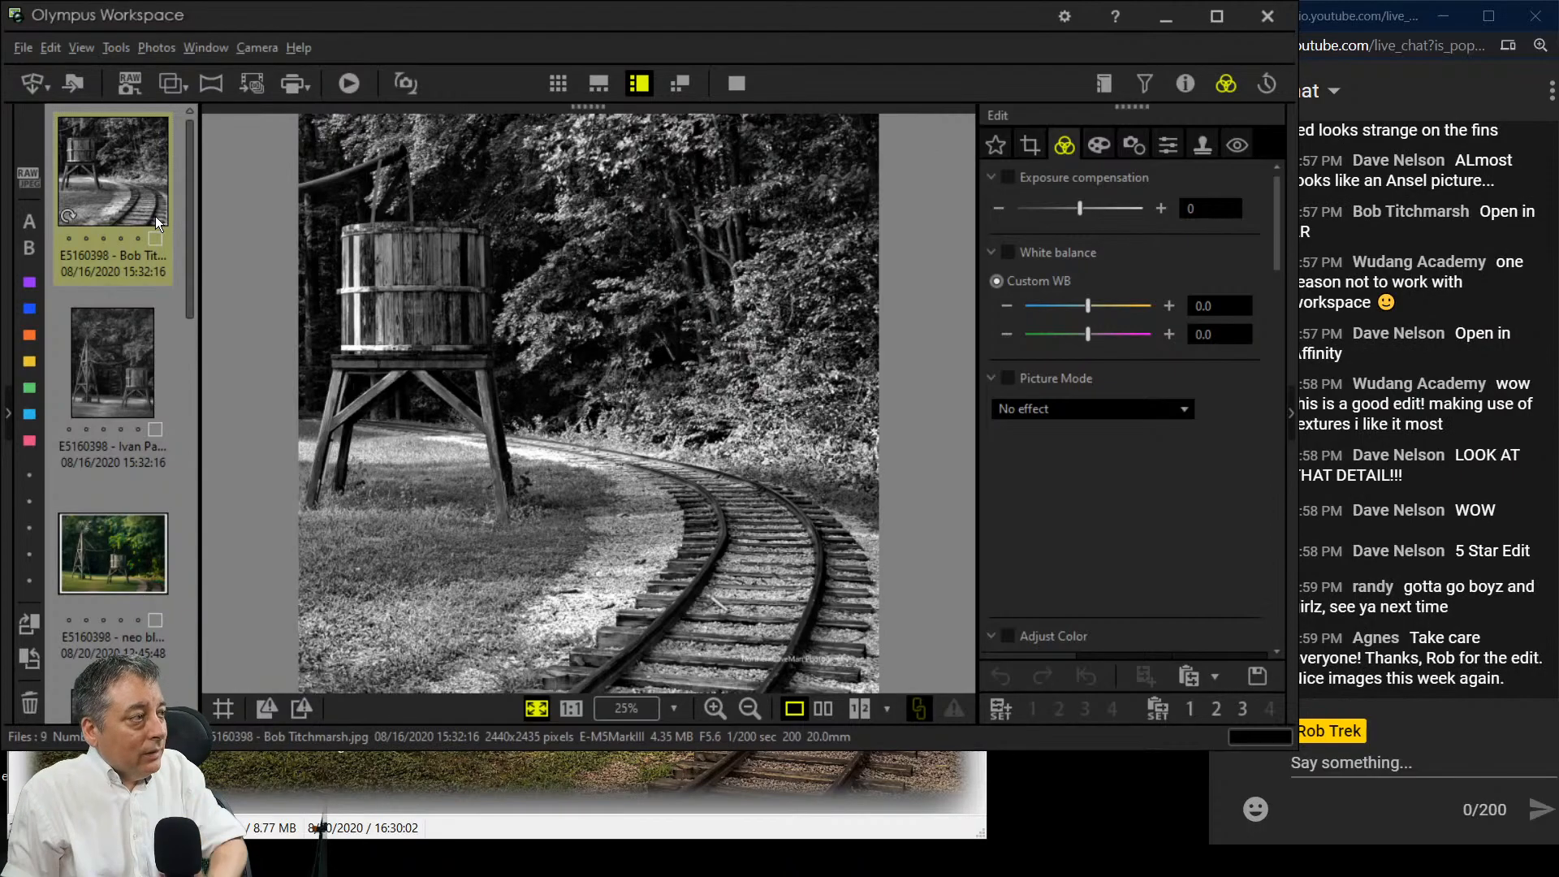
# Step: Look through the viewer edits in the filmstrip, return to the black-and-white water tower photo, and close Olympus Workspace
pyautogui.click(144, 357)
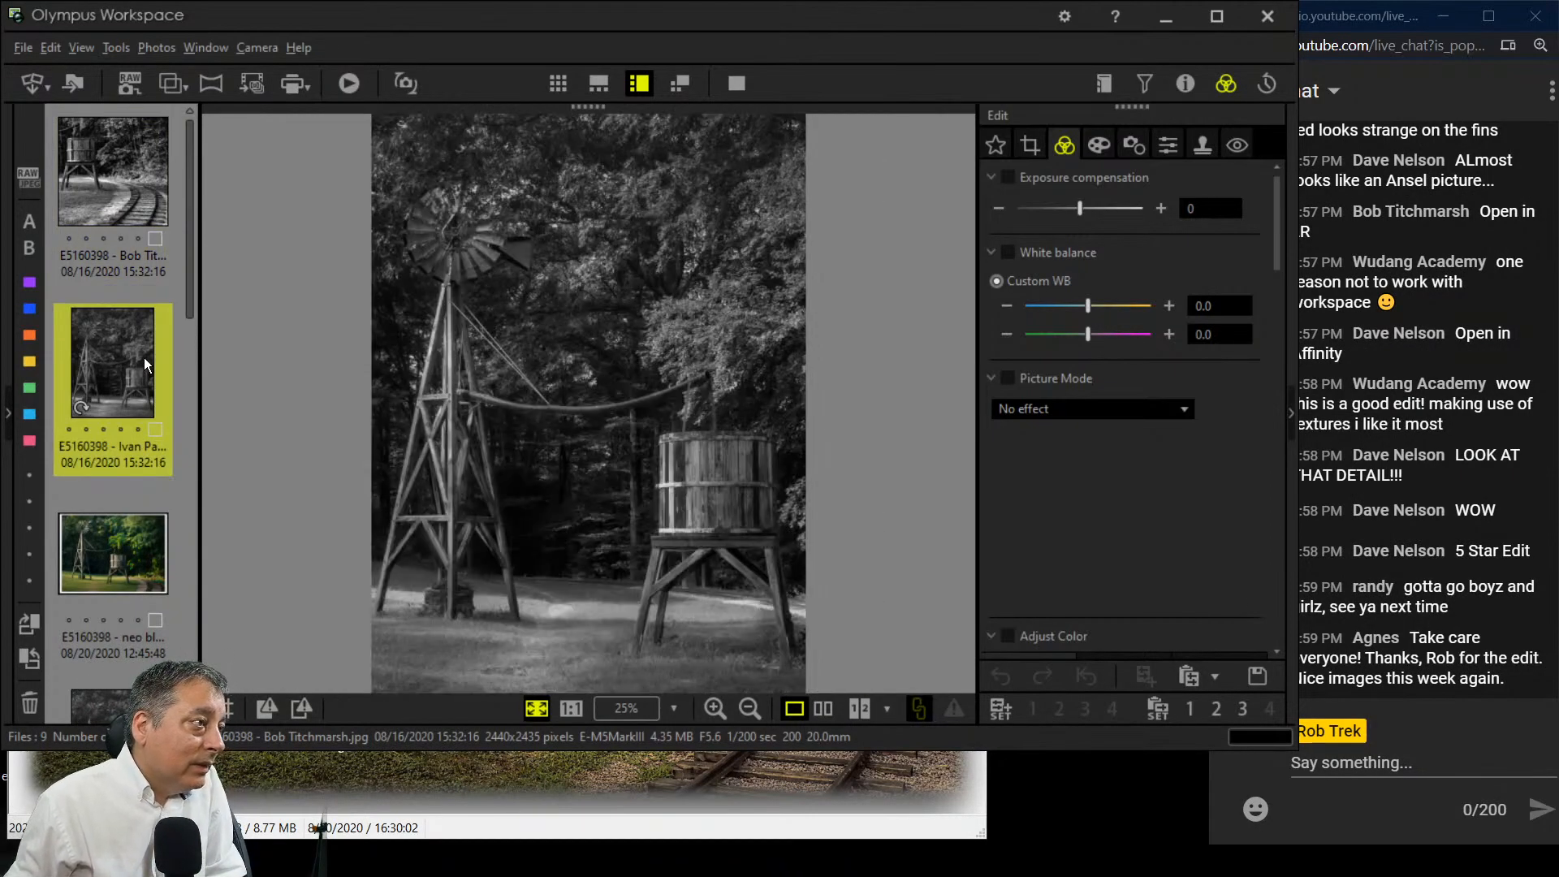
pyautogui.scroll(-3, 145, 357)
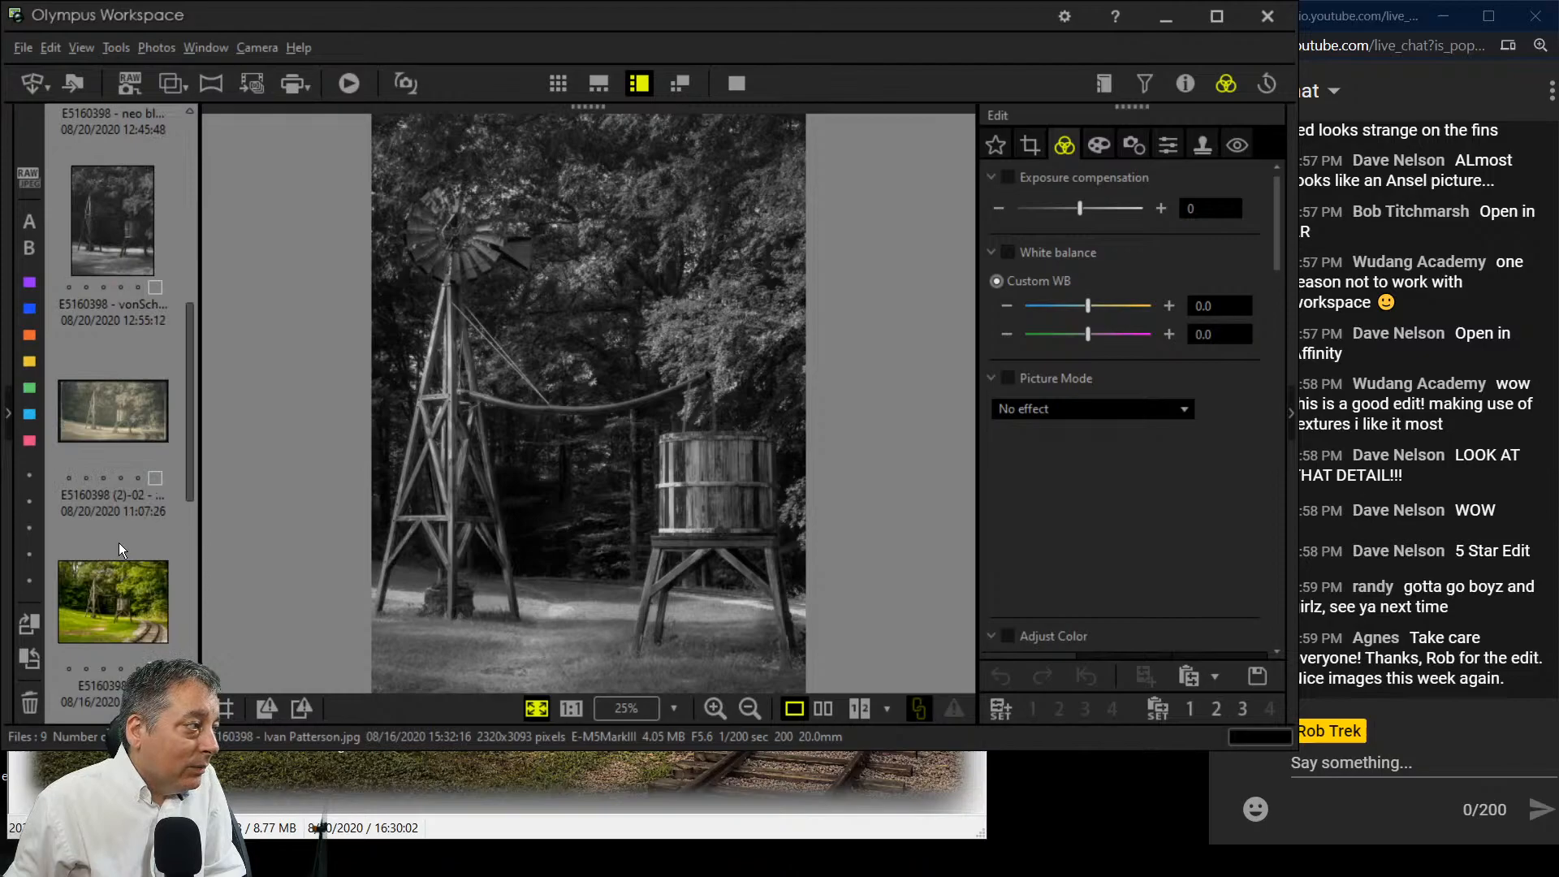
pyautogui.scroll(-2, 135, 590)
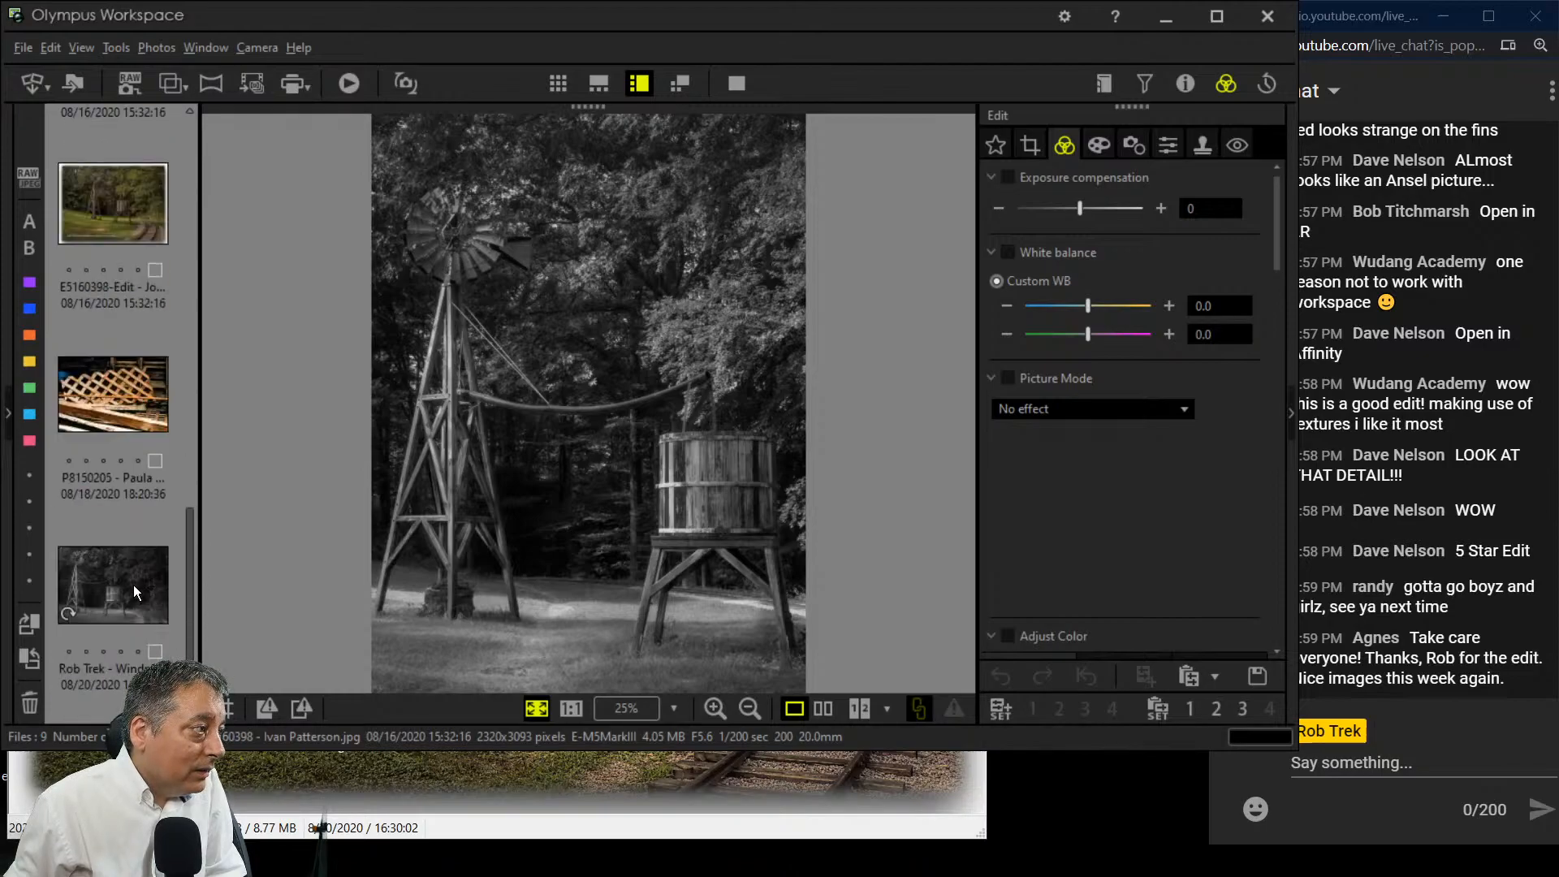
pyautogui.scroll(5, 138, 577)
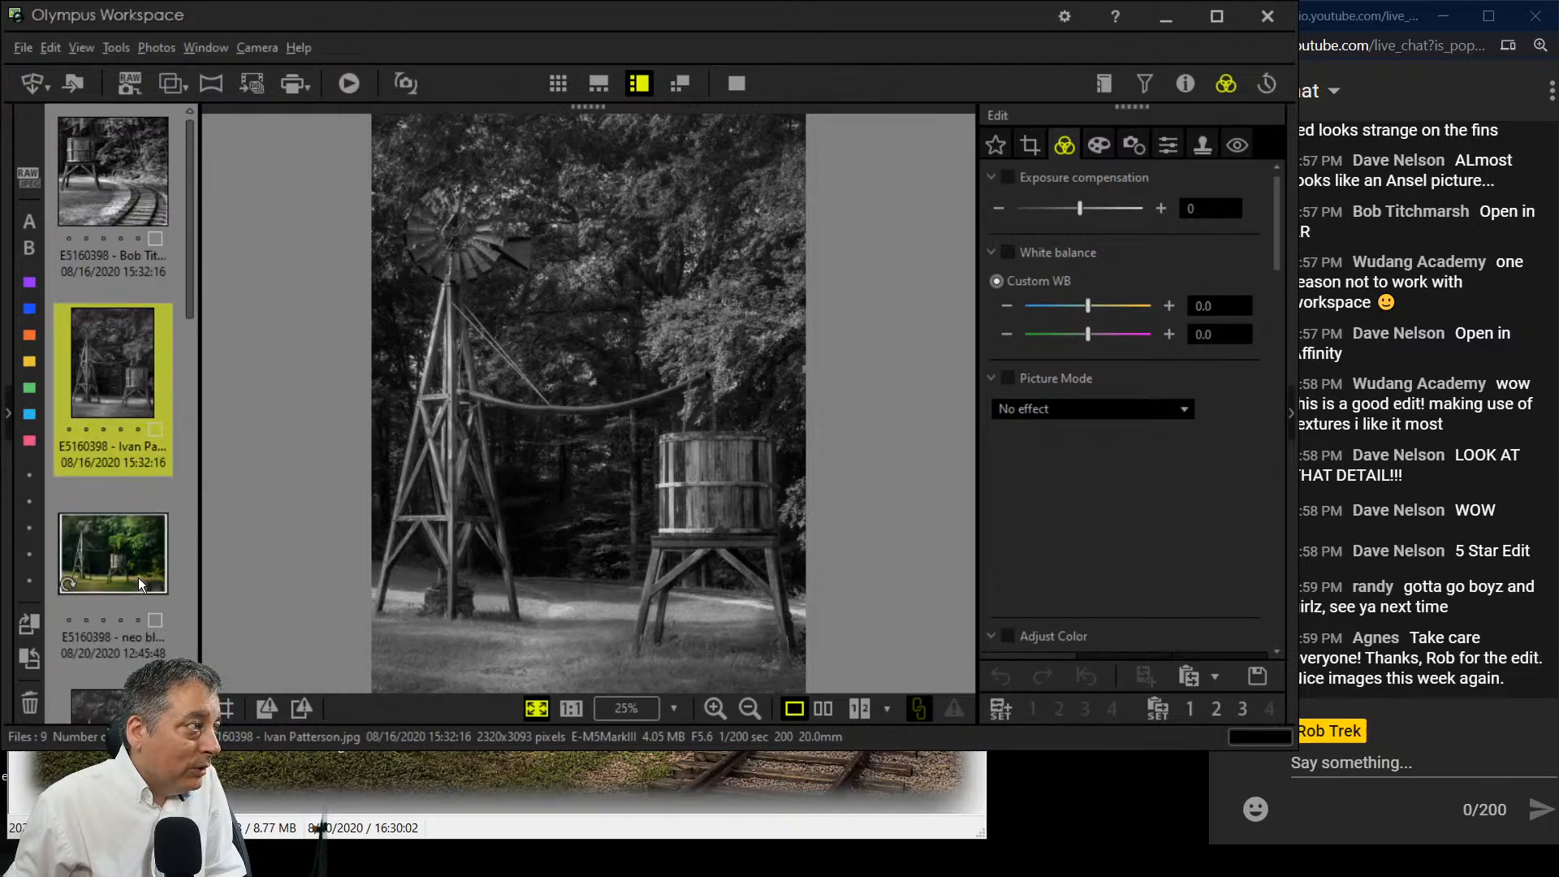
pyautogui.click(133, 189)
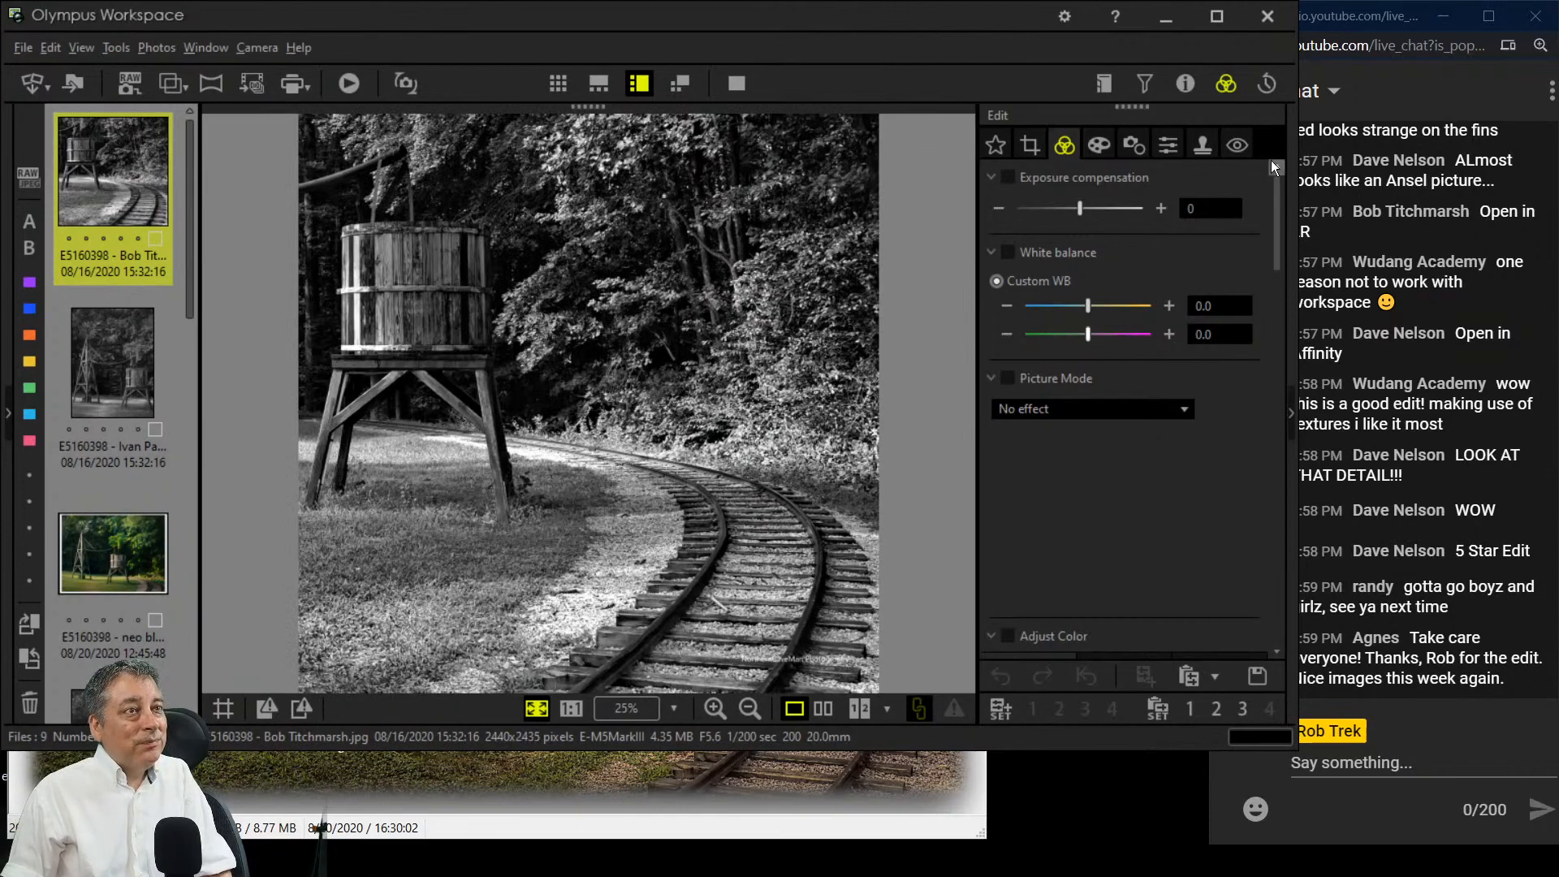
pyautogui.click(1263, 17)
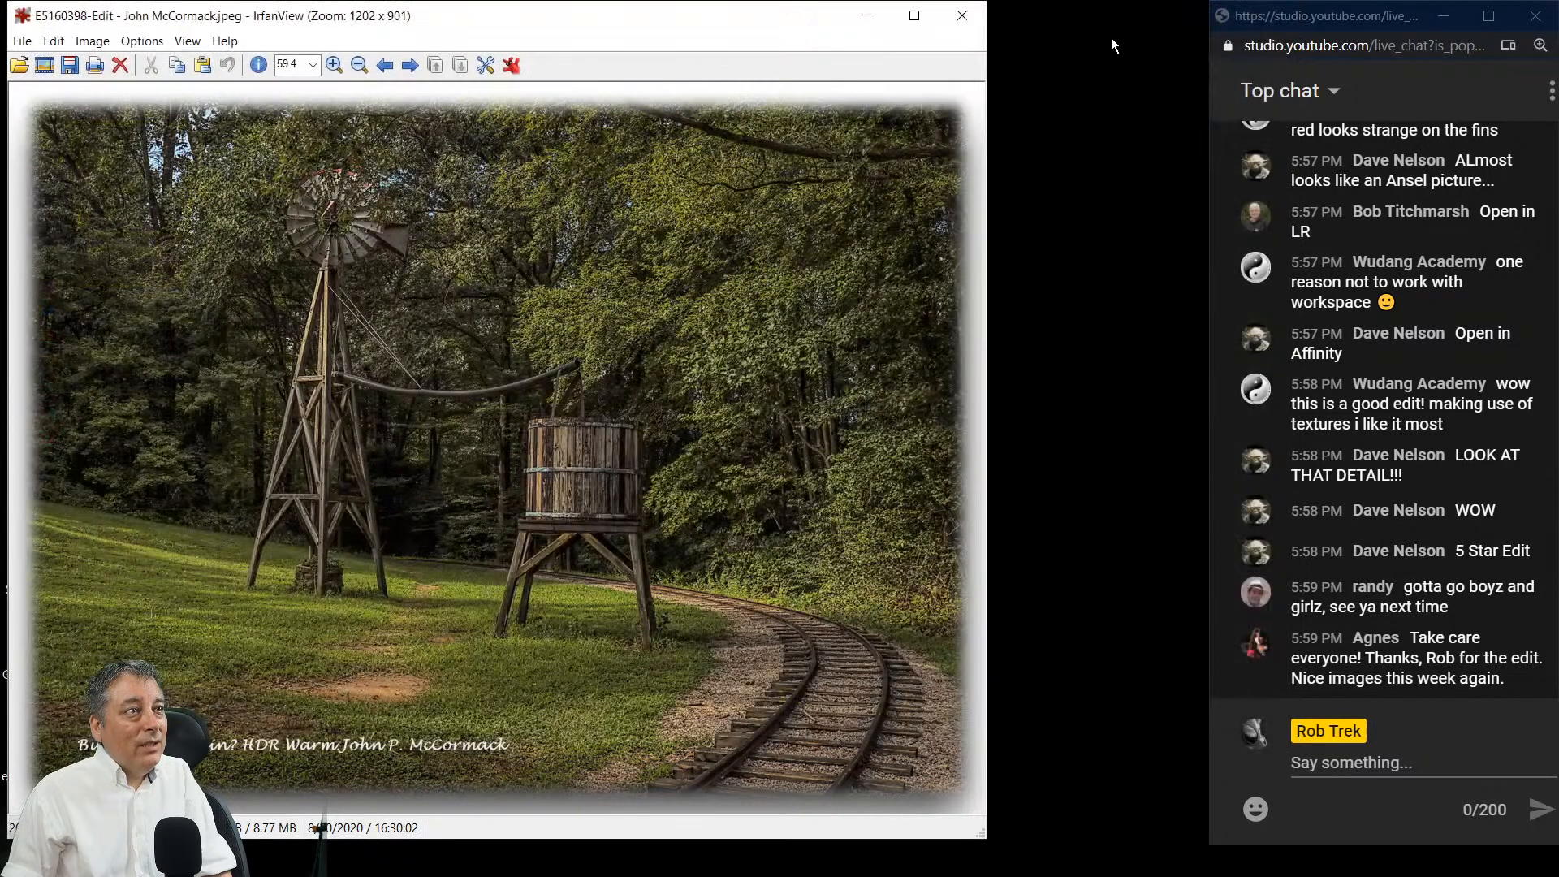